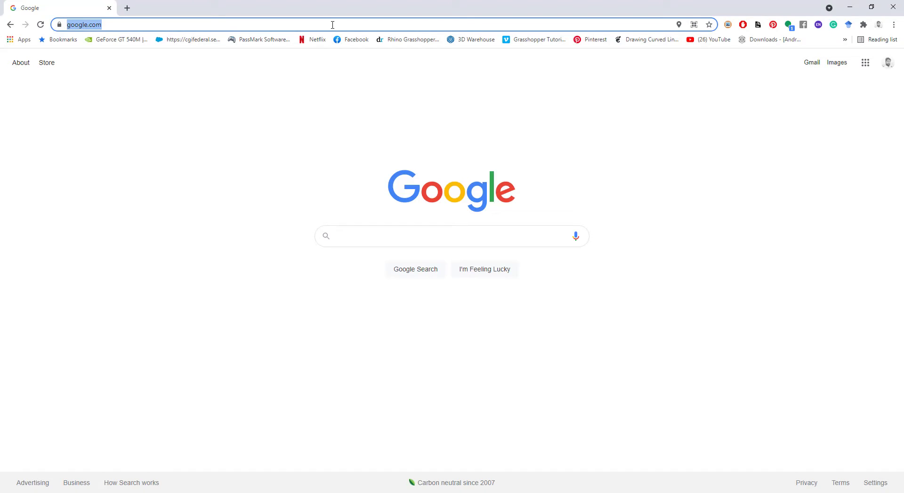
Search Google for "autocad alias for rhino" and open the McNeel Wiki page on AutoCAD aliases
{"action": "left_click", "coordinate": [405, 237]}
{"action": "type", "text": "a"}
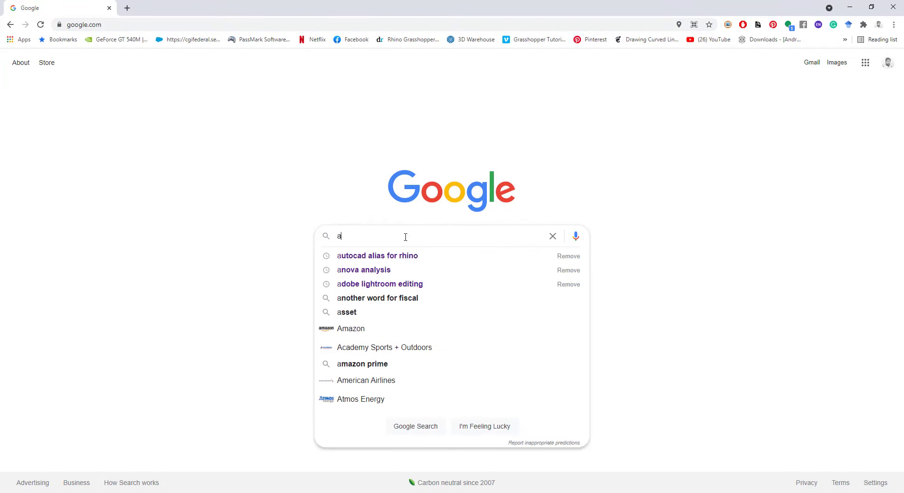
{"action": "type", "text": "utocad alia"}
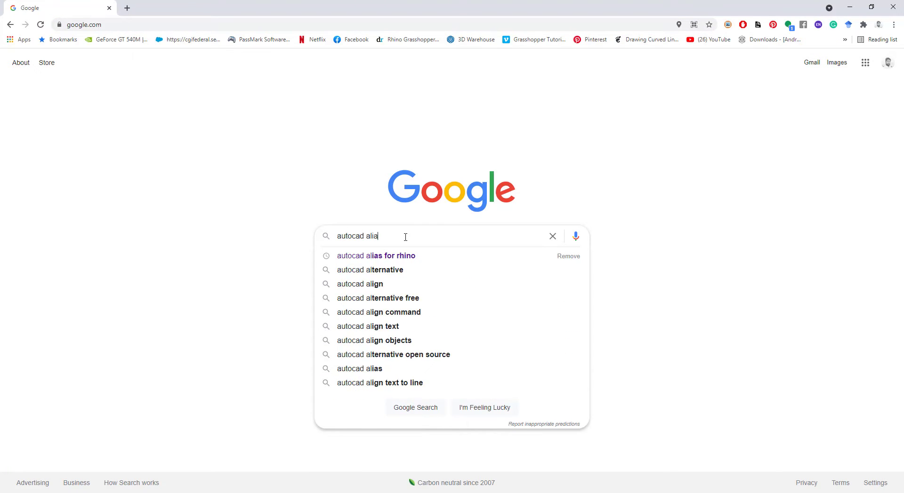
{"action": "type", "text": "s for rhino"}
{"action": "key", "text": "Return"}
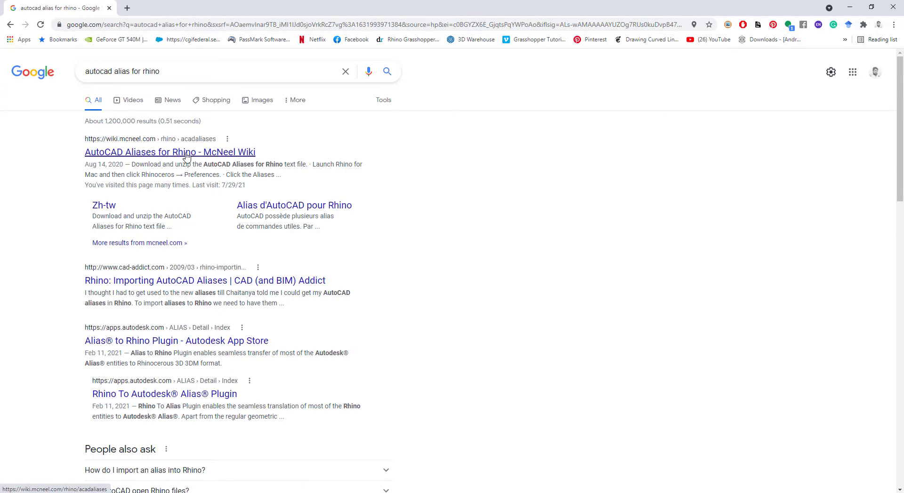
{"action": "left_click", "coordinate": [168, 159]}
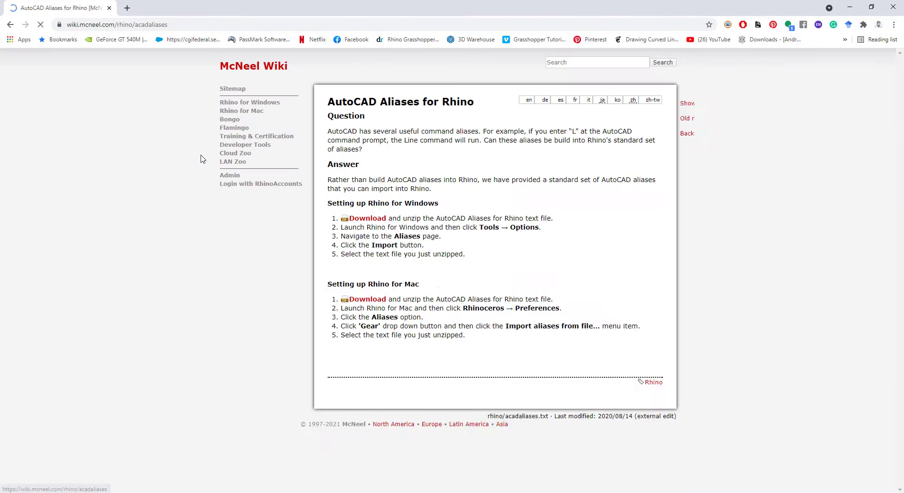
Download the AutoCAD aliases archive for Rhino for Windows and save acadaliasesforrhino.zip in the Rhino COurse folder inside TTU on drive D
{"action": "scroll", "coordinate": [532, 392], "scroll_direction": "down", "scroll_amount": 3}
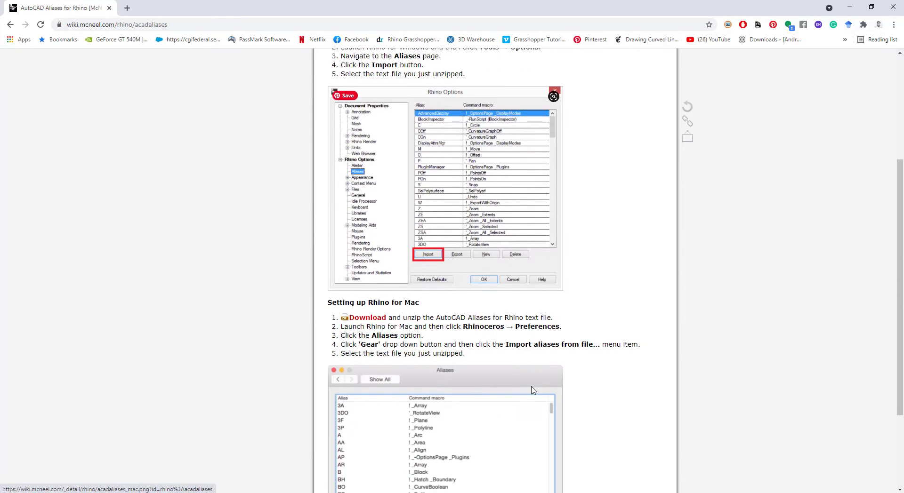
{"action": "scroll", "coordinate": [532, 391], "scroll_direction": "up", "scroll_amount": 3}
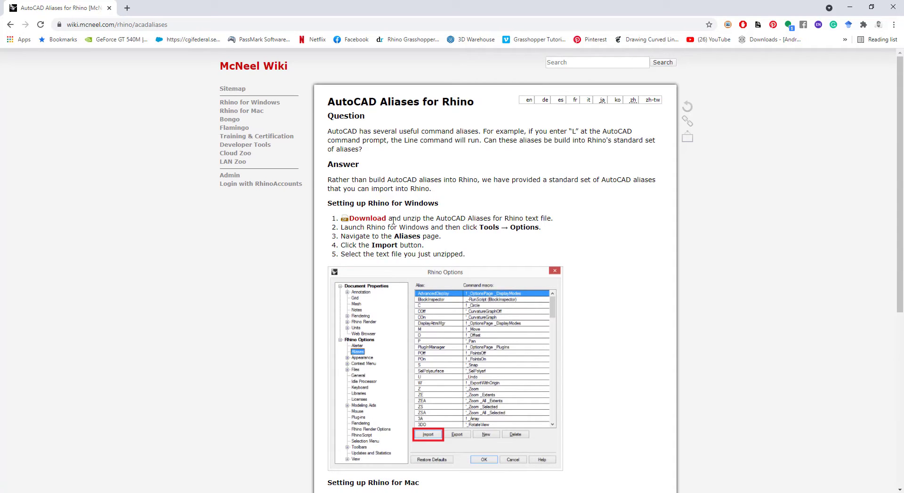
{"action": "left_click", "coordinate": [378, 221]}
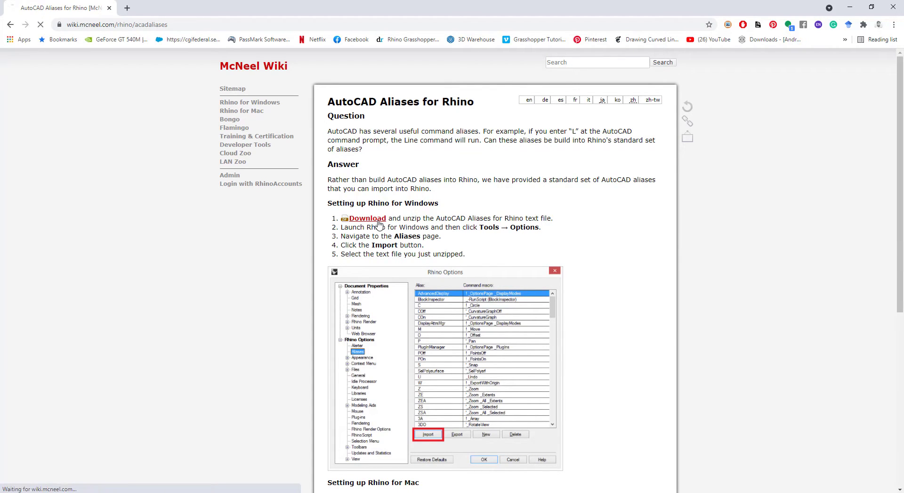
{"action": "left_click", "coordinate": [32, 162]}
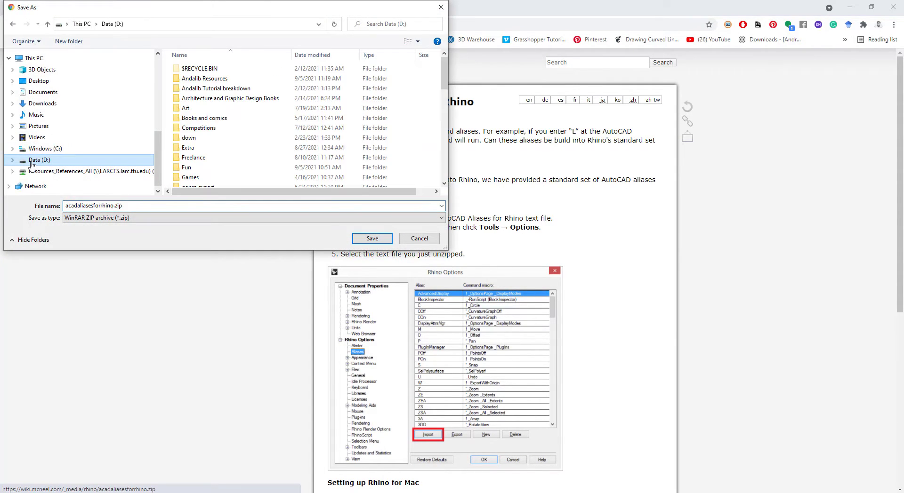
{"action": "scroll", "coordinate": [264, 155], "scroll_direction": "down", "scroll_amount": 10}
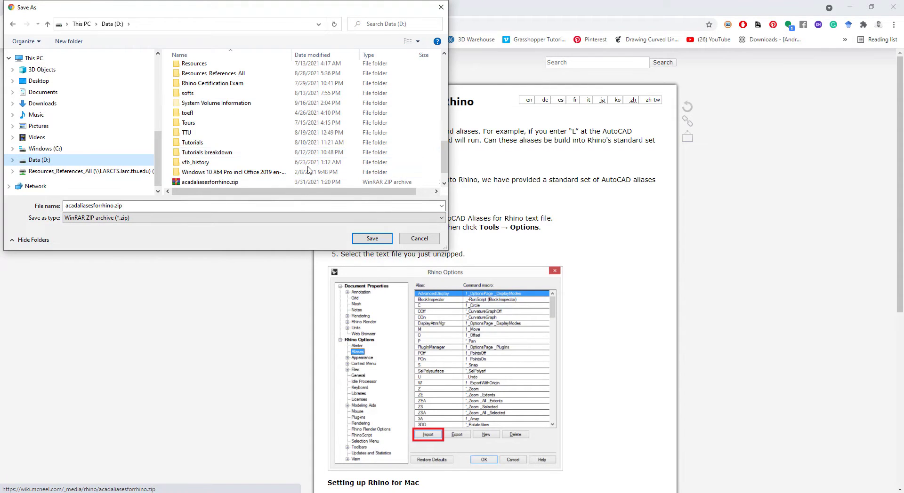
{"action": "scroll", "coordinate": [228, 158], "scroll_direction": "down", "scroll_amount": 1}
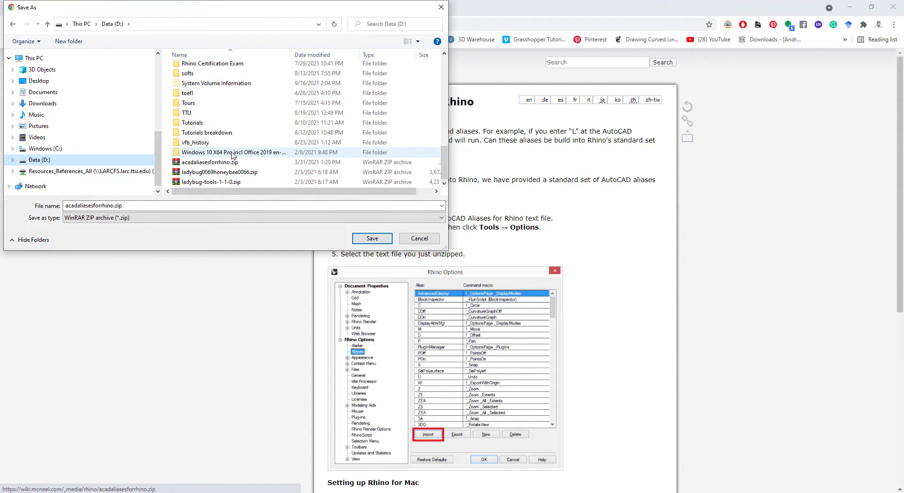
{"action": "double_click", "coordinate": [187, 112]}
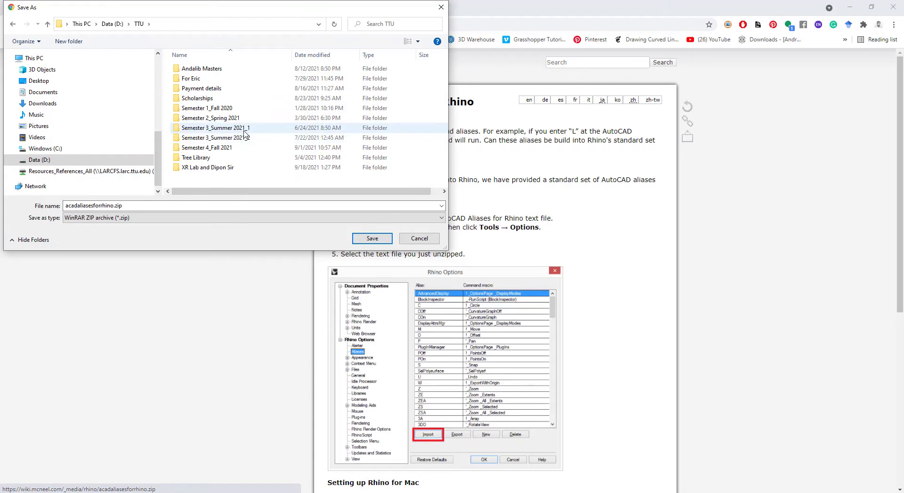
{"action": "double_click", "coordinate": [217, 169]}
{"action": "double_click", "coordinate": [218, 70]}
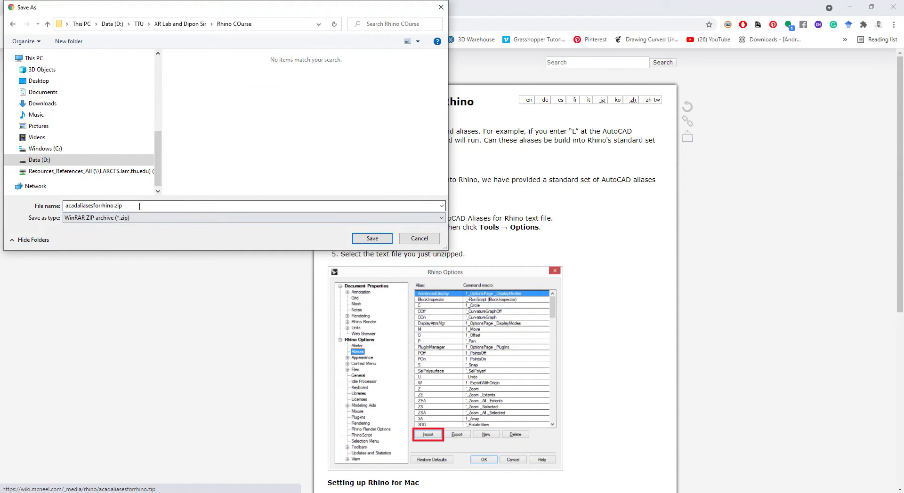
{"action": "left_click", "coordinate": [179, 204]}
{"action": "left_click", "coordinate": [372, 239]}
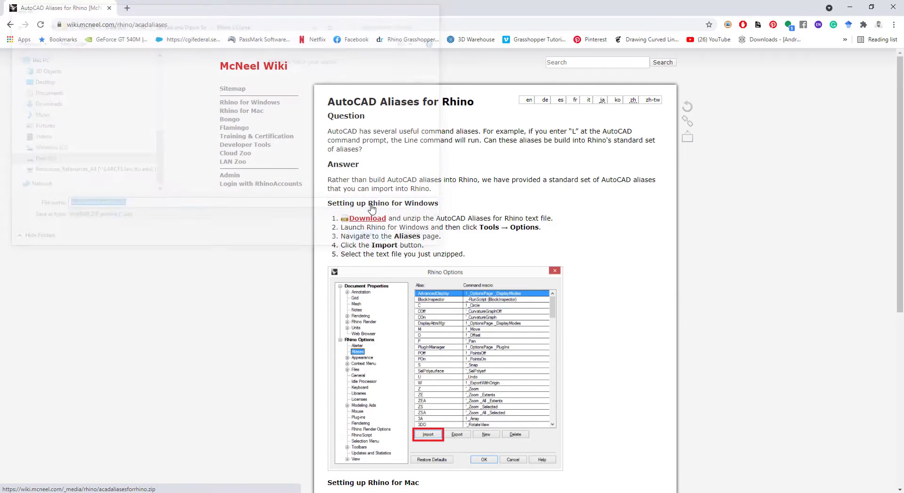
Show the downloaded acadaliasesforrhino.zip in its folder, extract it there and select ACADAliasesForRhino.txt
{"action": "left_click", "coordinate": [100, 481]}
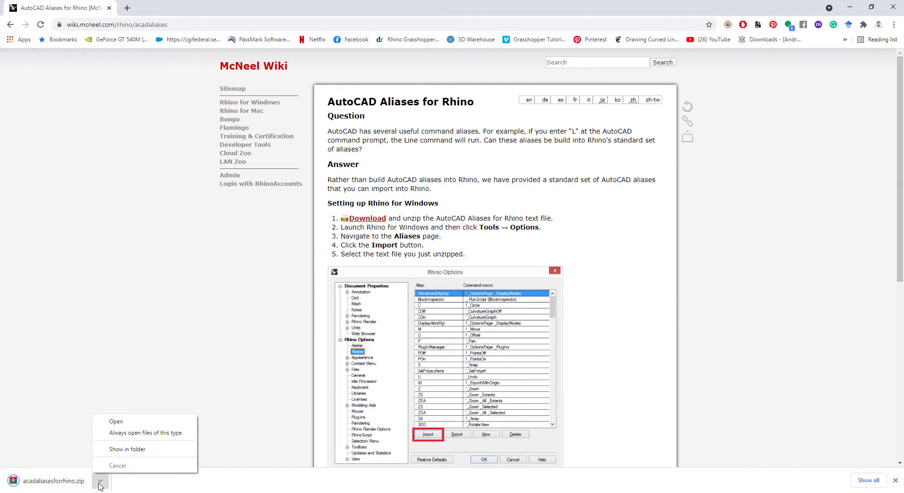
{"action": "left_click", "coordinate": [125, 450]}
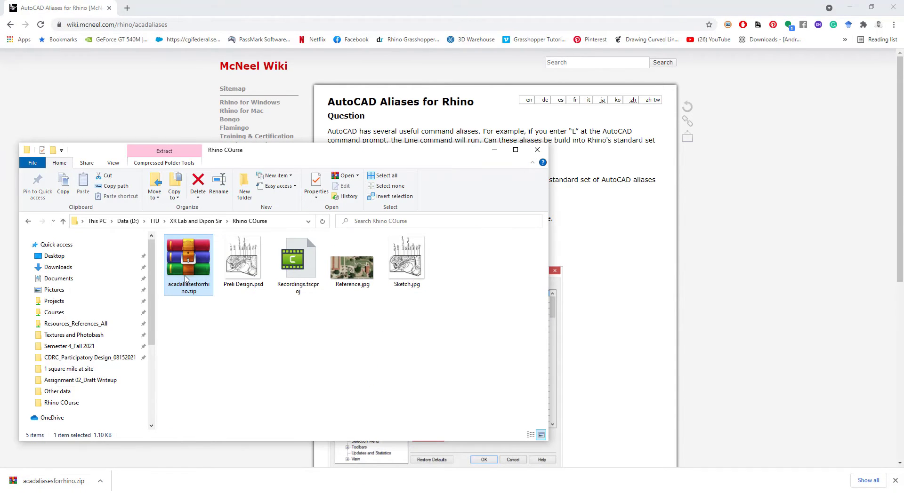
{"action": "right_click", "coordinate": [186, 278]}
{"action": "left_click", "coordinate": [107, 328]}
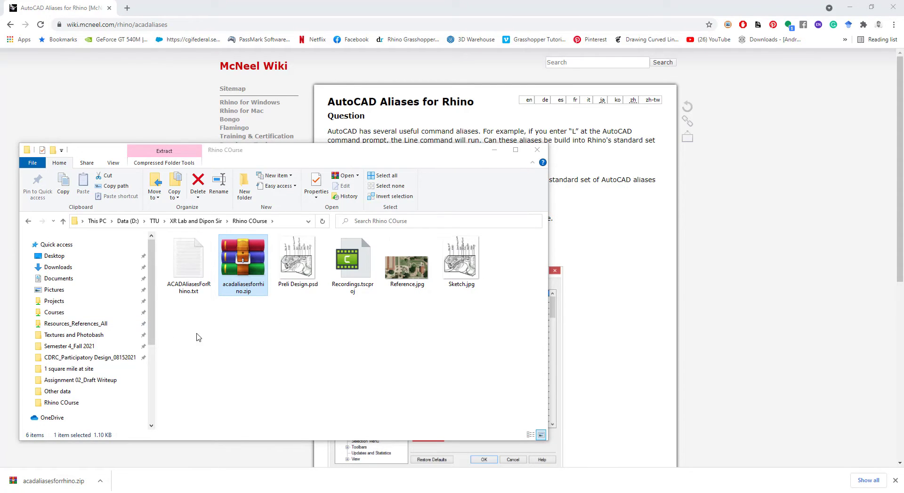
{"action": "left_click_drag", "start_coordinate": [217, 338], "coordinate": [174, 305]}
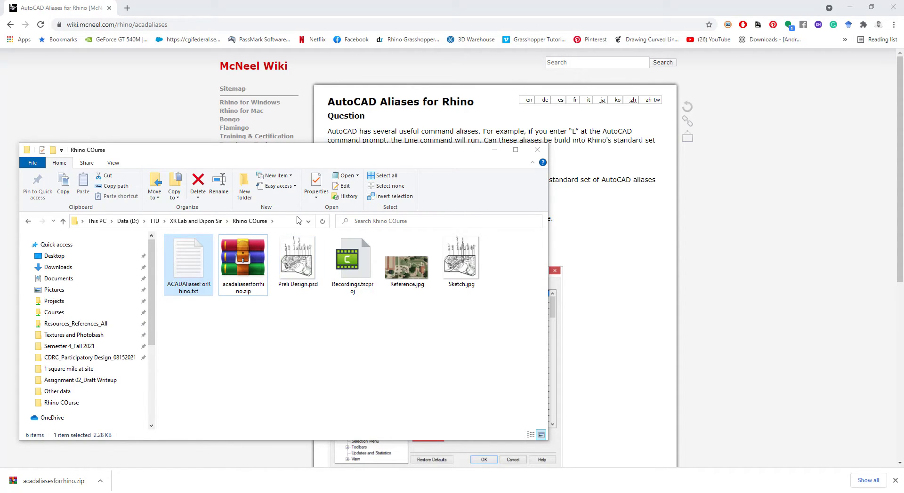
Copy the path of the Rhino COurse folder and switch to Rhinoceros 7
{"action": "left_click", "coordinate": [288, 220]}
{"action": "key", "text": "ctrl+c"}
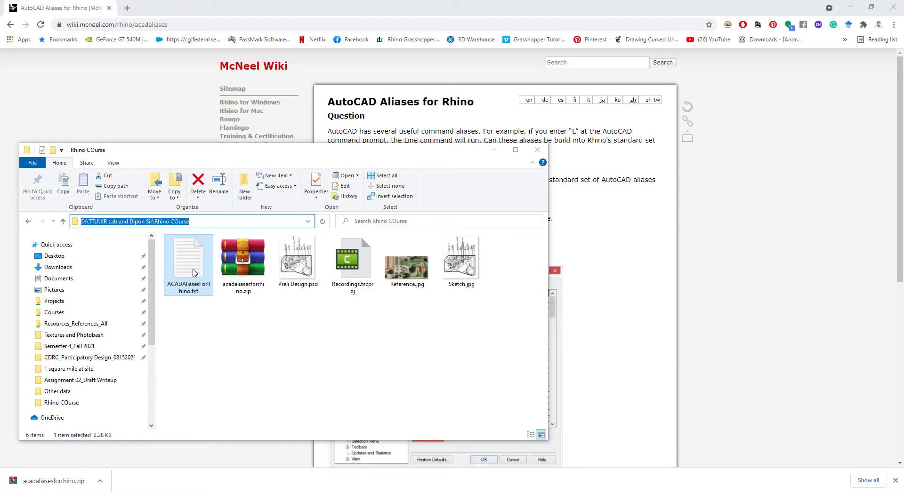
{"action": "left_click", "coordinate": [331, 406]}
{"action": "mouse_move", "coordinate": [287, 492]}
{"action": "left_click", "coordinate": [287, 464]}
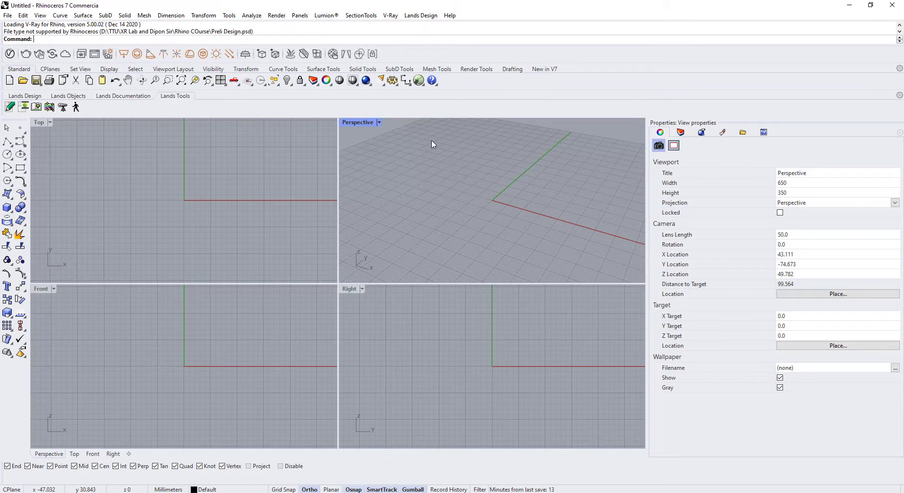
Import the command aliases from ACADAliasesForRhino.txt in the copied folder path through the Rhino Options and accept the settings
{"action": "left_click", "coordinate": [391, 81]}
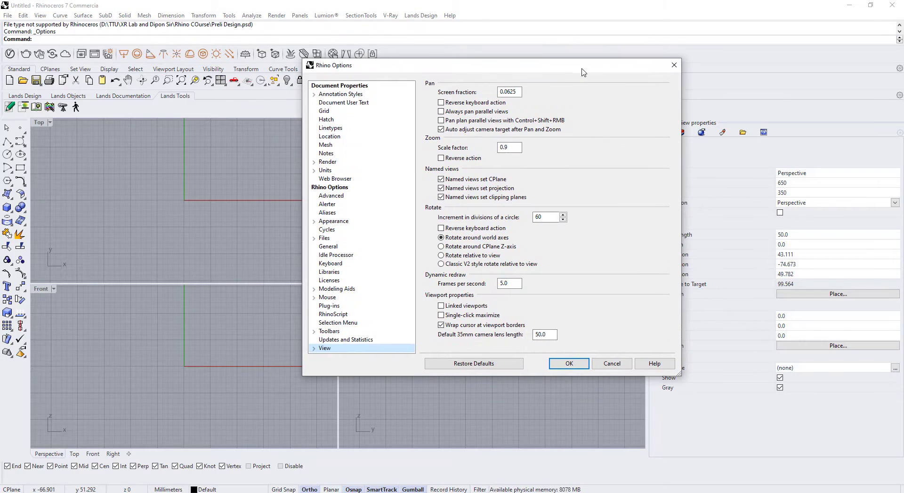
{"action": "left_click", "coordinate": [327, 213]}
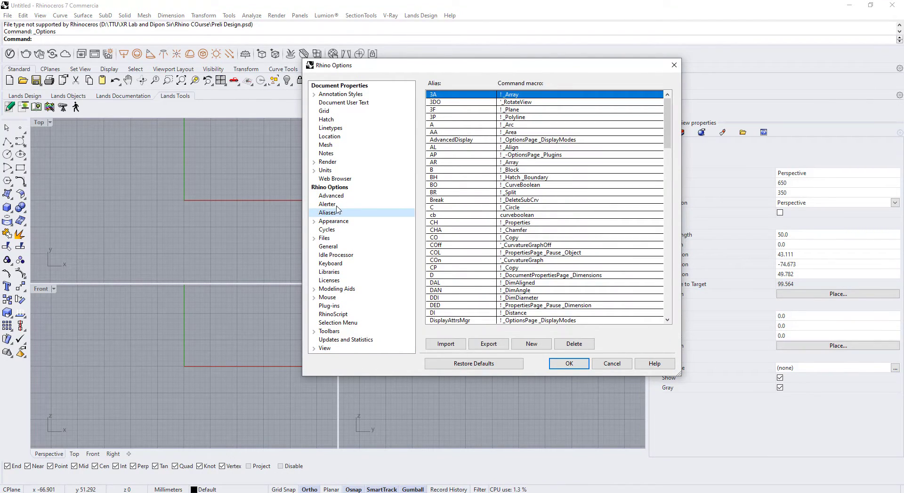
{"action": "left_click", "coordinate": [447, 344]}
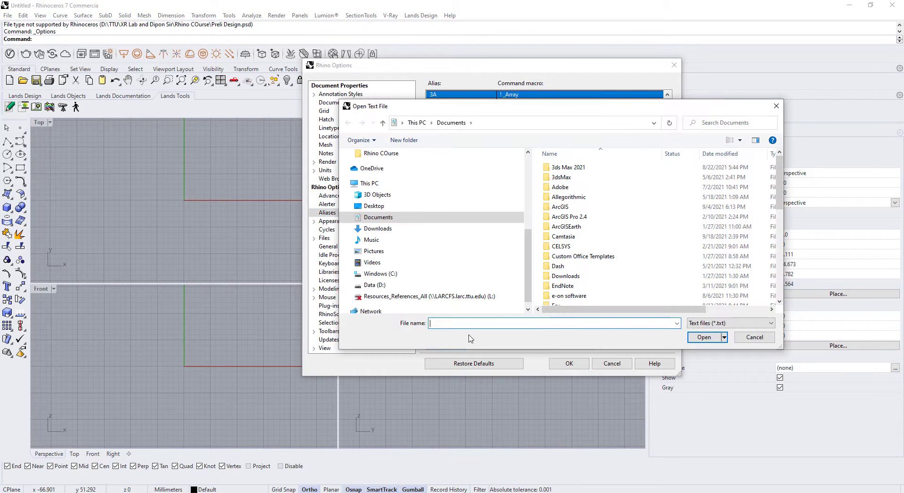
{"action": "key", "text": "ctrl+v"}
{"action": "key", "text": "Return"}
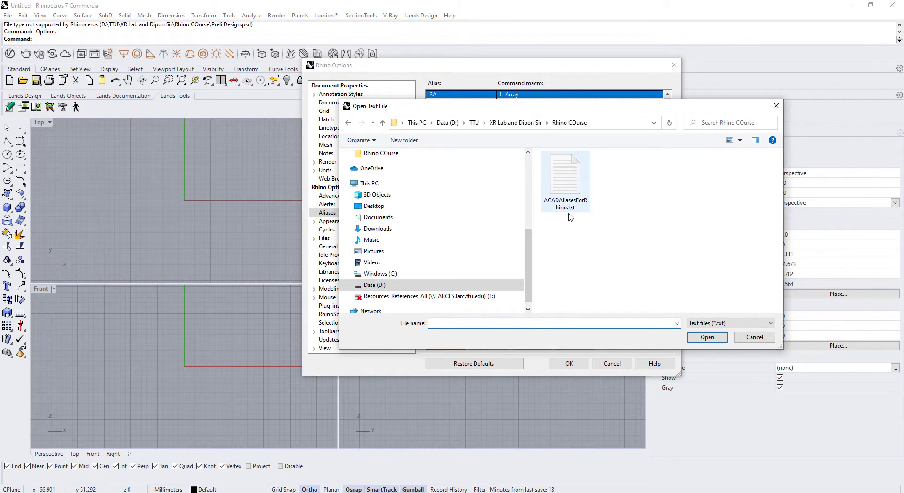
{"action": "double_click", "coordinate": [577, 174]}
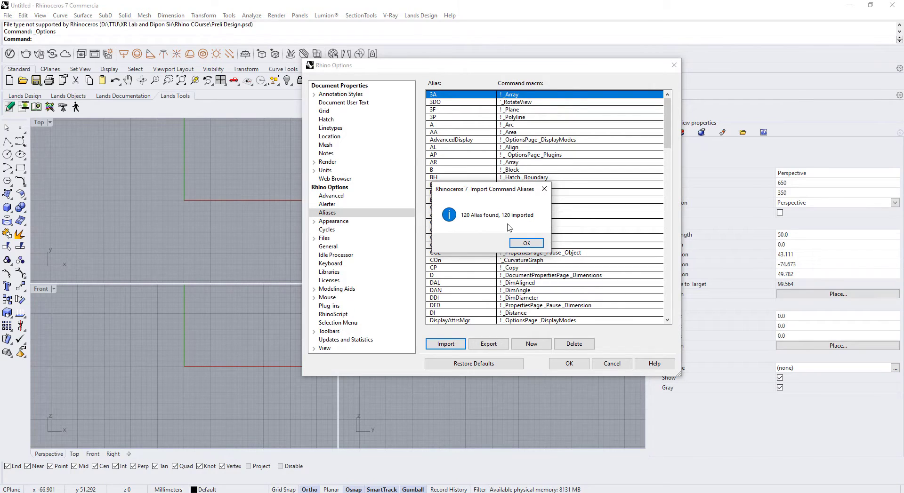
{"action": "left_click", "coordinate": [527, 243]}
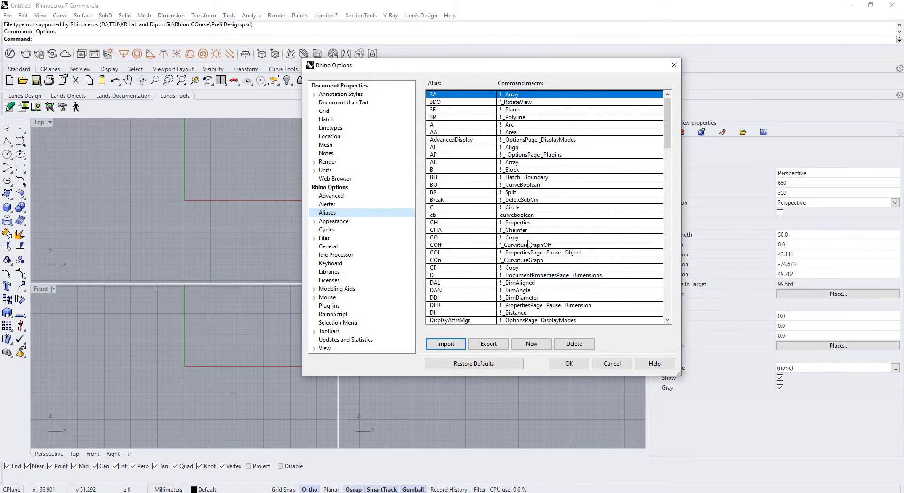
{"action": "left_click", "coordinate": [567, 364]}
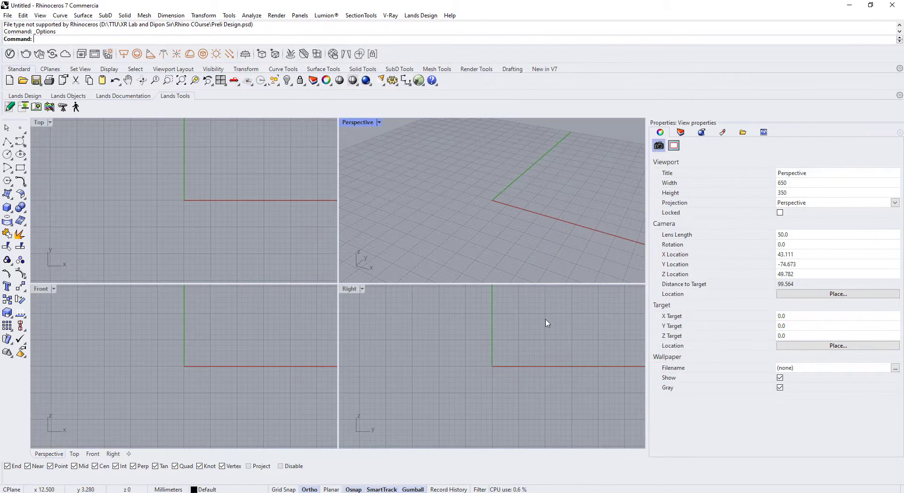
{"action": "right_click_drag", "start_coordinate": [472, 232], "coordinate": [451, 223]}
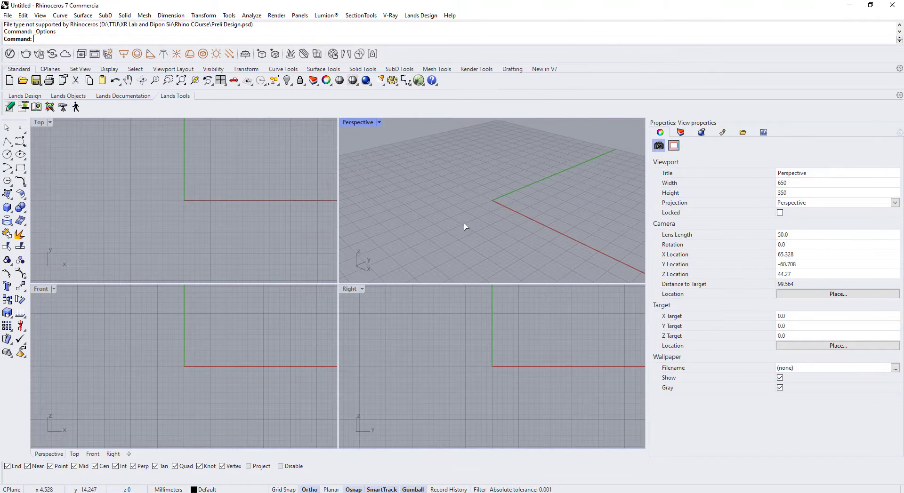
{"action": "right_click", "coordinate": [465, 224]}
{"action": "left_click", "coordinate": [610, 364]}
{"action": "right_click_drag", "start_coordinate": [485, 250], "coordinate": [520, 247]}
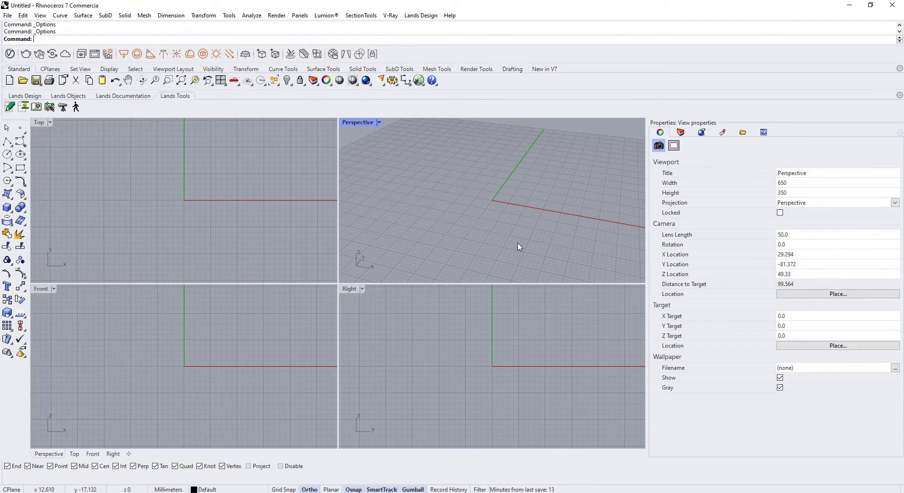
Draw an open three-segment polyline in the Perspective viewport using the PL alias, with the middle segment about 37 mm long
{"action": "type", "text": "PL"}
{"action": "key", "text": "Return"}
{"action": "left_click", "coordinate": [427, 231]}
{"action": "left_click", "coordinate": [495, 159]}
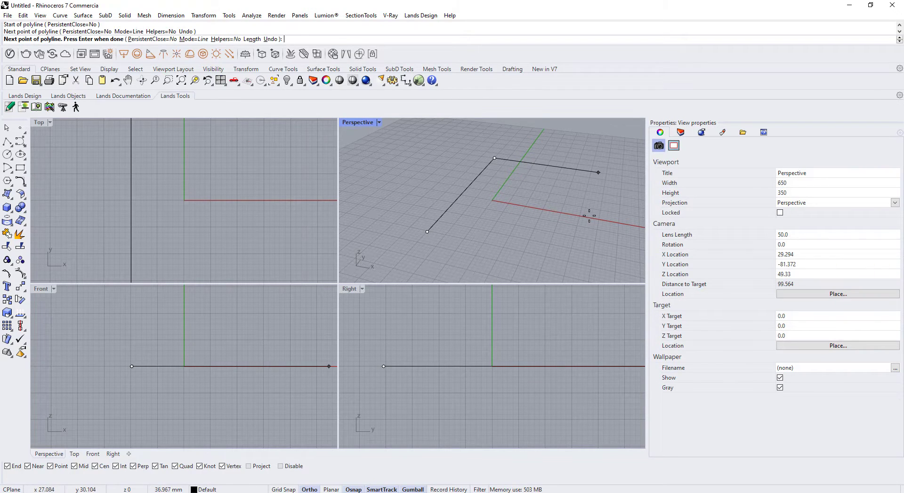
{"action": "left_click", "coordinate": [598, 172]}
{"action": "left_click", "coordinate": [532, 244]}
{"action": "key", "text": "Return"}
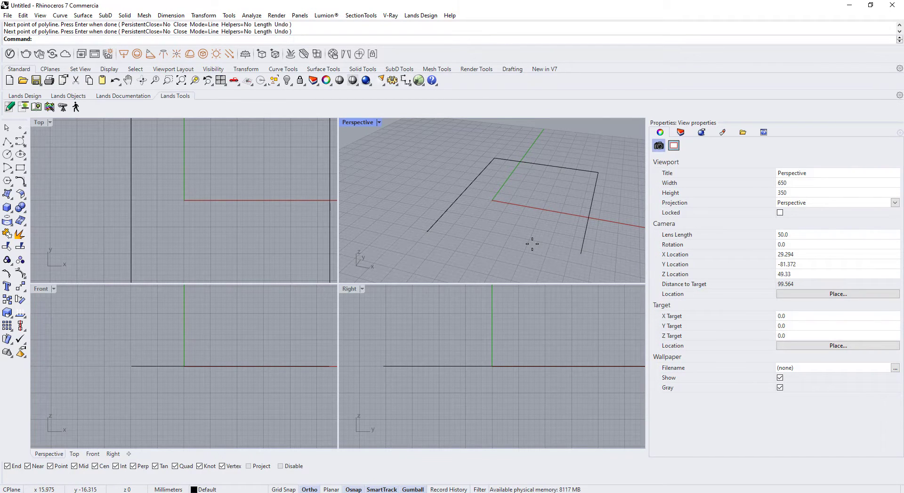
Test the UN alias by bringing up the document's unit settings, and close them without changing anything
{"action": "type", "text": "UN"}
{"action": "key", "text": "Return"}
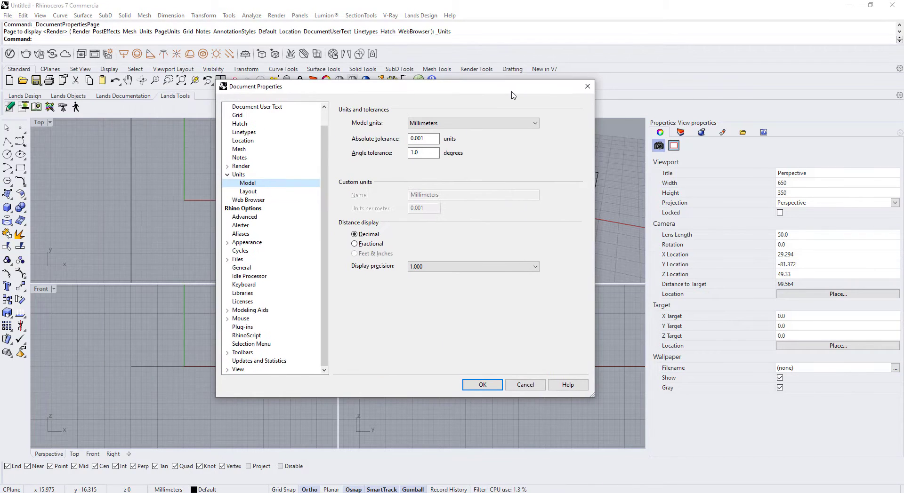
{"action": "left_click", "coordinate": [480, 384]}
Delete the test polyline from the Perspective viewport
{"action": "left_click", "coordinate": [551, 170]}
{"action": "key", "text": "Delete"}
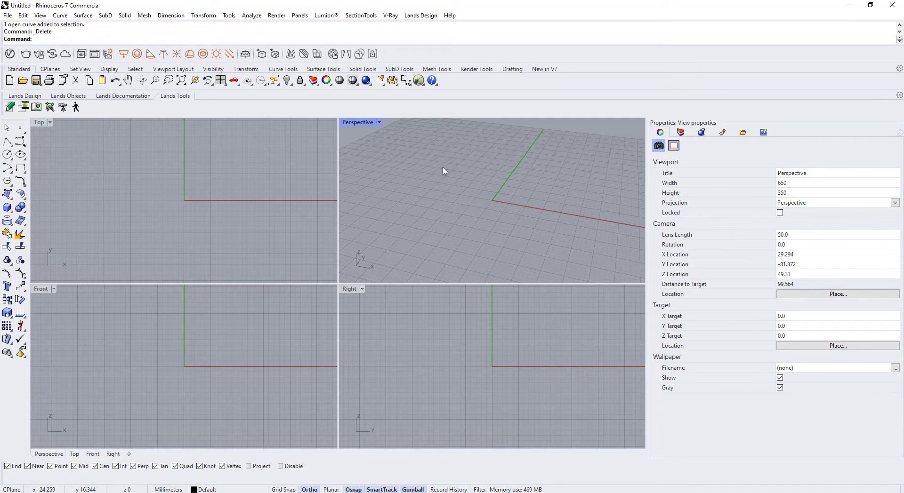
Change the document's model units to Feet and accept scaling the model to the new units
{"action": "type", "text": "nits"}
{"action": "key", "text": "Return"}
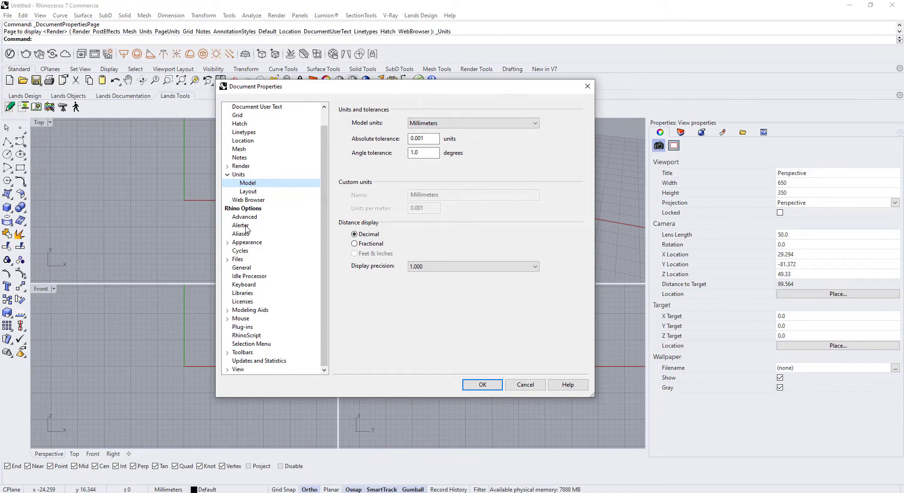
{"action": "left_click", "coordinate": [458, 124]}
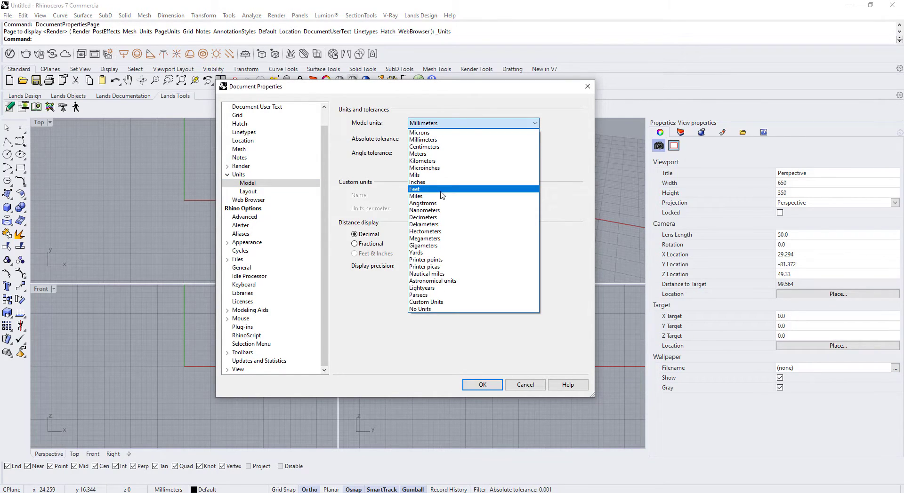
{"action": "left_click", "coordinate": [442, 190]}
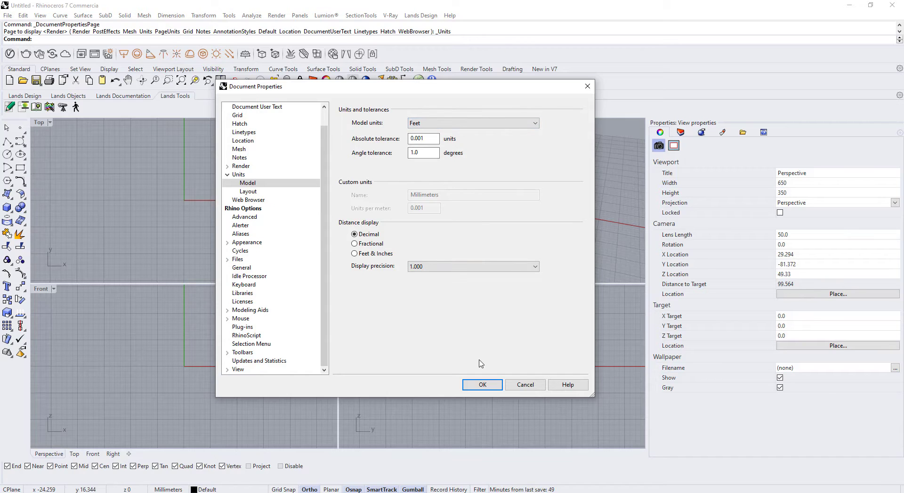
{"action": "left_click", "coordinate": [481, 385]}
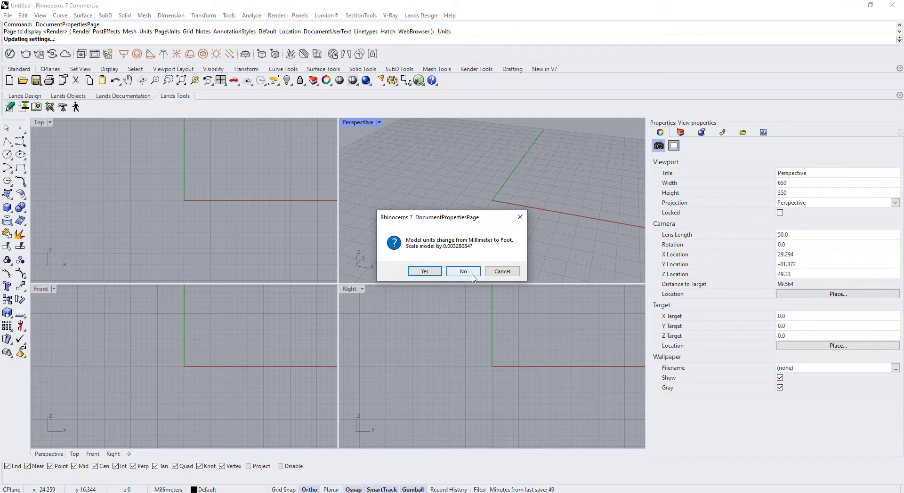
{"action": "left_click", "coordinate": [420, 272]}
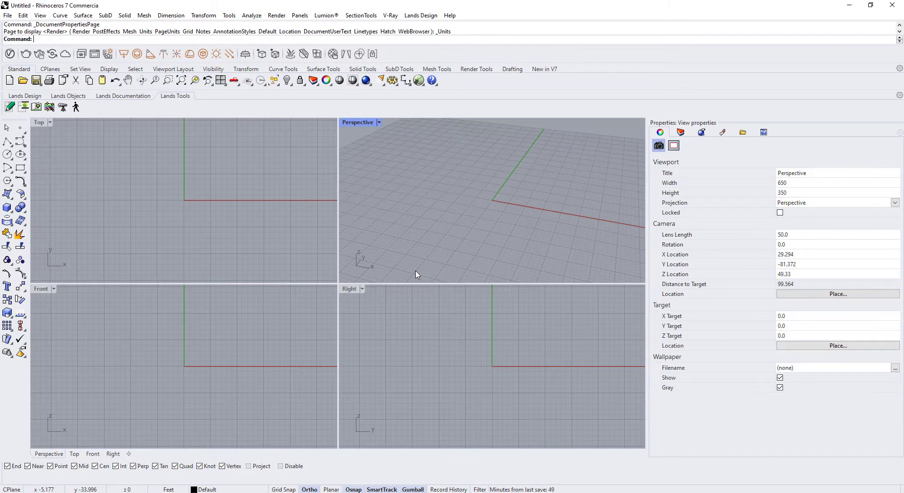
View the Sketch.jpg site sketch from the Rhino COurse folder in the image viewer, and close it again
{"action": "left_click", "coordinate": [40, 126]}
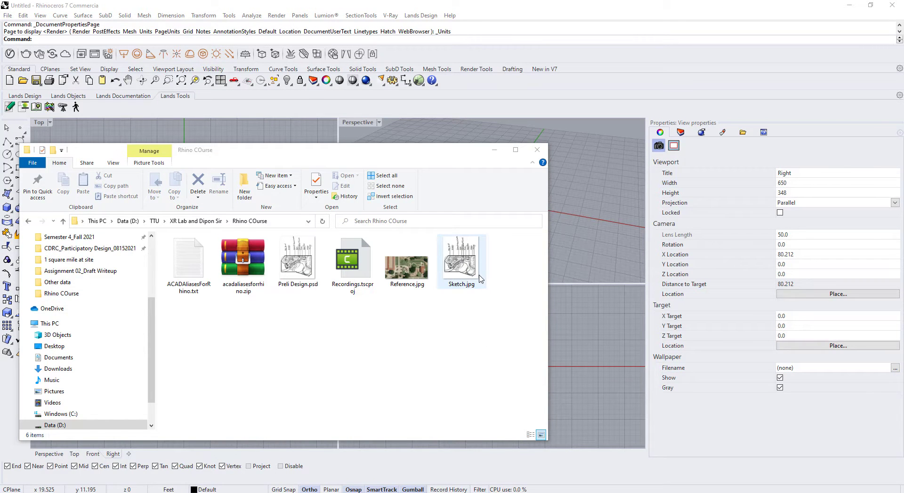
{"action": "left_click", "coordinate": [477, 271]}
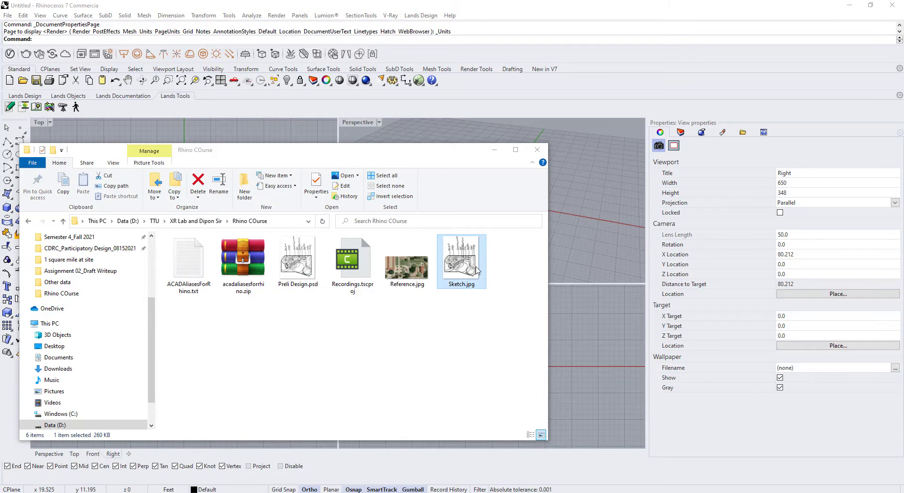
{"action": "double_click", "coordinate": [461, 261]}
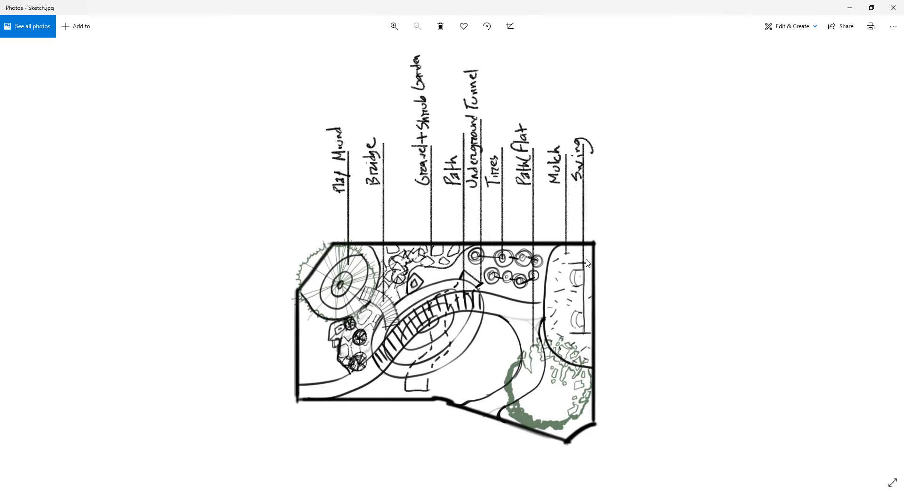
{"action": "left_click", "coordinate": [892, 8]}
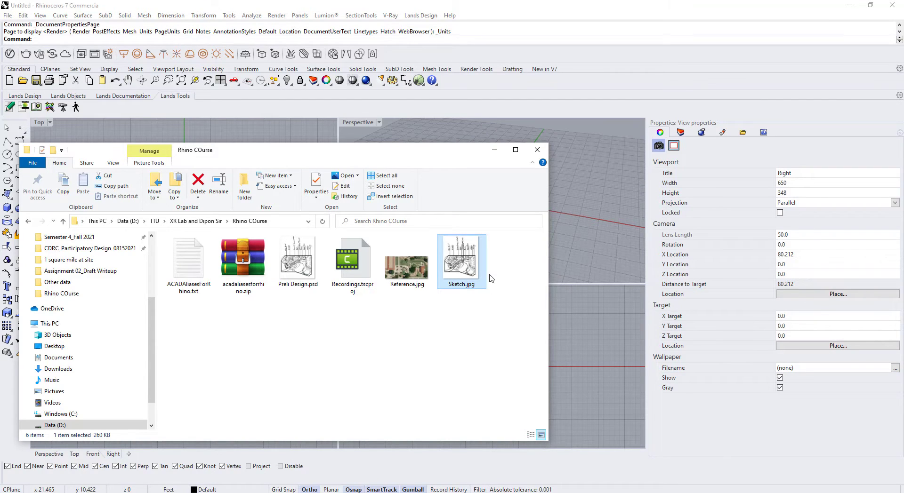
Insert Sketch.jpg as a Picture in the maximized Top viewport, spanning from lower left of the origin to right of the Y axis
{"action": "mouse_move", "coordinate": [463, 276]}
{"action": "left_mouse_down"}
{"action": "mouse_move", "coordinate": [470, 263]}
{"action": "mouse_move", "coordinate": [589, 243]}
{"action": "mouse_move", "coordinate": [579, 236]}
{"action": "left_mouse_up"}
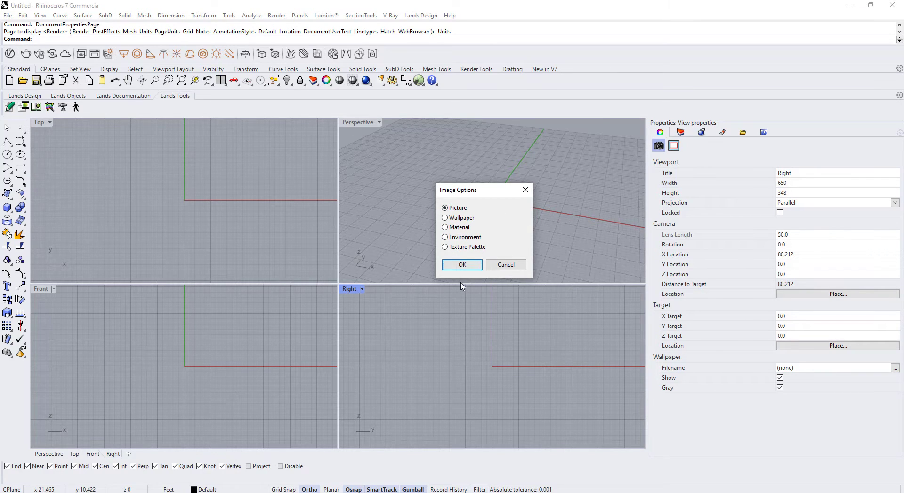
{"action": "left_click", "coordinate": [469, 267]}
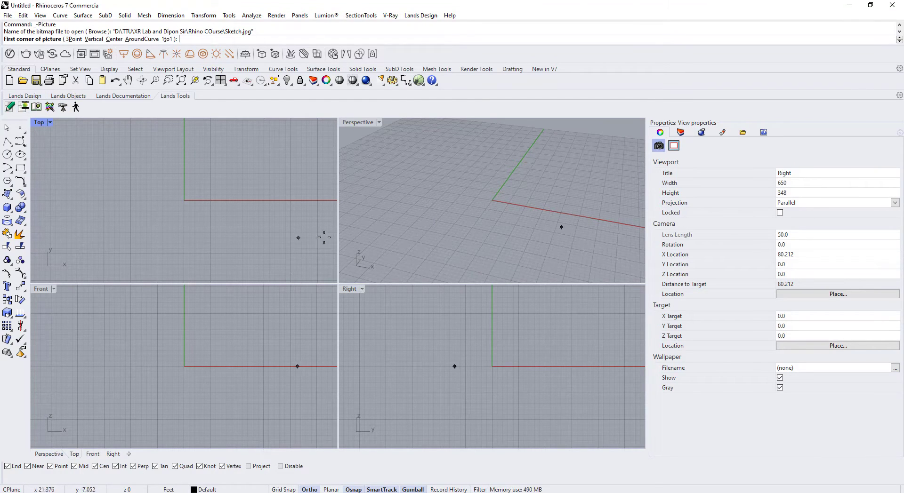
{"action": "double_click", "coordinate": [40, 123]}
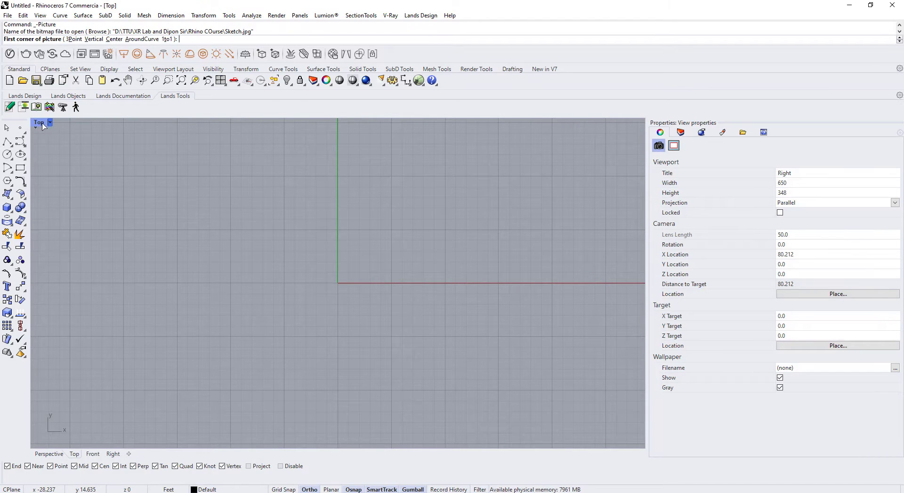
{"action": "left_click", "coordinate": [182, 373]}
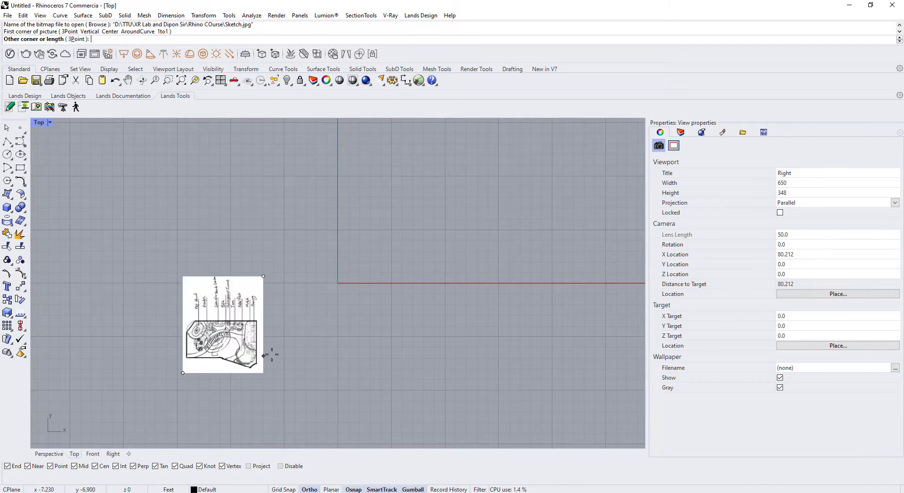
{"action": "left_click", "coordinate": [485, 295]}
{"action": "scroll", "coordinate": [469, 388], "scroll_direction": "down", "scroll_amount": 3}
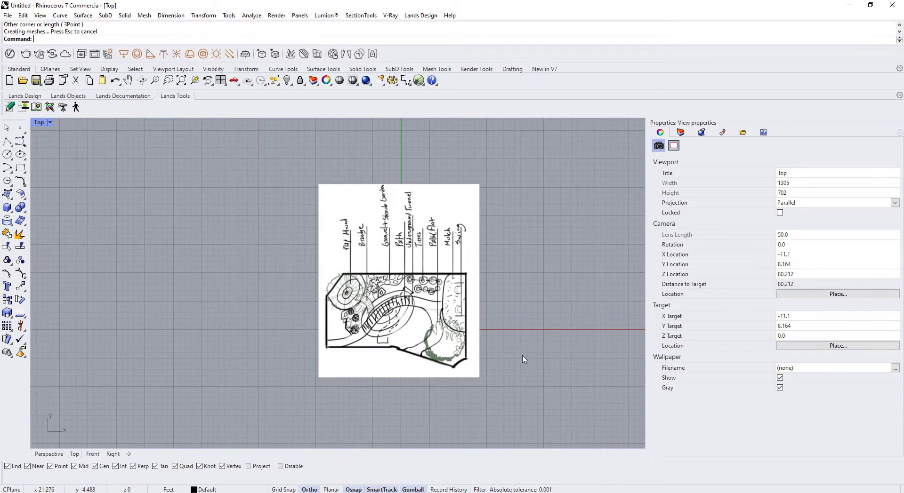
{"action": "right_click_drag", "start_coordinate": [524, 359], "coordinate": [424, 361]}
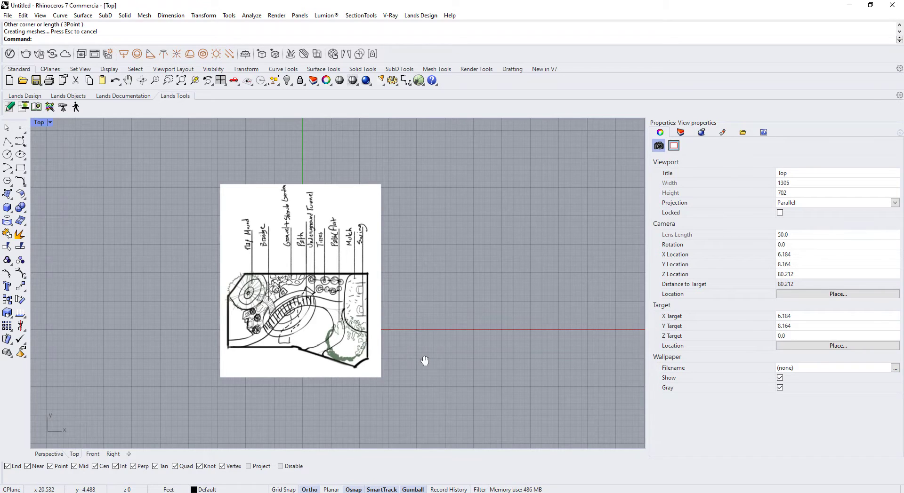
{"action": "left_click_drag", "start_coordinate": [426, 174], "coordinate": [141, 425]}
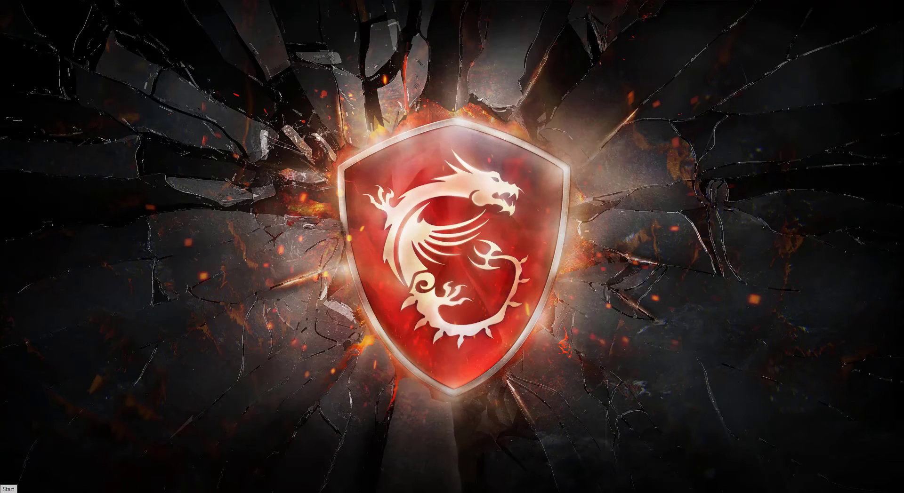
Find ArcGIS Earth among the installed apps and launch it
{"action": "key", "text": "super"}
{"action": "type", "text": "ear"}
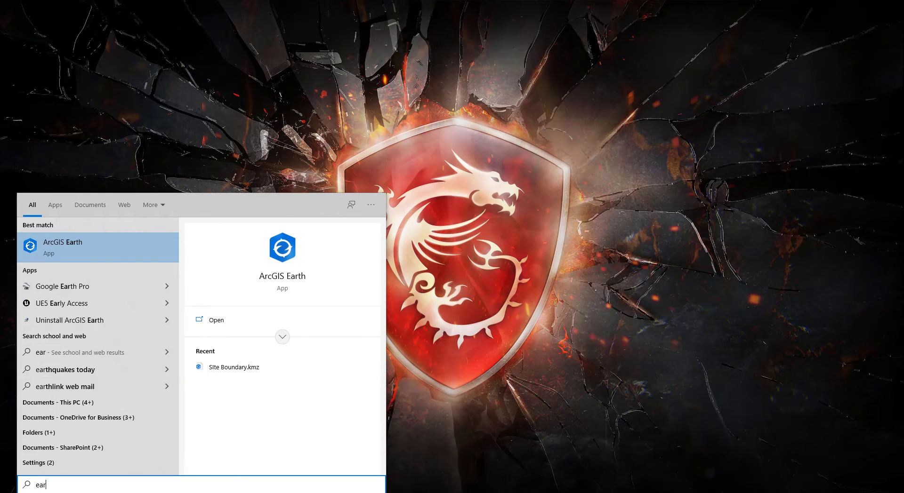
{"action": "left_click", "coordinate": [98, 245]}
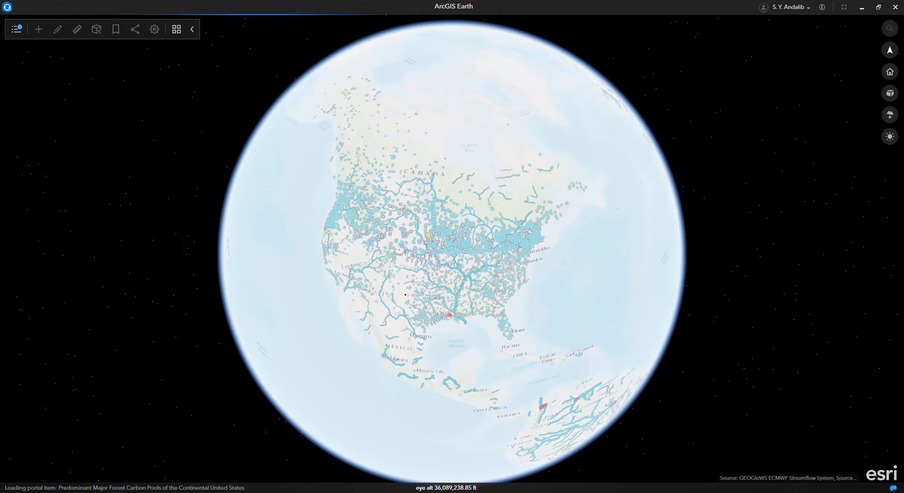
Hide the Live Stream Gauges, National Water Model and Global Stream Flow Web Map layers, dismissing the pop-up window that interrupts
{"action": "left_click", "coordinate": [24, 30]}
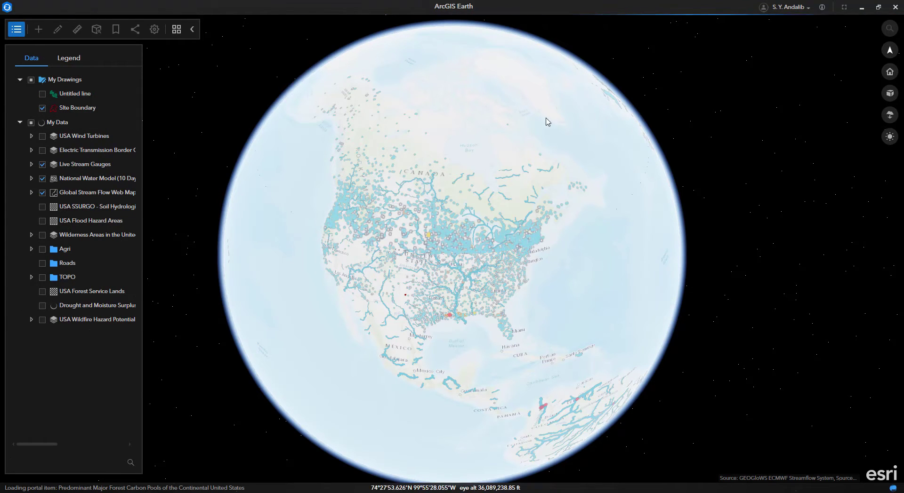
{"action": "left_click", "coordinate": [43, 164]}
{"action": "left_click", "coordinate": [42, 178]}
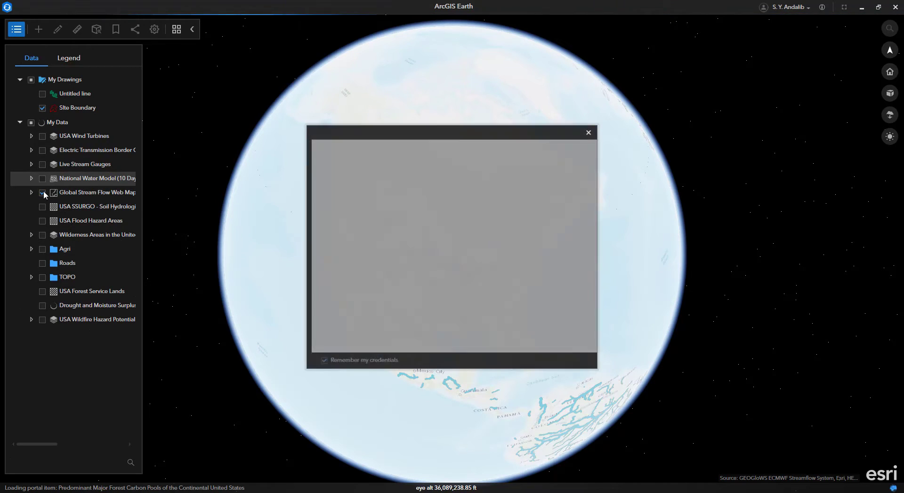
{"action": "left_click", "coordinate": [588, 132]}
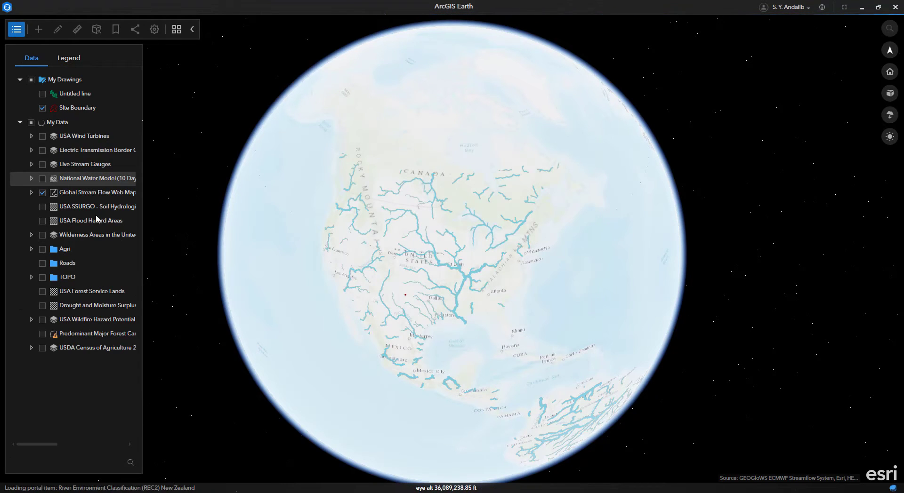
{"action": "left_click", "coordinate": [43, 193]}
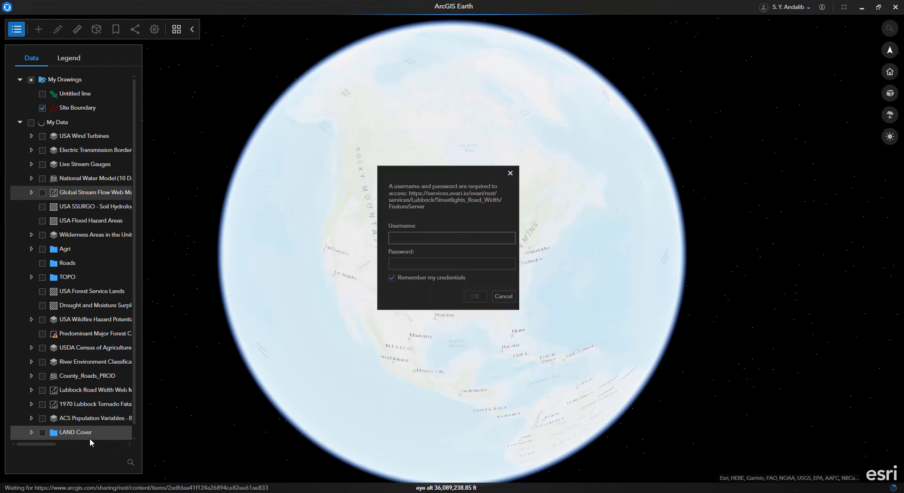
Dismiss the repeated sign-in requests for the Lubbock Streetlights_Road_Width service without entering credentials
{"action": "left_click", "coordinate": [500, 296]}
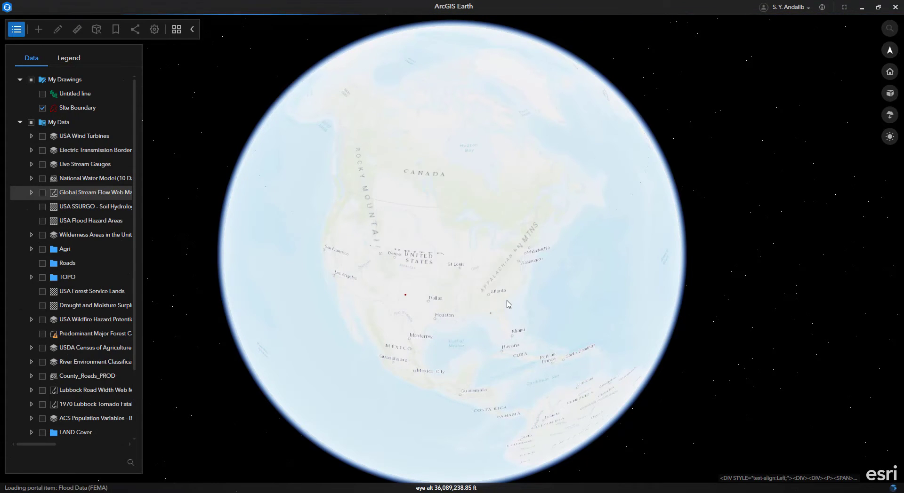
{"action": "left_click", "coordinate": [496, 296]}
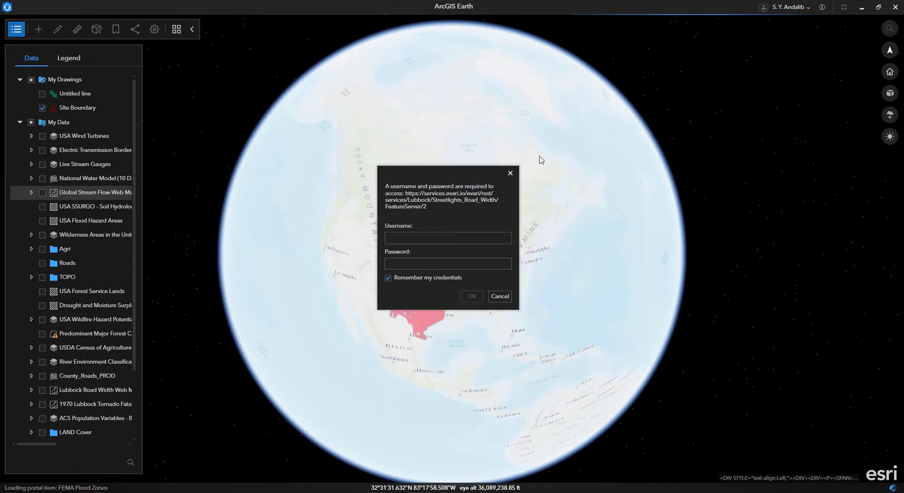
{"action": "left_click", "coordinate": [510, 173]}
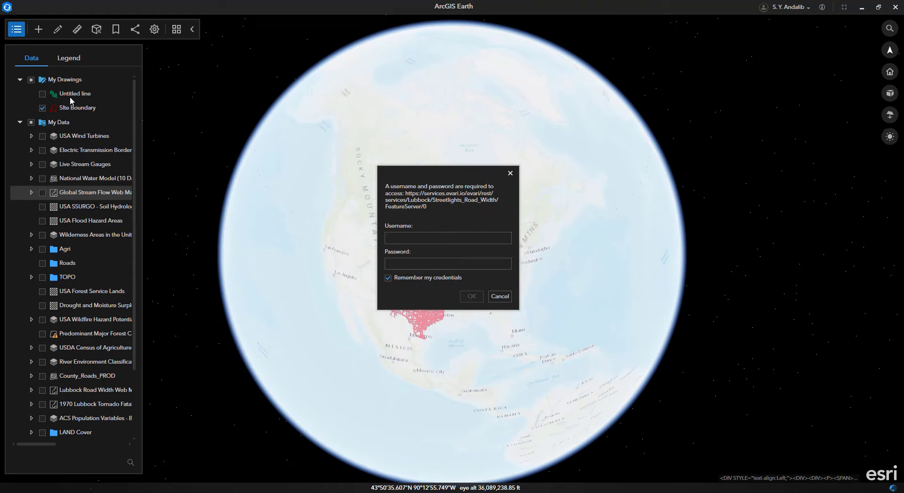
{"action": "left_click", "coordinate": [510, 173]}
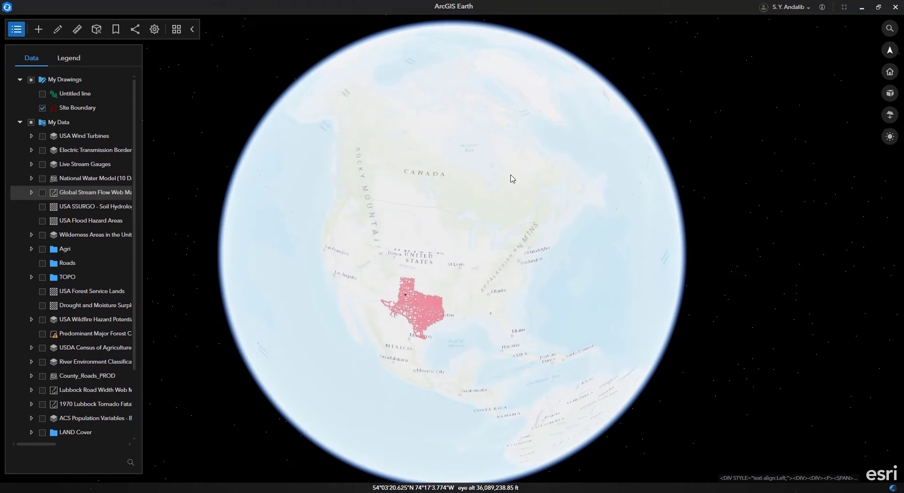
Search for "texas tech university" and fly to that place on the map
{"action": "left_click", "coordinate": [889, 29]}
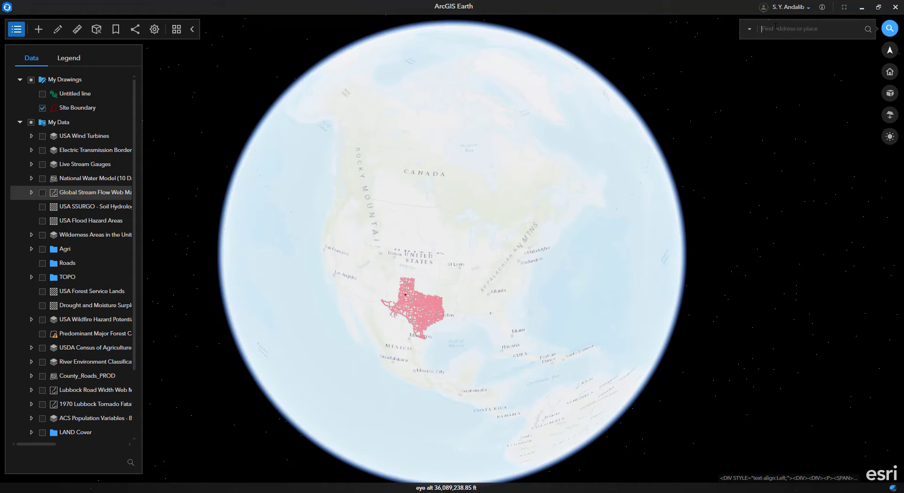
{"action": "type", "text": "texas tech "}
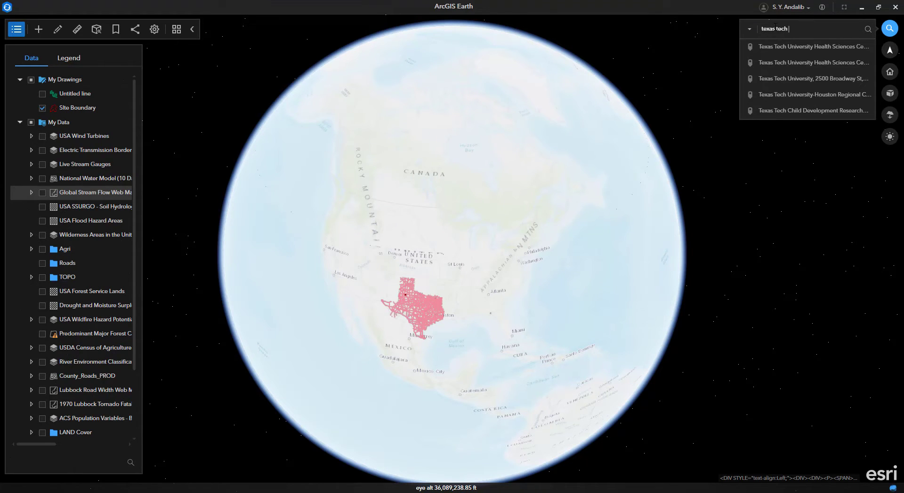
{"action": "type", "text": "university"}
{"action": "key", "text": "Return"}
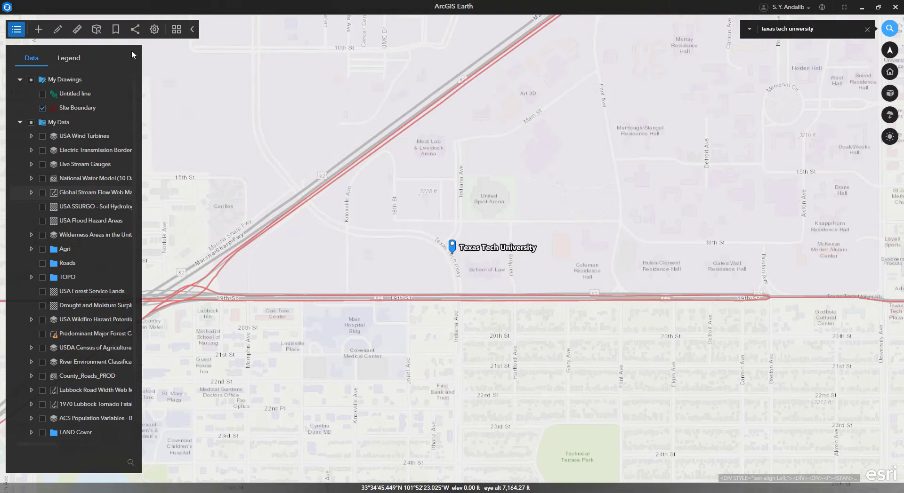
Switch the basemap to Imagery with Labels and close the basemap gallery
{"action": "left_click", "coordinate": [176, 29]}
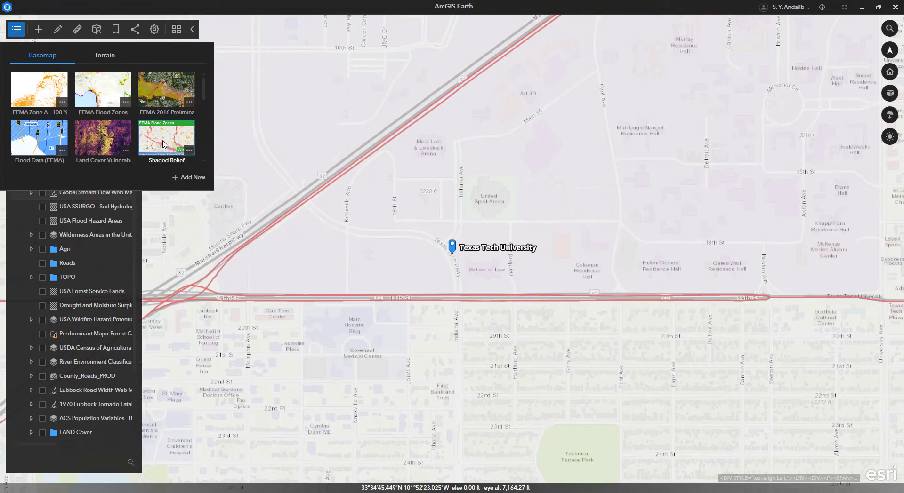
{"action": "scroll", "coordinate": [162, 144], "scroll_direction": "down", "scroll_amount": 5}
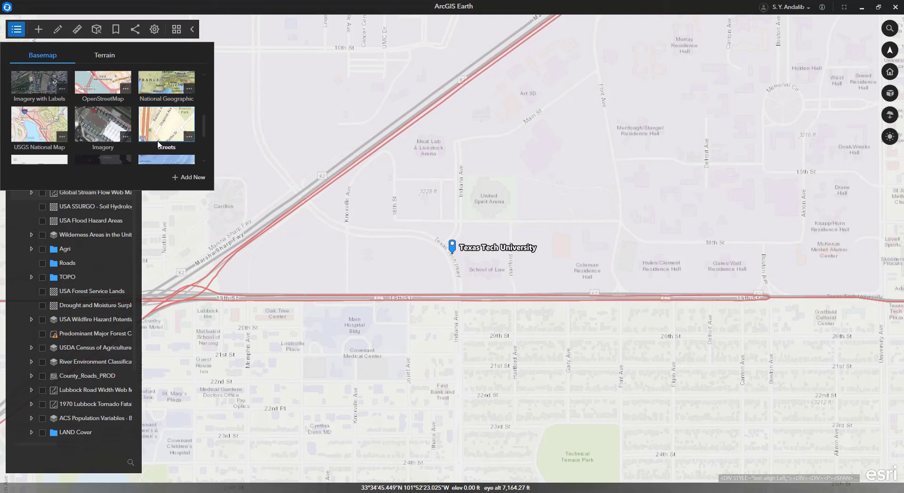
{"action": "scroll", "coordinate": [159, 145], "scroll_direction": "down", "scroll_amount": 1}
{"action": "left_click", "coordinate": [165, 129]}
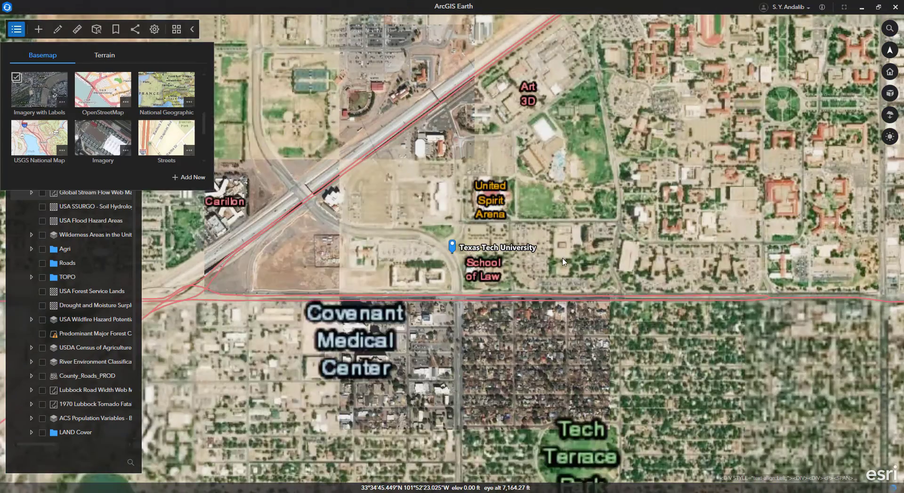
{"action": "left_click", "coordinate": [555, 281]}
Locate and zoom in on the fenced playground courtyard between the red-roofed buildings on the east side of campus
{"action": "left_click_drag", "start_coordinate": [555, 281], "coordinate": [435, 318]}
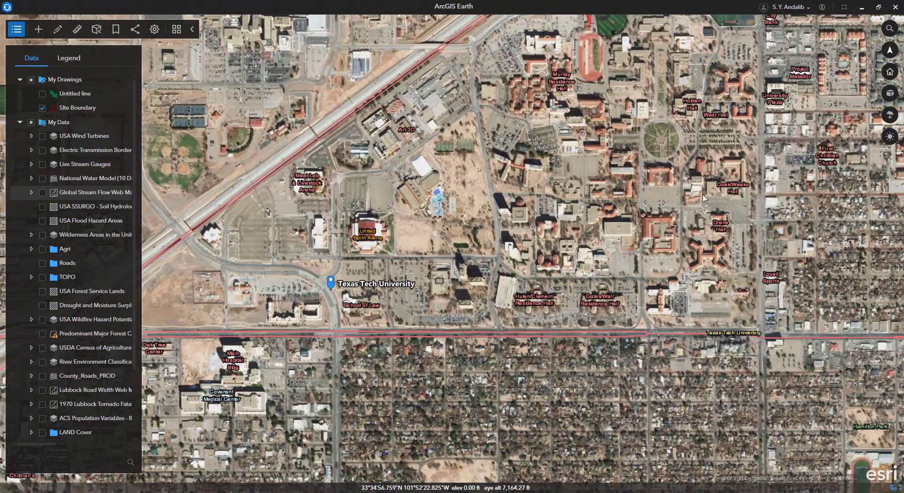
{"action": "scroll", "coordinate": [716, 177], "scroll_direction": "up", "scroll_amount": 2}
{"action": "scroll", "coordinate": [769, 179], "scroll_direction": "up", "scroll_amount": 5}
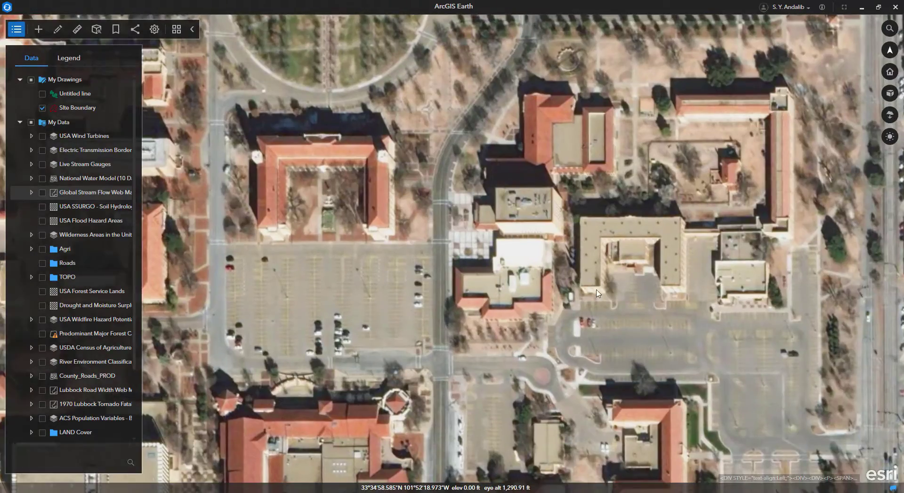
{"action": "left_click_drag", "start_coordinate": [597, 290], "coordinate": [387, 392]}
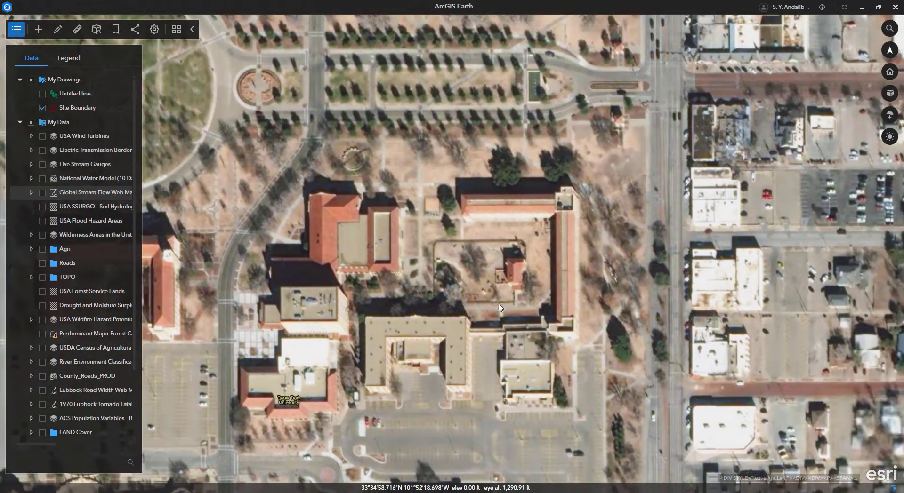
{"action": "scroll", "coordinate": [496, 273], "scroll_direction": "up", "scroll_amount": 2}
{"action": "scroll", "coordinate": [495, 275], "scroll_direction": "up", "scroll_amount": 2}
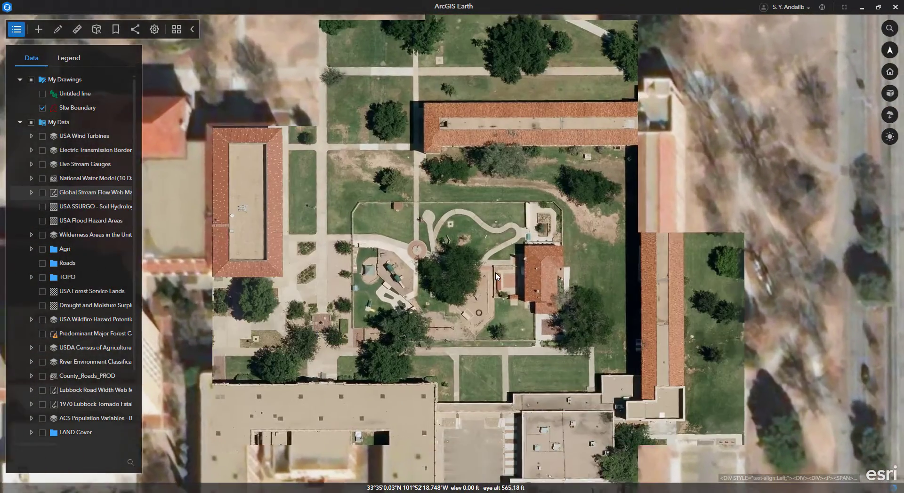
{"action": "scroll", "coordinate": [497, 278], "scroll_direction": "up", "scroll_amount": 1}
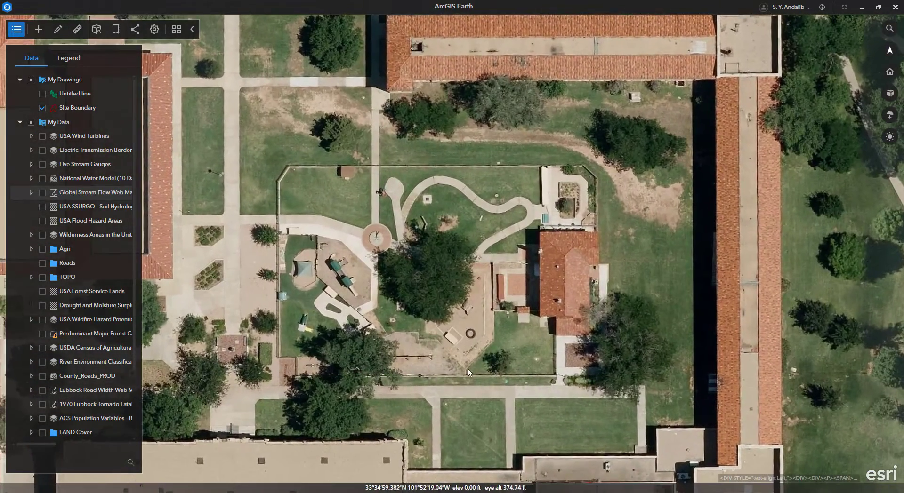
{"action": "scroll", "coordinate": [298, 200], "scroll_direction": "up", "scroll_amount": 2}
{"action": "left_click_drag", "start_coordinate": [431, 355], "coordinate": [517, 342]}
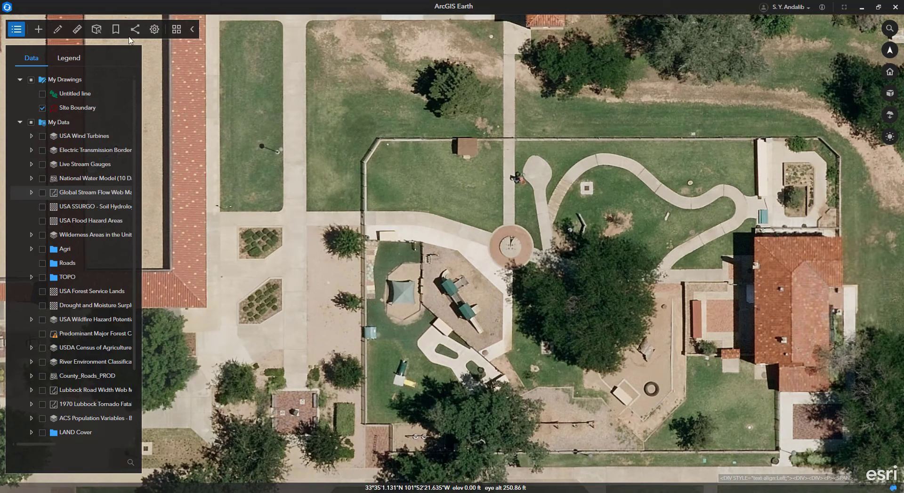
Measure the straight line distance in feet along the north fence, from its northwest corner to the small shed
{"action": "left_click", "coordinate": [78, 30]}
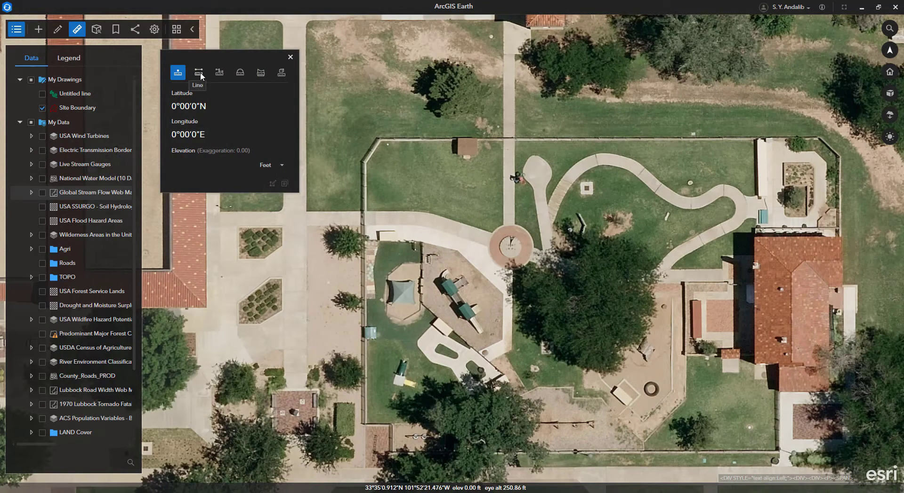
{"action": "left_click", "coordinate": [200, 75]}
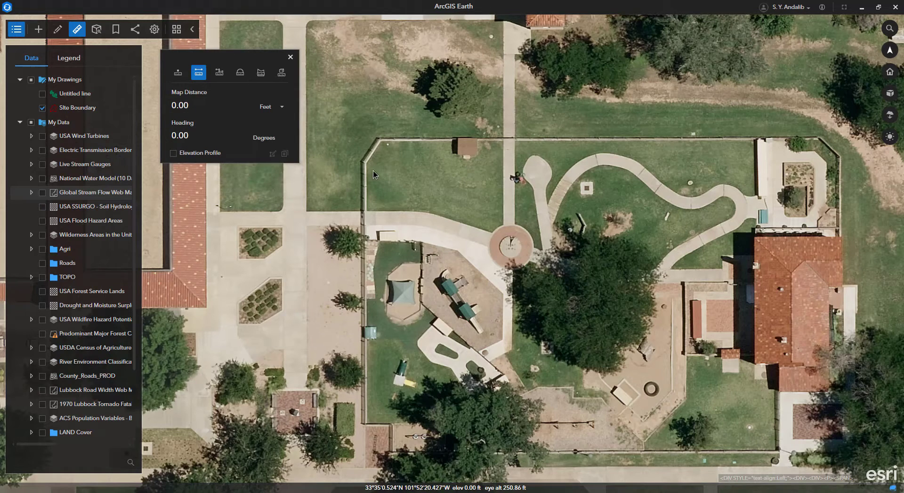
{"action": "left_click", "coordinate": [379, 138]}
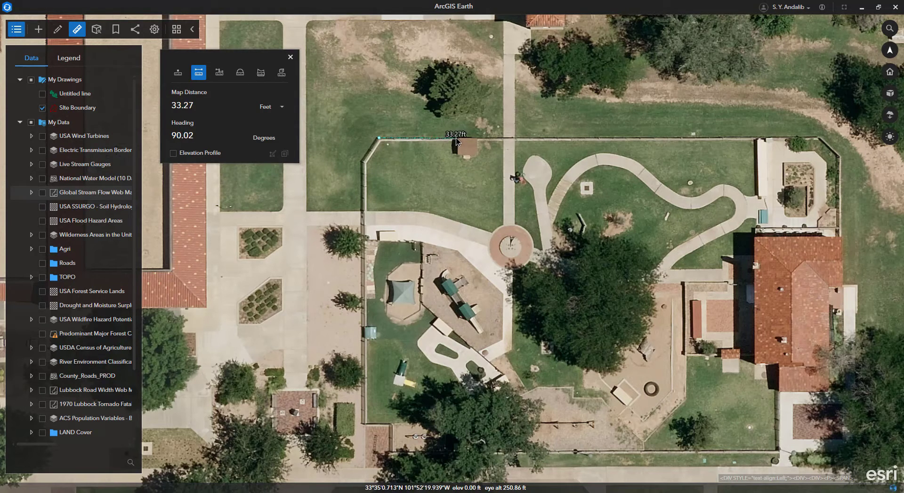
{"action": "left_click", "coordinate": [455, 140]}
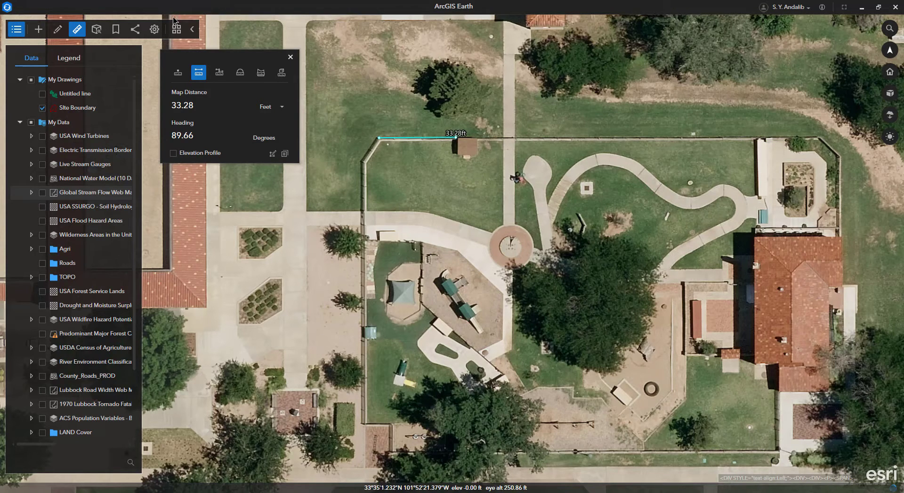
Start exporting the current map view as an image and browse to the Rhino COurse folder under TTU on Data (D:)
{"action": "left_click", "coordinate": [135, 30]}
{"action": "left_click", "coordinate": [108, 54]}
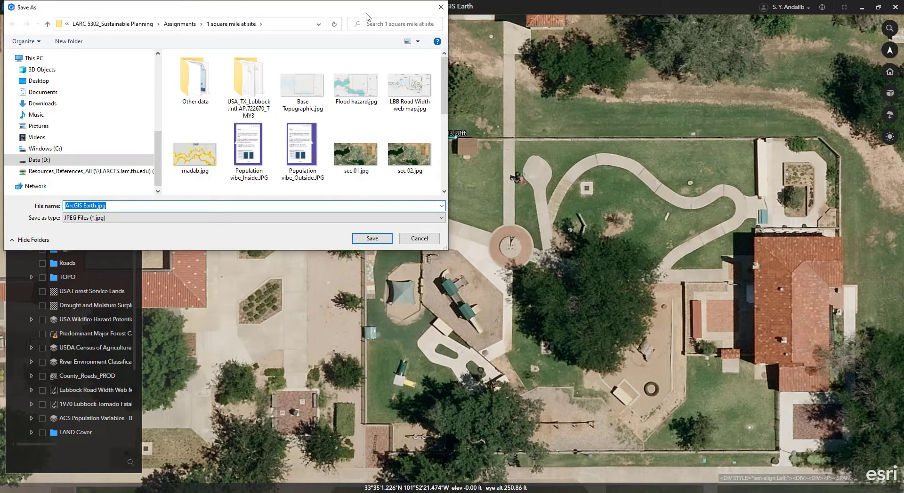
{"action": "left_click_drag", "start_coordinate": [366, 14], "coordinate": [596, 64]}
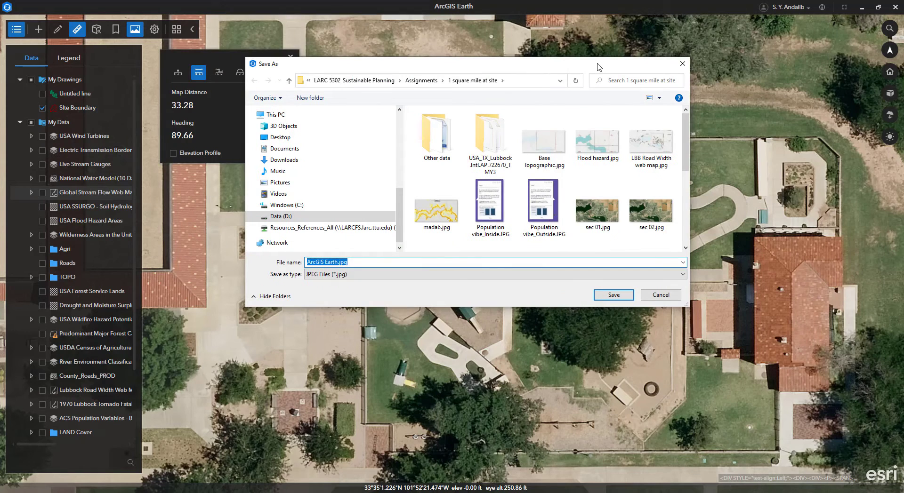
{"action": "left_click", "coordinate": [312, 216]}
{"action": "scroll", "coordinate": [485, 226], "scroll_direction": "down", "scroll_amount": 6}
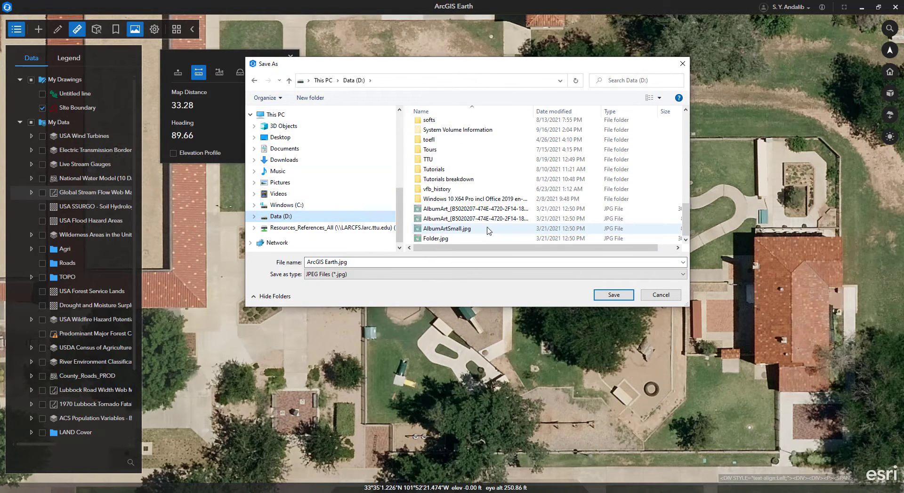
{"action": "scroll", "coordinate": [466, 201], "scroll_direction": "up", "scroll_amount": 2}
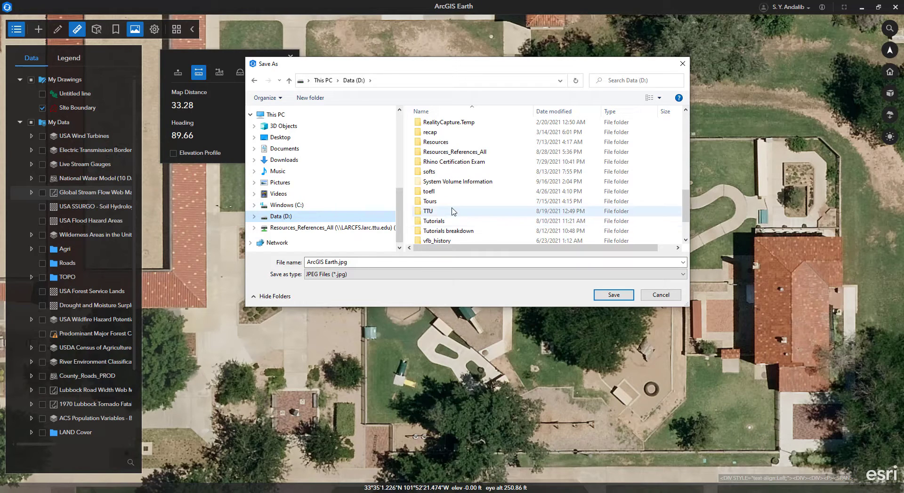
{"action": "double_click", "coordinate": [454, 211]}
{"action": "double_click", "coordinate": [459, 223]}
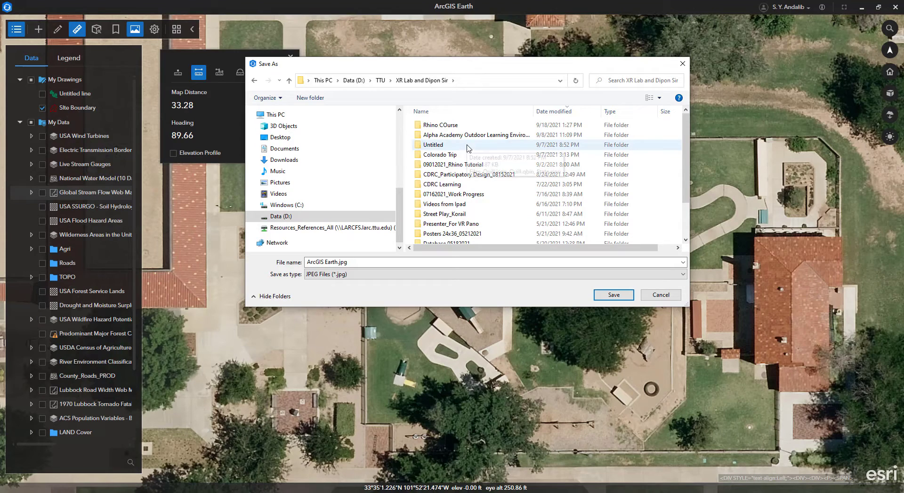
{"action": "double_click", "coordinate": [480, 125]}
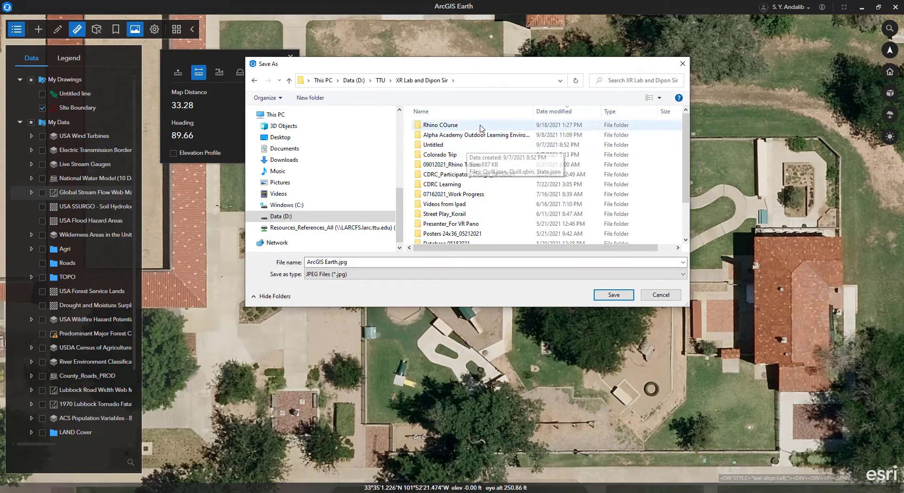
Name the exported map image Reference and save it as a JPEG file
{"action": "left_click", "coordinate": [373, 262]}
{"action": "type", "text": "Reference"}
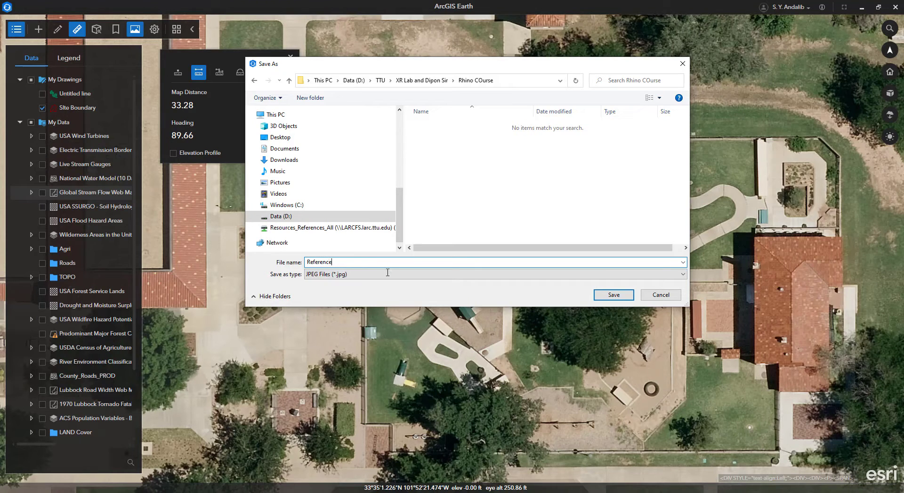
{"action": "left_click", "coordinate": [619, 297]}
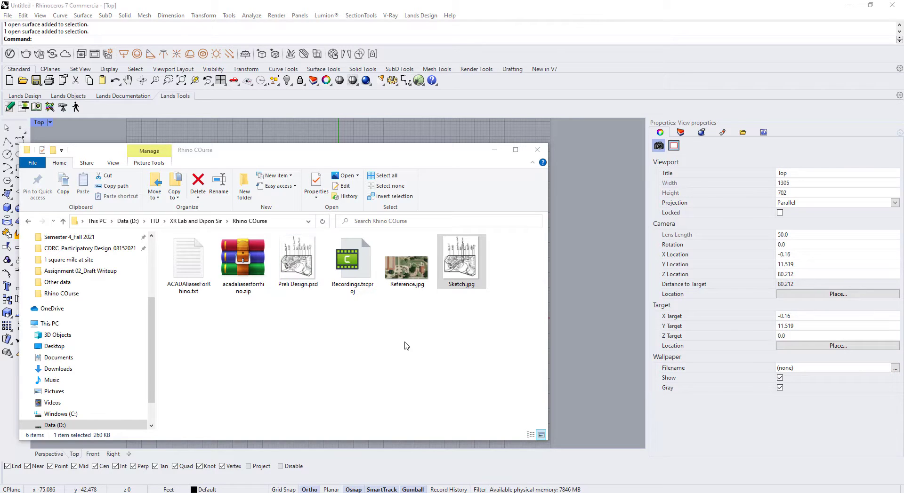
Switch to Rhino and place Reference.jpg as a picture in the Top viewport, to the right of the site sketch
{"action": "left_click", "coordinate": [405, 346]}
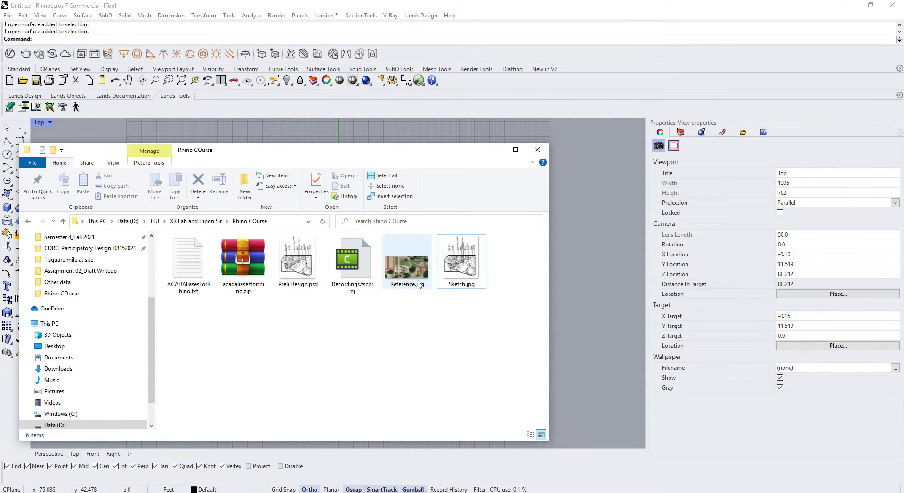
{"action": "left_click_drag", "start_coordinate": [409, 277], "coordinate": [591, 278]}
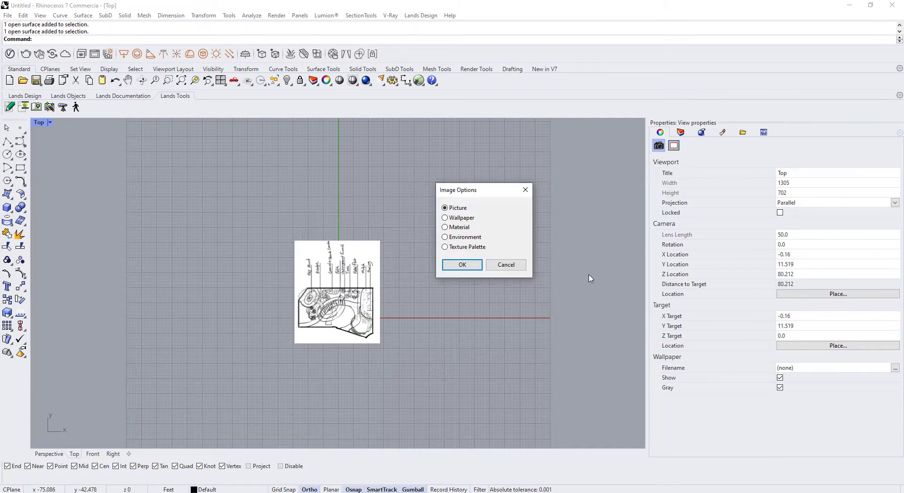
{"action": "left_click", "coordinate": [473, 267]}
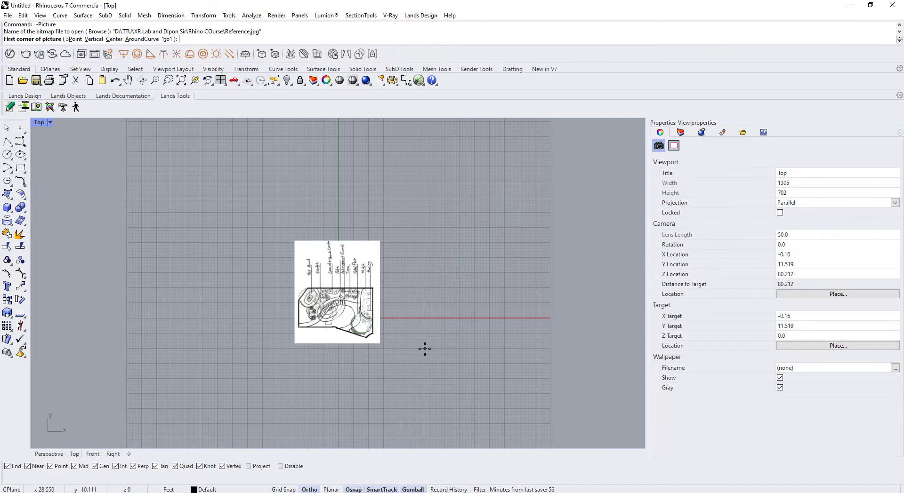
{"action": "left_click", "coordinate": [425, 348]}
{"action": "left_click", "coordinate": [616, 183]}
Examine the measured fence segment and its length label on the placed aerial picture, and compare the picture with the sketch
{"action": "right_click_drag", "start_coordinate": [466, 261], "coordinate": [293, 268]}
{"action": "scroll", "coordinate": [404, 239], "scroll_direction": "up", "scroll_amount": 14}
{"action": "scroll", "coordinate": [440, 228], "scroll_direction": "up", "scroll_amount": 5}
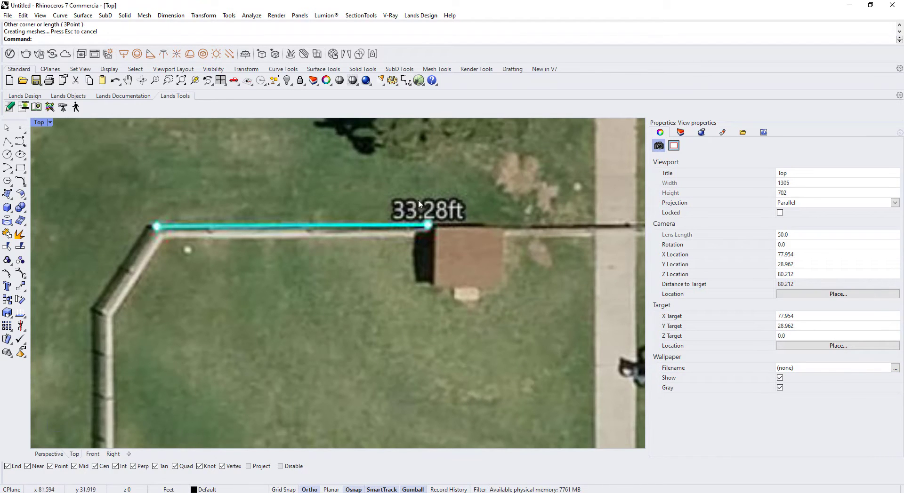
{"action": "scroll", "coordinate": [450, 243], "scroll_direction": "down", "scroll_amount": 12}
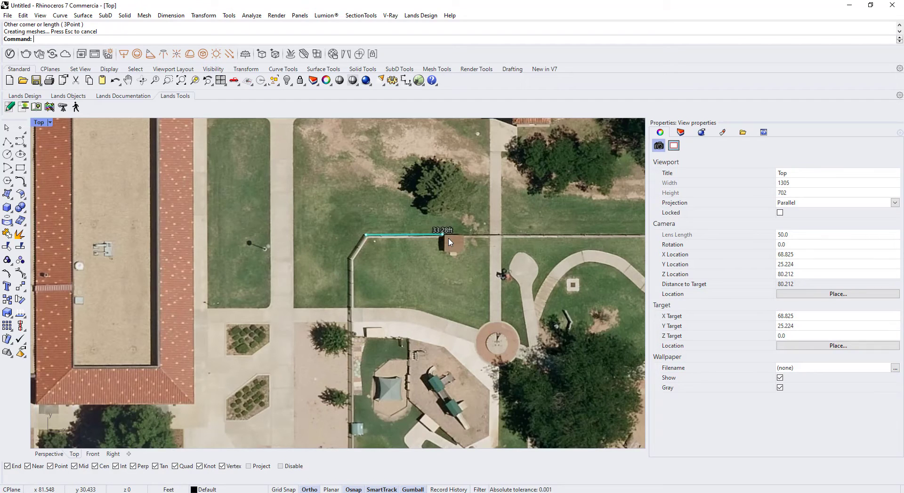
{"action": "scroll", "coordinate": [448, 242], "scroll_direction": "down", "scroll_amount": 5}
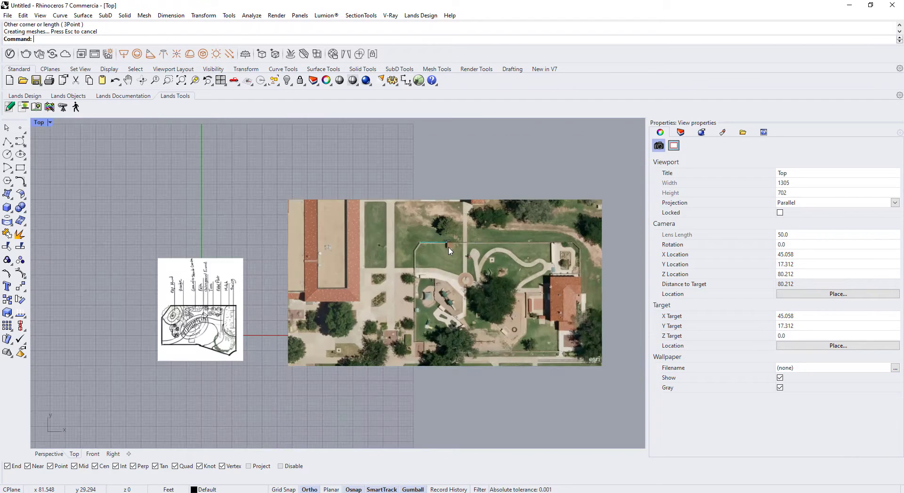
{"action": "scroll", "coordinate": [449, 244], "scroll_direction": "up", "scroll_amount": 10}
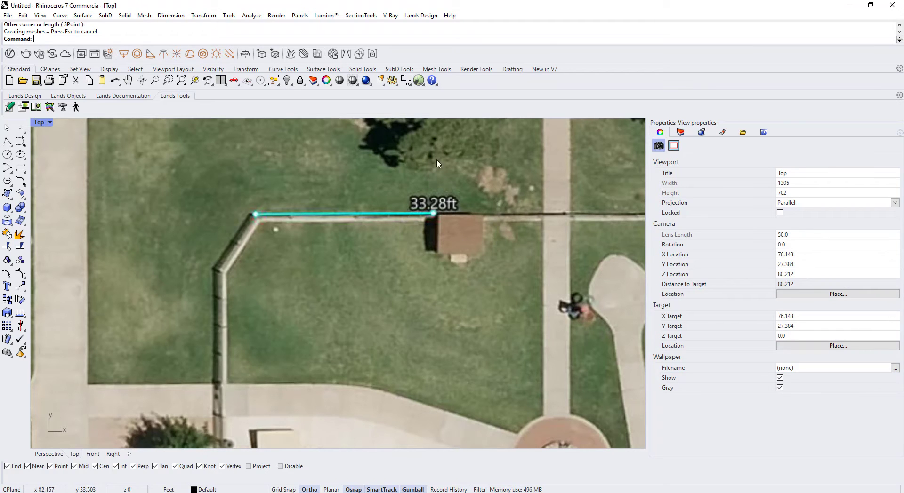
{"action": "scroll", "coordinate": [528, 270], "scroll_direction": "down", "scroll_amount": 6}
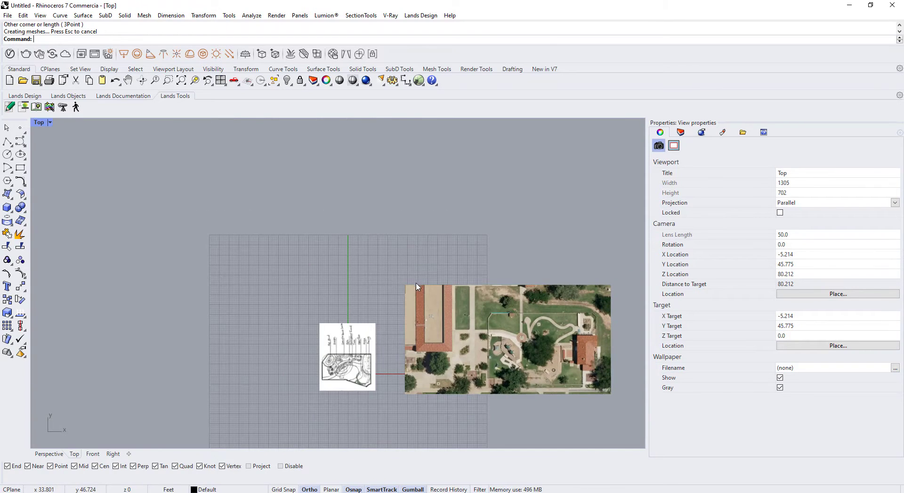
{"action": "scroll", "coordinate": [530, 318], "scroll_direction": "up", "scroll_amount": 4}
{"action": "scroll", "coordinate": [469, 282], "scroll_direction": "up", "scroll_amount": 5}
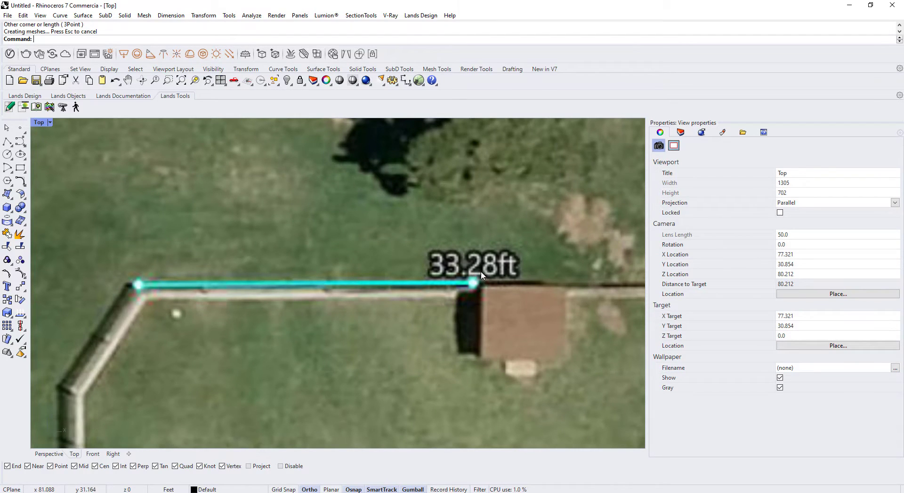
{"action": "scroll", "coordinate": [463, 309], "scroll_direction": "down", "scroll_amount": 8}
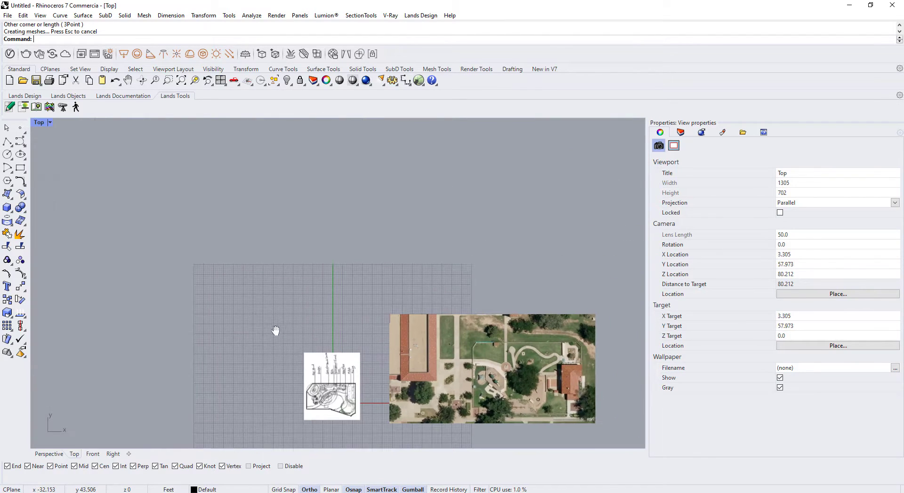
Draw a horizontal line 33.28' long in the empty area above the sketch and the aerial picture
{"action": "type", "text": "l"}
{"action": "key", "text": "Return"}
{"action": "left_click", "coordinate": [248, 293]}
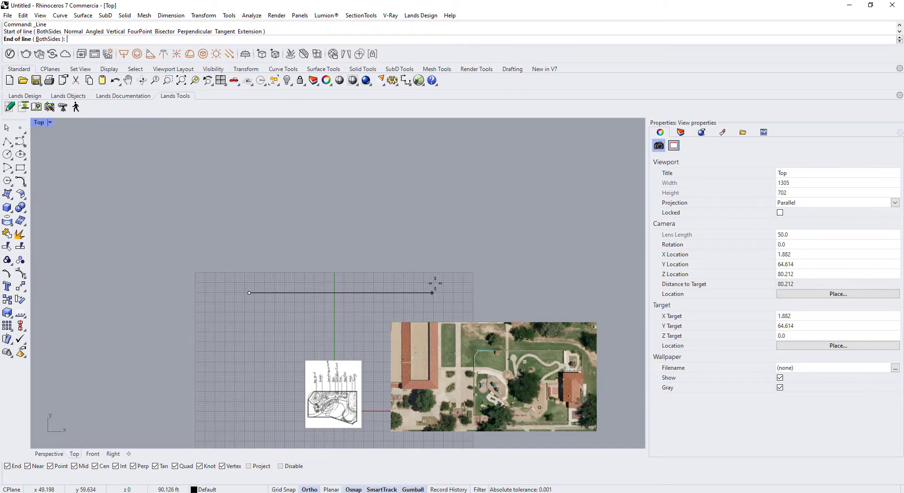
{"action": "type", "text": "33.28'"}
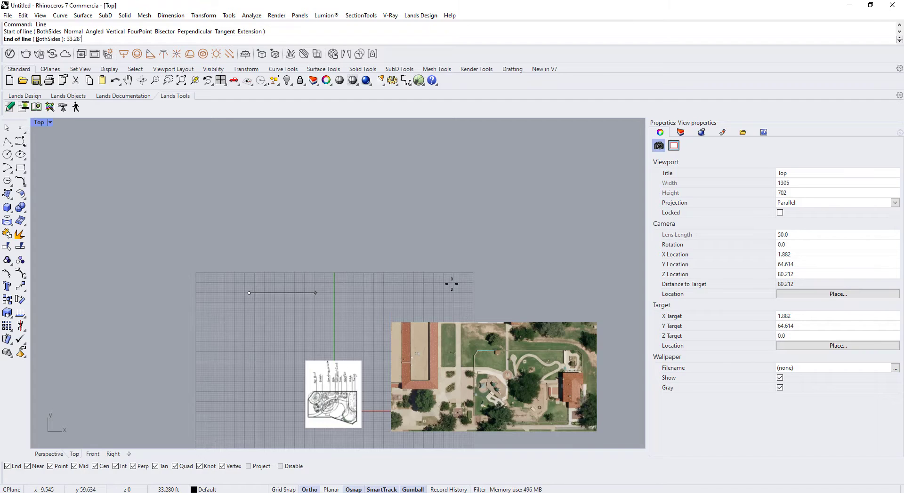
{"action": "key", "text": "Return"}
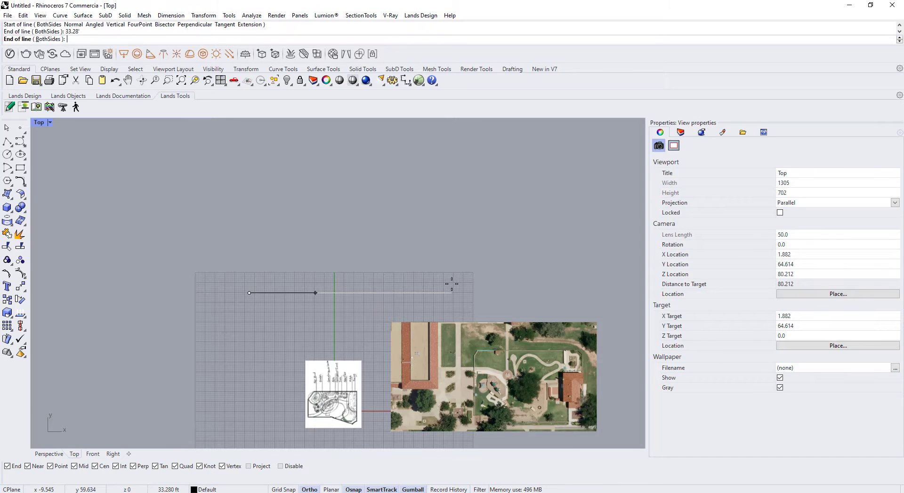
{"action": "left_click", "coordinate": [401, 242]}
Select the horizontal 33.28' line to inspect it, and clear the selection
{"action": "left_click", "coordinate": [285, 293]}
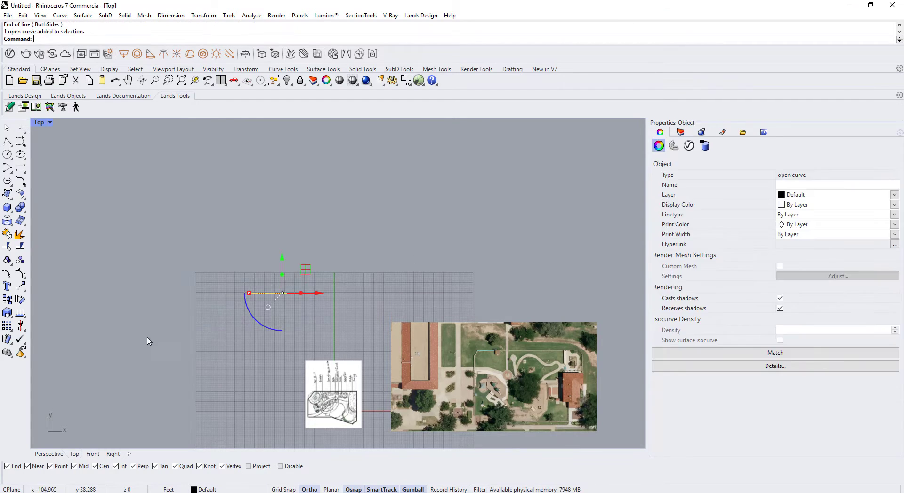
{"action": "scroll", "coordinate": [231, 320], "scroll_direction": "up", "scroll_amount": 10}
{"action": "left_click_drag", "start_coordinate": [416, 247], "coordinate": [187, 304]}
{"action": "scroll", "coordinate": [221, 291], "scroll_direction": "down", "scroll_amount": 5}
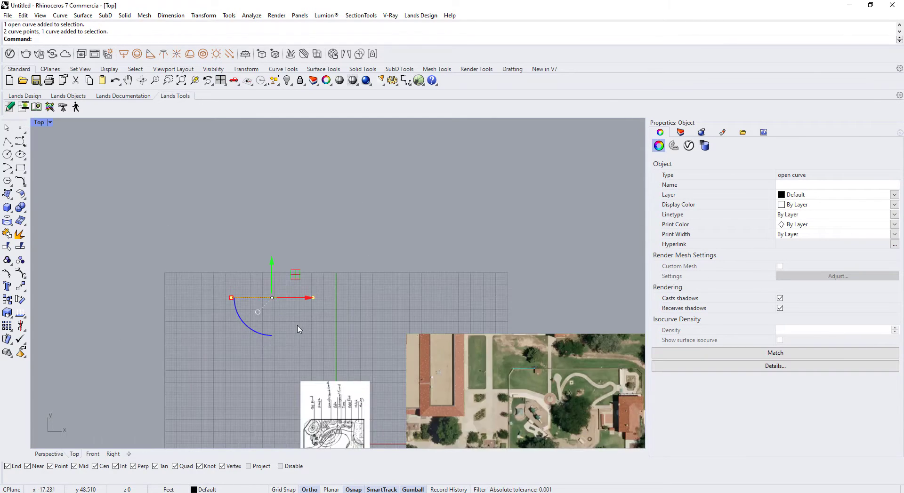
{"action": "scroll", "coordinate": [356, 324], "scroll_direction": "up", "scroll_amount": 2}
{"action": "left_click", "coordinate": [356, 323]}
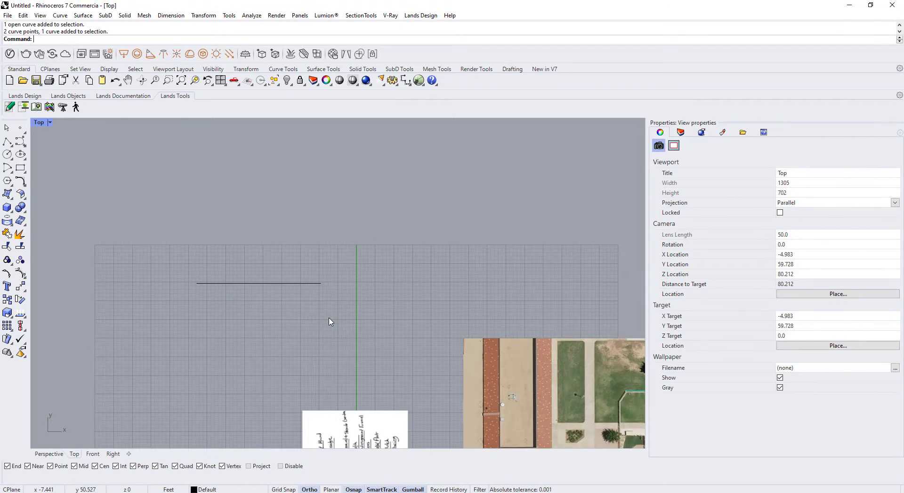
{"action": "type", "text": "Line"}
{"action": "key", "text": "Return"}
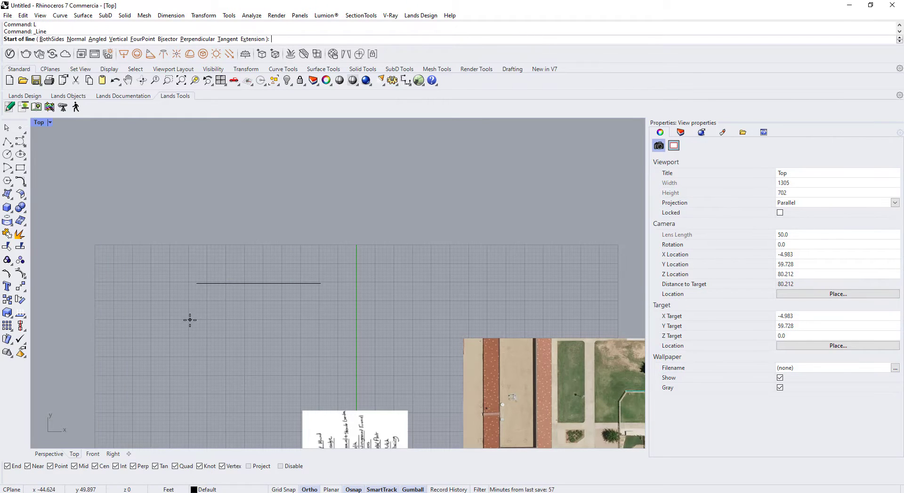
{"action": "left_click", "coordinate": [190, 320]}
{"action": "type", "text": "33.2"}
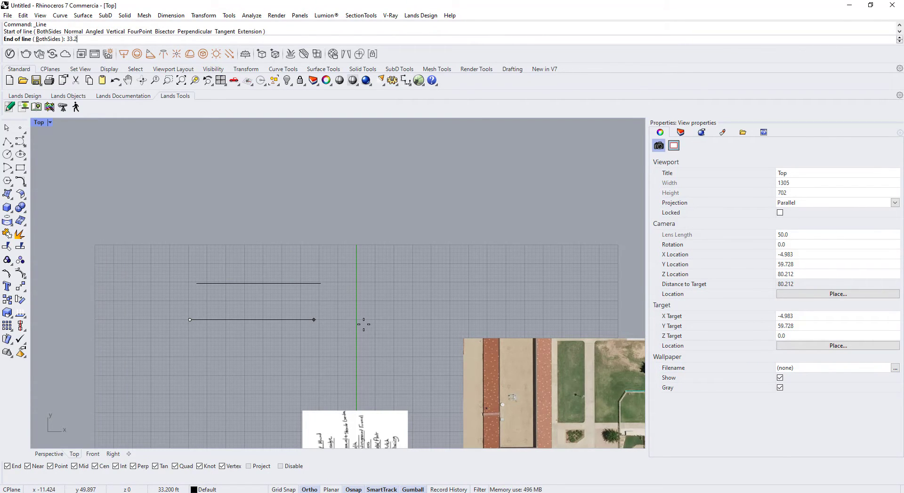
{"action": "type", "text": "8m"}
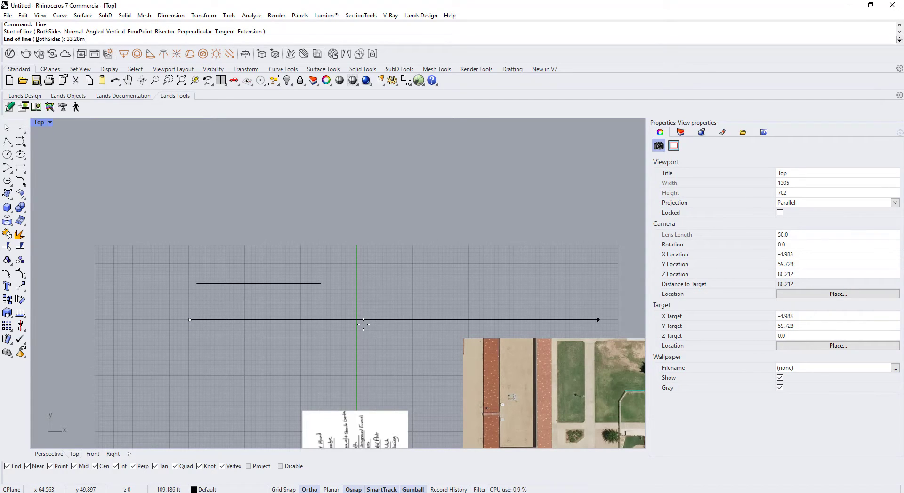
{"action": "key", "text": "Escape"}
{"action": "key", "text": "Escape"}
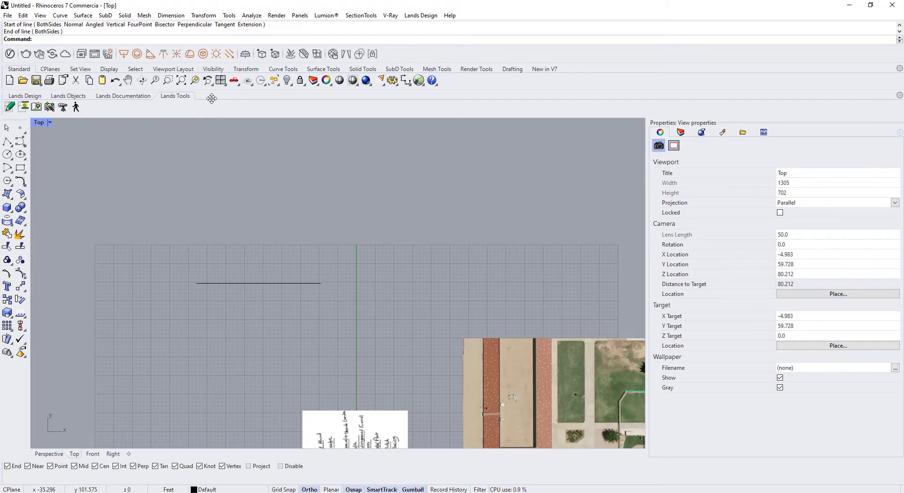
Start Orient on the aerial picture, using the corner end and the shed end of the measured 33.28ft fence segment as reference points 1 and 2
{"action": "scroll", "coordinate": [240, 232], "scroll_direction": "down", "scroll_amount": 10}
{"action": "scroll", "coordinate": [497, 322], "scroll_direction": "up", "scroll_amount": 10}
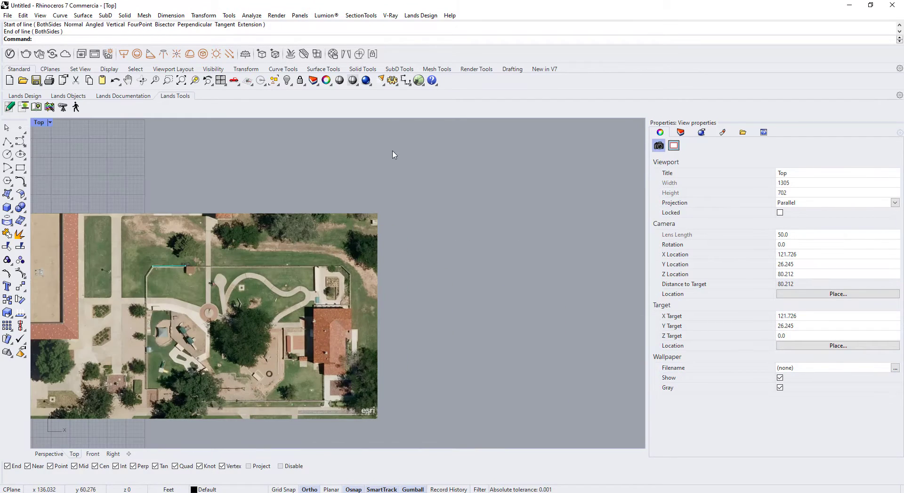
{"action": "left_click_drag", "start_coordinate": [392, 150], "coordinate": [181, 338]}
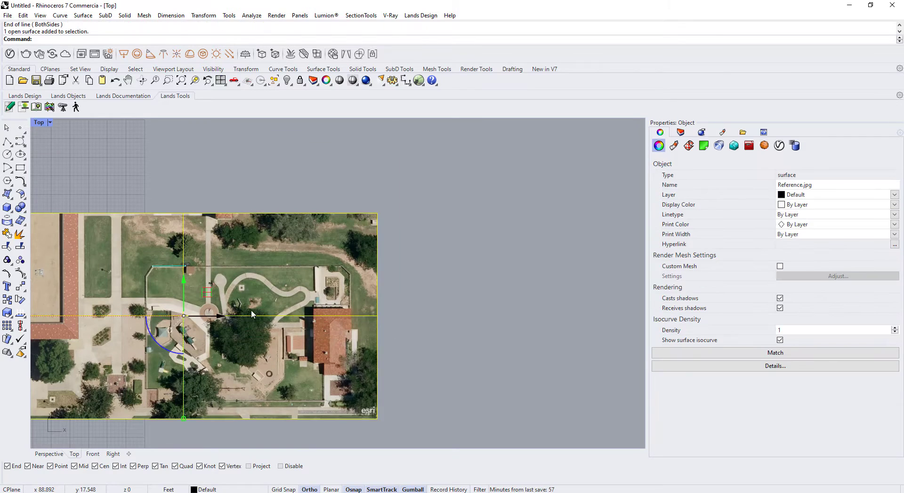
{"action": "right_click_drag", "start_coordinate": [247, 317], "coordinate": [356, 331]}
{"action": "scroll", "coordinate": [272, 292], "scroll_direction": "up", "scroll_amount": 4}
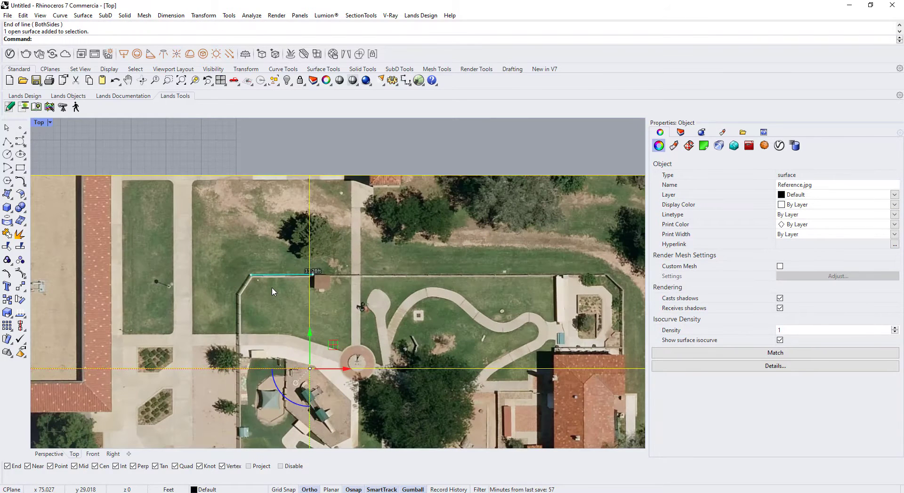
{"action": "scroll", "coordinate": [272, 292], "scroll_direction": "up", "scroll_amount": 2}
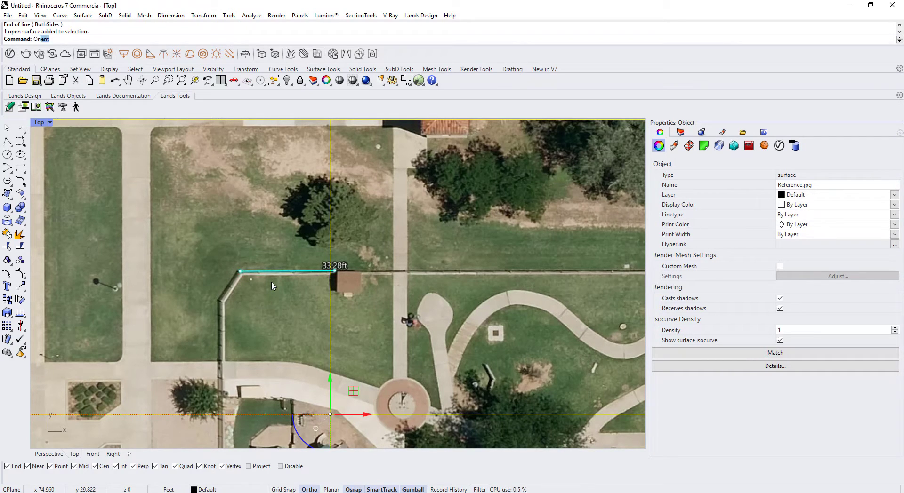
{"action": "key", "text": "Return"}
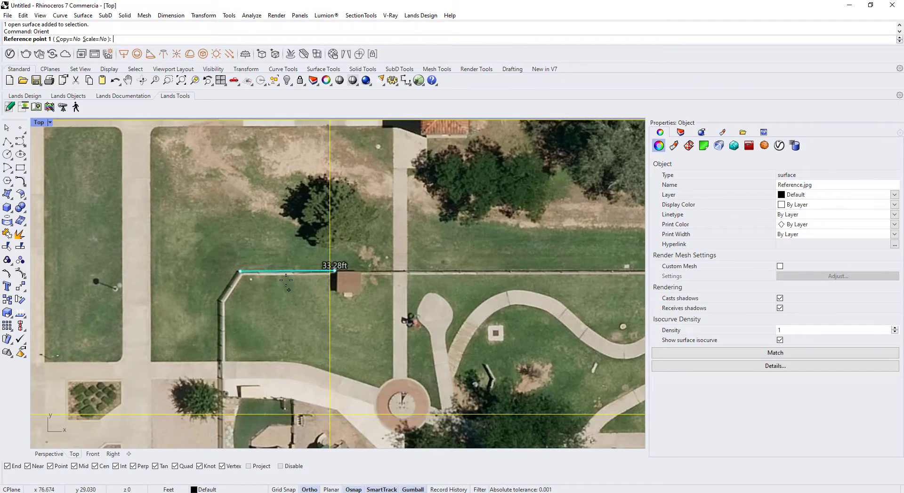
{"action": "scroll", "coordinate": [245, 250], "scroll_direction": "up", "scroll_amount": 3}
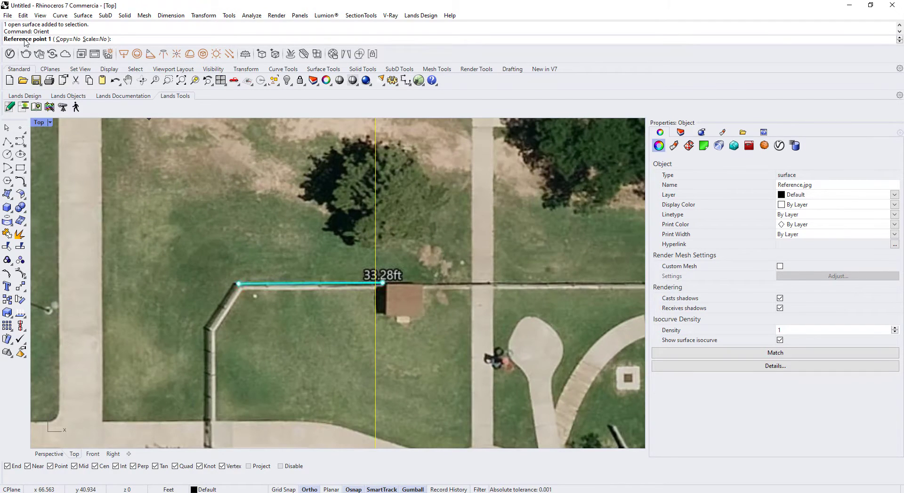
{"action": "left_click", "coordinate": [236, 284]}
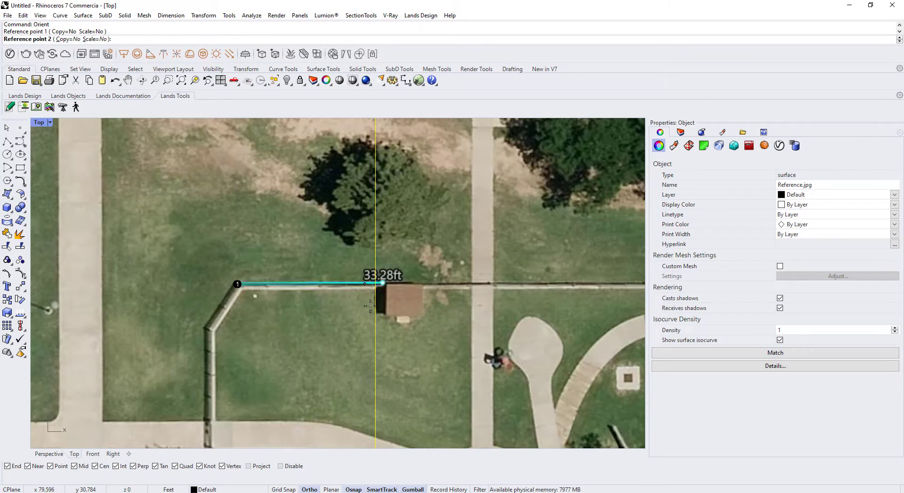
{"action": "left_click", "coordinate": [382, 282]}
Orient the aerial picture onto the left and right ends of the horizontal 33.28' line, with Scale set to 3D
{"action": "scroll", "coordinate": [477, 340], "scroll_direction": "down", "scroll_amount": 6}
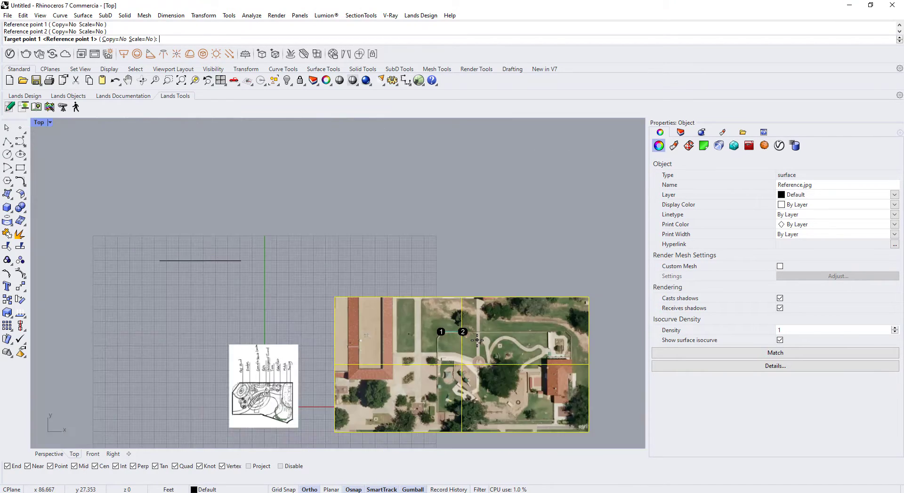
{"action": "left_click", "coordinate": [159, 261]}
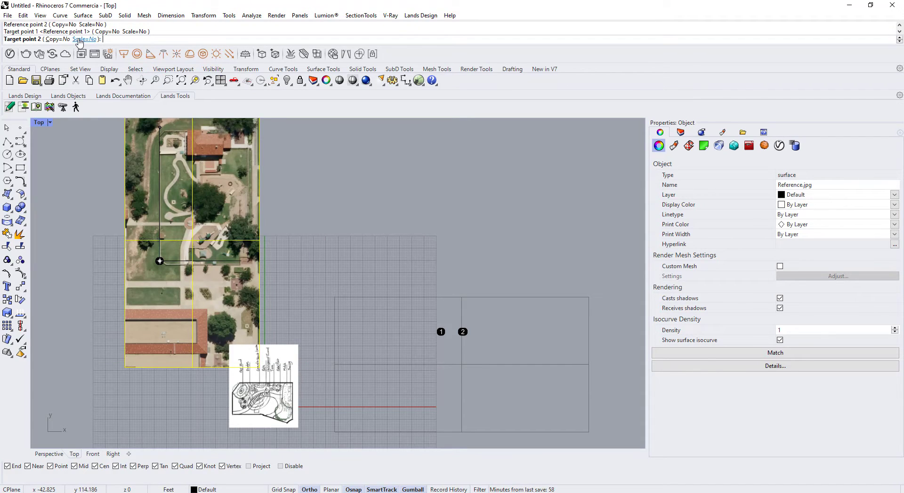
{"action": "left_click", "coordinate": [79, 39]}
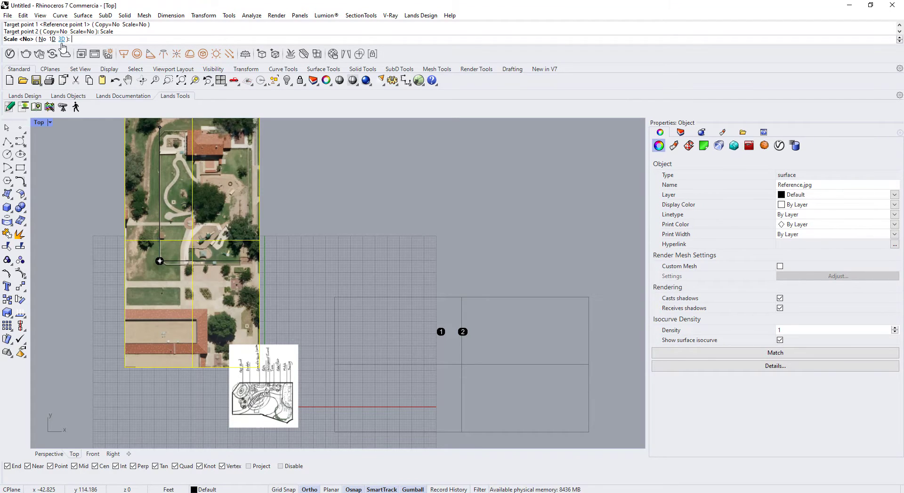
{"action": "left_click", "coordinate": [61, 40]}
{"action": "scroll", "coordinate": [159, 262], "scroll_direction": "up", "scroll_amount": 8}
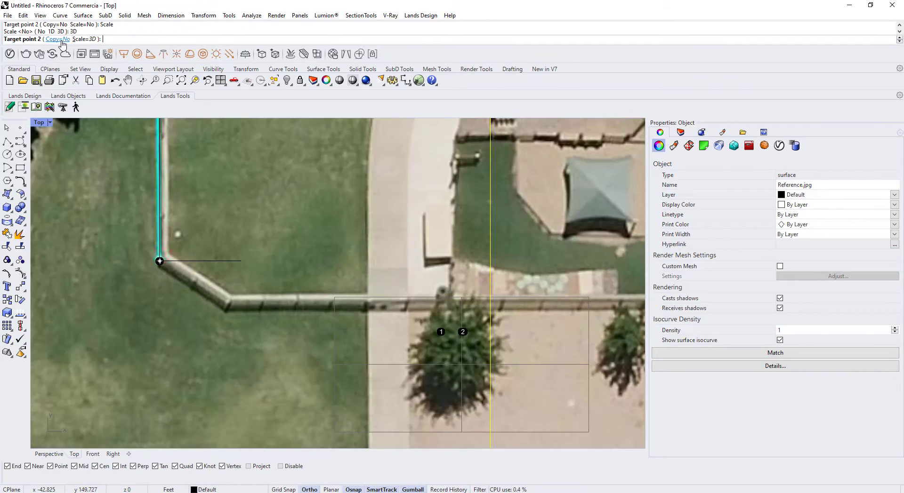
{"action": "scroll", "coordinate": [278, 262], "scroll_direction": "down", "scroll_amount": 4}
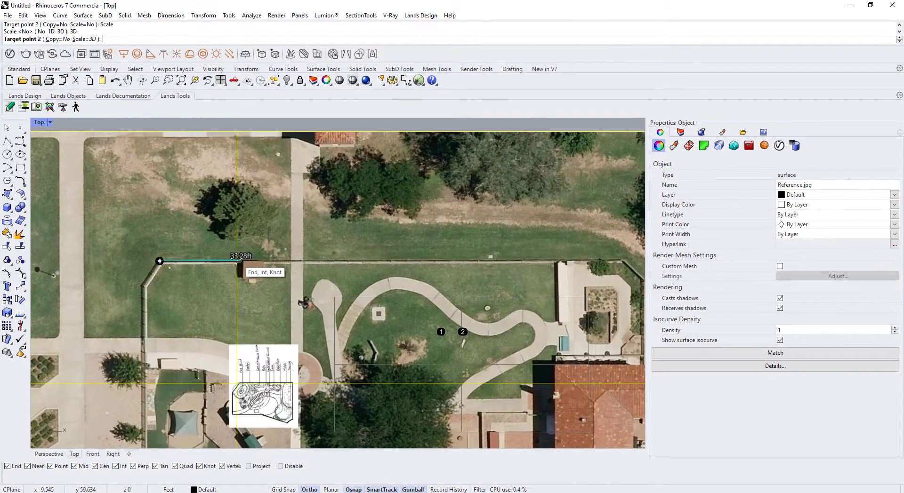
{"action": "left_click", "coordinate": [240, 260]}
{"action": "scroll", "coordinate": [365, 322], "scroll_direction": "down", "scroll_amount": 5}
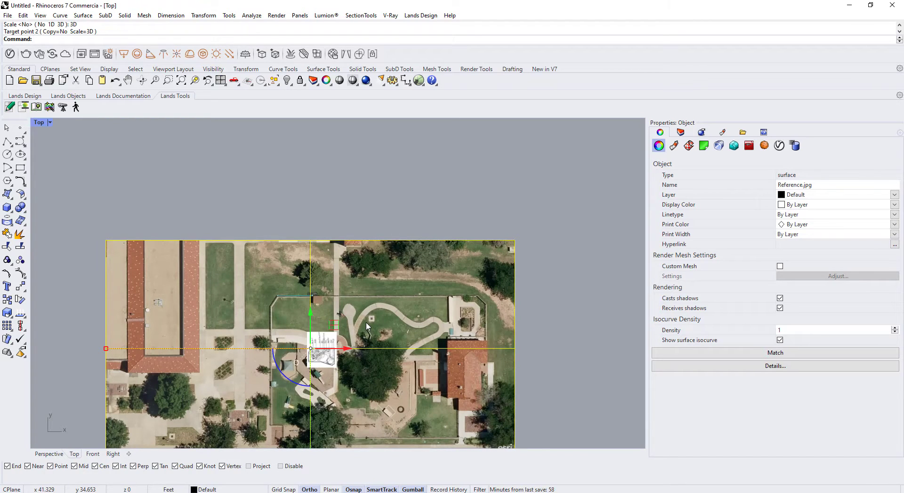
Move the aerial picture horizontally, well to the left of the sketch and the grid
{"action": "left_click", "coordinate": [584, 298]}
{"action": "left_click", "coordinate": [447, 300]}
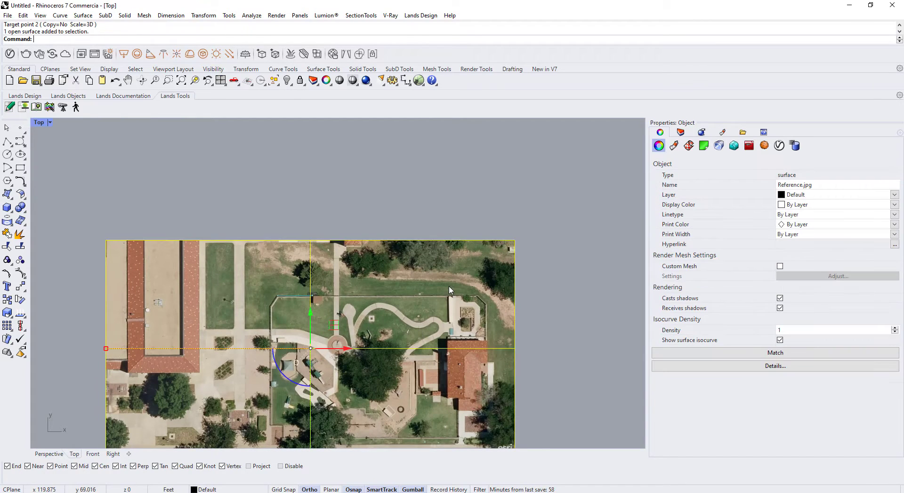
{"action": "scroll", "coordinate": [416, 313], "scroll_direction": "down", "scroll_amount": 4}
{"action": "left_click_drag", "start_coordinate": [419, 312], "coordinate": [159, 312]}
Select the sketch picture and compare its boundary outline and corners with the fenced area in the scaled aerial picture
{"action": "scroll", "coordinate": [423, 324], "scroll_direction": "up", "scroll_amount": 9}
{"action": "scroll", "coordinate": [352, 299], "scroll_direction": "up", "scroll_amount": 16}
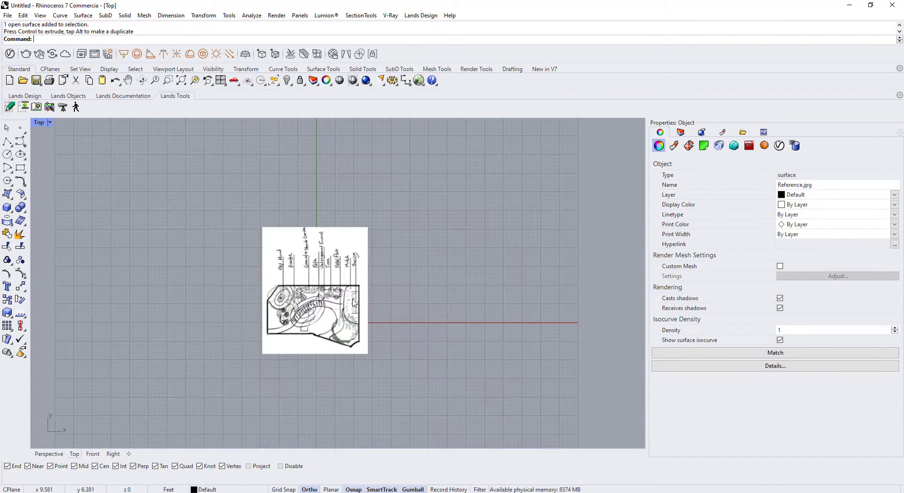
{"action": "left_click_drag", "start_coordinate": [434, 310], "coordinate": [75, 445]}
{"action": "scroll", "coordinate": [582, 317], "scroll_direction": "down", "scroll_amount": 15}
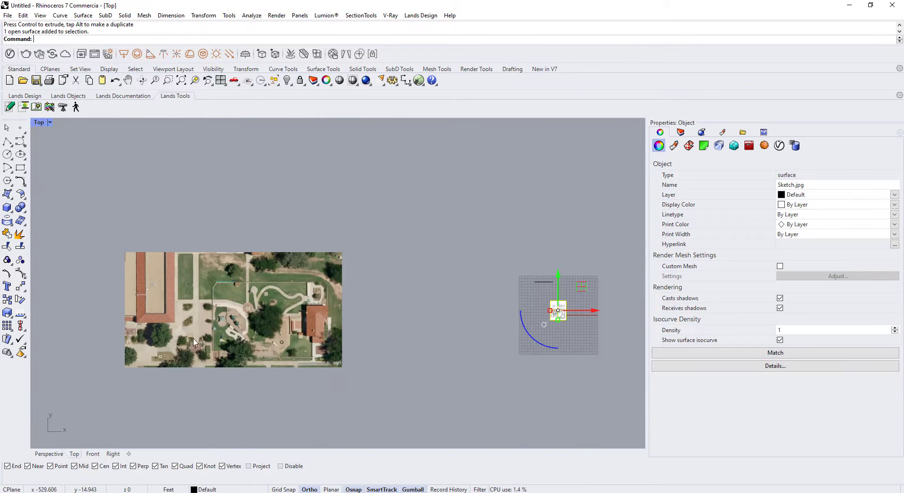
{"action": "scroll", "coordinate": [262, 293], "scroll_direction": "up", "scroll_amount": 6}
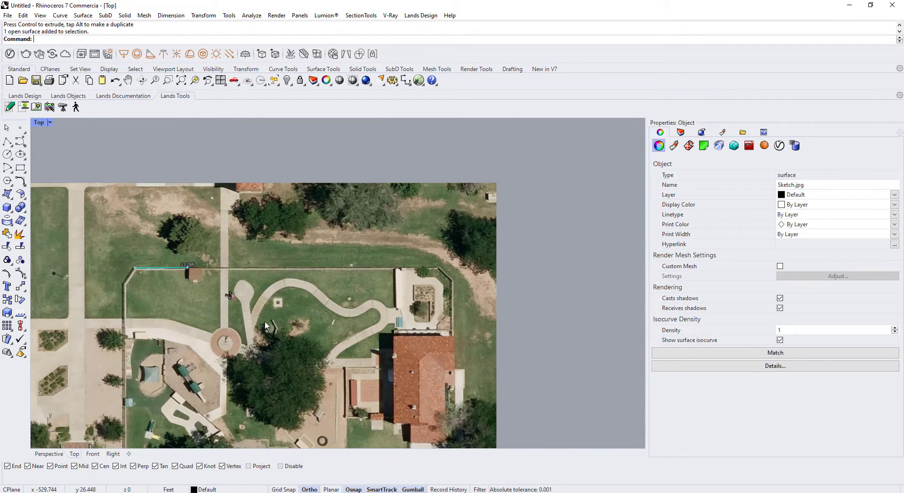
{"action": "scroll", "coordinate": [265, 324], "scroll_direction": "down", "scroll_amount": 2}
{"action": "scroll", "coordinate": [220, 338], "scroll_direction": "down", "scroll_amount": 2}
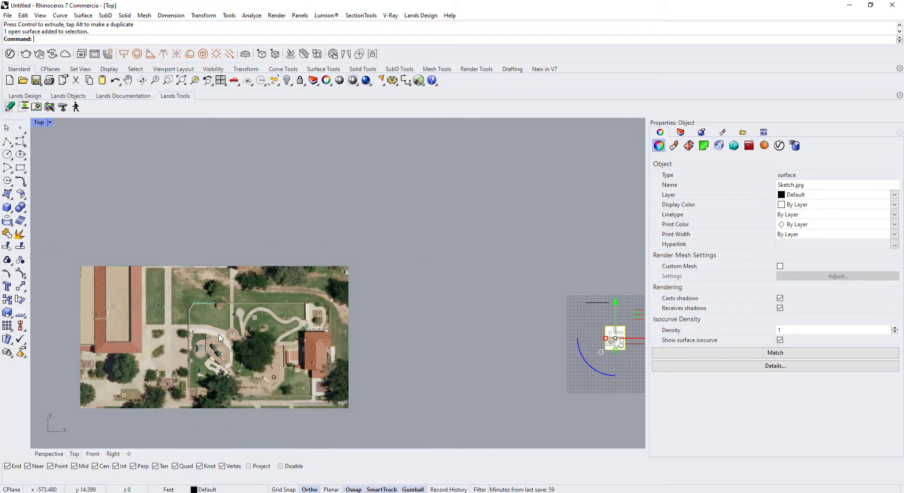
{"action": "scroll", "coordinate": [229, 334], "scroll_direction": "up", "scroll_amount": 1}
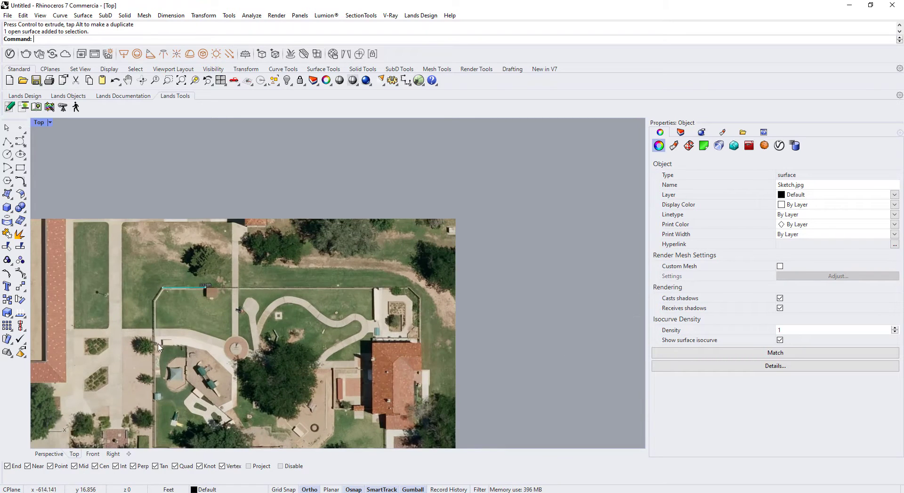
{"action": "scroll", "coordinate": [161, 347], "scroll_direction": "down", "scroll_amount": 5}
{"action": "scroll", "coordinate": [464, 346], "scroll_direction": "up", "scroll_amount": 7}
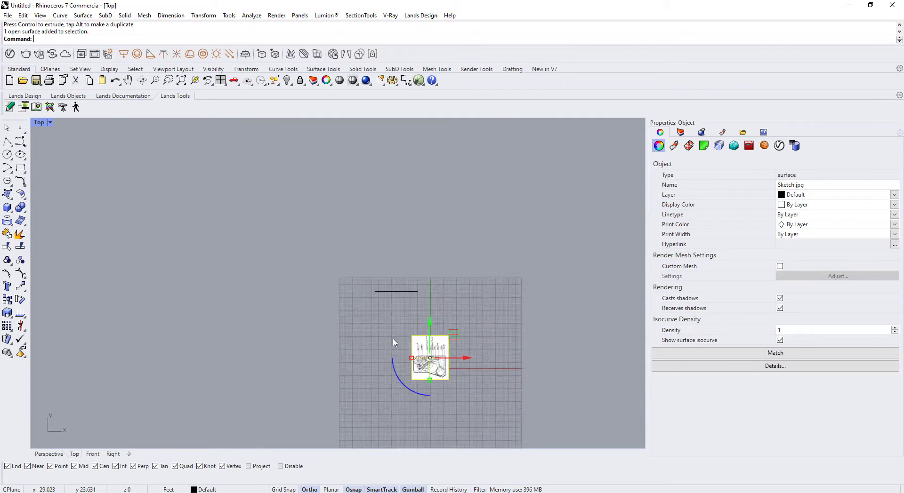
{"action": "scroll", "coordinate": [434, 377], "scroll_direction": "up", "scroll_amount": 6}
{"action": "scroll", "coordinate": [437, 375], "scroll_direction": "up", "scroll_amount": 4}
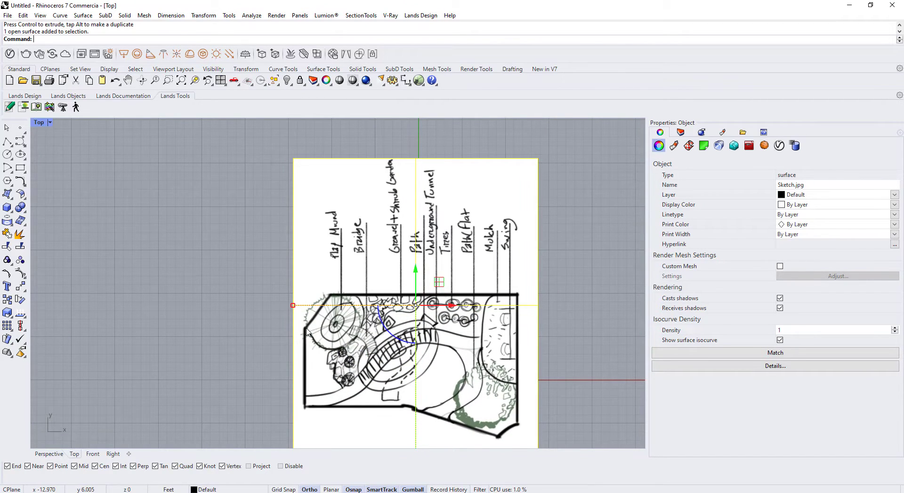
{"action": "scroll", "coordinate": [456, 335], "scroll_direction": "down", "scroll_amount": 4}
{"action": "scroll", "coordinate": [393, 325], "scroll_direction": "down", "scroll_amount": 3}
{"action": "scroll", "coordinate": [356, 322], "scroll_direction": "down", "scroll_amount": 3}
{"action": "scroll", "coordinate": [176, 280], "scroll_direction": "up", "scroll_amount": 8}
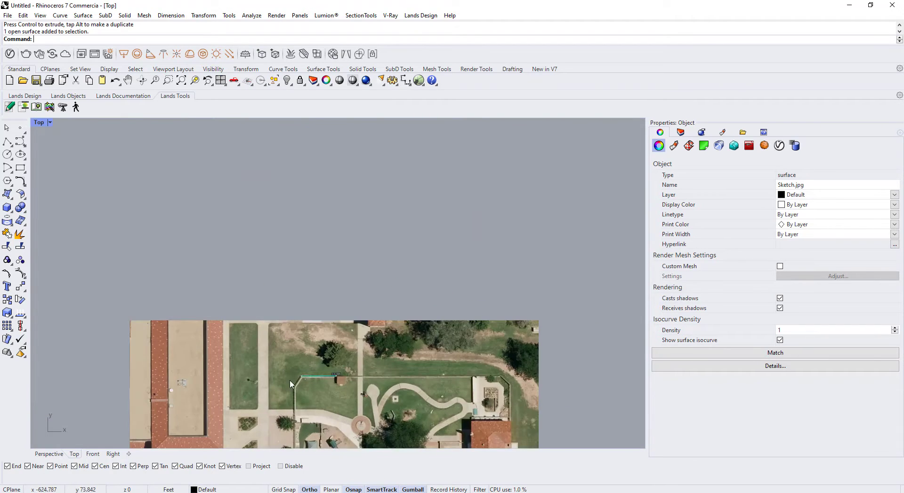
{"action": "scroll", "coordinate": [283, 245], "scroll_direction": "down", "scroll_amount": 8}
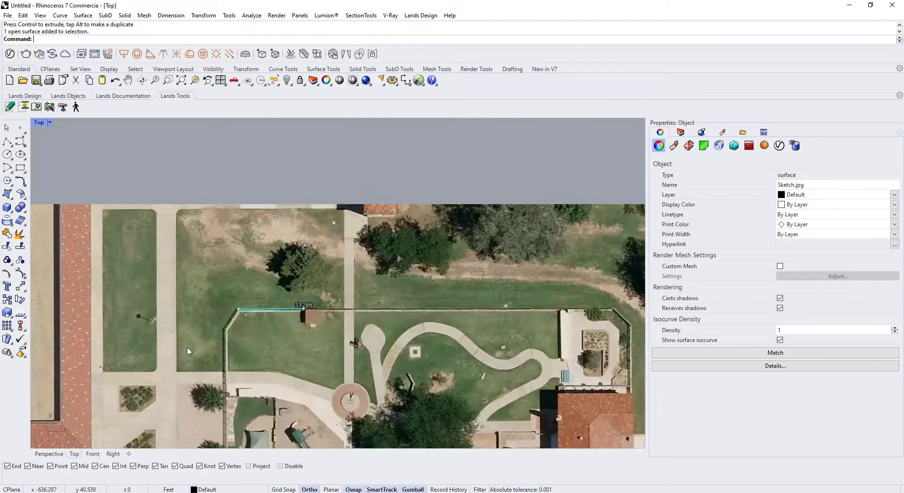
{"action": "scroll", "coordinate": [402, 449], "scroll_direction": "up", "scroll_amount": 5}
{"action": "scroll", "coordinate": [367, 437], "scroll_direction": "up", "scroll_amount": 8}
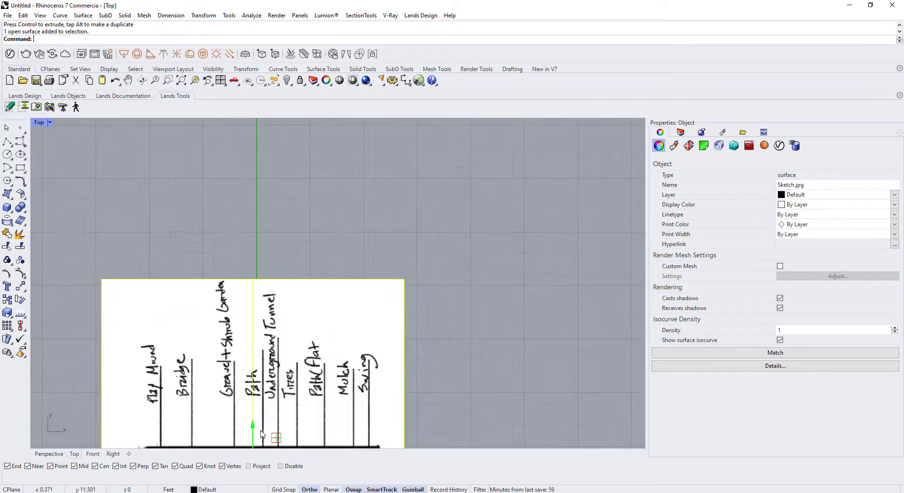
{"action": "scroll", "coordinate": [464, 358], "scroll_direction": "down", "scroll_amount": 8}
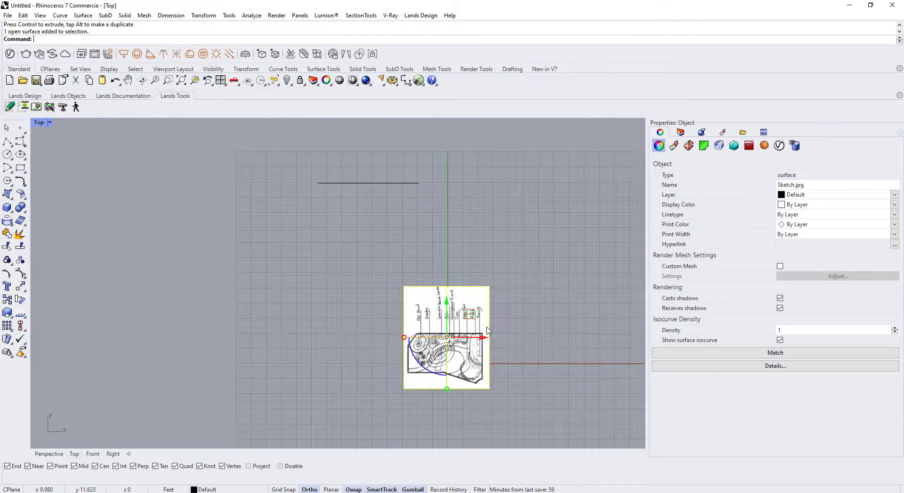
{"action": "scroll", "coordinate": [405, 365], "scroll_direction": "up", "scroll_amount": 8}
{"action": "scroll", "coordinate": [400, 341], "scroll_direction": "up", "scroll_amount": 7}
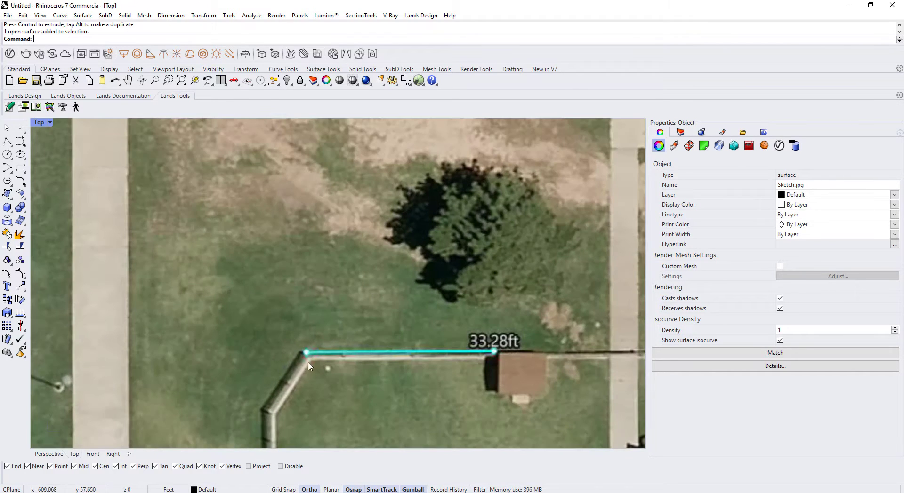
{"action": "scroll", "coordinate": [306, 347], "scroll_direction": "down", "scroll_amount": 10}
{"action": "scroll", "coordinate": [276, 329], "scroll_direction": "up", "scroll_amount": 5}
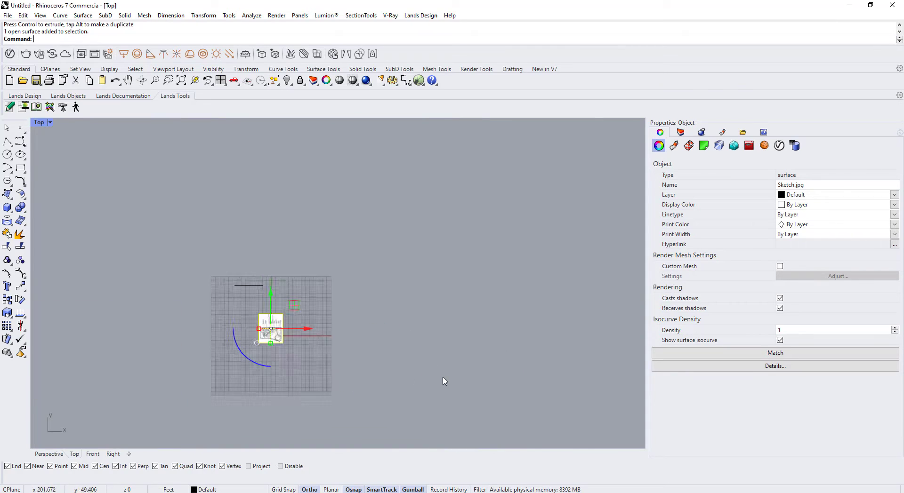
Start Orient on the sketch picture, with Ortho off, using the lower and upper ends of the boundary's diagonal corner edge as reference points 1 and 2
{"action": "left_click_drag", "start_coordinate": [327, 310], "coordinate": [194, 394]}
{"action": "right_click_drag", "start_coordinate": [247, 376], "coordinate": [386, 361]}
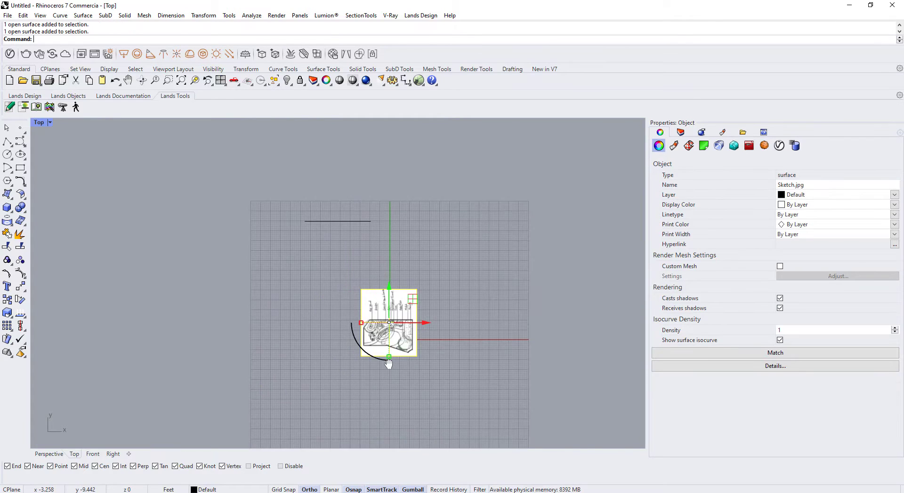
{"action": "scroll", "coordinate": [383, 325], "scroll_direction": "up", "scroll_amount": 8}
{"action": "scroll", "coordinate": [384, 324], "scroll_direction": "up", "scroll_amount": 8}
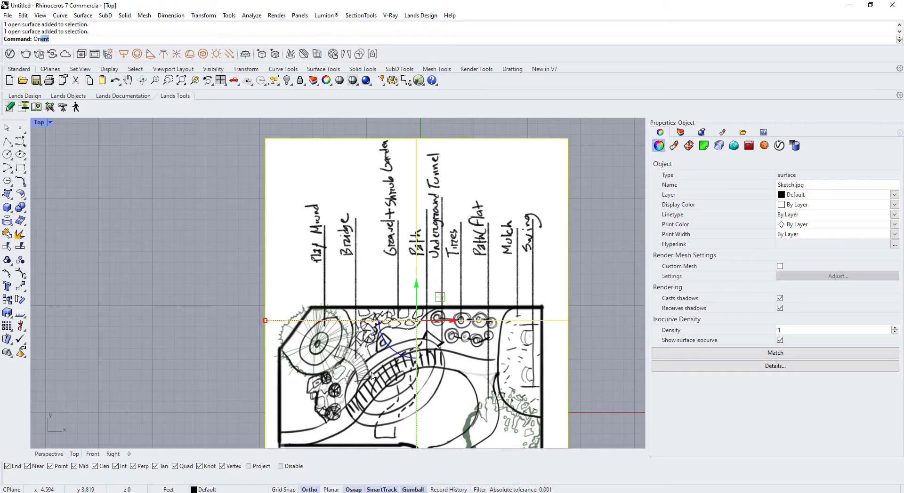
{"action": "key", "text": "Return"}
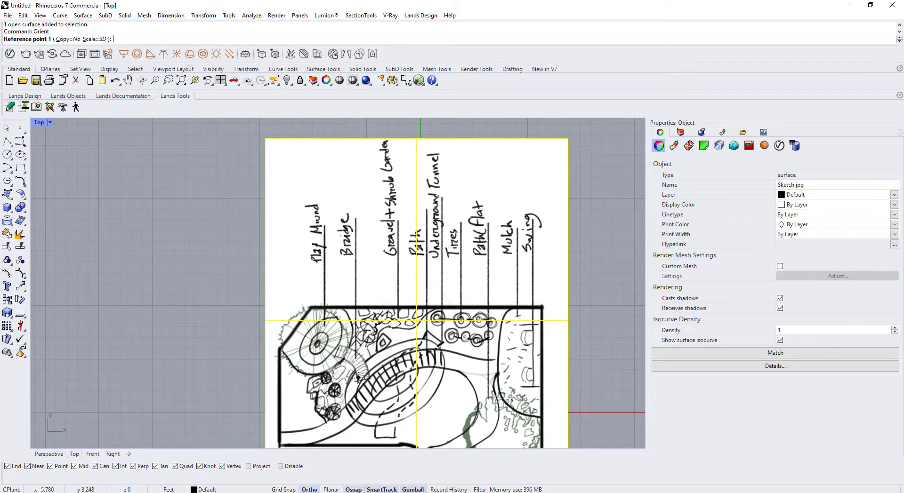
{"action": "scroll", "coordinate": [276, 346], "scroll_direction": "up", "scroll_amount": 4}
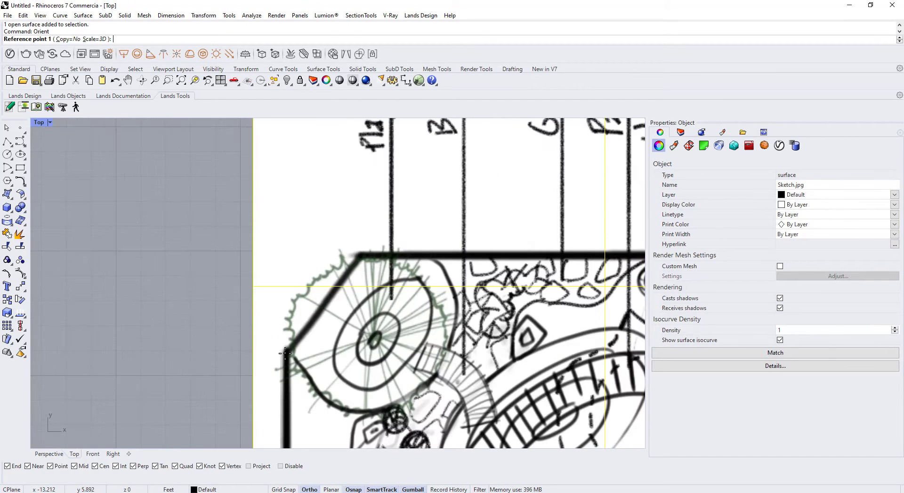
{"action": "left_click", "coordinate": [286, 353]}
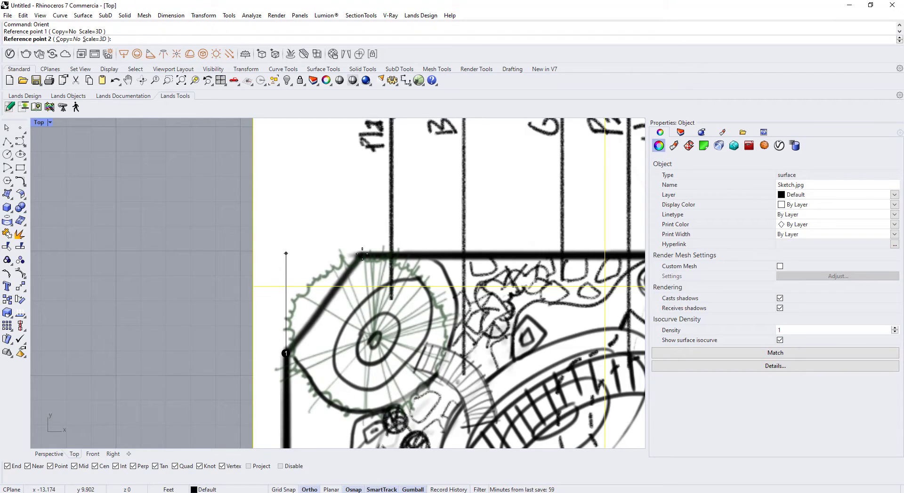
{"action": "key", "text": "F8"}
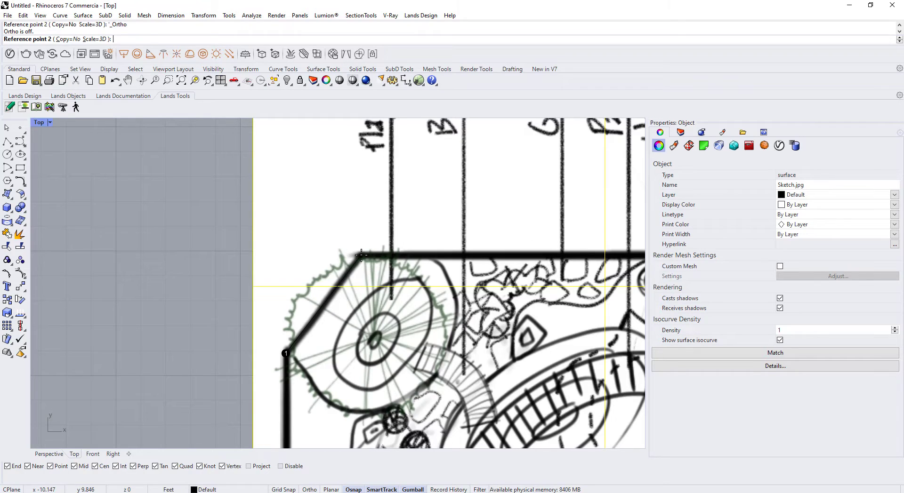
{"action": "left_click", "coordinate": [361, 256]}
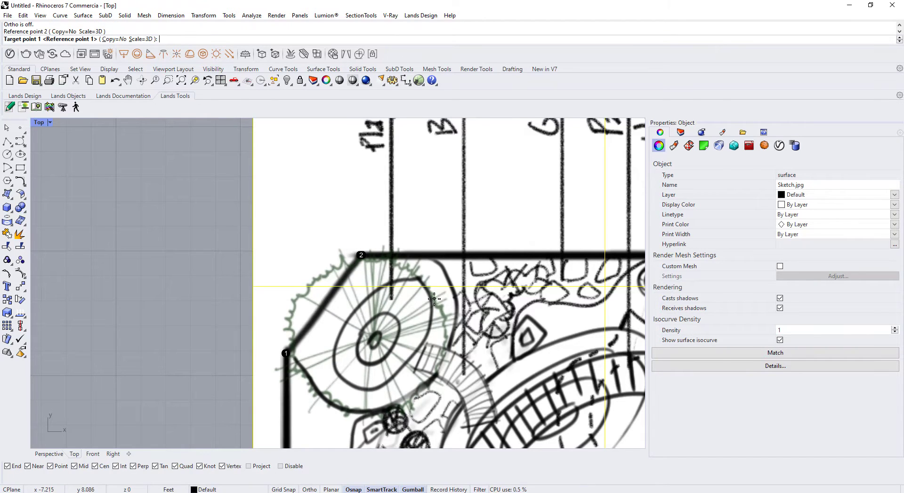
Orient the sketch onto the lower and upper ends of the diagonal fence corner in the aerial picture, scaling it in 3D
{"action": "scroll", "coordinate": [441, 306], "scroll_direction": "down", "scroll_amount": 10}
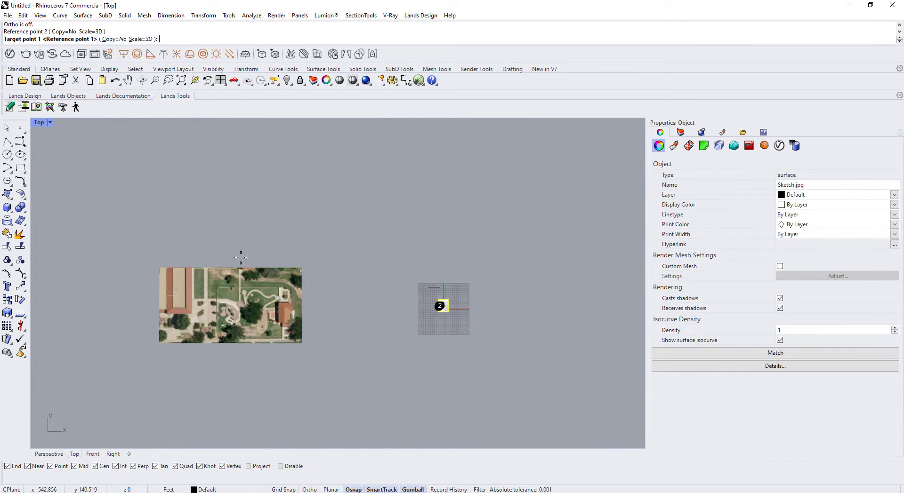
{"action": "scroll", "coordinate": [243, 264], "scroll_direction": "up", "scroll_amount": 10}
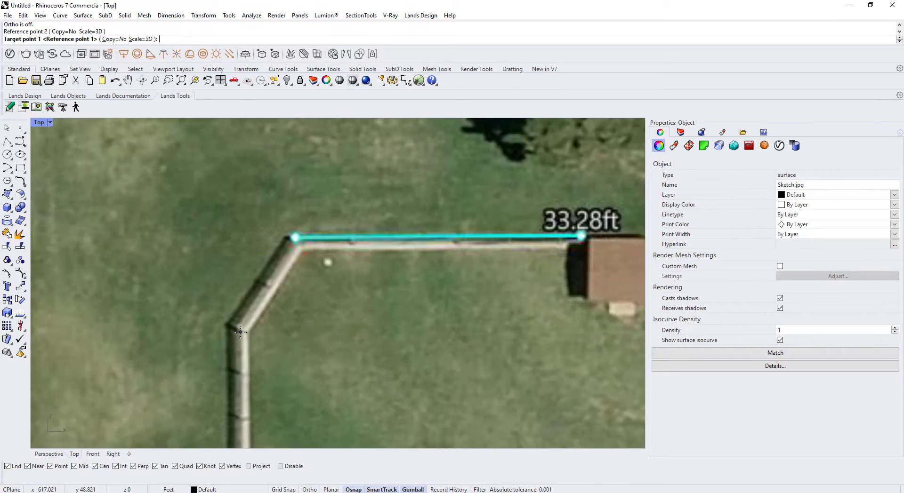
{"action": "left_click", "coordinate": [242, 330]}
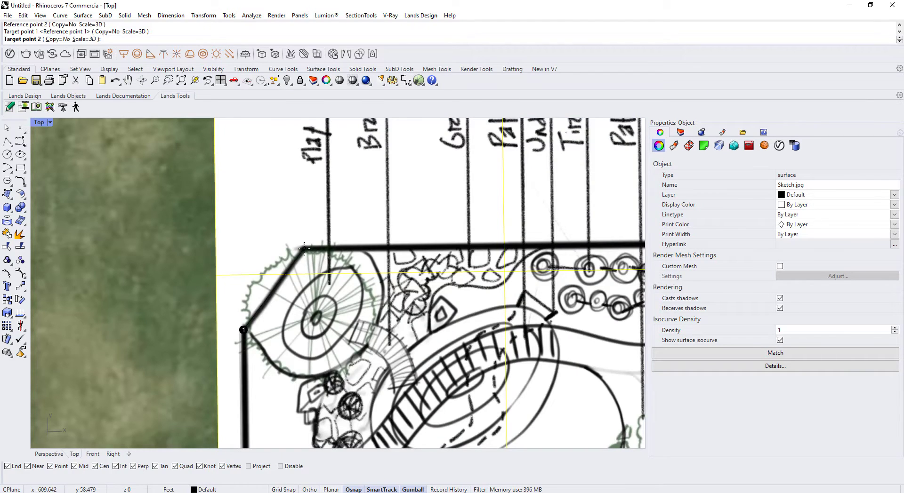
{"action": "left_click", "coordinate": [304, 248]}
{"action": "scroll", "coordinate": [347, 324], "scroll_direction": "down", "scroll_amount": 5}
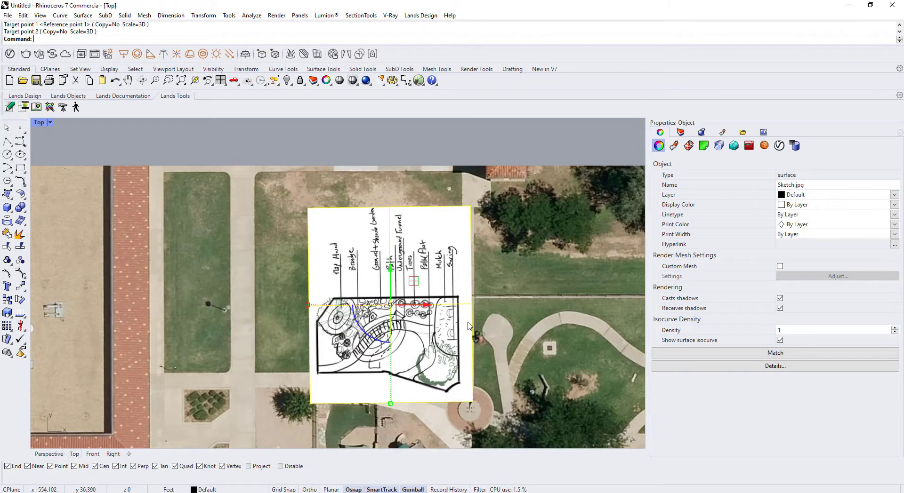
{"action": "scroll", "coordinate": [411, 236], "scroll_direction": "down", "scroll_amount": 6}
{"action": "scroll", "coordinate": [412, 237], "scroll_direction": "up", "scroll_amount": 5}
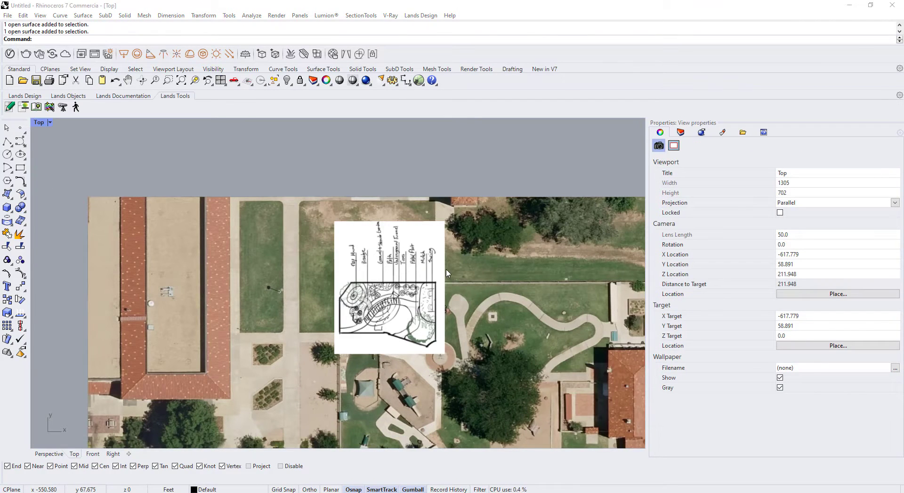
Select the Sketch.jpg surface and give its picture material a slight object transparency
{"action": "scroll", "coordinate": [424, 287], "scroll_direction": "up", "scroll_amount": 2}
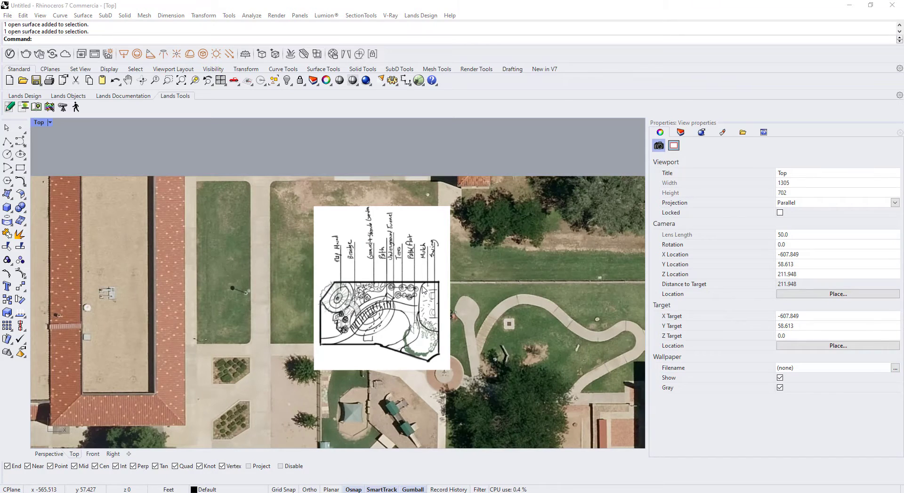
{"action": "left_click", "coordinate": [363, 252]}
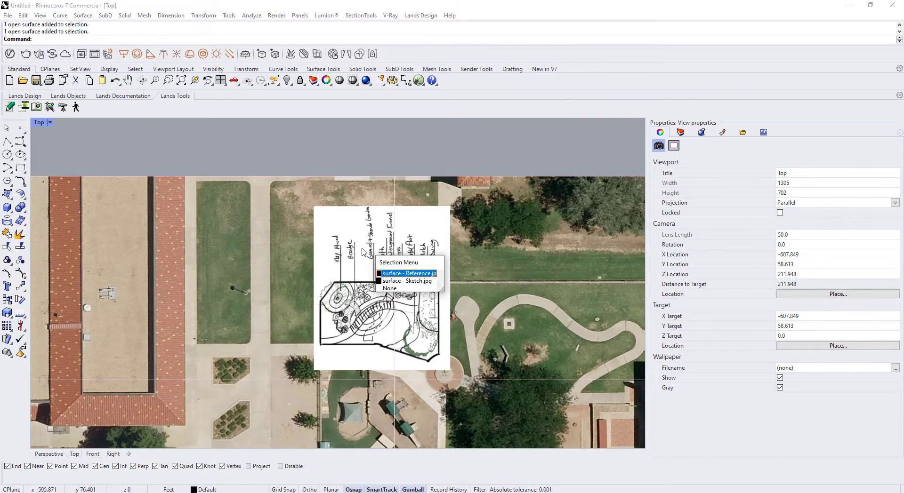
{"action": "left_click", "coordinate": [392, 281]}
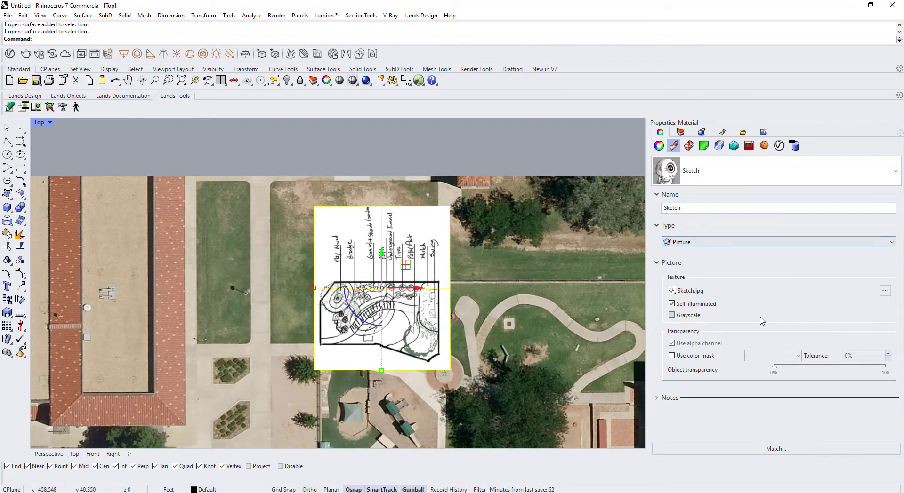
{"action": "left_click", "coordinate": [659, 146]}
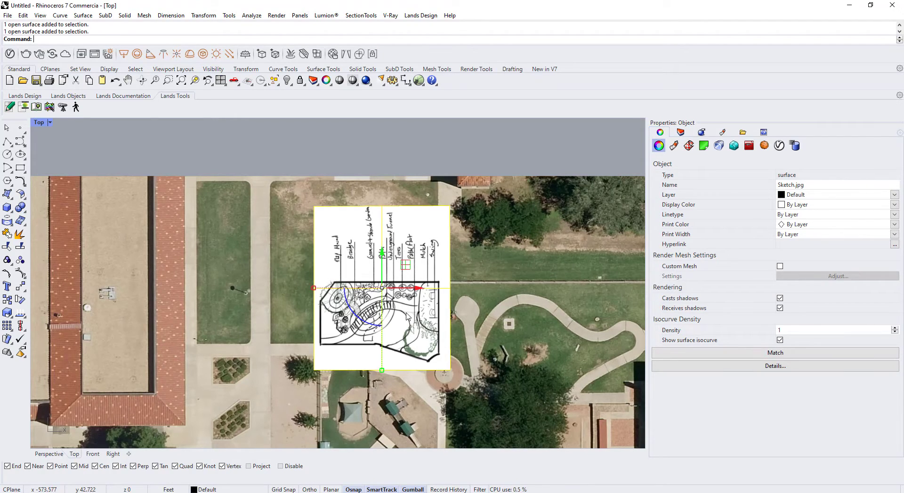
{"action": "left_click", "coordinate": [674, 147]}
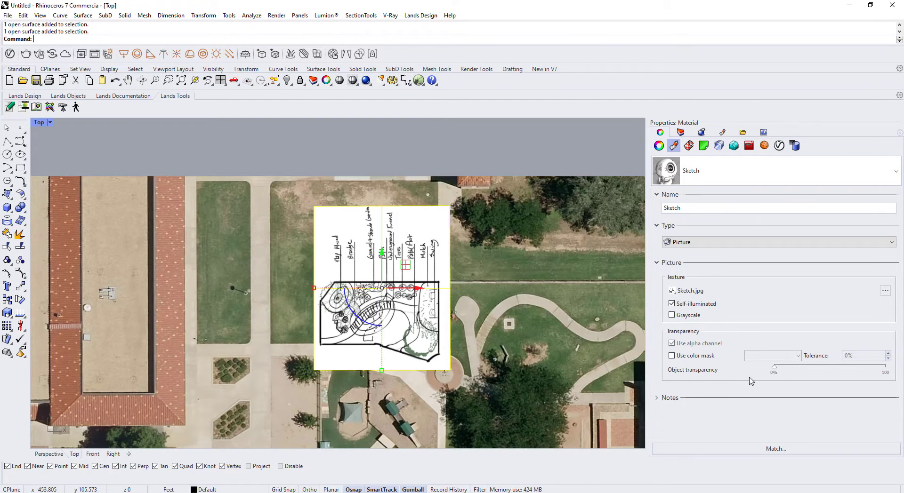
{"action": "left_click_drag", "start_coordinate": [774, 371], "coordinate": [789, 370]}
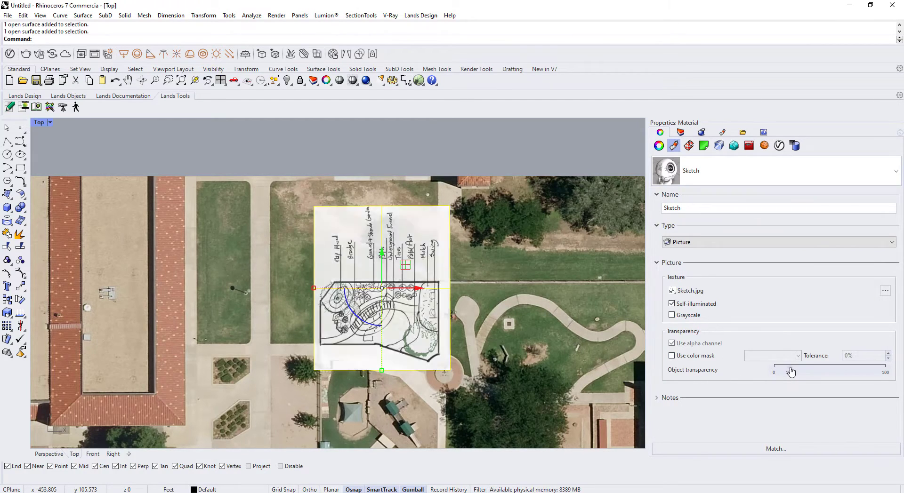
{"action": "left_click", "coordinate": [519, 157]}
{"action": "scroll", "coordinate": [445, 313], "scroll_direction": "up", "scroll_amount": 10}
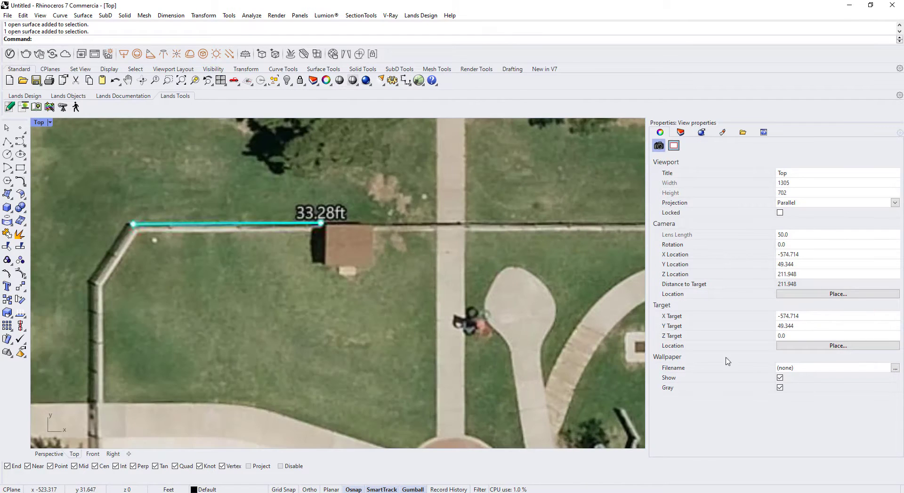
{"action": "left_click", "coordinate": [299, 293]}
{"action": "left_click", "coordinate": [332, 309]}
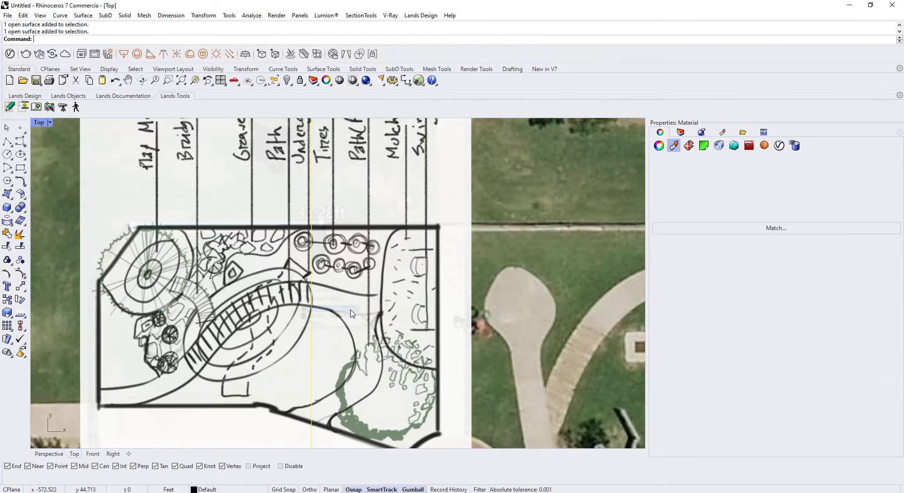
{"action": "scroll", "coordinate": [402, 320], "scroll_direction": "down", "scroll_amount": 5}
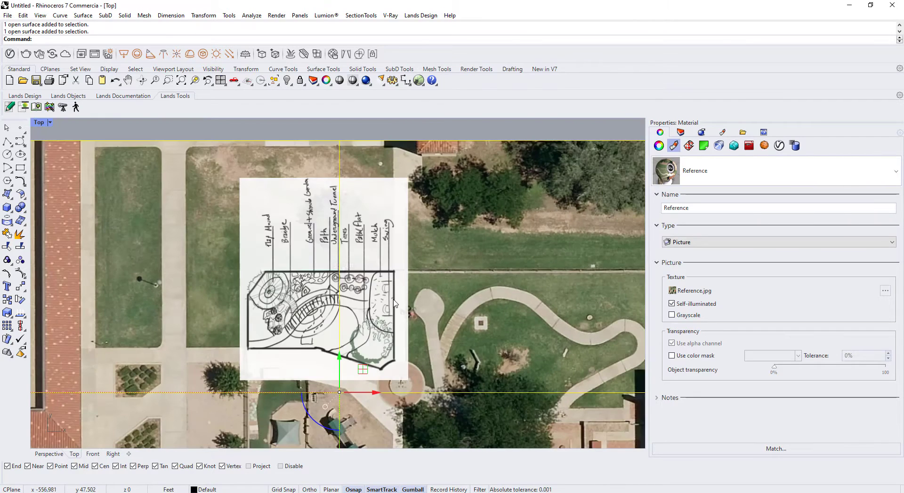
{"action": "scroll", "coordinate": [403, 320], "scroll_direction": "down", "scroll_amount": 2}
{"action": "left_click", "coordinate": [455, 143]}
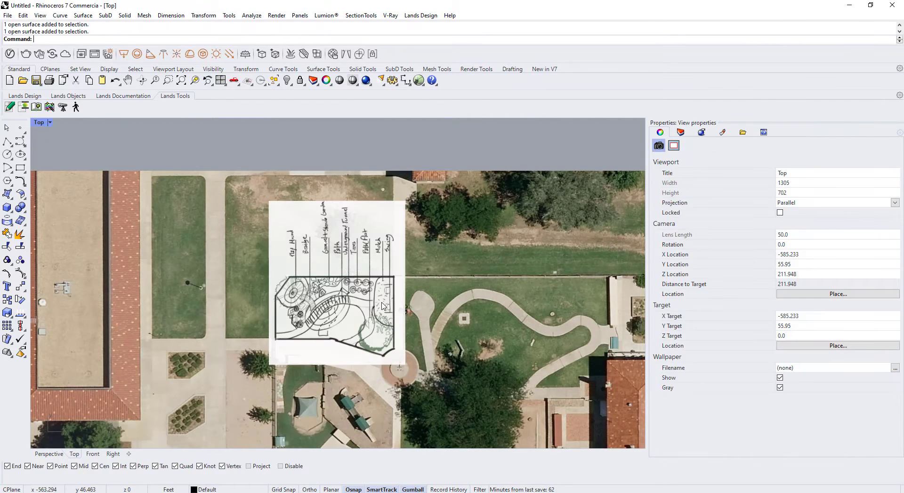
Set the object transparency of the Sketch.jpg surface's picture material to 43%
{"action": "left_click", "coordinate": [385, 307]}
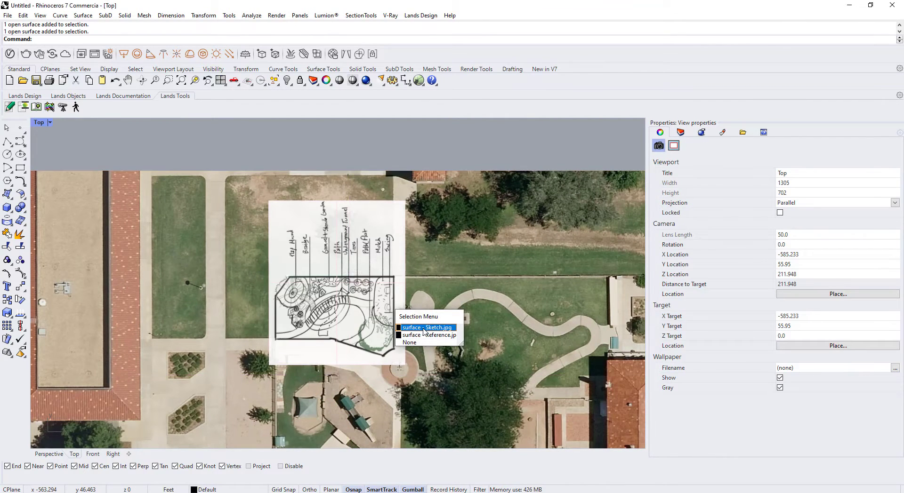
{"action": "left_click", "coordinate": [425, 328]}
{"action": "left_click", "coordinate": [787, 370]}
{"action": "left_click_drag", "start_coordinate": [788, 373], "coordinate": [824, 373]}
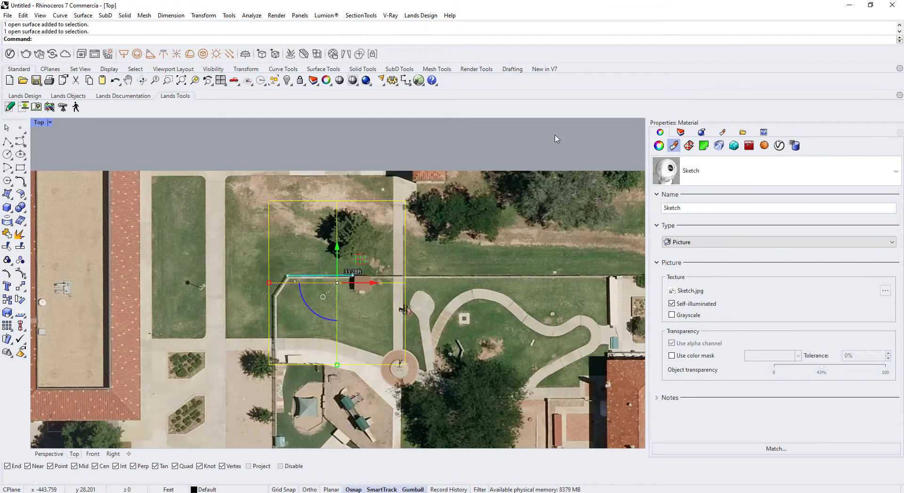
{"action": "left_click", "coordinate": [506, 148]}
{"action": "scroll", "coordinate": [292, 309], "scroll_direction": "up", "scroll_amount": 2}
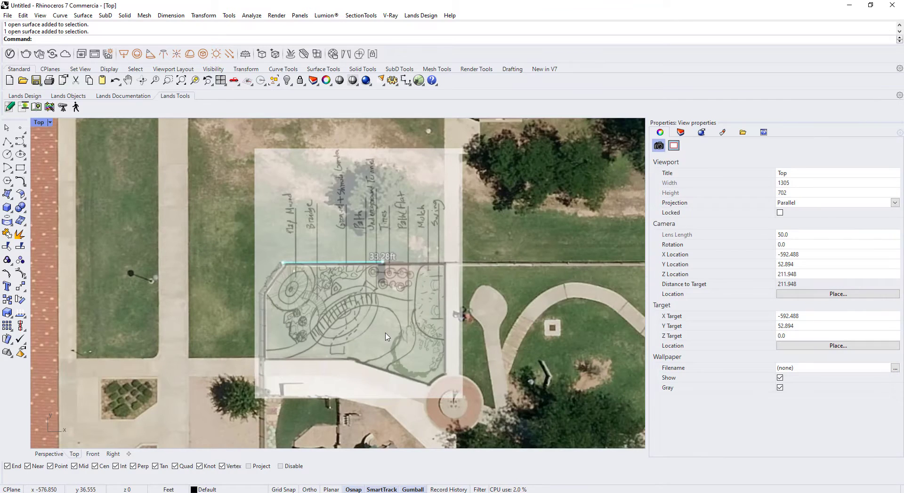
Examine how the semi-transparent sketch overlays the fenced area and surrounding paths of the aerial picture
{"action": "right_click_drag", "start_coordinate": [387, 336], "coordinate": [382, 309]}
{"action": "right_click", "coordinate": [382, 307]}
{"action": "scroll", "coordinate": [315, 357], "scroll_direction": "down", "scroll_amount": 2}
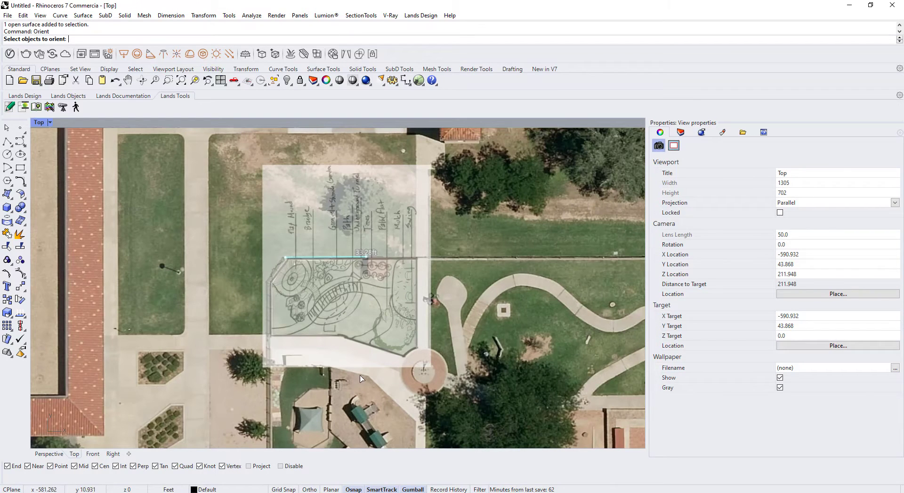
{"action": "right_click_drag", "start_coordinate": [428, 342], "coordinate": [400, 363]}
{"action": "scroll", "coordinate": [400, 362], "scroll_direction": "down", "scroll_amount": 2}
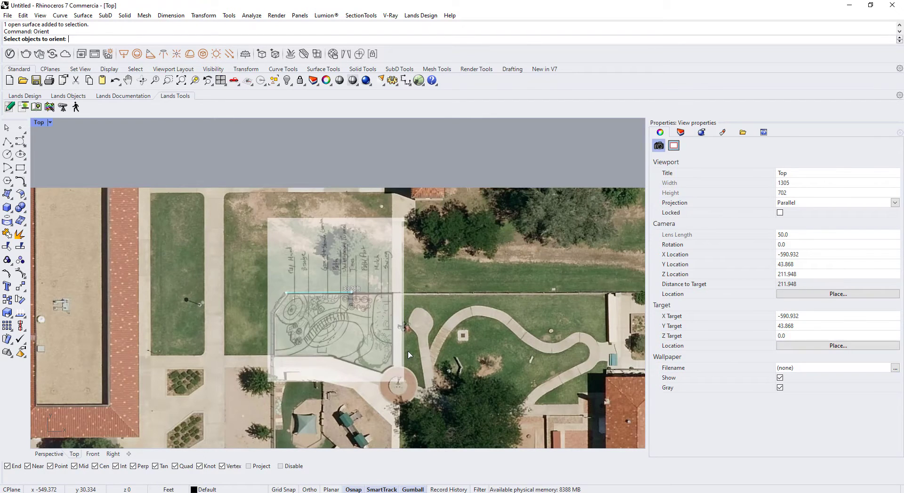
{"action": "scroll", "coordinate": [408, 355], "scroll_direction": "down", "scroll_amount": 2}
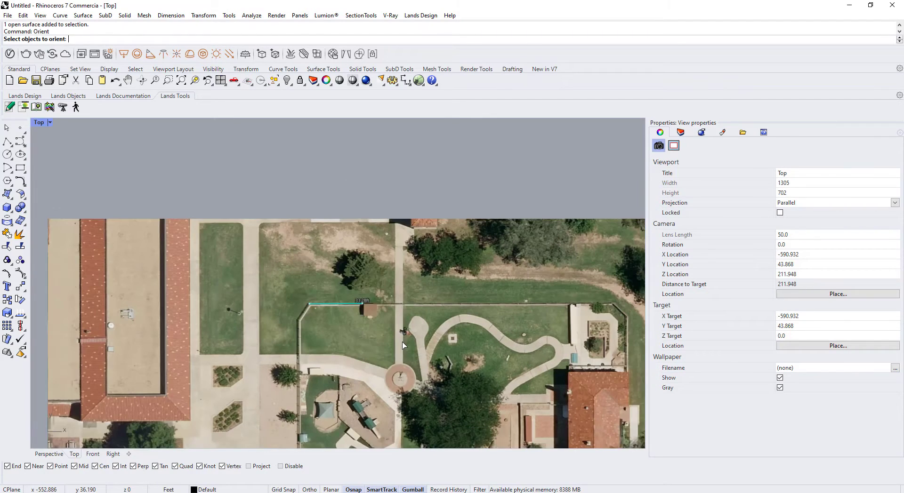
{"action": "scroll", "coordinate": [434, 197], "scroll_direction": "down", "scroll_amount": 2}
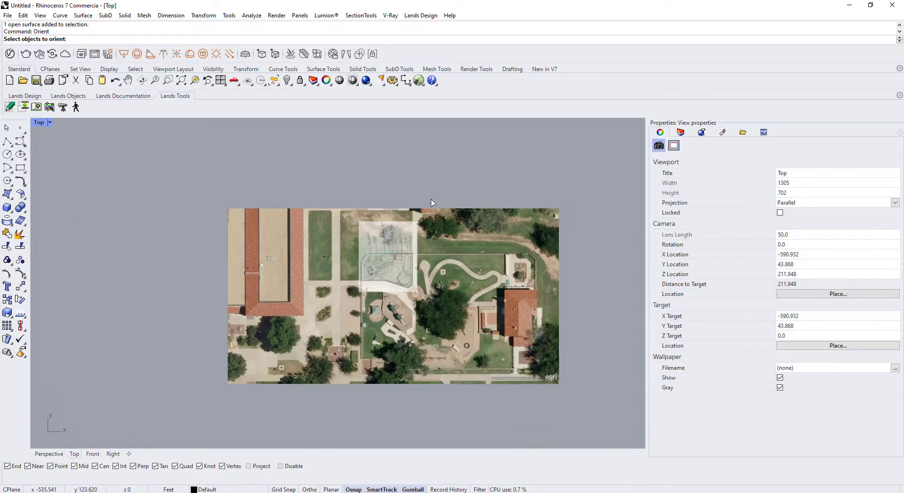
{"action": "key", "text": "Escape"}
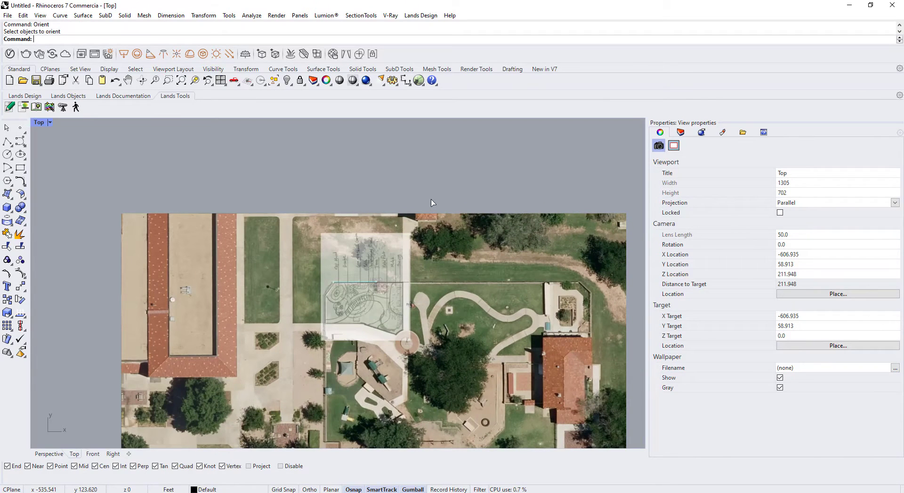
Create two new layers named Sketch and Map
{"action": "left_click", "coordinate": [680, 132]}
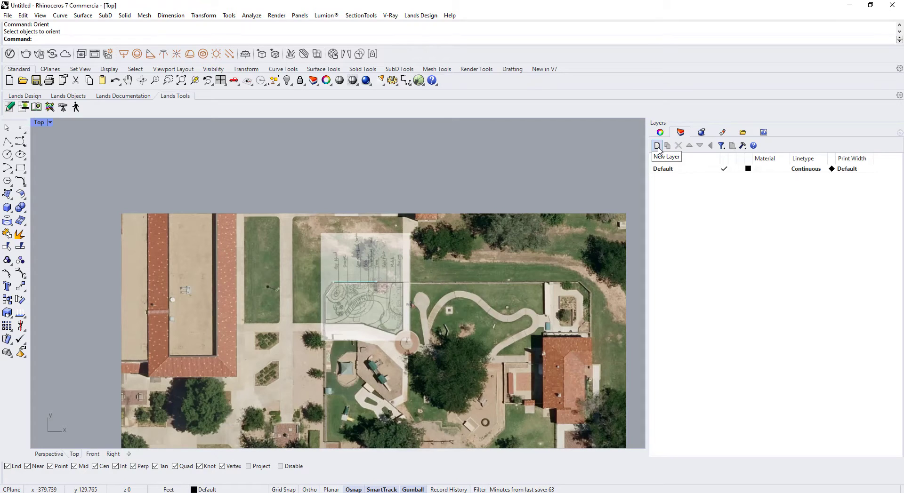
{"action": "left_click", "coordinate": [657, 146]}
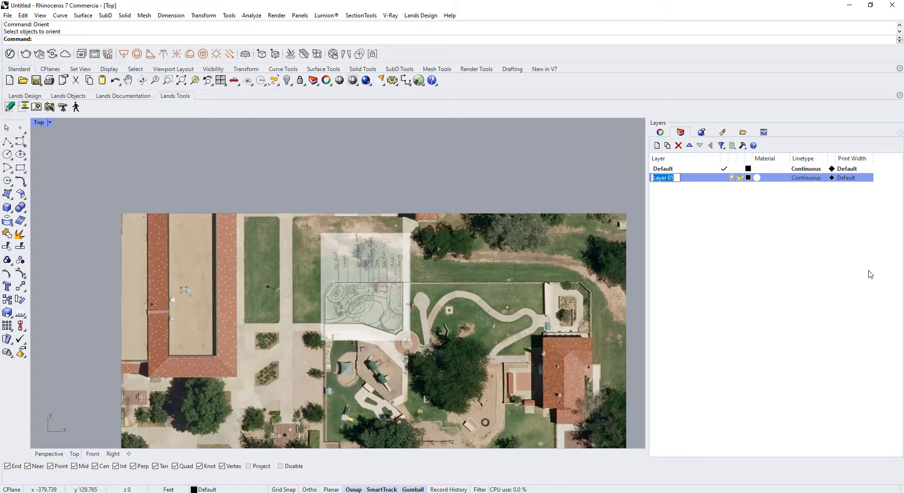
{"action": "type", "text": "Sketch"}
{"action": "key", "text": "Return"}
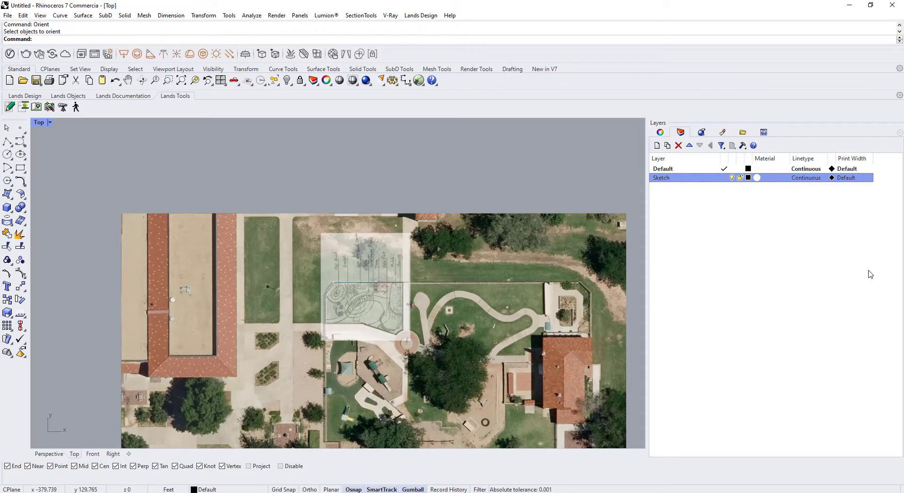
{"action": "left_click", "coordinate": [657, 146]}
{"action": "type", "text": "Map"}
{"action": "key", "text": "Return"}
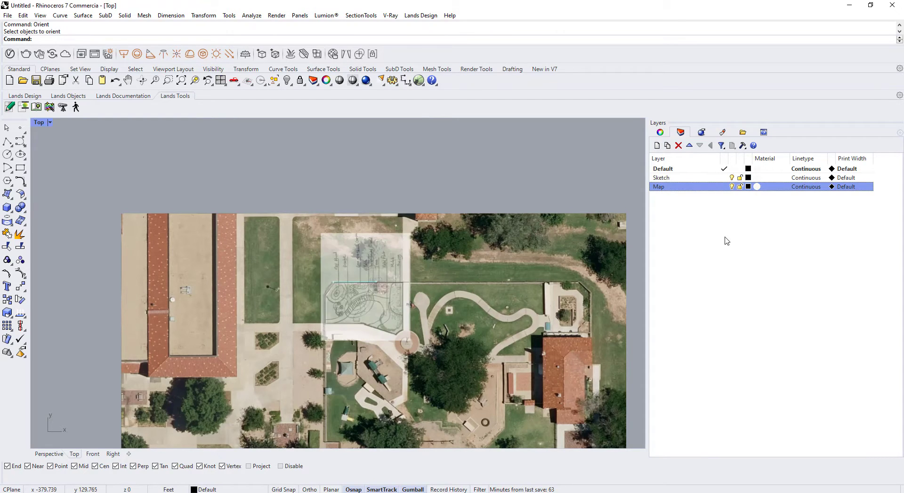
Create a layer named Reference and nest the Sketch and Map layers under it
{"action": "left_click", "coordinate": [656, 146]}
{"action": "type", "text": "D"}
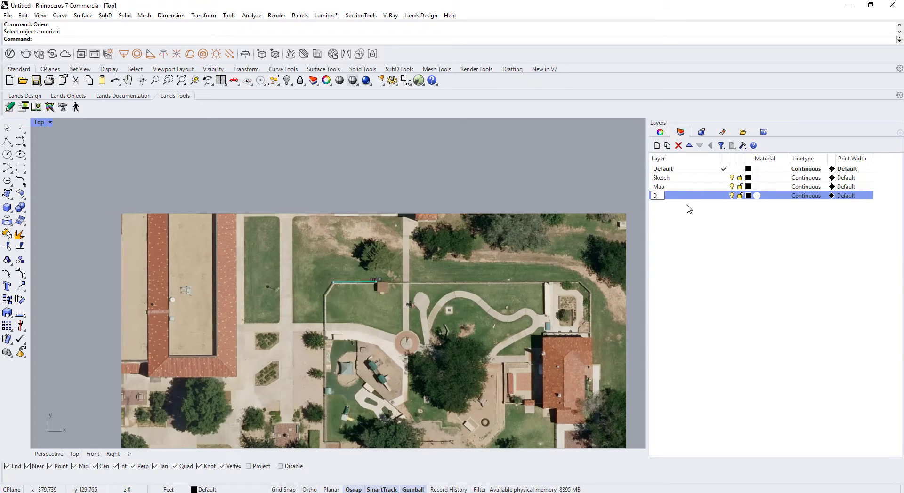
{"action": "type", "text": "eference"}
{"action": "key", "text": "Return"}
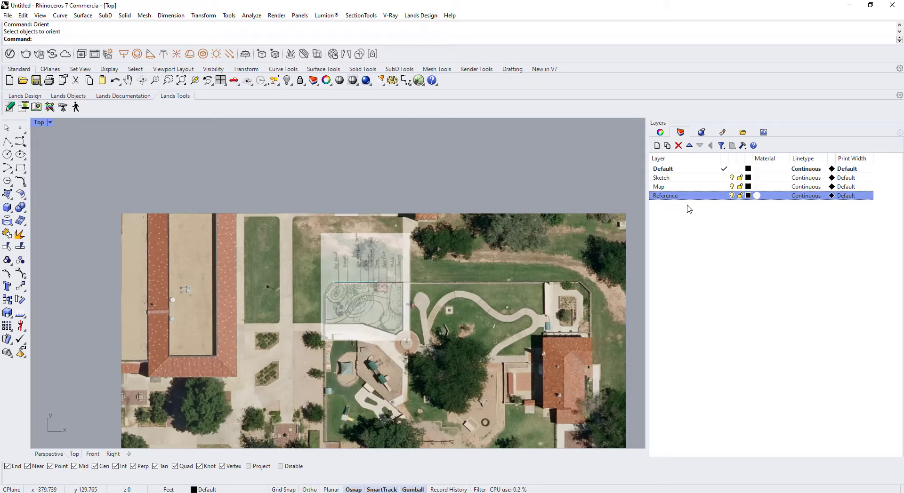
{"action": "left_click", "coordinate": [667, 178]}
{"action": "left_click", "coordinate": [666, 187], "text": "shift"}
{"action": "left_click_drag", "start_coordinate": [672, 193], "coordinate": [678, 196]}
{"action": "left_click", "coordinate": [697, 240]}
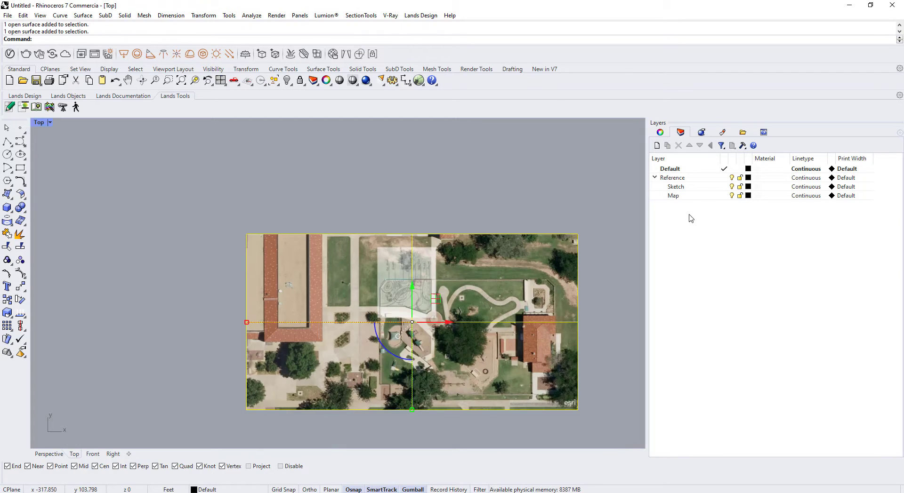
Move the semi-transparent sketch surface to the Sketch layer
{"action": "left_click", "coordinate": [441, 194]}
{"action": "left_click", "coordinate": [425, 263]}
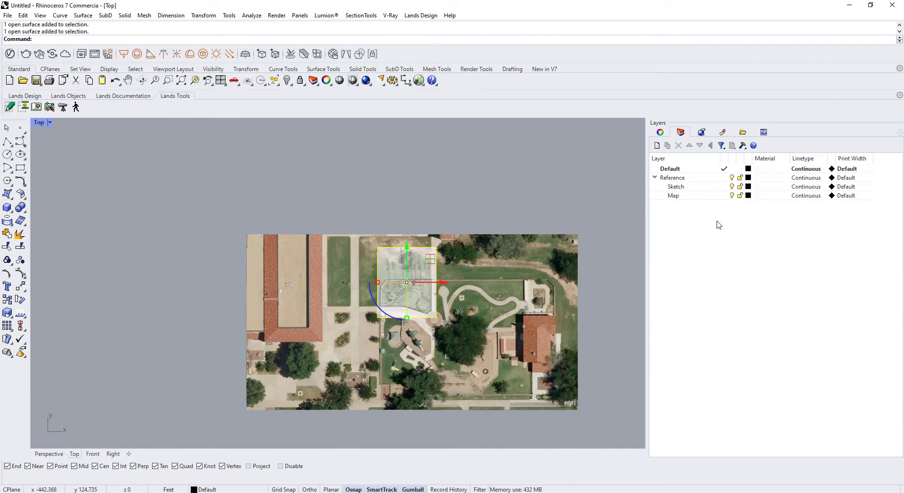
{"action": "right_click", "coordinate": [675, 188]}
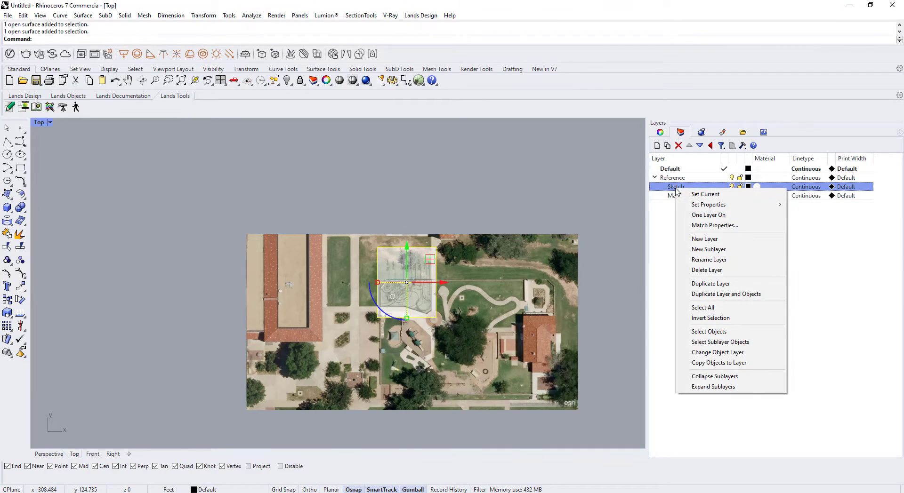
{"action": "left_click", "coordinate": [726, 353]}
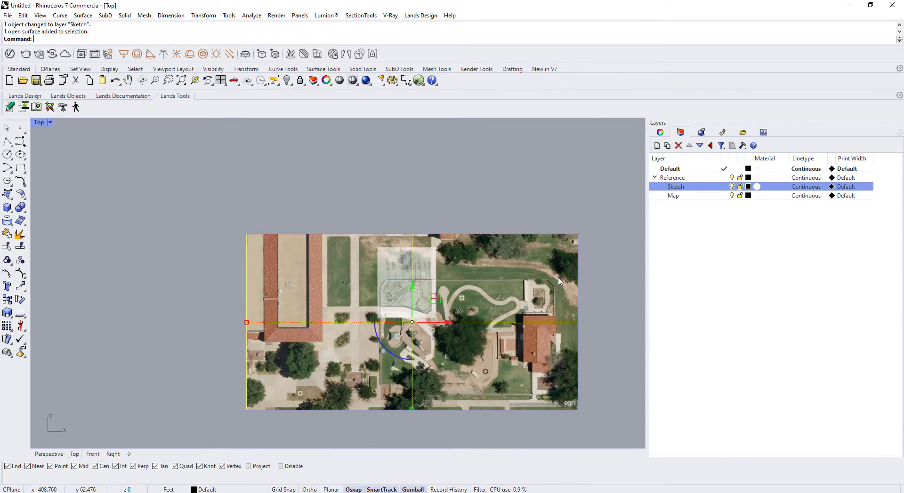
Move the aerial picture surface to the Map layer and clear the selection
{"action": "right_click", "coordinate": [680, 197]}
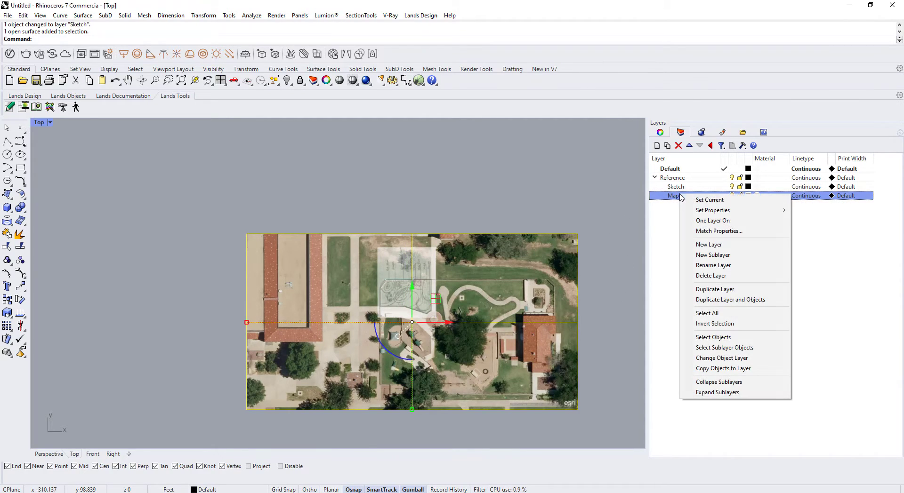
{"action": "left_click", "coordinate": [738, 361]}
{"action": "left_click", "coordinate": [611, 316]}
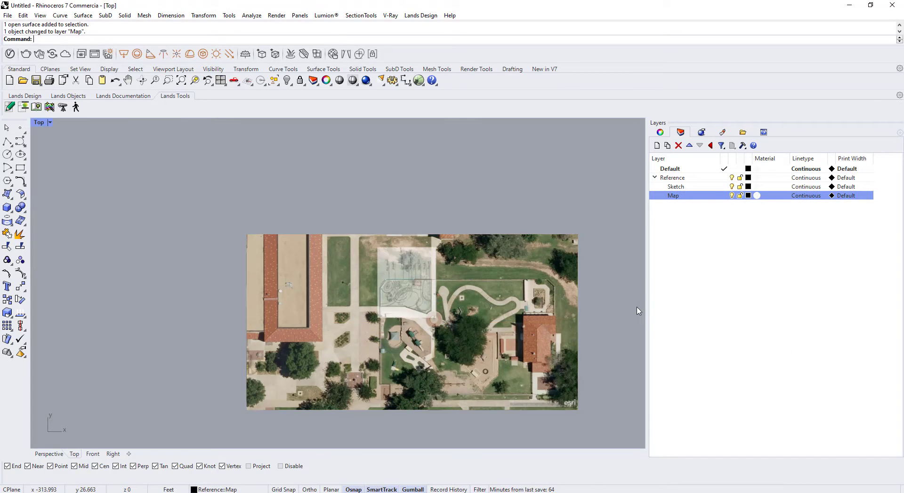
Hide the Map layer so that only the sketch is displayed
{"action": "left_click", "coordinate": [731, 196]}
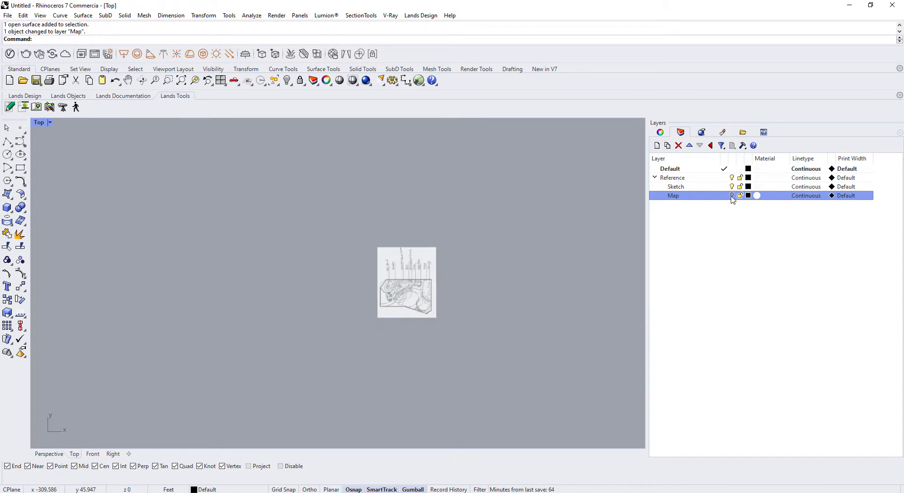
{"action": "scroll", "coordinate": [440, 297], "scroll_direction": "up", "scroll_amount": 6}
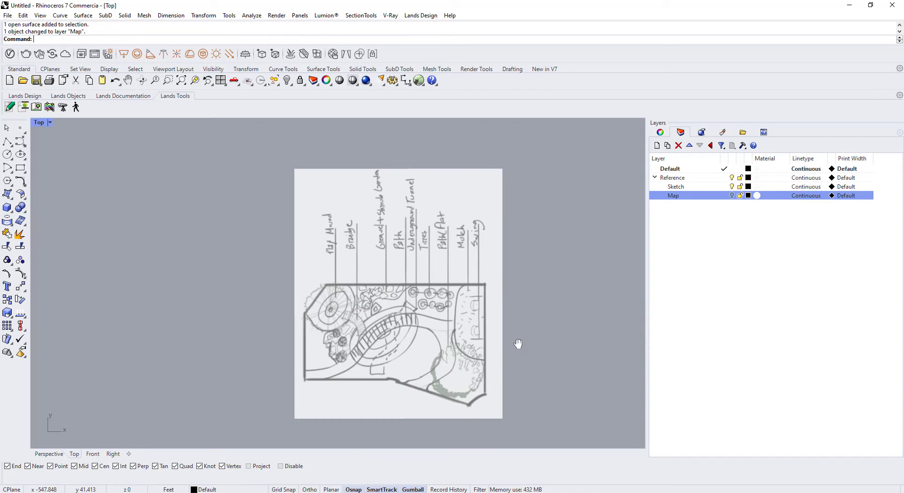
{"action": "scroll", "coordinate": [510, 337], "scroll_direction": "down", "scroll_amount": 2}
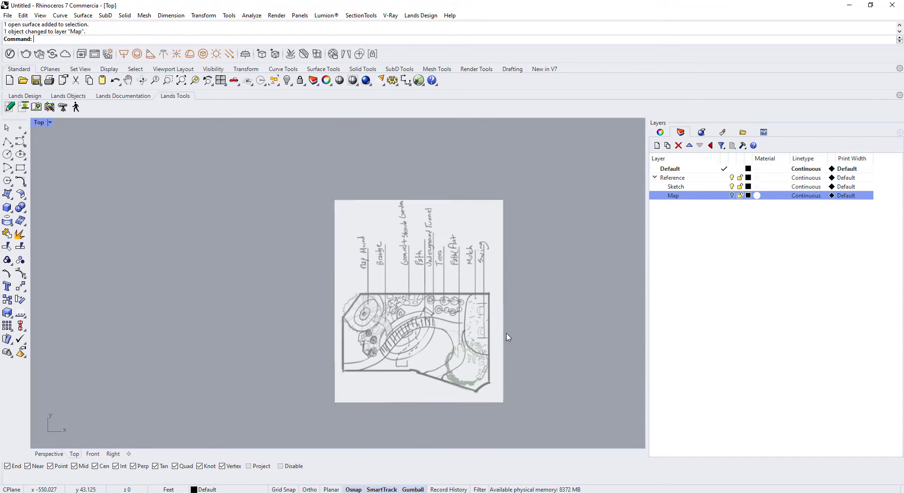
{"action": "left_click", "coordinate": [766, 312]}
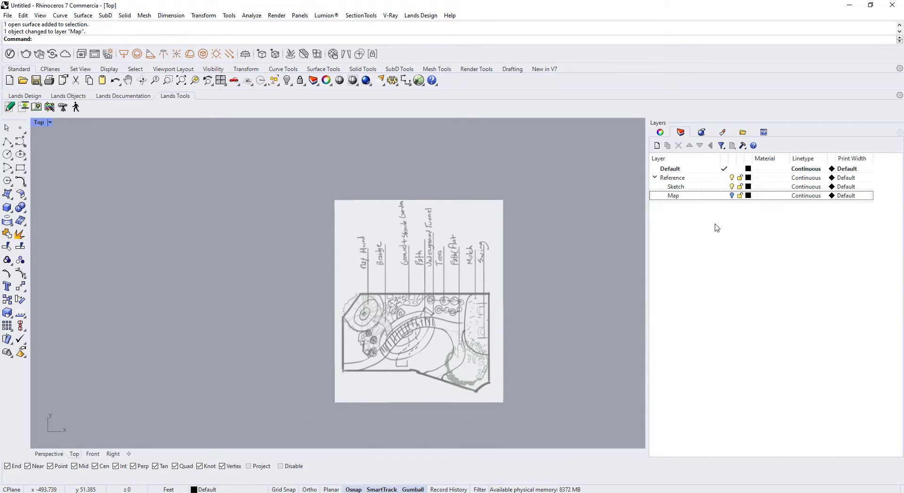
Create a 3d layer with sublayers Ground_Turf, Ground_Gravel, Ground_Mulch, Path, Tunnel, Boundary Railing and Bridge, nesting Deck and Railing under Bridge
{"action": "left_click", "coordinate": [657, 146]}
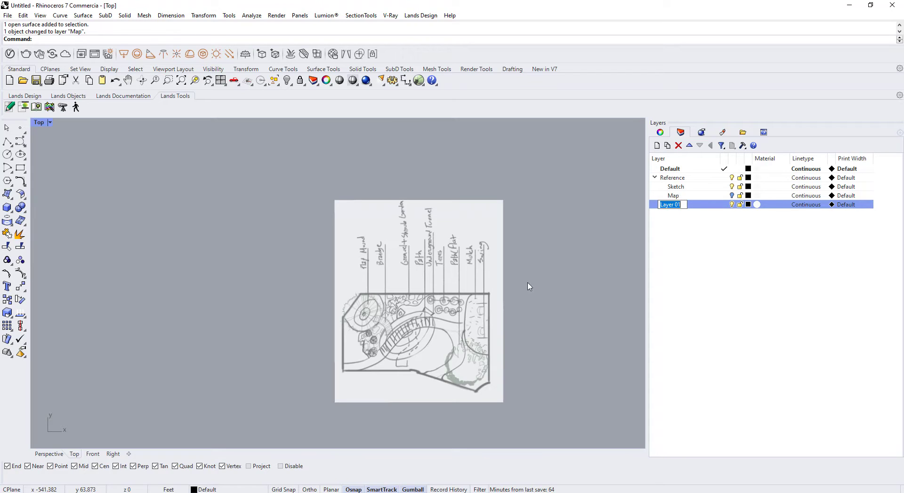
{"action": "left_click", "coordinate": [7, 15]}
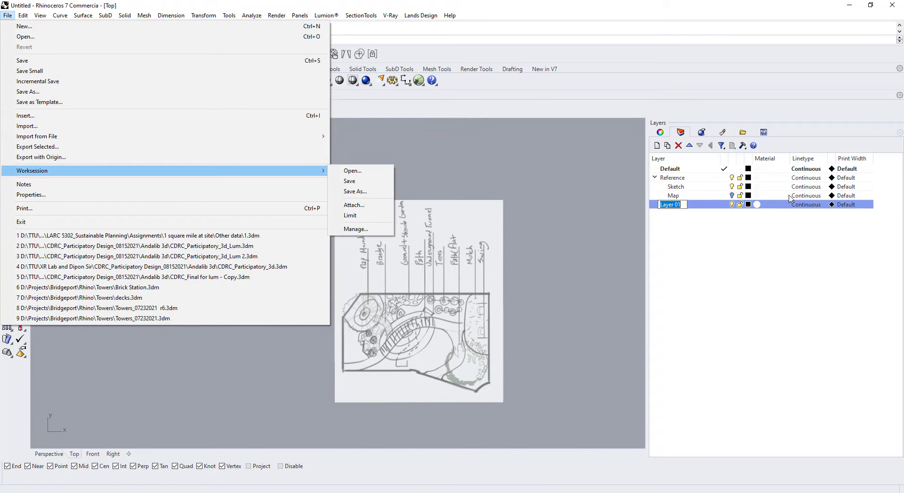
{"action": "left_click", "coordinate": [620, 278]}
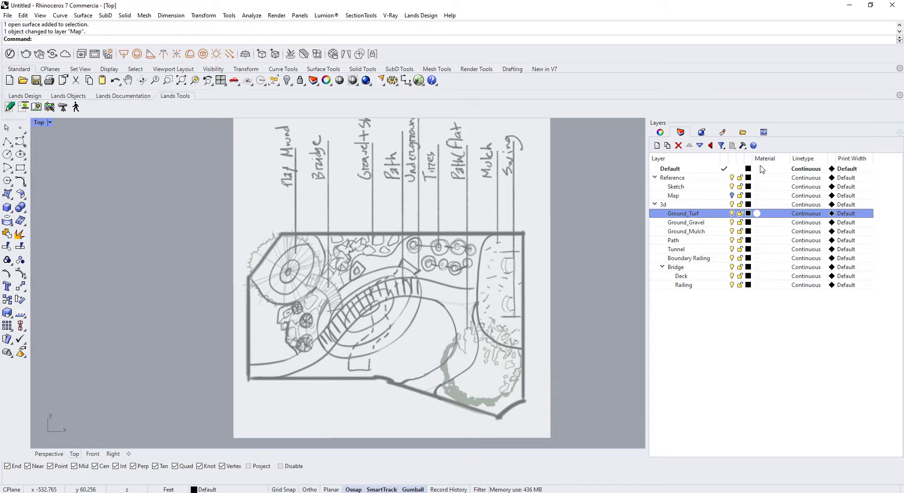
{"action": "left_click", "coordinate": [694, 224]}
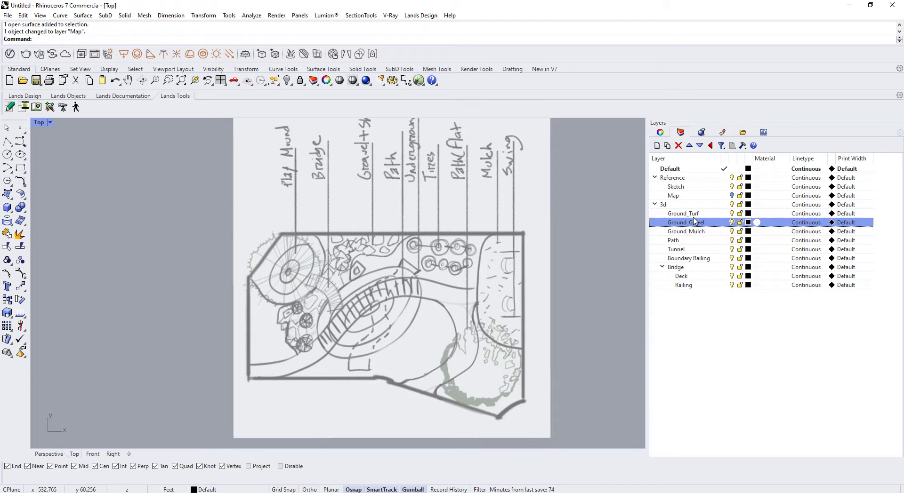
{"action": "left_click", "coordinate": [693, 217]}
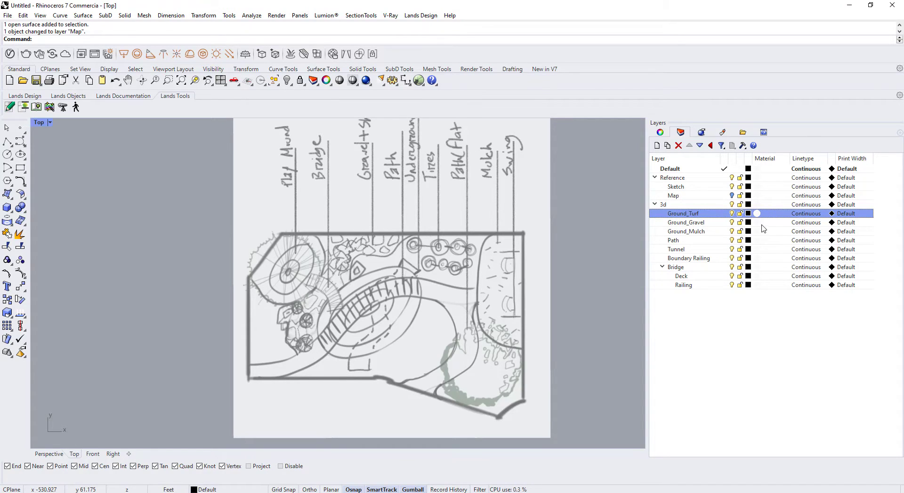
{"action": "left_click", "coordinate": [701, 224]}
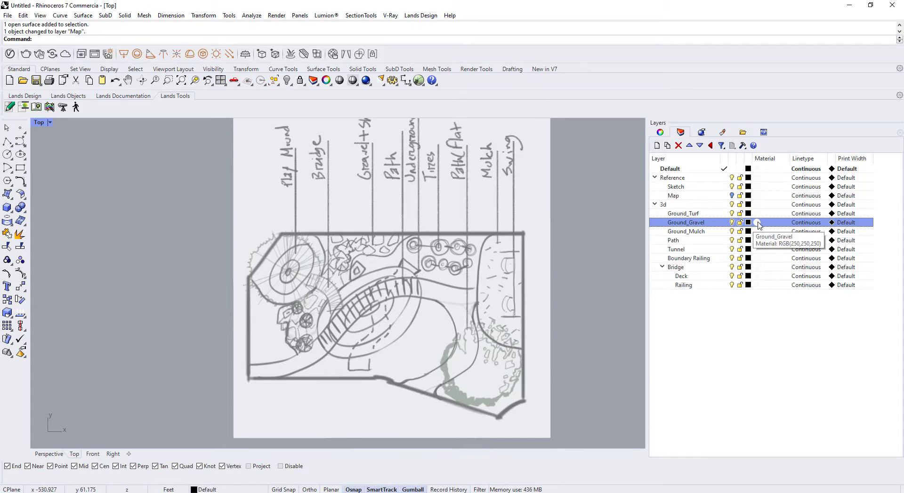
Give the Ground_Turf layer a new material of type Custom
{"action": "left_click", "coordinate": [699, 216]}
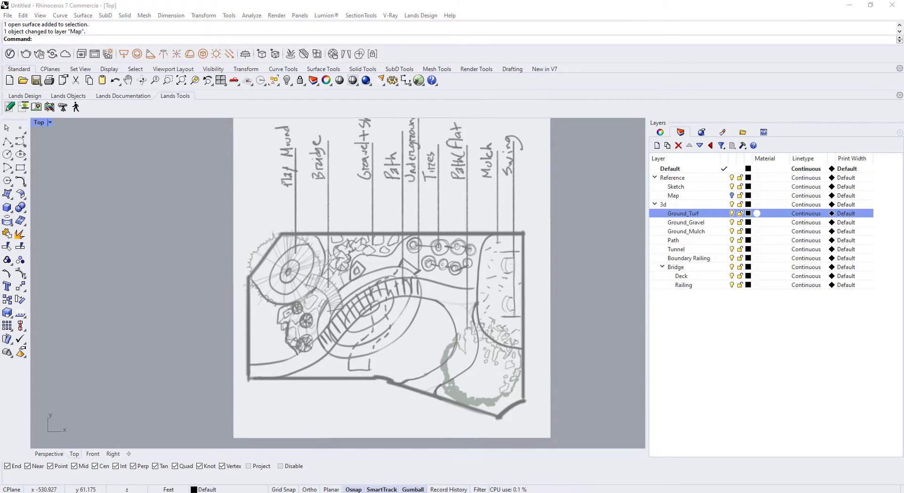
{"action": "left_click", "coordinate": [756, 214]}
{"action": "left_click_drag", "start_coordinate": [430, 83], "coordinate": [454, 88]}
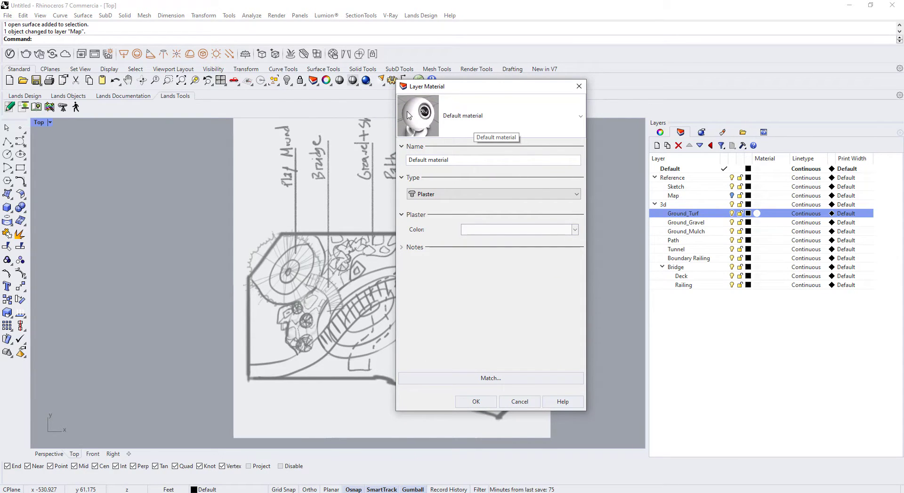
{"action": "left_click", "coordinate": [516, 123]}
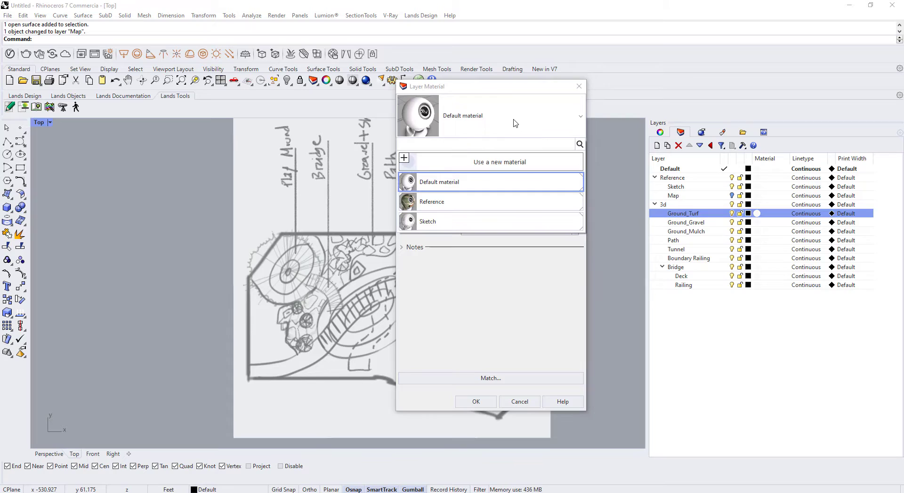
{"action": "left_click", "coordinate": [484, 165]}
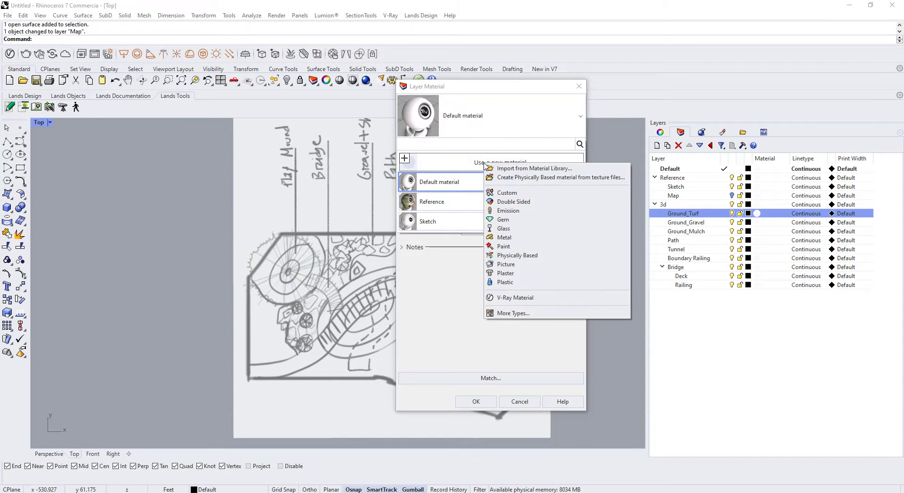
{"action": "left_click", "coordinate": [521, 197]}
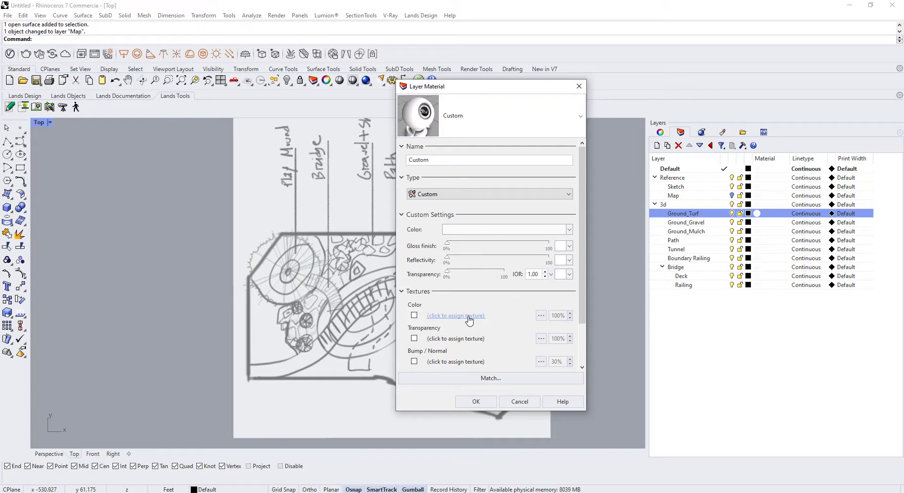
Set the color of the Ground_Turf layer's Custom material to light green and apply the material
{"action": "left_click", "coordinate": [467, 233]}
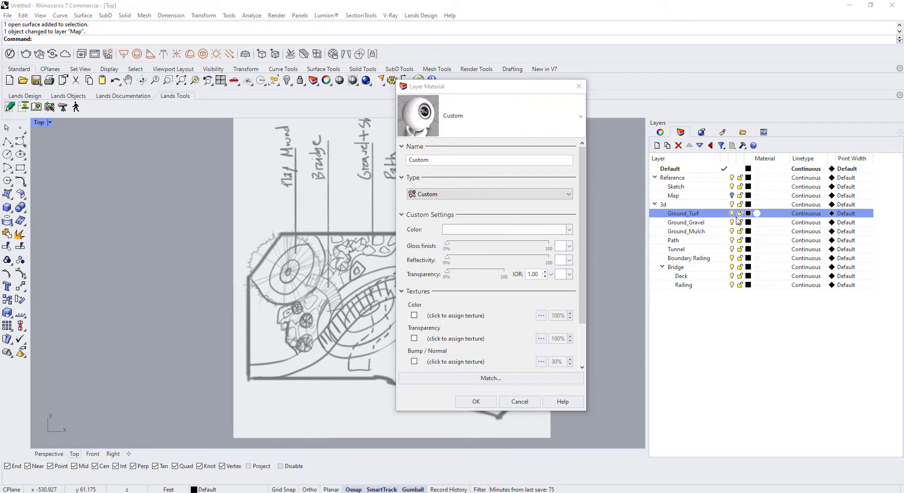
{"action": "mouse_move", "coordinate": [347, 112]}
{"action": "left_mouse_down"}
{"action": "mouse_move", "coordinate": [612, 108]}
{"action": "mouse_move", "coordinate": [571, 165]}
{"action": "left_mouse_up"}
{"action": "left_click", "coordinate": [590, 189]}
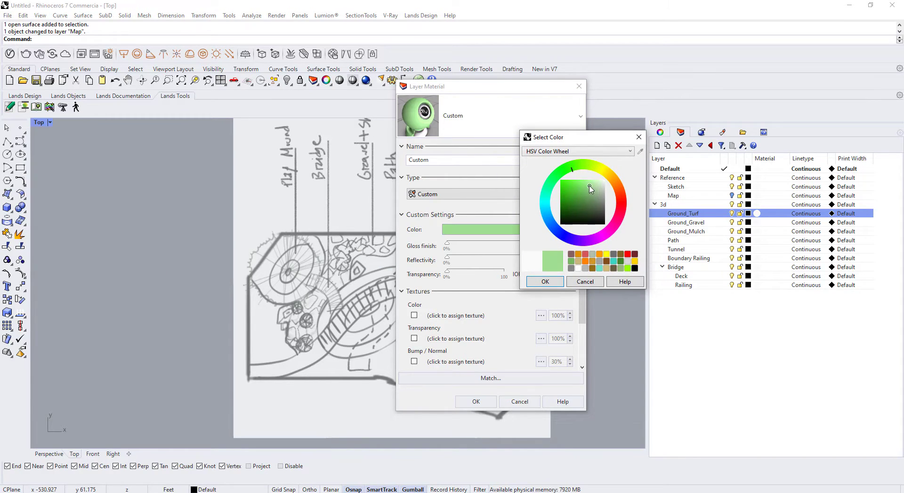
{"action": "left_click", "coordinate": [544, 282]}
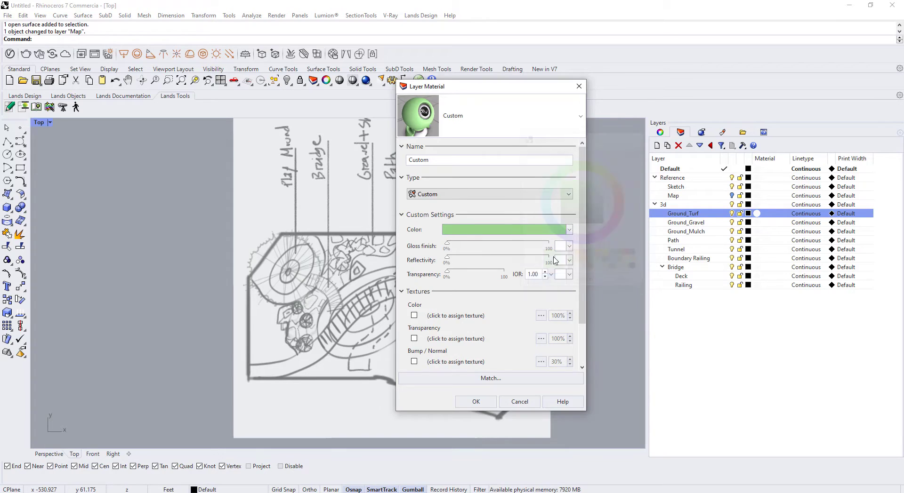
{"action": "left_click", "coordinate": [476, 401]}
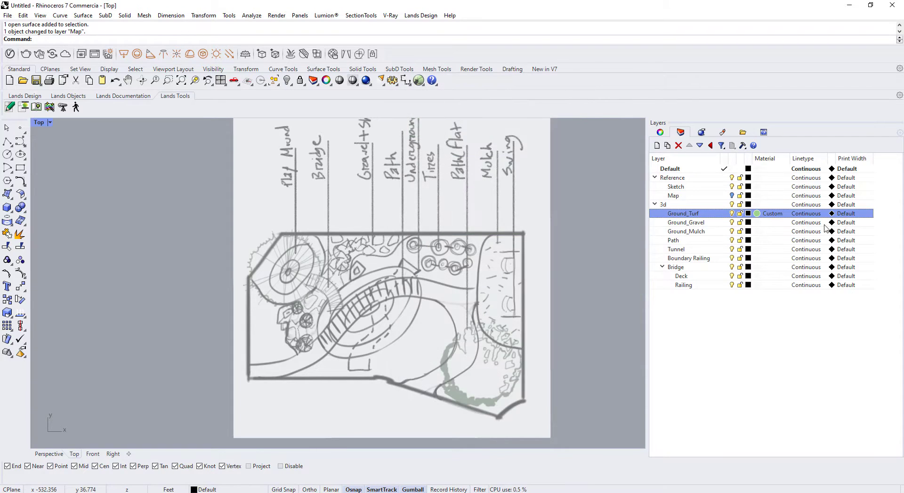
Give the Ground_Gravel layer a new Custom material with a medium grey color
{"action": "left_click", "coordinate": [757, 223]}
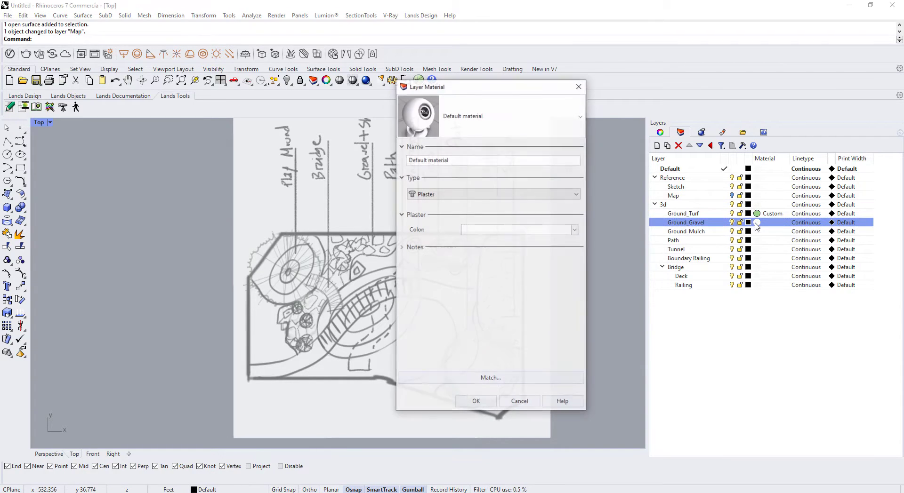
{"action": "left_click", "coordinate": [493, 130]}
{"action": "left_click", "coordinate": [475, 164]}
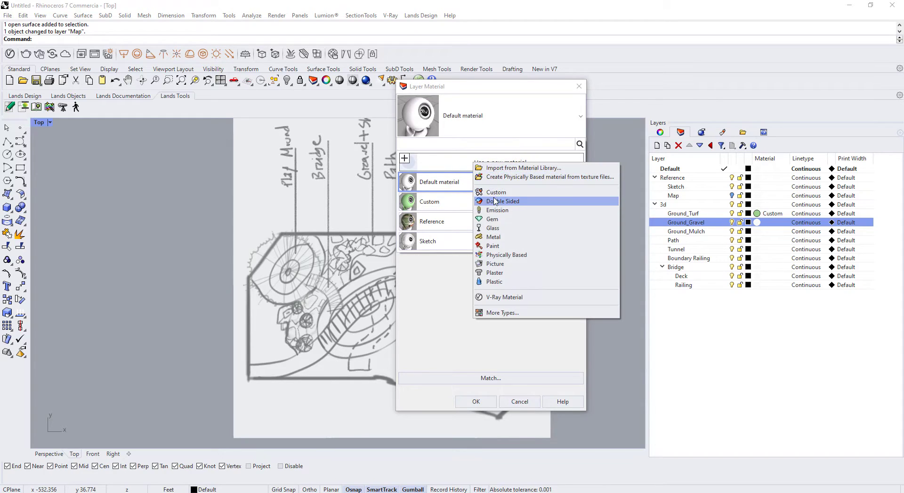
{"action": "left_click", "coordinate": [495, 192]}
{"action": "left_click", "coordinate": [493, 231]}
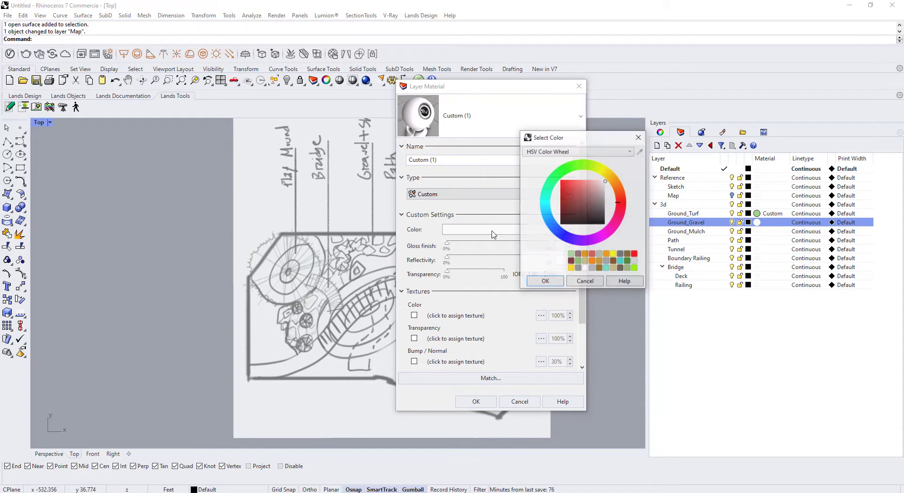
{"action": "left_click", "coordinate": [579, 255]}
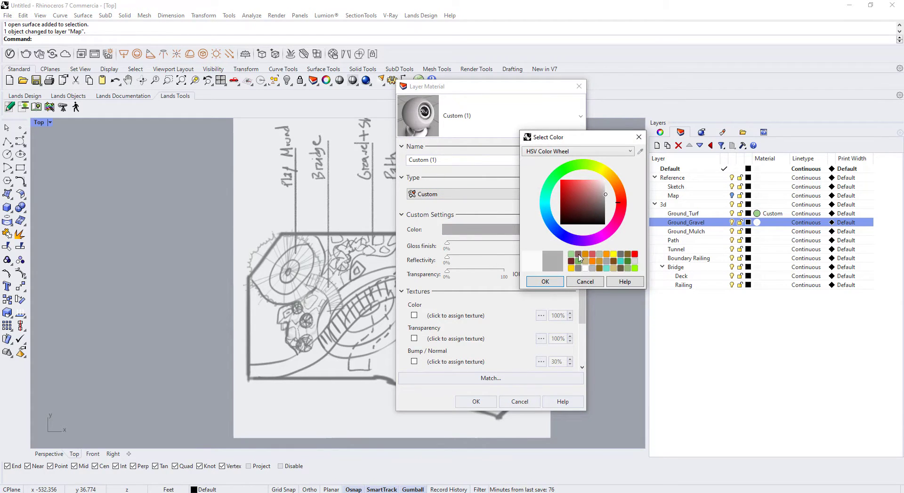
{"action": "left_click", "coordinate": [545, 281]}
{"action": "left_click", "coordinate": [476, 402]}
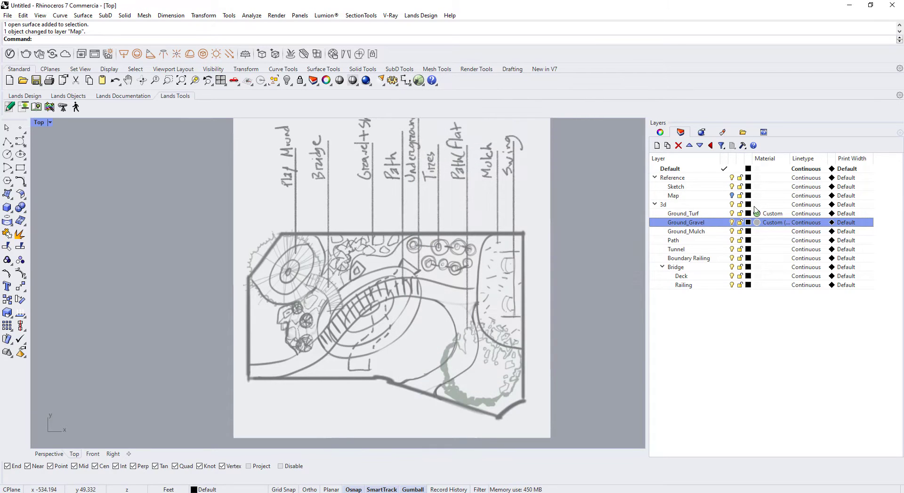
Give the Ground_Mulch layer a new Custom material with a medium brown color
{"action": "left_click", "coordinate": [756, 231]}
{"action": "left_click", "coordinate": [498, 129]}
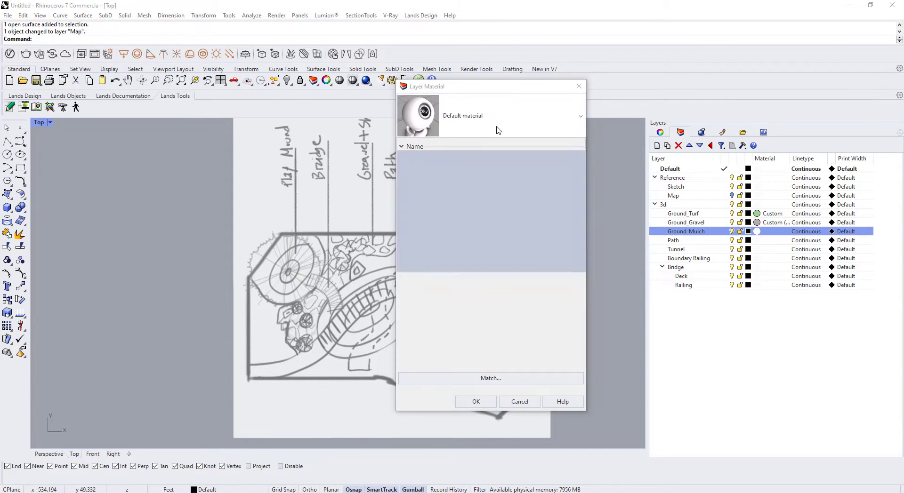
{"action": "left_click", "coordinate": [482, 161]}
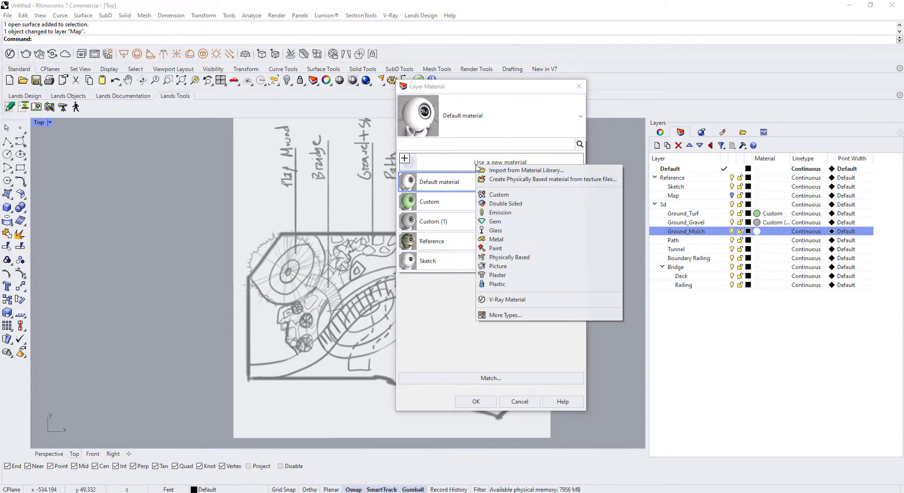
{"action": "left_click", "coordinate": [502, 203]}
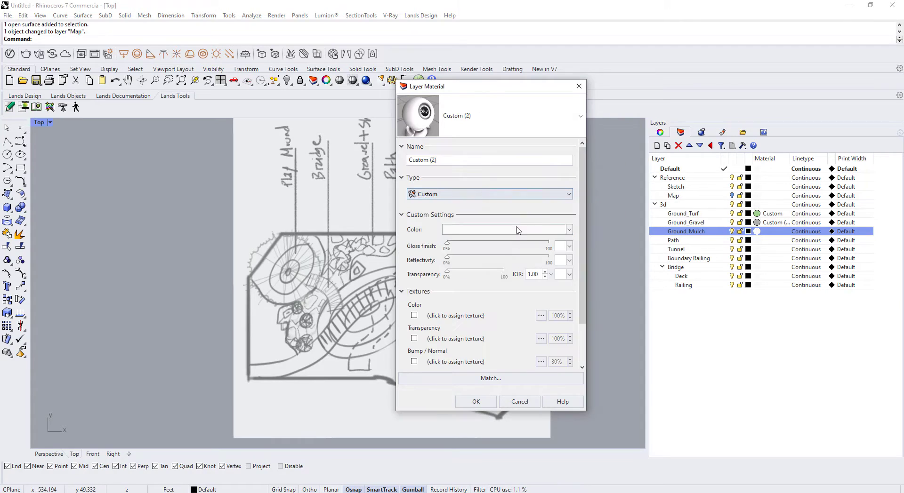
{"action": "left_click", "coordinate": [485, 233]}
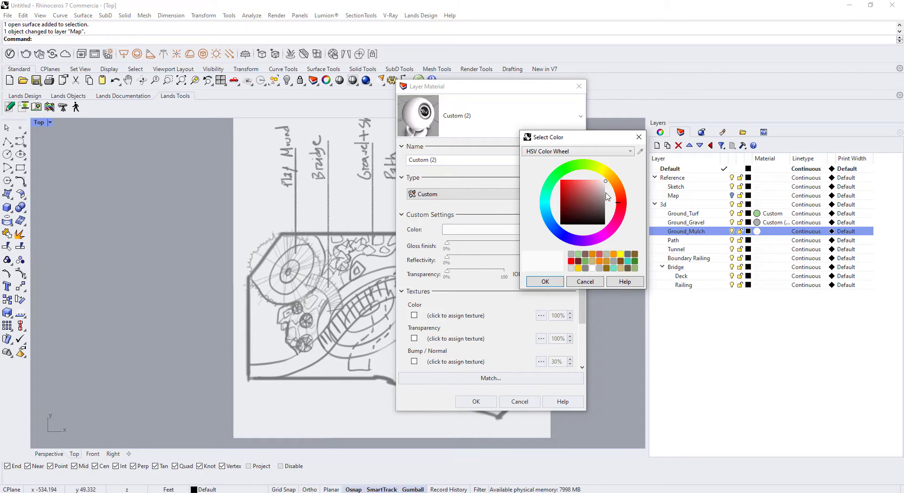
{"action": "left_click", "coordinate": [613, 186]}
{"action": "left_click", "coordinate": [602, 206]}
{"action": "left_click", "coordinate": [592, 202]}
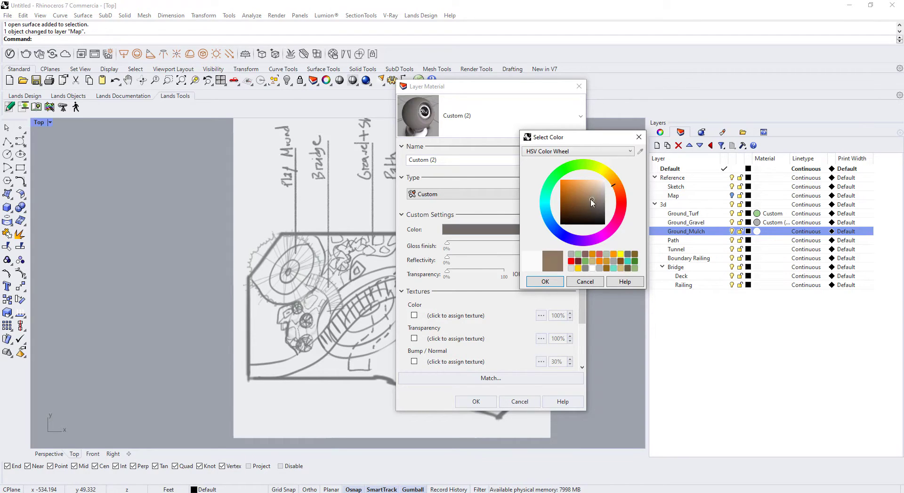
{"action": "left_click", "coordinate": [545, 282]}
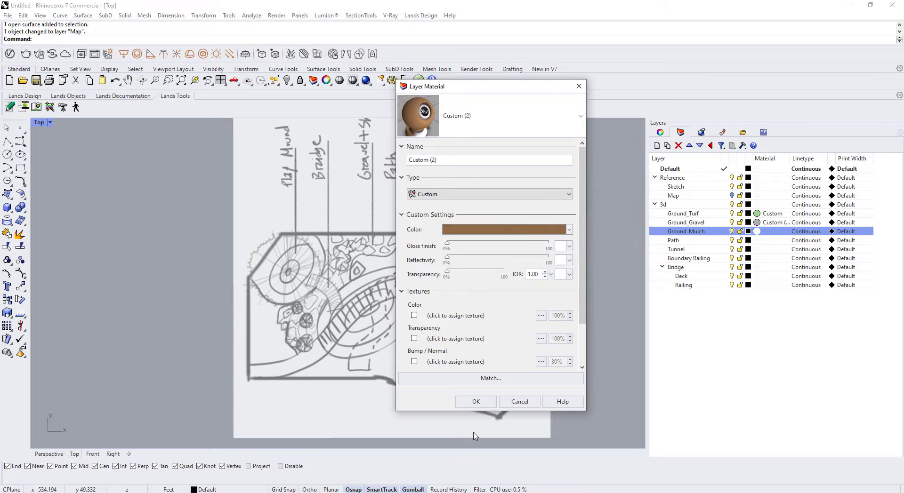
{"action": "left_click", "coordinate": [476, 401]}
Assign a new Custom material with a light grey color to the Path layer
{"action": "left_click", "coordinate": [758, 241]}
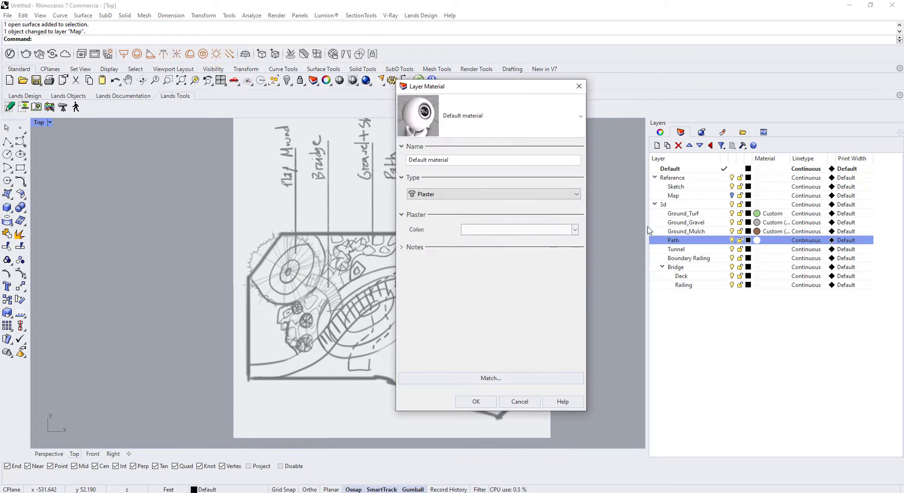
{"action": "left_click", "coordinate": [545, 128]}
{"action": "left_click", "coordinate": [502, 160]}
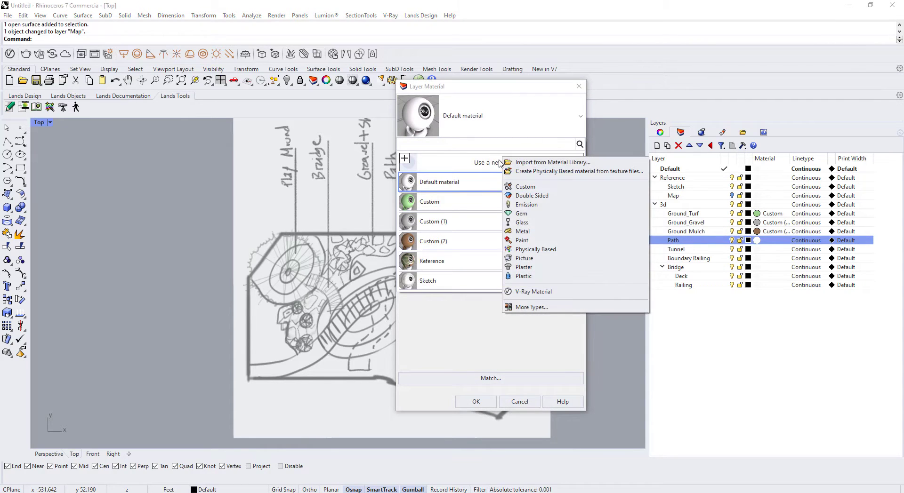
{"action": "left_click", "coordinate": [522, 187]}
{"action": "left_click", "coordinate": [565, 229]}
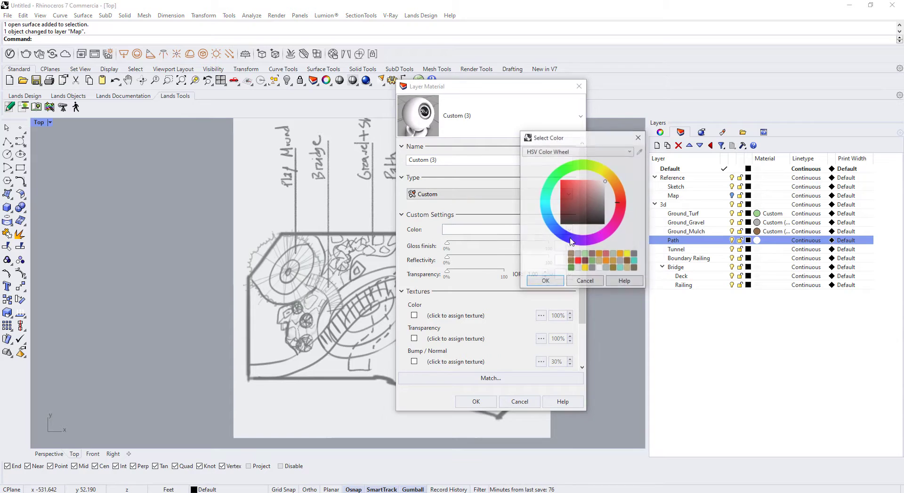
{"action": "left_click", "coordinate": [605, 171]}
{"action": "mouse_move", "coordinate": [601, 189]}
{"action": "left_mouse_down"}
{"action": "mouse_move", "coordinate": [600, 200]}
{"action": "mouse_move", "coordinate": [607, 196]}
{"action": "left_mouse_up"}
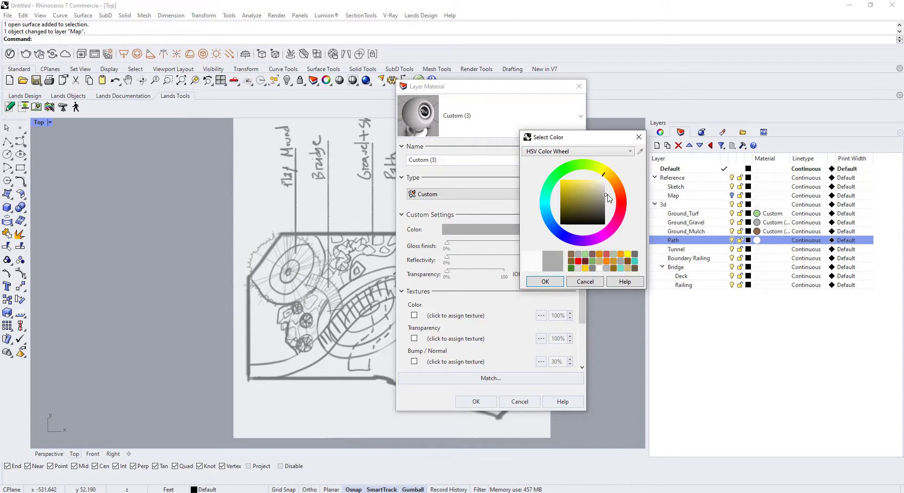
{"action": "left_click", "coordinate": [546, 283]}
{"action": "left_click", "coordinate": [476, 403]}
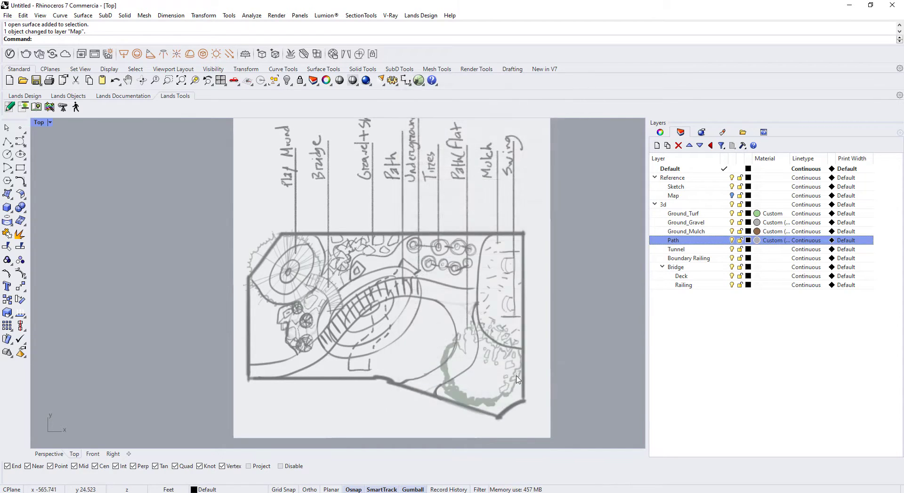
Give the Tunnel layer a new Custom material with a bright red color
{"action": "left_click", "coordinate": [756, 249]}
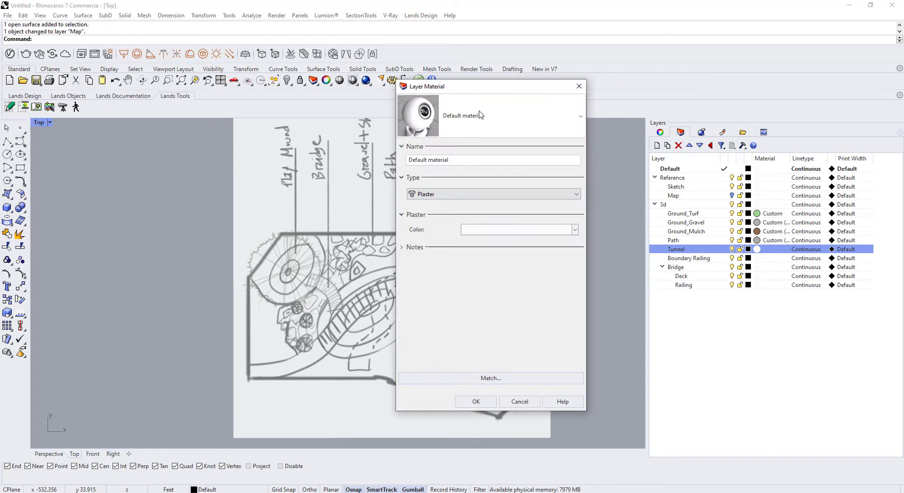
{"action": "left_click", "coordinate": [456, 167]}
{"action": "left_click", "coordinate": [466, 194]}
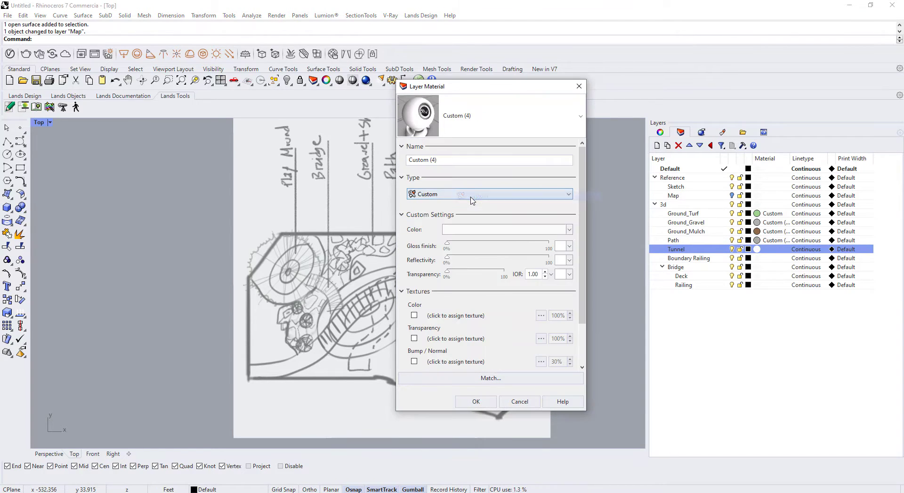
{"action": "left_click", "coordinate": [507, 229]}
{"action": "left_click", "coordinate": [585, 262]}
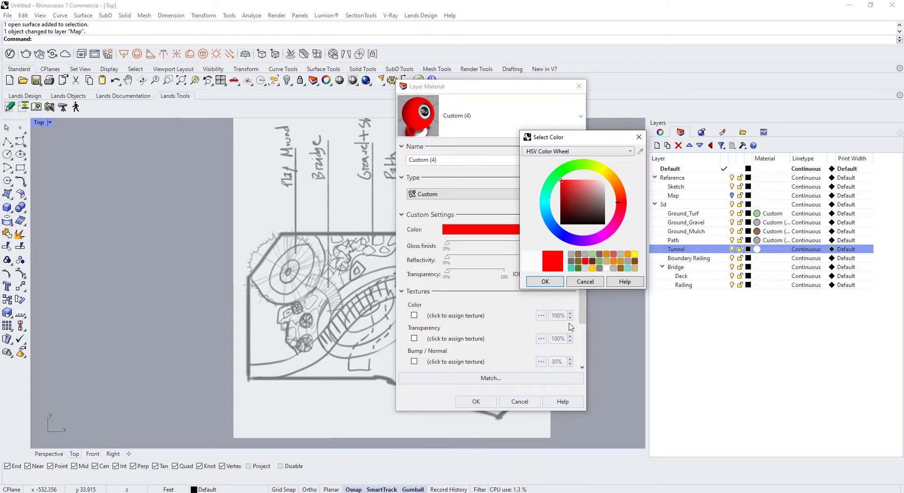
{"action": "left_click", "coordinate": [545, 281]}
{"action": "left_click", "coordinate": [475, 402]}
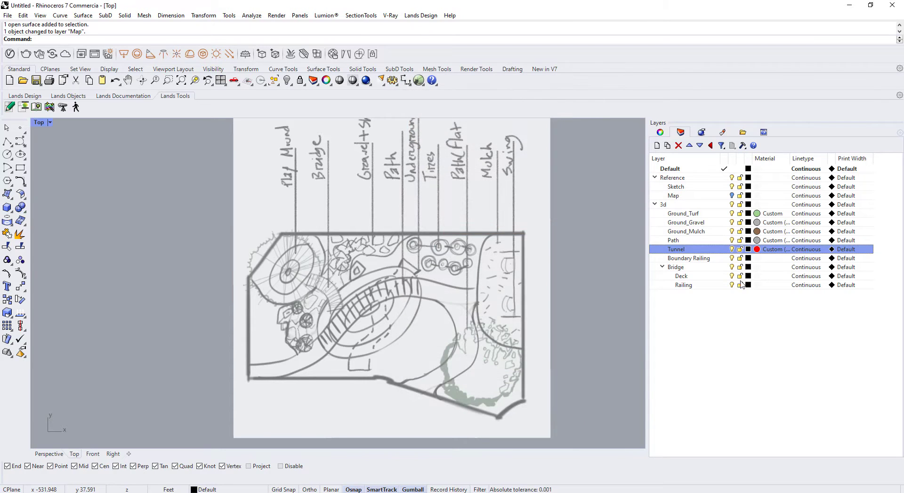
Assign a new Custom material with a black color to the Boundary Railing layer
{"action": "left_click", "coordinate": [757, 258]}
{"action": "left_click", "coordinate": [504, 124]}
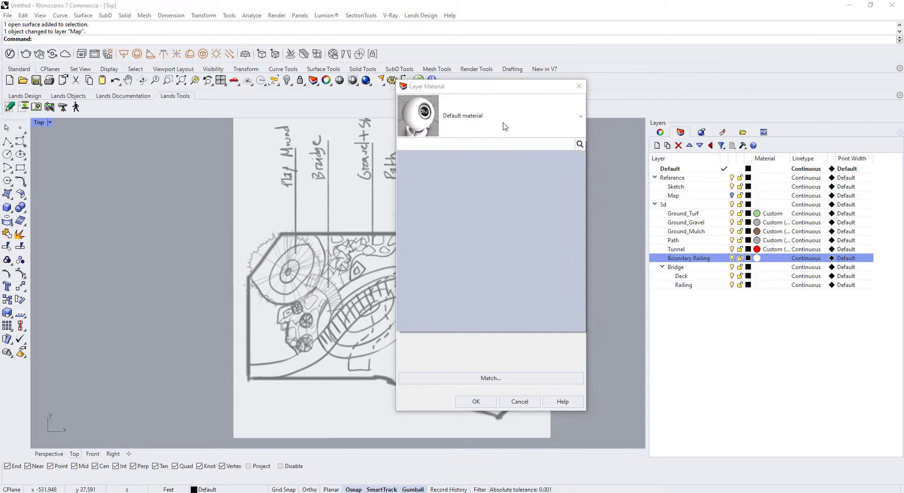
{"action": "left_click", "coordinate": [486, 169]}
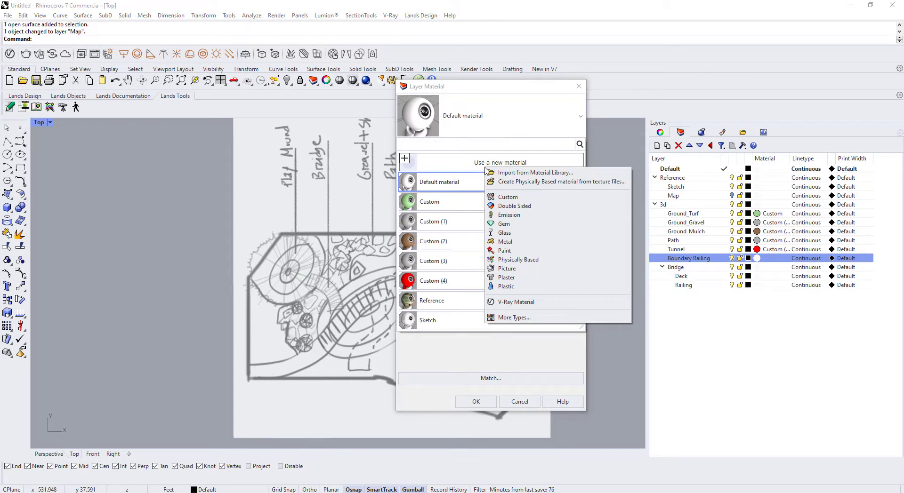
{"action": "left_click", "coordinate": [507, 198]}
{"action": "left_click", "coordinate": [541, 229]}
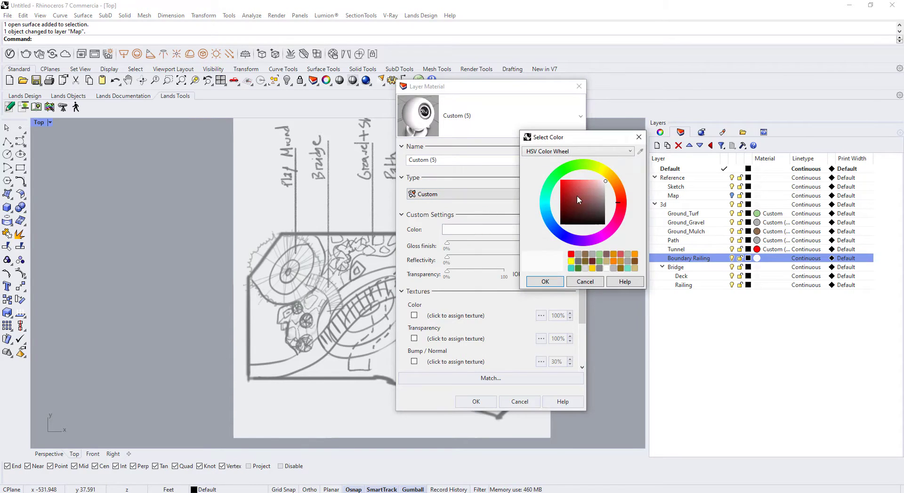
{"action": "left_click", "coordinate": [571, 224]}
{"action": "left_click", "coordinate": [545, 282]}
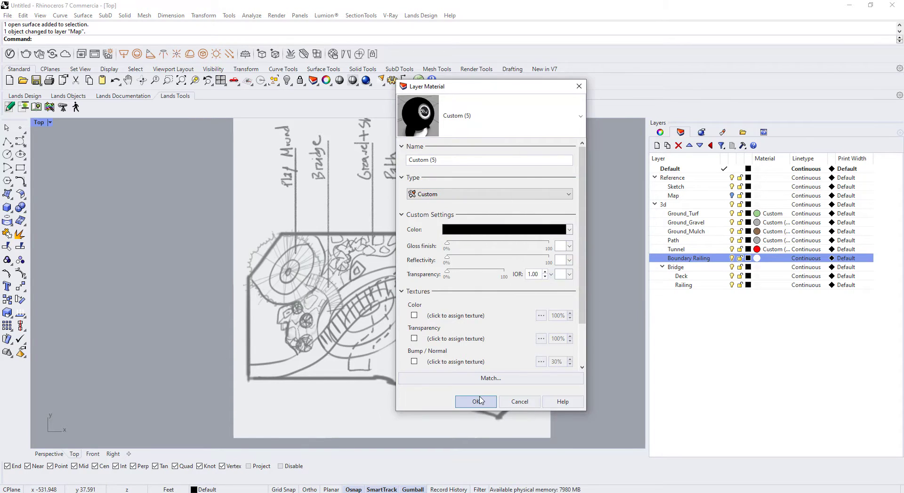
{"action": "left_click", "coordinate": [476, 402]}
Give the Deck layer under Bridge a new Custom material with a reddish-brown color
{"action": "left_click", "coordinate": [758, 268]}
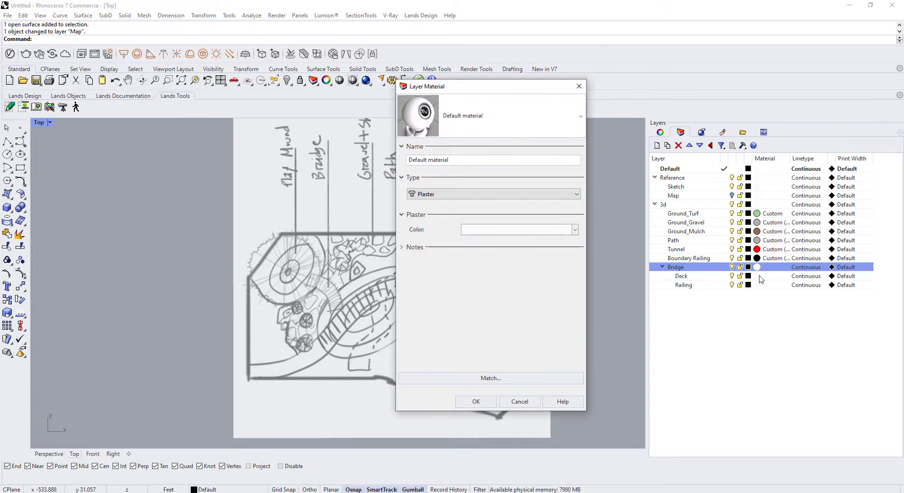
{"action": "left_click", "coordinate": [759, 278]}
{"action": "left_click", "coordinate": [757, 276]}
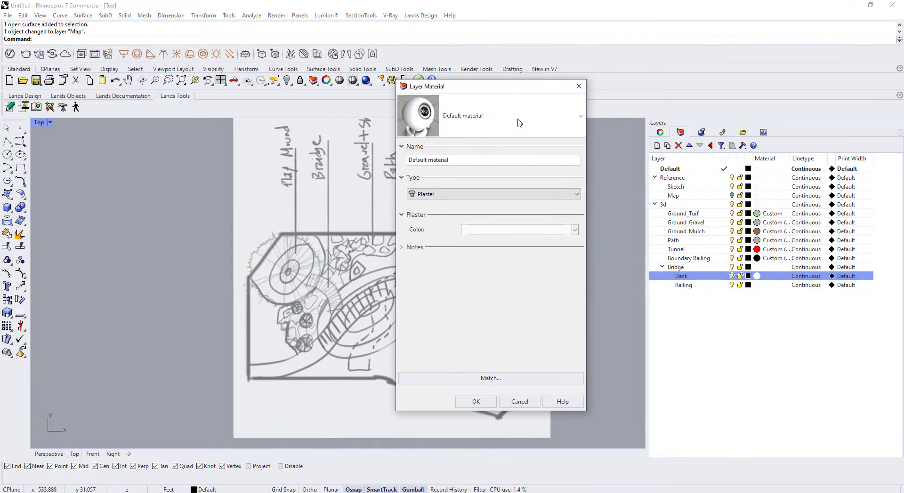
{"action": "left_click", "coordinate": [520, 123]}
{"action": "left_click", "coordinate": [506, 166]}
{"action": "left_click", "coordinate": [513, 195]}
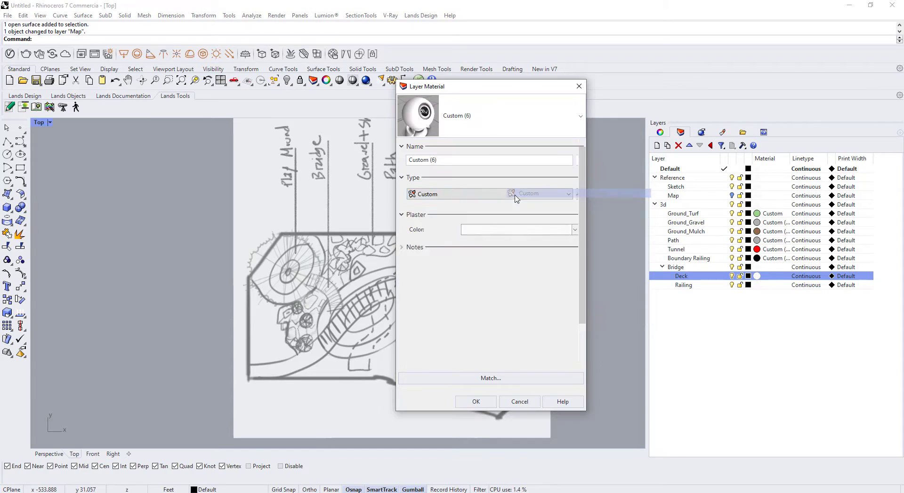
{"action": "left_click", "coordinate": [493, 231]}
{"action": "mouse_move", "coordinate": [615, 175]}
{"action": "left_mouse_down"}
{"action": "mouse_move", "coordinate": [623, 194]}
{"action": "mouse_move", "coordinate": [574, 194]}
{"action": "mouse_move", "coordinate": [583, 194]}
{"action": "left_mouse_up"}
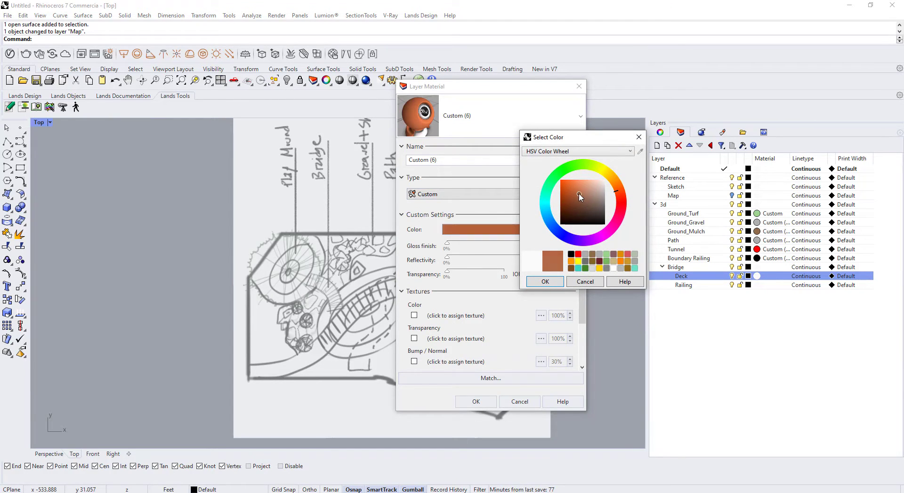
{"action": "left_click", "coordinate": [548, 285]}
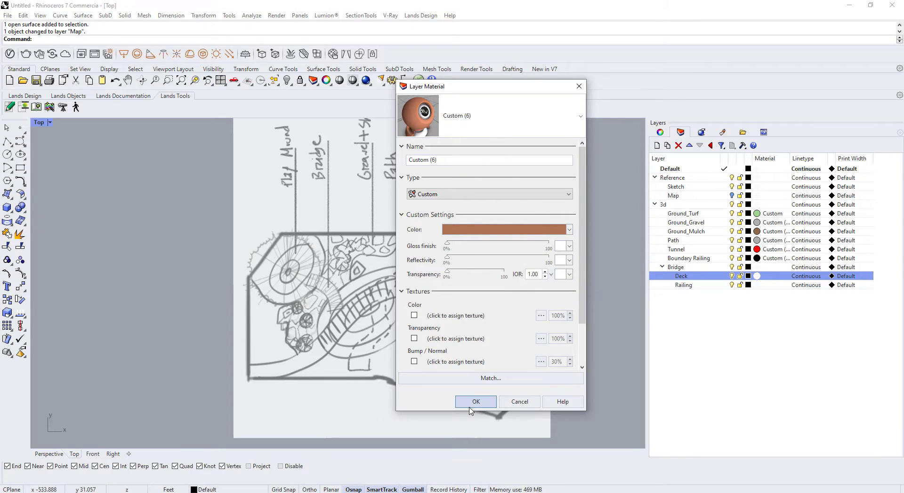
{"action": "left_click", "coordinate": [472, 403]}
Give the Railing layer under Bridge a new Custom material with a dark brown color
{"action": "left_click", "coordinate": [757, 285]}
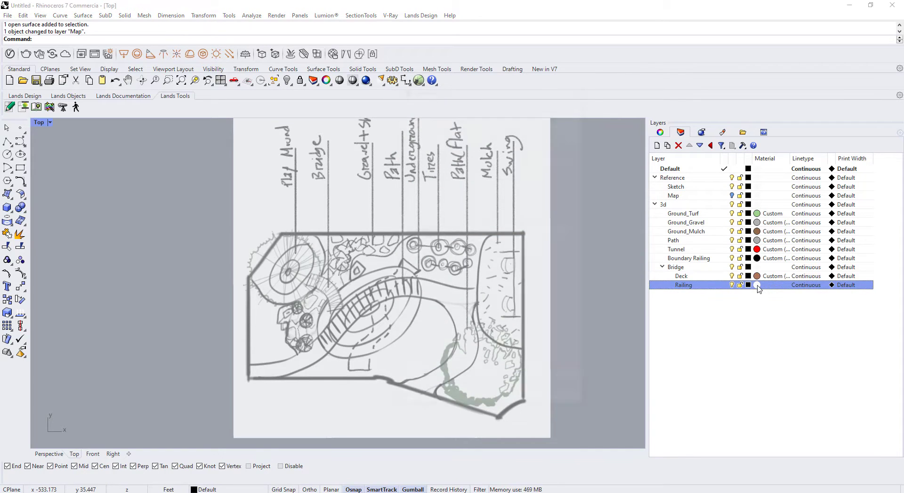
{"action": "left_click", "coordinate": [511, 120]}
{"action": "left_click", "coordinate": [476, 163]}
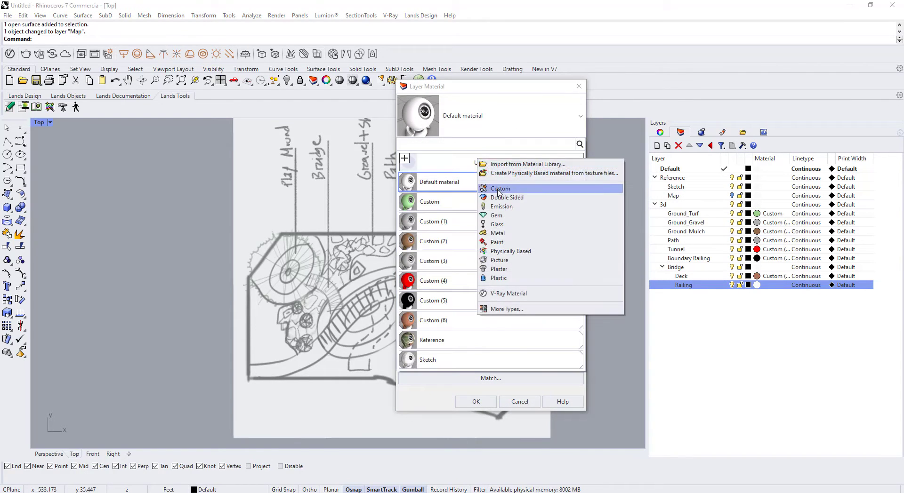
{"action": "left_click", "coordinate": [503, 190]}
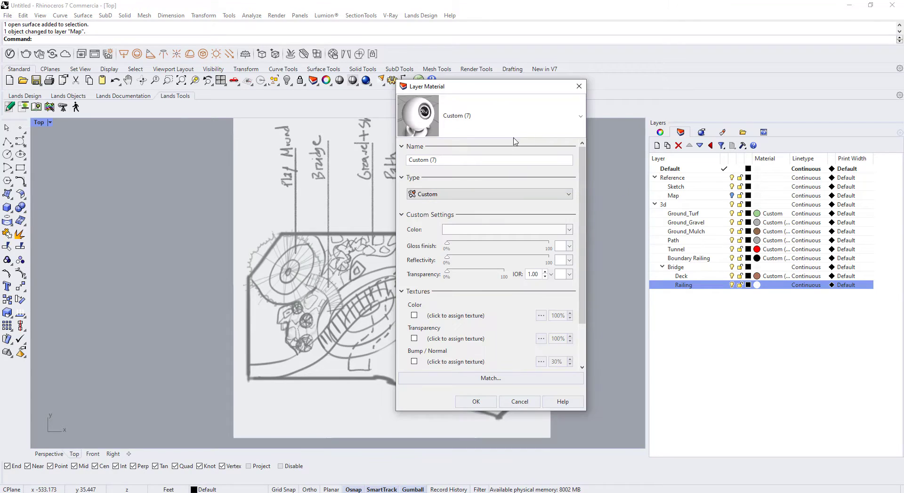
{"action": "left_click", "coordinate": [489, 229]}
{"action": "left_click", "coordinate": [570, 255]}
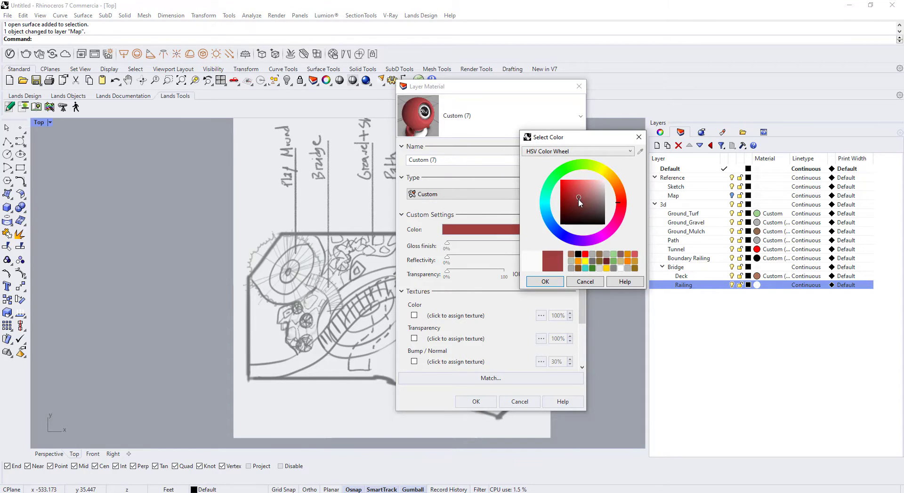
{"action": "left_click", "coordinate": [620, 190]}
{"action": "left_click", "coordinate": [551, 215]}
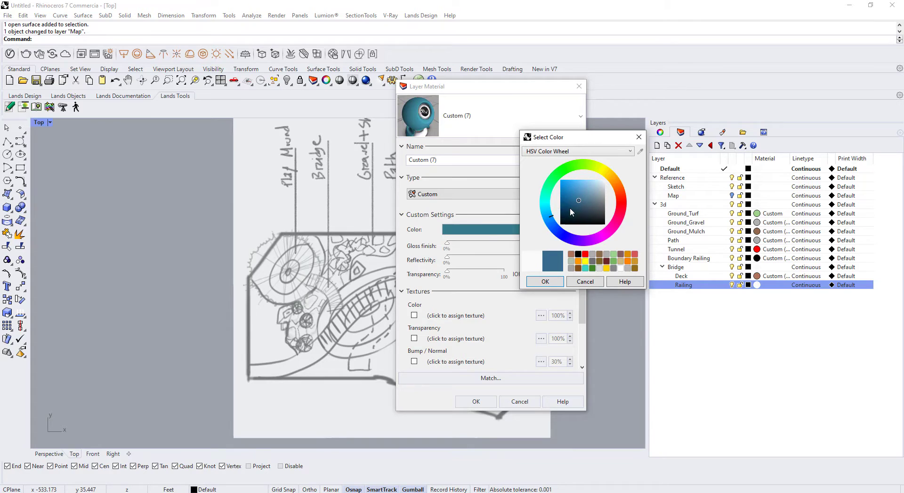
{"action": "left_click", "coordinate": [615, 188]}
{"action": "left_click", "coordinate": [580, 208]}
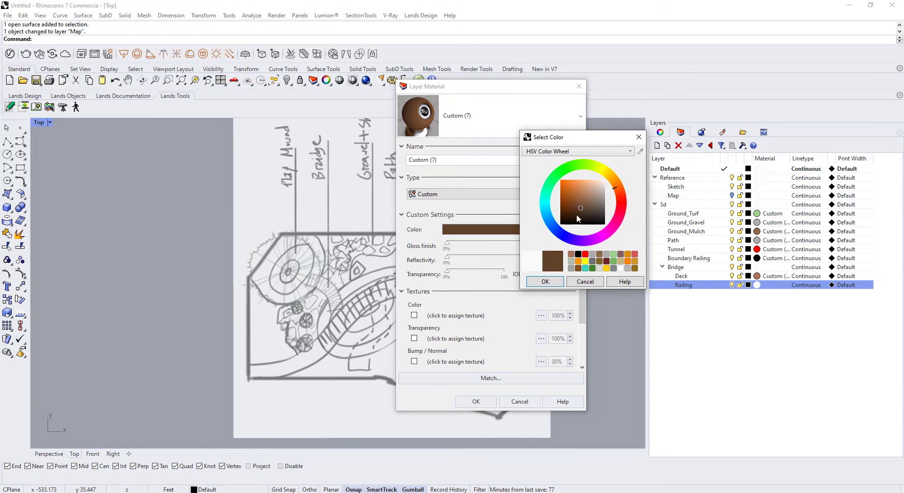
{"action": "left_click", "coordinate": [547, 282]}
{"action": "left_click", "coordinate": [476, 402]}
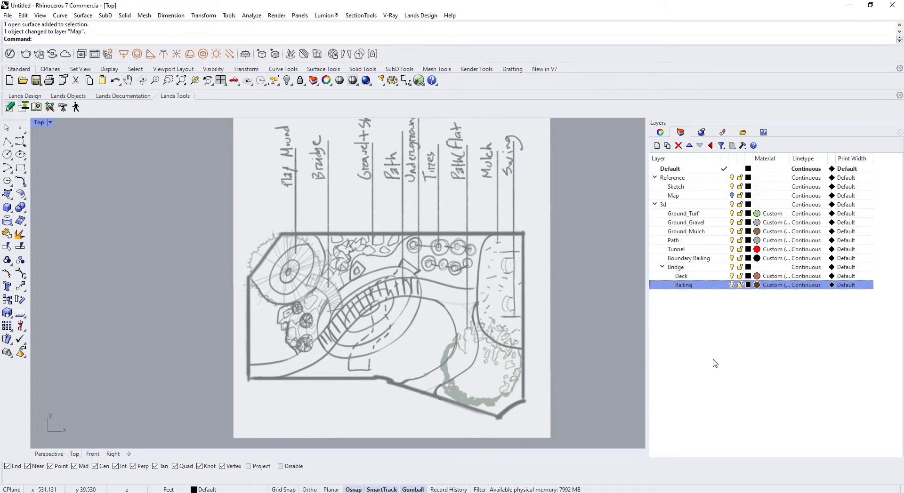
Create a layer named Line dwg and move it below the 3d layer group at the top level
{"action": "left_click", "coordinate": [657, 146]}
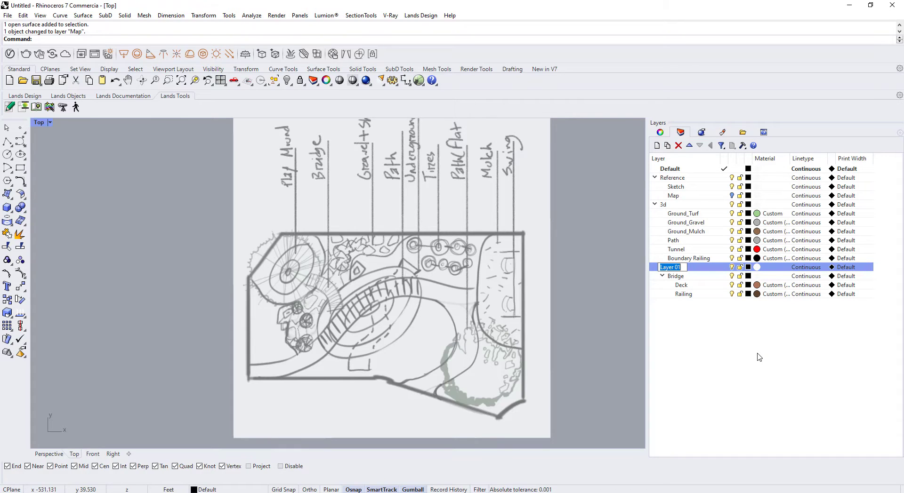
{"action": "type", "text": "Line"}
{"action": "type", "text": "dwg"}
{"action": "key", "text": "Return"}
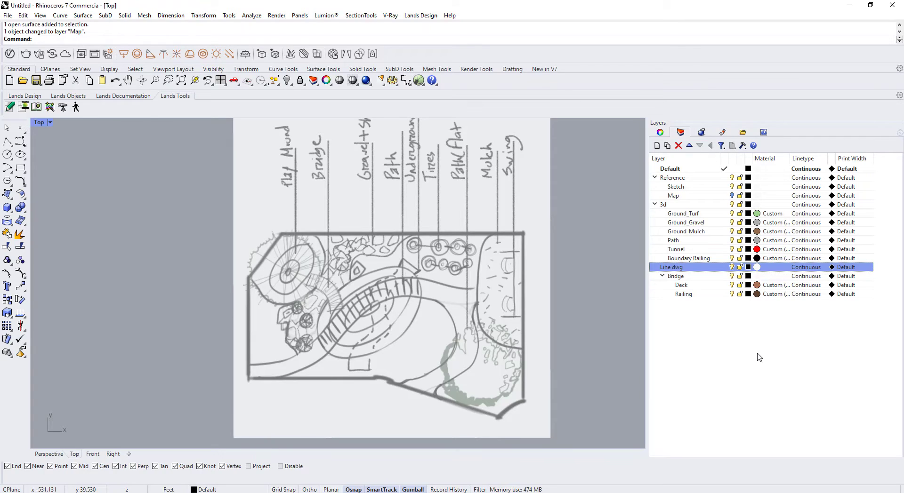
{"action": "left_click_drag", "start_coordinate": [686, 268], "coordinate": [674, 309]}
{"action": "left_click", "coordinate": [654, 205]}
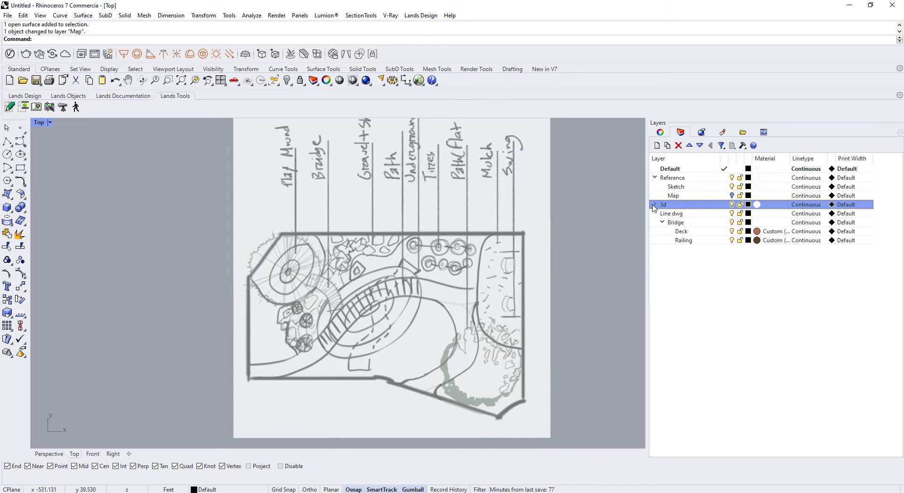
{"action": "left_click", "coordinate": [654, 205]}
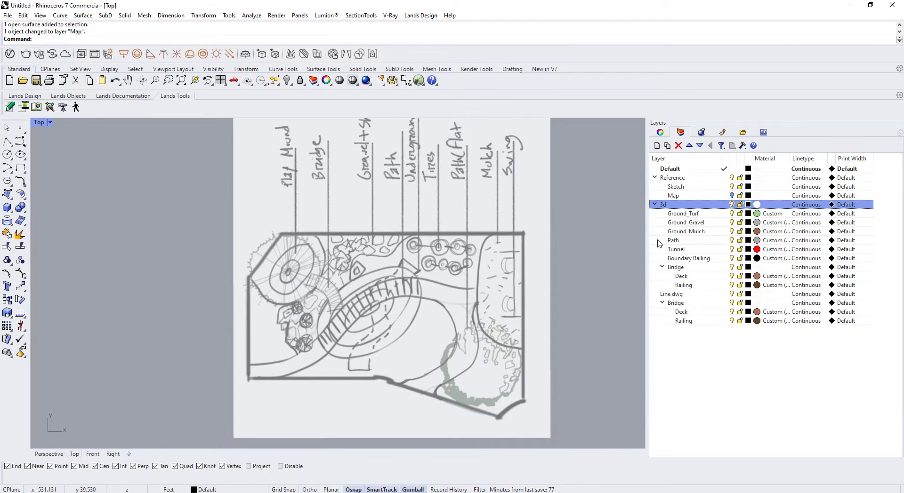
{"action": "left_click", "coordinate": [654, 205]}
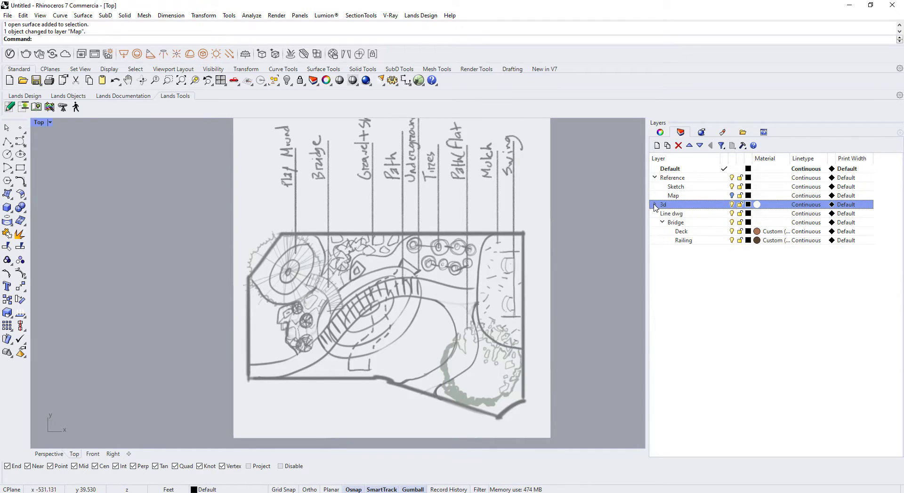
{"action": "left_click", "coordinate": [655, 205]}
{"action": "double_click", "coordinate": [676, 304]}
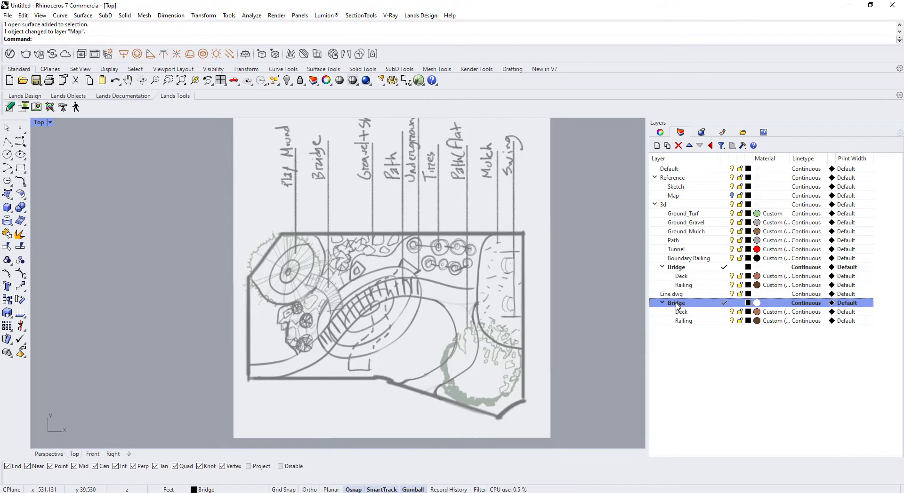
{"action": "left_click_drag", "start_coordinate": [678, 295], "coordinate": [670, 205]}
{"action": "left_click", "coordinate": [702, 372]}
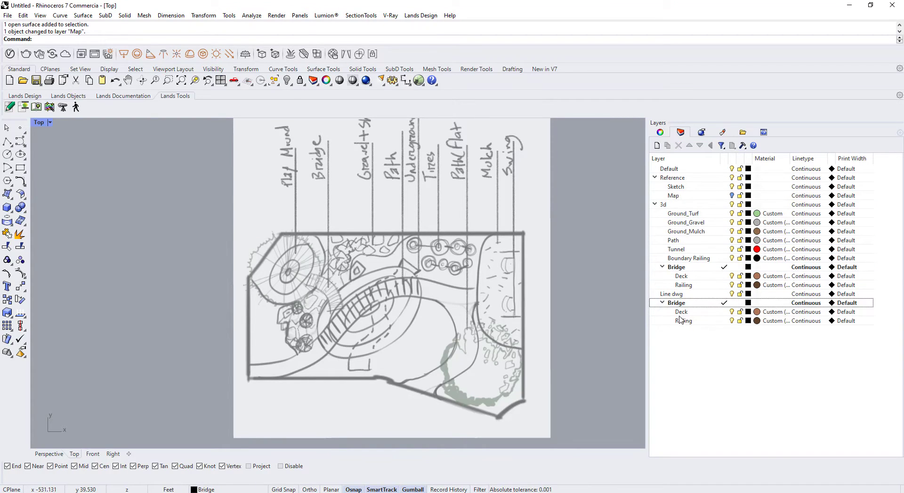
Undo the recent layer changes so no Bridge copy with Deck and Railing sublayers sits under Line dwg
{"action": "key", "text": "ctrl+z"}
{"action": "key", "text": "ctrl+z"}
{"action": "key", "text": "ctrl+z"}
{"action": "key", "text": "ctrl+z"}
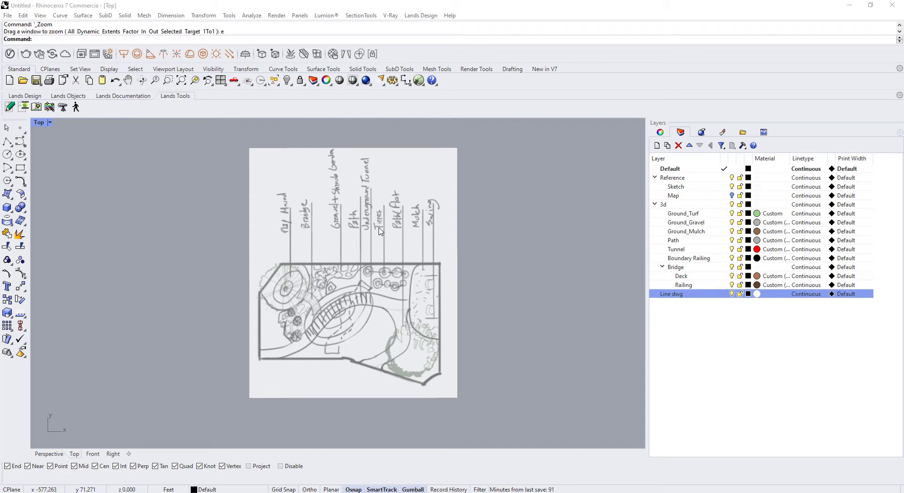
Make the Line dwg layer current for tracing over the sketch
{"action": "scroll", "coordinate": [377, 266], "scroll_direction": "up", "scroll_amount": 1}
{"action": "scroll", "coordinate": [406, 258], "scroll_direction": "up", "scroll_amount": 1}
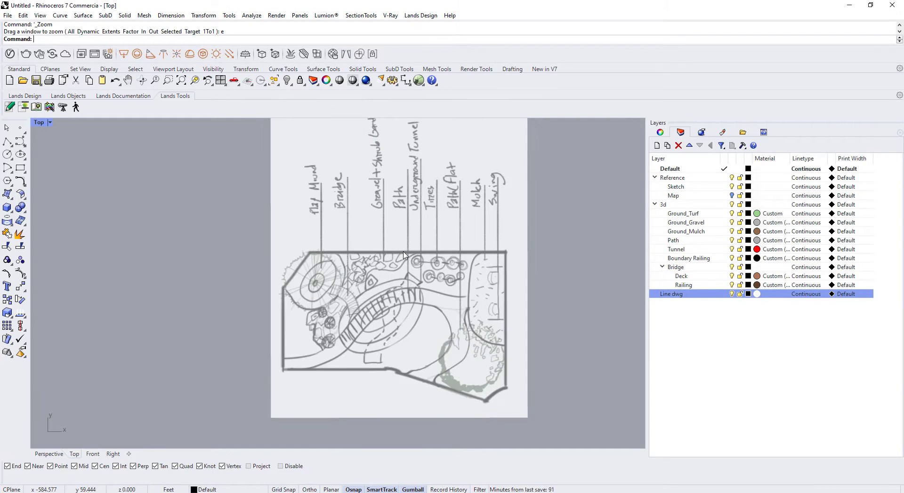
{"action": "right_click_drag", "start_coordinate": [421, 300], "coordinate": [422, 283]}
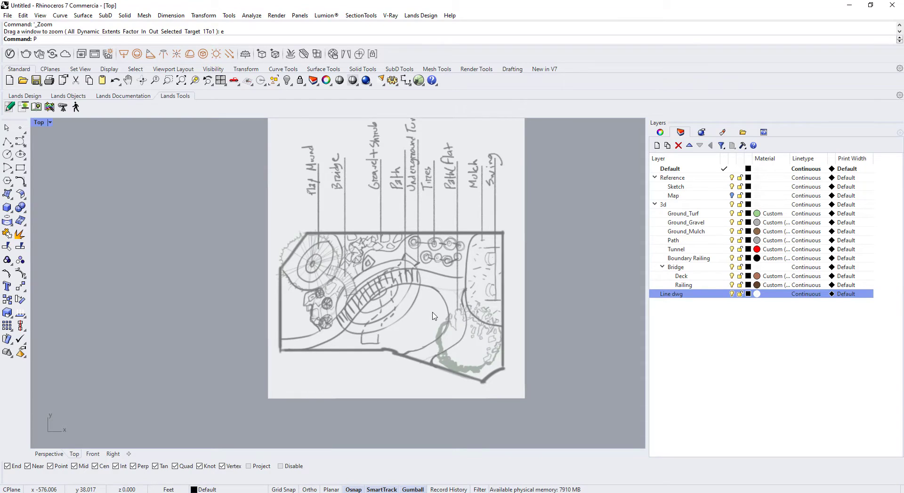
{"action": "key", "text": "Escape"}
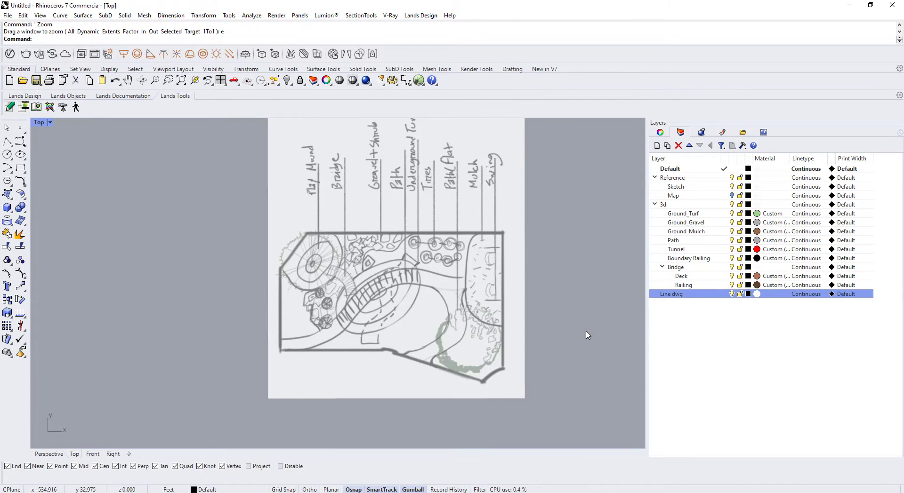
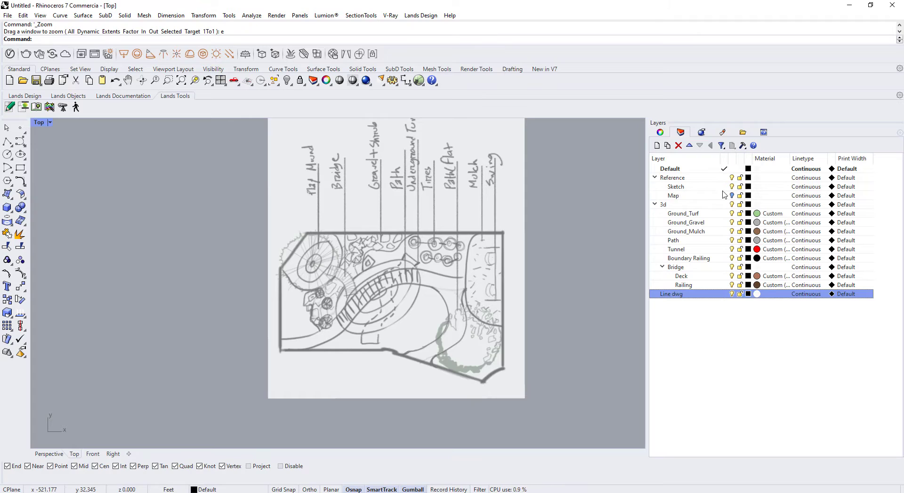
{"action": "left_click", "coordinate": [724, 295]}
{"action": "right_click_drag", "start_coordinate": [534, 299], "coordinate": [544, 319]}
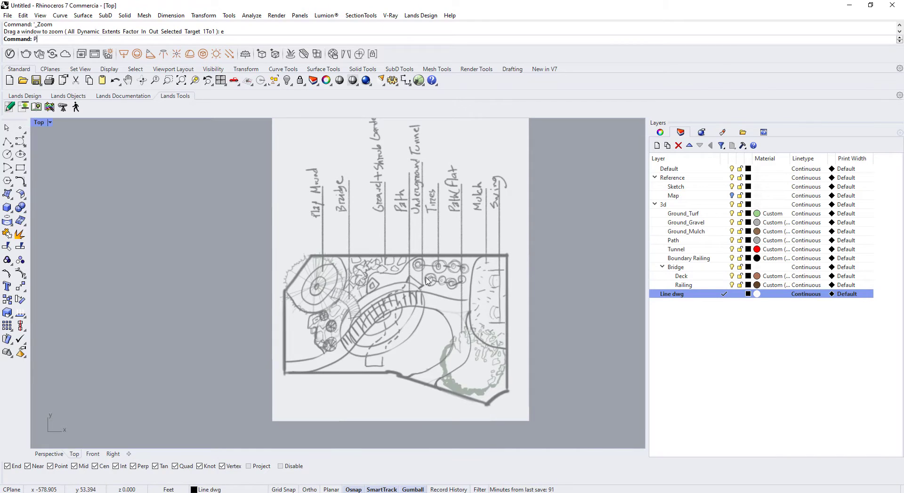
Start a polyline at the upper-left end of the sketched site boundary and trace its top and right edges with Ortho on
{"action": "type", "text": "PL"}
{"action": "key", "text": "Return"}
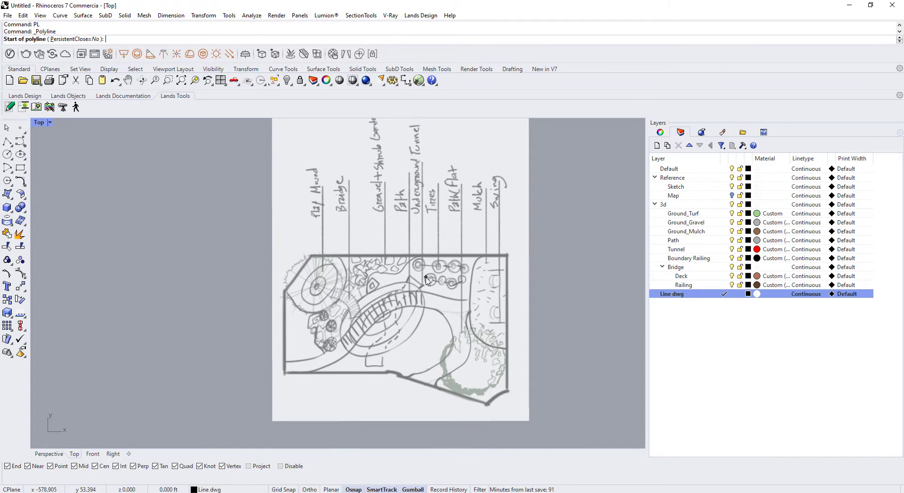
{"action": "left_click", "coordinate": [313, 255]}
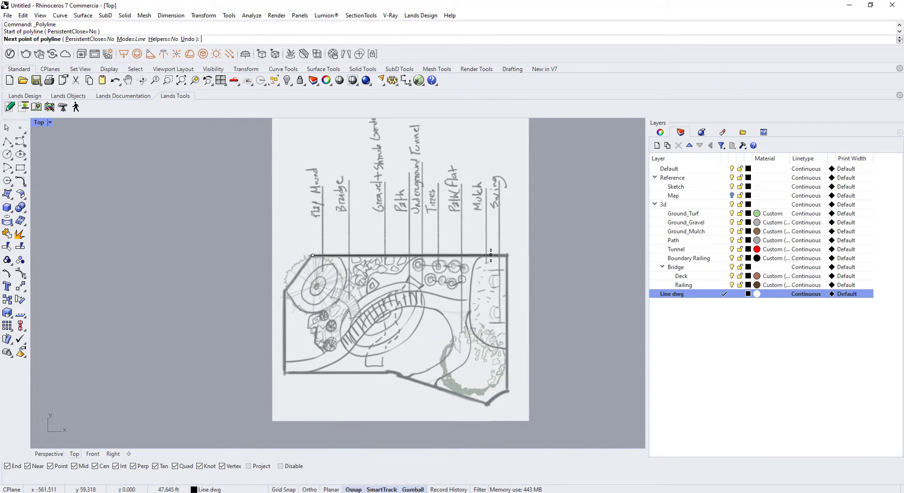
{"action": "key", "text": "F8"}
{"action": "left_click", "coordinate": [506, 256]}
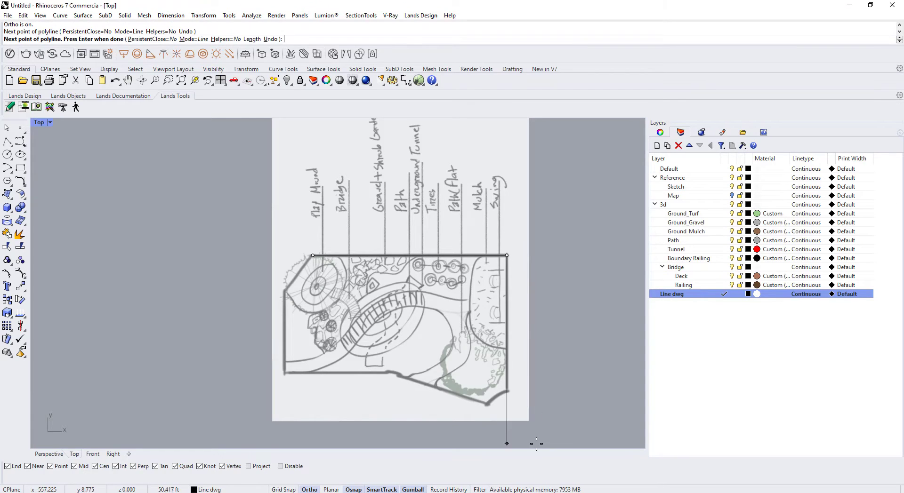
{"action": "left_click", "coordinate": [507, 390]}
Continue the boundary polyline with an arc at the lower-right corner and a straight segment along the sloped bottom edge, with Ortho off
{"action": "type", "text": "a"}
{"action": "key", "text": "Return"}
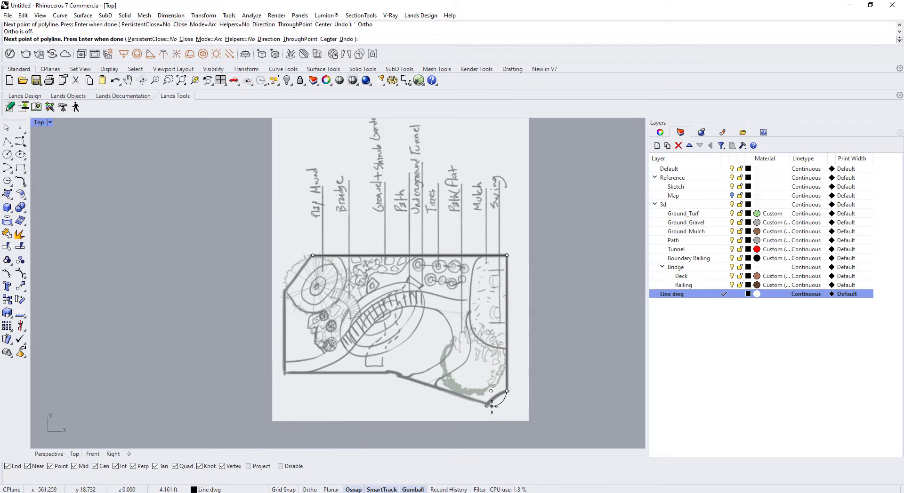
{"action": "key", "text": "F8"}
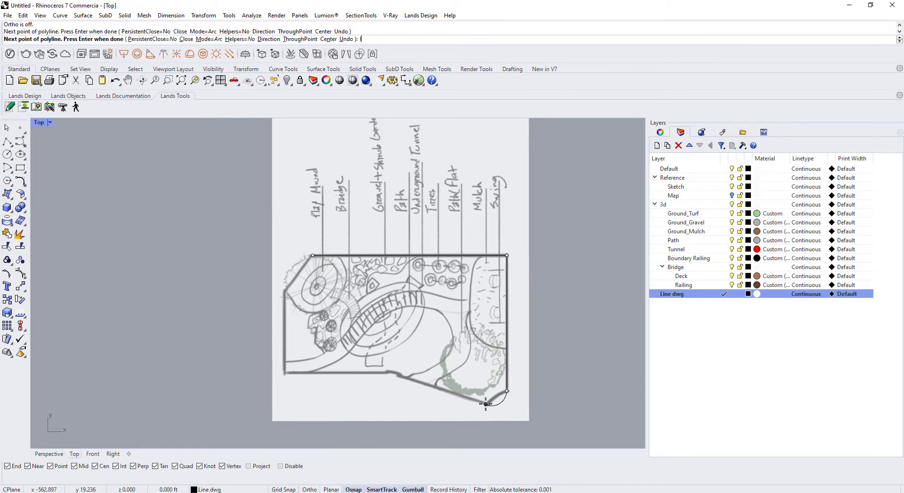
{"action": "left_click", "coordinate": [485, 404]}
{"action": "type", "text": "l"}
{"action": "key", "text": "Return"}
{"action": "left_click", "coordinate": [393, 373]}
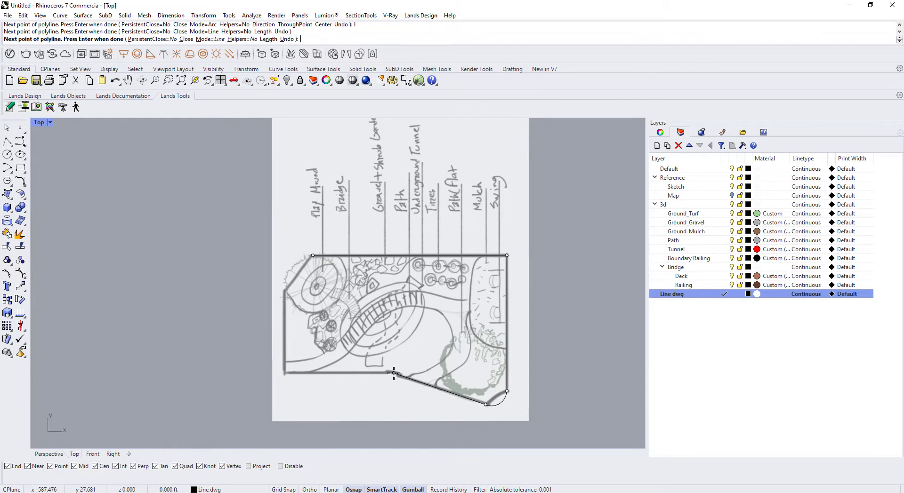
Trace the horizontal bottom edge and the left edge with Ortho on, and close the boundary polyline
{"action": "key", "text": "F8"}
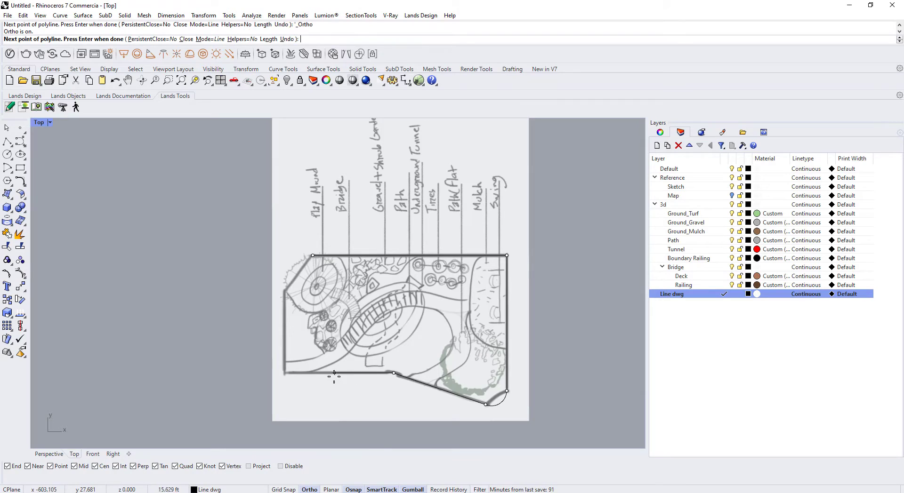
{"action": "left_click", "coordinate": [284, 373]}
{"action": "left_click", "coordinate": [286, 293]}
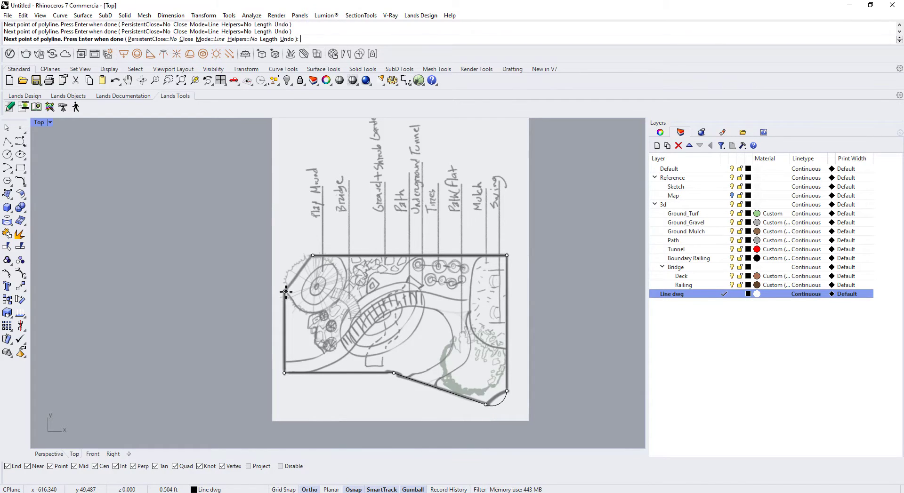
{"action": "key", "text": "c"}
{"action": "key", "text": "Return"}
Trace the upper edge of the main path with an interpolated curve from the left boundary over the bridge to the mulch area
{"action": "scroll", "coordinate": [403, 303], "scroll_direction": "down", "scroll_amount": 2}
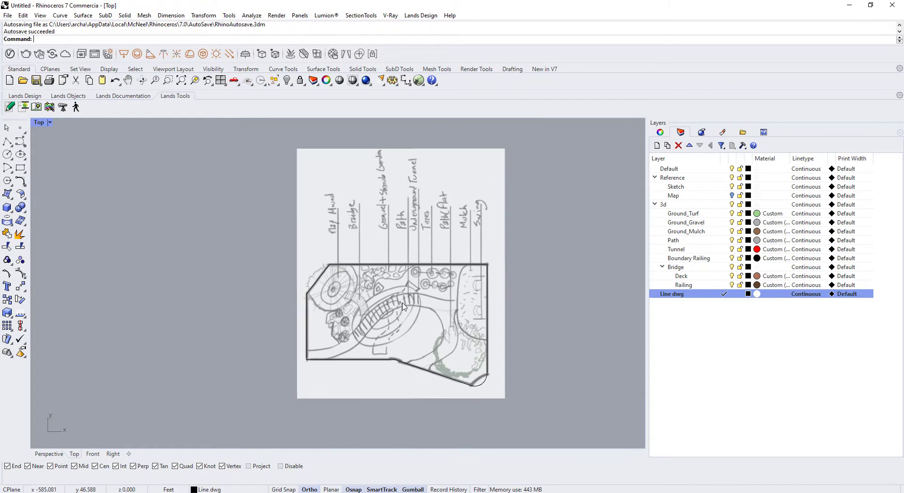
{"action": "scroll", "coordinate": [365, 295], "scroll_direction": "up", "scroll_amount": 8}
{"action": "right_click_drag", "start_coordinate": [365, 296], "coordinate": [378, 244]}
{"action": "left_click", "coordinate": [24, 145]}
{"action": "left_click", "coordinate": [36, 153]}
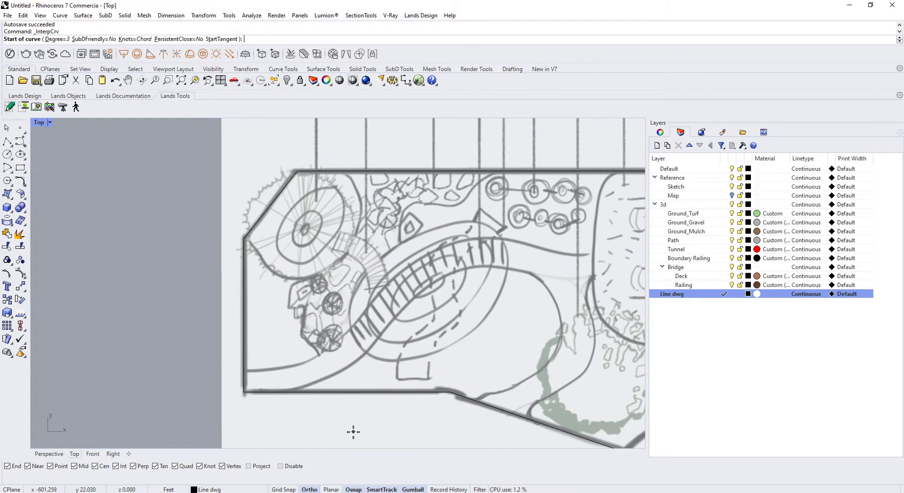
{"action": "left_click", "coordinate": [234, 373]}
{"action": "left_click", "coordinate": [289, 367]}
{"action": "left_click", "coordinate": [346, 335]}
{"action": "left_click", "coordinate": [398, 274]}
{"action": "left_click", "coordinate": [476, 238]}
{"action": "left_click", "coordinate": [547, 249]}
{"action": "left_click", "coordinate": [576, 256]}
{"action": "left_click", "coordinate": [600, 252]}
{"action": "key", "text": "Return"}
Trace the lower edge of the main path with an interpolated curve under the bridge and around the lawn to the bottom boundary
{"action": "key", "text": "Return"}
{"action": "left_click", "coordinate": [274, 392]}
{"action": "left_click", "coordinate": [322, 380]}
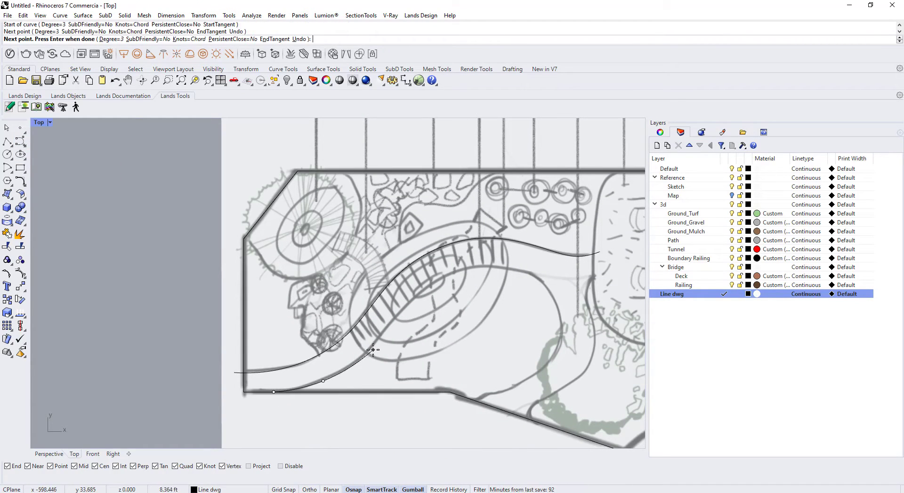
{"action": "left_click", "coordinate": [373, 348]}
{"action": "left_click", "coordinate": [415, 294]}
{"action": "left_click", "coordinate": [481, 266]}
{"action": "left_click", "coordinate": [539, 278]}
{"action": "left_click", "coordinate": [468, 399]}
{"action": "key", "text": "Return"}
Draw an interpolated curve along the outer path edge from the mulch area down to the sloped bottom boundary
{"action": "key", "text": "Return"}
{"action": "left_click", "coordinate": [458, 224]}
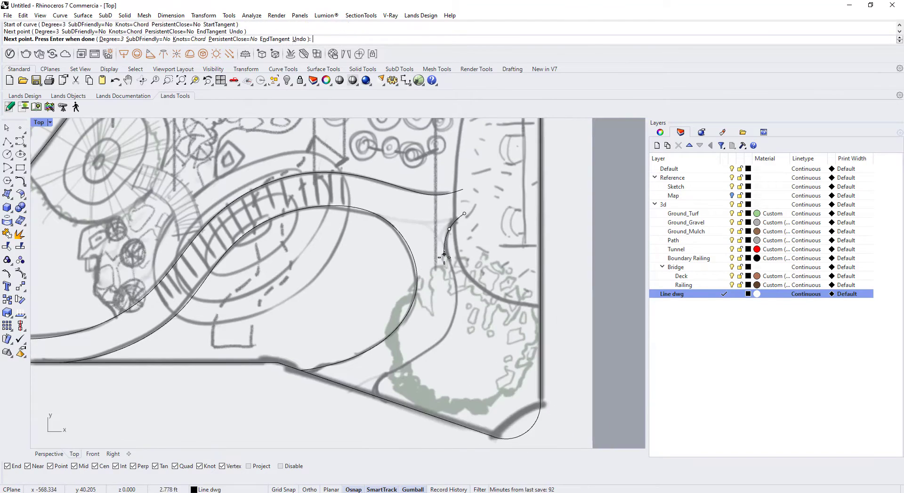
{"action": "left_click", "coordinate": [461, 302]}
{"action": "left_click", "coordinate": [441, 345]}
{"action": "left_click", "coordinate": [408, 366]}
{"action": "left_click", "coordinate": [380, 382]}
{"action": "scroll", "coordinate": [378, 390], "scroll_direction": "up", "scroll_amount": 12}
{"action": "left_click", "coordinate": [378, 417]}
{"action": "key", "text": "Return"}
Trace the mulch swing area's edge with an interpolated curve from the top boundary to the right boundary
{"action": "scroll", "coordinate": [381, 377], "scroll_direction": "down", "scroll_amount": 12}
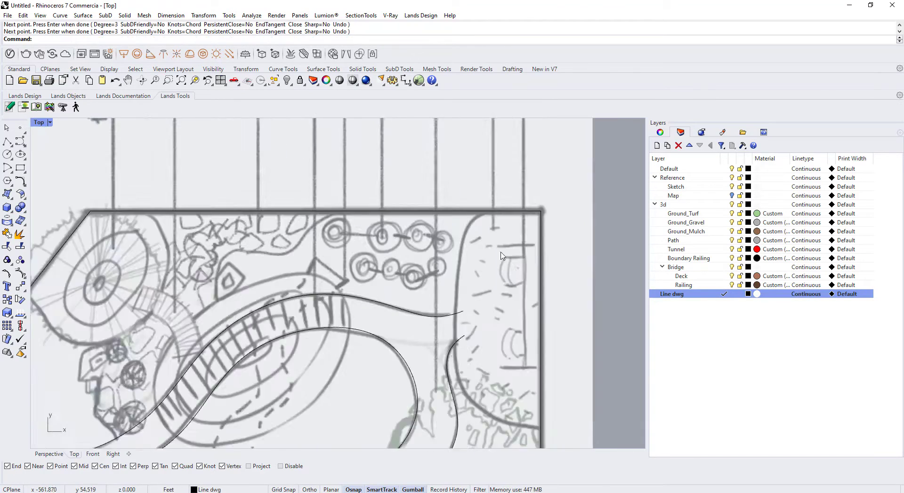
{"action": "key", "text": "Return"}
{"action": "left_click", "coordinate": [425, 170]}
{"action": "left_click", "coordinate": [403, 191]}
{"action": "left_click", "coordinate": [395, 233]}
{"action": "scroll", "coordinate": [397, 323], "scroll_direction": "up", "scroll_amount": 8}
{"action": "left_click", "coordinate": [388, 346]}
{"action": "right_click_drag", "start_coordinate": [398, 424], "coordinate": [377, 279]}
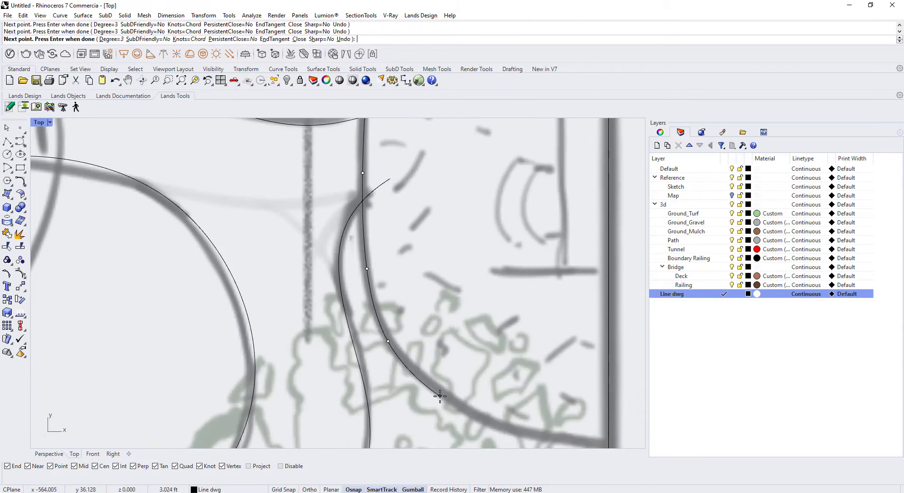
{"action": "scroll", "coordinate": [438, 397], "scroll_direction": "down", "scroll_amount": 5}
{"action": "left_click", "coordinate": [484, 307]}
{"action": "key", "text": "Return"}
Draw an interpolated curve along the left edge of the shrub bed between the play mound and the main path
{"action": "right_click_drag", "start_coordinate": [118, 282], "coordinate": [612, 344]}
{"action": "scroll", "coordinate": [265, 283], "scroll_direction": "down", "scroll_amount": 2}
{"action": "key", "text": "Return"}
{"action": "left_click", "coordinate": [265, 283]}
{"action": "left_click", "coordinate": [250, 387]}
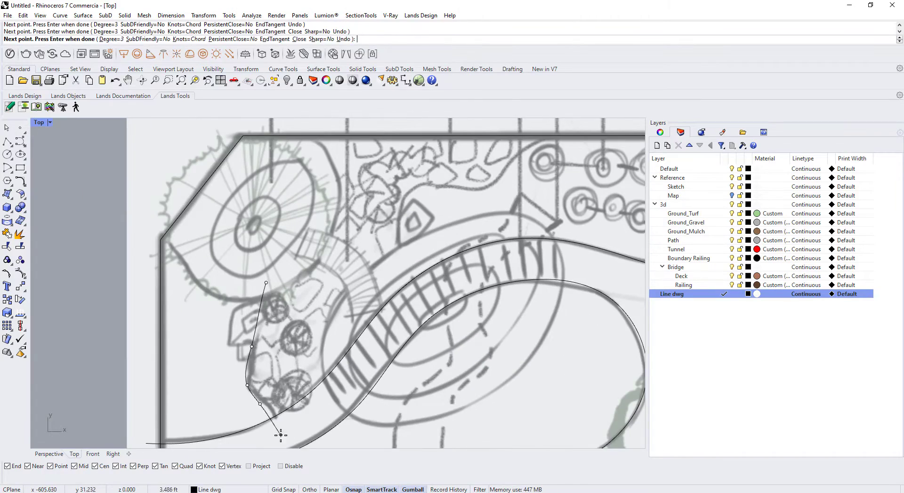
{"action": "left_click", "coordinate": [281, 436]}
{"action": "key", "text": "Return"}
Trace the sketched arc beside the bridge's upper-left side with an interpolated curve
{"action": "key", "text": "Return"}
{"action": "scroll", "coordinate": [331, 414], "scroll_direction": "up", "scroll_amount": 3}
{"action": "left_click", "coordinate": [333, 391]}
{"action": "key", "text": "Return"}
Trace the wavy lower edge of the gravel and shrub garden up to the top boundary with an interpolated curve
{"action": "key", "text": "Return"}
{"action": "left_click", "coordinate": [160, 333]}
{"action": "left_click", "coordinate": [155, 262]}
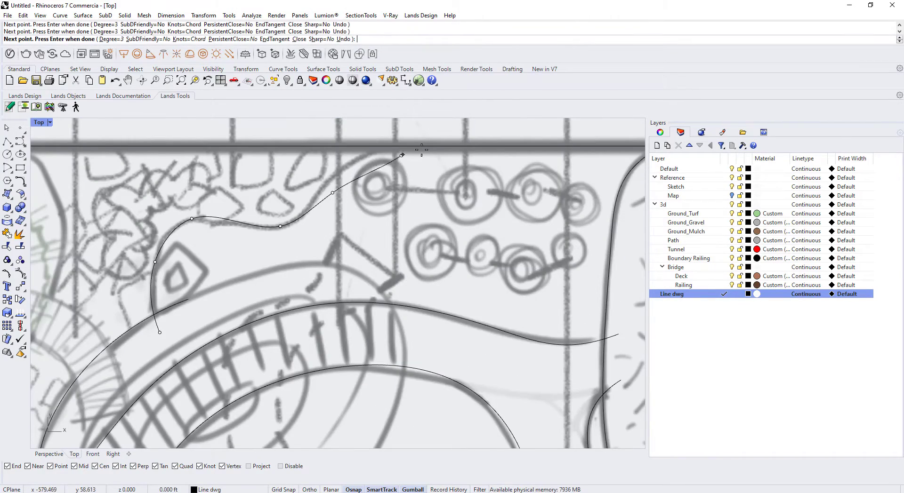
{"action": "key", "text": "Return"}
Draw an interpolated curve along the outer edge of the curved walkway from the play mound to the bridge
{"action": "scroll", "coordinate": [334, 254], "scroll_direction": "down", "scroll_amount": 15}
{"action": "scroll", "coordinate": [295, 302], "scroll_direction": "up", "scroll_amount": 12}
{"action": "key", "text": "Return"}
{"action": "scroll", "coordinate": [270, 200], "scroll_direction": "up", "scroll_amount": 6}
{"action": "left_click", "coordinate": [181, 179]}
{"action": "left_click", "coordinate": [272, 220]}
{"action": "left_click", "coordinate": [317, 331]}
{"action": "key", "text": "Return"}
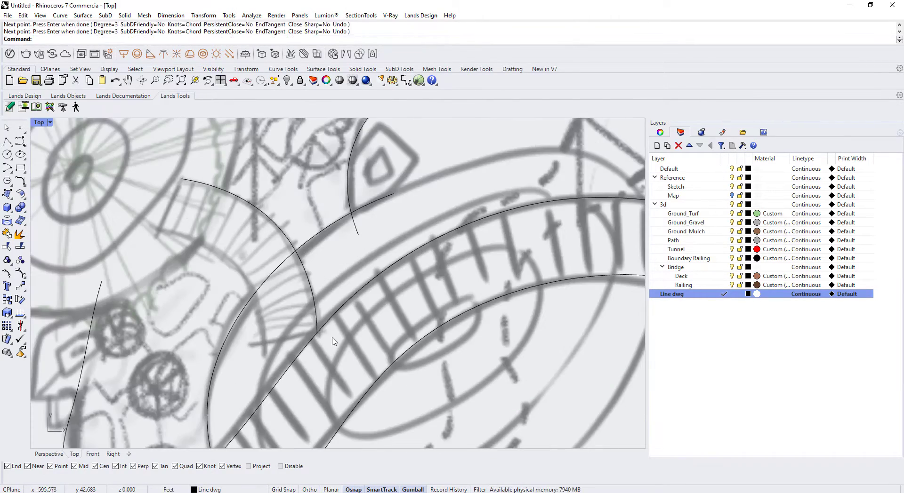
Offset the curved walkway's edge through a point on its inner side, with flat caps closing the ends
{"action": "type", "text": "O"}
{"action": "key", "text": "Return"}
{"action": "left_click", "coordinate": [367, 39]}
{"action": "left_click", "coordinate": [61, 40]}
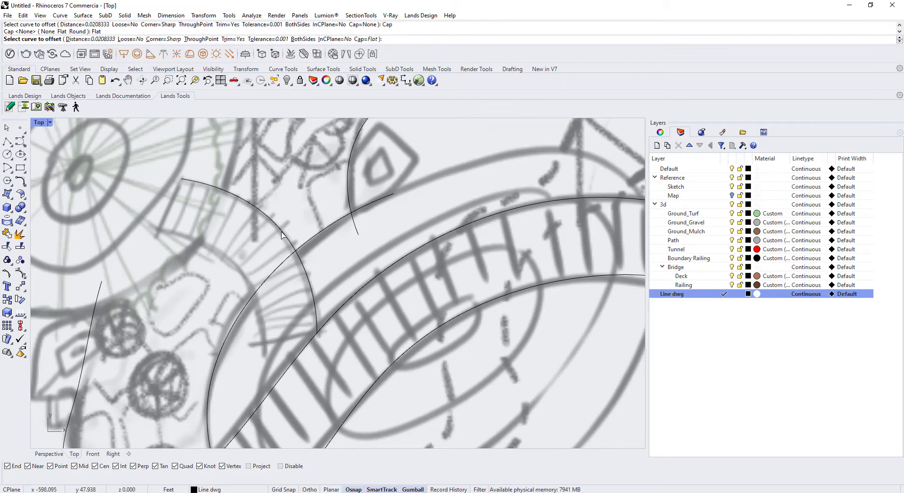
{"action": "left_click", "coordinate": [211, 187]}
{"action": "left_click", "coordinate": [66, 39]}
{"action": "left_click", "coordinate": [182, 179]}
{"action": "left_click", "coordinate": [160, 231]}
Reshape the boundary's lower-right corner so it follows the inward curve of the sketch
{"action": "scroll", "coordinate": [142, 254], "scroll_direction": "down", "scroll_amount": 10}
{"action": "mouse_move", "coordinate": [204, 252]}
{"action": "right_mouse_down"}
{"action": "mouse_move", "coordinate": [242, 267]}
{"action": "mouse_move", "coordinate": [196, 165]}
{"action": "right_mouse_up"}
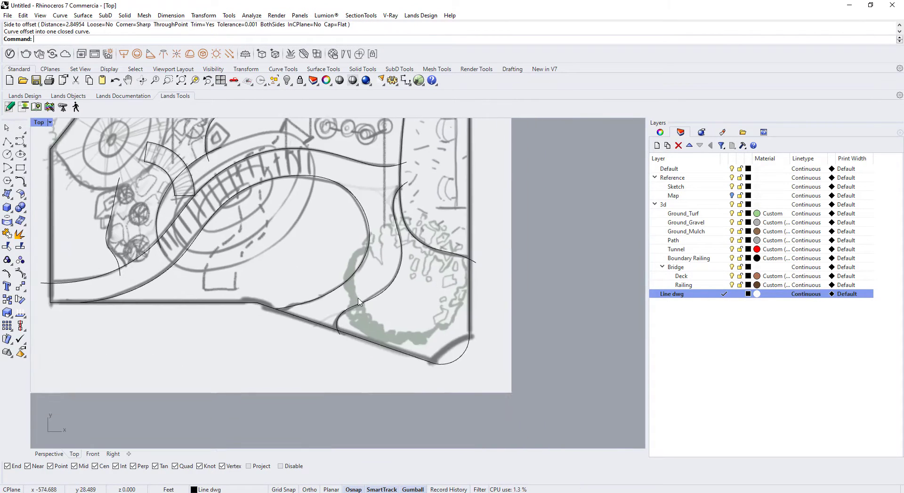
{"action": "scroll", "coordinate": [462, 359], "scroll_direction": "up", "scroll_amount": 8}
{"action": "left_click", "coordinate": [450, 361]}
{"action": "left_click", "coordinate": [449, 361]}
{"action": "left_click", "coordinate": [429, 328]}
{"action": "left_click", "coordinate": [480, 342]}
{"action": "left_click", "coordinate": [508, 365]}
{"action": "left_click", "coordinate": [456, 311]}
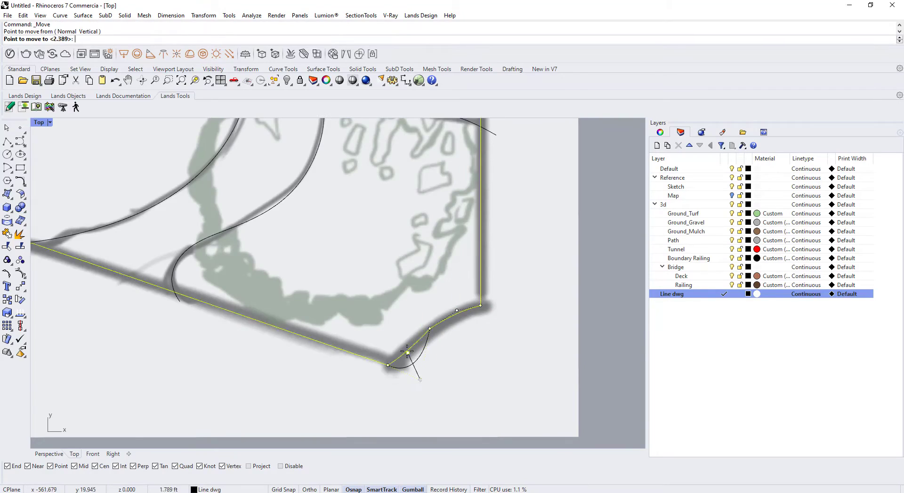
Trim the overlapping ends of the gravel garden curve and the arc beside the bridge where they cross
{"action": "scroll", "coordinate": [416, 372], "scroll_direction": "down", "scroll_amount": 6}
{"action": "scroll", "coordinate": [294, 314], "scroll_direction": "up", "scroll_amount": 8}
{"action": "type", "text": "TR"}
{"action": "key", "text": "Return"}
{"action": "left_click", "coordinate": [287, 322]}
{"action": "left_click", "coordinate": [318, 343]}
{"action": "left_click", "coordinate": [276, 347]}
{"action": "key", "text": "Return"}
Trace the right side of the play mound up past the top boundary with an interpolated curve
{"action": "scroll", "coordinate": [288, 304], "scroll_direction": "down", "scroll_amount": 10}
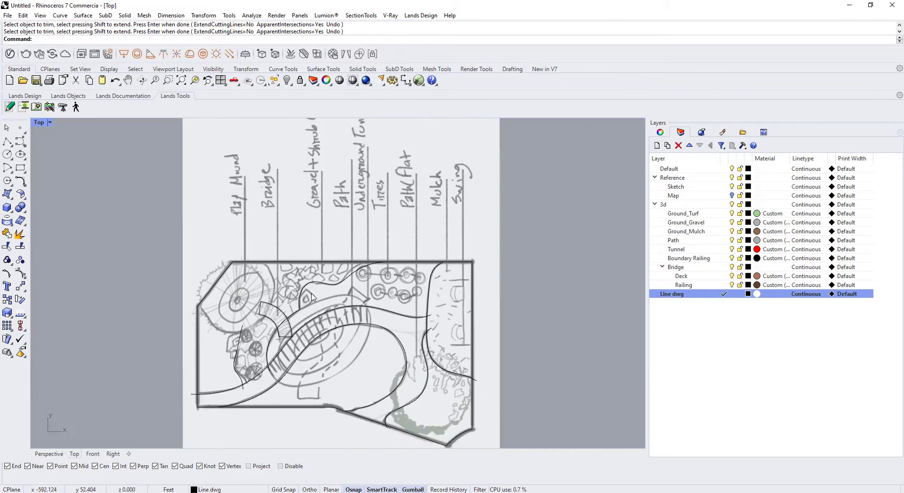
{"action": "scroll", "coordinate": [230, 315], "scroll_direction": "up", "scroll_amount": 8}
{"action": "left_click", "coordinate": [20, 141]}
{"action": "left_click", "coordinate": [251, 315]}
{"action": "left_click", "coordinate": [327, 262]}
{"action": "left_click", "coordinate": [343, 208]}
{"action": "left_click", "coordinate": [296, 121]}
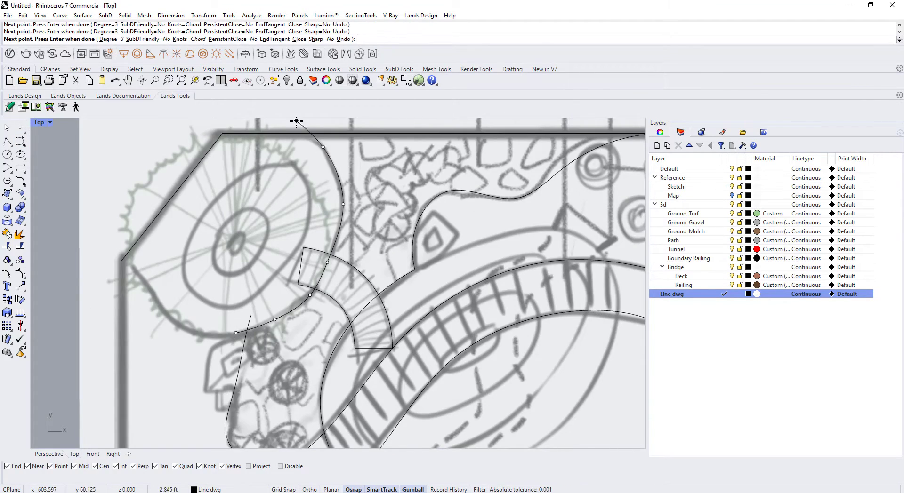
{"action": "key", "text": "Return"}
Trim the overshooting curve ends around the shrub bed, play mound, paths, mulch area and site boundary
{"action": "scroll", "coordinate": [301, 130], "scroll_direction": "down", "scroll_amount": 8}
{"action": "scroll", "coordinate": [308, 182], "scroll_direction": "up", "scroll_amount": 8}
{"action": "type", "text": "TR"}
{"action": "key", "text": "Return"}
{"action": "left_click", "coordinate": [246, 405]}
{"action": "left_click", "coordinate": [255, 439]}
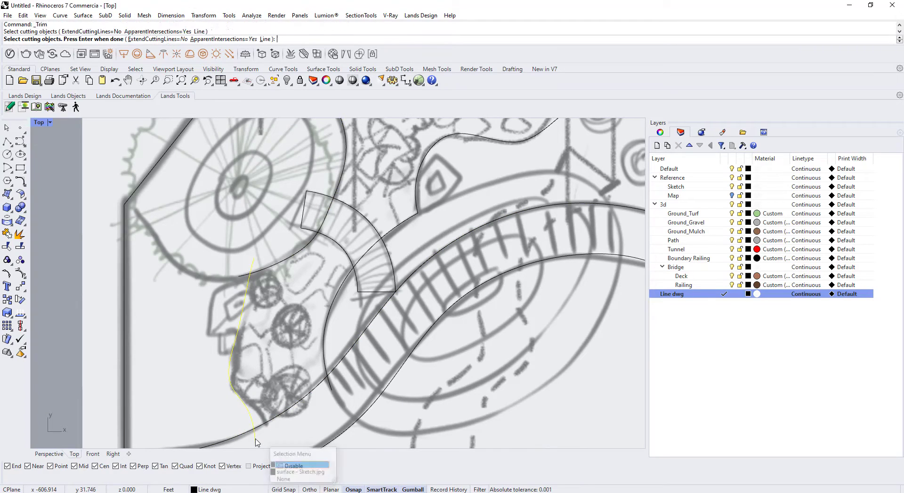
{"action": "left_click", "coordinate": [288, 464]}
{"action": "scroll", "coordinate": [353, 311], "scroll_direction": "down", "scroll_amount": 5}
{"action": "key", "text": "Return"}
{"action": "scroll", "coordinate": [297, 279], "scroll_direction": "up", "scroll_amount": 7}
{"action": "left_click", "coordinate": [271, 301]}
{"action": "left_click", "coordinate": [285, 285]}
{"action": "left_click", "coordinate": [276, 420]}
{"action": "left_click", "coordinate": [320, 444]}
{"action": "scroll", "coordinate": [320, 424], "scroll_direction": "down", "scroll_amount": 6}
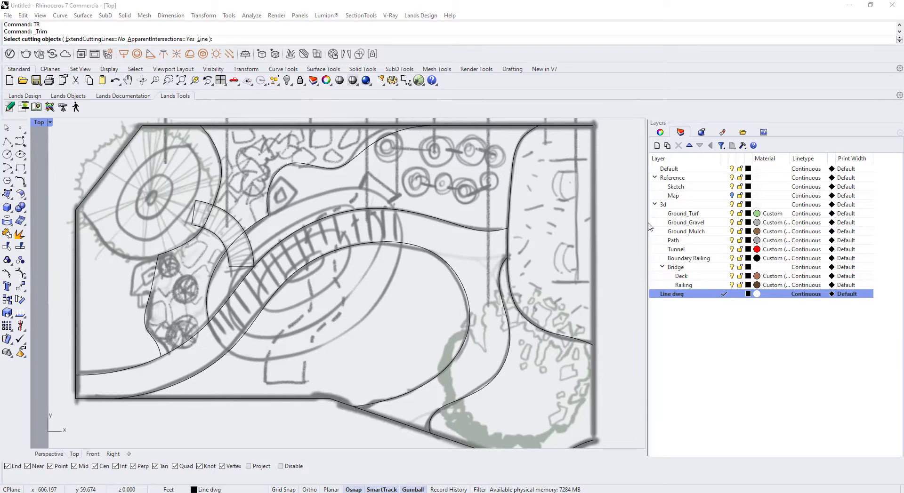
{"action": "right_click_drag", "start_coordinate": [398, 288], "coordinate": [397, 273]}
{"action": "key", "text": "Return"}
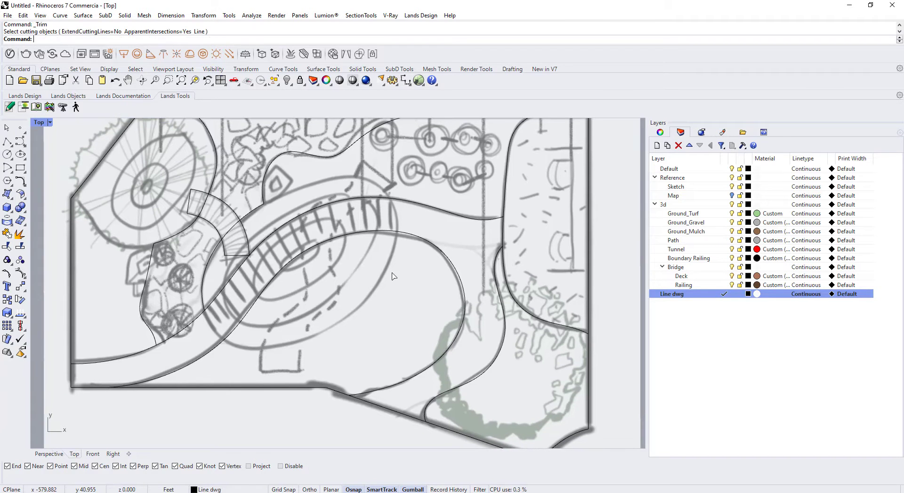
{"action": "scroll", "coordinate": [404, 292], "scroll_direction": "down", "scroll_amount": 2}
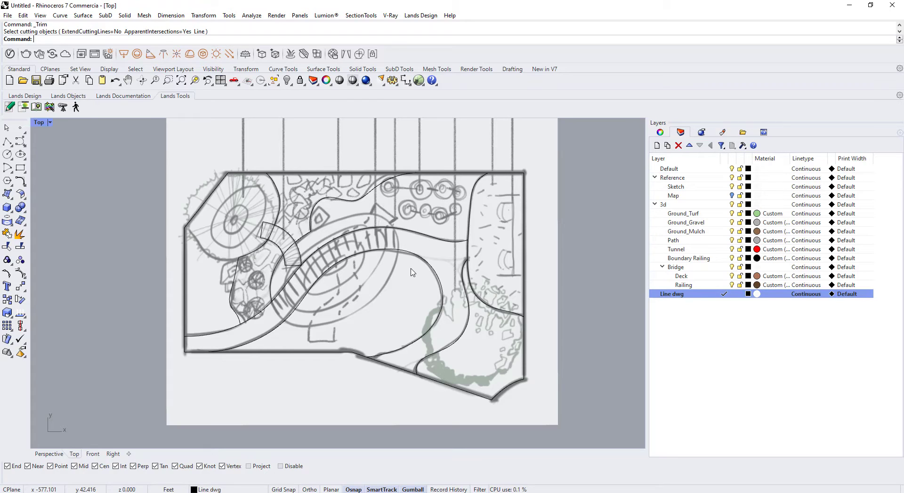
Make Ground_Turf the current layer and draw a rectangular plane surface that covers the whole site boundary
{"action": "left_click", "coordinate": [697, 214]}
{"action": "left_click", "coordinate": [725, 214]}
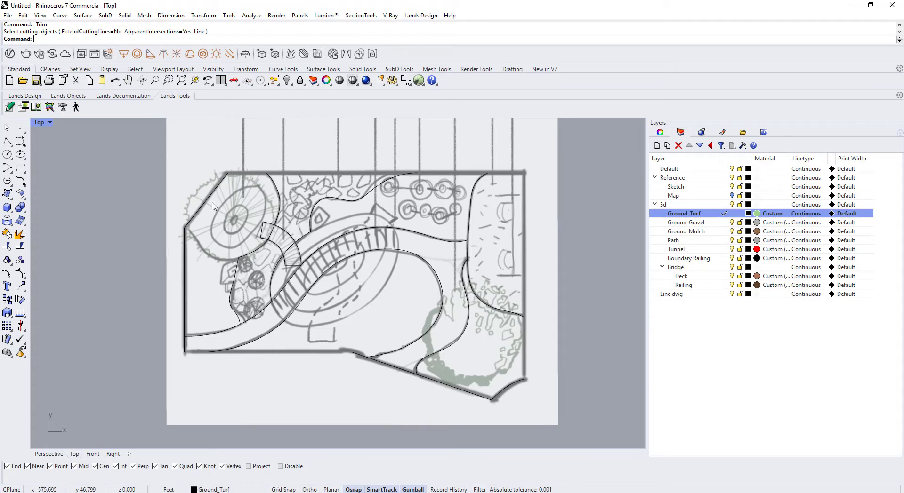
{"action": "left_click", "coordinate": [13, 199]}
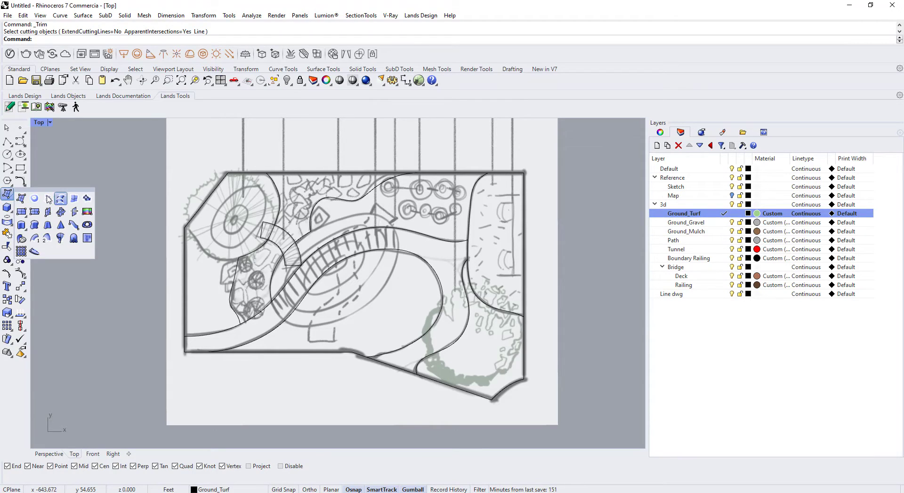
{"action": "left_click", "coordinate": [22, 213]}
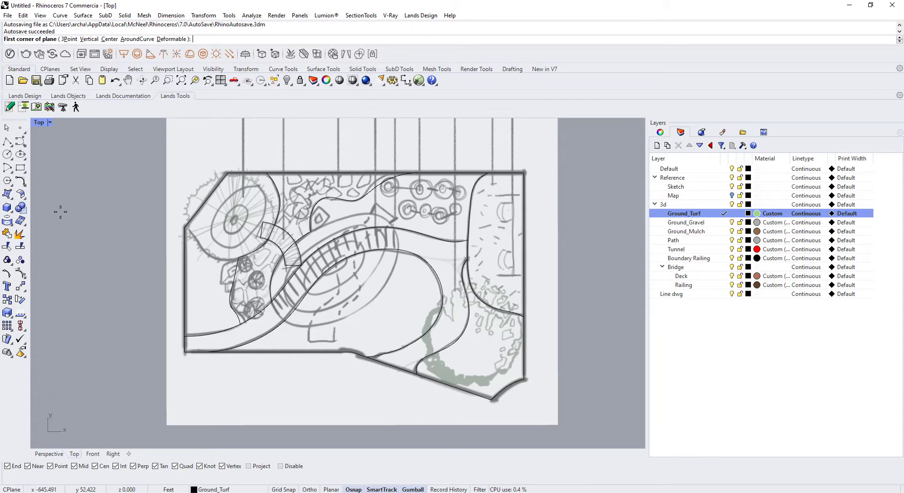
{"action": "left_click", "coordinate": [152, 159]}
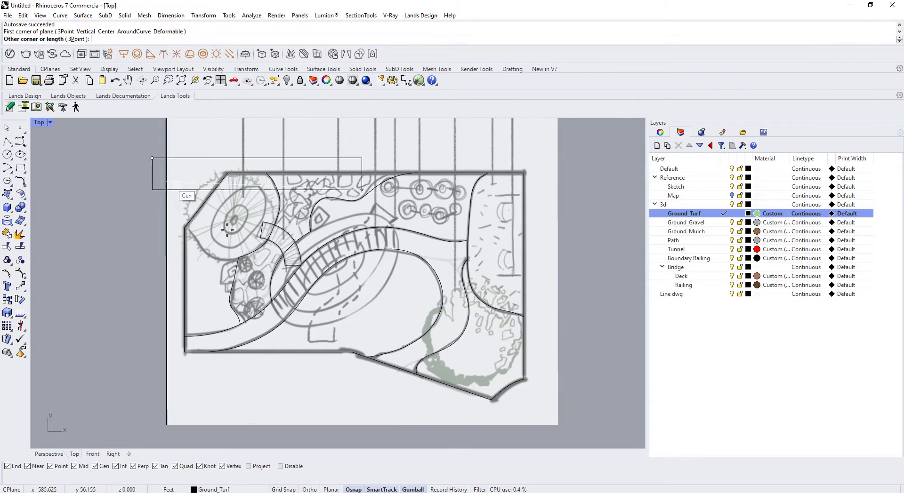
{"action": "left_click", "coordinate": [557, 425]}
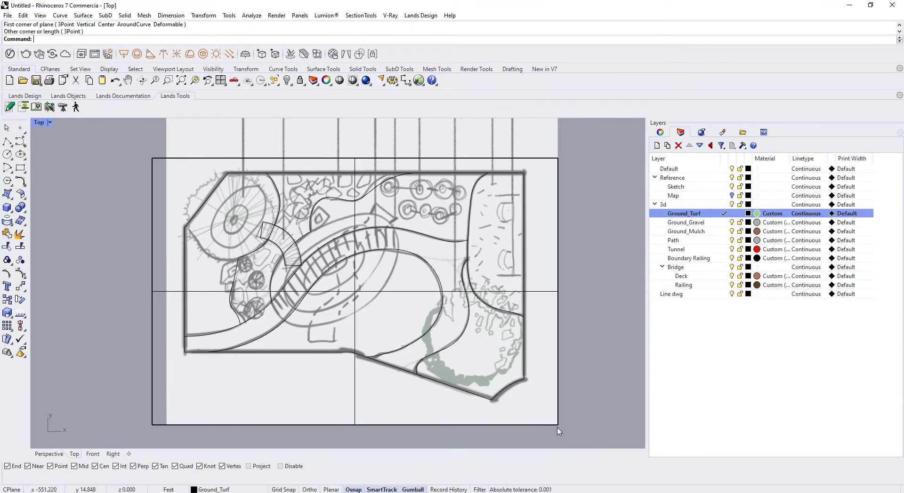
{"action": "left_click", "coordinate": [546, 295]}
{"action": "left_click", "coordinate": [586, 317]}
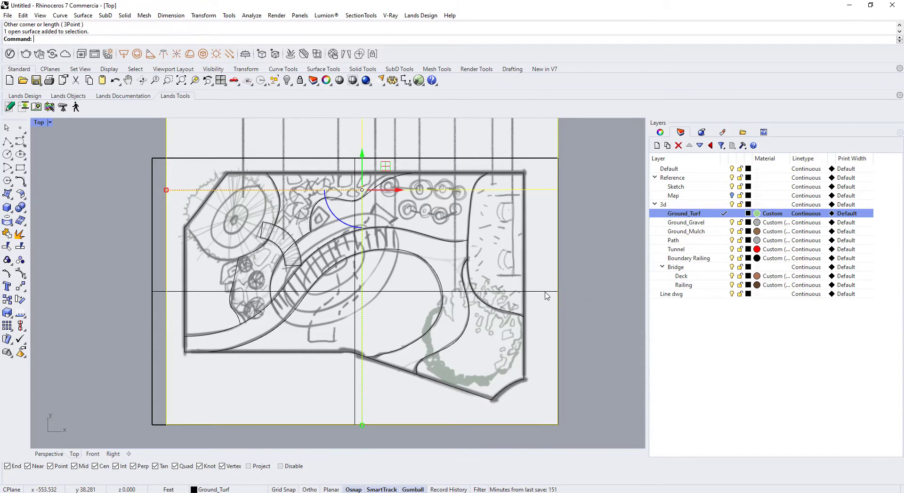
{"action": "left_click", "coordinate": [81, 183]}
{"action": "left_click_drag", "start_coordinate": [154, 144], "coordinate": [124, 196]}
{"action": "scroll", "coordinate": [172, 237], "scroll_direction": "down", "scroll_amount": 2}
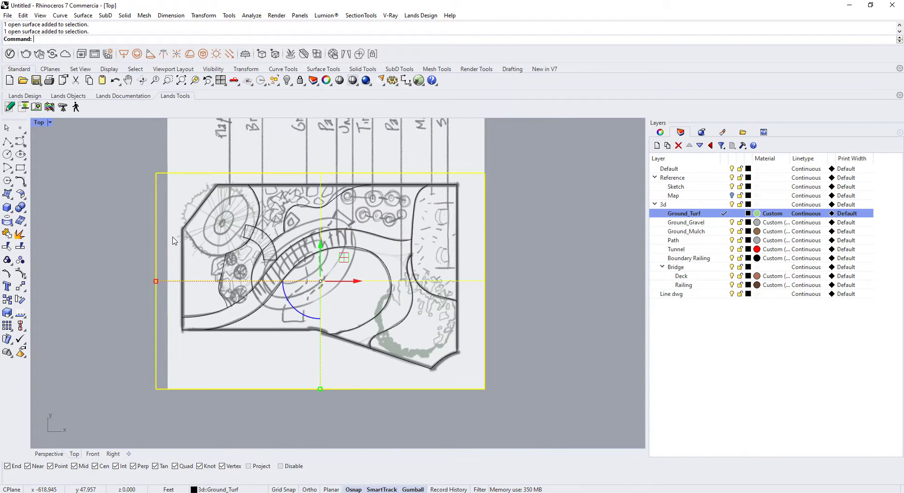
{"action": "scroll", "coordinate": [172, 237], "scroll_direction": "up", "scroll_amount": 3}
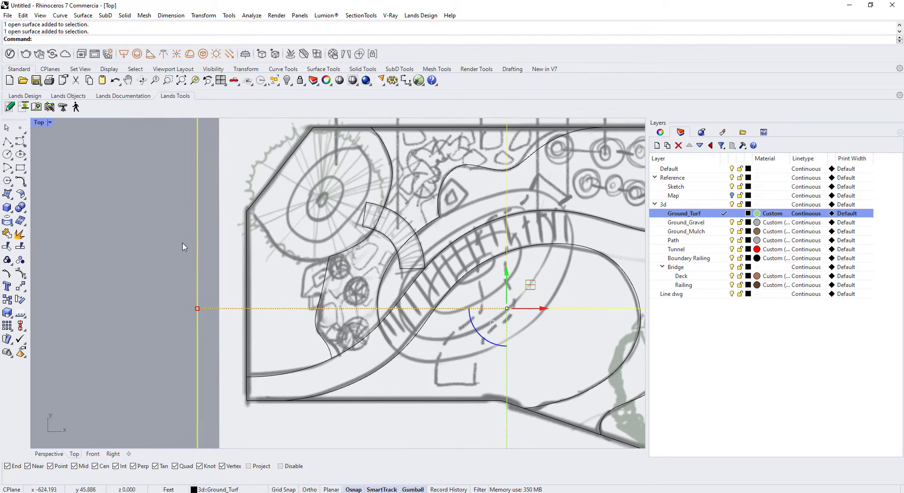
{"action": "right_click_drag", "start_coordinate": [170, 258], "coordinate": [114, 264]}
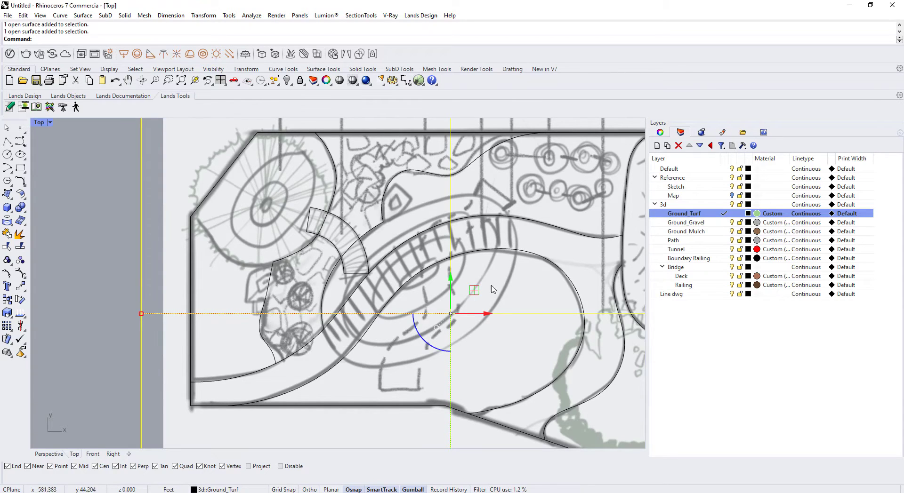
{"action": "right_click_drag", "start_coordinate": [367, 308], "coordinate": [327, 348]}
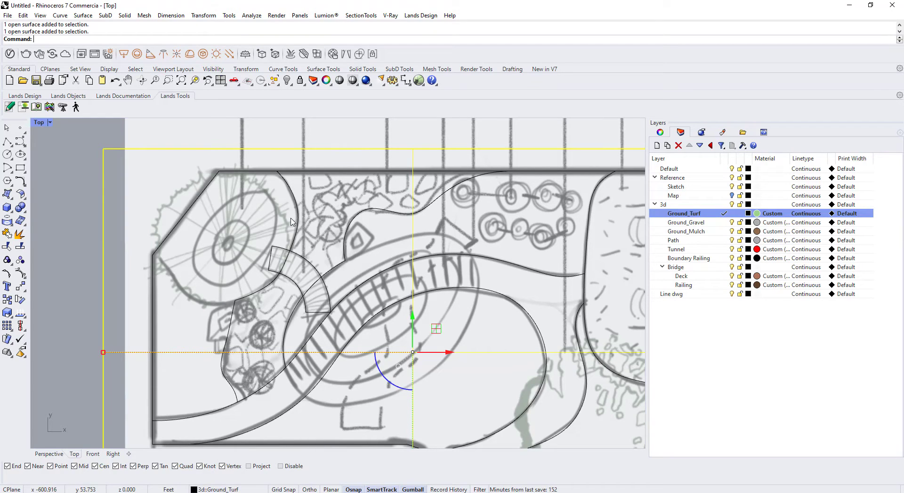
{"action": "scroll", "coordinate": [149, 213], "scroll_direction": "down", "scroll_amount": 3}
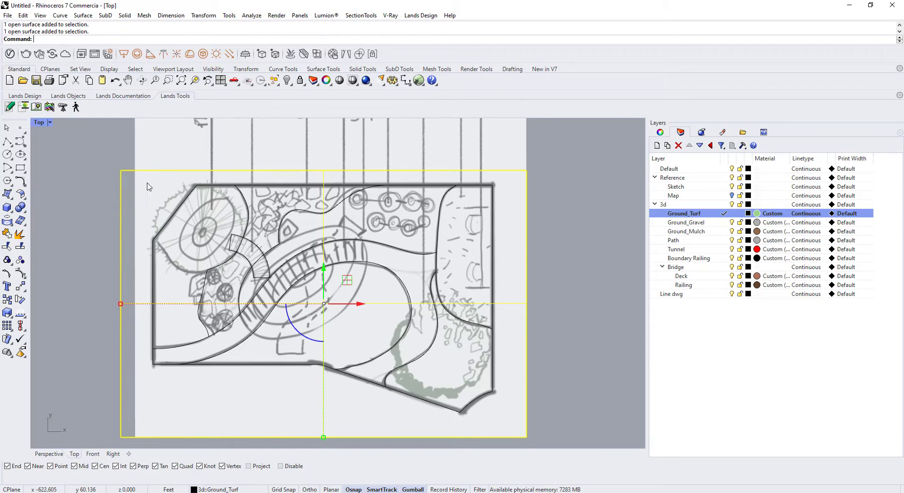
{"action": "right_click_drag", "start_coordinate": [427, 341], "coordinate": [434, 313]}
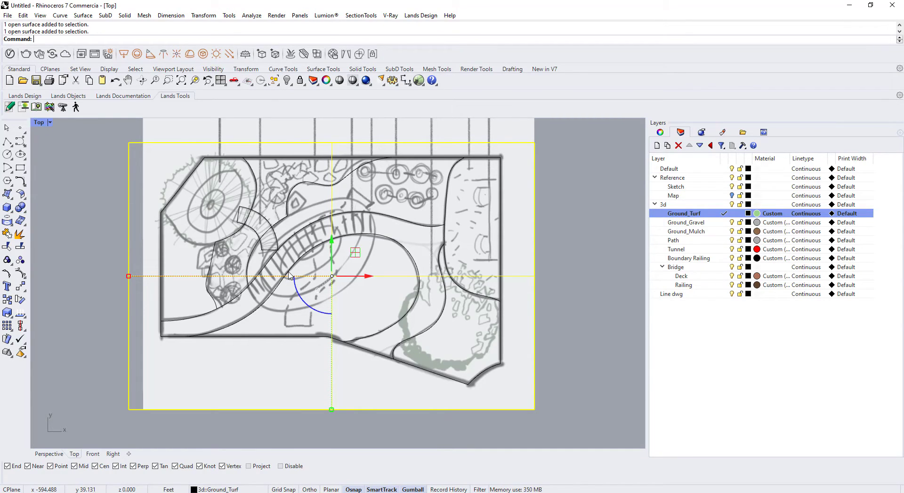
{"action": "right_click_drag", "start_coordinate": [170, 269], "coordinate": [231, 301]}
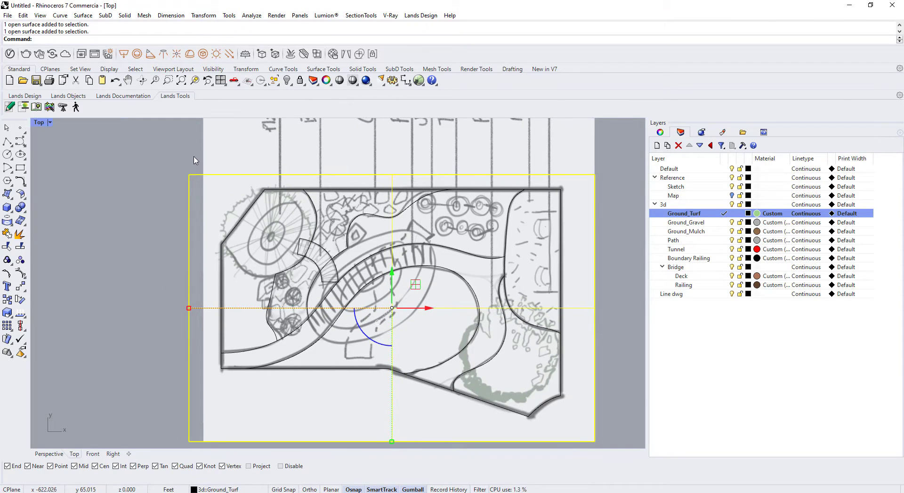
Rebuild the turf plane with a point count of 10 in both U and V
{"action": "left_click_drag", "start_coordinate": [195, 156], "coordinate": [152, 223]}
{"action": "type", "text": "Rebuio"}
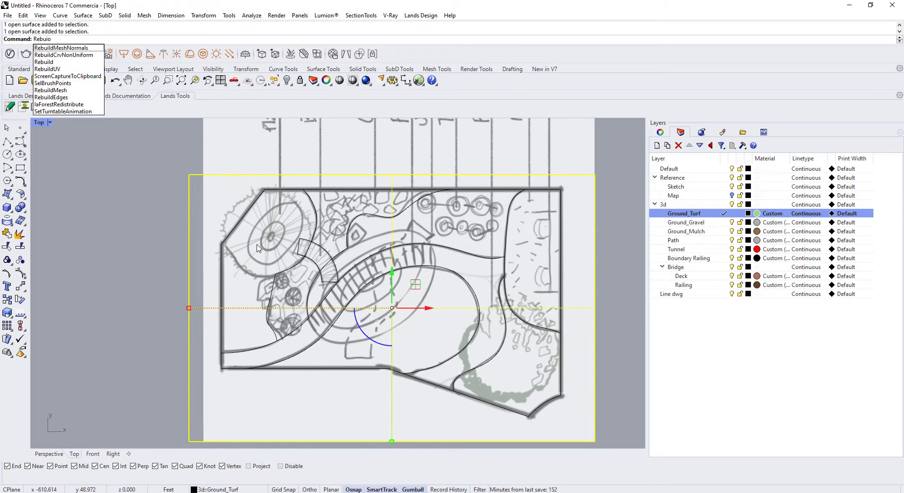
{"action": "key", "text": "BackSpace"}
{"action": "type", "text": "ld"}
{"action": "key", "text": "Return"}
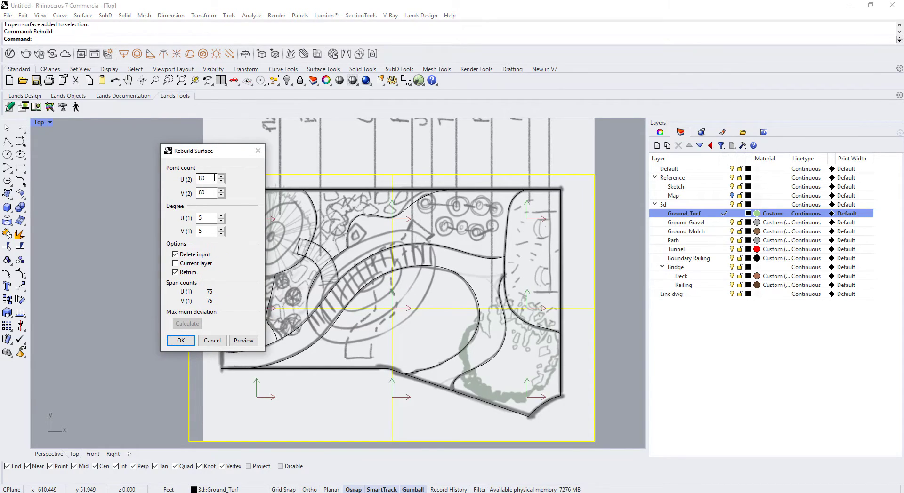
{"action": "double_click", "coordinate": [215, 178]}
{"action": "left_click_drag", "start_coordinate": [211, 155], "coordinate": [505, 154]}
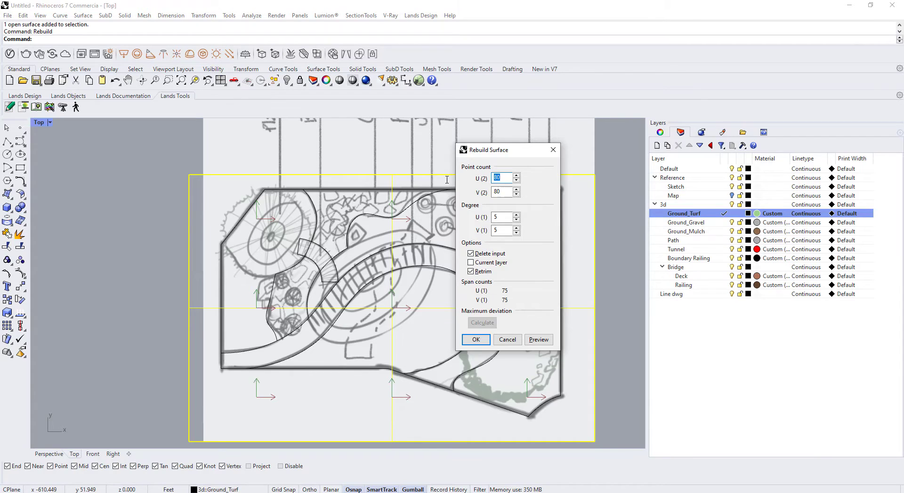
{"action": "key", "text": "BackSpace"}
{"action": "type", "text": "10"}
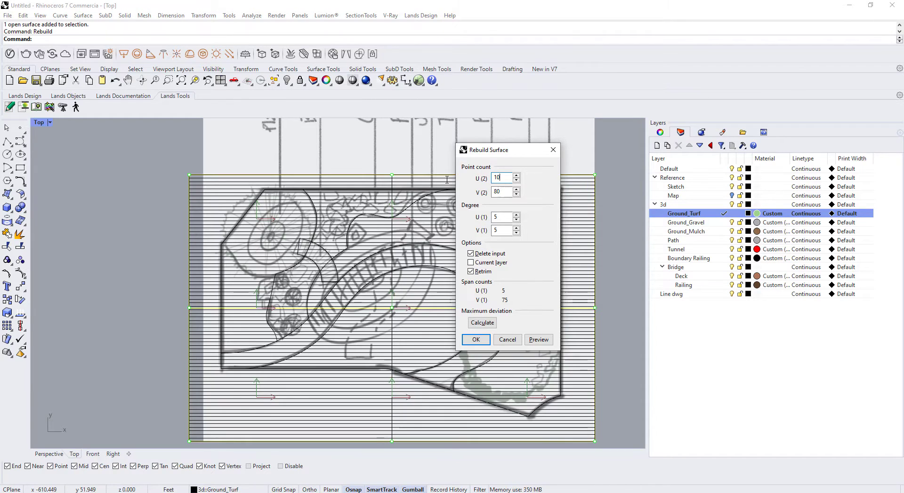
{"action": "key", "text": "Tab"}
{"action": "type", "text": "10"}
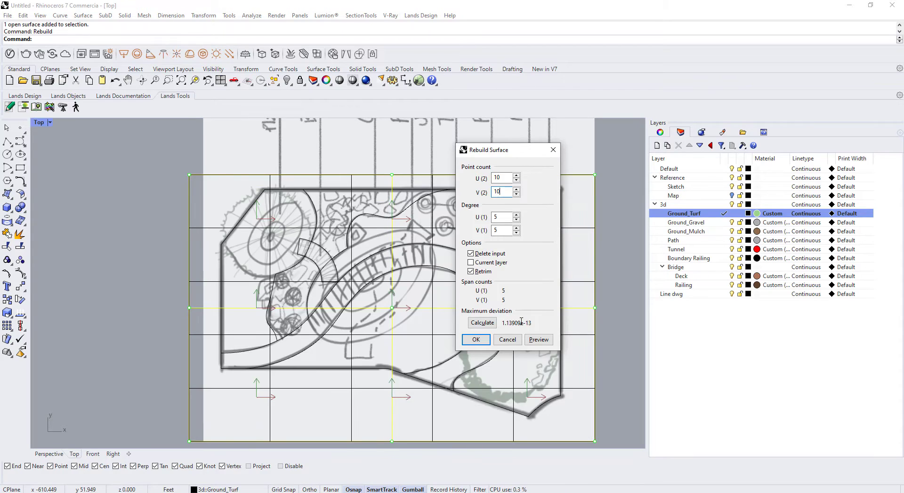
{"action": "right_click_drag", "start_coordinate": [347, 331], "coordinate": [226, 298]}
{"action": "key", "text": "Return"}
{"action": "right_click_drag", "start_coordinate": [308, 337], "coordinate": [350, 340]}
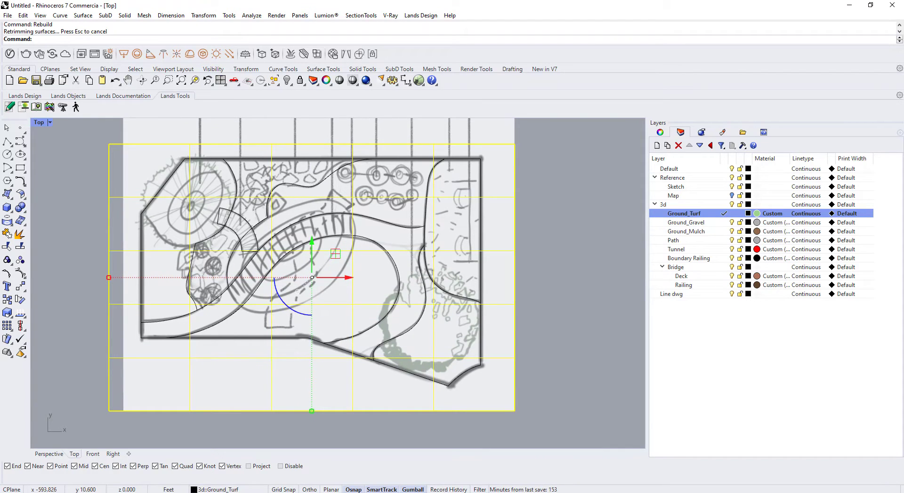
{"action": "right_click", "coordinate": [372, 418]}
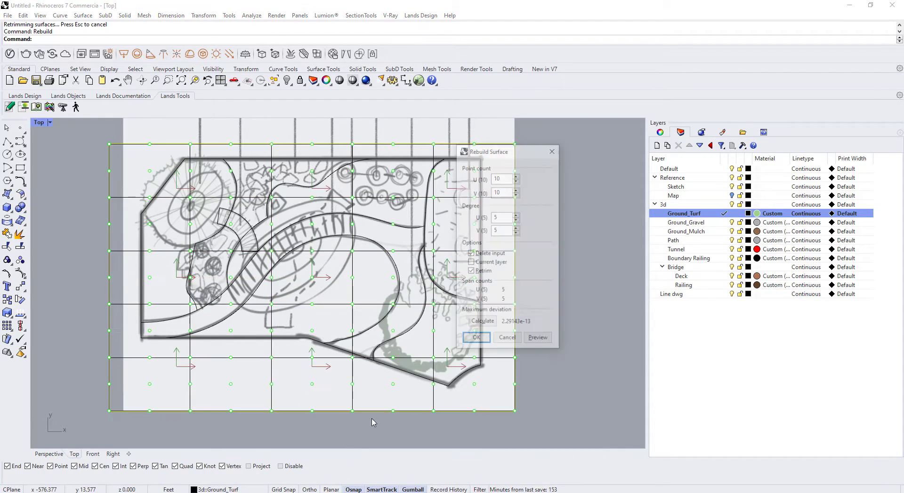
{"action": "left_click", "coordinate": [507, 340]}
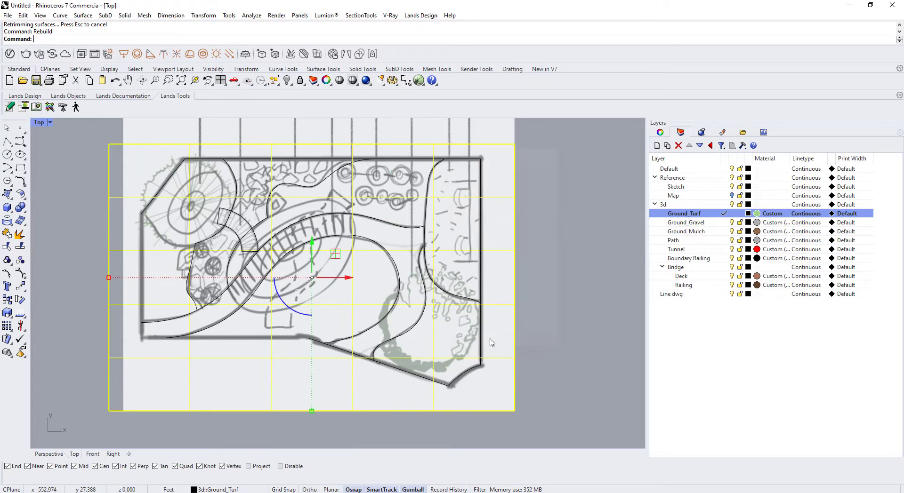
{"action": "right_click_drag", "start_coordinate": [495, 350], "coordinate": [526, 340]}
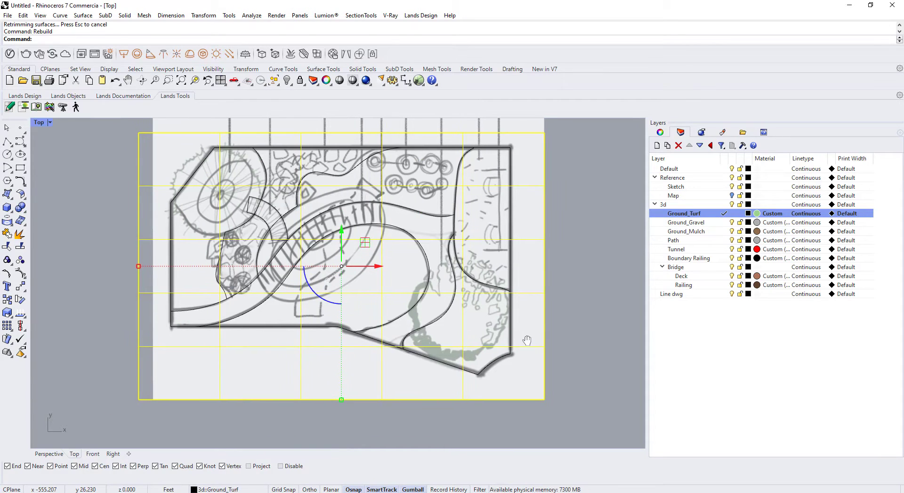
Duplicate the rebuilt turf plane into the empty area beside the sketch and select the copy
{"action": "left_click", "coordinate": [93, 212]}
{"action": "left_click", "coordinate": [145, 186]}
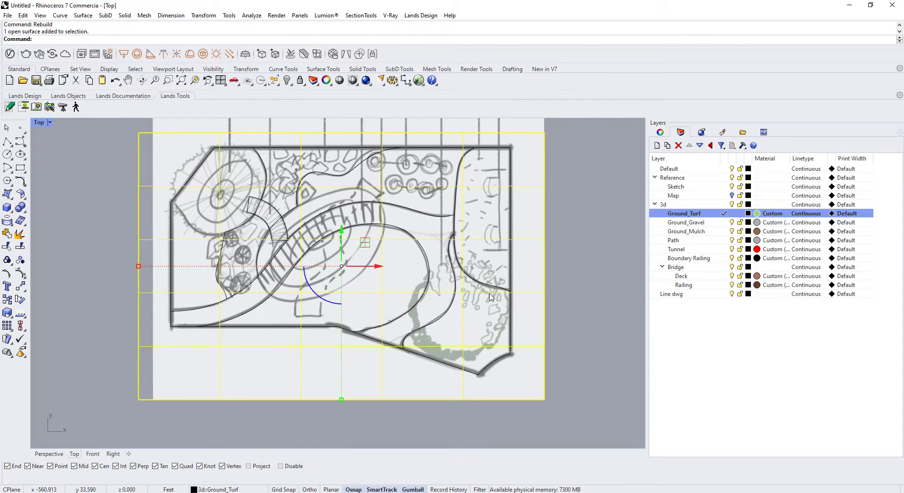
{"action": "scroll", "coordinate": [489, 296], "scroll_direction": "down", "scroll_amount": 4}
{"action": "scroll", "coordinate": [386, 278], "scroll_direction": "up", "scroll_amount": 2}
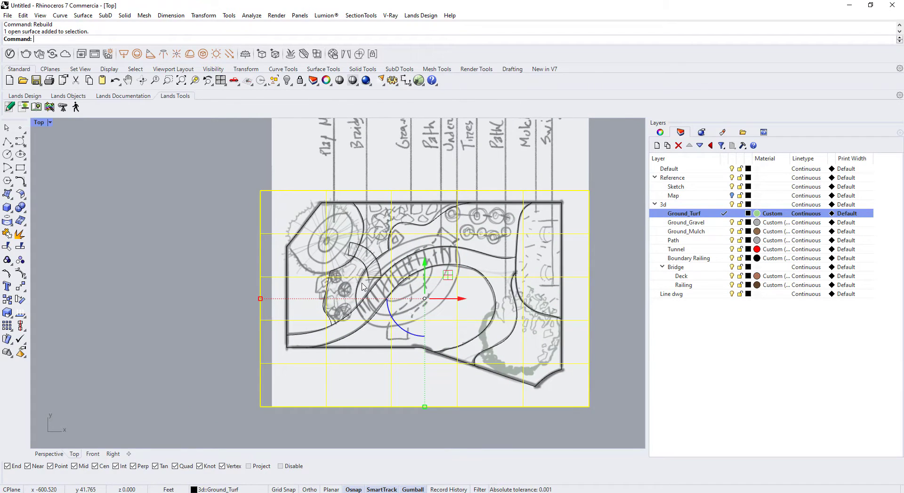
{"action": "left_click_drag", "start_coordinate": [448, 298], "coordinate": [174, 299]}
{"action": "scroll", "coordinate": [395, 298], "scroll_direction": "down", "scroll_amount": 6}
{"action": "left_click", "coordinate": [194, 195]}
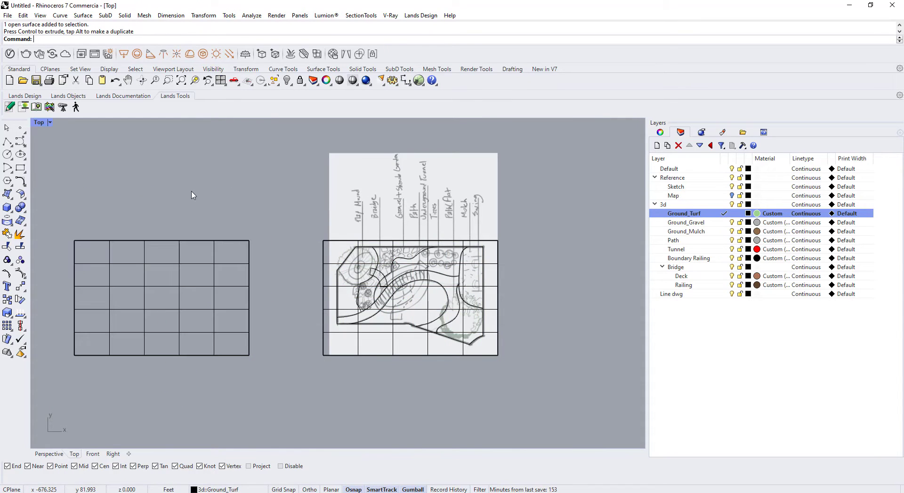
{"action": "left_click_drag", "start_coordinate": [269, 196], "coordinate": [55, 416]}
{"action": "right_click_drag", "start_coordinate": [279, 369], "coordinate": [362, 362]}
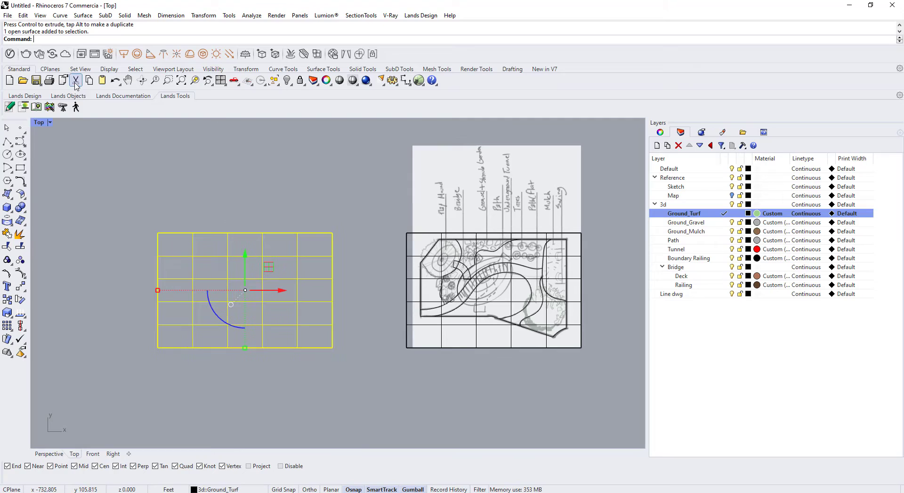
Switch the Top view to Shaded display and delete the duplicate plane beside the sketch
{"action": "left_click", "coordinate": [49, 123]}
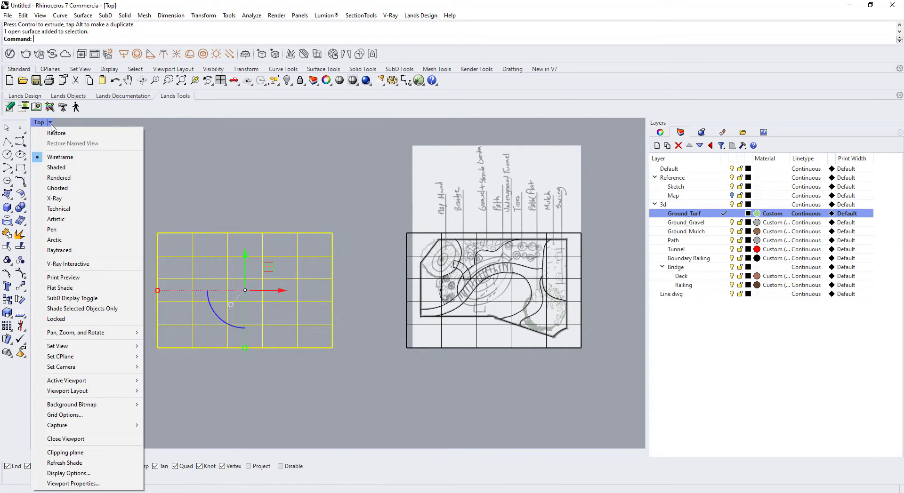
{"action": "left_click", "coordinate": [60, 171]}
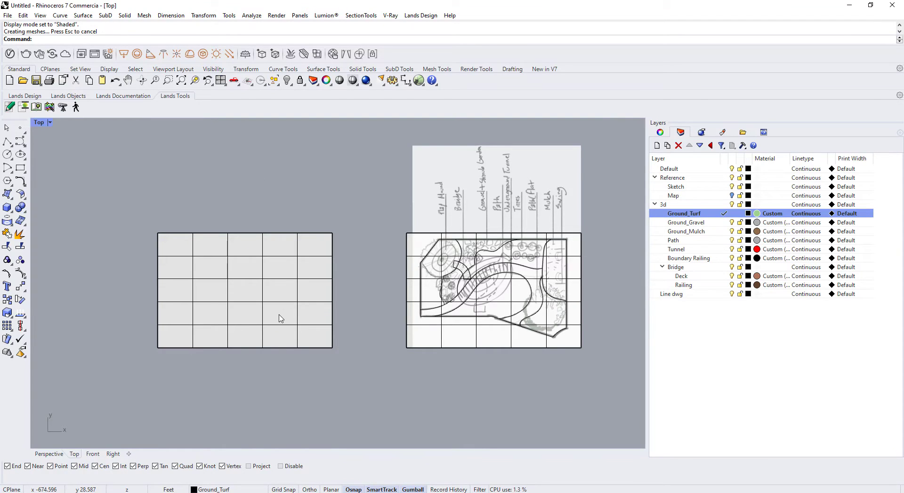
{"action": "left_click", "coordinate": [243, 327]}
{"action": "key", "text": "Delete"}
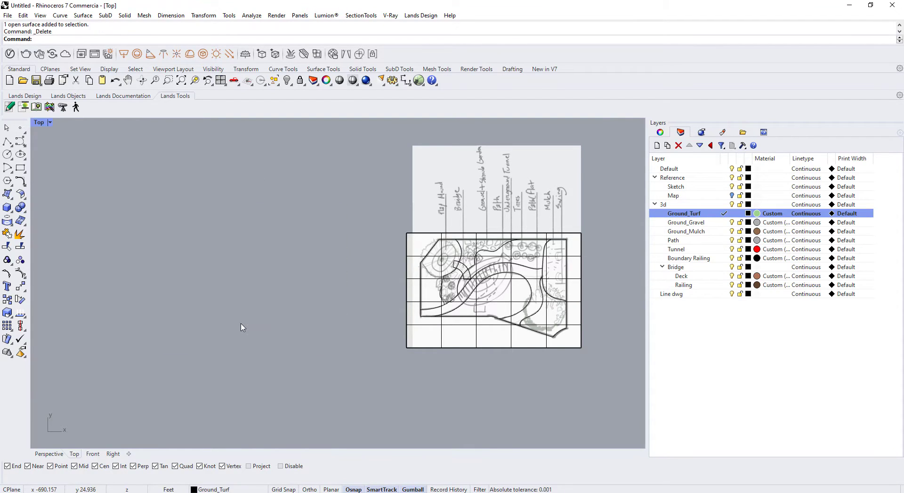
Select the turf surface over the sketch and turn on its control points
{"action": "scroll", "coordinate": [516, 264], "scroll_direction": "up", "scroll_amount": 5}
{"action": "scroll", "coordinate": [420, 279], "scroll_direction": "up", "scroll_amount": 4}
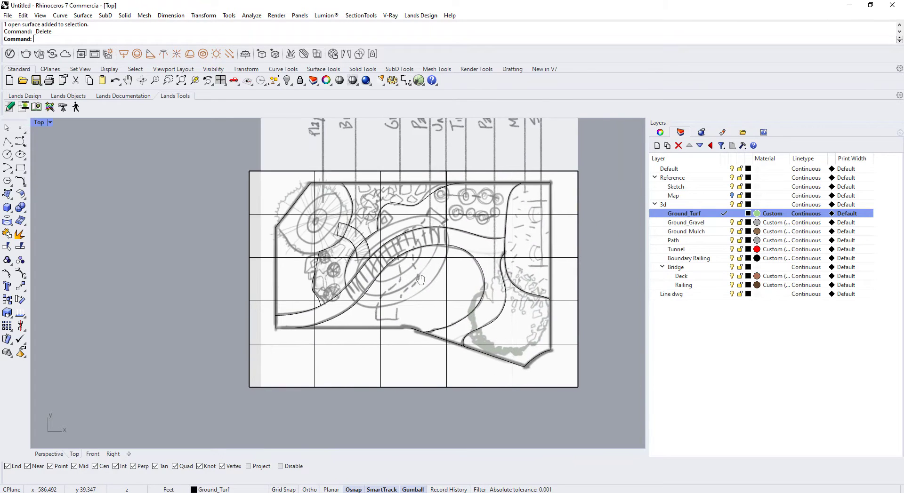
{"action": "left_click", "coordinate": [398, 261]}
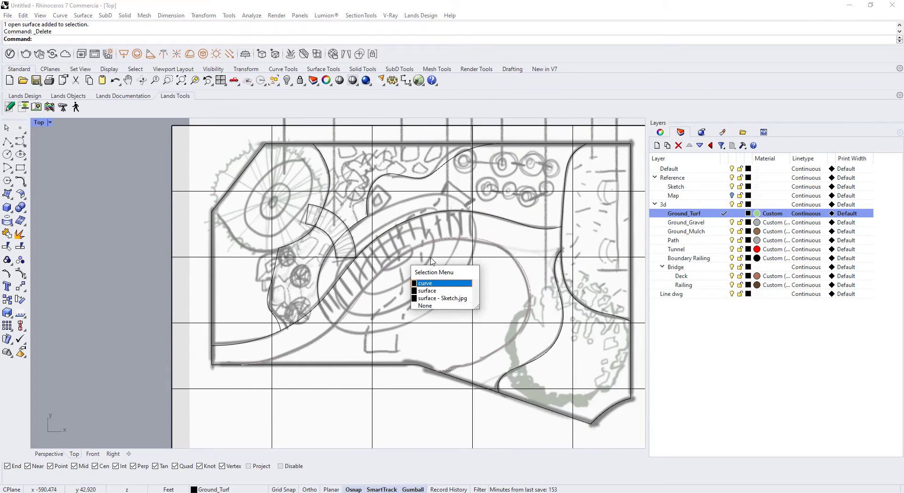
{"action": "left_click", "coordinate": [439, 292]}
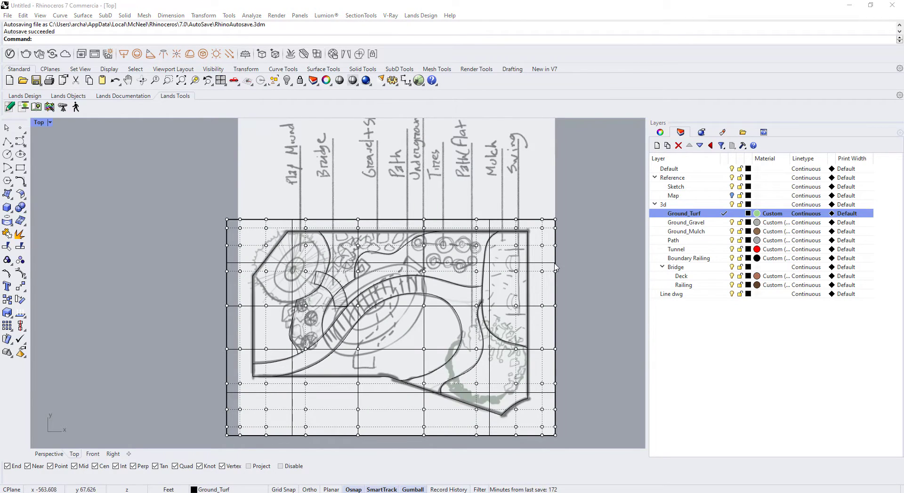
Select the four turf surface control points surrounding the play mound in the sketch
{"action": "scroll", "coordinate": [207, 262], "scroll_direction": "up", "scroll_amount": 2}
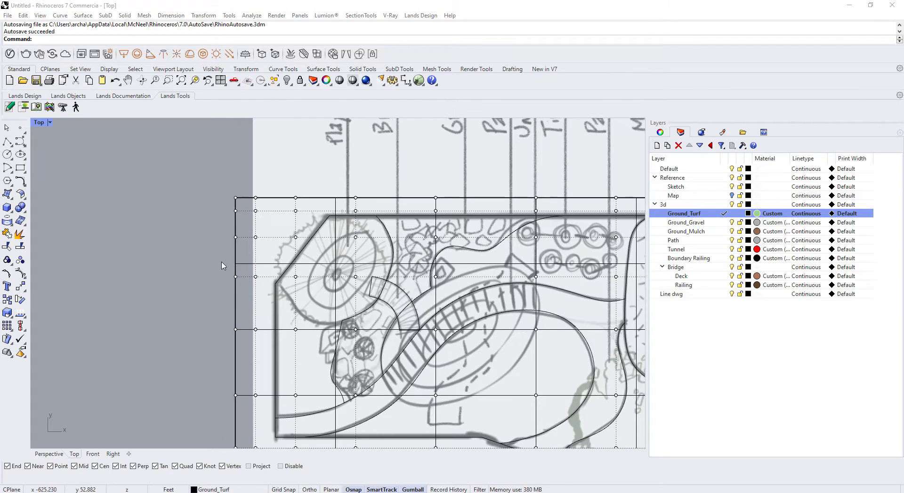
{"action": "left_click", "coordinate": [356, 237]}
{"action": "right_click", "coordinate": [352, 241]}
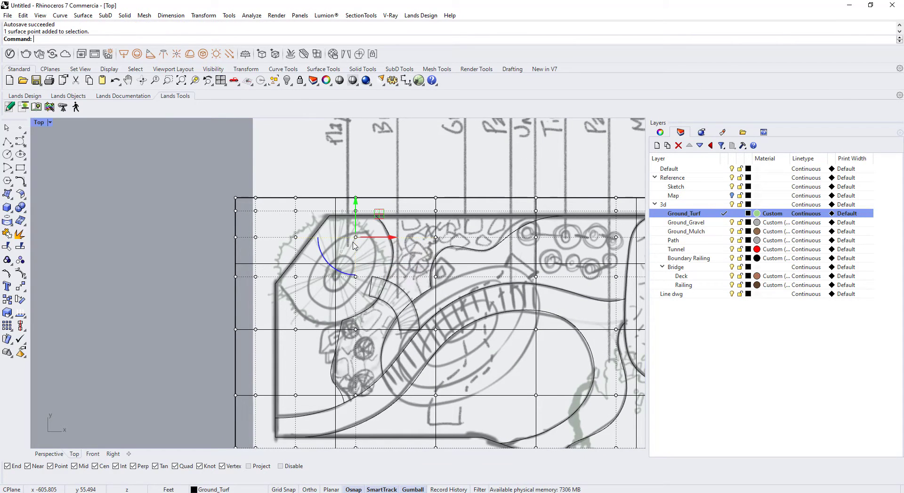
{"action": "left_click", "coordinate": [295, 237], "text": "shift"}
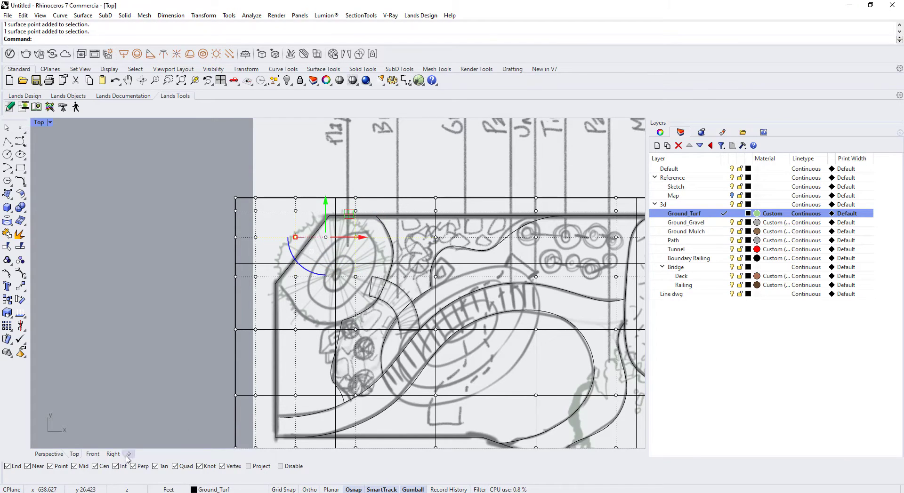
{"action": "left_click", "coordinate": [295, 277], "text": "shift"}
{"action": "right_click", "coordinate": [300, 280]}
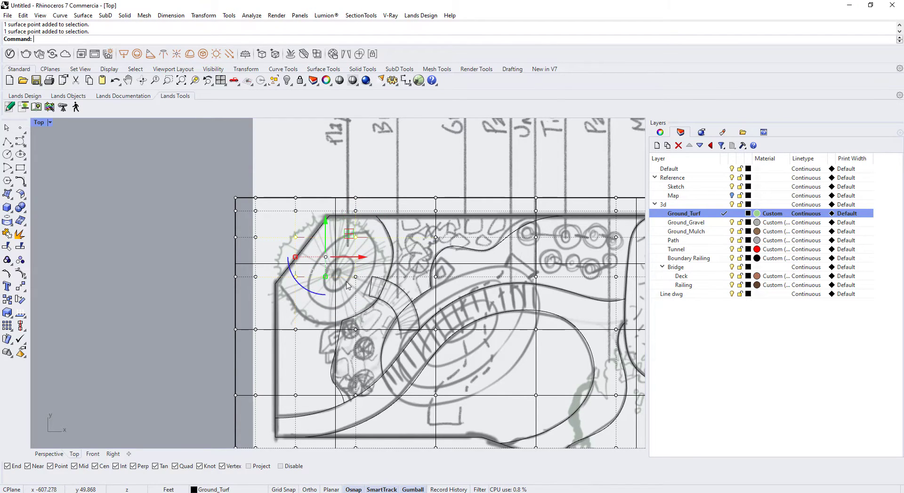
{"action": "left_click", "coordinate": [356, 278], "text": "shift"}
{"action": "left_click", "coordinate": [376, 290]}
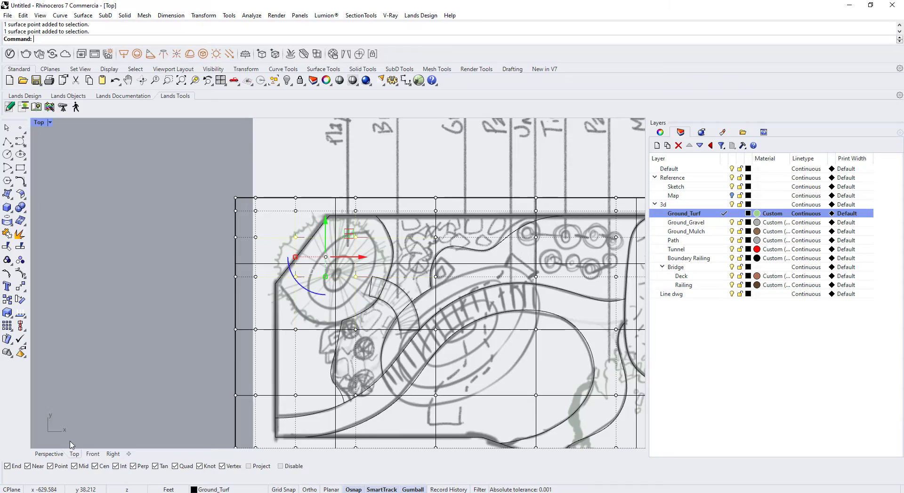
Try raising the four selected play mound control points freehand in the Perspective view
{"action": "left_click", "coordinate": [47, 457]}
{"action": "right_click_drag", "start_coordinate": [302, 381], "coordinate": [365, 380]}
{"action": "scroll", "coordinate": [266, 291], "scroll_direction": "up", "scroll_amount": 4}
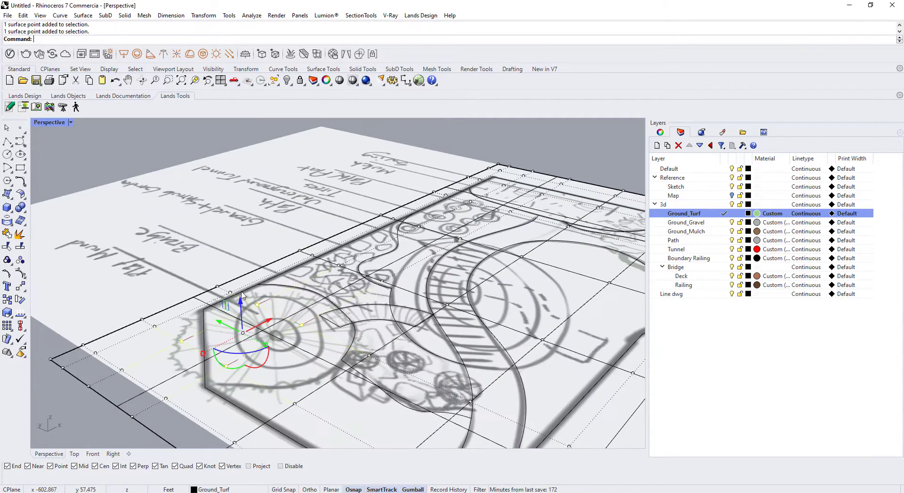
{"action": "left_click_drag", "start_coordinate": [241, 306], "coordinate": [247, 242]}
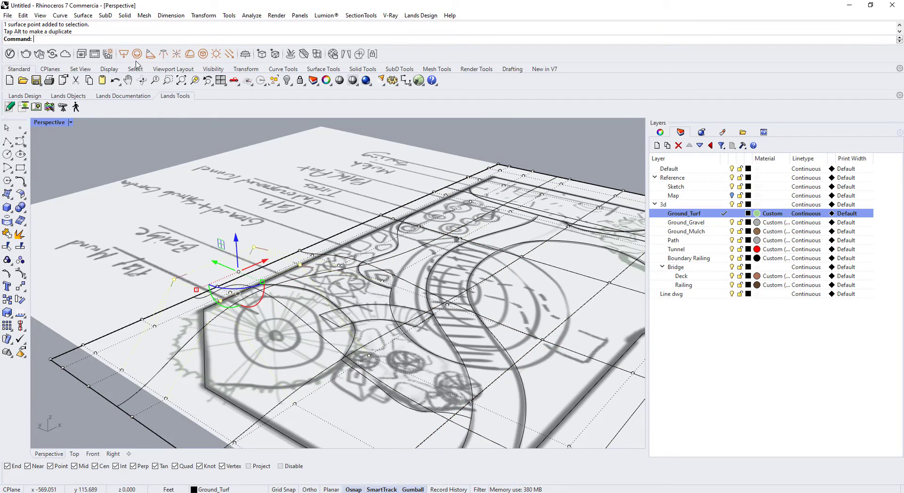
Switch the Perspective view to Shaded display and undo the freehand move of the control points
{"action": "left_click", "coordinate": [70, 122]}
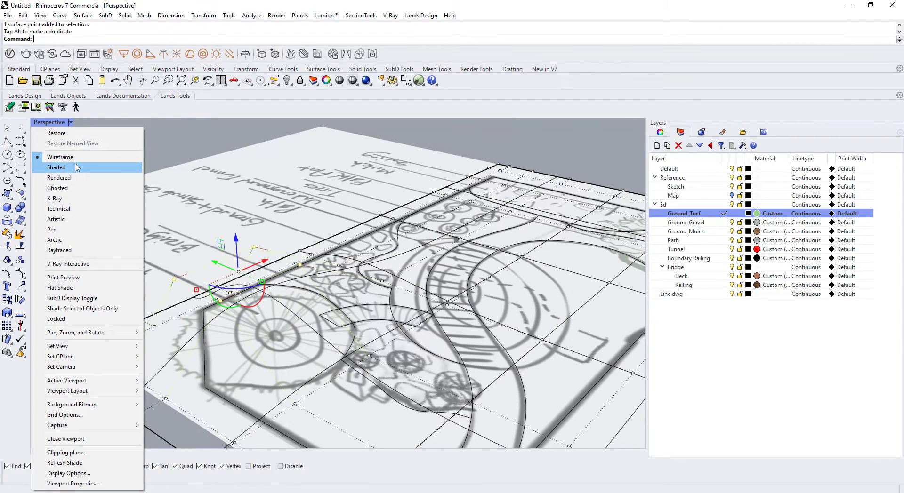
{"action": "left_click", "coordinate": [66, 167]}
{"action": "scroll", "coordinate": [288, 299], "scroll_direction": "down", "scroll_amount": 3}
{"action": "right_click_drag", "start_coordinate": [288, 299], "coordinate": [343, 309]}
{"action": "key", "text": "ctrl+z"}
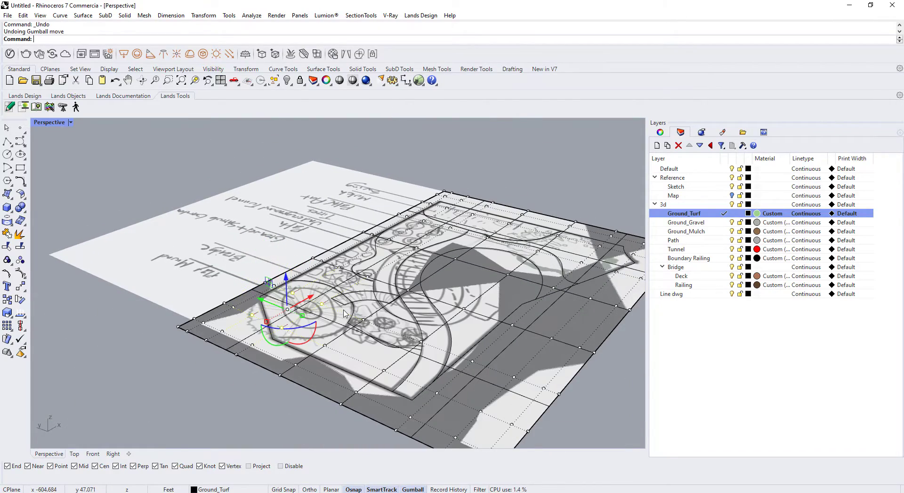
Raise the four selected play mound control points vertically by exactly 4 feet
{"action": "scroll", "coordinate": [300, 311], "scroll_direction": "up", "scroll_amount": 3}
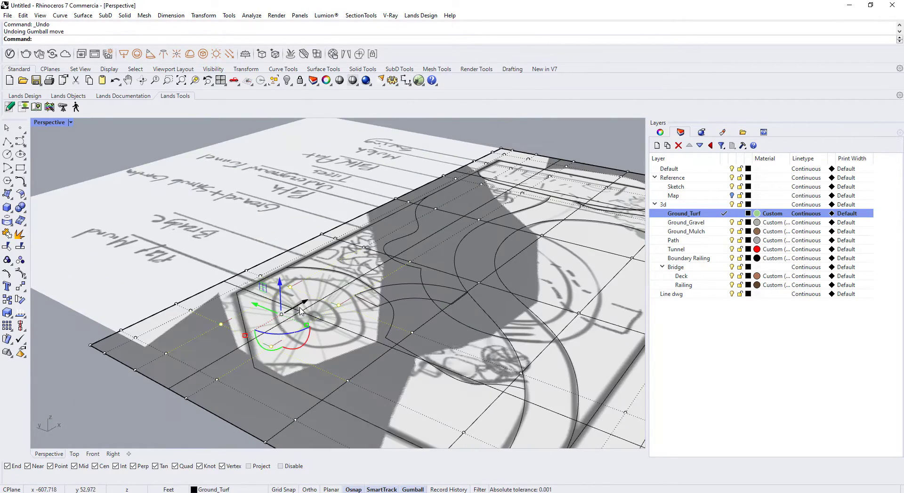
{"action": "left_click", "coordinate": [280, 286]}
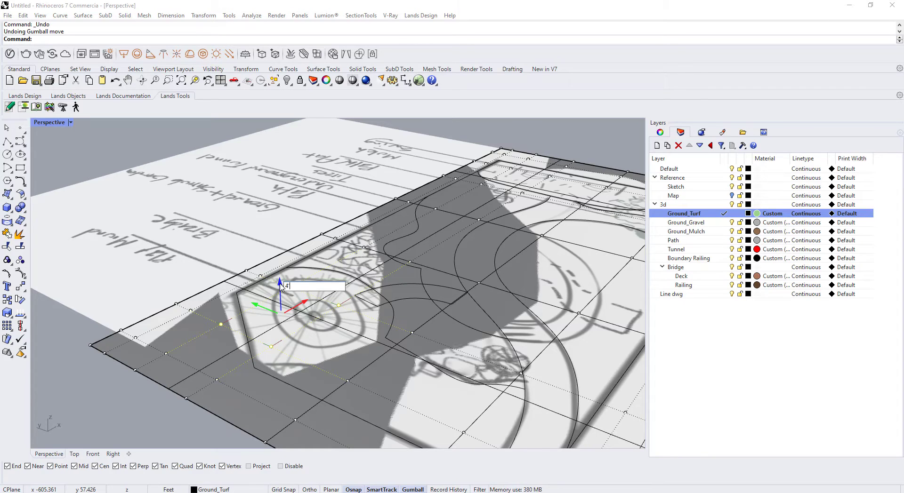
{"action": "key", "text": "Return"}
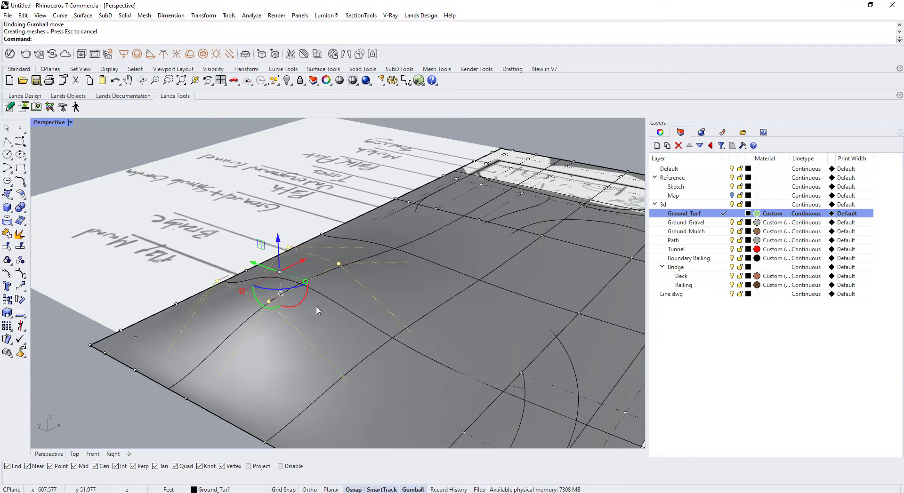
{"action": "mouse_move", "coordinate": [318, 310]}
{"action": "right_mouse_down"}
{"action": "mouse_move", "coordinate": [318, 279]}
{"action": "mouse_move", "coordinate": [193, 314]}
{"action": "right_mouse_up"}
{"action": "scroll", "coordinate": [351, 306], "scroll_direction": "down", "scroll_amount": 2}
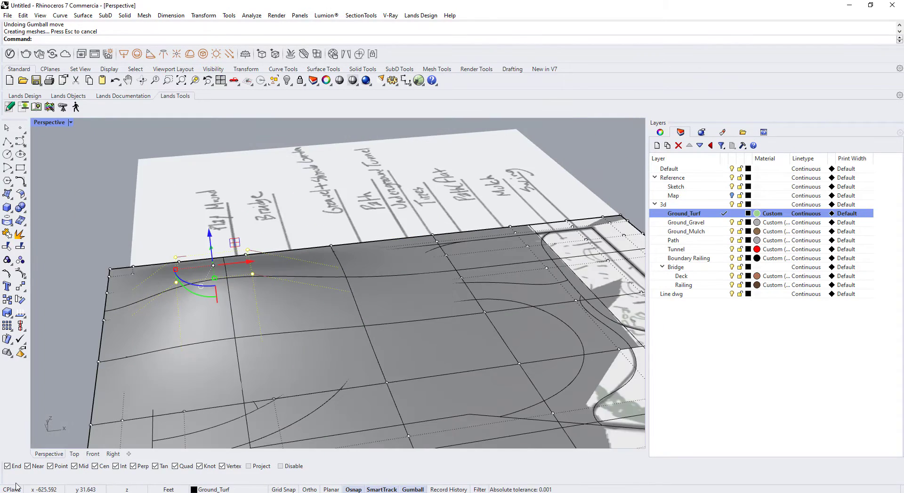
Return to the Top view, turn off the turf surface's control points and select the surface
{"action": "left_click", "coordinate": [75, 453]}
{"action": "scroll", "coordinate": [332, 295], "scroll_direction": "down", "scroll_amount": 4}
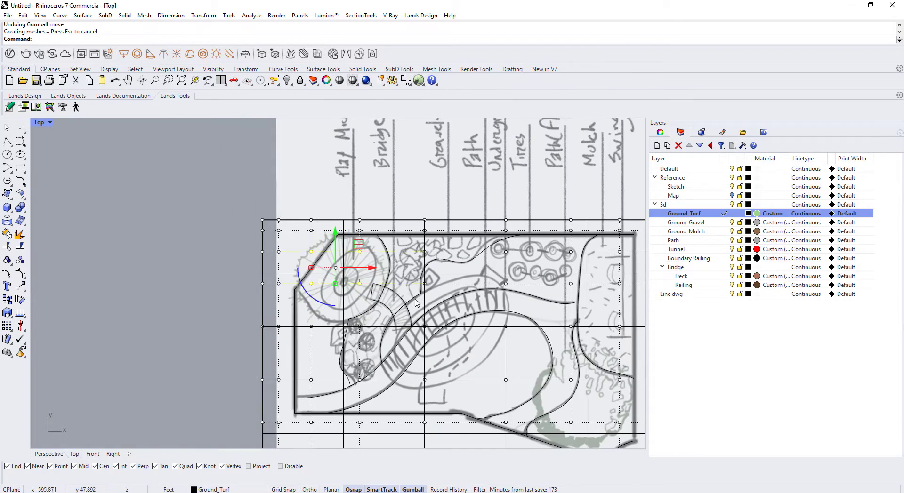
{"action": "key", "text": "Escape"}
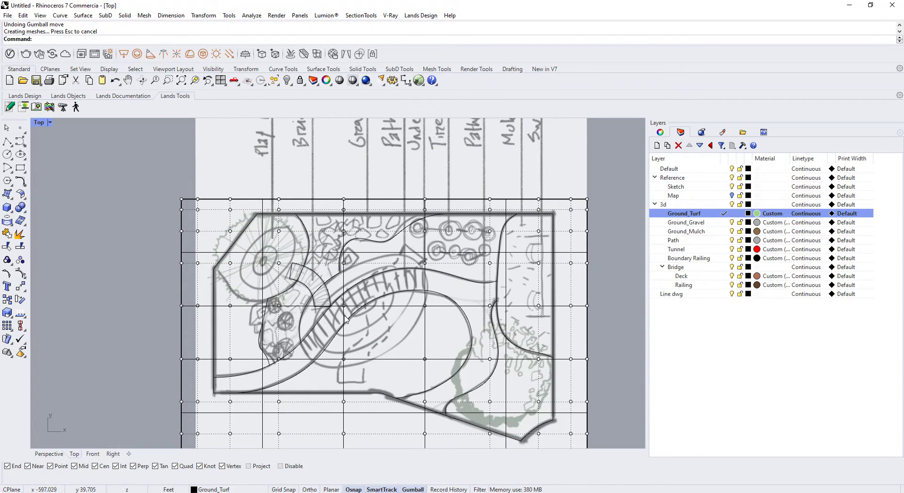
{"action": "key", "text": "Escape"}
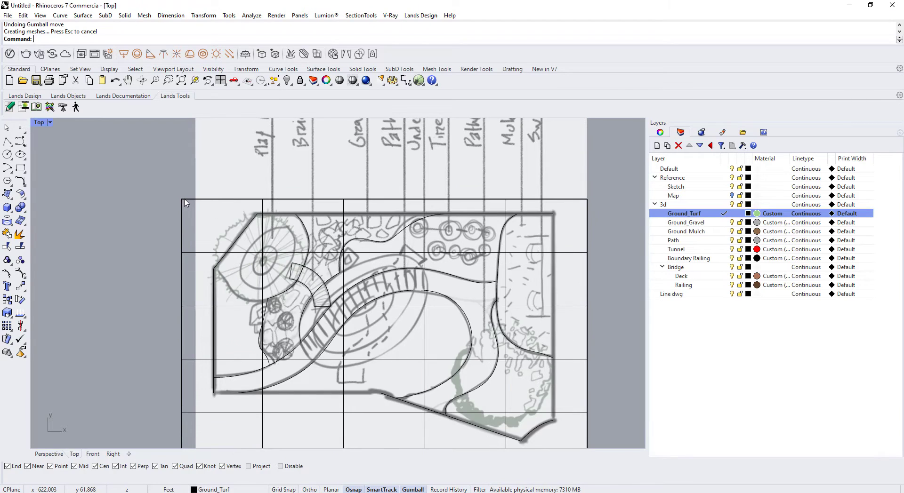
{"action": "left_click", "coordinate": [184, 202]}
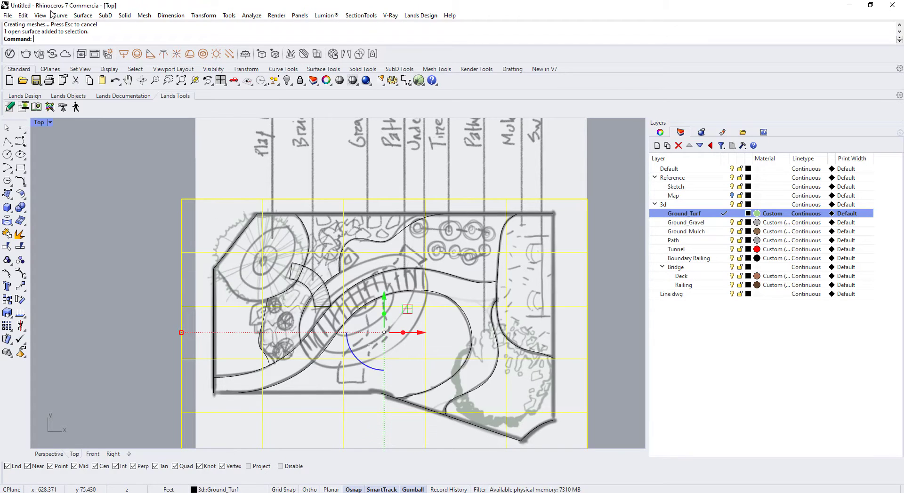
Set the Insert Control Point direction to V on the turf surface and end the command without adding points
{"action": "left_click", "coordinate": [26, 18]}
{"action": "mouse_move", "coordinate": [69, 128]}
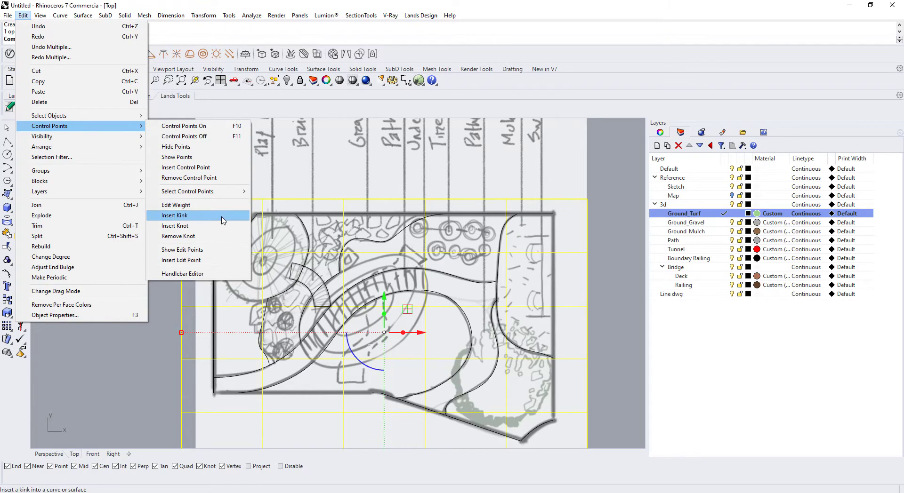
{"action": "left_click", "coordinate": [204, 168]}
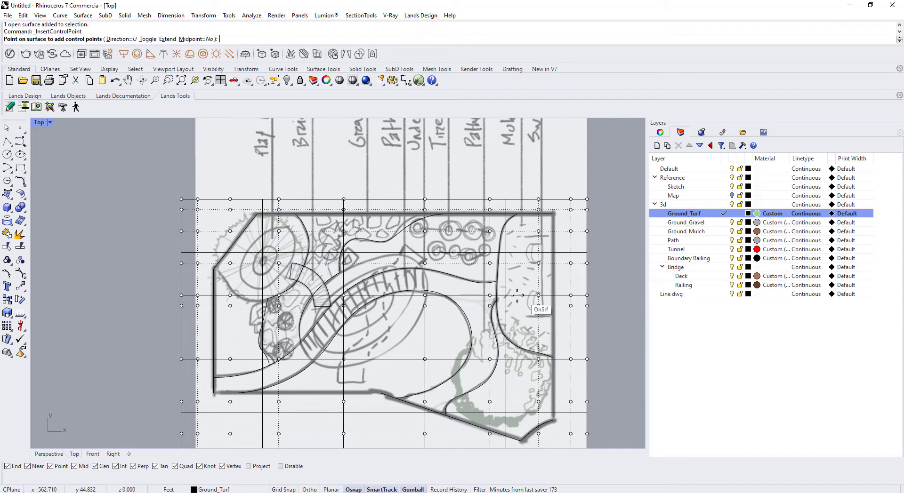
{"action": "left_click", "coordinate": [124, 39]}
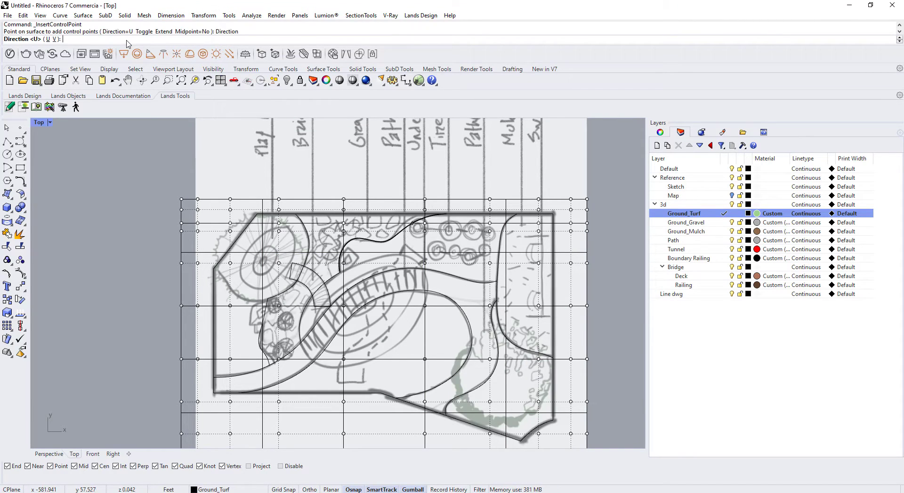
{"action": "left_click", "coordinate": [55, 39]}
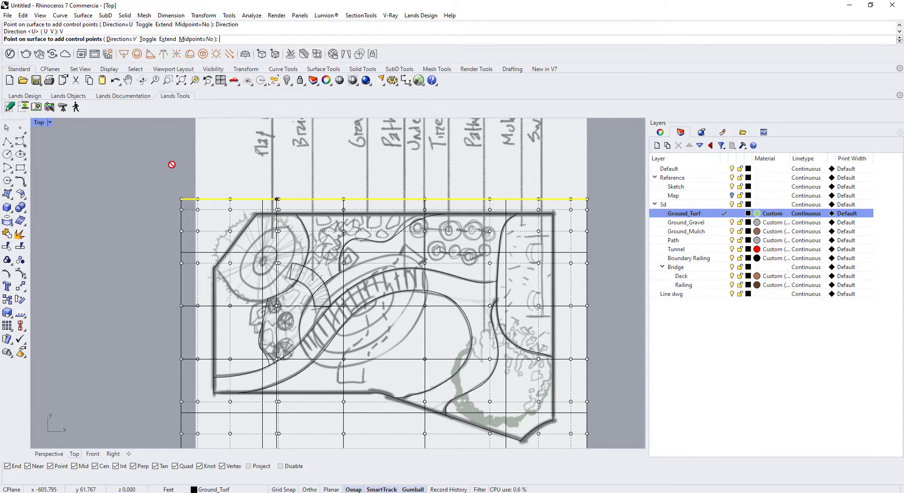
{"action": "key", "text": "Return"}
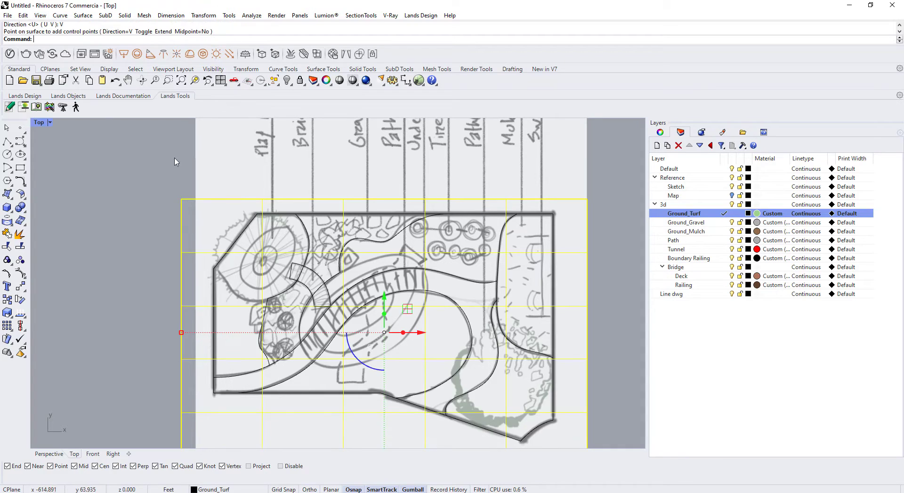
{"action": "left_click", "coordinate": [41, 15]}
{"action": "mouse_move", "coordinate": [21, 16]}
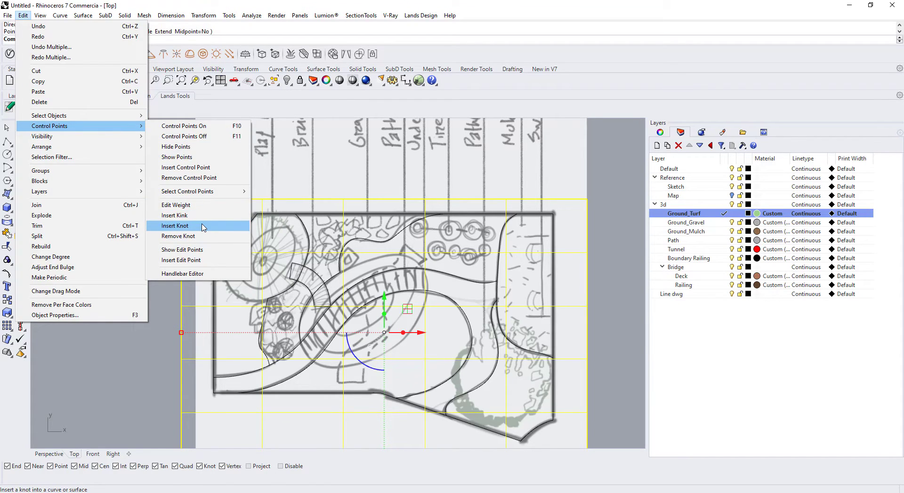
{"action": "left_click", "coordinate": [203, 228]}
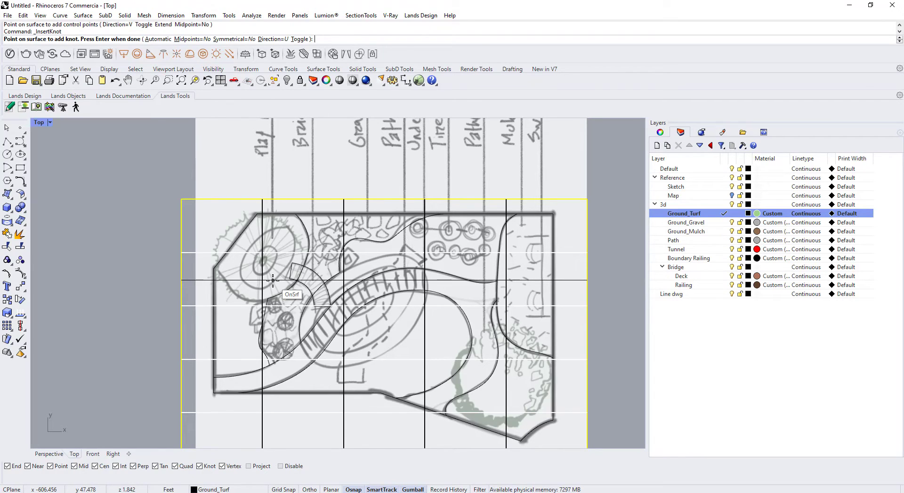
{"action": "key", "text": "Return"}
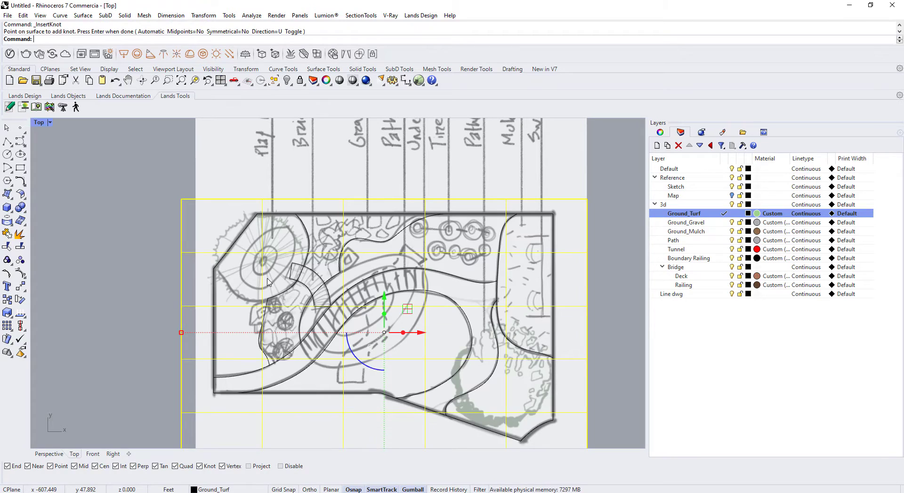
Insert a V-direction line of control points into the turf surface along the play mound edge beside the gravel area
{"action": "type", "text": "InsertControlPoint"}
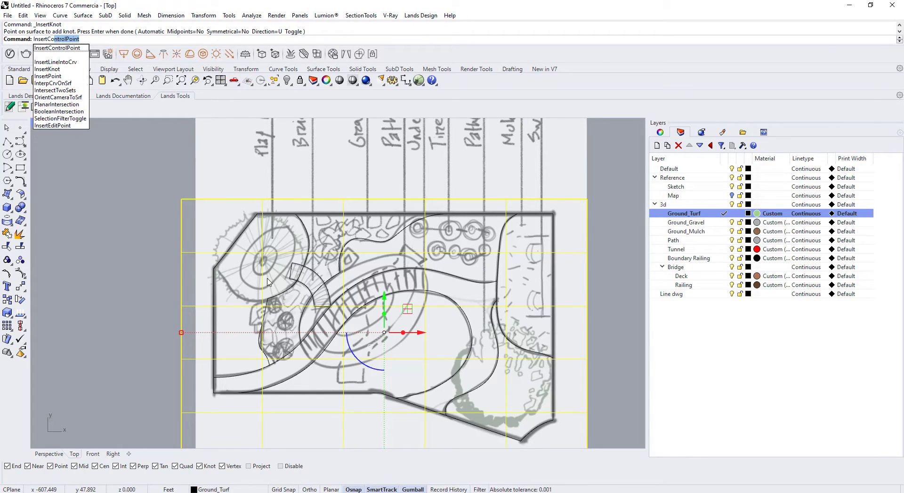
{"action": "key", "text": "Return"}
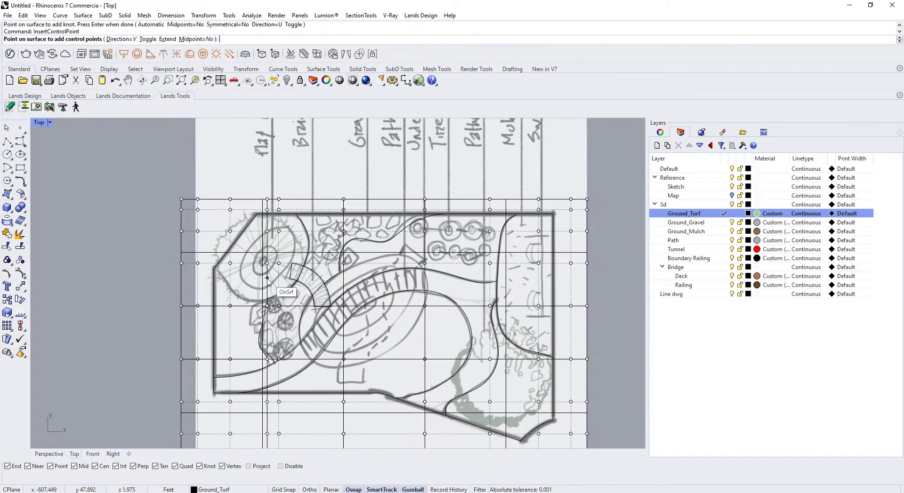
{"action": "scroll", "coordinate": [280, 248], "scroll_direction": "up", "scroll_amount": 5}
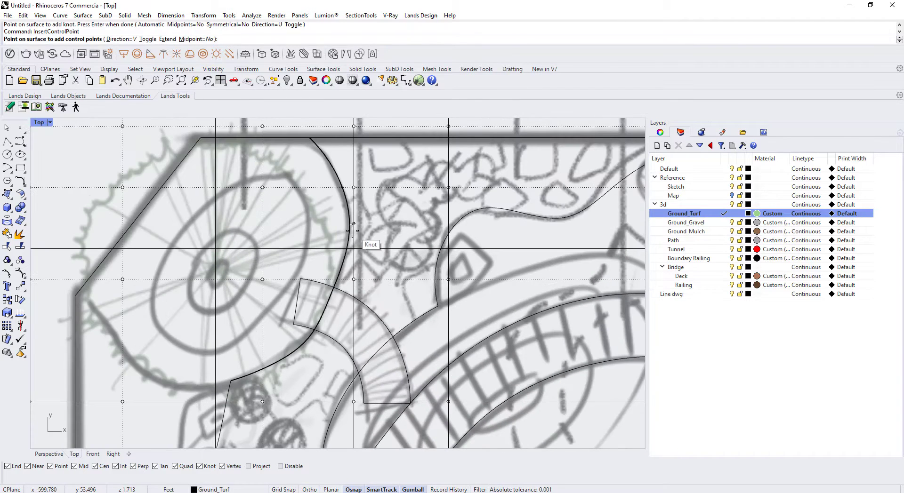
{"action": "left_click", "coordinate": [348, 196]}
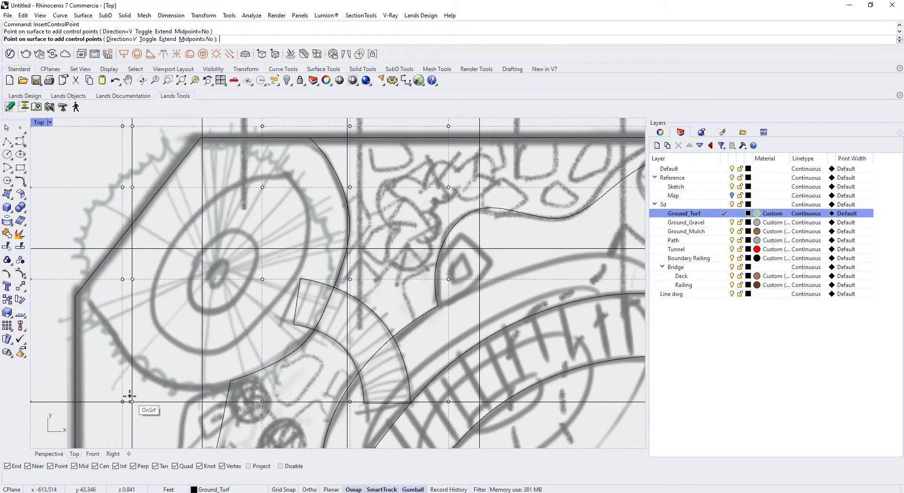
{"action": "scroll", "coordinate": [162, 309], "scroll_direction": "down", "scroll_amount": 3}
{"action": "scroll", "coordinate": [162, 308], "scroll_direction": "down", "scroll_amount": 4}
{"action": "scroll", "coordinate": [410, 383], "scroll_direction": "up", "scroll_amount": 7}
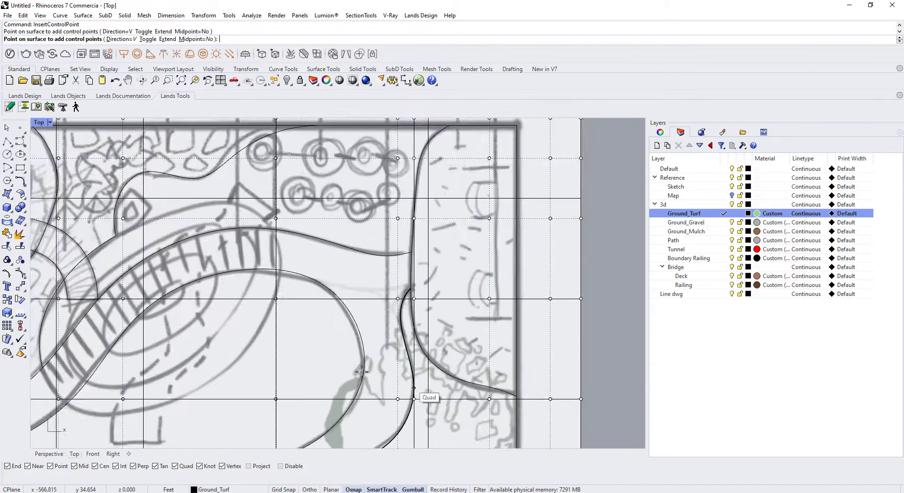
{"action": "scroll", "coordinate": [346, 336], "scroll_direction": "down", "scroll_amount": 5}
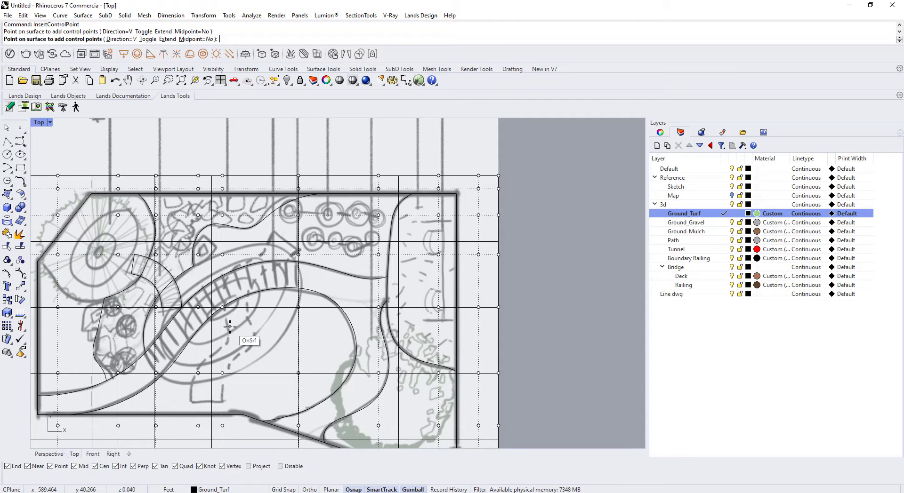
{"action": "right_click_drag", "start_coordinate": [305, 359], "coordinate": [403, 358]}
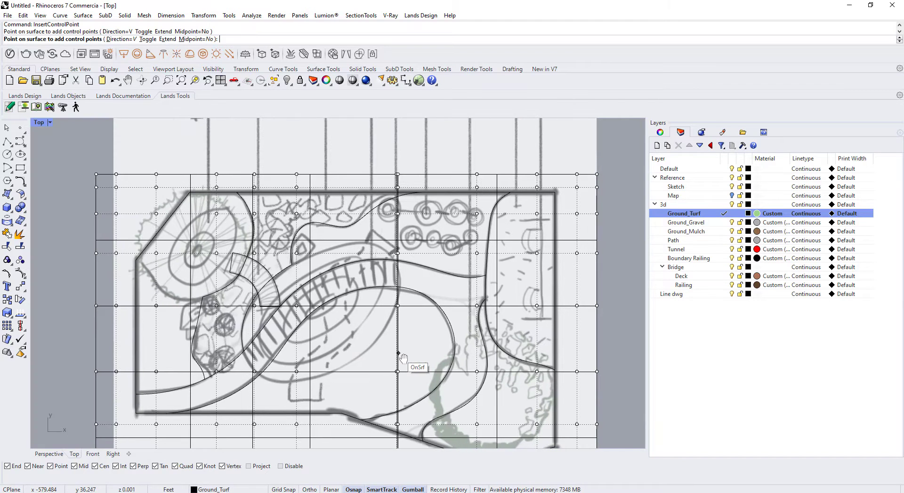
Switch the control point insertion direction to U for the turf surface
{"action": "left_click", "coordinate": [126, 39]}
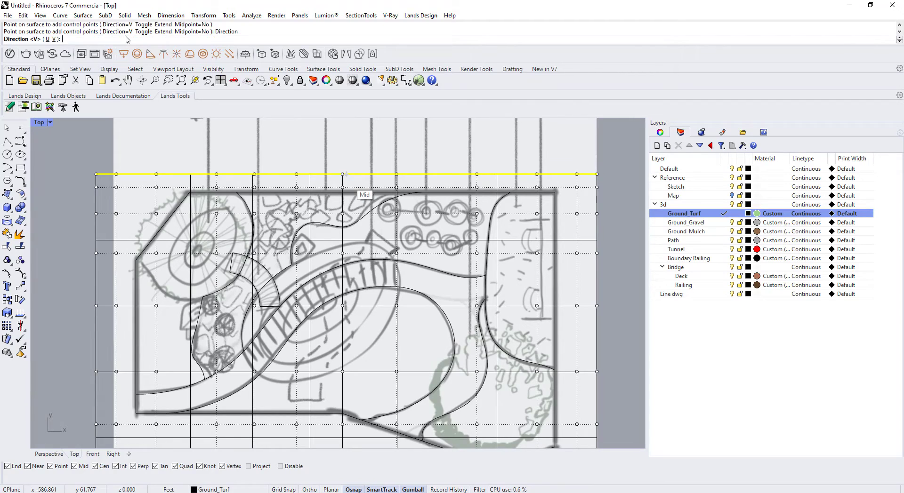
{"action": "left_click", "coordinate": [47, 39]}
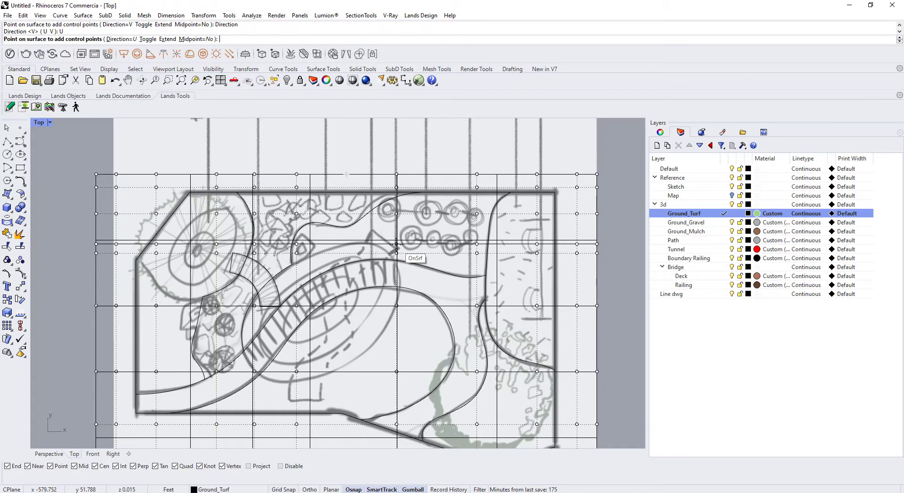
Finish inserting U-direction control points on the turf ground surface
{"action": "scroll", "coordinate": [381, 287], "scroll_direction": "down", "scroll_amount": 2}
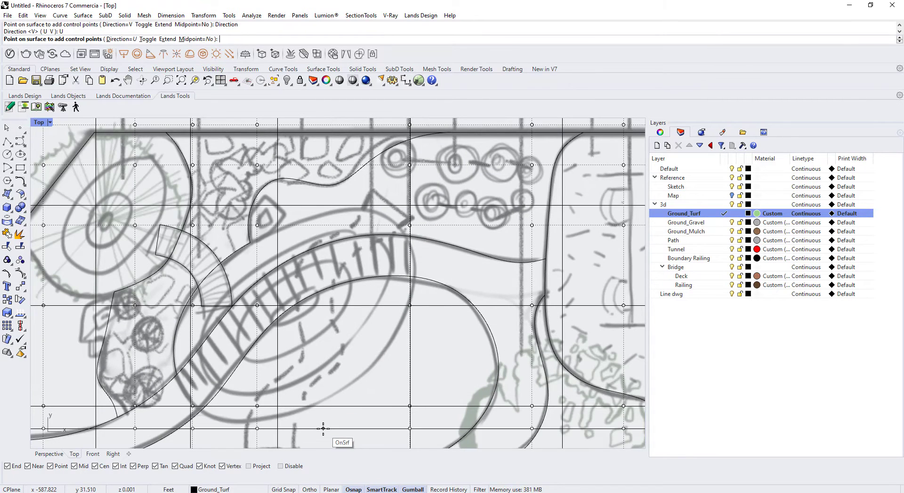
{"action": "scroll", "coordinate": [368, 414], "scroll_direction": "down", "scroll_amount": 1}
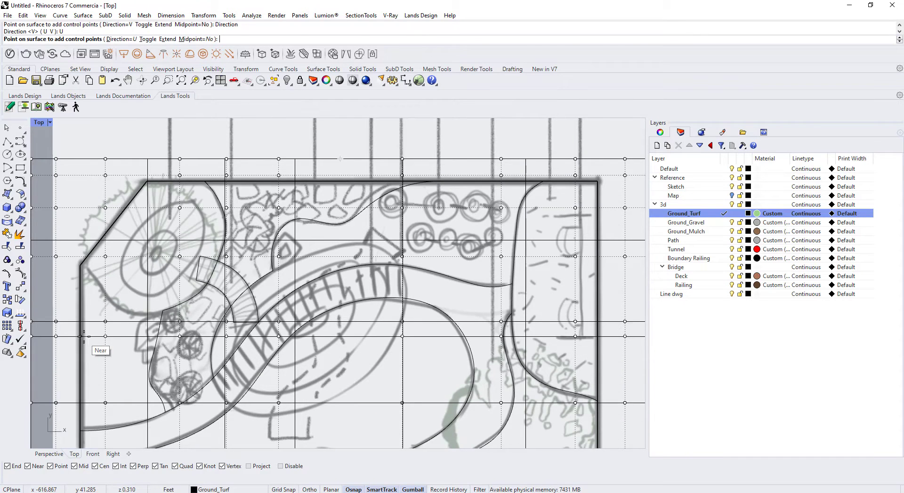
{"action": "key", "text": "Return"}
{"action": "scroll", "coordinate": [435, 271], "scroll_direction": "down", "scroll_amount": 2}
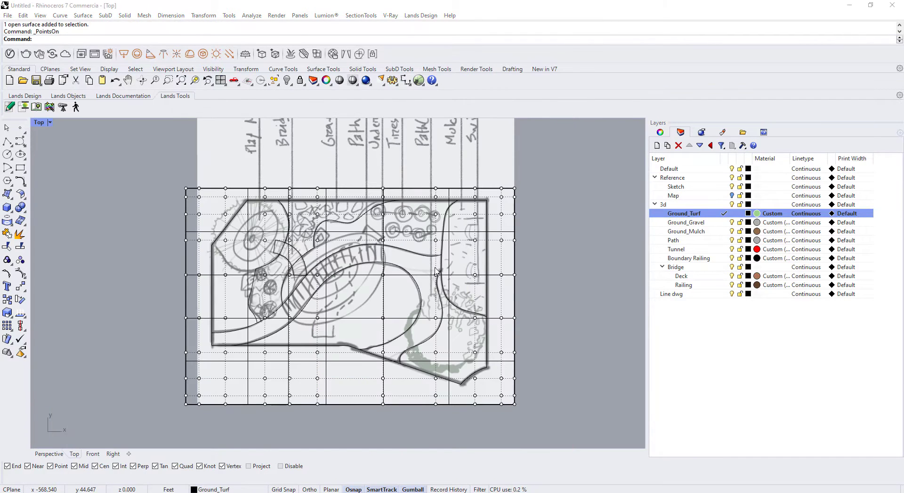
Shift the column of control points running through the bridge's lower west part slightly east
{"action": "right_click_drag", "start_coordinate": [433, 268], "coordinate": [426, 243]}
{"action": "scroll", "coordinate": [313, 232], "scroll_direction": "up", "scroll_amount": 2}
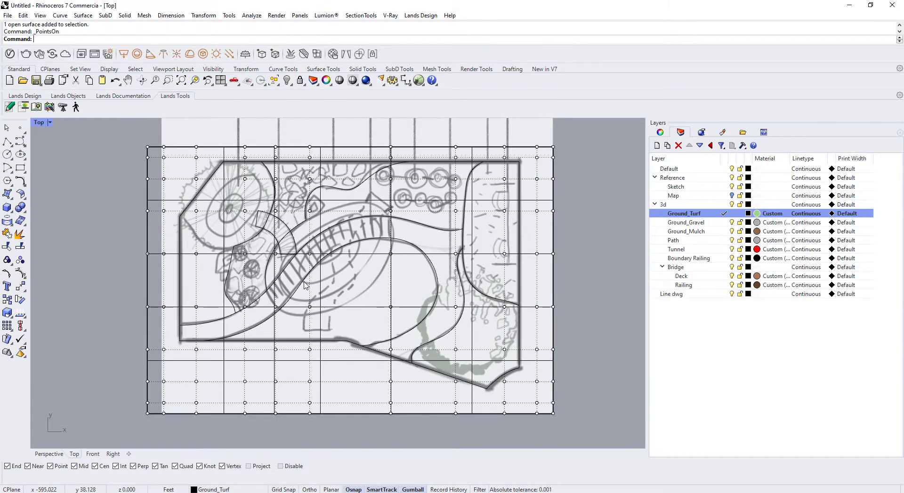
{"action": "scroll", "coordinate": [305, 282], "scroll_direction": "down", "scroll_amount": 2}
{"action": "left_click_drag", "start_coordinate": [306, 424], "coordinate": [311, 154]}
{"action": "left_click_drag", "start_coordinate": [337, 284], "coordinate": [352, 285]}
{"action": "right_click_drag", "start_coordinate": [351, 298], "coordinate": [417, 286]}
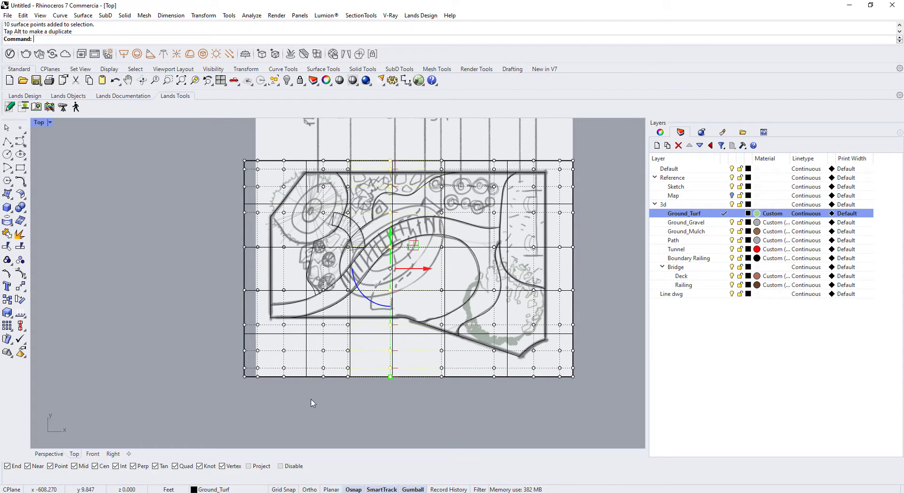
Shift the two columns of control points crossing the planting bed and the curved bridge ramp slightly west
{"action": "left_click_drag", "start_coordinate": [317, 404], "coordinate": [333, 125]}
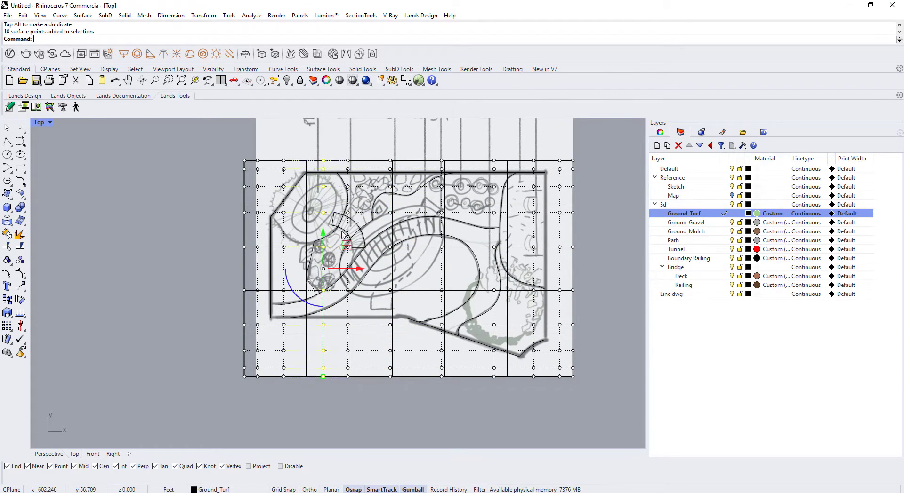
{"action": "left_click_drag", "start_coordinate": [364, 271], "coordinate": [349, 272]}
{"action": "left_click_drag", "start_coordinate": [338, 389], "coordinate": [360, 183]}
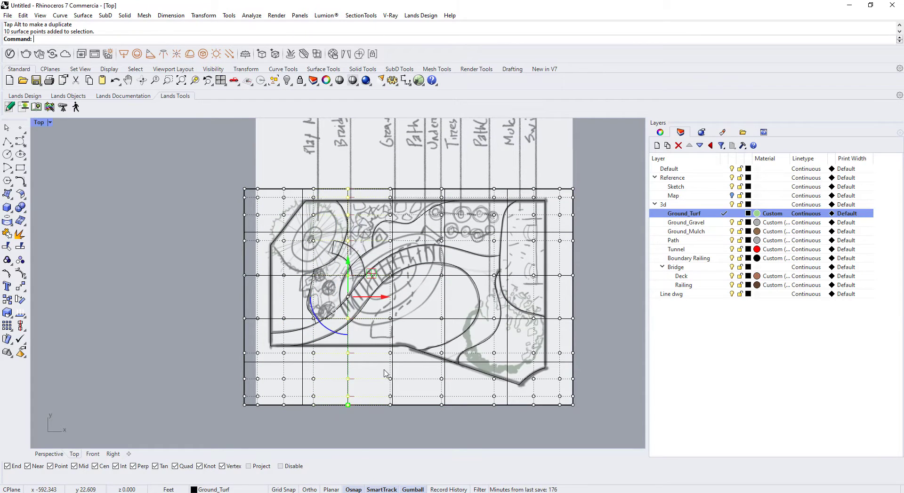
{"action": "left_click_drag", "start_coordinate": [379, 297], "coordinate": [367, 299]}
{"action": "mouse_move", "coordinate": [365, 337]}
{"action": "right_mouse_down"}
{"action": "mouse_move", "coordinate": [355, 290]}
{"action": "mouse_move", "coordinate": [363, 321]}
{"action": "right_mouse_up"}
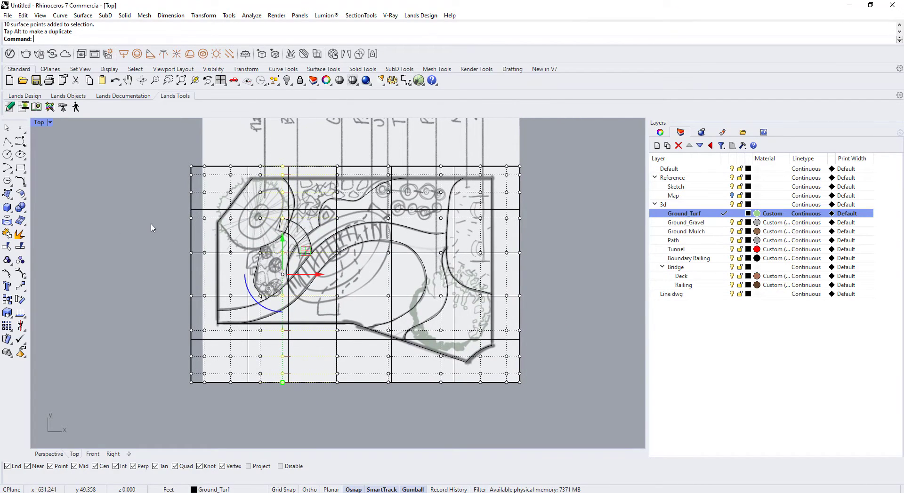
Shift the row of control points crossing the circular mound slightly north and clear the selection
{"action": "left_click_drag", "start_coordinate": [152, 222], "coordinate": [578, 217]}
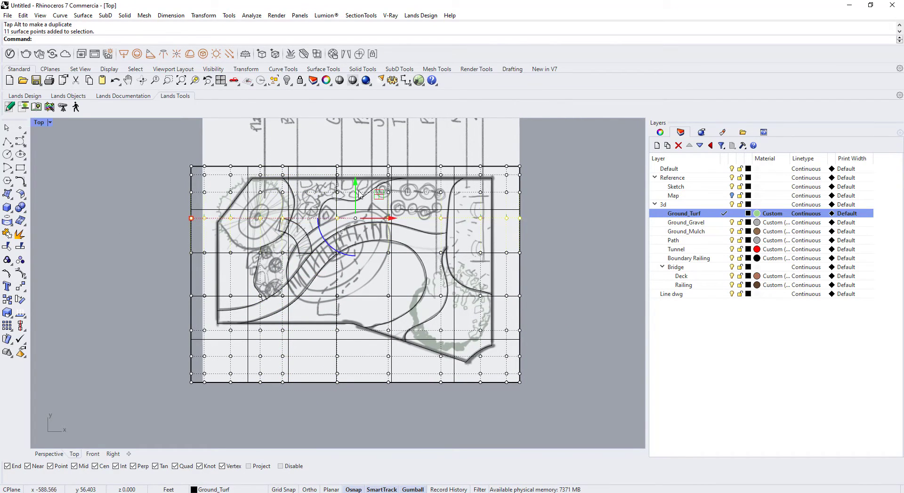
{"action": "left_click_drag", "start_coordinate": [356, 193], "coordinate": [356, 189]}
{"action": "mouse_move", "coordinate": [262, 230]}
{"action": "right_mouse_down"}
{"action": "mouse_move", "coordinate": [265, 256]}
{"action": "mouse_move", "coordinate": [287, 240]}
{"action": "right_mouse_up"}
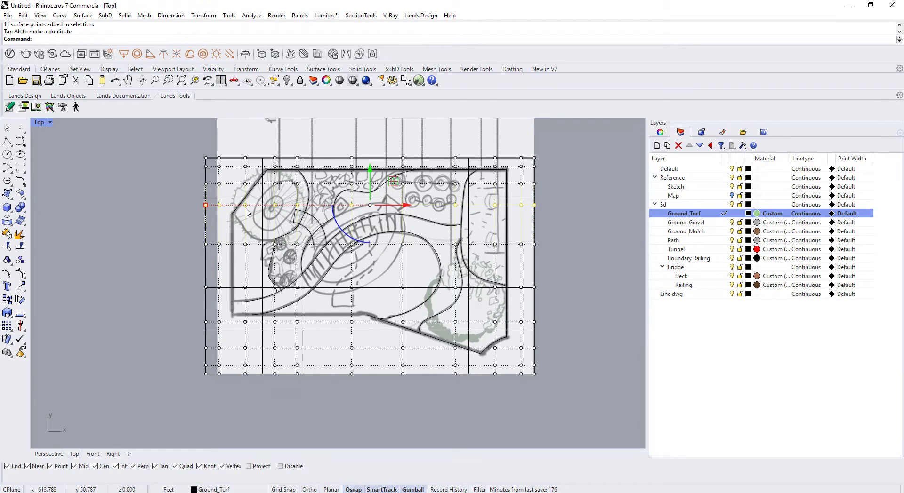
{"action": "key", "text": "Escape"}
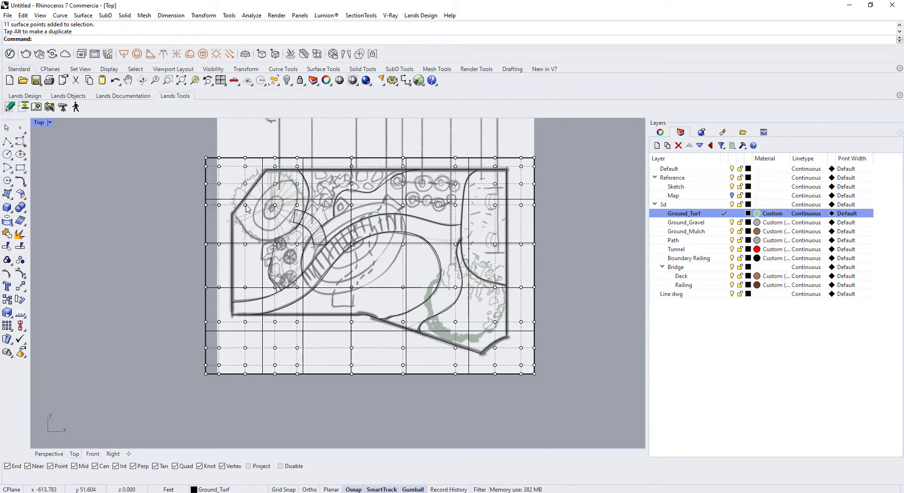
Move the control point just inside the site's west corner south to the circular mound's lower-left edge
{"action": "left_click", "coordinate": [245, 205]}
{"action": "right_click", "coordinate": [245, 187]}
{"action": "left_click_drag", "start_coordinate": [245, 187], "coordinate": [245, 214]}
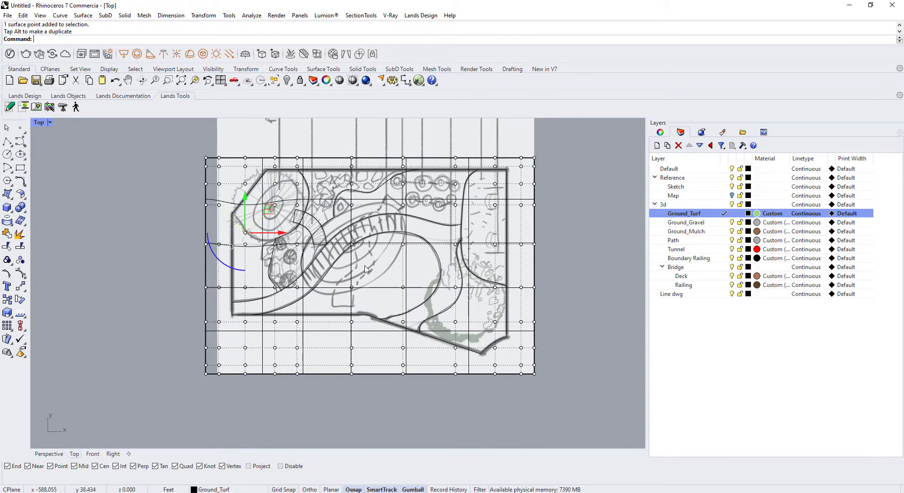
Move the control point southeast of the oval mound about 4.8 ft northwest onto the mound's outline
{"action": "left_click", "coordinate": [352, 246]}
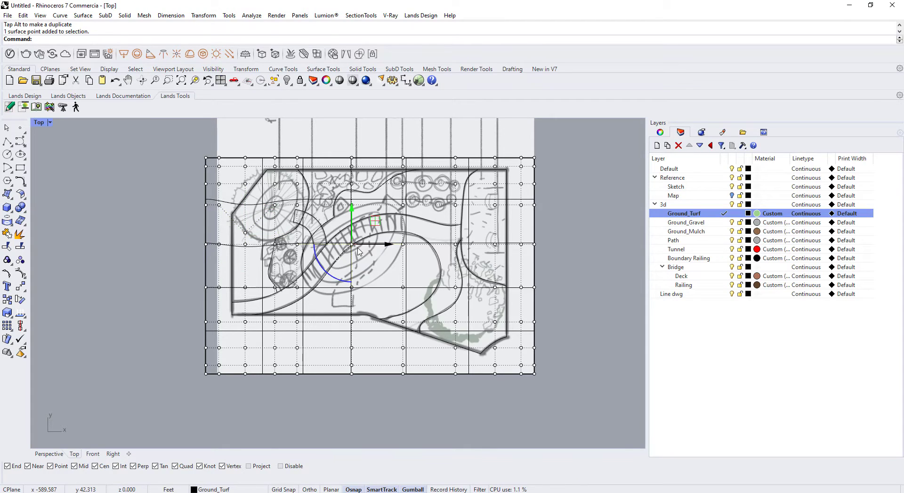
{"action": "left_click", "coordinate": [403, 288]}
{"action": "type", "text": "m"}
{"action": "key", "text": "Return"}
{"action": "left_click", "coordinate": [403, 287]}
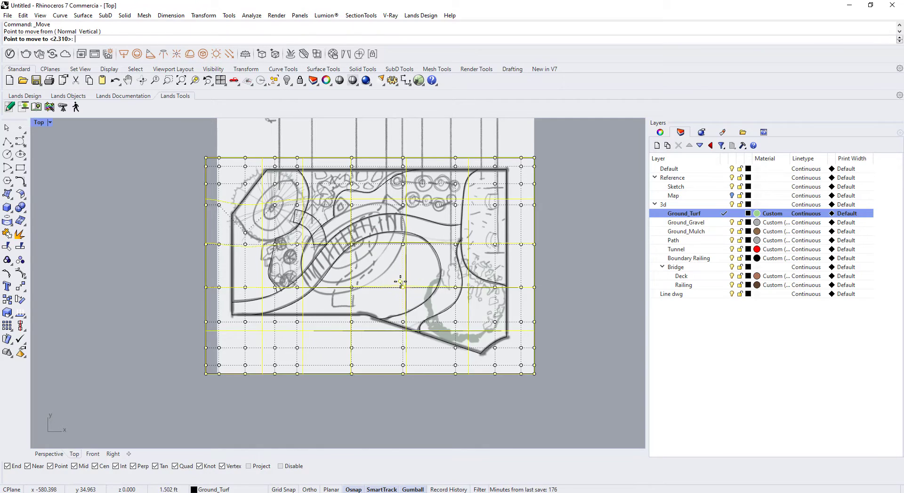
{"action": "left_click", "coordinate": [385, 272]}
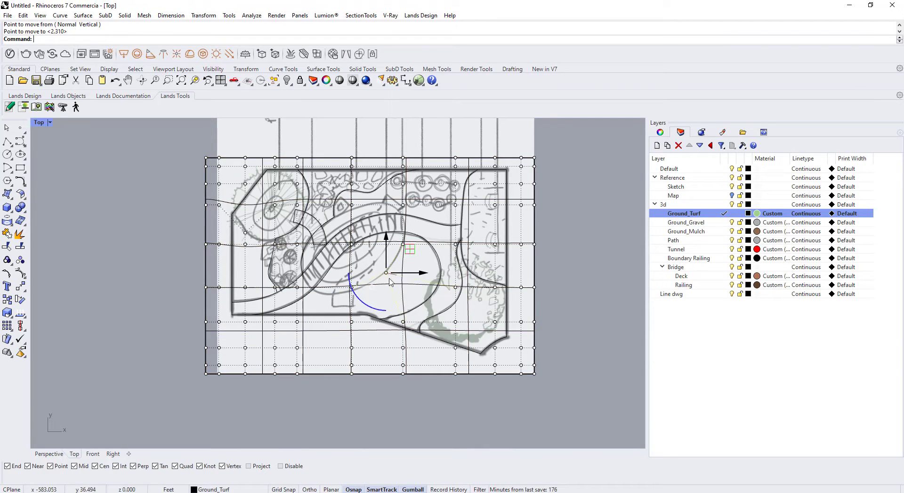
{"action": "right_click_drag", "start_coordinate": [377, 305], "coordinate": [403, 287]}
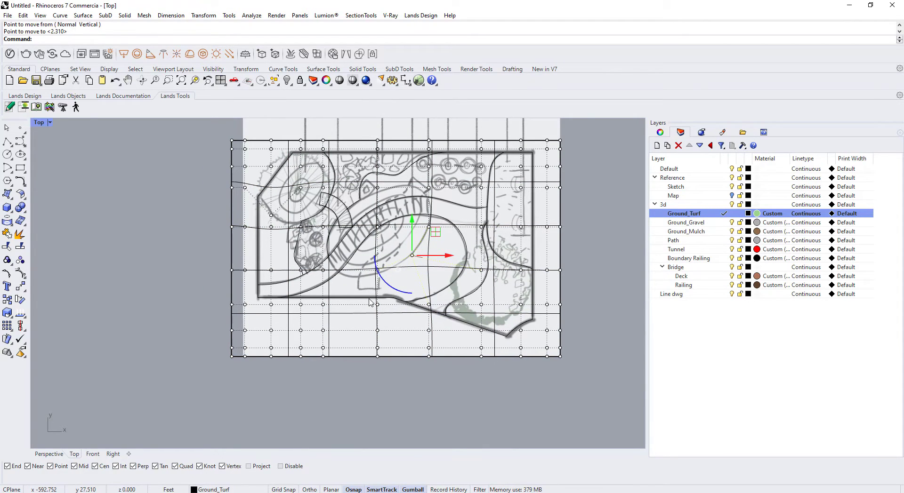
{"action": "scroll", "coordinate": [358, 130], "scroll_direction": "up", "scroll_amount": 2}
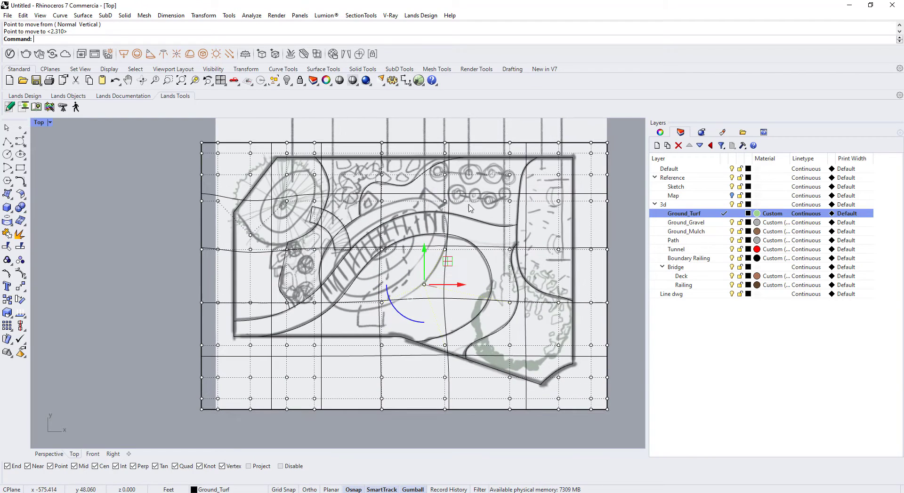
Move the control point beside the planting bed about 1.8 ft southeast toward the oval mound's west edge
{"action": "left_click", "coordinate": [315, 253]}
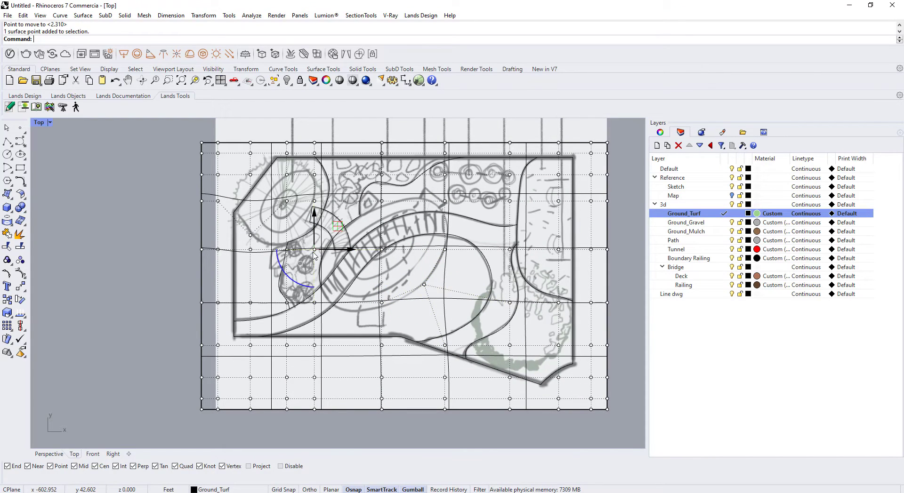
{"action": "right_click", "coordinate": [313, 253]}
{"action": "scroll", "coordinate": [316, 252], "scroll_direction": "up", "scroll_amount": 4}
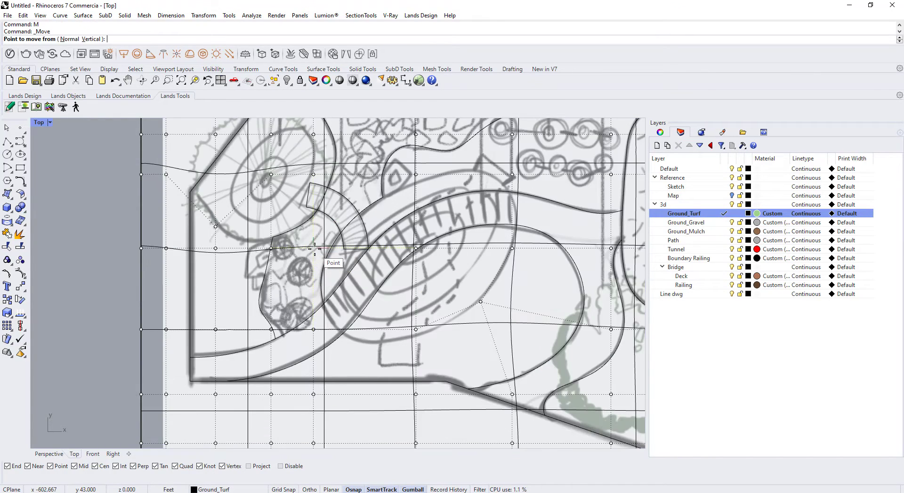
{"action": "left_click", "coordinate": [314, 249]}
{"action": "left_click", "coordinate": [328, 256]}
{"action": "scroll", "coordinate": [339, 252], "scroll_direction": "down", "scroll_amount": 5}
{"action": "scroll", "coordinate": [342, 250], "scroll_direction": "up", "scroll_amount": 5}
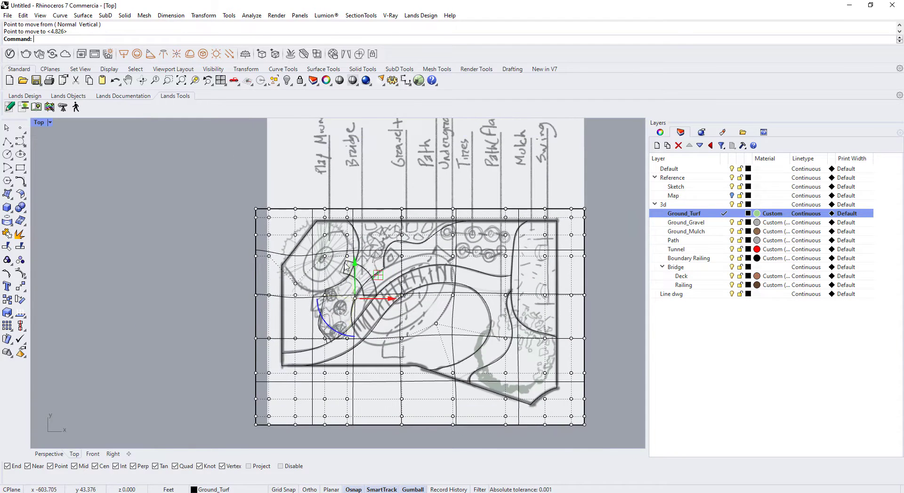
Move the control point at the circular mound's northeast side about 3.3 ft east, past its boundary curve
{"action": "left_click", "coordinate": [351, 232]}
{"action": "left_click", "coordinate": [358, 238]}
{"action": "right_click", "coordinate": [358, 237]}
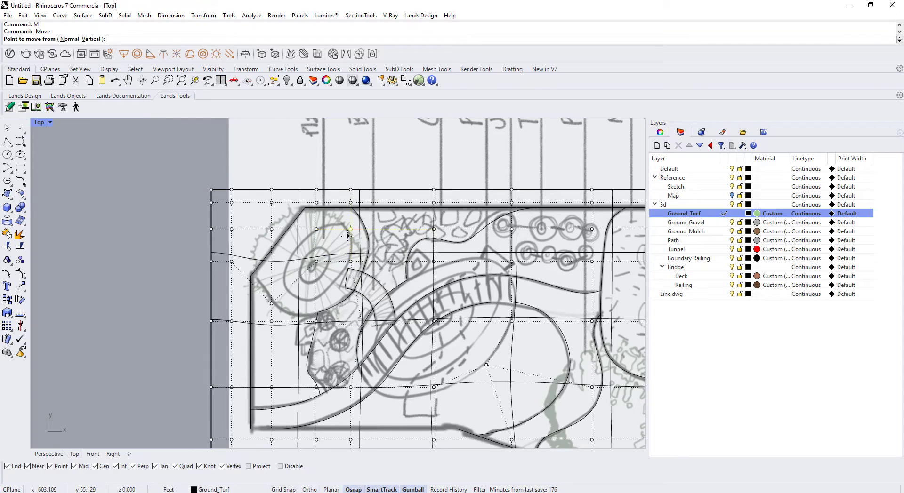
{"action": "left_click", "coordinate": [350, 229]}
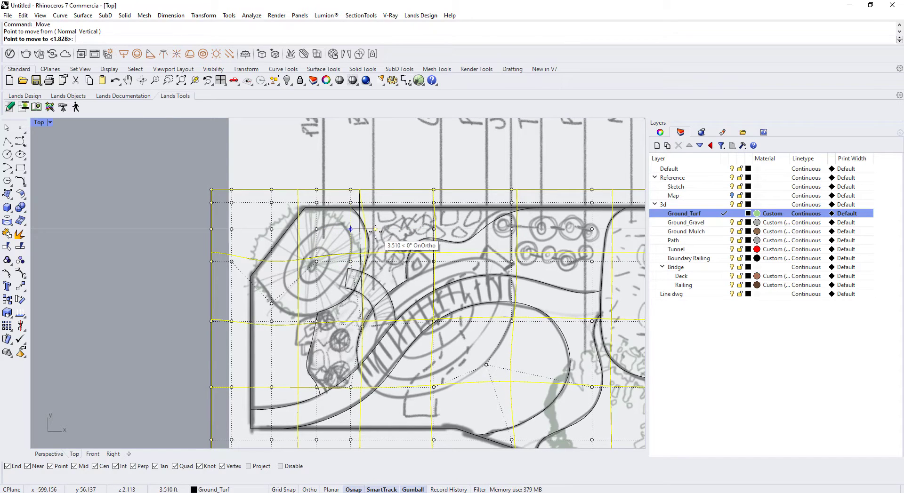
{"action": "left_click", "coordinate": [374, 230]}
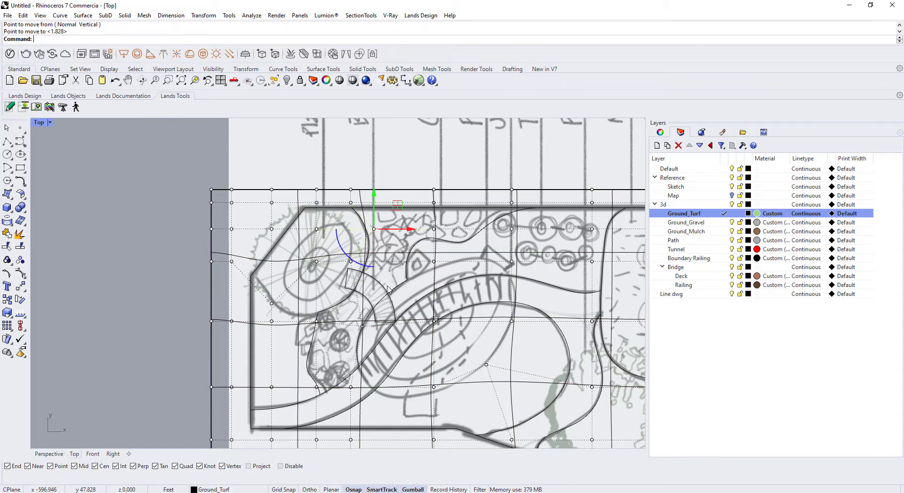
Move the control point above the curved ramp's west end about 3 ft onto the circular mound's boundary curve
{"action": "left_click", "coordinate": [352, 267]}
{"action": "left_click", "coordinate": [360, 275]}
{"action": "type", "text": "M"}
{"action": "key", "text": "Return"}
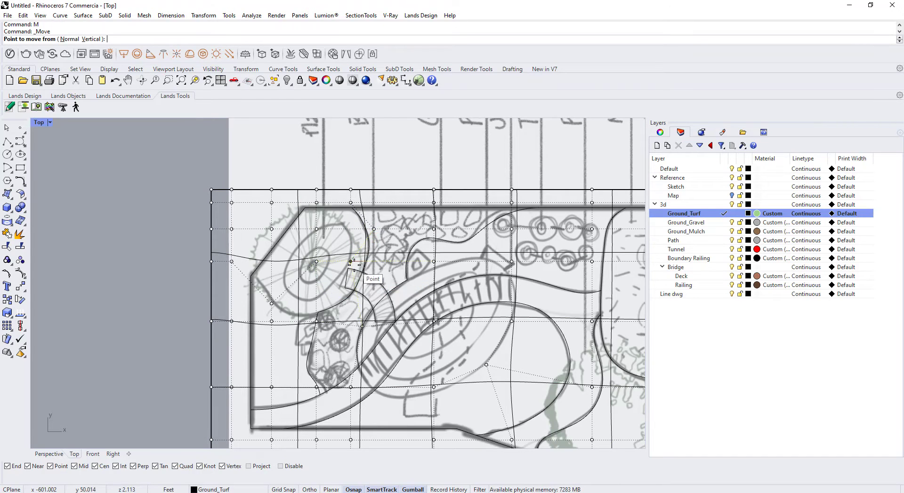
{"action": "left_click", "coordinate": [350, 261]}
{"action": "scroll", "coordinate": [369, 269], "scroll_direction": "up", "scroll_amount": 5}
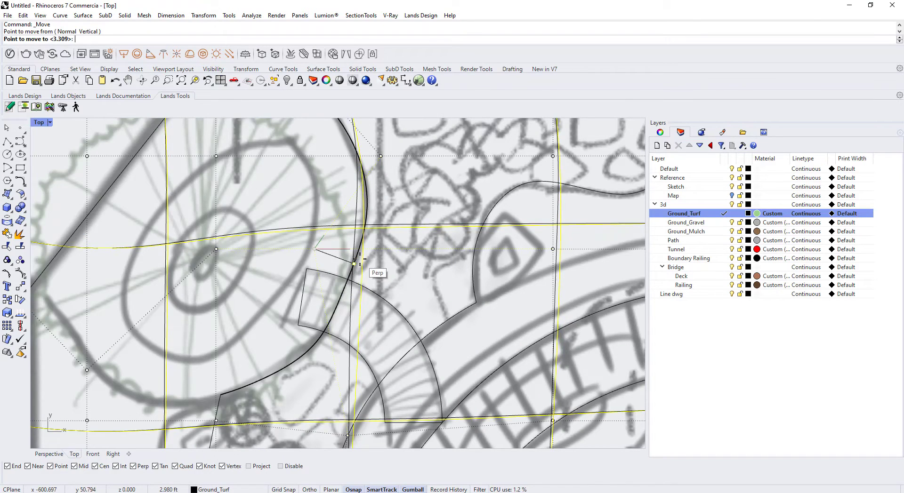
{"action": "left_click", "coordinate": [359, 260]}
{"action": "scroll", "coordinate": [382, 258], "scroll_direction": "down", "scroll_amount": 3}
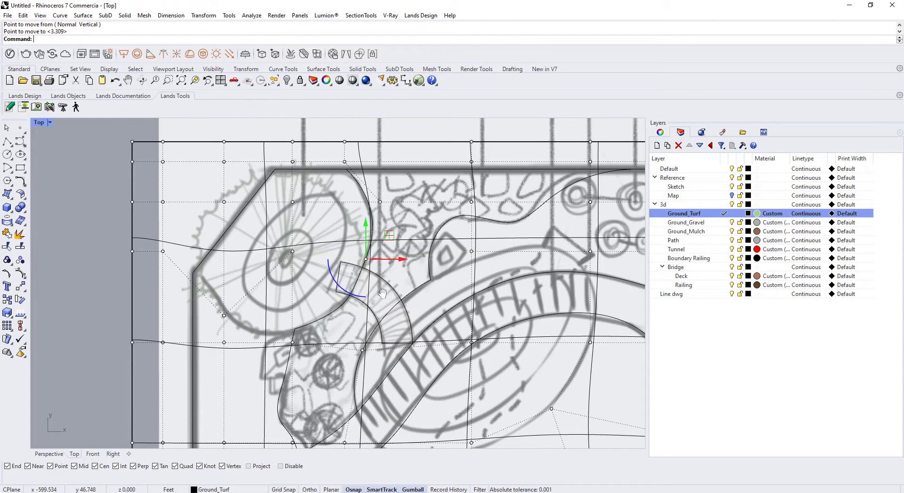
Move the control point at the top of the planting bed onto the corner where the bed meets the mound's boundary
{"action": "right_click_drag", "start_coordinate": [383, 294], "coordinate": [402, 239]}
{"action": "left_click", "coordinate": [313, 283]}
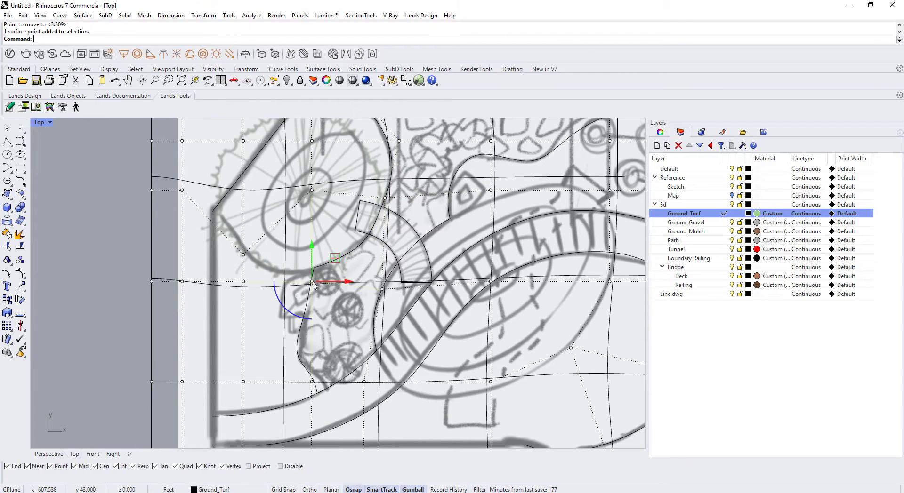
{"action": "right_click", "coordinate": [313, 282]}
{"action": "left_click", "coordinate": [311, 281]}
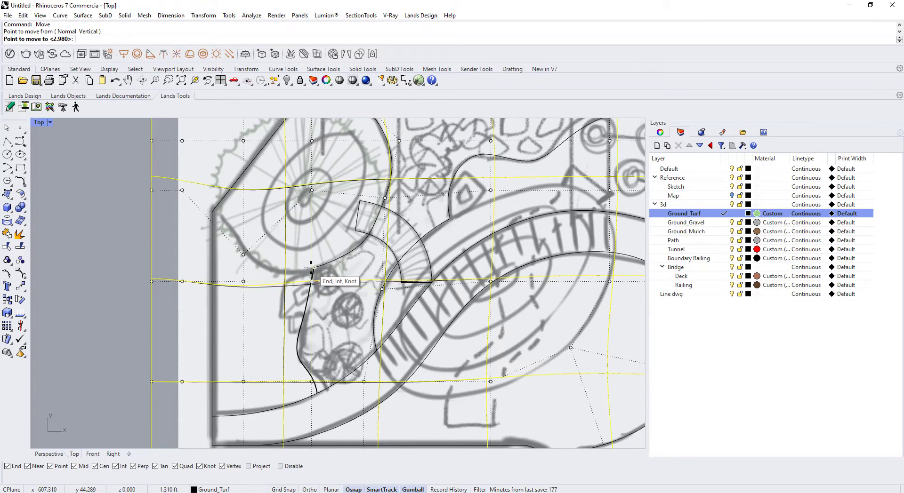
{"action": "left_click", "coordinate": [314, 267]}
{"action": "left_click", "coordinate": [244, 281]}
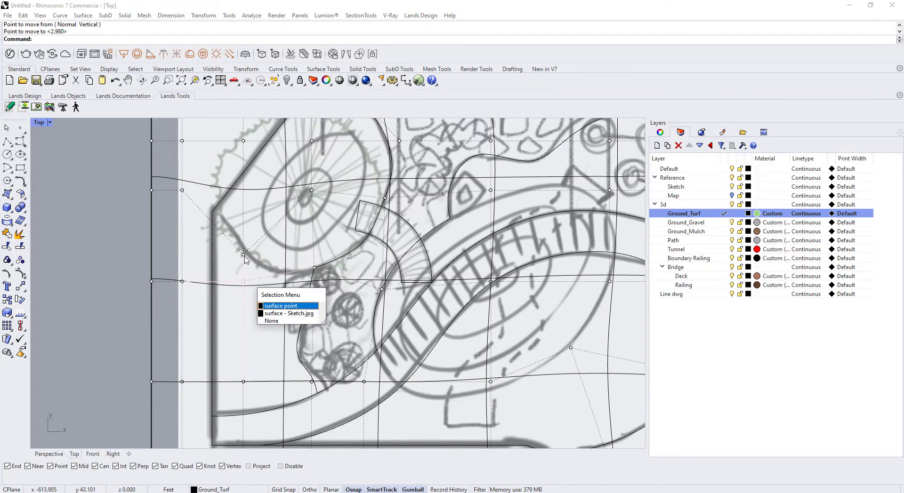
{"action": "key", "text": "Escape"}
{"action": "scroll", "coordinate": [236, 292], "scroll_direction": "down", "scroll_amount": 4}
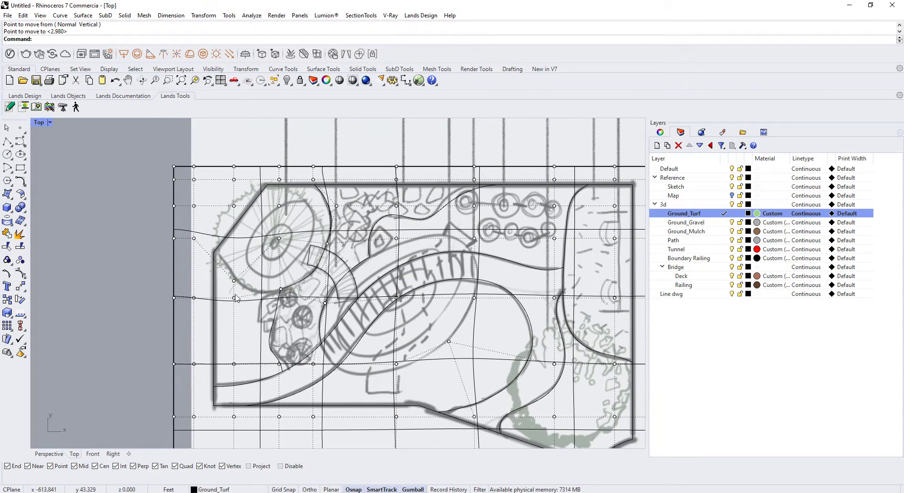
{"action": "left_click", "coordinate": [234, 283]}
{"action": "key", "text": "Escape"}
Select the control point at the circular mound's centre and inspect the surface's height profile in the Front view
{"action": "left_click", "coordinate": [278, 238]}
{"action": "left_click", "coordinate": [301, 265]}
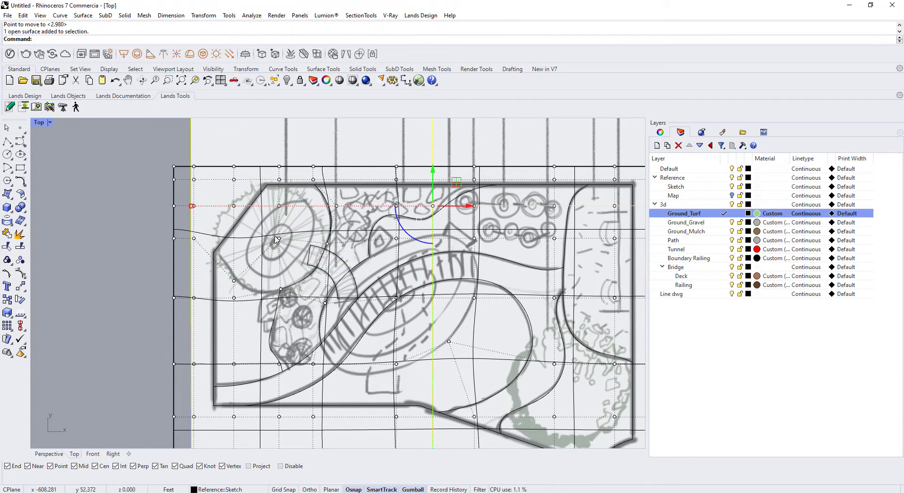
{"action": "left_click", "coordinate": [280, 239]}
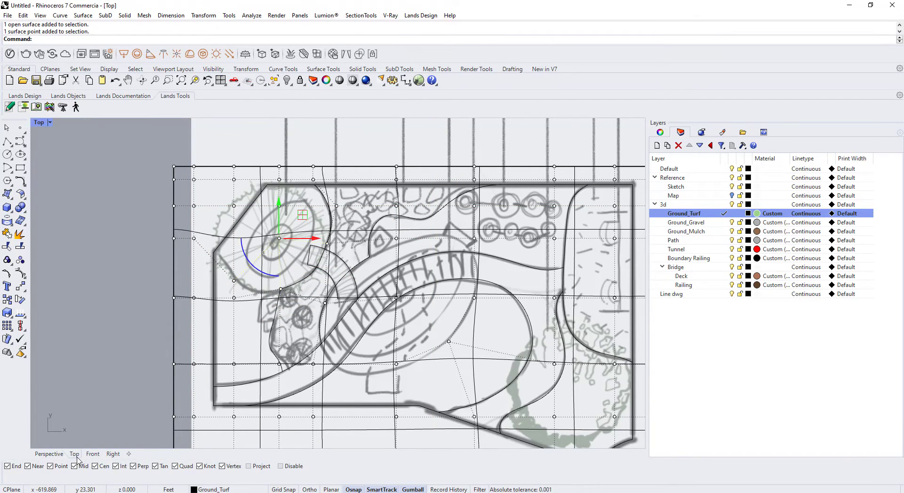
{"action": "left_click", "coordinate": [93, 454]}
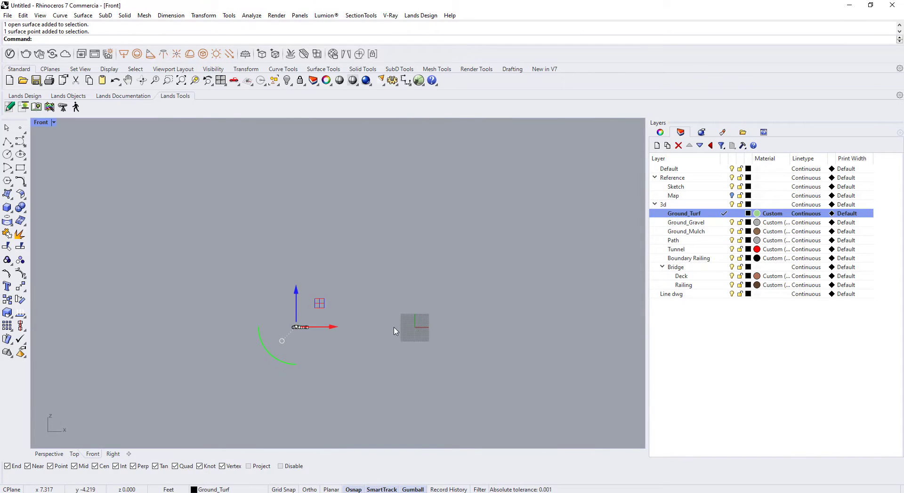
{"action": "scroll", "coordinate": [232, 313], "scroll_direction": "up", "scroll_amount": 5}
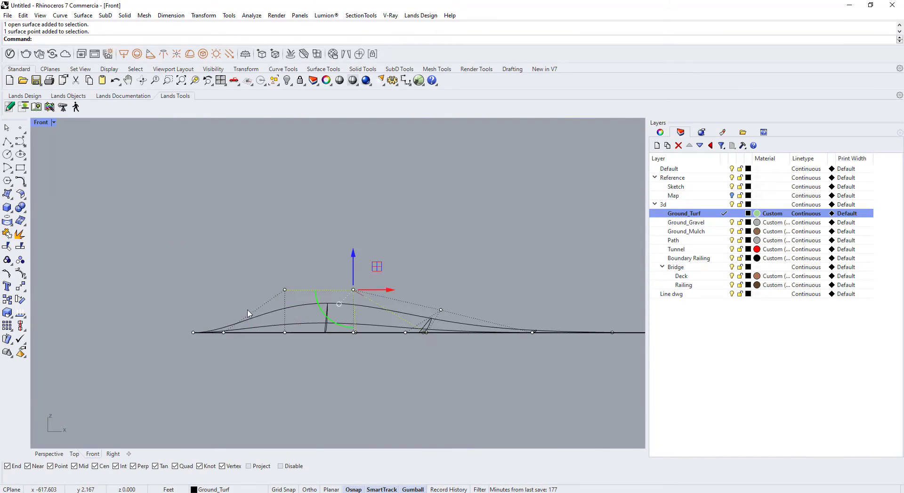
{"action": "scroll", "coordinate": [363, 308], "scroll_direction": "up", "scroll_amount": 2}
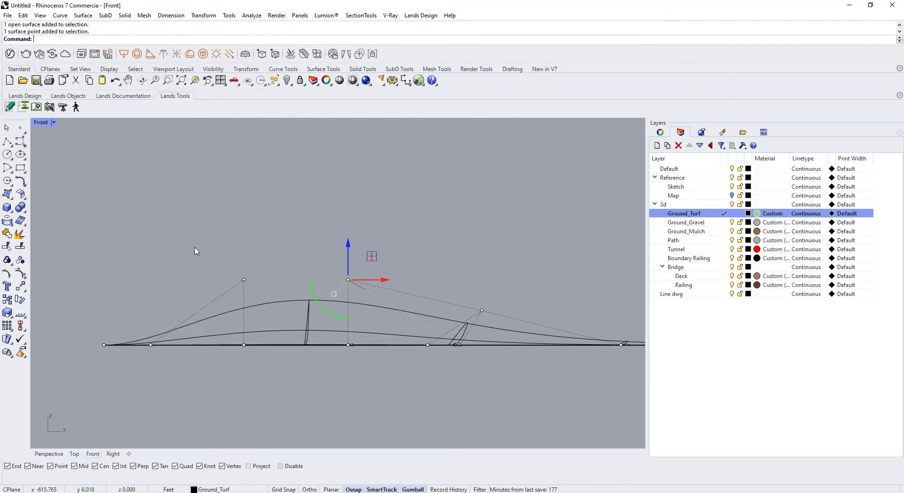
Try a control point weight of 10 on the elevated point near the circular mound's centre in the Front view
{"action": "key", "text": "Escape"}
{"action": "left_click", "coordinate": [348, 281]}
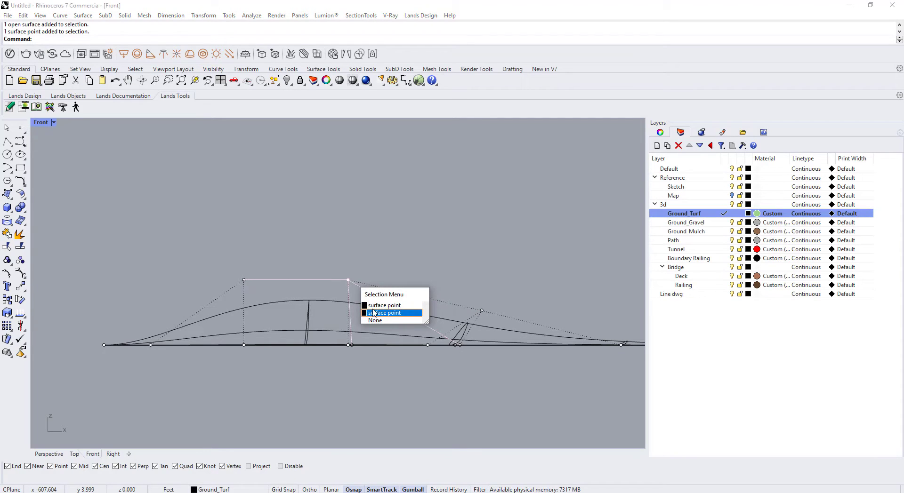
{"action": "left_click", "coordinate": [371, 307]}
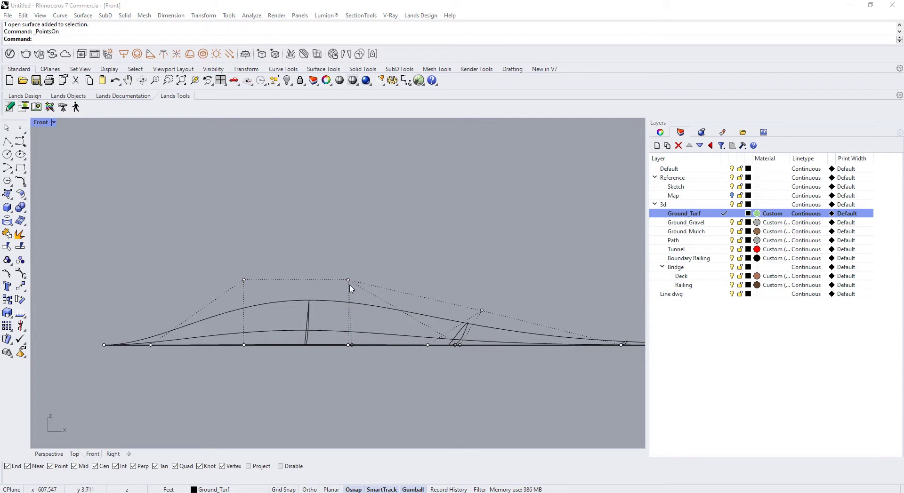
{"action": "left_click", "coordinate": [348, 281]}
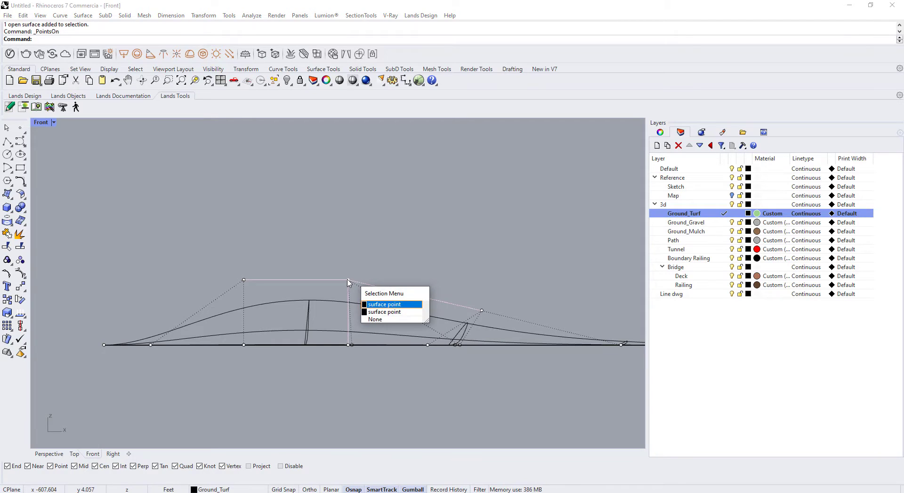
{"action": "key", "text": "Return"}
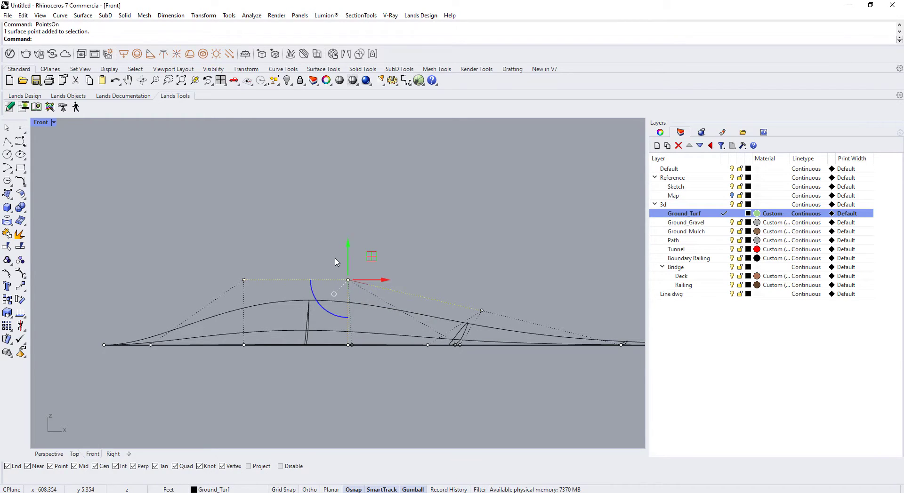
{"action": "type", "text": "Weight"}
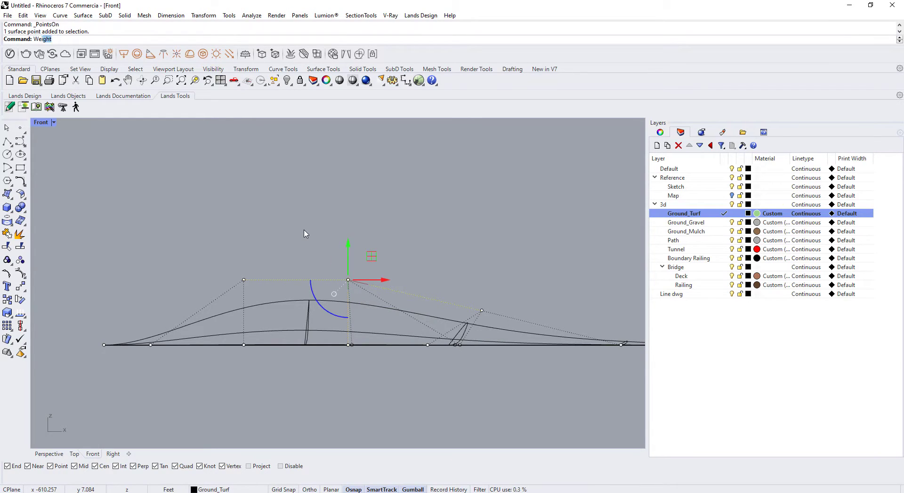
{"action": "key", "text": "Return"}
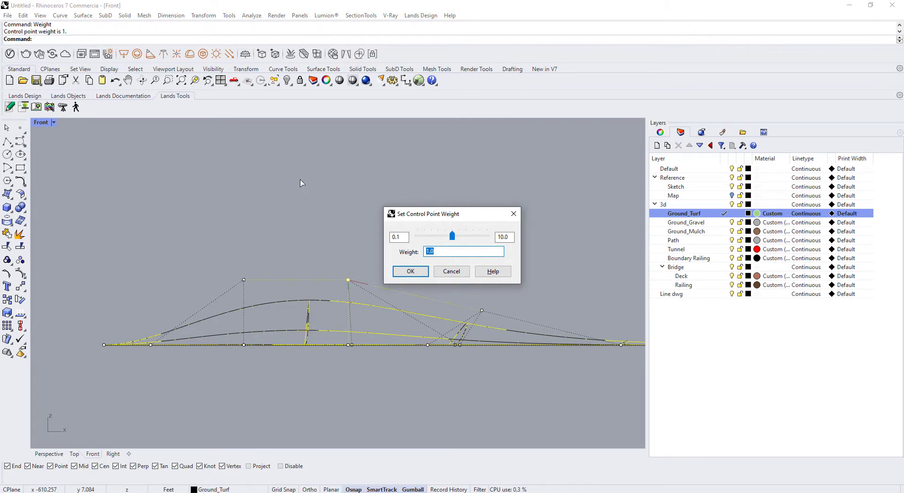
{"action": "left_click_drag", "start_coordinate": [468, 217], "coordinate": [653, 219]}
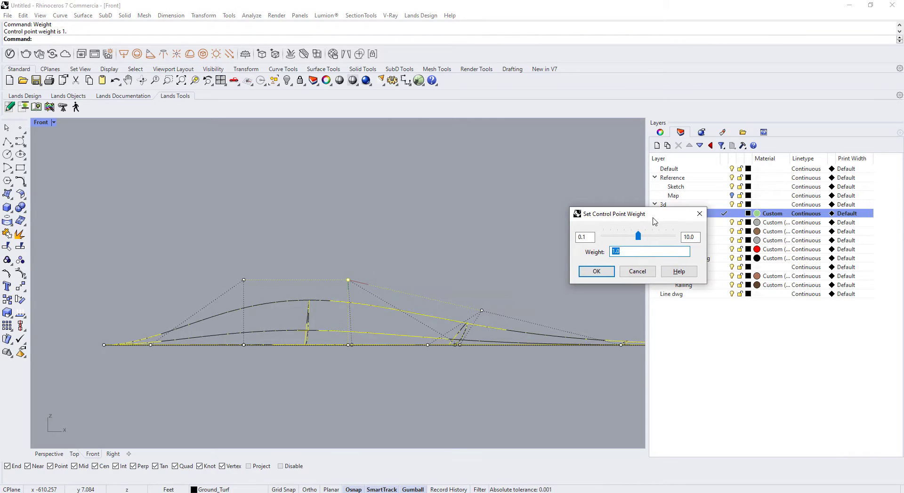
{"action": "left_click", "coordinate": [791, 397]}
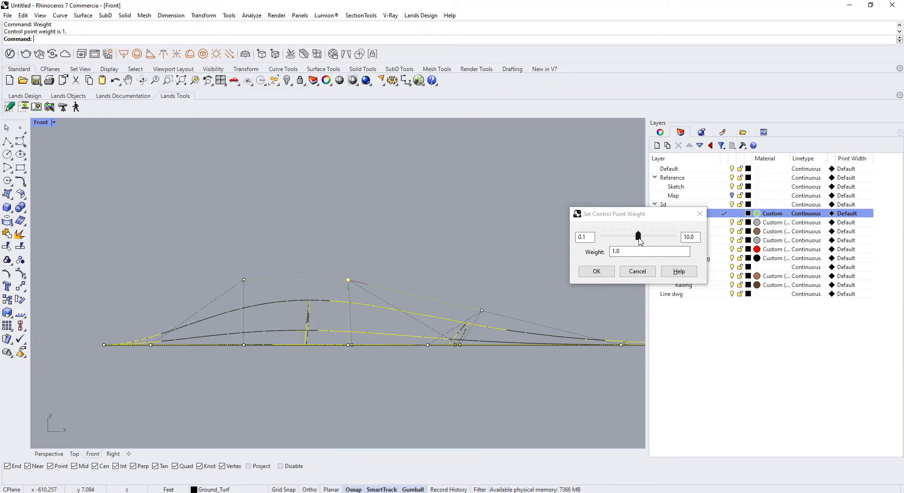
{"action": "mouse_move", "coordinate": [639, 240]}
{"action": "left_mouse_down"}
{"action": "mouse_move", "coordinate": [703, 260]}
{"action": "mouse_move", "coordinate": [617, 252]}
{"action": "mouse_move", "coordinate": [691, 254]}
{"action": "mouse_move", "coordinate": [648, 236]}
{"action": "left_mouse_up"}
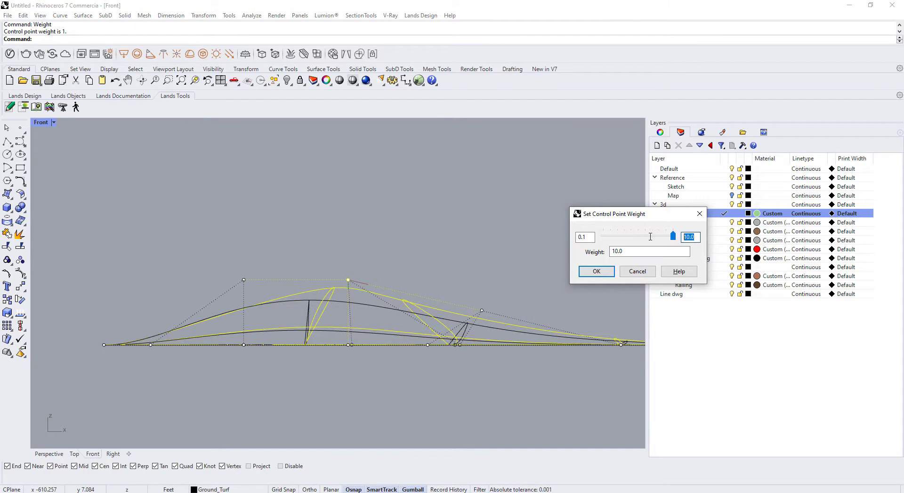
Extend the maximum weight to 100, preview weights of 100 and about 30.6, and discard the weight change
{"action": "left_click", "coordinate": [821, 272]}
{"action": "type", "text": "10"}
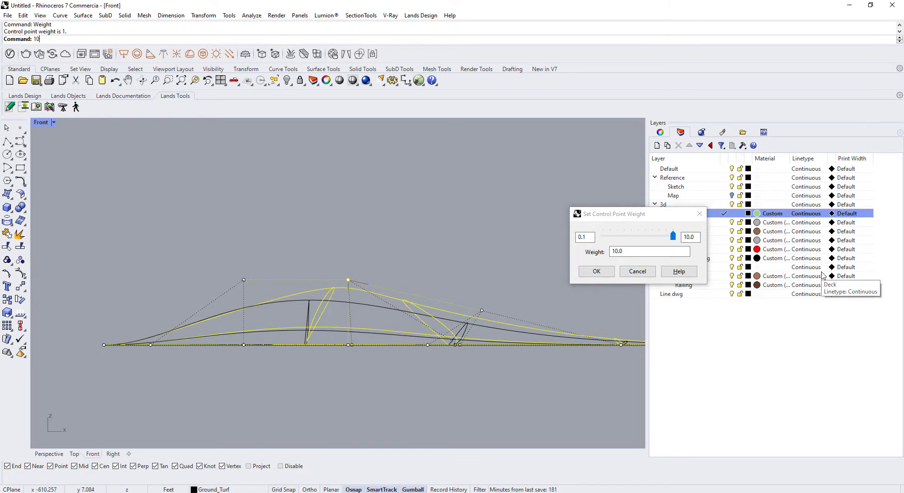
{"action": "left_click", "coordinate": [694, 236]}
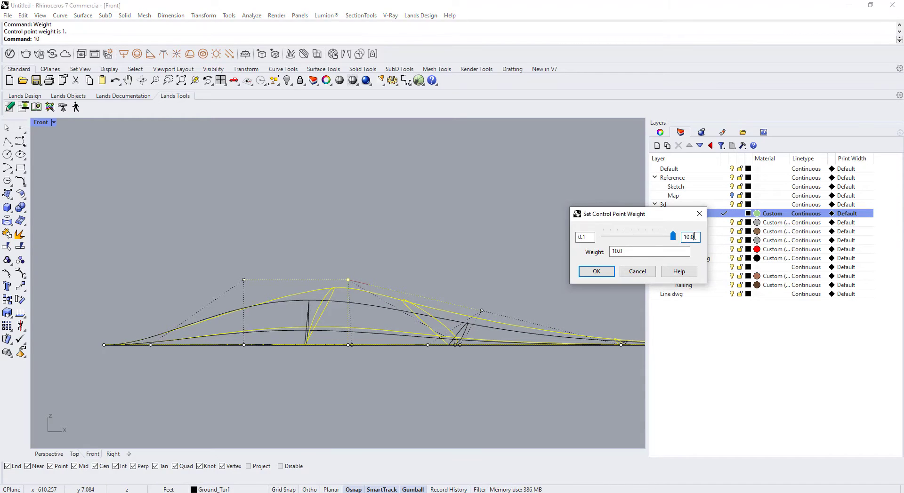
{"action": "type", "text": "10"}
{"action": "left_click", "coordinate": [676, 239]}
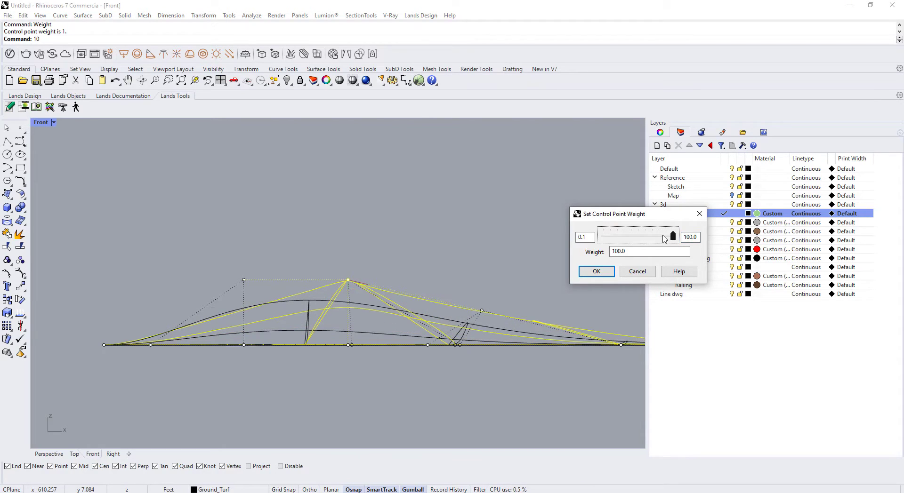
{"action": "left_click_drag", "start_coordinate": [673, 240], "coordinate": [653, 248]}
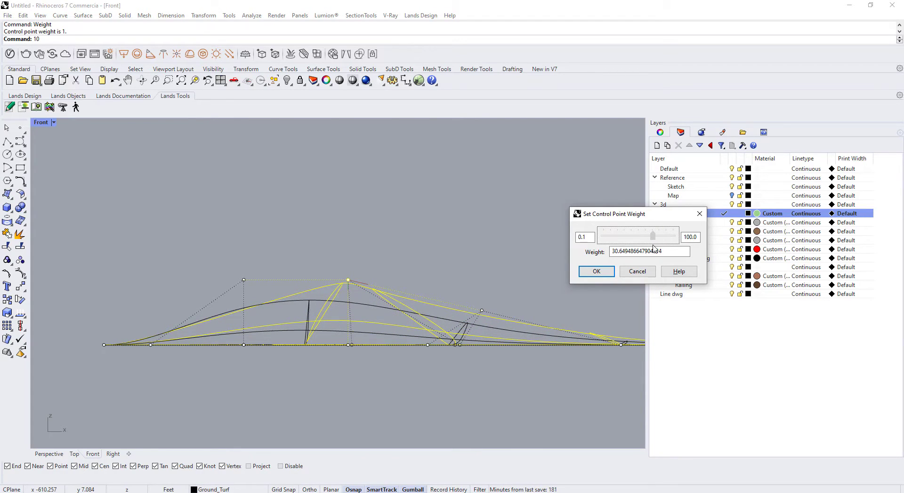
{"action": "left_click", "coordinate": [637, 271]}
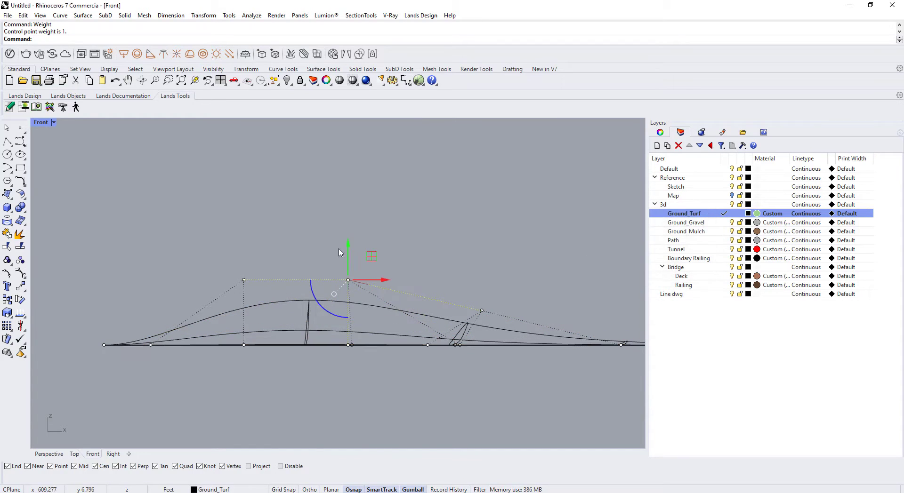
Draw a vertical 4' reference line up from the west end of the ground surface
{"action": "type", "text": "l"}
{"action": "key", "text": "Return"}
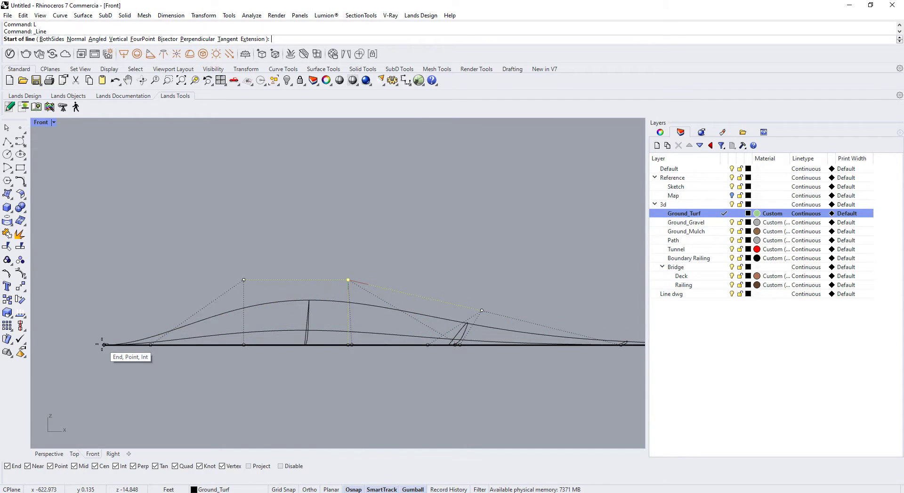
{"action": "left_click", "coordinate": [103, 345]}
{"action": "type", "text": "4"}
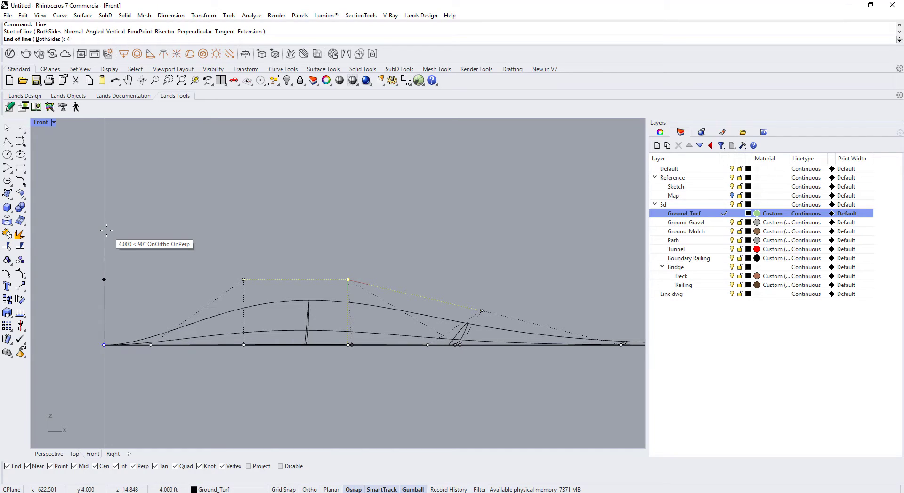
{"action": "type", "text": "'"}
{"action": "key", "text": "Return"}
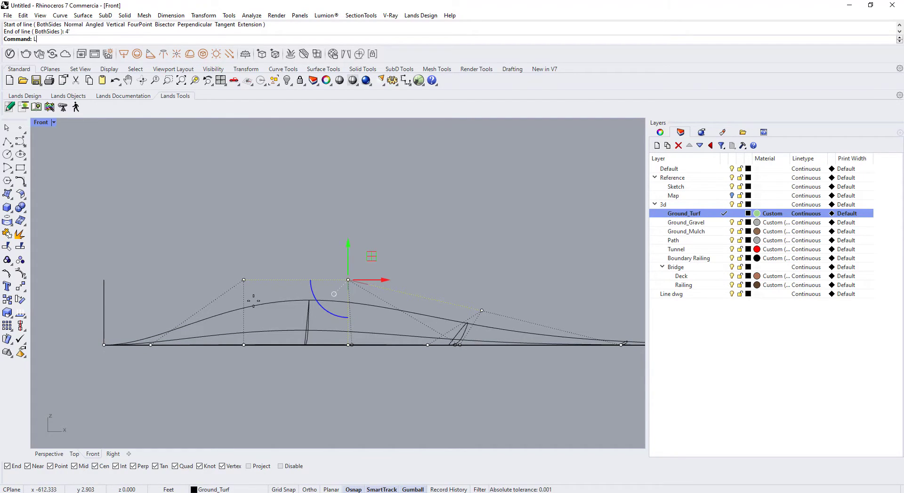
Draw a horizontal guide line from the top of the 4' reference line eastward across the whole mound
{"action": "type", "text": "L"}
{"action": "key", "text": "Return"}
{"action": "left_click", "coordinate": [104, 280]}
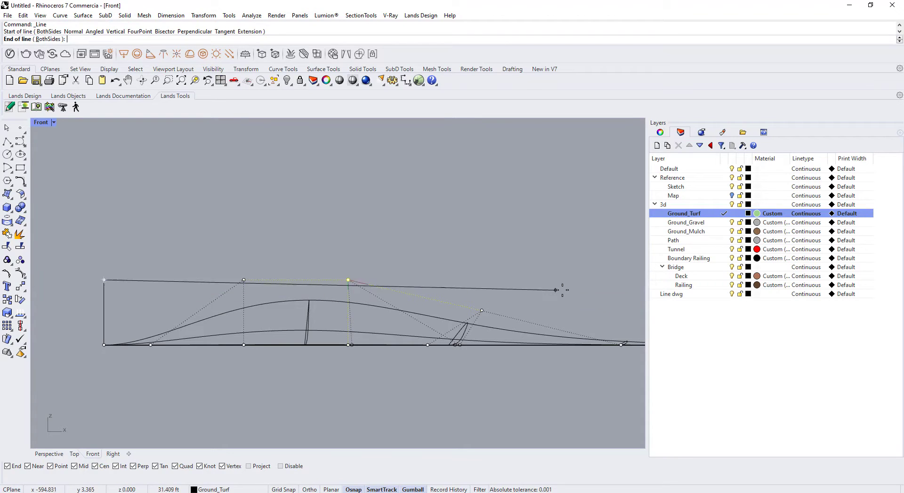
{"action": "left_click", "coordinate": [581, 285]}
{"action": "key", "text": "ctrl+z"}
{"action": "key", "text": "Return"}
{"action": "left_click", "coordinate": [104, 280]}
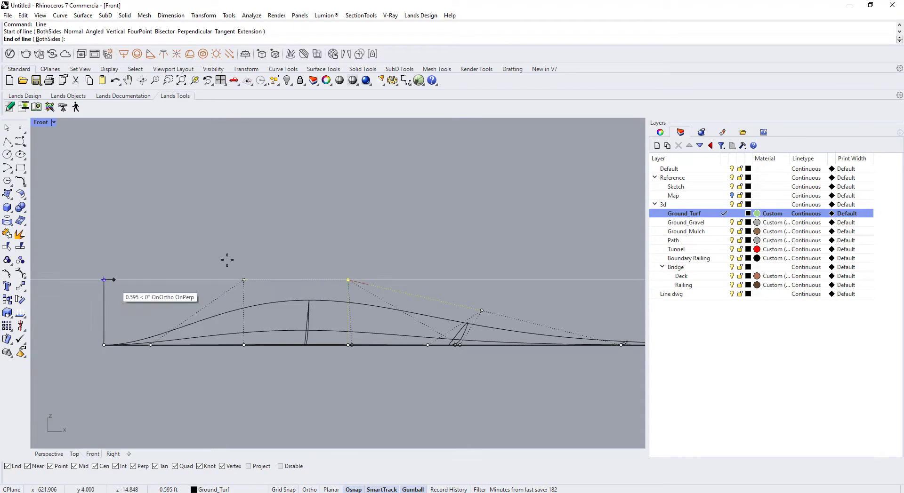
{"action": "left_click", "coordinate": [579, 279]}
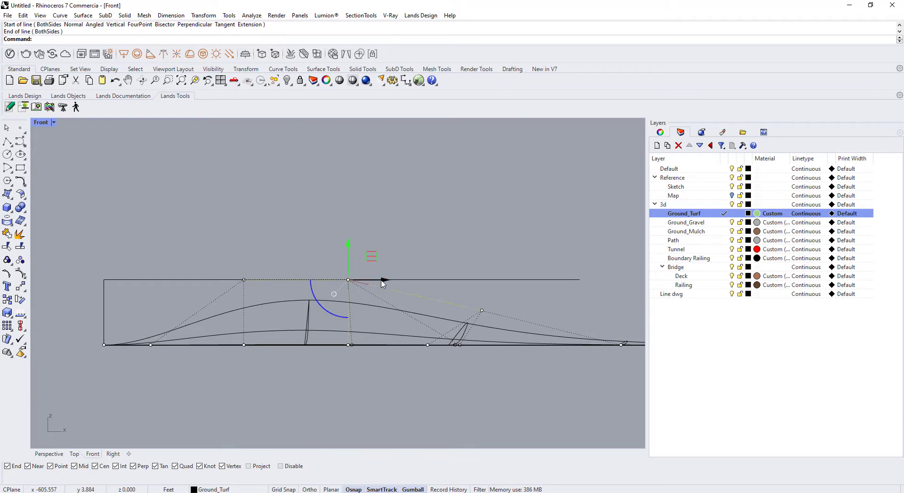
Raise the circular mound's central control point vertically until the surface crest meets the 4' guide line
{"action": "left_click", "coordinate": [400, 239]}
{"action": "left_click", "coordinate": [349, 281]}
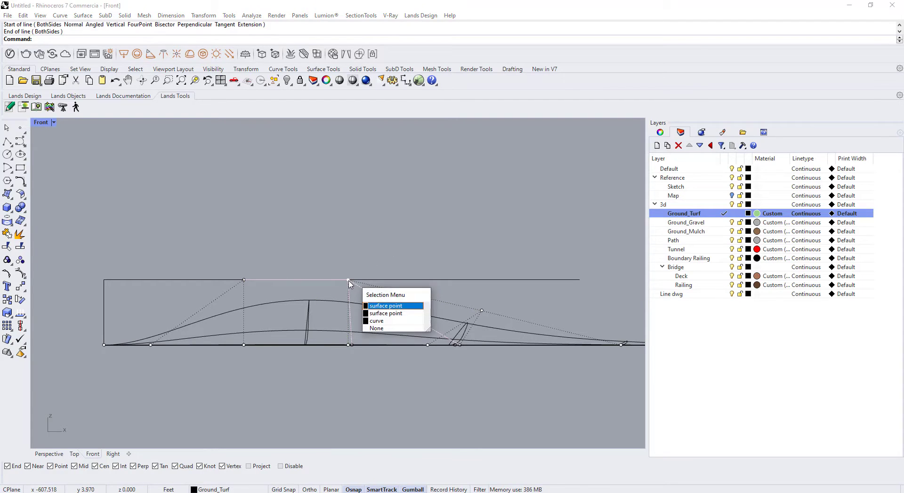
{"action": "right_click", "coordinate": [348, 281]}
{"action": "left_click_drag", "start_coordinate": [349, 255], "coordinate": [371, 145]}
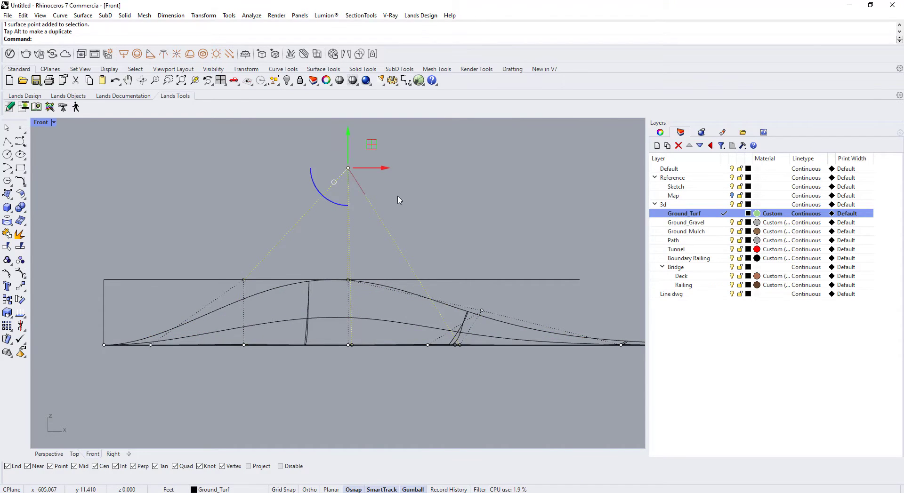
Inspect the shape of the raised mounds from several angles in the Perspective view
{"action": "scroll", "coordinate": [351, 319], "scroll_direction": "down", "scroll_amount": 3}
{"action": "scroll", "coordinate": [351, 320], "scroll_direction": "down", "scroll_amount": 2}
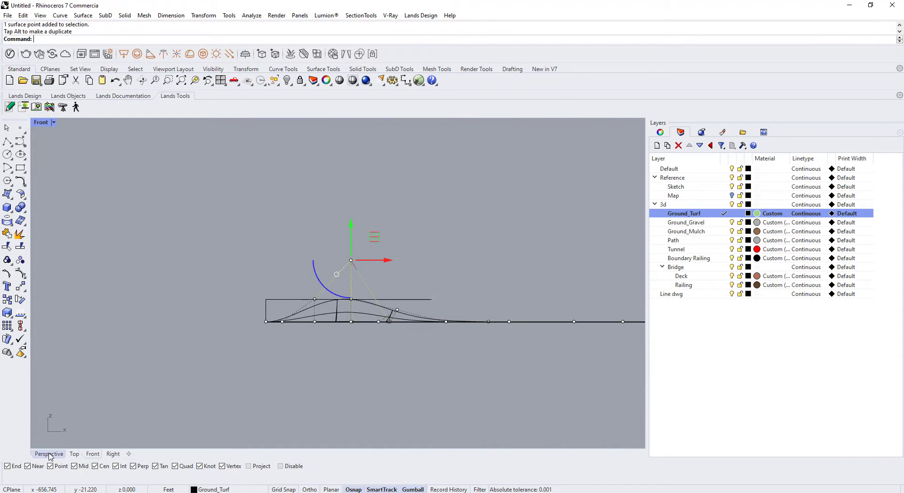
{"action": "left_click", "coordinate": [49, 453]}
{"action": "right_click_drag", "start_coordinate": [320, 309], "coordinate": [321, 333]}
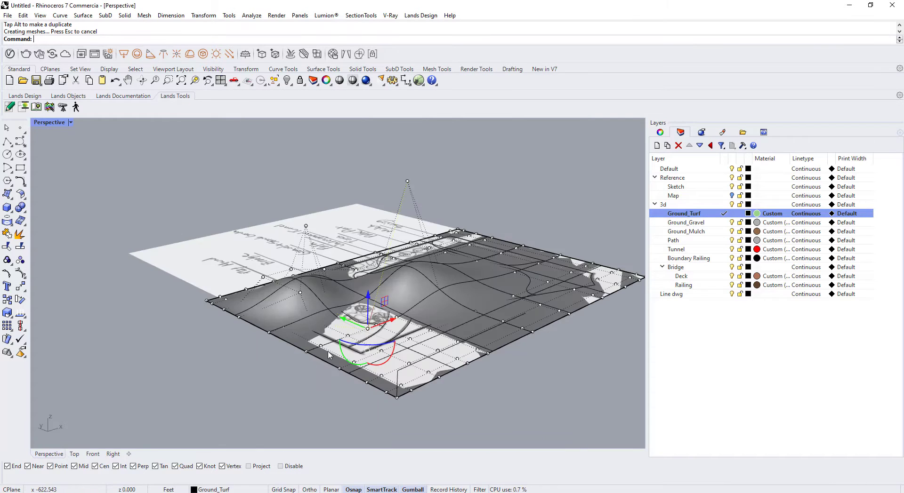
{"action": "mouse_move", "coordinate": [353, 352]}
{"action": "right_mouse_down"}
{"action": "mouse_move", "coordinate": [298, 348]}
{"action": "mouse_move", "coordinate": [336, 351]}
{"action": "right_mouse_up"}
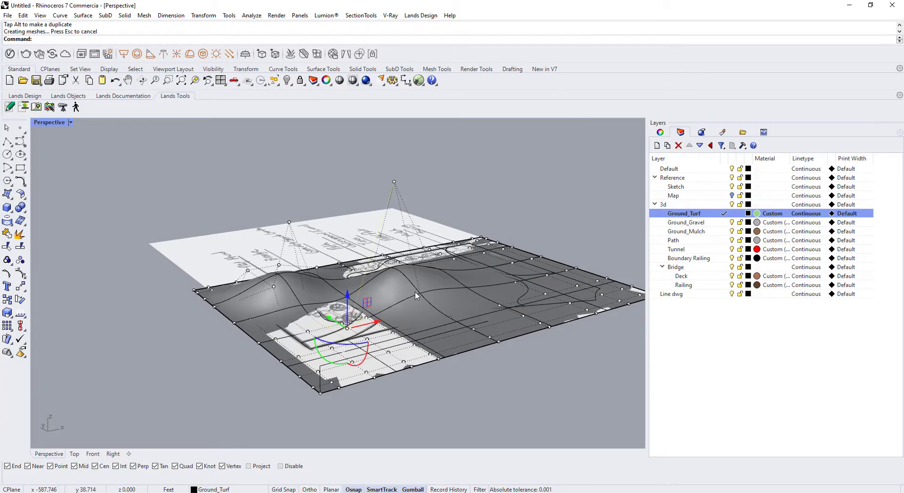
{"action": "scroll", "coordinate": [403, 288], "scroll_direction": "up", "scroll_amount": 3}
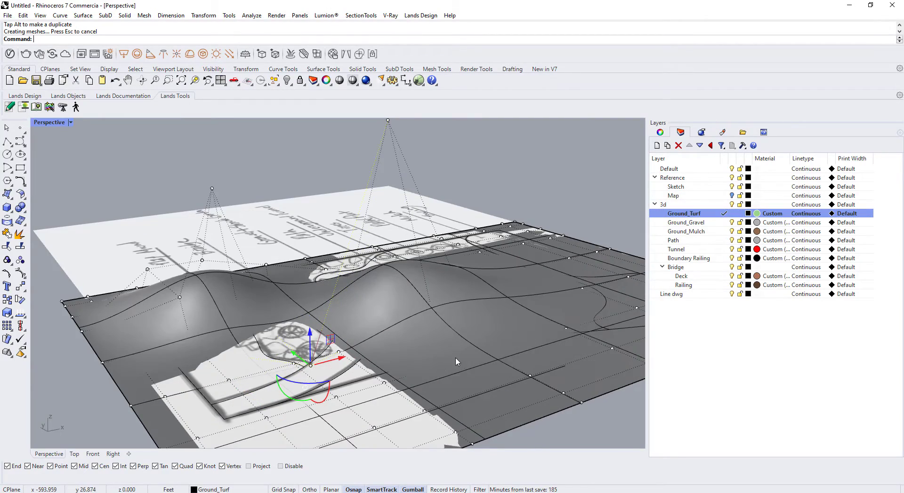
{"action": "right_click_drag", "start_coordinate": [458, 362], "coordinate": [466, 312]}
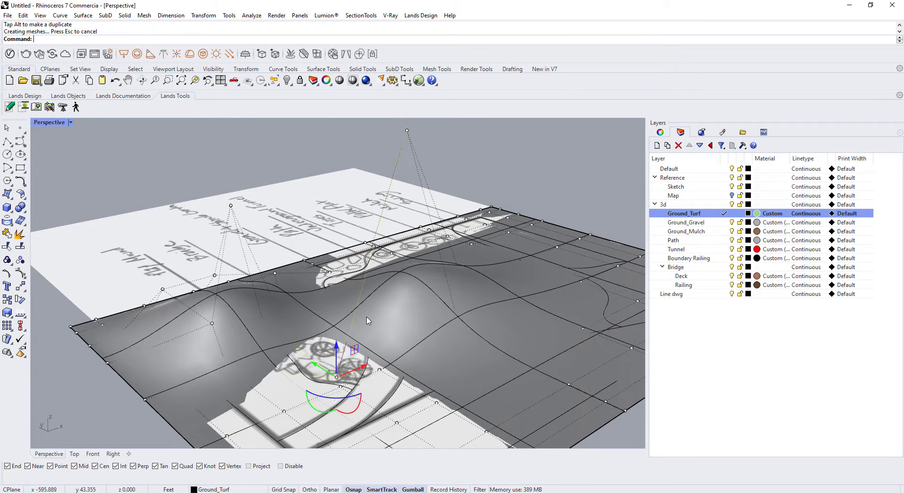
Turn off the turf surface's control points and hide the surface in the Top view
{"action": "left_click", "coordinate": [74, 455]}
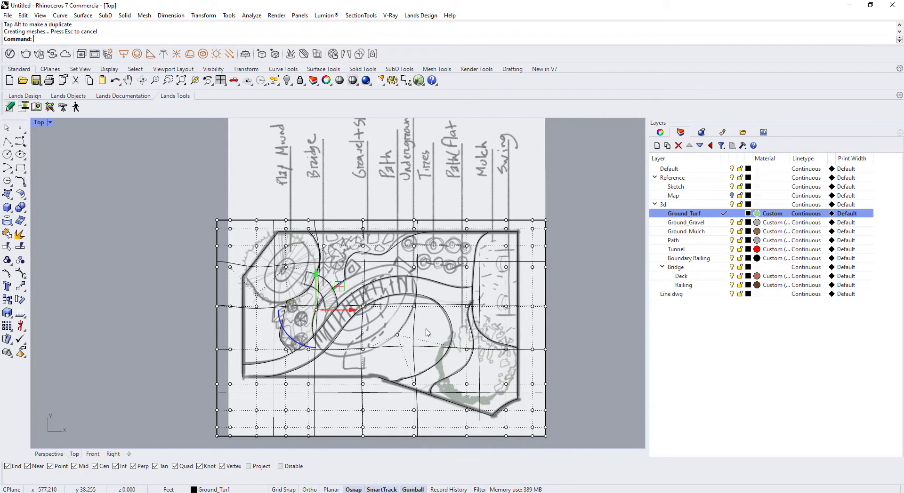
{"action": "key", "text": "Escape"}
{"action": "key", "text": "Escape"}
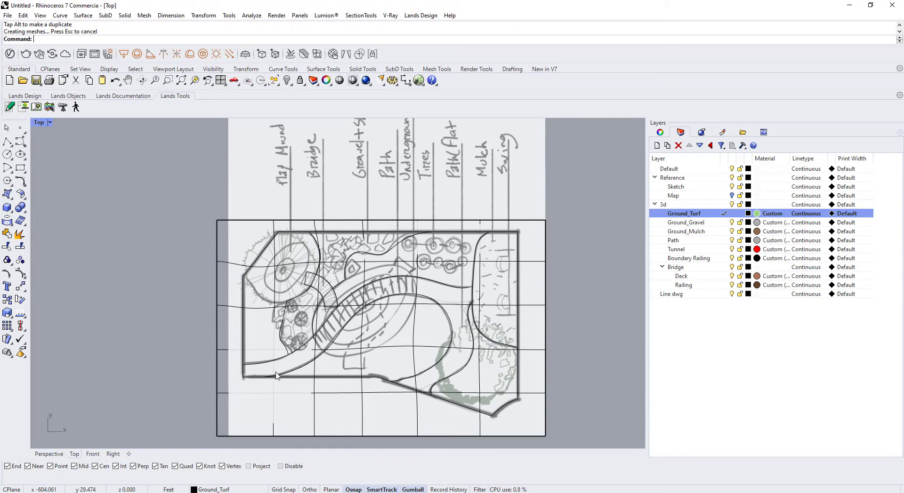
{"action": "left_click", "coordinate": [218, 227]}
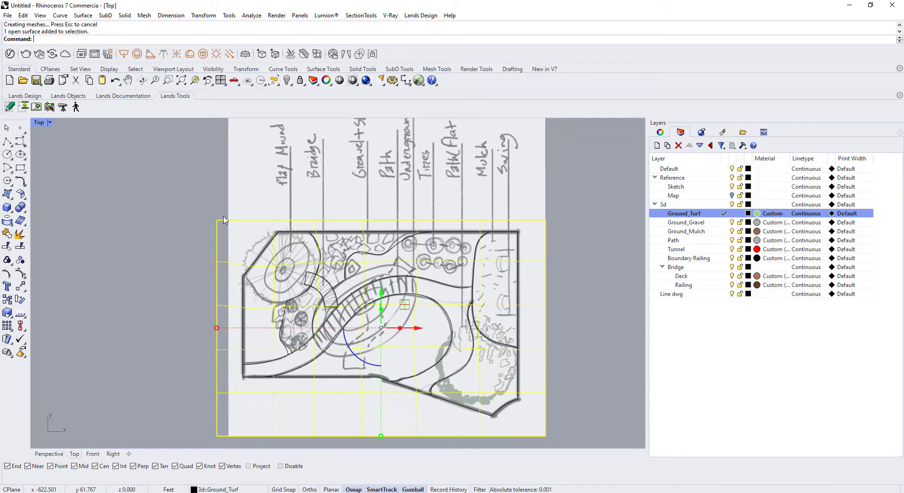
{"action": "left_click", "coordinate": [286, 81]}
Hide the sketch reference image so only the linework remains
{"action": "right_click_drag", "start_coordinate": [387, 399], "coordinate": [365, 331]}
{"action": "scroll", "coordinate": [388, 371], "scroll_direction": "down", "scroll_amount": 4}
{"action": "left_click", "coordinate": [420, 174]}
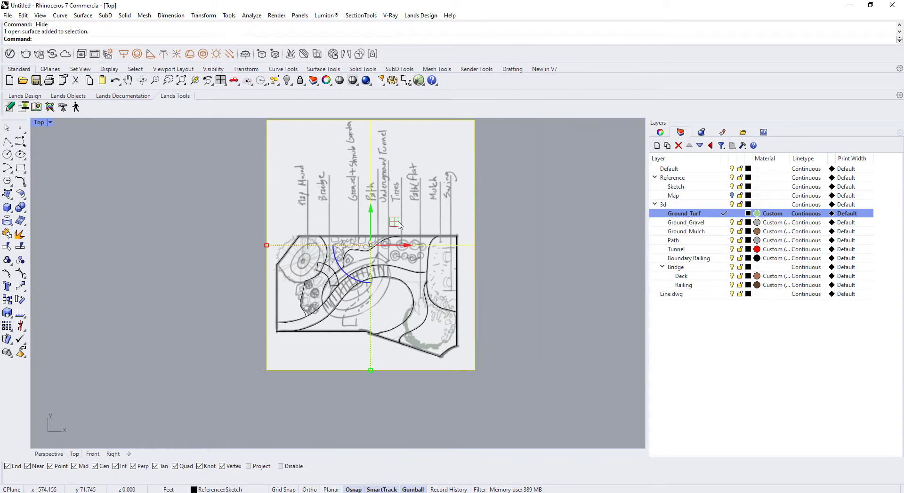
{"action": "right_click_drag", "start_coordinate": [403, 240], "coordinate": [410, 275]}
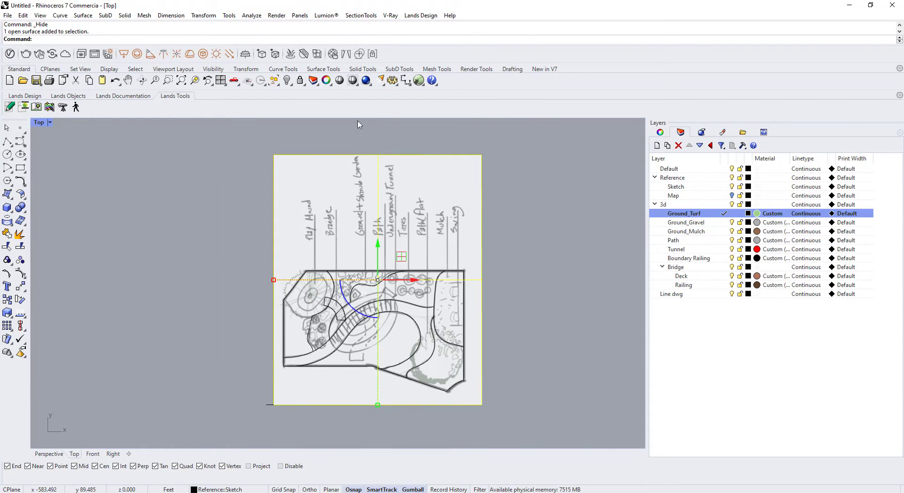
{"action": "left_click", "coordinate": [289, 80]}
Examine the plan linework and the separate curves that bound the winding path
{"action": "right_click_drag", "start_coordinate": [465, 392], "coordinate": [460, 349]}
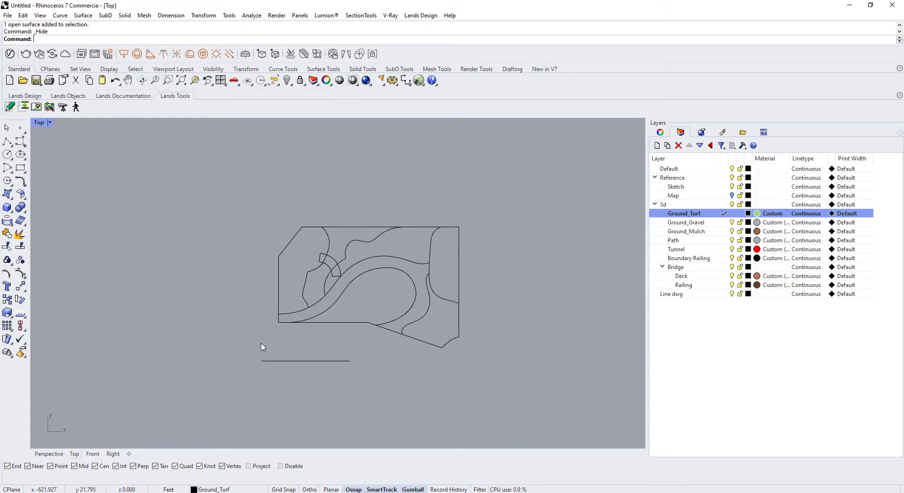
{"action": "scroll", "coordinate": [263, 348], "scroll_direction": "up", "scroll_amount": 5}
{"action": "scroll", "coordinate": [298, 409], "scroll_direction": "down", "scroll_amount": 8}
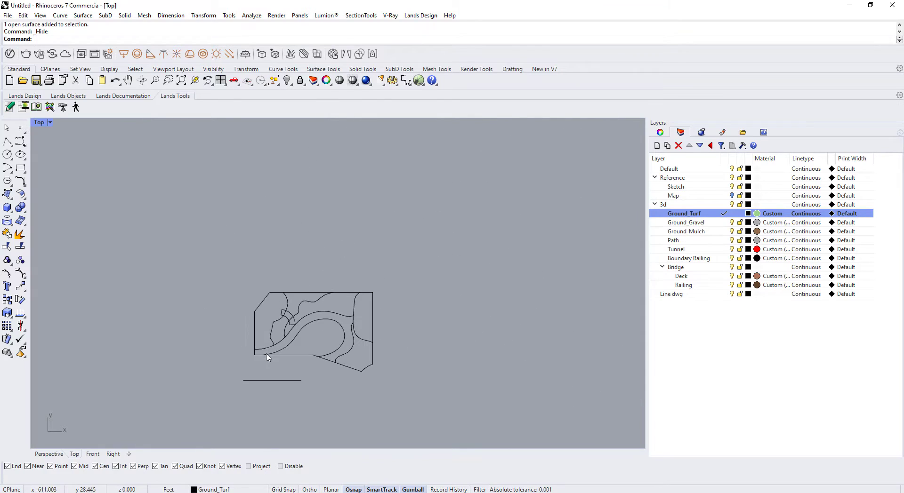
{"action": "left_click_drag", "start_coordinate": [238, 375], "coordinate": [419, 254]}
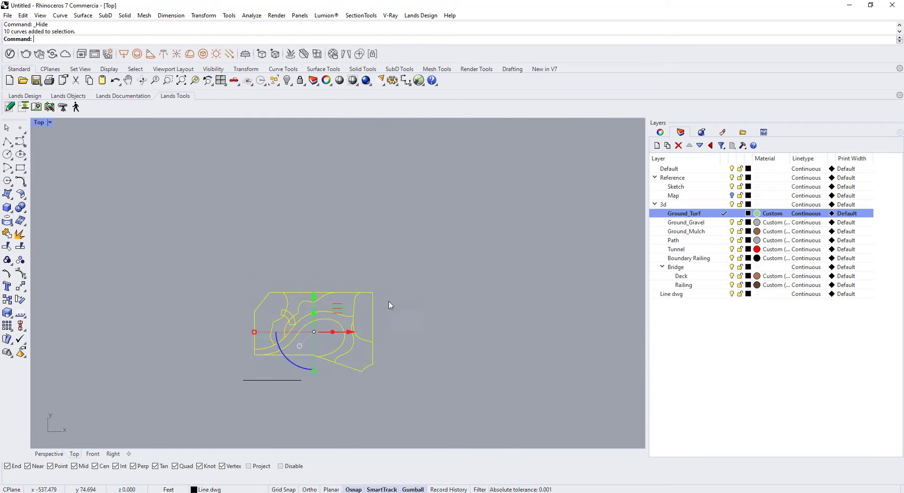
{"action": "scroll", "coordinate": [346, 356], "scroll_direction": "up", "scroll_amount": 7}
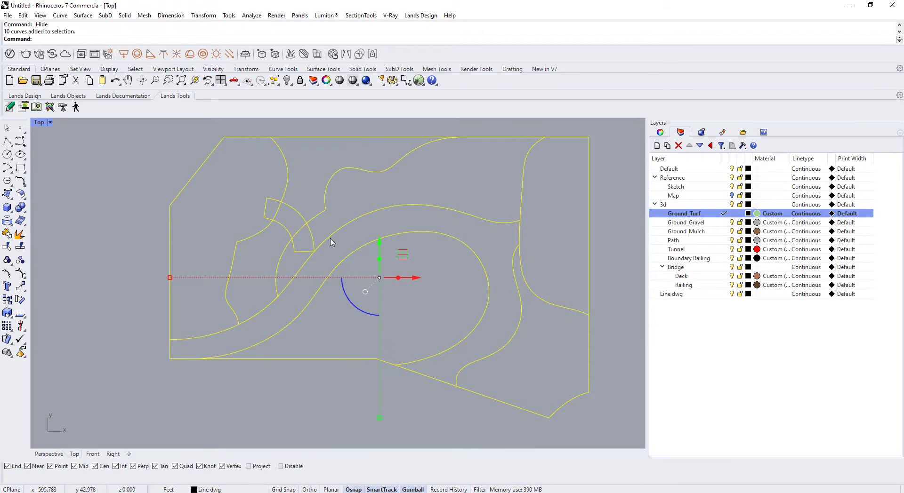
{"action": "left_click", "coordinate": [490, 266]}
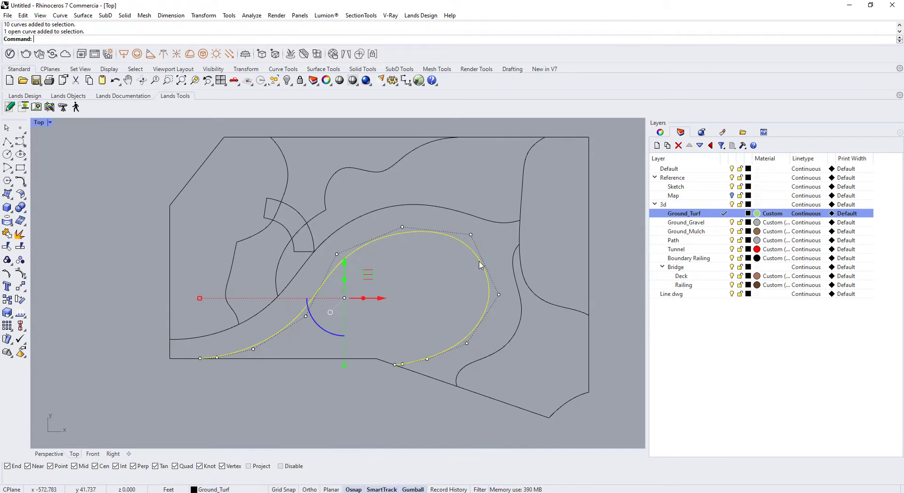
{"action": "left_click", "coordinate": [481, 264]}
{"action": "left_click", "coordinate": [480, 218]}
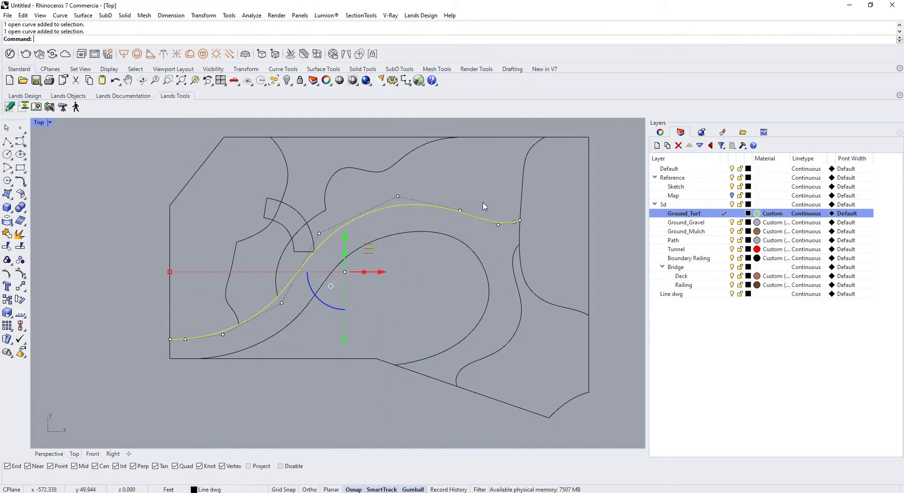
{"action": "left_click_drag", "start_coordinate": [483, 201], "coordinate": [407, 281]}
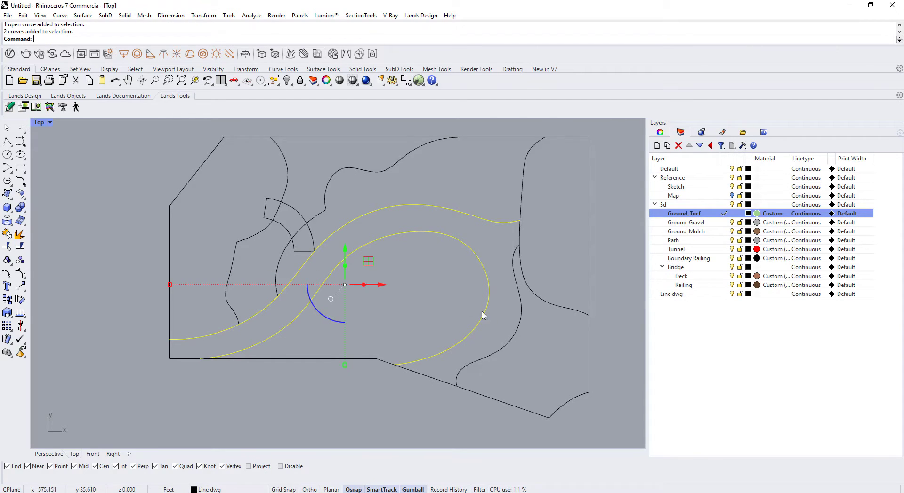
{"action": "left_click_drag", "start_coordinate": [528, 313], "coordinate": [419, 358]}
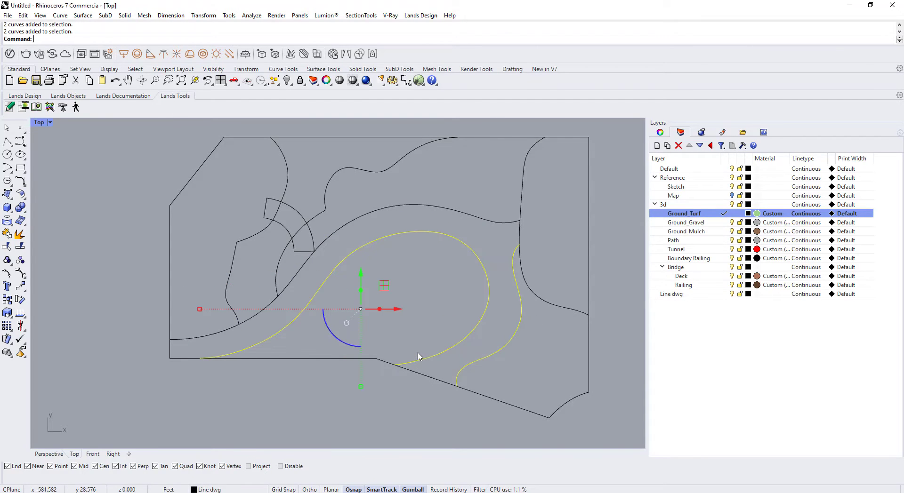
{"action": "scroll", "coordinate": [416, 356], "scroll_direction": "down", "scroll_amount": 2}
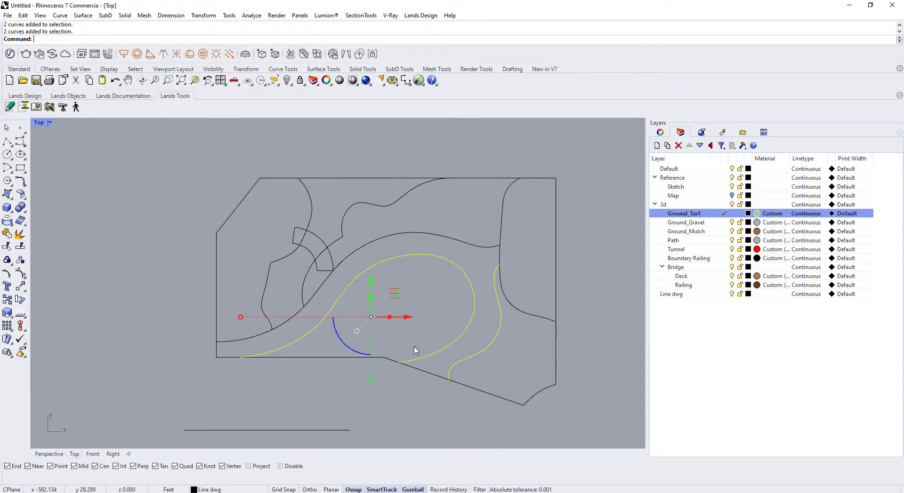
{"action": "scroll", "coordinate": [297, 350], "scroll_direction": "down", "scroll_amount": 1}
{"action": "key", "text": "Escape"}
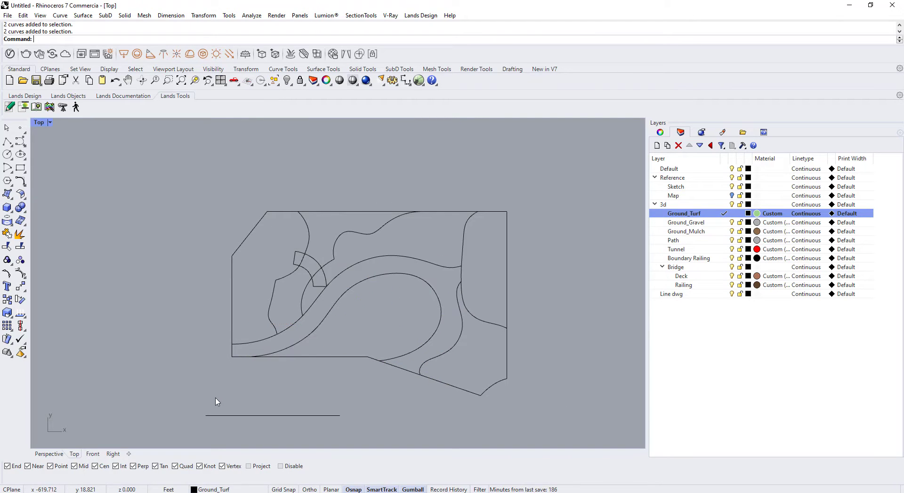
Select all the playground plan curves and make Line dwg the current layer
{"action": "mouse_move", "coordinate": [206, 400]}
{"action": "left_mouse_down"}
{"action": "mouse_move", "coordinate": [427, 336]}
{"action": "mouse_move", "coordinate": [575, 174]}
{"action": "mouse_move", "coordinate": [568, 160]}
{"action": "left_mouse_up"}
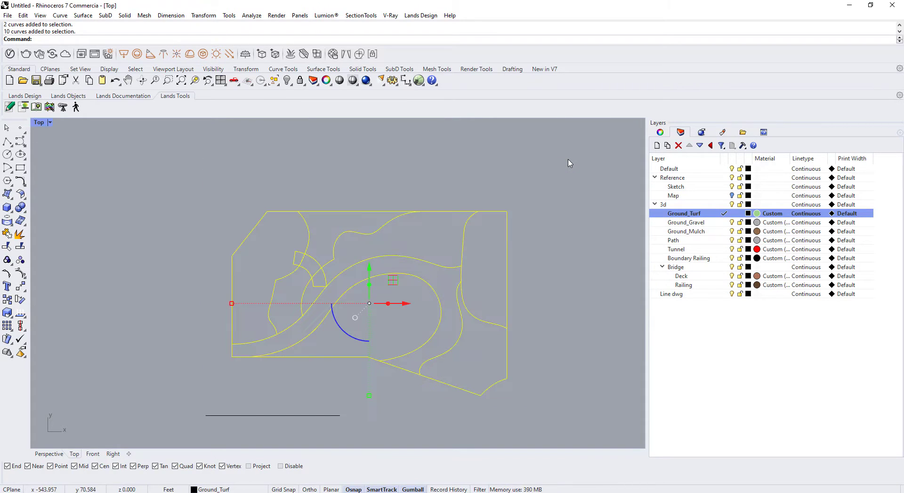
{"action": "left_click", "coordinate": [724, 294]}
{"action": "right_click_drag", "start_coordinate": [327, 316], "coordinate": [328, 291]}
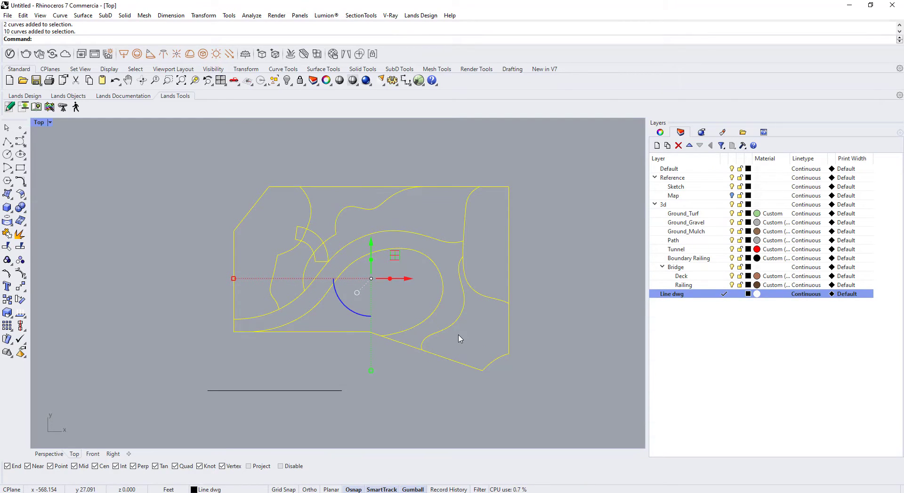
Create a closed outline of the winding path region with CurveBoolean, using DeleteInput=None and CombineRegions=Yes, and keep it in its original position
{"action": "type", "text": "Curve"}
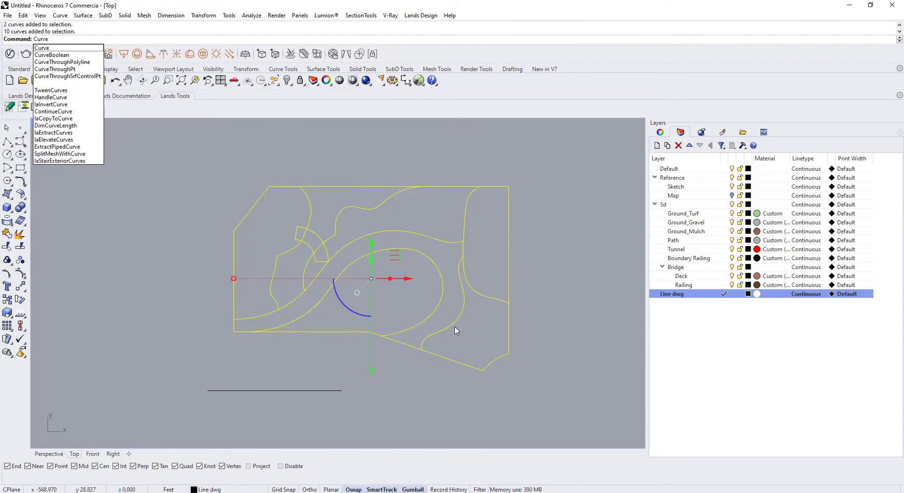
{"action": "type", "text": "Boolean"}
{"action": "key", "text": "Return"}
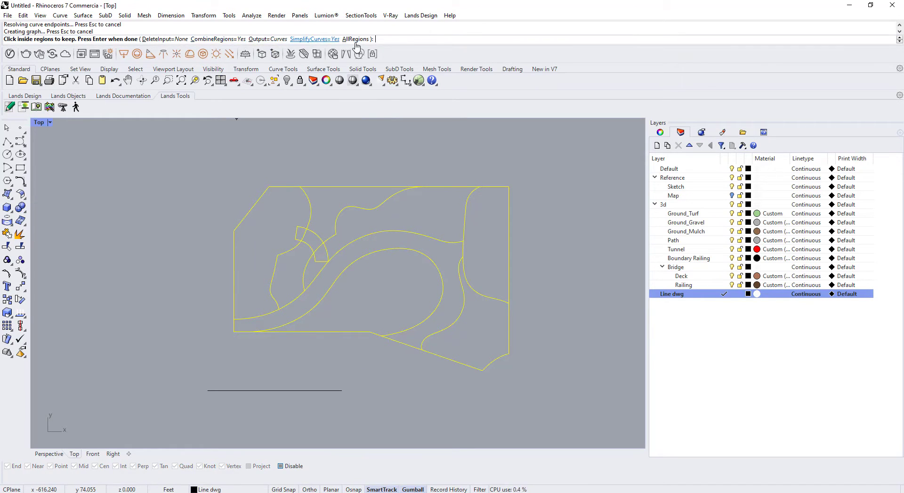
{"action": "left_click", "coordinate": [240, 39]}
{"action": "left_click", "coordinate": [237, 39]}
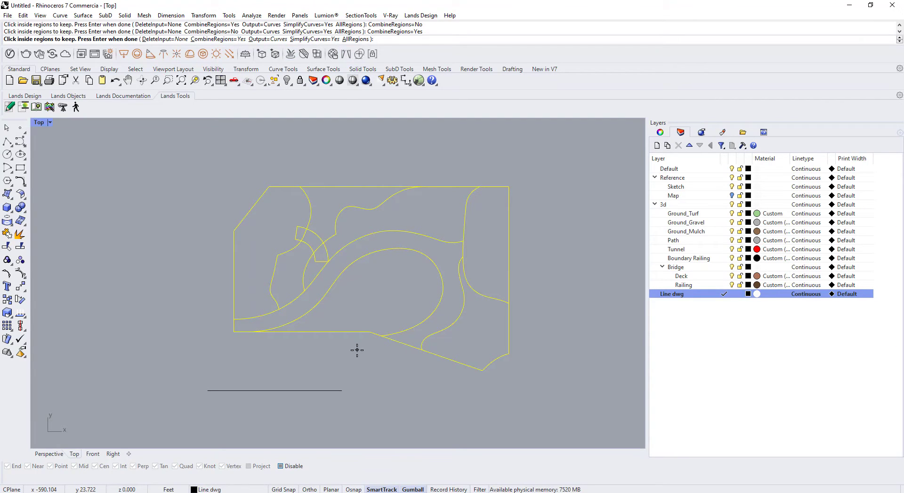
{"action": "left_click", "coordinate": [252, 324]}
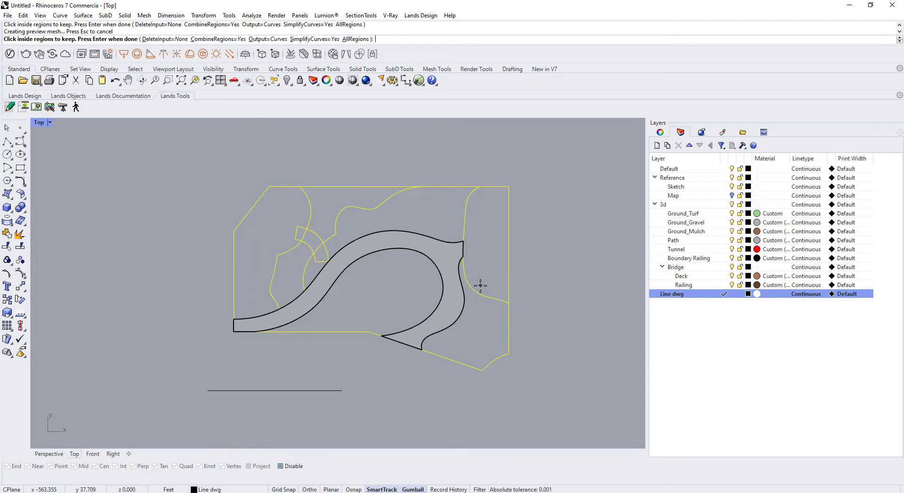
{"action": "key", "text": "Return"}
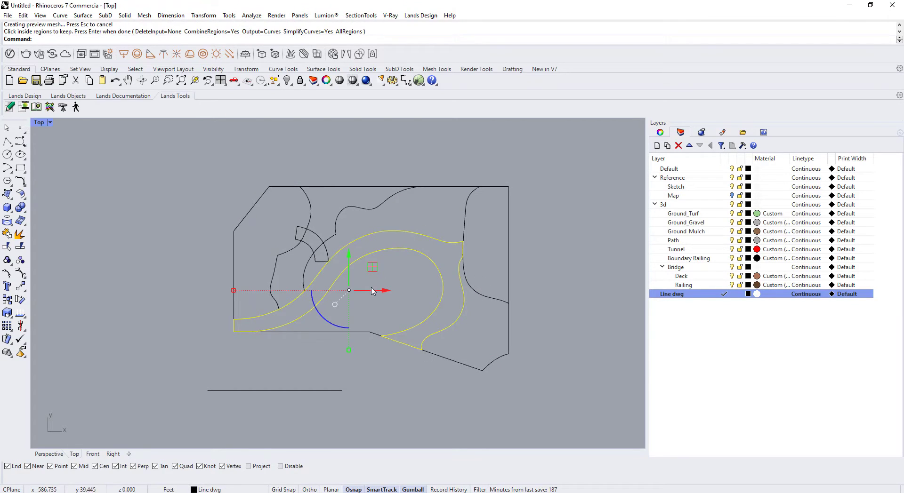
{"action": "left_click_drag", "start_coordinate": [371, 290], "coordinate": [207, 289]}
{"action": "key", "text": "ctrl+z"}
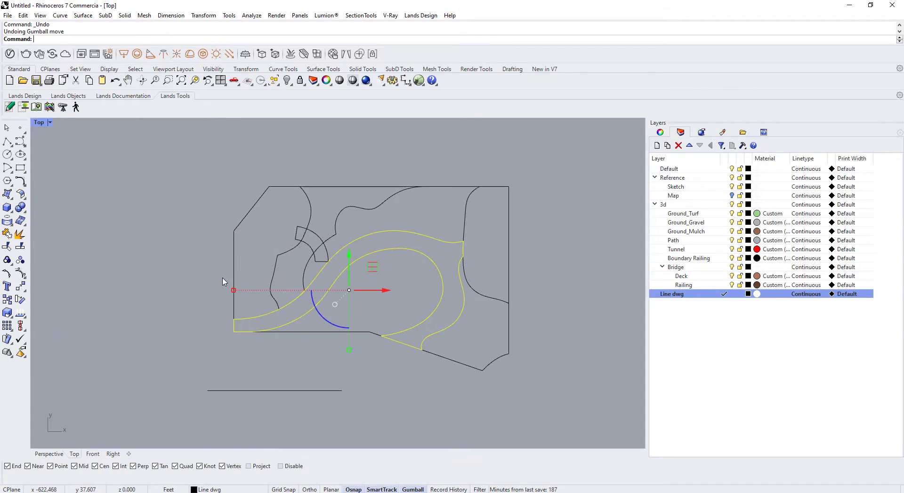
Show the hidden objects and isolate the closed path outline together with the turf surface
{"action": "right_click", "coordinate": [287, 81]}
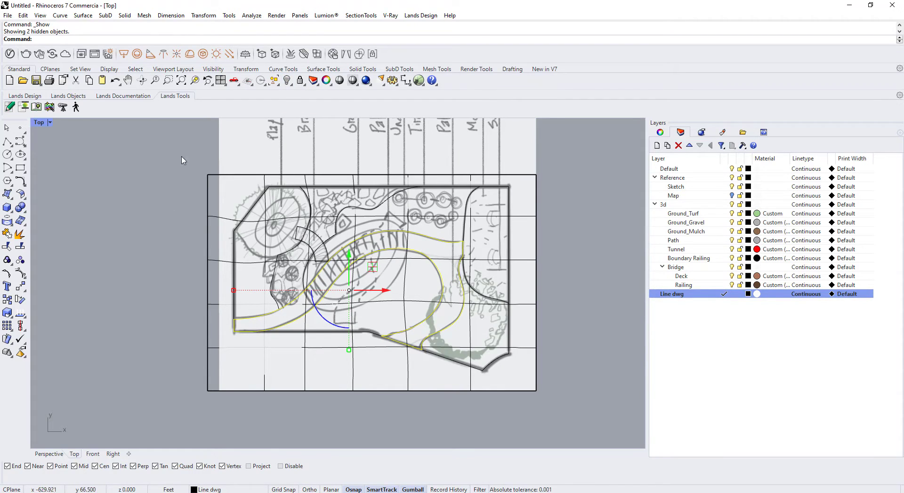
{"action": "left_click", "coordinate": [211, 175]}
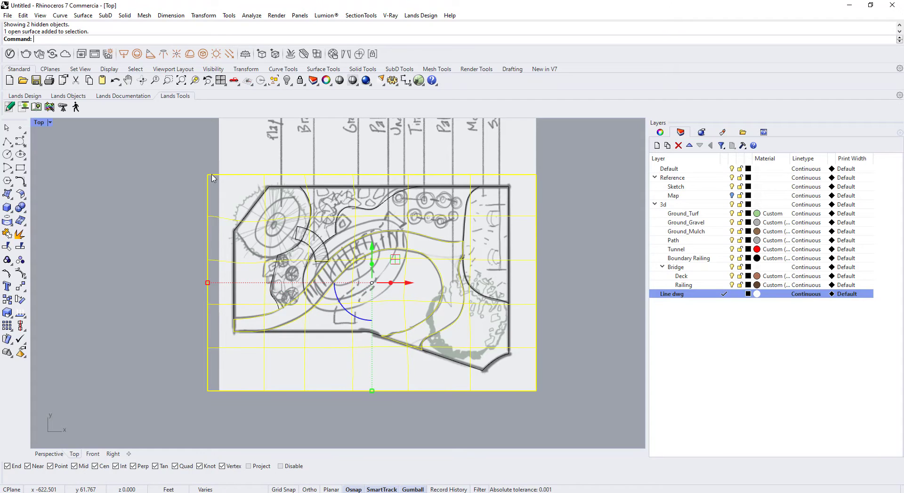
{"action": "left_click", "coordinate": [291, 87]}
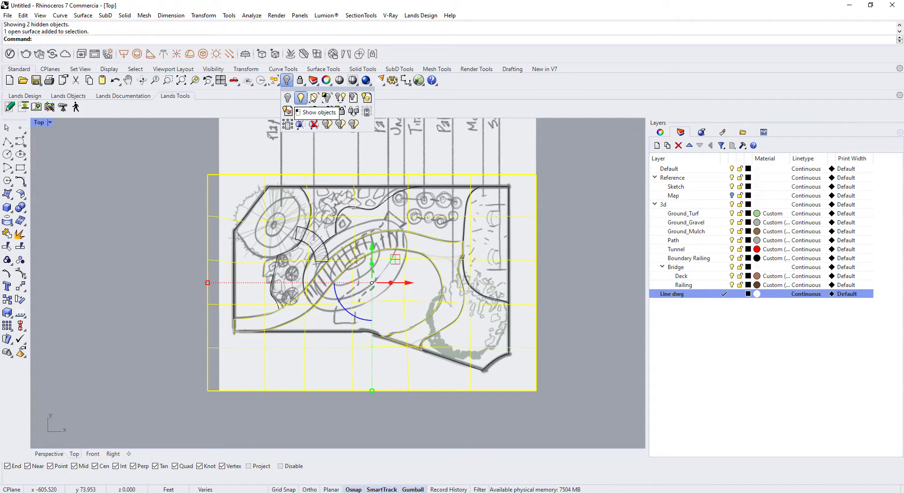
{"action": "left_click", "coordinate": [328, 99]}
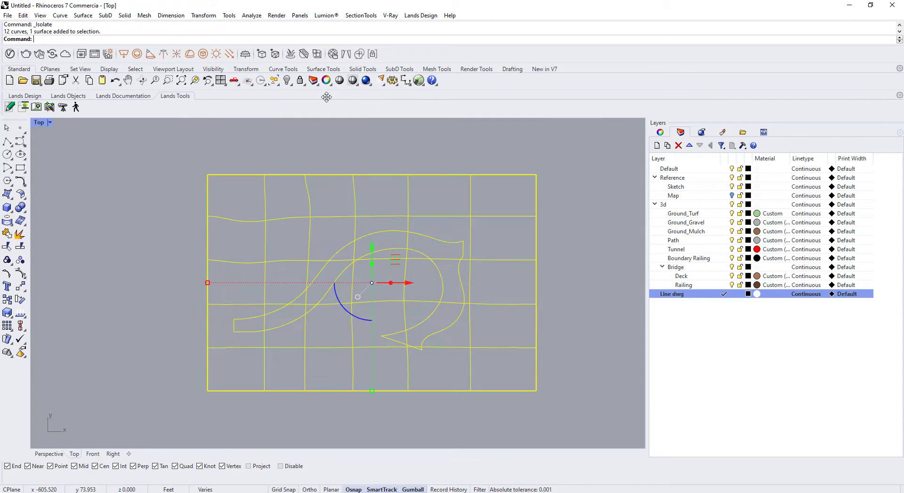
{"action": "left_click", "coordinate": [598, 255]}
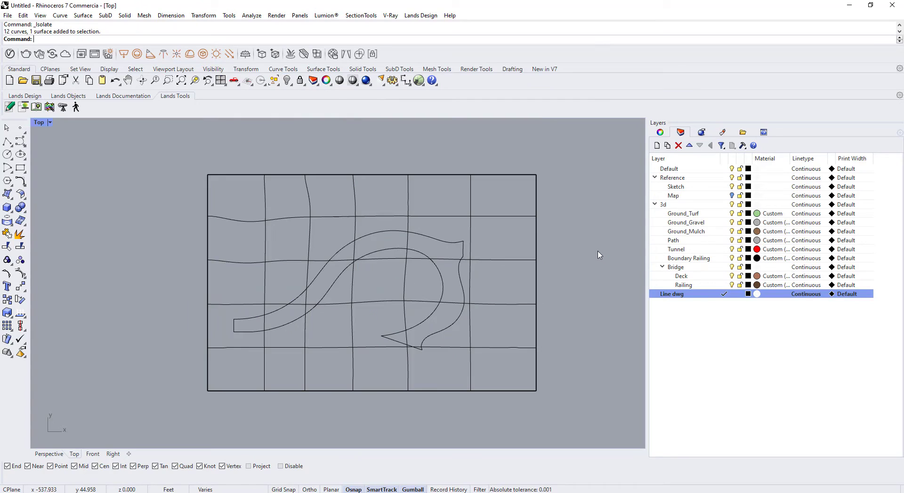
{"action": "left_click", "coordinate": [442, 255]}
{"action": "left_click", "coordinate": [536, 238]}
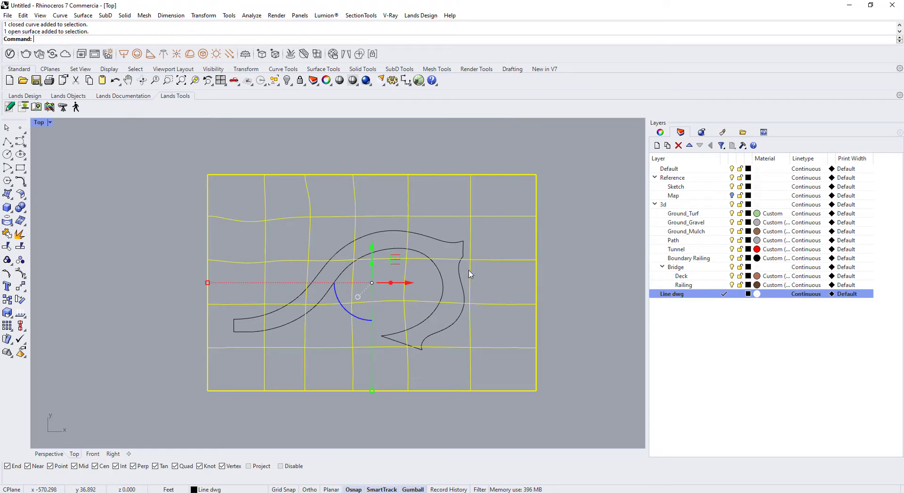
{"action": "left_click", "coordinate": [603, 255]}
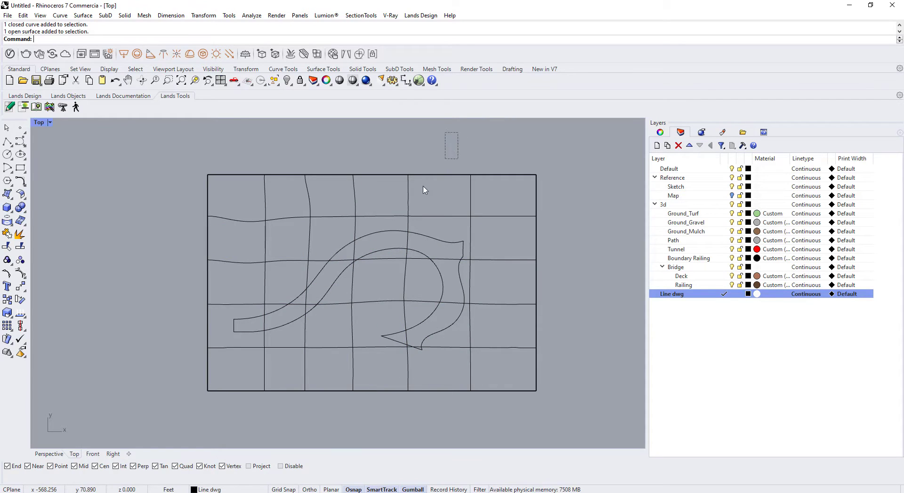
Copy the turf surface onto itself, using its upper-right corner as both base and target point
{"action": "left_click", "coordinate": [429, 216]}
{"action": "type", "text": "C"}
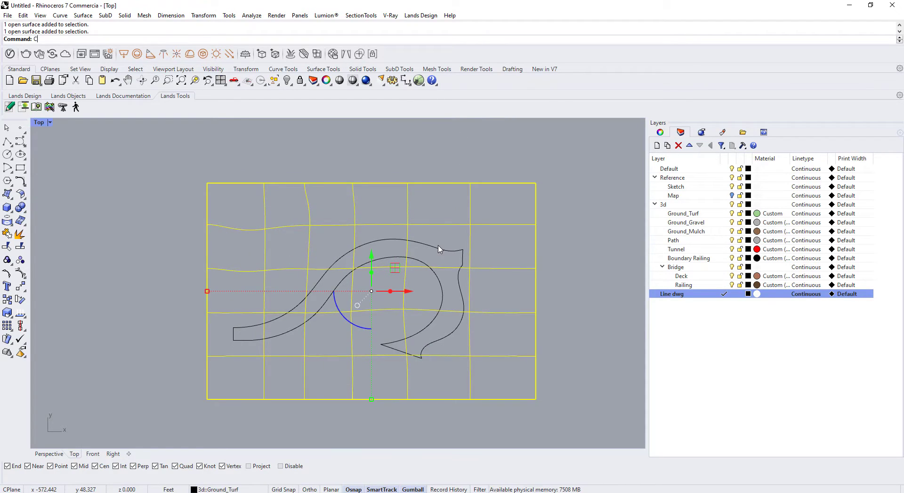
{"action": "type", "text": "P"}
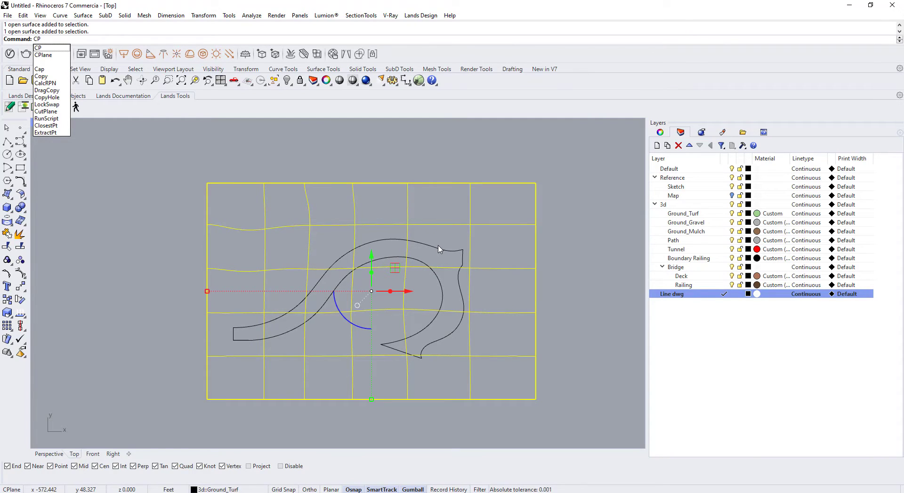
{"action": "key", "text": "Return"}
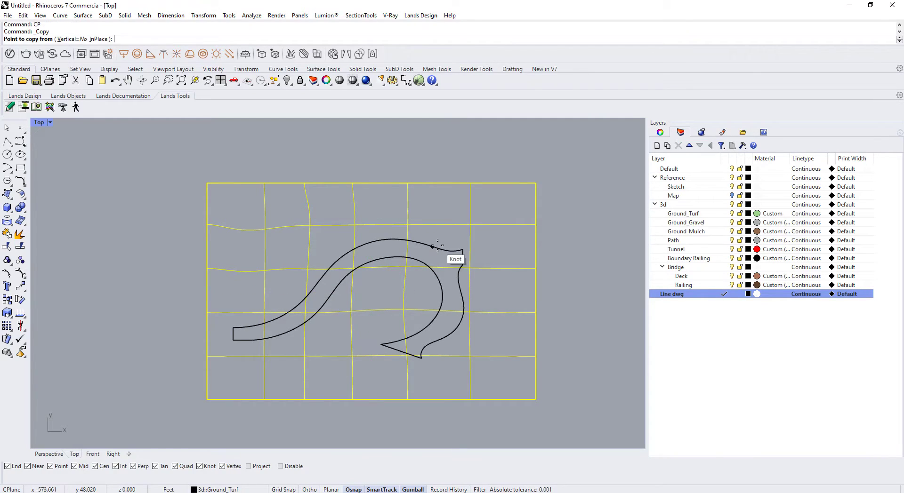
{"action": "left_click", "coordinate": [534, 185]}
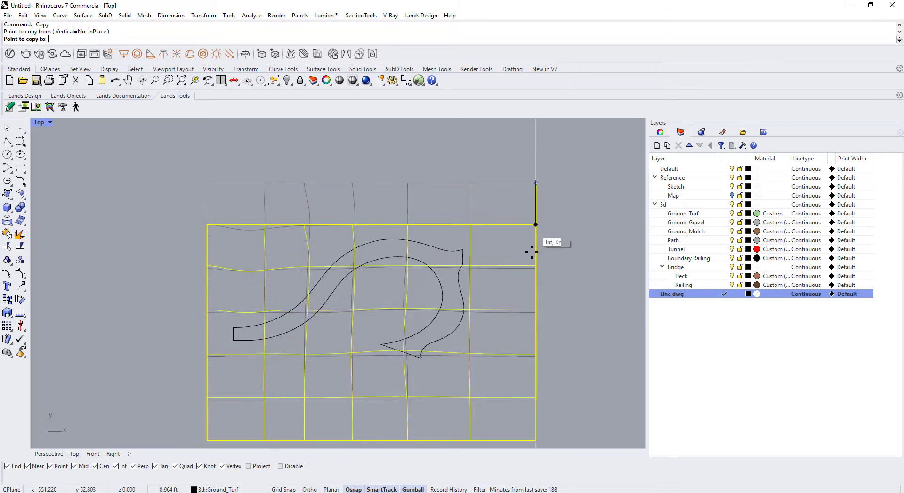
{"action": "left_click", "coordinate": [535, 183]}
{"action": "key", "text": "Return"}
{"action": "key", "text": "Escape"}
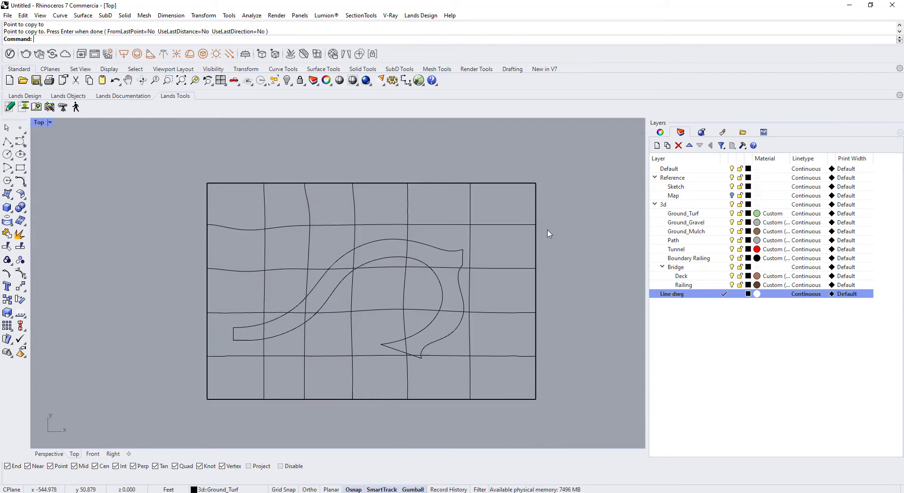
Isolate one of the two overlapping turf surfaces with the closed path outline, leaving only the outline selected
{"action": "left_click", "coordinate": [524, 225]}
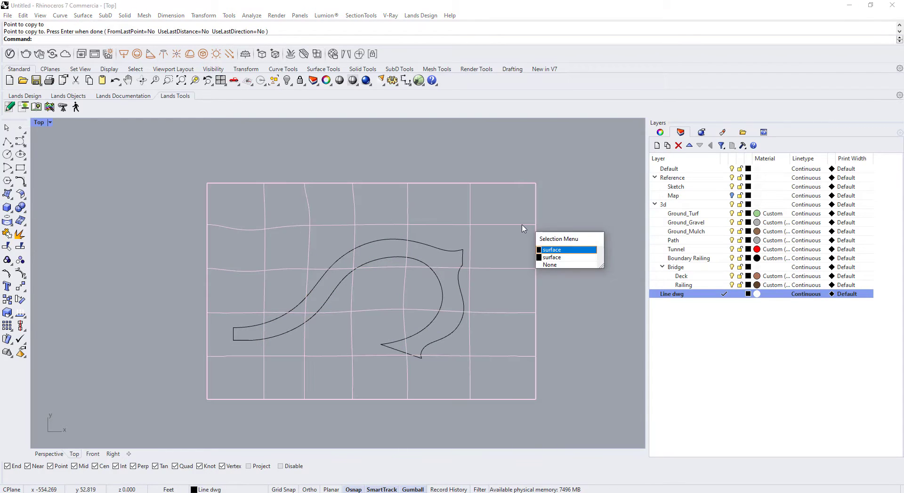
{"action": "left_click", "coordinate": [546, 252]}
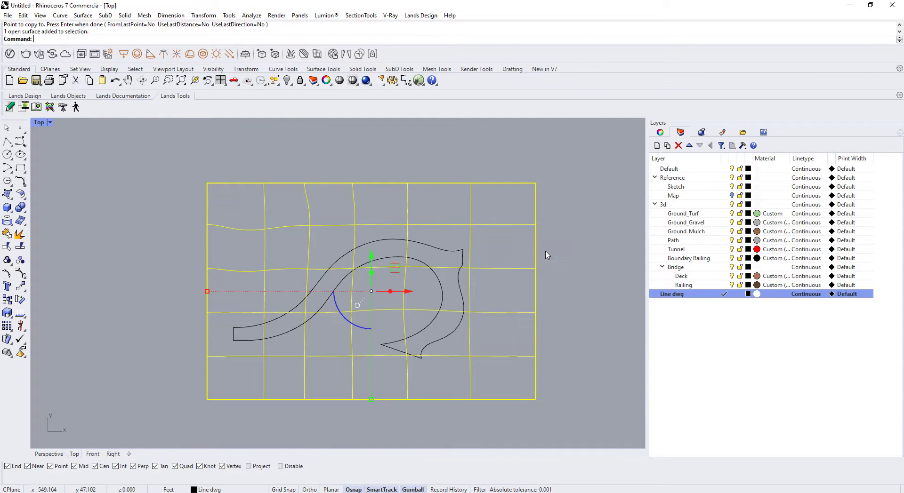
{"action": "key", "text": "Escape"}
{"action": "left_click", "coordinate": [462, 265], "text": "shift"}
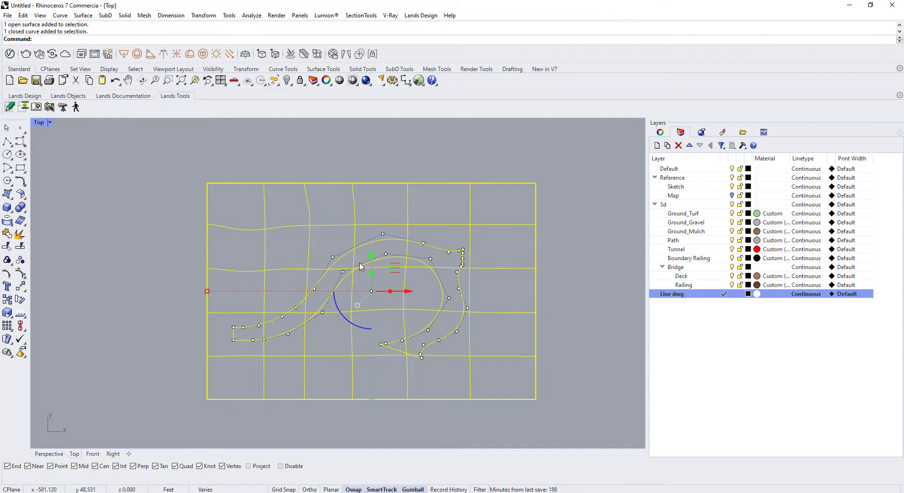
{"action": "left_click", "coordinate": [292, 86]}
{"action": "left_click", "coordinate": [327, 98]}
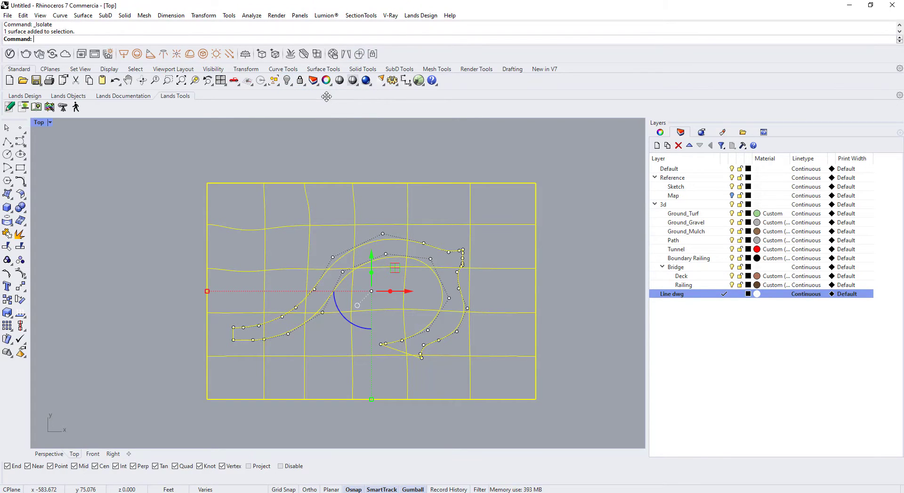
{"action": "left_click", "coordinate": [429, 260]}
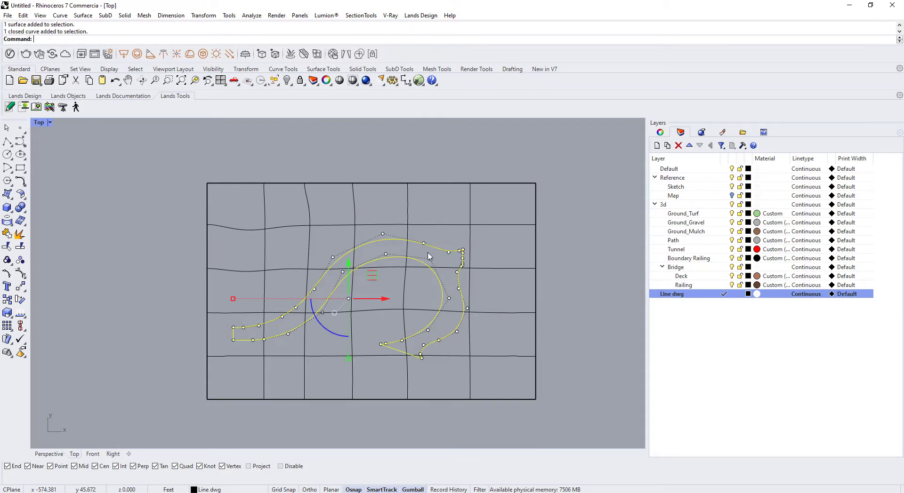
Trim away the turf surface outside the closed path outline, view the remaining strip in perspective and clear the selection
{"action": "right_click_drag", "start_coordinate": [491, 282], "coordinate": [490, 273]}
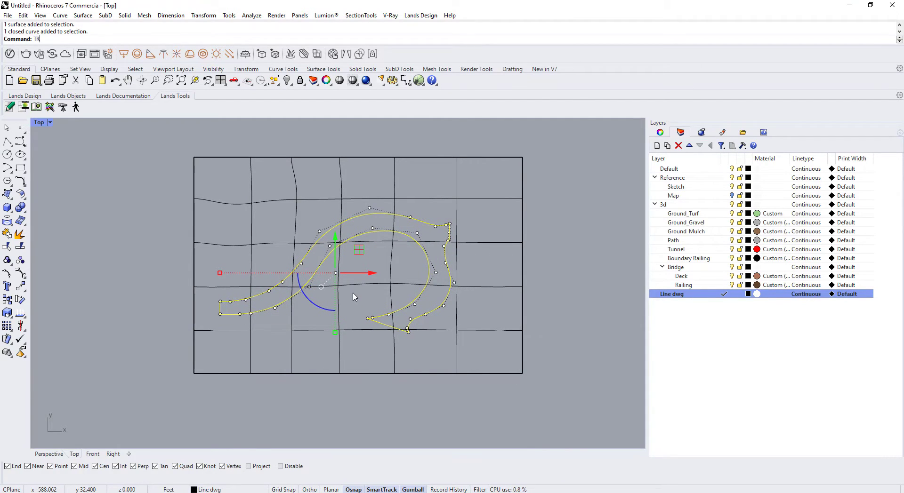
{"action": "key", "text": "Return"}
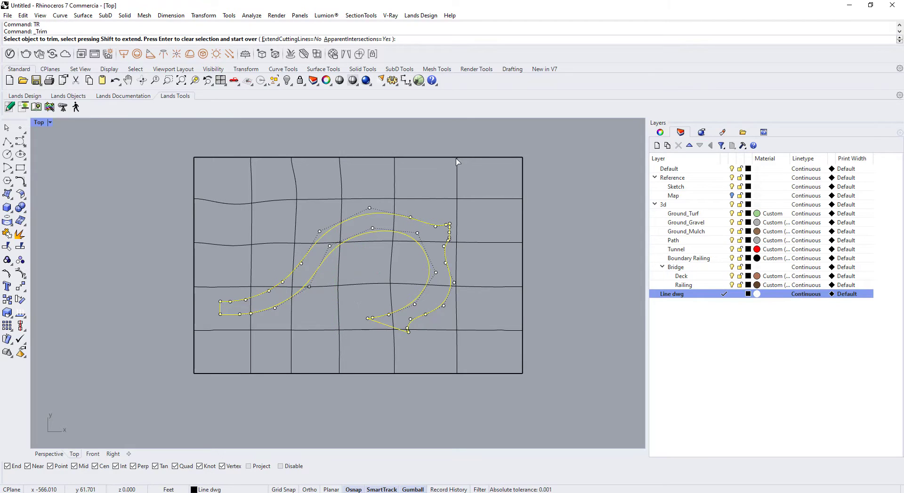
{"action": "left_click_drag", "start_coordinate": [479, 151], "coordinate": [421, 182]}
{"action": "key", "text": "Return"}
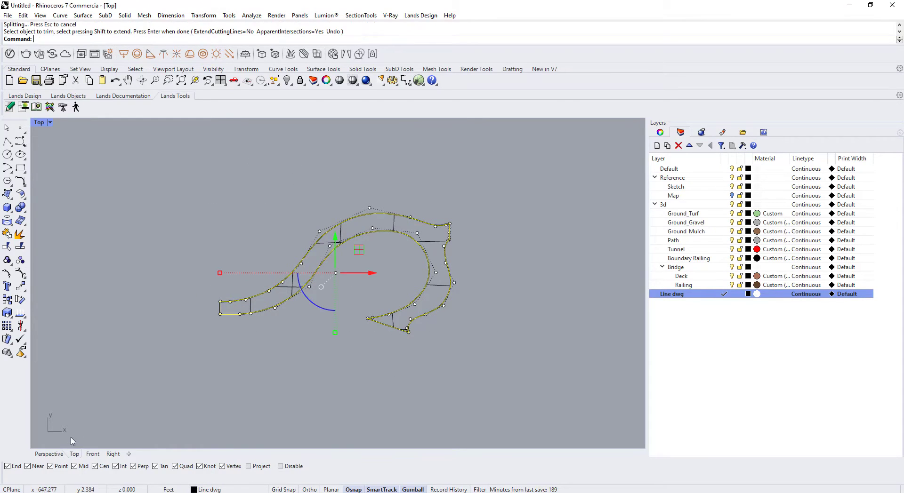
{"action": "left_click", "coordinate": [53, 455]}
{"action": "right_click_drag", "start_coordinate": [387, 339], "coordinate": [352, 336]}
{"action": "key", "text": "Escape"}
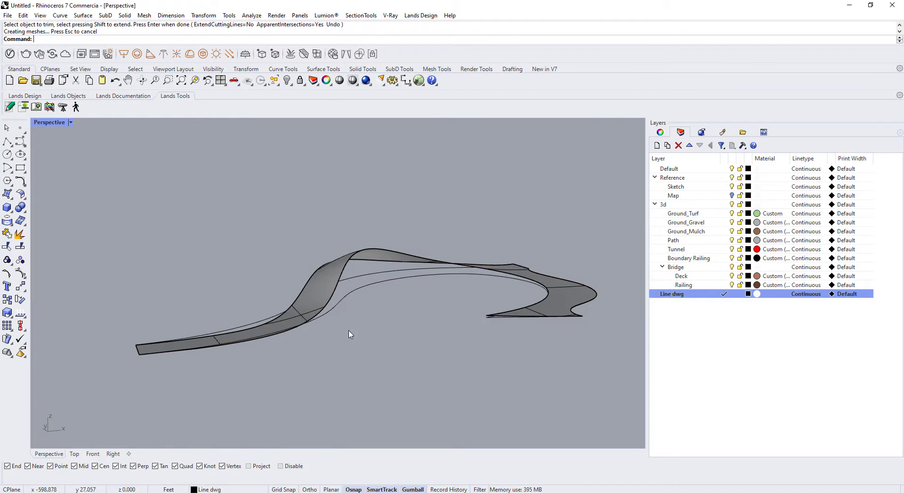
Try to trim the path-shaped surface using that same surface as the cutting object
{"action": "left_click", "coordinate": [334, 283]}
{"action": "right_click_drag", "start_coordinate": [425, 321], "coordinate": [331, 299]}
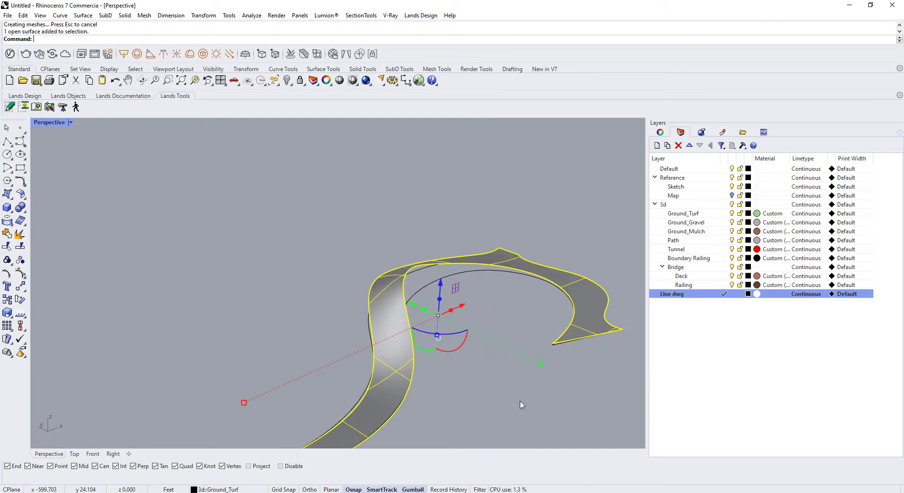
{"action": "right_click_drag", "start_coordinate": [496, 303], "coordinate": [477, 298]}
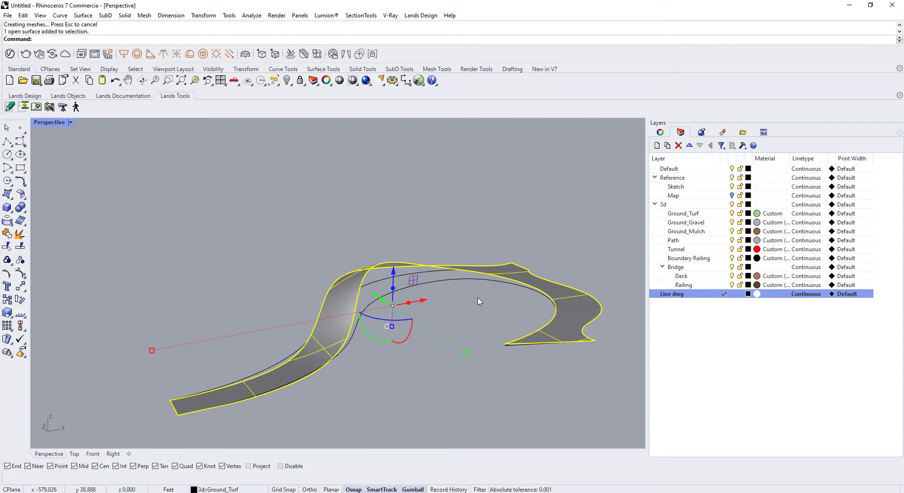
{"action": "right_click_drag", "start_coordinate": [378, 330], "coordinate": [394, 344]}
{"action": "type", "text": "TR"}
{"action": "key", "text": "Return"}
{"action": "right_click_drag", "start_coordinate": [392, 314], "coordinate": [345, 348]}
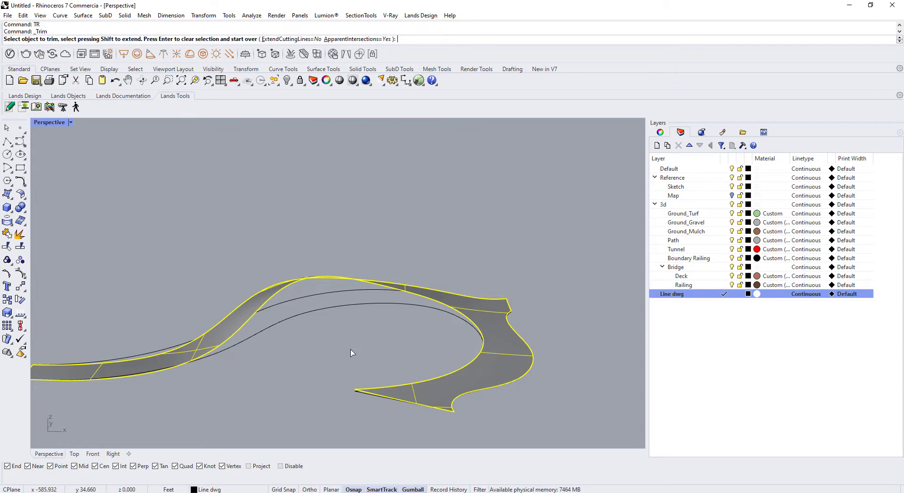
{"action": "right_click_drag", "start_coordinate": [345, 327], "coordinate": [390, 327]}
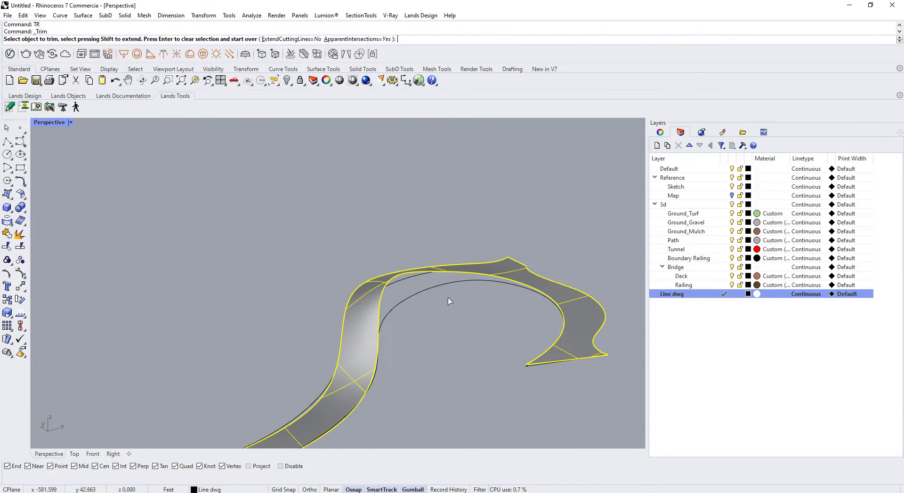
{"action": "left_click", "coordinate": [355, 340]}
{"action": "key", "text": "Return"}
{"action": "key", "text": "Escape"}
{"action": "left_click", "coordinate": [362, 329]}
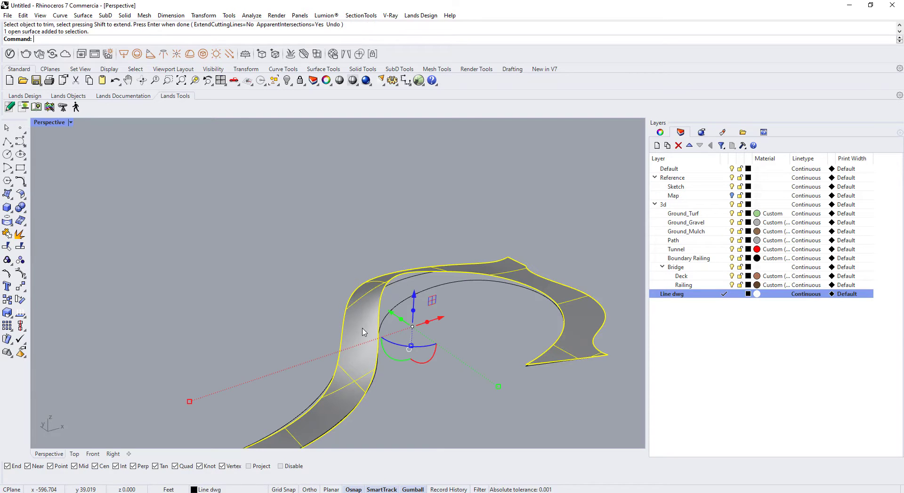
{"action": "right_click_drag", "start_coordinate": [454, 330], "coordinate": [438, 337]}
{"action": "type", "text": "TR"}
{"action": "key", "text": "Return"}
{"action": "scroll", "coordinate": [360, 240], "scroll_direction": "up", "scroll_amount": 8}
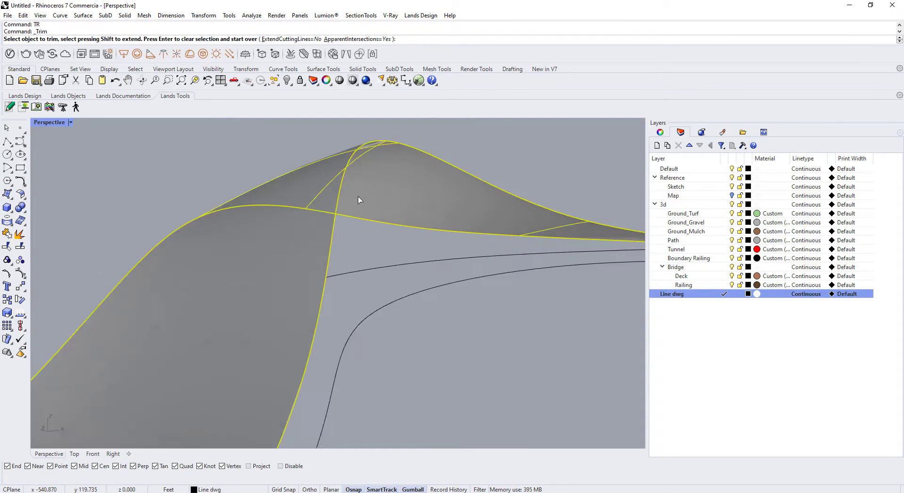
{"action": "scroll", "coordinate": [426, 233], "scroll_direction": "down", "scroll_amount": 8}
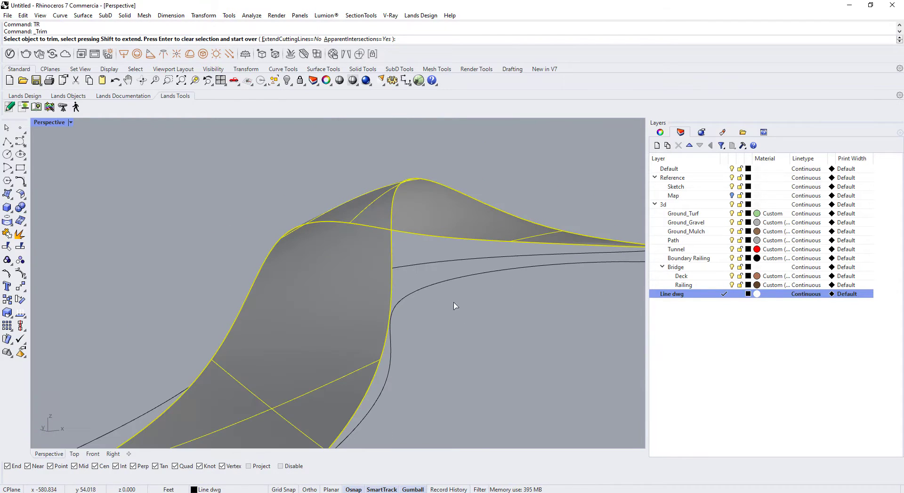
{"action": "right_click_drag", "start_coordinate": [454, 307], "coordinate": [470, 331]}
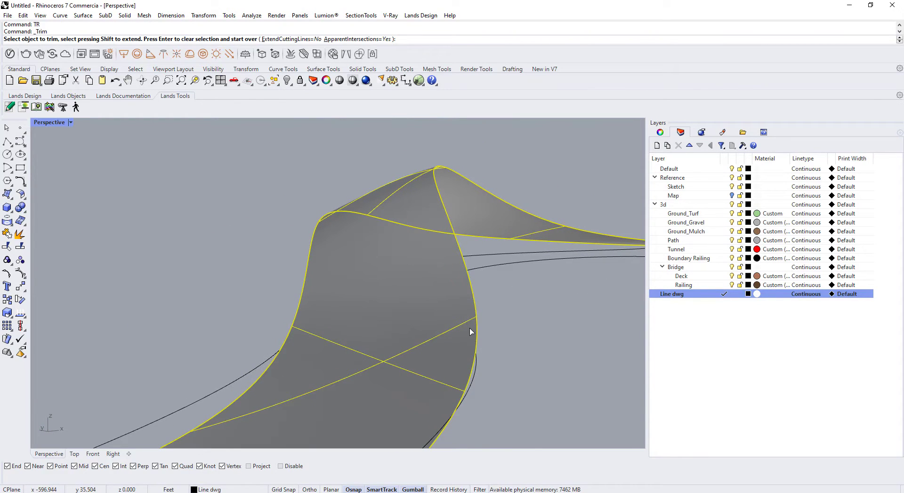
{"action": "key", "text": "Escape"}
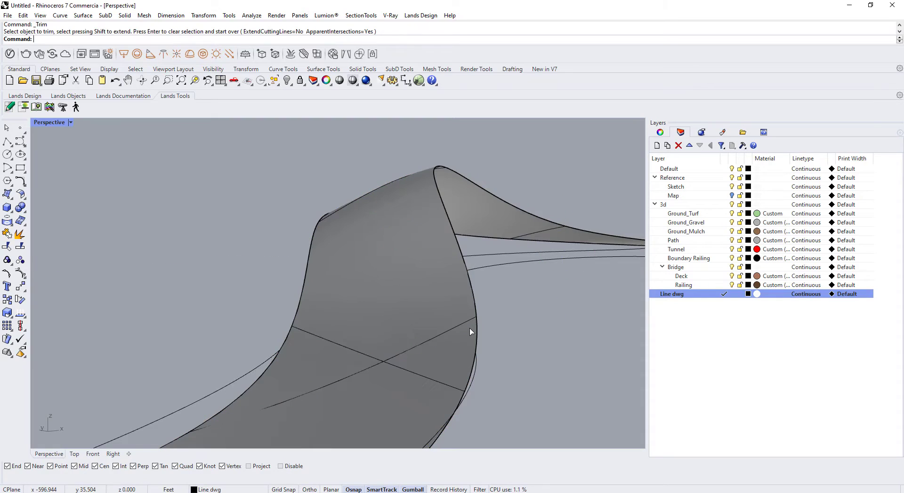
Thicken the trimmed path surface with OffsetSrf at a distance of 1", keeping the upward direction and Solid=Yes
{"action": "type", "text": "Offset"}
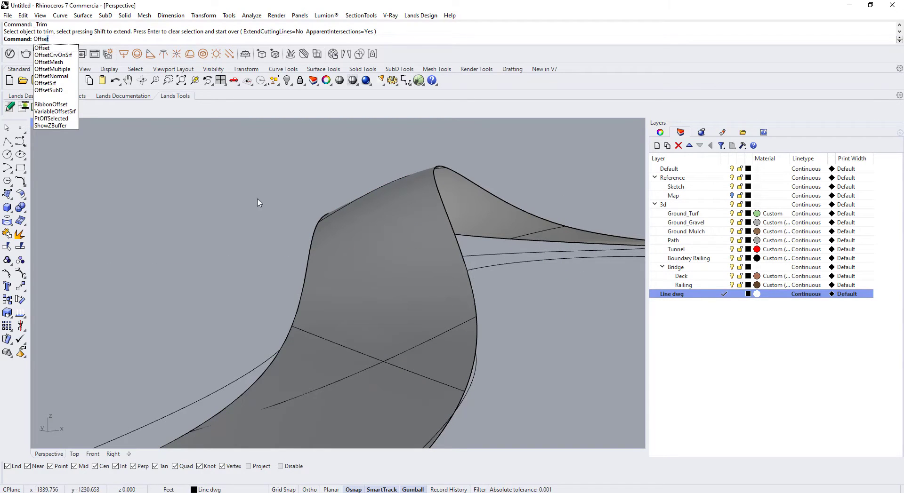
{"action": "key", "text": "Down"}
{"action": "key", "text": "Down"}
{"action": "key", "text": "Down"}
{"action": "key", "text": "Down"}
{"action": "key", "text": "Down"}
{"action": "key", "text": "Return"}
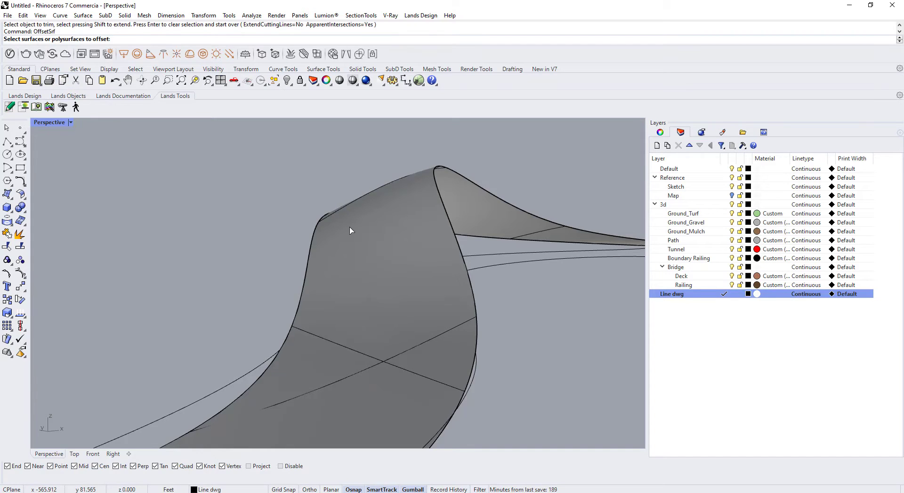
{"action": "left_click", "coordinate": [353, 240]}
{"action": "scroll", "coordinate": [355, 244], "scroll_direction": "down", "scroll_amount": 3}
{"action": "key", "text": "Return"}
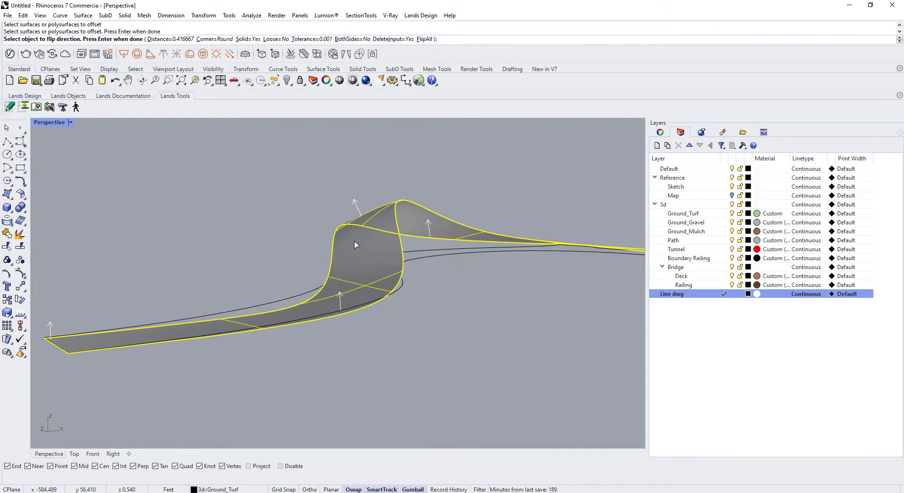
{"action": "scroll", "coordinate": [356, 244], "scroll_direction": "up", "scroll_amount": 1}
{"action": "mouse_move", "coordinate": [408, 319]}
{"action": "right_mouse_down"}
{"action": "mouse_move", "coordinate": [415, 305]}
{"action": "mouse_move", "coordinate": [408, 316]}
{"action": "right_mouse_up"}
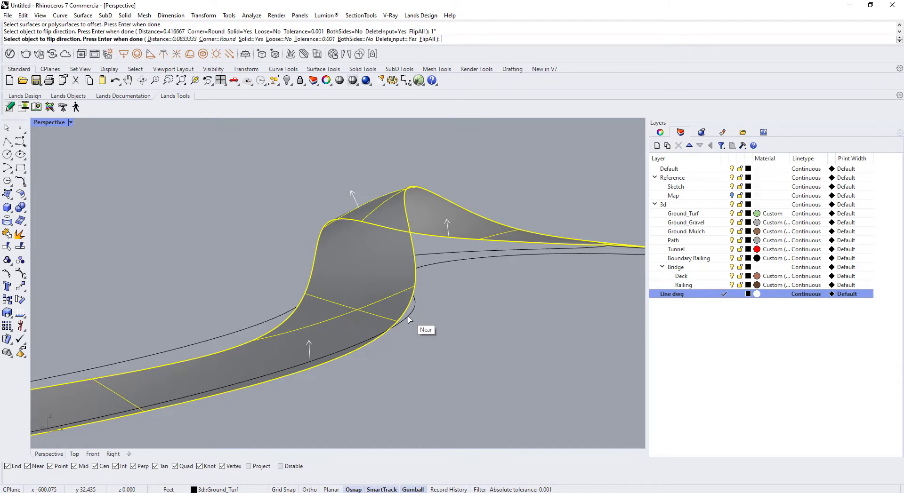
{"action": "key", "text": "Return"}
Show all hidden objects and check how the thickened path sits against the turf mounds, leaving nothing selected
{"action": "scroll", "coordinate": [406, 308], "scroll_direction": "up", "scroll_amount": 5}
{"action": "scroll", "coordinate": [285, 372], "scroll_direction": "down", "scroll_amount": 4}
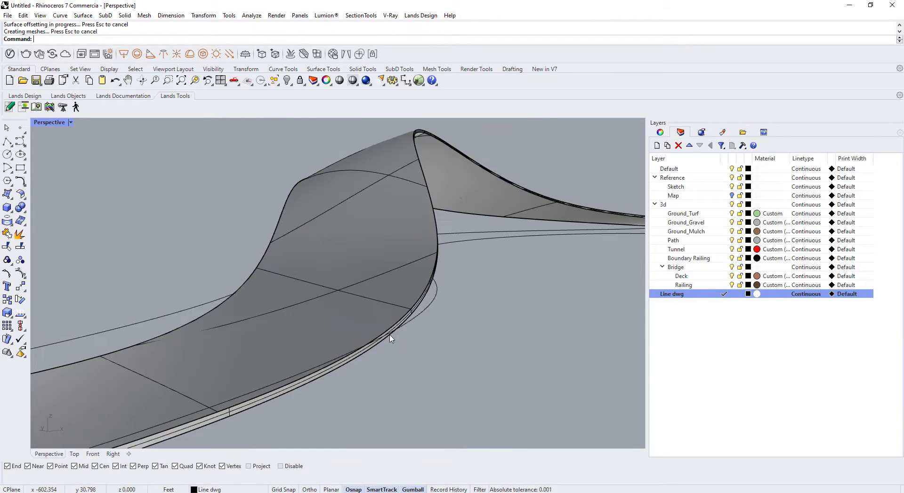
{"action": "scroll", "coordinate": [456, 305], "scroll_direction": "down", "scroll_amount": 8}
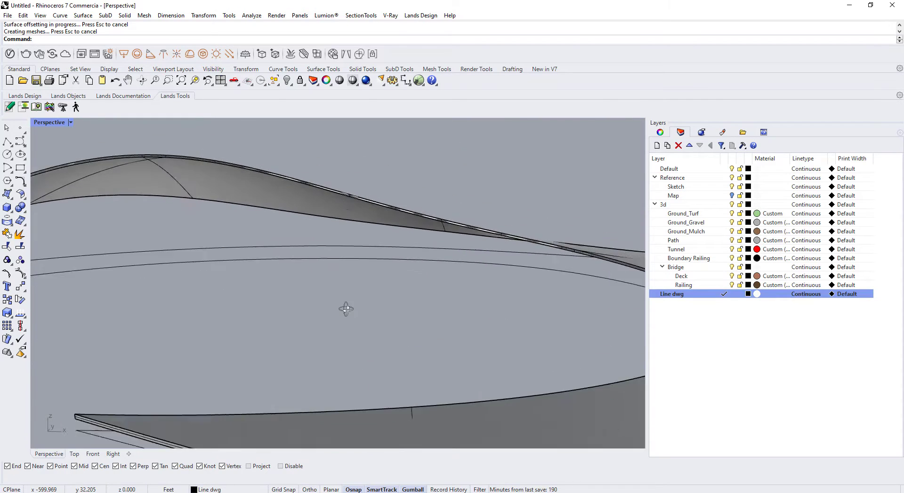
{"action": "right_click_drag", "start_coordinate": [408, 315], "coordinate": [397, 235]}
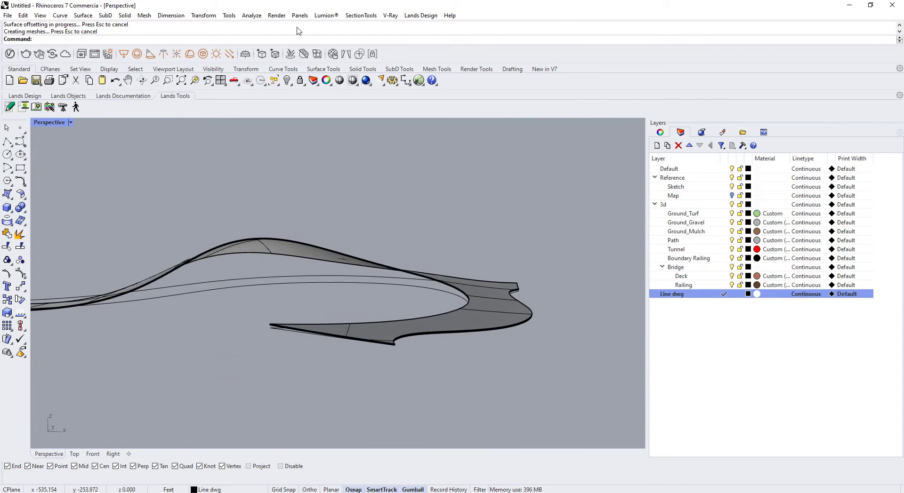
{"action": "left_click", "coordinate": [287, 80]}
{"action": "right_click_drag", "start_coordinate": [307, 237], "coordinate": [376, 256]}
{"action": "scroll", "coordinate": [426, 312], "scroll_direction": "up", "scroll_amount": 4}
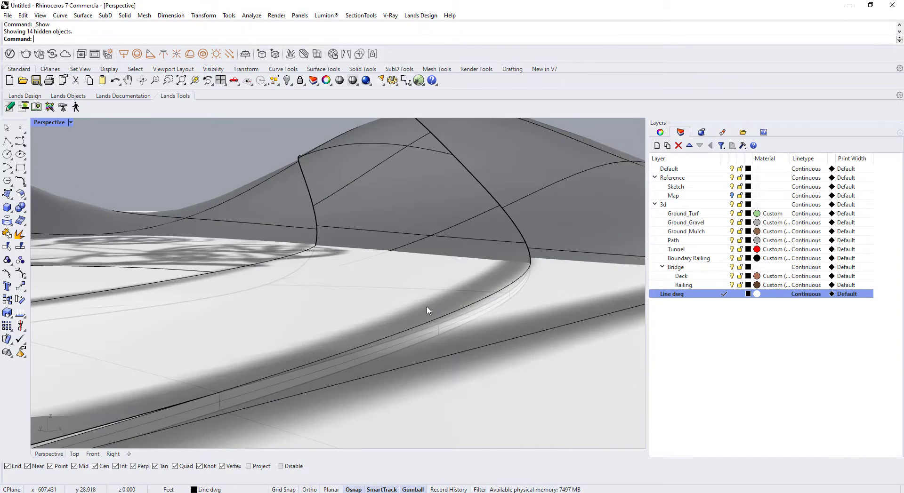
{"action": "scroll", "coordinate": [426, 312], "scroll_direction": "down", "scroll_amount": 2}
{"action": "left_click", "coordinate": [257, 343]}
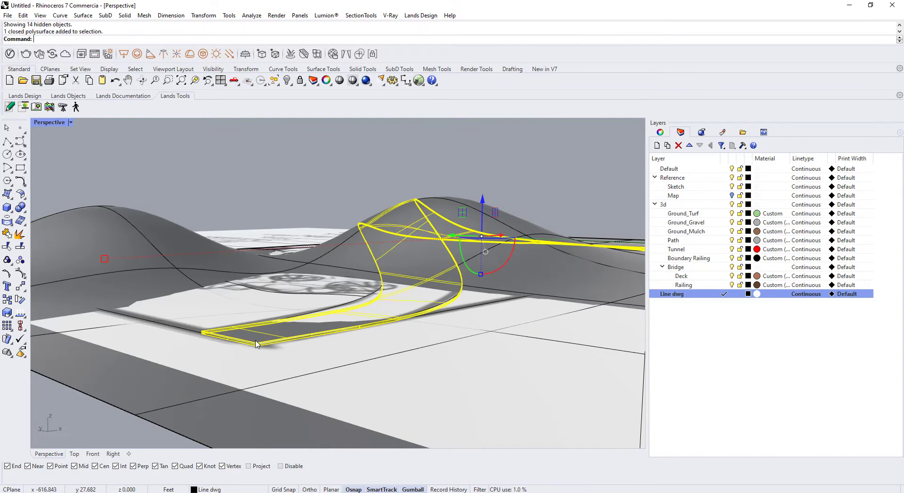
{"action": "right_click_drag", "start_coordinate": [443, 339], "coordinate": [369, 346]}
{"action": "key", "text": "Escape"}
{"action": "scroll", "coordinate": [506, 332], "scroll_direction": "down", "scroll_amount": 5}
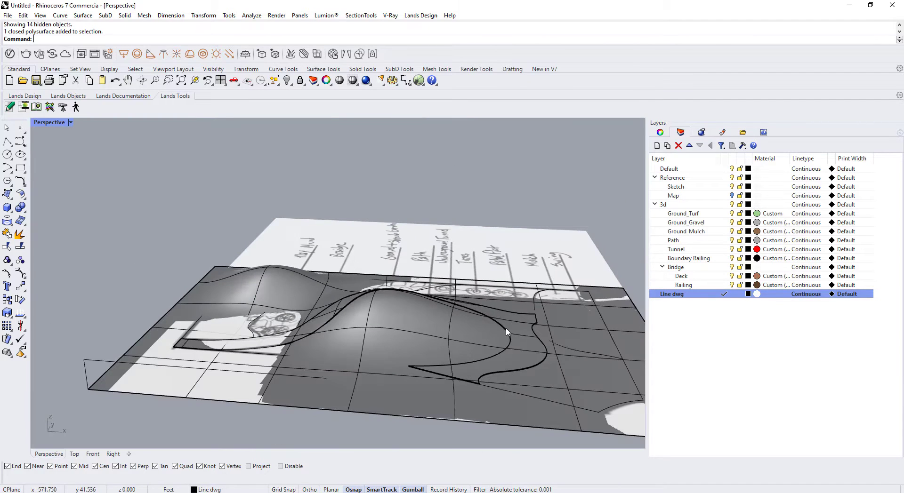
Select all curves in plan view and create a closed outline of the swing area with CurveBoolean, using DeleteInput=None and CombineRegions=Yes
{"action": "left_click", "coordinate": [74, 454]}
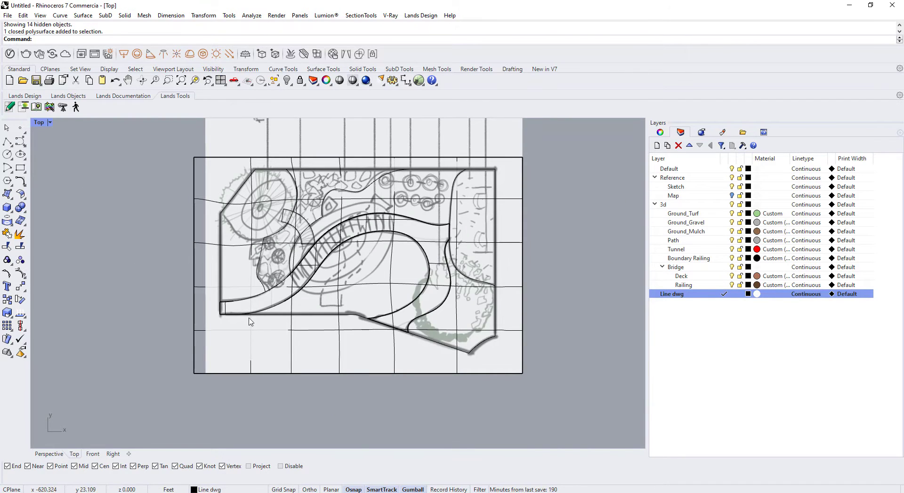
{"action": "right_click_drag", "start_coordinate": [456, 362], "coordinate": [388, 394]}
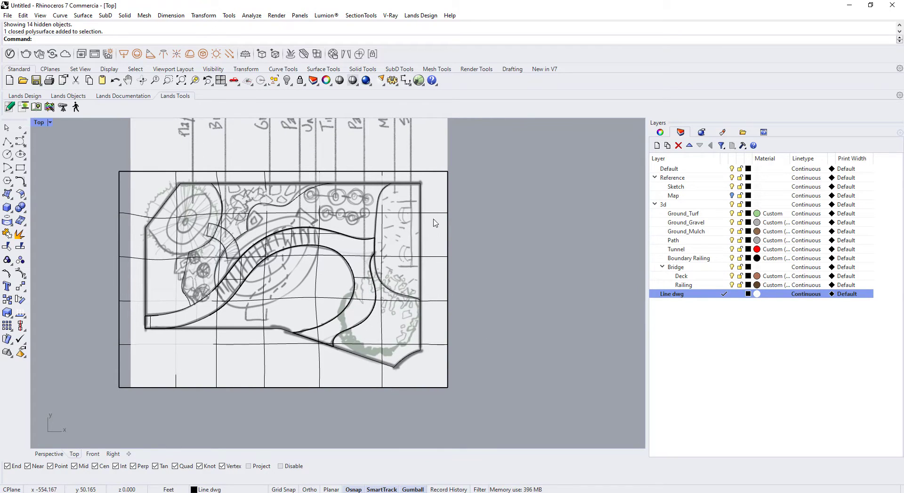
{"action": "scroll", "coordinate": [395, 207], "scroll_direction": "up", "scroll_amount": 1}
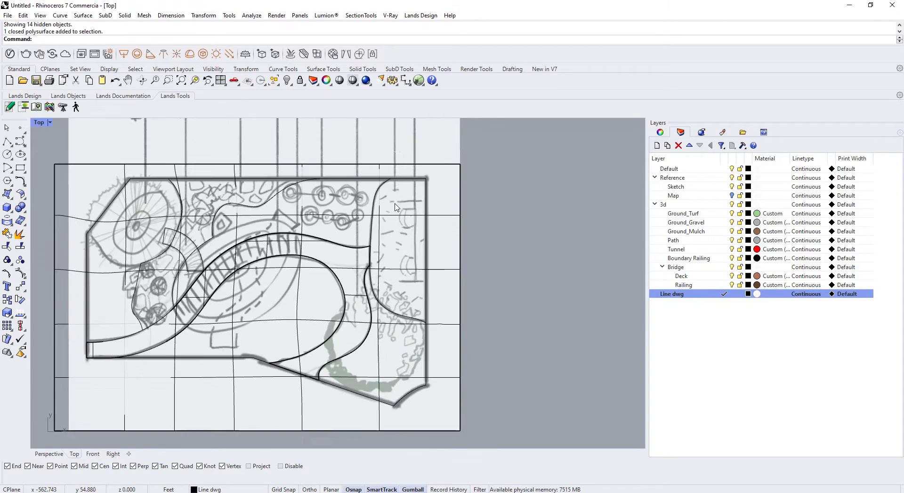
{"action": "scroll", "coordinate": [455, 187], "scroll_direction": "down", "scroll_amount": 1}
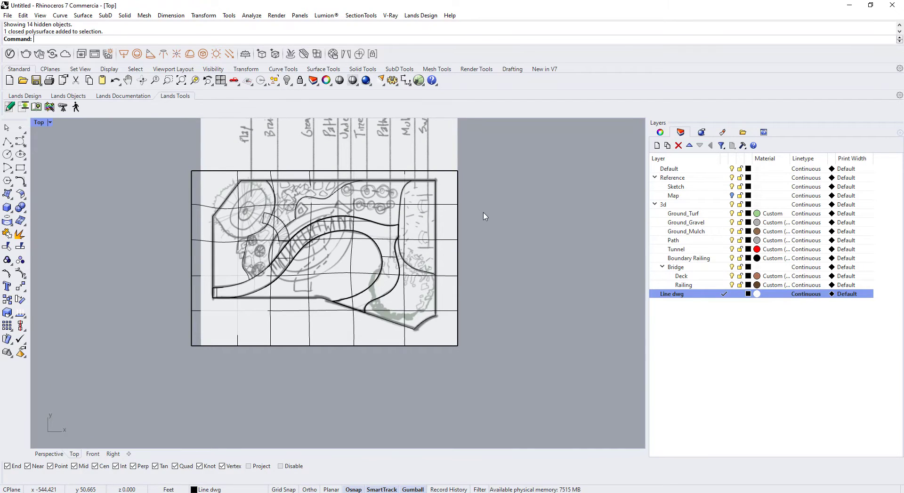
{"action": "left_click", "coordinate": [277, 85]}
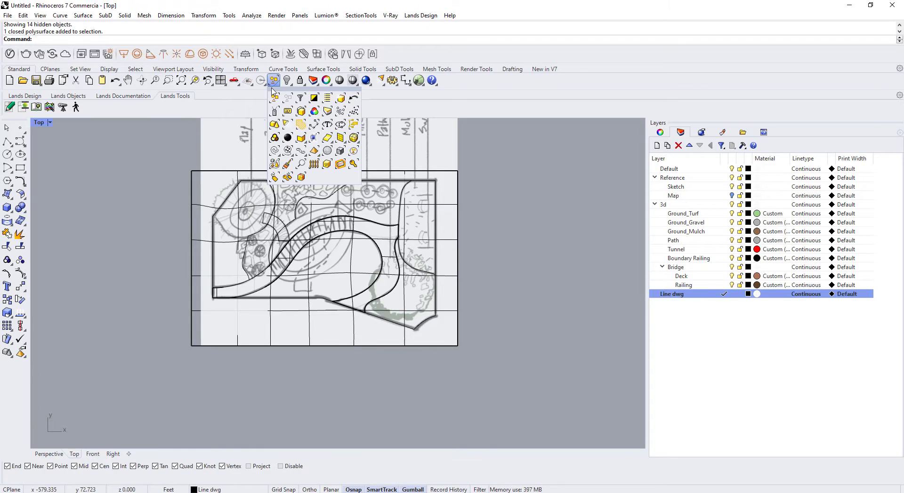
{"action": "left_click", "coordinate": [281, 152]}
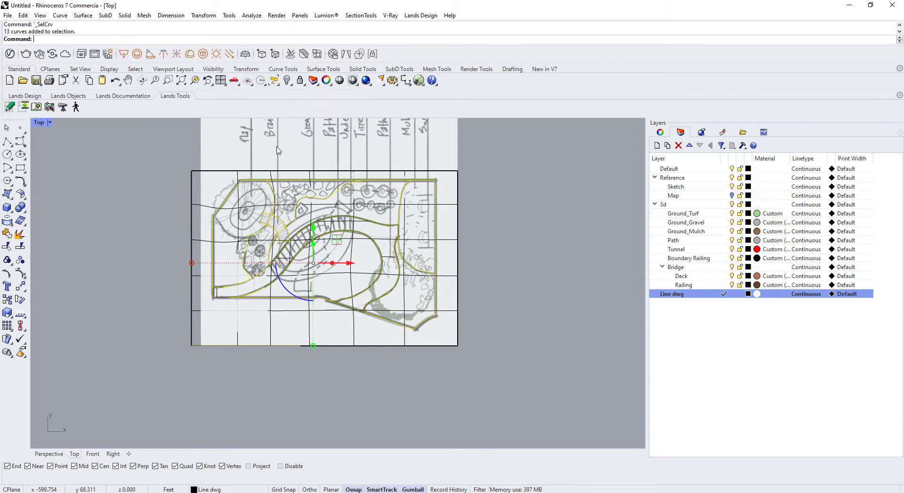
{"action": "right_click_drag", "start_coordinate": [367, 292], "coordinate": [311, 304]}
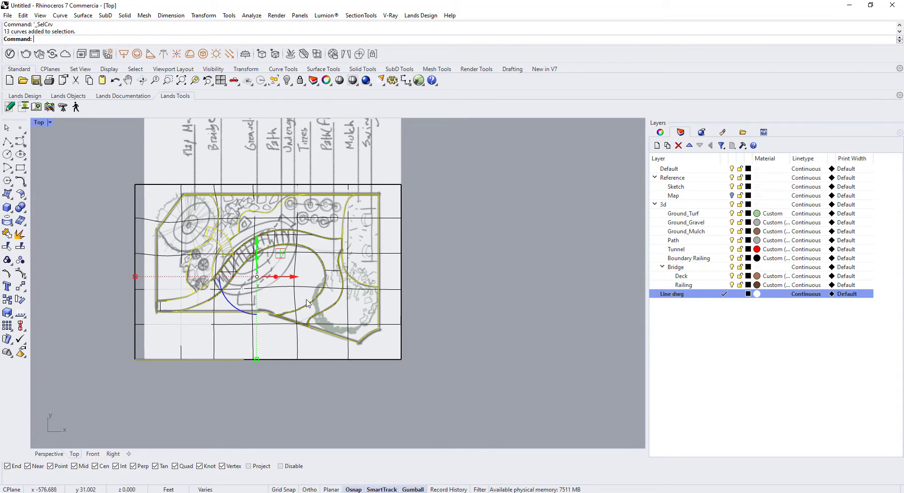
{"action": "type", "text": "CurveBoolean"}
{"action": "key", "text": "Return"}
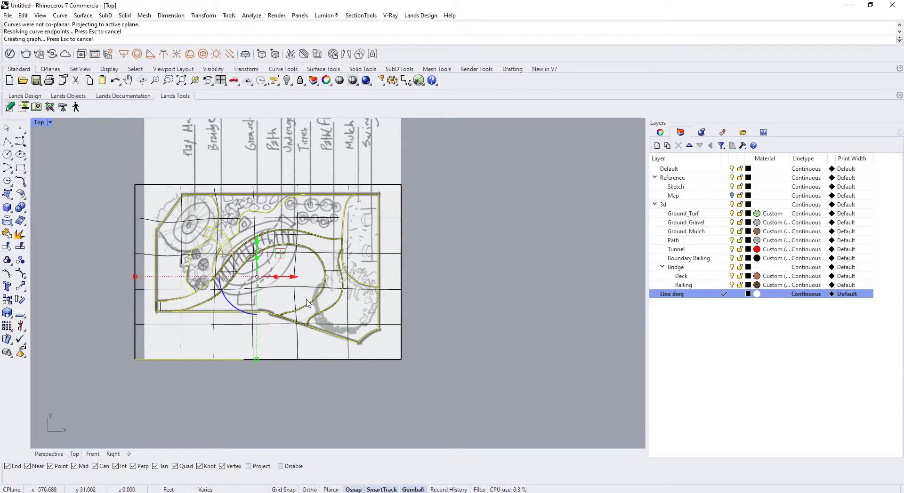
{"action": "scroll", "coordinate": [306, 301], "scroll_direction": "up", "scroll_amount": 4}
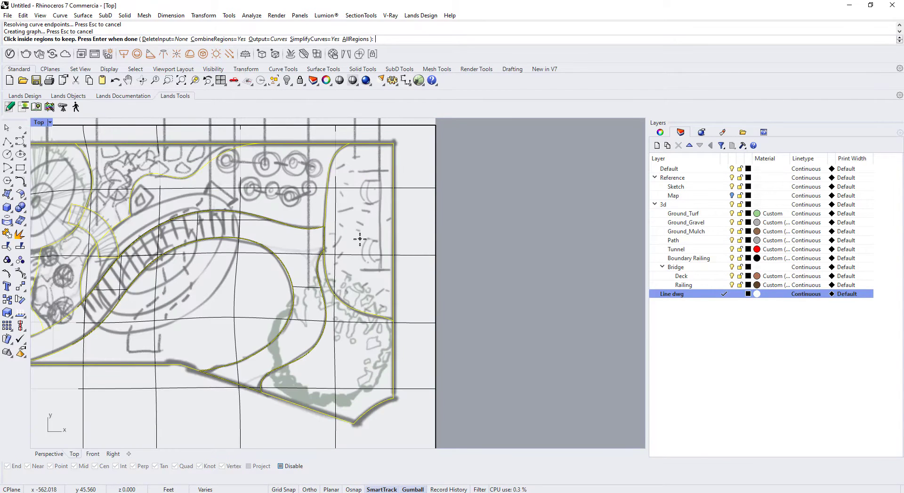
{"action": "left_click", "coordinate": [360, 239]}
{"action": "key", "text": "Return"}
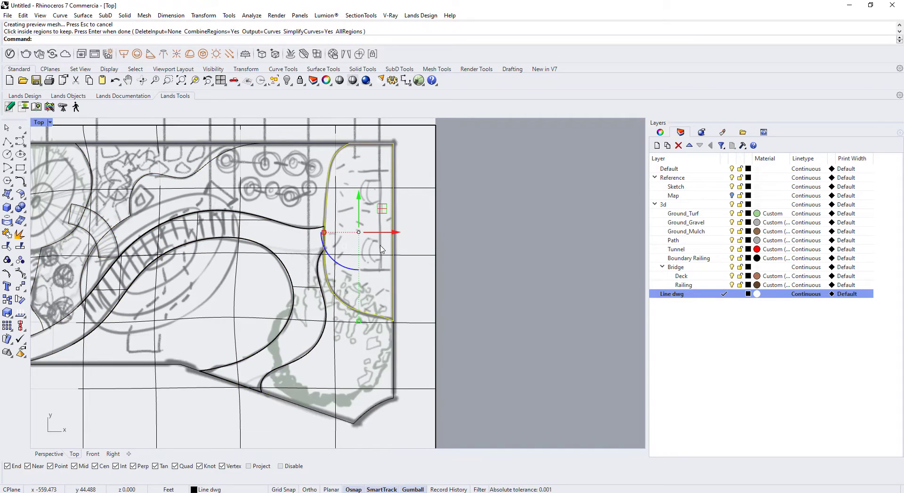
Isolate the mounded turf surface together with the closed swing-area outline
{"action": "scroll", "coordinate": [383, 250], "scroll_direction": "down", "scroll_amount": 5}
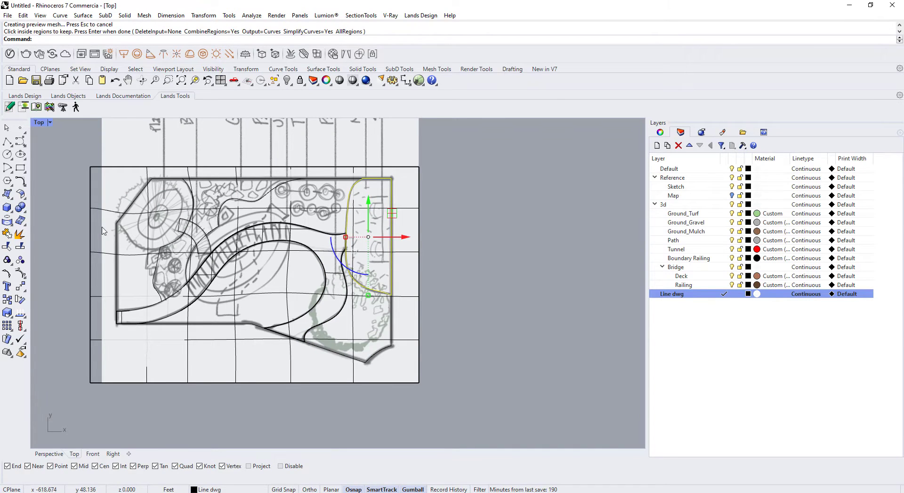
{"action": "left_click", "coordinate": [90, 200], "text": "shift"}
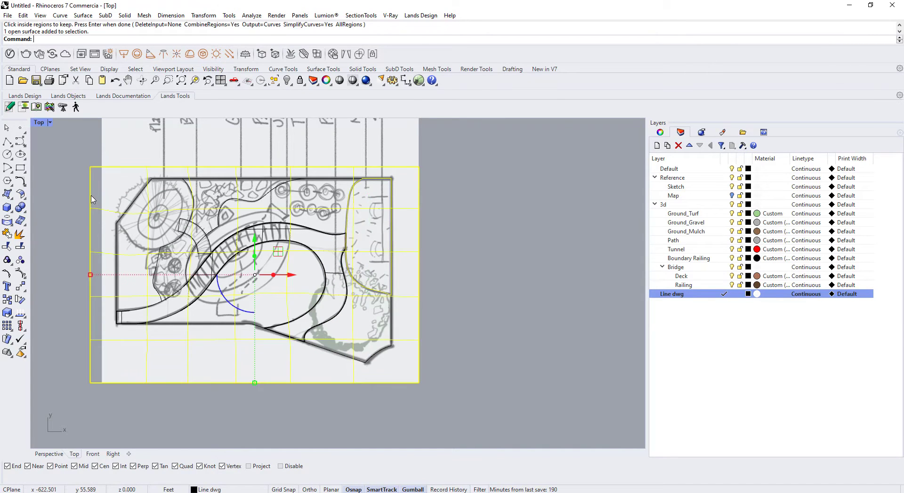
{"action": "left_click", "coordinate": [289, 85]}
{"action": "left_click", "coordinate": [327, 99]}
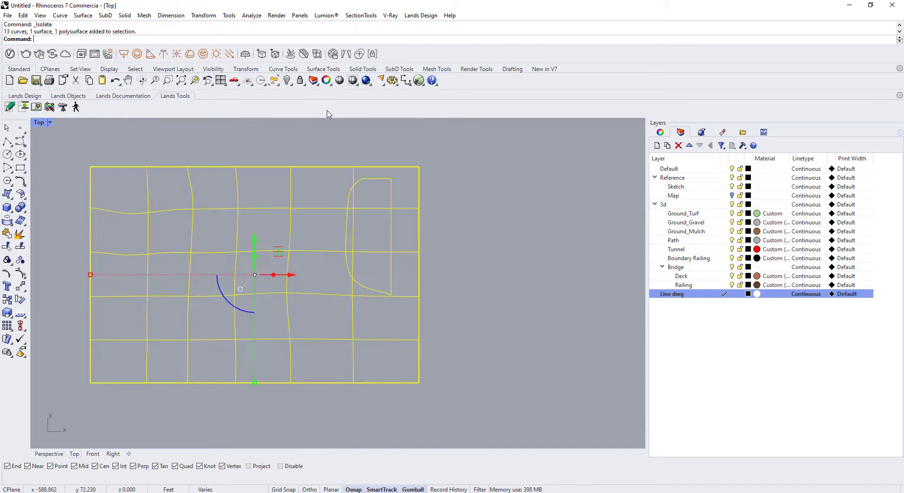
Copy the mounded turf surface in place, using its upper-left corner as both base and target point, and leave nothing selected
{"action": "right_click_drag", "start_coordinate": [374, 239], "coordinate": [460, 266]}
{"action": "left_click_drag", "start_coordinate": [285, 155], "coordinate": [187, 232]}
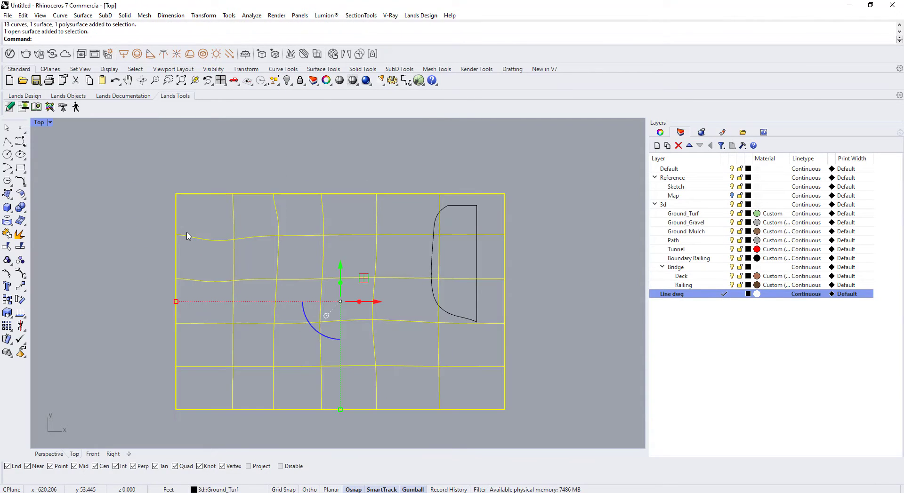
{"action": "type", "text": "CP"}
{"action": "key", "text": "Return"}
{"action": "left_click", "coordinate": [176, 193]}
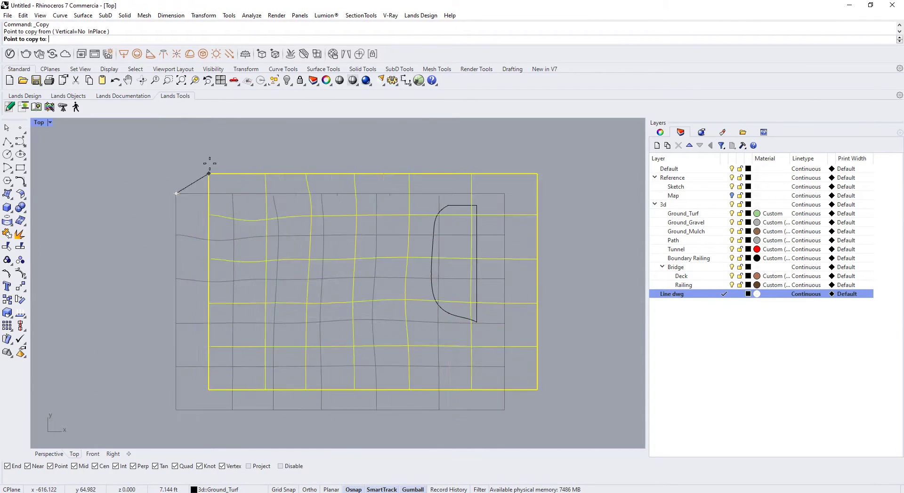
{"action": "left_click", "coordinate": [176, 189]}
{"action": "key", "text": "Return"}
{"action": "key", "text": "Escape"}
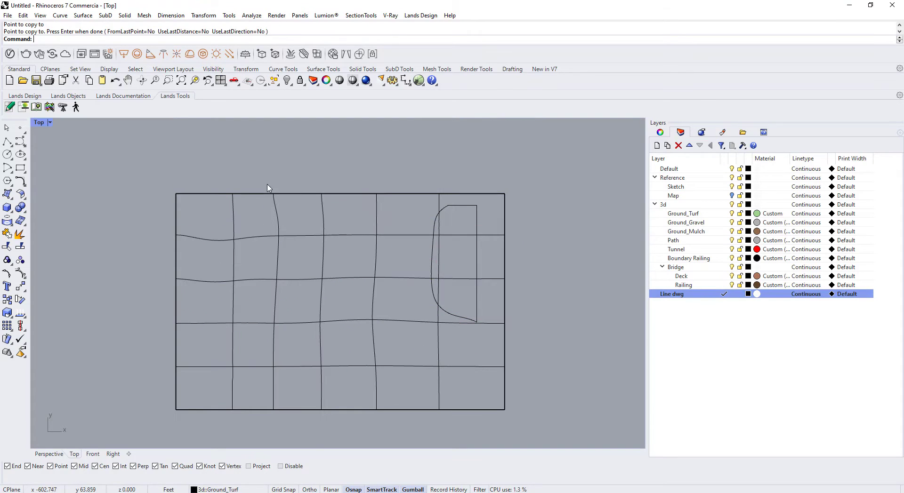
Isolate one copy of the turf surface together with the swing-area outline
{"action": "double_click", "coordinate": [498, 196]}
{"action": "left_click", "coordinate": [477, 216], "text": "shift"}
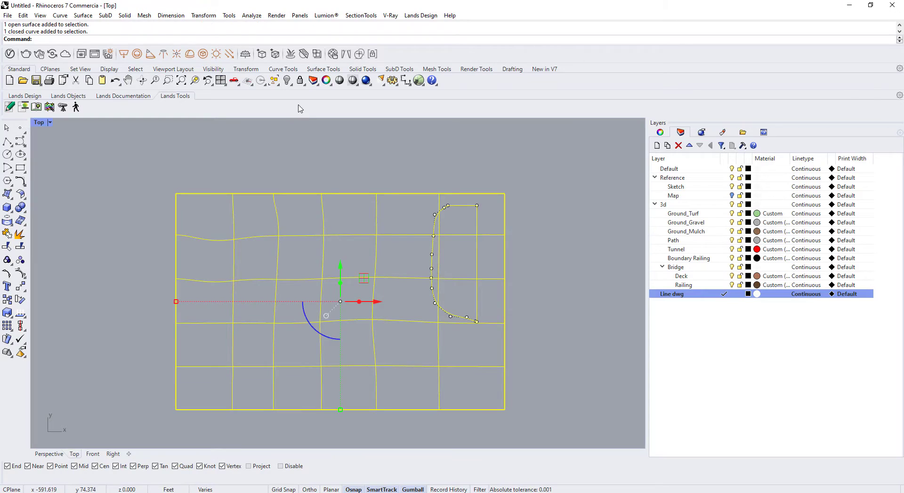
{"action": "left_click", "coordinate": [286, 80]}
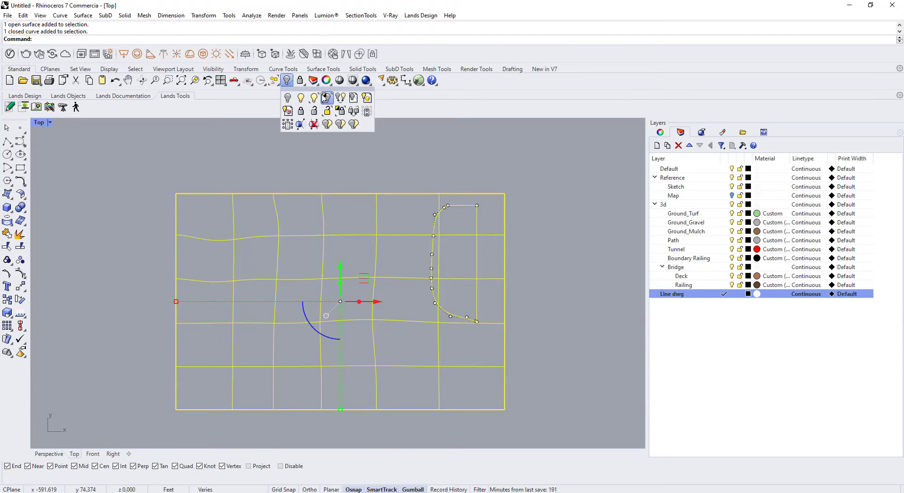
{"action": "left_click", "coordinate": [325, 98]}
Trim away the turf surface copy outside the swing-area outline, using that outline as the cutting object
{"action": "left_click", "coordinate": [478, 216]}
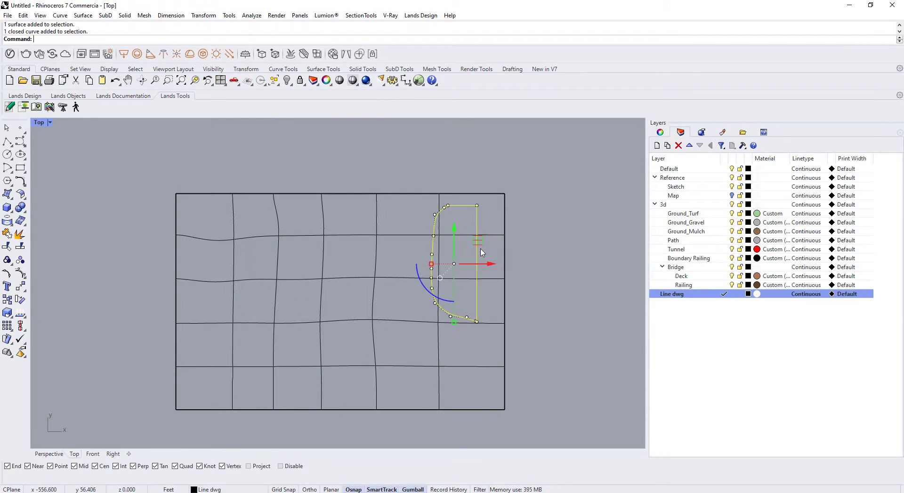
{"action": "right_click_drag", "start_coordinate": [394, 246], "coordinate": [344, 257]}
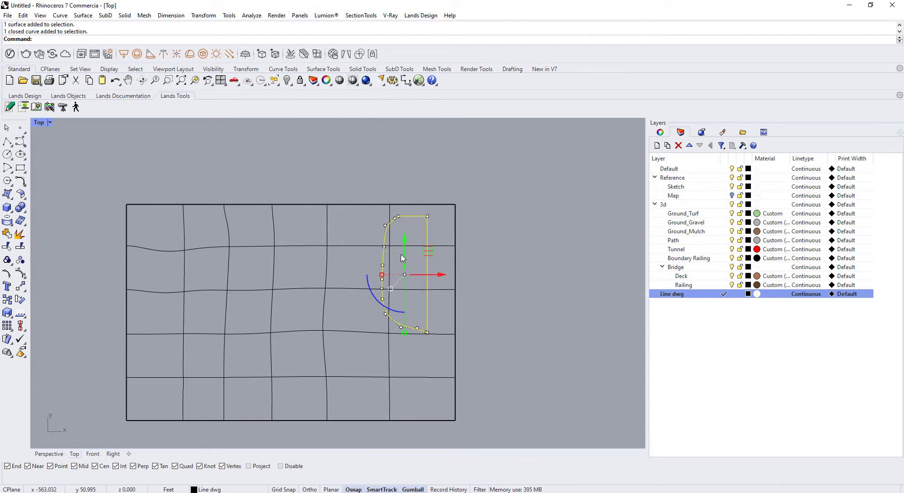
{"action": "key", "text": "Return"}
{"action": "left_click", "coordinate": [240, 340]}
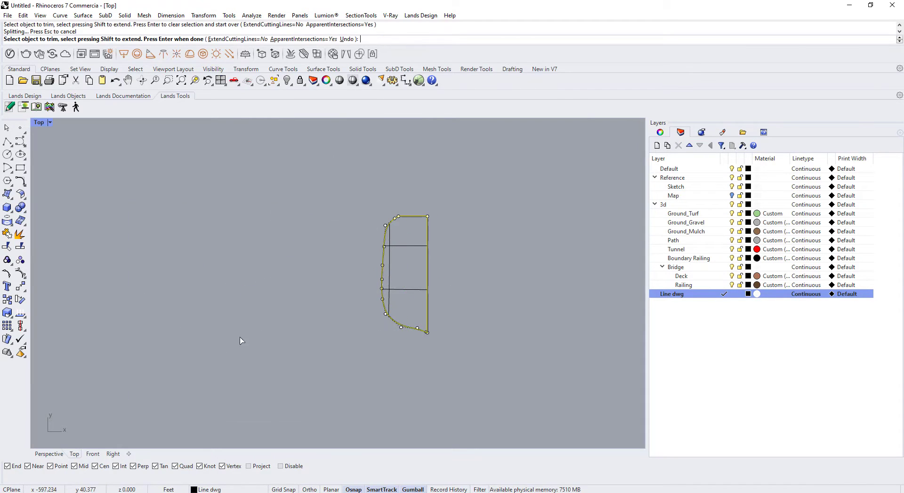
{"action": "key", "text": "Return"}
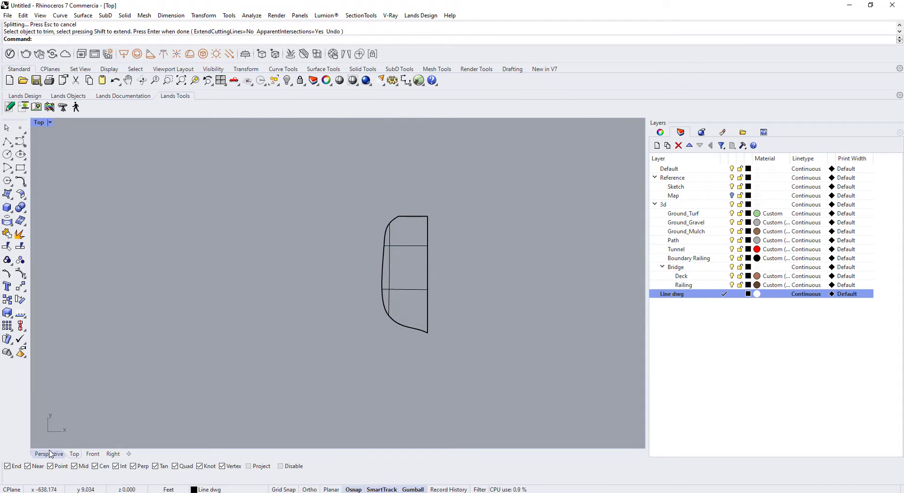
Thicken the trimmed swing-area surface upward in perspective view with OffsetSrf at a distance of .5 and Solid=Yes, leaving it deselected
{"action": "left_click", "coordinate": [49, 453]}
{"action": "right_click_drag", "start_coordinate": [426, 332], "coordinate": [423, 323]}
{"action": "left_click", "coordinate": [568, 312]}
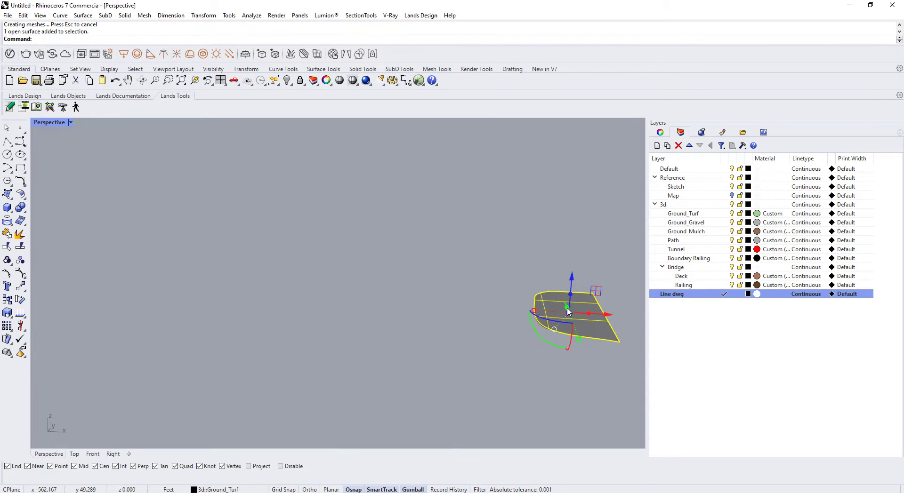
{"action": "type", "text": "Offset"}
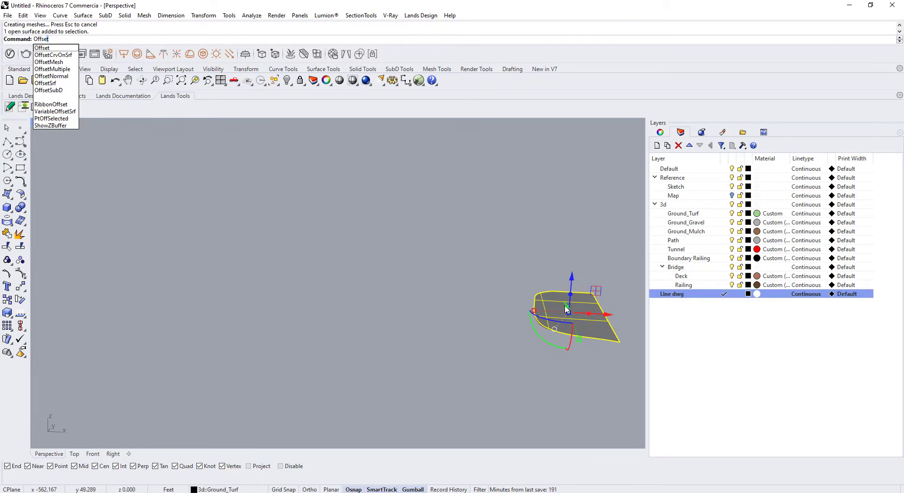
{"action": "left_click", "coordinate": [65, 83]}
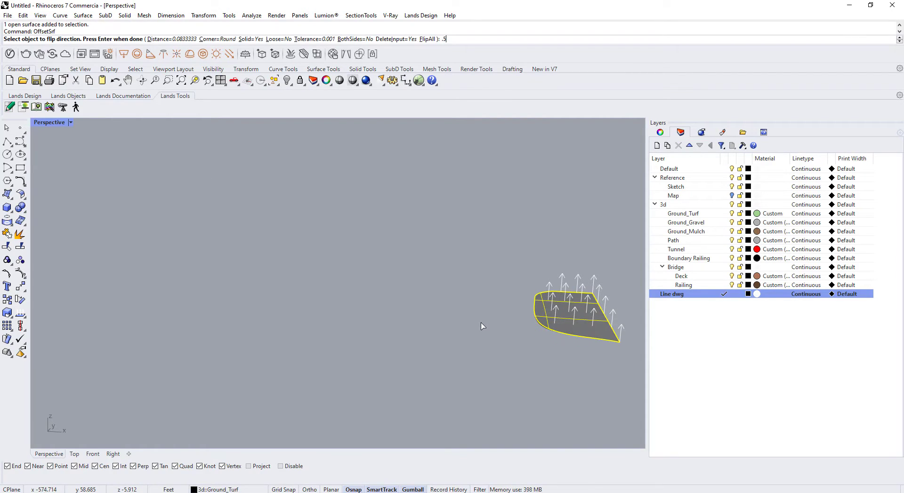
{"action": "key", "text": "Return"}
{"action": "scroll", "coordinate": [626, 338], "scroll_direction": "up", "scroll_amount": 8}
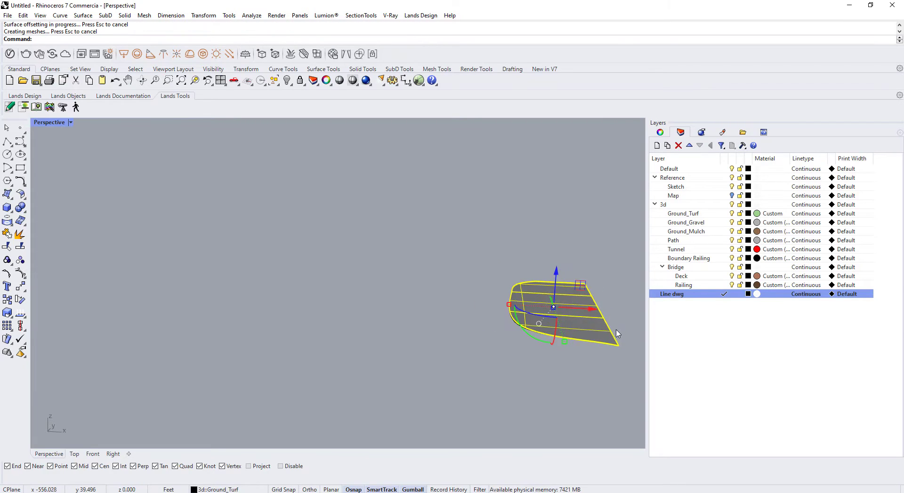
{"action": "key", "text": "Escape"}
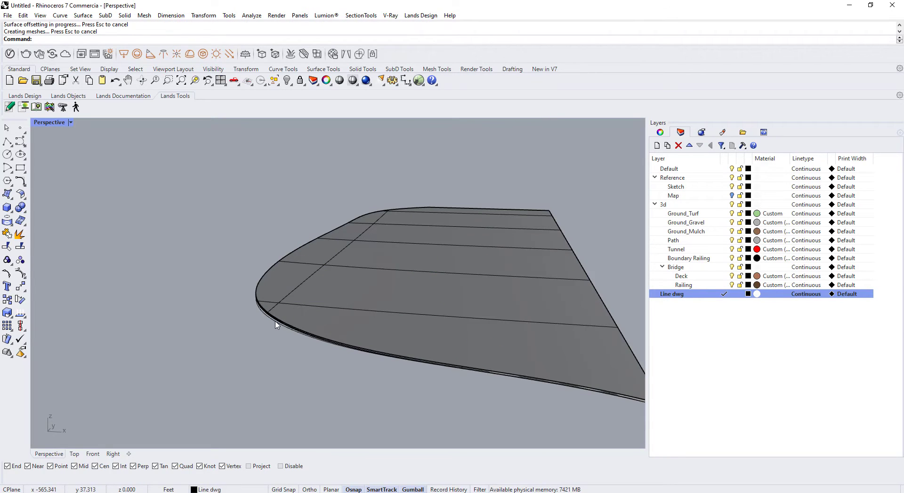
Offset the swing-area outline 3" outward with Corner=Sharp
{"action": "left_click", "coordinate": [273, 327]}
{"action": "mouse_move", "coordinate": [229, 318]}
{"action": "right_mouse_down"}
{"action": "mouse_move", "coordinate": [292, 322]}
{"action": "mouse_move", "coordinate": [238, 323]}
{"action": "mouse_move", "coordinate": [220, 312]}
{"action": "mouse_move", "coordinate": [237, 319]}
{"action": "right_mouse_up"}
{"action": "type", "text": "O"}
{"action": "key", "text": "Return"}
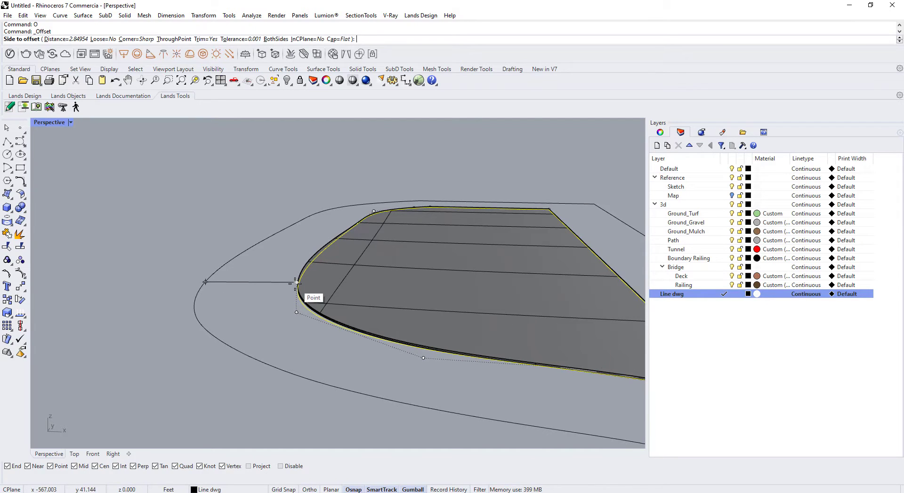
{"action": "scroll", "coordinate": [297, 283], "scroll_direction": "down", "scroll_amount": 6}
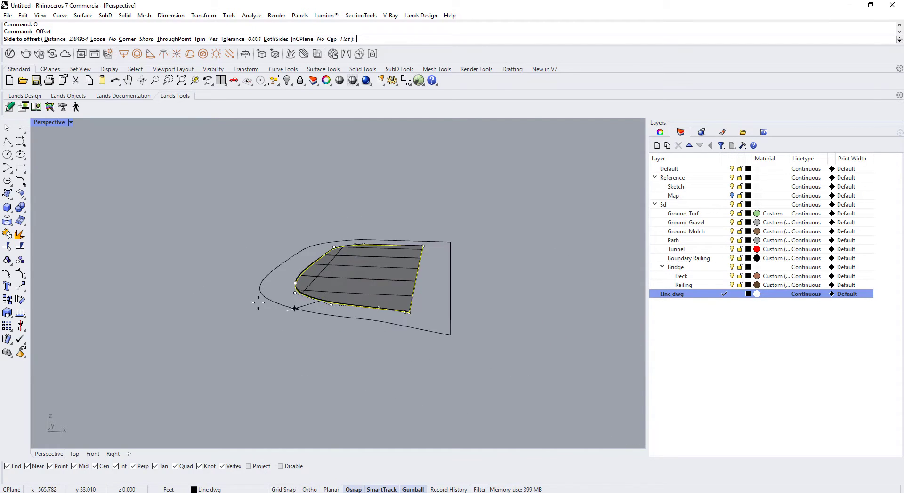
{"action": "right_click_drag", "start_coordinate": [258, 302], "coordinate": [288, 337]}
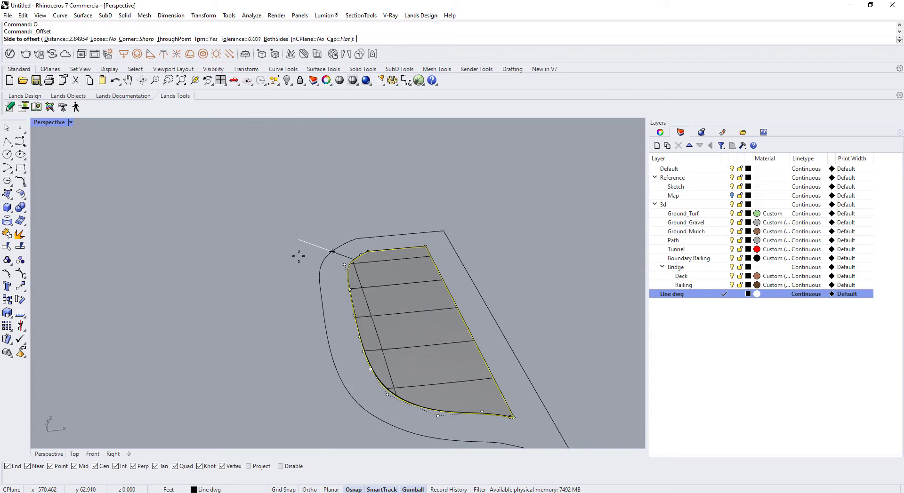
{"action": "type", "text": "3\""}
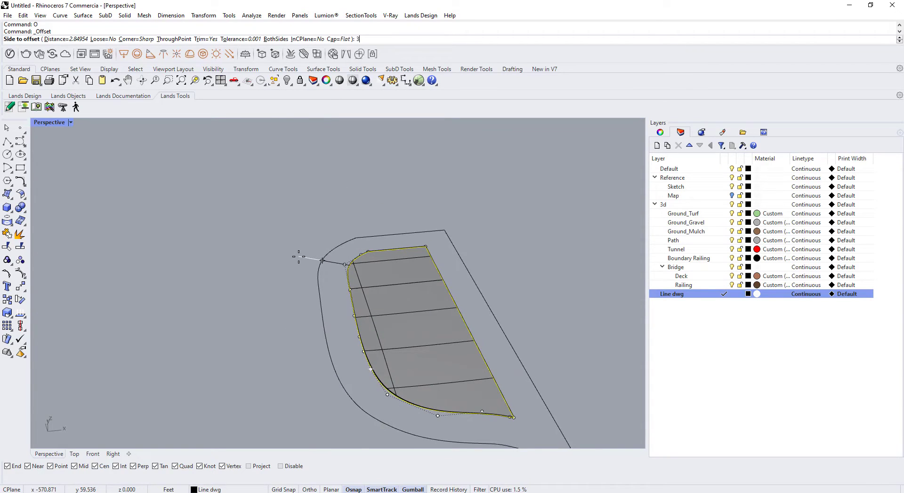
{"action": "key", "text": "Return"}
{"action": "left_click", "coordinate": [298, 257]}
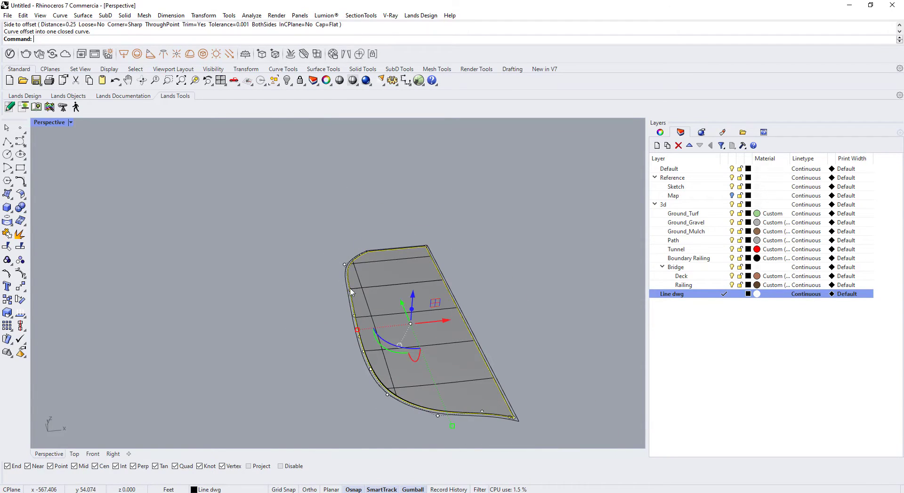
Extrude the swing-area outline and its outer offset upward into a low solid border with ExtrudeCrv, using Solid=Yes and DeleteInput=No
{"action": "scroll", "coordinate": [352, 312], "scroll_direction": "up", "scroll_amount": 3}
{"action": "right_click_drag", "start_coordinate": [296, 352], "coordinate": [283, 322]}
{"action": "type", "text": "EXtrudecrv"}
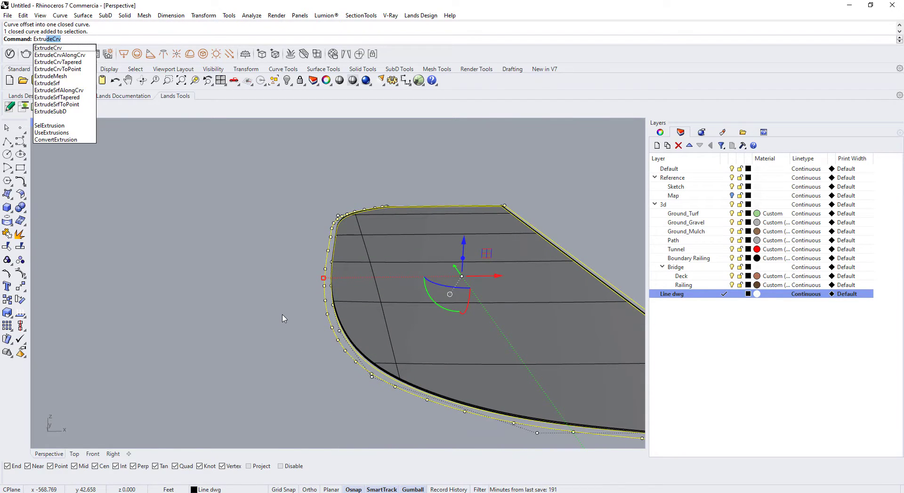
{"action": "key", "text": "Return"}
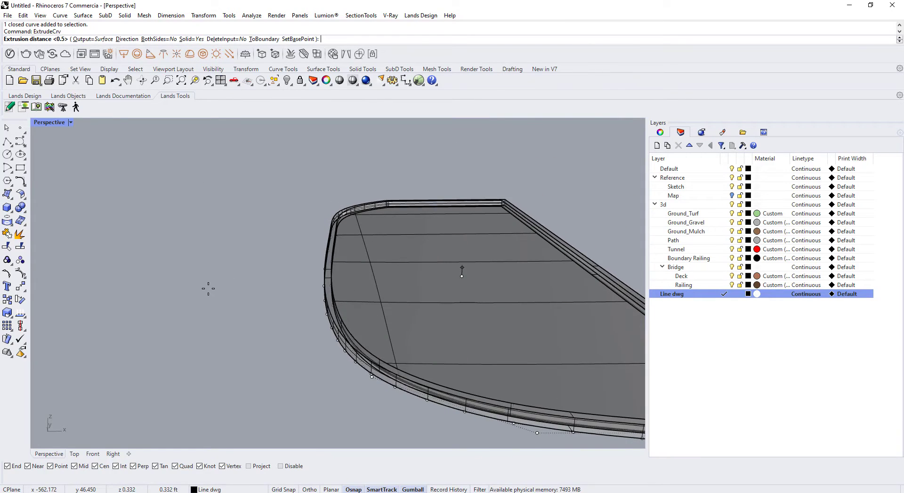
{"action": "left_click", "coordinate": [226, 298]}
{"action": "right_click_drag", "start_coordinate": [270, 312], "coordinate": [251, 305]}
{"action": "key", "text": "Escape"}
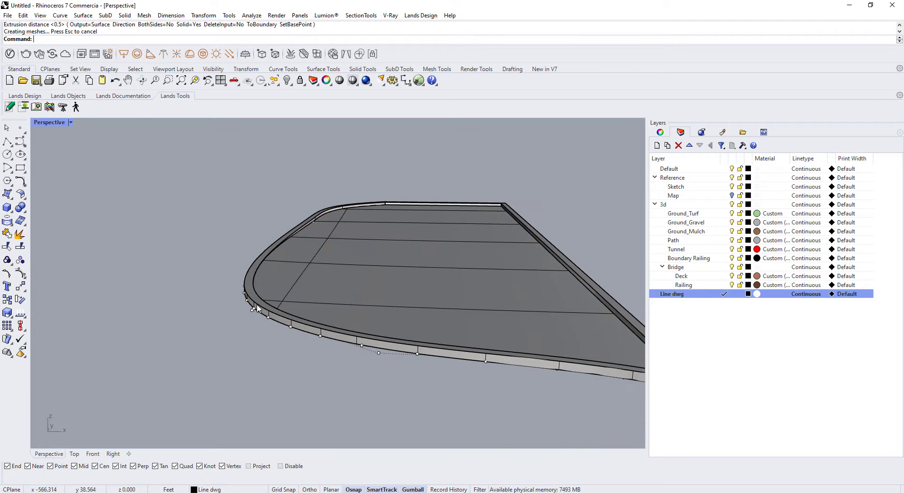
Move the thickened swing-area ground piece inside the border to the Ground_Mulch layer and clear the selection
{"action": "right_click_drag", "start_coordinate": [357, 287], "coordinate": [327, 256]}
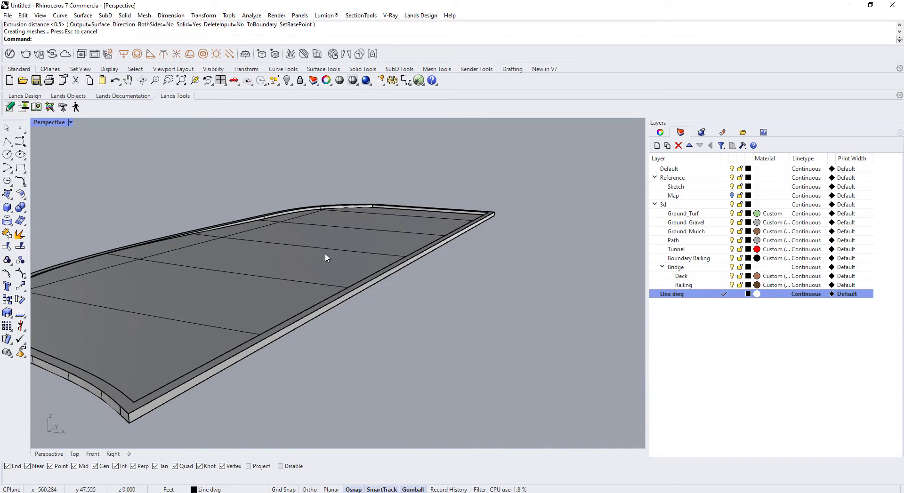
{"action": "left_click", "coordinate": [326, 256]}
{"action": "right_click_drag", "start_coordinate": [361, 316], "coordinate": [398, 313]}
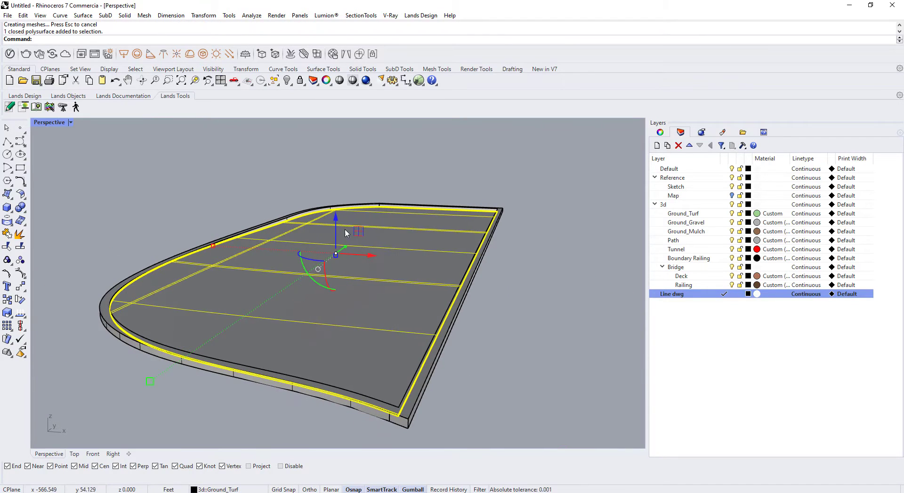
{"action": "right_click_drag", "start_coordinate": [529, 312], "coordinate": [405, 328]}
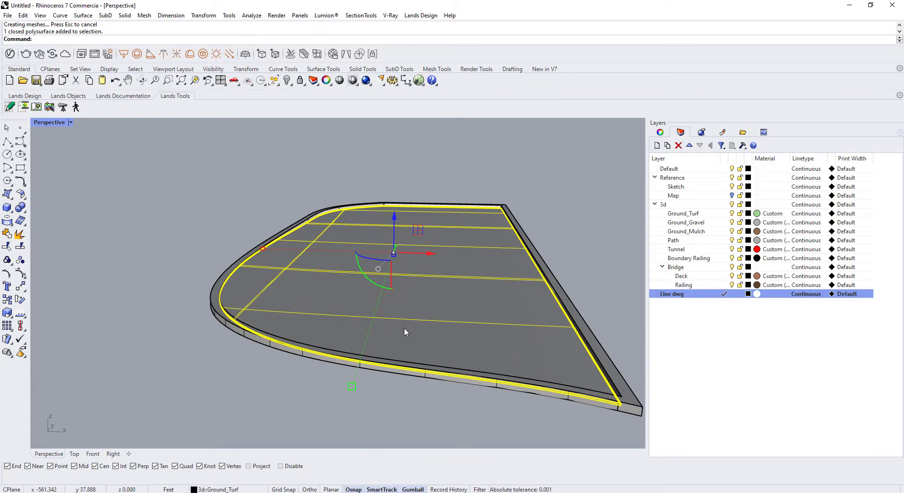
{"action": "right_click", "coordinate": [685, 233]}
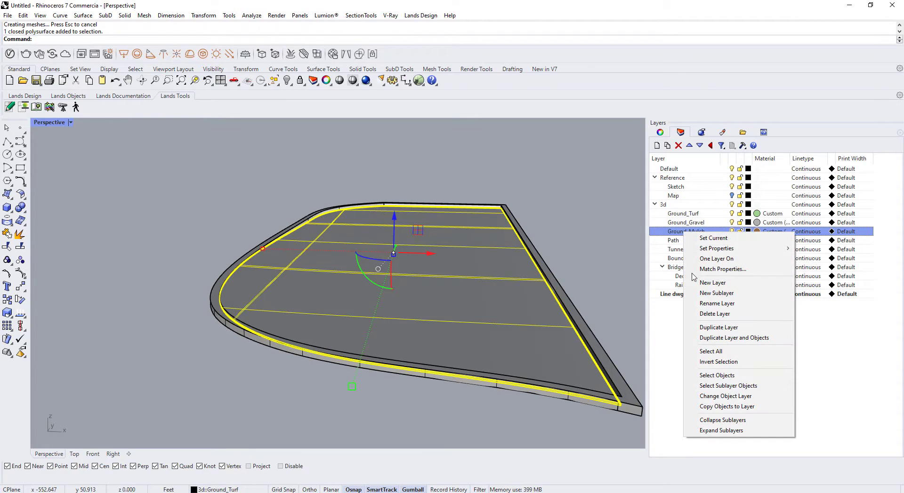
{"action": "left_click", "coordinate": [745, 398]}
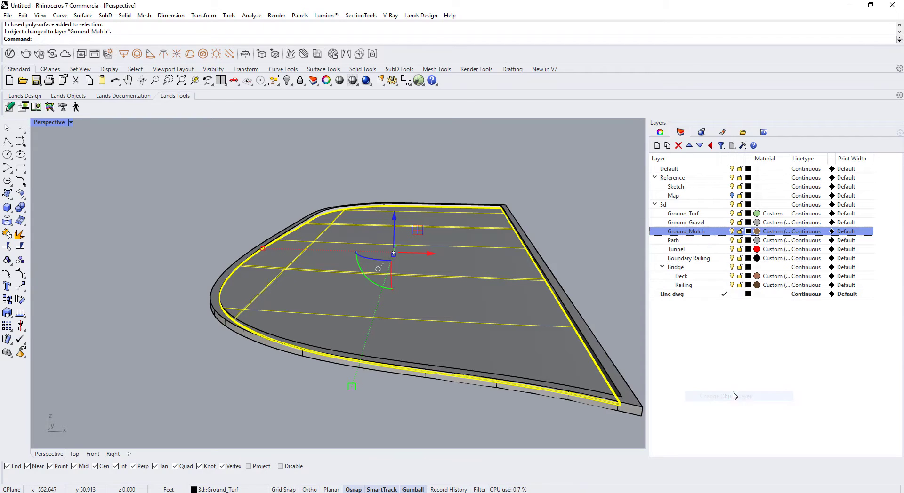
{"action": "left_click", "coordinate": [214, 394]}
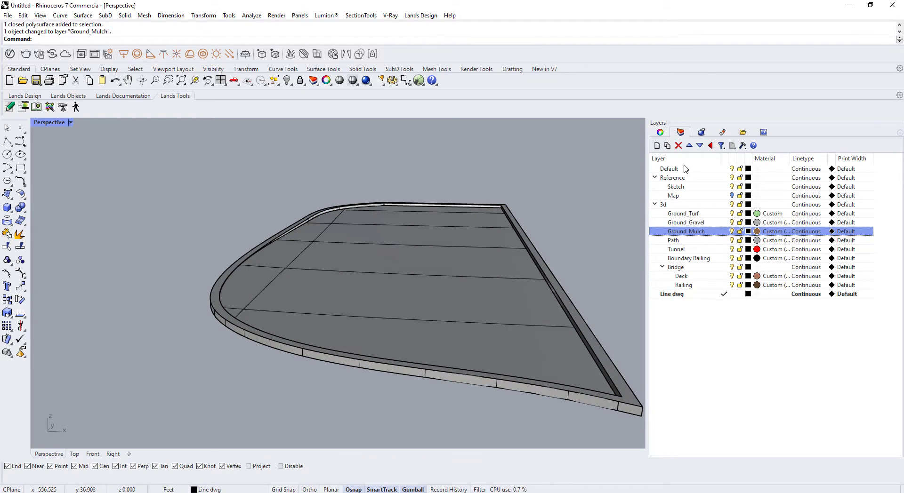
Add a new layer named "Low height wall" under the 3d layer, just below Ground_Turf
{"action": "left_click", "coordinate": [659, 132]}
{"action": "left_click", "coordinate": [680, 133]}
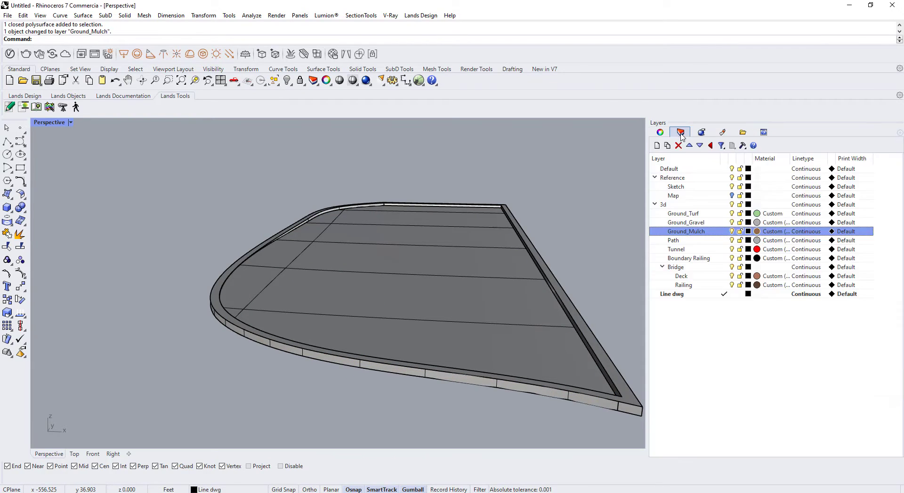
{"action": "left_click", "coordinate": [678, 215]}
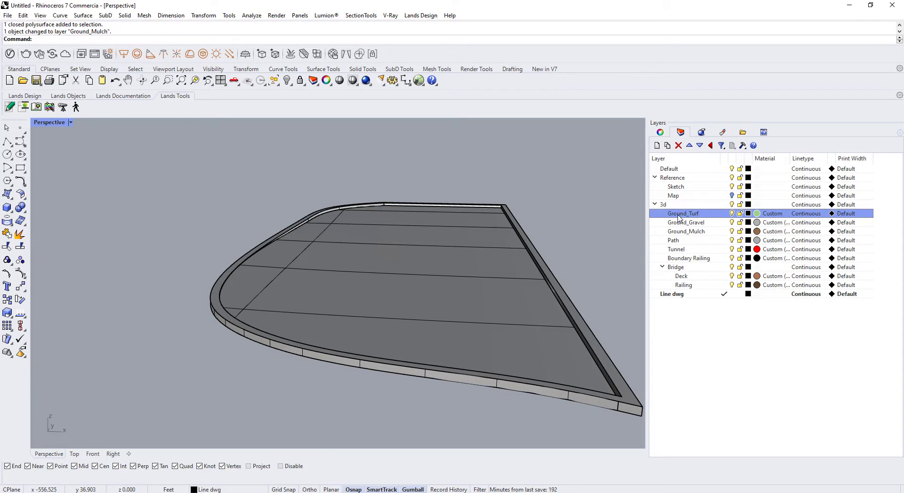
{"action": "left_click", "coordinate": [656, 145]}
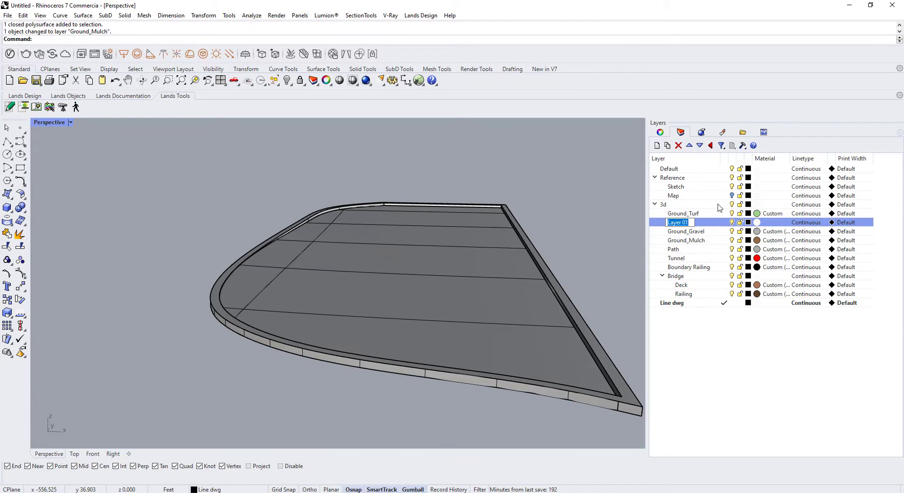
{"action": "type", "text": "Low height wall"}
{"action": "key", "text": "Return"}
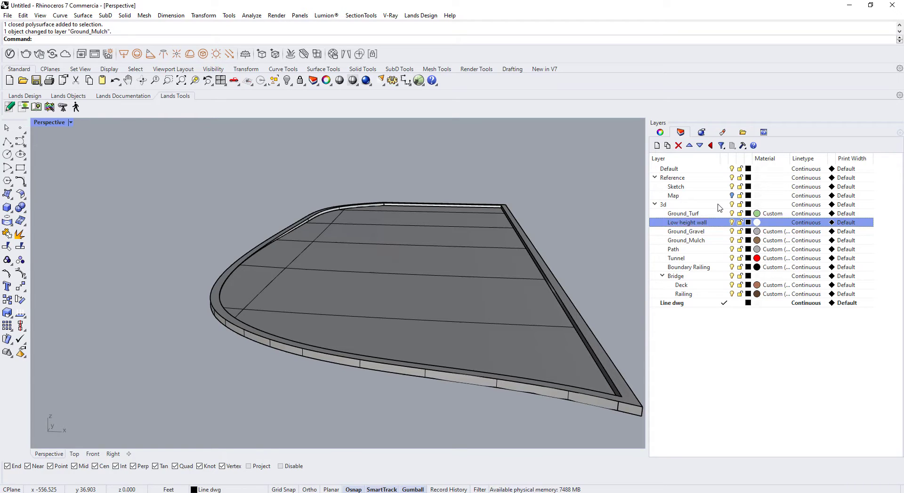
Assign a new Custom material with a muted brownish-red color to the Low height wall layer
{"action": "left_click", "coordinate": [757, 223]}
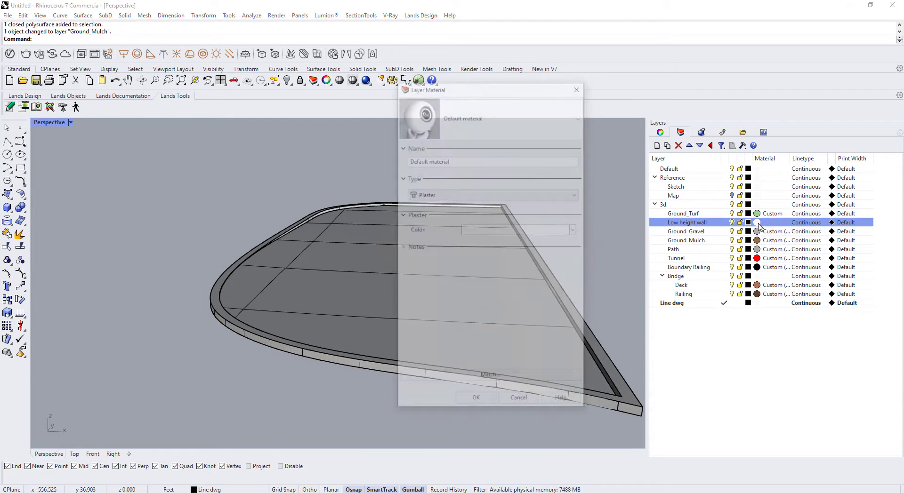
{"action": "left_click", "coordinate": [479, 163]}
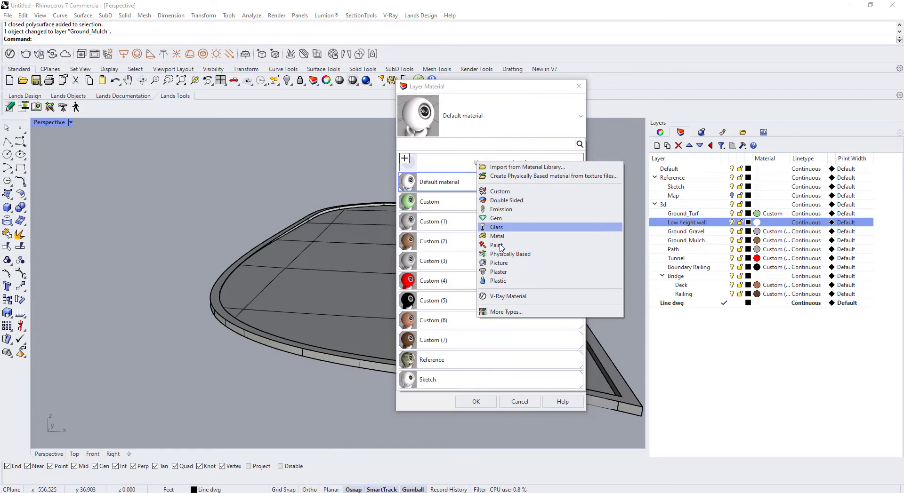
{"action": "left_click", "coordinate": [516, 193]}
{"action": "left_click", "coordinate": [490, 229]}
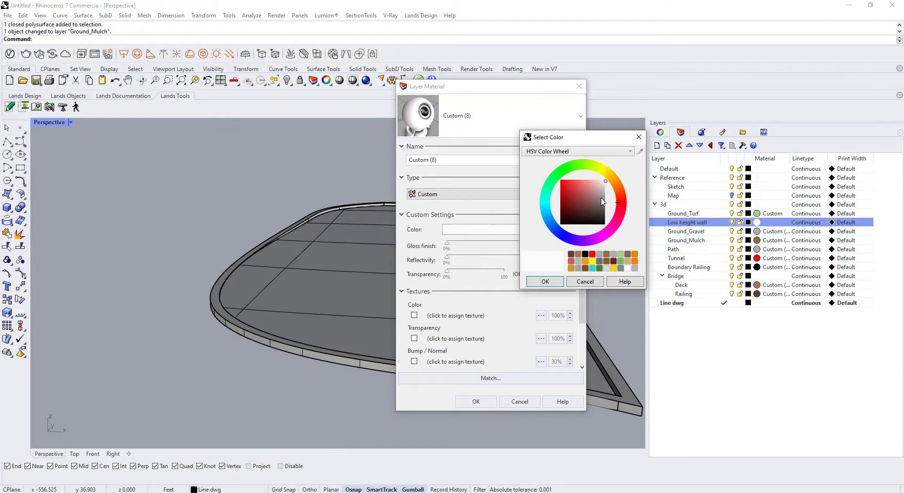
{"action": "left_click_drag", "start_coordinate": [588, 197], "coordinate": [586, 202]}
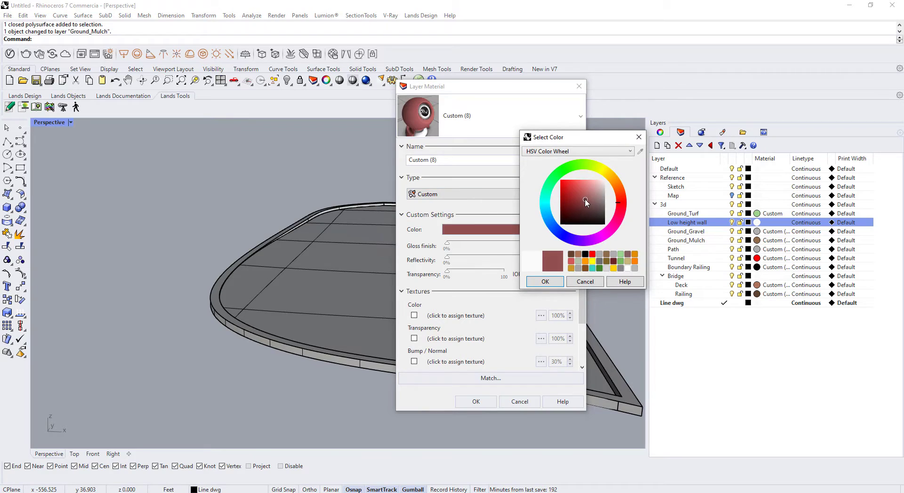
{"action": "left_click", "coordinate": [544, 282]}
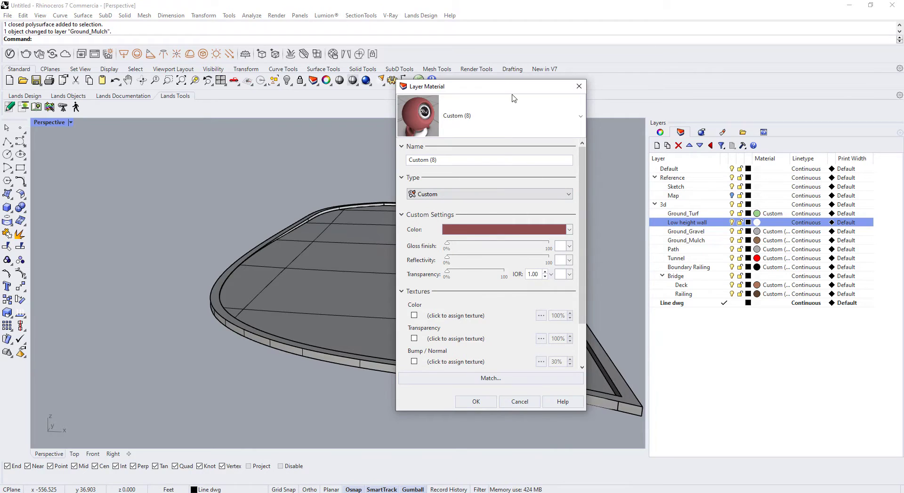
{"action": "left_click", "coordinate": [476, 402]}
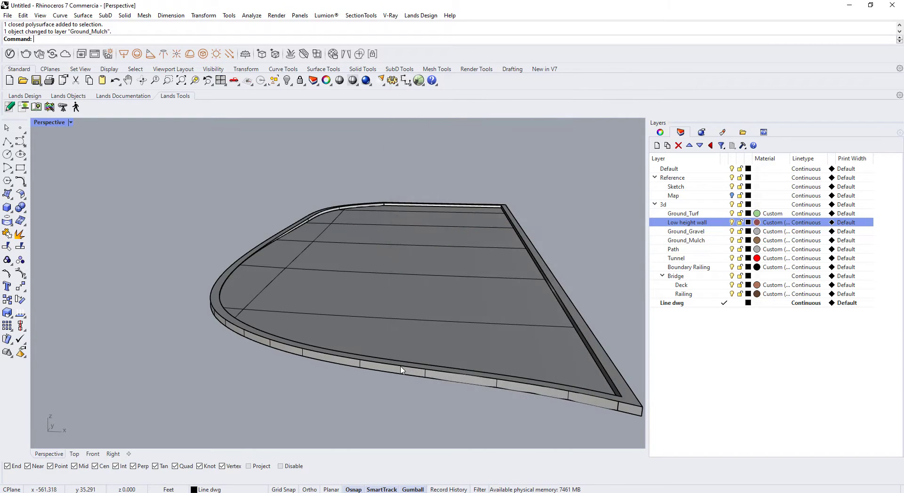
Move the extruded swing-area border to the Low height wall layer and clear the selection
{"action": "left_click", "coordinate": [400, 370]}
{"action": "right_click", "coordinate": [697, 222]}
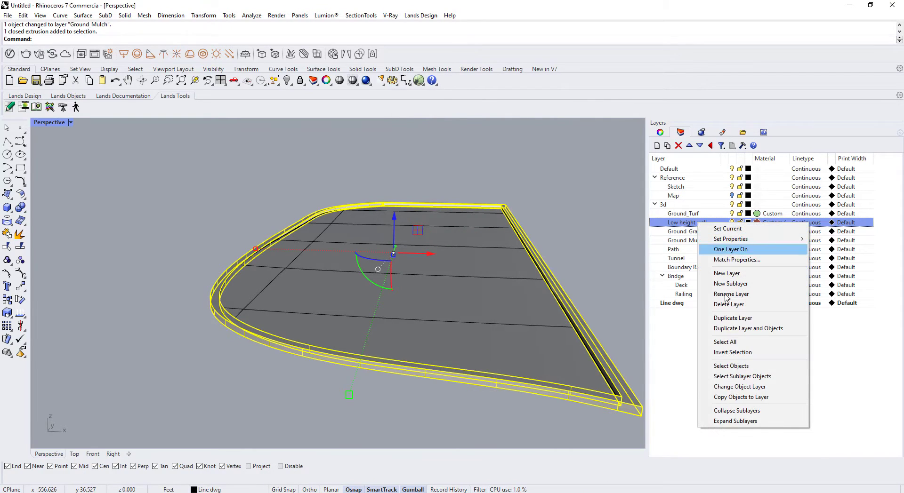
{"action": "left_click", "coordinate": [730, 387]}
{"action": "left_click", "coordinate": [313, 394]}
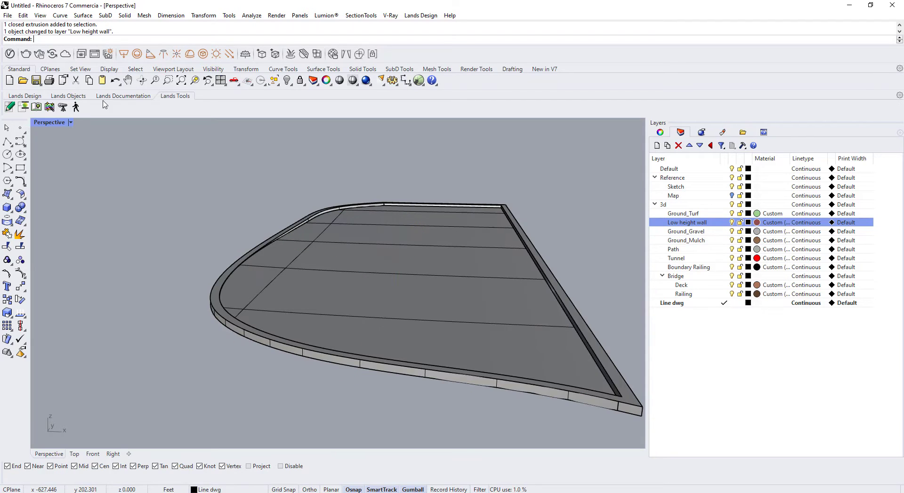
Show all hidden objects and switch to the Top view of the whole playground plan
{"action": "right_click", "coordinate": [286, 81]}
{"action": "mouse_move", "coordinate": [367, 313]}
{"action": "right_mouse_down"}
{"action": "mouse_move", "coordinate": [406, 327]}
{"action": "mouse_move", "coordinate": [320, 321]}
{"action": "mouse_move", "coordinate": [418, 328]}
{"action": "mouse_move", "coordinate": [429, 293]}
{"action": "right_mouse_up"}
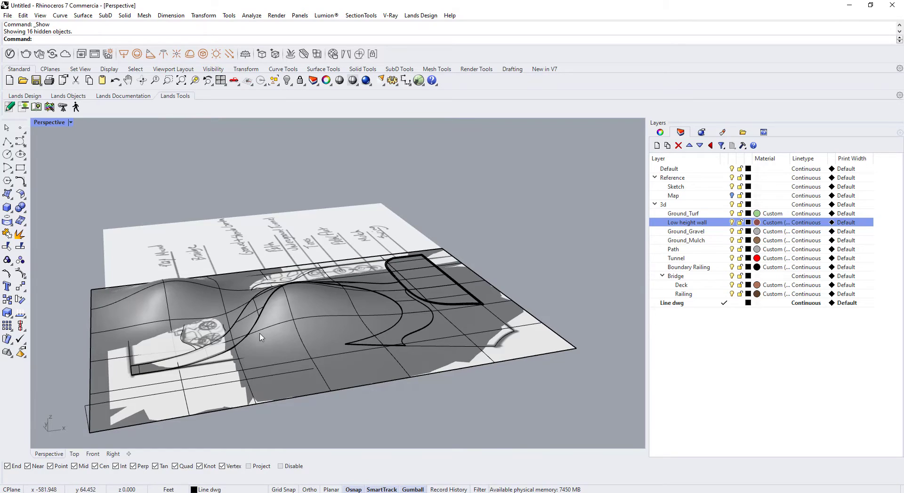
{"action": "left_click", "coordinate": [75, 453]}
{"action": "scroll", "coordinate": [509, 371], "scroll_direction": "down", "scroll_amount": 2}
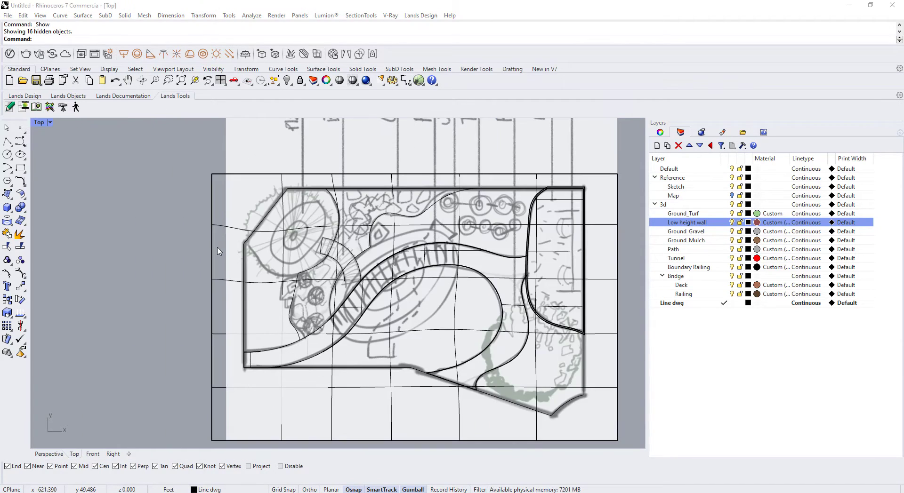
Combine the gravel regions beside, under and above the small bridge into one closed outline with CurveBoolean, using DeleteInput=None and CombineRegions=Yes on all curves
{"action": "left_click_drag", "start_coordinate": [176, 393], "coordinate": [271, 99]}
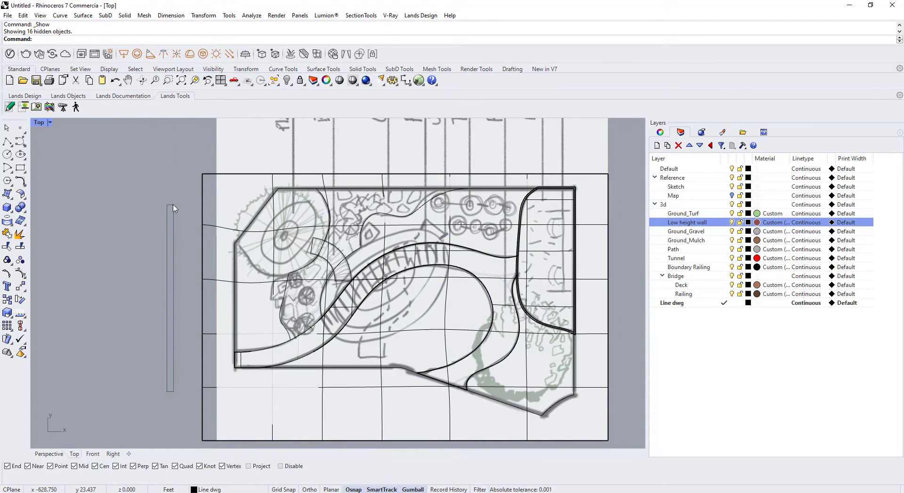
{"action": "left_click", "coordinate": [277, 85]}
{"action": "left_click", "coordinate": [274, 150]}
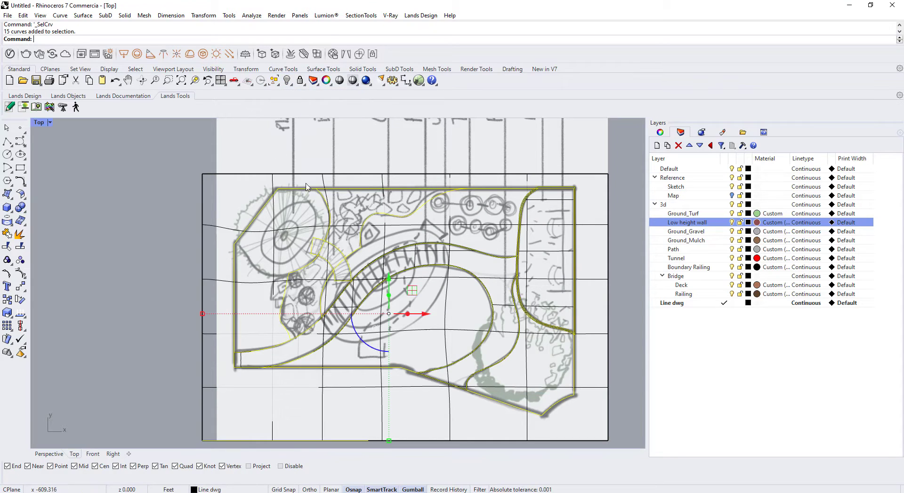
{"action": "type", "text": "CurveBoolean"}
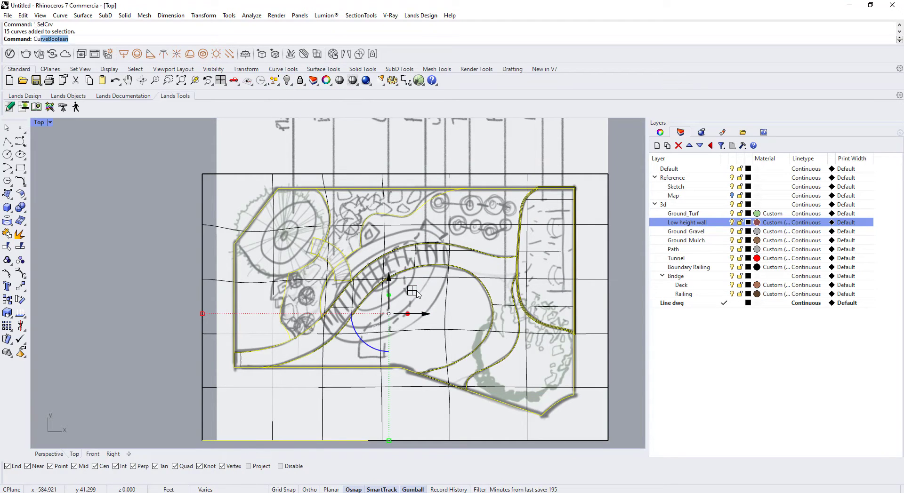
{"action": "key", "text": "Return"}
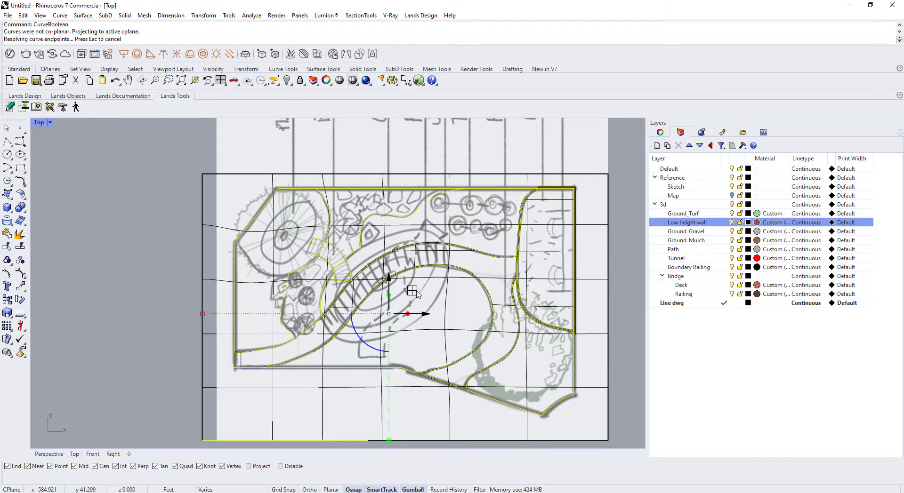
{"action": "scroll", "coordinate": [245, 333], "scroll_direction": "up", "scroll_amount": 5}
{"action": "left_click", "coordinate": [350, 353]}
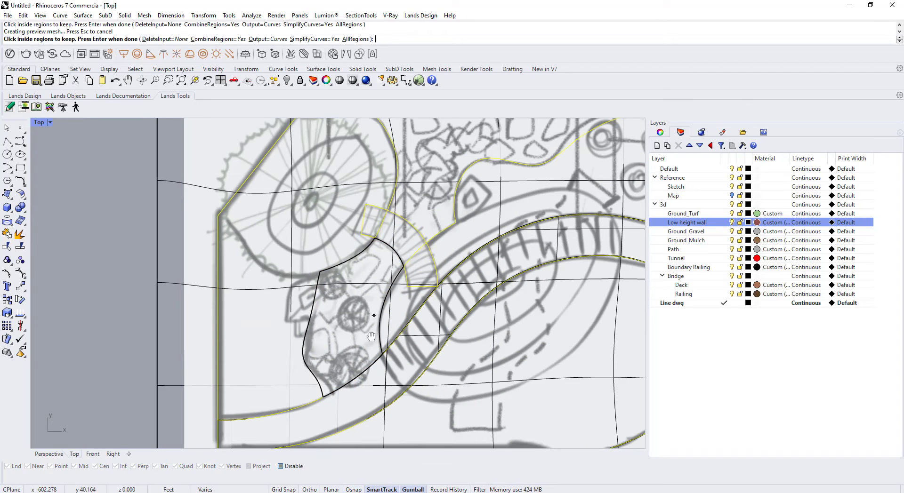
{"action": "right_click_drag", "start_coordinate": [377, 319], "coordinate": [349, 381]}
{"action": "left_click", "coordinate": [383, 298]}
{"action": "right_click_drag", "start_coordinate": [411, 287], "coordinate": [376, 329]}
{"action": "left_click", "coordinate": [370, 308]}
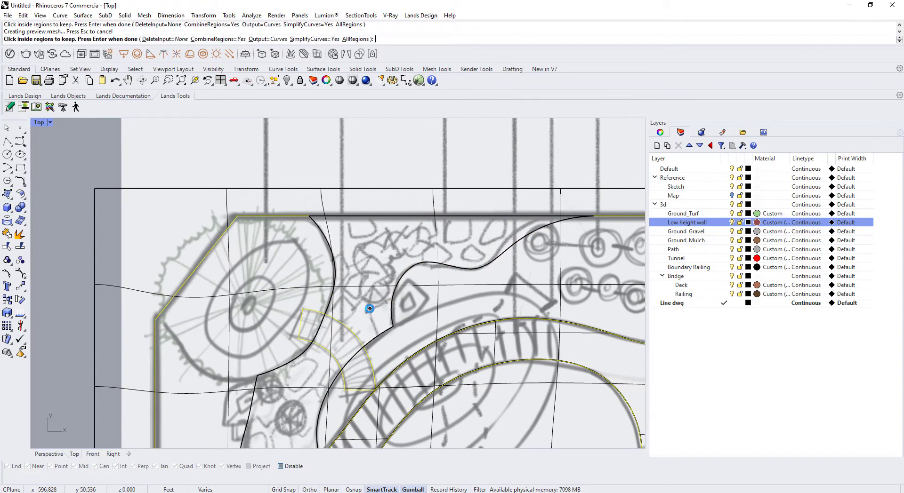
{"action": "scroll", "coordinate": [419, 285], "scroll_direction": "down", "scroll_amount": 2}
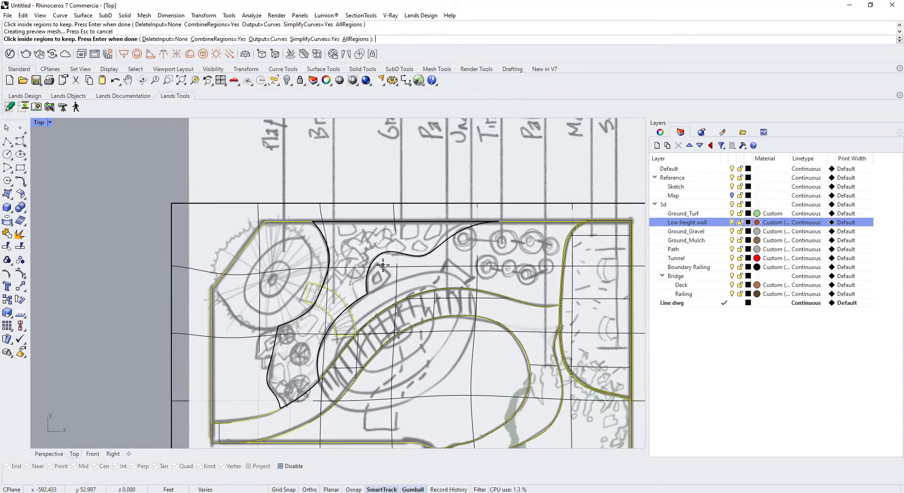
{"action": "key", "text": "Return"}
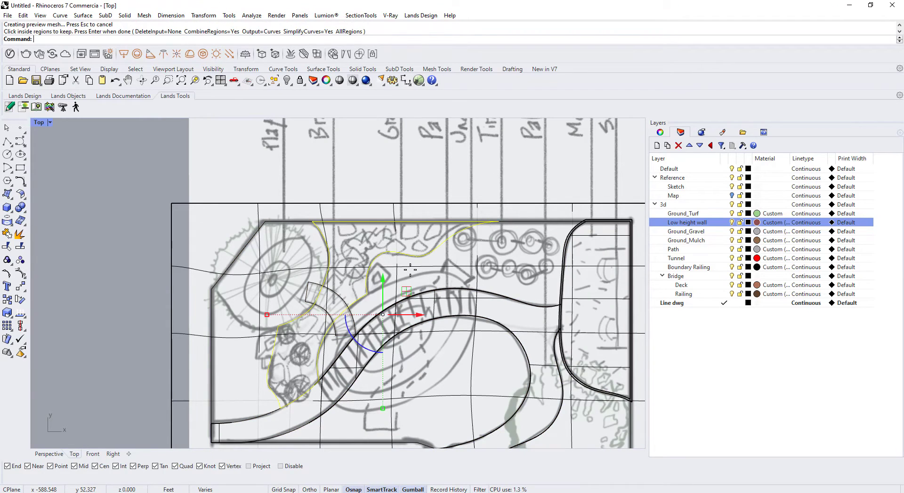
Isolate the combined gravel outline together with the mounded turf surface
{"action": "left_click", "coordinate": [177, 207], "text": "shift"}
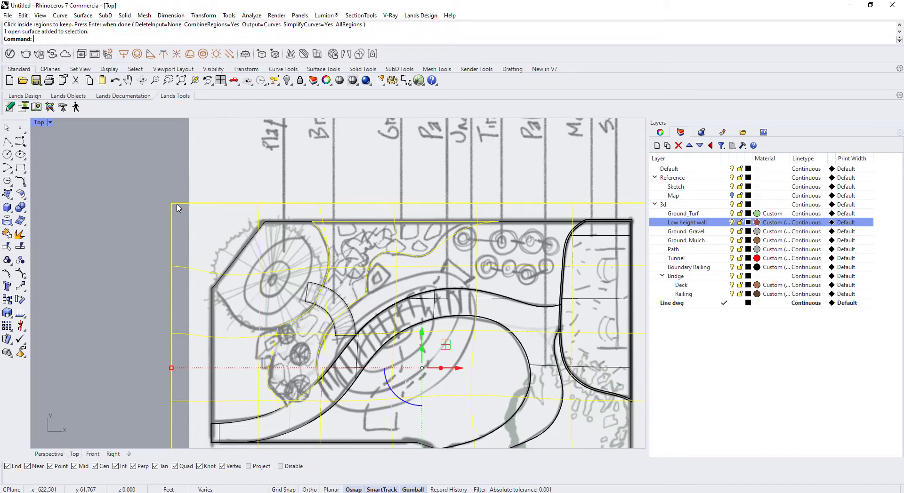
{"action": "left_click", "coordinate": [289, 85]}
{"action": "left_click", "coordinate": [333, 100]}
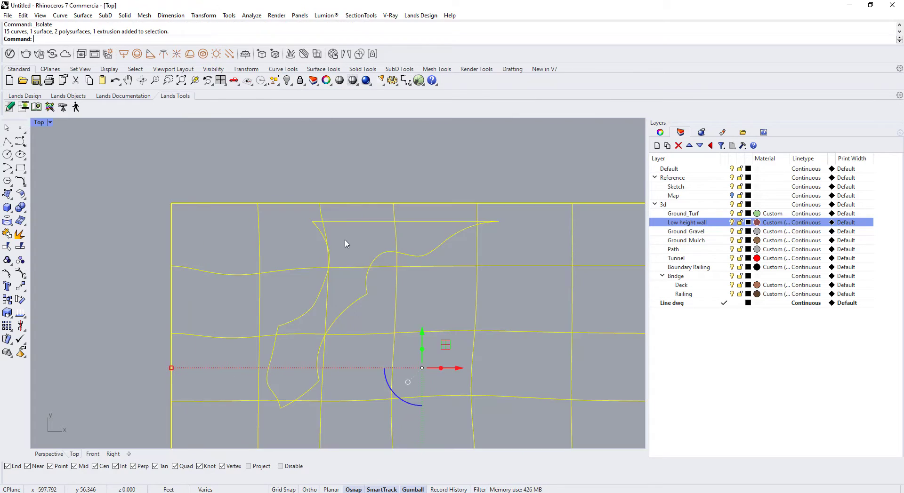
Copy the turf surface onto itself, using its upper-left corner as both base and target point
{"action": "right_click_drag", "start_coordinate": [346, 243], "coordinate": [313, 216]}
{"action": "left_click", "coordinate": [313, 216]}
{"action": "left_click", "coordinate": [320, 193]}
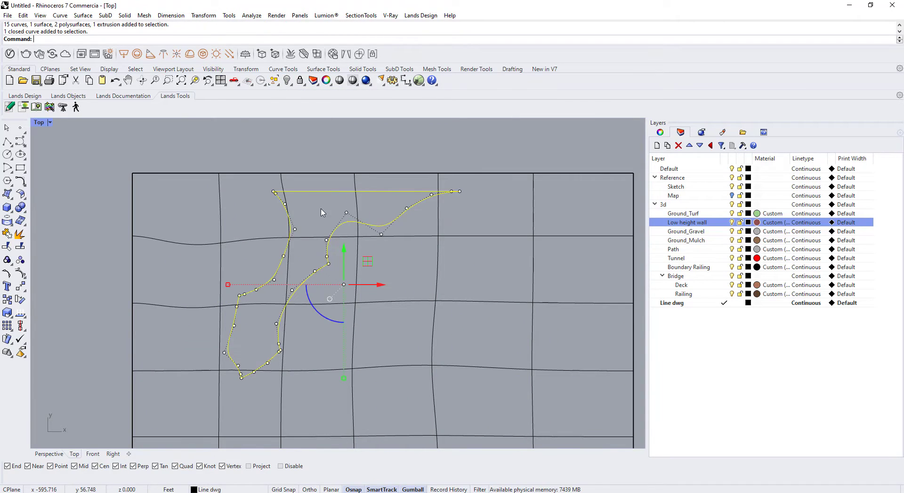
{"action": "left_click_drag", "start_coordinate": [163, 164], "coordinate": [98, 248]}
{"action": "right_click_drag", "start_coordinate": [184, 267], "coordinate": [276, 274]}
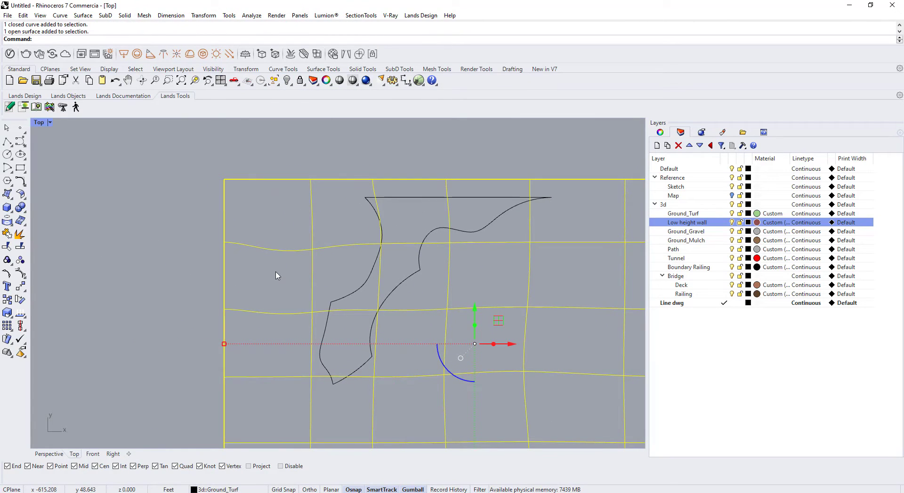
{"action": "type", "text": "co"}
{"action": "key", "text": "Return"}
{"action": "left_click", "coordinate": [224, 179]}
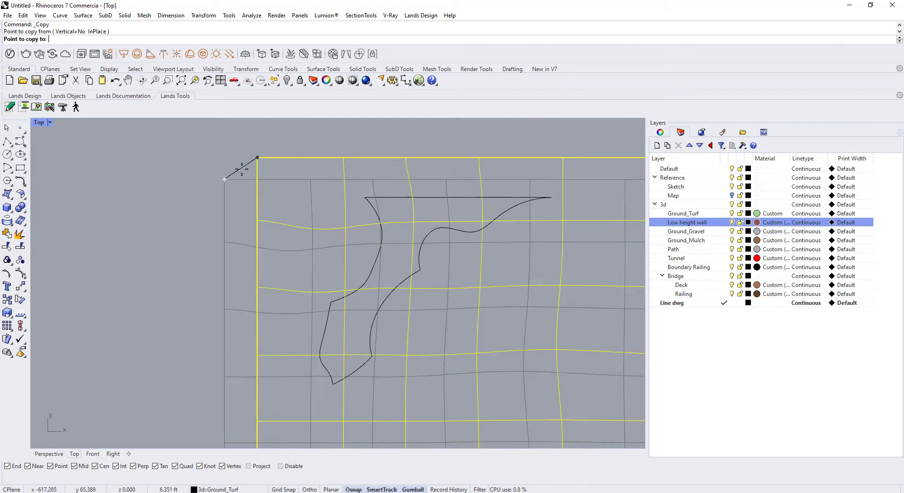
{"action": "left_click", "coordinate": [224, 179]}
{"action": "key", "text": "Return"}
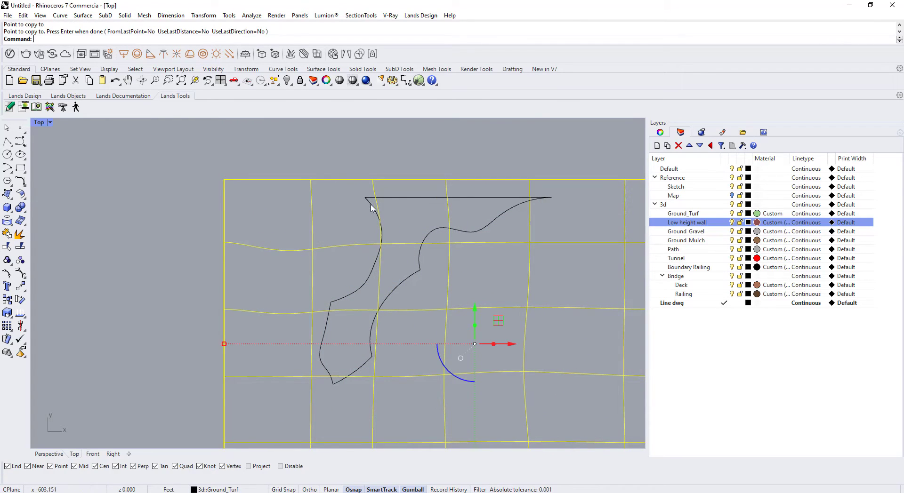
Isolate one of the overlapping turf surfaces with the gravel outline and clear the selection
{"action": "left_click", "coordinate": [356, 143]}
{"action": "left_click", "coordinate": [354, 179]}
{"action": "left_click", "coordinate": [373, 210]}
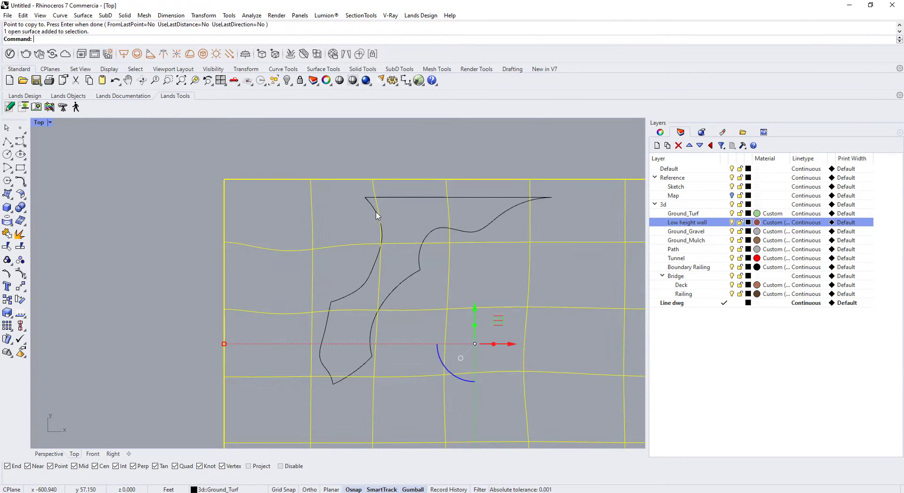
{"action": "left_click", "coordinate": [375, 211], "text": "shift"}
{"action": "left_click", "coordinate": [292, 84]}
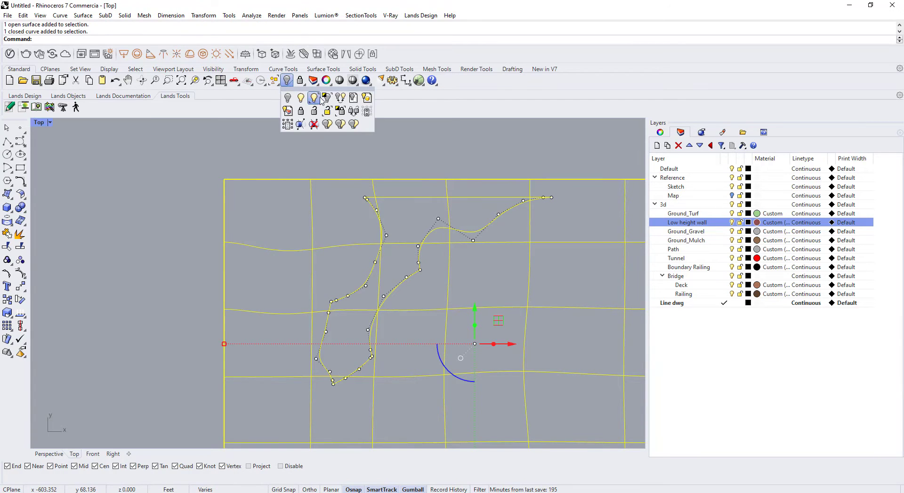
{"action": "left_click", "coordinate": [324, 99]}
{"action": "right_click_drag", "start_coordinate": [393, 292], "coordinate": [329, 255]}
{"action": "key", "text": "Escape"}
{"action": "key", "text": "Escape"}
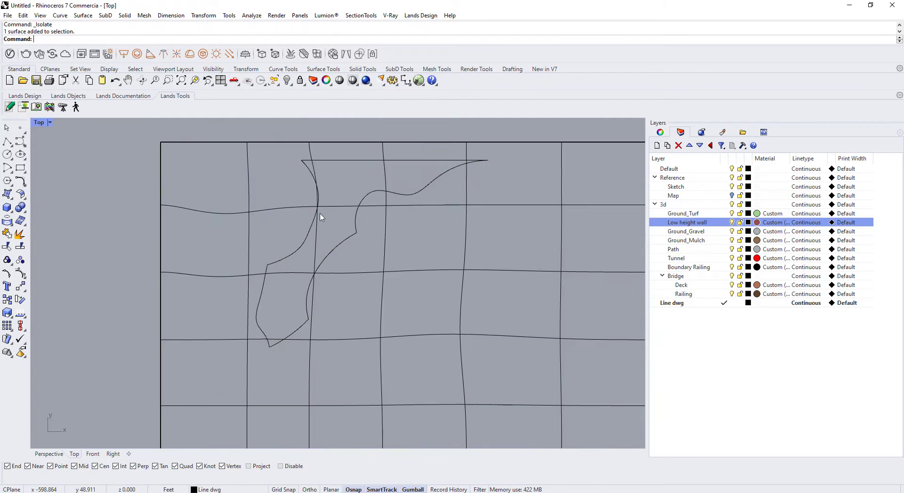
Trim away the part of the turf surface copy outside the gravel outline
{"action": "left_click", "coordinate": [307, 172]}
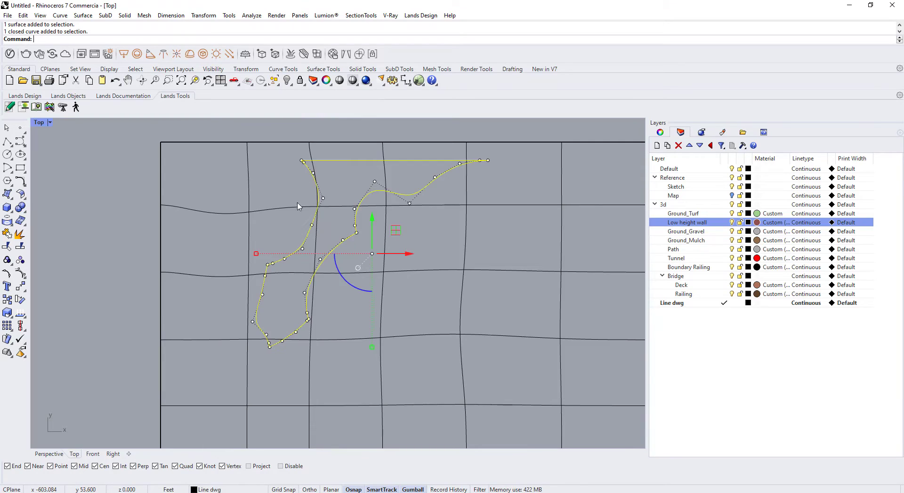
{"action": "right_click_drag", "start_coordinate": [300, 206], "coordinate": [300, 243]}
{"action": "type", "text": "TR"}
{"action": "key", "text": "Return"}
{"action": "left_click_drag", "start_coordinate": [239, 149], "coordinate": [171, 259]}
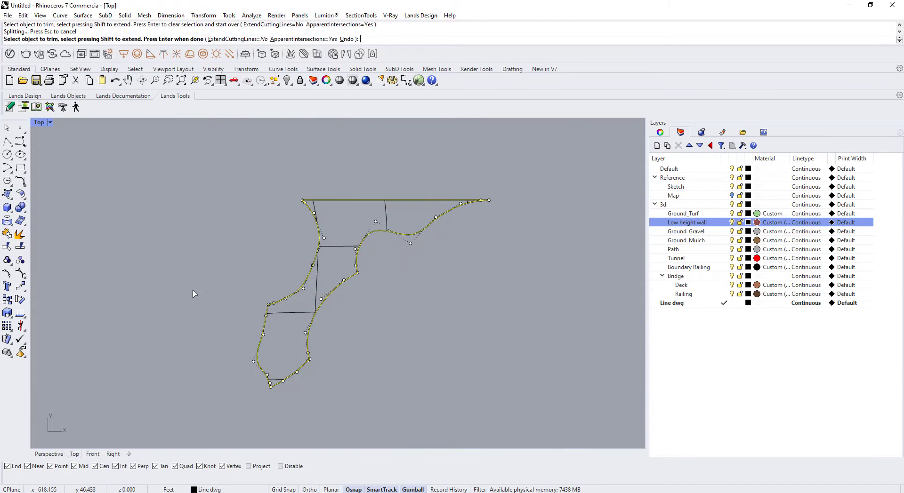
{"action": "right_click_drag", "start_coordinate": [207, 294], "coordinate": [305, 228]}
{"action": "key", "text": "Return"}
{"action": "key", "text": "Escape"}
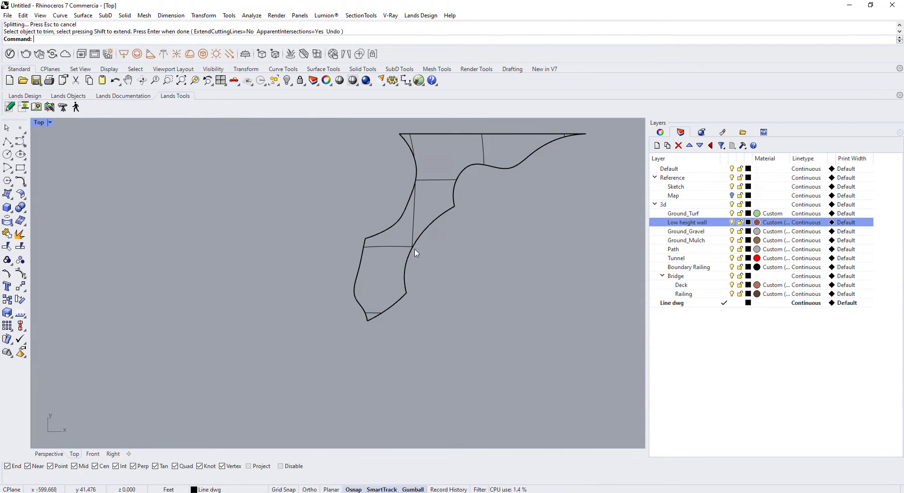
Move the trimmed surface to the Ground_Gravel layer and clear the selection
{"action": "left_click", "coordinate": [376, 252]}
{"action": "right_click", "coordinate": [685, 233]}
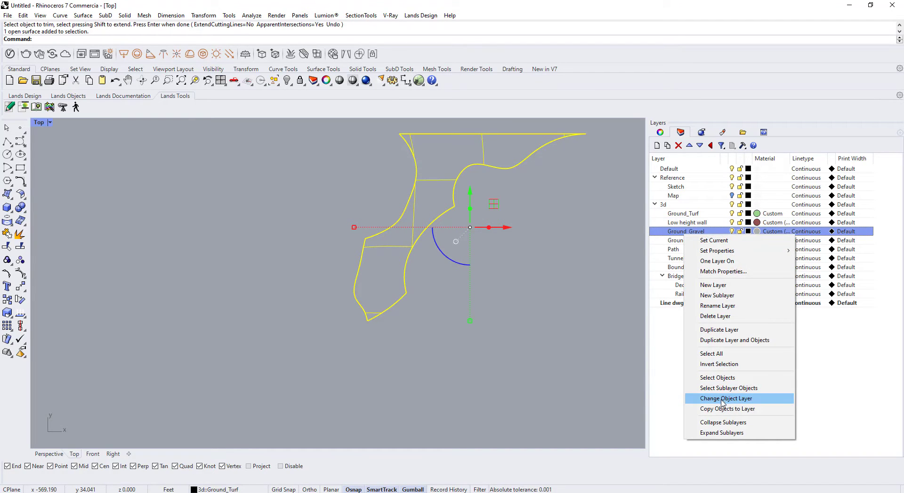
{"action": "left_click", "coordinate": [722, 400]}
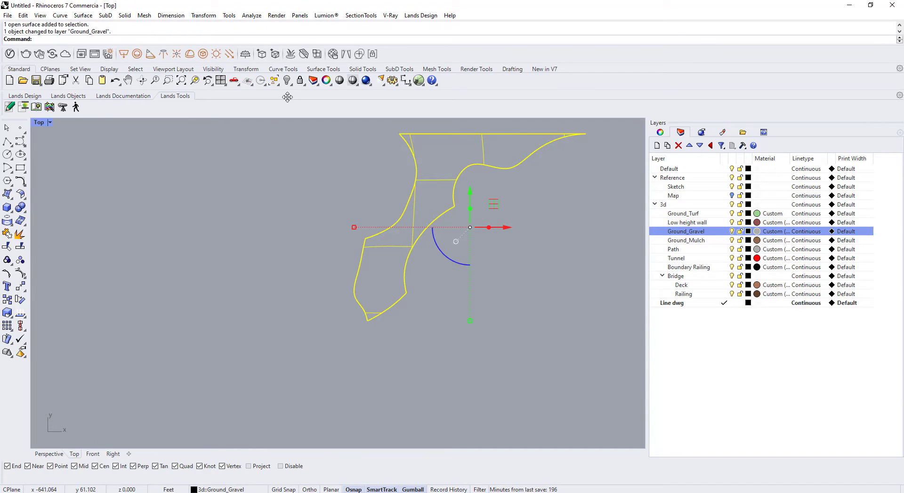
{"action": "left_click", "coordinate": [335, 246]}
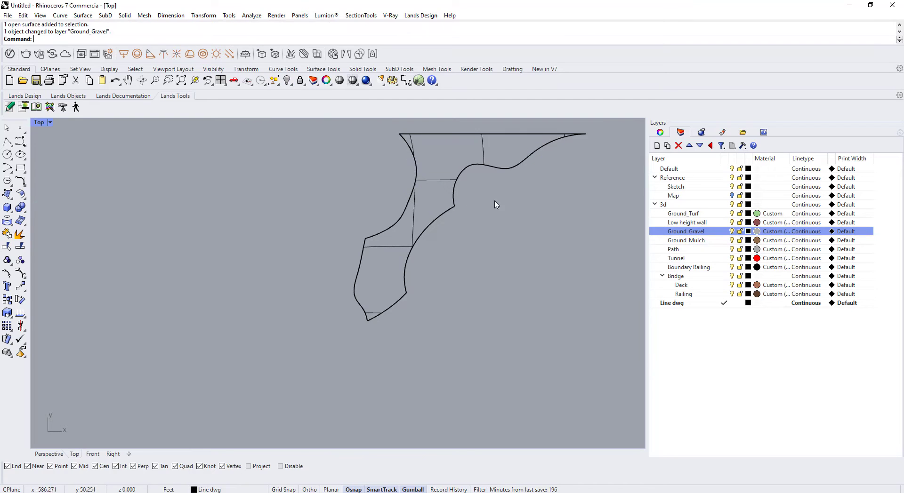
Offset the trimmed gravel surface by 0.5 ft as a solid and clear the selection
{"action": "left_click", "coordinate": [412, 216]}
{"action": "left_click", "coordinate": [44, 455]}
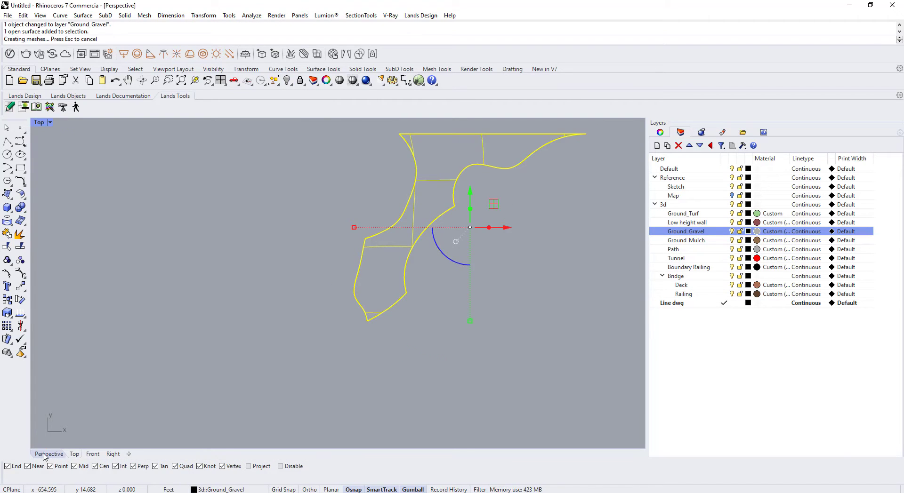
{"action": "right_click_drag", "start_coordinate": [287, 370], "coordinate": [396, 331]}
{"action": "scroll", "coordinate": [397, 332], "scroll_direction": "up", "scroll_amount": 8}
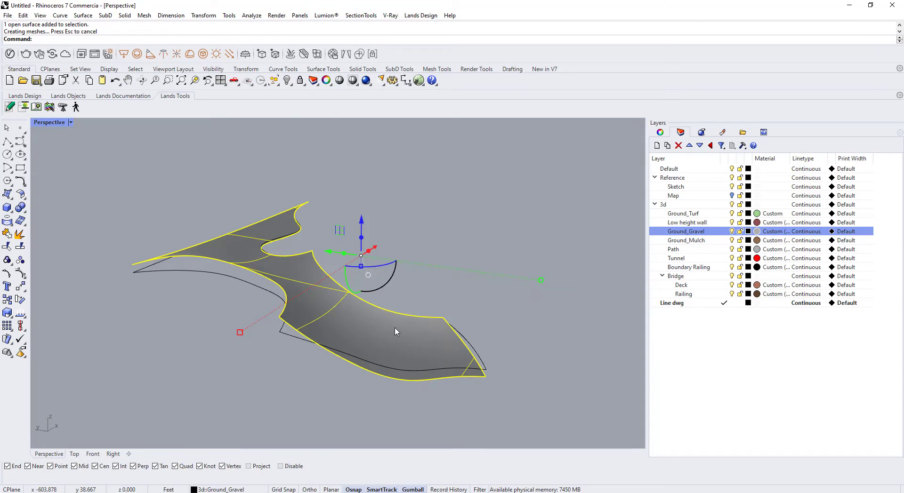
{"action": "type", "text": "Srf"}
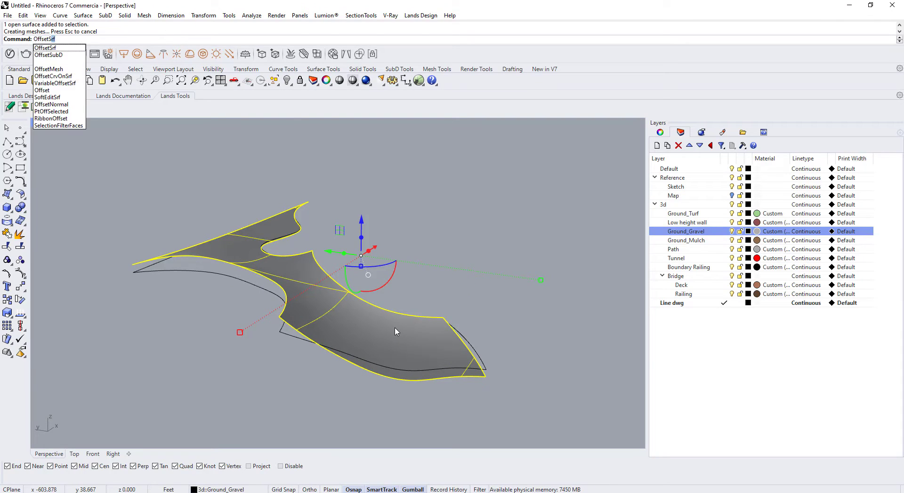
{"action": "key", "text": "Return"}
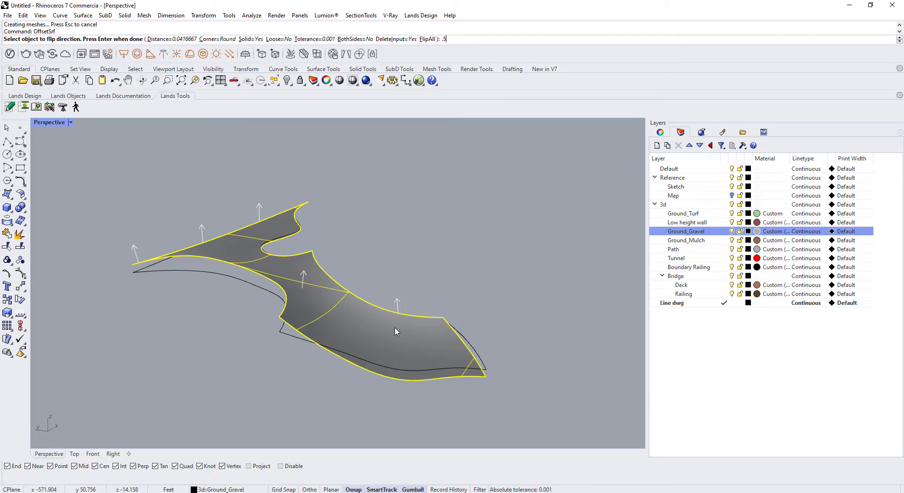
{"action": "key", "text": "Return"}
{"action": "key", "text": "Return"}
{"action": "key", "text": "Escape"}
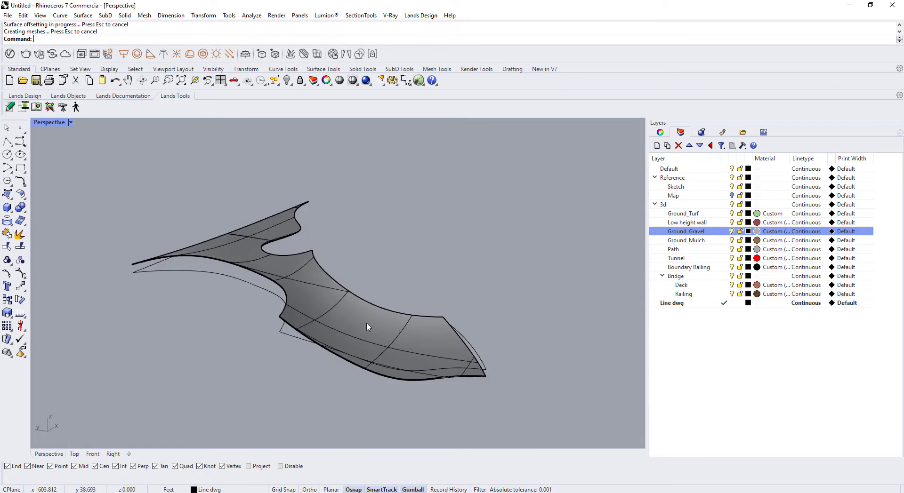
Show all hidden objects around the thickened gravel piece
{"action": "scroll", "coordinate": [341, 316], "scroll_direction": "up", "scroll_amount": 10}
{"action": "scroll", "coordinate": [350, 321], "scroll_direction": "down", "scroll_amount": 10}
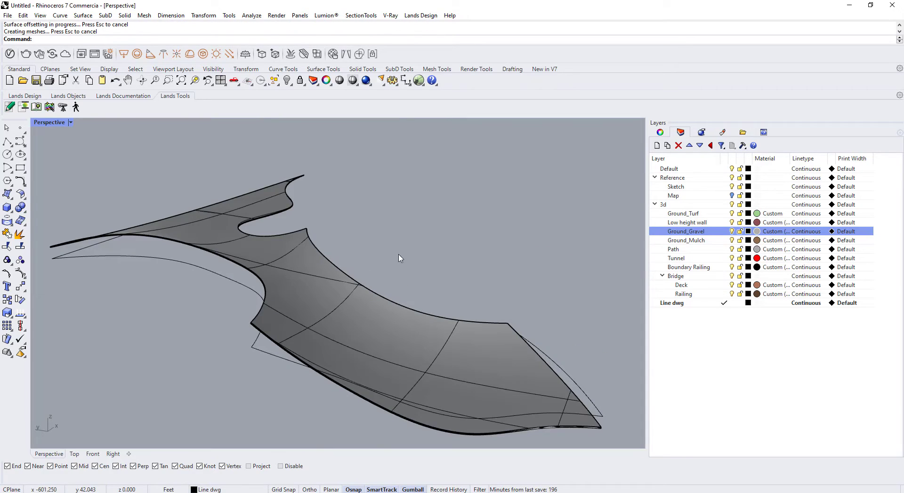
{"action": "right_click", "coordinate": [287, 81]}
{"action": "right_click_drag", "start_coordinate": [305, 296], "coordinate": [405, 304]}
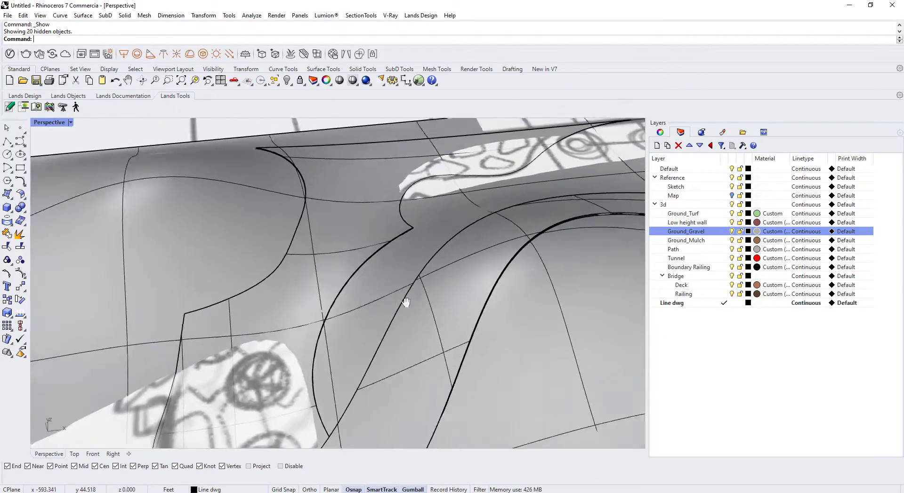
{"action": "scroll", "coordinate": [359, 261], "scroll_direction": "down", "scroll_amount": 3}
{"action": "scroll", "coordinate": [359, 261], "scroll_direction": "down", "scroll_amount": 3}
{"action": "right_click_drag", "start_coordinate": [366, 352], "coordinate": [326, 310], "text": "shift"}
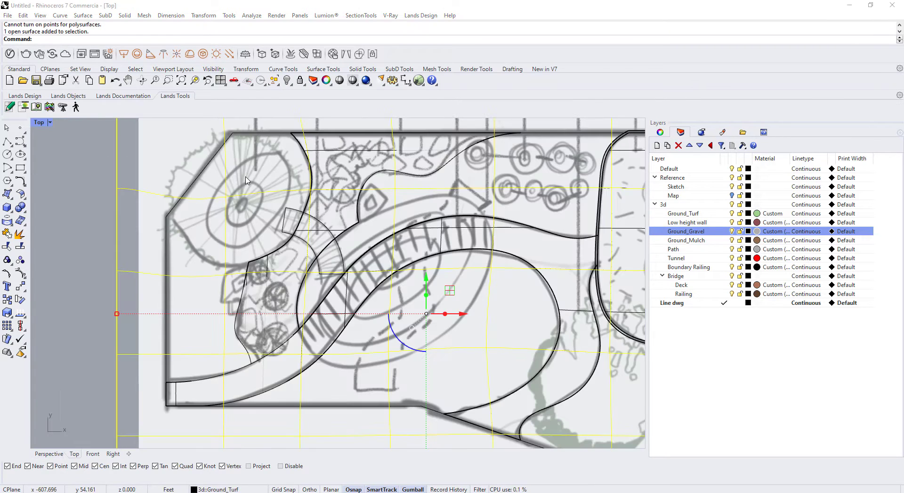
Isolate all the plan curves together with the turf surface and clear the selection
{"action": "right_click_drag", "start_coordinate": [427, 273], "coordinate": [374, 260]}
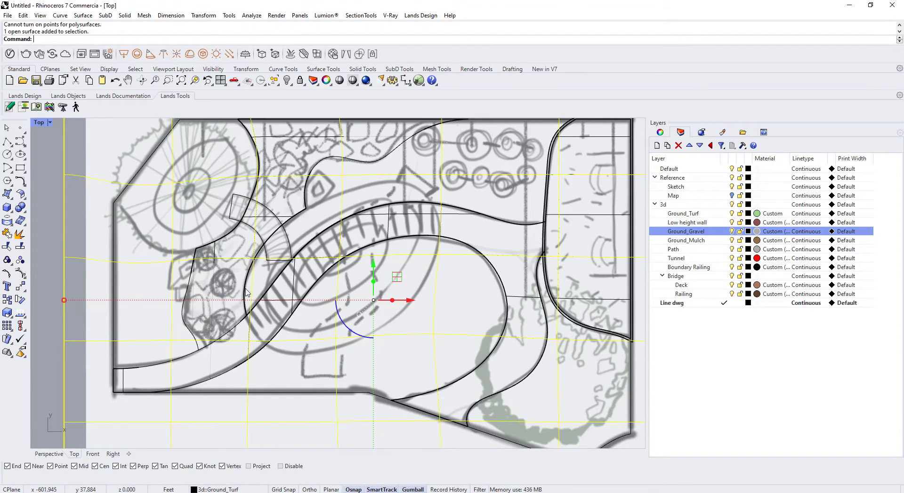
{"action": "scroll", "coordinate": [273, 283], "scroll_direction": "down", "scroll_amount": 2}
{"action": "left_click", "coordinate": [64, 225]}
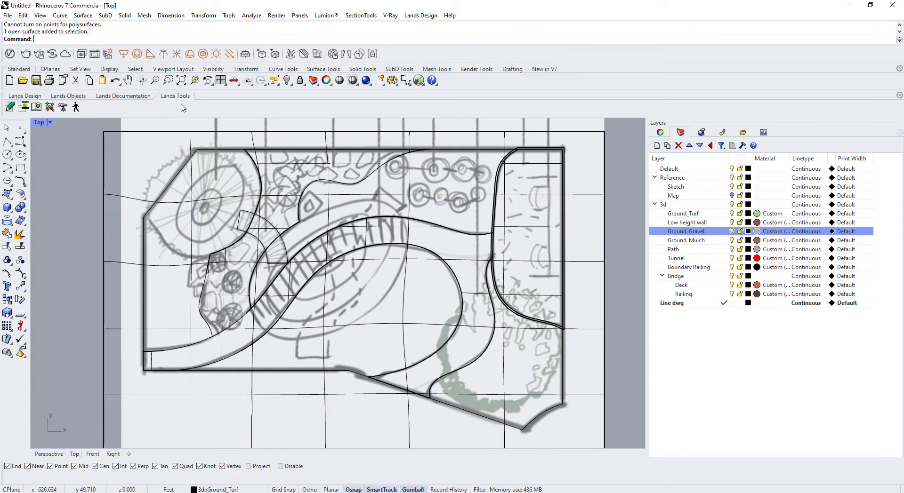
{"action": "left_click", "coordinate": [277, 85]}
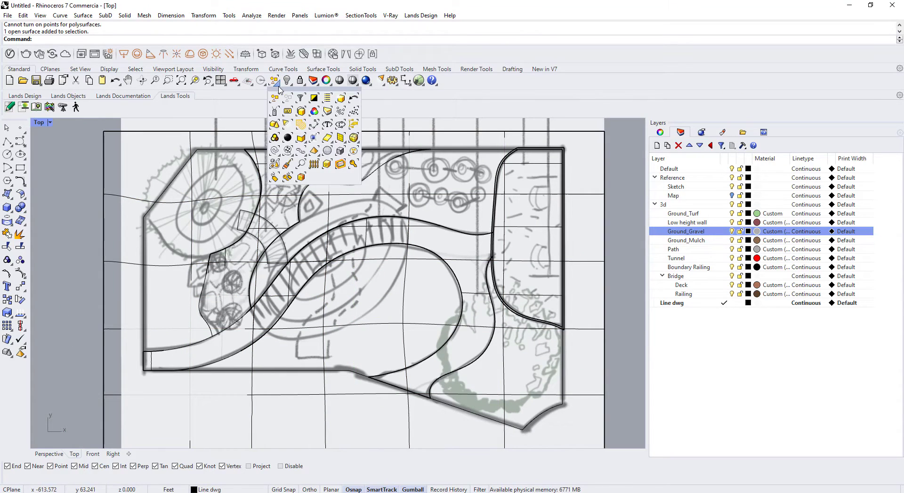
{"action": "left_click", "coordinate": [275, 151]}
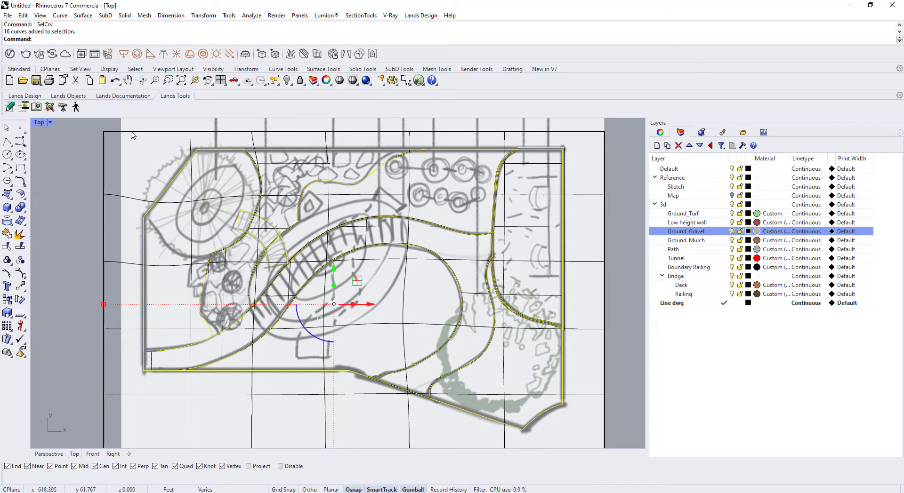
{"action": "left_click", "coordinate": [111, 134], "text": "shift"}
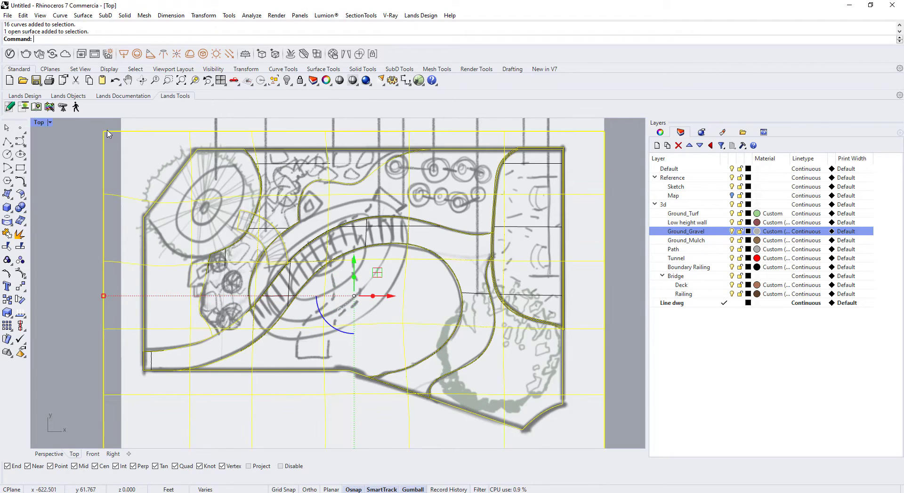
{"action": "left_click", "coordinate": [286, 81]}
{"action": "left_click", "coordinate": [314, 98]}
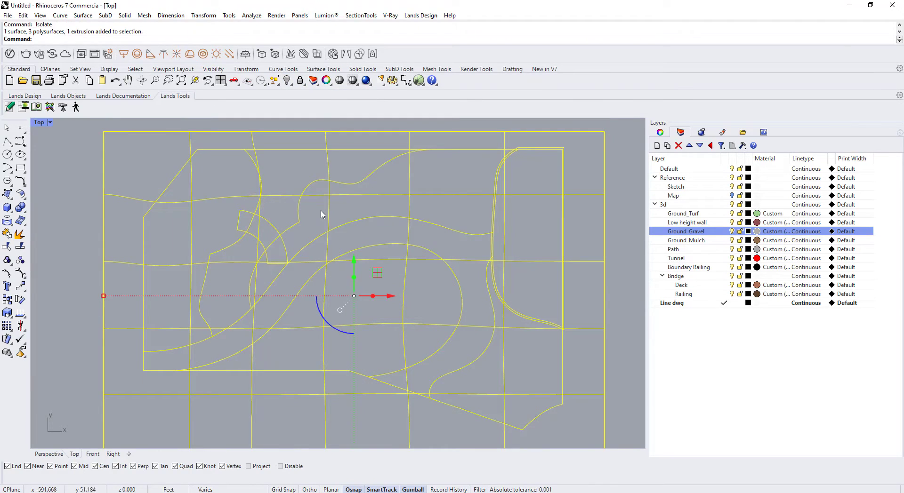
{"action": "key", "text": "Escape"}
Trim away the part of the turf surface inside the closed gravel outline and clear the selection
{"action": "left_click", "coordinate": [368, 185]}
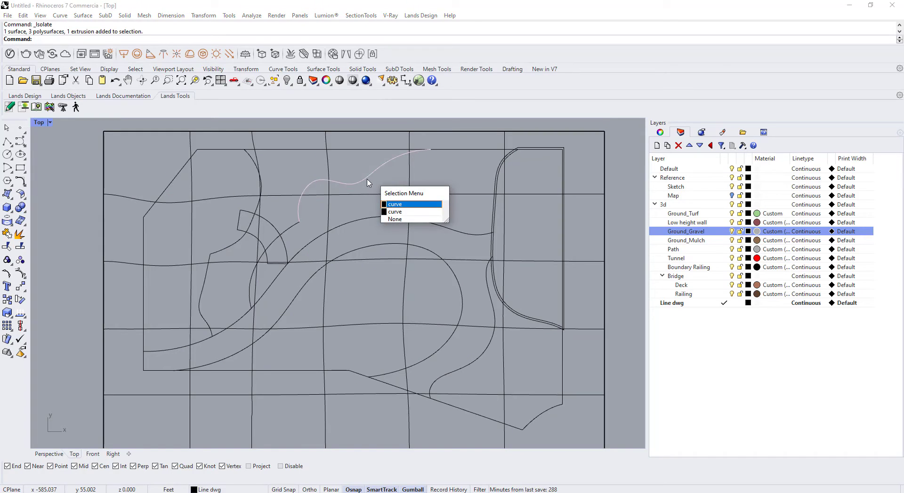
{"action": "left_click", "coordinate": [393, 215]}
{"action": "scroll", "coordinate": [351, 212], "scroll_direction": "up", "scroll_amount": 4}
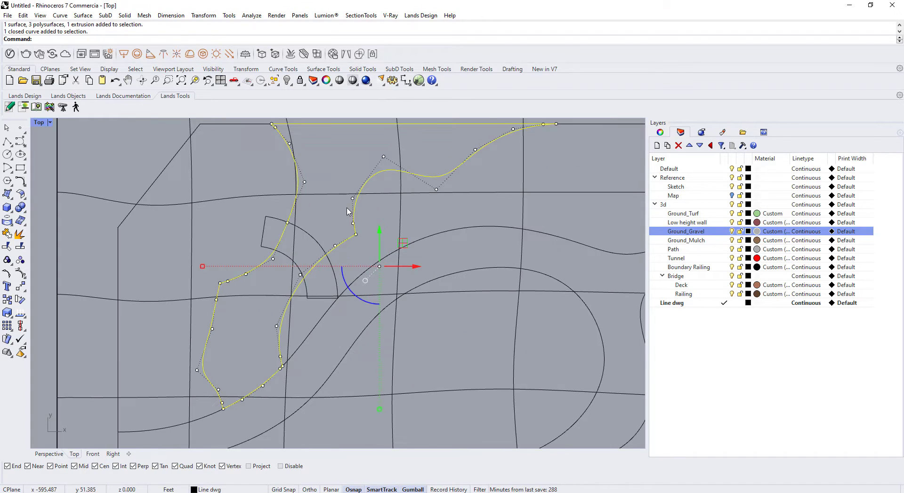
{"action": "type", "text": "tr"}
{"action": "key", "text": "Return"}
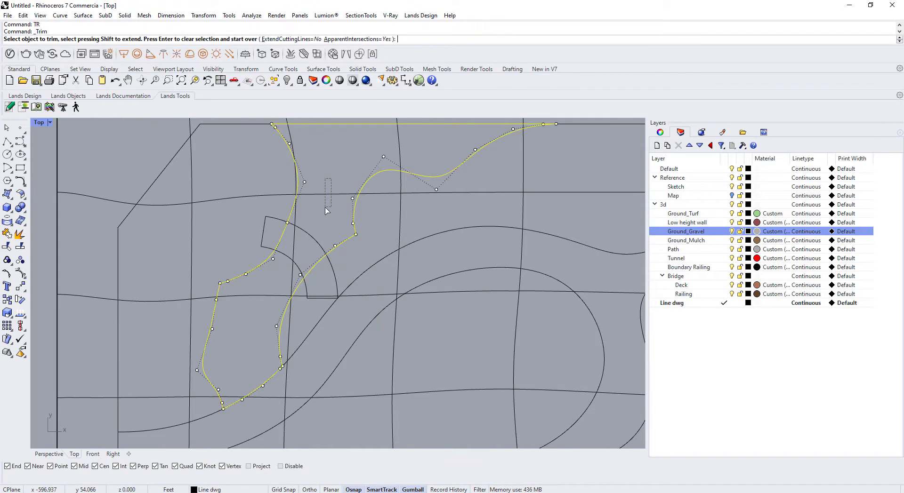
{"action": "left_click_drag", "start_coordinate": [325, 208], "coordinate": [327, 210]}
{"action": "scroll", "coordinate": [375, 264], "scroll_direction": "down", "scroll_amount": 3}
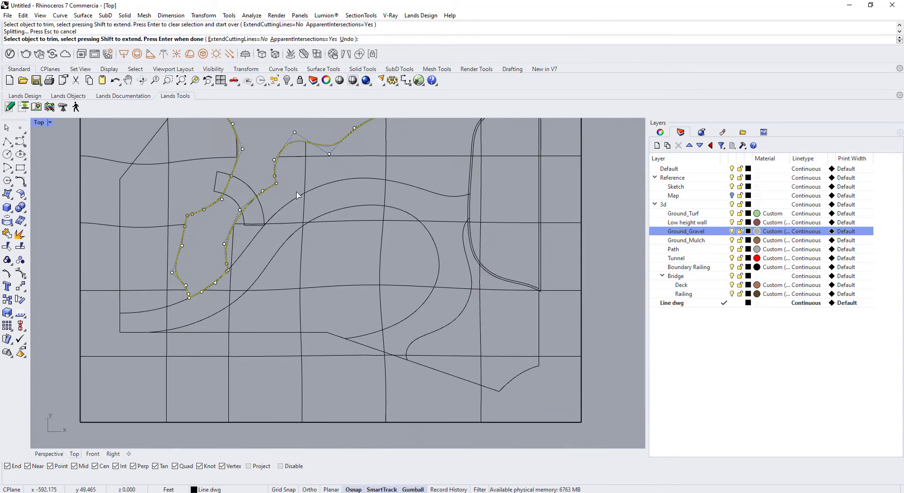
{"action": "key", "text": "Return"}
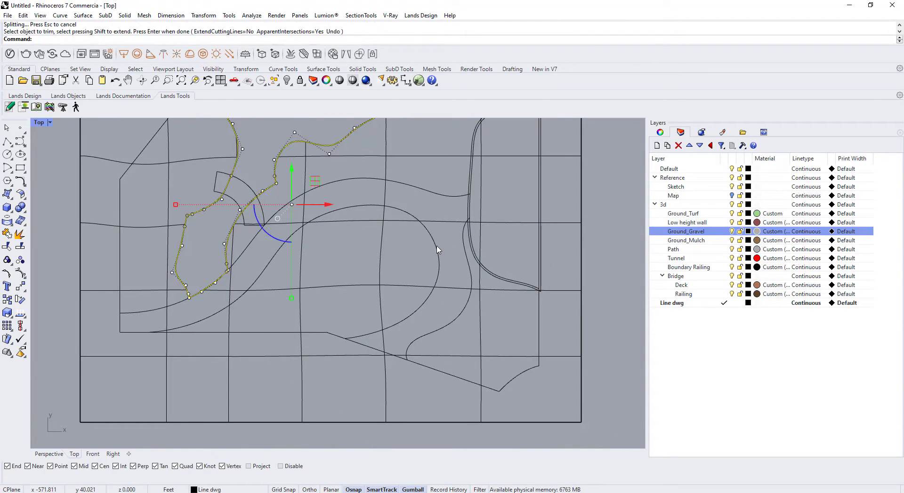
{"action": "key", "text": "Escape"}
Trim away the part of the turf surface inside the closed curving path outline and clear the selection
{"action": "left_click", "coordinate": [438, 247]}
{"action": "key", "text": "Return"}
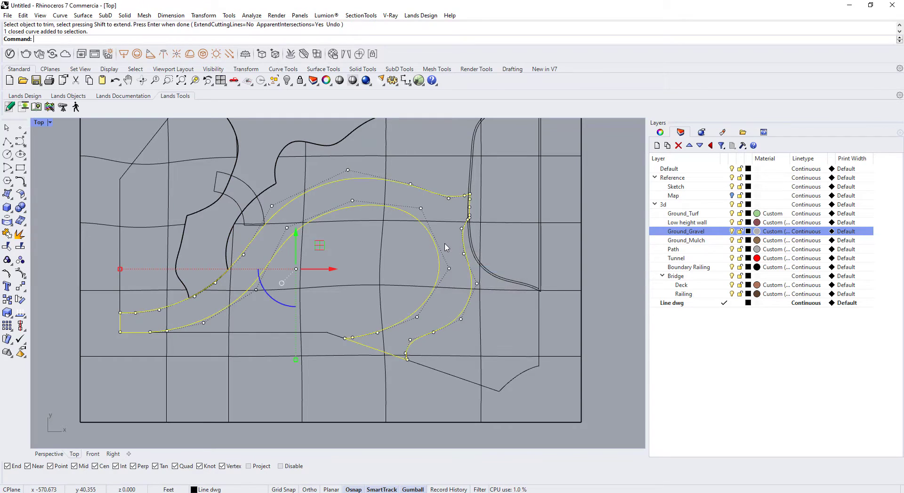
{"action": "right_click_drag", "start_coordinate": [446, 247], "coordinate": [372, 252]}
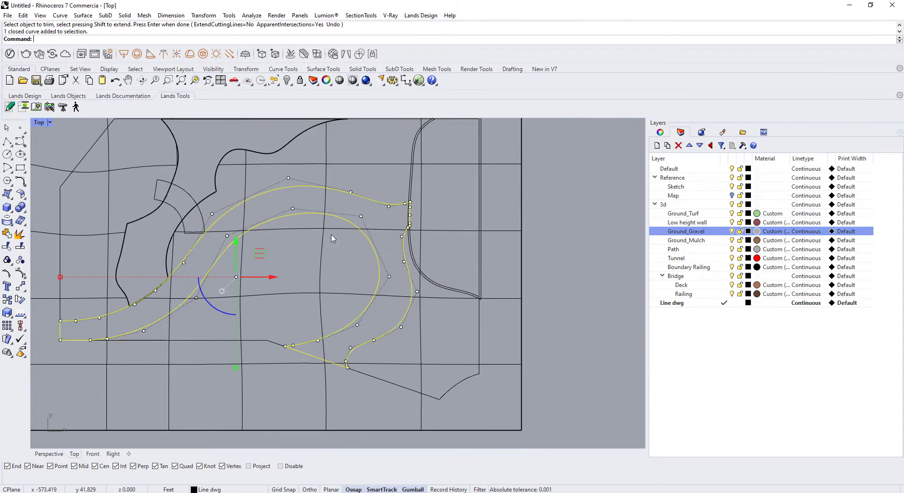
{"action": "scroll", "coordinate": [402, 233], "scroll_direction": "up", "scroll_amount": 4}
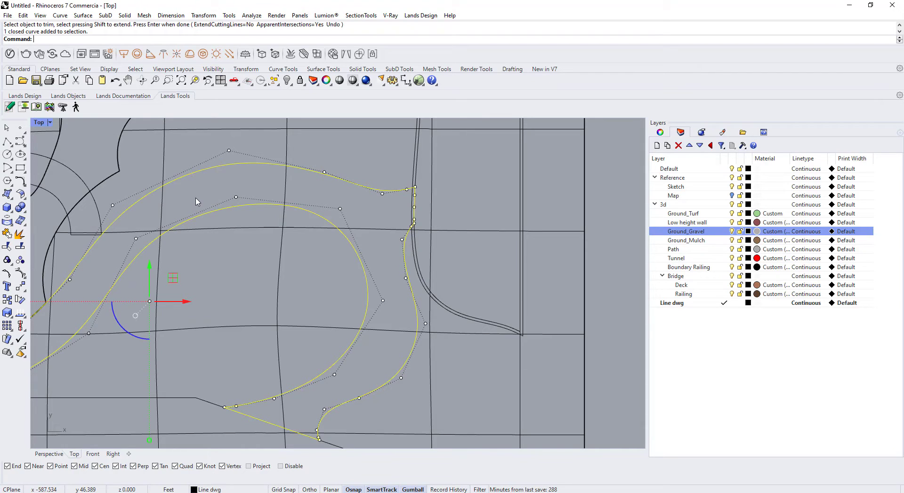
{"action": "right_click_drag", "start_coordinate": [194, 213], "coordinate": [315, 223]}
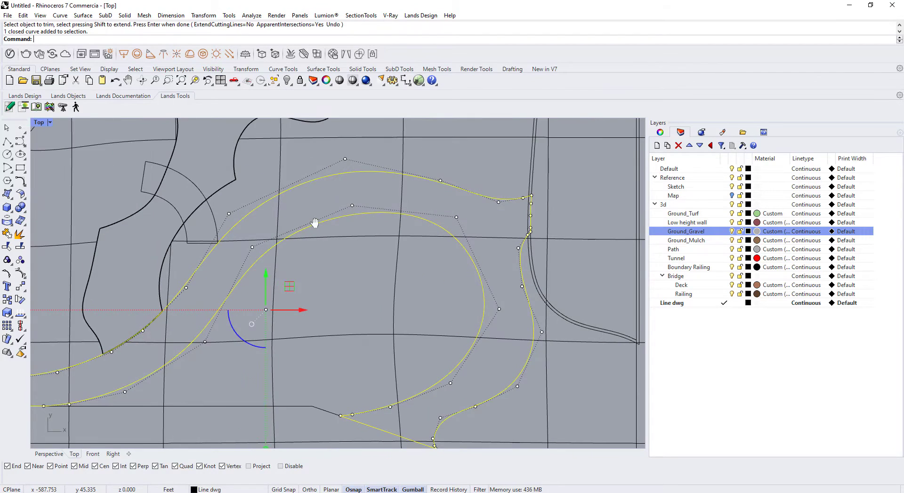
{"action": "right_click_drag", "start_coordinate": [473, 256], "coordinate": [369, 242]}
{"action": "type", "text": "TR"}
{"action": "key", "text": "Return"}
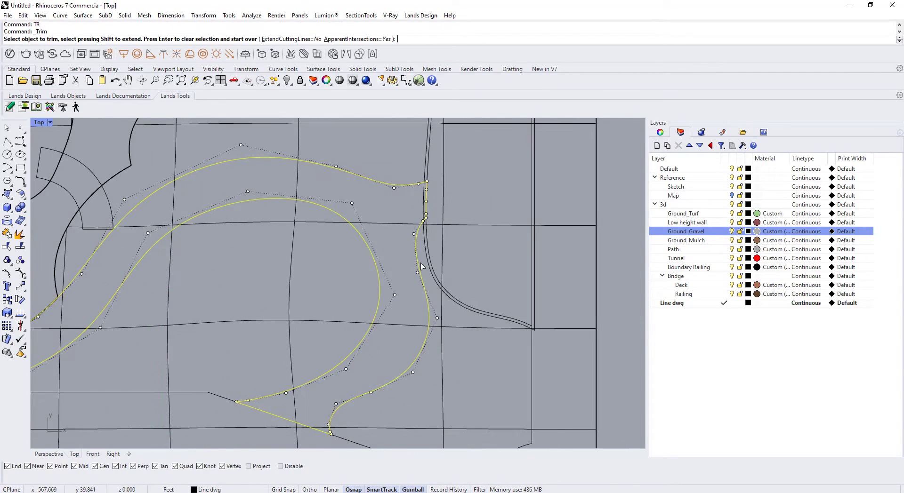
{"action": "left_click", "coordinate": [394, 228]}
{"action": "scroll", "coordinate": [392, 235], "scroll_direction": "down", "scroll_amount": 4}
{"action": "key", "text": "Return"}
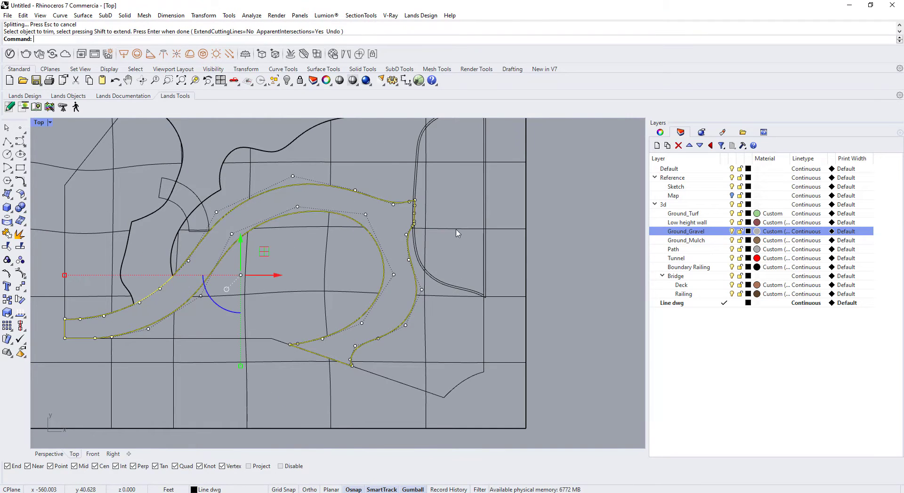
{"action": "key", "text": "Escape"}
{"action": "scroll", "coordinate": [426, 147], "scroll_direction": "up", "scroll_amount": 3}
{"action": "left_click", "coordinate": [424, 149]}
{"action": "left_click", "coordinate": [459, 181]}
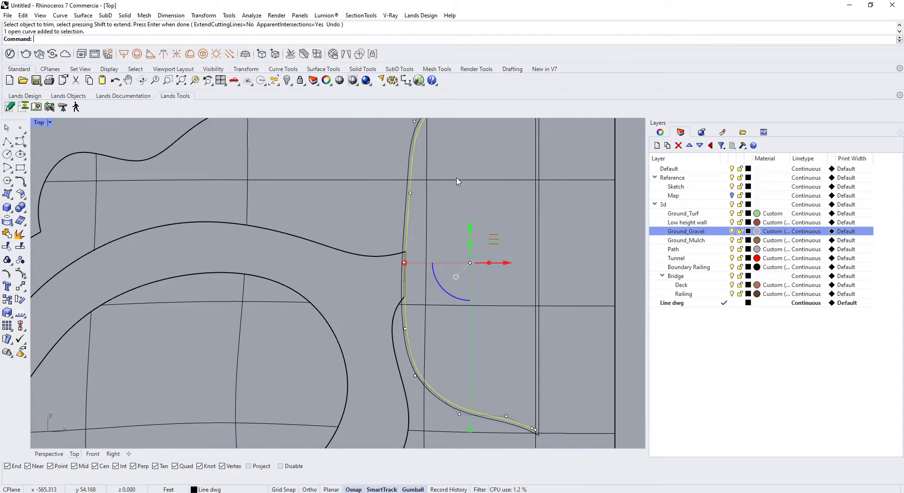
{"action": "right_click_drag", "start_coordinate": [459, 186], "coordinate": [452, 232]}
{"action": "key", "text": "Escape"}
Trim away the turf surface inside the outer closed outline of the rounded area at the plan's east end
{"action": "left_click", "coordinate": [370, 210]}
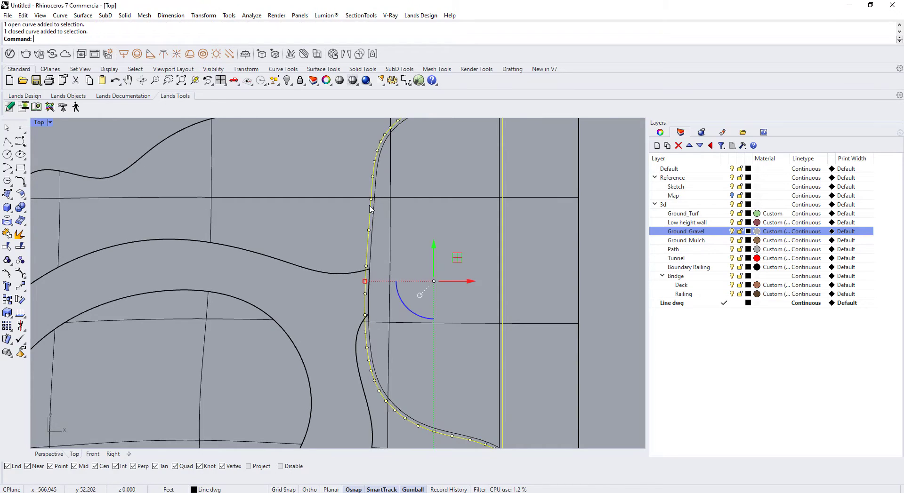
{"action": "type", "text": "TR"}
{"action": "key", "text": "Return"}
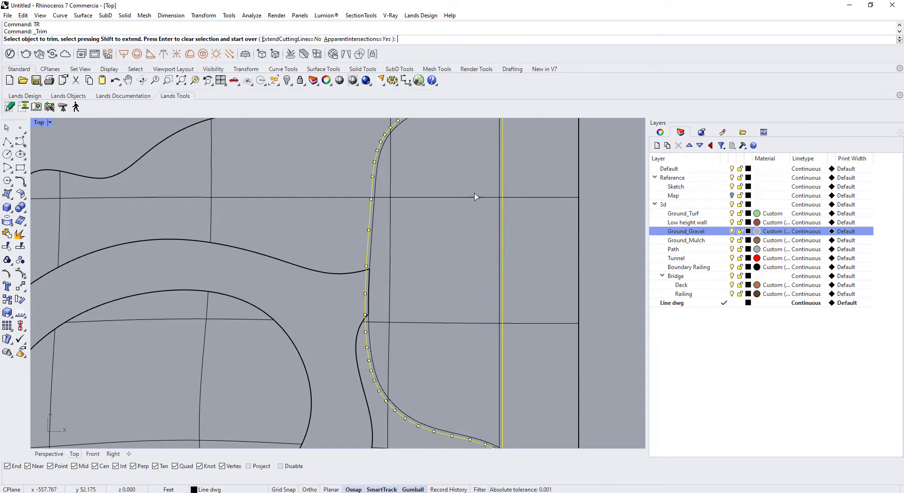
{"action": "left_click_drag", "start_coordinate": [442, 176], "coordinate": [385, 216]}
{"action": "scroll", "coordinate": [480, 260], "scroll_direction": "down", "scroll_amount": 5}
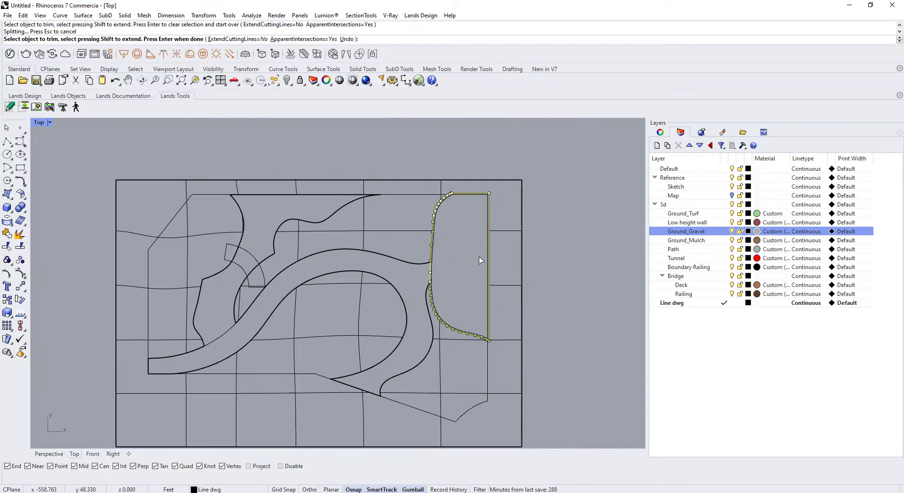
{"action": "key", "text": "Return"}
{"action": "key", "text": "Escape"}
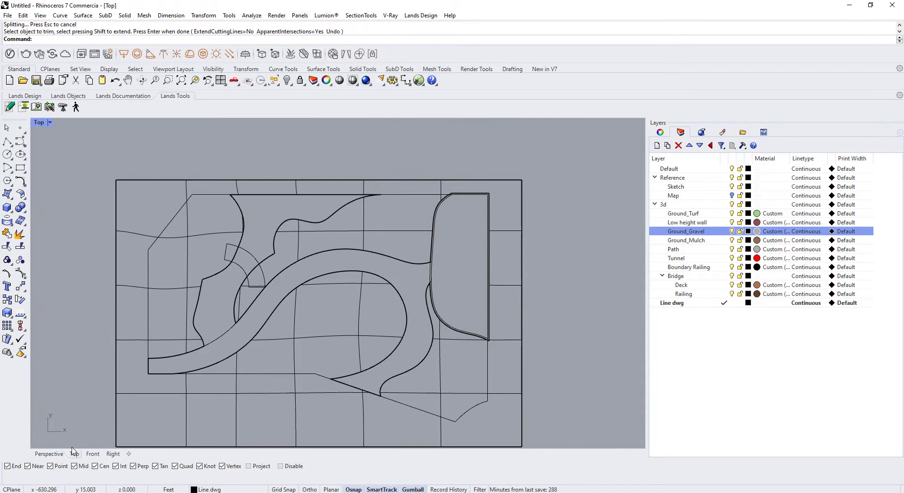
Inspect the trimmed turf surface in perspective and bring back the hidden objects
{"action": "left_click", "coordinate": [47, 453]}
{"action": "scroll", "coordinate": [329, 344], "scroll_direction": "down", "scroll_amount": 10}
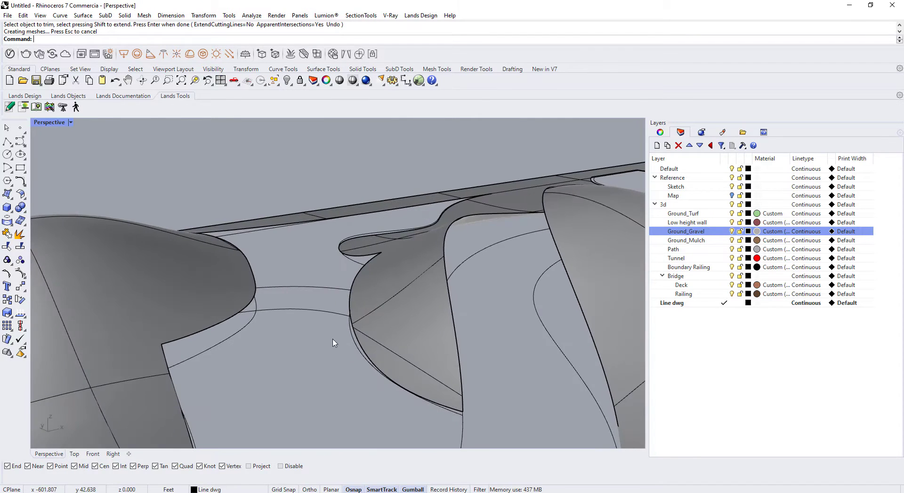
{"action": "right_click_drag", "start_coordinate": [405, 356], "coordinate": [297, 374]}
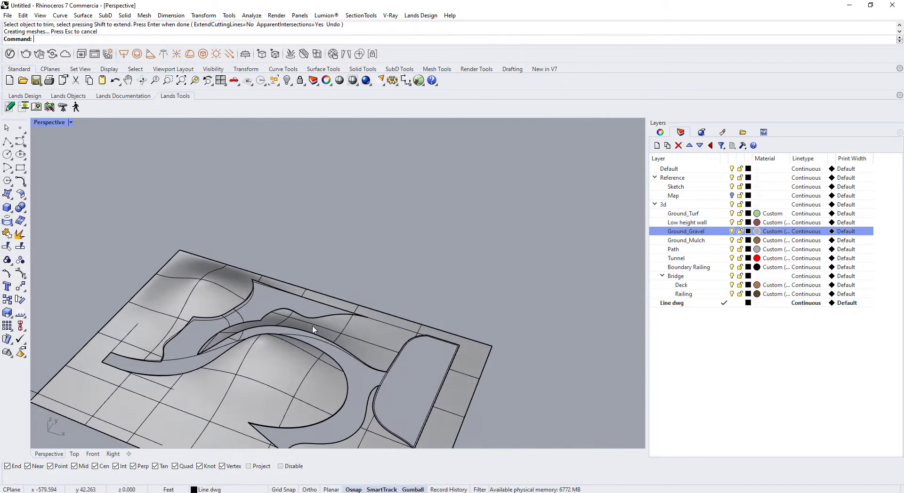
{"action": "right_click", "coordinate": [286, 81]}
{"action": "right_click_drag", "start_coordinate": [396, 226], "coordinate": [350, 373]}
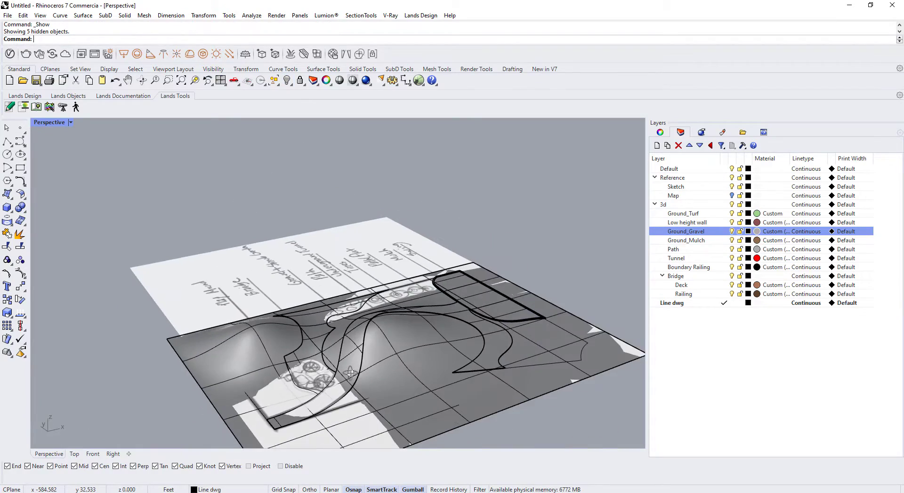
{"action": "scroll", "coordinate": [400, 348], "scroll_direction": "up", "scroll_amount": 8}
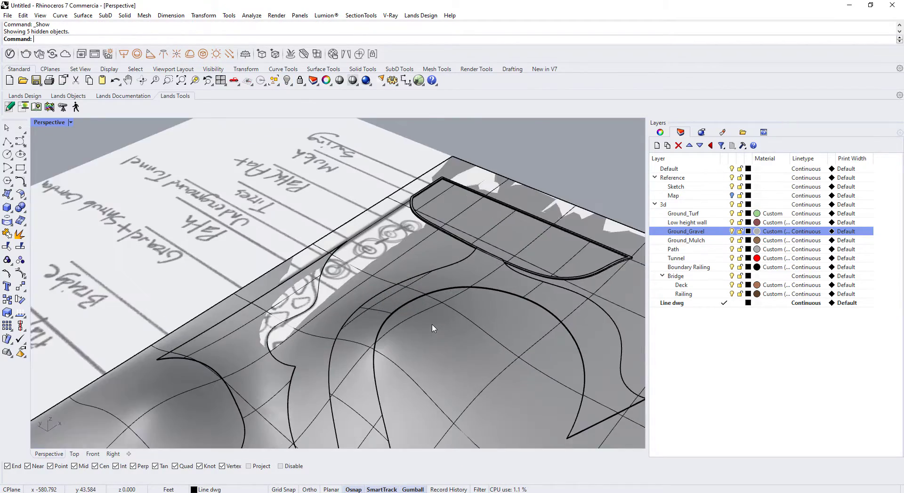
{"action": "mouse_move", "coordinate": [414, 336]}
{"action": "right_mouse_down"}
{"action": "mouse_move", "coordinate": [303, 329]}
{"action": "mouse_move", "coordinate": [363, 369]}
{"action": "mouse_move", "coordinate": [453, 328]}
{"action": "right_mouse_up"}
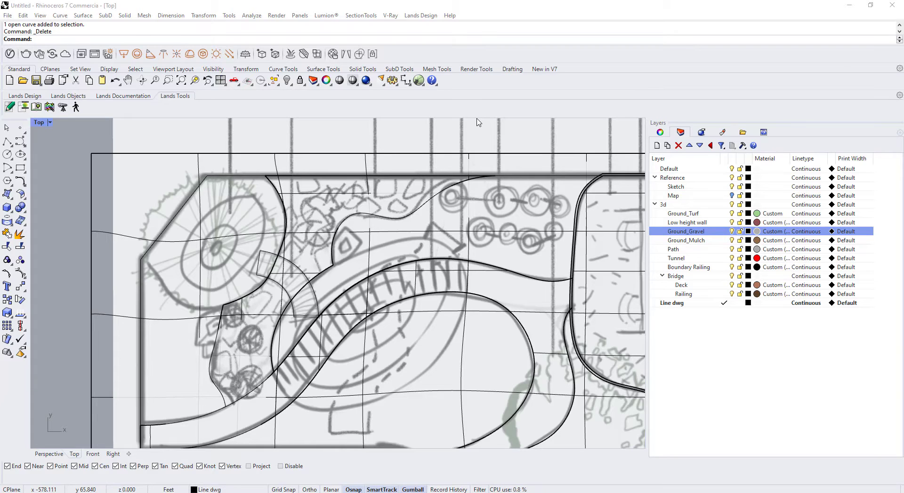
With projected object snapping on, draw an interpolated eight-point curve through the mound, following the winding sketched tunnel from its southern box to its northern opening
{"action": "right_click_drag", "start_coordinate": [483, 355], "coordinate": [482, 304]}
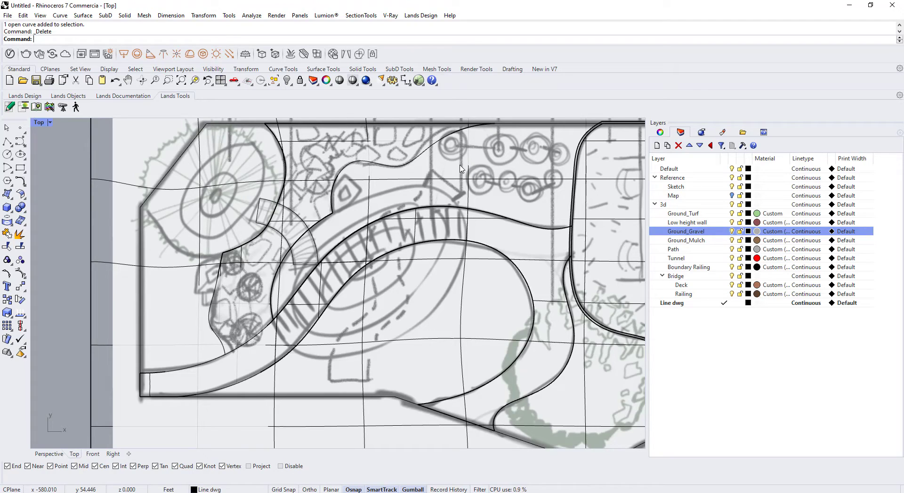
{"action": "left_click", "coordinate": [23, 147]}
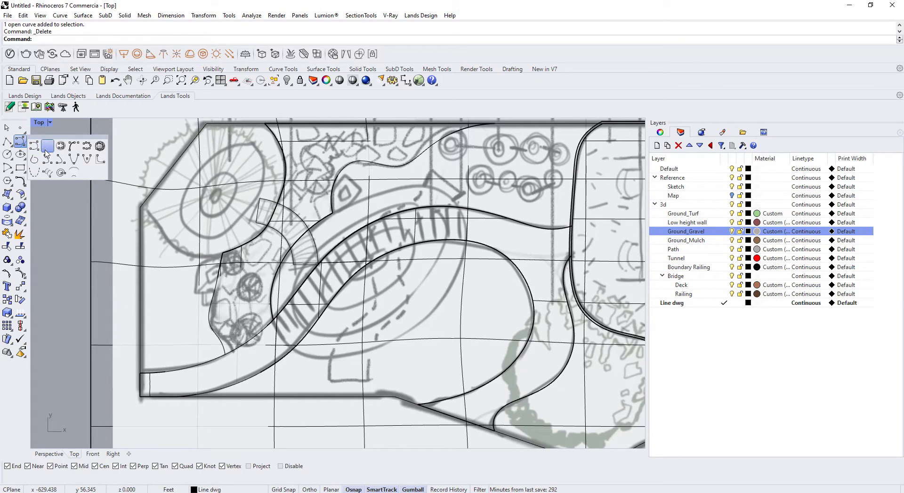
{"action": "left_click", "coordinate": [46, 148]}
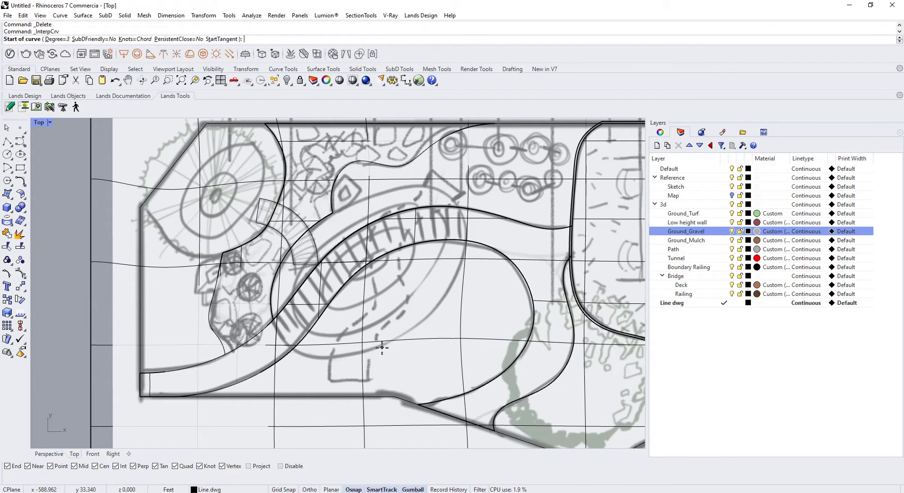
{"action": "left_click", "coordinate": [248, 467]}
{"action": "left_click", "coordinate": [346, 381]}
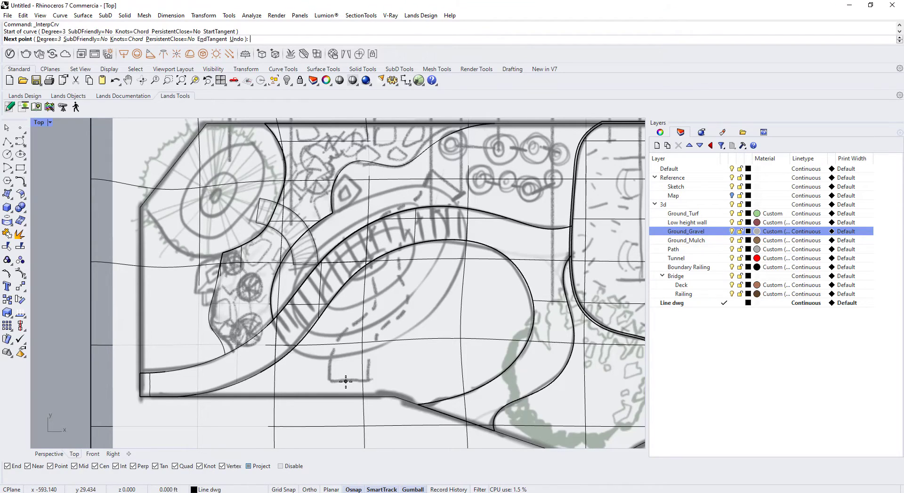
{"action": "left_click", "coordinate": [349, 349]}
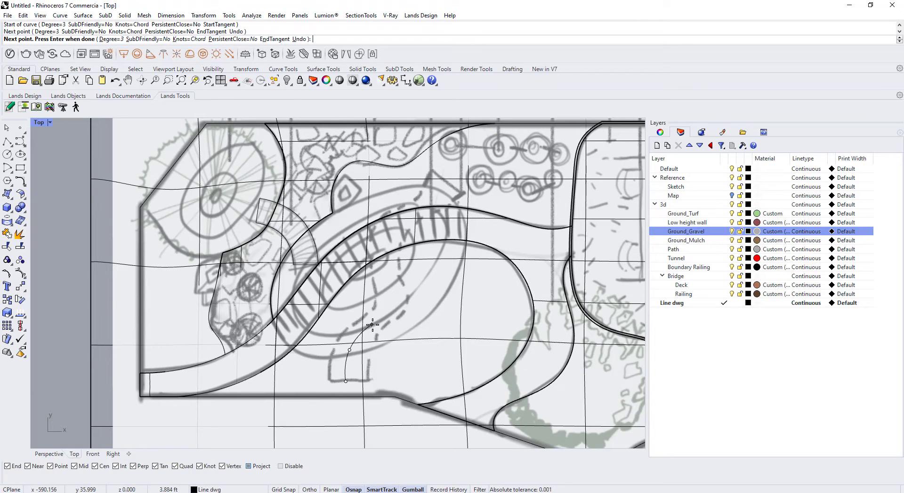
{"action": "left_click", "coordinate": [374, 323]}
{"action": "left_click", "coordinate": [393, 301]}
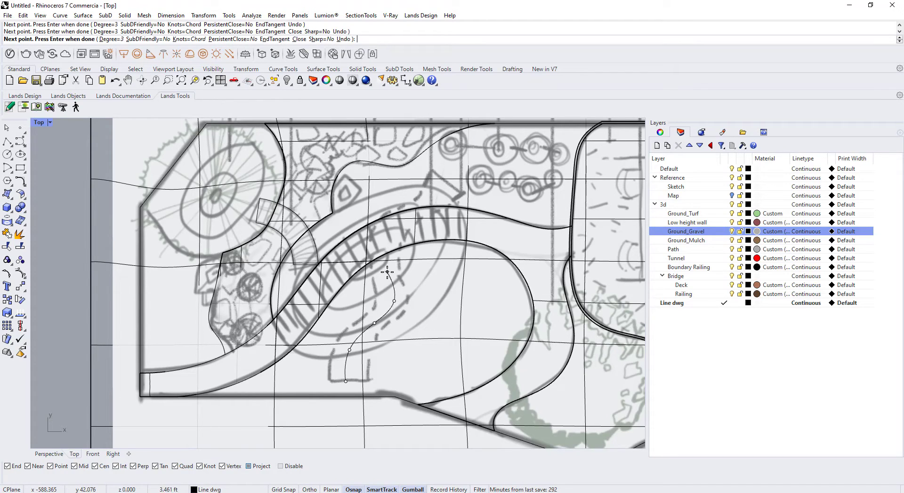
{"action": "left_click", "coordinate": [387, 267]}
{"action": "left_click", "coordinate": [382, 234]}
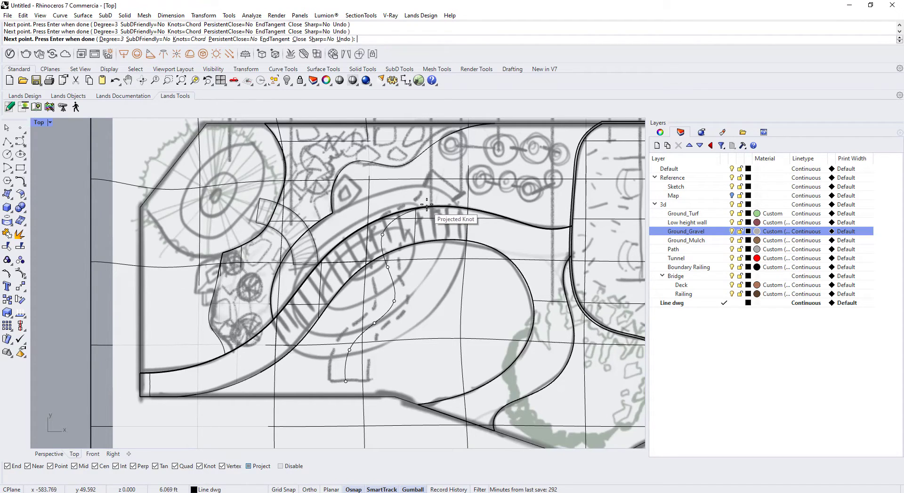
{"action": "left_click", "coordinate": [426, 206]}
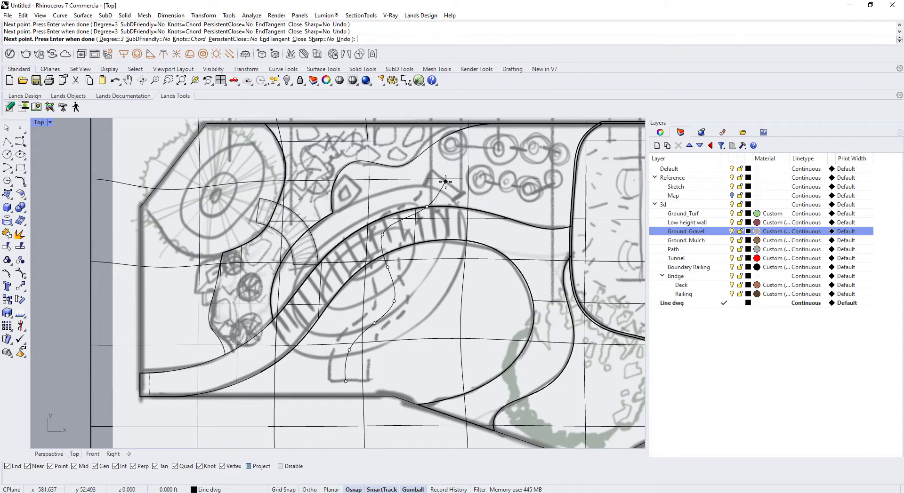
{"action": "left_click", "coordinate": [445, 181]}
{"action": "key", "text": "Return"}
Pipe the tunnel curve with a 1.5 ft radius at both the start and the end
{"action": "left_click", "coordinate": [442, 188]}
{"action": "left_click", "coordinate": [463, 215]}
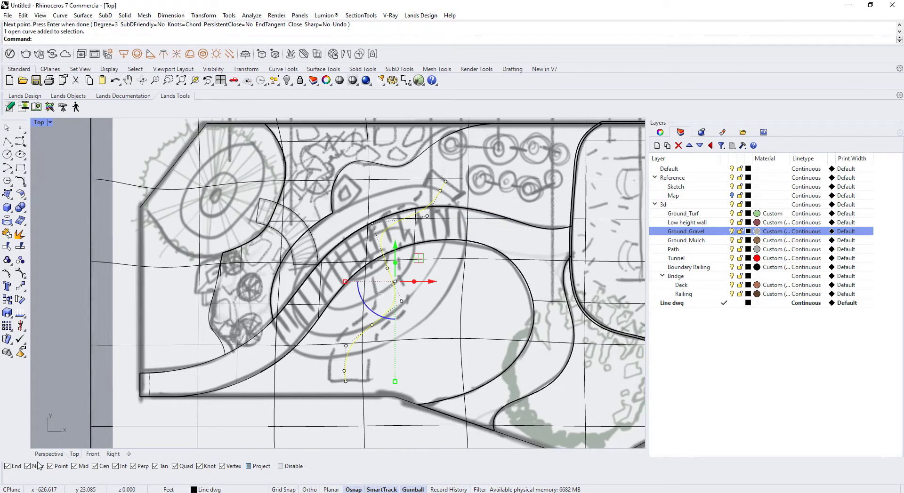
{"action": "left_click", "coordinate": [49, 454]}
{"action": "right_click_drag", "start_coordinate": [387, 345], "coordinate": [413, 340]}
{"action": "scroll", "coordinate": [373, 331], "scroll_direction": "up", "scroll_amount": 5}
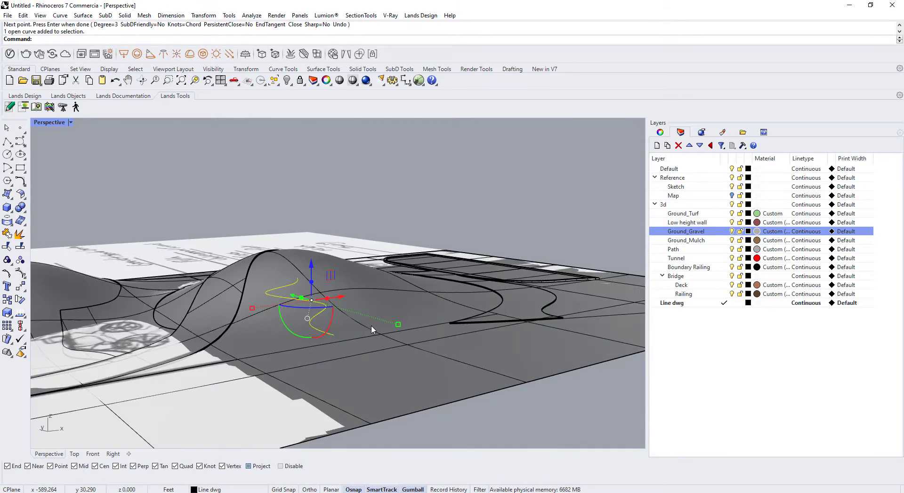
{"action": "scroll", "coordinate": [373, 331], "scroll_direction": "up", "scroll_amount": 2}
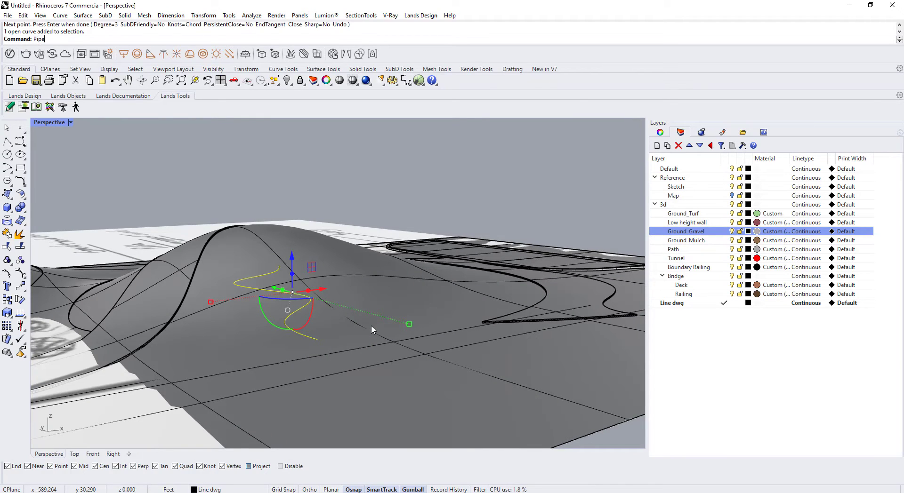
{"action": "key", "text": "Return"}
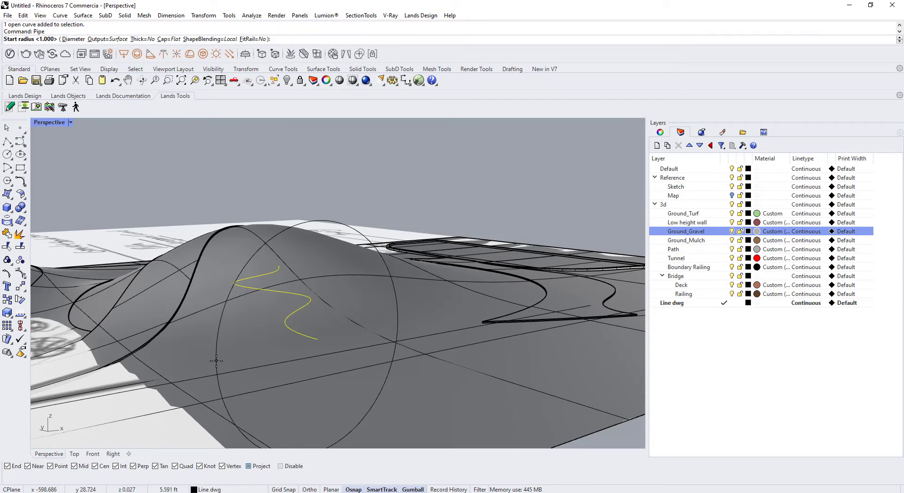
{"action": "type", "text": "1.5"}
{"action": "key", "text": "Return"}
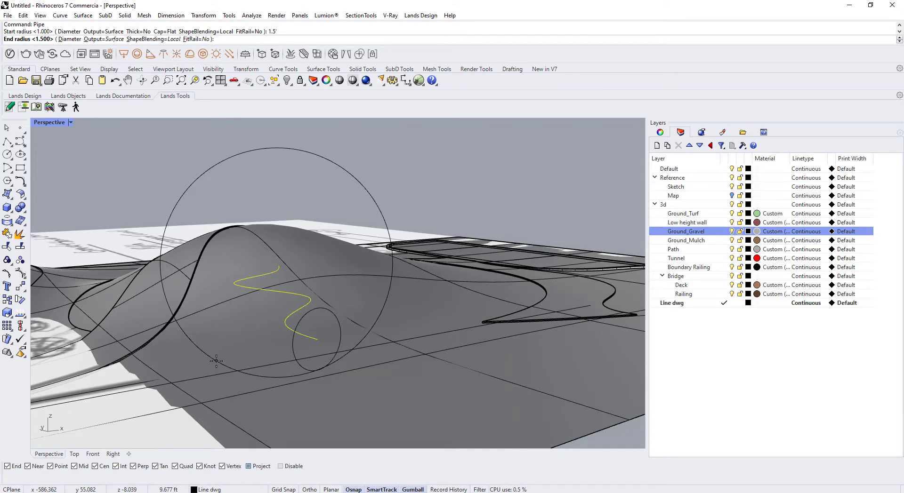
{"action": "type", "text": "1.5"}
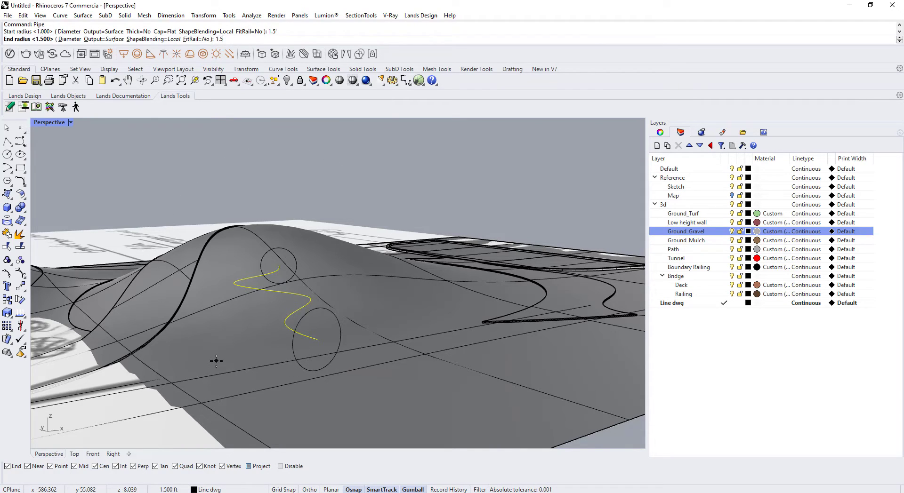
{"action": "key", "text": "Return"}
{"action": "key", "text": "Return"}
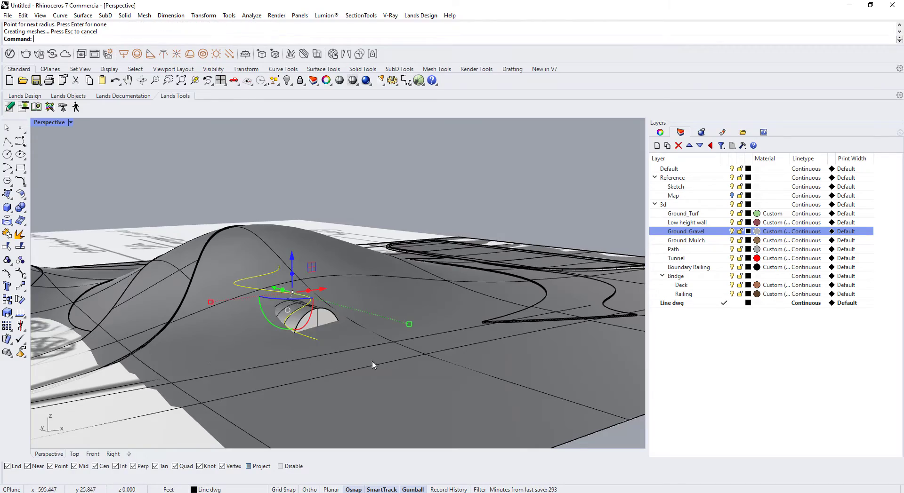
Raise the tunnel pipe vertically so its ends emerge from the turf on both sides of the mound, and clear the selection
{"action": "right_click_drag", "start_coordinate": [372, 361], "coordinate": [283, 383]}
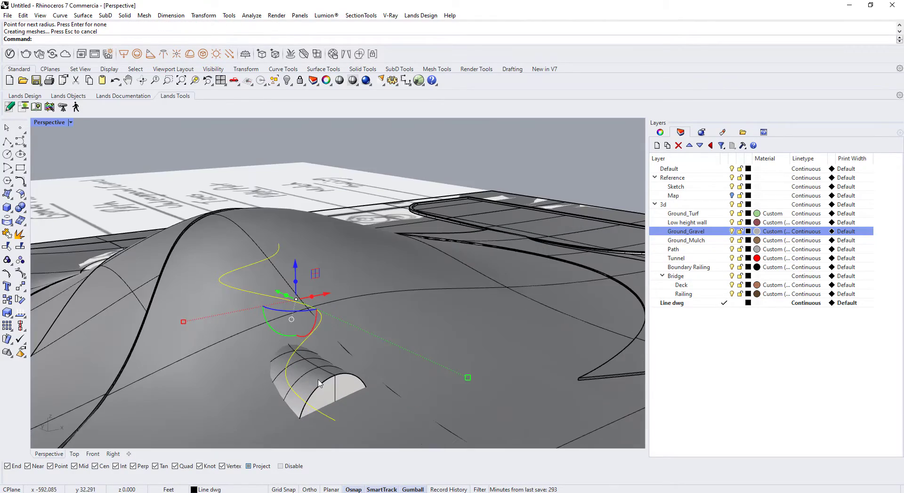
{"action": "left_click", "coordinate": [331, 373]}
{"action": "mouse_move", "coordinate": [215, 297]}
{"action": "right_mouse_down"}
{"action": "mouse_move", "coordinate": [428, 339]}
{"action": "mouse_move", "coordinate": [502, 309]}
{"action": "mouse_move", "coordinate": [274, 305]}
{"action": "right_mouse_up"}
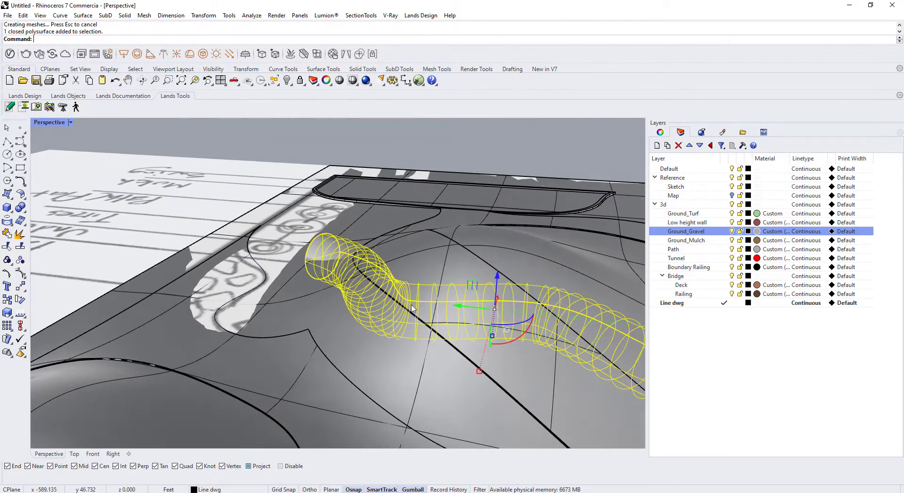
{"action": "right_click_drag", "start_coordinate": [333, 312], "coordinate": [415, 310]}
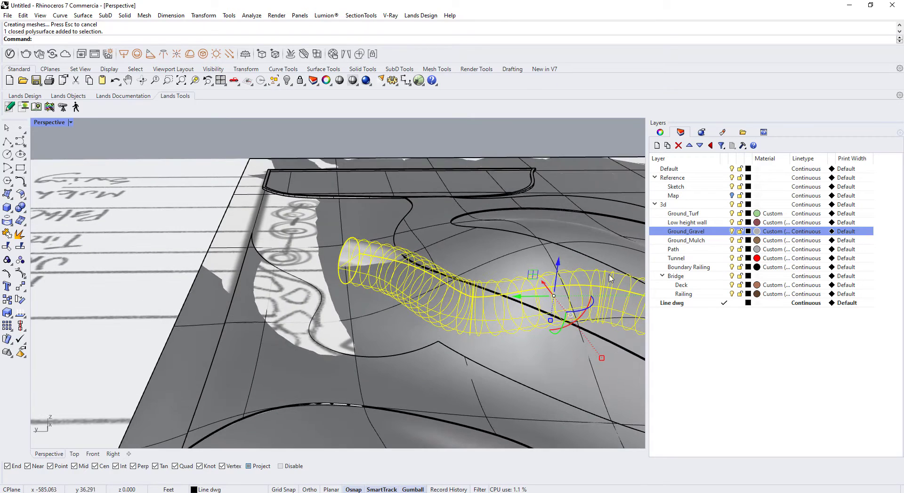
{"action": "left_click_drag", "start_coordinate": [557, 264], "coordinate": [556, 263]}
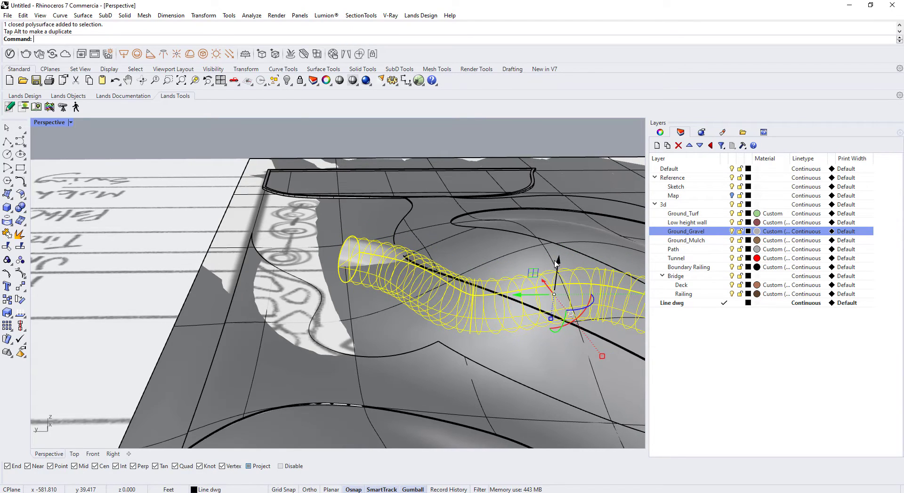
{"action": "right_click_drag", "start_coordinate": [471, 324], "coordinate": [362, 367]}
{"action": "scroll", "coordinate": [360, 308], "scroll_direction": "up", "scroll_amount": 3}
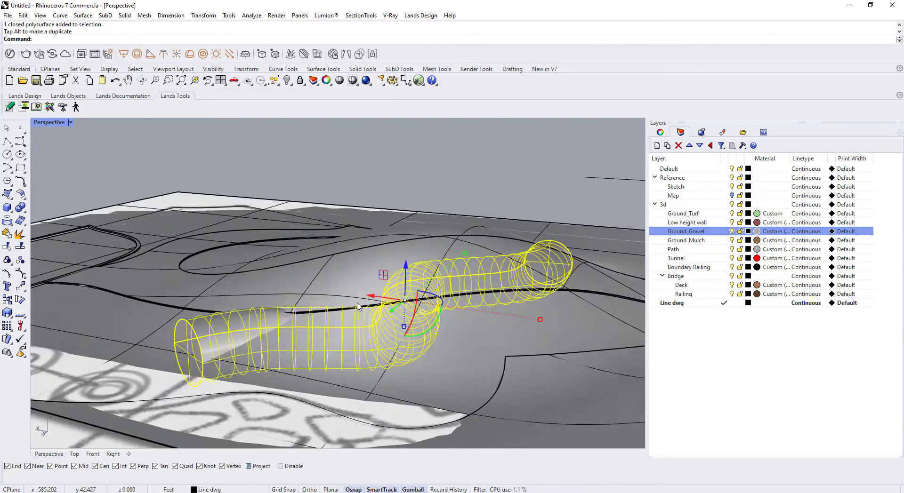
{"action": "right_click_drag", "start_coordinate": [244, 359], "coordinate": [421, 347]}
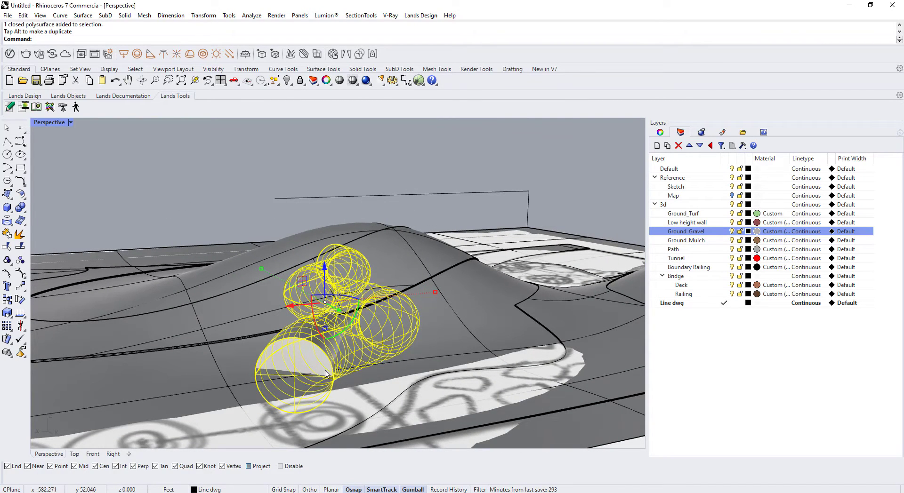
{"action": "right_click_drag", "start_coordinate": [324, 373], "coordinate": [353, 368]}
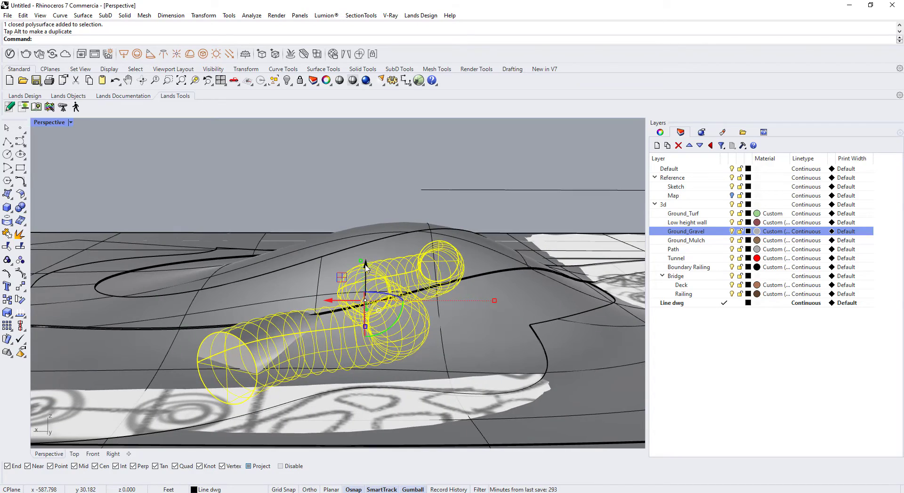
{"action": "left_click_drag", "start_coordinate": [367, 265], "coordinate": [366, 228]}
{"action": "right_click_drag", "start_coordinate": [395, 342], "coordinate": [353, 346]}
{"action": "key", "text": "Escape"}
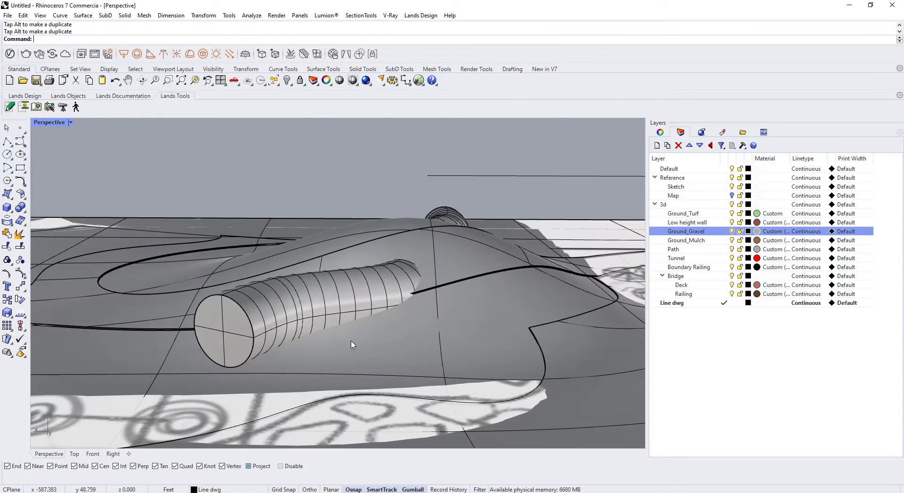
Inspect both exposed ends of the raised tunnel pipe and delete the pipe
{"action": "right_click_drag", "start_coordinate": [431, 343], "coordinate": [308, 351]}
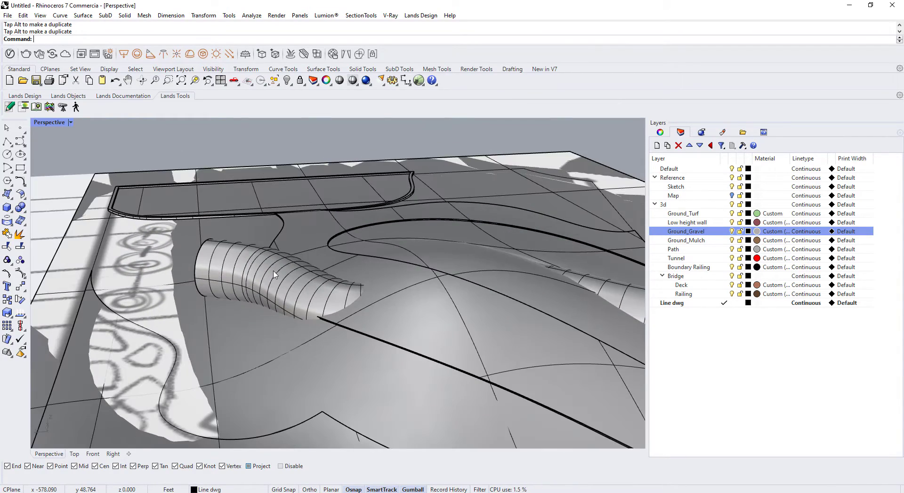
{"action": "right_click_drag", "start_coordinate": [282, 298], "coordinate": [271, 314]}
{"action": "scroll", "coordinate": [304, 285], "scroll_direction": "down", "scroll_amount": 5}
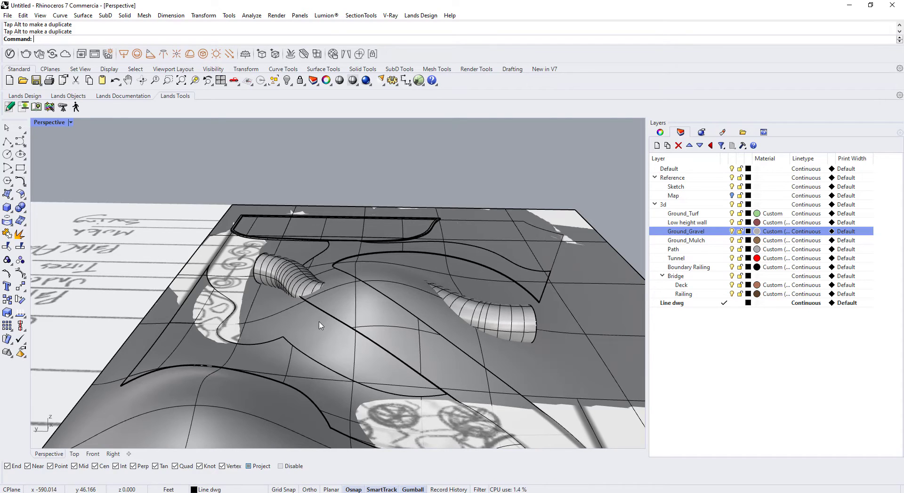
{"action": "right_click_drag", "start_coordinate": [319, 324], "coordinate": [260, 293]}
{"action": "left_click", "coordinate": [263, 289]}
{"action": "key", "text": "Delete"}
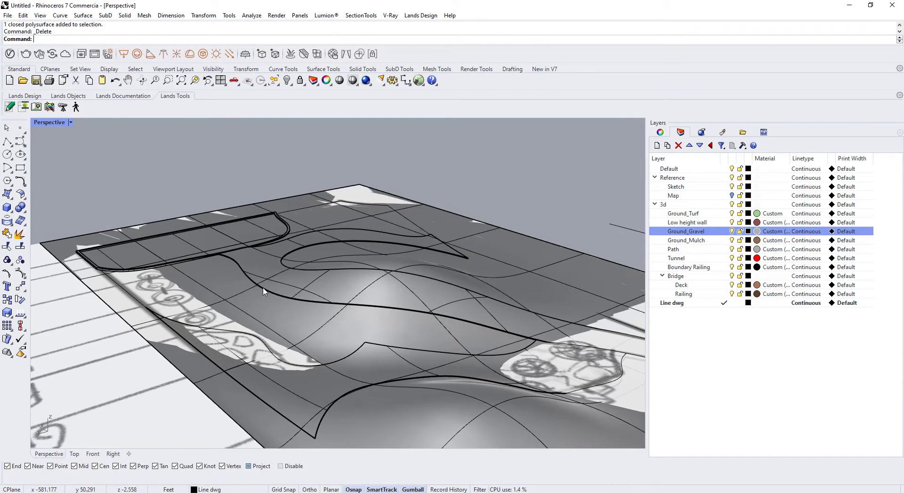
Turn on history recording and pipe the tunnel curve again in plan view with 1.5 ft start and end radii
{"action": "left_click", "coordinate": [74, 454]}
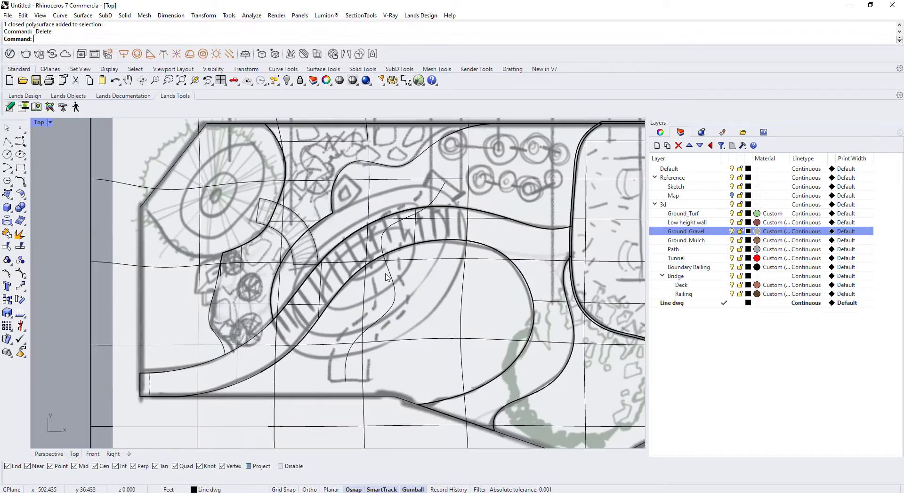
{"action": "scroll", "coordinate": [389, 278], "scroll_direction": "up", "scroll_amount": 5}
{"action": "left_click", "coordinate": [395, 294]}
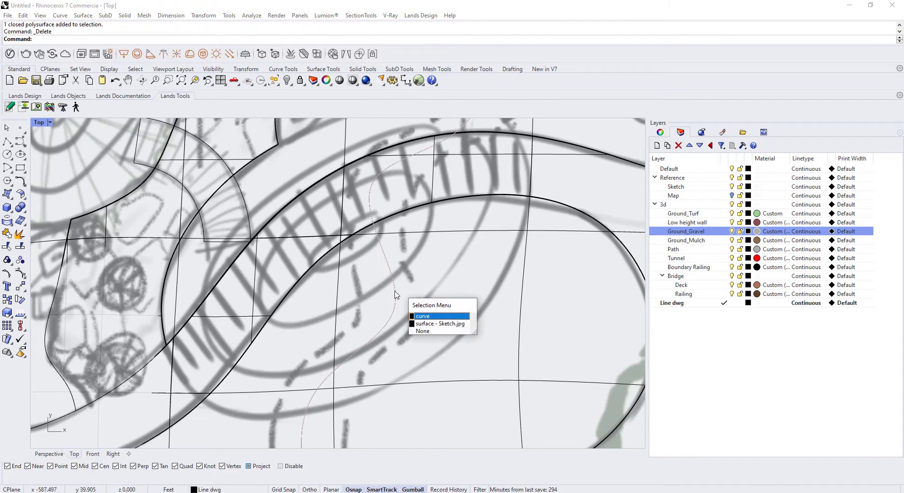
{"action": "left_click", "coordinate": [427, 317]}
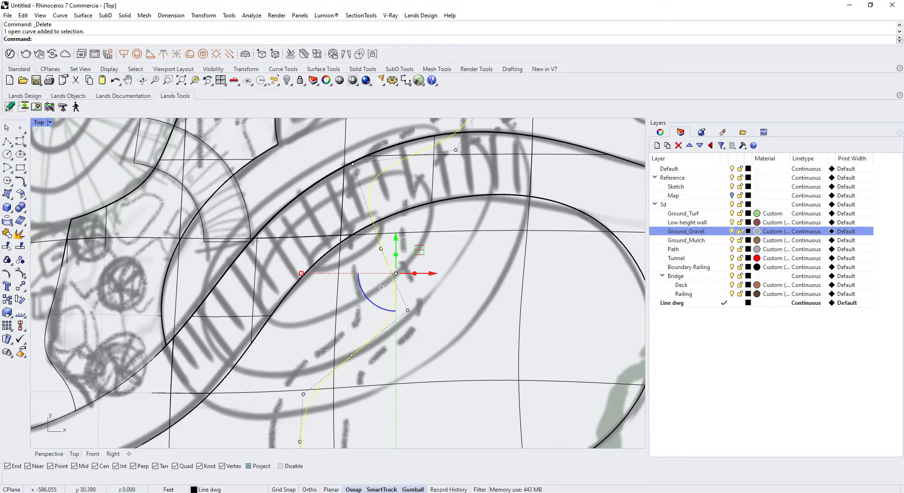
{"action": "left_click", "coordinate": [443, 490]}
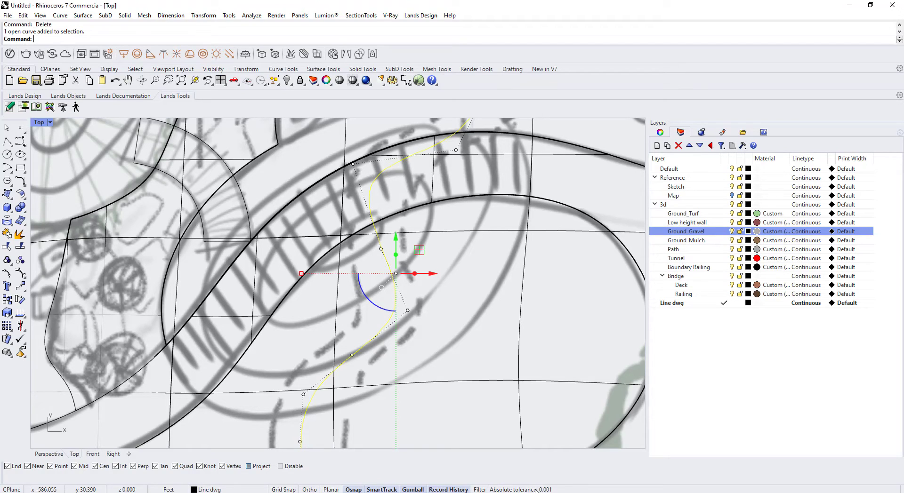
{"action": "key", "text": "Return"}
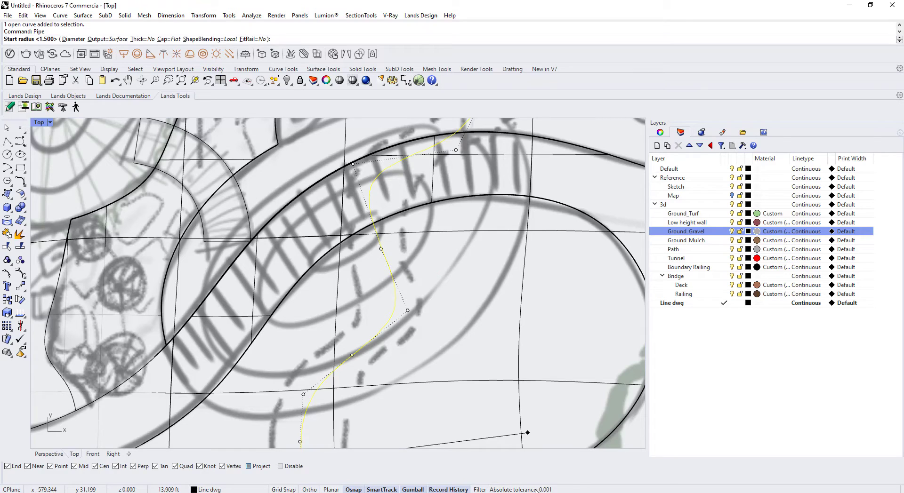
{"action": "left_click", "coordinate": [113, 454]}
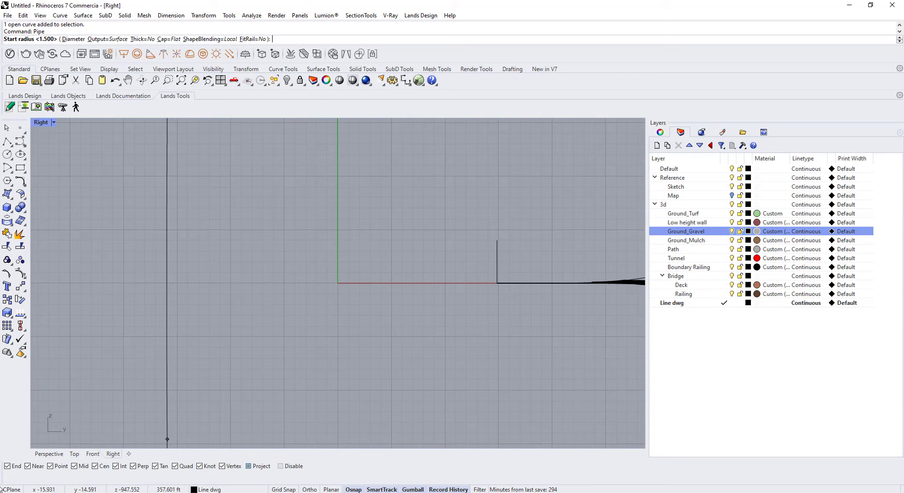
{"action": "left_click", "coordinate": [75, 454]}
{"action": "key", "text": "Return"}
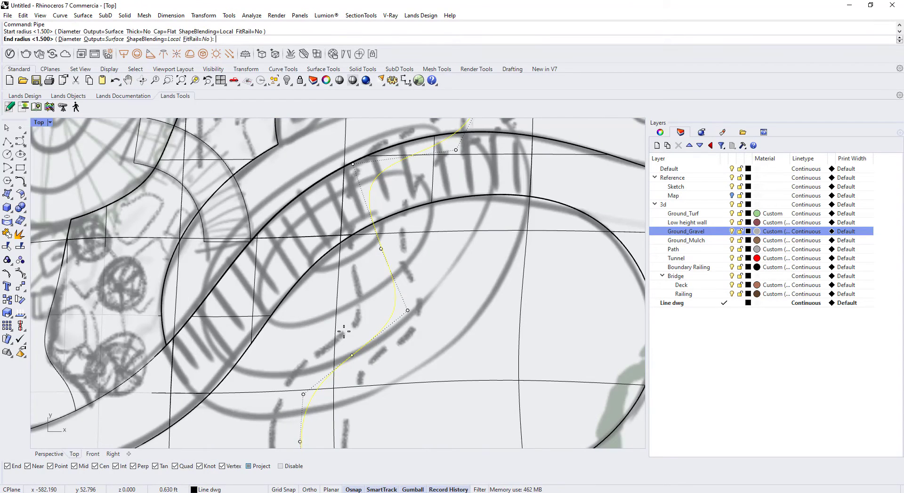
{"action": "scroll", "coordinate": [344, 332], "scroll_direction": "down", "scroll_amount": 2}
{"action": "key", "text": "Return"}
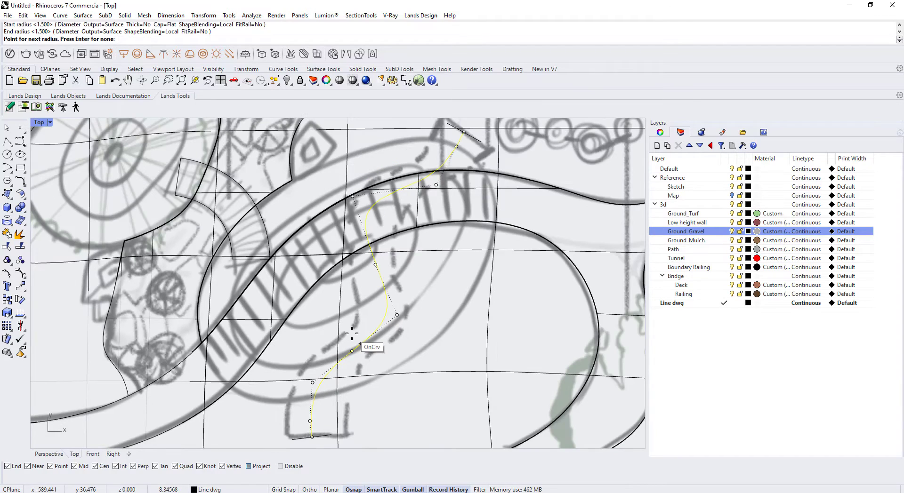
{"action": "key", "text": "Return"}
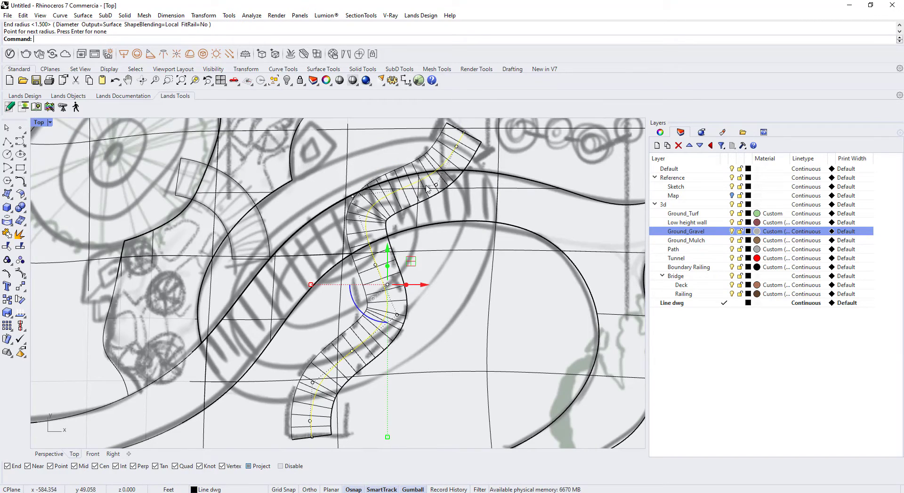
Lower the control point just inside the upper end of the tunnel curve vertically, and clear the selection
{"action": "left_click", "coordinate": [441, 187]}
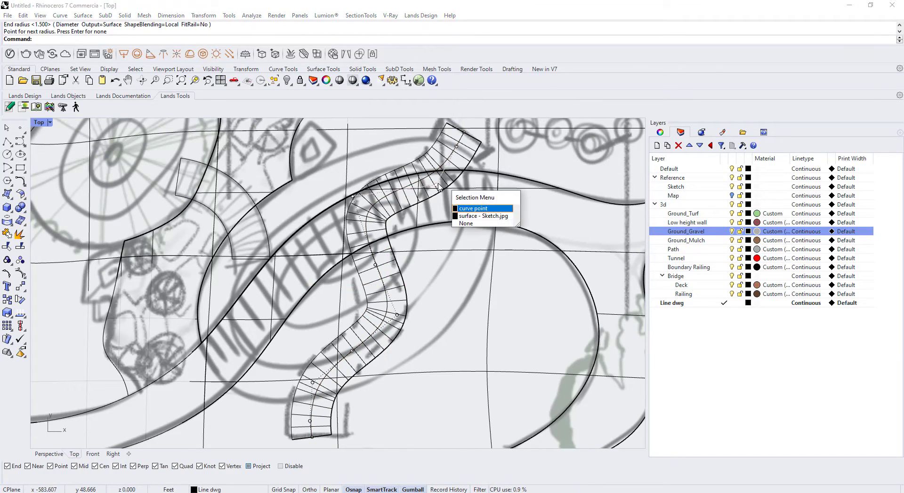
{"action": "left_click", "coordinate": [463, 192]}
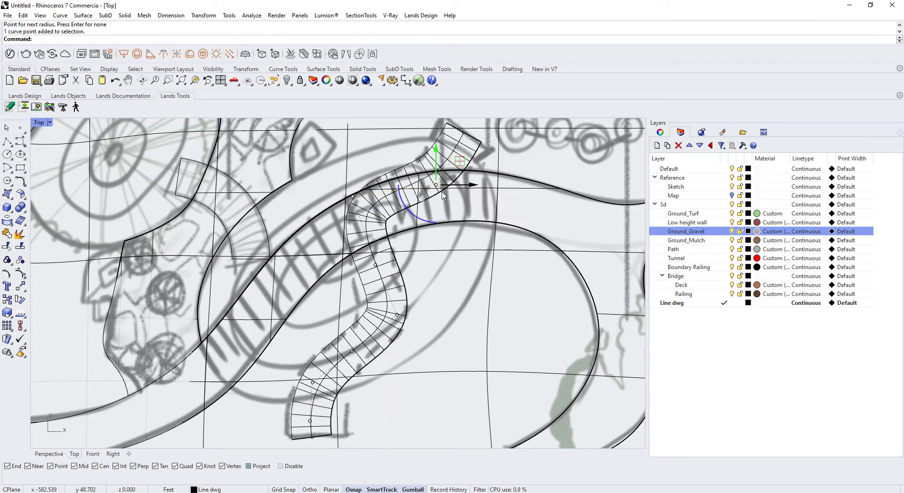
{"action": "left_click", "coordinate": [49, 453]}
{"action": "right_click_drag", "start_coordinate": [384, 339], "coordinate": [383, 370]}
{"action": "scroll", "coordinate": [349, 315], "scroll_direction": "up", "scroll_amount": 3}
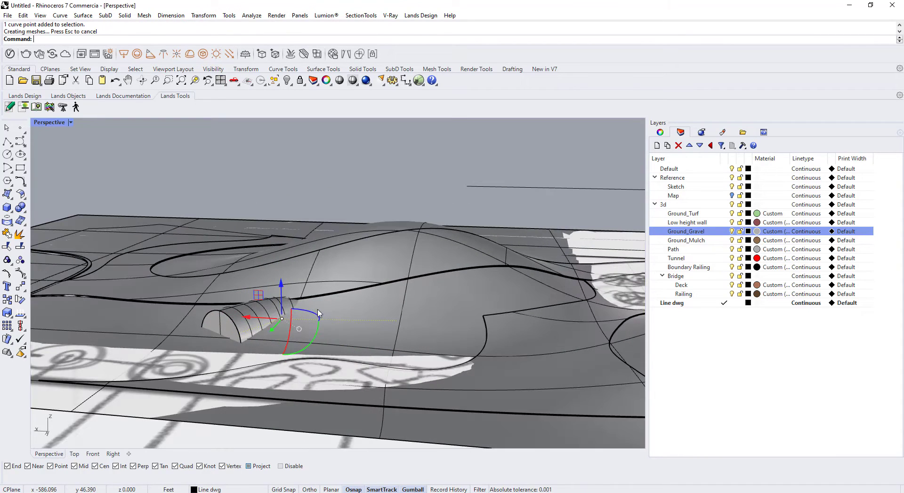
{"action": "left_click_drag", "start_coordinate": [286, 299], "coordinate": [287, 356]}
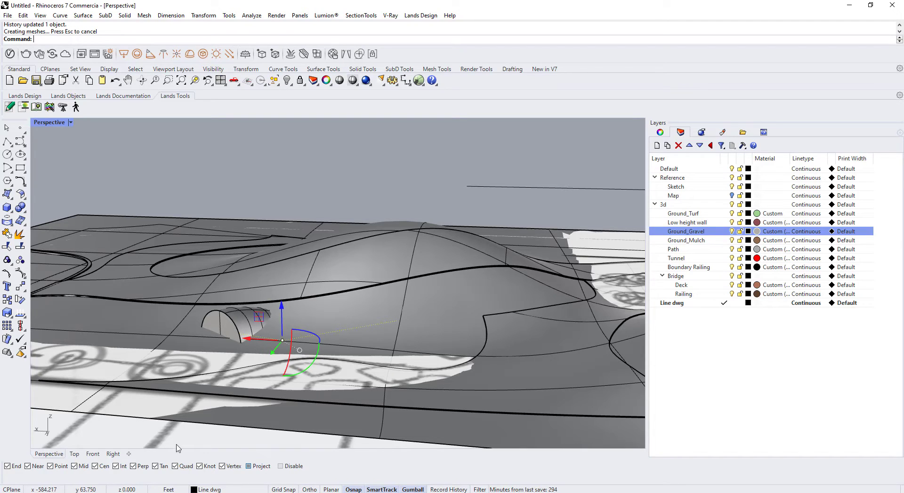
{"action": "key", "text": "Escape"}
Raise the whole tunnel curve vertically so its pipe emerges from the mound, and show its control points in Ghosted display
{"action": "left_click", "coordinate": [240, 322]}
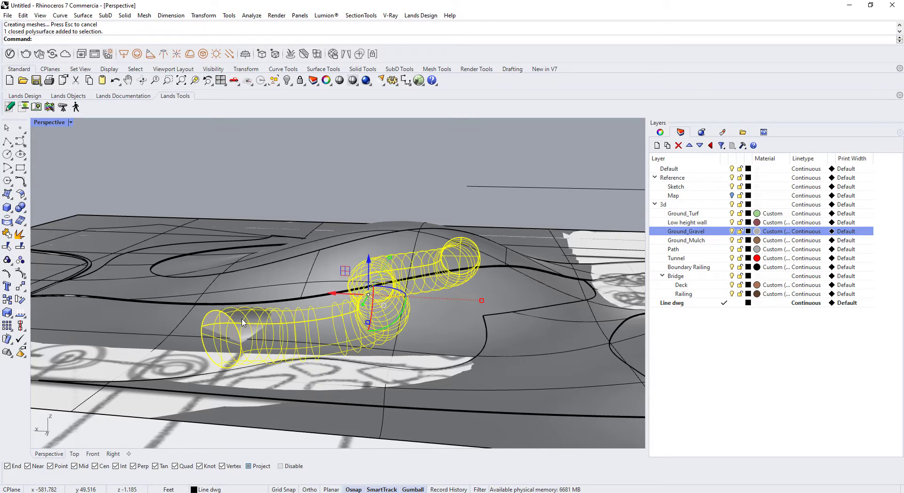
{"action": "key", "text": "Escape"}
{"action": "left_click", "coordinate": [74, 454]}
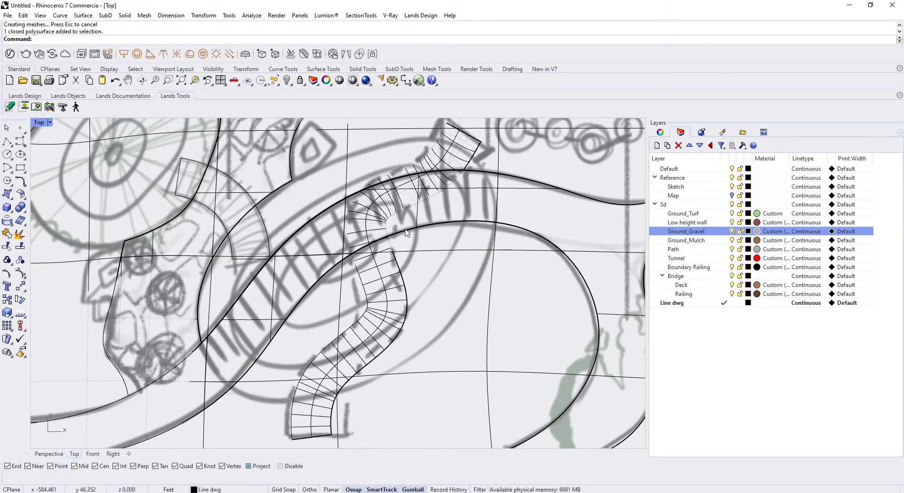
{"action": "left_click", "coordinate": [383, 262]}
{"action": "left_click", "coordinate": [423, 289]}
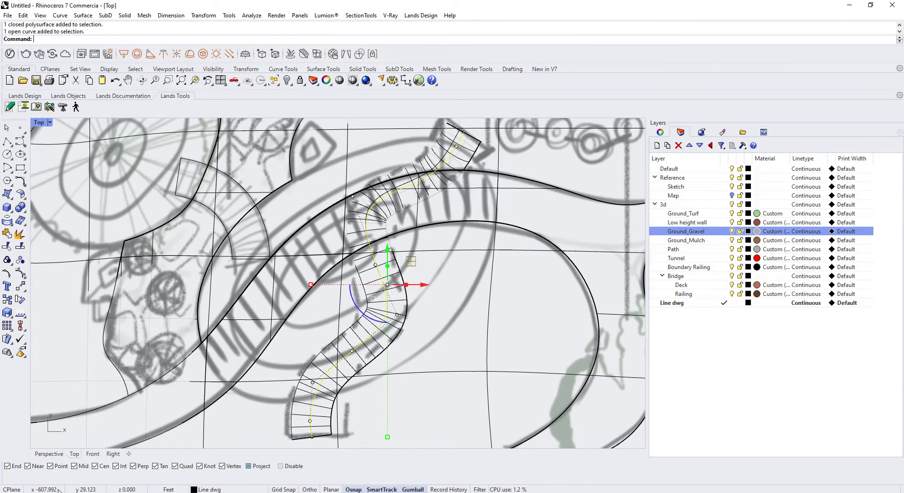
{"action": "left_click", "coordinate": [93, 453]}
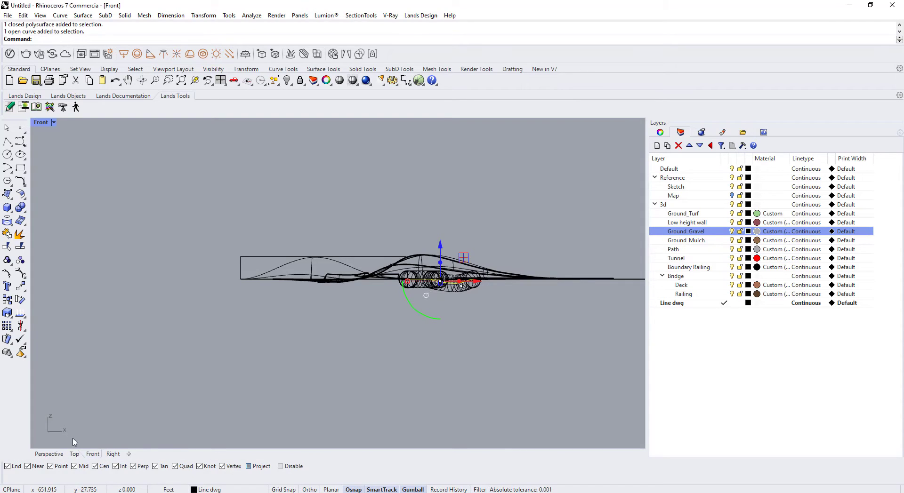
{"action": "left_click", "coordinate": [49, 454]}
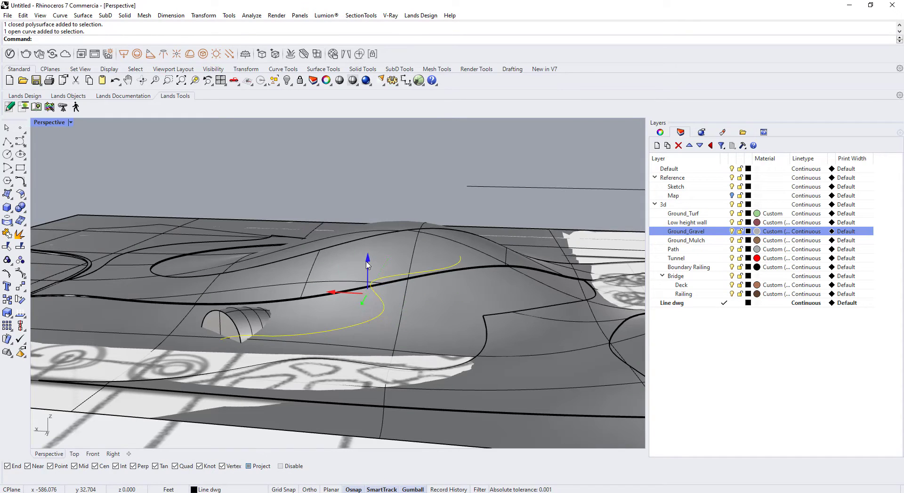
{"action": "left_click_drag", "start_coordinate": [368, 265], "coordinate": [370, 245]}
{"action": "left_click_drag", "start_coordinate": [369, 245], "coordinate": [368, 241]}
{"action": "right_click_drag", "start_coordinate": [450, 286], "coordinate": [413, 300]}
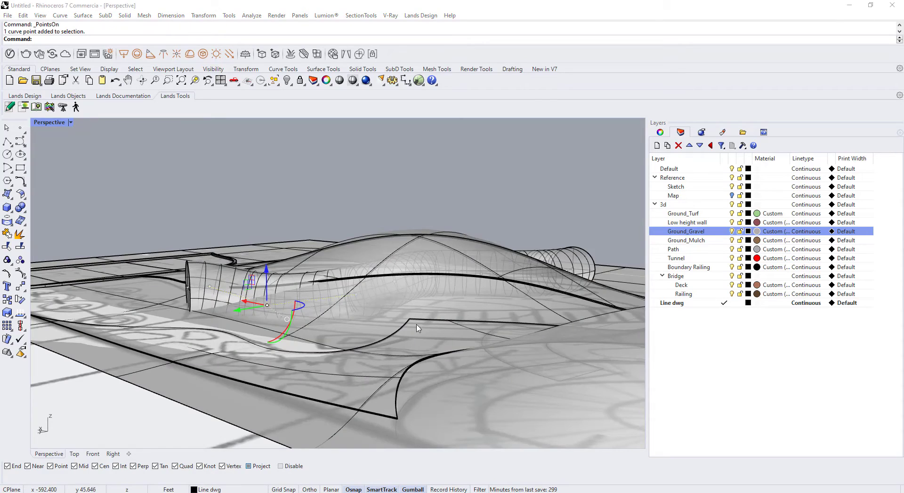
Lower the third control point in from the near tunnel end slightly, sinking that stretch of pipe towards the turf
{"action": "right_click_drag", "start_coordinate": [416, 328], "coordinate": [459, 325]}
{"action": "scroll", "coordinate": [307, 311], "scroll_direction": "up", "scroll_amount": 7}
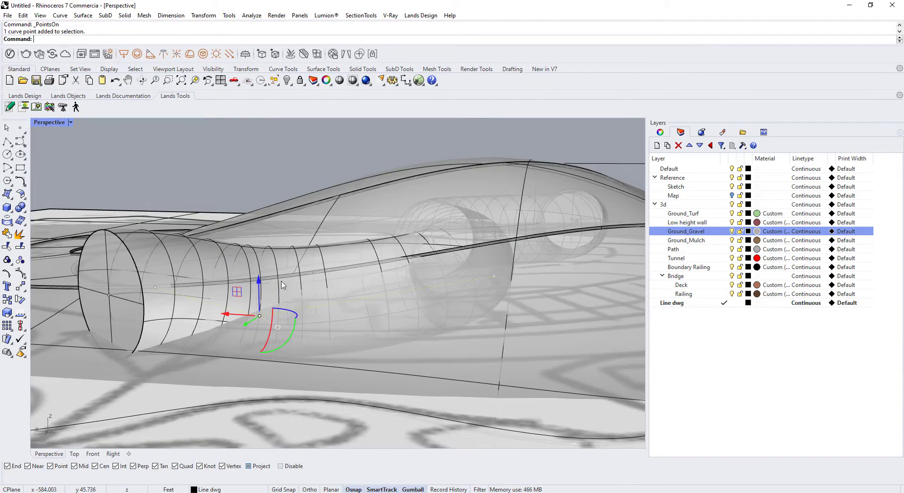
{"action": "mouse_move", "coordinate": [407, 296]}
{"action": "right_mouse_down"}
{"action": "mouse_move", "coordinate": [402, 312]}
{"action": "mouse_move", "coordinate": [420, 308]}
{"action": "right_mouse_up"}
{"action": "left_click", "coordinate": [71, 123]}
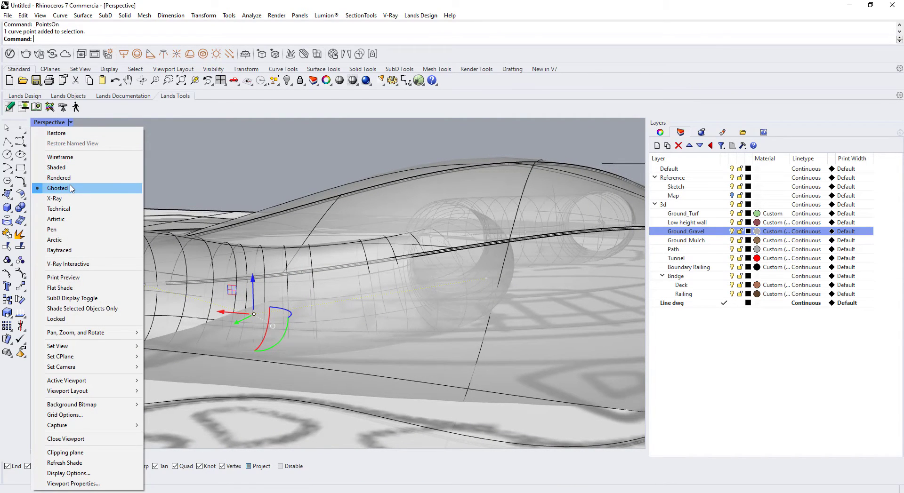
{"action": "left_click", "coordinate": [252, 173]}
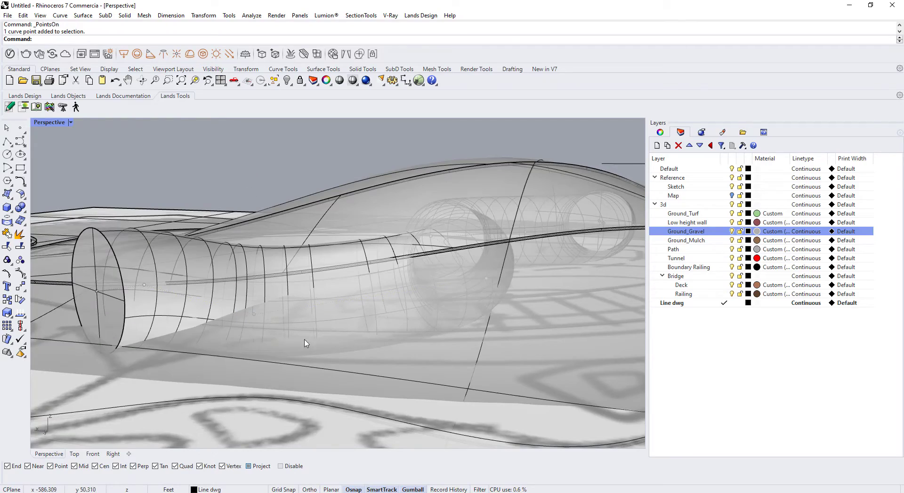
{"action": "left_click", "coordinate": [255, 315]}
{"action": "left_click_drag", "start_coordinate": [252, 286], "coordinate": [253, 295]}
{"action": "right_click_drag", "start_coordinate": [259, 298], "coordinate": [297, 306]}
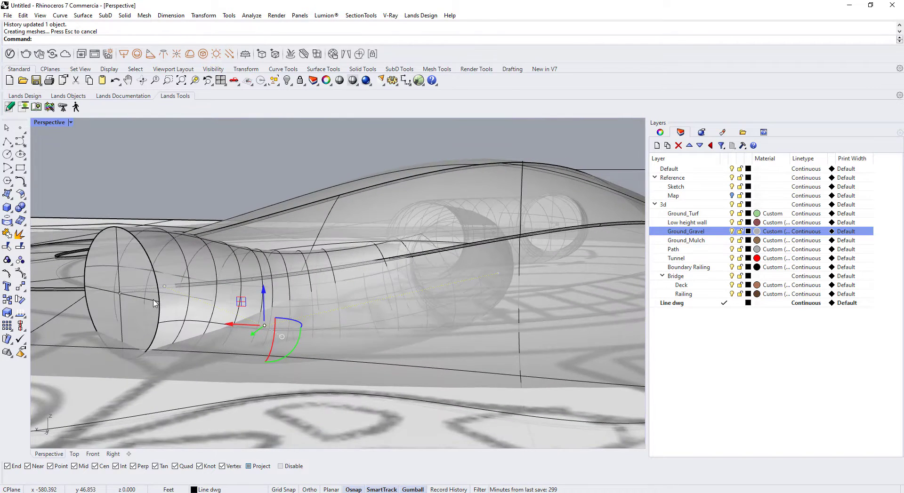
Raise the end control point at the near tunnel opening slightly to straighten the pipe's end face
{"action": "left_click", "coordinate": [120, 294]}
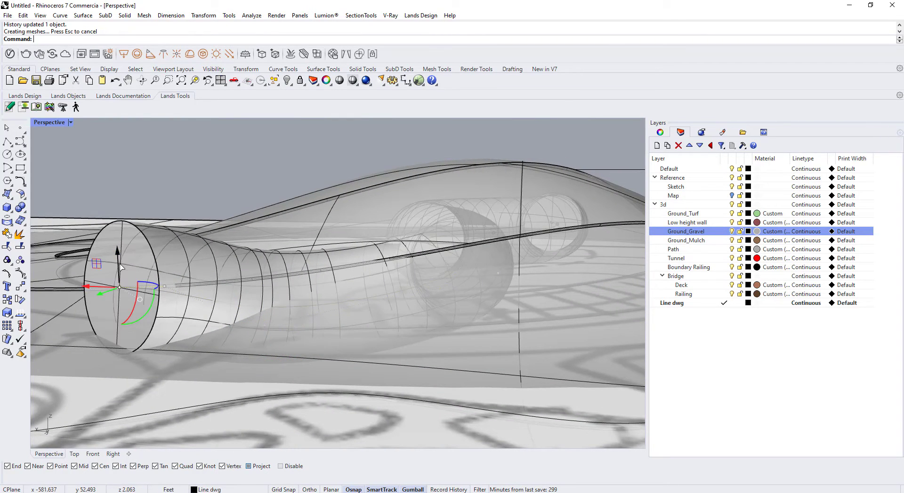
{"action": "left_click_drag", "start_coordinate": [121, 268], "coordinate": [123, 264]}
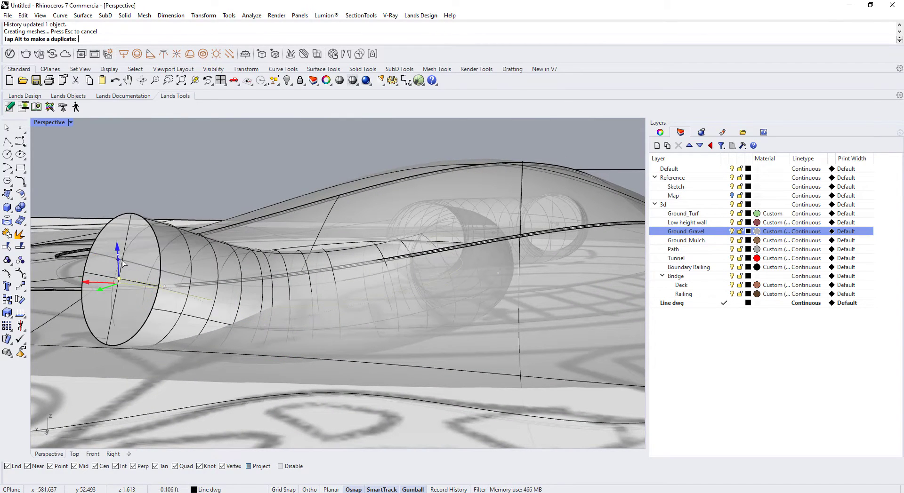
{"action": "left_click", "coordinate": [124, 264]}
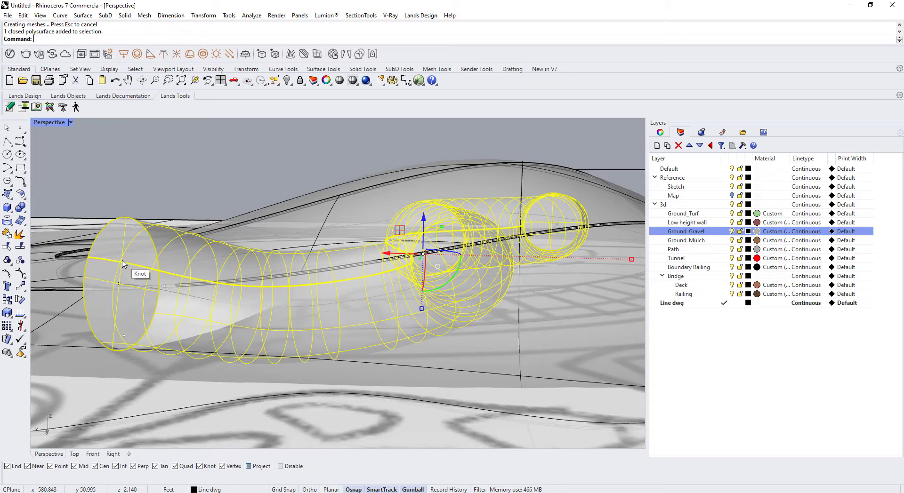
{"action": "left_click", "coordinate": [119, 286]}
{"action": "left_click_drag", "start_coordinate": [118, 266], "coordinate": [118, 261]}
{"action": "scroll", "coordinate": [145, 343], "scroll_direction": "down", "scroll_amount": 4}
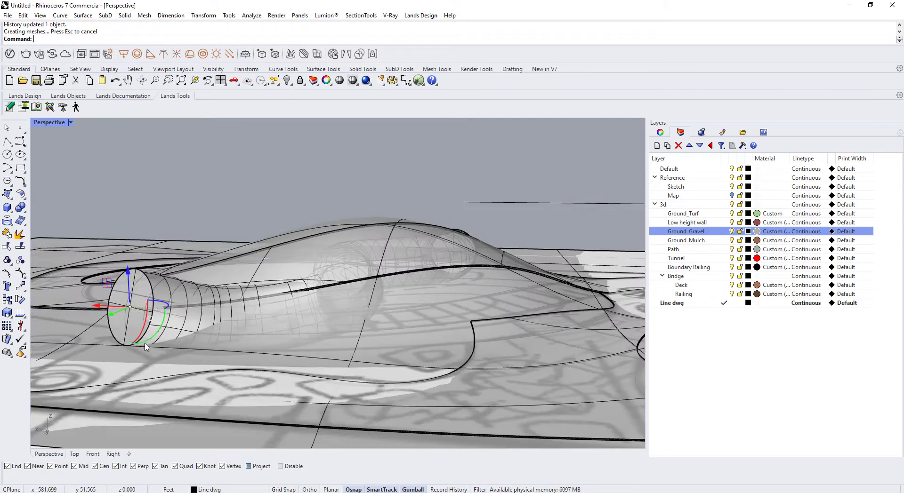
Nudge the third control point behind the near tunnel opening a little further down
{"action": "right_click_drag", "start_coordinate": [165, 348], "coordinate": [230, 347]}
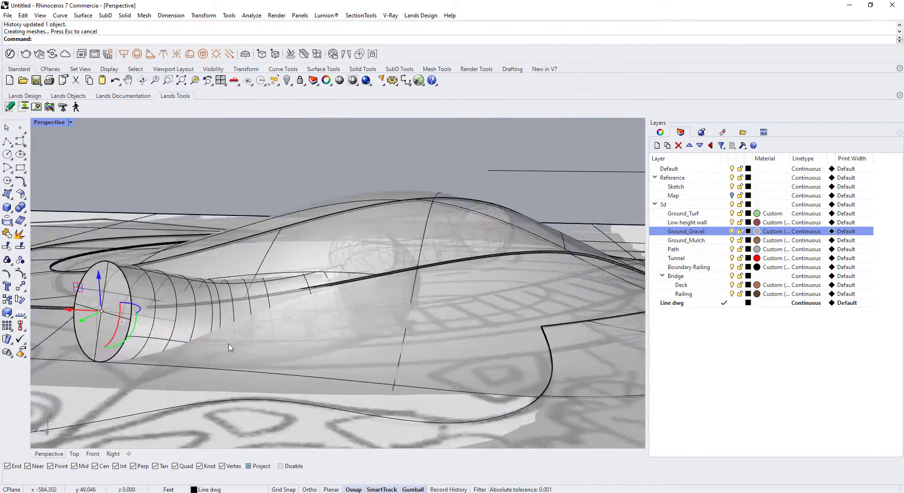
{"action": "scroll", "coordinate": [224, 345], "scroll_direction": "up", "scroll_amount": 5}
{"action": "left_click", "coordinate": [208, 332]}
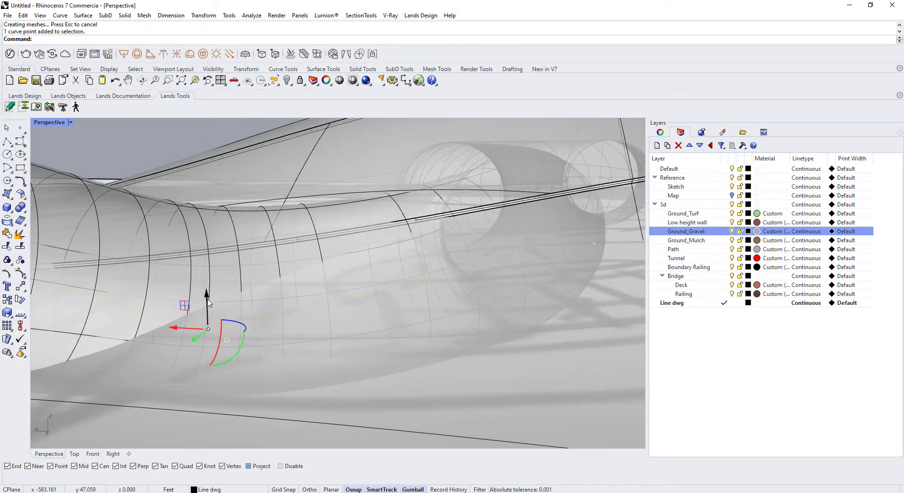
{"action": "left_click_drag", "start_coordinate": [208, 303], "coordinate": [206, 307]}
{"action": "right_click_drag", "start_coordinate": [206, 307], "coordinate": [277, 304]}
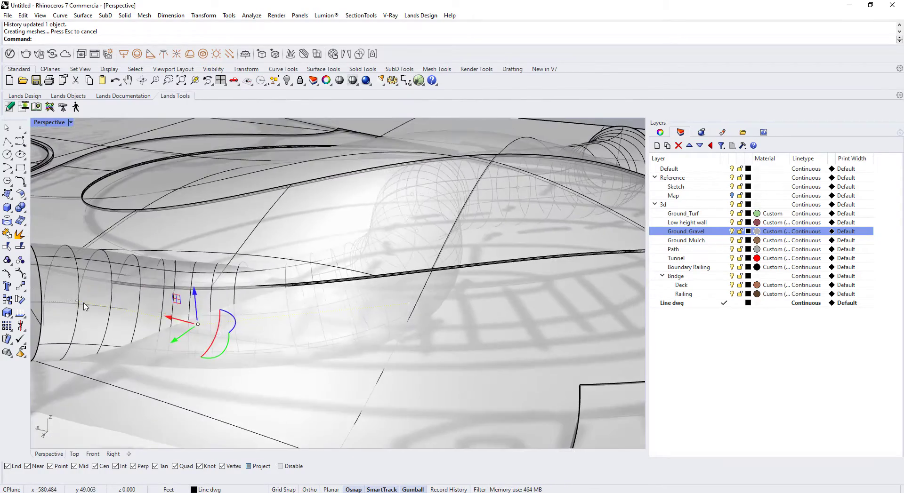
Lower the second control point behind the near opening, and sink the third one deeper below the mound's surface
{"action": "left_click", "coordinate": [77, 302]}
{"action": "left_click_drag", "start_coordinate": [73, 277], "coordinate": [75, 290]}
{"action": "right_click_drag", "start_coordinate": [220, 329], "coordinate": [222, 300]}
{"action": "left_click", "coordinate": [195, 313]}
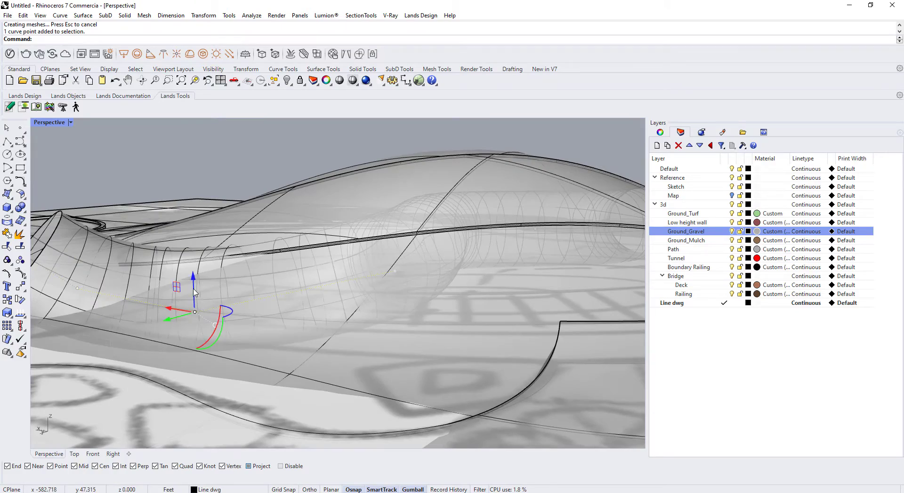
{"action": "left_click_drag", "start_coordinate": [195, 293], "coordinate": [196, 314]}
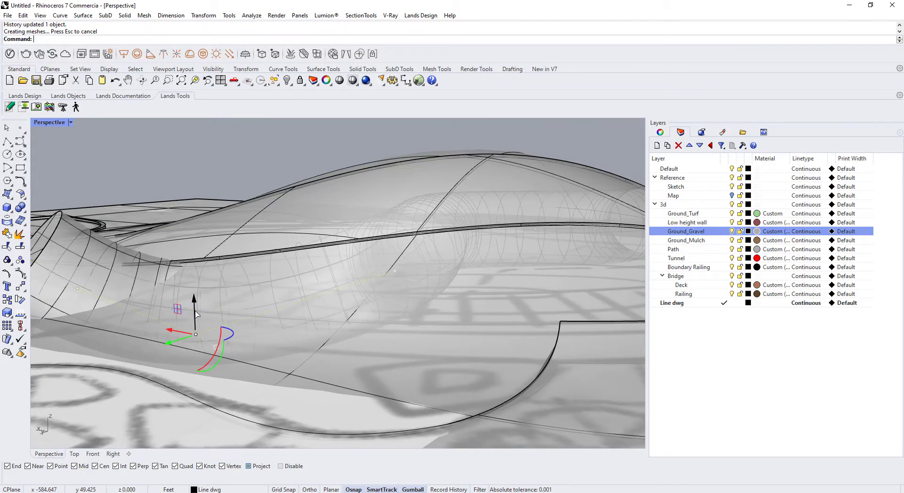
Raise the end control point at the opposite tunnel opening on the far side of the mound
{"action": "right_click_drag", "start_coordinate": [376, 285], "coordinate": [148, 283]}
{"action": "scroll", "coordinate": [240, 295], "scroll_direction": "down", "scroll_amount": 5}
{"action": "scroll", "coordinate": [434, 292], "scroll_direction": "up", "scroll_amount": 2}
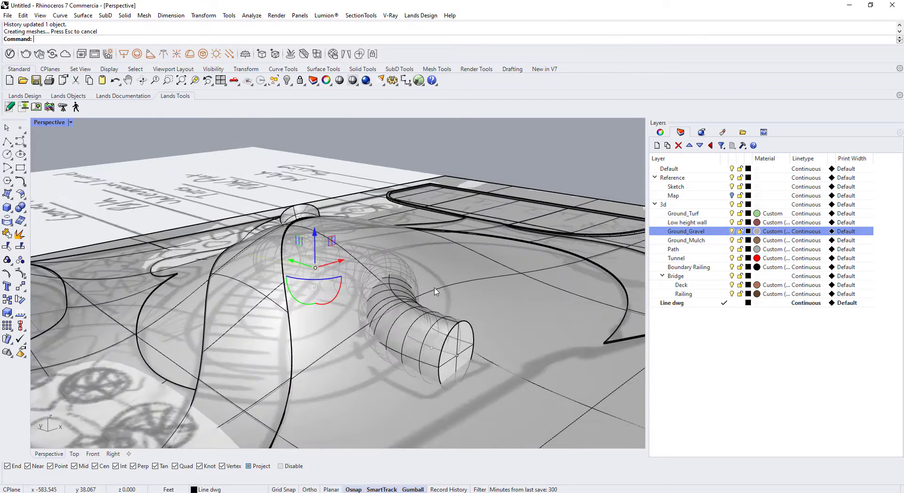
{"action": "scroll", "coordinate": [434, 292], "scroll_direction": "up", "scroll_amount": 1}
{"action": "left_click", "coordinate": [464, 380]}
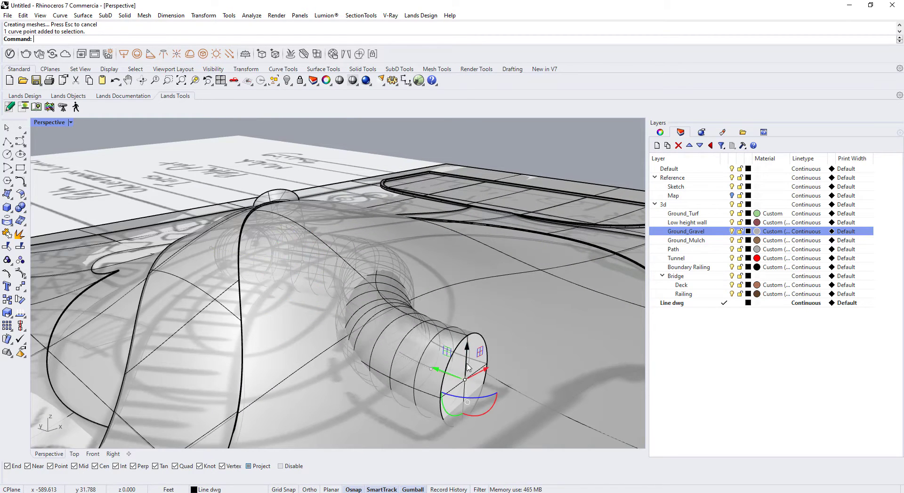
{"action": "left_click_drag", "start_coordinate": [466, 363], "coordinate": [467, 343]}
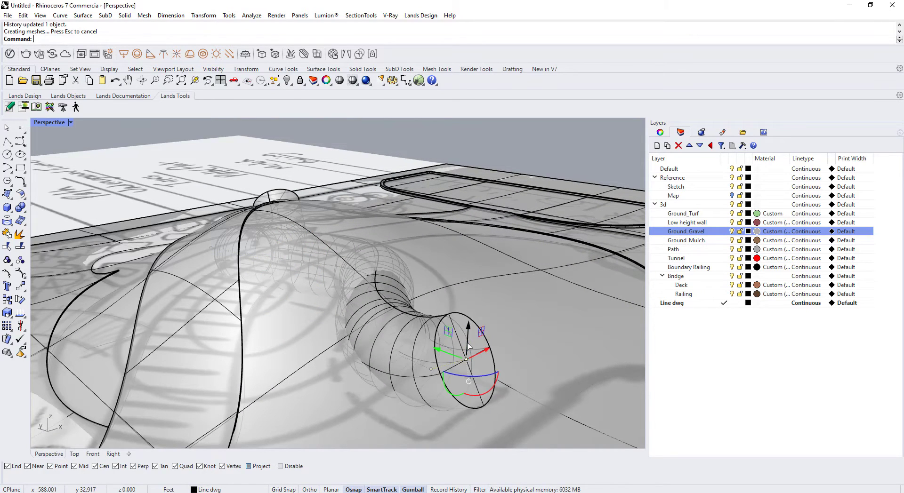
Raise the control point next to that far end so the pipe's opening stands upright
{"action": "right_click_drag", "start_coordinate": [459, 353], "coordinate": [395, 371]}
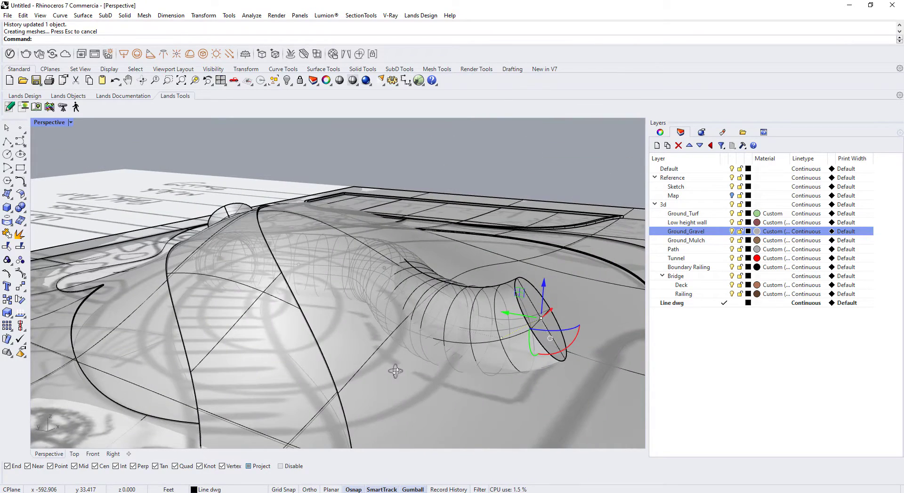
{"action": "left_click", "coordinate": [501, 338]}
{"action": "left_click_drag", "start_coordinate": [503, 314], "coordinate": [504, 293]}
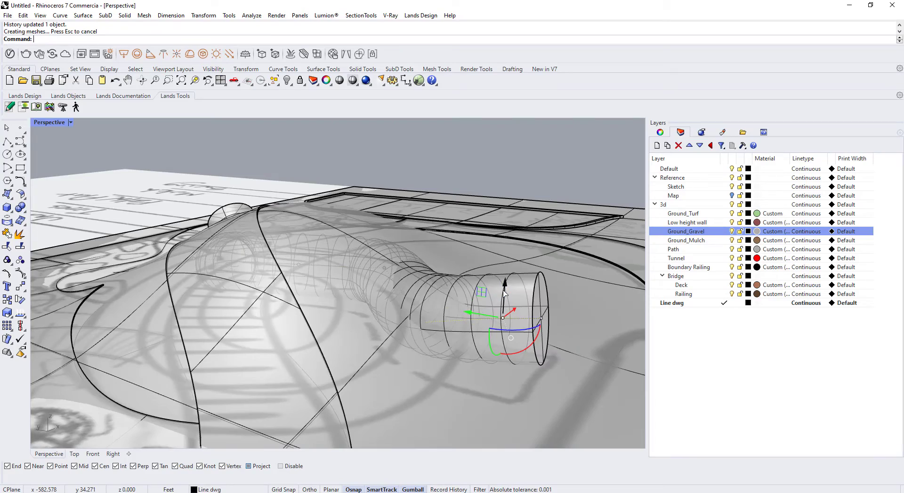
Turn off the tunnel curve's control points and check the pipe openings on both sides of the mound
{"action": "right_click_drag", "start_coordinate": [505, 309], "coordinate": [470, 315]}
{"action": "key", "text": "F10"}
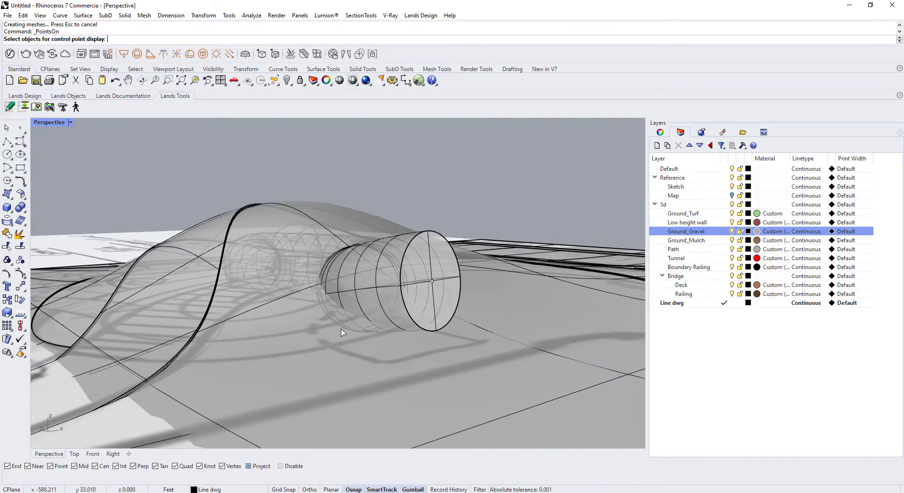
{"action": "right_click_drag", "start_coordinate": [246, 332], "coordinate": [459, 342]}
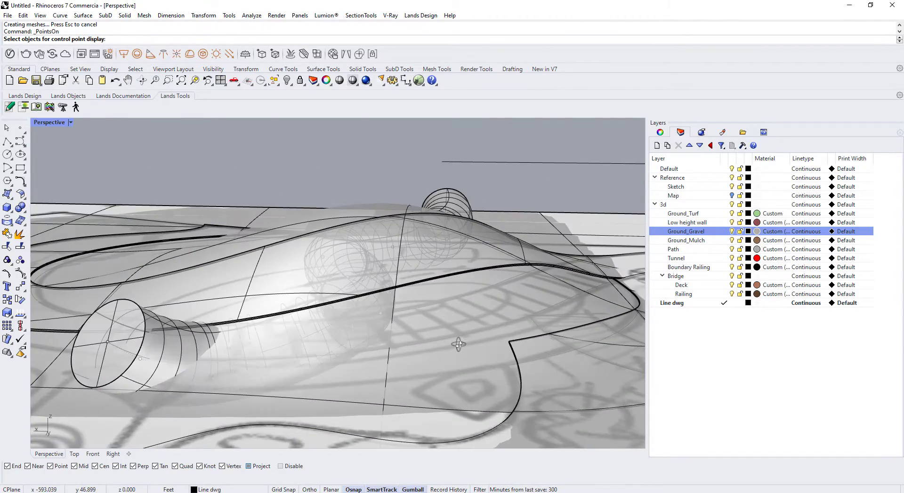
{"action": "key", "text": "Escape"}
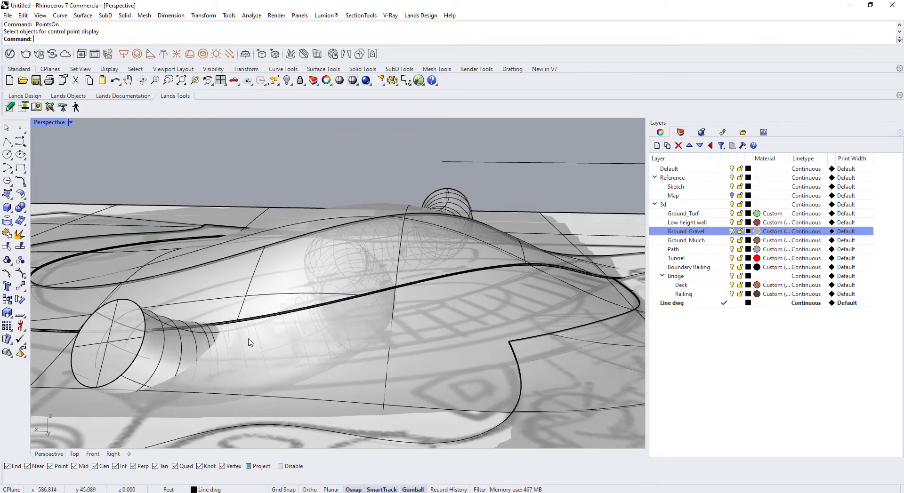
Select the tunnel pipe and set the perspective view's display mode to Shaded
{"action": "right_click_drag", "start_coordinate": [253, 357], "coordinate": [236, 361]}
{"action": "left_click", "coordinate": [131, 361]}
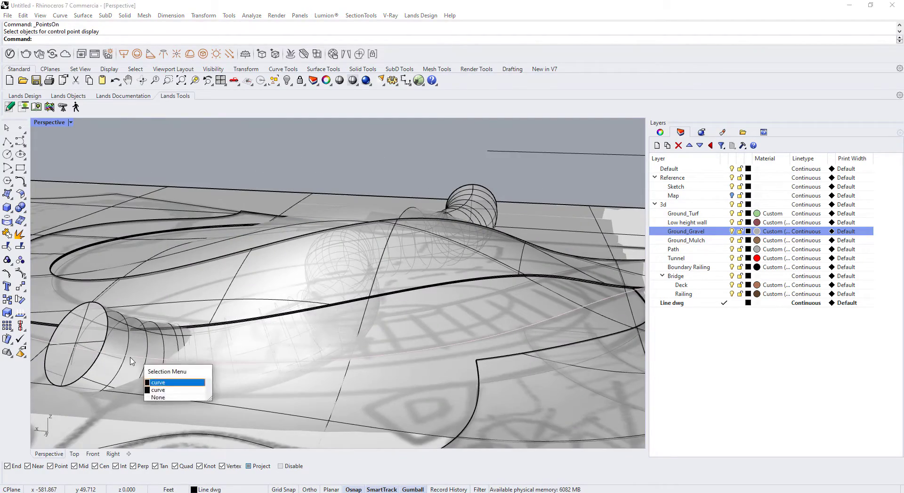
{"action": "left_click", "coordinate": [166, 398]}
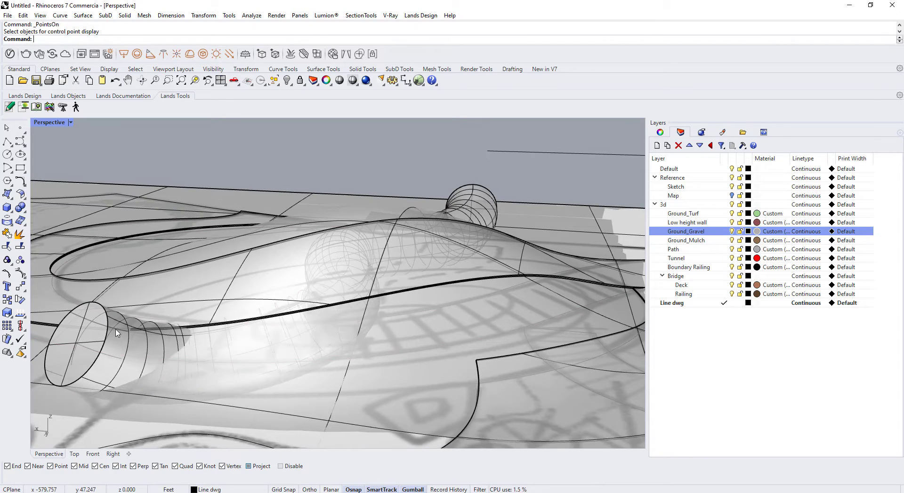
{"action": "left_click", "coordinate": [117, 333]}
{"action": "left_click", "coordinate": [142, 359]}
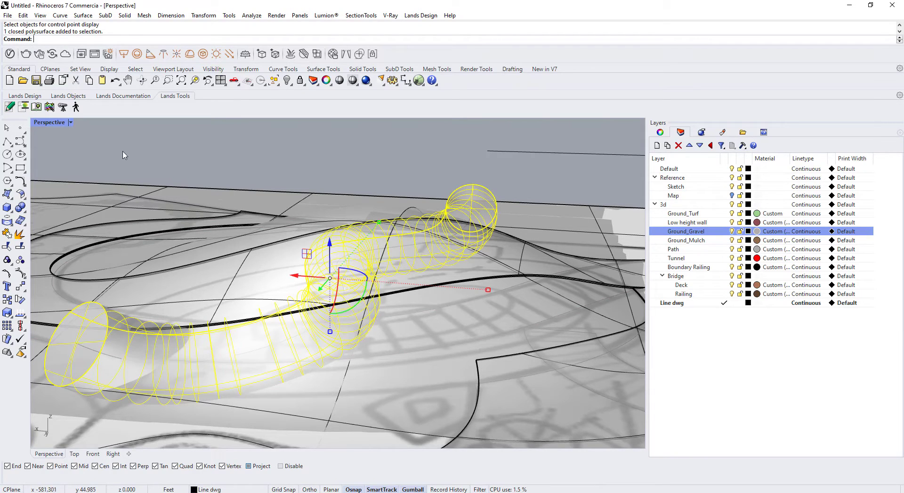
{"action": "left_click", "coordinate": [68, 123]}
{"action": "left_click", "coordinate": [73, 168]}
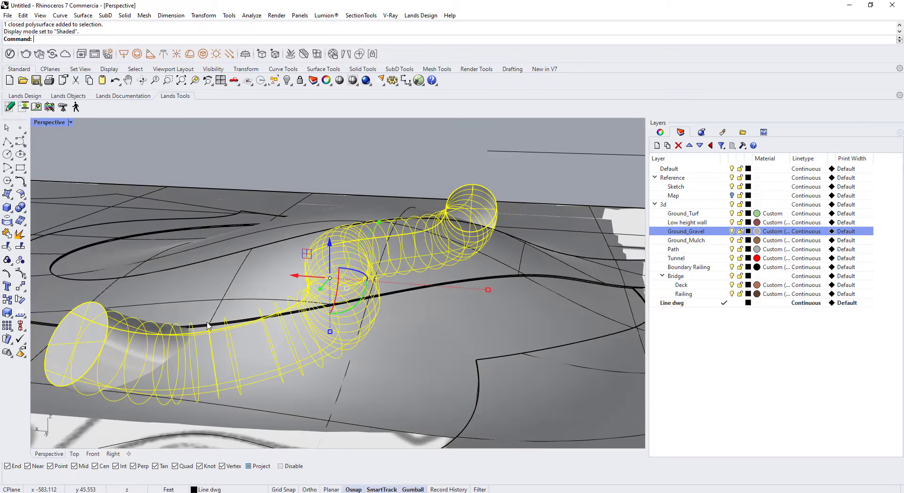
Explode the tunnel pipe, accept breaking its history, and delete the end cap closing the near opening
{"action": "key", "text": "Return"}
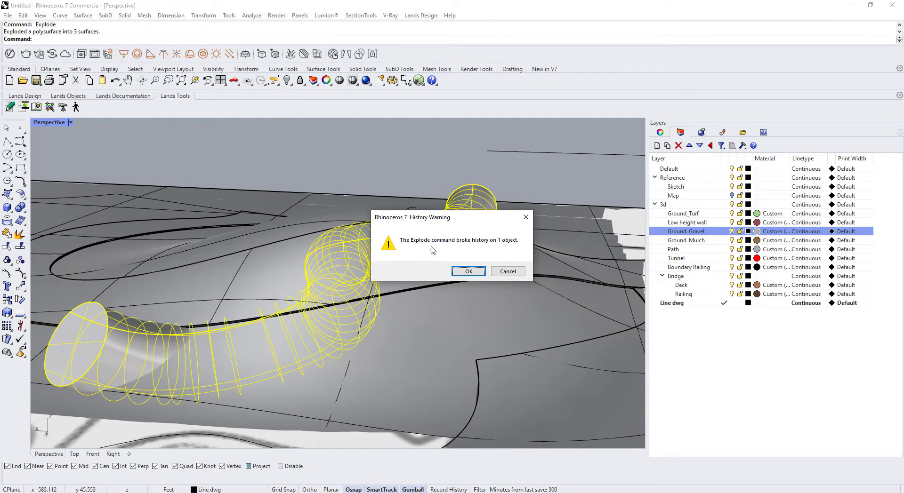
{"action": "left_click", "coordinate": [479, 275]}
{"action": "left_click", "coordinate": [94, 333]}
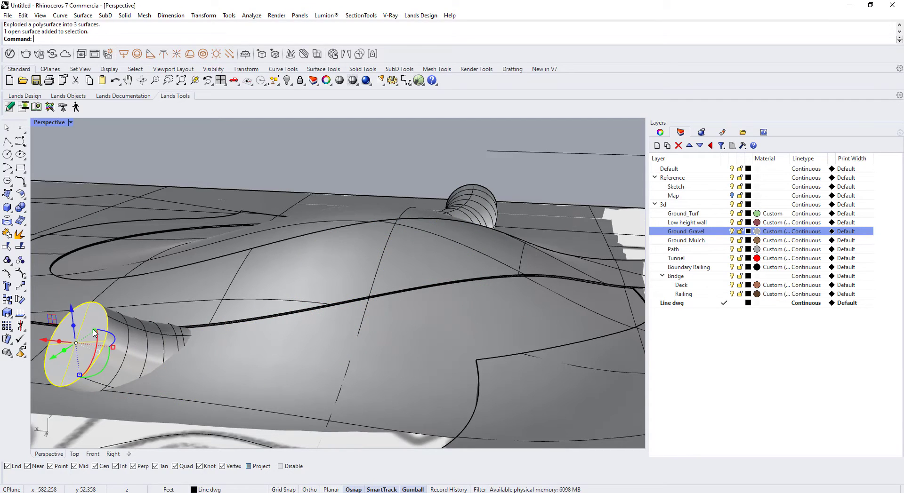
{"action": "key", "text": "Delete"}
{"action": "scroll", "coordinate": [90, 336], "scroll_direction": "down", "scroll_amount": 4}
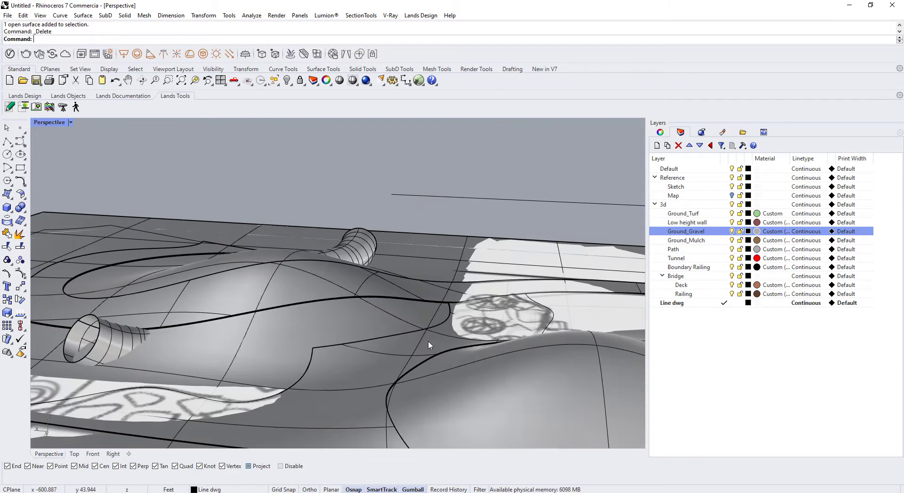
Trim off the tunnel's centre curve where it extends into the opposite opening, using the pipe surface as the cutting object
{"action": "right_click_drag", "start_coordinate": [428, 345], "coordinate": [488, 316]}
{"action": "right_click_drag", "start_coordinate": [417, 320], "coordinate": [240, 354]}
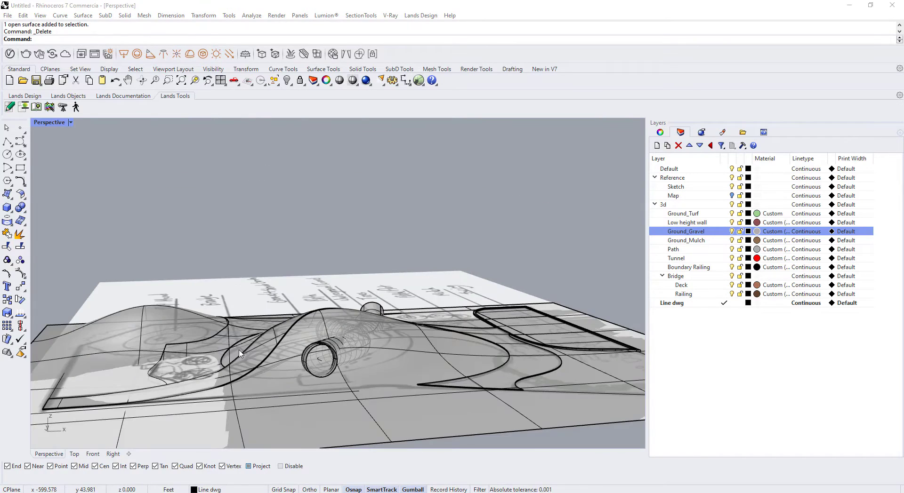
{"action": "right_click_drag", "start_coordinate": [345, 399], "coordinate": [372, 416]}
{"action": "scroll", "coordinate": [394, 332], "scroll_direction": "up", "scroll_amount": 4}
{"action": "left_click", "coordinate": [376, 375]}
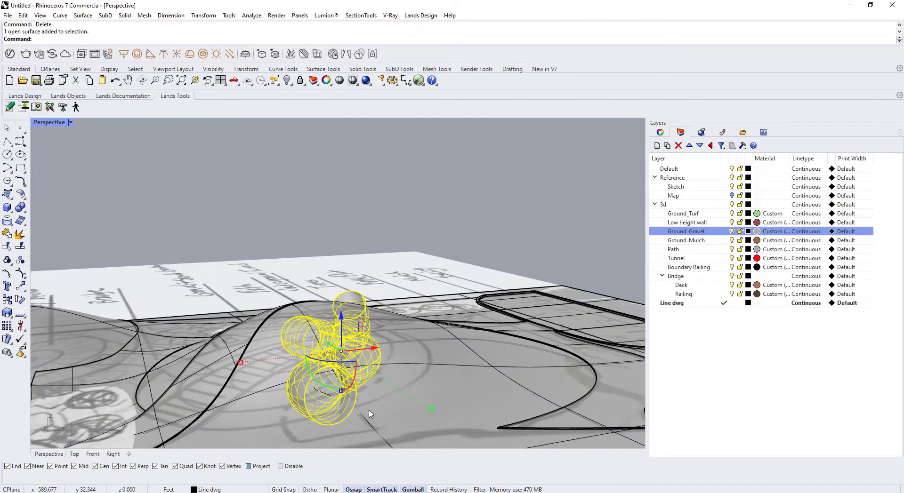
{"action": "type", "text": "TR"}
{"action": "key", "text": "Return"}
{"action": "scroll", "coordinate": [304, 400], "scroll_direction": "up", "scroll_amount": 4}
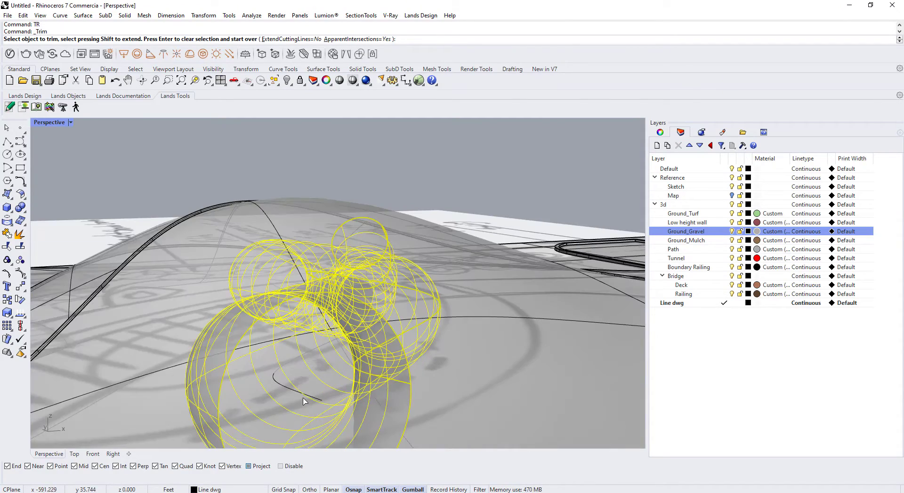
{"action": "left_click", "coordinate": [311, 398]}
Trim away the turf surface inside the pipe at that same opening
{"action": "scroll", "coordinate": [313, 398], "scroll_direction": "down", "scroll_amount": 2}
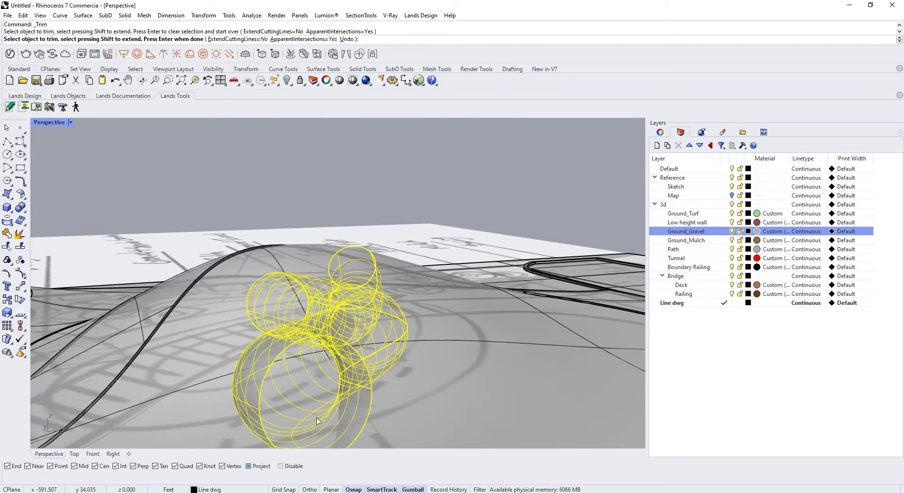
{"action": "mouse_move", "coordinate": [366, 394]}
{"action": "right_mouse_down"}
{"action": "mouse_move", "coordinate": [361, 381]}
{"action": "mouse_move", "coordinate": [352, 387]}
{"action": "right_mouse_up"}
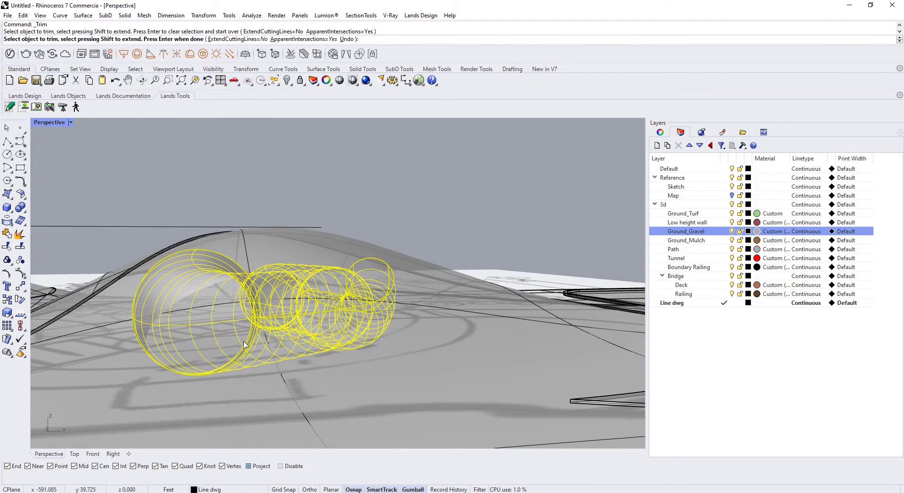
{"action": "left_click", "coordinate": [244, 337]}
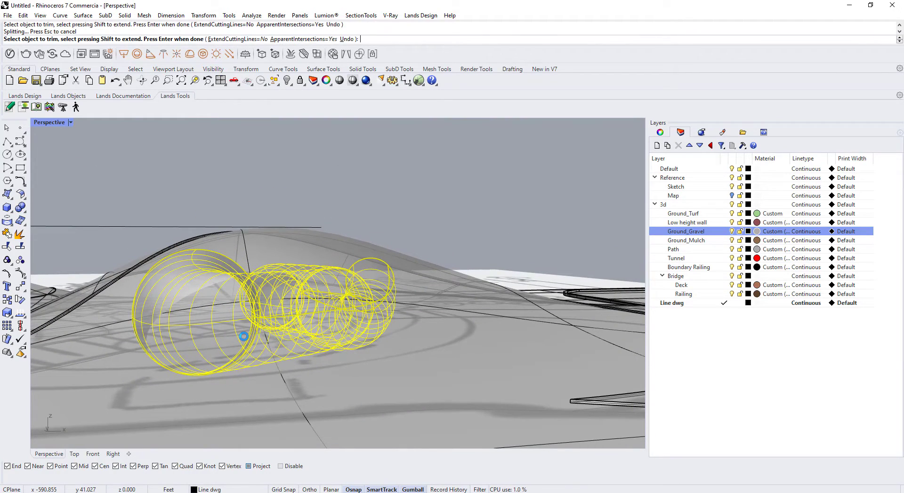
{"action": "left_click", "coordinate": [204, 311]}
{"action": "left_click", "coordinate": [229, 332]}
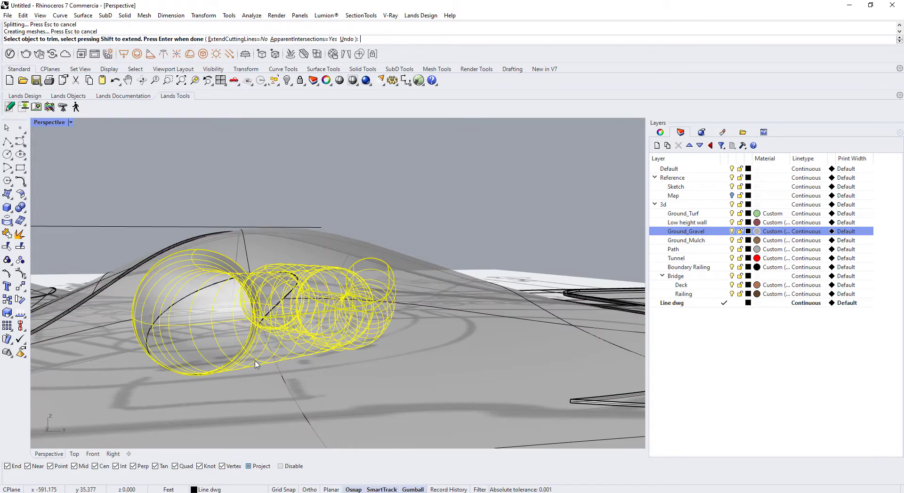
{"action": "right_click_drag", "start_coordinate": [231, 335], "coordinate": [273, 358]}
Switch the perspective view to Shaded and trim the turf inside the pipe's other opening
{"action": "left_click", "coordinate": [71, 123]}
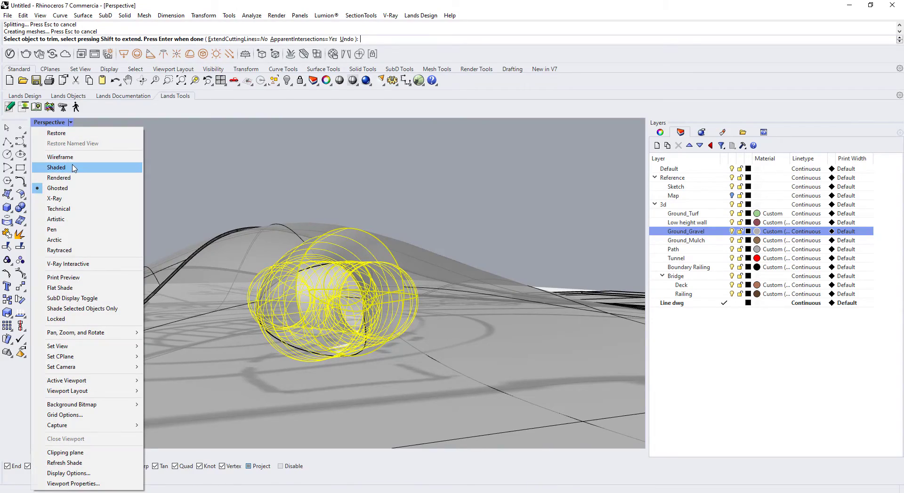
{"action": "left_click", "coordinate": [57, 168]}
{"action": "mouse_move", "coordinate": [188, 294]}
{"action": "right_mouse_down"}
{"action": "mouse_move", "coordinate": [468, 310]}
{"action": "mouse_move", "coordinate": [472, 321]}
{"action": "right_mouse_up"}
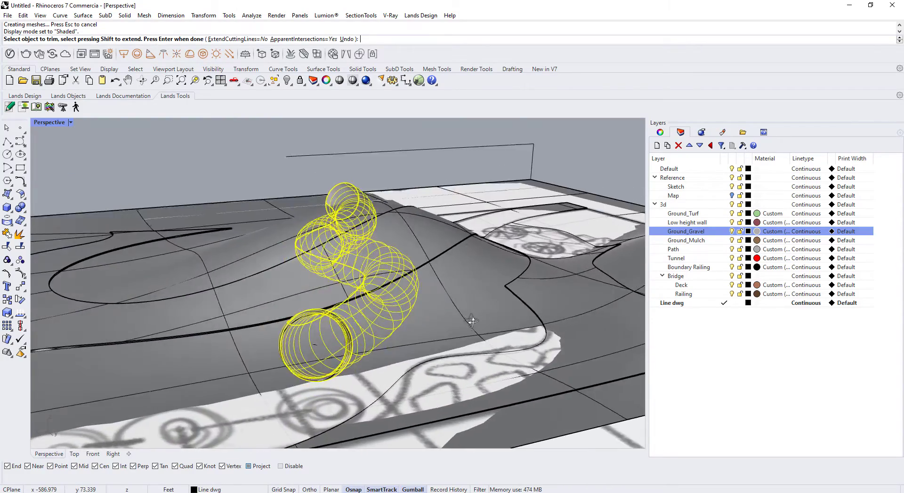
{"action": "scroll", "coordinate": [400, 358], "scroll_direction": "up", "scroll_amount": 2}
{"action": "scroll", "coordinate": [374, 414], "scroll_direction": "up", "scroll_amount": 6}
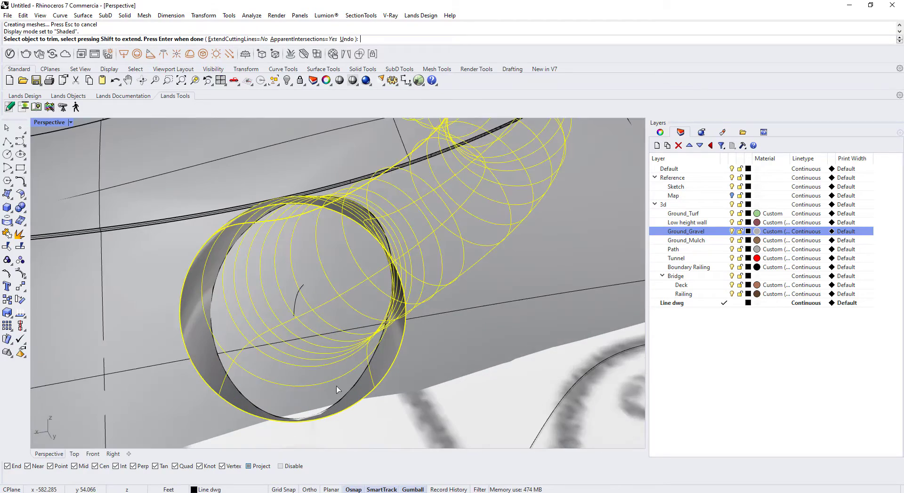
{"action": "scroll", "coordinate": [335, 390], "scroll_direction": "down", "scroll_amount": 5}
{"action": "key", "text": "Return"}
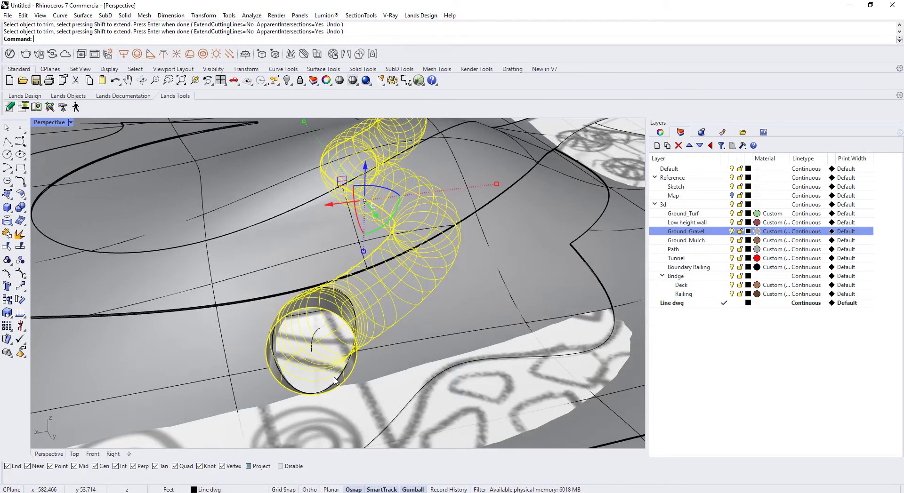
Trim the protruding pipe end at this opening flush with the mound, using the turf surface as the cutting object
{"action": "right_click_drag", "start_coordinate": [335, 380], "coordinate": [278, 361]}
{"action": "mouse_move", "coordinate": [224, 315]}
{"action": "right_mouse_down"}
{"action": "mouse_move", "coordinate": [303, 321]}
{"action": "mouse_move", "coordinate": [237, 328]}
{"action": "mouse_move", "coordinate": [231, 320]}
{"action": "right_mouse_up"}
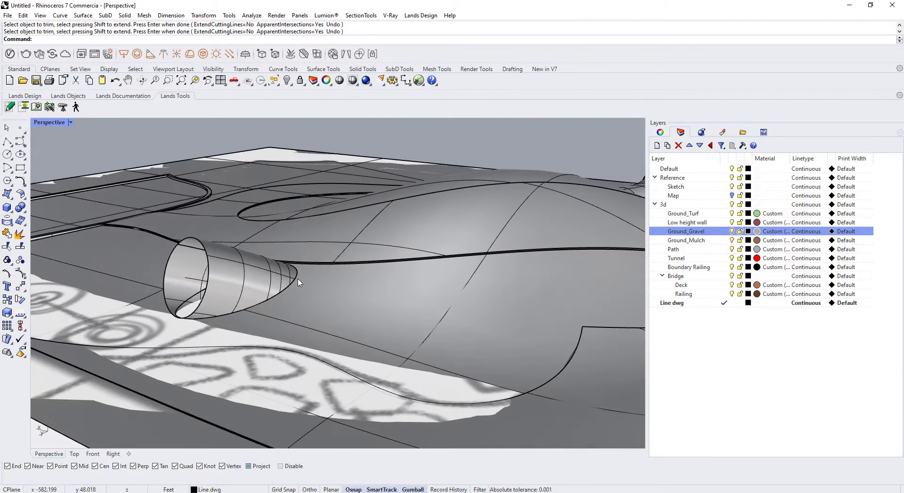
{"action": "left_click", "coordinate": [338, 310]}
{"action": "type", "text": "T"}
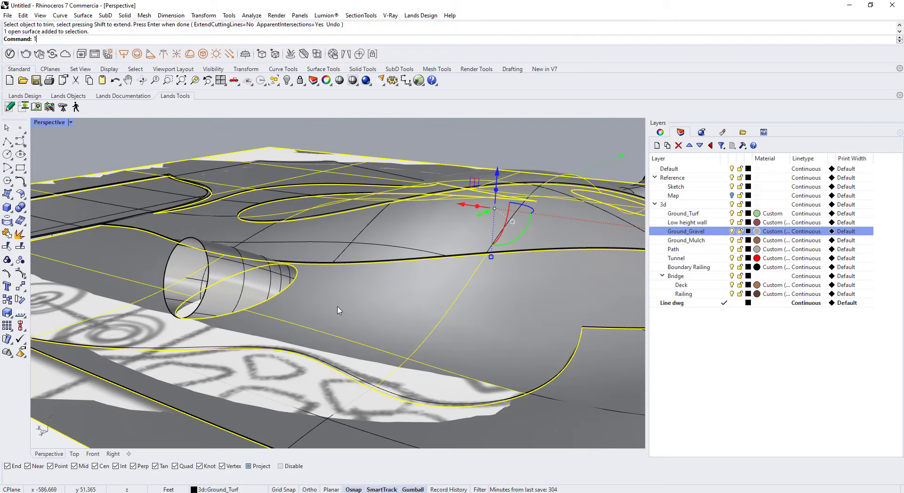
{"action": "type", "text": "R"}
{"action": "key", "text": "Return"}
{"action": "left_click", "coordinate": [243, 292]}
Trim the pipe end protruding on the opposite side of the mound with the same turf cutter
{"action": "scroll", "coordinate": [243, 292], "scroll_direction": "down", "scroll_amount": 5}
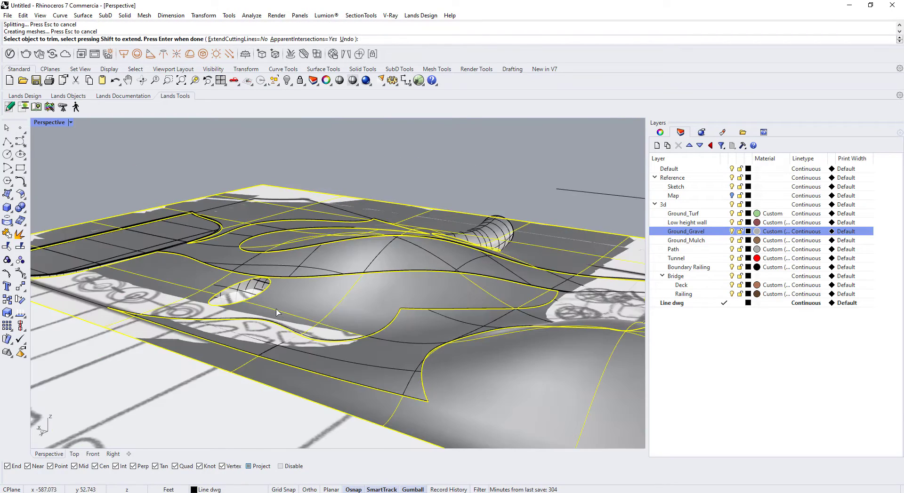
{"action": "scroll", "coordinate": [276, 312], "scroll_direction": "down", "scroll_amount": 6}
{"action": "right_click_drag", "start_coordinate": [276, 312], "coordinate": [188, 325]}
{"action": "scroll", "coordinate": [419, 286], "scroll_direction": "up", "scroll_amount": 10}
{"action": "left_click", "coordinate": [436, 288]}
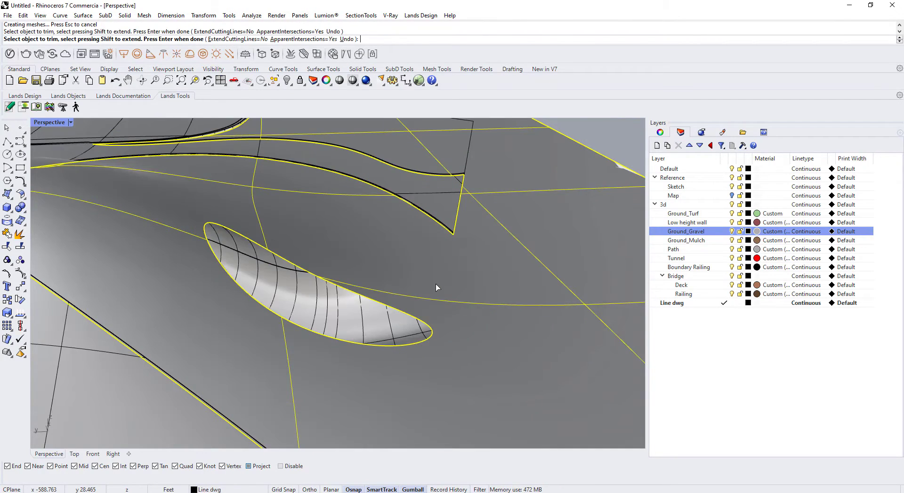
{"action": "key", "text": "Return"}
Inspect the trimmed tunnel from its opening and along its interior
{"action": "scroll", "coordinate": [426, 296], "scroll_direction": "down", "scroll_amount": 8}
{"action": "right_click_drag", "start_coordinate": [426, 297], "coordinate": [234, 299]}
{"action": "scroll", "coordinate": [347, 289], "scroll_direction": "up", "scroll_amount": 12}
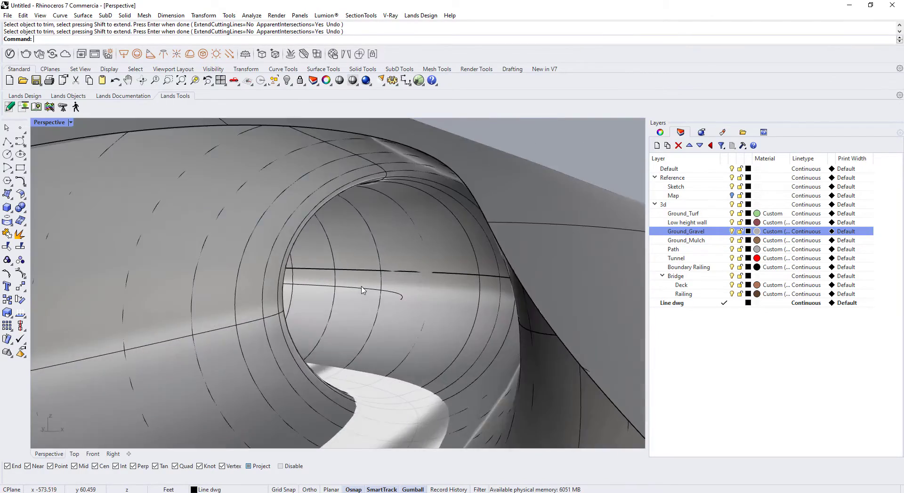
{"action": "scroll", "coordinate": [361, 290], "scroll_direction": "up", "scroll_amount": 8}
{"action": "scroll", "coordinate": [387, 306], "scroll_direction": "down", "scroll_amount": 12}
{"action": "right_click_drag", "start_coordinate": [388, 306], "coordinate": [560, 357]}
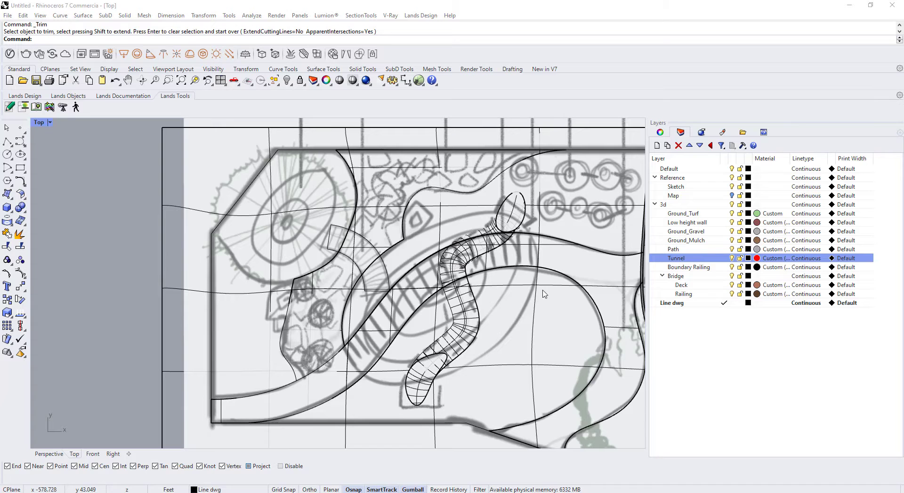
Select the closed curved strip outline between the large tree and the mound in the Top view
{"action": "scroll", "coordinate": [440, 308], "scroll_direction": "up", "scroll_amount": 5}
{"action": "right_click_drag", "start_coordinate": [440, 307], "coordinate": [410, 306]}
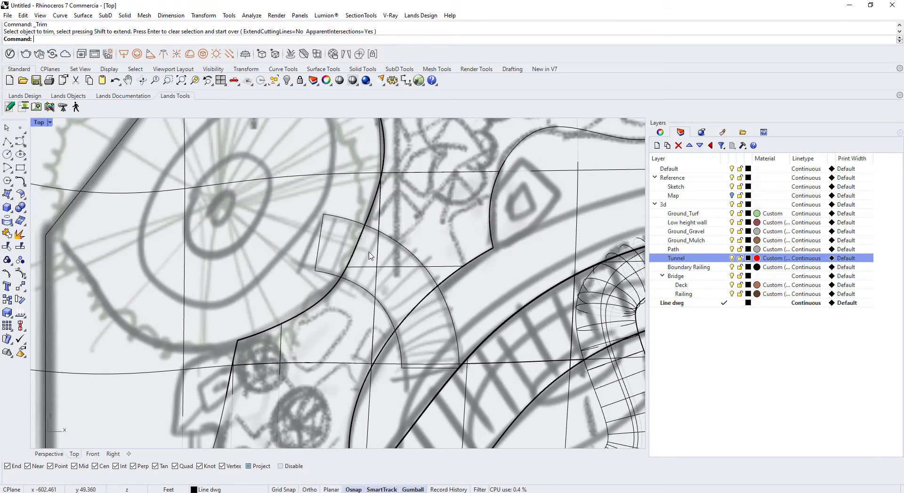
{"action": "right_click_drag", "start_coordinate": [425, 312], "coordinate": [403, 325]}
{"action": "left_click", "coordinate": [338, 302]}
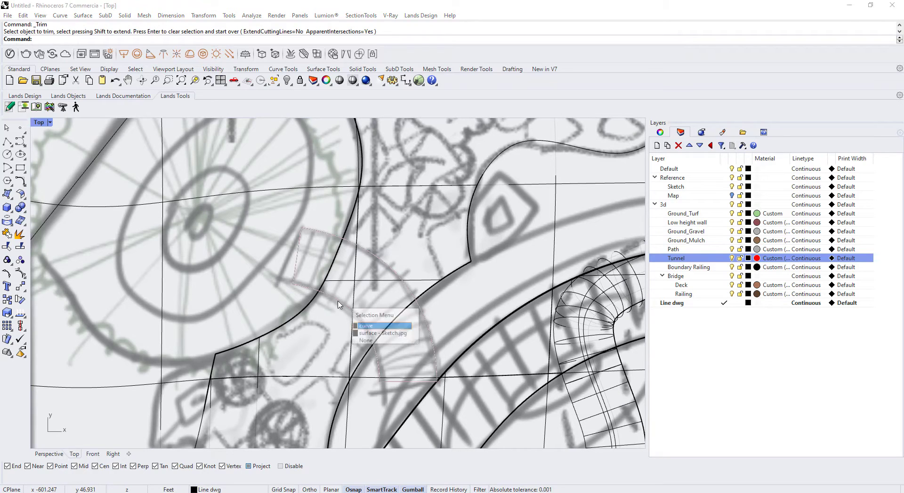
{"action": "left_click", "coordinate": [338, 302]}
{"action": "scroll", "coordinate": [339, 305], "scroll_direction": "down", "scroll_amount": 3}
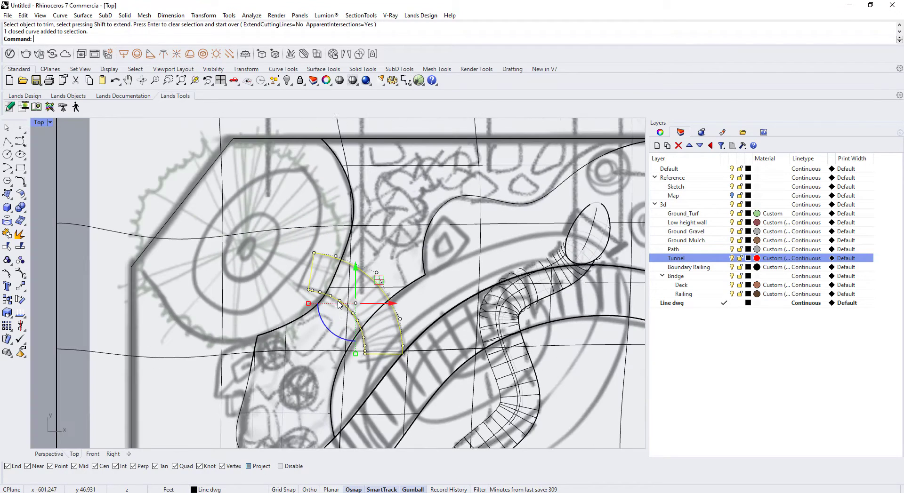
Isolate the selected closed curved outline and show it in the Perspective view
{"action": "left_click", "coordinate": [292, 86]}
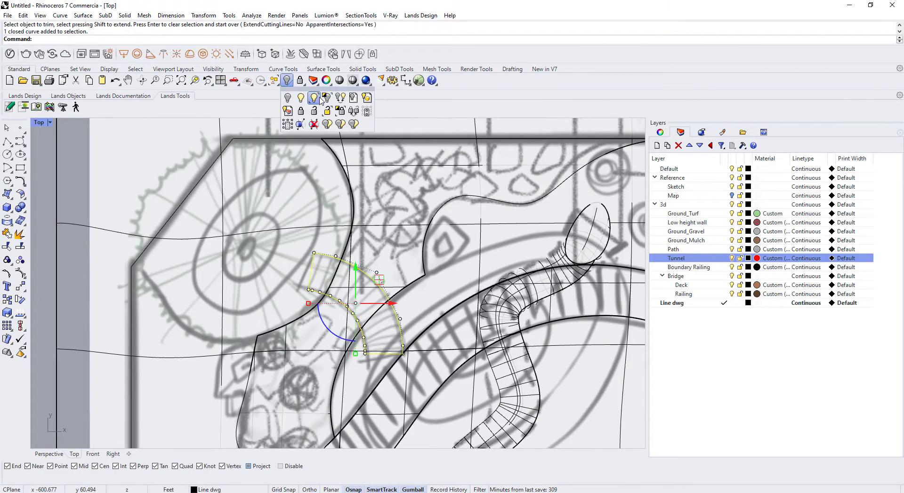
{"action": "left_click", "coordinate": [324, 101]}
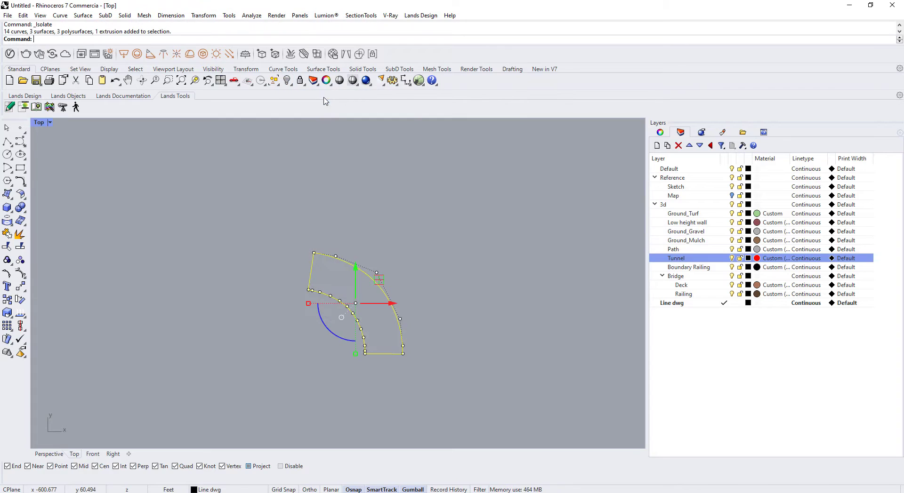
{"action": "left_click", "coordinate": [94, 455]}
{"action": "scroll", "coordinate": [407, 290], "scroll_direction": "up", "scroll_amount": 2}
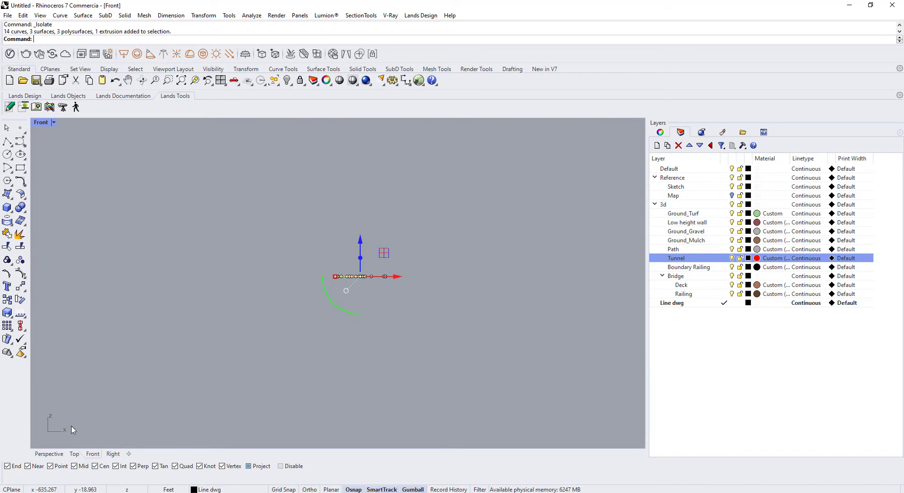
{"action": "left_click", "coordinate": [46, 456]}
{"action": "right_click_drag", "start_coordinate": [258, 383], "coordinate": [265, 411]}
{"action": "scroll", "coordinate": [349, 388], "scroll_direction": "up", "scroll_amount": 12}
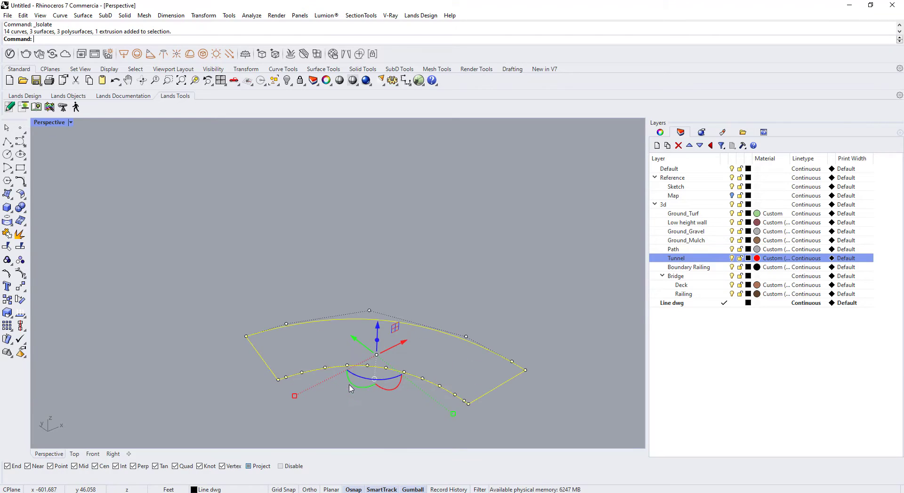
{"action": "left_click", "coordinate": [335, 350]}
{"action": "left_click_drag", "start_coordinate": [404, 307], "coordinate": [363, 426]}
{"action": "right_click_drag", "start_coordinate": [388, 386], "coordinate": [288, 385]}
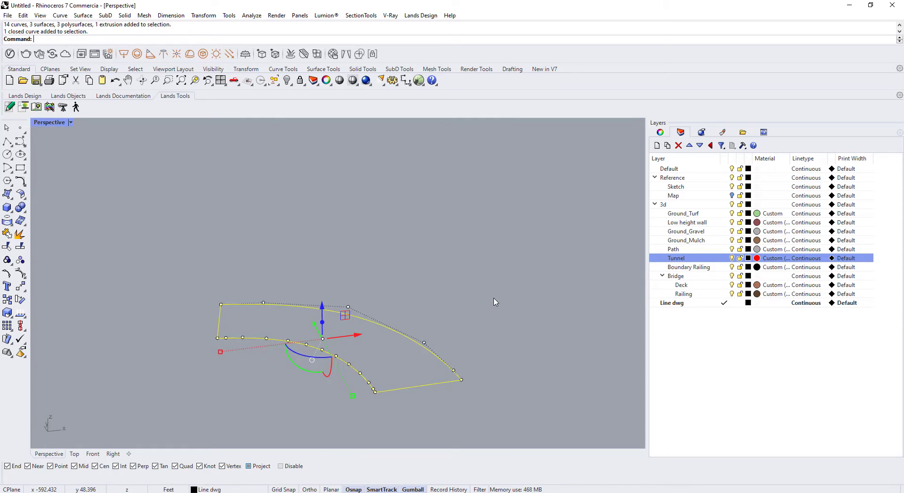
{"action": "key", "text": "Escape"}
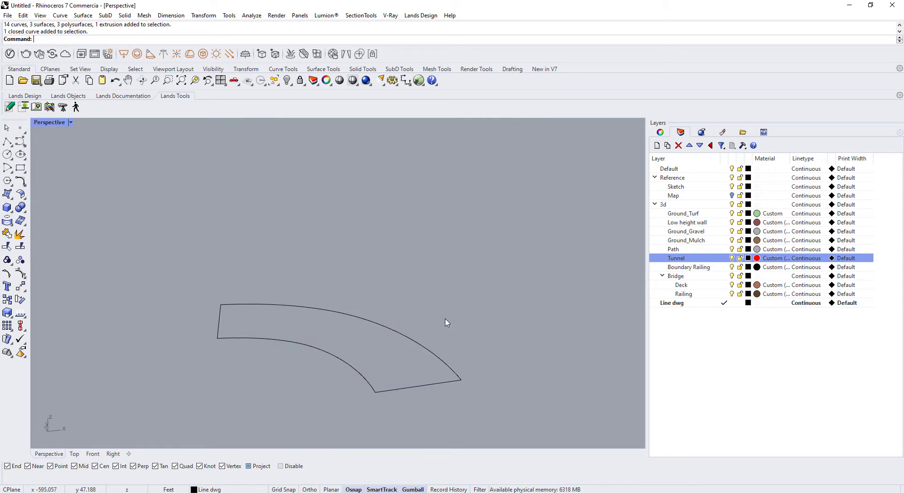
{"action": "left_click_drag", "start_coordinate": [404, 365], "coordinate": [404, 365]}
{"action": "right_click_drag", "start_coordinate": [373, 372], "coordinate": [417, 377]}
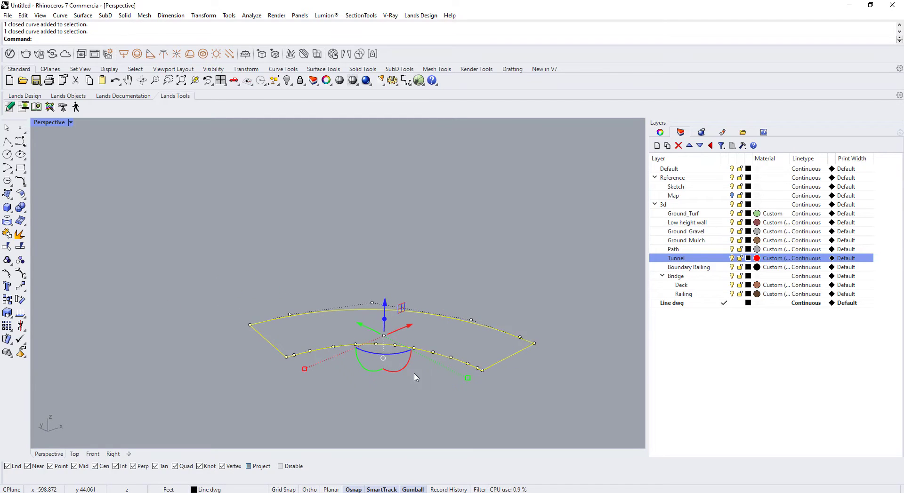
{"action": "left_click_drag", "start_coordinate": [365, 374], "coordinate": [373, 365]}
{"action": "key", "text": "ctrl+z"}
Raise the four control points between the ends of the outline's outer arc slightly in the vertical direction
{"action": "left_click", "coordinate": [372, 302]}
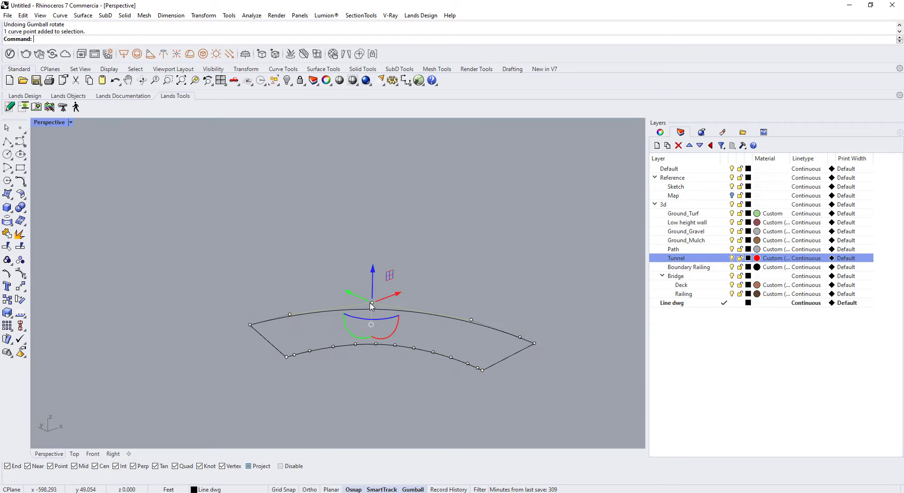
{"action": "left_click_drag", "start_coordinate": [372, 285], "coordinate": [375, 259]}
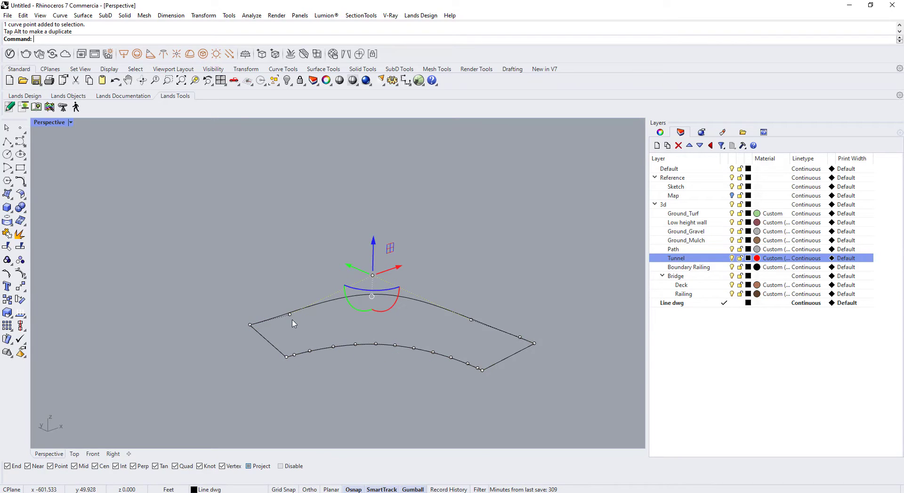
{"action": "key", "text": "ctrl+z"}
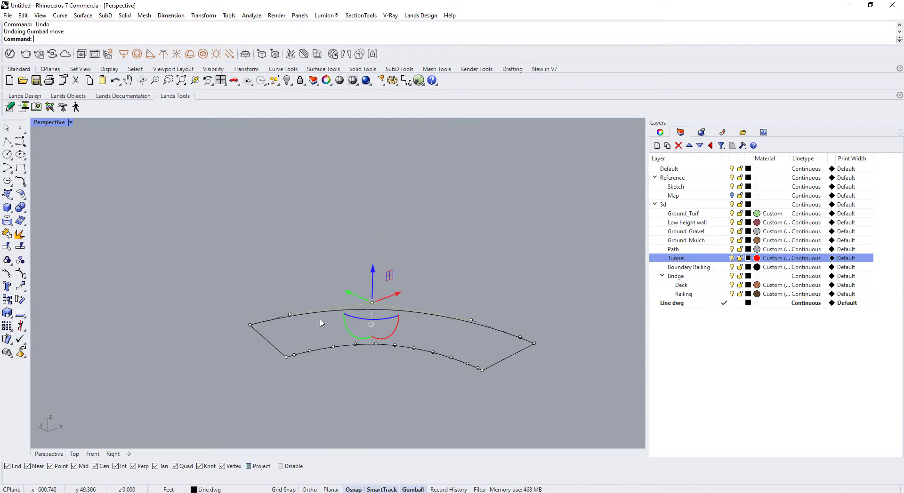
{"action": "left_click", "coordinate": [289, 315], "text": "shift"}
{"action": "left_click", "coordinate": [471, 320], "text": "shift"}
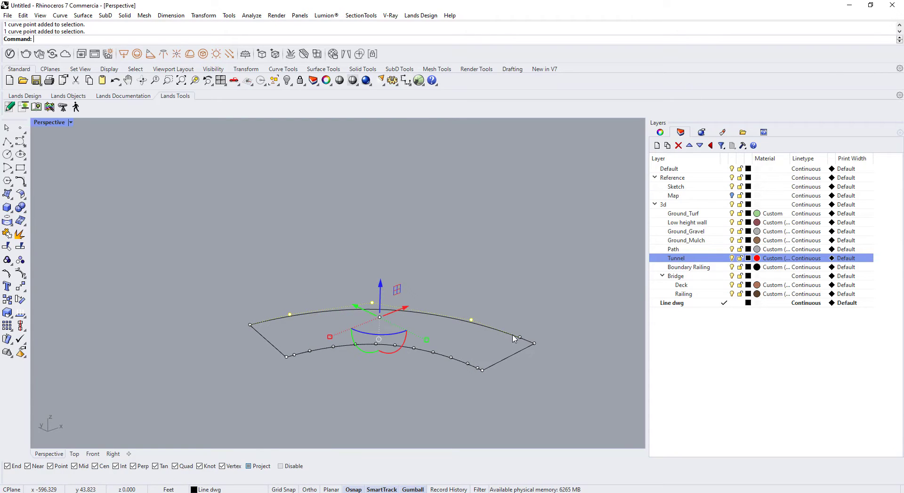
{"action": "left_click_drag", "start_coordinate": [402, 296], "coordinate": [403, 292]}
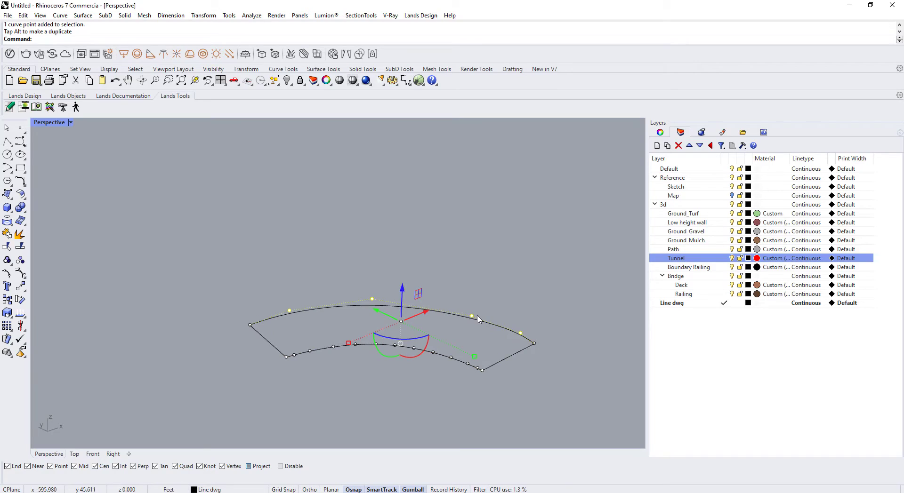
Raise the outer arc's three middle control points further, leaving out the one near the end, and lift the central point highest
{"action": "left_click", "coordinate": [520, 333], "text": "ctrl"}
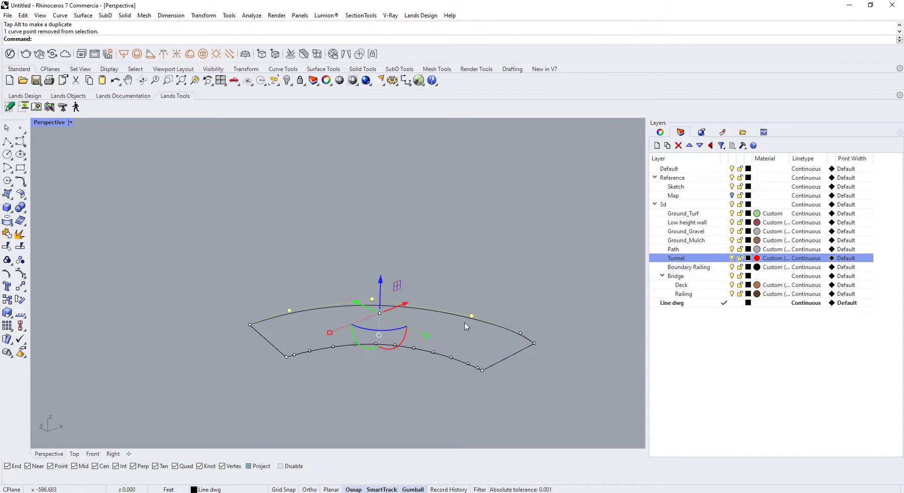
{"action": "left_click_drag", "start_coordinate": [381, 287], "coordinate": [380, 283]}
{"action": "left_click", "coordinate": [289, 308], "text": "ctrl"}
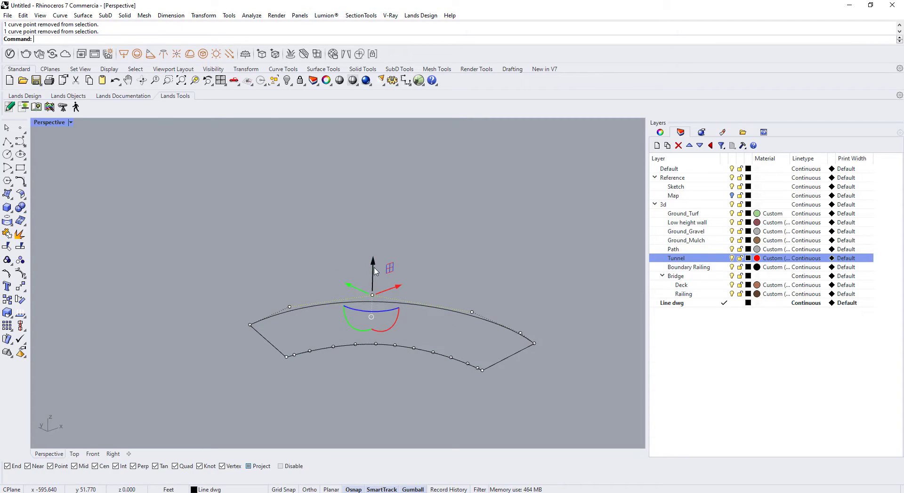
{"action": "left_click_drag", "start_coordinate": [377, 271], "coordinate": [378, 259]}
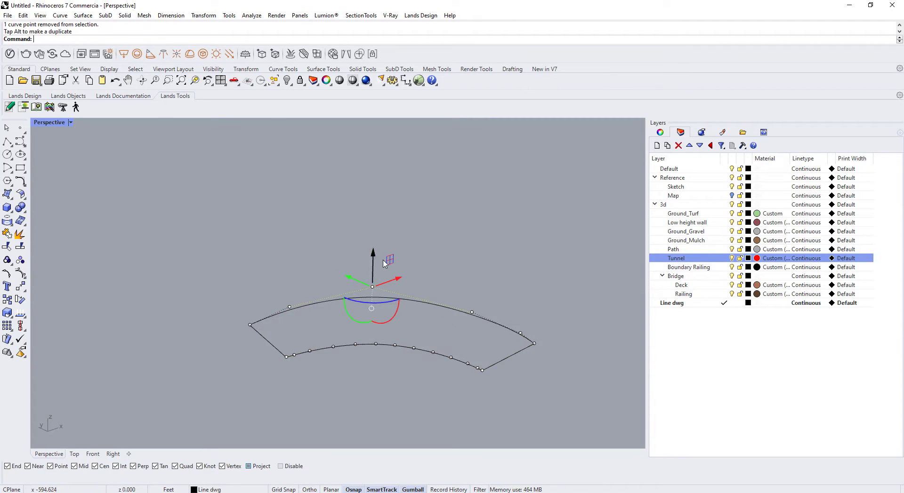
{"action": "key", "text": "Escape"}
{"action": "key", "text": "Escape"}
Explode the arched outline into separate curve segments
{"action": "mouse_move", "coordinate": [401, 330]}
{"action": "right_mouse_down"}
{"action": "mouse_move", "coordinate": [470, 310]}
{"action": "mouse_move", "coordinate": [573, 311]}
{"action": "mouse_move", "coordinate": [435, 311]}
{"action": "mouse_move", "coordinate": [393, 323]}
{"action": "right_mouse_up"}
{"action": "left_click_drag", "start_coordinate": [397, 324], "coordinate": [361, 373]}
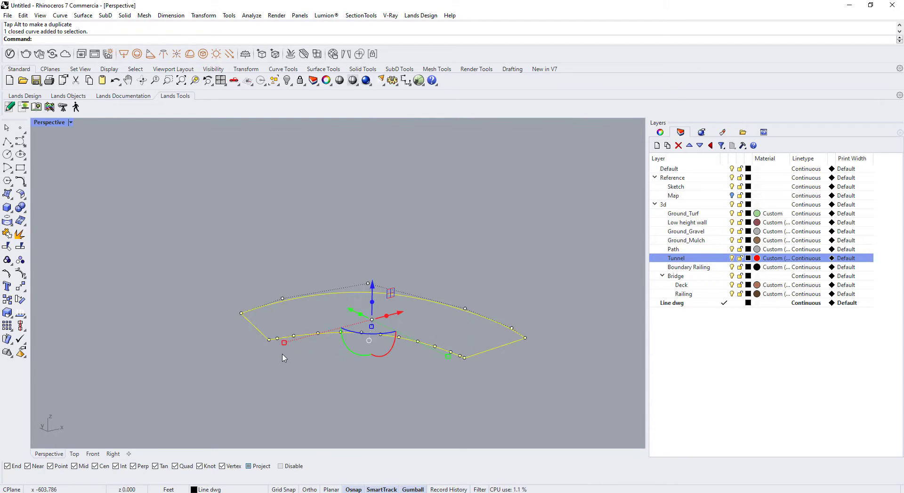
{"action": "scroll", "coordinate": [283, 359], "scroll_direction": "up", "scroll_amount": 5}
{"action": "type", "text": "x"}
{"action": "key", "text": "space"}
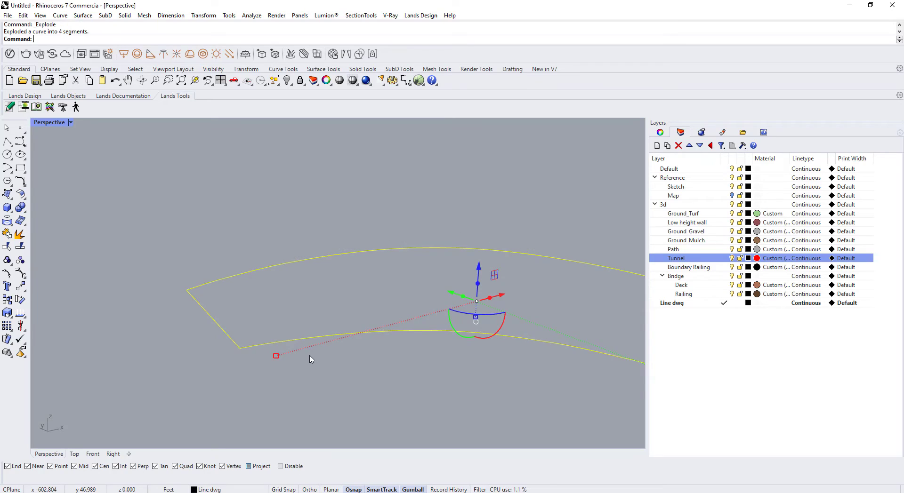
Delete the flat inner arc of the exploded outline, keeping the raised outer arc and the end lines
{"action": "key", "text": "Escape"}
{"action": "left_click_drag", "start_coordinate": [418, 308], "coordinate": [370, 367]}
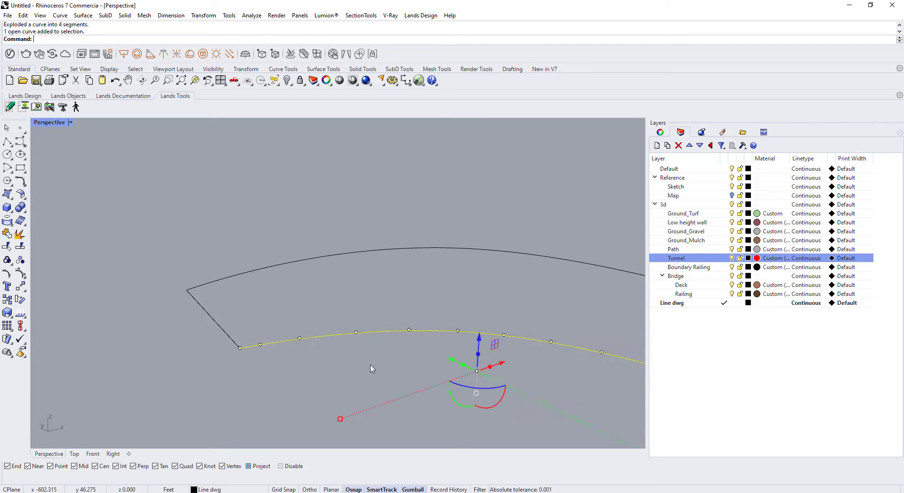
{"action": "key", "text": "Delete"}
{"action": "right_click_drag", "start_coordinate": [372, 368], "coordinate": [405, 326]}
{"action": "left_click", "coordinate": [428, 331]}
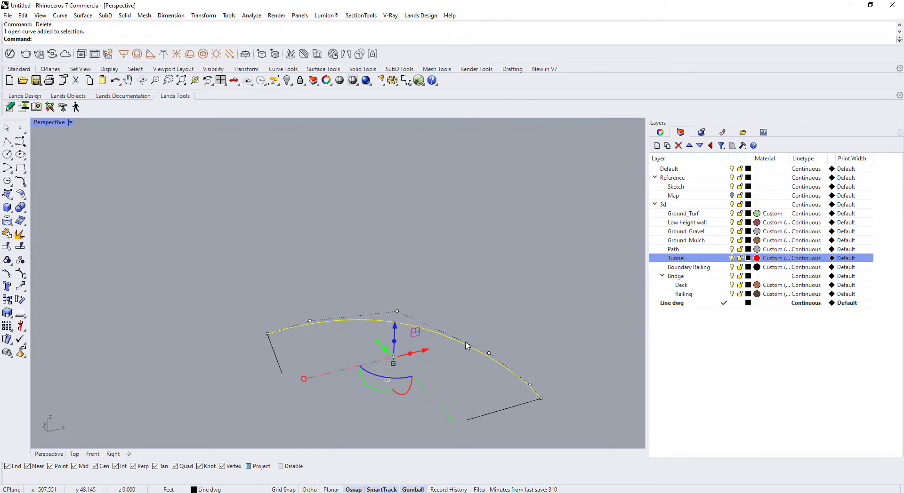
{"action": "left_click", "coordinate": [542, 441]}
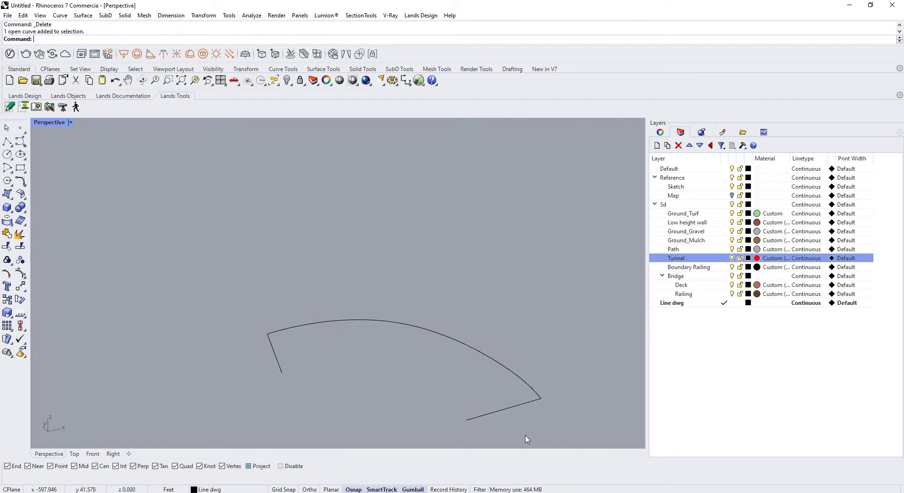
Offset the raised outer arc inward with flat caps, picking the end line's two endpoints as the offset distance, about 2.85 ft
{"action": "type", "text": "o"}
{"action": "key", "text": "Return"}
{"action": "left_click", "coordinate": [535, 392]}
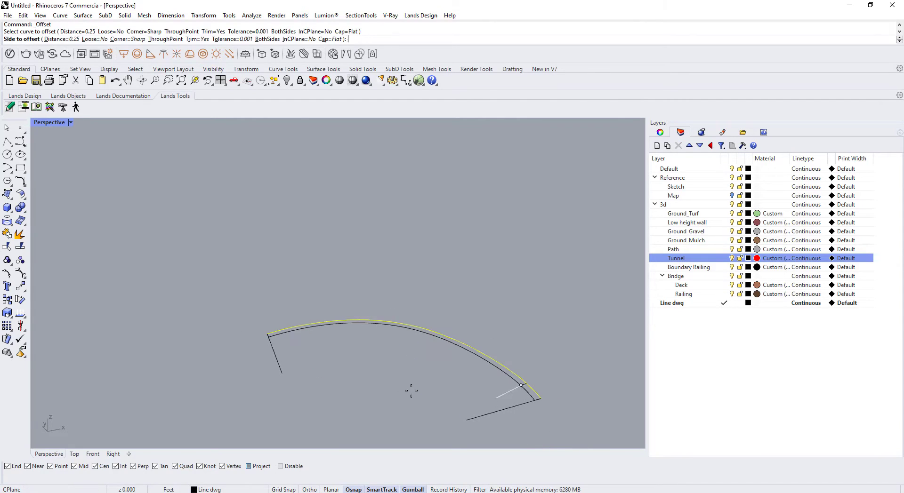
{"action": "left_click", "coordinate": [57, 39]}
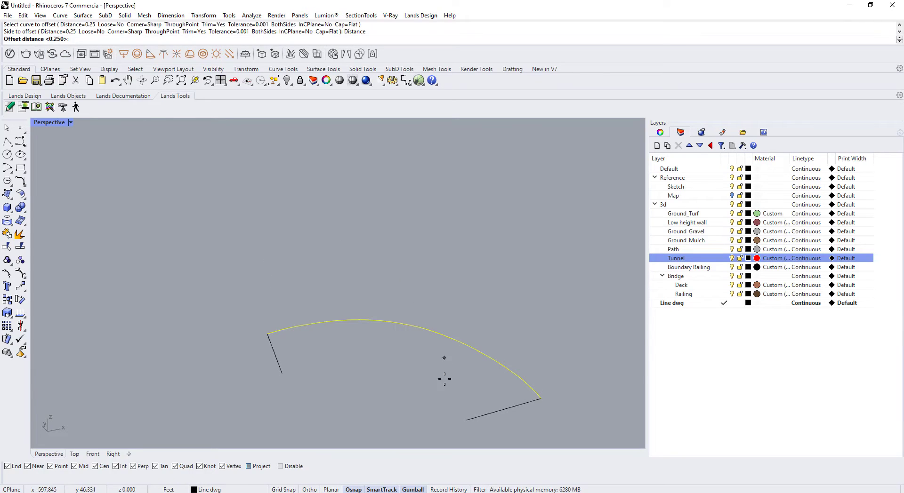
{"action": "left_click", "coordinate": [541, 398]}
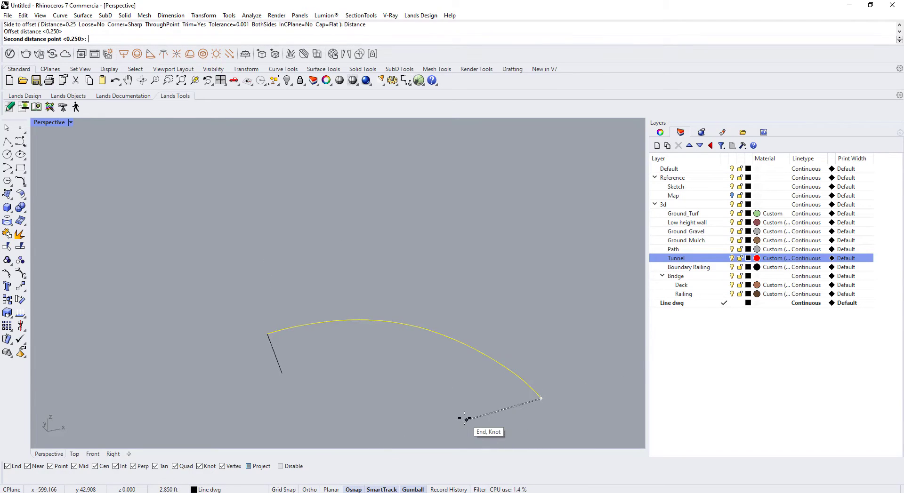
{"action": "left_click", "coordinate": [464, 418]}
{"action": "right_click_drag", "start_coordinate": [430, 379], "coordinate": [460, 325]}
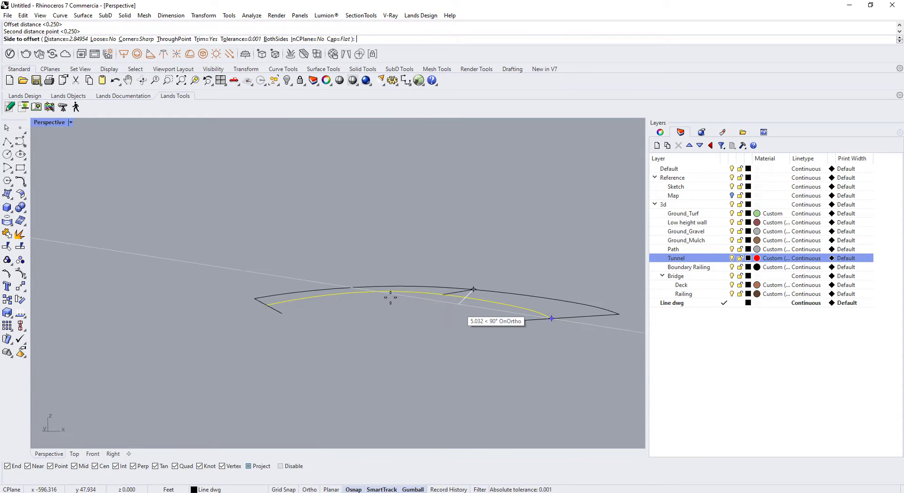
{"action": "left_click", "coordinate": [389, 361]}
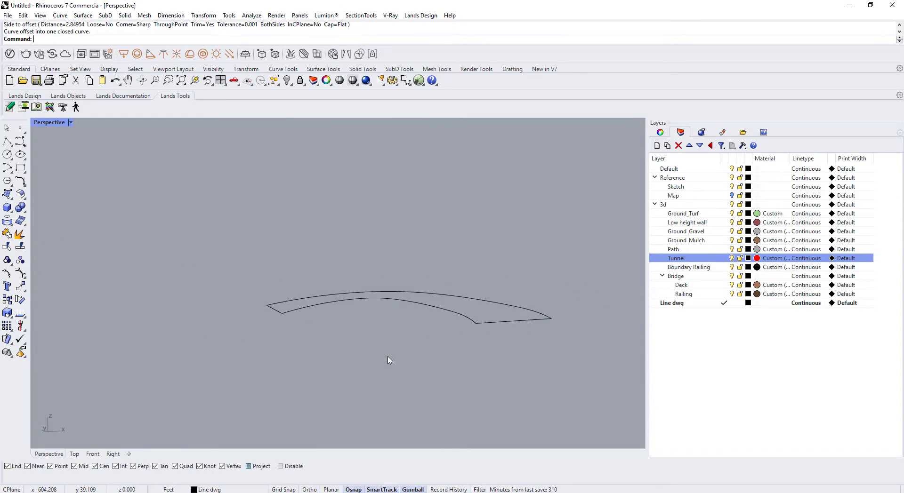
Delete the leftover line overlapping the right end of the offset outline
{"action": "left_click", "coordinate": [525, 324]}
{"action": "left_click", "coordinate": [542, 346]}
{"action": "key", "text": "Delete"}
{"action": "left_click", "coordinate": [513, 323]}
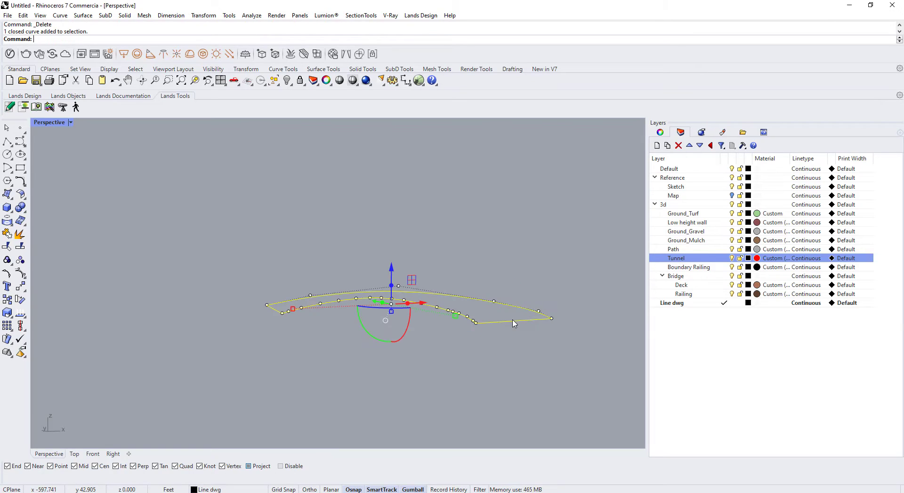
{"action": "right_click_drag", "start_coordinate": [297, 323], "coordinate": [316, 380]}
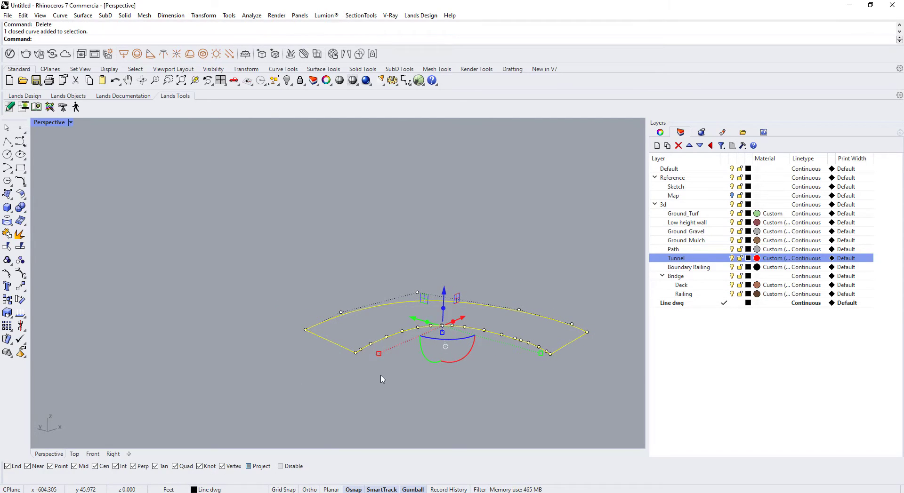
Explode the closed offset outline into separate segments
{"action": "left_click_drag", "start_coordinate": [563, 285], "coordinate": [271, 419]}
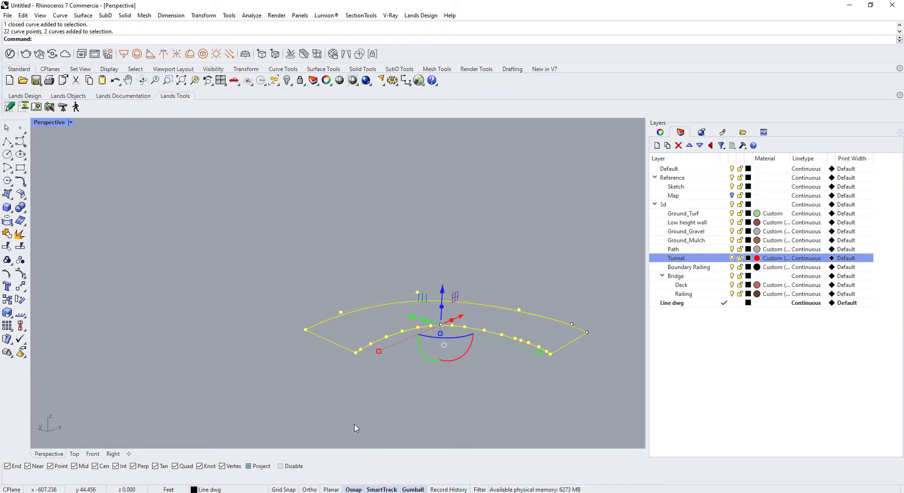
{"action": "key", "text": "Return"}
{"action": "left_click", "coordinate": [480, 365]}
Try to loft a surface between the outer and inner arcs with the Normal style and Do not simplify
{"action": "left_click_drag", "start_coordinate": [461, 262], "coordinate": [423, 365]}
{"action": "right_click_drag", "start_coordinate": [468, 389], "coordinate": [447, 388]}
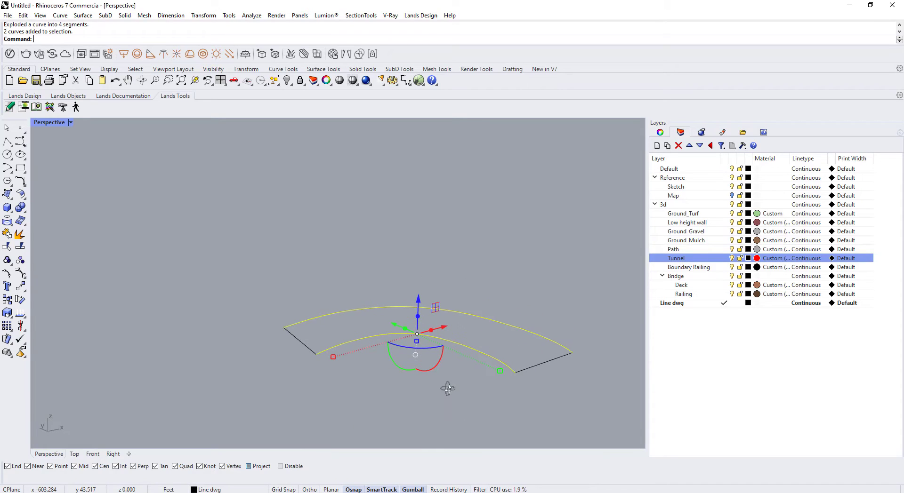
{"action": "type", "text": "Loft6"}
{"action": "key", "text": "BackSpace"}
{"action": "key", "text": "Return"}
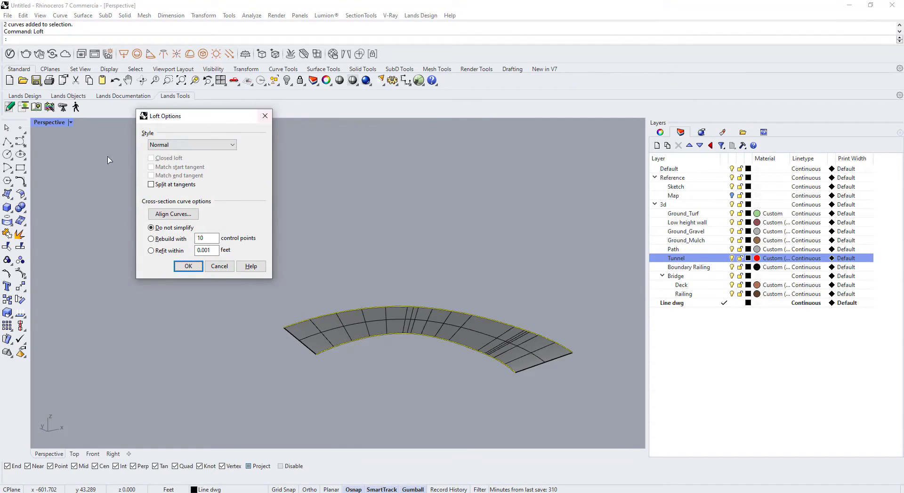
{"action": "left_click", "coordinate": [187, 266]}
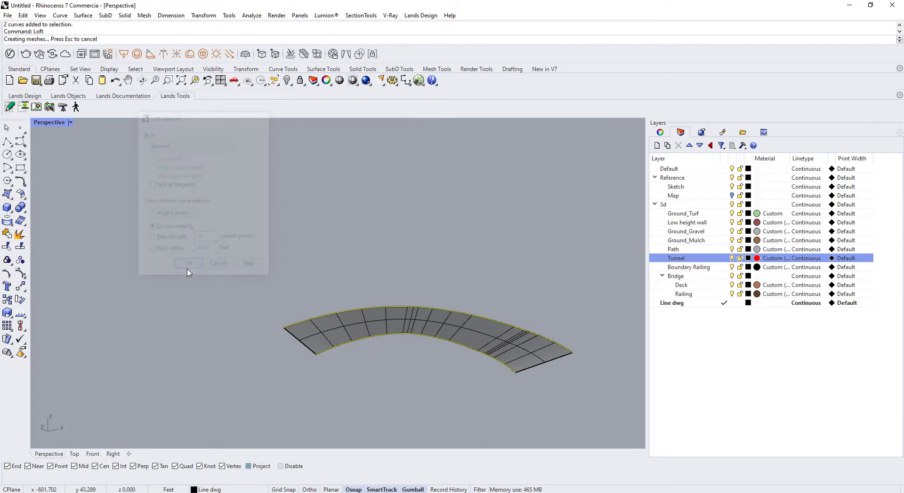
{"action": "mouse_move", "coordinate": [418, 357]}
{"action": "right_mouse_down"}
{"action": "mouse_move", "coordinate": [329, 335]}
{"action": "mouse_move", "coordinate": [520, 347]}
{"action": "mouse_move", "coordinate": [589, 329]}
{"action": "mouse_move", "coordinate": [416, 353]}
{"action": "right_mouse_up"}
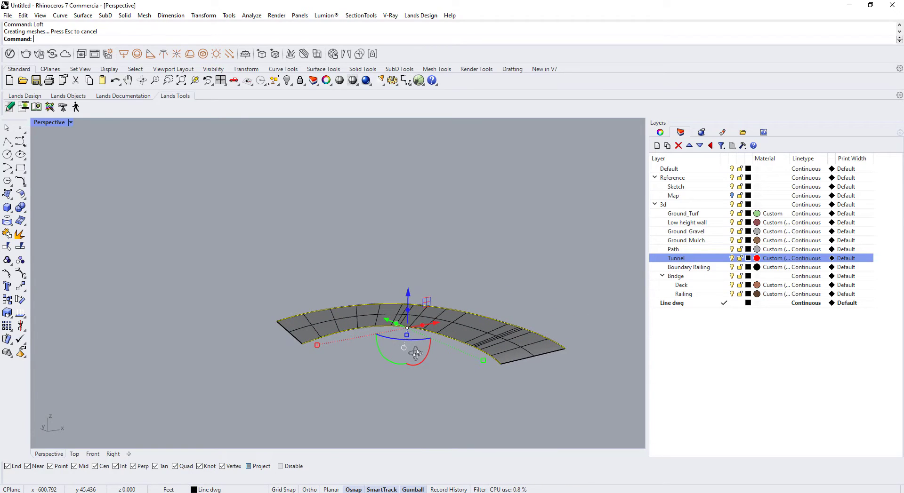
Delete the lofted surface between the two arcs, keeping the curves
{"action": "left_click", "coordinate": [520, 349]}
{"action": "right_click_drag", "start_coordinate": [519, 349], "coordinate": [404, 376]}
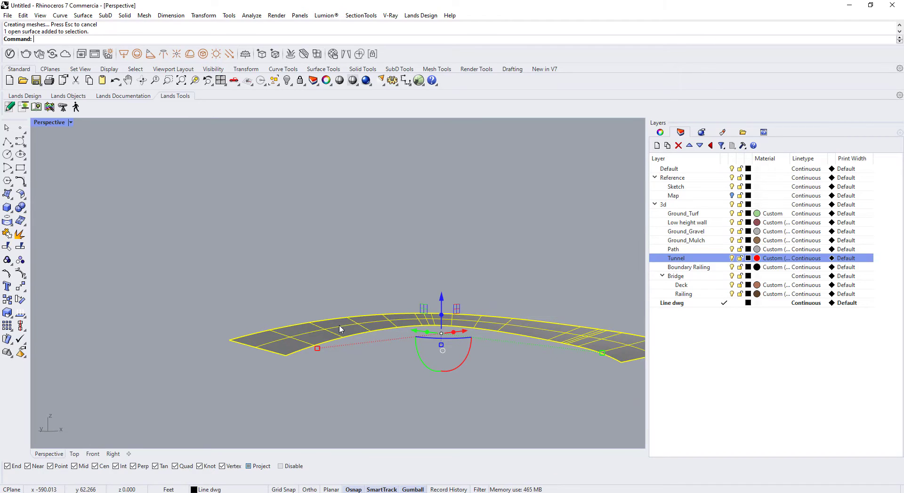
{"action": "right_click_drag", "start_coordinate": [526, 363], "coordinate": [334, 384]}
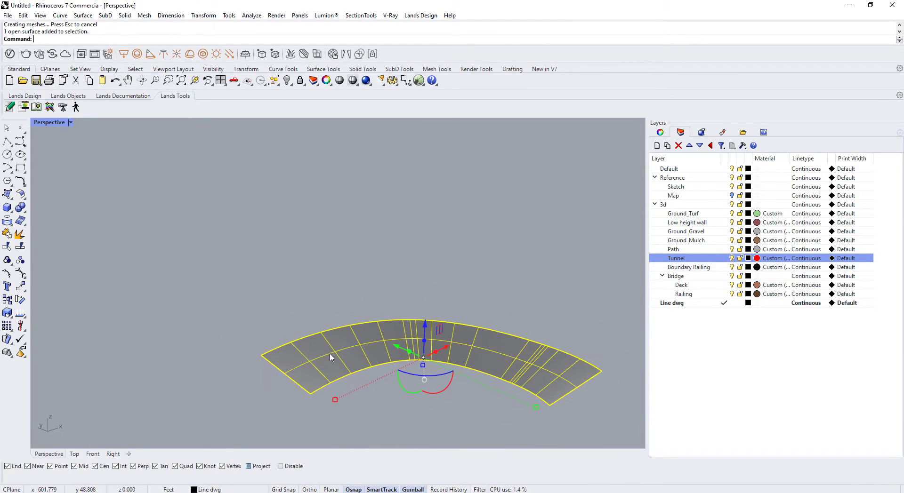
{"action": "key", "text": "Delete"}
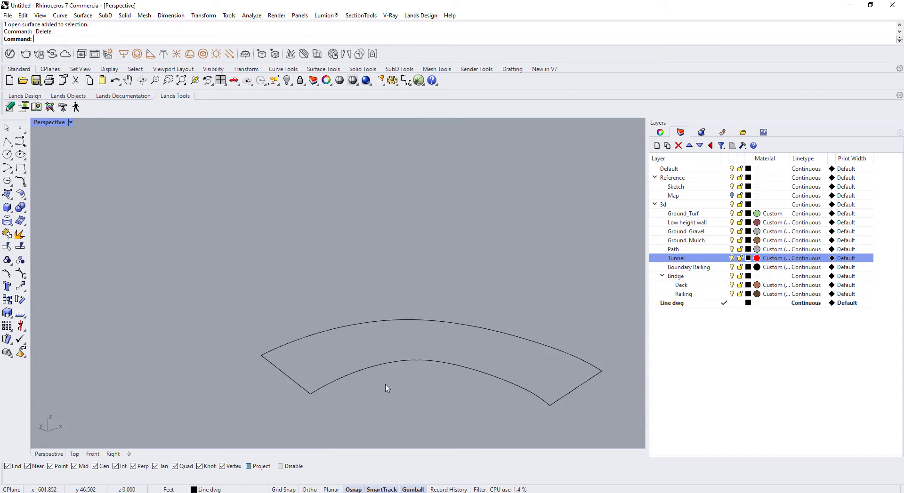
In plan, draw a three-point rectangle about 0.2 ft deep along the deck's straight lower end, between the inner and outer arc endpoints
{"action": "left_click", "coordinate": [389, 362]}
{"action": "left_click", "coordinate": [75, 454]}
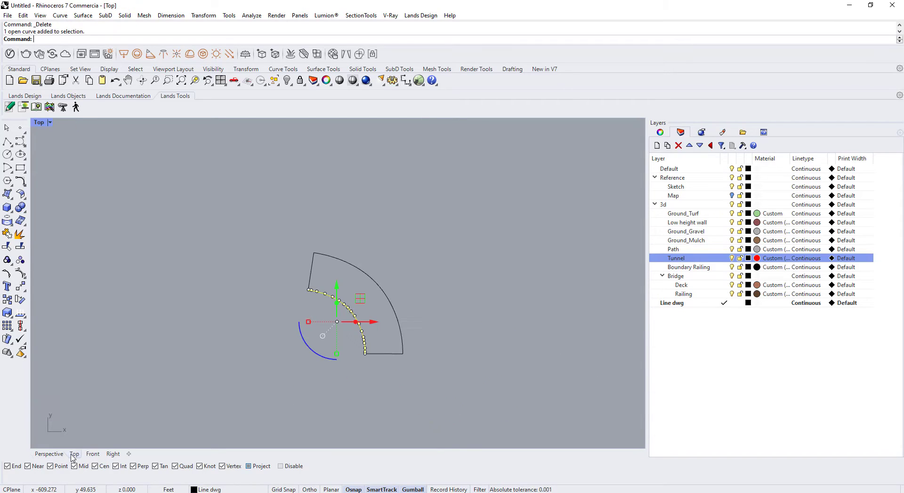
{"action": "scroll", "coordinate": [419, 380], "scroll_direction": "up", "scroll_amount": 10}
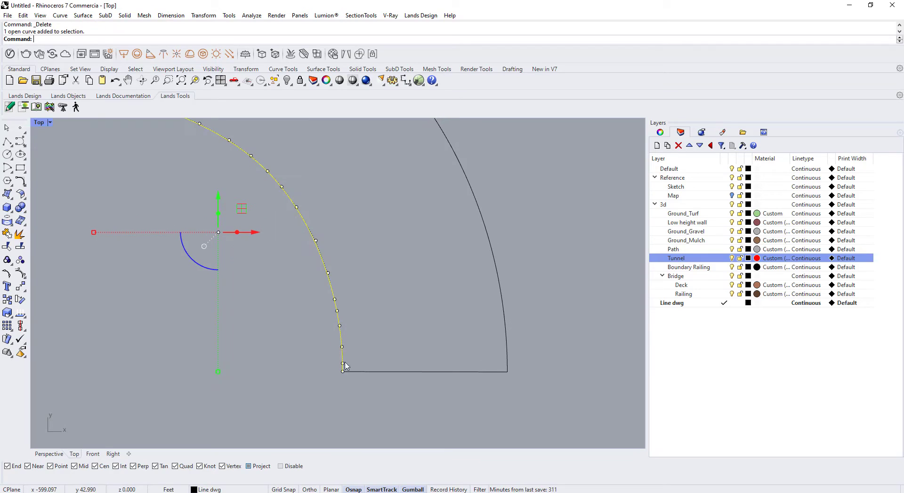
{"action": "scroll", "coordinate": [450, 390], "scroll_direction": "down", "scroll_amount": 3}
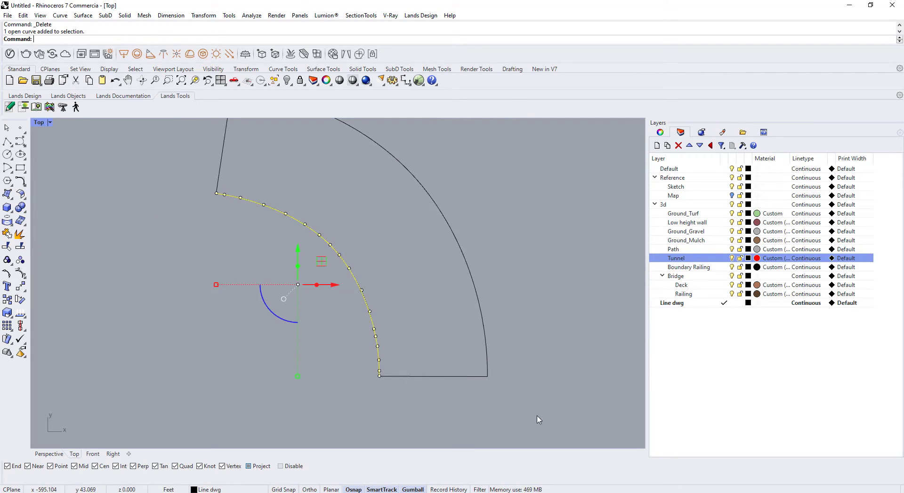
{"action": "left_click", "coordinate": [160, 247]}
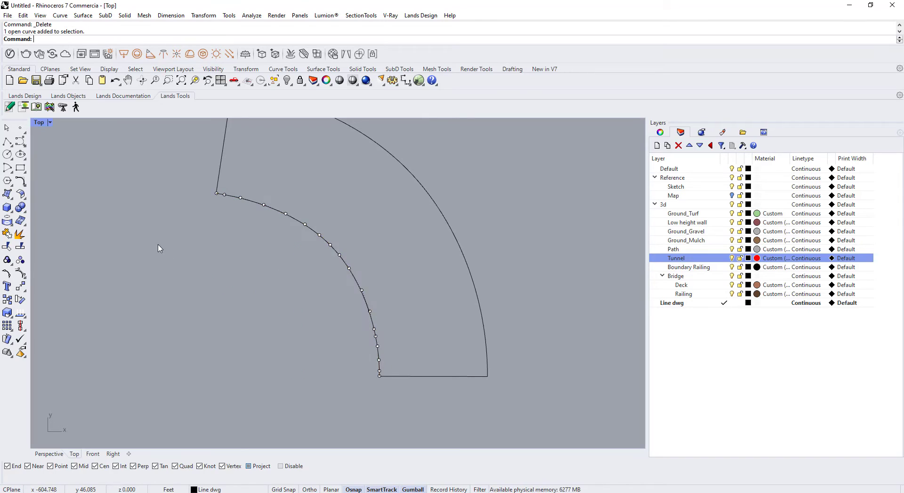
{"action": "left_click", "coordinate": [24, 172]}
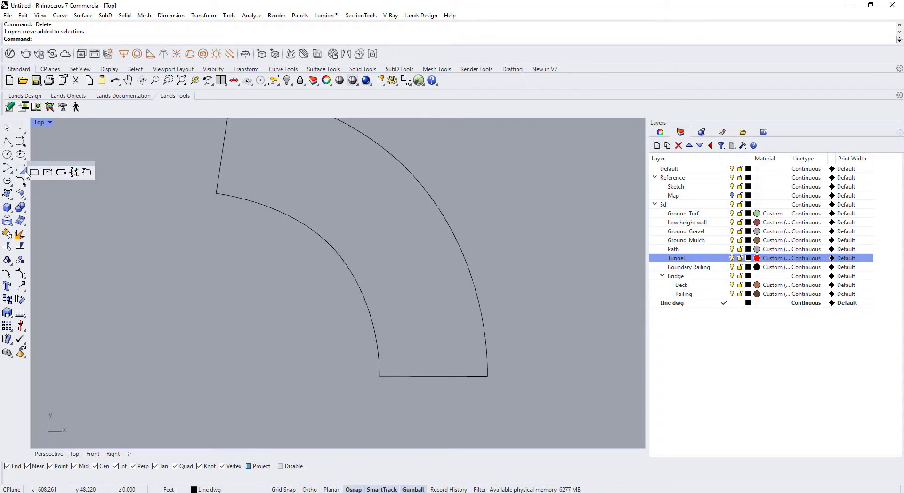
{"action": "left_click", "coordinate": [54, 171]}
{"action": "scroll", "coordinate": [388, 379], "scroll_direction": "up", "scroll_amount": 3}
{"action": "left_click", "coordinate": [372, 373]}
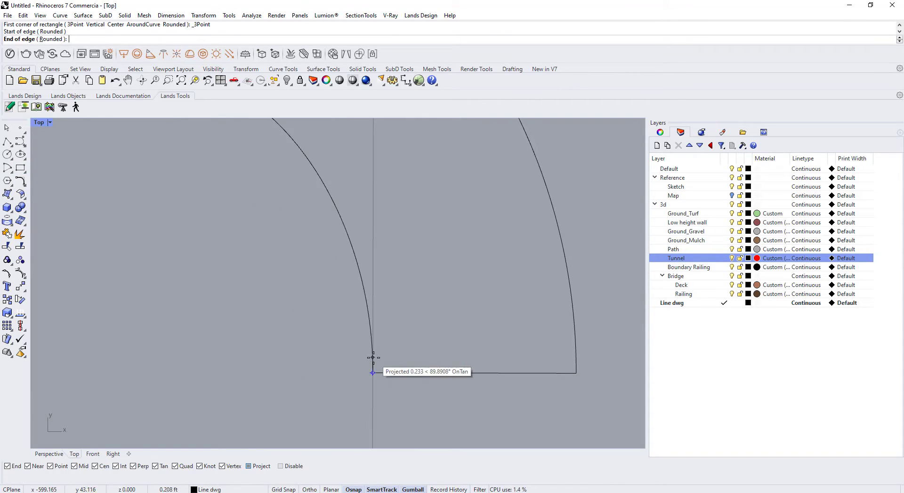
{"action": "left_click", "coordinate": [372, 356]}
{"action": "left_click", "coordinate": [575, 372]}
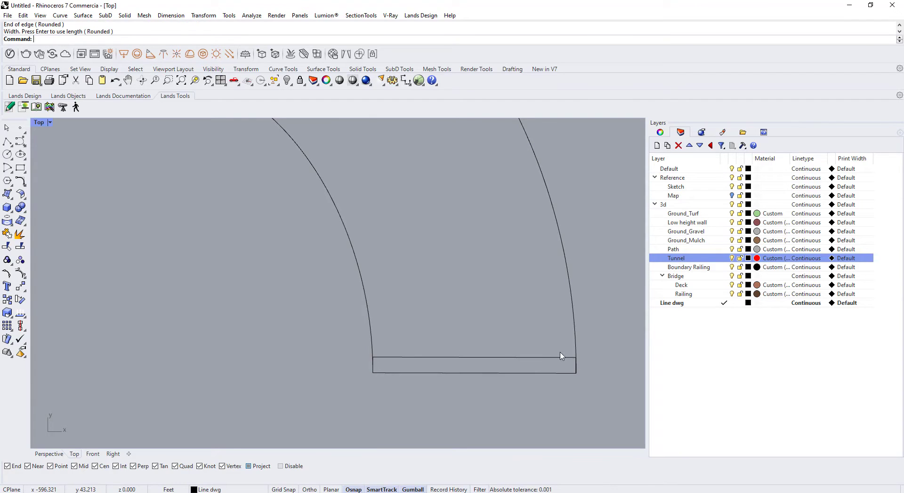
Extrude the end rectangle upward by 1.5" into a solid plank
{"action": "left_click", "coordinate": [499, 358]}
{"action": "left_click", "coordinate": [42, 455]}
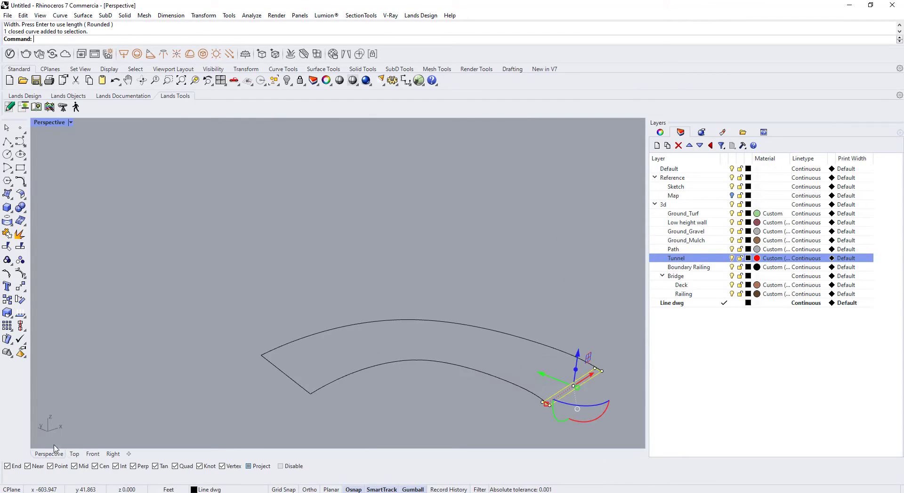
{"action": "right_click_drag", "start_coordinate": [315, 390], "coordinate": [297, 370]}
{"action": "scroll", "coordinate": [429, 361], "scroll_direction": "up", "scroll_amount": 5}
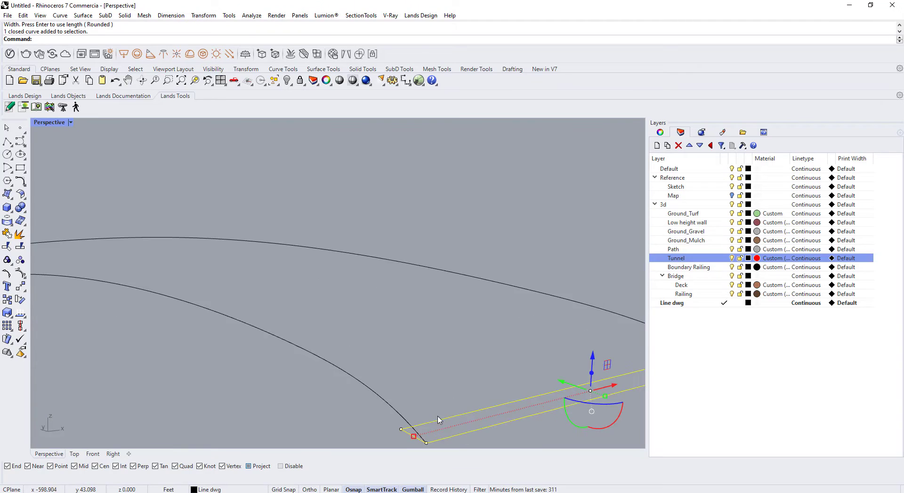
{"action": "type", "text": "ExtrudeCrv"}
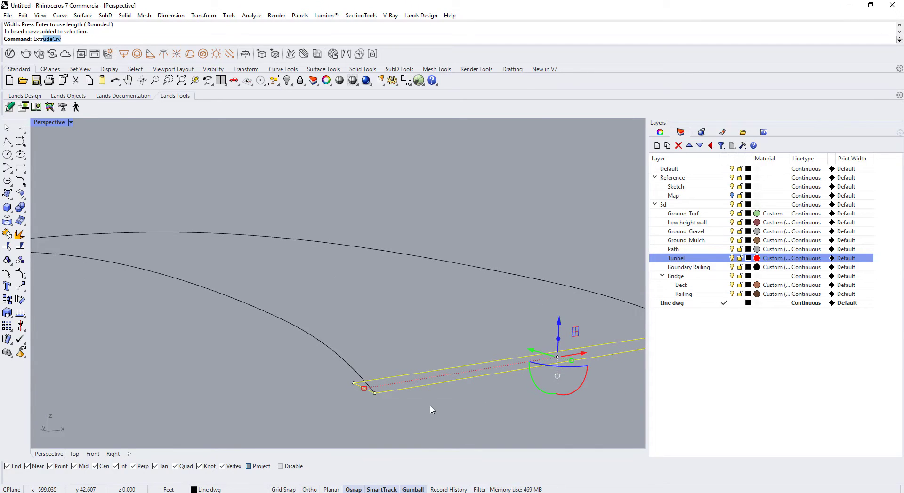
{"action": "key", "text": "Return"}
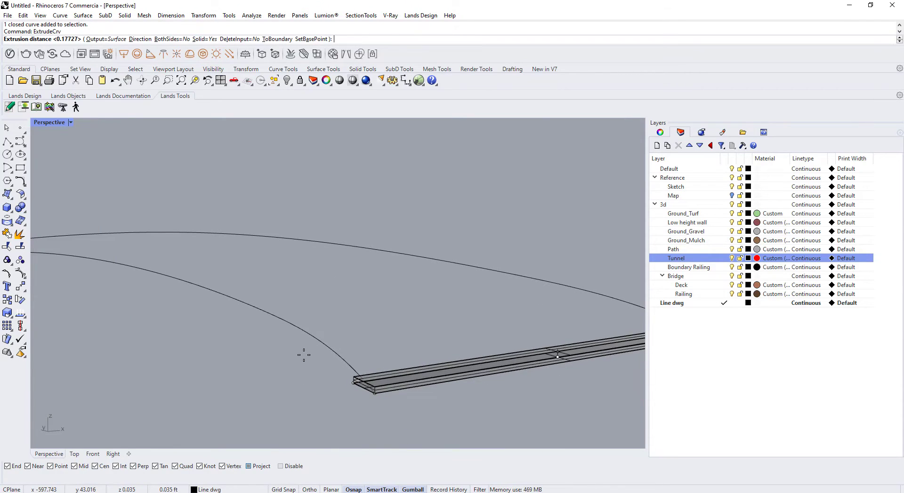
{"action": "type", "text": "2\""}
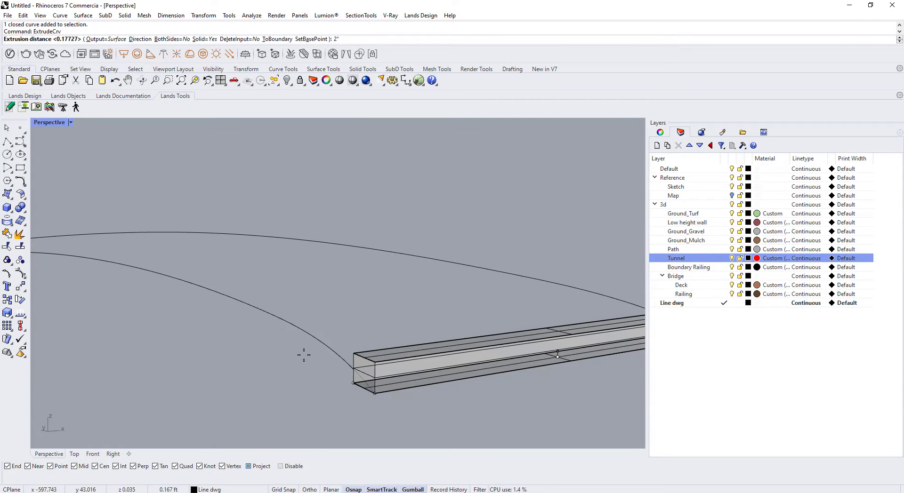
{"action": "key", "text": "BackSpace"}
{"action": "key", "text": "BackSpace"}
{"action": "type", "text": "1.5\""}
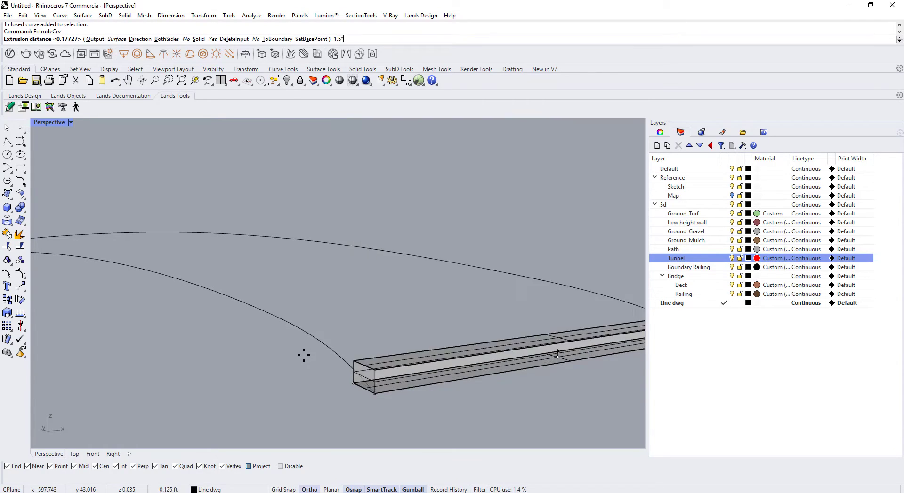
{"action": "key", "text": "Return"}
{"action": "key", "text": "Escape"}
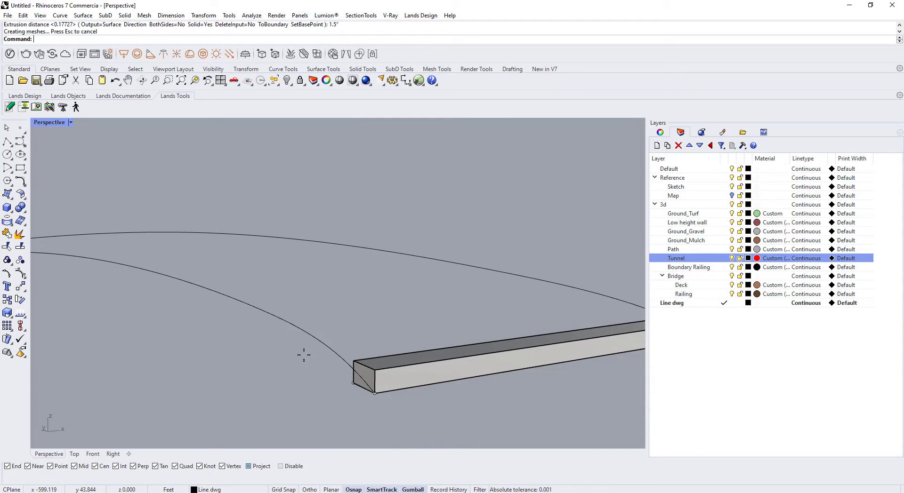
Rotate the plank about its long axis to tilt it with the slope of the inner arc
{"action": "left_click", "coordinate": [422, 367]}
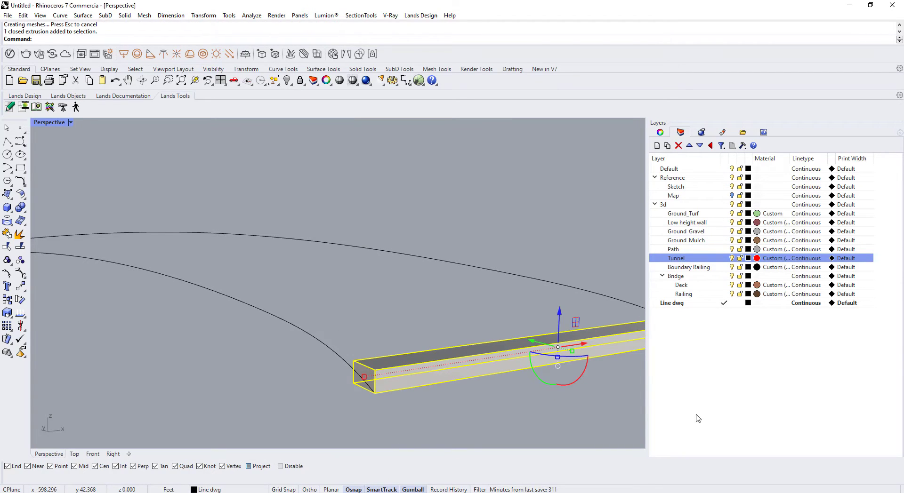
{"action": "left_click_drag", "start_coordinate": [585, 372], "coordinate": [584, 396]}
{"action": "key", "text": "Escape"}
Try to array the plank along the inner arc with 200 items using ArrayCrv, and undo the array
{"action": "scroll", "coordinate": [392, 355], "scroll_direction": "down", "scroll_amount": 8}
{"action": "right_click_drag", "start_coordinate": [385, 378], "coordinate": [423, 389]}
{"action": "scroll", "coordinate": [513, 382], "scroll_direction": "up", "scroll_amount": 3}
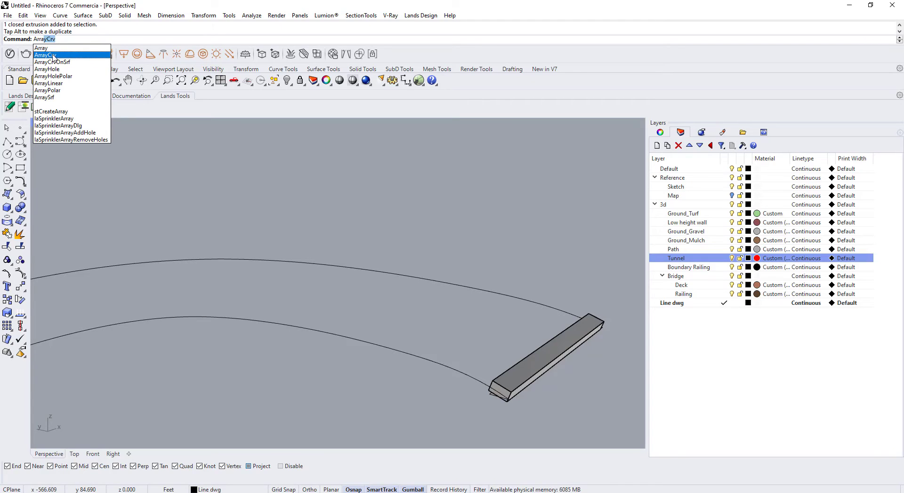
{"action": "left_click", "coordinate": [54, 55]}
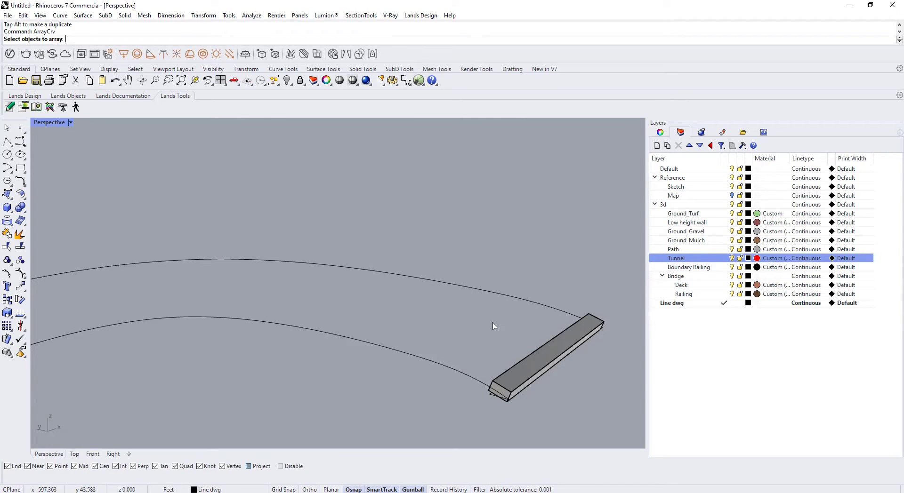
{"action": "left_click", "coordinate": [517, 379]}
{"action": "right_click_drag", "start_coordinate": [515, 374], "coordinate": [409, 363]}
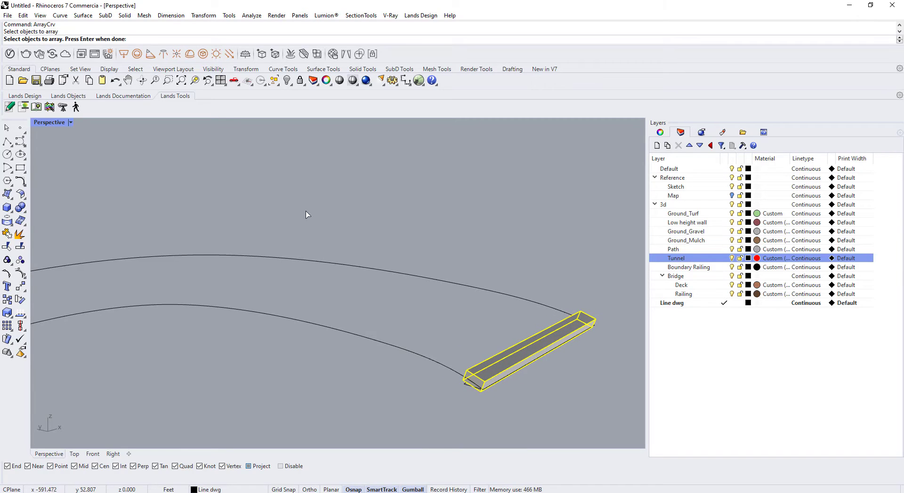
{"action": "key", "text": "Return"}
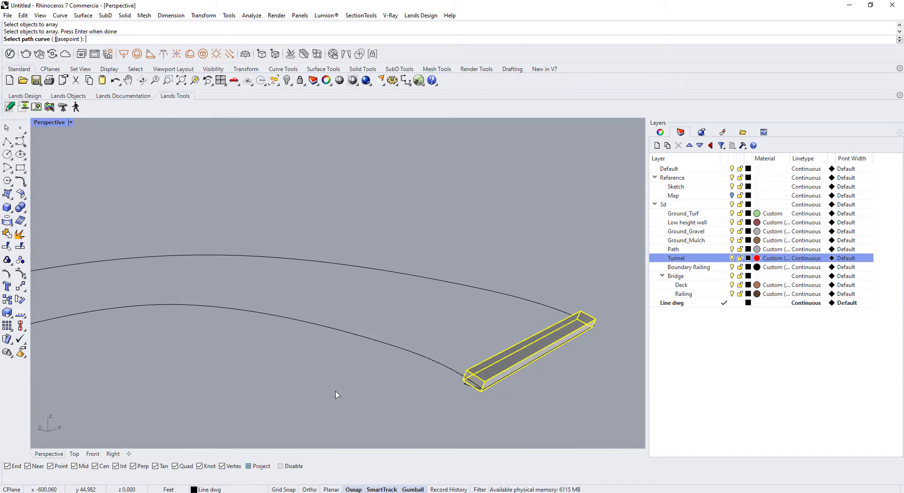
{"action": "left_click", "coordinate": [436, 363]}
{"action": "scroll", "coordinate": [448, 363], "scroll_direction": "down", "scroll_amount": 3}
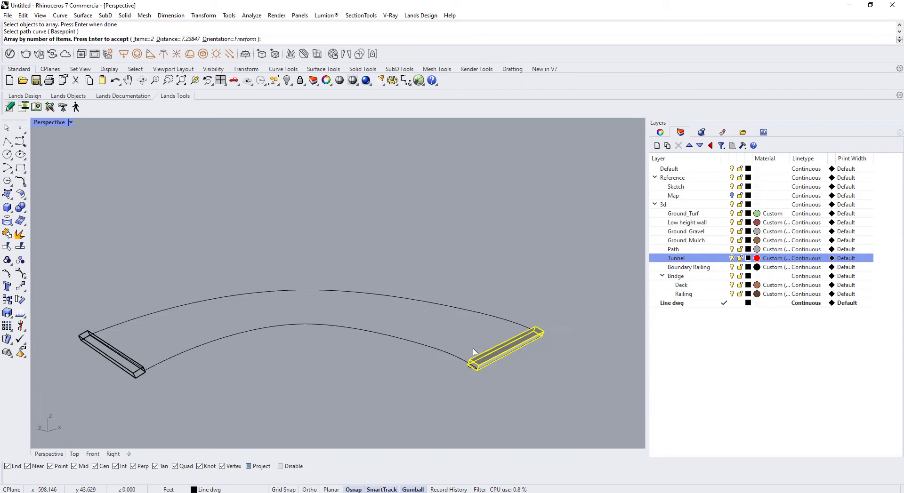
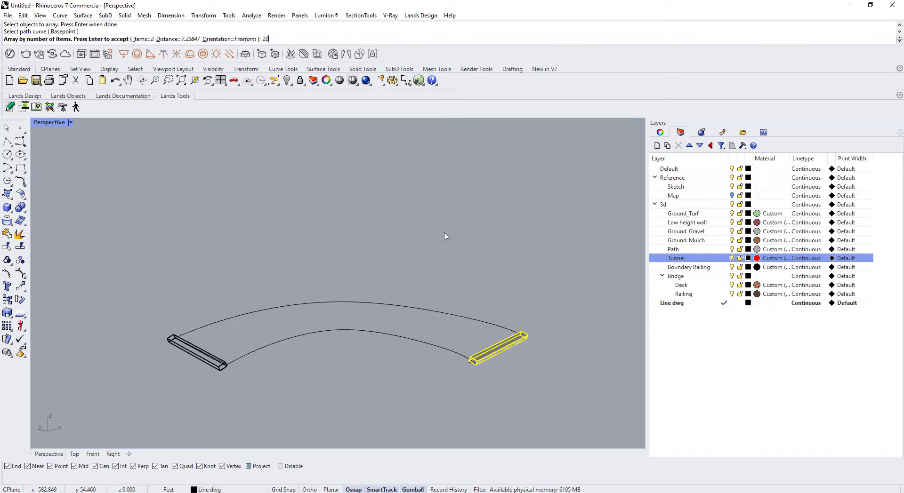
{"action": "key", "text": "Return"}
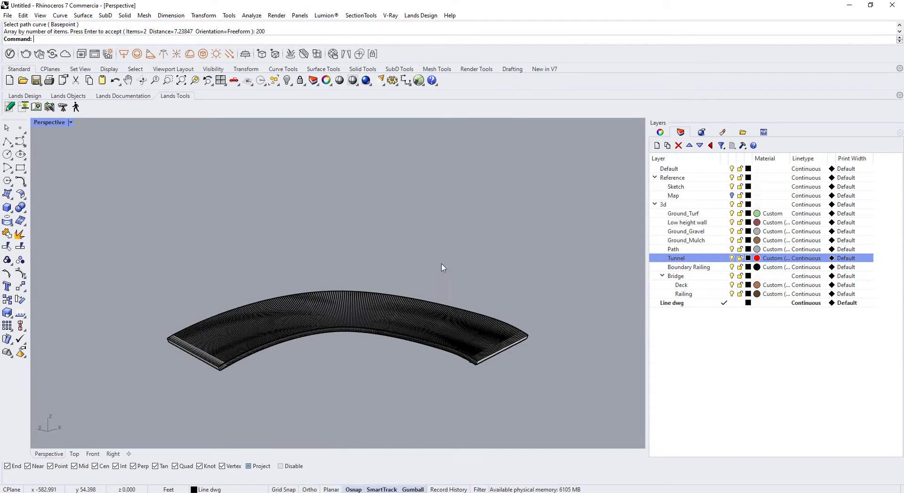
{"action": "scroll", "coordinate": [210, 402], "scroll_direction": "up", "scroll_amount": 3}
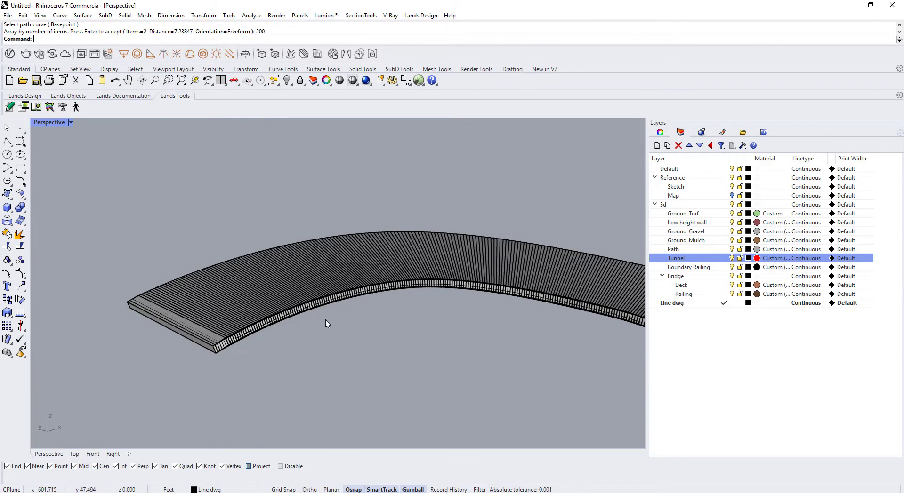
{"action": "right_click_drag", "start_coordinate": [325, 320], "coordinate": [544, 362]}
{"action": "key", "text": "ctrl+z"}
Array the plank along the inner arc again with ArrayCrv
{"action": "scroll", "coordinate": [546, 362], "scroll_direction": "up", "scroll_amount": 2}
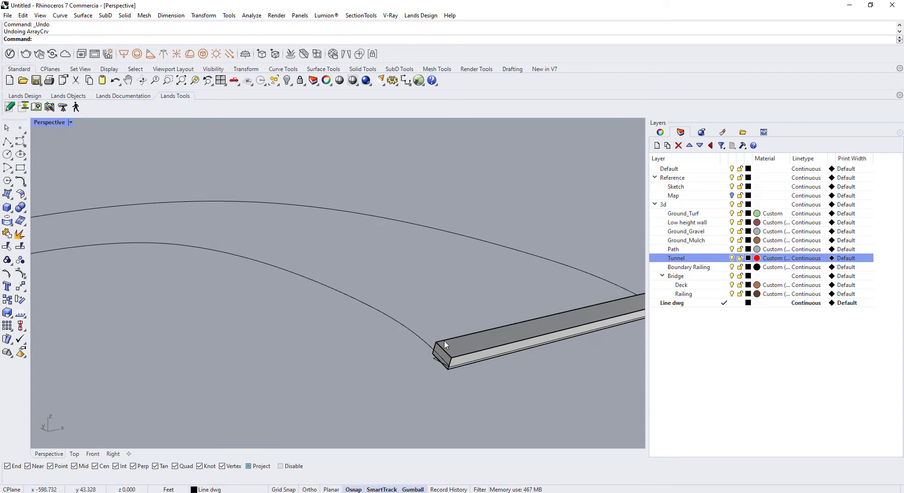
{"action": "key", "text": "Return"}
{"action": "left_click", "coordinate": [465, 354]}
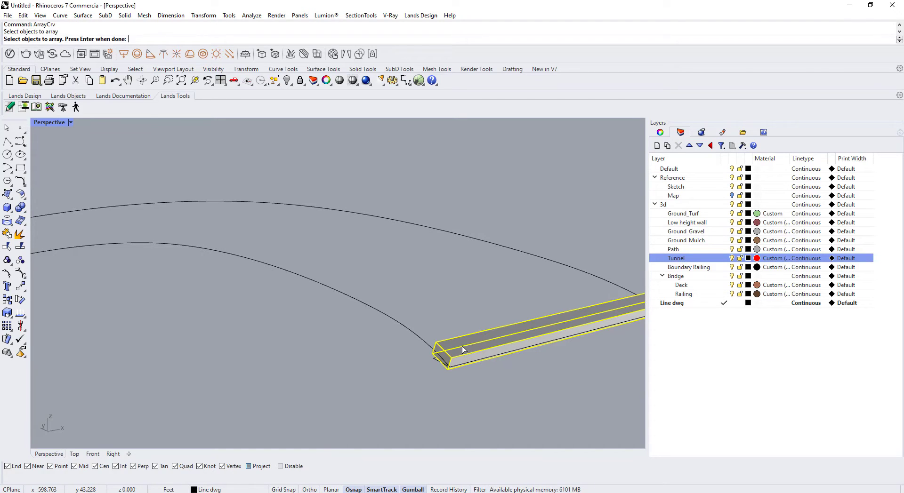
{"action": "key", "text": "Return"}
{"action": "left_click", "coordinate": [422, 341]}
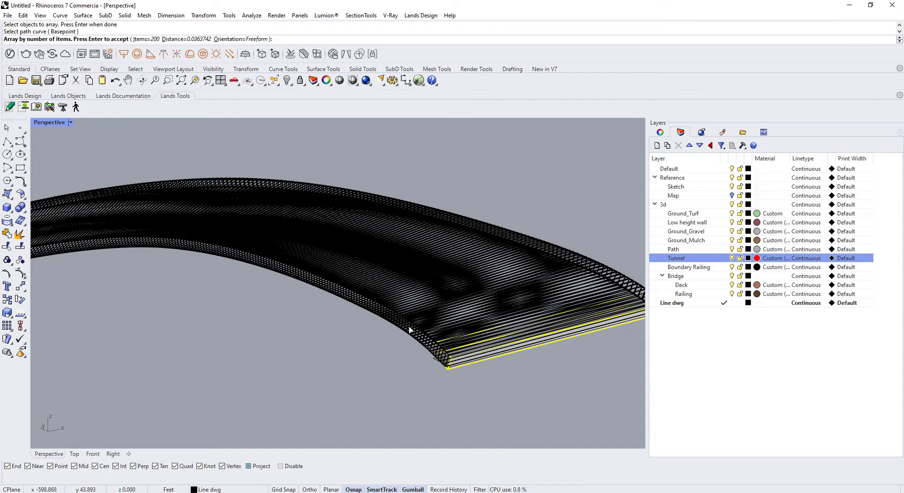
Try item counts of 100 and 50 for the plank array and check the spacing in the preview
{"action": "left_click", "coordinate": [143, 40]}
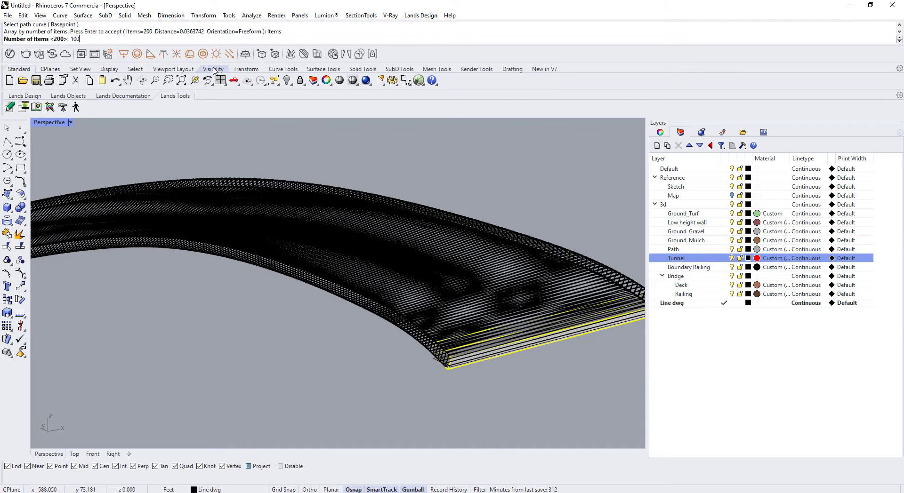
{"action": "key", "text": "Return"}
{"action": "right_click_drag", "start_coordinate": [290, 244], "coordinate": [338, 258]}
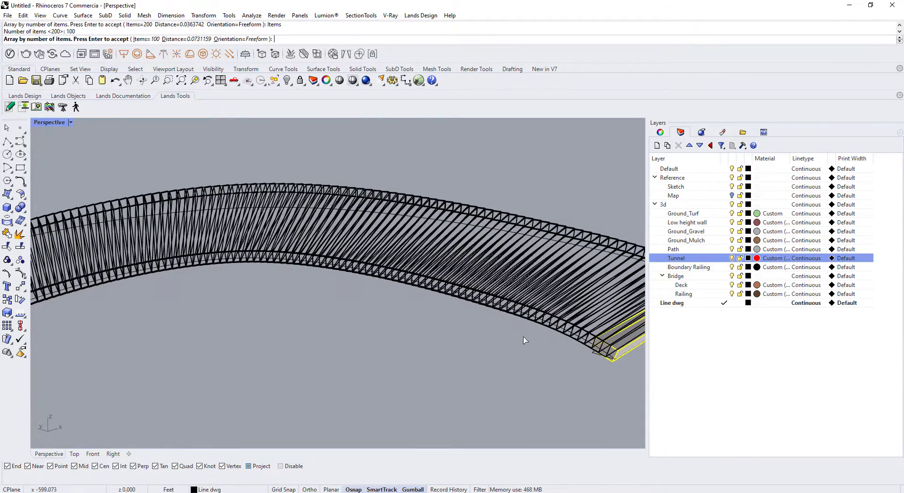
{"action": "left_click", "coordinate": [150, 40]}
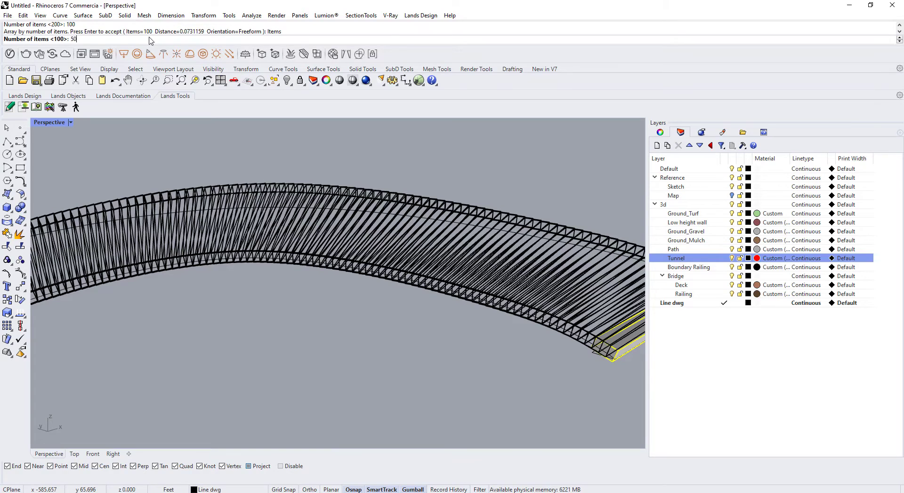
{"action": "type", "text": "50"}
{"action": "key", "text": "Return"}
{"action": "scroll", "coordinate": [597, 358], "scroll_direction": "up", "scroll_amount": 6}
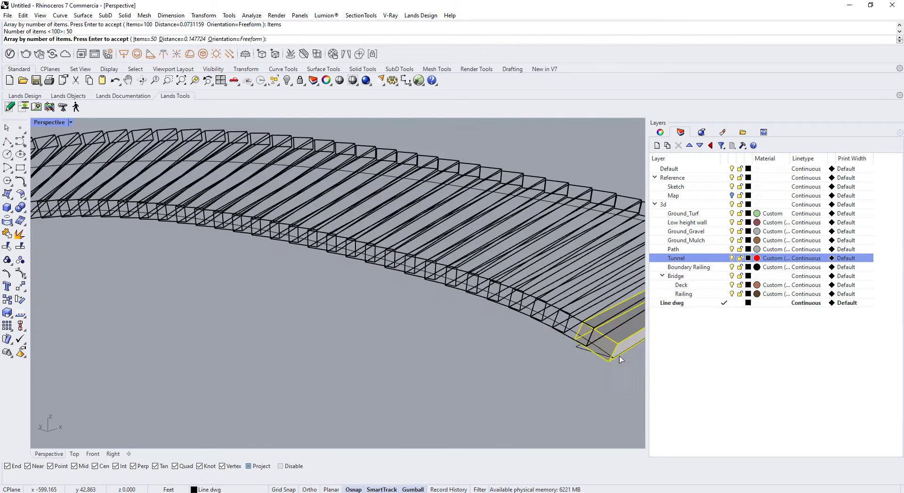
{"action": "scroll", "coordinate": [515, 343], "scroll_direction": "down", "scroll_amount": 10}
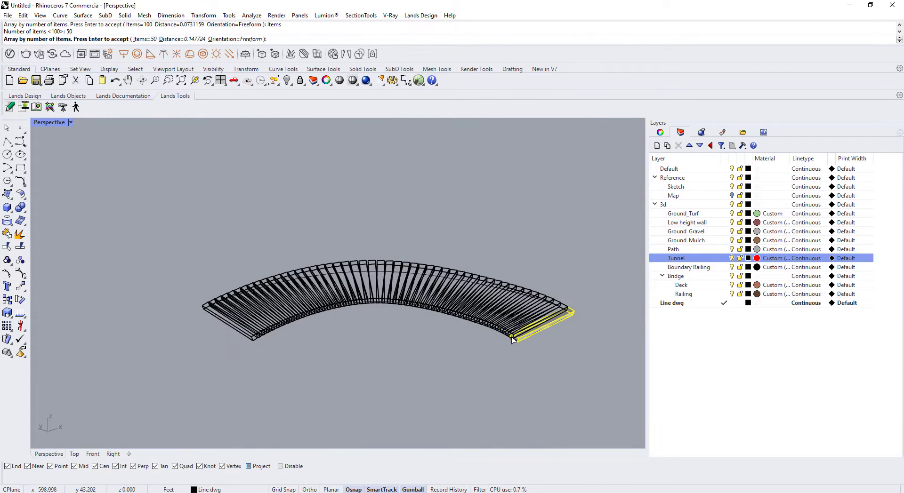
{"action": "scroll", "coordinate": [367, 246], "scroll_direction": "up", "scroll_amount": 2}
Set the plank array to 35 items with Freeform orientation and accept it
{"action": "left_click", "coordinate": [146, 39]}
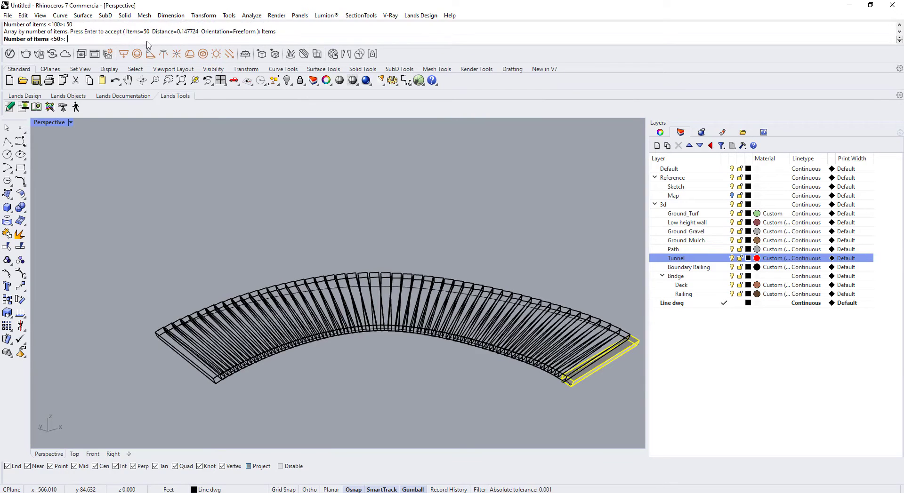
{"action": "type", "text": "35"}
{"action": "key", "text": "Return"}
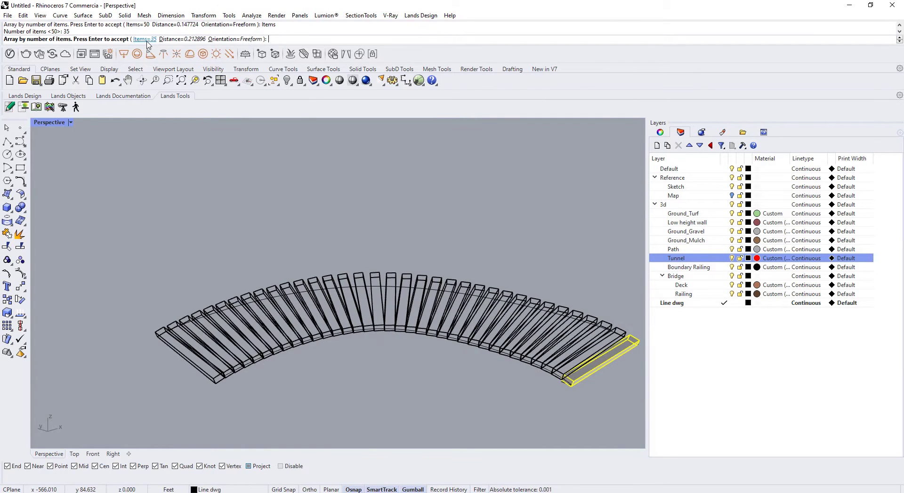
{"action": "mouse_move", "coordinate": [430, 364]}
{"action": "right_mouse_down"}
{"action": "mouse_move", "coordinate": [380, 356]}
{"action": "mouse_move", "coordinate": [426, 359]}
{"action": "mouse_move", "coordinate": [452, 373]}
{"action": "mouse_move", "coordinate": [454, 386]}
{"action": "mouse_move", "coordinate": [431, 365]}
{"action": "right_mouse_up"}
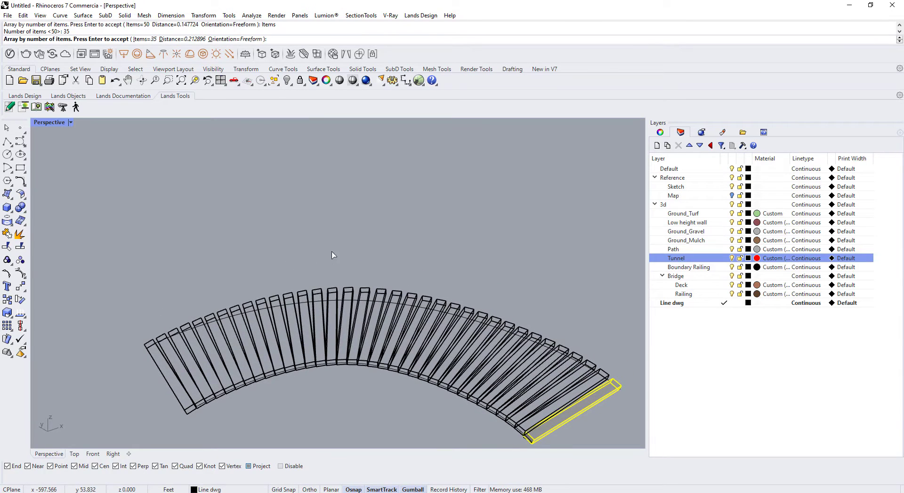
{"action": "right_click_drag", "start_coordinate": [408, 310], "coordinate": [388, 329]}
{"action": "key", "text": "Return"}
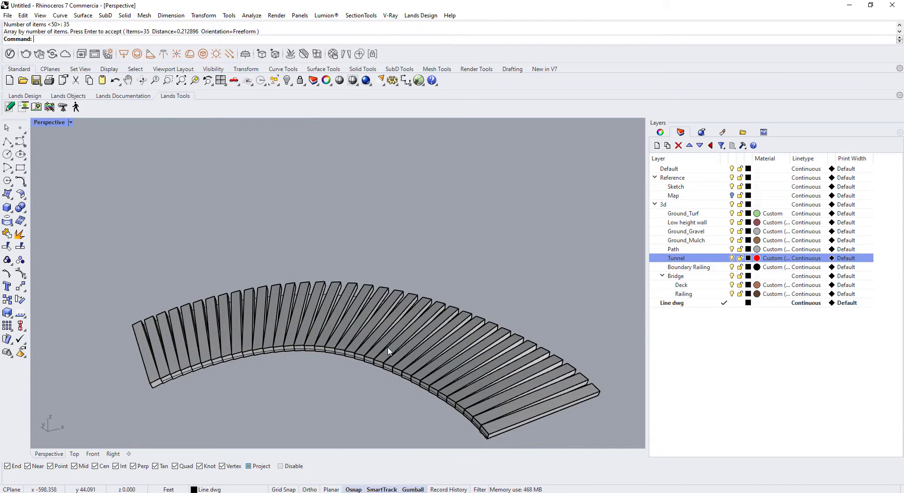
Examine the arrayed plank deck from several angles to check its arch and plank spacing
{"action": "scroll", "coordinate": [376, 353], "scroll_direction": "down", "scroll_amount": 4}
{"action": "right_click_drag", "start_coordinate": [361, 358], "coordinate": [129, 347]}
{"action": "scroll", "coordinate": [450, 308], "scroll_direction": "up", "scroll_amount": 4}
{"action": "left_click", "coordinate": [505, 317]}
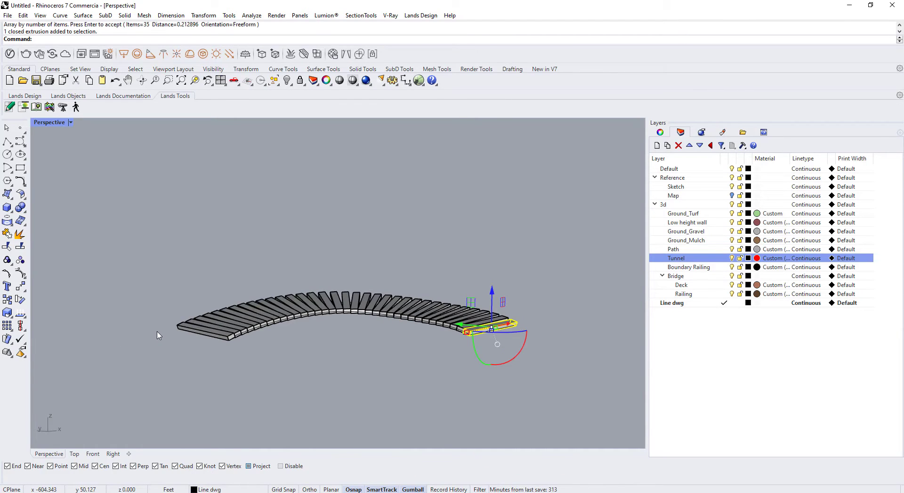
{"action": "right_click_drag", "start_coordinate": [518, 392], "coordinate": [436, 388]}
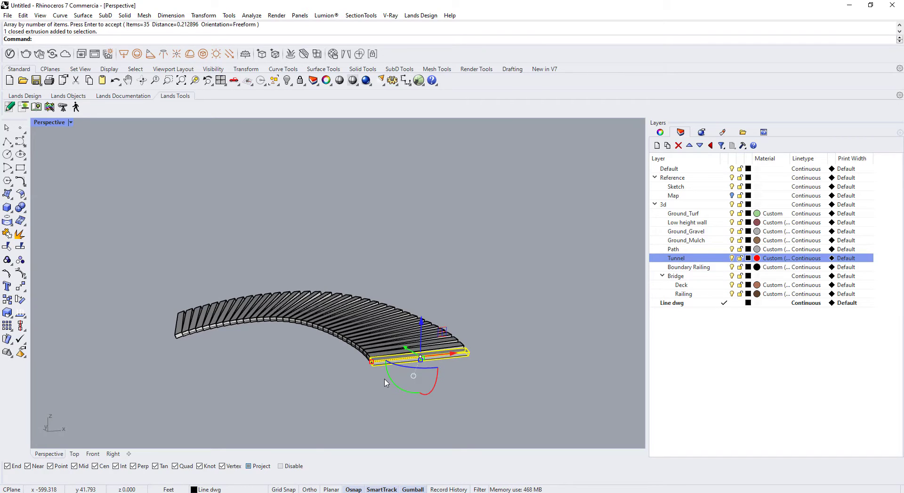
{"action": "right_click_drag", "start_coordinate": [264, 363], "coordinate": [260, 375]}
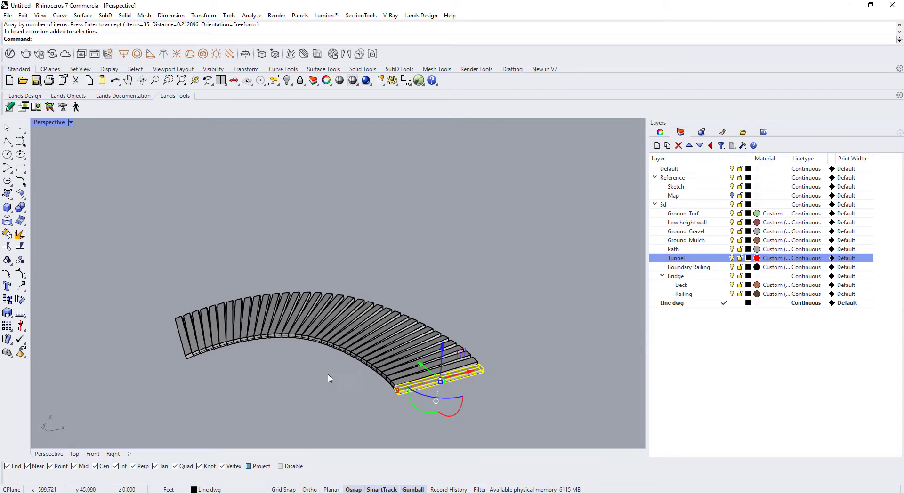
{"action": "right_click_drag", "start_coordinate": [330, 379], "coordinate": [374, 360]}
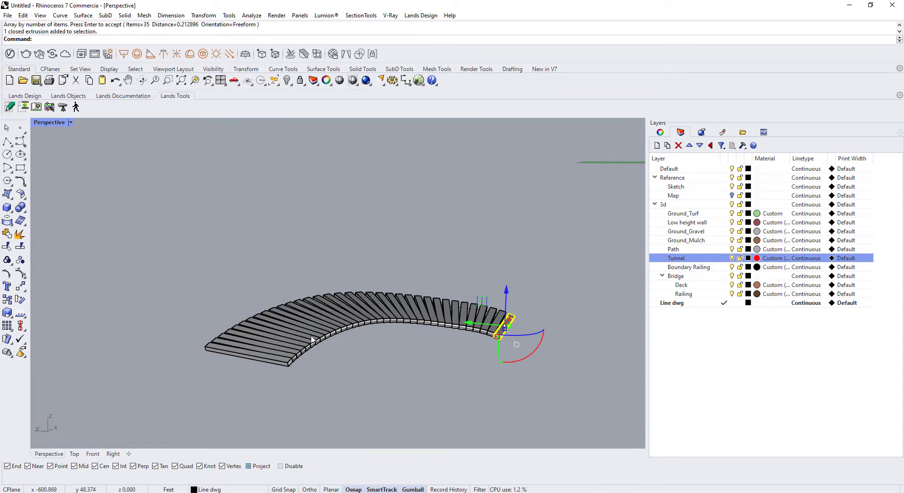
{"action": "right_click_drag", "start_coordinate": [270, 362], "coordinate": [368, 354]}
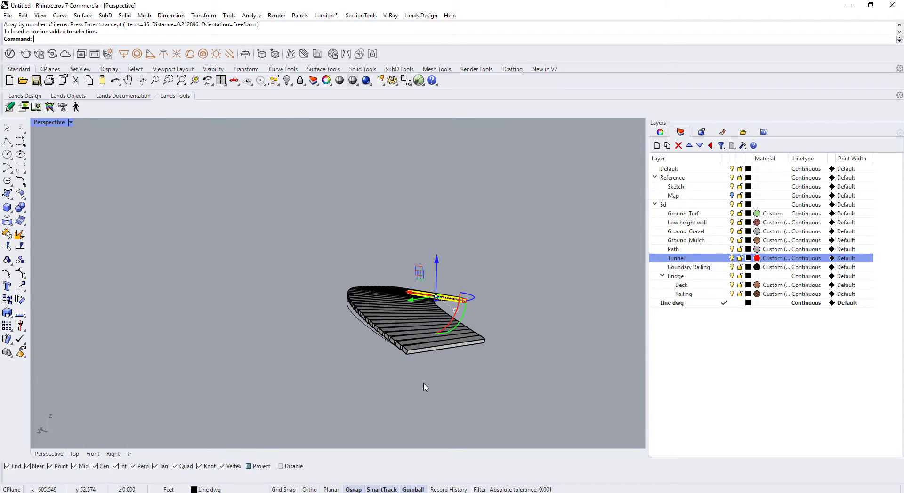
Select all the bridge planks and their curves and change their object layer to Deck
{"action": "left_click_drag", "start_coordinate": [424, 382], "coordinate": [413, 246]}
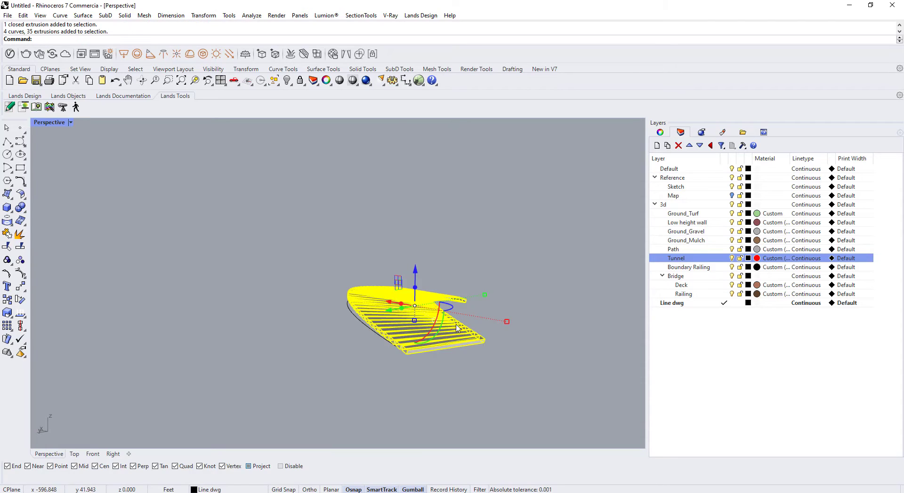
{"action": "right_click_drag", "start_coordinate": [456, 328], "coordinate": [322, 322]}
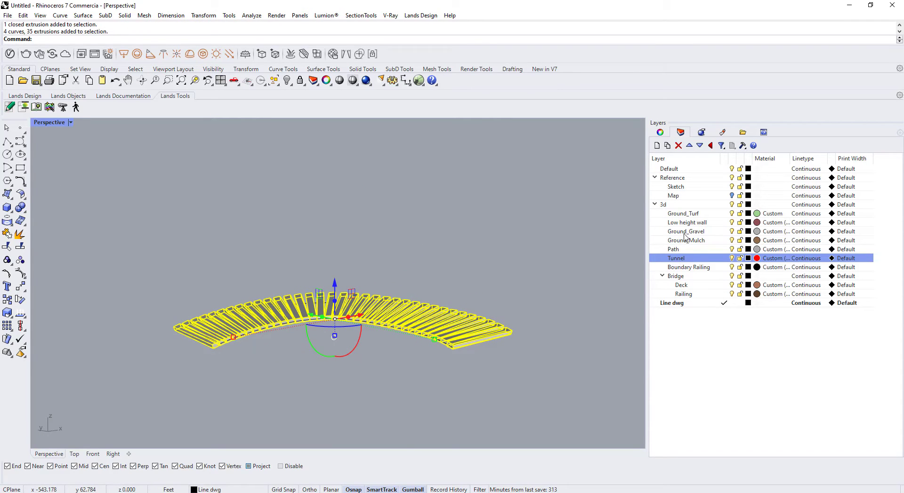
{"action": "right_click", "coordinate": [678, 287]}
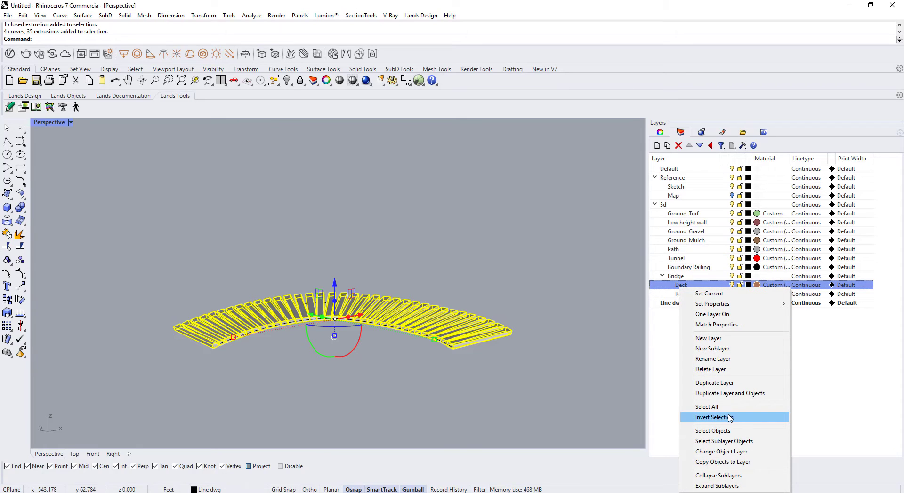
{"action": "left_click", "coordinate": [724, 452]}
{"action": "left_click", "coordinate": [480, 362]}
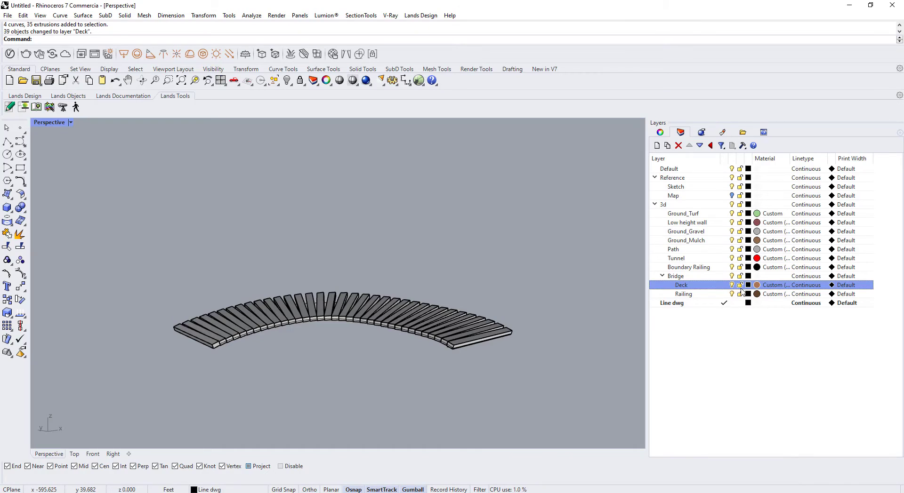
Make the Bridge layer current and hide and reshow the Deck layer to check its contents
{"action": "left_click", "coordinate": [724, 285]}
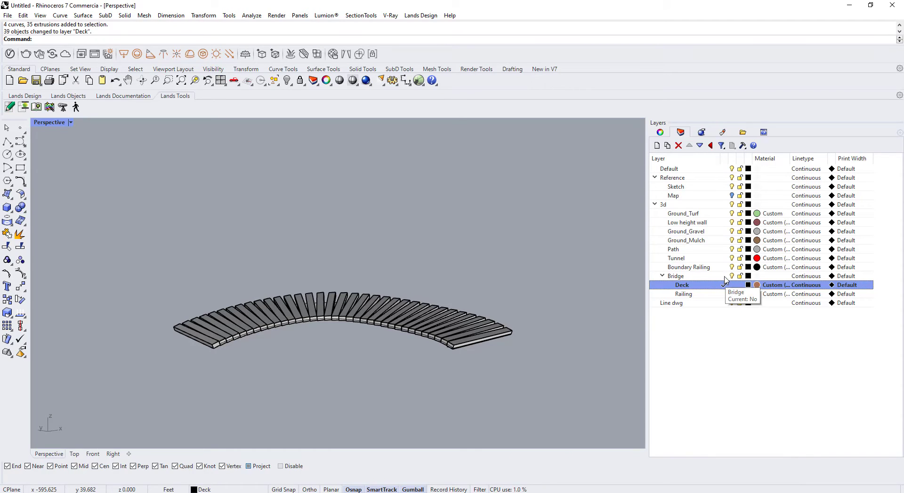
{"action": "left_click", "coordinate": [727, 278]}
{"action": "left_click", "coordinate": [731, 285]}
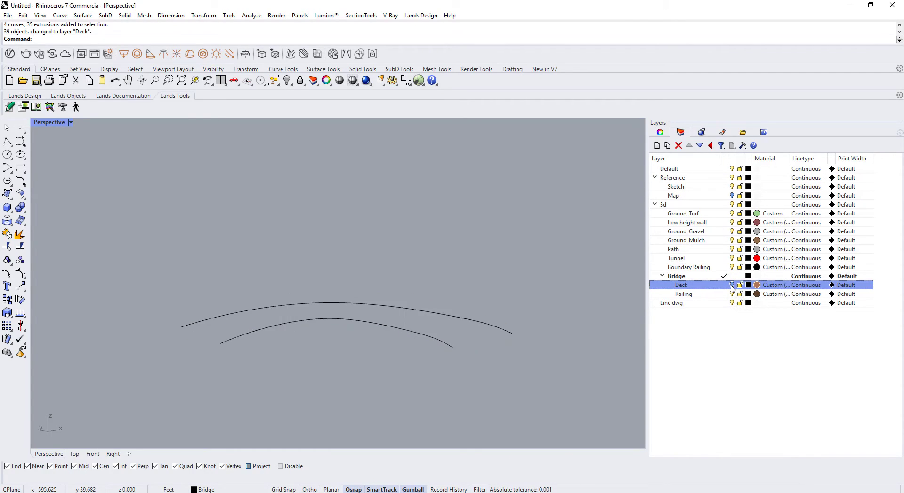
{"action": "left_click", "coordinate": [732, 285]}
Examine the plank ends and joints along the inner edge of the deck up close
{"action": "right_click_drag", "start_coordinate": [465, 323], "coordinate": [419, 326]}
{"action": "scroll", "coordinate": [396, 372], "scroll_direction": "up", "scroll_amount": 5}
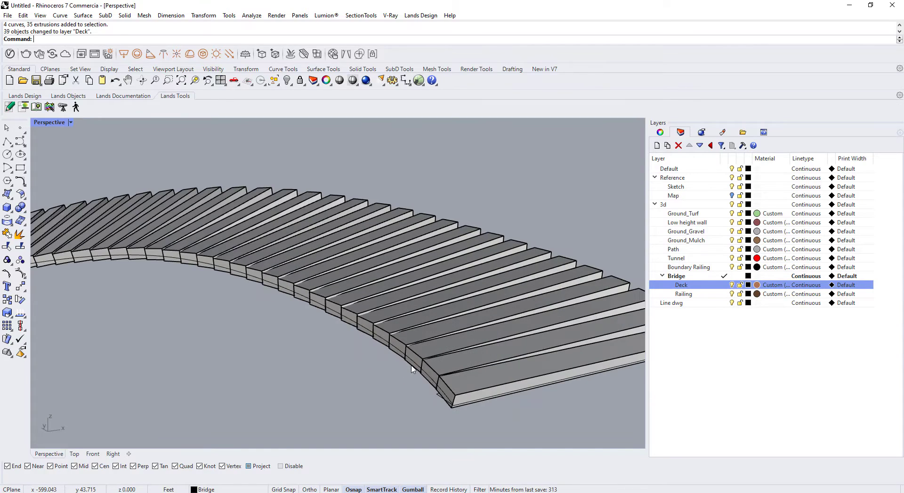
{"action": "right_click_drag", "start_coordinate": [356, 336], "coordinate": [436, 334]}
{"action": "scroll", "coordinate": [386, 317], "scroll_direction": "down", "scroll_amount": 6}
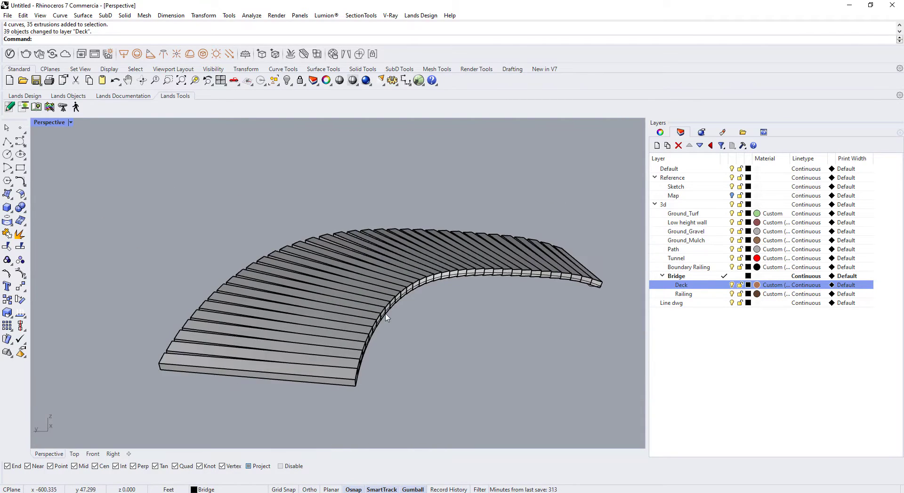
{"action": "scroll", "coordinate": [379, 387], "scroll_direction": "up", "scroll_amount": 3}
{"action": "scroll", "coordinate": [403, 273], "scroll_direction": "up", "scroll_amount": 5}
{"action": "left_click", "coordinate": [414, 266]}
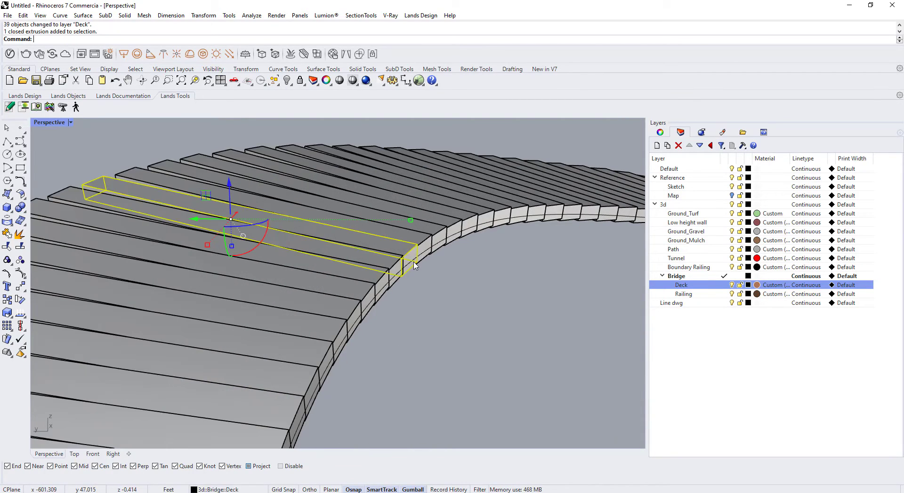
{"action": "key", "text": "Escape"}
{"action": "scroll", "coordinate": [373, 284], "scroll_direction": "down", "scroll_amount": 3}
In the Top view, draw a small circle centred on the inner end of the first plank and select it
{"action": "left_click", "coordinate": [74, 454]}
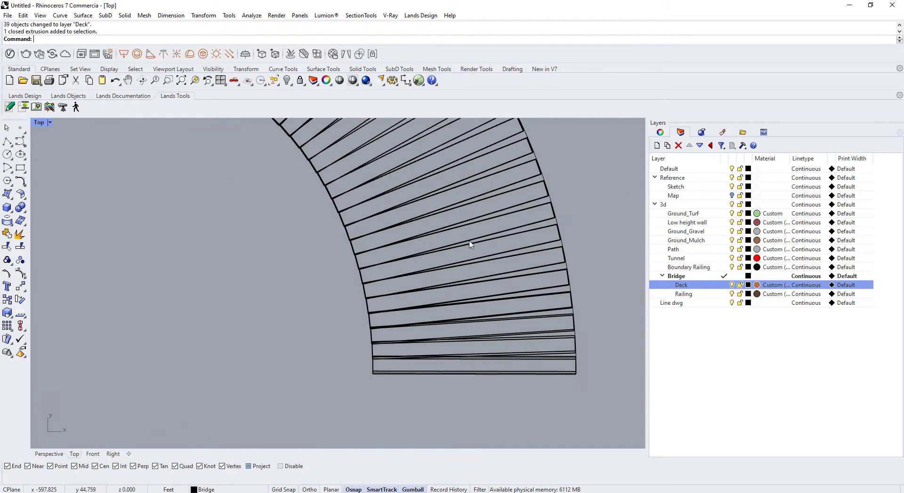
{"action": "scroll", "coordinate": [468, 256], "scroll_direction": "down", "scroll_amount": 3}
{"action": "scroll", "coordinate": [414, 302], "scroll_direction": "up", "scroll_amount": 6}
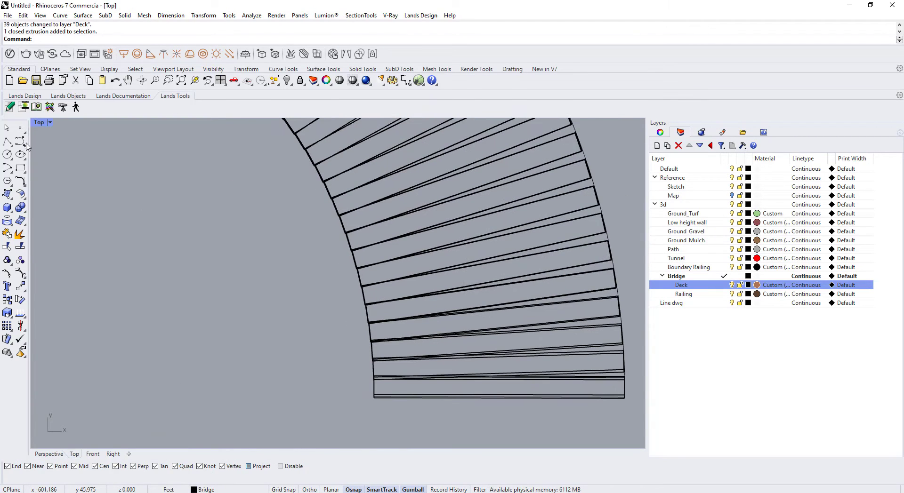
{"action": "left_click", "coordinate": [8, 154]}
{"action": "scroll", "coordinate": [365, 376], "scroll_direction": "up", "scroll_amount": 5}
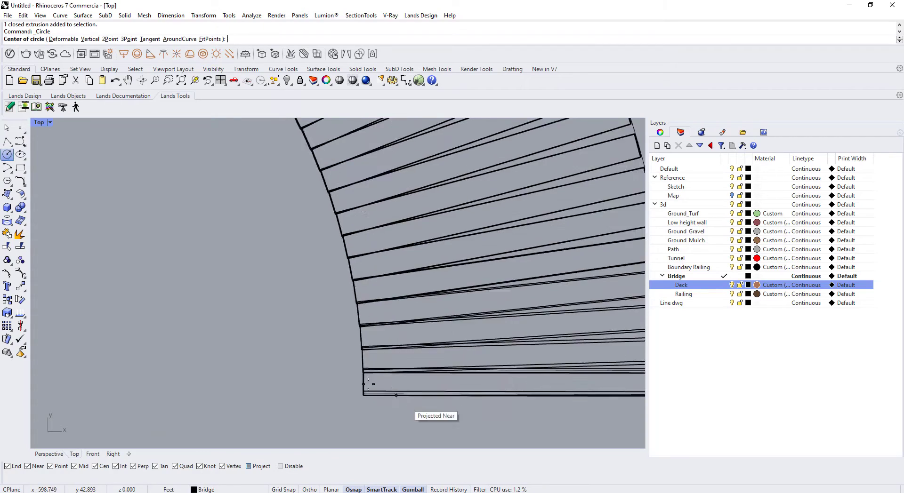
{"action": "left_click", "coordinate": [356, 385]}
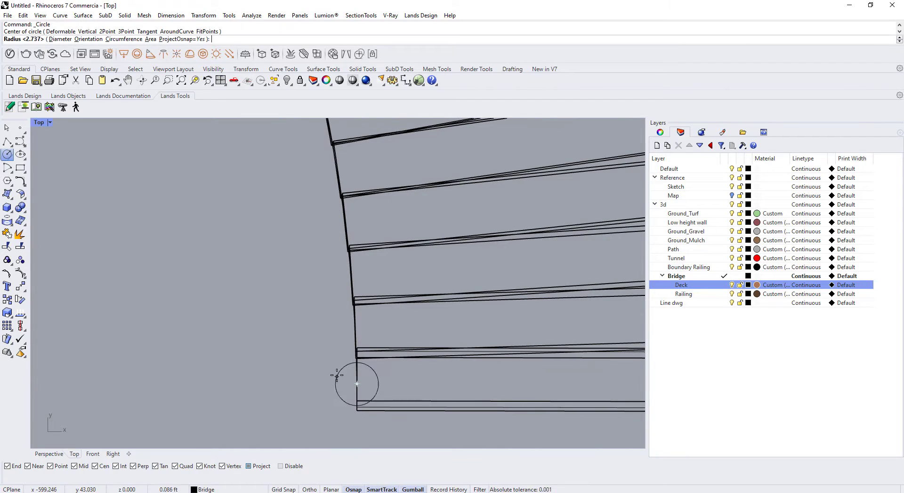
{"action": "left_click", "coordinate": [341, 382]}
{"action": "left_click_drag", "start_coordinate": [313, 397], "coordinate": [312, 396]}
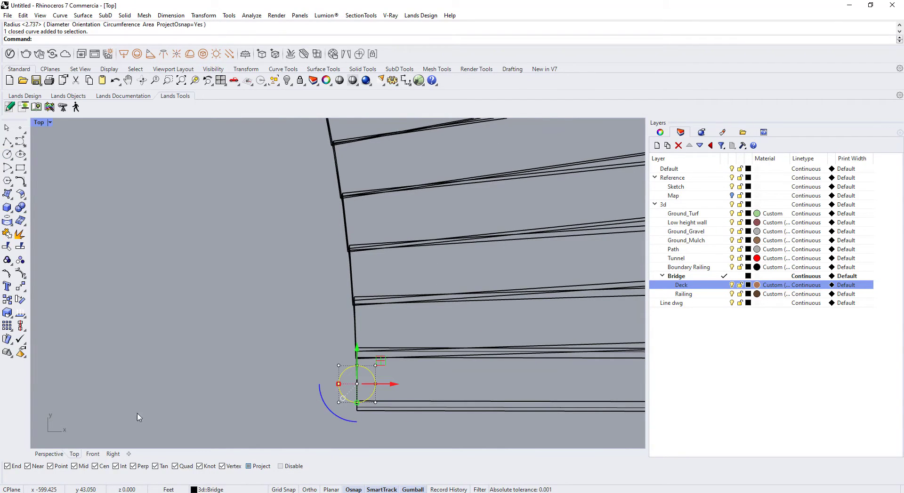
Extrude the circle 2.5' upward as a solid railing post with ExtrudeCrv
{"action": "left_click", "coordinate": [45, 456]}
{"action": "right_click_drag", "start_coordinate": [167, 398], "coordinate": [100, 379]}
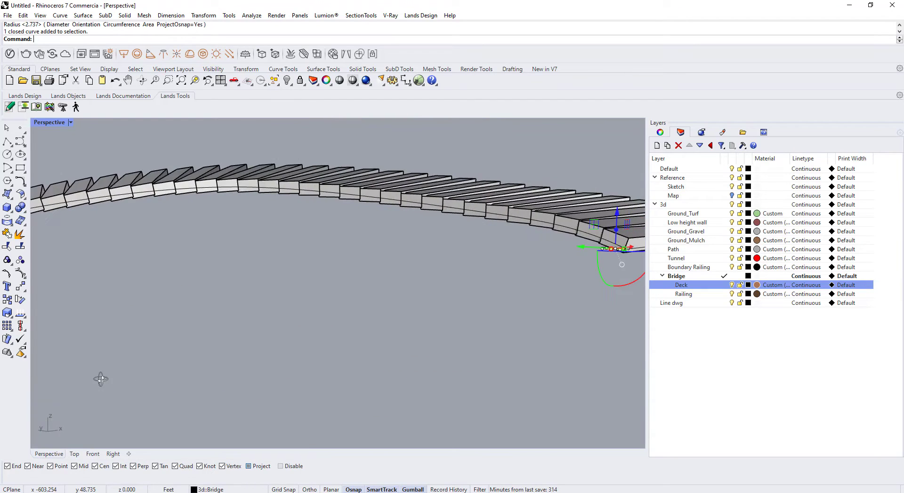
{"action": "scroll", "coordinate": [136, 386], "scroll_direction": "down", "scroll_amount": 3}
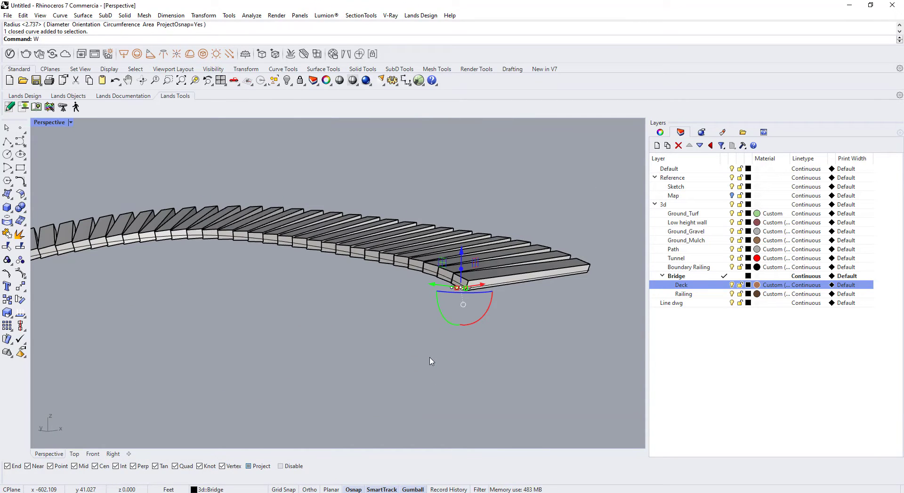
{"action": "key", "text": "BackSpace"}
{"action": "type", "text": "EXTR"}
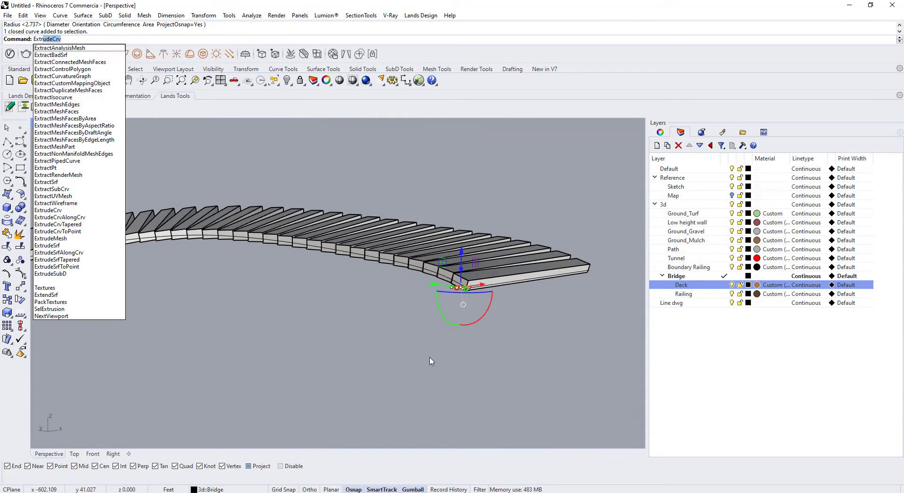
{"action": "key", "text": "Return"}
{"action": "scroll", "coordinate": [439, 275], "scroll_direction": "down", "scroll_amount": 7}
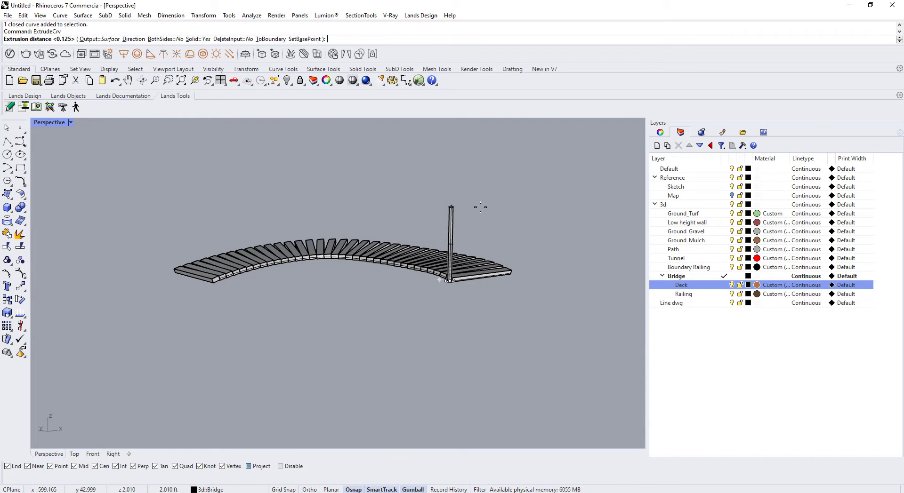
{"action": "type", "text": "2.5'"}
{"action": "key", "text": "Return"}
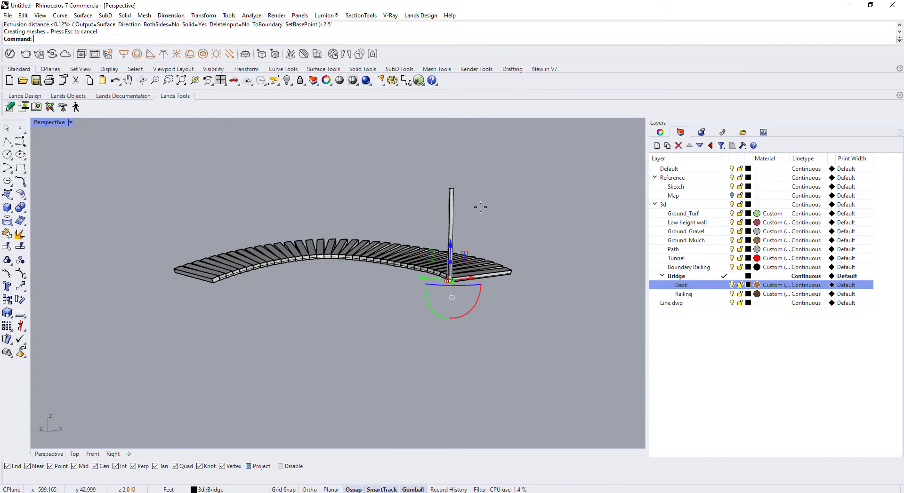
{"action": "right_click_drag", "start_coordinate": [465, 229], "coordinate": [439, 260]}
{"action": "key", "text": "Escape"}
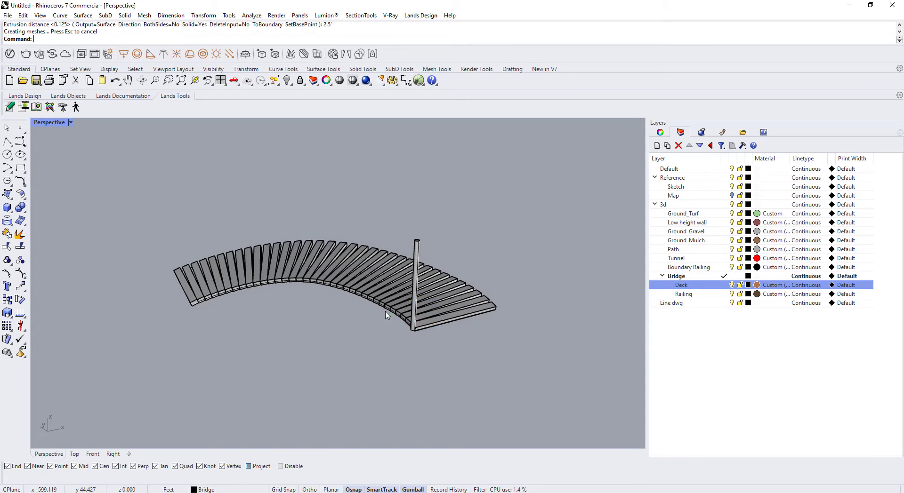
Copy the railing post in the Top view from its centre to the outer end of the first plank
{"action": "scroll", "coordinate": [425, 301], "scroll_direction": "up", "scroll_amount": 6}
{"action": "left_click", "coordinate": [406, 302]}
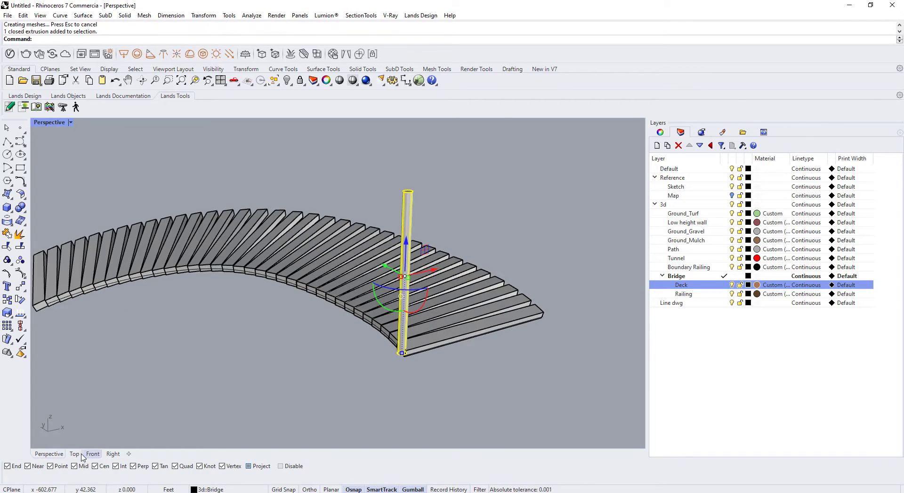
{"action": "left_click", "coordinate": [76, 454]}
{"action": "scroll", "coordinate": [341, 311], "scroll_direction": "down", "scroll_amount": 4}
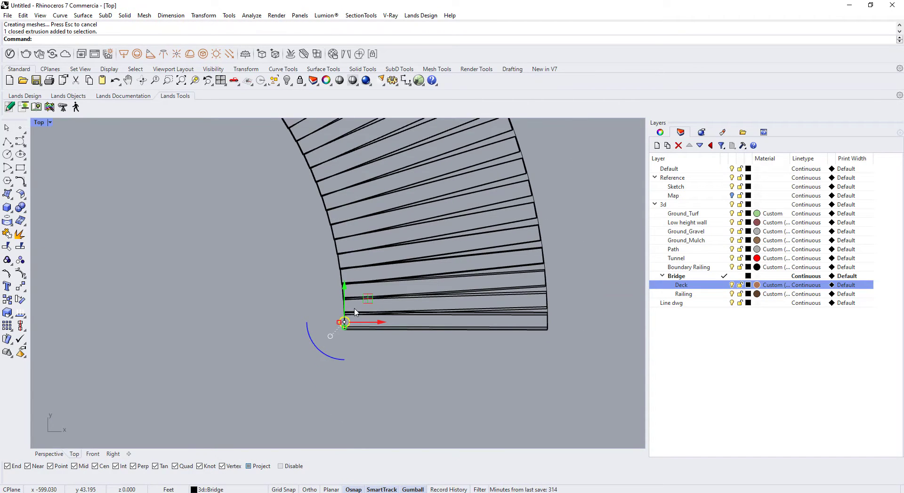
{"action": "key", "text": "Return"}
{"action": "scroll", "coordinate": [341, 324], "scroll_direction": "up", "scroll_amount": 8}
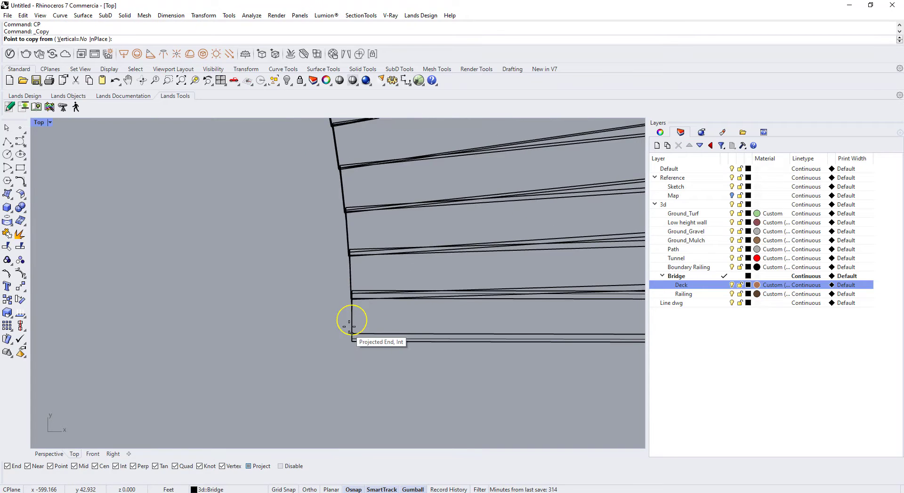
{"action": "left_click", "coordinate": [352, 321]}
{"action": "scroll", "coordinate": [338, 325], "scroll_direction": "down", "scroll_amount": 8}
{"action": "scroll", "coordinate": [583, 348], "scroll_direction": "up", "scroll_amount": 6}
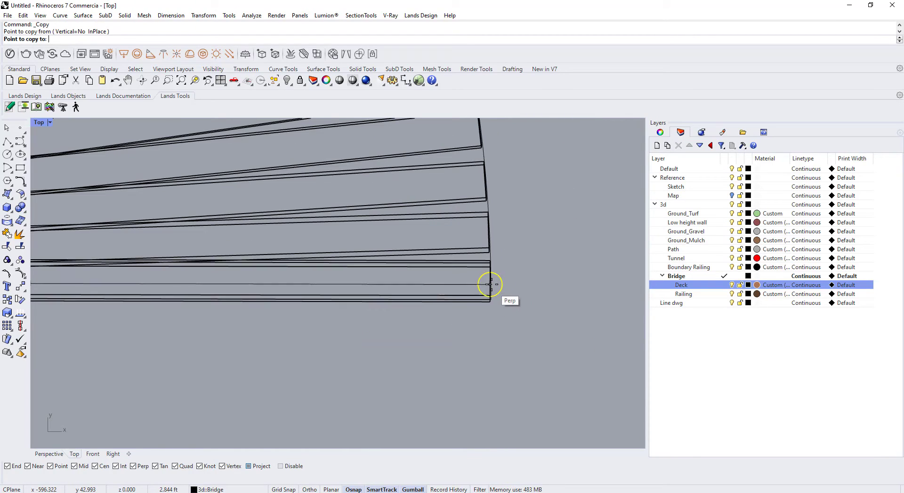
{"action": "left_click", "coordinate": [490, 282]}
{"action": "key", "text": "Return"}
{"action": "scroll", "coordinate": [529, 302], "scroll_direction": "down", "scroll_amount": 4}
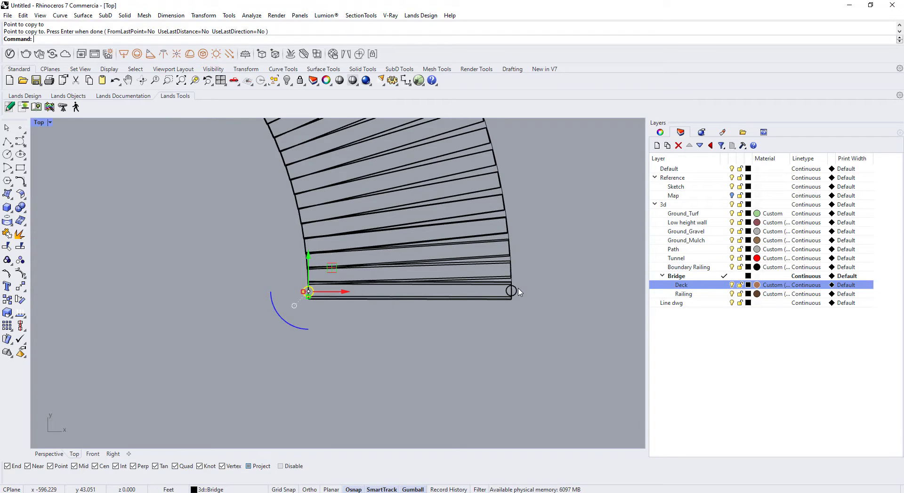
Start ArrayCrv on both end railing posts along the deck's inner curve and set the number of items to 5
{"action": "left_click", "coordinate": [518, 289], "text": "shift"}
{"action": "left_click", "coordinate": [49, 453]}
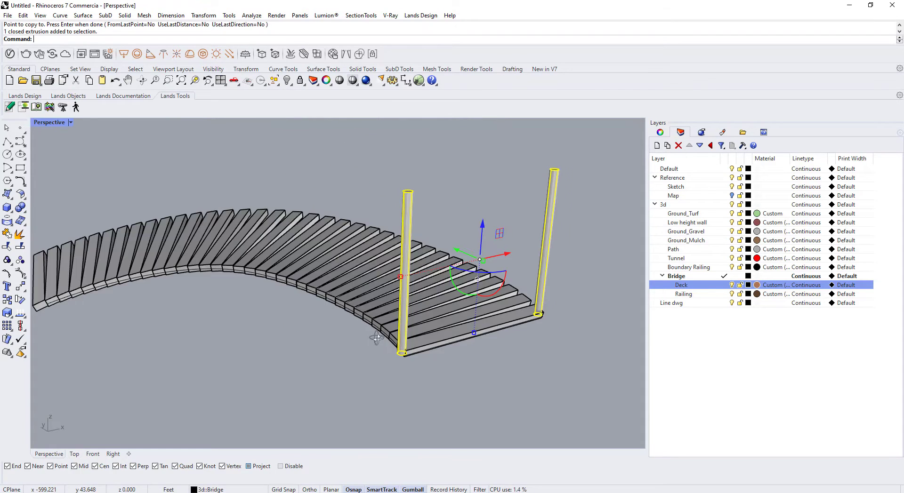
{"action": "scroll", "coordinate": [379, 338], "scroll_direction": "up", "scroll_amount": 4}
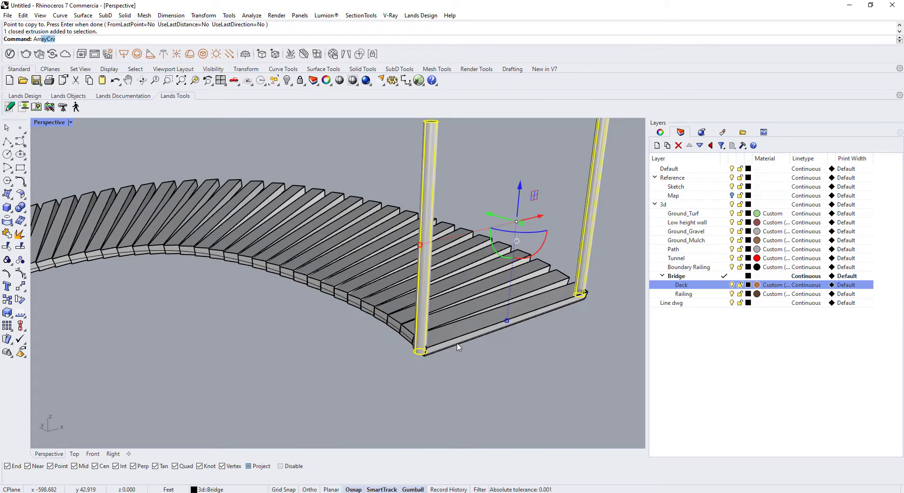
{"action": "key", "text": "Return"}
{"action": "scroll", "coordinate": [343, 318], "scroll_direction": "up", "scroll_amount": 6}
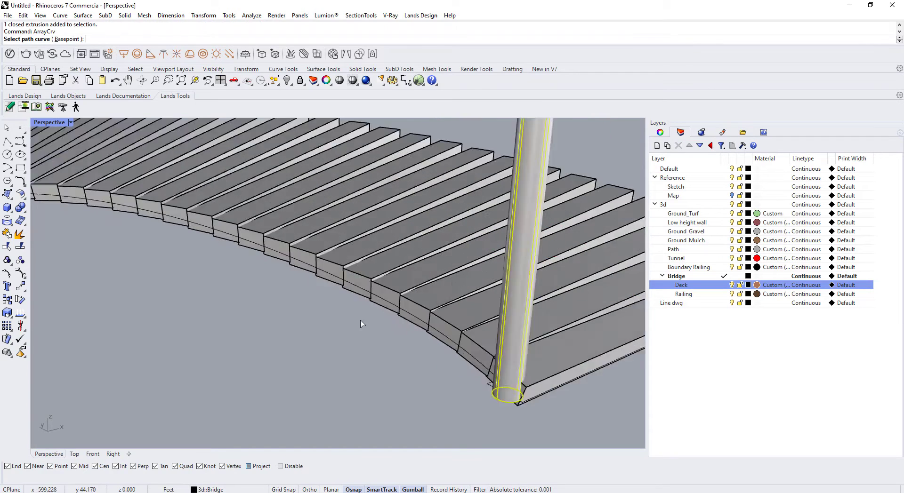
{"action": "left_click", "coordinate": [469, 323]}
{"action": "scroll", "coordinate": [364, 333], "scroll_direction": "down", "scroll_amount": 6}
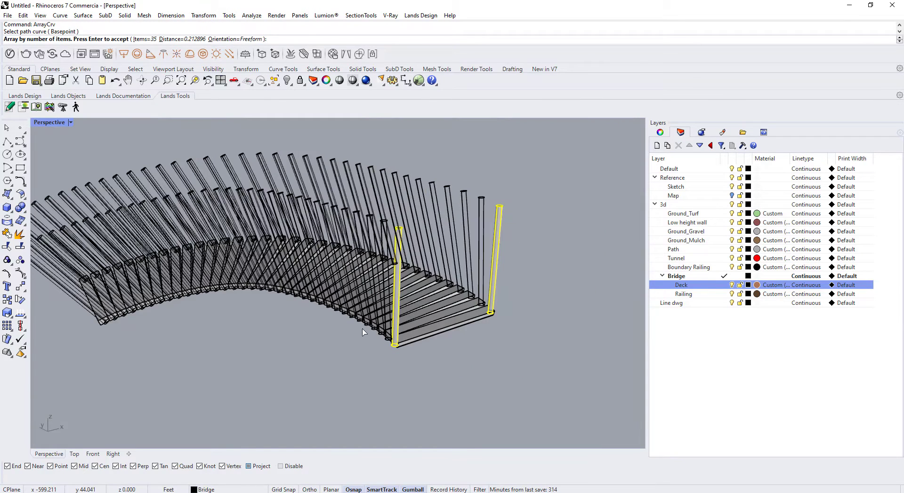
{"action": "right_click_drag", "start_coordinate": [348, 319], "coordinate": [347, 385]}
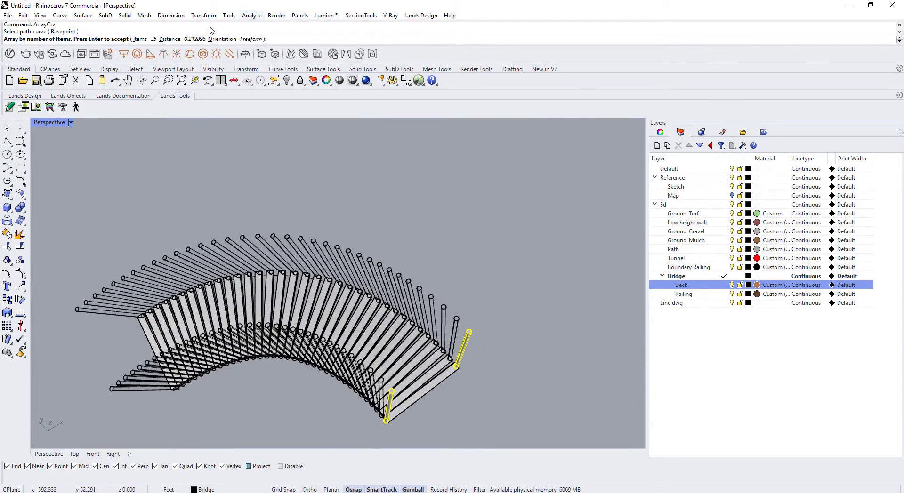
{"action": "left_click", "coordinate": [144, 40]}
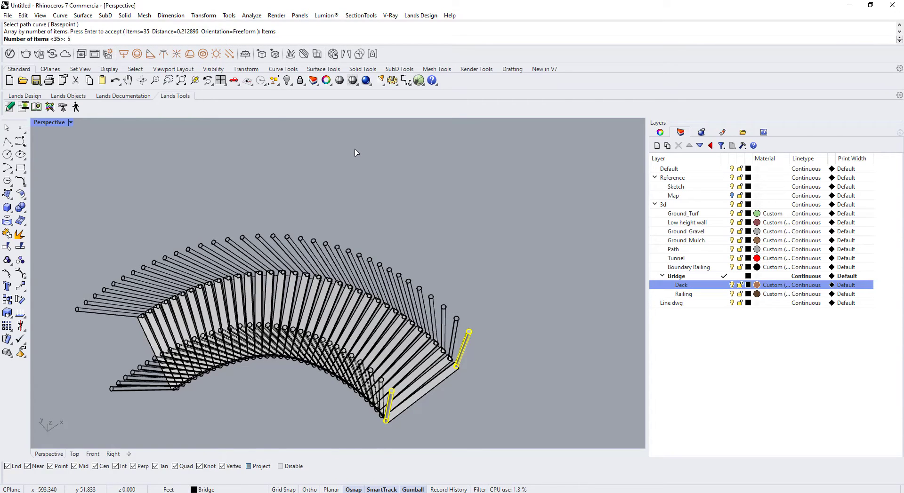
{"action": "type", "text": "5"}
{"action": "key", "text": "Return"}
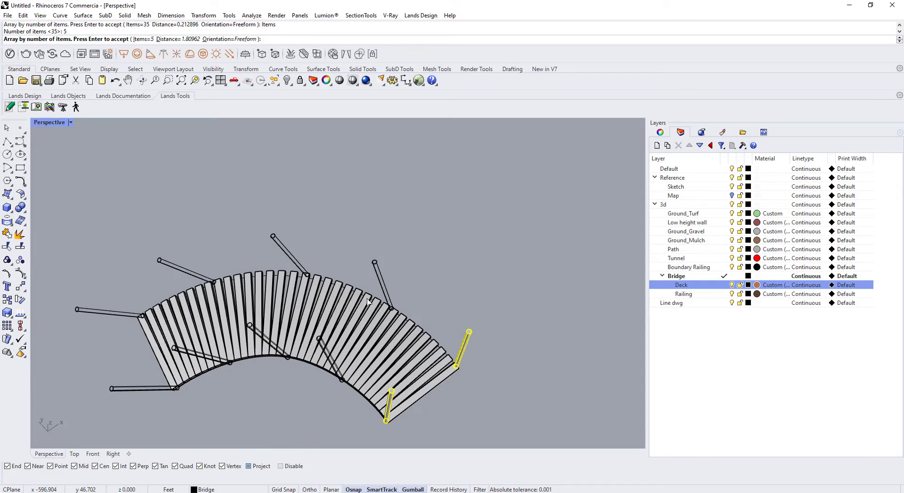
Set the array orientation to NoRotation and apply it, and undo the array of both posts
{"action": "right_click_drag", "start_coordinate": [368, 301], "coordinate": [428, 304]}
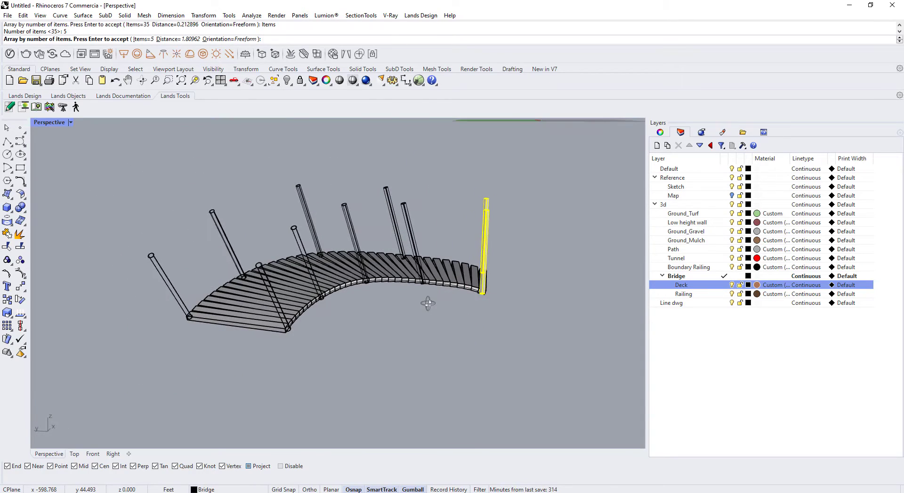
{"action": "right_click_drag", "start_coordinate": [423, 268], "coordinate": [379, 322]}
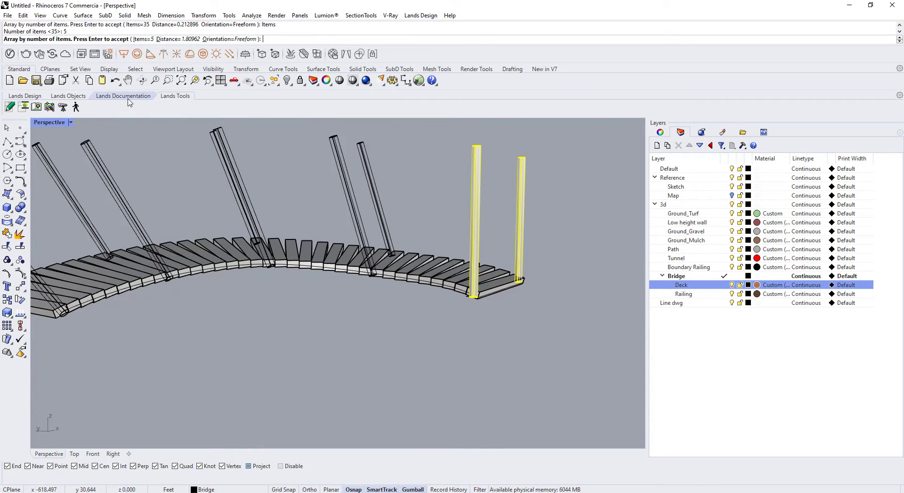
{"action": "left_click", "coordinate": [236, 40]}
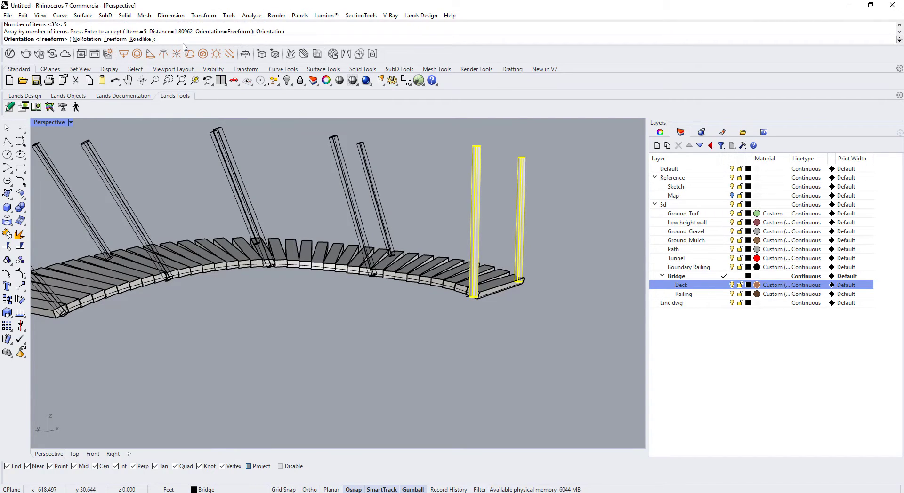
{"action": "left_click", "coordinate": [86, 39]}
{"action": "right_click_drag", "start_coordinate": [346, 281], "coordinate": [431, 273]}
{"action": "key", "text": "Return"}
{"action": "right_click_drag", "start_coordinate": [377, 328], "coordinate": [354, 344]}
{"action": "key", "text": "ctrl+z"}
{"action": "key", "text": "Escape"}
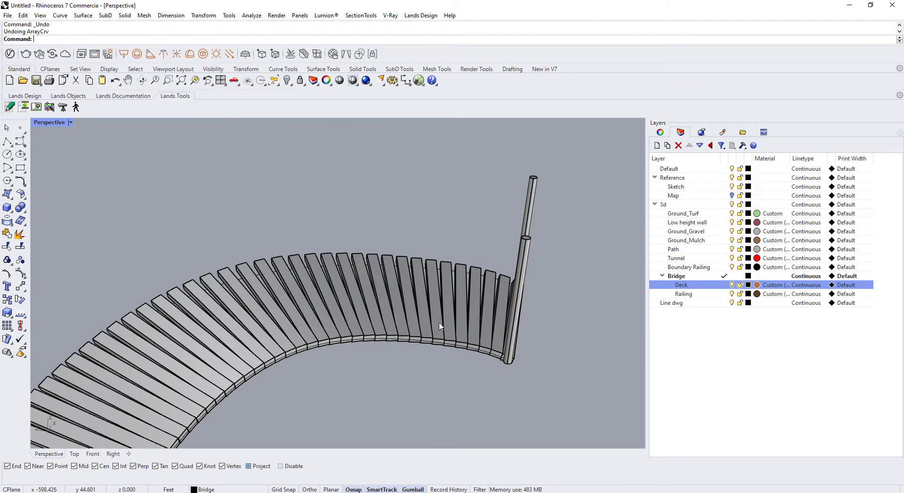
Array only the inner railing post along the deck's inner curve with 5 items and NoRotation orientation
{"action": "left_click", "coordinate": [523, 266]}
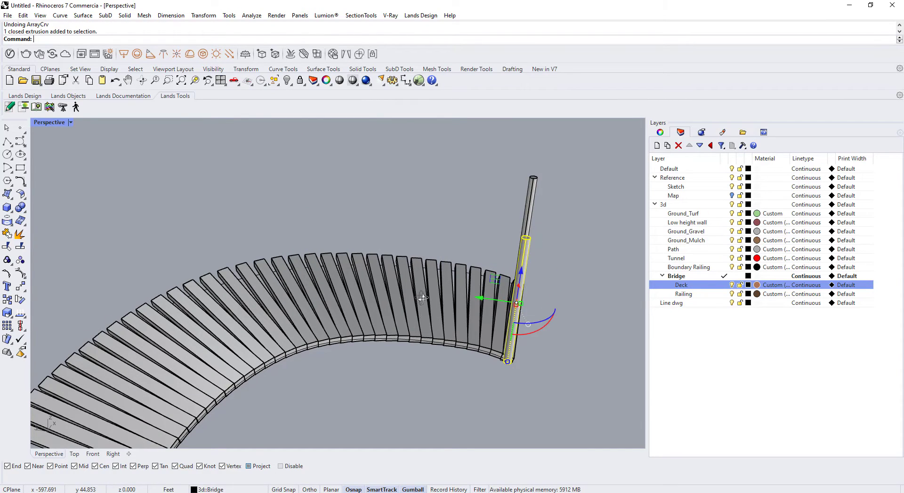
{"action": "right_click_drag", "start_coordinate": [422, 297], "coordinate": [416, 325]}
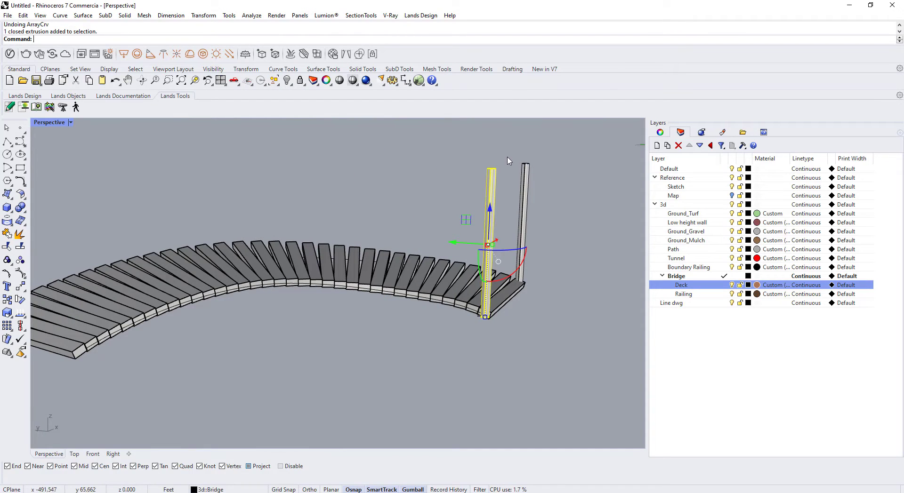
{"action": "left_click_drag", "start_coordinate": [508, 161], "coordinate": [476, 193]}
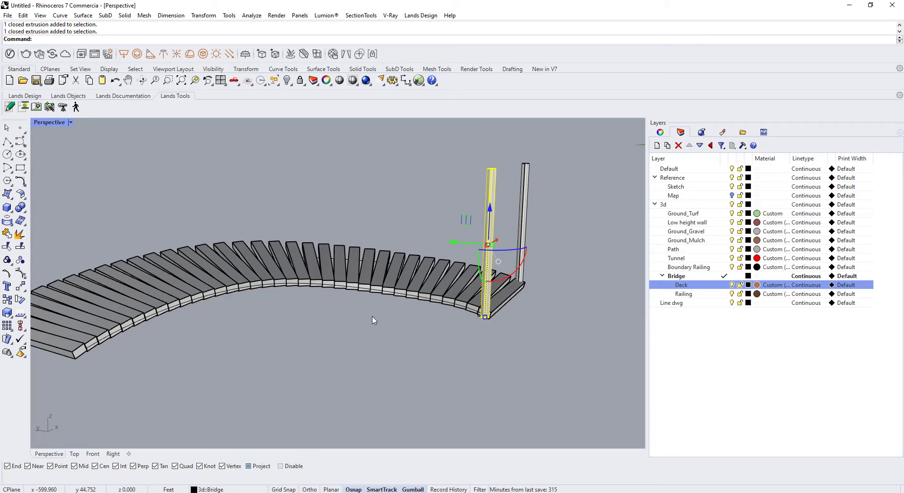
{"action": "key", "text": "Return"}
{"action": "scroll", "coordinate": [457, 295], "scroll_direction": "up", "scroll_amount": 5}
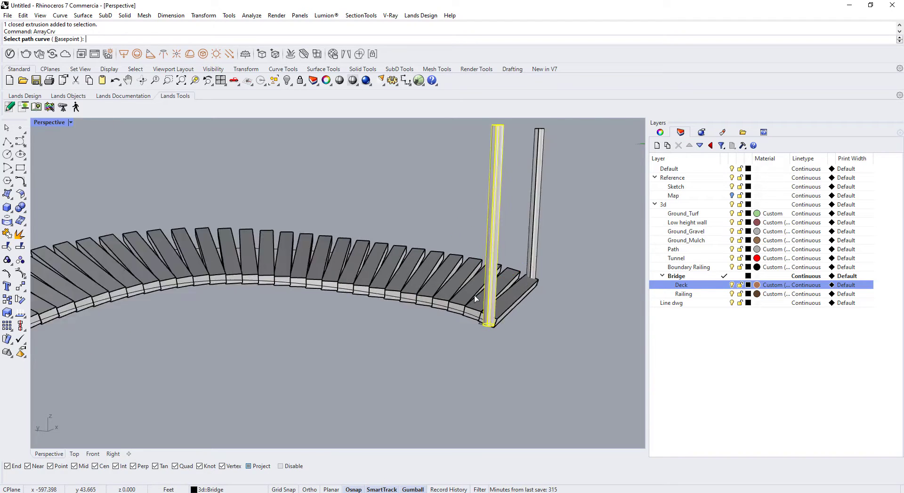
{"action": "left_click", "coordinate": [473, 405]}
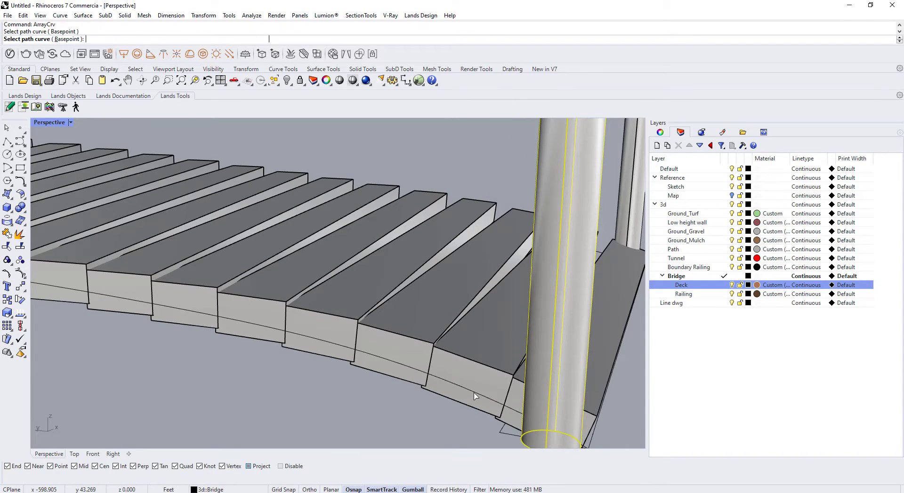
{"action": "scroll", "coordinate": [479, 385], "scroll_direction": "down", "scroll_amount": 5}
{"action": "right_click_drag", "start_coordinate": [400, 388], "coordinate": [328, 361]}
{"action": "key", "text": "Return"}
{"action": "scroll", "coordinate": [223, 355], "scroll_direction": "up", "scroll_amount": 4}
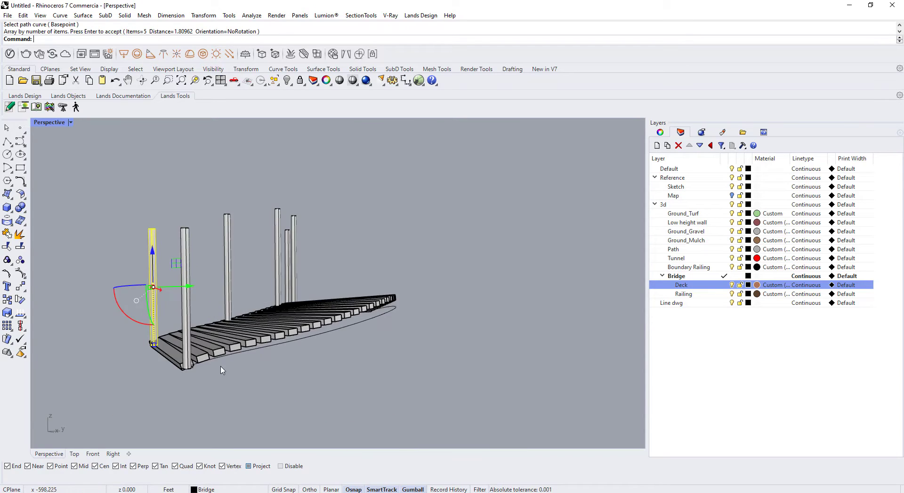
{"action": "left_click", "coordinate": [298, 329]}
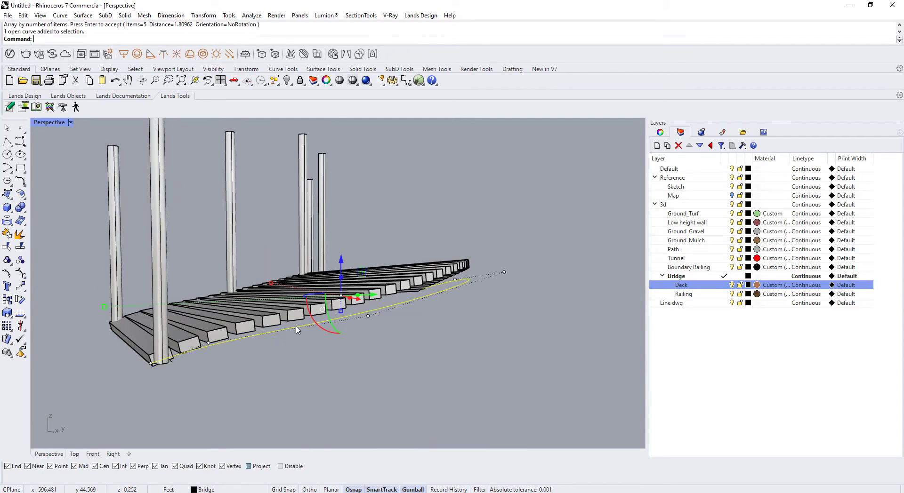
{"action": "key", "text": "Return"}
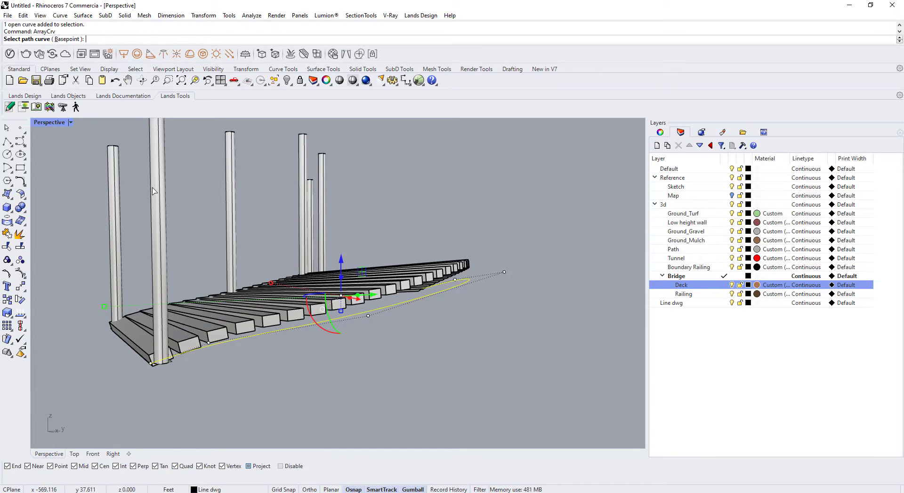
{"action": "key", "text": "Escape"}
Array the outer railing post along the deck's outer edge curve with 5 items and NoRotation orientation
{"action": "left_click", "coordinate": [156, 210]}
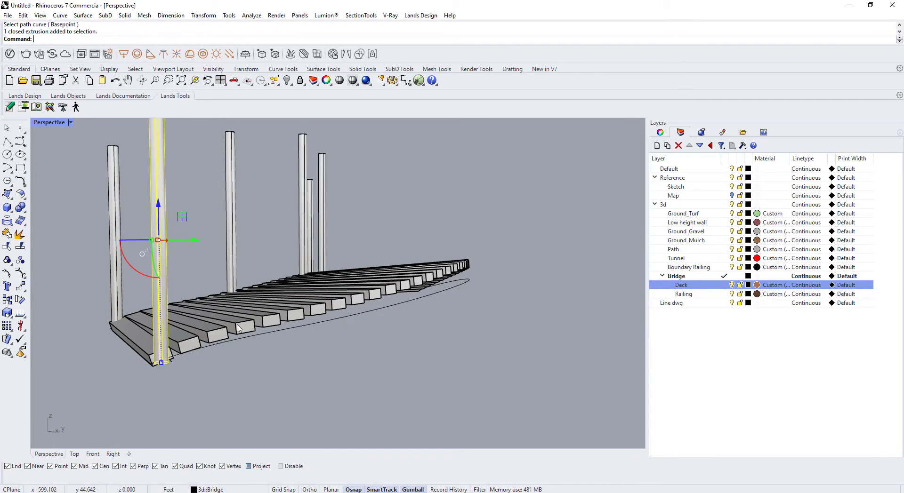
{"action": "key", "text": "Return"}
{"action": "left_click", "coordinate": [240, 338]}
{"action": "scroll", "coordinate": [391, 354], "scroll_direction": "down", "scroll_amount": 6}
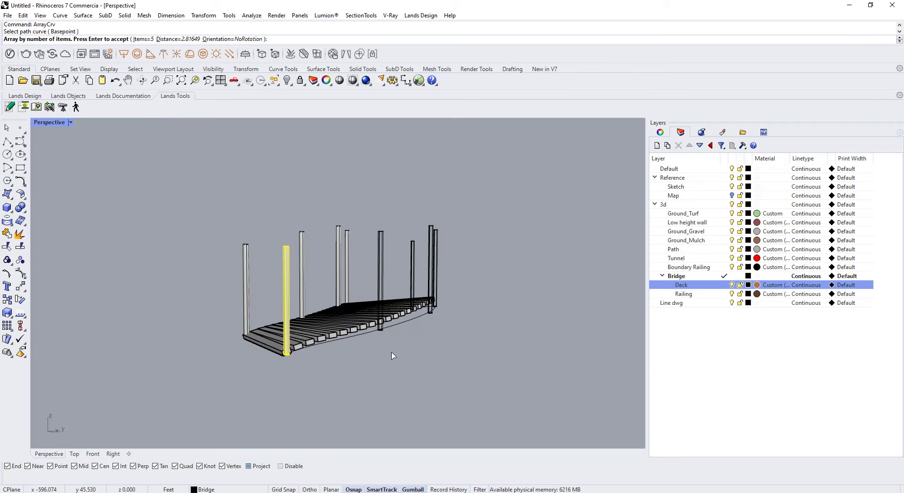
{"action": "key", "text": "Return"}
Select the inner and outer deck edge curves and raise them together to the tops of the railing posts
{"action": "right_click_drag", "start_coordinate": [239, 372], "coordinate": [271, 318]}
{"action": "scroll", "coordinate": [291, 288], "scroll_direction": "up", "scroll_amount": 5}
{"action": "scroll", "coordinate": [293, 288], "scroll_direction": "up", "scroll_amount": 3}
{"action": "left_click", "coordinate": [306, 305]}
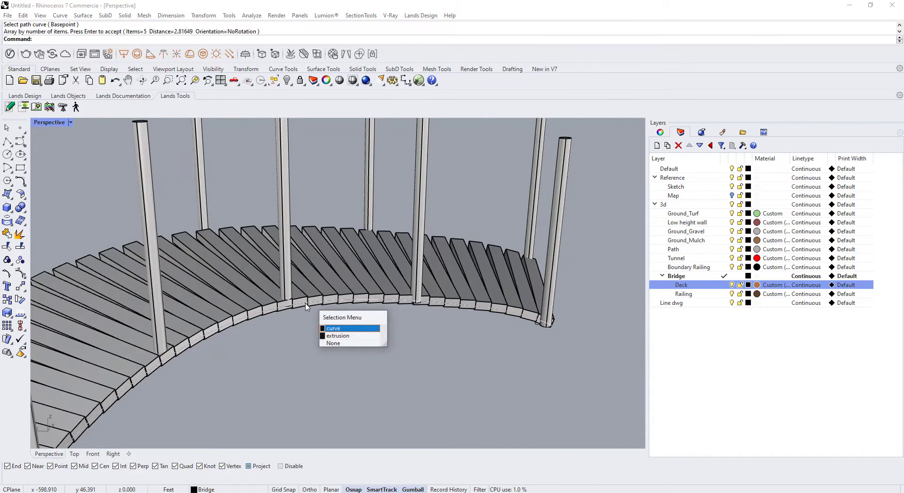
{"action": "left_click", "coordinate": [354, 328]}
{"action": "scroll", "coordinate": [390, 324], "scroll_direction": "down", "scroll_amount": 5}
{"action": "right_click_drag", "start_coordinate": [389, 324], "coordinate": [219, 309]}
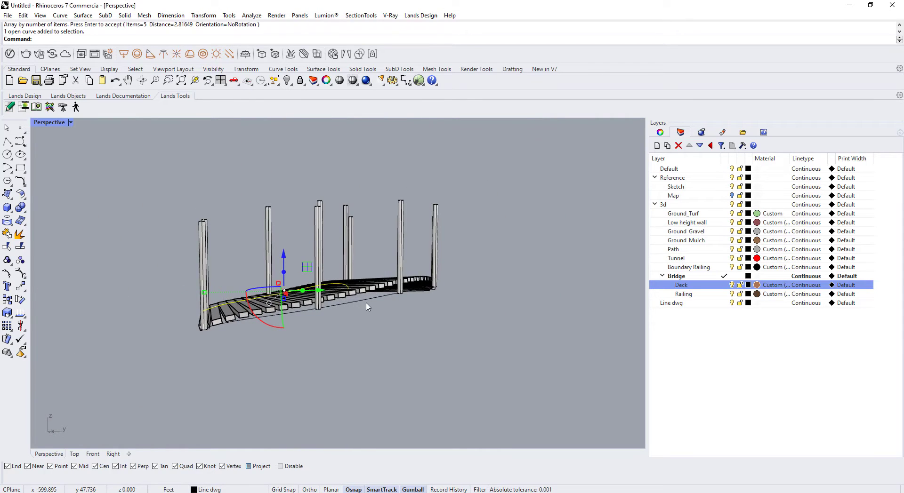
{"action": "left_click", "coordinate": [366, 303]}
{"action": "right_click_drag", "start_coordinate": [366, 303], "coordinate": [335, 270]}
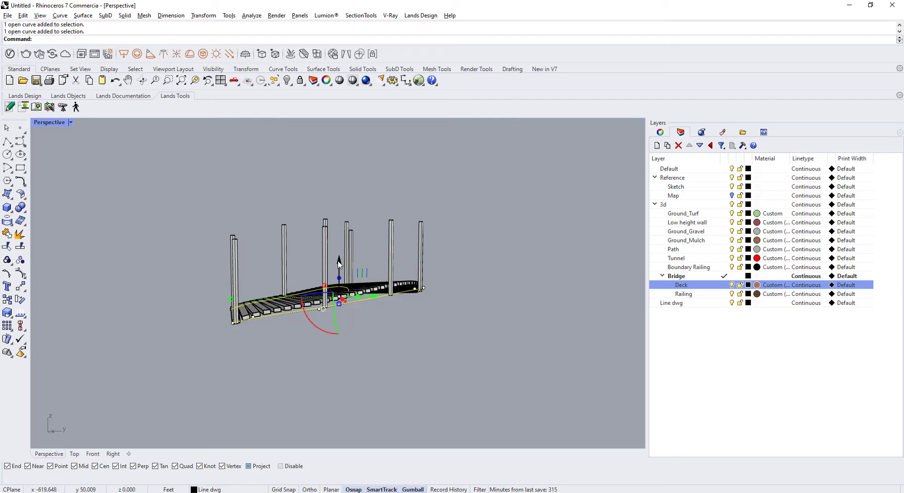
{"action": "left_click_drag", "start_coordinate": [341, 266], "coordinate": [357, 194]}
{"action": "key", "text": "Escape"}
{"action": "right_click_drag", "start_coordinate": [277, 304], "coordinate": [317, 252]}
{"action": "scroll", "coordinate": [316, 252], "scroll_direction": "up", "scroll_amount": 5}
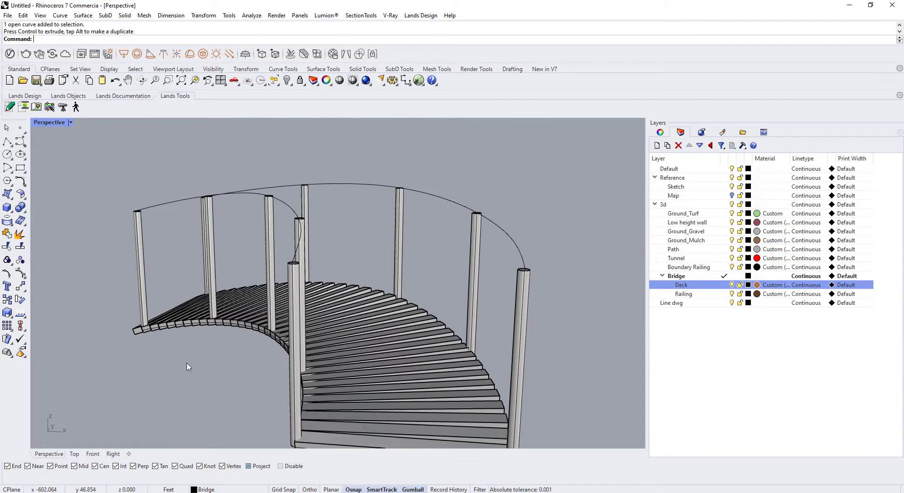
In the Top view, draw a 3" by 3" rectangle beside the inner end of the first plank
{"action": "left_click", "coordinate": [74, 454]}
{"action": "scroll", "coordinate": [266, 330], "scroll_direction": "down", "scroll_amount": 2}
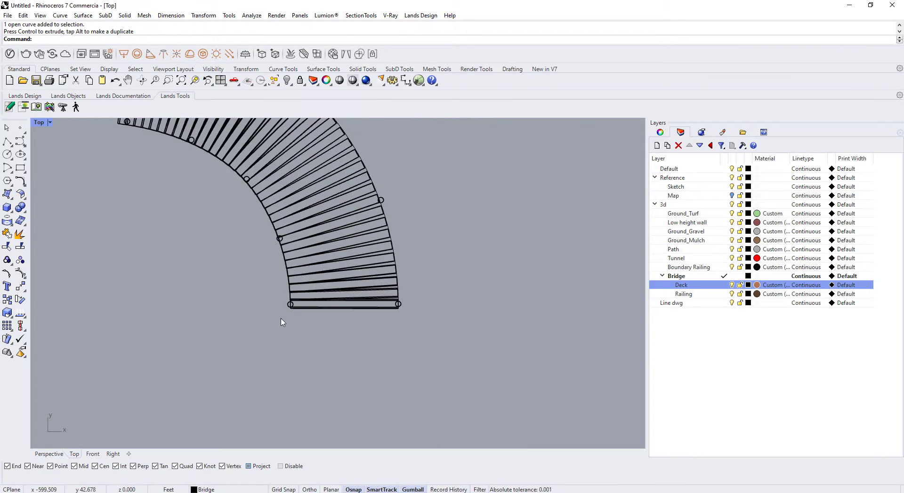
{"action": "scroll", "coordinate": [284, 328], "scroll_direction": "up", "scroll_amount": 2}
{"action": "type", "text": "Rec"}
{"action": "key", "text": "Return"}
{"action": "scroll", "coordinate": [263, 328], "scroll_direction": "up", "scroll_amount": 6}
{"action": "left_click", "coordinate": [213, 376]}
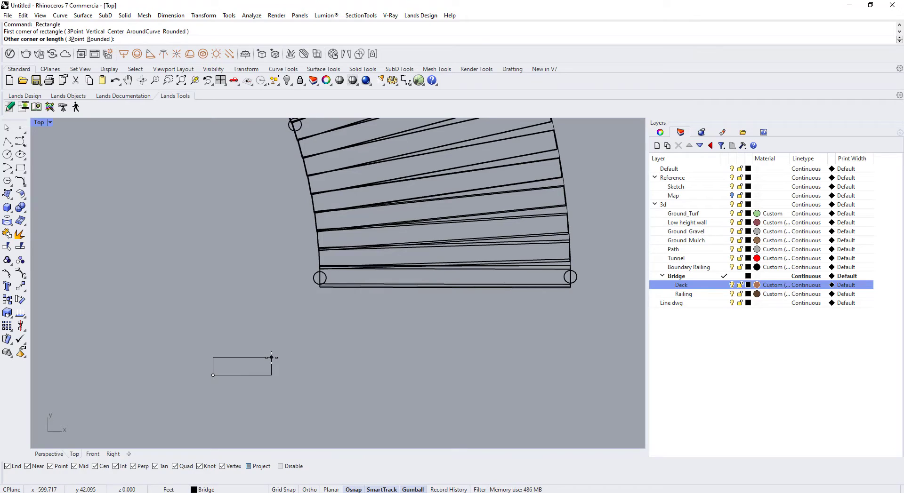
{"action": "type", "text": "3\""}
{"action": "key", "text": "Return"}
{"action": "type", "text": "3"}
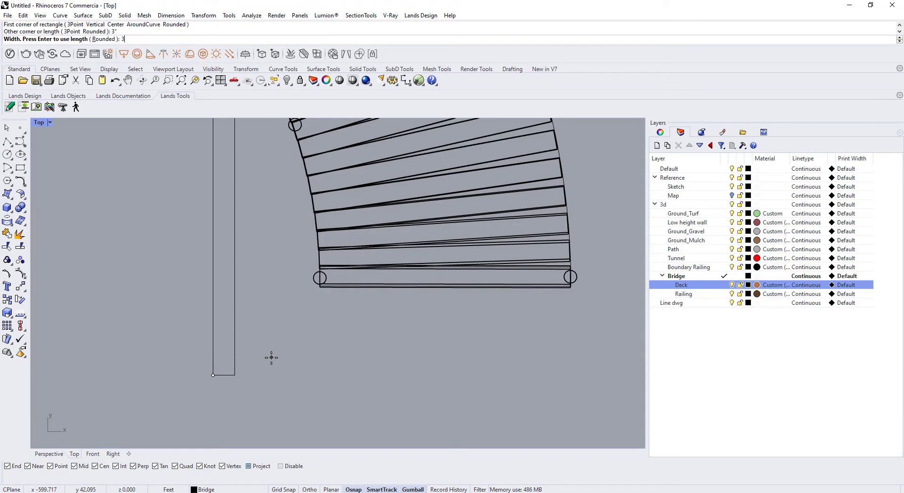
{"action": "type", "text": "\""}
{"action": "key", "text": "Return"}
Flatten the rectangle into a thin handrail profile by moving its two upper corner points down
{"action": "left_click_drag", "start_coordinate": [252, 341], "coordinate": [458, 292]}
{"action": "scroll", "coordinate": [198, 358], "scroll_direction": "up", "scroll_amount": 5}
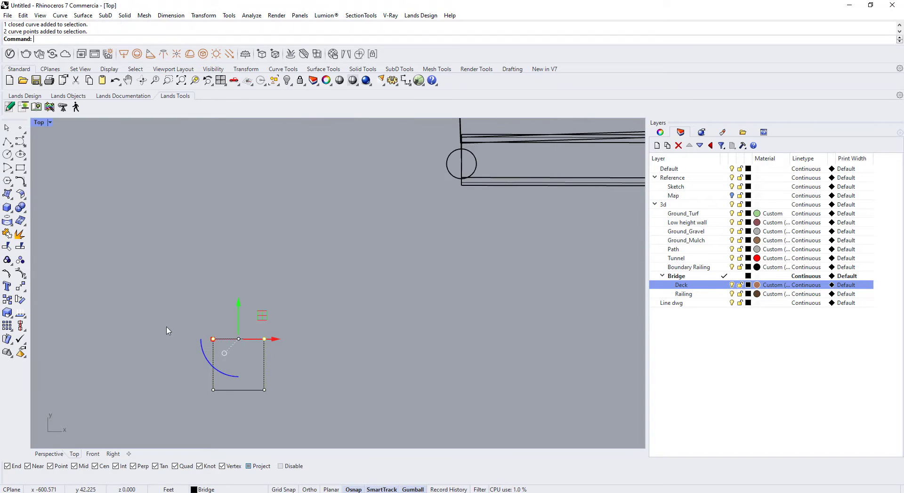
{"action": "left_click_drag", "start_coordinate": [239, 311], "coordinate": [242, 346]}
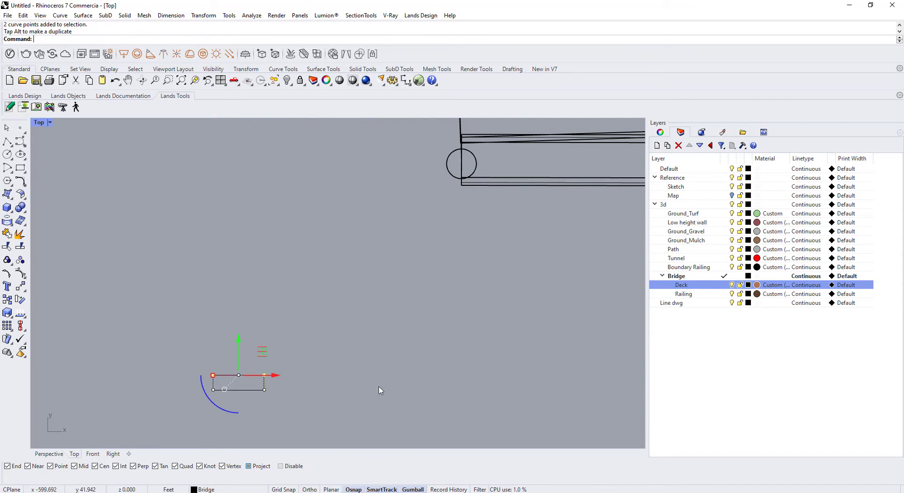
{"action": "left_click", "coordinate": [362, 332]}
Select the whole flattened rectangle and rotate it 90 degrees in the Perspective view so it stands upright
{"action": "left_click_drag", "start_coordinate": [284, 380], "coordinate": [207, 396]}
{"action": "left_click", "coordinate": [49, 455]}
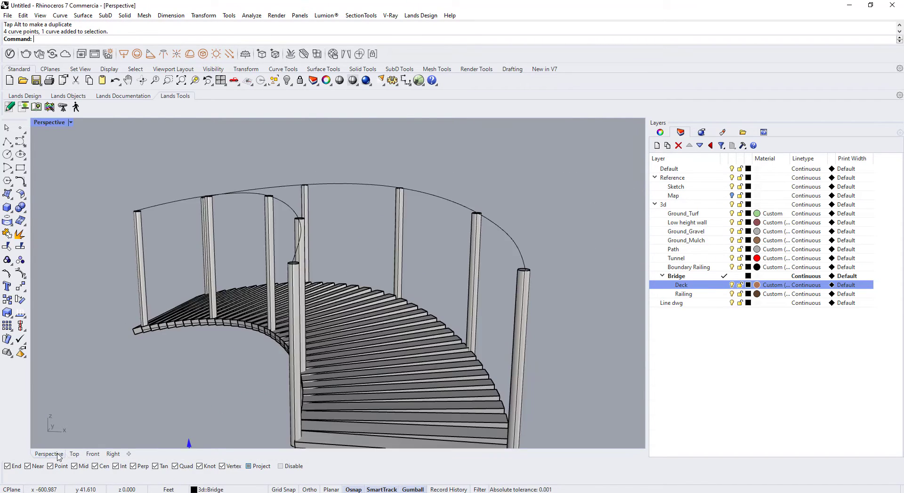
{"action": "right_click_drag", "start_coordinate": [302, 350], "coordinate": [317, 297]}
{"action": "scroll", "coordinate": [317, 298], "scroll_direction": "down", "scroll_amount": 7}
{"action": "scroll", "coordinate": [359, 375], "scroll_direction": "up", "scroll_amount": 5}
{"action": "right_click_drag", "start_coordinate": [350, 418], "coordinate": [371, 410]}
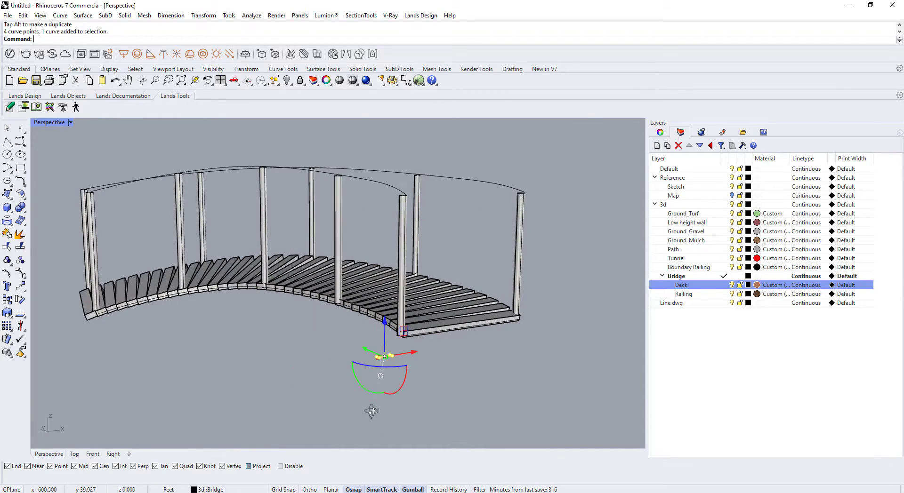
{"action": "scroll", "coordinate": [404, 387], "scroll_direction": "up", "scroll_amount": 5}
{"action": "left_click", "coordinate": [380, 362]}
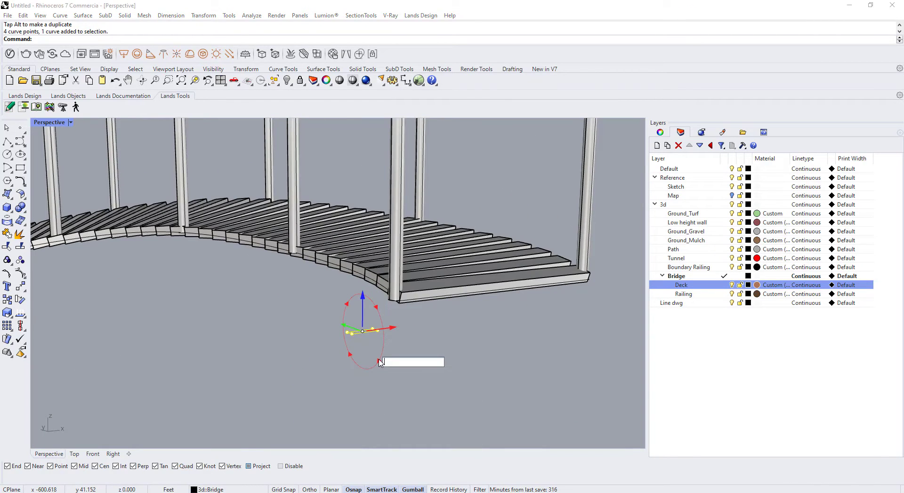
{"action": "type", "text": "90"}
{"action": "key", "text": "Return"}
{"action": "key", "text": "Escape"}
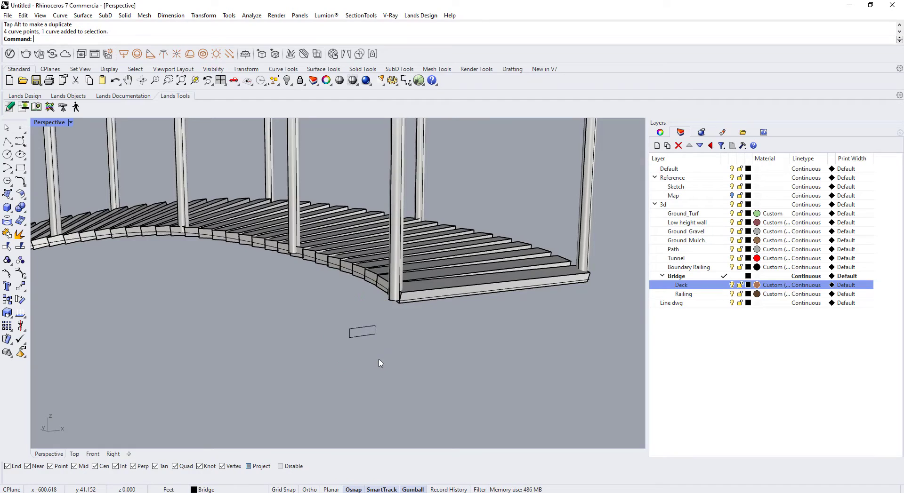
Turn off Project snapping and move the upright profile by its lower corner onto the raised inner curve's end atop the post
{"action": "left_click_drag", "start_coordinate": [388, 325], "coordinate": [278, 364]}
{"action": "type", "text": "M"}
{"action": "key", "text": "Return"}
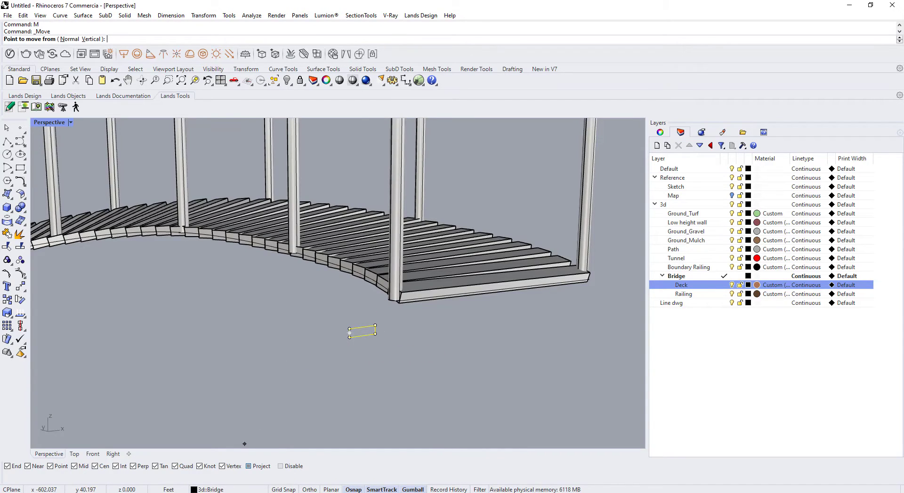
{"action": "left_click", "coordinate": [249, 466]}
{"action": "left_click", "coordinate": [349, 337]}
{"action": "scroll", "coordinate": [414, 386], "scroll_direction": "down", "scroll_amount": 5}
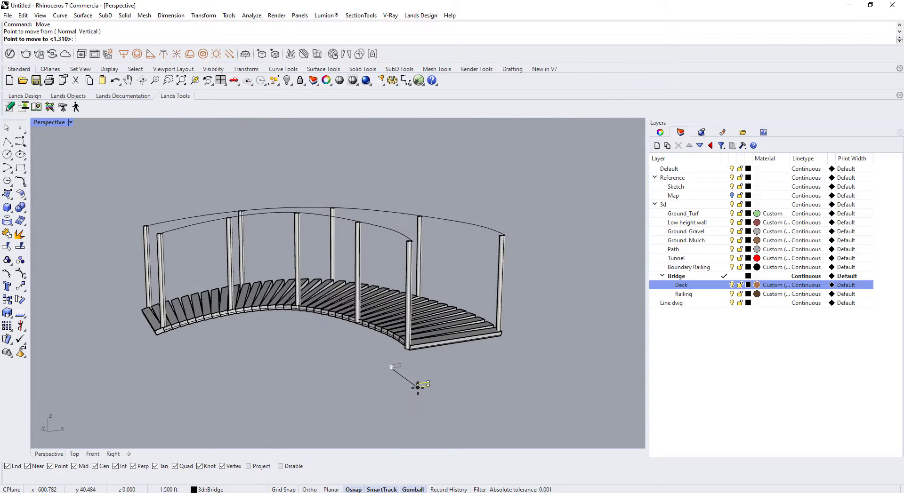
{"action": "scroll", "coordinate": [420, 217], "scroll_direction": "up", "scroll_amount": 8}
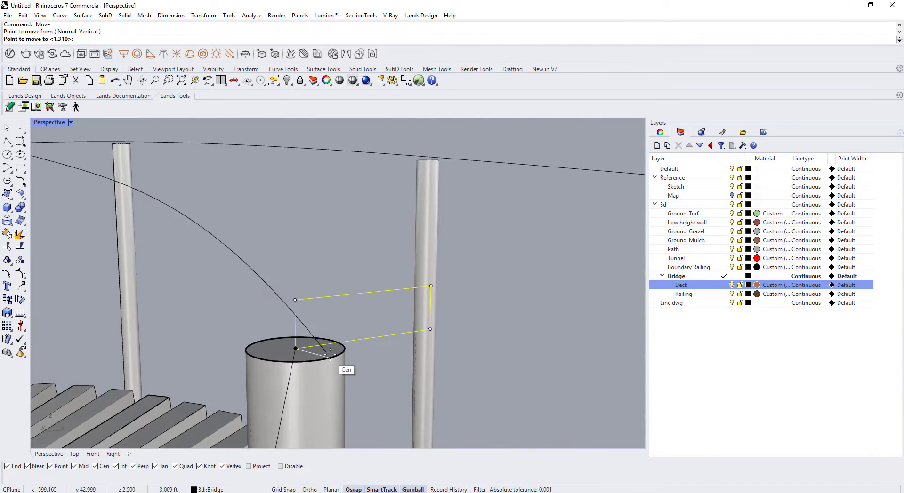
{"action": "left_click", "coordinate": [331, 349]}
{"action": "scroll", "coordinate": [324, 382], "scroll_direction": "down", "scroll_amount": 5}
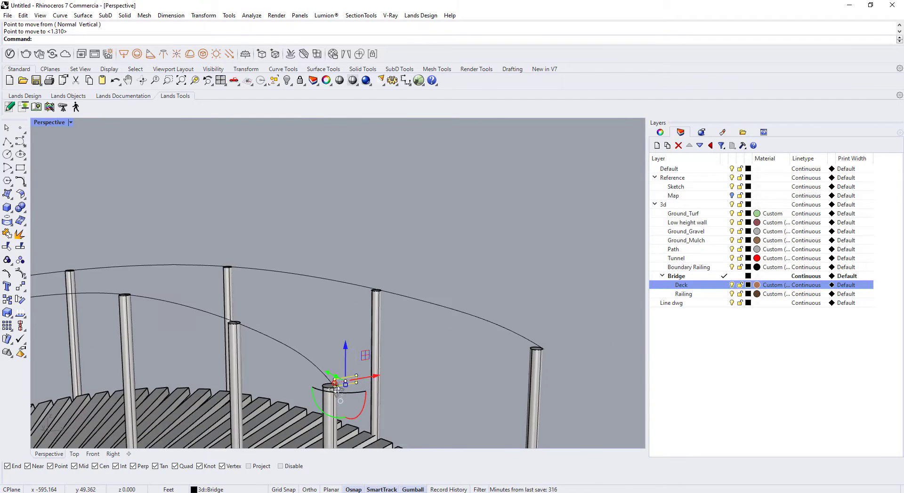
Shift the profile sideways using its other lower corner and a freehand adjustment so it straddles the inner end post
{"action": "key", "text": "Return"}
{"action": "scroll", "coordinate": [266, 375], "scroll_direction": "up", "scroll_amount": 4}
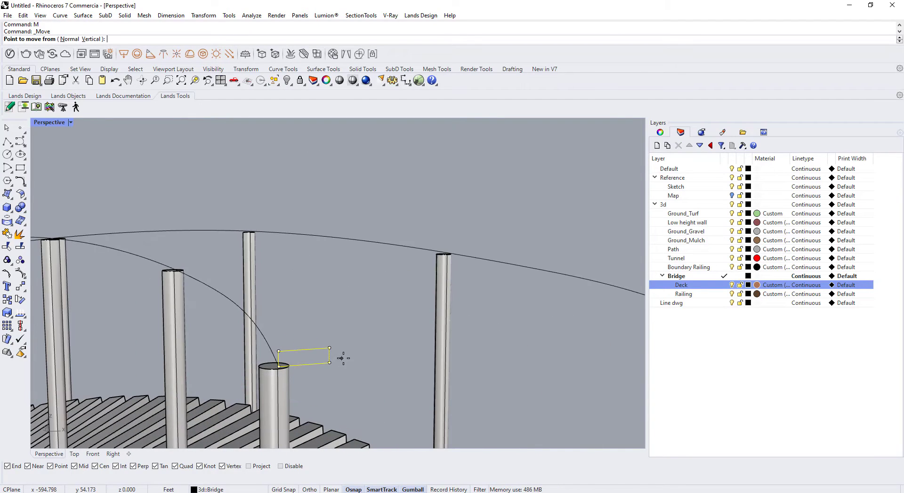
{"action": "left_click", "coordinate": [329, 362]}
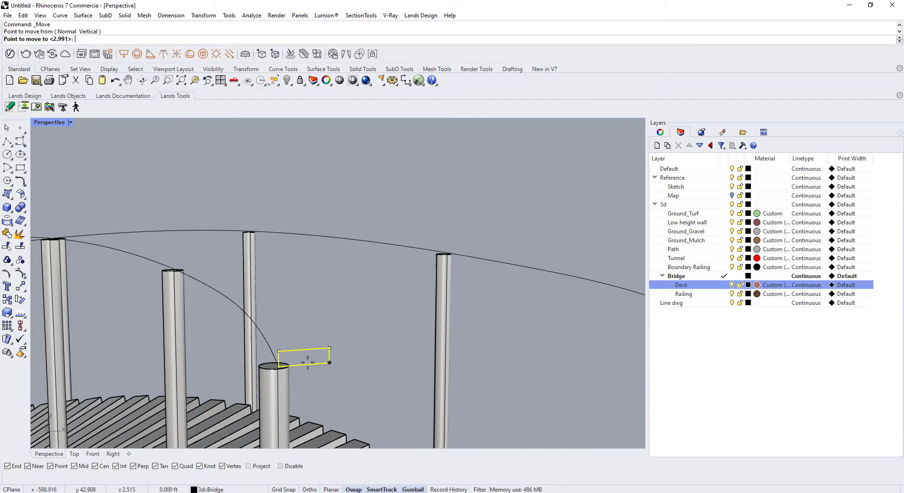
{"action": "left_click", "coordinate": [278, 370]}
{"action": "left_click_drag", "start_coordinate": [288, 363], "coordinate": [313, 359]}
{"action": "scroll", "coordinate": [313, 360], "scroll_direction": "down", "scroll_amount": 3}
{"action": "key", "text": "Escape"}
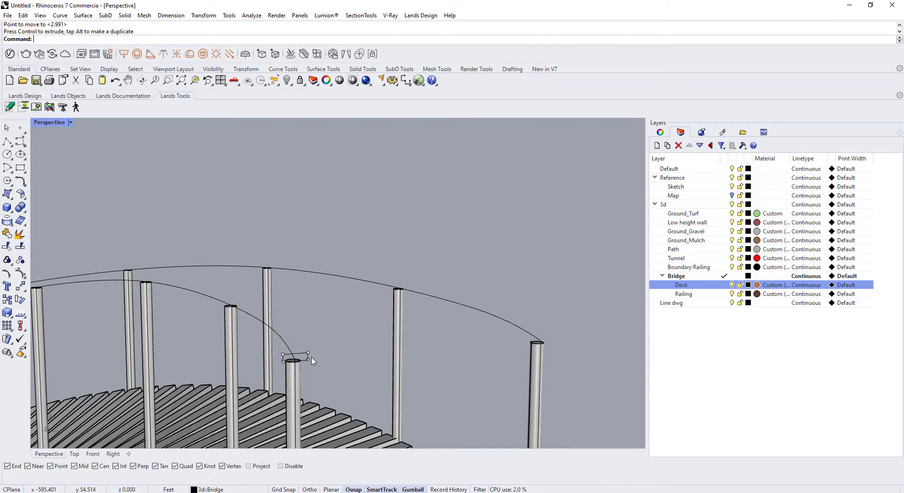
Copy the rectangular profile from the inner curve's end to the matching end of the outer curve
{"action": "scroll", "coordinate": [313, 361], "scroll_direction": "down", "scroll_amount": 4}
{"action": "mouse_move", "coordinate": [313, 361]}
{"action": "right_mouse_down"}
{"action": "mouse_move", "coordinate": [408, 359]}
{"action": "mouse_move", "coordinate": [308, 364]}
{"action": "right_mouse_up"}
{"action": "scroll", "coordinate": [359, 352], "scroll_direction": "up", "scroll_amount": 1}
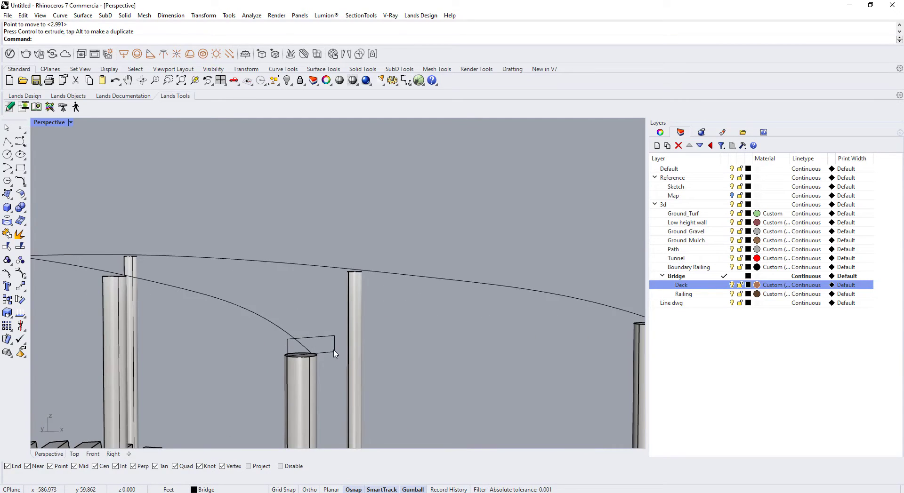
{"action": "type", "text": "P"}
{"action": "key", "text": "Return"}
{"action": "scroll", "coordinate": [319, 355], "scroll_direction": "up", "scroll_amount": 2}
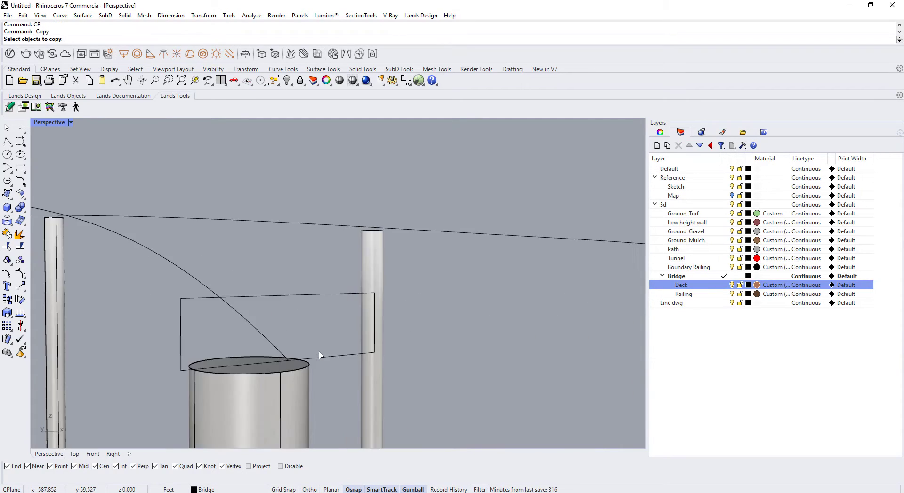
{"action": "left_click", "coordinate": [325, 357]}
{"action": "key", "text": "Return"}
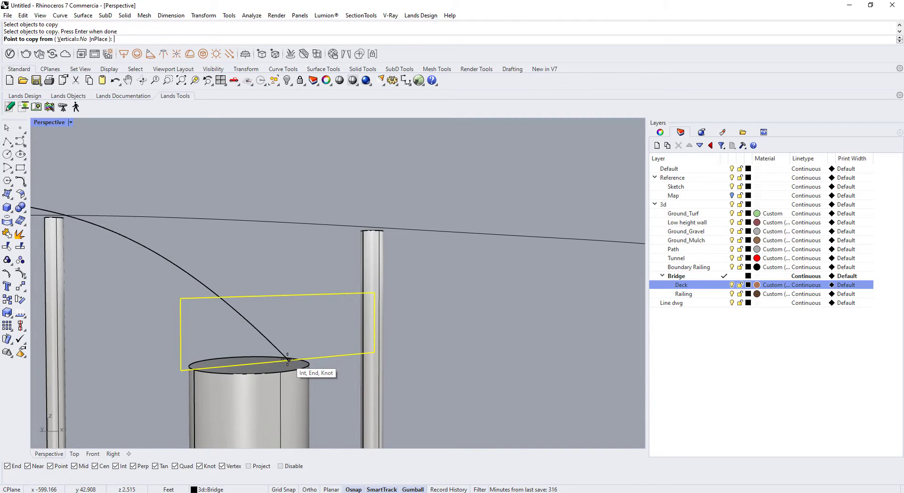
{"action": "left_click", "coordinate": [288, 360]}
{"action": "scroll", "coordinate": [264, 372], "scroll_direction": "down", "scroll_amount": 3}
{"action": "scroll", "coordinate": [363, 369], "scroll_direction": "up", "scroll_amount": 5}
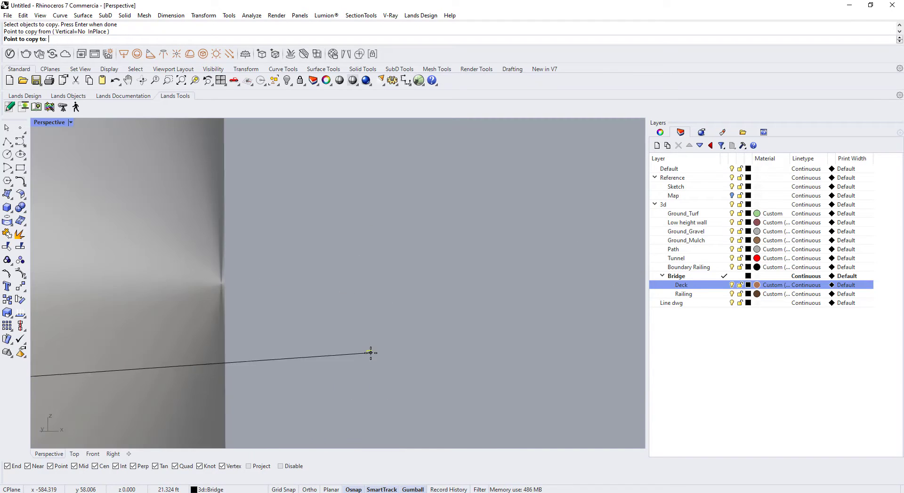
{"action": "scroll", "coordinate": [370, 354], "scroll_direction": "down", "scroll_amount": 3}
{"action": "left_click", "coordinate": [358, 317]}
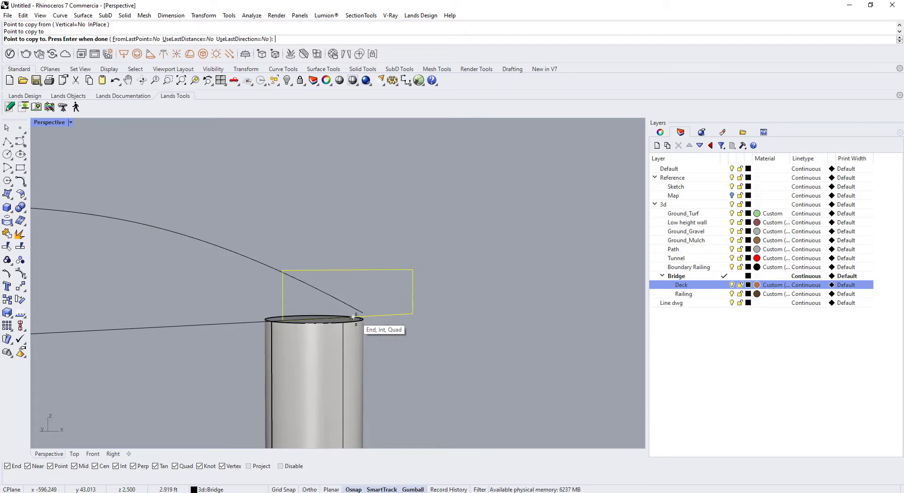
{"action": "key", "text": "Return"}
{"action": "scroll", "coordinate": [394, 340], "scroll_direction": "down", "scroll_amount": 5}
{"action": "scroll", "coordinate": [376, 358], "scroll_direction": "down", "scroll_amount": 4}
{"action": "scroll", "coordinate": [357, 348], "scroll_direction": "up", "scroll_amount": 3}
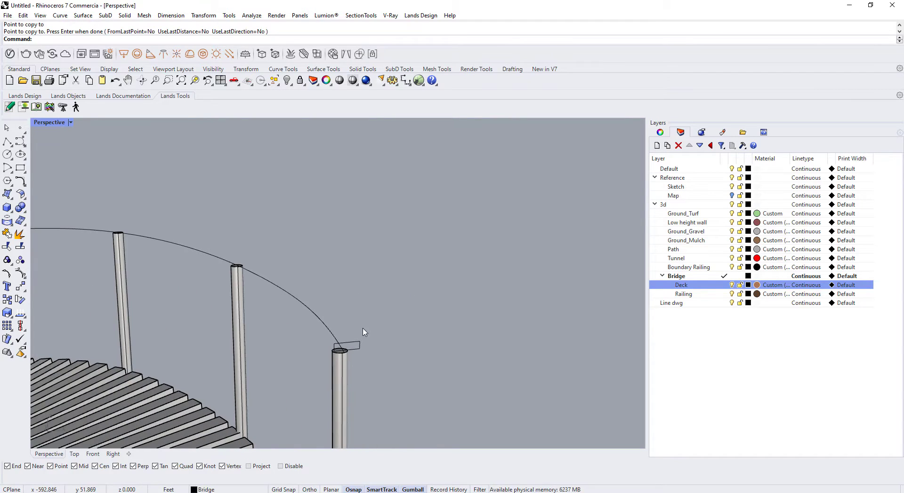
Nudge the copied profile sideways so it sits centred over the outer end post
{"action": "left_click", "coordinate": [358, 347]}
{"action": "scroll", "coordinate": [358, 347], "scroll_direction": "up", "scroll_amount": 3}
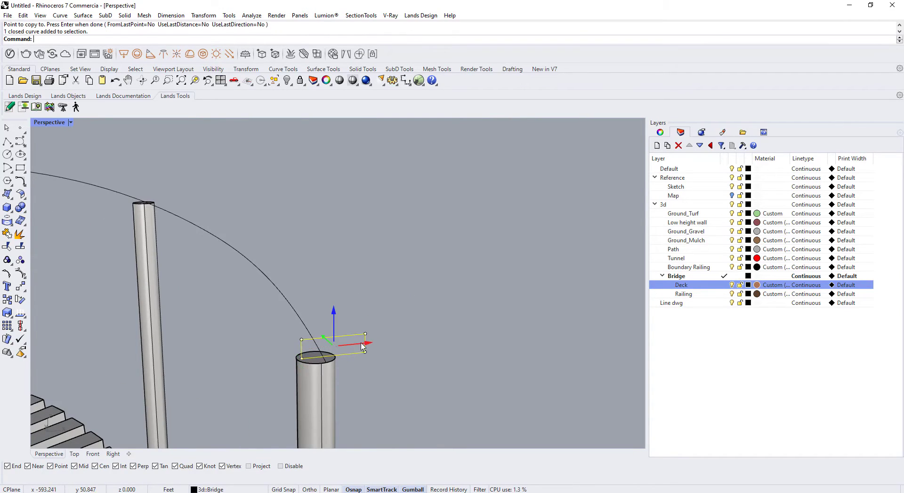
{"action": "left_click_drag", "start_coordinate": [359, 345], "coordinate": [350, 345]}
{"action": "left_click", "coordinate": [389, 359]}
Create the inner handrail with Sweep1, using the raised inner curve as rail and its rectangle as cross section
{"action": "scroll", "coordinate": [393, 356], "scroll_direction": "down", "scroll_amount": 3}
{"action": "scroll", "coordinate": [373, 363], "scroll_direction": "up", "scroll_amount": 4}
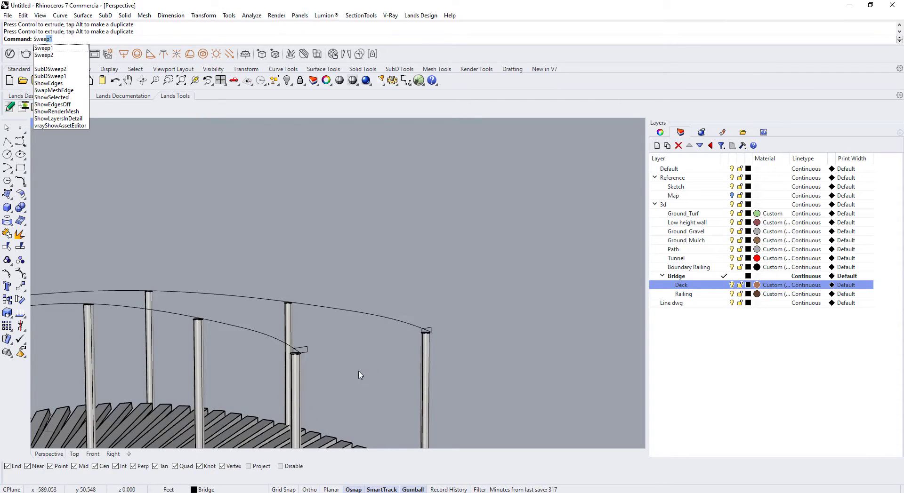
{"action": "left_click", "coordinate": [51, 49]}
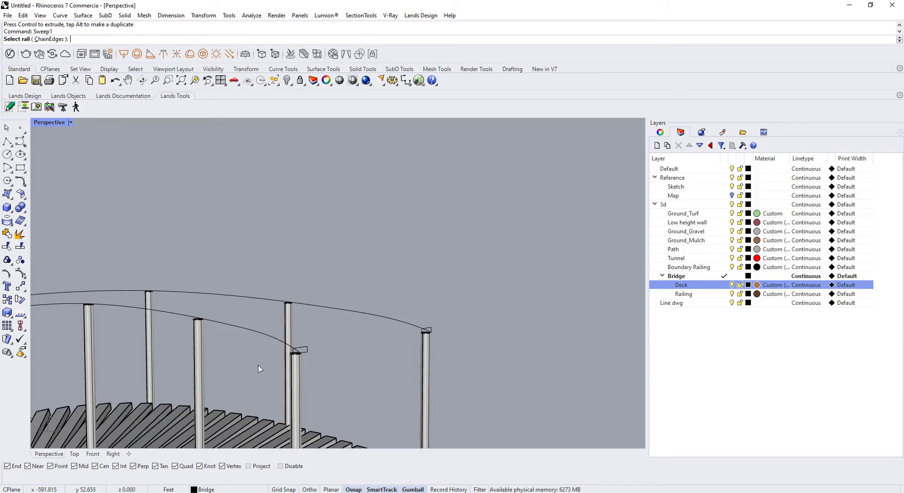
{"action": "left_click", "coordinate": [262, 337]}
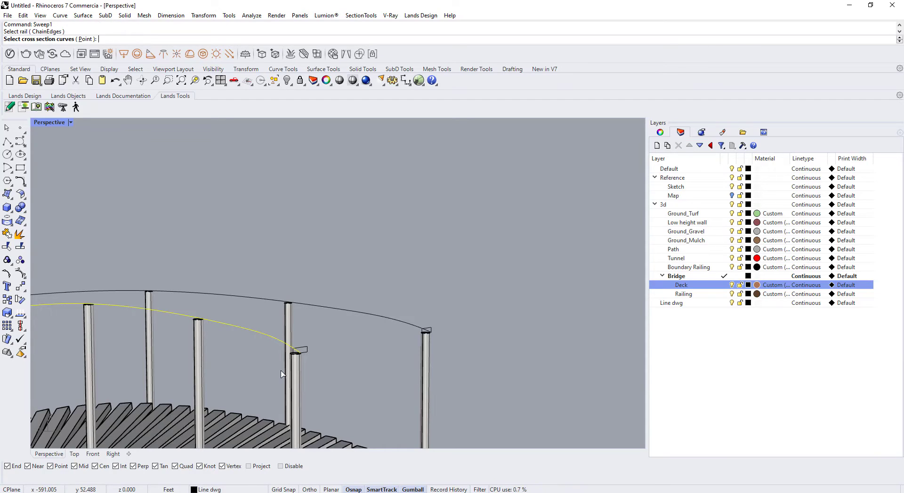
{"action": "left_click", "coordinate": [301, 351]}
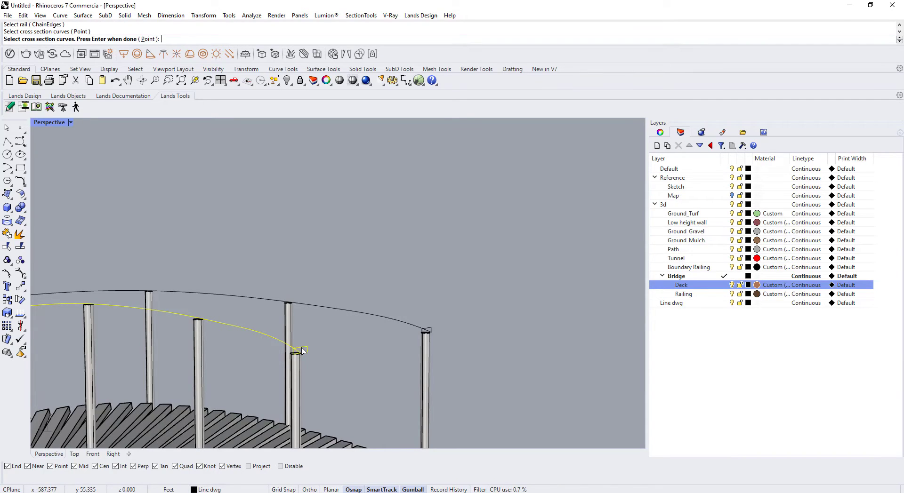
{"action": "scroll", "coordinate": [334, 346], "scroll_direction": "down", "scroll_amount": 3}
{"action": "key", "text": "Return"}
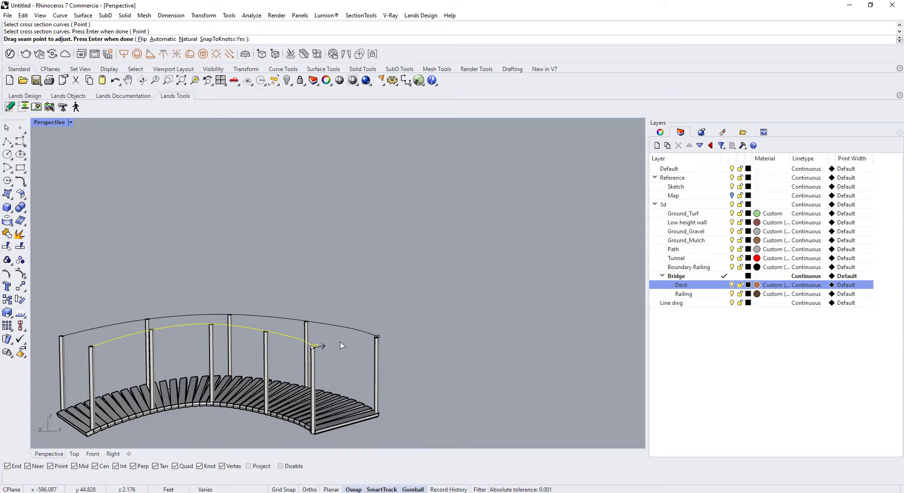
{"action": "key", "text": "Return"}
{"action": "scroll", "coordinate": [129, 349], "scroll_direction": "up", "scroll_amount": 5}
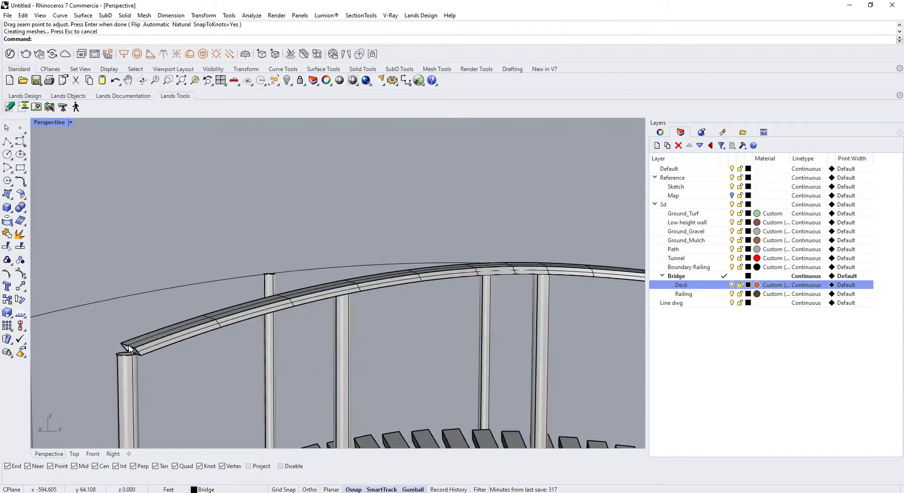
Cap the open ends of the inner handrail
{"action": "scroll", "coordinate": [130, 348], "scroll_direction": "up", "scroll_amount": 3}
{"action": "scroll", "coordinate": [130, 348], "scroll_direction": "down", "scroll_amount": 3}
{"action": "left_click", "coordinate": [194, 339]}
{"action": "type", "text": "C"}
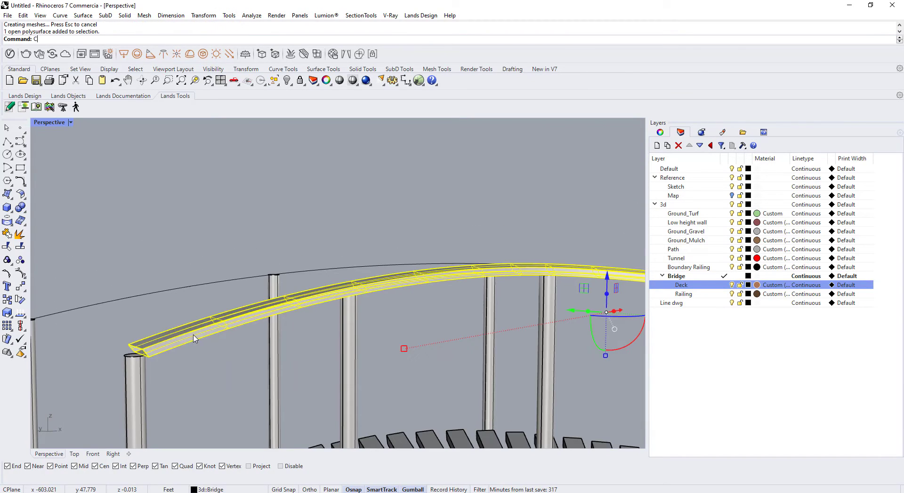
{"action": "type", "text": "ap"}
{"action": "key", "text": "Return"}
{"action": "scroll", "coordinate": [356, 384], "scroll_direction": "down", "scroll_amount": 5}
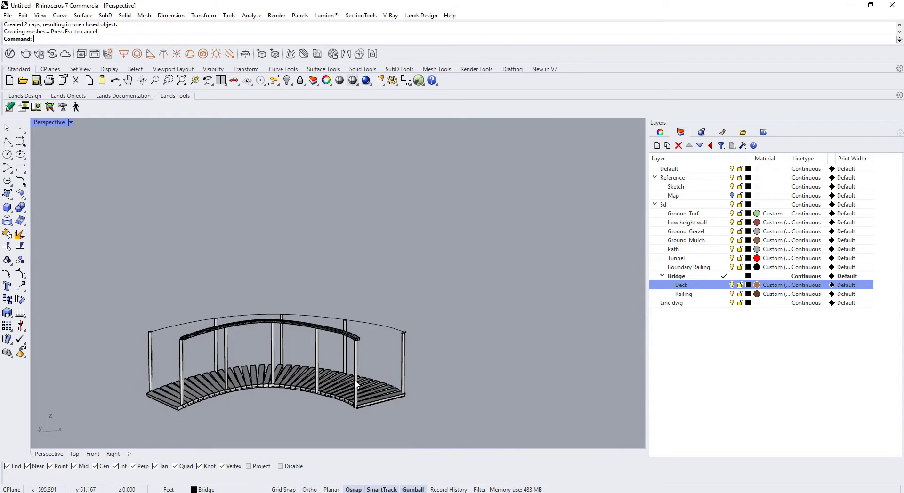
Create the outer handrail with Sweep1, using the raised outer curve as rail and the copied rectangle as cross section
{"action": "right_click_drag", "start_coordinate": [356, 384], "coordinate": [367, 346]}
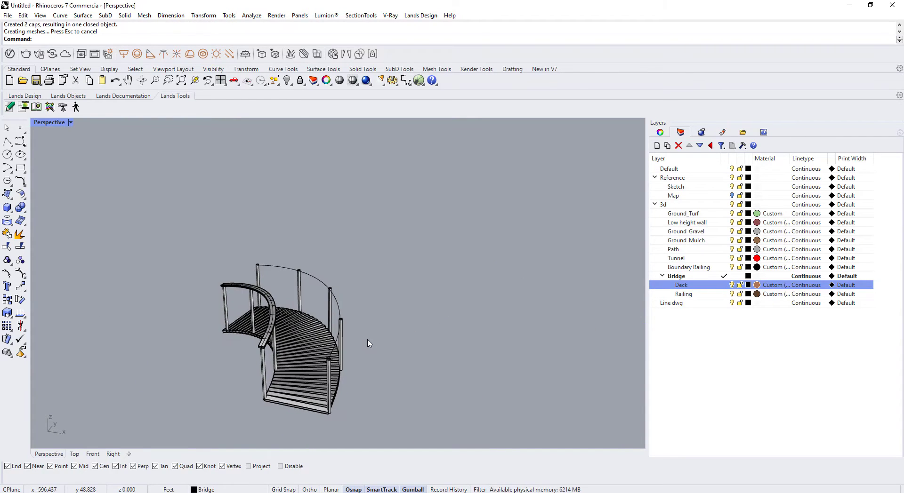
{"action": "scroll", "coordinate": [369, 343], "scroll_direction": "up", "scroll_amount": 4}
{"action": "scroll", "coordinate": [278, 394], "scroll_direction": "up", "scroll_amount": 3}
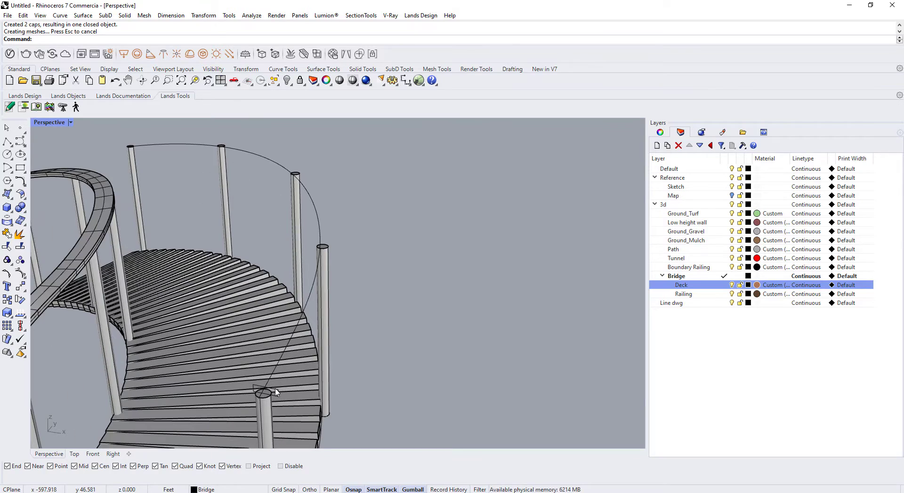
{"action": "left_click", "coordinate": [278, 394]}
{"action": "left_click", "coordinate": [310, 411]}
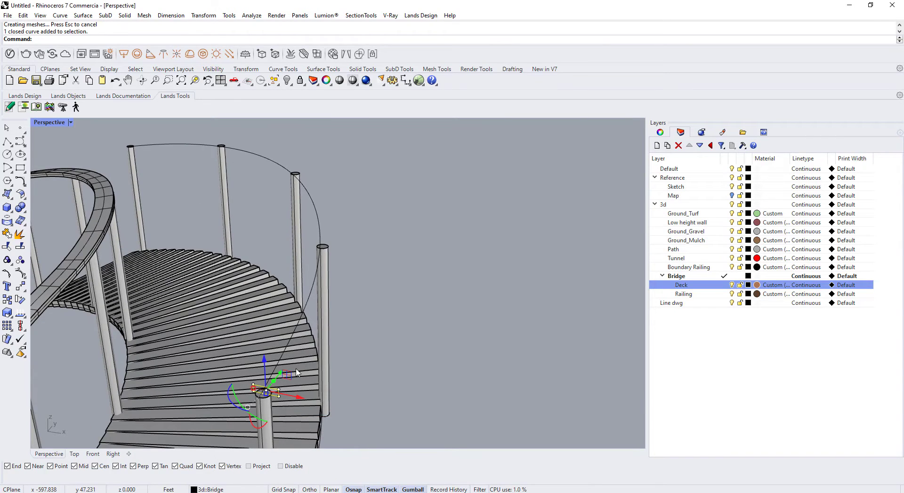
{"action": "key", "text": "Escape"}
{"action": "type", "text": "Sweep1"}
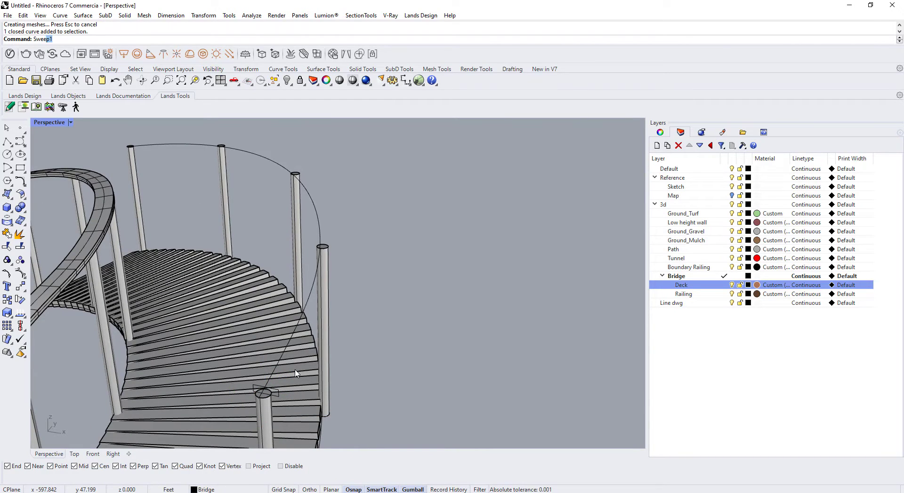
{"action": "key", "text": "Return"}
{"action": "left_click", "coordinate": [276, 372]}
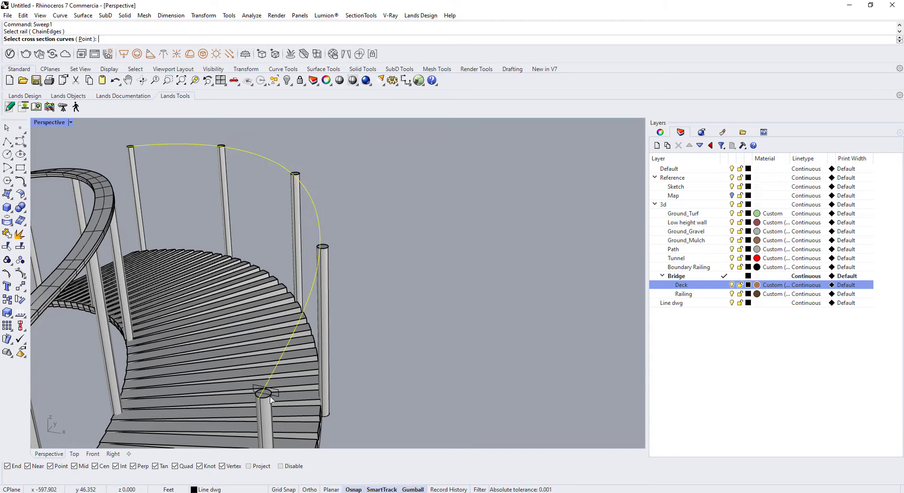
{"action": "left_click", "coordinate": [276, 393]}
{"action": "key", "text": "Return"}
{"action": "key", "text": "Return"}
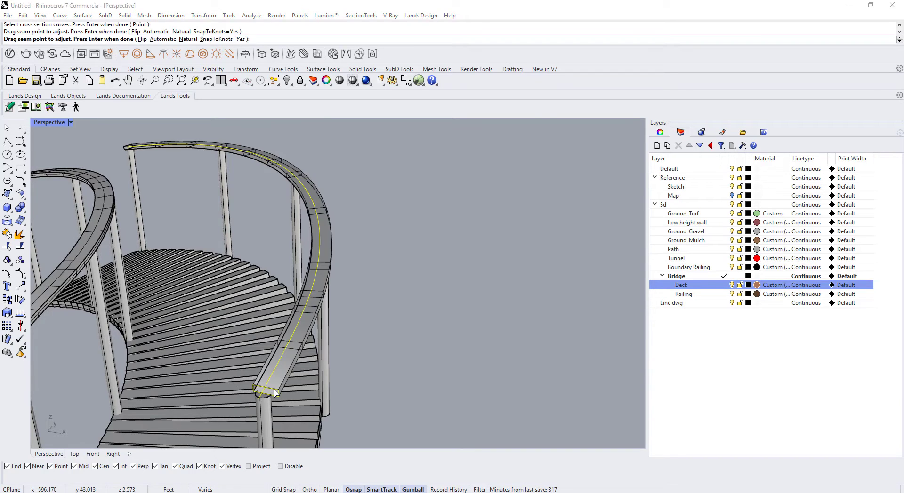
{"action": "key", "text": "Return"}
Cap the open ends of the outer handrail
{"action": "scroll", "coordinate": [304, 350], "scroll_direction": "down", "scroll_amount": 4}
{"action": "left_click", "coordinate": [305, 339]}
{"action": "type", "text": "Cap"}
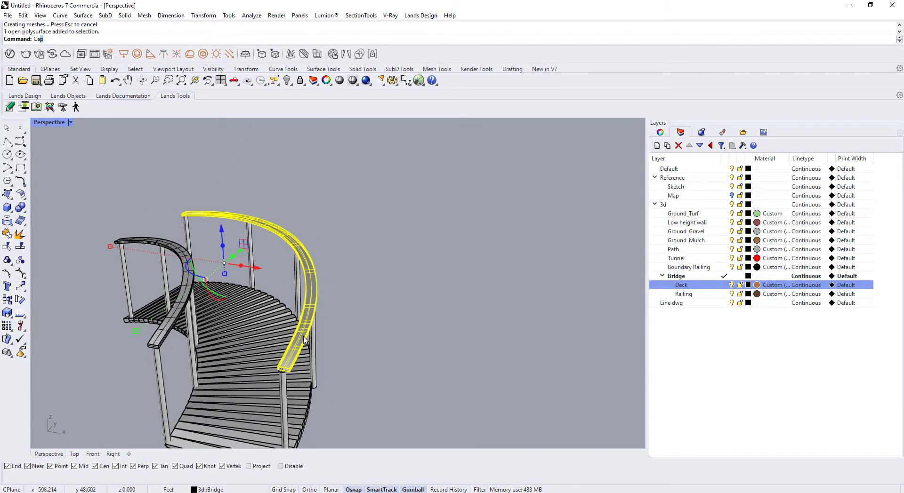
{"action": "key", "text": "Return"}
{"action": "scroll", "coordinate": [303, 343], "scroll_direction": "up", "scroll_amount": 5}
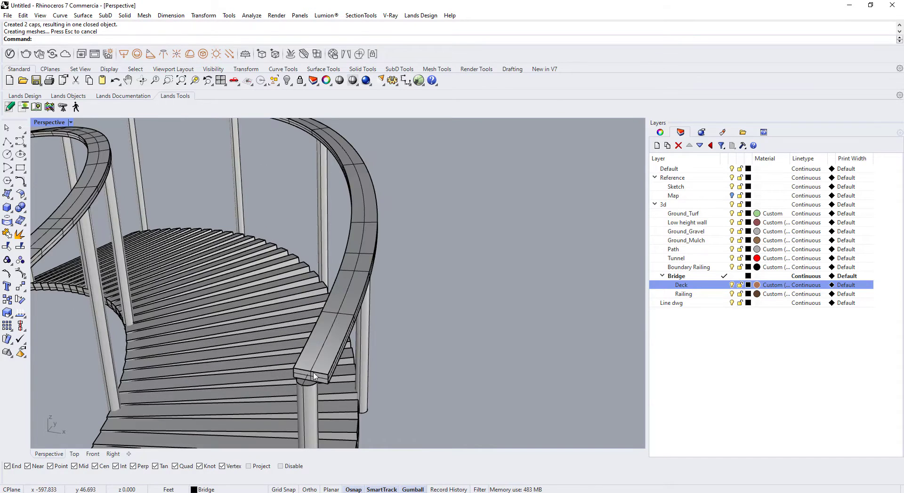
Select both handrails and duplicate them straight down twice to form two lower rails along each side of the bridge
{"action": "scroll", "coordinate": [328, 347], "scroll_direction": "down", "scroll_amount": 4}
{"action": "right_click_drag", "start_coordinate": [277, 350], "coordinate": [324, 360]}
{"action": "scroll", "coordinate": [439, 301], "scroll_direction": "down", "scroll_amount": 4}
{"action": "scroll", "coordinate": [411, 311], "scroll_direction": "up", "scroll_amount": 5}
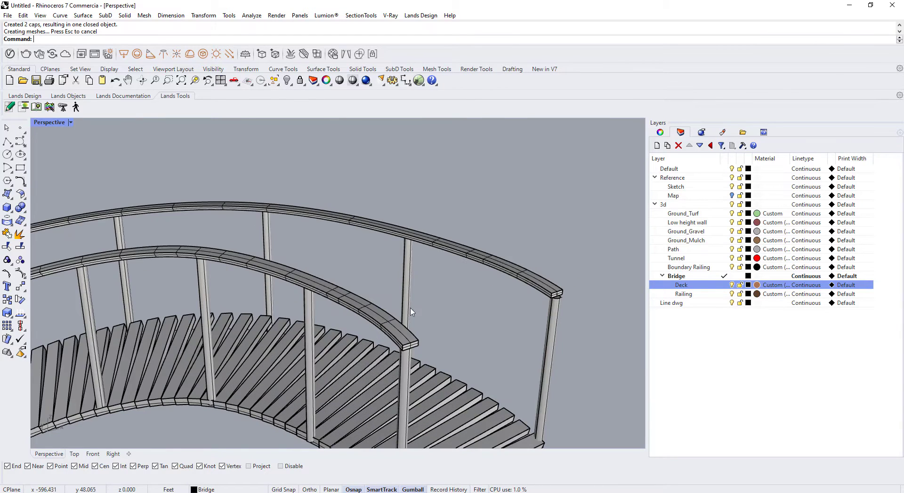
{"action": "left_click", "coordinate": [372, 325]}
{"action": "left_click", "coordinate": [501, 272], "text": "shift"}
{"action": "scroll", "coordinate": [509, 271], "scroll_direction": "down", "scroll_amount": 2}
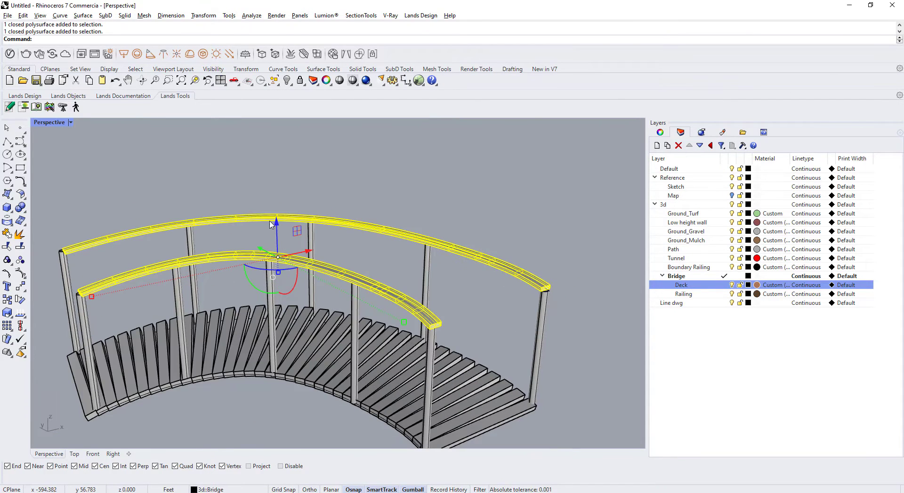
{"action": "left_click_drag", "start_coordinate": [278, 227], "coordinate": [278, 289]}
{"action": "key", "text": "Escape"}
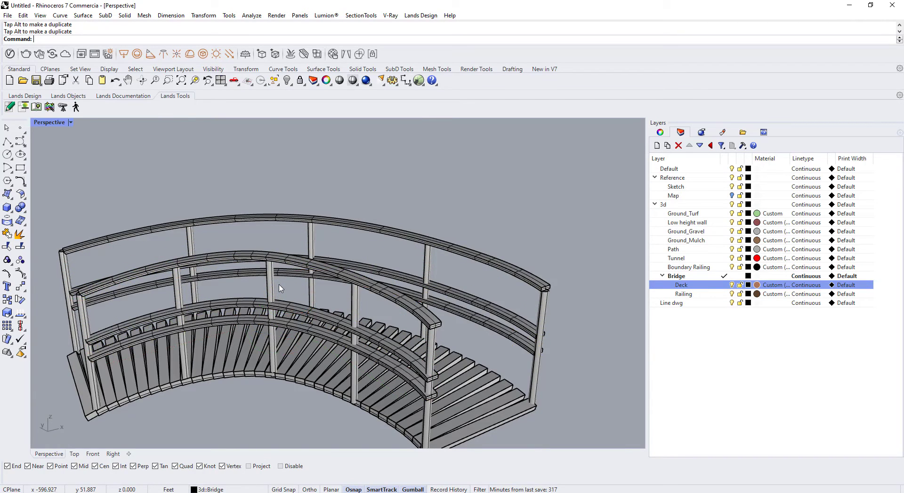
{"action": "scroll", "coordinate": [278, 290], "scroll_direction": "down", "scroll_amount": 6}
{"action": "right_click_drag", "start_coordinate": [306, 349], "coordinate": [324, 341]}
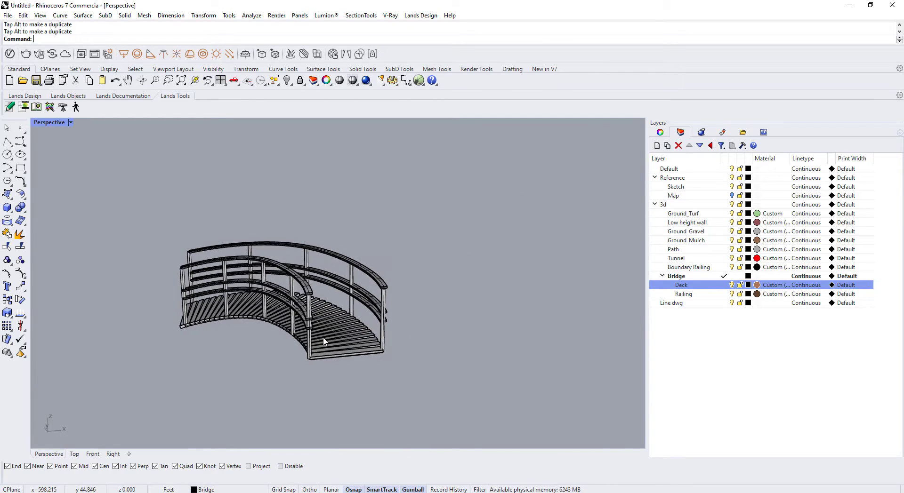
{"action": "mouse_move", "coordinate": [302, 309]}
{"action": "right_mouse_down"}
{"action": "mouse_move", "coordinate": [379, 351]}
{"action": "mouse_move", "coordinate": [307, 311]}
{"action": "right_mouse_up"}
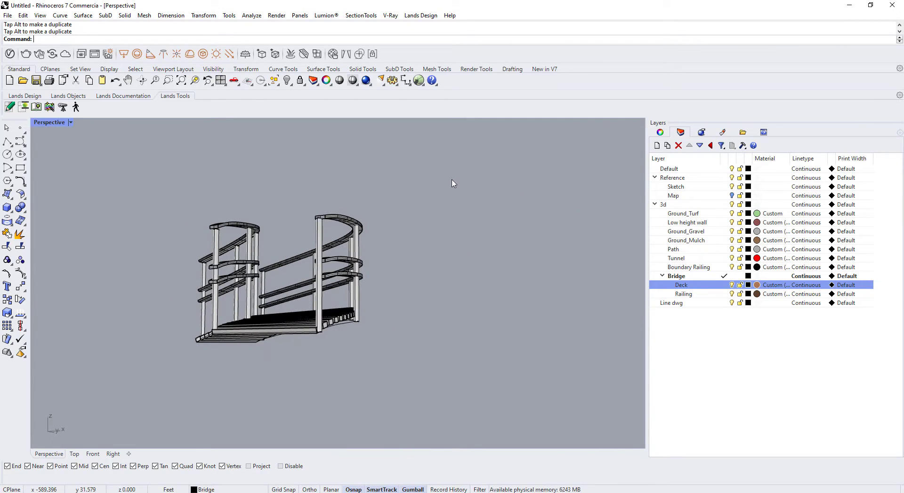
Move the bridge's posts, handrails and lower rails to the Railing layer, leaving the deck planks out
{"action": "left_click_drag", "start_coordinate": [446, 178], "coordinate": [142, 281]}
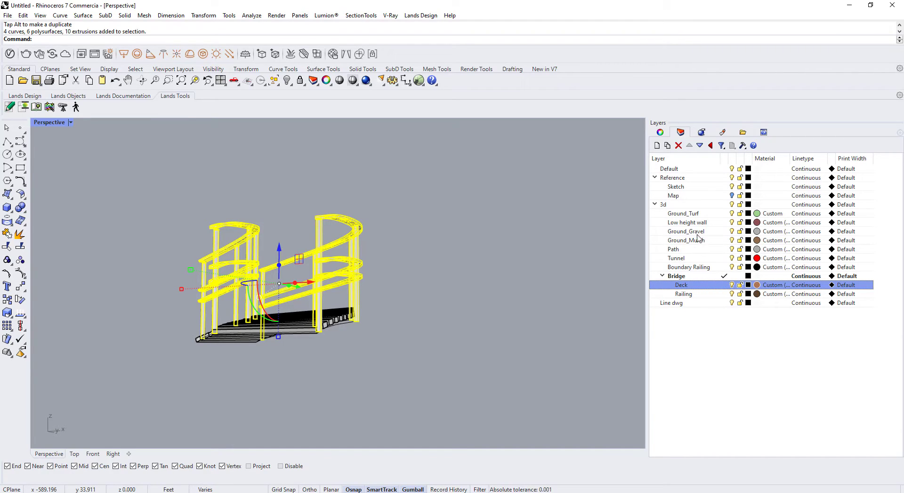
{"action": "right_click", "coordinate": [685, 295]}
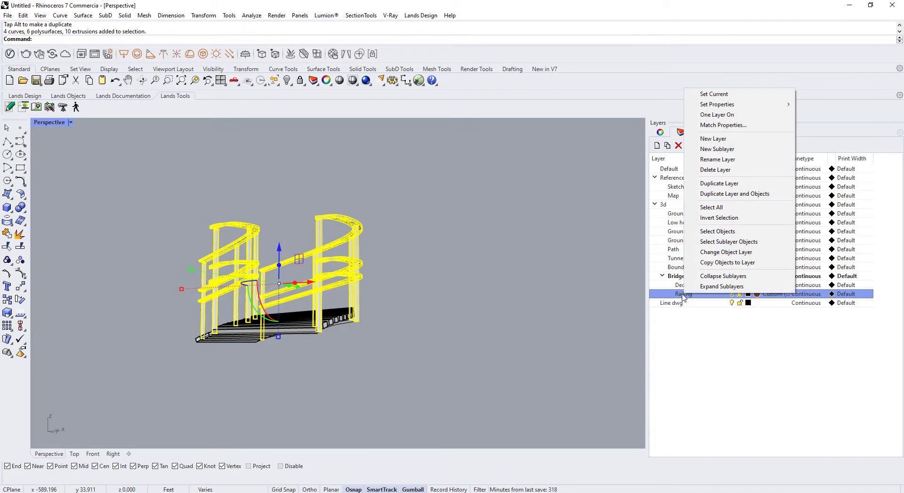
{"action": "left_click", "coordinate": [729, 253]}
{"action": "right_click_drag", "start_coordinate": [313, 343], "coordinate": [454, 378]}
{"action": "scroll", "coordinate": [451, 379], "scroll_direction": "down", "scroll_amount": 5}
{"action": "left_click", "coordinate": [442, 385]}
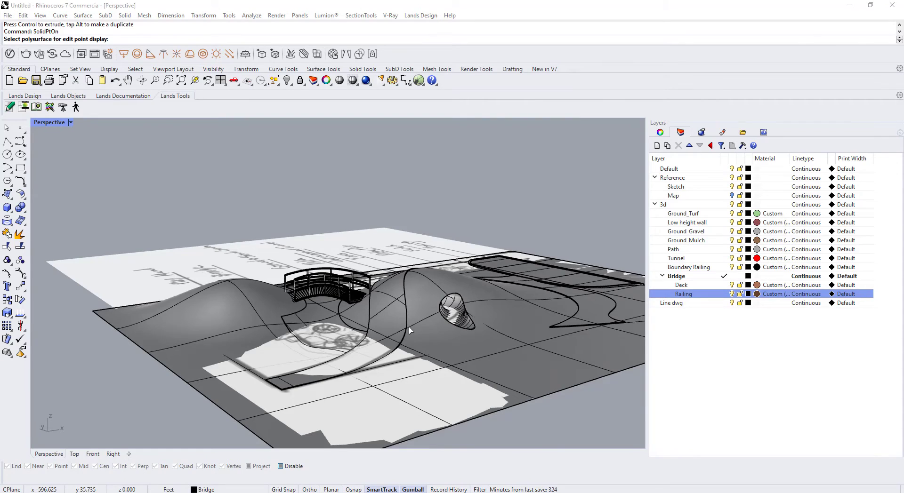
{"action": "right_click_drag", "start_coordinate": [411, 330], "coordinate": [416, 356]}
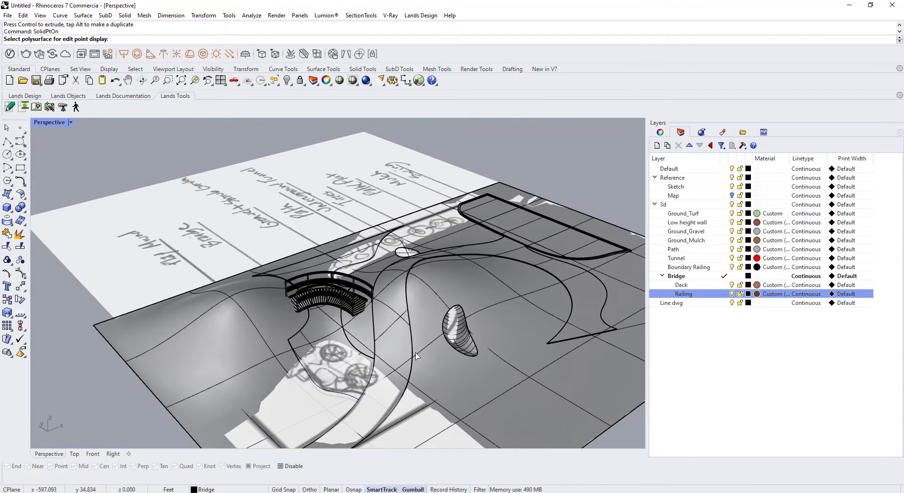
{"action": "scroll", "coordinate": [293, 334], "scroll_direction": "down", "scroll_amount": 2}
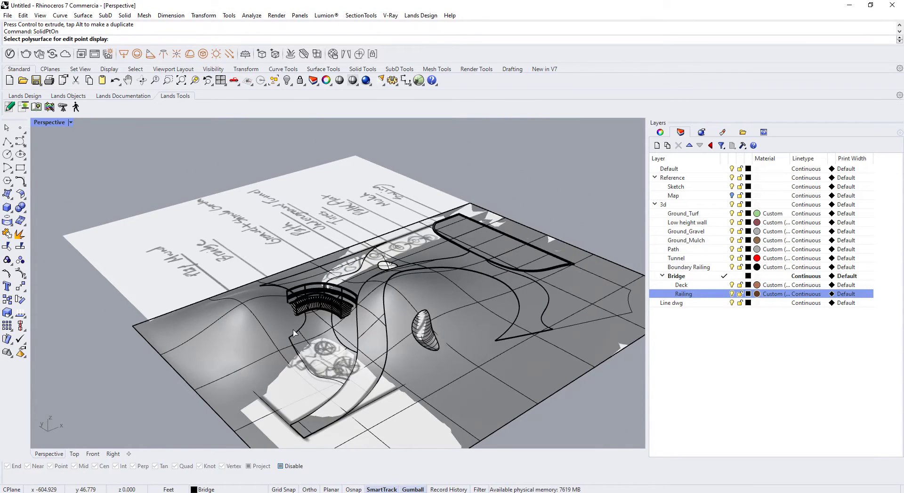
{"action": "scroll", "coordinate": [294, 333], "scroll_direction": "down", "scroll_amount": 2}
{"action": "scroll", "coordinate": [293, 334], "scroll_direction": "up", "scroll_amount": 2}
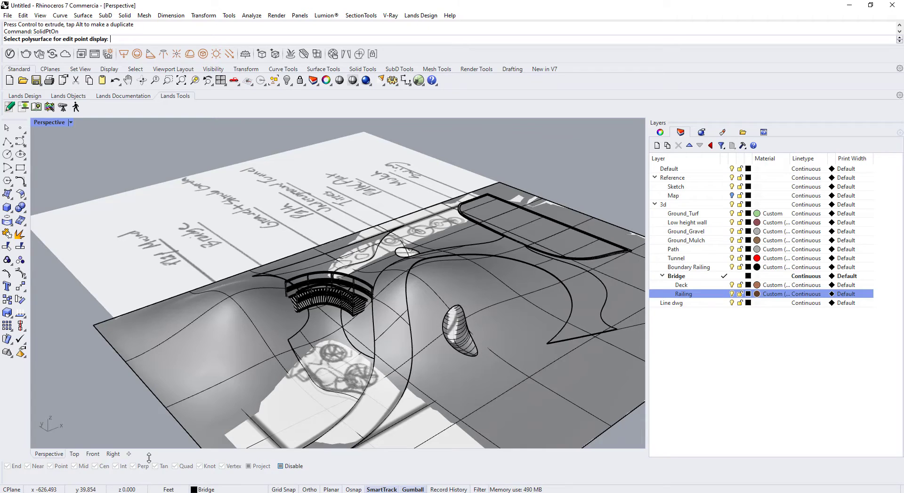
Switch to Google Chrome and open 3dwarehouse.sketchup.com
{"action": "left_click_drag", "start_coordinate": [146, 458], "coordinate": [143, 459]}
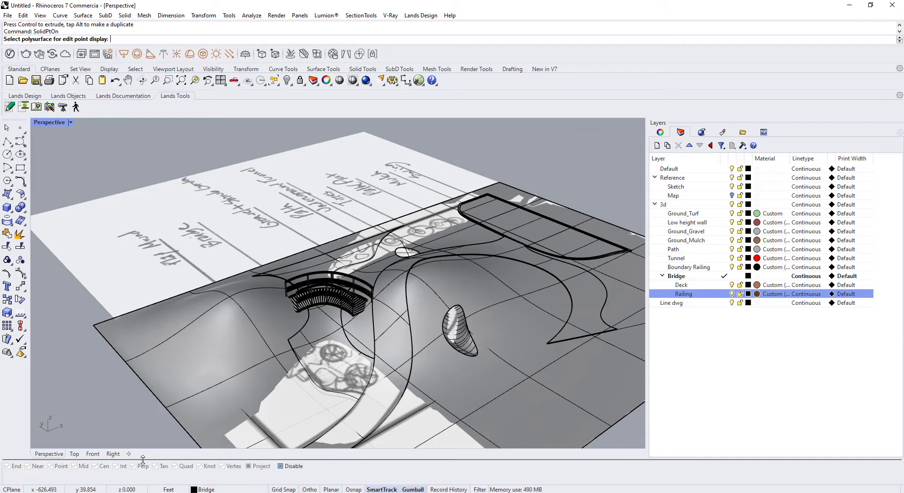
{"action": "mouse_move", "coordinate": [78, 492]}
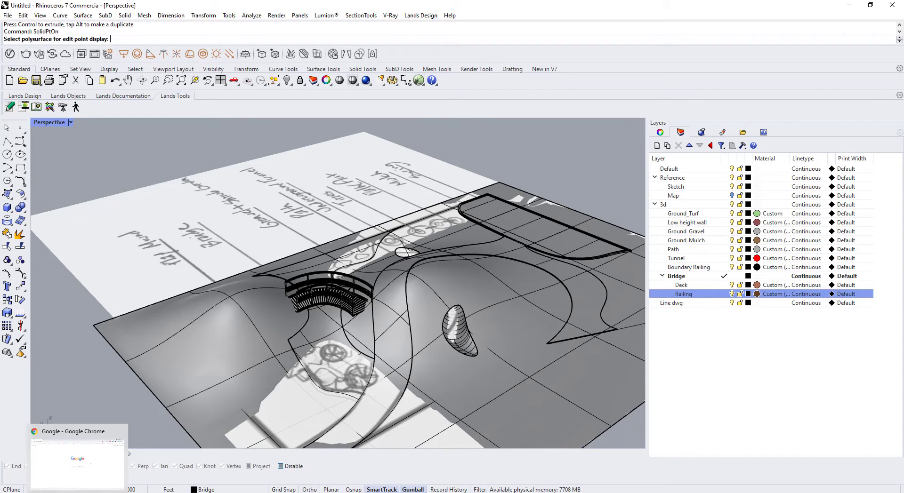
{"action": "left_click", "coordinate": [81, 471]}
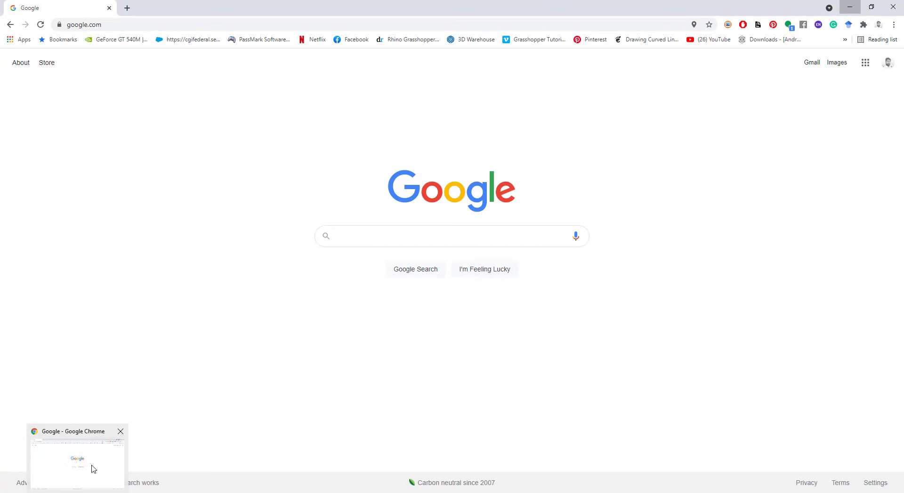
{"action": "left_click", "coordinate": [245, 25]}
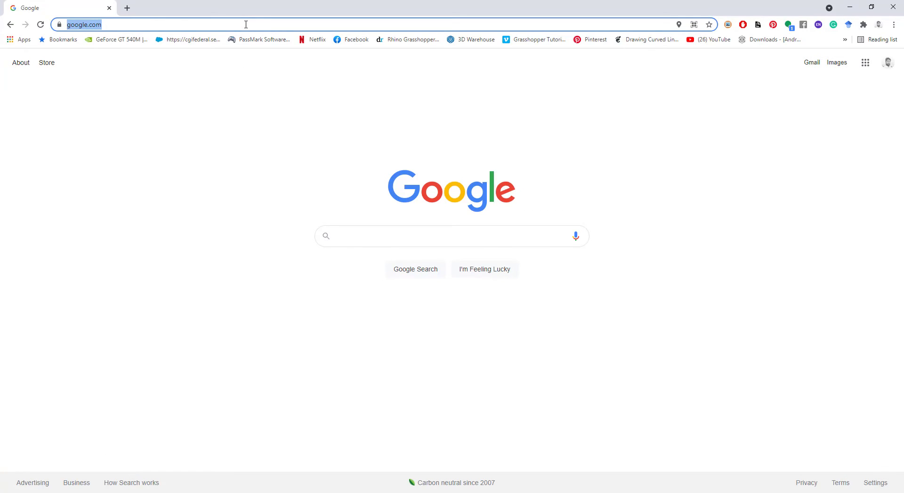
{"action": "type", "text": "3dwarehouse.sketchup"}
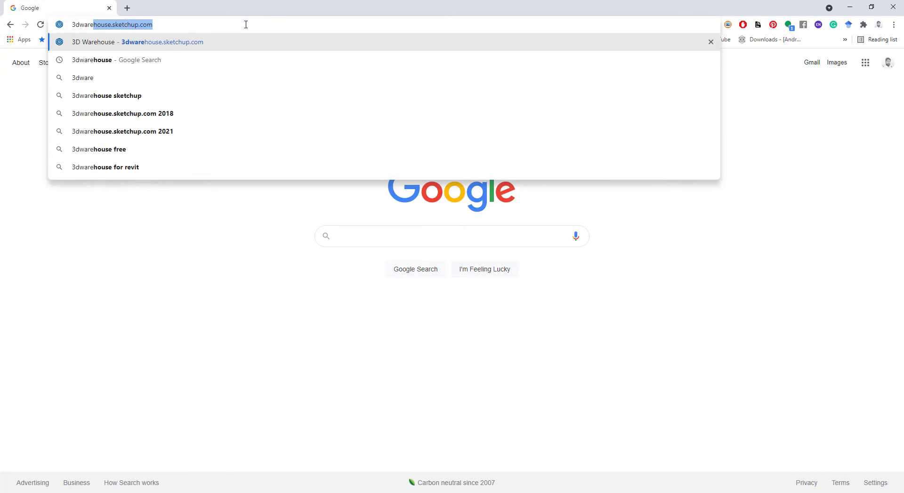
{"action": "key", "text": "Return"}
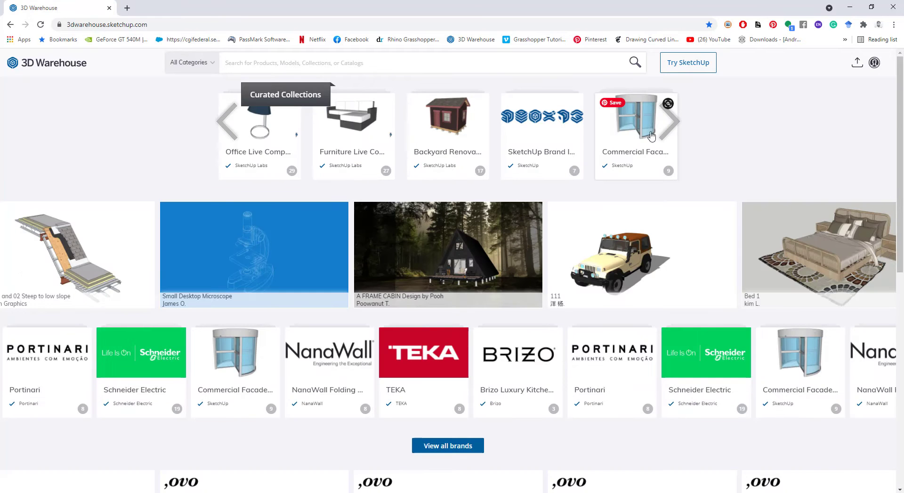
Sign in to 3D Warehouse with the first listed Google account and check the account's profile menu
{"action": "mouse_move", "coordinate": [873, 67]}
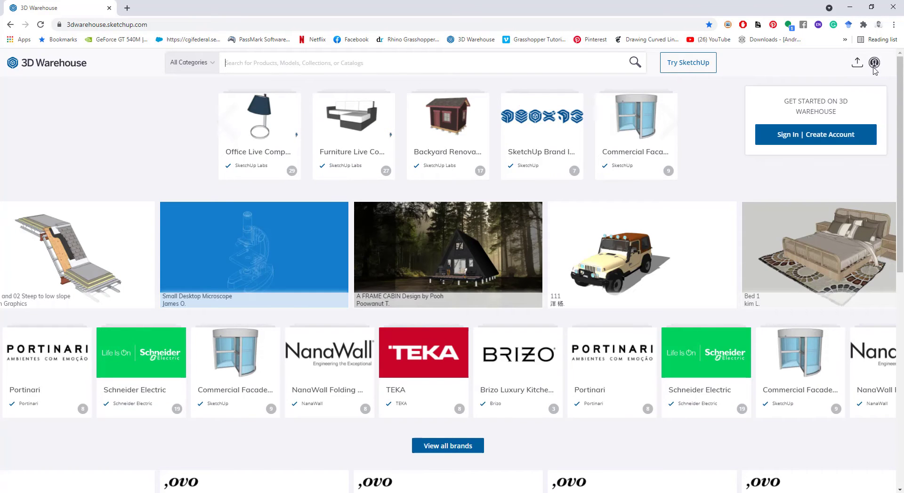
{"action": "left_click", "coordinate": [793, 141]}
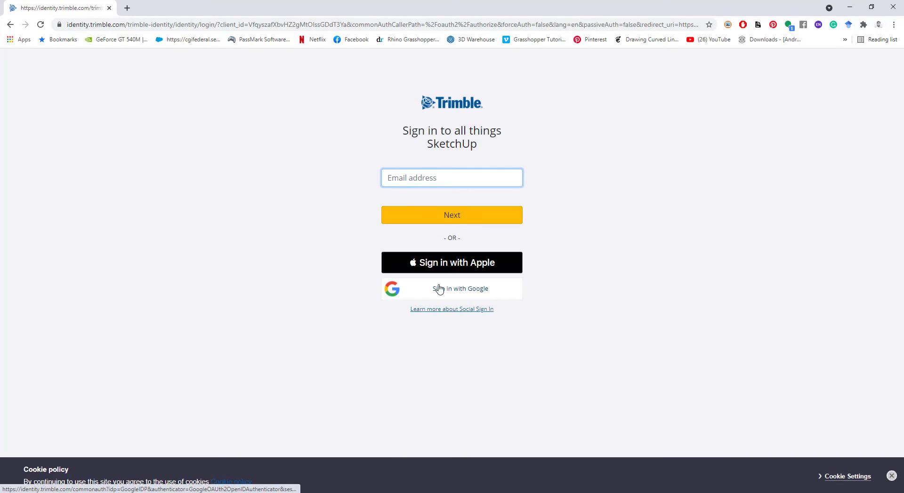
{"action": "left_click", "coordinate": [439, 288]}
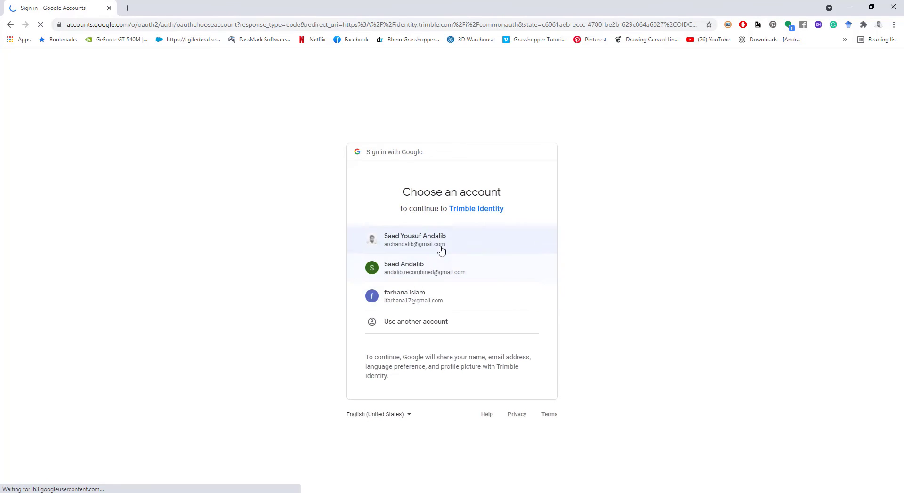
{"action": "left_click", "coordinate": [441, 246]}
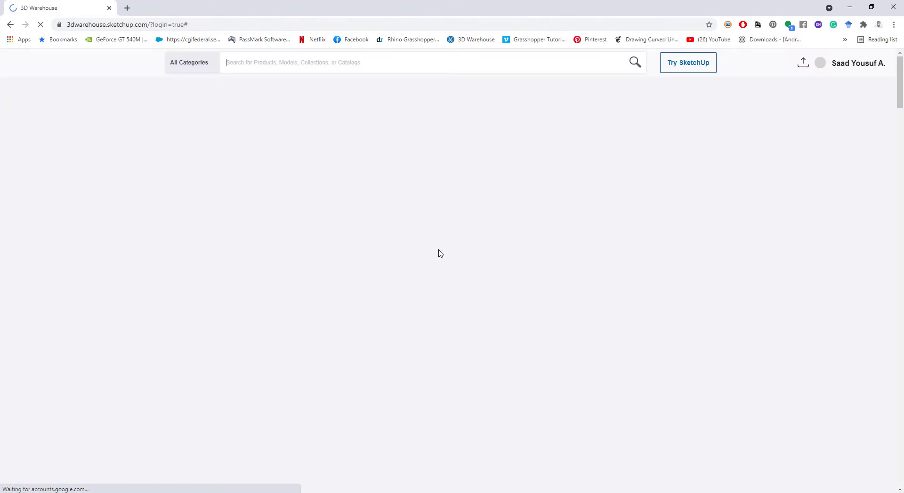
{"action": "scroll", "coordinate": [442, 253], "scroll_direction": "down", "scroll_amount": 1}
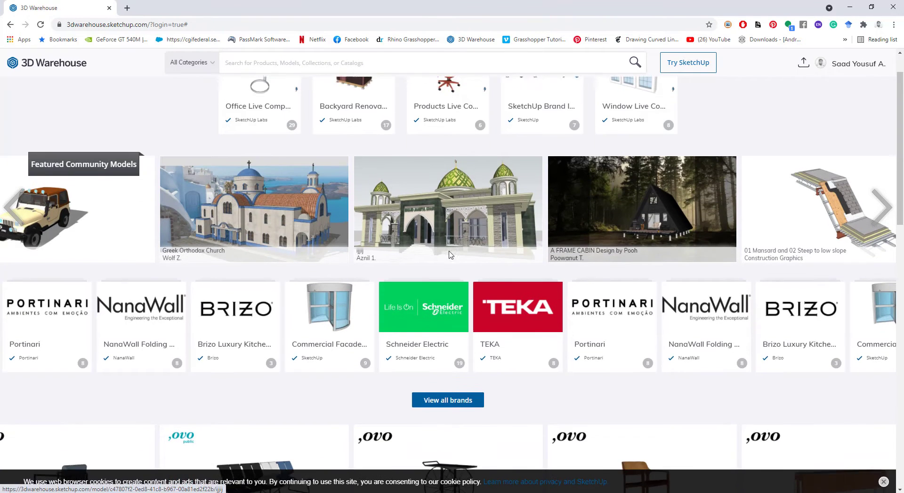
{"action": "left_click", "coordinate": [842, 63]}
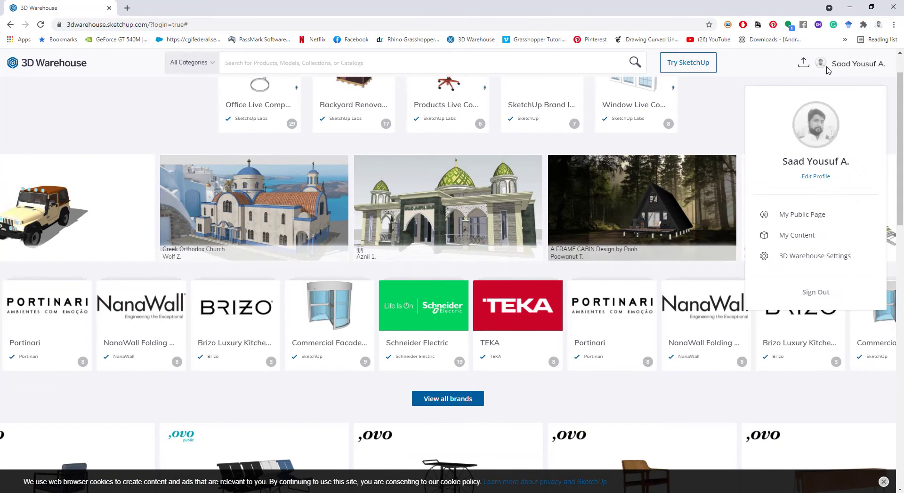
{"action": "left_click", "coordinate": [457, 152]}
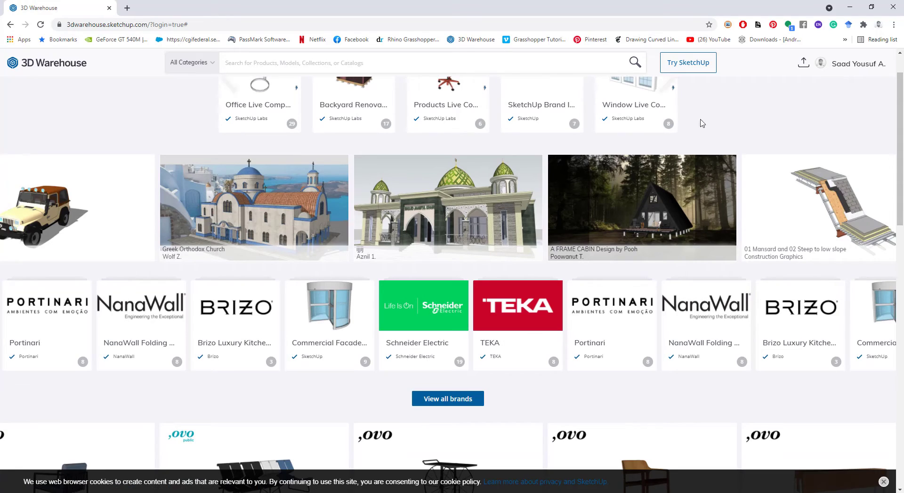
Search 3D Warehouse for "swing" and look through the product results
{"action": "scroll", "coordinate": [756, 151], "scroll_direction": "up", "scroll_amount": 1}
{"action": "left_click", "coordinate": [399, 65]}
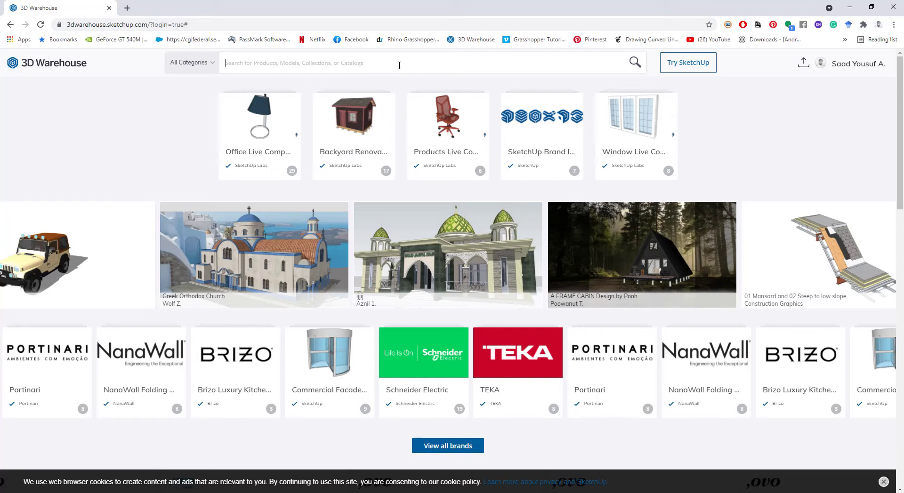
{"action": "type", "text": "swing"}
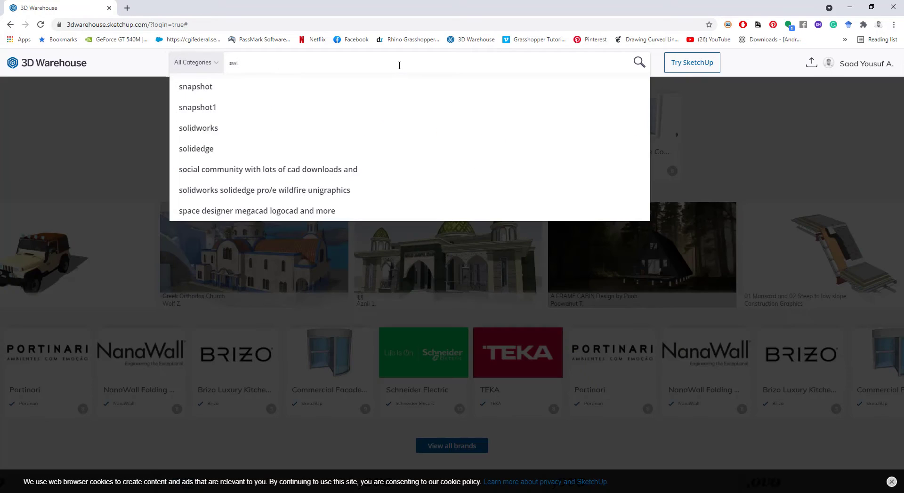
{"action": "key", "text": "Return"}
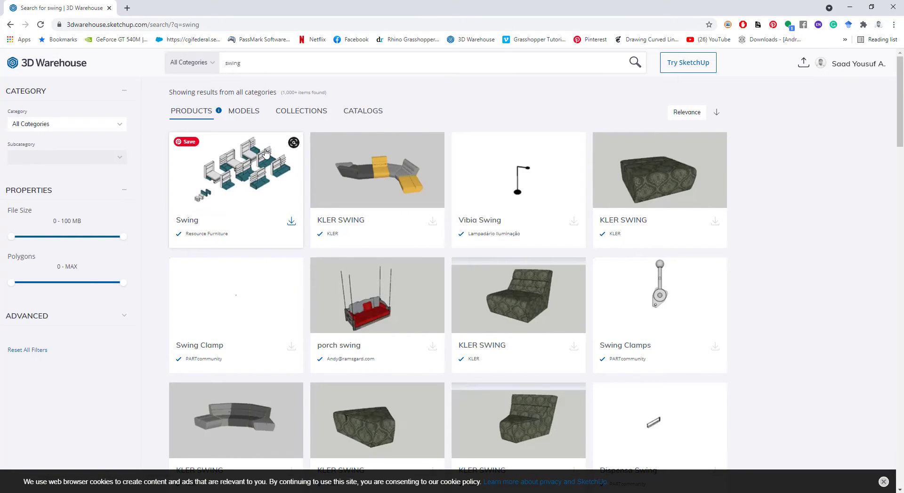
{"action": "scroll", "coordinate": [452, 411], "scroll_direction": "down", "scroll_amount": 5}
{"action": "scroll", "coordinate": [453, 410], "scroll_direction": "down", "scroll_amount": 1}
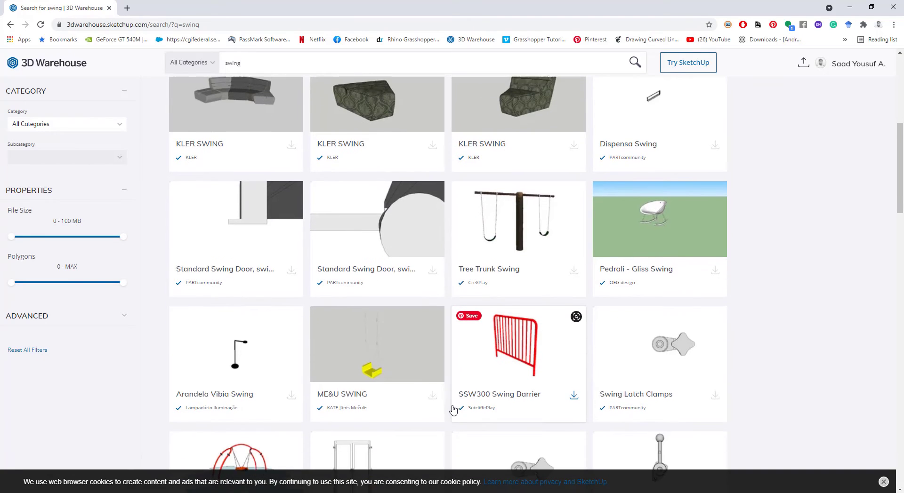
{"action": "scroll", "coordinate": [508, 388], "scroll_direction": "down", "scroll_amount": 4}
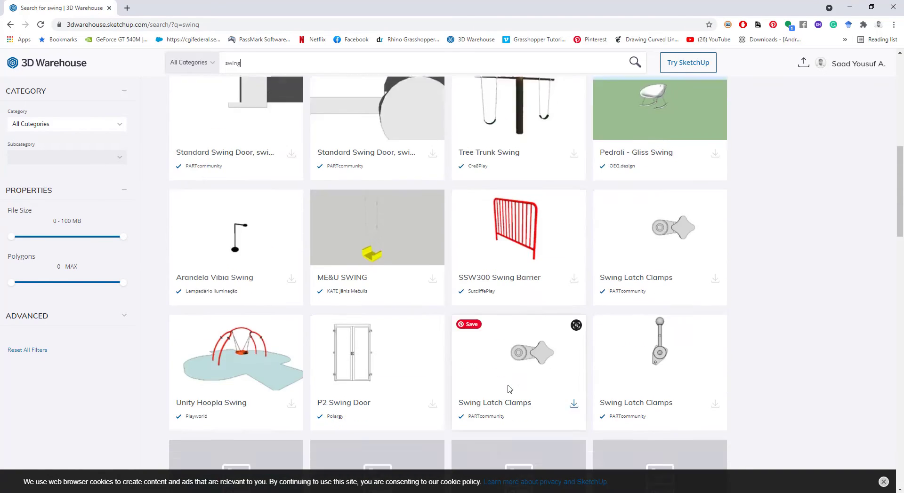
{"action": "scroll", "coordinate": [509, 390], "scroll_direction": "up", "scroll_amount": 10}
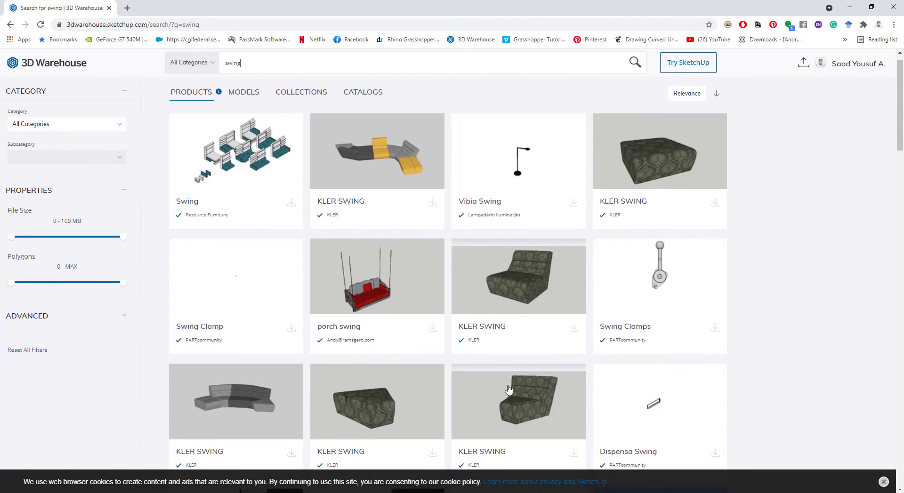
Compare the swing search results under models and collections, looking for a suitable playground swing set
{"action": "left_click", "coordinate": [245, 113]}
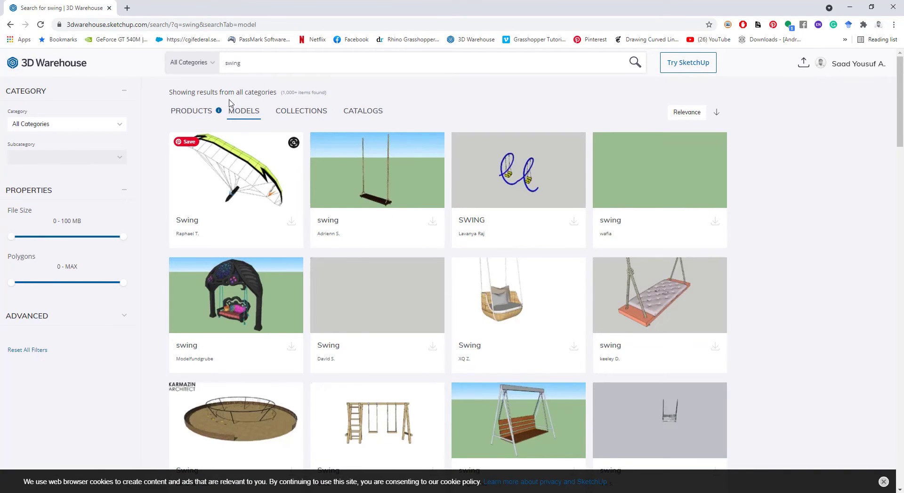
{"action": "left_click", "coordinate": [287, 113]}
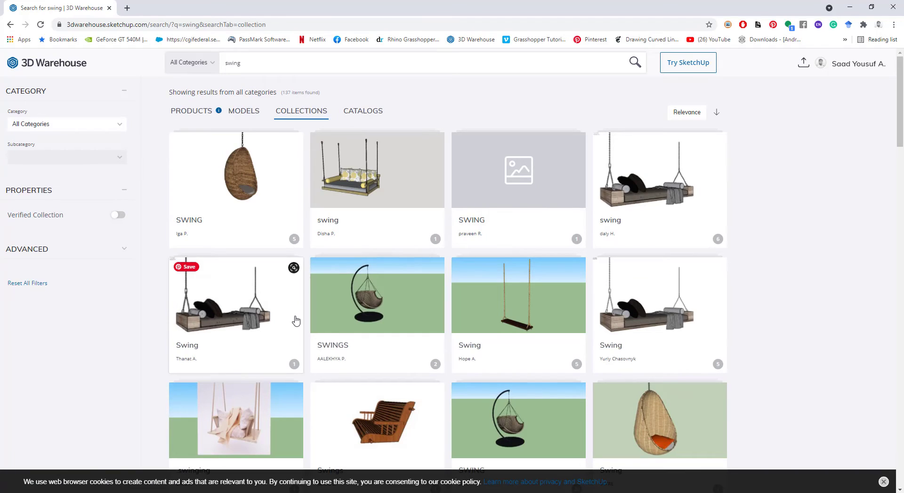
{"action": "scroll", "coordinate": [294, 319], "scroll_direction": "down", "scroll_amount": 3}
{"action": "scroll", "coordinate": [296, 320], "scroll_direction": "down", "scroll_amount": 2}
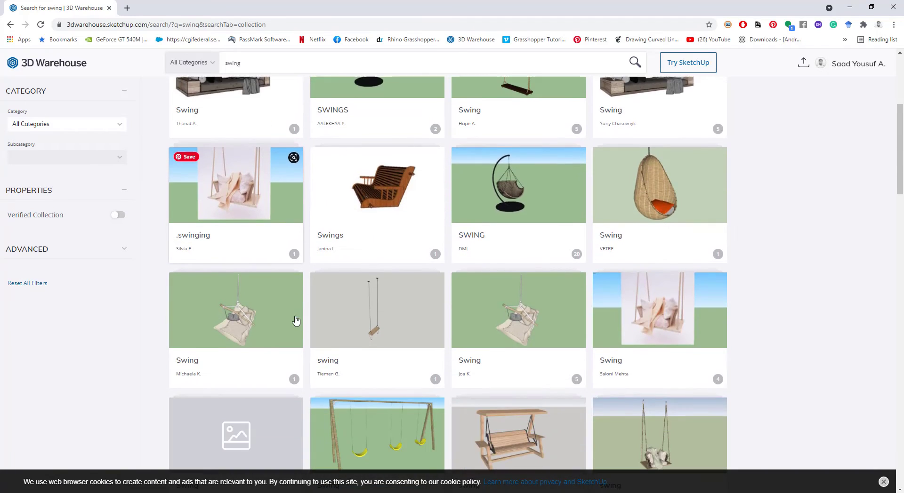
{"action": "scroll", "coordinate": [296, 321], "scroll_direction": "down", "scroll_amount": 2}
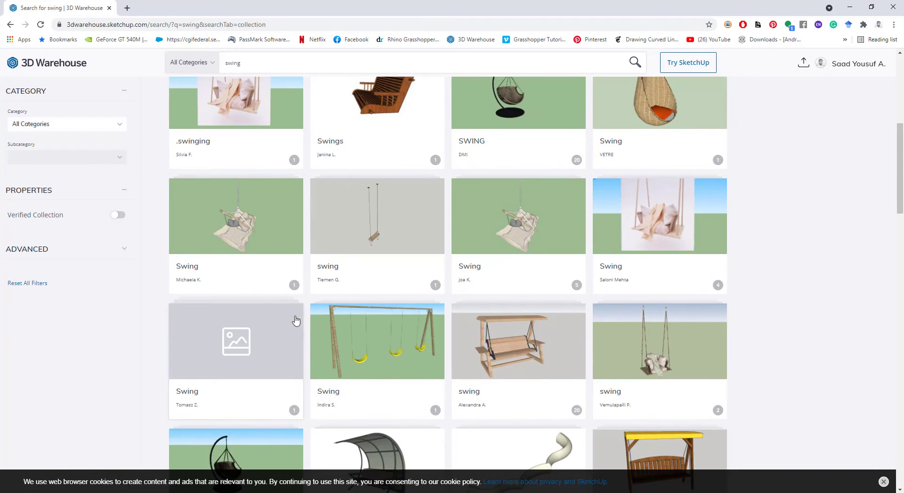
{"action": "scroll", "coordinate": [296, 321], "scroll_direction": "down", "scroll_amount": 1}
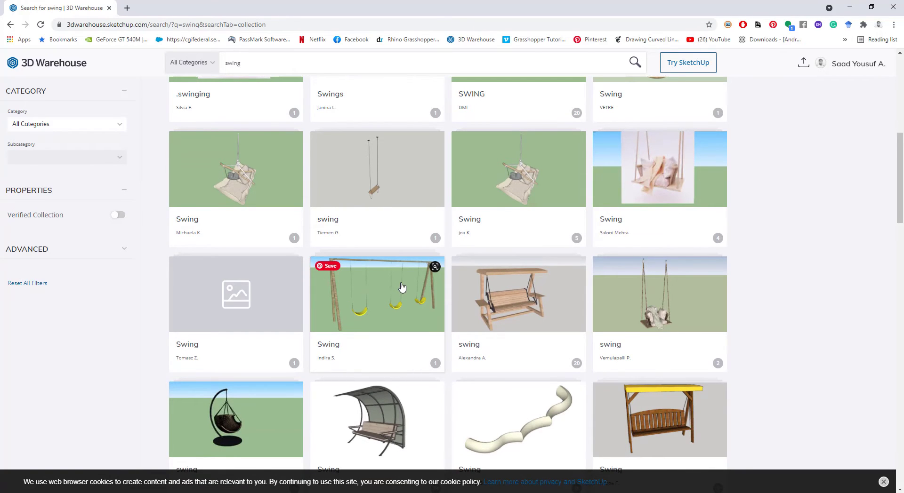
{"action": "scroll", "coordinate": [402, 287], "scroll_direction": "down", "scroll_amount": 2}
{"action": "scroll", "coordinate": [296, 163], "scroll_direction": "up", "scroll_amount": 9}
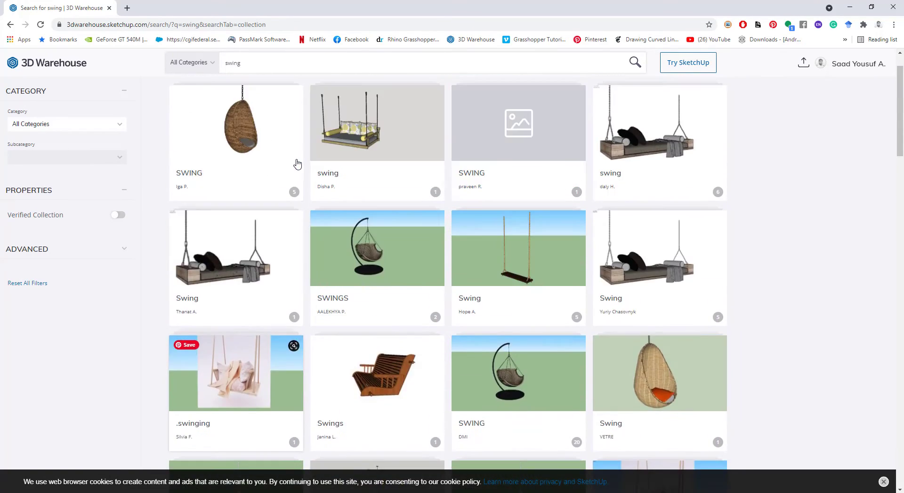
{"action": "scroll", "coordinate": [297, 164], "scroll_direction": "up", "scroll_amount": 1}
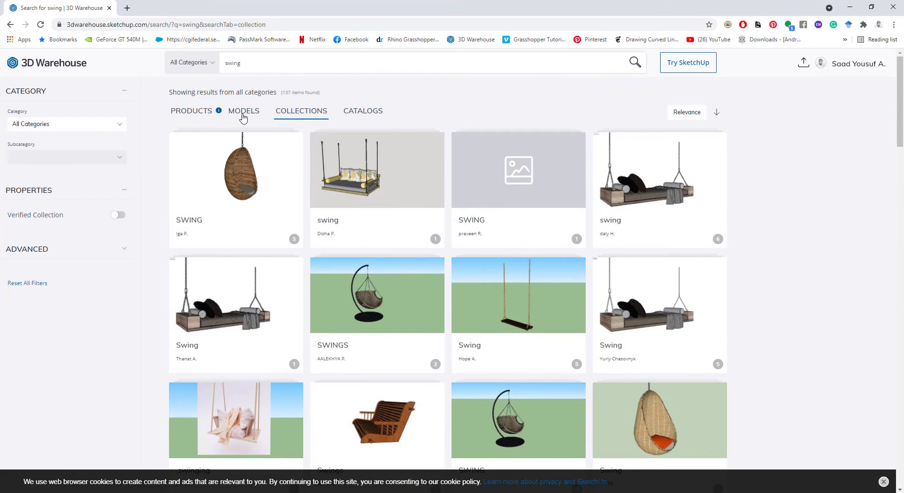
Find the Swing collection containing a three-seat swing set and download its model as a SketchUp 2019 Model
{"action": "scroll", "coordinate": [409, 315], "scroll_direction": "down", "scroll_amount": 7}
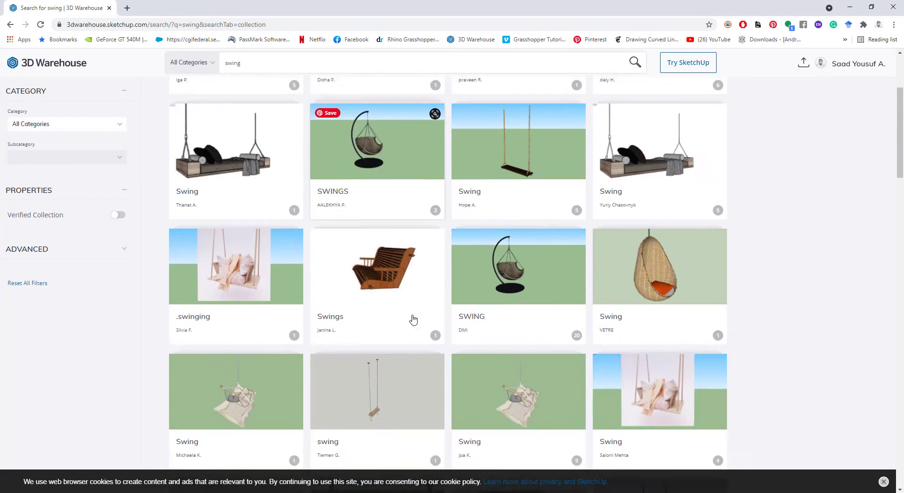
{"action": "scroll", "coordinate": [413, 320], "scroll_direction": "down", "scroll_amount": 4}
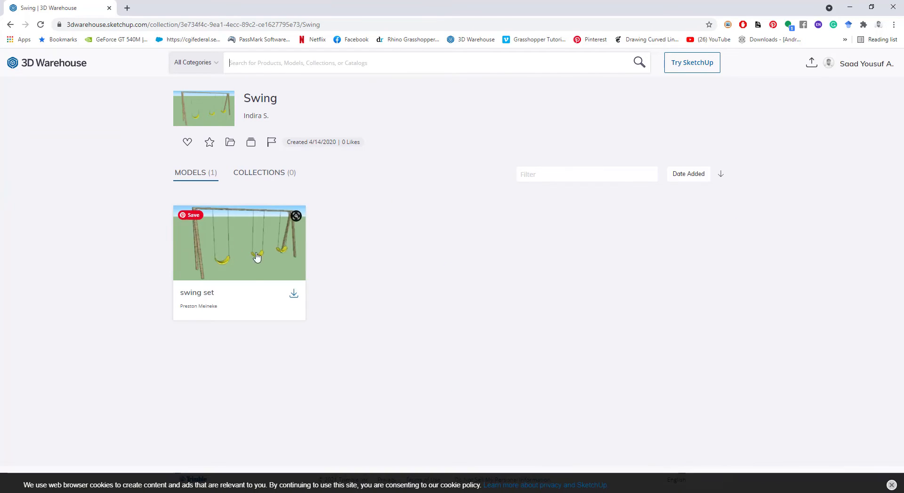
{"action": "left_click", "coordinate": [294, 294]}
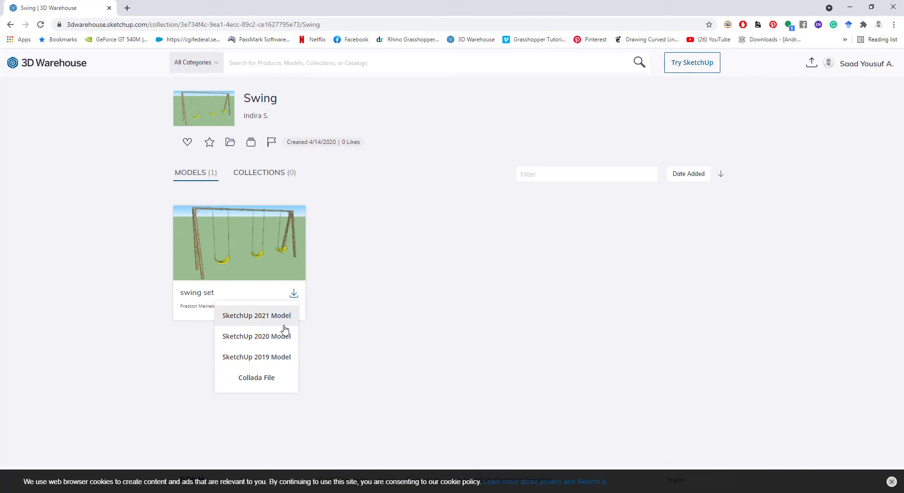
{"action": "left_click", "coordinate": [279, 358]}
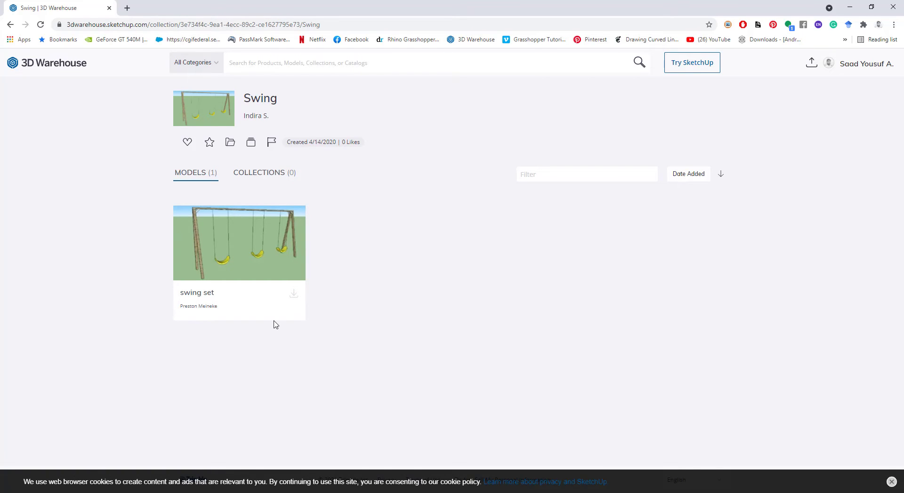
{"action": "left_click", "coordinate": [372, 239]}
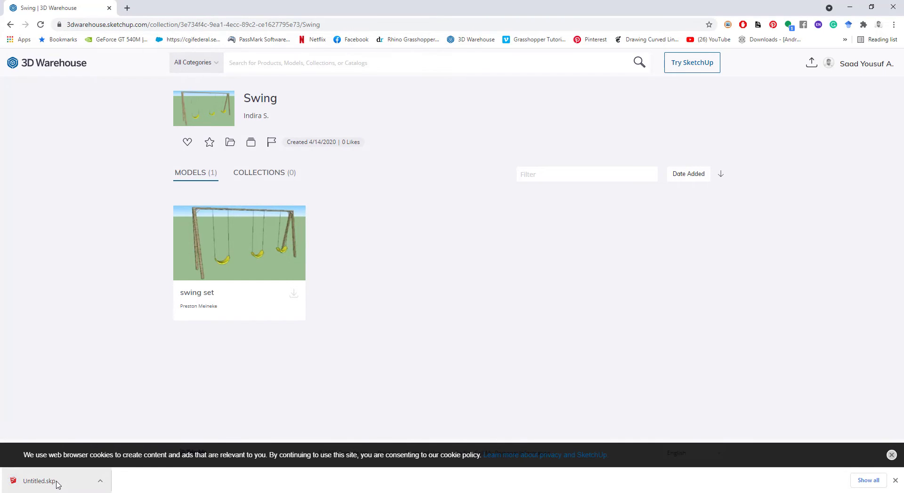
{"action": "left_click_drag", "start_coordinate": [56, 485], "coordinate": [283, 492]}
{"action": "left_click_drag", "start_coordinate": [455, 440], "coordinate": [525, 375]}
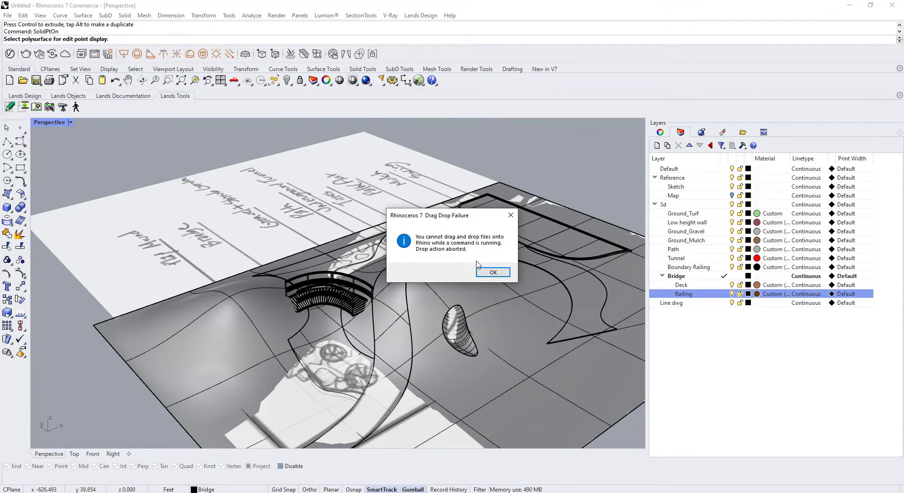
{"action": "left_click", "coordinate": [511, 215]}
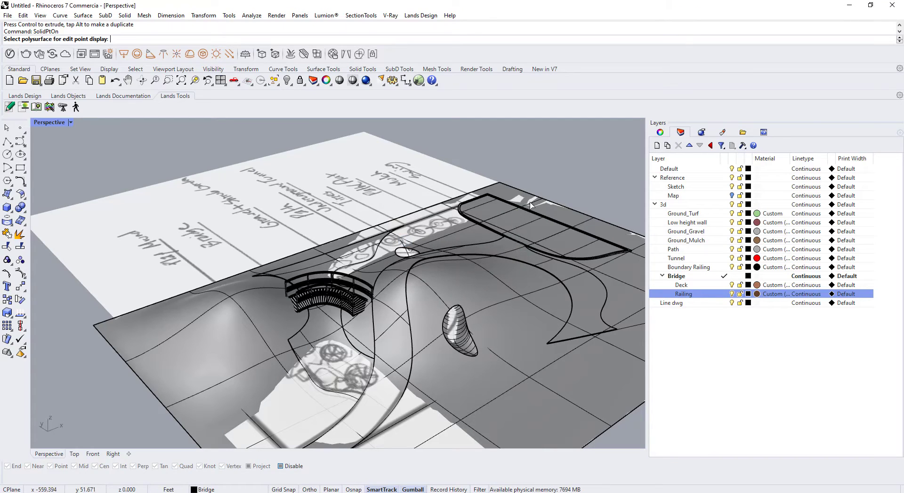
Cancel the running point-editing command and import the downloaded Untitled.skp from Chrome into Rhino, with faces as trimmed planes
{"action": "key", "text": "Escape"}
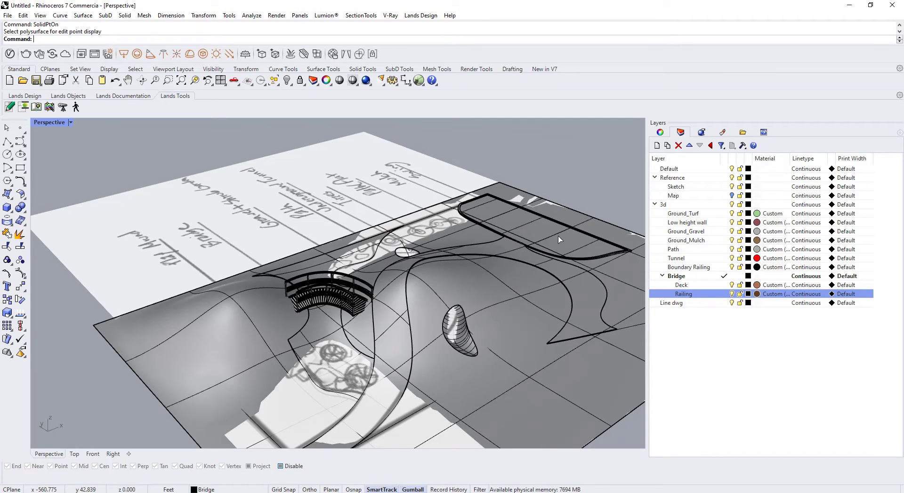
{"action": "left_click", "coordinate": [69, 489]}
{"action": "left_click_drag", "start_coordinate": [55, 485], "coordinate": [524, 374]}
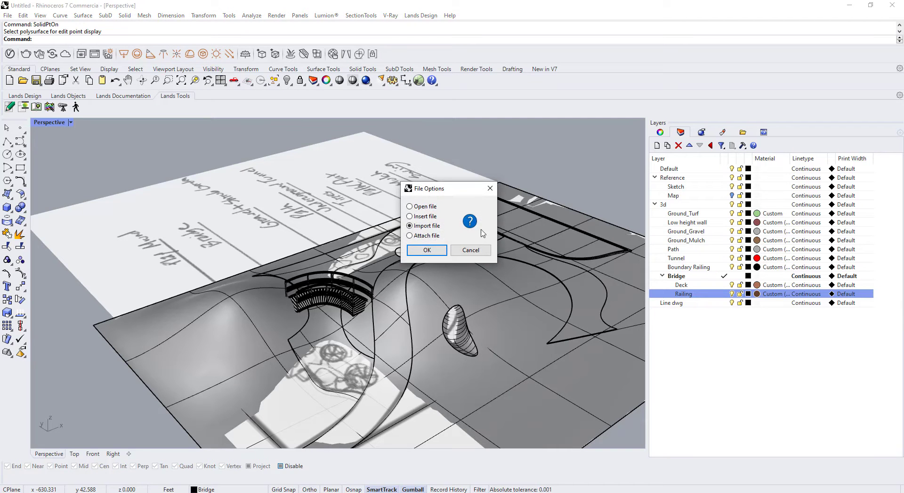
{"action": "left_click", "coordinate": [428, 251]}
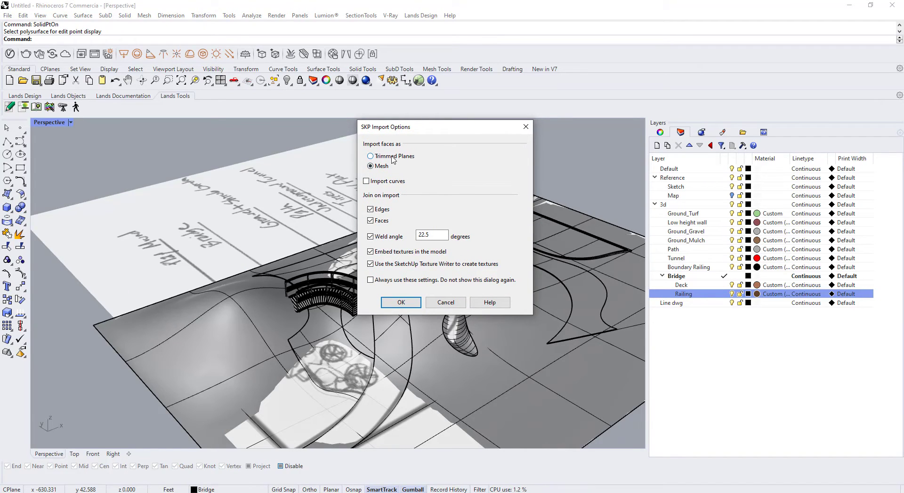
{"action": "left_click", "coordinate": [394, 156]}
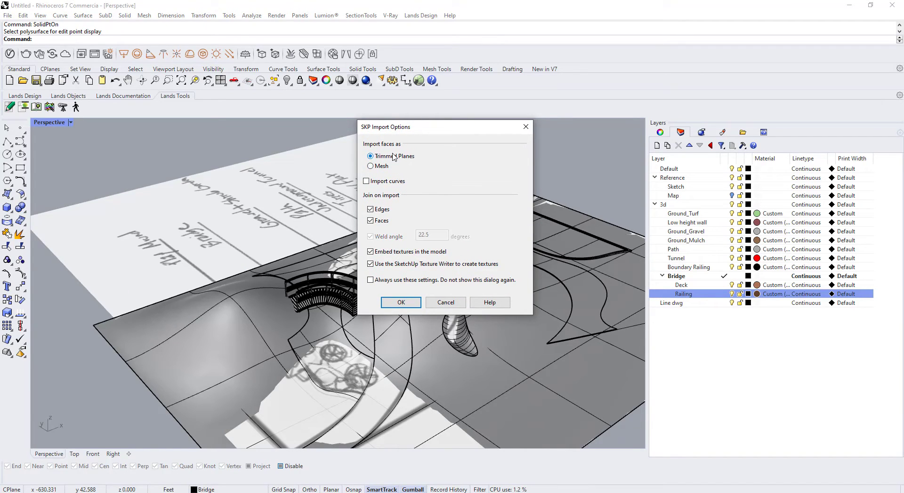
{"action": "left_click", "coordinate": [401, 303]}
Zoom the Perspective view to the selected imported swing set and clear its selection
{"action": "scroll", "coordinate": [405, 290], "scroll_direction": "down", "scroll_amount": 15}
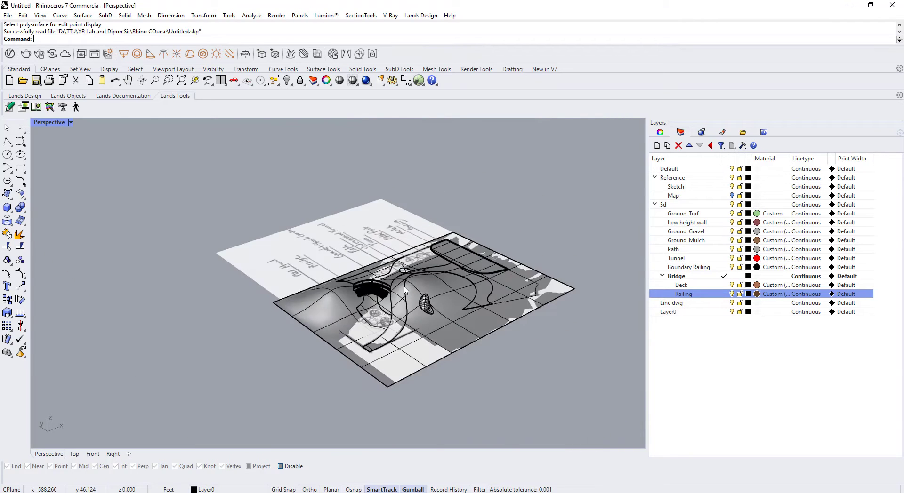
{"action": "scroll", "coordinate": [598, 224], "scroll_direction": "up", "scroll_amount": 9}
{"action": "scroll", "coordinate": [589, 222], "scroll_direction": "up", "scroll_amount": 6}
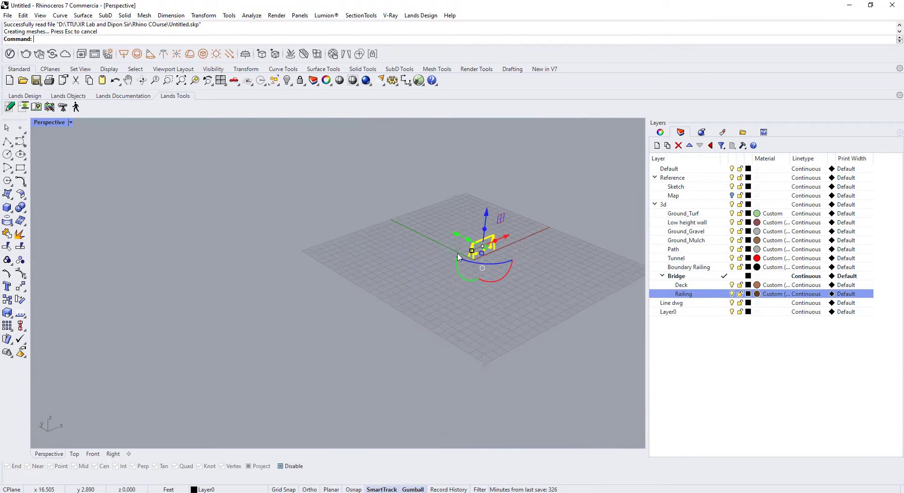
{"action": "type", "text": "z"}
{"action": "key", "text": "Return"}
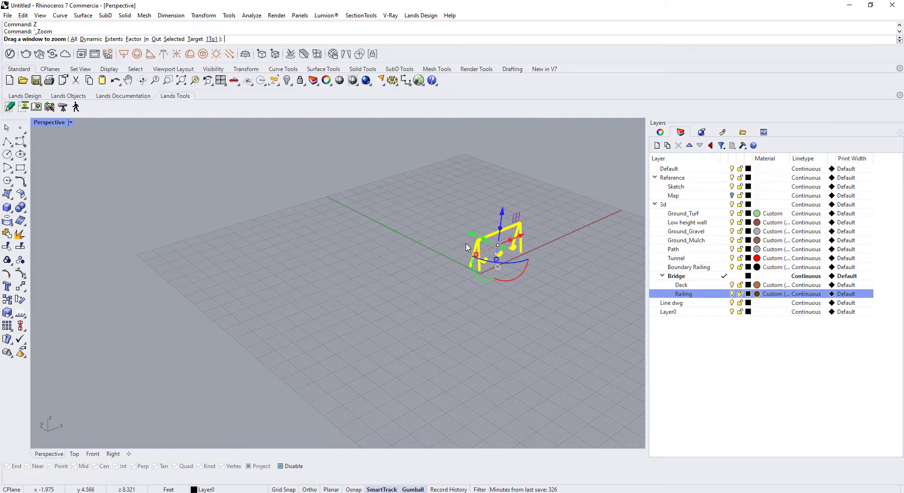
{"action": "type", "text": "s"}
{"action": "key", "text": "Return"}
{"action": "scroll", "coordinate": [364, 336], "scroll_direction": "up", "scroll_amount": 6}
{"action": "left_click", "coordinate": [372, 336]}
{"action": "scroll", "coordinate": [375, 339], "scroll_direction": "down", "scroll_amount": 5}
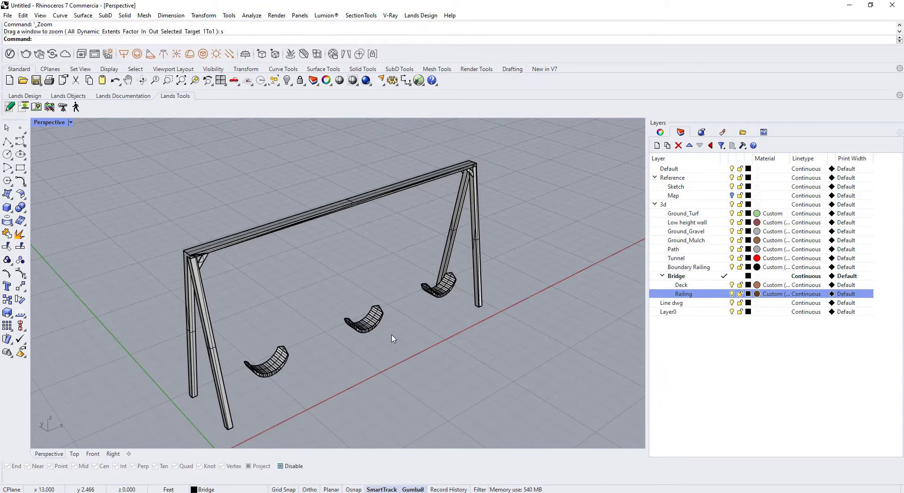
Examine the swing seats and frame from several sides to check how the seats are attached
{"action": "right_click_drag", "start_coordinate": [395, 339], "coordinate": [447, 303]}
{"action": "scroll", "coordinate": [404, 316], "scroll_direction": "up", "scroll_amount": 6}
{"action": "scroll", "coordinate": [402, 314], "scroll_direction": "up", "scroll_amount": 3}
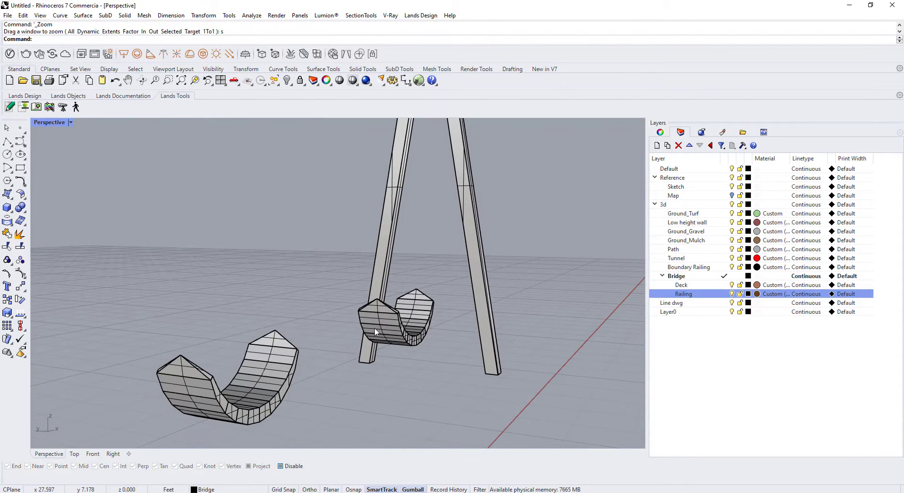
{"action": "scroll", "coordinate": [278, 349], "scroll_direction": "down", "scroll_amount": 5}
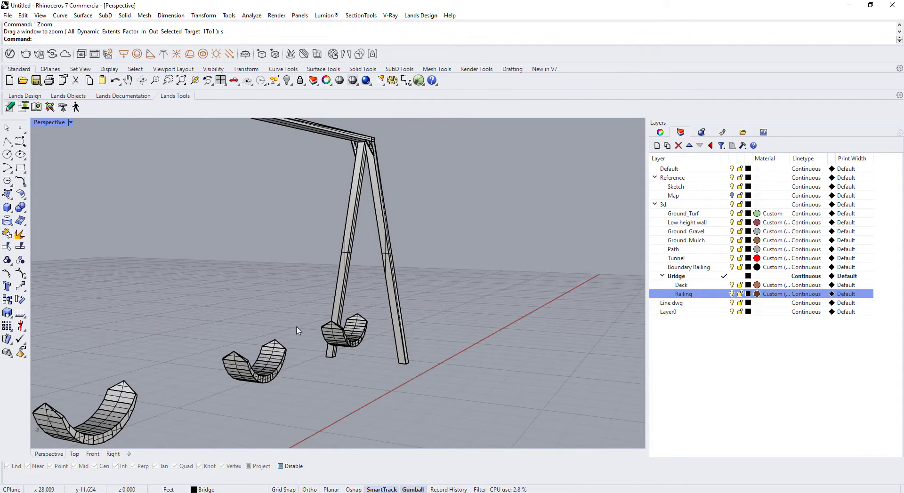
{"action": "right_click_drag", "start_coordinate": [297, 329], "coordinate": [84, 344]}
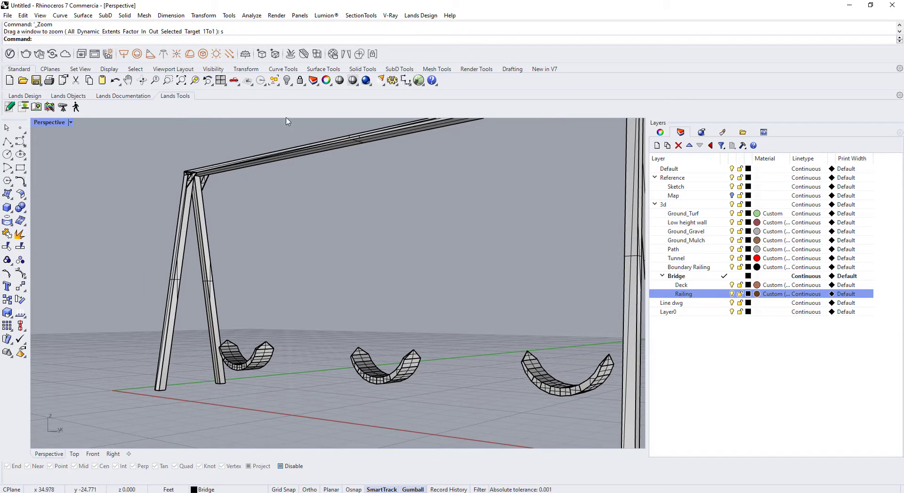
{"action": "right_click_drag", "start_coordinate": [301, 383], "coordinate": [361, 377]}
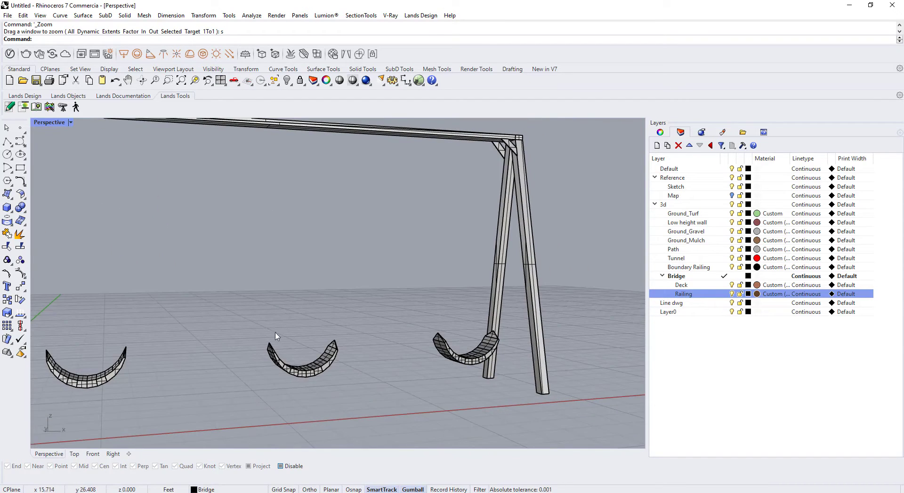
{"action": "right_click_drag", "start_coordinate": [329, 437], "coordinate": [153, 419]}
In the Front view, enable object snaps and draw a vertical line from the first seat's right tip up to the top beam
{"action": "left_click", "coordinate": [74, 454]}
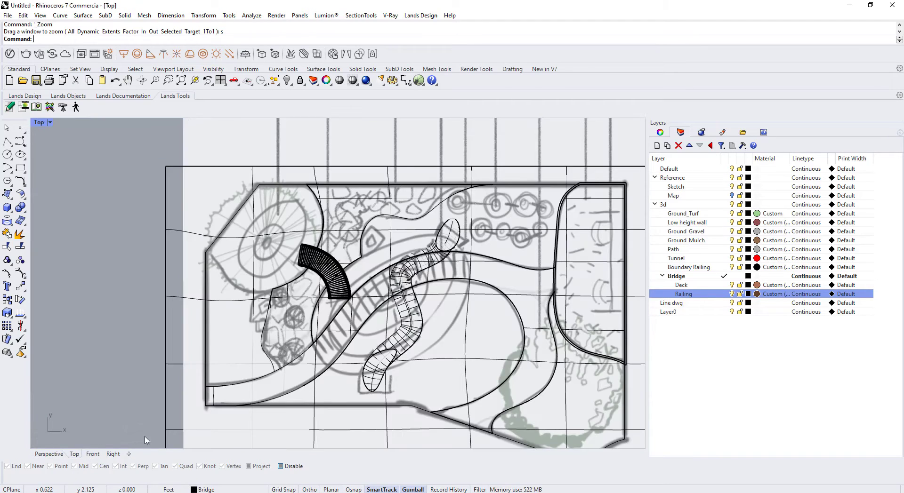
{"action": "left_click", "coordinate": [92, 454]}
{"action": "scroll", "coordinate": [289, 367], "scroll_direction": "down", "scroll_amount": 10}
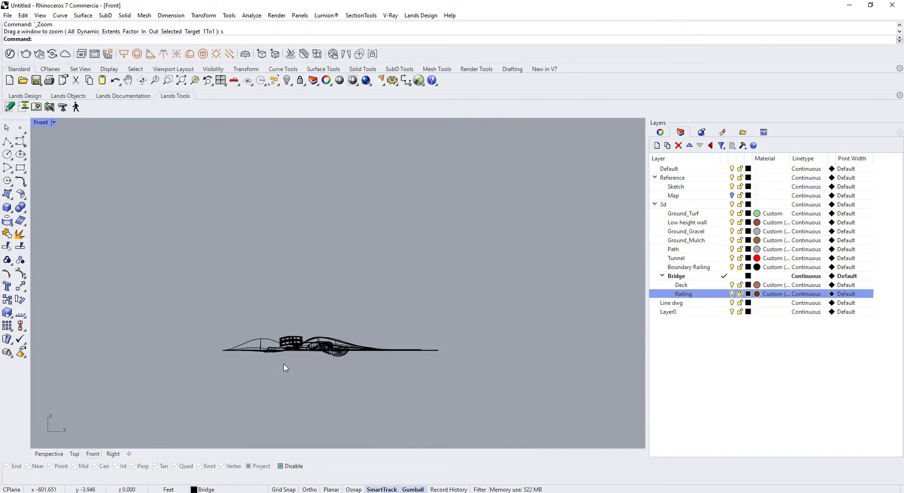
{"action": "scroll", "coordinate": [622, 372], "scroll_direction": "up", "scroll_amount": 15}
{"action": "scroll", "coordinate": [633, 390], "scroll_direction": "up", "scroll_amount": 5}
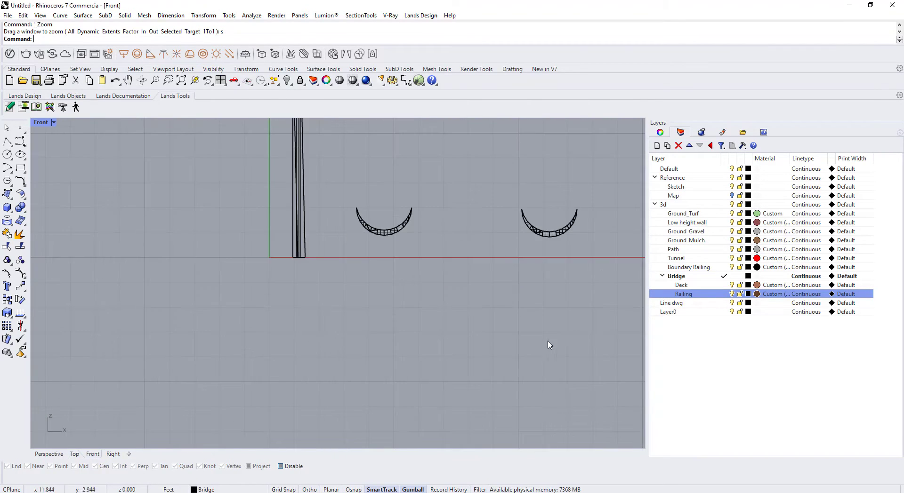
{"action": "right_click_drag", "start_coordinate": [546, 342], "coordinate": [492, 455]}
{"action": "type", "text": "L"}
{"action": "key", "text": "Return"}
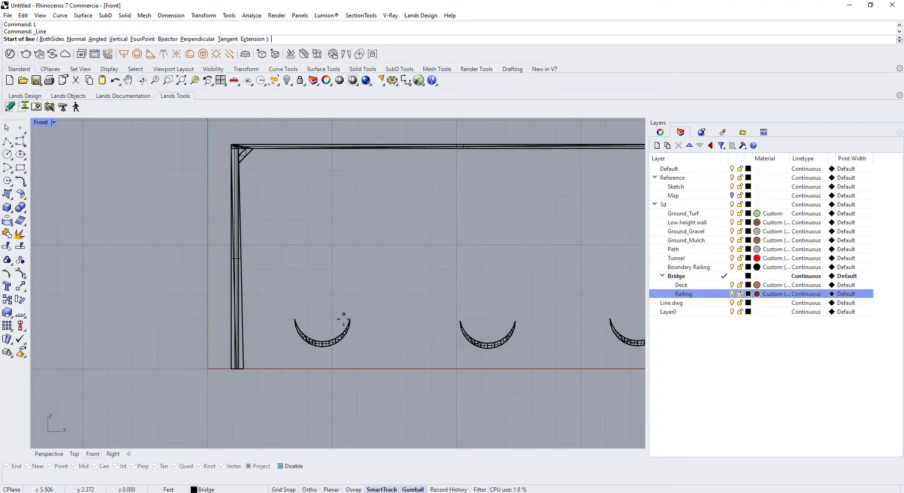
{"action": "left_click", "coordinate": [281, 466]}
{"action": "left_click", "coordinate": [350, 319]}
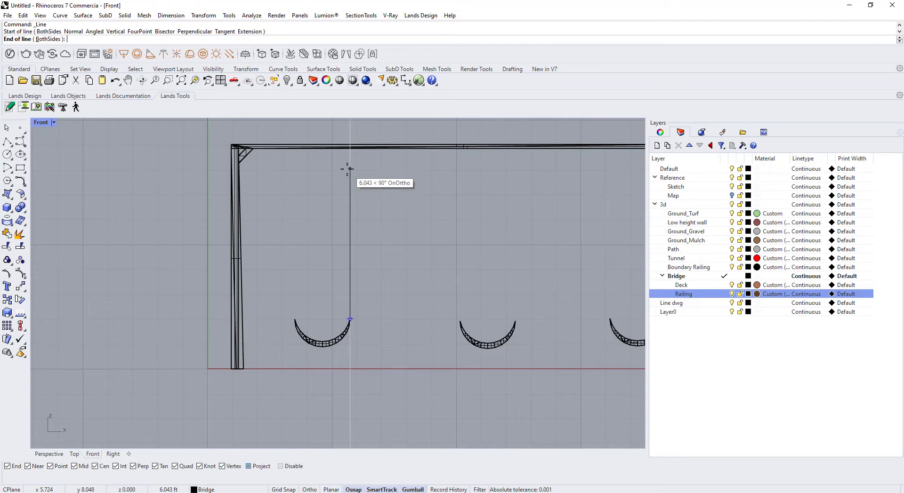
{"action": "left_click", "coordinate": [350, 149]}
Draw a second vertical line from the first seat's left tip up to the top beam
{"action": "right_click", "coordinate": [301, 303]}
{"action": "left_click", "coordinate": [295, 318]}
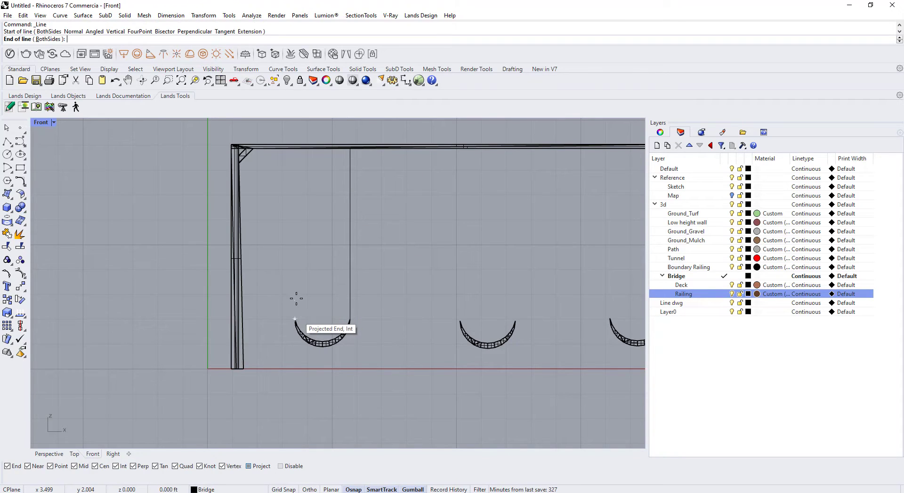
{"action": "left_click", "coordinate": [296, 151]}
Turn both vertical rope lines into pipes with a radius of .25"
{"action": "left_click_drag", "start_coordinate": [396, 205], "coordinate": [267, 246]}
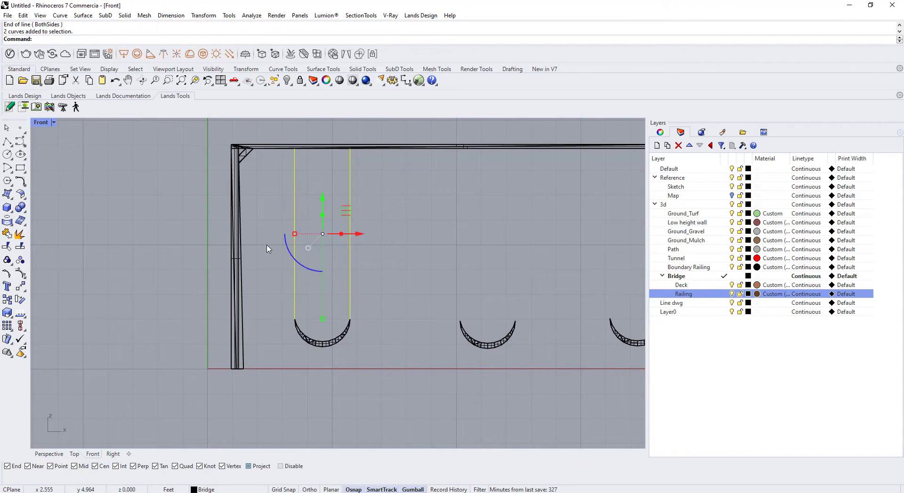
{"action": "type", "text": "Pipe"}
{"action": "key", "text": "Return"}
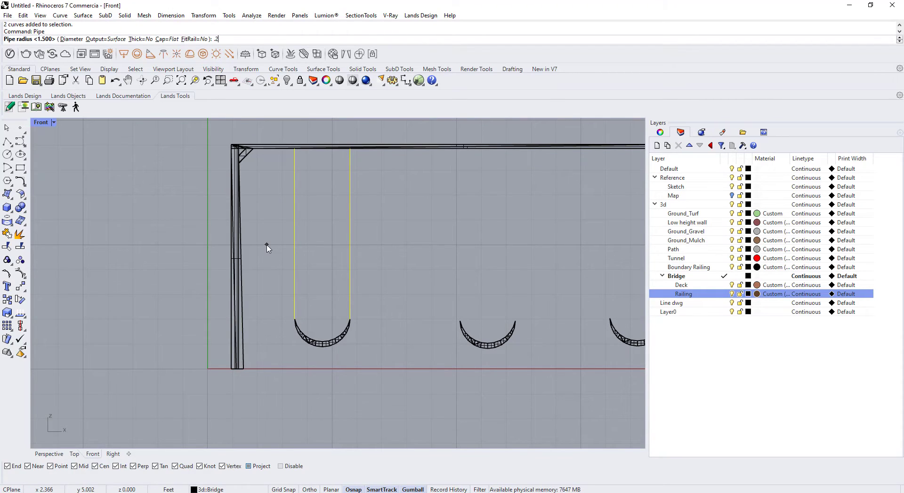
{"action": "type", "text": ".25"}
{"action": "key", "text": "Return"}
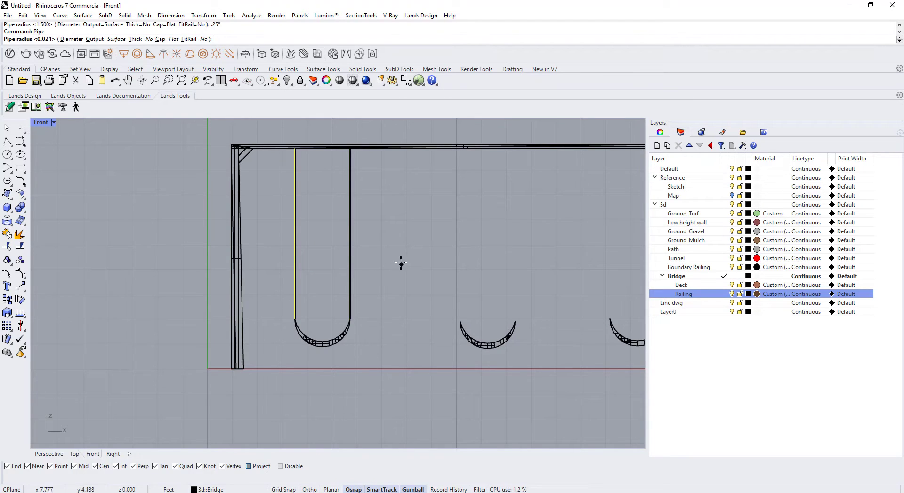
Select the two rope pipes and move them to the Boundary Railing layer
{"action": "scroll", "coordinate": [336, 269], "scroll_direction": "up", "scroll_amount": 10}
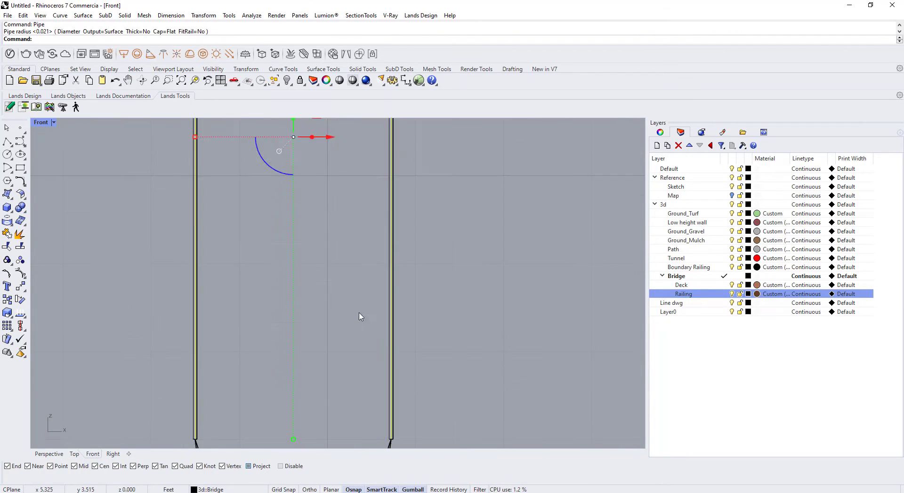
{"action": "left_click", "coordinate": [391, 363]}
{"action": "left_click", "coordinate": [424, 388]}
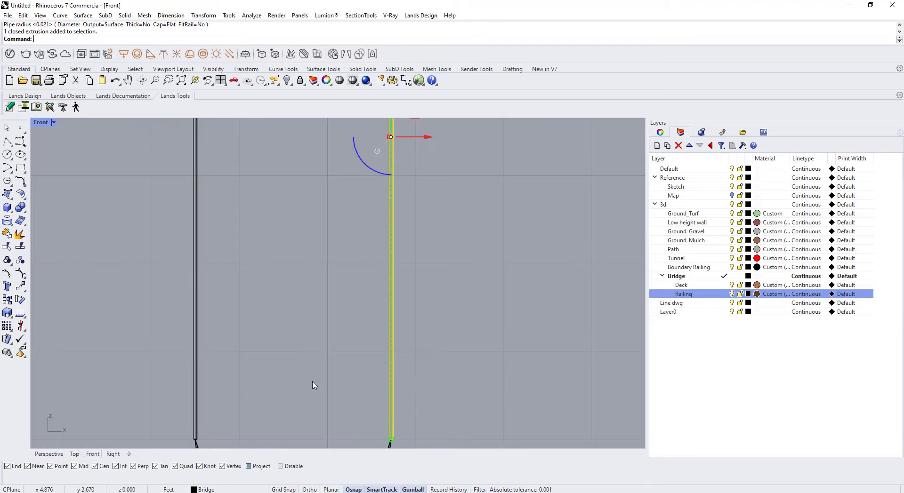
{"action": "left_click", "coordinate": [199, 385]}
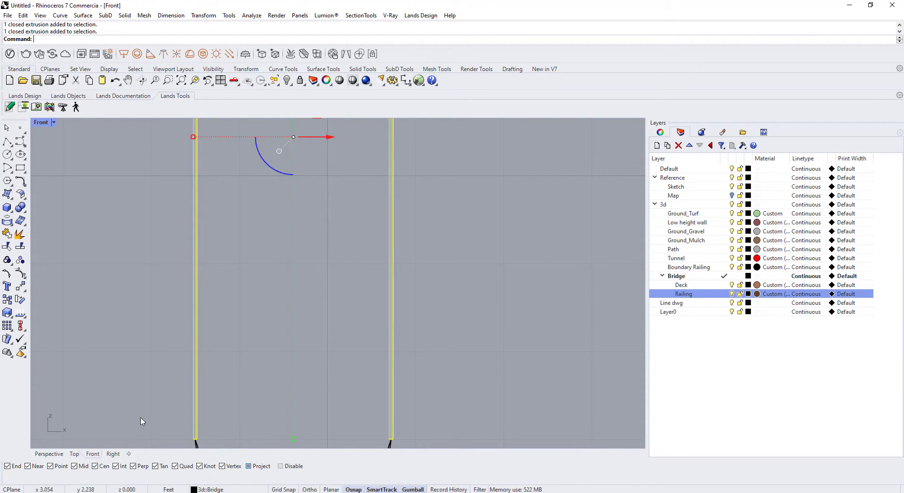
{"action": "left_click", "coordinate": [49, 454]}
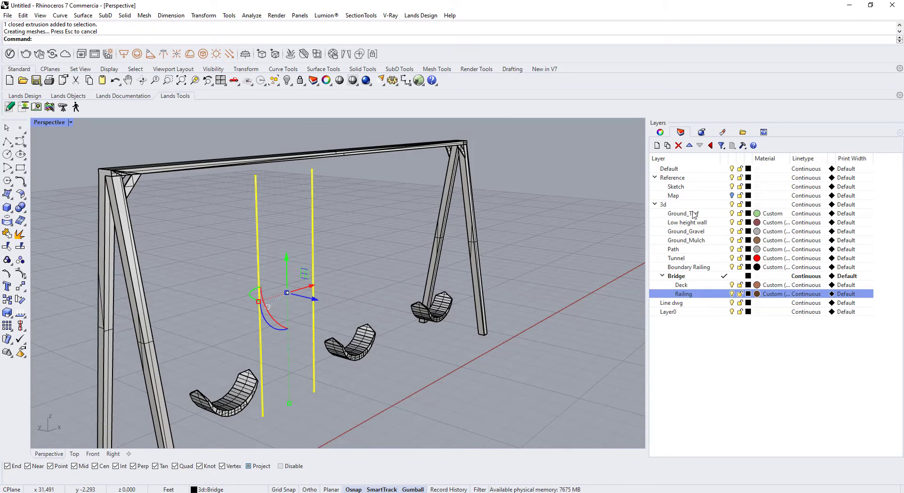
{"action": "right_click", "coordinate": [702, 267]}
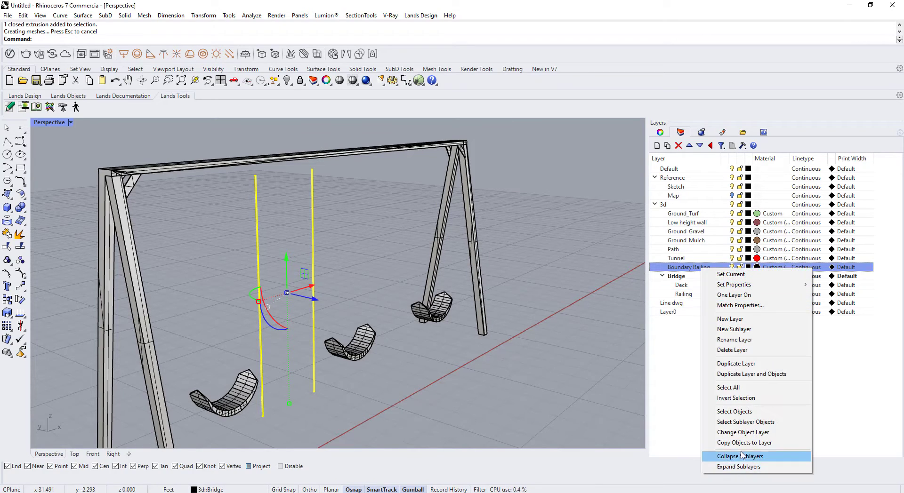
{"action": "left_click", "coordinate": [745, 435]}
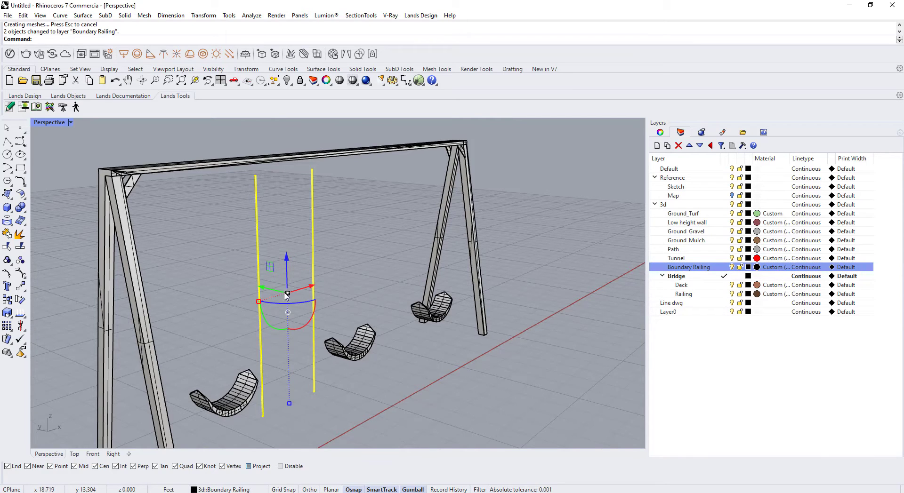
Move the two rope pipes across into the swing frame so they meet the first seat's tips, and deselect them
{"action": "left_click_drag", "start_coordinate": [265, 293], "coordinate": [204, 273]}
{"action": "key", "text": "Escape"}
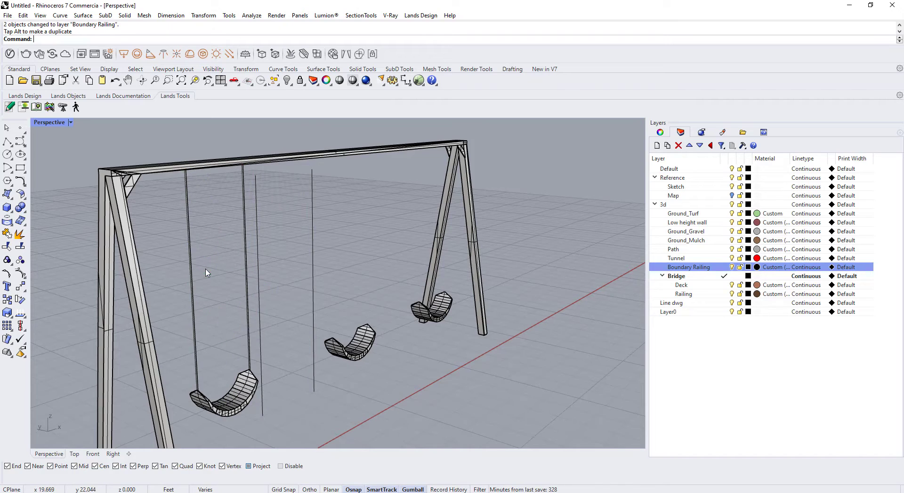
Delete the leftover rope guide lines standing beside the first swing seat
{"action": "left_click", "coordinate": [312, 240]}
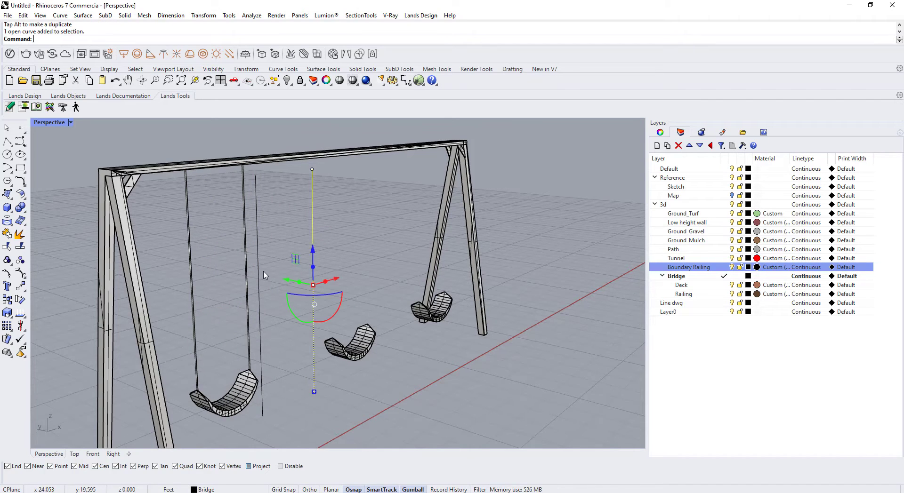
{"action": "key", "text": "Delete"}
Frame the first swing seat and its two rope pipes closely in the top view
{"action": "left_click_drag", "start_coordinate": [264, 238], "coordinate": [189, 274]}
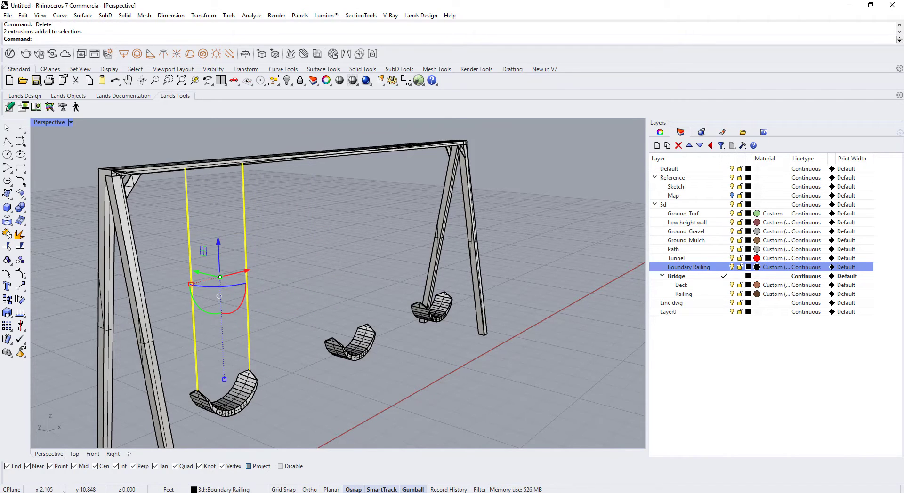
{"action": "left_click", "coordinate": [75, 454]}
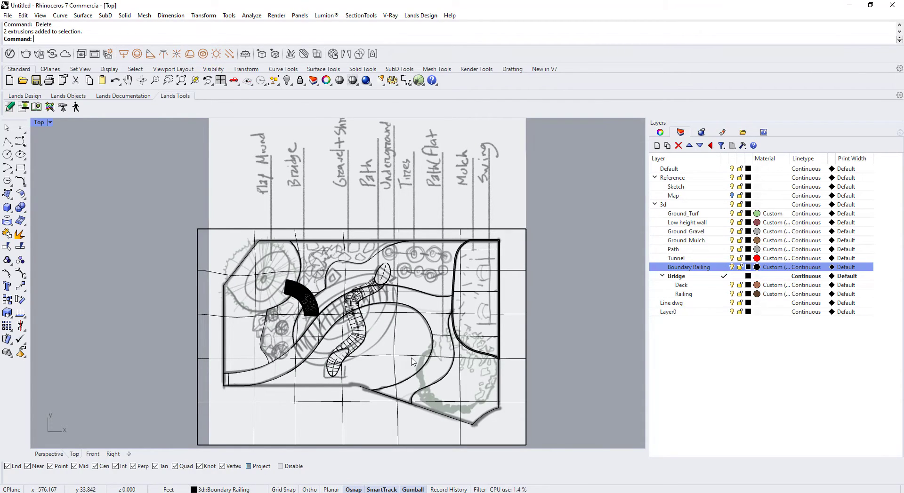
{"action": "key", "text": "Return"}
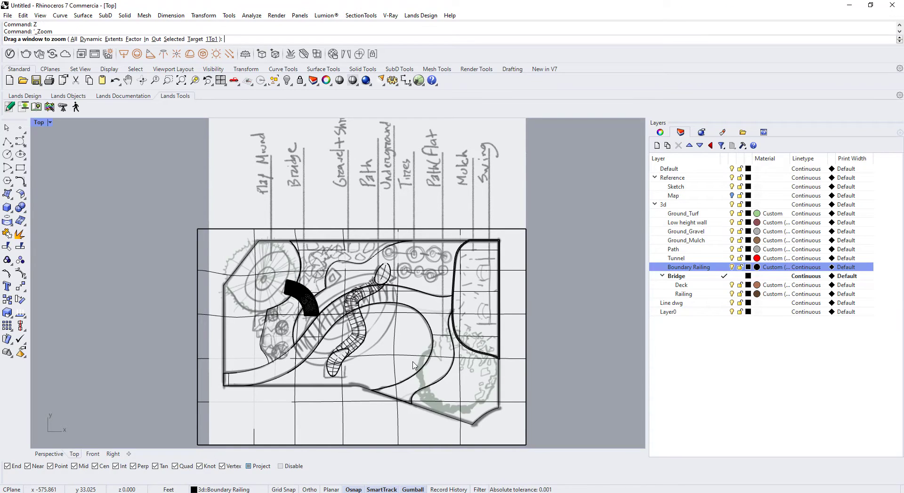
{"action": "type", "text": "s"}
{"action": "key", "text": "Return"}
{"action": "scroll", "coordinate": [414, 366], "scroll_direction": "down", "scroll_amount": 5}
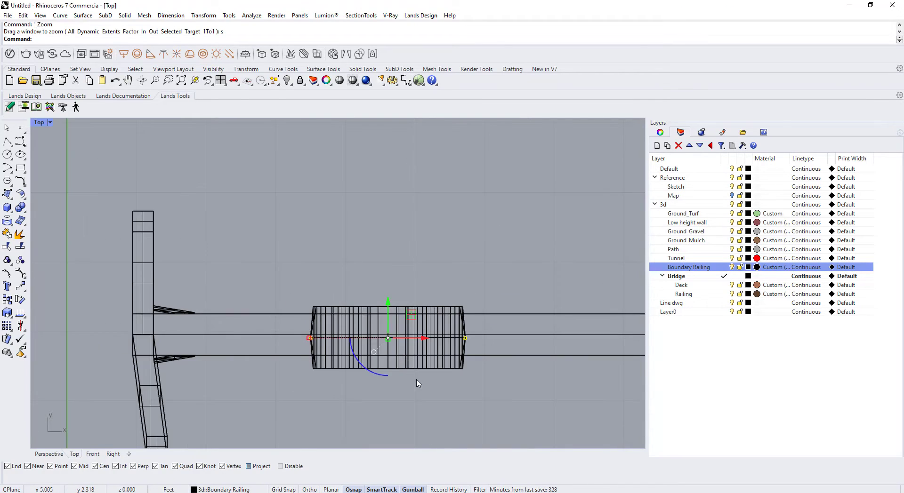
{"action": "right_click_drag", "start_coordinate": [414, 382], "coordinate": [243, 339]}
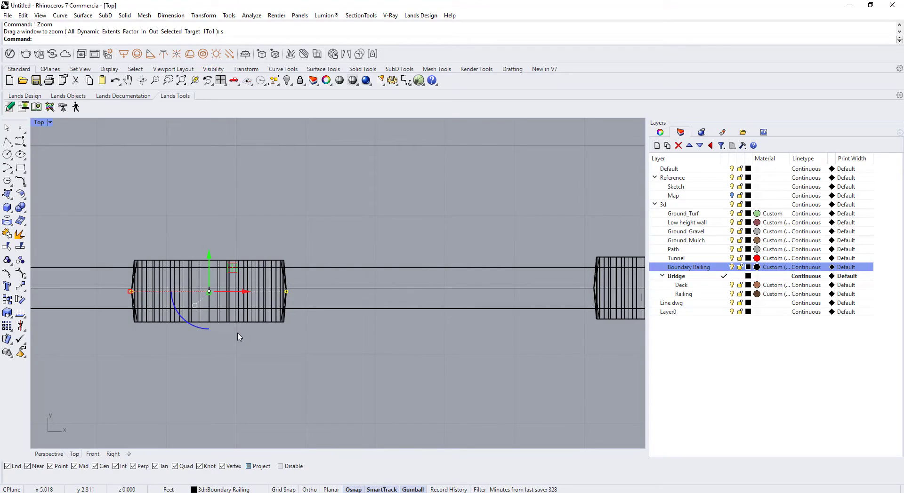
{"action": "left_click", "coordinate": [301, 420]}
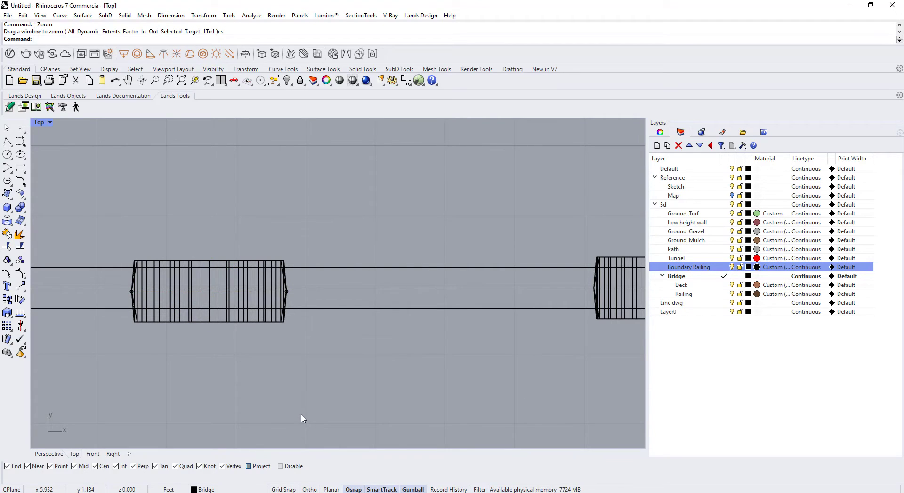
{"action": "type", "text": "Z"}
{"action": "key", "text": "Return"}
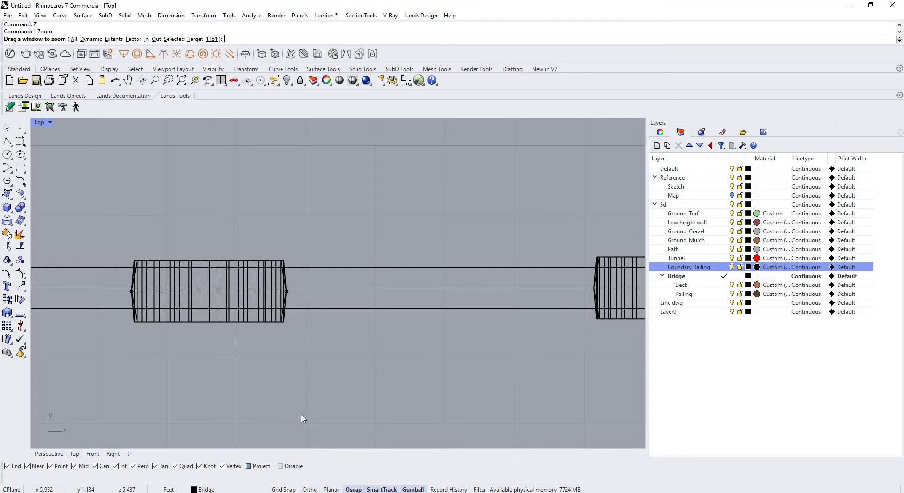
{"action": "type", "text": "e"}
{"action": "key", "text": "Return"}
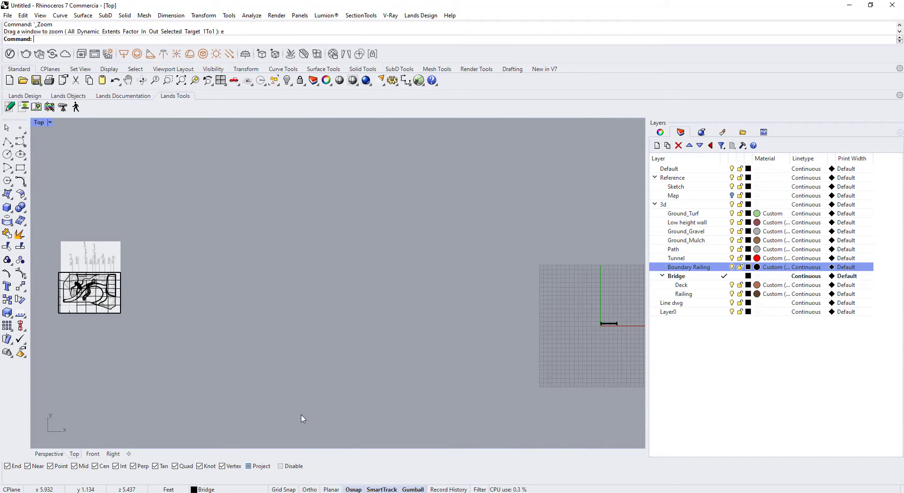
{"action": "scroll", "coordinate": [381, 369], "scroll_direction": "up", "scroll_amount": 6}
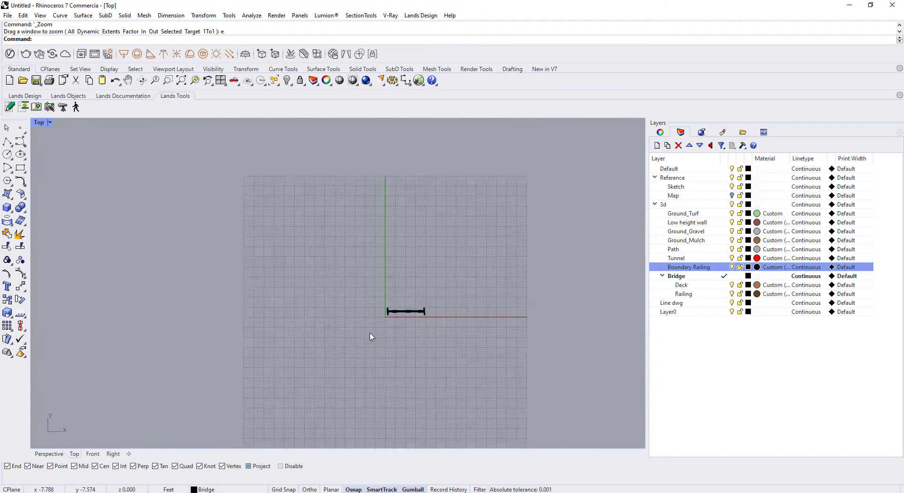
{"action": "scroll", "coordinate": [340, 304], "scroll_direction": "up", "scroll_amount": 20}
{"action": "right_click_drag", "start_coordinate": [299, 326], "coordinate": [337, 349]}
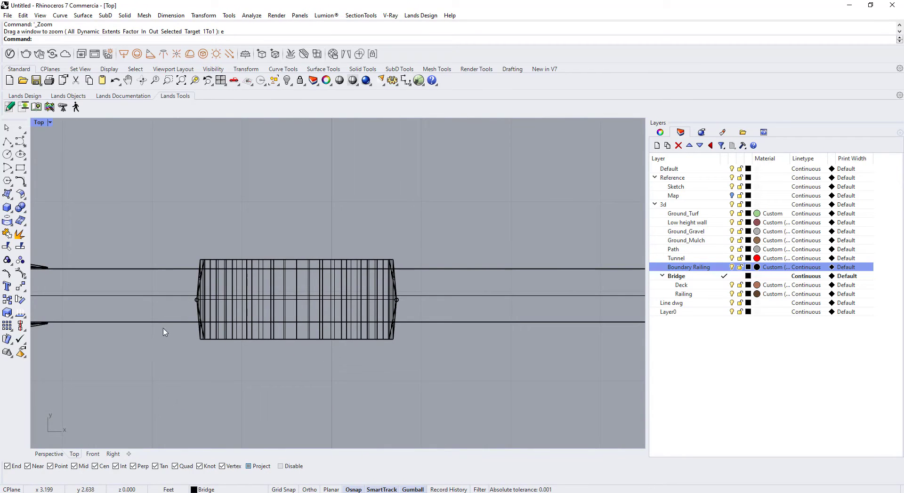
Copy the first seat's two rope pipes onto the middle seat and the last seat, using the seat corner as base point
{"action": "left_click_drag", "start_coordinate": [160, 236], "coordinate": [440, 311]}
{"action": "type", "text": "CP"}
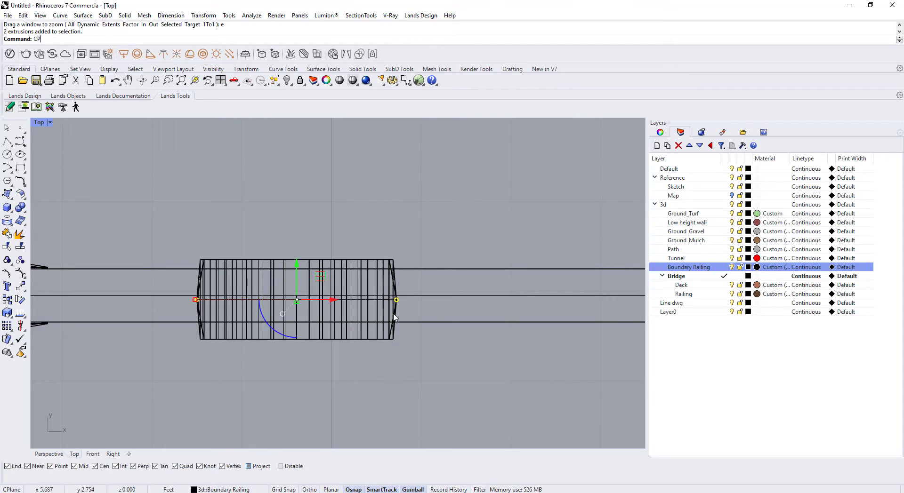
{"action": "key", "text": "Return"}
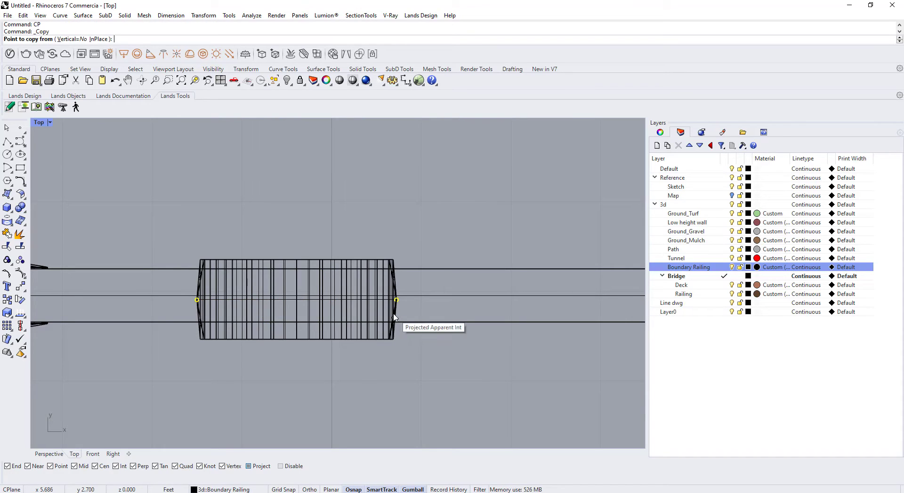
{"action": "left_click", "coordinate": [196, 341]}
{"action": "scroll", "coordinate": [195, 340], "scroll_direction": "down", "scroll_amount": 10}
{"action": "scroll", "coordinate": [463, 373], "scroll_direction": "up", "scroll_amount": 12}
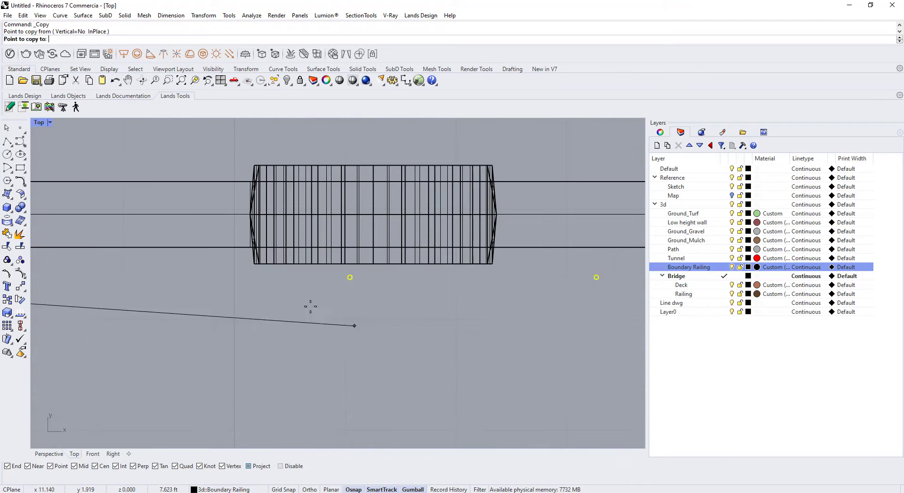
{"action": "left_click", "coordinate": [253, 264]}
{"action": "scroll", "coordinate": [428, 309], "scroll_direction": "down", "scroll_amount": 8}
{"action": "scroll", "coordinate": [359, 254], "scroll_direction": "up", "scroll_amount": 8}
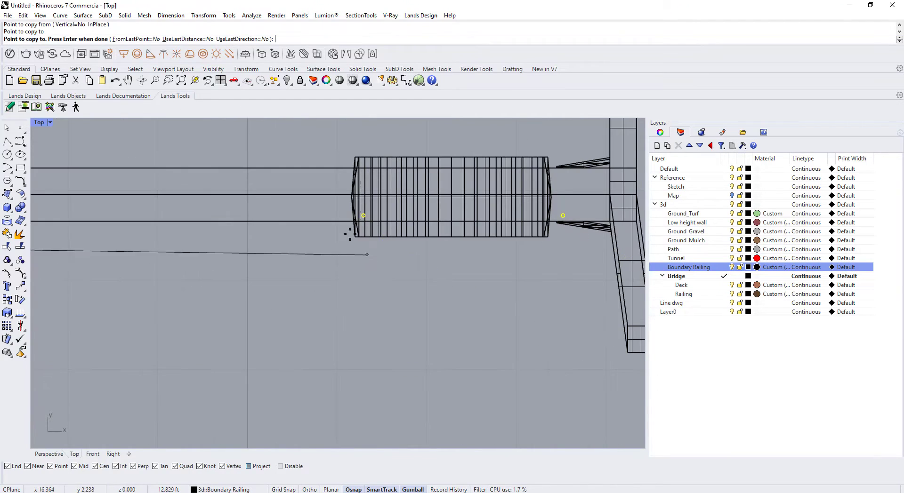
{"action": "left_click", "coordinate": [353, 238]}
{"action": "scroll", "coordinate": [403, 298], "scroll_direction": "down", "scroll_amount": 8}
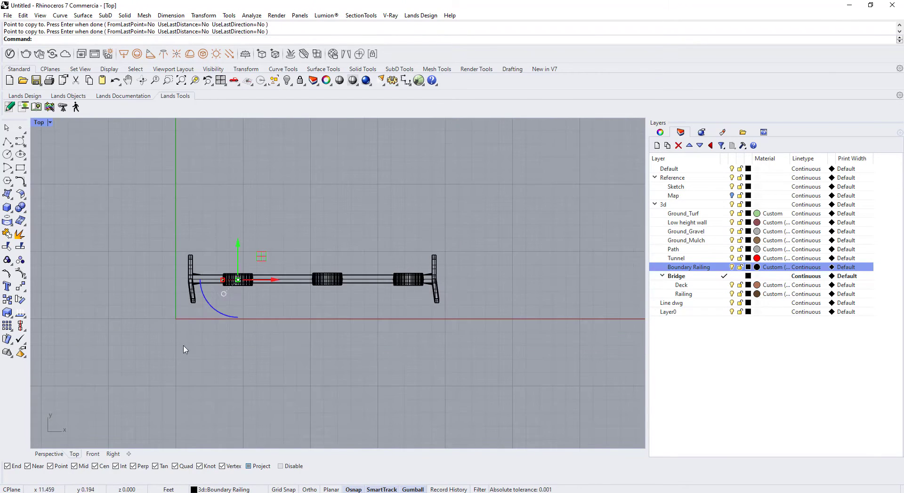
{"action": "key", "text": "Return"}
Set the perspective view to the Rendered display mode and inspect the swing set with ropes on all three seats
{"action": "left_click", "coordinate": [49, 454]}
{"action": "scroll", "coordinate": [325, 366], "scroll_direction": "down", "scroll_amount": 5}
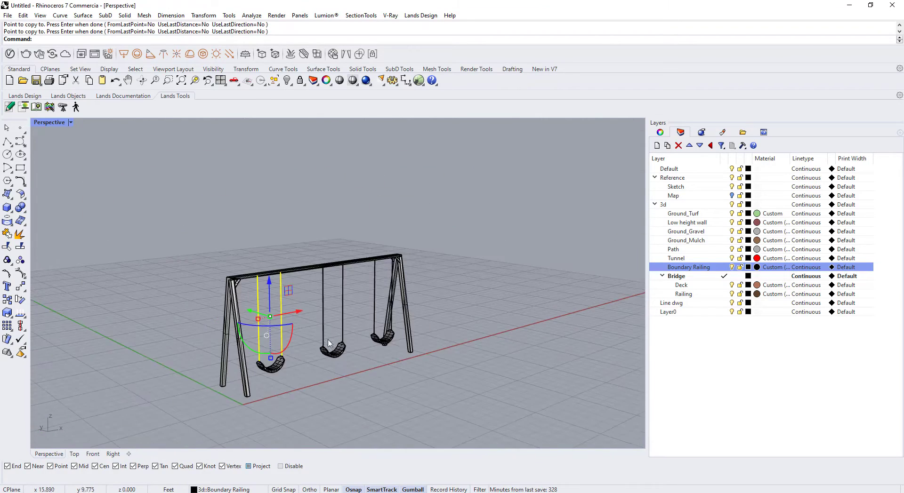
{"action": "scroll", "coordinate": [372, 353], "scroll_direction": "up", "scroll_amount": 3}
{"action": "scroll", "coordinate": [470, 312], "scroll_direction": "down", "scroll_amount": 6}
{"action": "scroll", "coordinate": [470, 312], "scroll_direction": "up", "scroll_amount": 7}
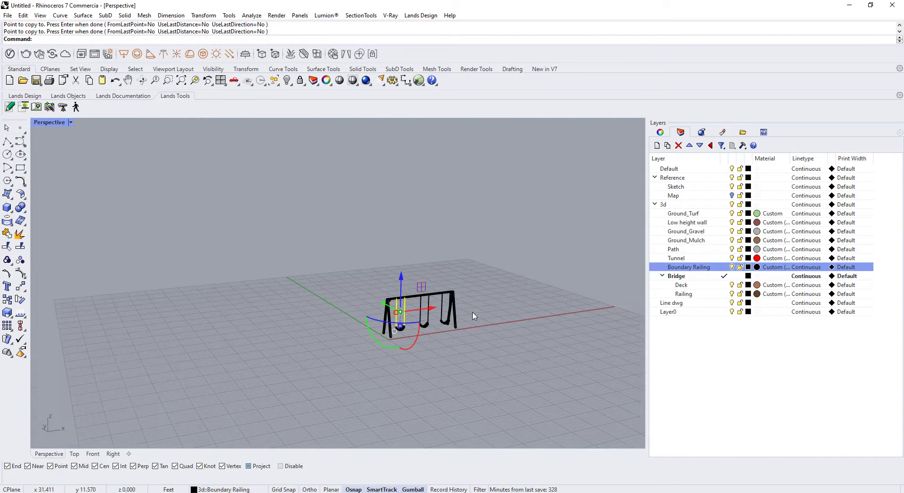
{"action": "right_click_drag", "start_coordinate": [348, 363], "coordinate": [348, 343]}
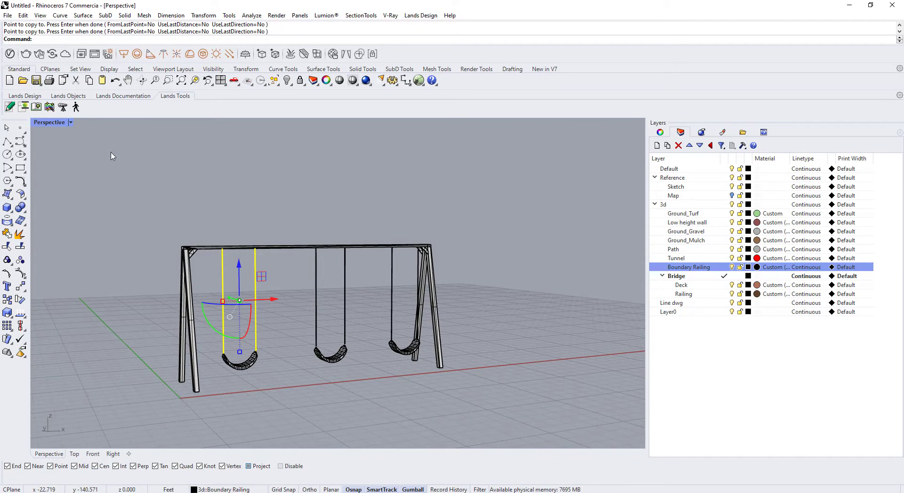
{"action": "left_click", "coordinate": [72, 124]}
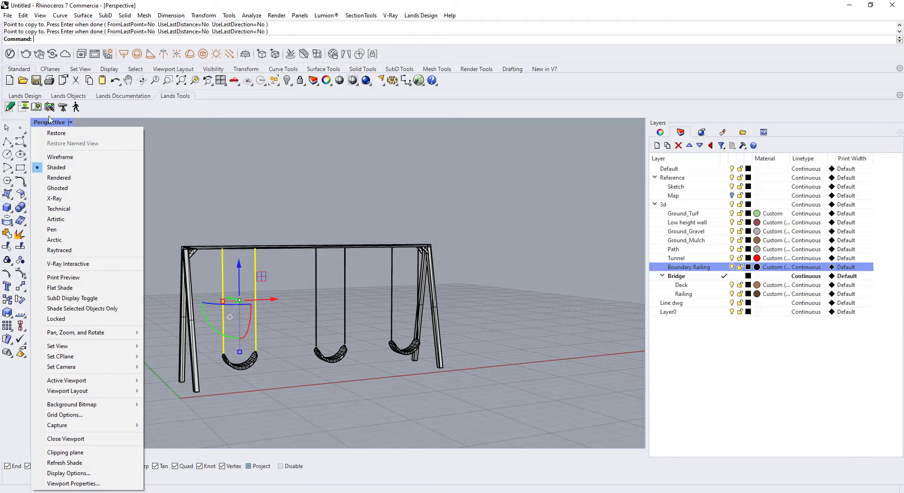
{"action": "left_click", "coordinate": [57, 177]}
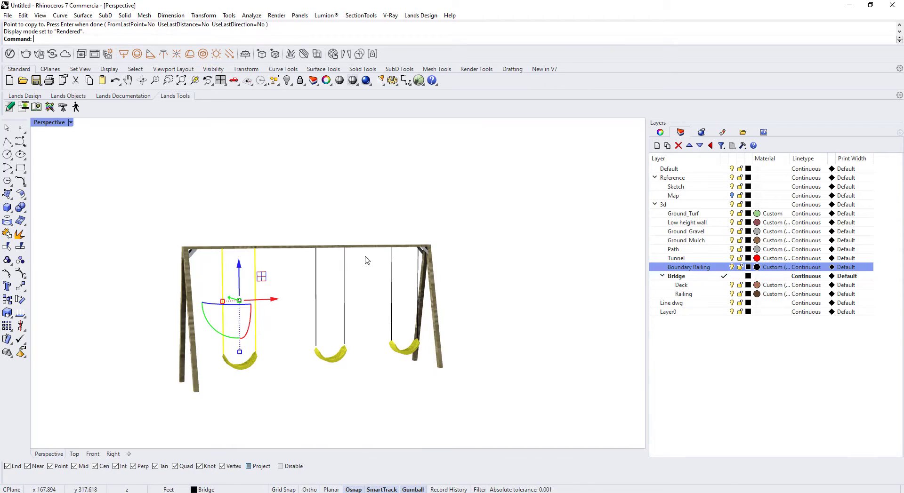
{"action": "scroll", "coordinate": [339, 375], "scroll_direction": "up", "scroll_amount": 5}
{"action": "scroll", "coordinate": [420, 389], "scroll_direction": "down", "scroll_amount": 8}
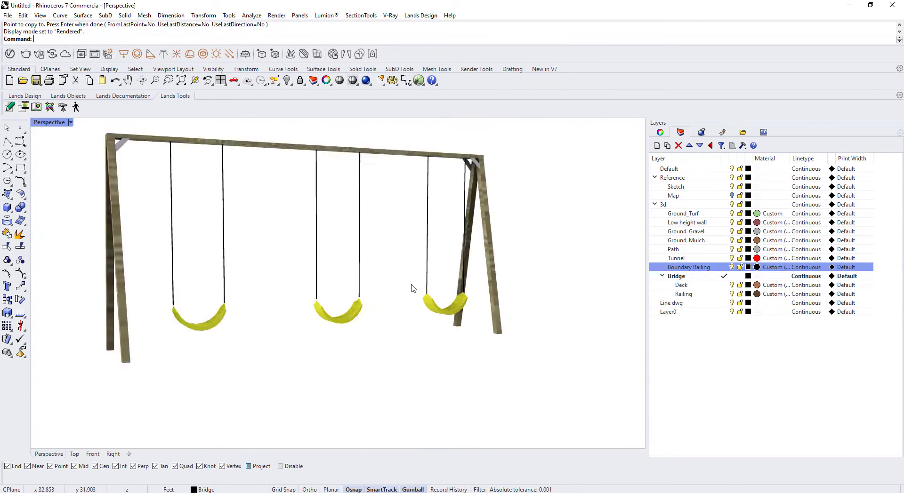
{"action": "scroll", "coordinate": [446, 267], "scroll_direction": "up", "scroll_amount": 4}
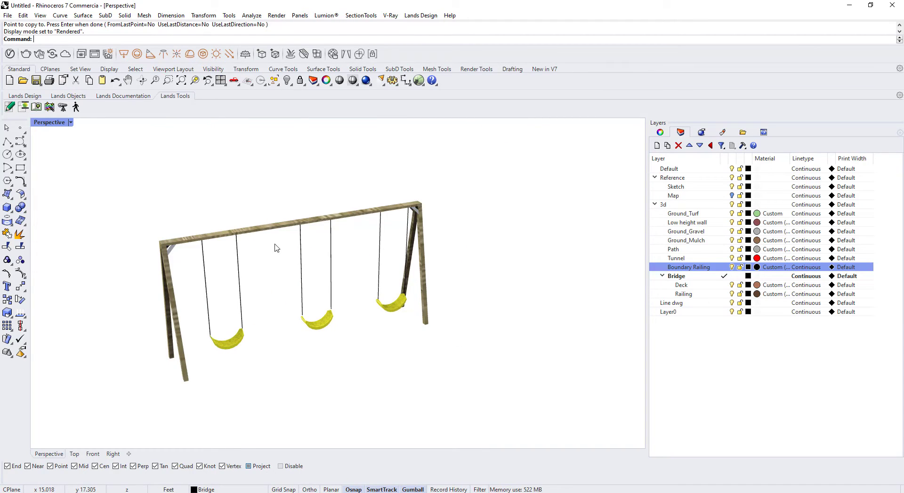
Select all parts of the swing set, including the rope pipes, and group them
{"action": "left_click_drag", "start_coordinate": [468, 184], "coordinate": [117, 412]}
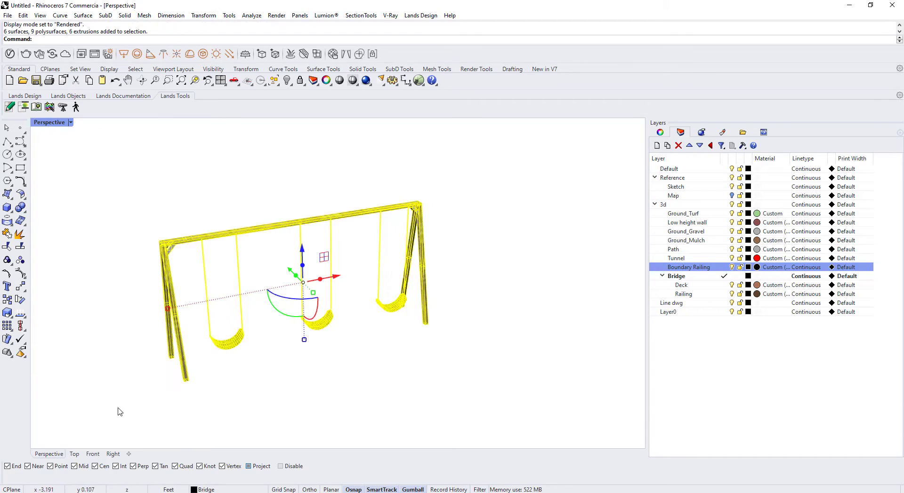
{"action": "left_click", "coordinate": [480, 218]}
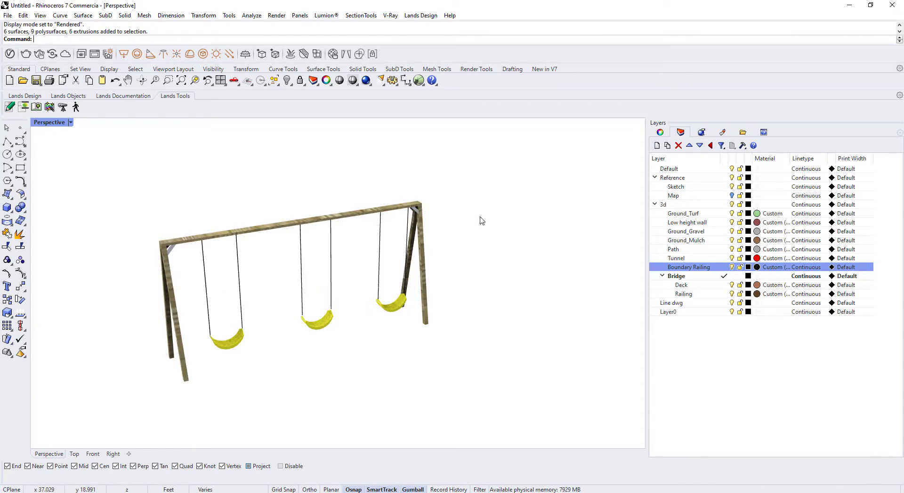
{"action": "left_click_drag", "start_coordinate": [483, 179], "coordinate": [137, 446]}
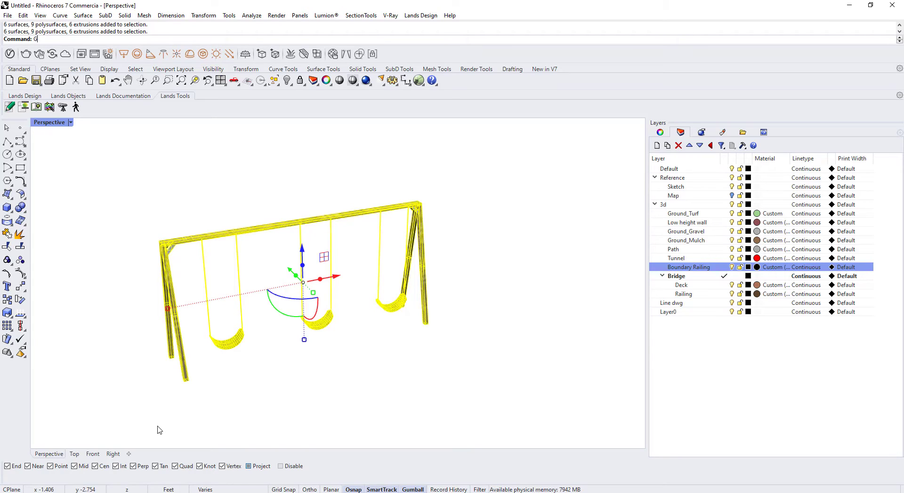
{"action": "type", "text": "up"}
{"action": "key", "text": "Return"}
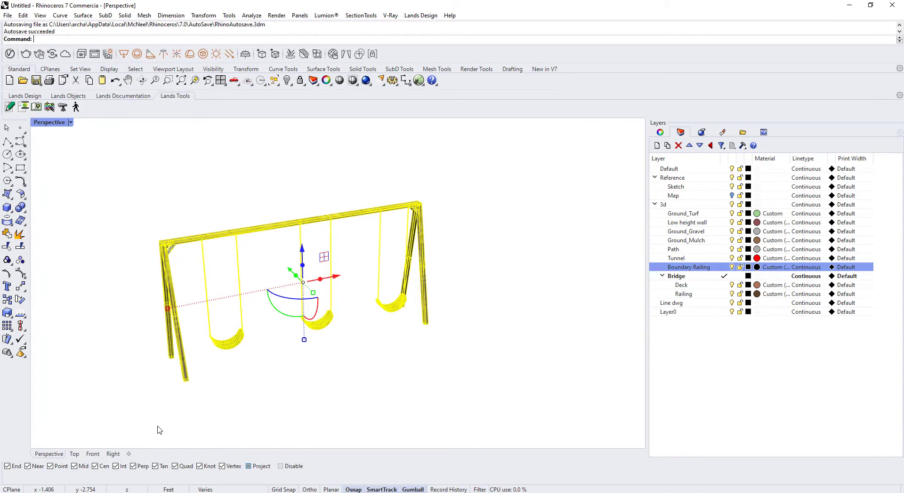
Move the swing set in the top view from the origin onto the playground plan, beside the swing area
{"action": "left_click", "coordinate": [74, 454]}
{"action": "scroll", "coordinate": [375, 324], "scroll_direction": "down", "scroll_amount": 5}
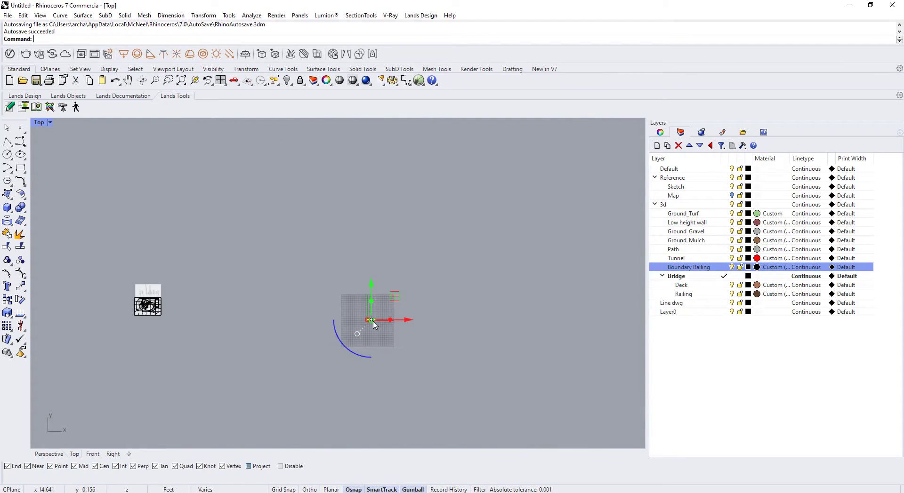
{"action": "scroll", "coordinate": [373, 321], "scroll_direction": "up", "scroll_amount": 3}
{"action": "scroll", "coordinate": [409, 319], "scroll_direction": "down", "scroll_amount": 2}
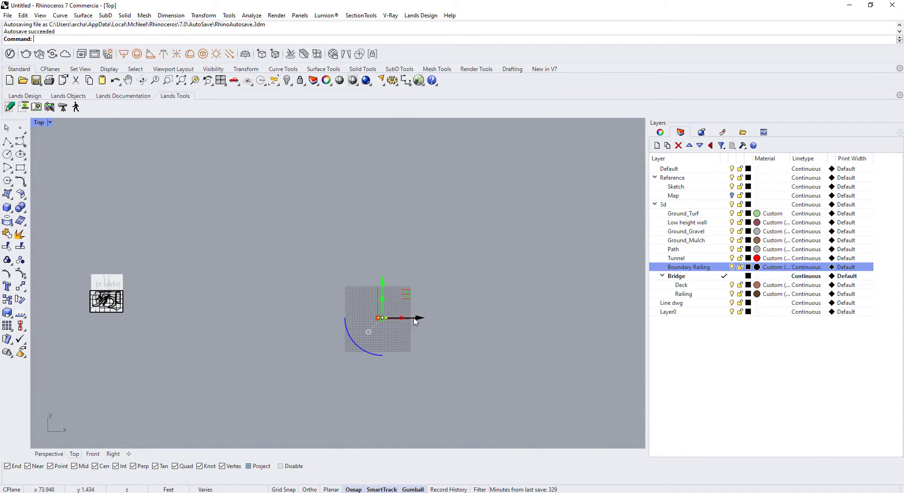
{"action": "left_click_drag", "start_coordinate": [414, 318], "coordinate": [245, 319]}
{"action": "left_click_drag", "start_coordinate": [160, 317], "coordinate": [159, 317]}
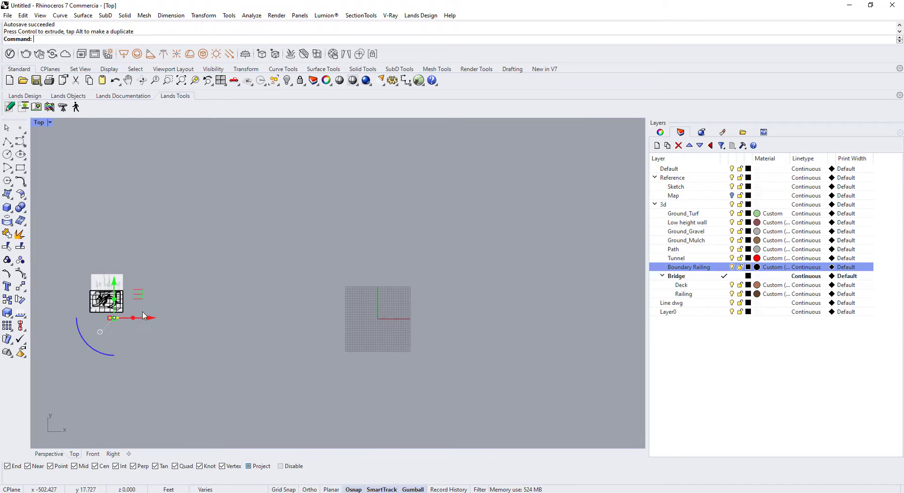
{"action": "scroll", "coordinate": [94, 308], "scroll_direction": "up", "scroll_amount": 10}
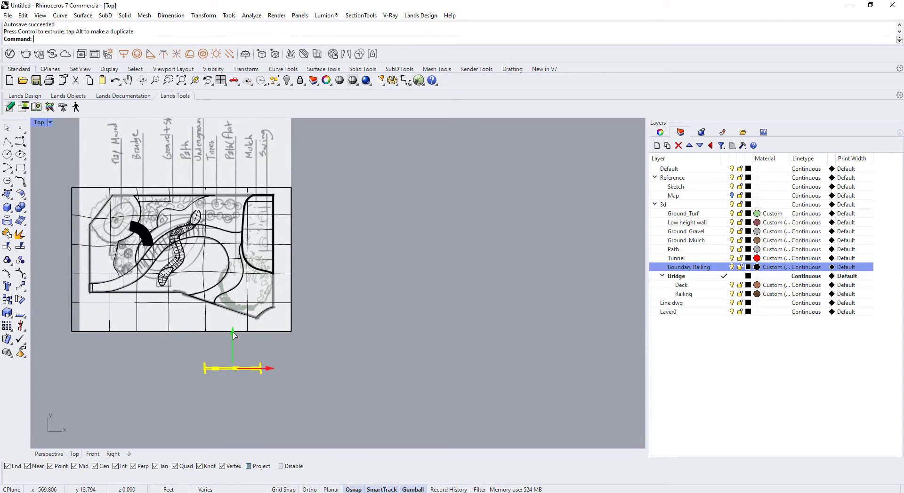
{"action": "left_click_drag", "start_coordinate": [234, 335], "coordinate": [234, 215]}
Rotate the swing set a quarter turn and move it onto the sketched swing area inside the mulch zone
{"action": "scroll", "coordinate": [238, 224], "scroll_direction": "up", "scroll_amount": 4}
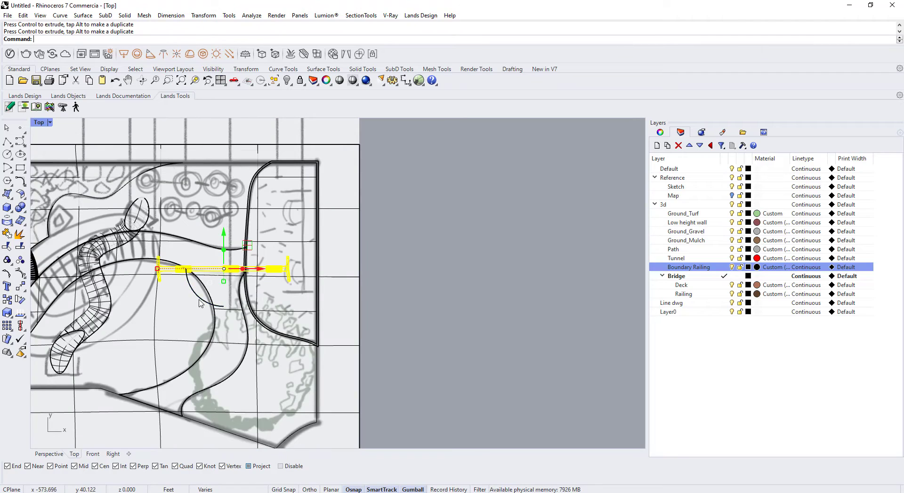
{"action": "left_click_drag", "start_coordinate": [199, 303], "coordinate": [248, 296]}
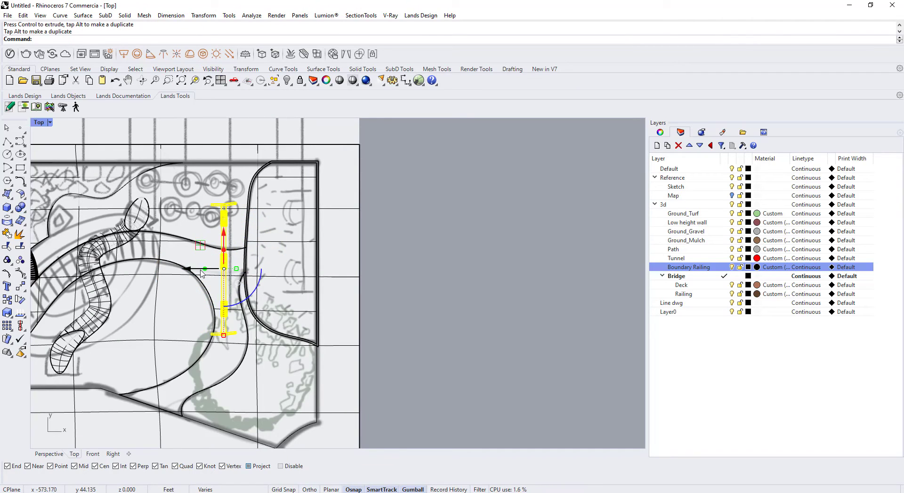
{"action": "left_click_drag", "start_coordinate": [201, 273], "coordinate": [304, 209]}
{"action": "key", "text": "Escape"}
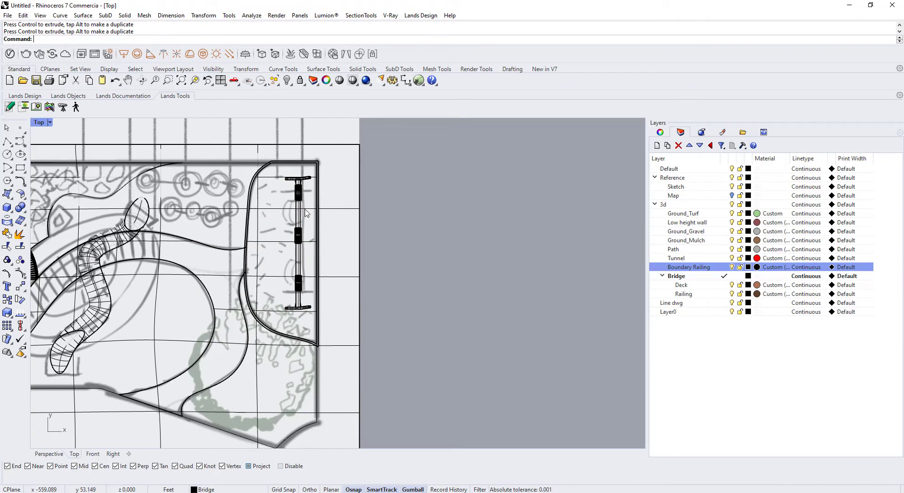
Zoom the perspective view to the model's extents and inspect the placed swing set in the mulch area and the surrounding playground
{"action": "scroll", "coordinate": [305, 213], "scroll_direction": "down", "scroll_amount": 6}
{"action": "left_click", "coordinate": [51, 454]}
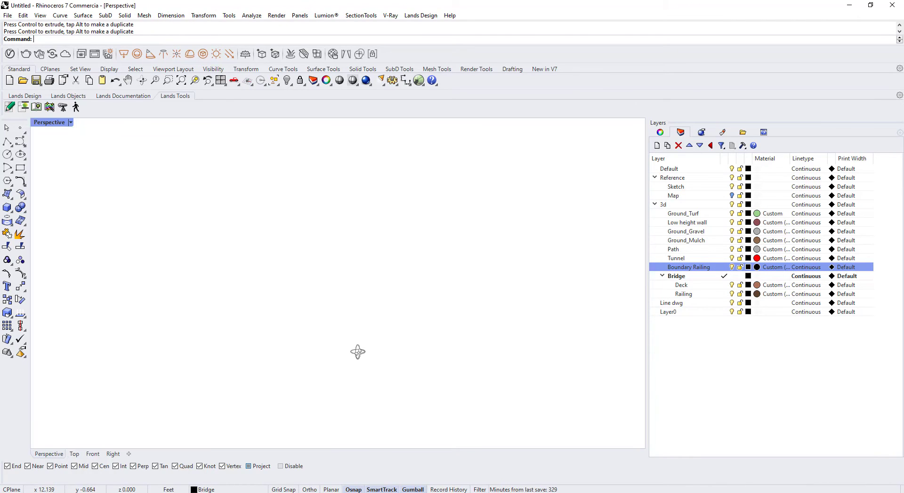
{"action": "type", "text": "z"}
{"action": "key", "text": "Return"}
{"action": "type", "text": "e"}
{"action": "key", "text": "Return"}
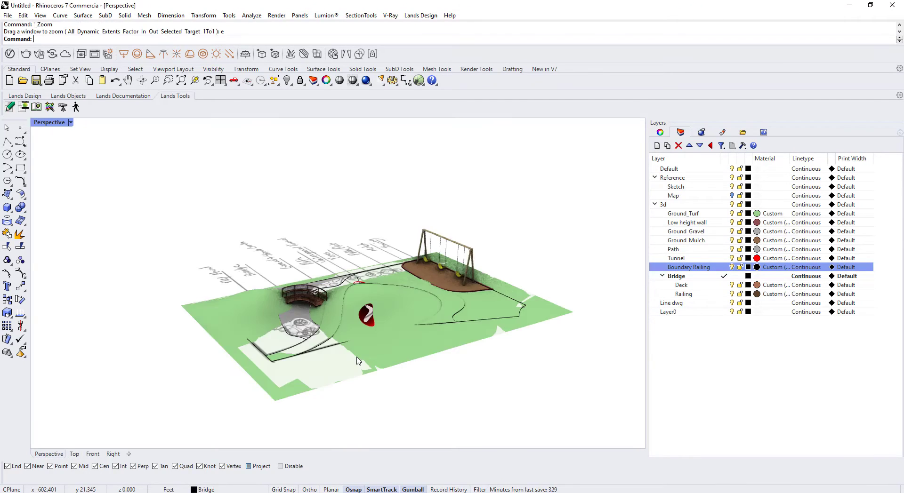
{"action": "scroll", "coordinate": [359, 362], "scroll_direction": "up", "scroll_amount": 5}
{"action": "scroll", "coordinate": [417, 312], "scroll_direction": "up", "scroll_amount": 3}
{"action": "mouse_move", "coordinate": [417, 312]}
{"action": "right_mouse_down"}
{"action": "mouse_move", "coordinate": [392, 315]}
{"action": "mouse_move", "coordinate": [407, 311]}
{"action": "right_mouse_up"}
{"action": "scroll", "coordinate": [407, 311], "scroll_direction": "down", "scroll_amount": 10}
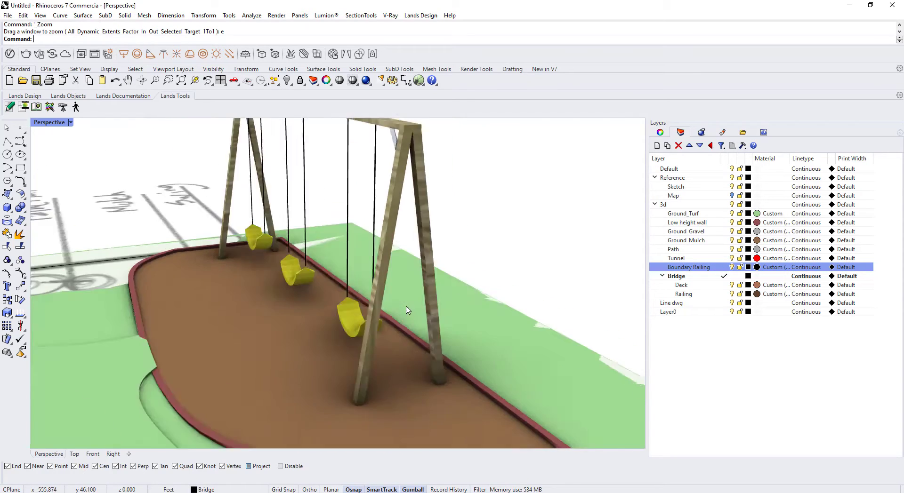
{"action": "mouse_move", "coordinate": [370, 354]}
{"action": "right_mouse_down"}
{"action": "mouse_move", "coordinate": [341, 353]}
{"action": "mouse_move", "coordinate": [436, 359]}
{"action": "mouse_move", "coordinate": [327, 352]}
{"action": "mouse_move", "coordinate": [385, 354]}
{"action": "right_mouse_up"}
{"action": "scroll", "coordinate": [395, 341], "scroll_direction": "down", "scroll_amount": 4}
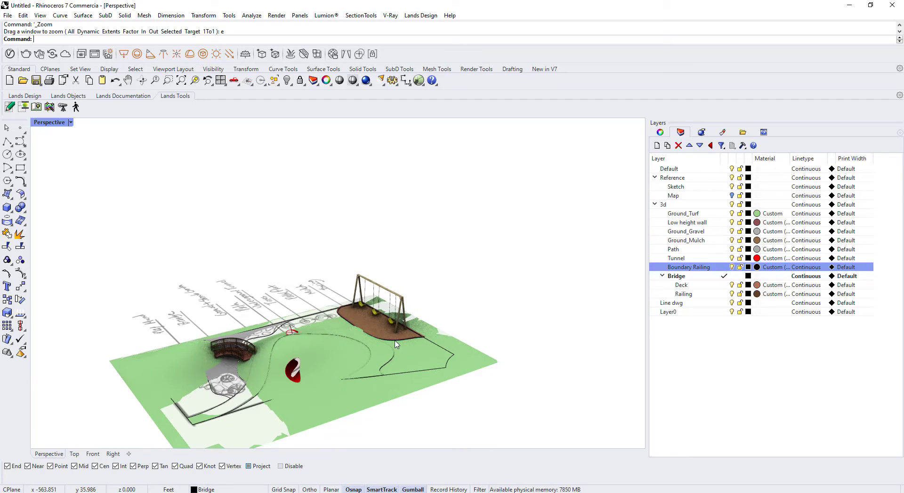
{"action": "right_click_drag", "start_coordinate": [296, 398], "coordinate": [245, 400]}
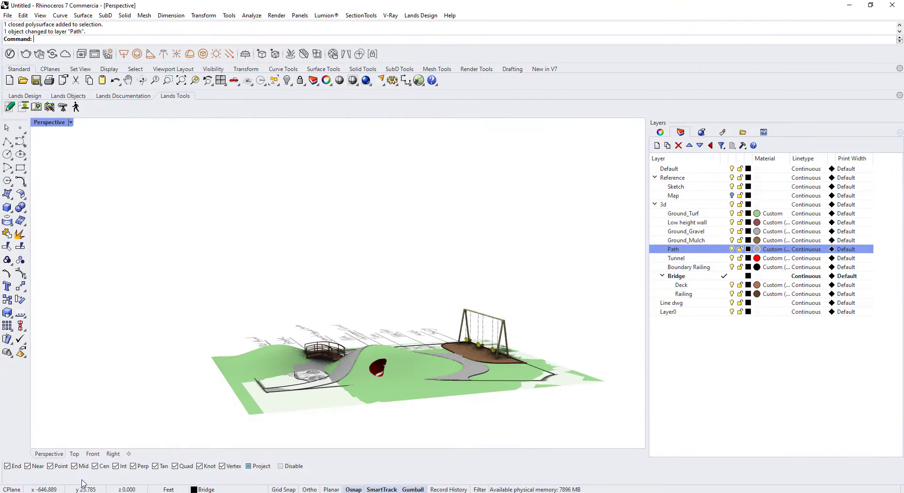
Switch to 3D Warehouse in the browser and search the model collections for wheels
{"action": "left_click", "coordinate": [80, 492]}
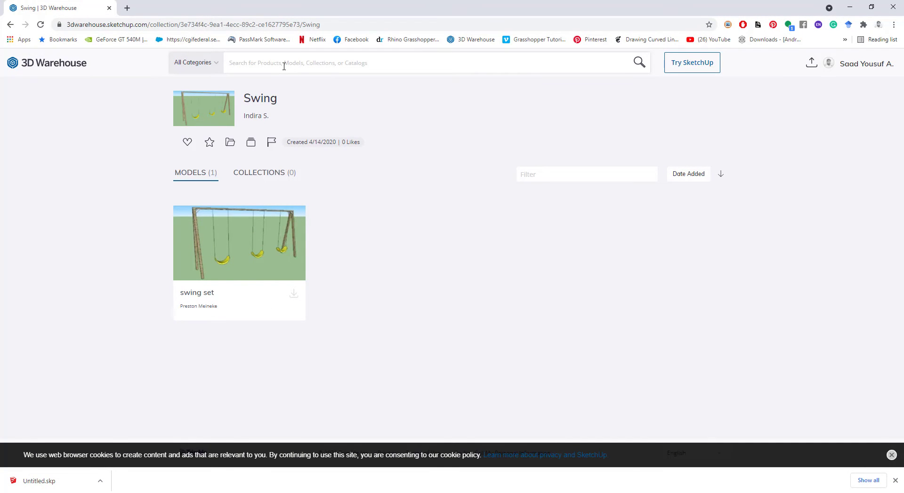
{"action": "left_click", "coordinate": [283, 66]}
{"action": "type", "text": "wheels"}
{"action": "key", "text": "Return"}
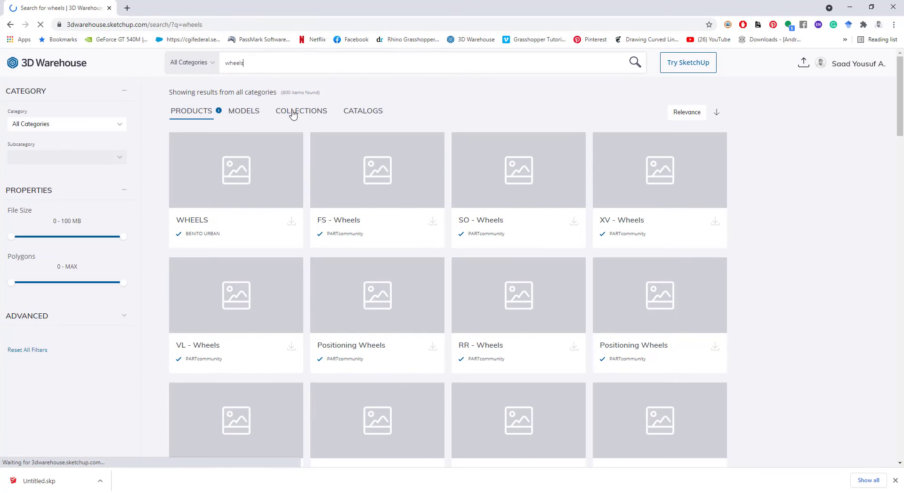
{"action": "left_click", "coordinate": [291, 112]}
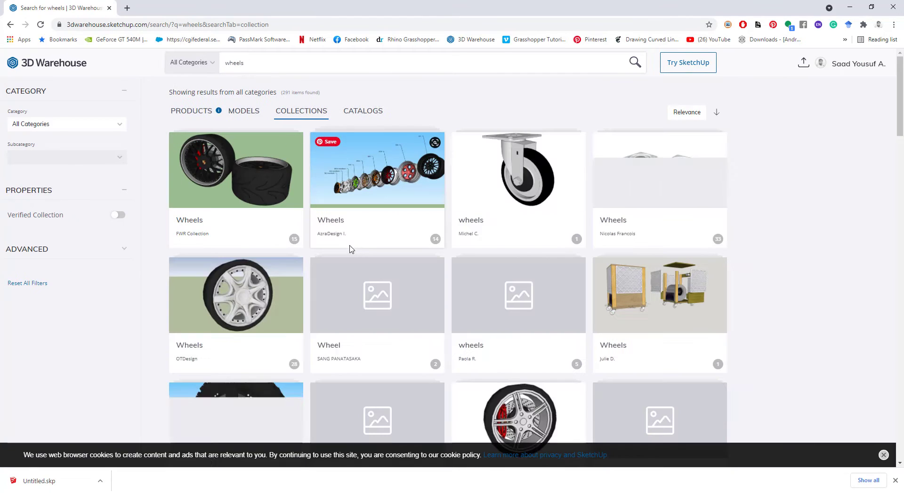
Look through the wheel collections for a suitable tyre and open the "Rims & wheels" collection
{"action": "scroll", "coordinate": [507, 356], "scroll_direction": "down", "scroll_amount": 1}
{"action": "scroll", "coordinate": [508, 356], "scroll_direction": "down", "scroll_amount": 3}
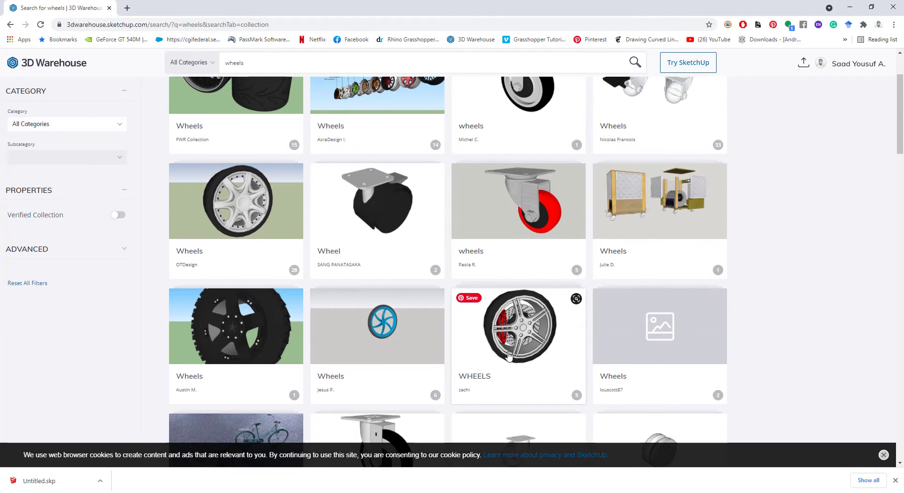
{"action": "scroll", "coordinate": [507, 356], "scroll_direction": "down", "scroll_amount": 4}
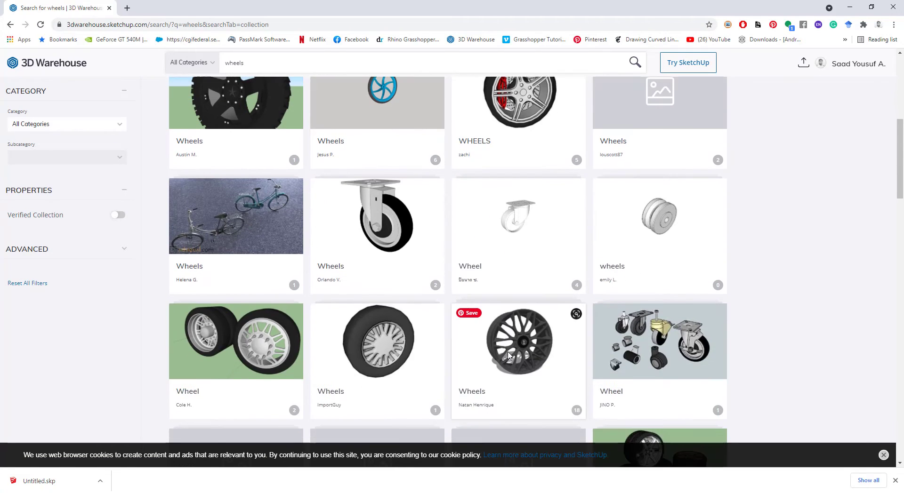
{"action": "scroll", "coordinate": [508, 356], "scroll_direction": "down", "scroll_amount": 3}
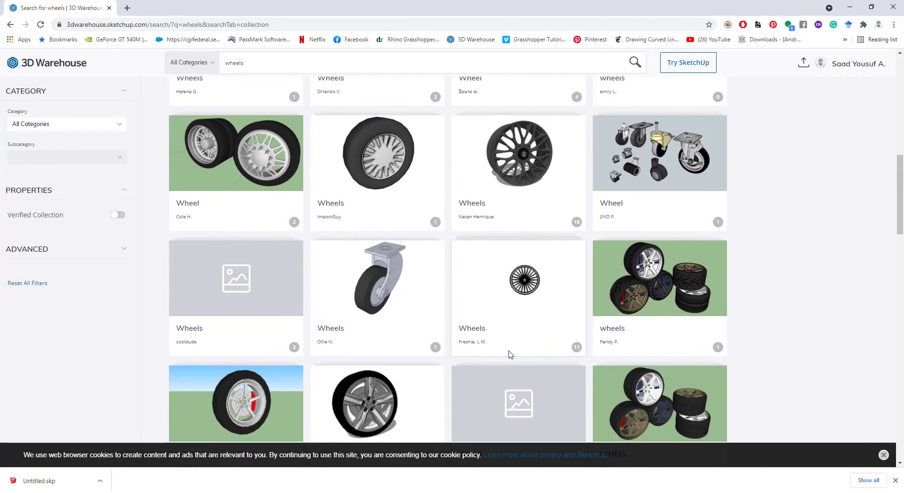
{"action": "scroll", "coordinate": [510, 355], "scroll_direction": "down", "scroll_amount": 1}
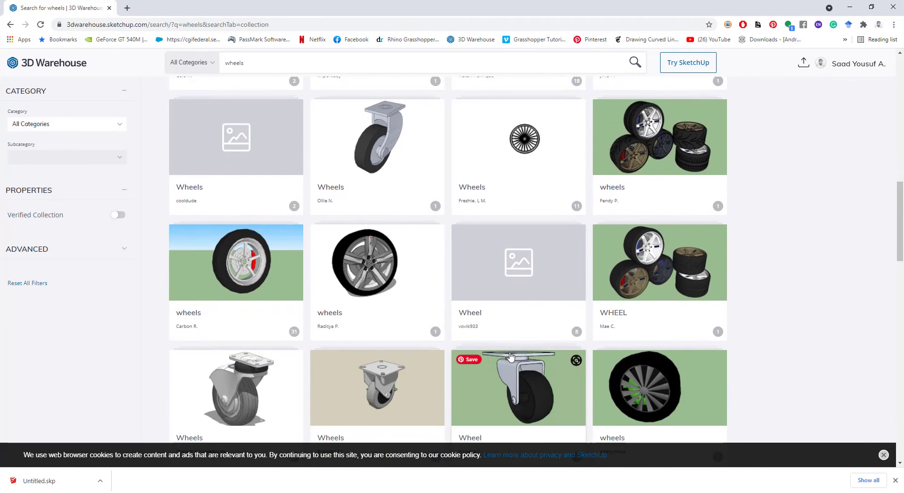
{"action": "scroll", "coordinate": [510, 355], "scroll_direction": "down", "scroll_amount": 2}
{"action": "scroll", "coordinate": [510, 357], "scroll_direction": "down", "scroll_amount": 7}
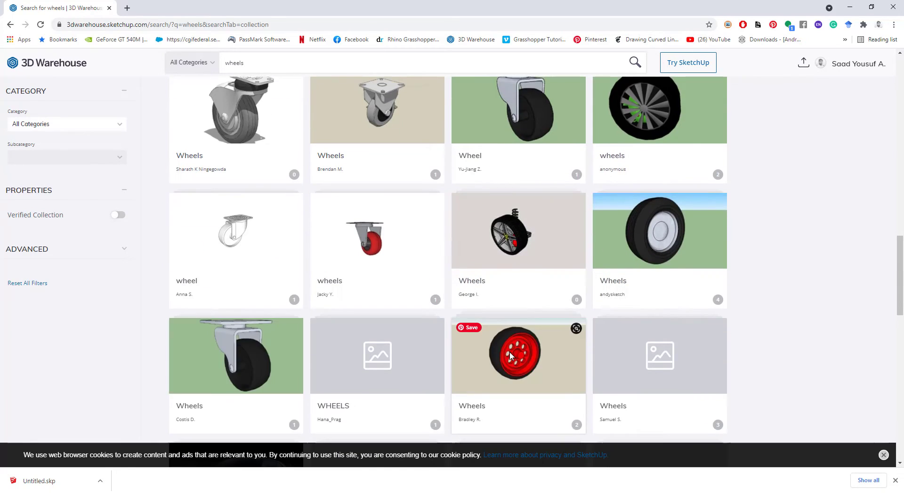
{"action": "scroll", "coordinate": [510, 356], "scroll_direction": "down", "scroll_amount": 4}
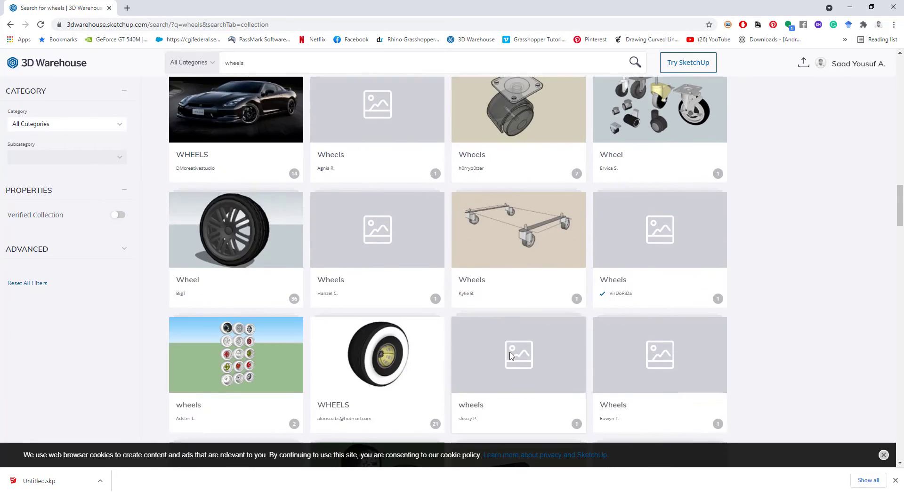
{"action": "scroll", "coordinate": [501, 356], "scroll_direction": "down", "scroll_amount": 4}
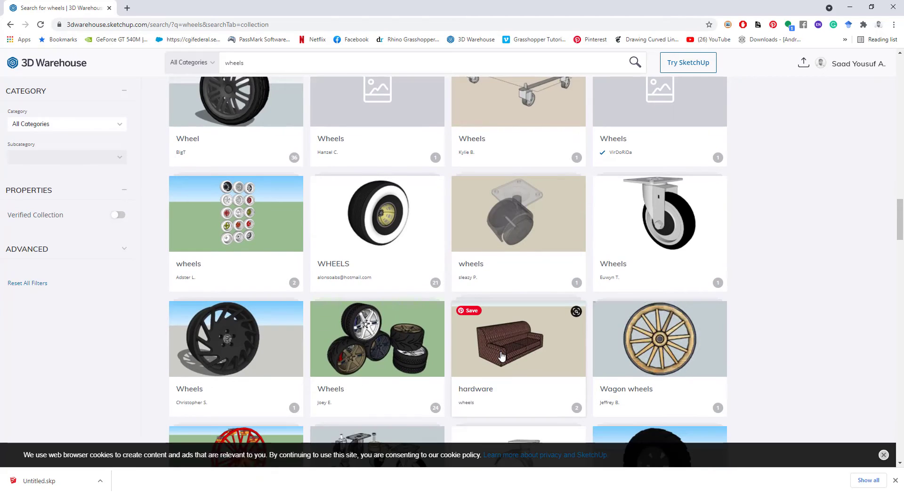
{"action": "scroll", "coordinate": [501, 356], "scroll_direction": "down", "scroll_amount": 2}
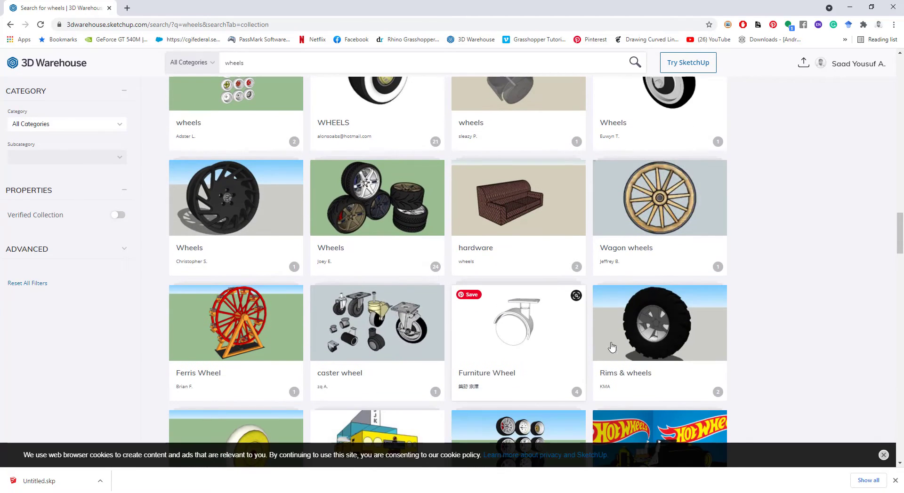
{"action": "left_click", "coordinate": [644, 333]}
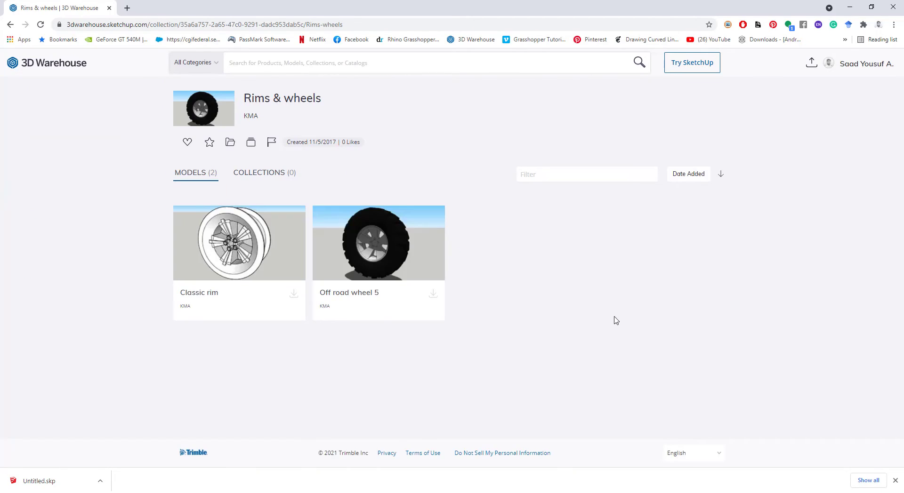
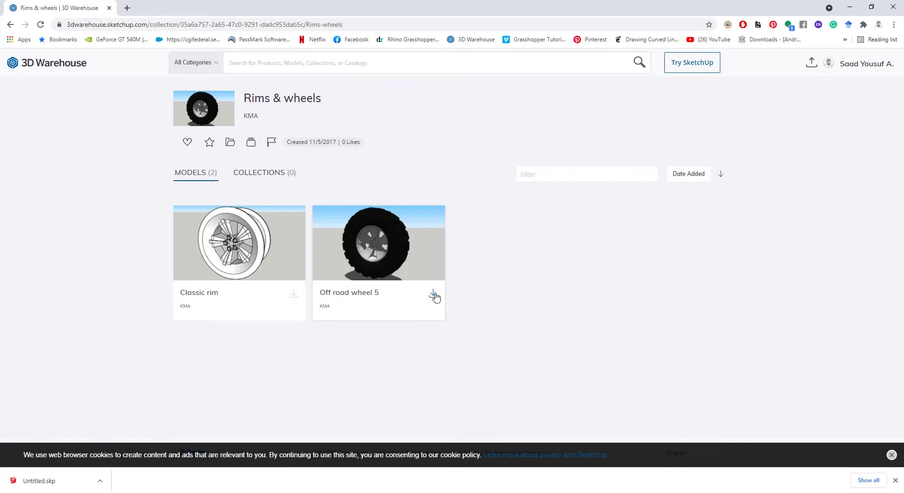
Download the "Off road wheel 5" model as a SketchUp file
{"action": "left_click", "coordinate": [396, 254]}
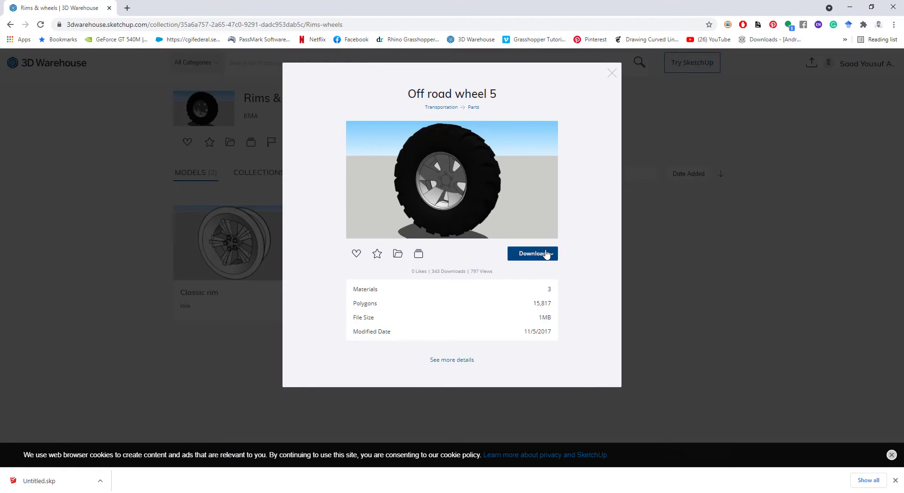
{"action": "left_click", "coordinate": [546, 254]}
{"action": "left_click", "coordinate": [529, 305]}
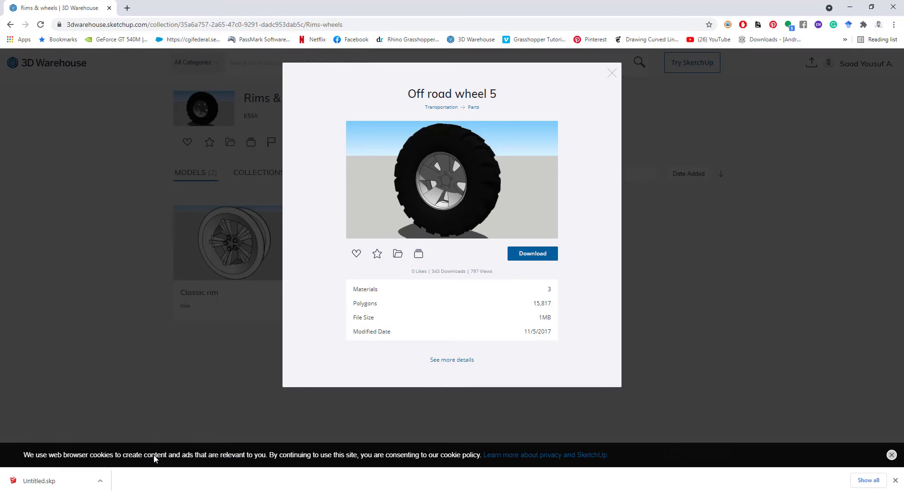
{"action": "left_click", "coordinate": [373, 239]}
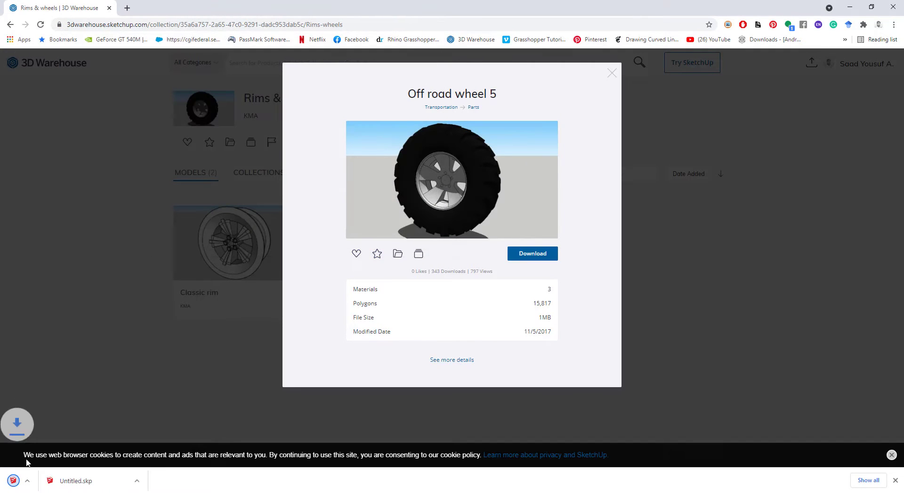
Switch to Rhino and import the downloaded wheel file into the playground model, with its faces as trimmed planes
{"action": "left_click", "coordinate": [37, 482]}
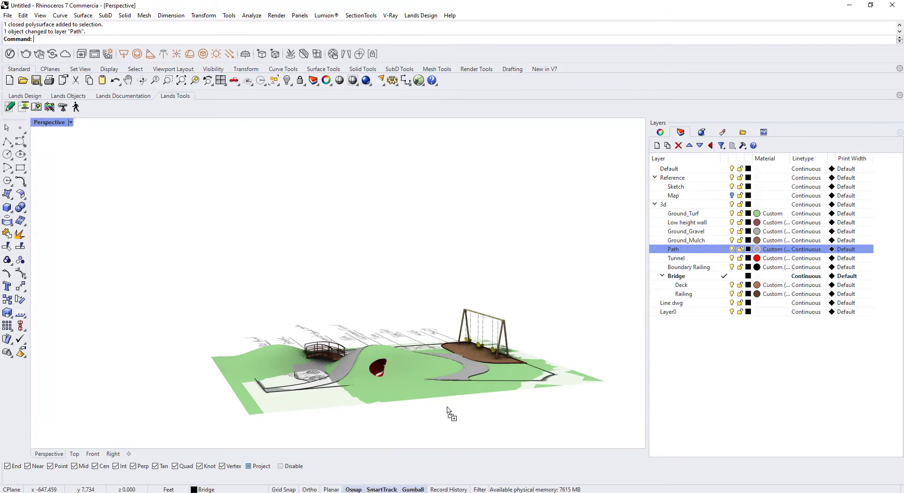
{"action": "left_click_drag", "start_coordinate": [447, 410], "coordinate": [448, 407]}
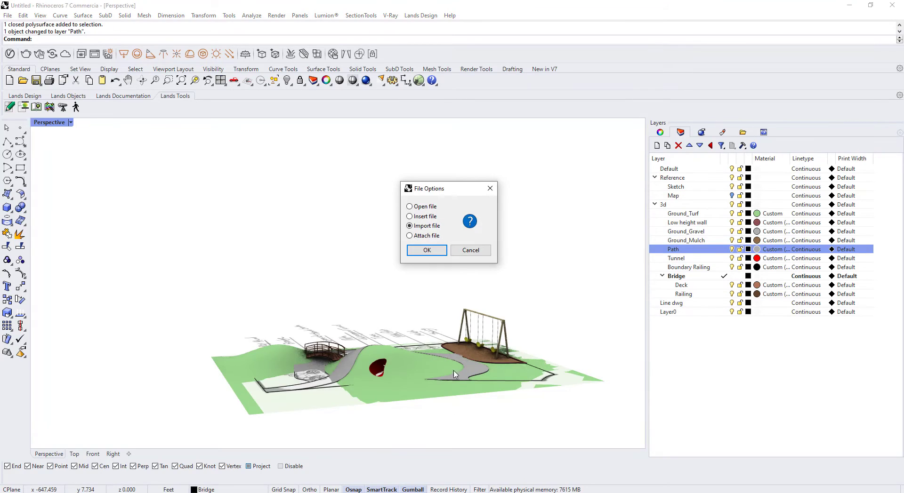
{"action": "left_click", "coordinate": [426, 250]}
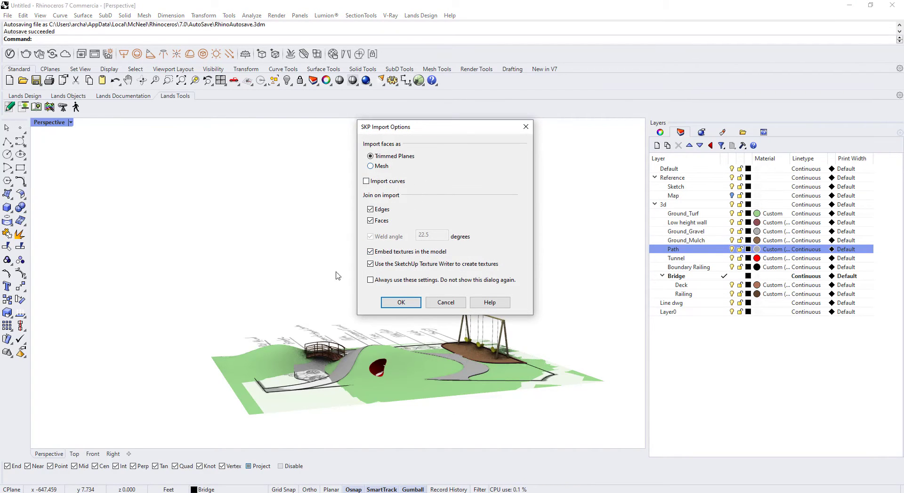
{"action": "left_click", "coordinate": [400, 303]}
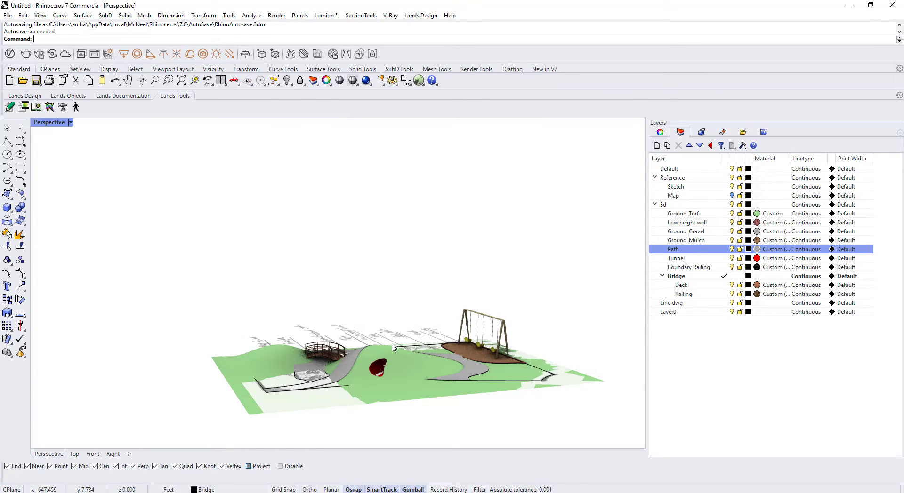
Zoom to the imported wheel and delete the spoked rim face from its centre
{"action": "type", "text": "z"}
{"action": "key", "text": "Return"}
{"action": "type", "text": "s"}
{"action": "key", "text": "Return"}
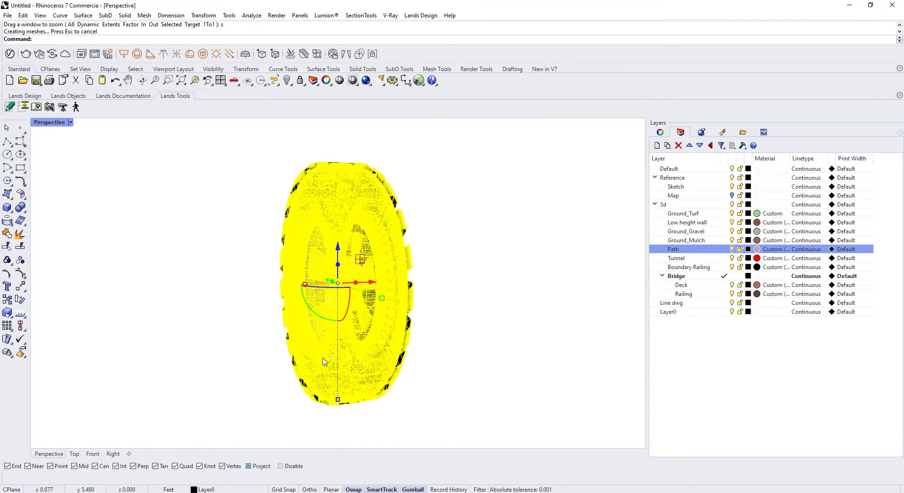
{"action": "right_click_drag", "start_coordinate": [339, 362], "coordinate": [466, 352]}
{"action": "left_click", "coordinate": [560, 342]}
{"action": "scroll", "coordinate": [437, 298], "scroll_direction": "down", "scroll_amount": 6}
{"action": "right_click_drag", "start_coordinate": [440, 300], "coordinate": [426, 318]}
{"action": "left_click", "coordinate": [400, 299]}
{"action": "key", "text": "Delete"}
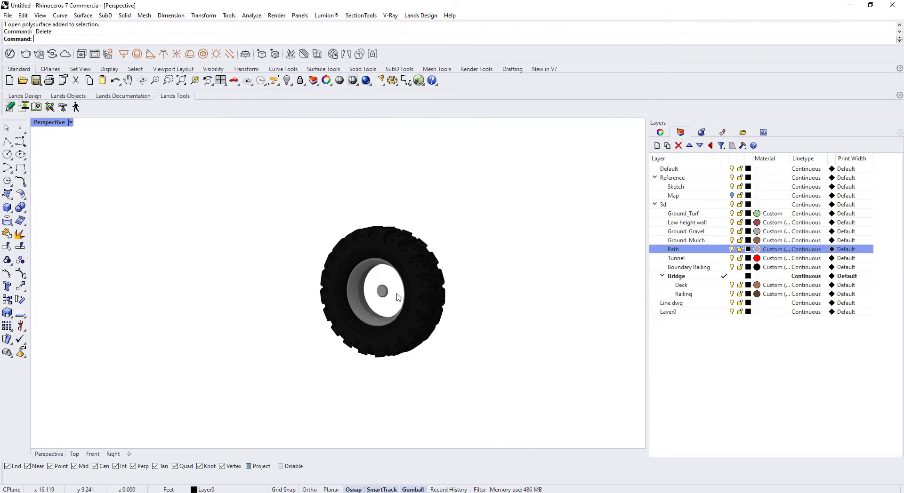
Delete the small hub disc and the grey inner rim, leaving only the black tyre
{"action": "scroll", "coordinate": [390, 297], "scroll_direction": "up", "scroll_amount": 6}
{"action": "left_click", "coordinate": [369, 296]}
{"action": "key", "text": "Delete"}
{"action": "scroll", "coordinate": [367, 284], "scroll_direction": "down", "scroll_amount": 6}
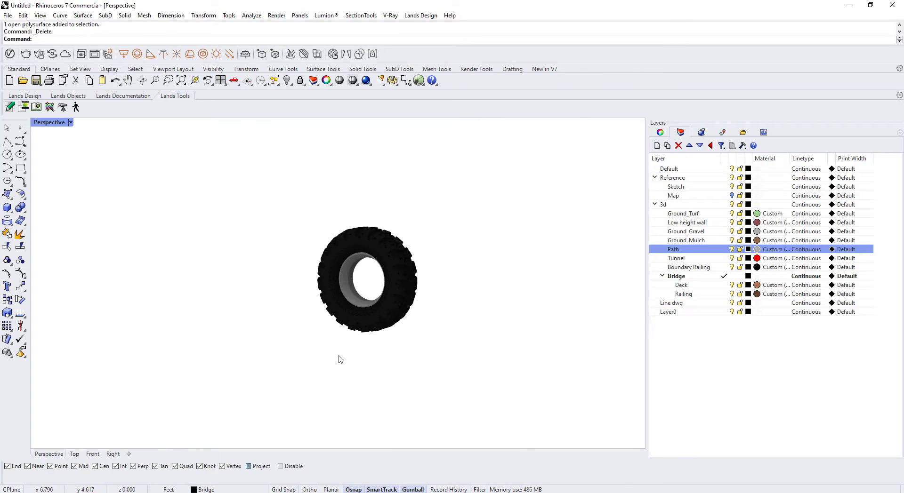
{"action": "right_click_drag", "start_coordinate": [339, 359], "coordinate": [316, 369]}
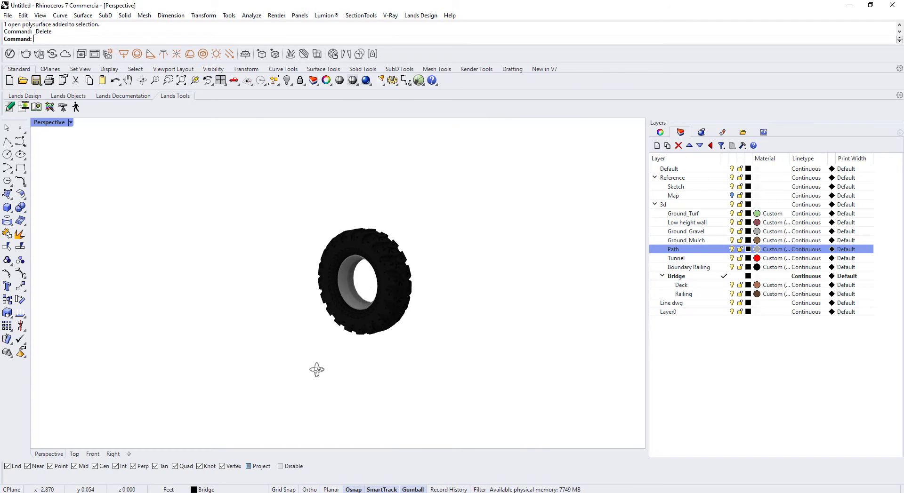
{"action": "left_click", "coordinate": [347, 303]}
{"action": "key", "text": "Delete"}
Inspect the tyre from both sides and check which parts it consists of
{"action": "scroll", "coordinate": [349, 282], "scroll_direction": "up", "scroll_amount": 5}
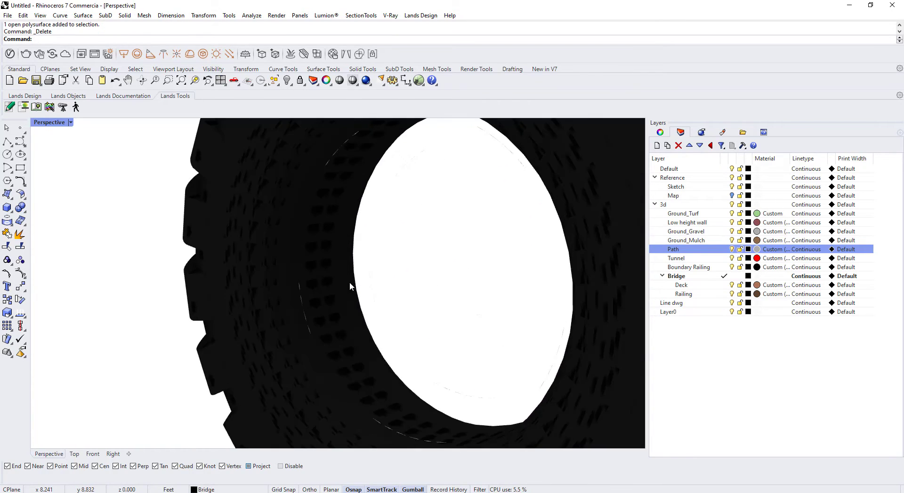
{"action": "scroll", "coordinate": [349, 286], "scroll_direction": "down", "scroll_amount": 5}
{"action": "left_click_drag", "start_coordinate": [457, 204], "coordinate": [254, 379]}
{"action": "key", "text": "Escape"}
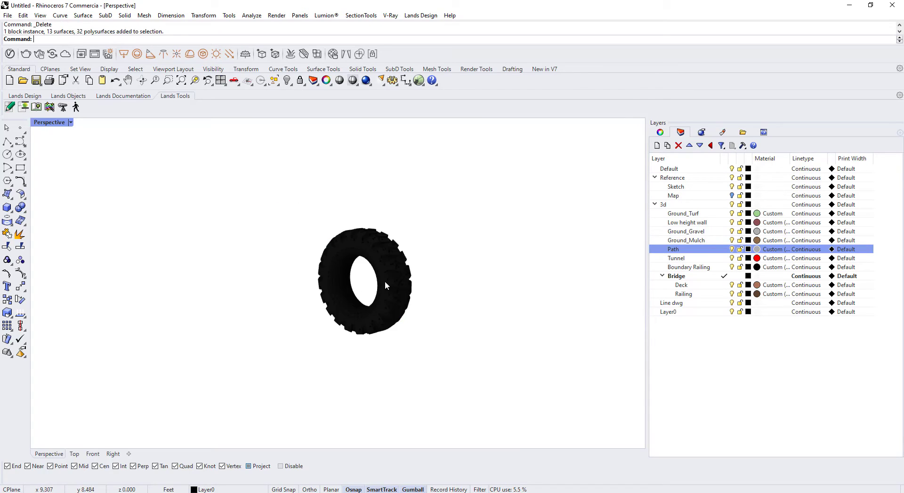
{"action": "left_click", "coordinate": [385, 284]}
{"action": "key", "text": "Escape"}
{"action": "right_click_drag", "start_coordinate": [413, 347], "coordinate": [287, 386]}
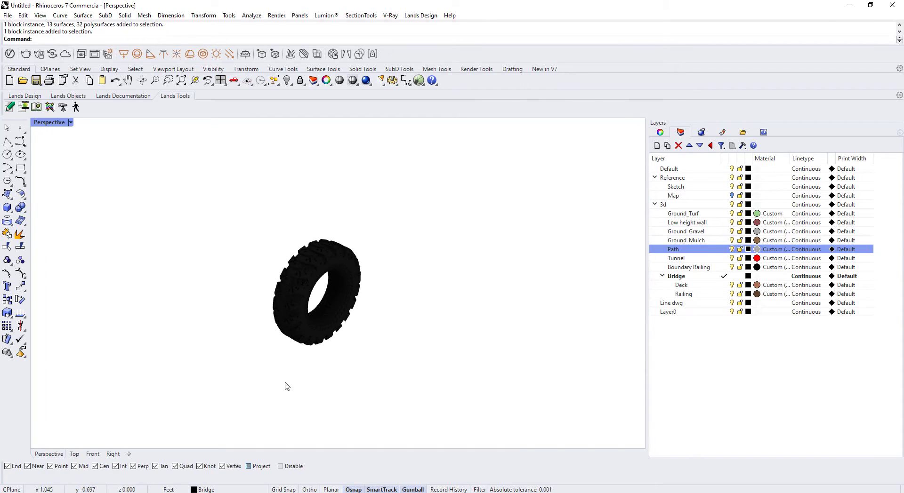
{"action": "scroll", "coordinate": [298, 279], "scroll_direction": "up", "scroll_amount": 5}
{"action": "scroll", "coordinate": [298, 278], "scroll_direction": "down", "scroll_amount": 5}
Select all parts of the tyre and rotate them 90 degrees with the gumball so it lies flat
{"action": "left_click_drag", "start_coordinate": [458, 216], "coordinate": [161, 418]}
{"action": "right_click_drag", "start_coordinate": [301, 358], "coordinate": [416, 327]}
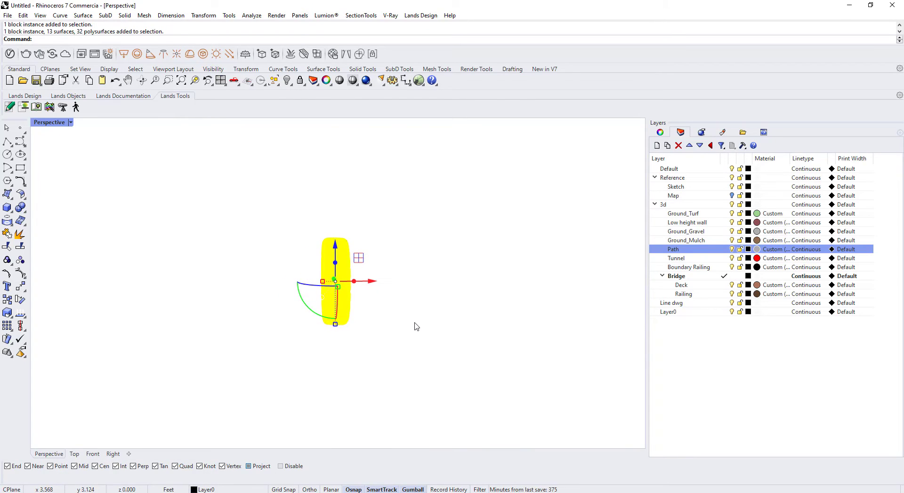
{"action": "left_click", "coordinate": [303, 309]}
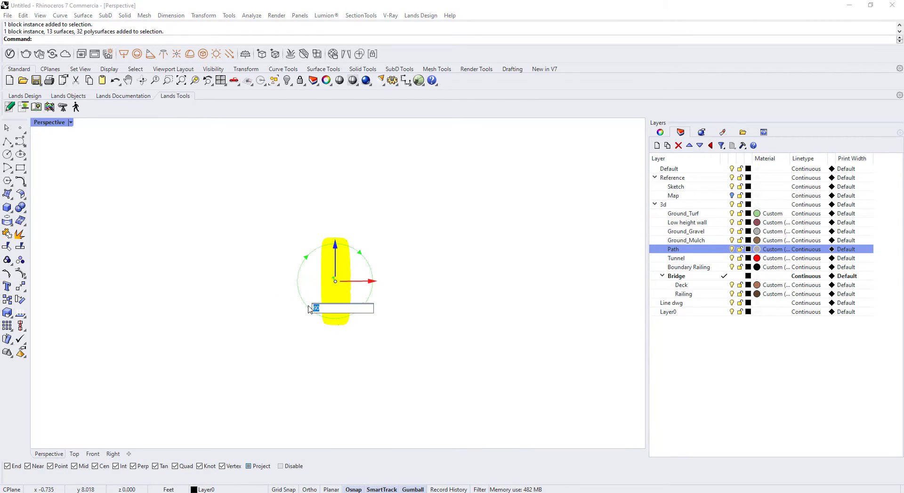
{"action": "key", "text": "Return"}
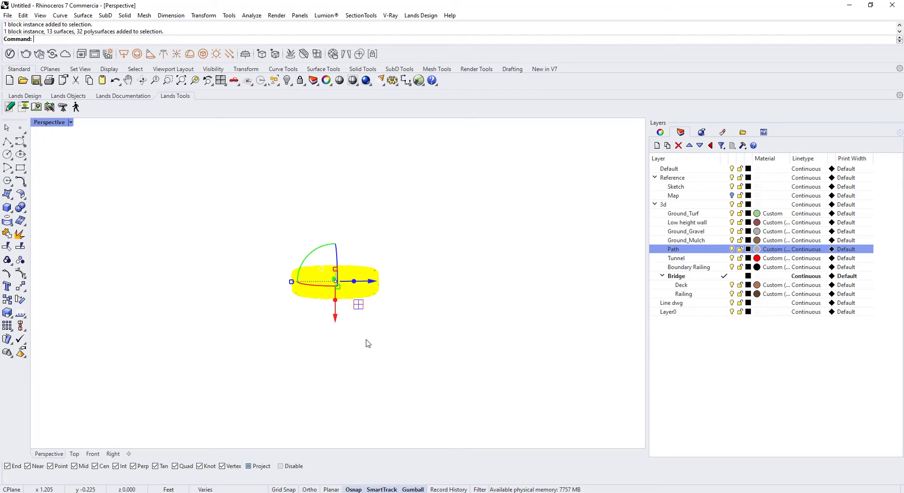
In the top view, move the tyre from the origin onto the first sketched tyre circle near the tunnel's end
{"action": "left_click", "coordinate": [75, 454]}
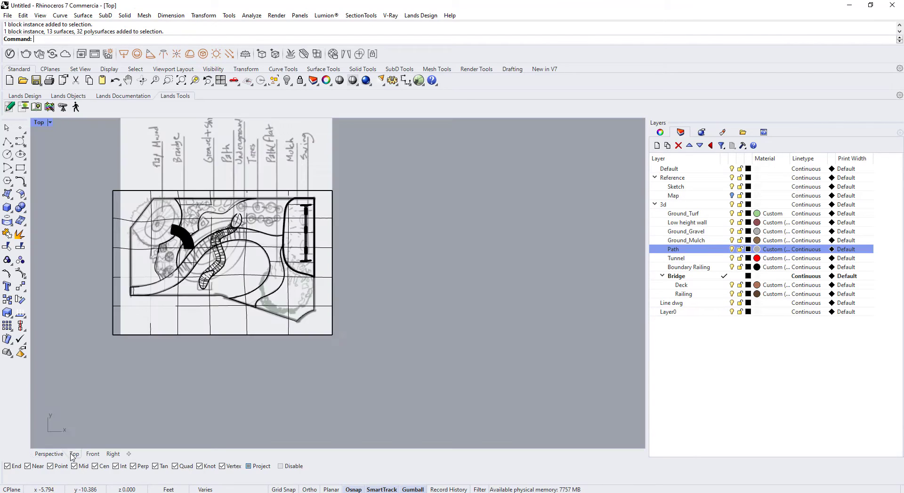
{"action": "scroll", "coordinate": [342, 339], "scroll_direction": "down", "scroll_amount": 8}
{"action": "type", "text": "M"}
{"action": "key", "text": "Return"}
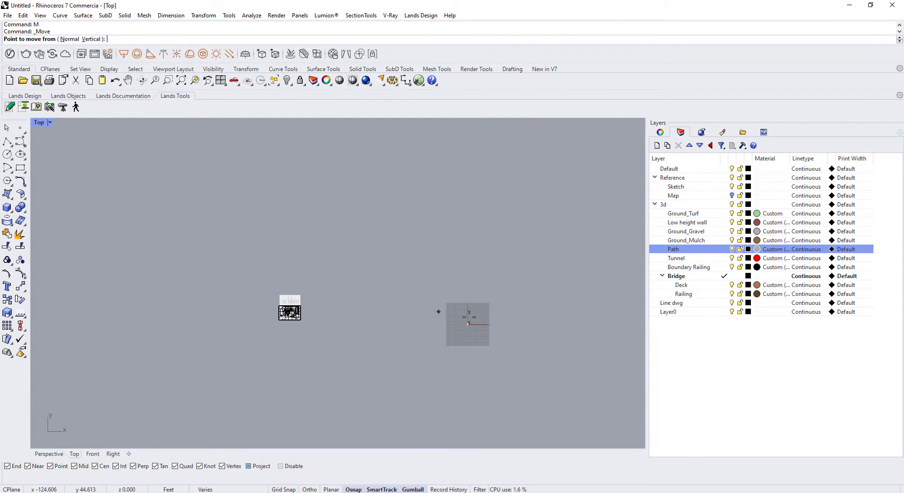
{"action": "scroll", "coordinate": [438, 311], "scroll_direction": "up", "scroll_amount": 10}
{"action": "right_click_drag", "start_coordinate": [578, 392], "coordinate": [463, 362]}
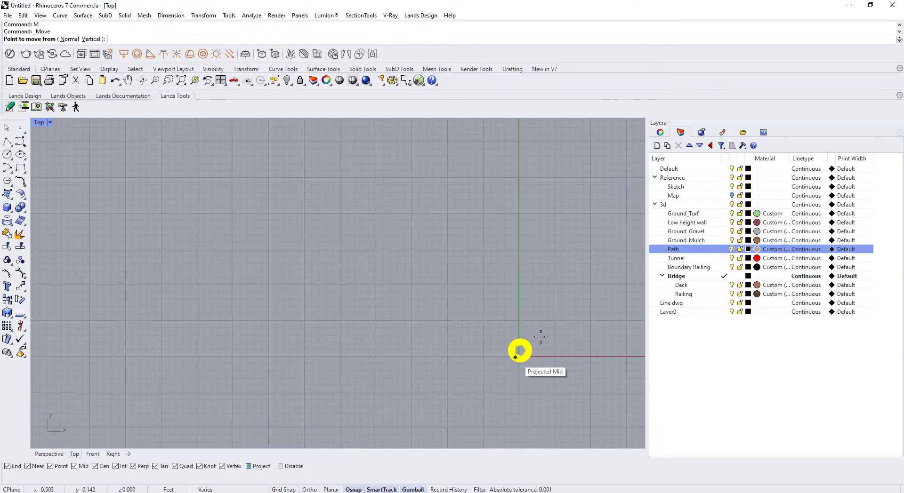
{"action": "scroll", "coordinate": [534, 341], "scroll_direction": "up", "scroll_amount": 8}
{"action": "left_click", "coordinate": [470, 384]}
{"action": "scroll", "coordinate": [545, 350], "scroll_direction": "down", "scroll_amount": 8}
{"action": "scroll", "coordinate": [545, 351], "scroll_direction": "down", "scroll_amount": 3}
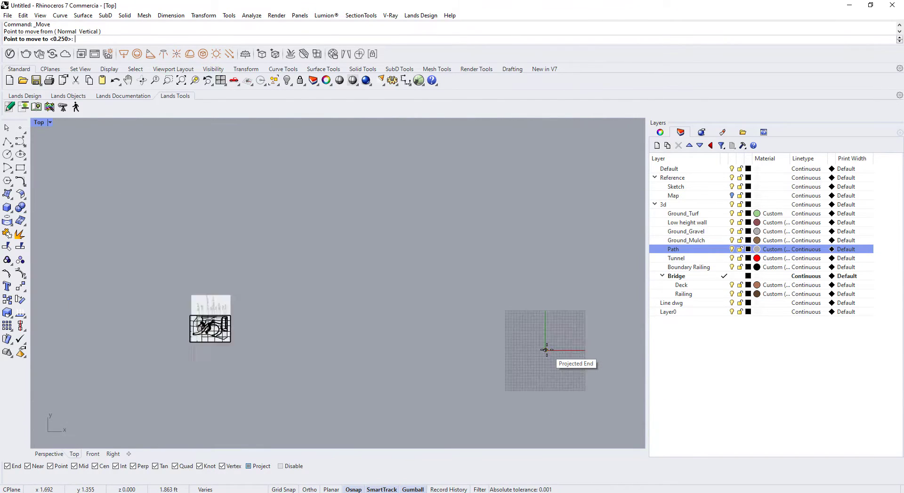
{"action": "scroll", "coordinate": [325, 321], "scroll_direction": "up", "scroll_amount": 8}
{"action": "scroll", "coordinate": [324, 321], "scroll_direction": "up", "scroll_amount": 5}
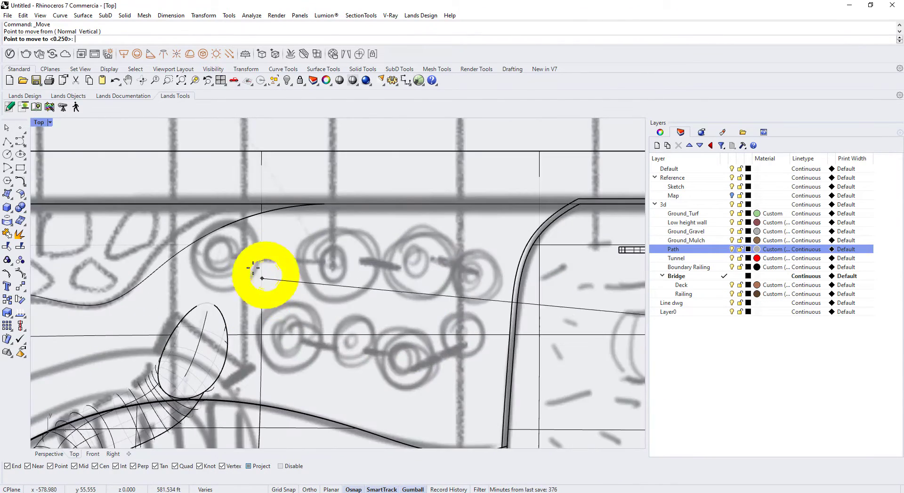
{"action": "left_click", "coordinate": [224, 254]}
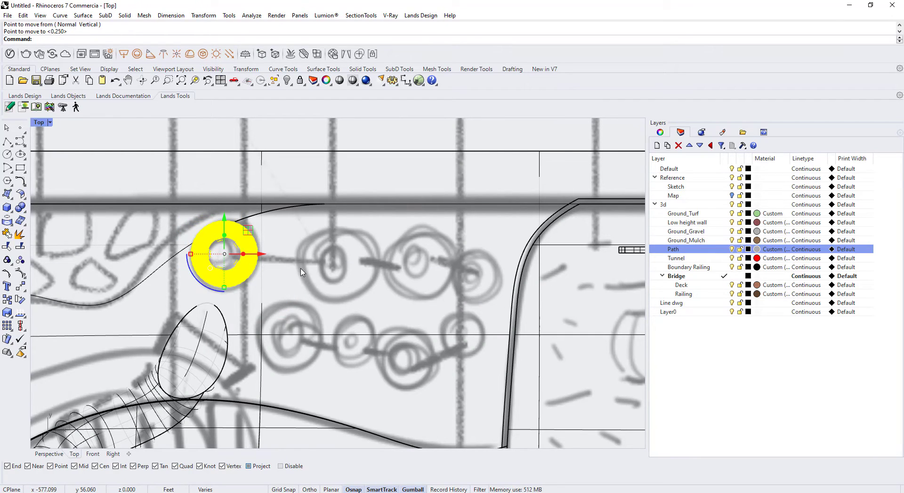
Copy the tyre six times over the two rows of sketched tyre circles to form a loop toward the mulch area
{"action": "key", "text": "Return"}
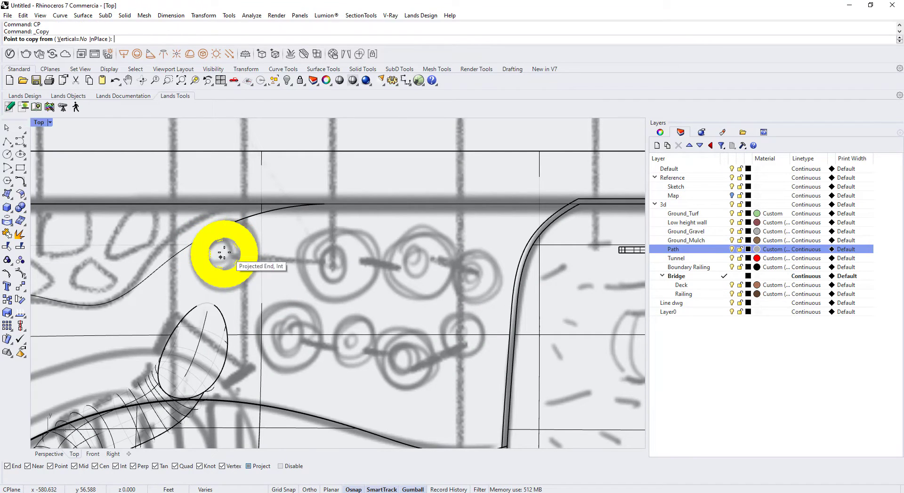
{"action": "left_click", "coordinate": [220, 257]}
{"action": "left_click", "coordinate": [335, 264]}
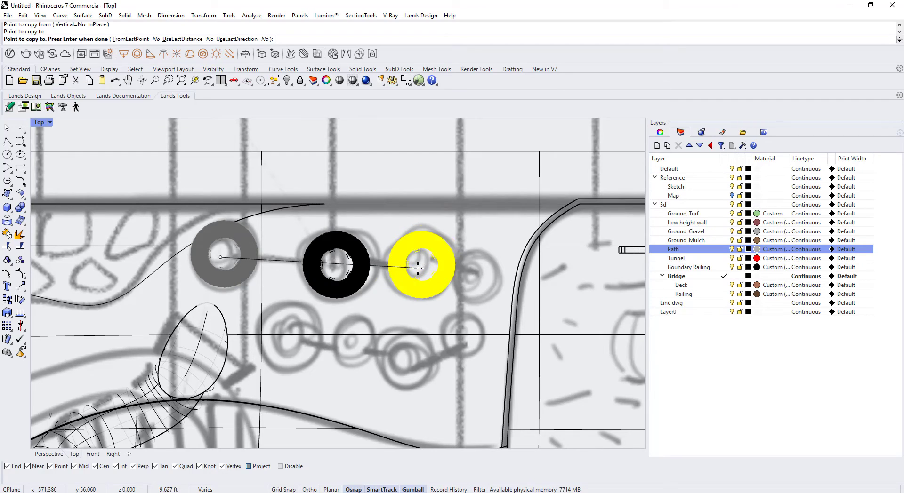
{"action": "left_click", "coordinate": [421, 264]}
{"action": "left_click", "coordinate": [483, 285]}
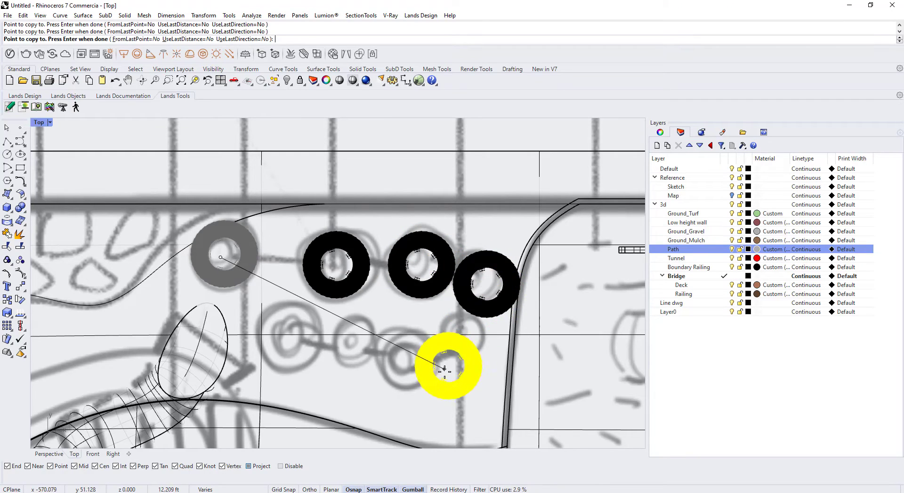
{"action": "left_click", "coordinate": [464, 346]}
{"action": "left_click", "coordinate": [385, 365]}
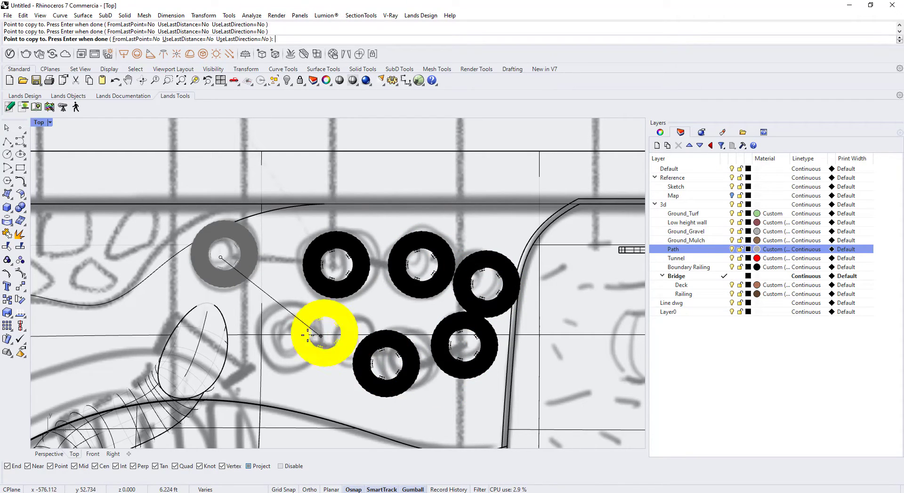
{"action": "left_click", "coordinate": [315, 338]}
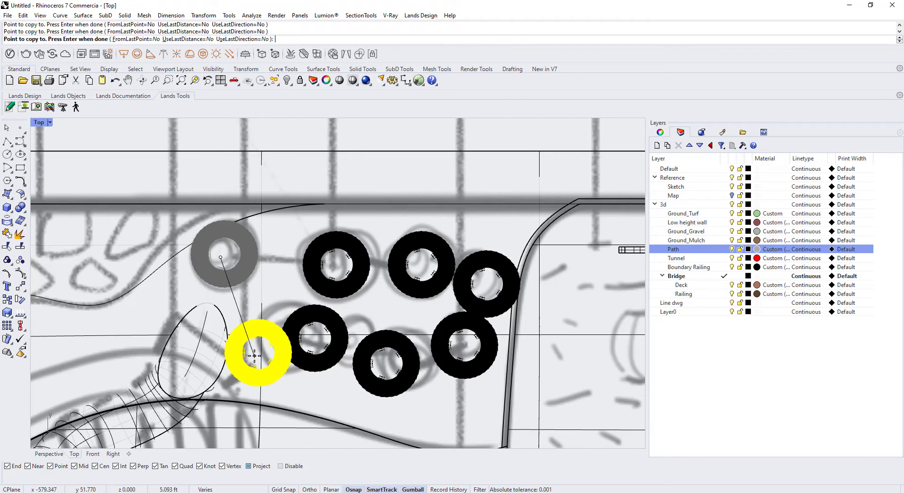
{"action": "key", "text": "Return"}
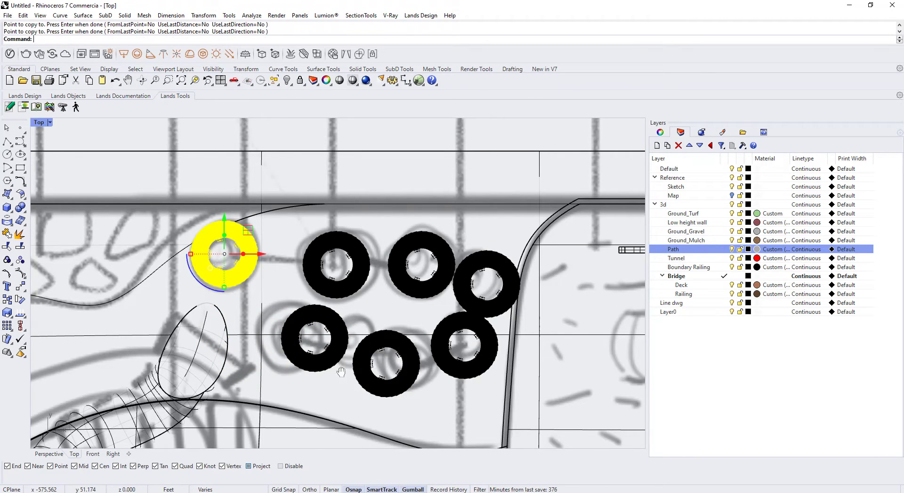
Zoom to the overlapping tyre beside the mulch area in the perspective view and tilt it with the gumball
{"action": "right_click_drag", "start_coordinate": [341, 372], "coordinate": [358, 333]}
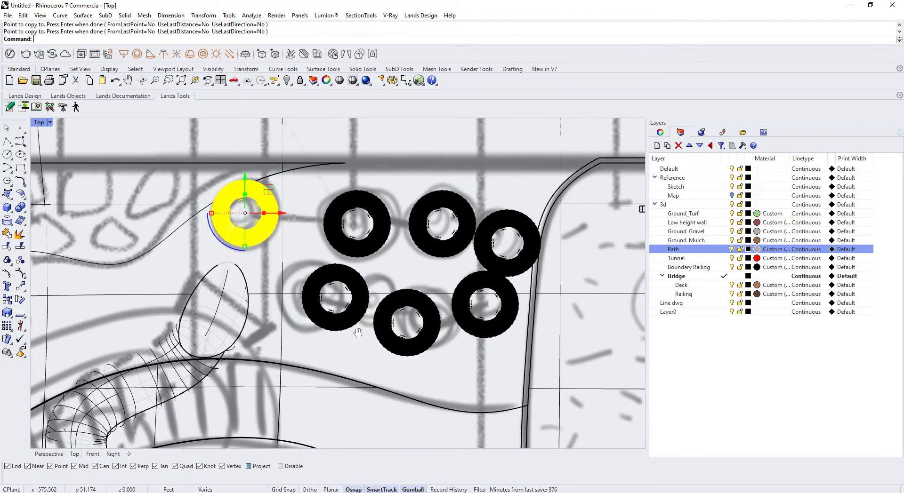
{"action": "left_click", "coordinate": [486, 266]}
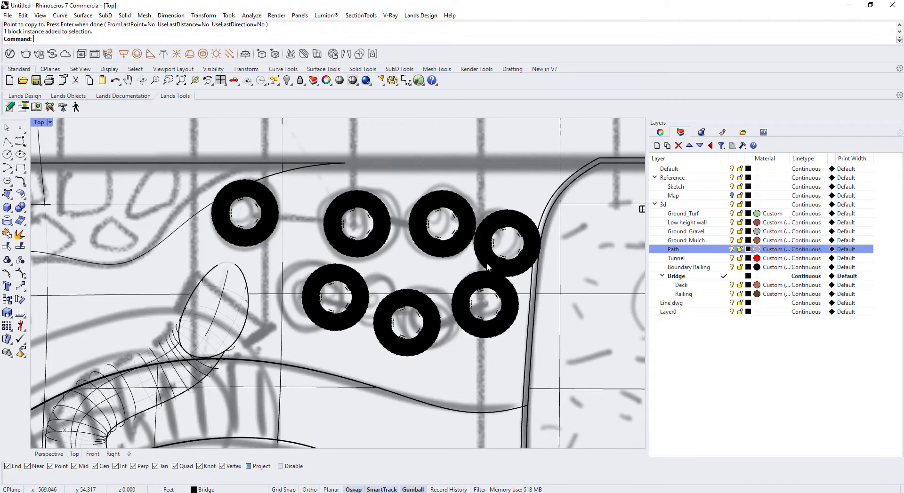
{"action": "left_click", "coordinate": [487, 253]}
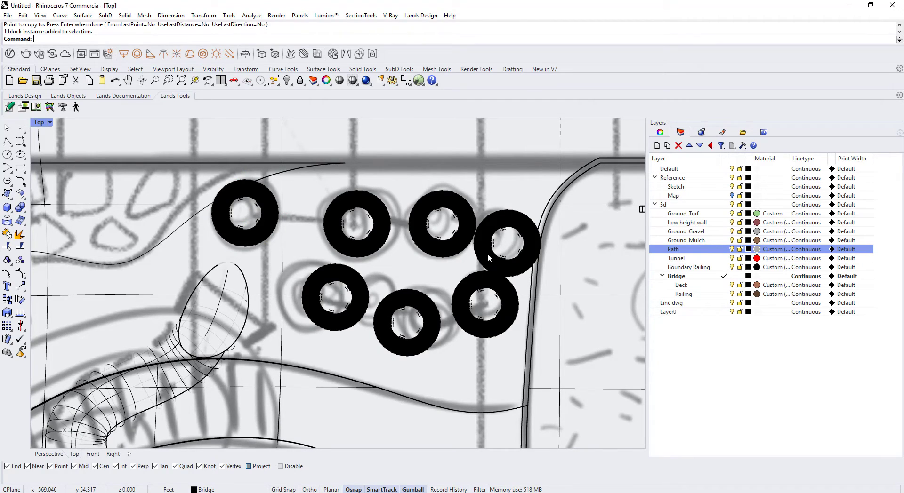
{"action": "left_click", "coordinate": [52, 454]}
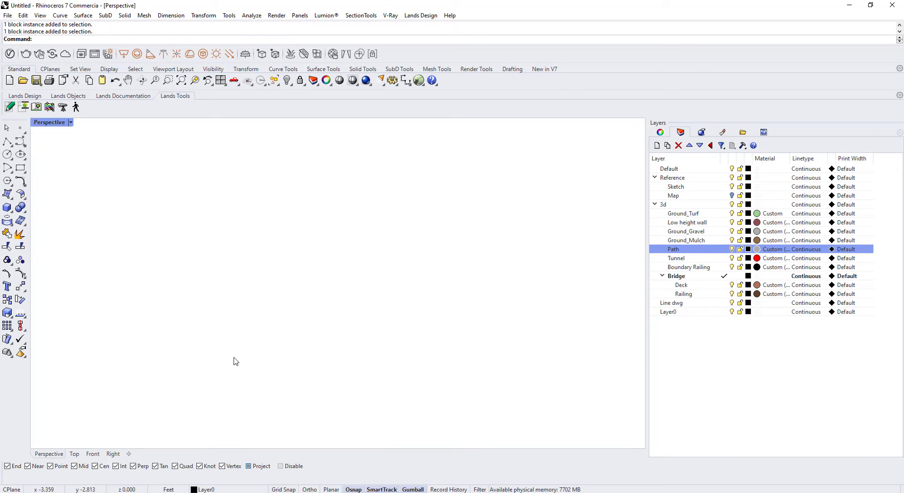
{"action": "type", "text": "Z"}
{"action": "key", "text": "Return"}
{"action": "type", "text": "s"}
{"action": "key", "text": "Return"}
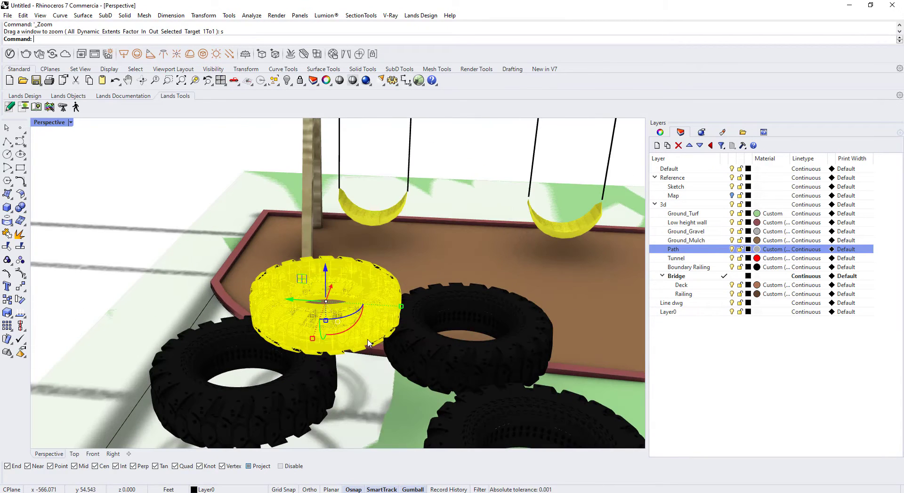
{"action": "left_click_drag", "start_coordinate": [356, 324], "coordinate": [356, 319]}
{"action": "right_click_drag", "start_coordinate": [377, 360], "coordinate": [366, 347]}
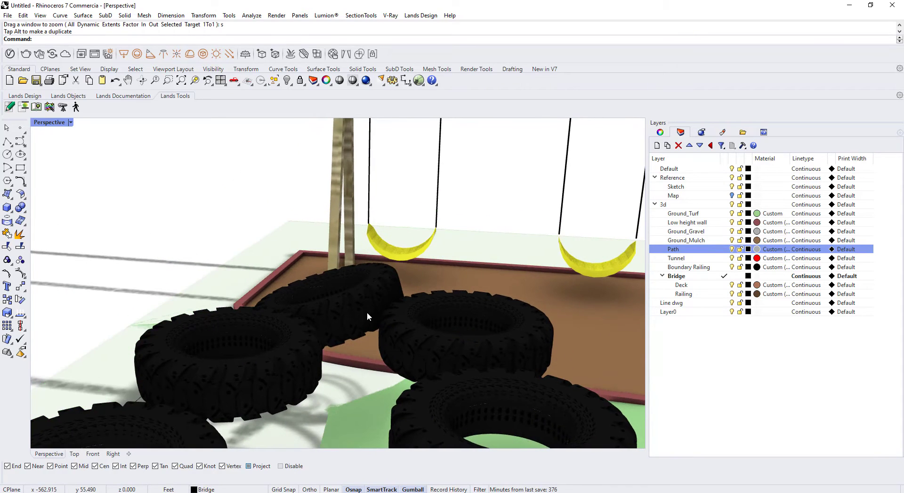
Fine-tune the tilted tyre with the gumball so it leans against its neighbours
{"action": "left_click", "coordinate": [366, 312]}
{"action": "scroll", "coordinate": [331, 322], "scroll_direction": "up", "scroll_amount": 3}
{"action": "left_click_drag", "start_coordinate": [350, 332], "coordinate": [354, 321]}
{"action": "key", "text": "Escape"}
Select all seven tyres together and shift them vertically with the gumball toward ground level
{"action": "right_click_drag", "start_coordinate": [354, 324], "coordinate": [203, 347]}
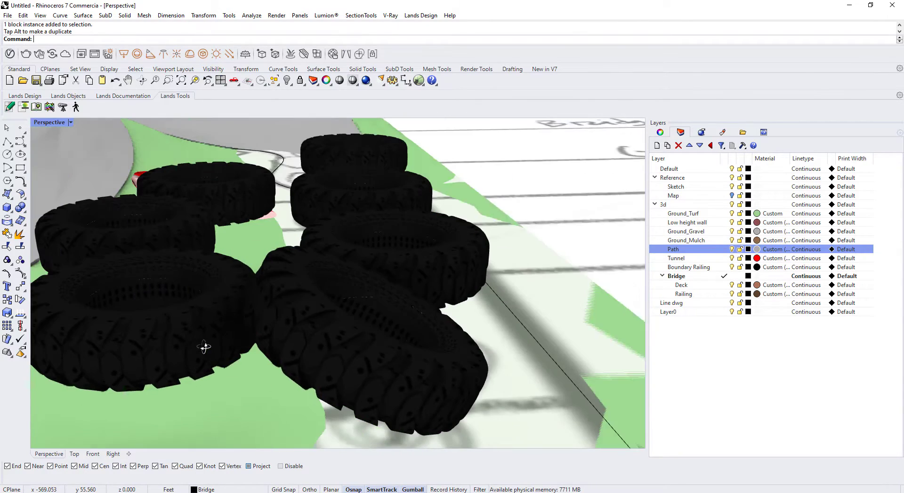
{"action": "left_click", "coordinate": [302, 347]}
{"action": "left_click", "coordinate": [225, 332], "text": "shift"}
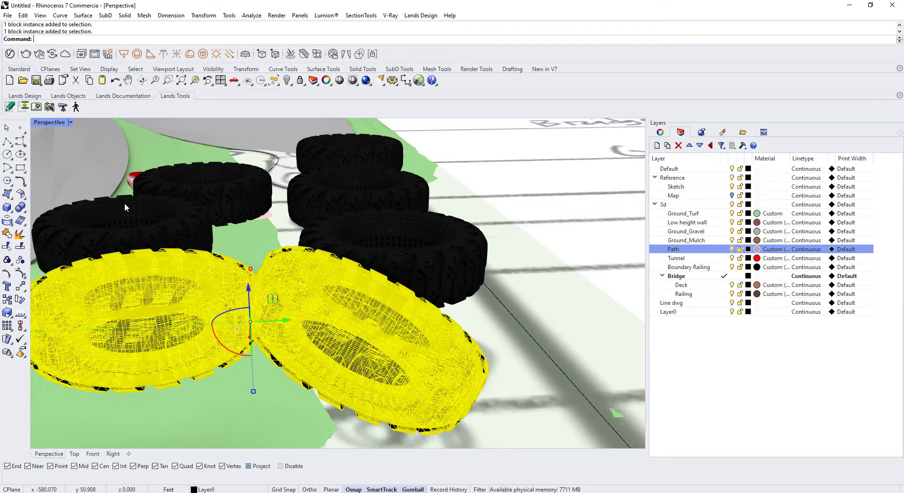
{"action": "left_click", "coordinate": [183, 233], "text": "shift"}
{"action": "left_click", "coordinate": [225, 208], "text": "shift"}
{"action": "left_click", "coordinate": [369, 199], "text": "shift"}
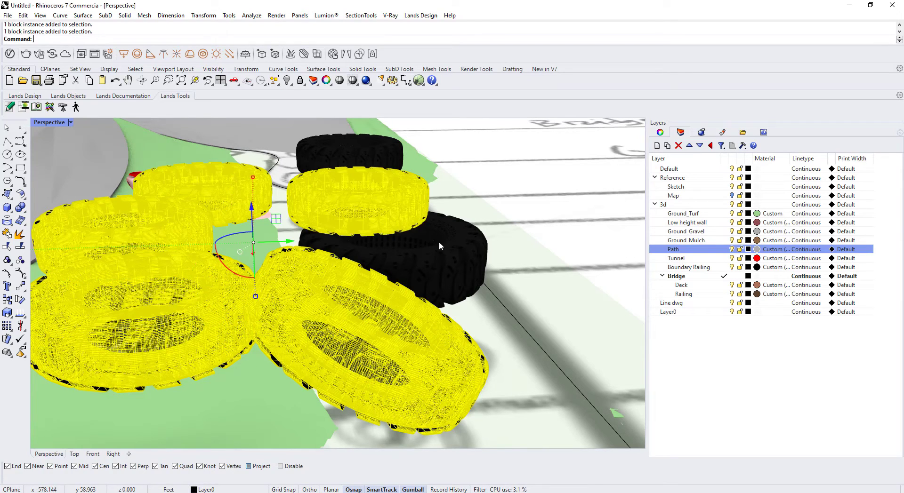
{"action": "left_click", "coordinate": [438, 241], "text": "shift"}
{"action": "left_click", "coordinate": [376, 153], "text": "shift"}
{"action": "scroll", "coordinate": [420, 210], "scroll_direction": "down", "scroll_amount": 4}
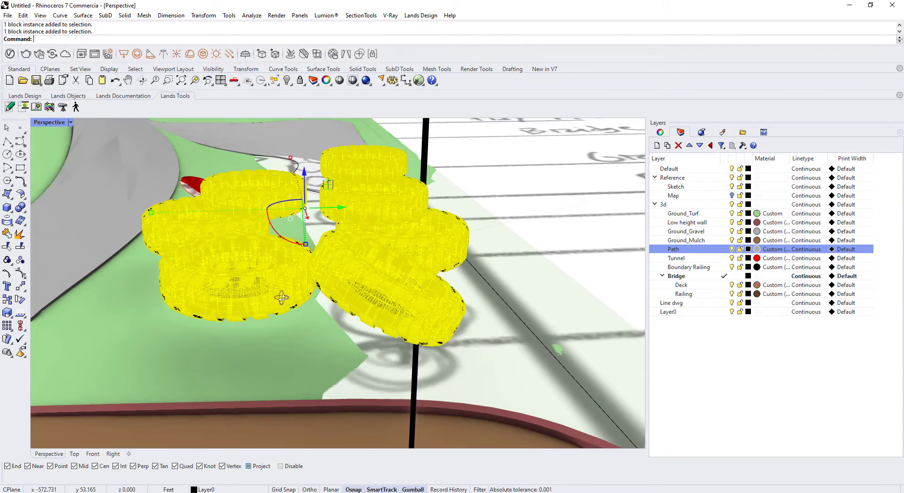
{"action": "right_click_drag", "start_coordinate": [281, 297], "coordinate": [400, 288]}
{"action": "scroll", "coordinate": [399, 288], "scroll_direction": "down", "scroll_amount": 6}
{"action": "scroll", "coordinate": [257, 271], "scroll_direction": "up", "scroll_amount": 3}
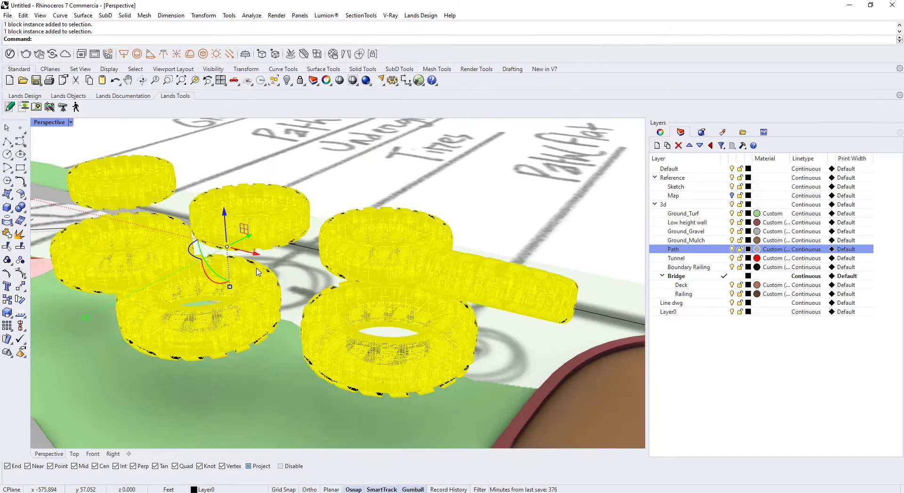
{"action": "left_click_drag", "start_coordinate": [224, 217], "coordinate": [302, 320]}
{"action": "scroll", "coordinate": [303, 320], "scroll_direction": "down", "scroll_amount": 3}
{"action": "key", "text": "Escape"}
Check the tyres from below the ground and select them together again for another height adjustment
{"action": "right_click_drag", "start_coordinate": [303, 322], "coordinate": [286, 158]}
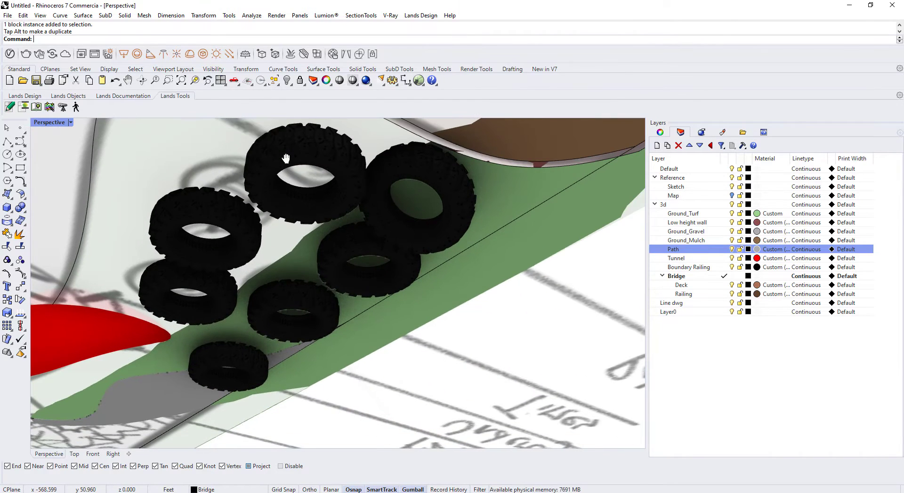
{"action": "left_click", "coordinate": [233, 226]}
{"action": "left_click", "coordinate": [289, 301], "text": "shift"}
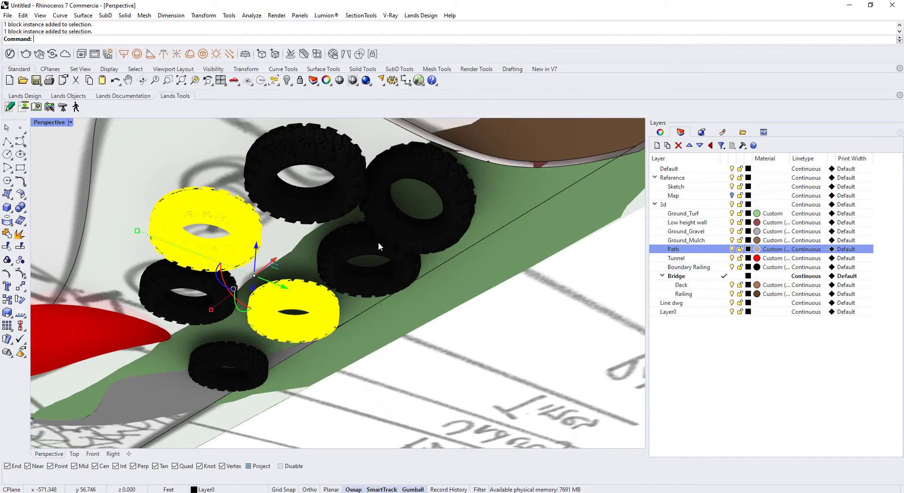
{"action": "left_click", "coordinate": [378, 236], "text": "shift"}
{"action": "left_click", "coordinate": [349, 252], "text": "shift"}
{"action": "left_click", "coordinate": [344, 176], "text": "shift"}
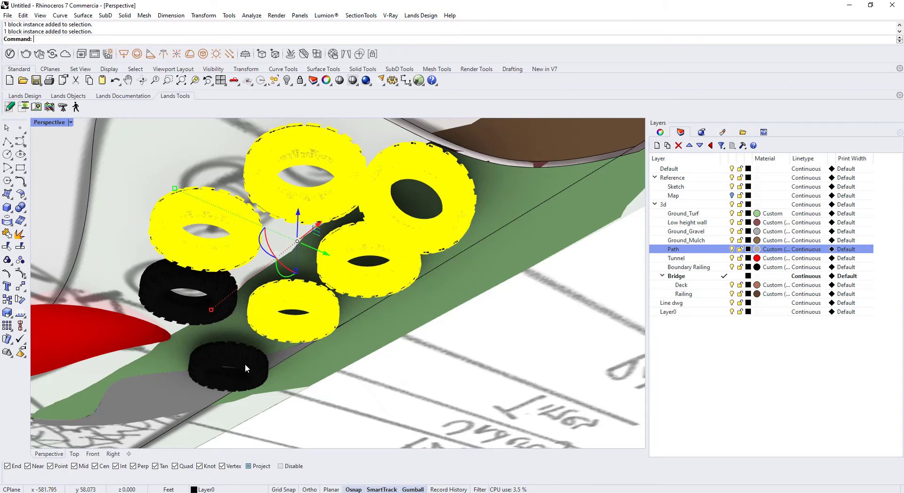
Add the last two tires to the selection and raise all seven tires slightly above the turf
{"action": "left_click", "coordinate": [244, 363], "text": "shift"}
{"action": "left_click", "coordinate": [179, 303], "text": "shift"}
{"action": "right_click_drag", "start_coordinate": [180, 303], "coordinate": [227, 245]}
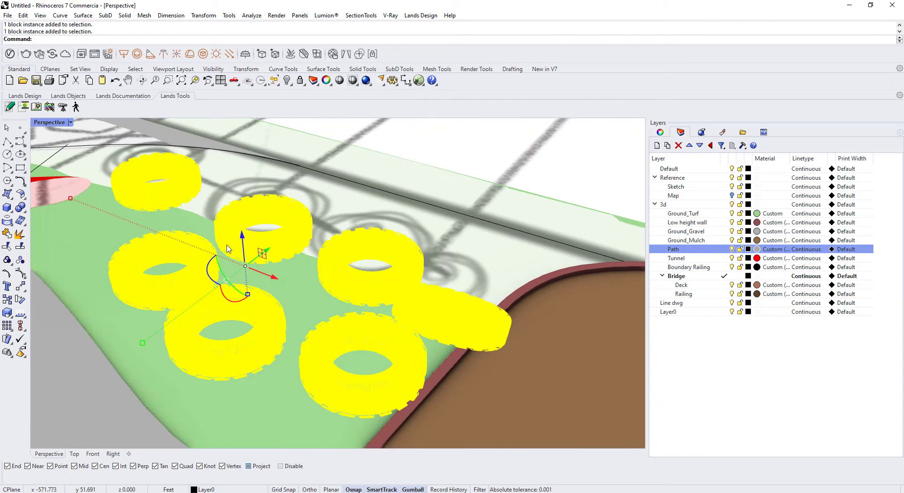
{"action": "left_click_drag", "start_coordinate": [243, 243], "coordinate": [250, 242]}
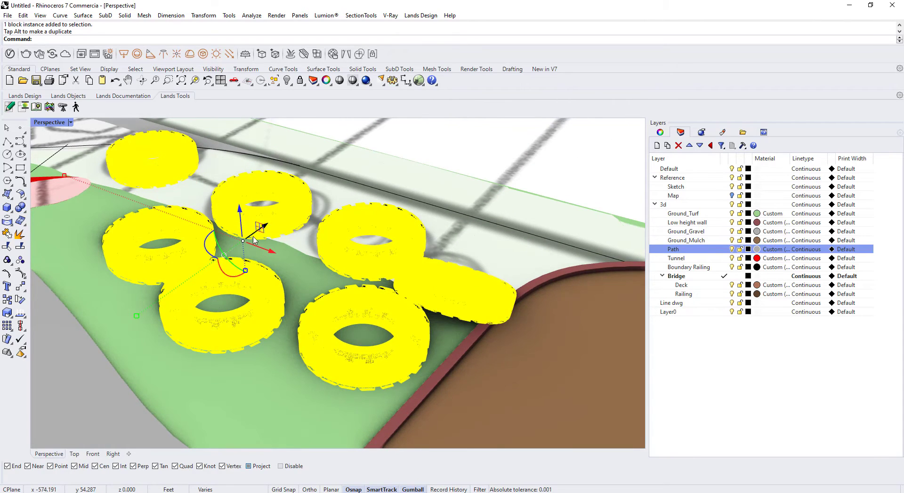
{"action": "right_click_drag", "start_coordinate": [283, 273], "coordinate": [301, 259]}
{"action": "scroll", "coordinate": [301, 259], "scroll_direction": "up", "scroll_amount": 4}
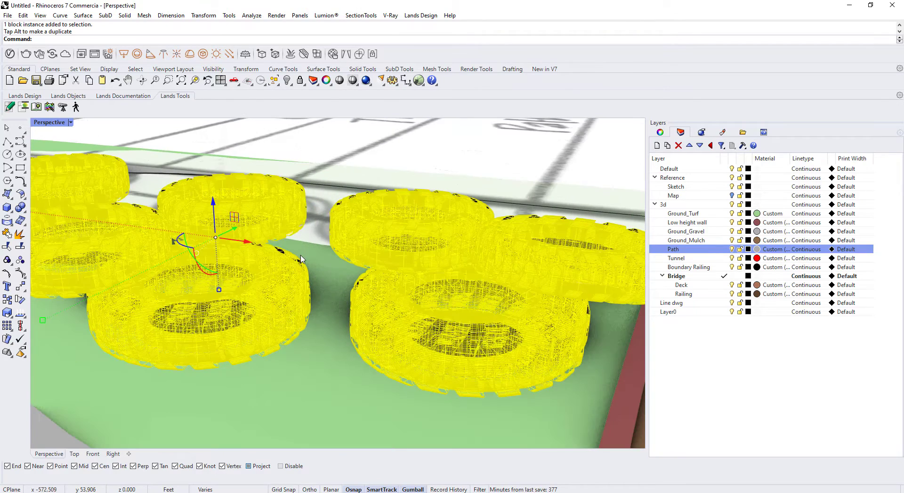
Reselect all seven tires and raise them about 0.4 ft in the Front view, then clear the selection
{"action": "left_click", "coordinate": [332, 331]}
{"action": "right_click_drag", "start_coordinate": [331, 331], "coordinate": [382, 305]}
{"action": "left_click", "coordinate": [381, 305]}
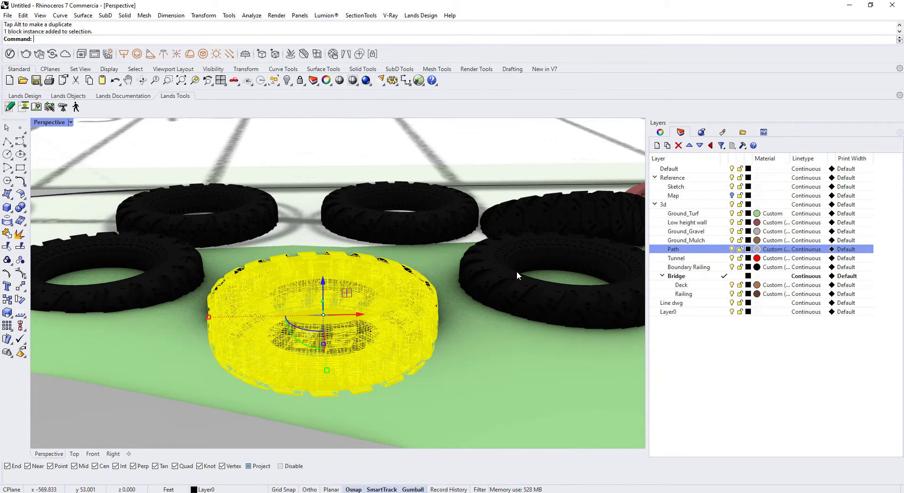
{"action": "left_click", "coordinate": [517, 275], "text": "shift"}
{"action": "left_click", "coordinate": [519, 234], "text": "shift"}
{"action": "left_click", "coordinate": [439, 220], "text": "shift"}
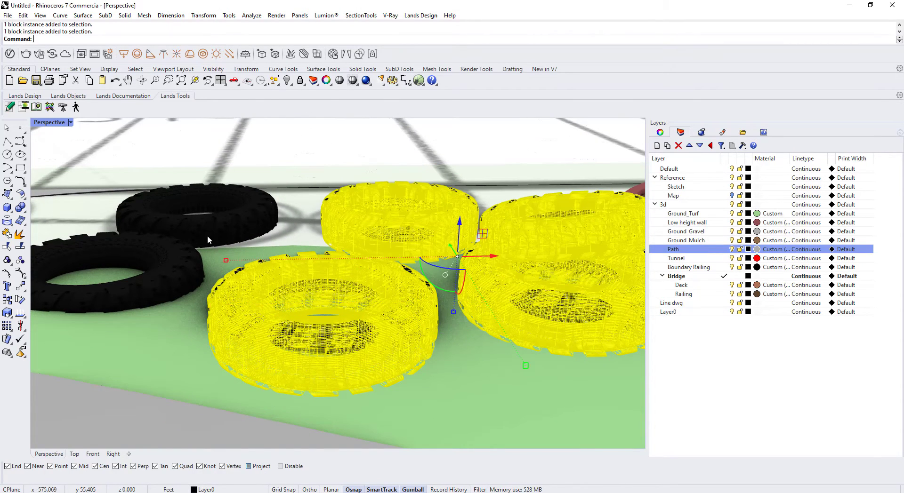
{"action": "left_click", "coordinate": [207, 235], "text": "shift"}
{"action": "left_click", "coordinate": [145, 281], "text": "shift"}
{"action": "scroll", "coordinate": [145, 280], "scroll_direction": "down", "scroll_amount": 4}
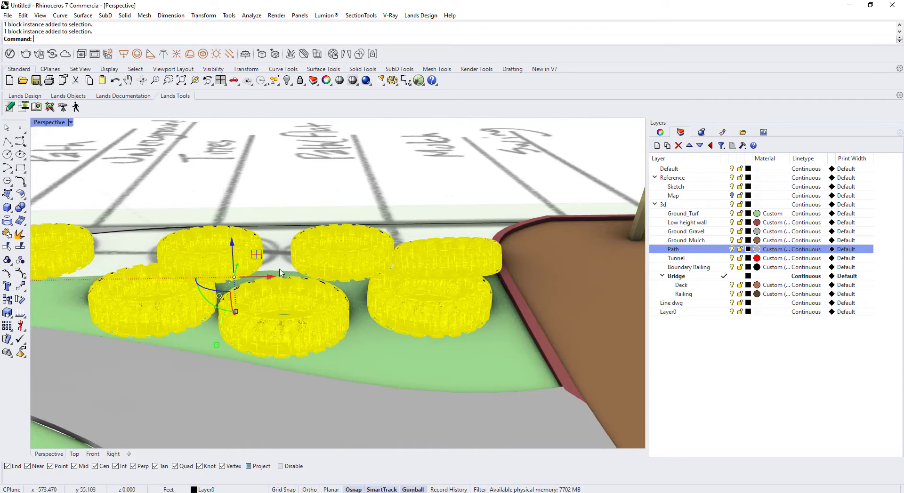
{"action": "left_click", "coordinate": [93, 454]}
{"action": "type", "text": "zs"}
{"action": "key", "text": "Return"}
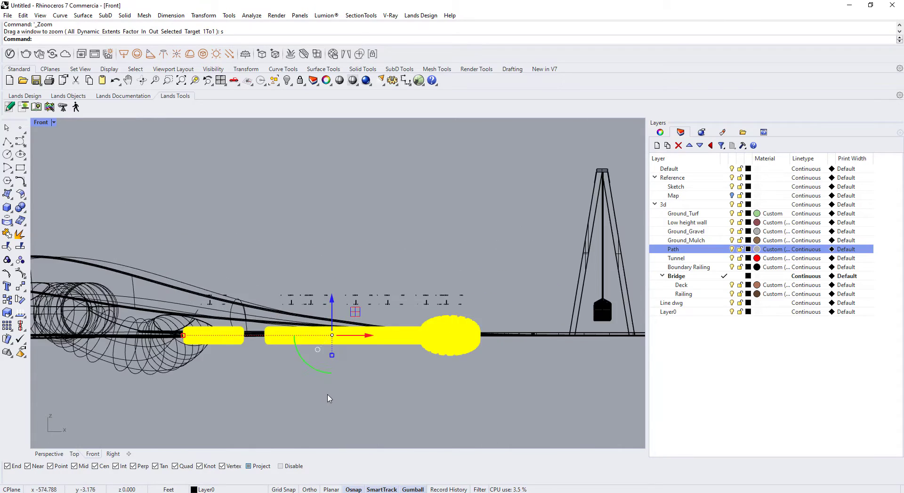
{"action": "scroll", "coordinate": [332, 358], "scroll_direction": "up", "scroll_amount": 5}
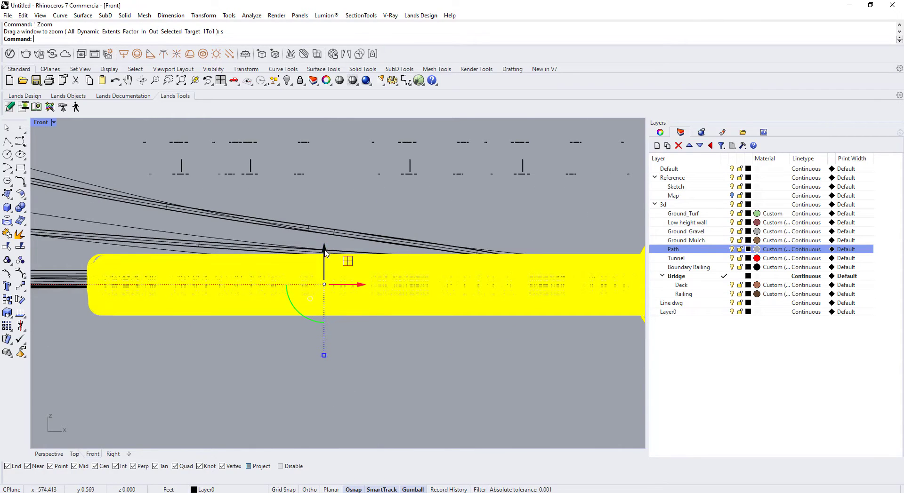
{"action": "left_click_drag", "start_coordinate": [325, 252], "coordinate": [327, 226]}
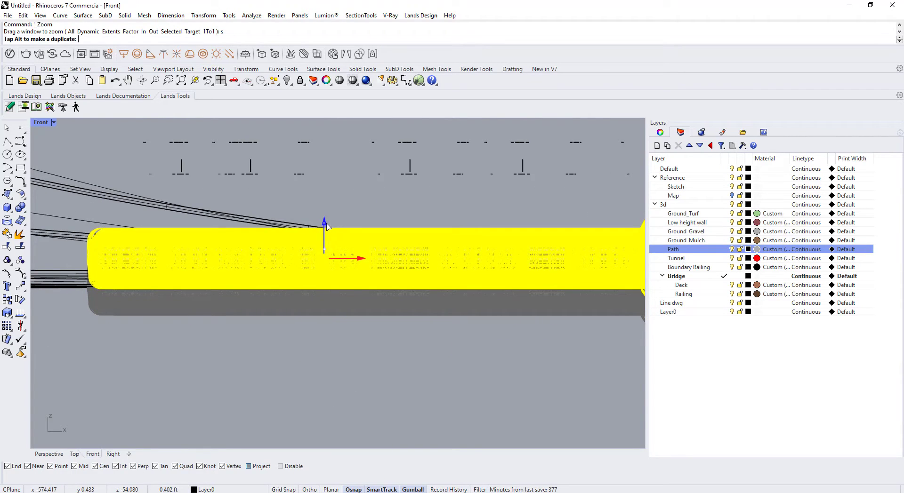
{"action": "key", "text": "Escape"}
{"action": "scroll", "coordinate": [332, 245], "scroll_direction": "down", "scroll_amount": 9}
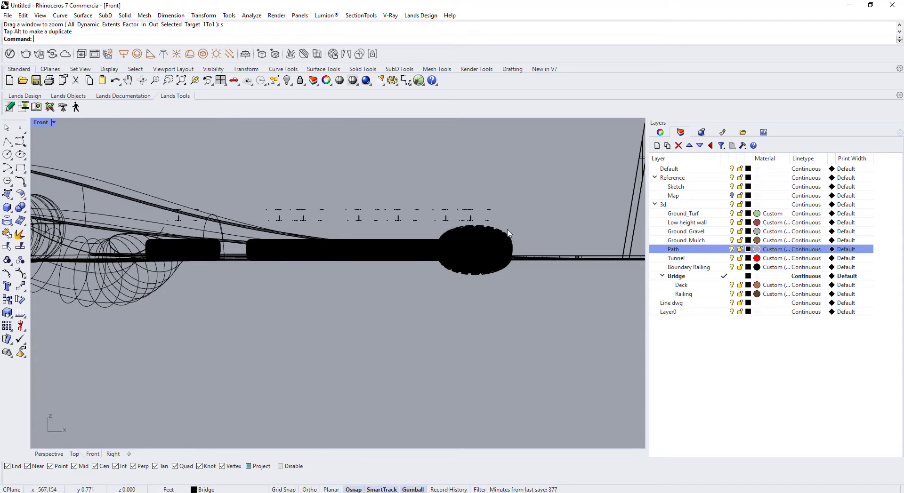
Return to the Perspective view and check how the raised tires sit beside the swing area
{"action": "left_click", "coordinate": [49, 455]}
{"action": "scroll", "coordinate": [319, 347], "scroll_direction": "down", "scroll_amount": 4}
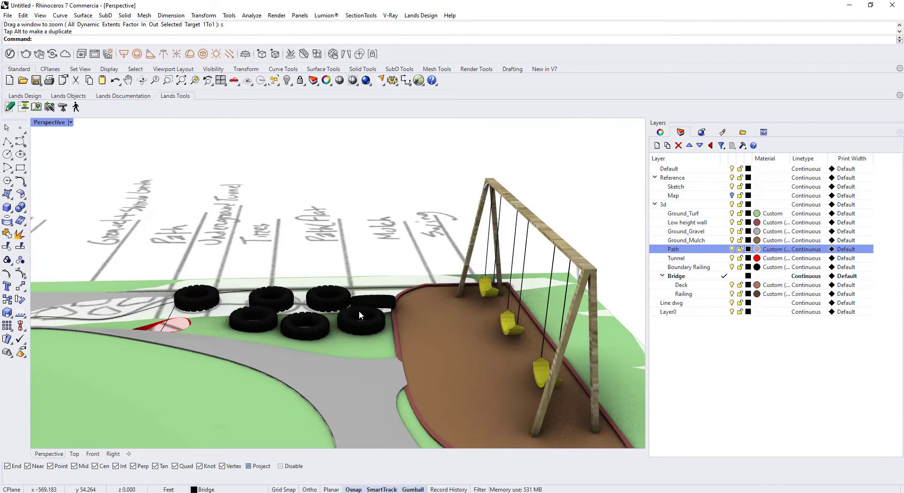
{"action": "scroll", "coordinate": [360, 312], "scroll_direction": "up", "scroll_amount": 5}
{"action": "right_click_drag", "start_coordinate": [360, 312], "coordinate": [163, 328]}
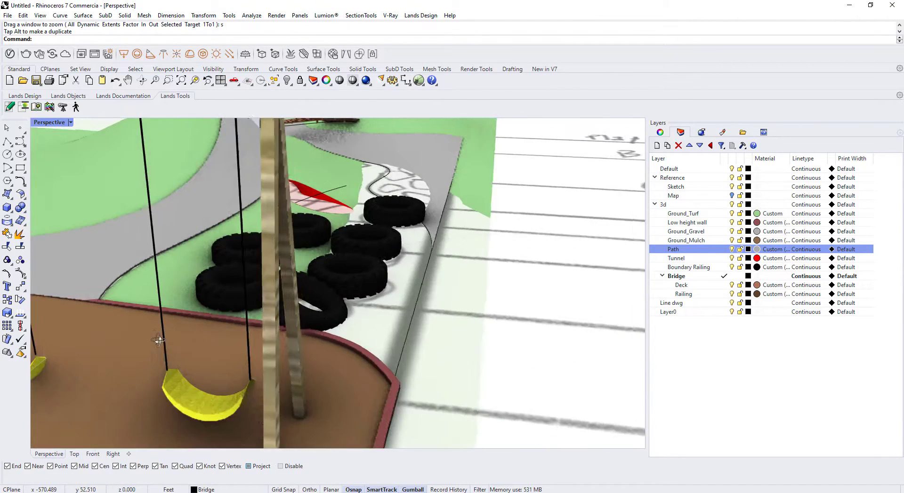
{"action": "right_click_drag", "start_coordinate": [410, 325], "coordinate": [378, 316]}
{"action": "left_click", "coordinate": [325, 311]}
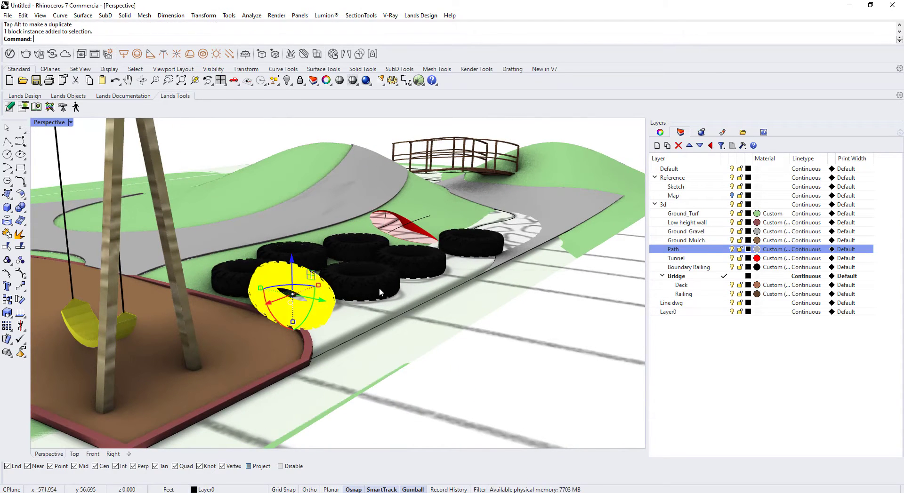
{"action": "left_click", "coordinate": [377, 286], "text": "shift"}
{"action": "left_click", "coordinate": [427, 265], "text": "shift"}
{"action": "left_click", "coordinate": [477, 251], "text": "shift"}
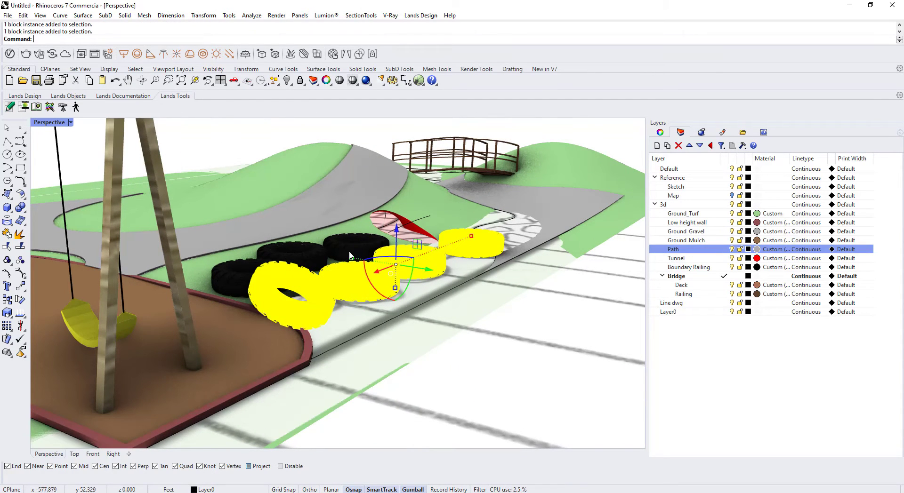
{"action": "left_click", "coordinate": [349, 254], "text": "shift"}
{"action": "left_click", "coordinate": [299, 257], "text": "shift"}
{"action": "left_click", "coordinate": [306, 256]}
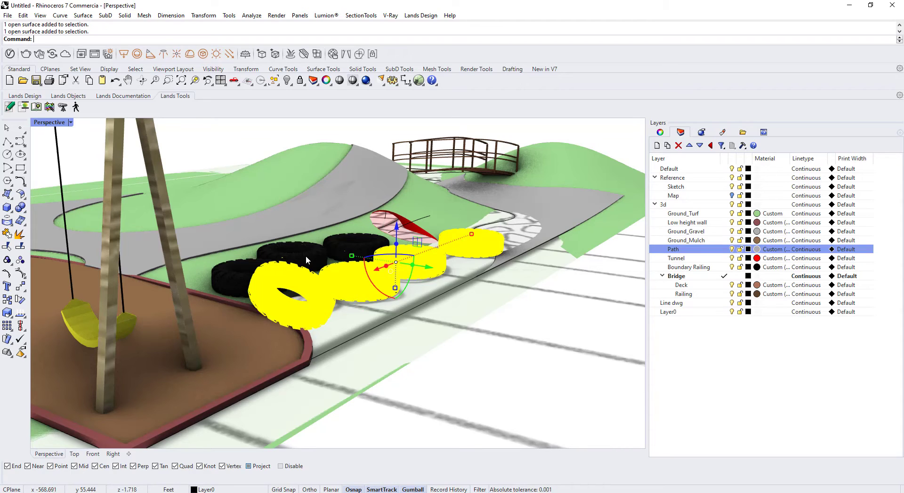
{"action": "left_click", "coordinate": [306, 261]}
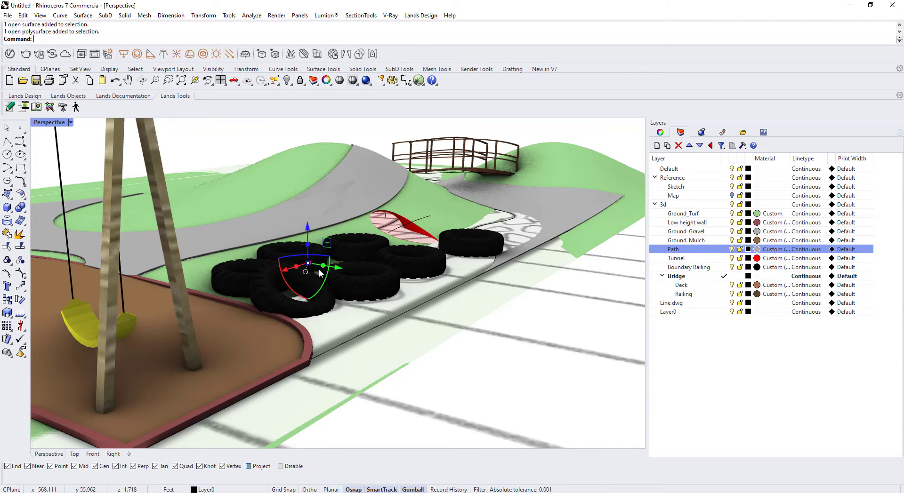
Select all seven tires beside the mulch area and combine them into one group
{"action": "left_click", "coordinate": [318, 301]}
{"action": "right_click_drag", "start_coordinate": [323, 311], "coordinate": [346, 367]}
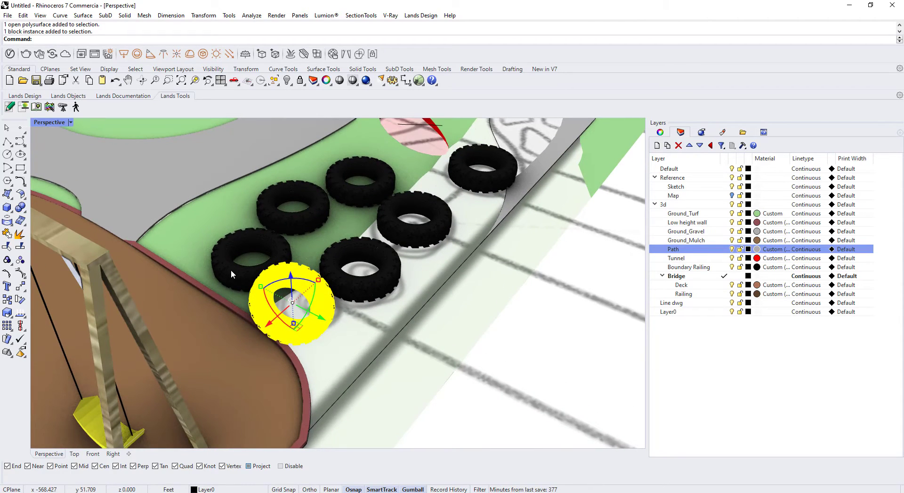
{"action": "left_click", "coordinate": [257, 278], "text": "shift"}
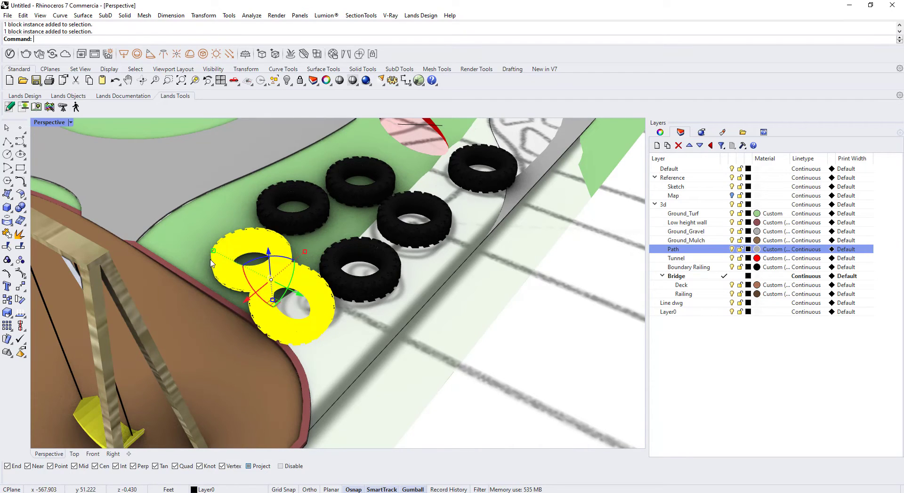
{"action": "left_click", "coordinate": [306, 205], "text": "shift"}
{"action": "left_click", "coordinate": [389, 180], "text": "shift"}
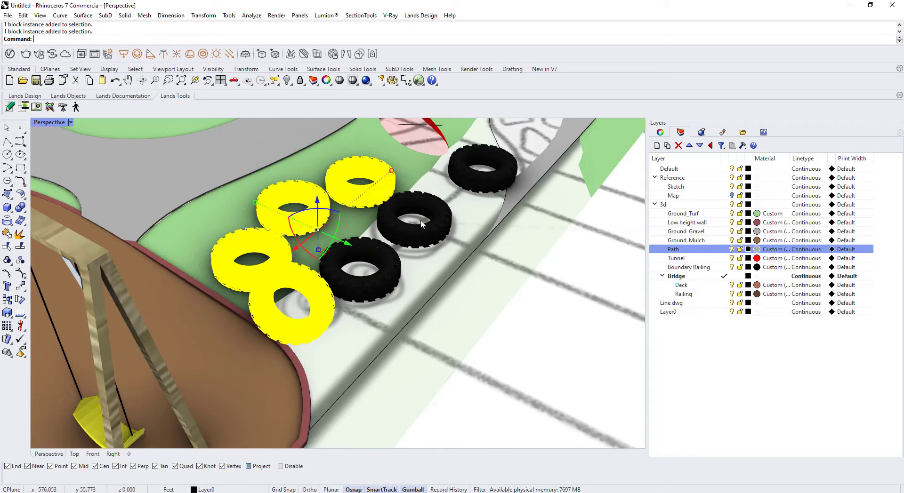
{"action": "left_click", "coordinate": [427, 200], "text": "shift"}
{"action": "left_click", "coordinate": [504, 173], "text": "shift"}
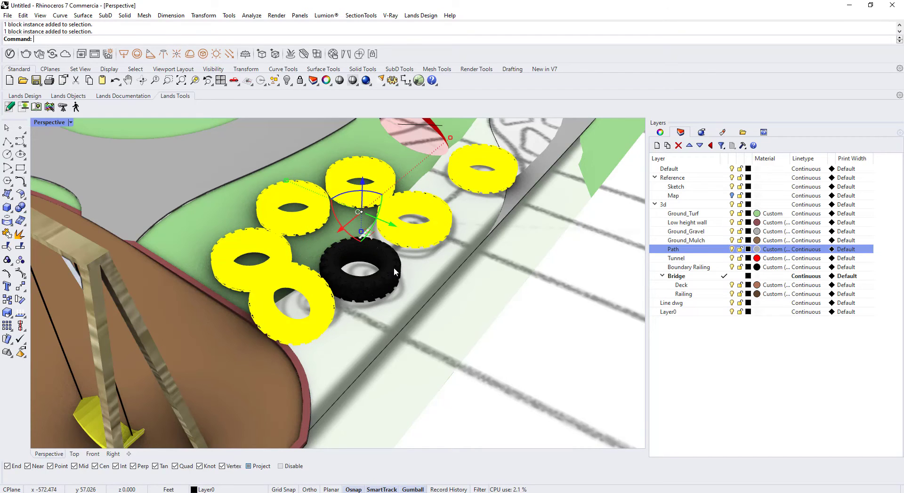
{"action": "left_click", "coordinate": [394, 270], "text": "shift"}
{"action": "type", "text": "Group"}
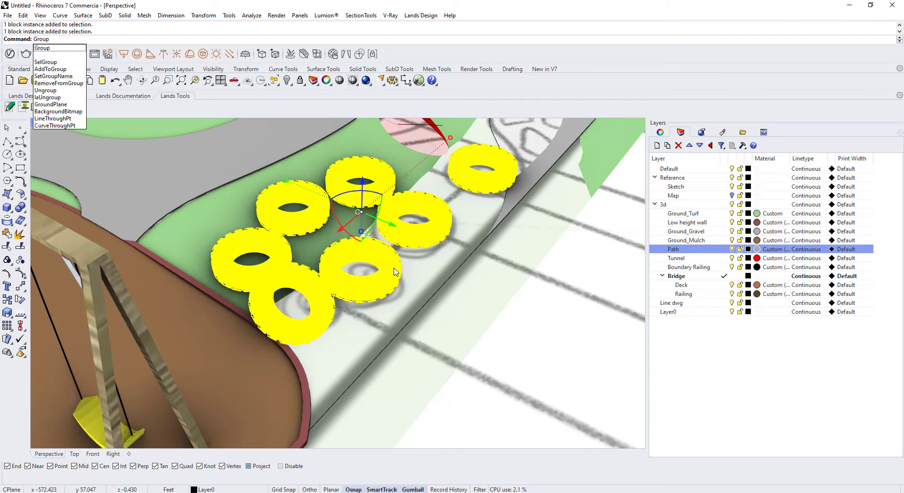
{"action": "key", "text": "Return"}
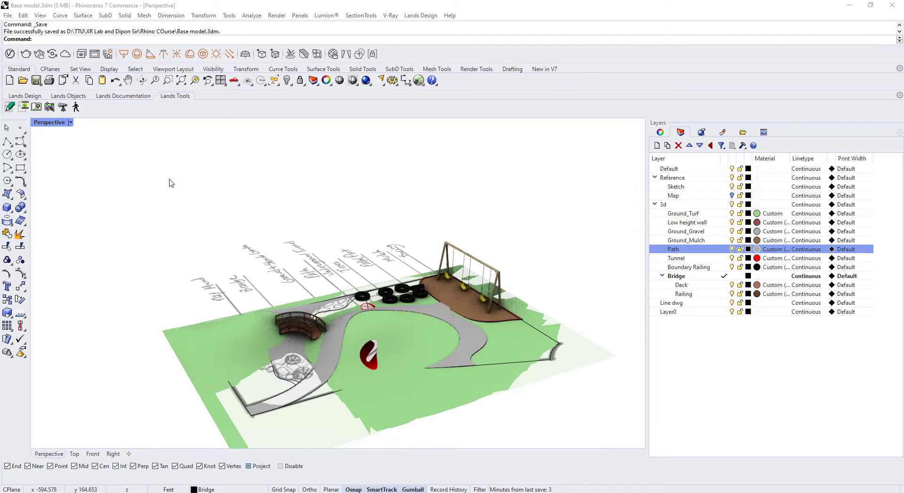
{"action": "scroll", "coordinate": [210, 313], "scroll_direction": "up", "scroll_amount": 5}
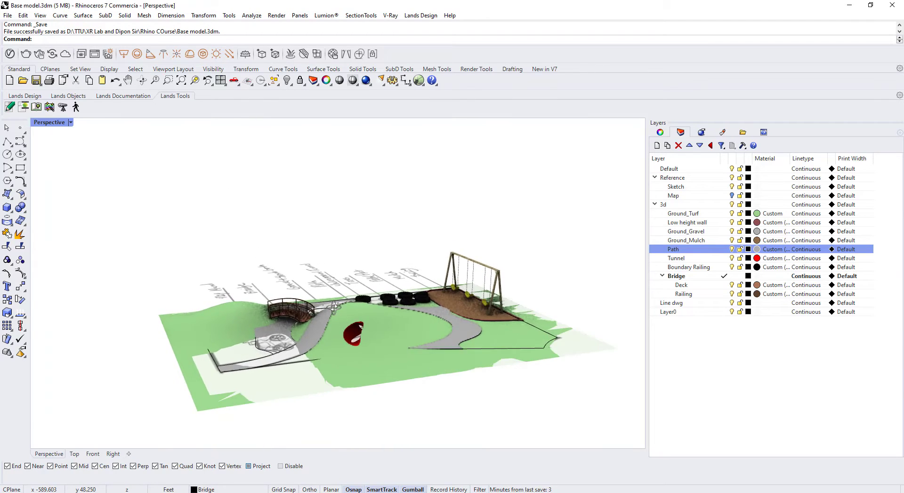
{"action": "scroll", "coordinate": [210, 312], "scroll_direction": "up", "scroll_amount": 2}
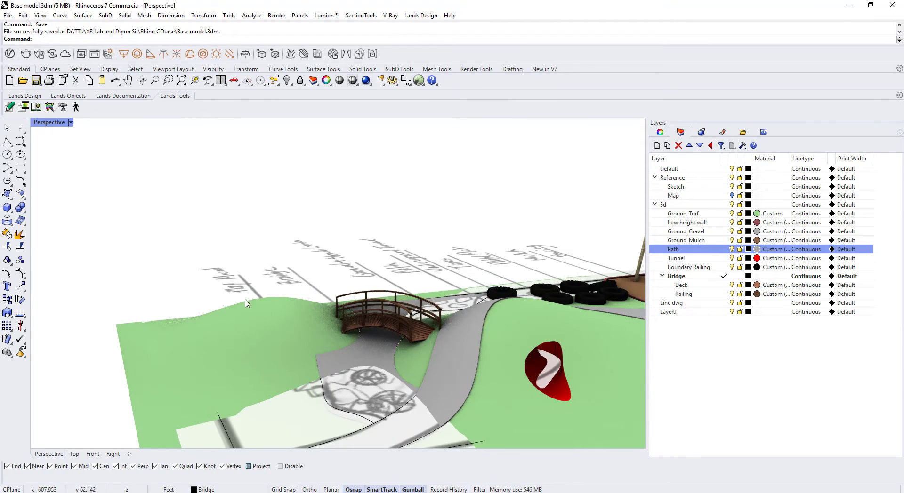
{"action": "scroll", "coordinate": [344, 416], "scroll_direction": "down", "scroll_amount": 1}
{"action": "key", "text": "ctrl+g"}
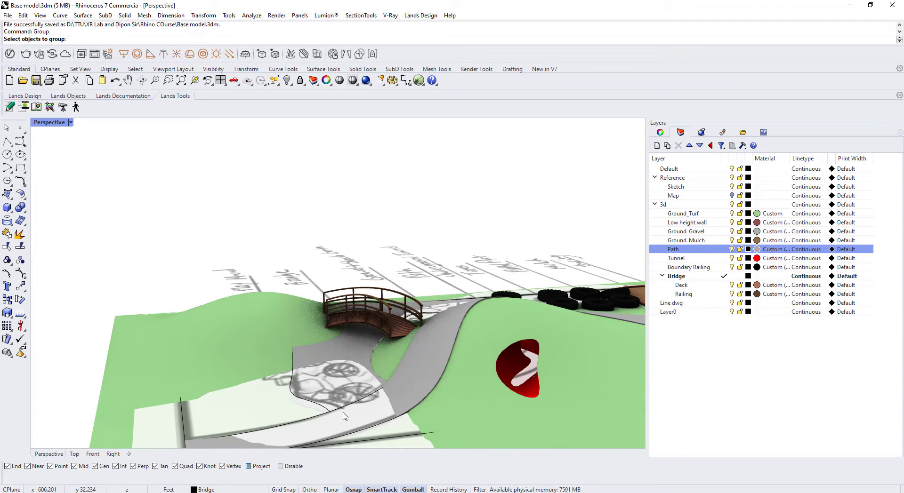
In the Front view, draw an 8 ft vertical line upward from the peak of the mound beside the bridge
{"action": "left_click", "coordinate": [92, 454]}
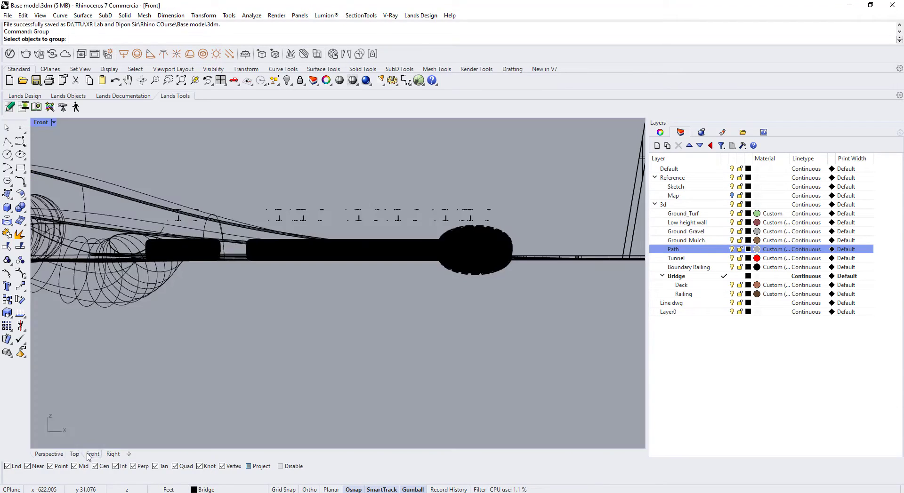
{"action": "scroll", "coordinate": [208, 403], "scroll_direction": "down", "scroll_amount": 15}
{"action": "right_click_drag", "start_coordinate": [179, 398], "coordinate": [334, 398]}
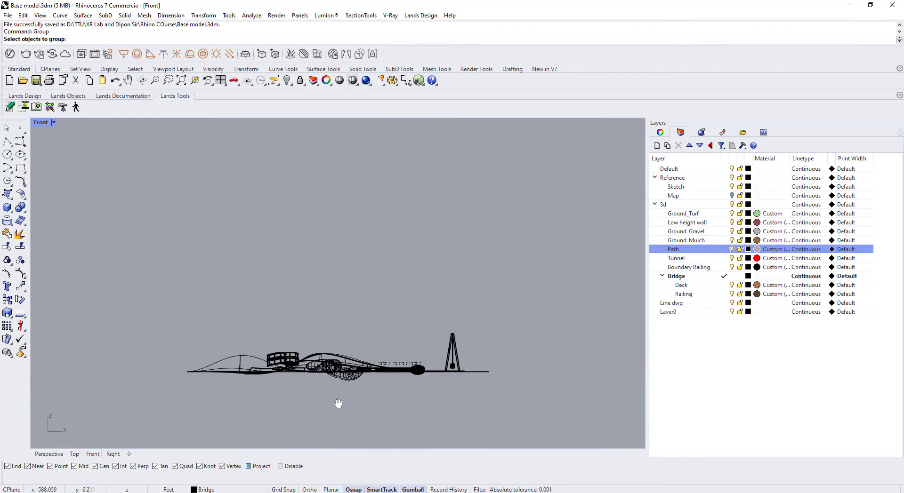
{"action": "scroll", "coordinate": [258, 334], "scroll_direction": "up", "scroll_amount": 10}
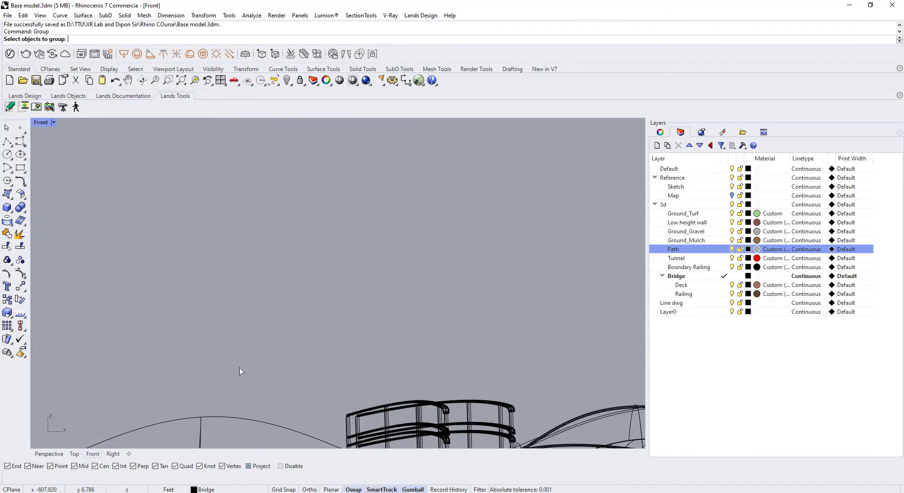
{"action": "right_click_drag", "start_coordinate": [238, 371], "coordinate": [340, 334]}
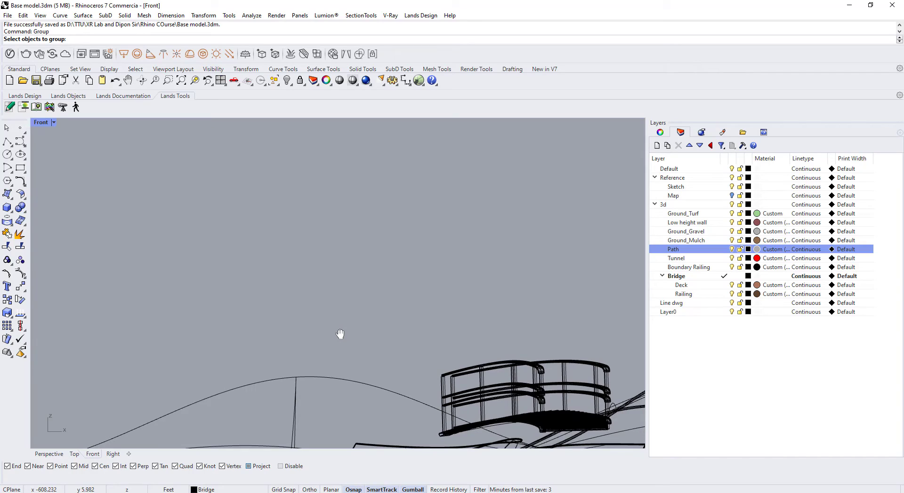
{"action": "type", "text": "l"}
{"action": "key", "text": "Return"}
{"action": "left_click", "coordinate": [295, 376]}
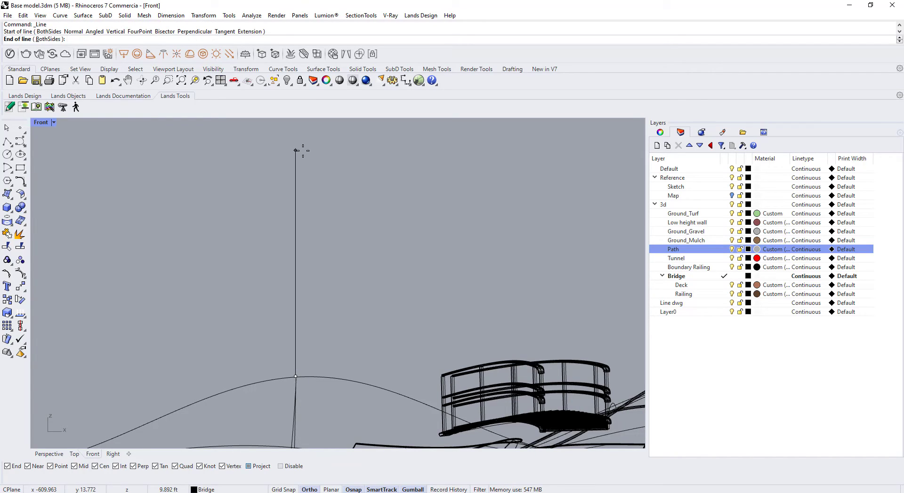
{"action": "key", "text": "Down"}
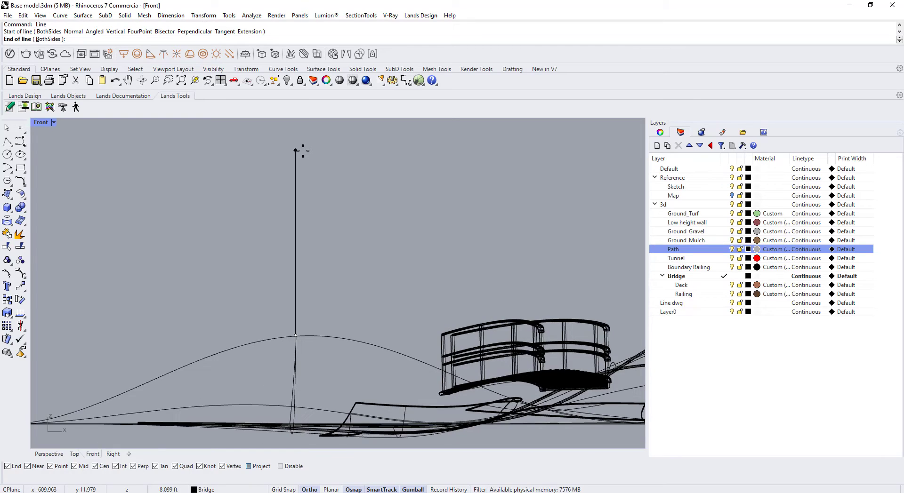
{"action": "key", "text": "F8"}
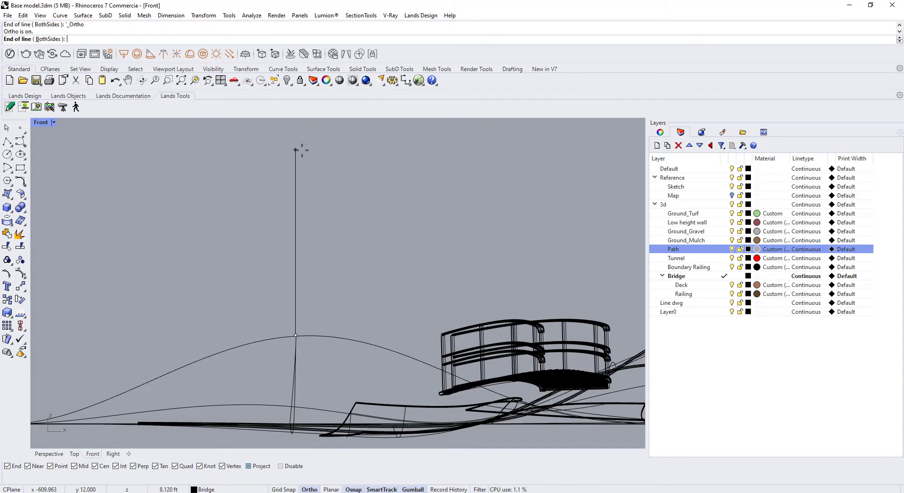
{"action": "type", "text": "8'"}
{"action": "key", "text": "Return"}
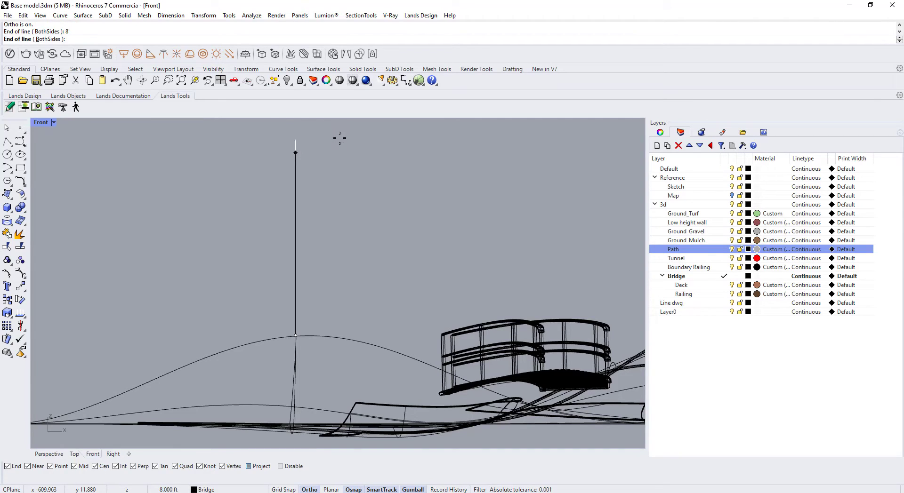
{"action": "left_click", "coordinate": [312, 191]}
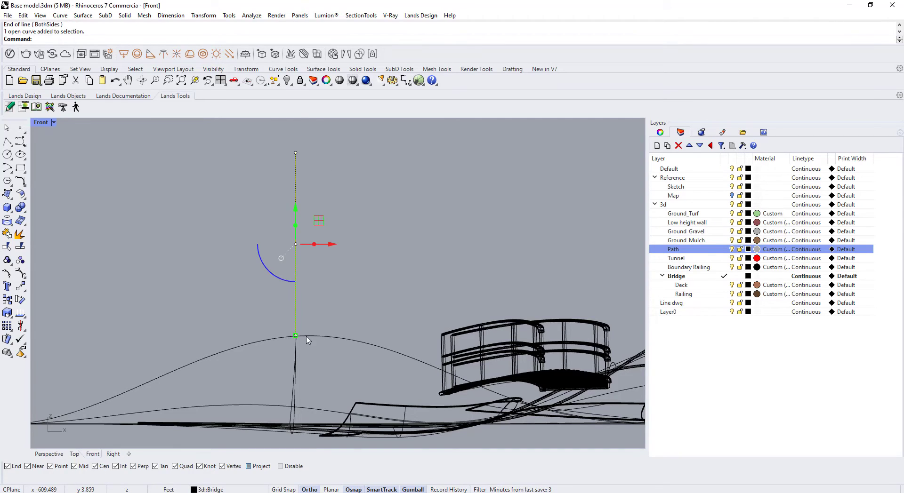
{"action": "scroll", "coordinate": [306, 339], "scroll_direction": "up", "scroll_amount": 2}
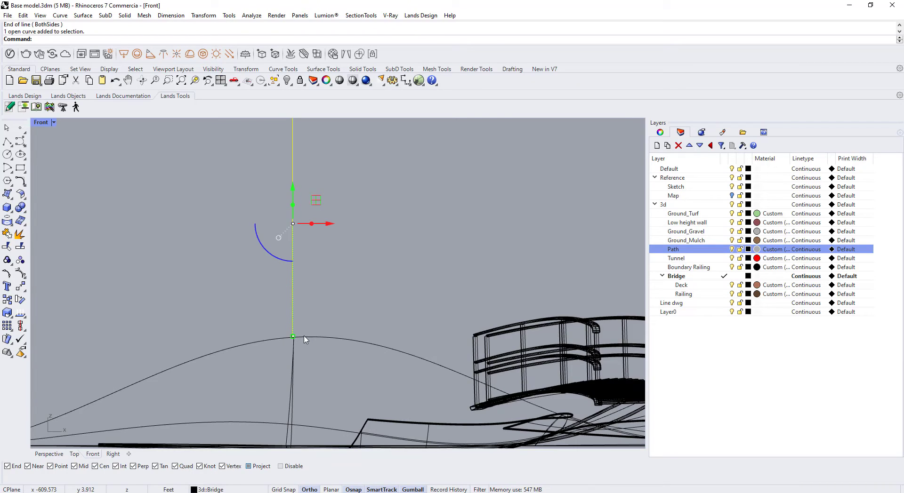
Raise the upper endpoint of the vertical line by 2 ft in the Front view and clear the selection
{"action": "right_click_drag", "start_coordinate": [273, 307], "coordinate": [253, 448]}
{"action": "left_click_drag", "start_coordinate": [237, 280], "coordinate": [281, 230]}
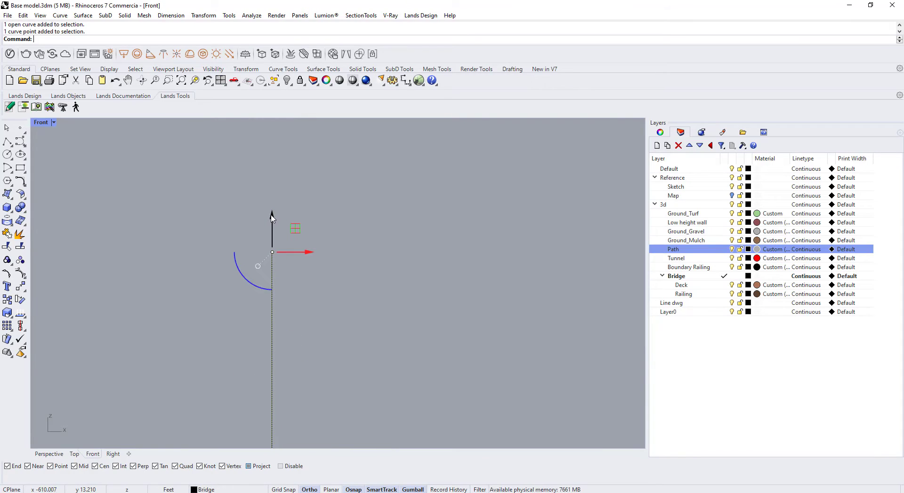
{"action": "left_click", "coordinate": [272, 215]}
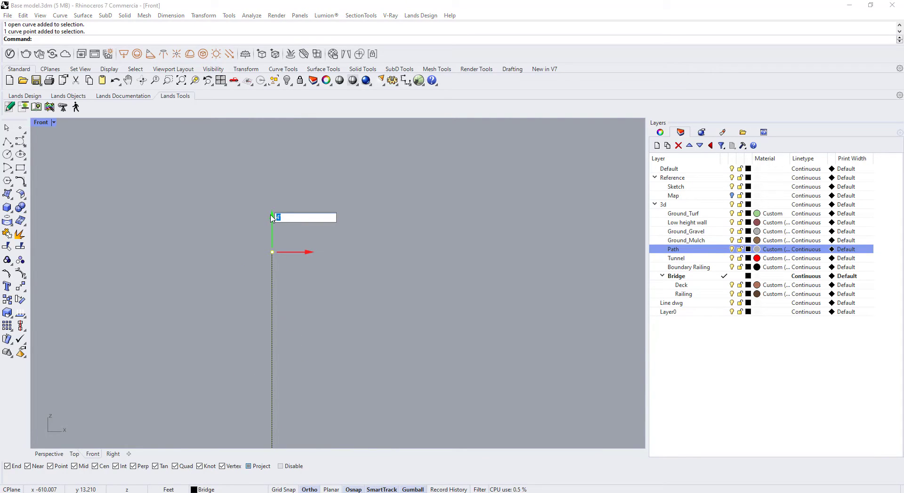
{"action": "type", "text": "2"}
{"action": "key", "text": "Return"}
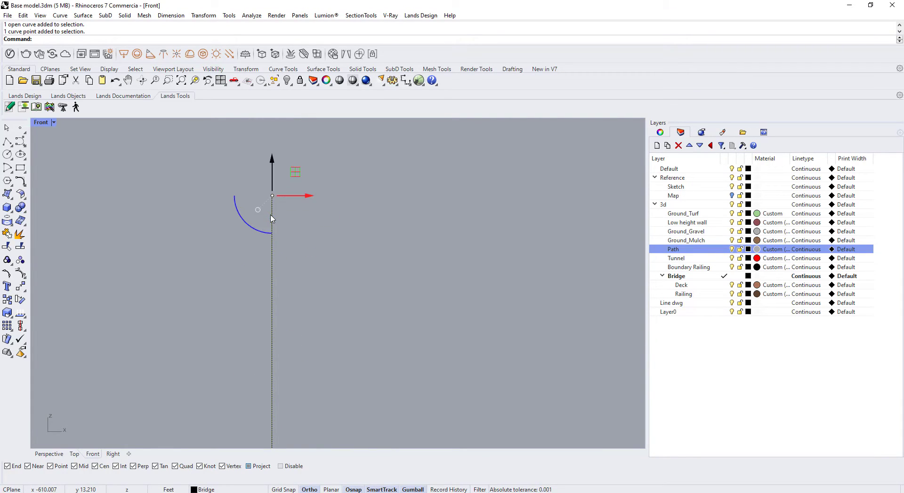
{"action": "scroll", "coordinate": [319, 236], "scroll_direction": "down", "scroll_amount": 5}
{"action": "right_click_drag", "start_coordinate": [328, 292], "coordinate": [348, 267]}
{"action": "left_click", "coordinate": [347, 266]}
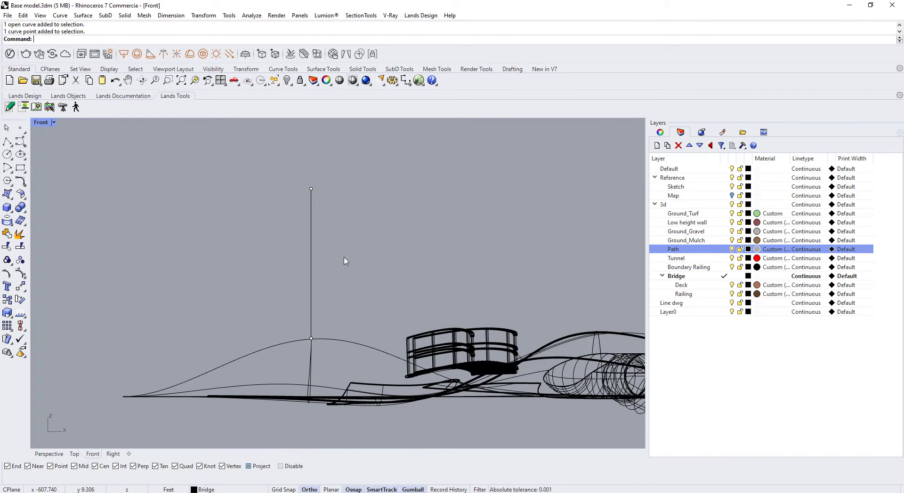
{"action": "key", "text": "Escape"}
Draw a 2 ft line down from the vertical line's upper end and mark its lower end with a short horizontal line
{"action": "type", "text": "L"}
{"action": "key", "text": "Return"}
{"action": "left_click", "coordinate": [311, 190]}
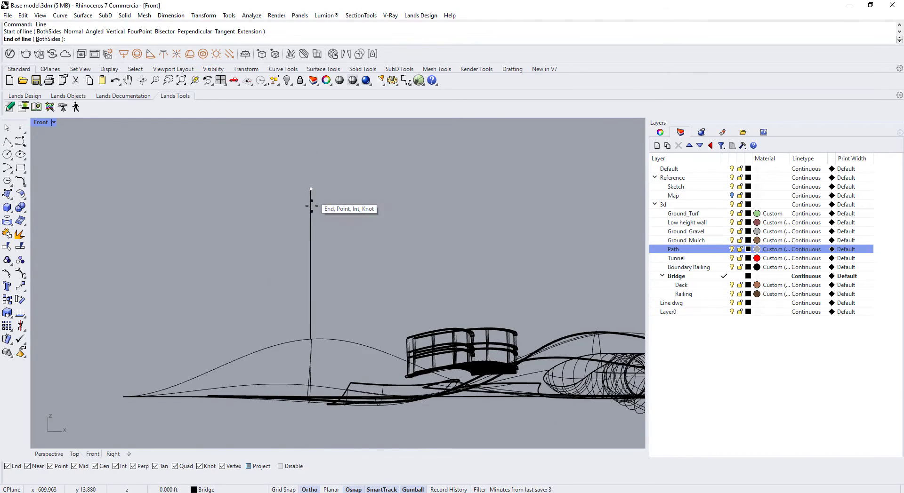
{"action": "type", "text": "2'"}
{"action": "key", "text": "Return"}
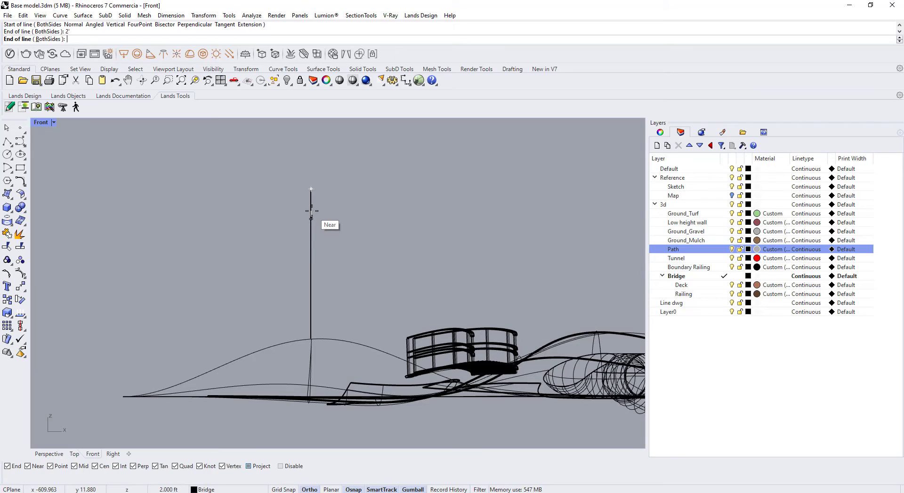
{"action": "key", "text": "Escape"}
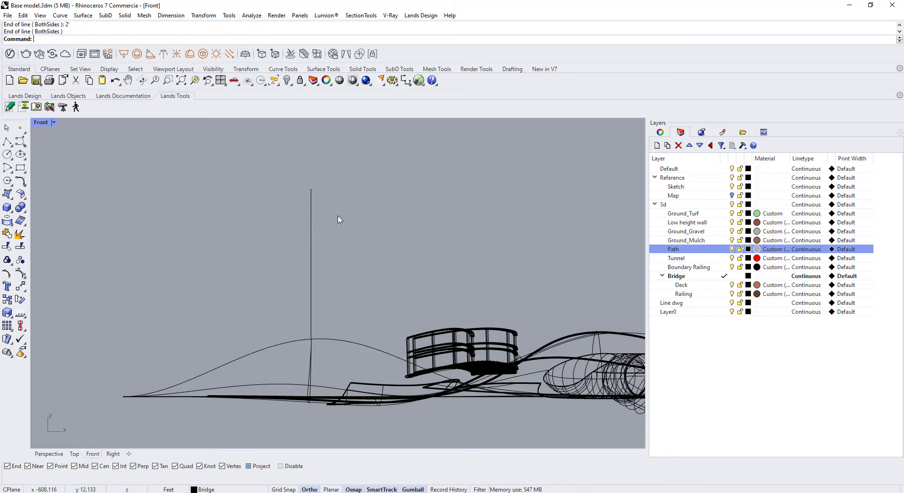
{"action": "type", "text": "L;"}
{"action": "key", "text": "Return"}
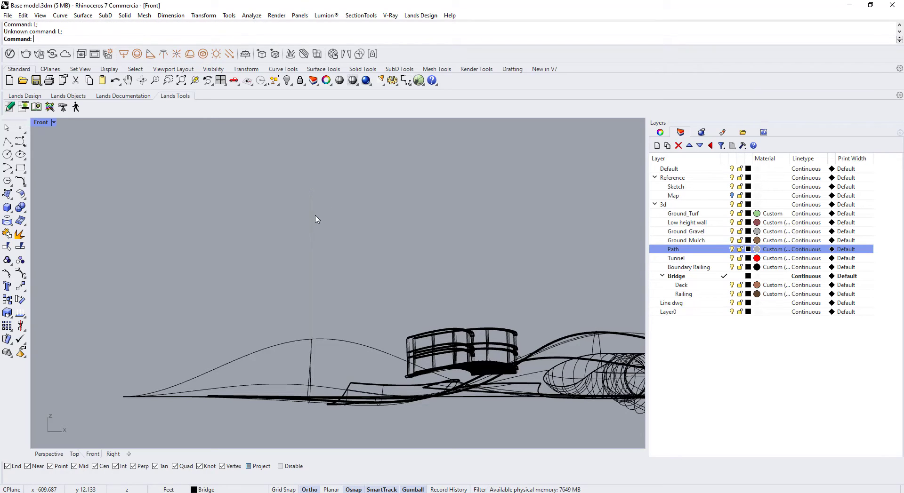
{"action": "key", "text": "Return"}
{"action": "left_click", "coordinate": [311, 219]}
{"action": "left_click", "coordinate": [332, 219]}
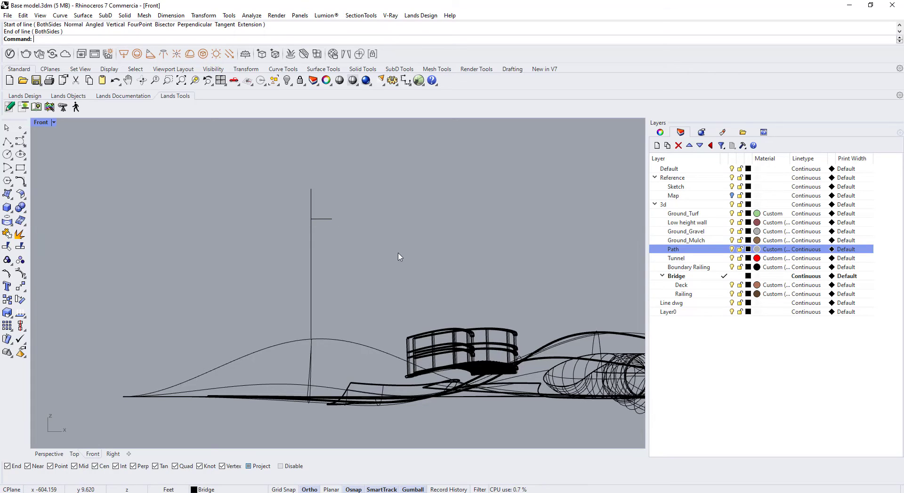
Draw a 3 ft horizontal line from the vertical line's base, heading away from the bridge
{"action": "key", "text": "Return"}
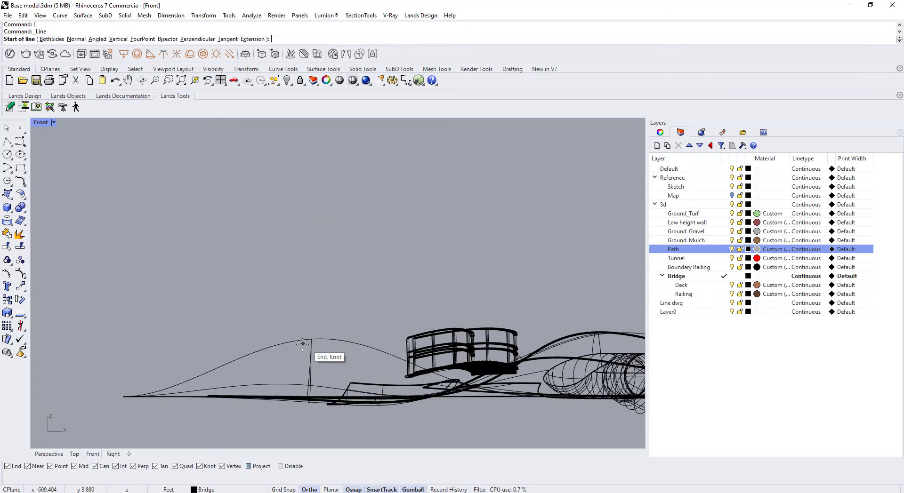
{"action": "left_click", "coordinate": [311, 338]}
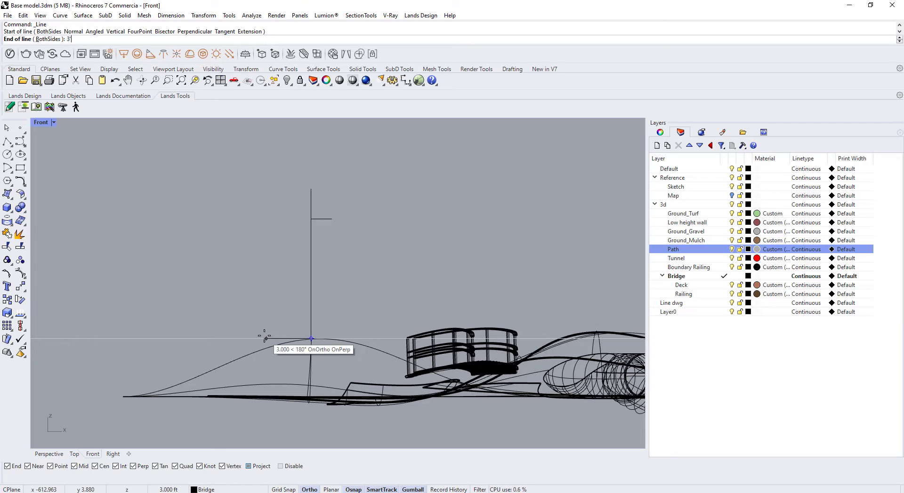
{"action": "left_click", "coordinate": [264, 336]}
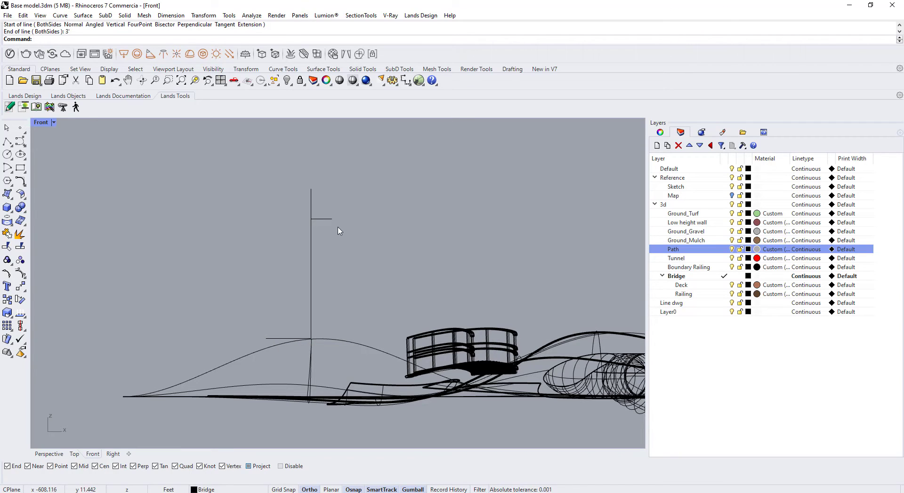
With Ortho off, draw a slanted line from the 3 ft line's outer end through the 2 ft mark, up level with the vertical line's top
{"action": "key", "text": "Return"}
{"action": "left_click", "coordinate": [266, 338]}
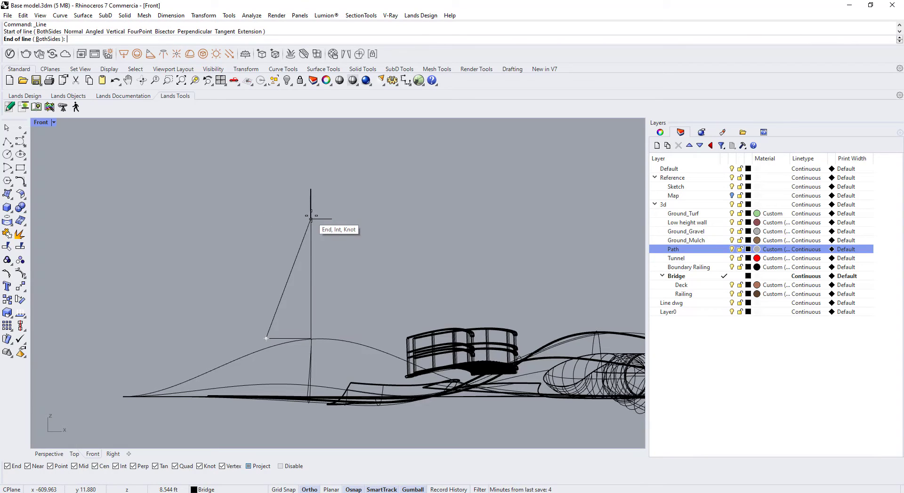
{"action": "key", "text": "F8"}
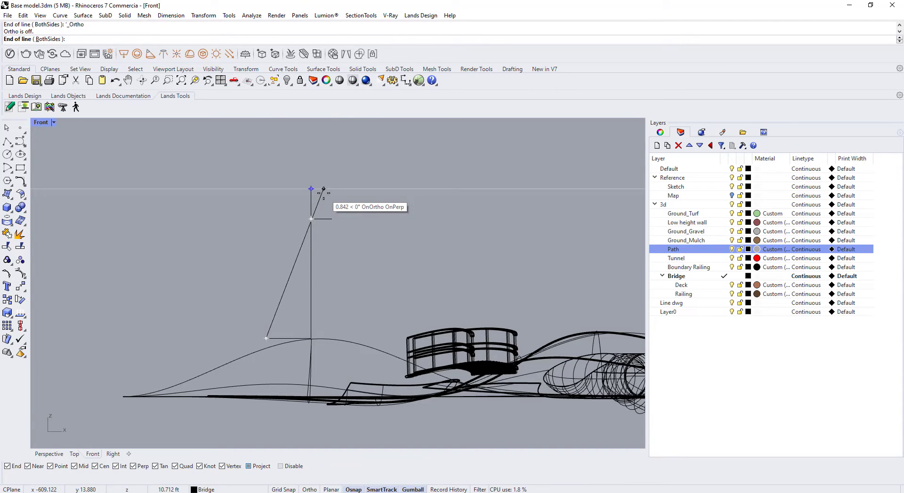
{"action": "left_click", "coordinate": [323, 188]}
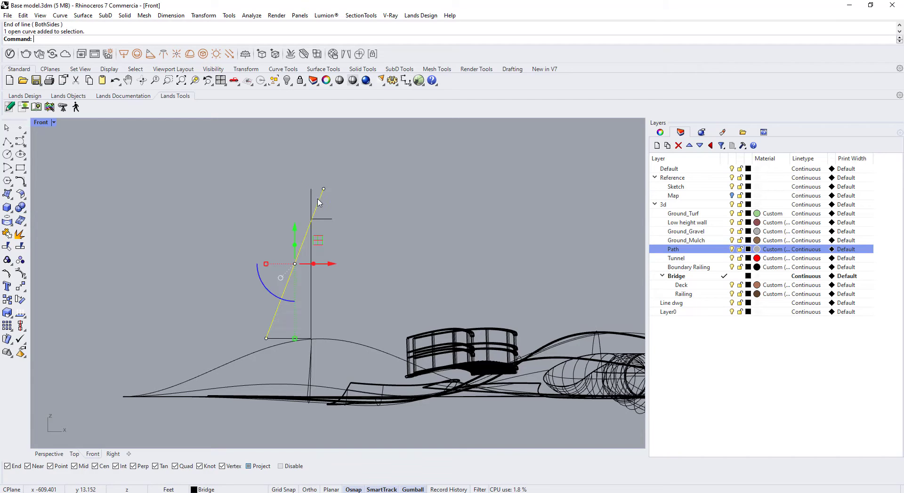
Examine how the slanted line and its guide lines are positioned in the Top view
{"action": "left_click", "coordinate": [320, 200]}
{"action": "scroll", "coordinate": [303, 195], "scroll_direction": "up", "scroll_amount": 5}
{"action": "scroll", "coordinate": [328, 289], "scroll_direction": "up", "scroll_amount": 2}
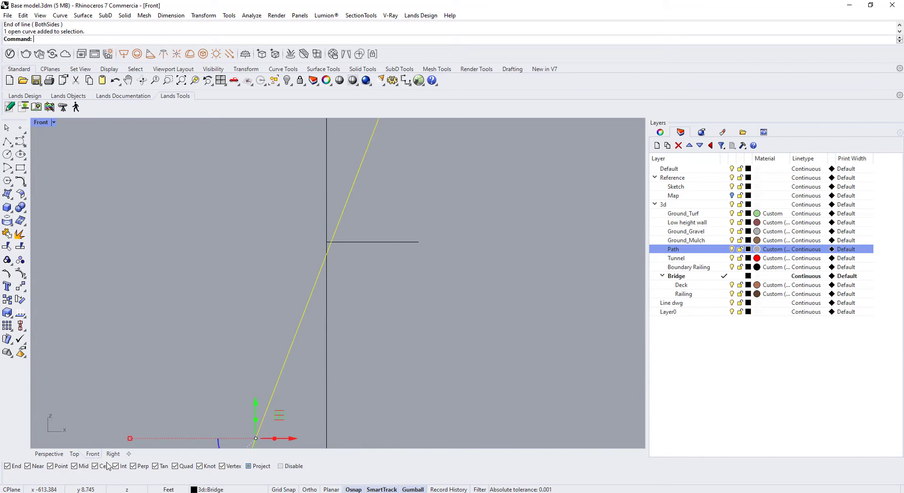
{"action": "left_click", "coordinate": [75, 453]}
{"action": "scroll", "coordinate": [346, 296], "scroll_direction": "down", "scroll_amount": 4}
{"action": "scroll", "coordinate": [345, 292], "scroll_direction": "down", "scroll_amount": 4}
{"action": "scroll", "coordinate": [278, 301], "scroll_direction": "down", "scroll_amount": 13}
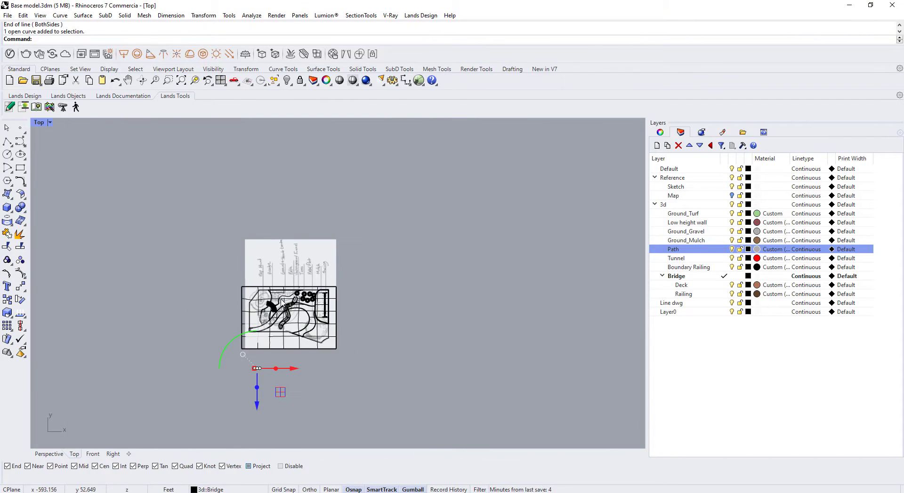
{"action": "scroll", "coordinate": [237, 374], "scroll_direction": "up", "scroll_amount": 14}
{"action": "scroll", "coordinate": [359, 222], "scroll_direction": "up", "scroll_amount": 4}
{"action": "scroll", "coordinate": [391, 203], "scroll_direction": "up", "scroll_amount": 10}
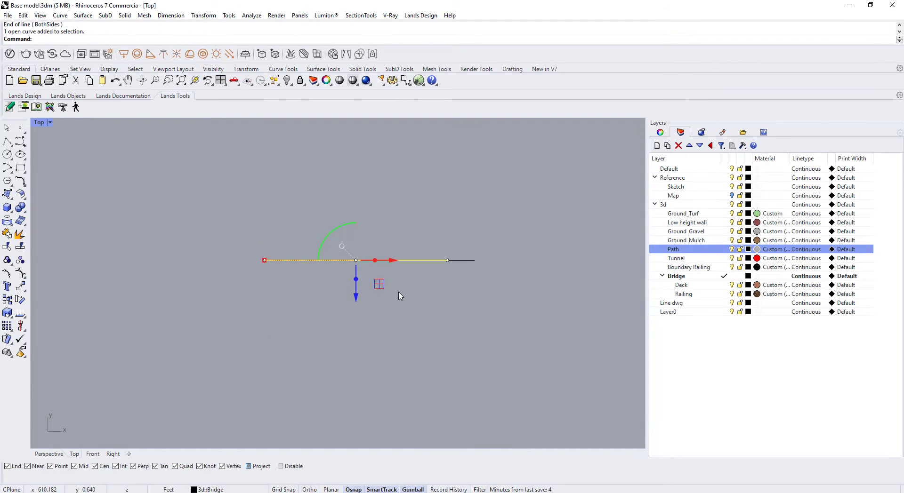
{"action": "key", "text": "Escape"}
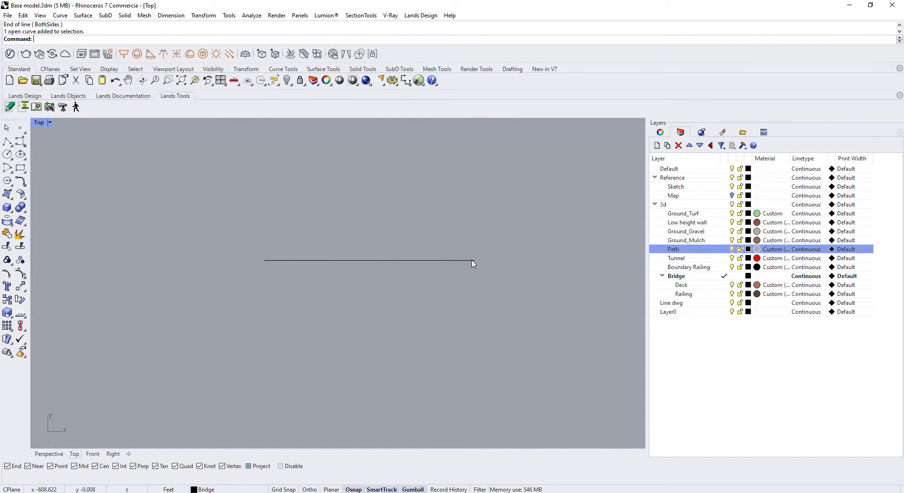
{"action": "left_click", "coordinate": [473, 262]}
{"action": "right_click_drag", "start_coordinate": [367, 322], "coordinate": [256, 344]}
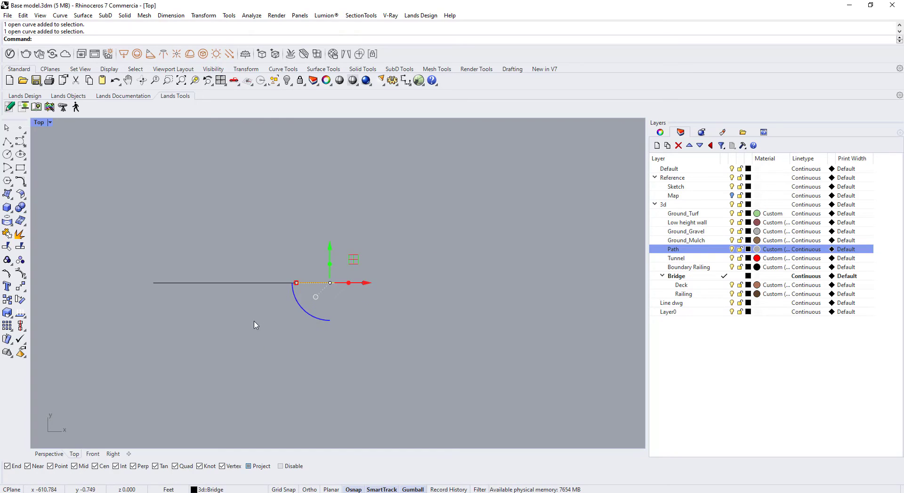
Examine the slanted line and its guide lines against the playground in the Perspective view
{"action": "left_click", "coordinate": [45, 456]}
{"action": "scroll", "coordinate": [289, 335], "scroll_direction": "down", "scroll_amount": 5}
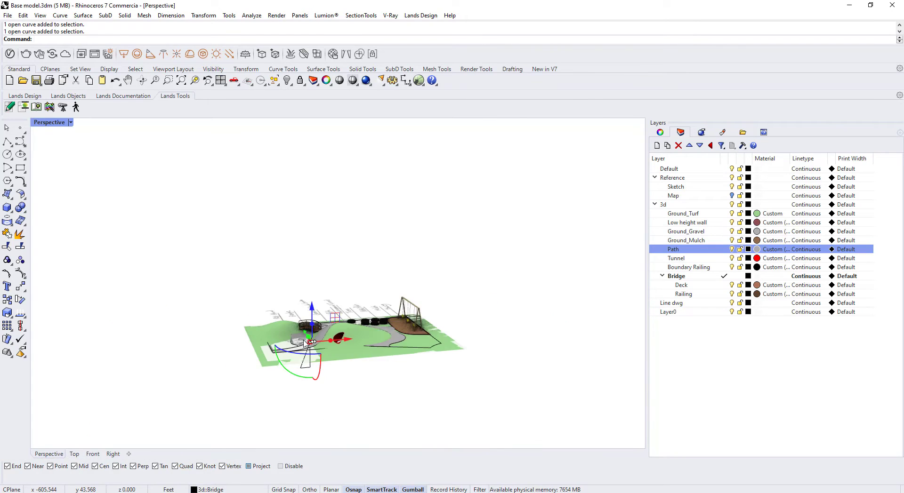
{"action": "scroll", "coordinate": [316, 347], "scroll_direction": "up", "scroll_amount": 6}
{"action": "scroll", "coordinate": [328, 372], "scroll_direction": "down", "scroll_amount": 2}
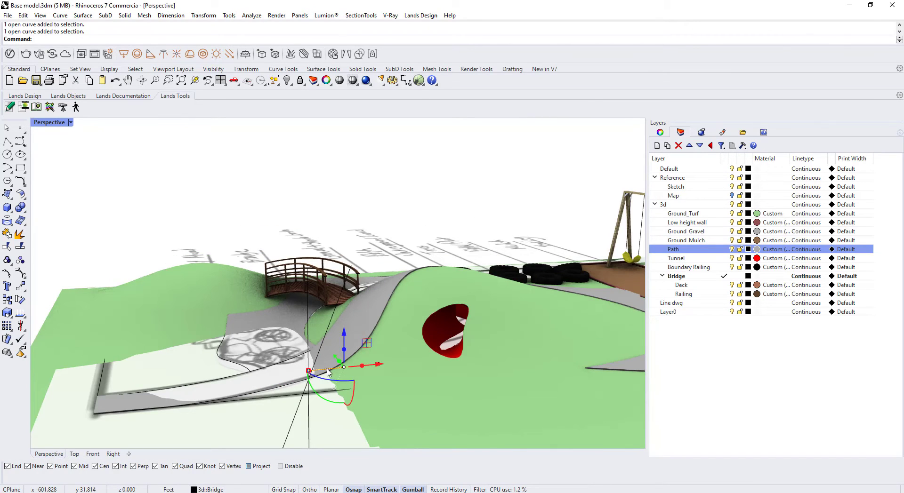
{"action": "key", "text": "Escape"}
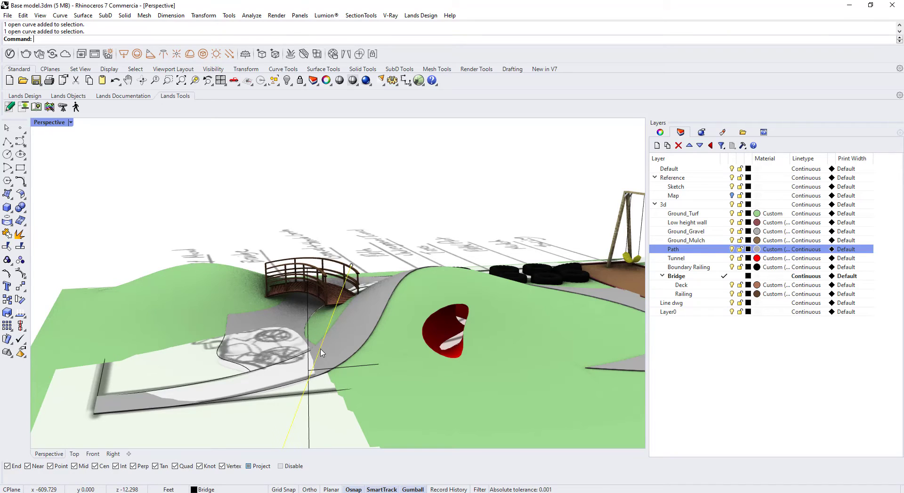
{"action": "scroll", "coordinate": [315, 385], "scroll_direction": "up", "scroll_amount": 3}
{"action": "scroll", "coordinate": [315, 385], "scroll_direction": "down", "scroll_amount": 3}
{"action": "right_click_drag", "start_coordinate": [359, 403], "coordinate": [429, 393]}
{"action": "key", "text": "Escape"}
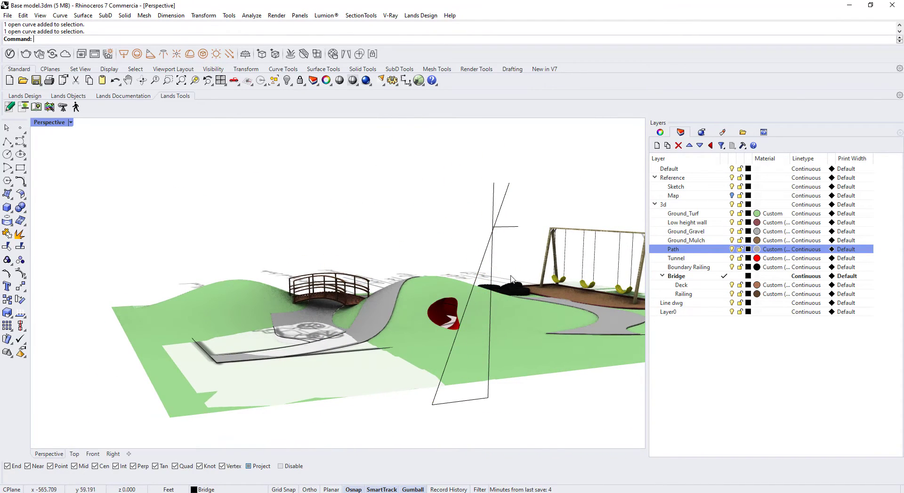
Delete the short horizontal marker line and, with Project snapping off, place a point where the slanted line crosses the vertical line
{"action": "left_click", "coordinate": [501, 228]}
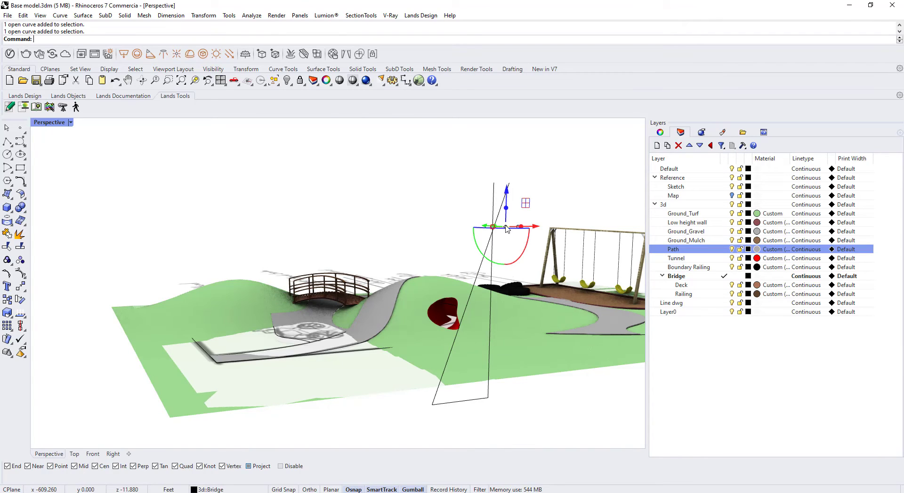
{"action": "key", "text": "Delete"}
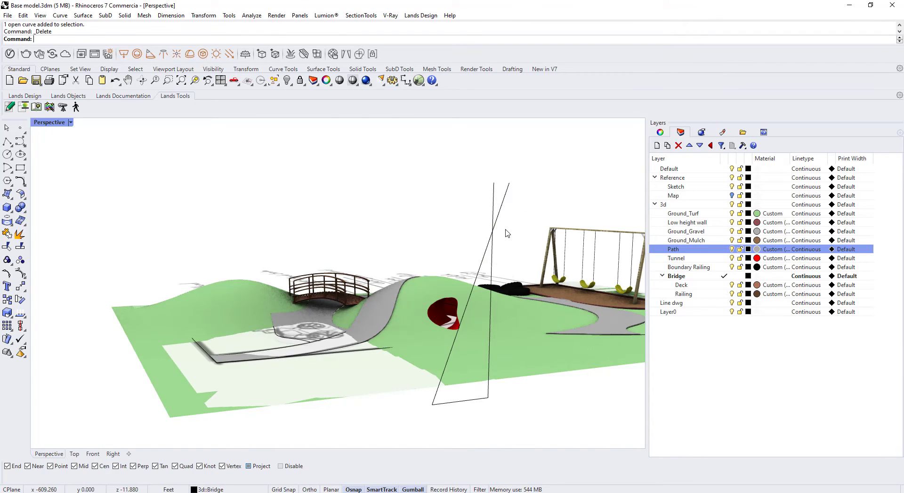
{"action": "left_click", "coordinate": [20, 127]}
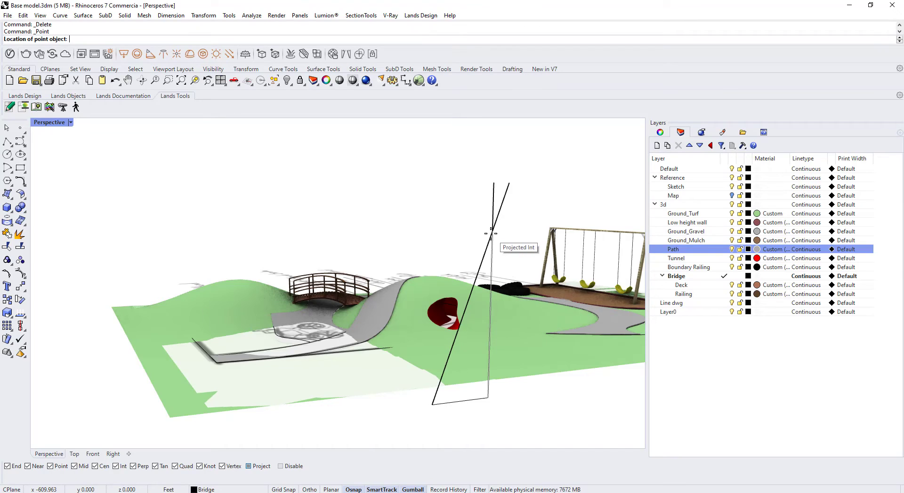
{"action": "left_click", "coordinate": [249, 466]}
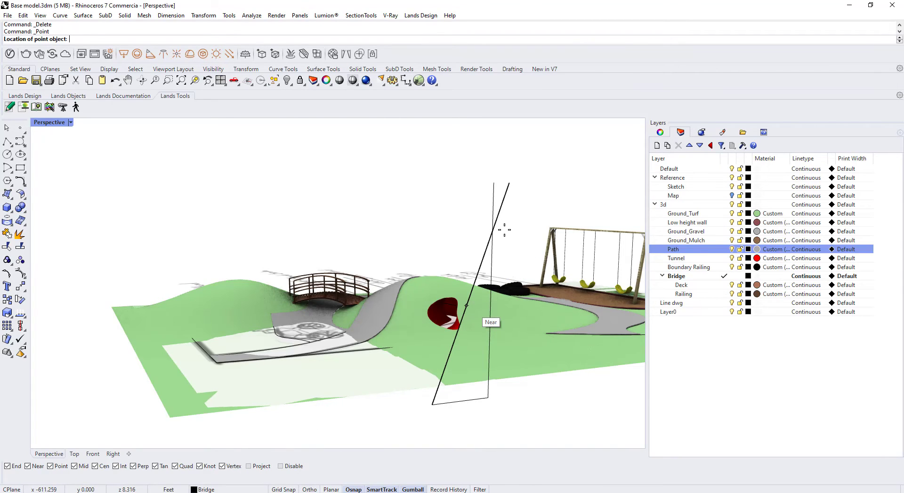
{"action": "scroll", "coordinate": [498, 238], "scroll_direction": "up", "scroll_amount": 3}
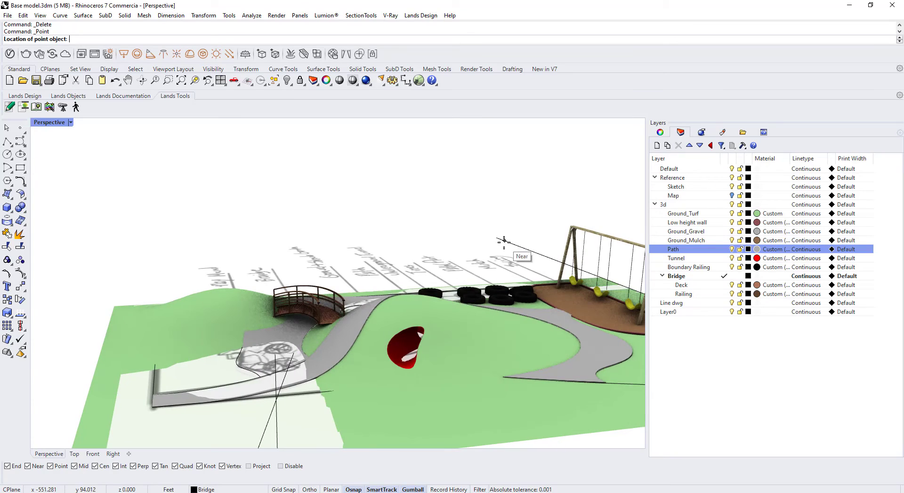
{"action": "left_click", "coordinate": [275, 400]}
Select the slanted pole line for the Top view, checking in Perspective that the correct line is picked
{"action": "left_click", "coordinate": [282, 383]}
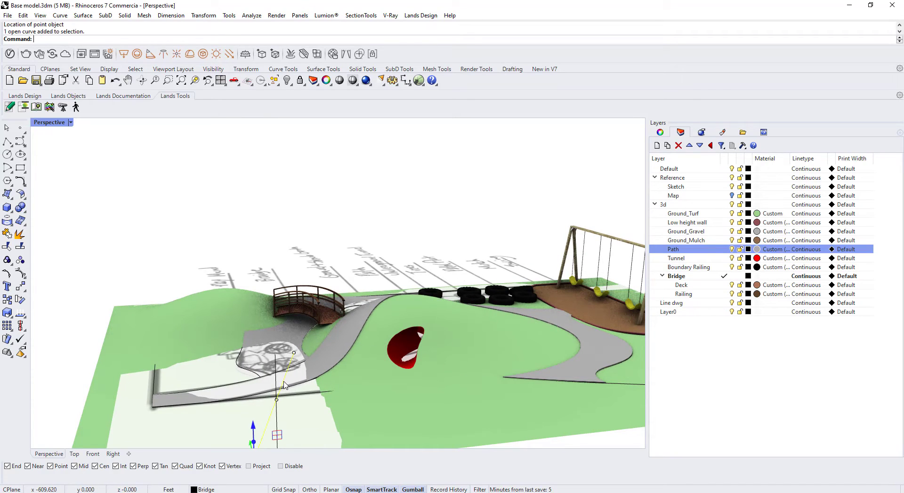
{"action": "left_click", "coordinate": [74, 454]}
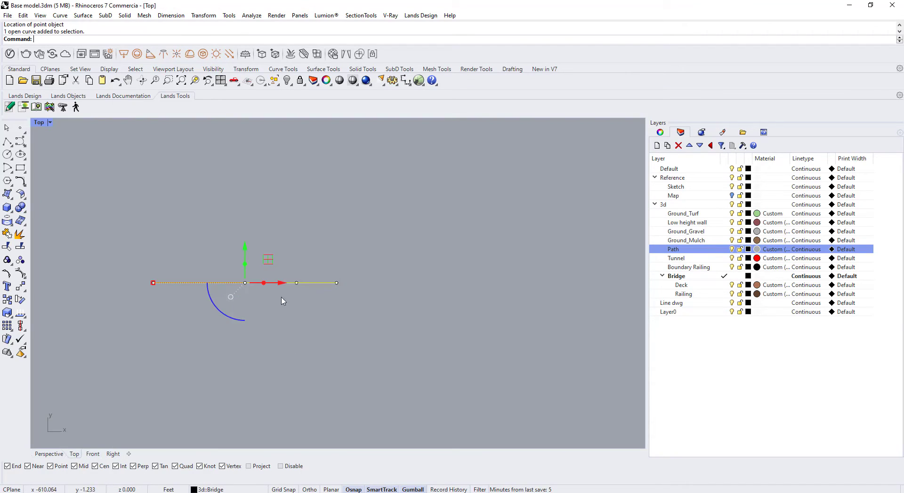
{"action": "left_click", "coordinate": [302, 295]}
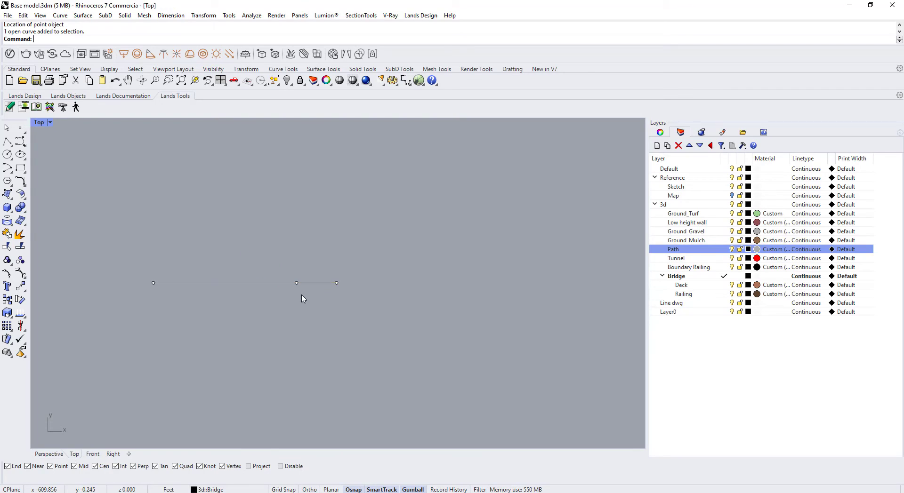
{"action": "left_click", "coordinate": [328, 286]}
{"action": "left_click", "coordinate": [202, 294]}
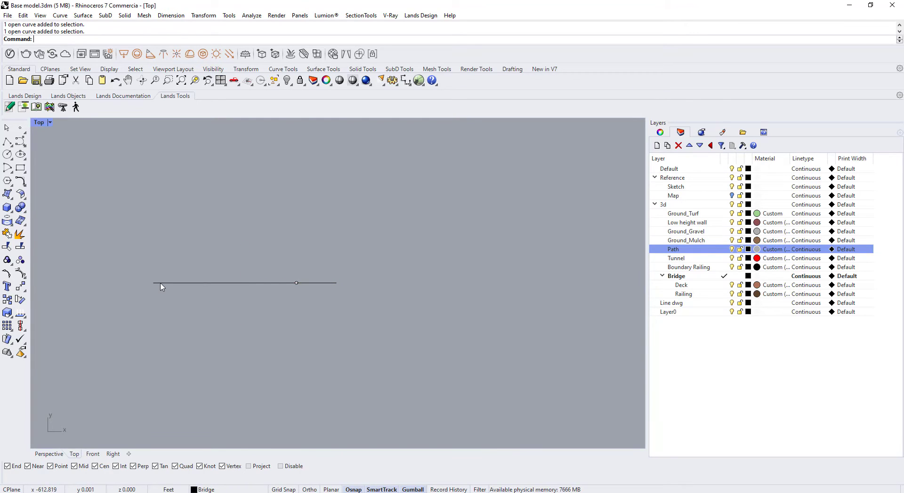
{"action": "left_click", "coordinate": [161, 283]}
{"action": "left_click", "coordinate": [51, 455]}
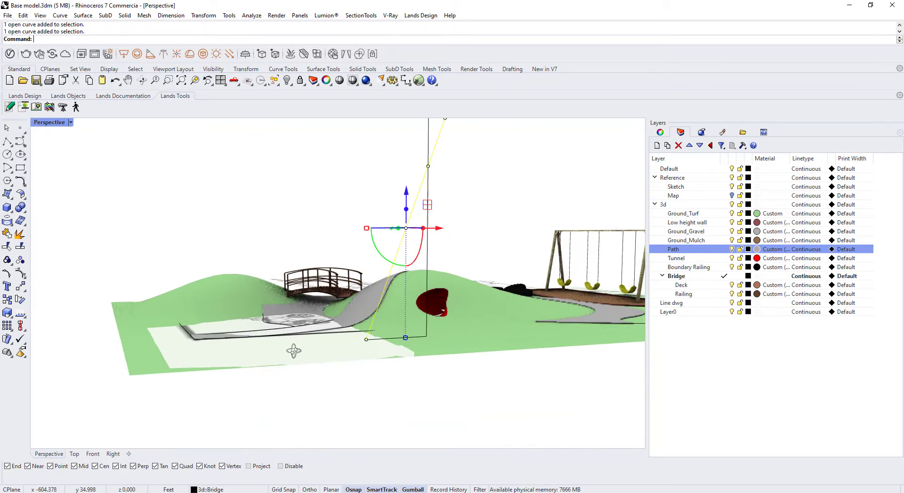
{"action": "left_click", "coordinate": [75, 455]}
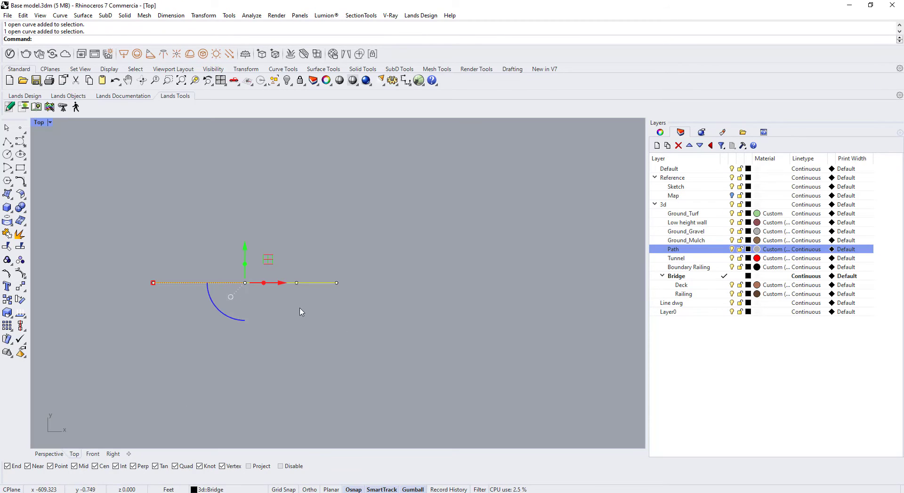
Rotate the slanted line with Copy=Yes about the crossing point in the Top view, placing seven copies spread around the full circle
{"action": "type", "text": "RO"}
{"action": "key", "text": "Return"}
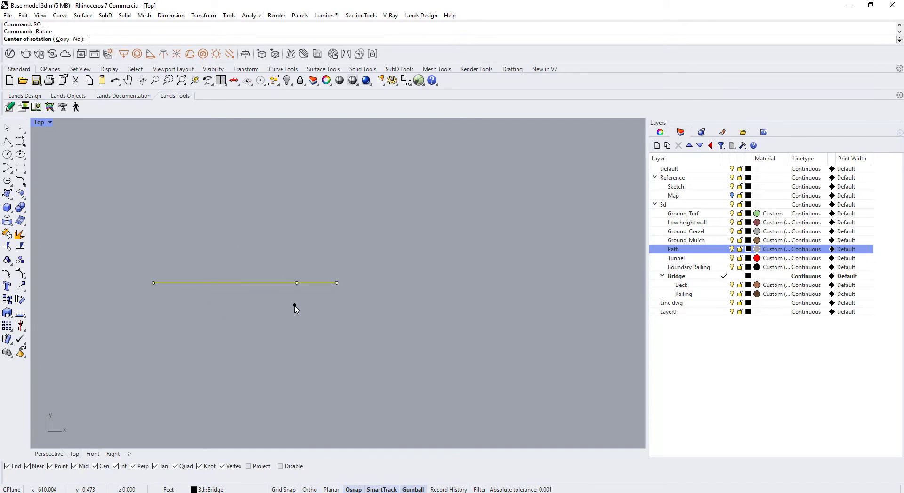
{"action": "left_click", "coordinate": [67, 39]}
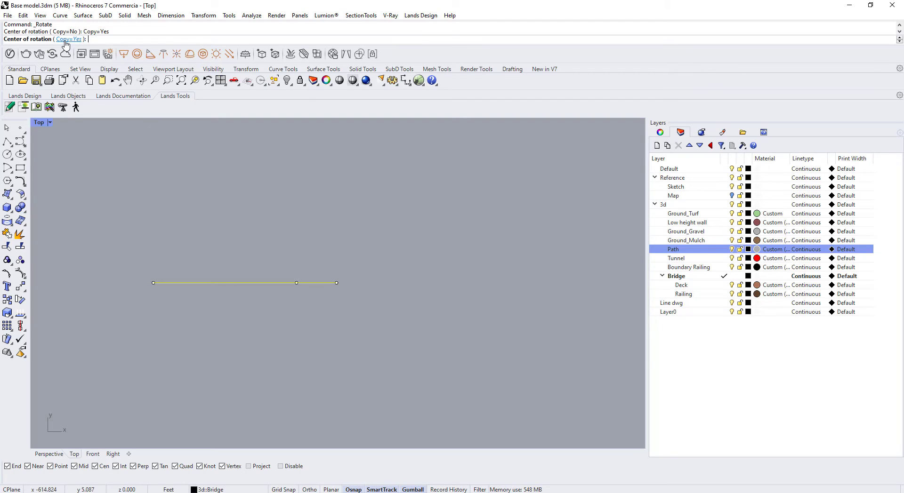
{"action": "left_click", "coordinate": [296, 282]}
{"action": "left_click", "coordinate": [153, 283]}
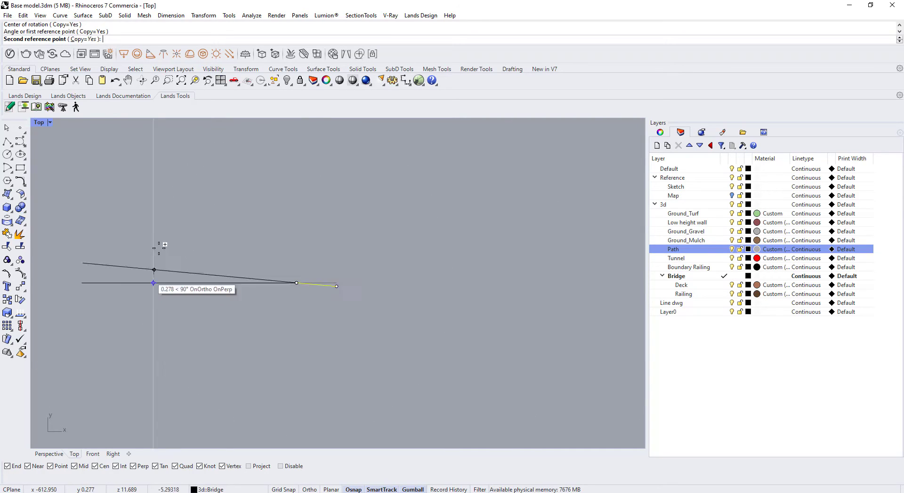
{"action": "left_click", "coordinate": [196, 213]}
{"action": "left_click", "coordinate": [298, 195]}
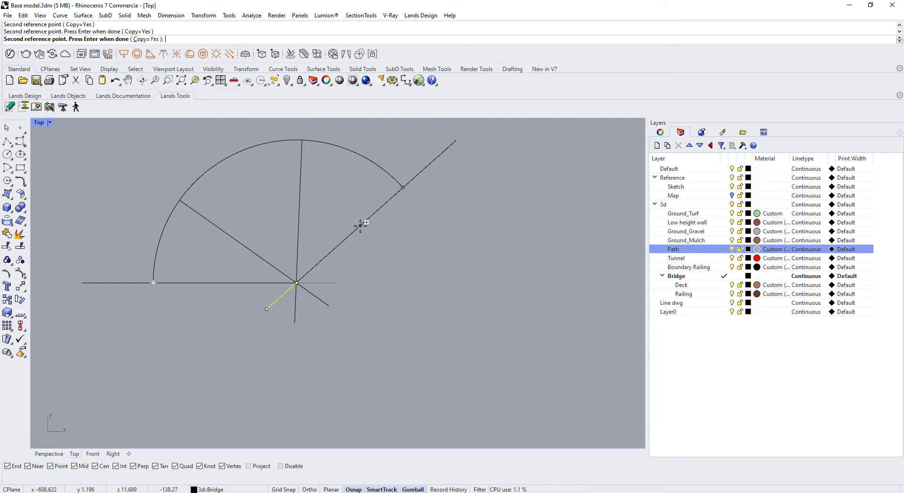
{"action": "left_click", "coordinate": [359, 226]}
{"action": "left_click", "coordinate": [398, 259]}
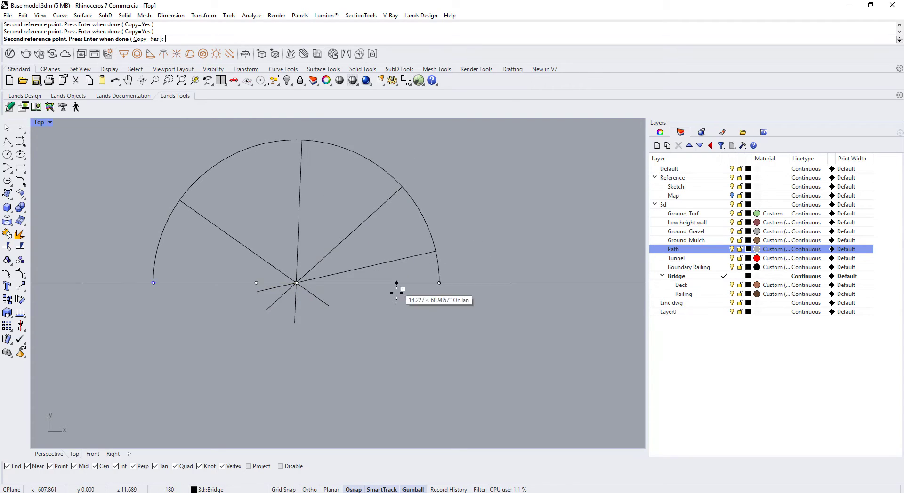
{"action": "left_click", "coordinate": [335, 347]}
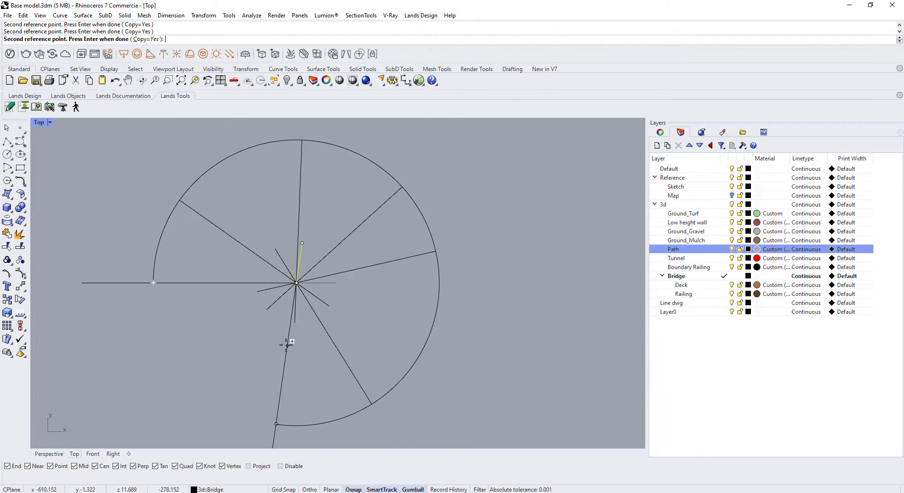
{"action": "left_click", "coordinate": [273, 339]}
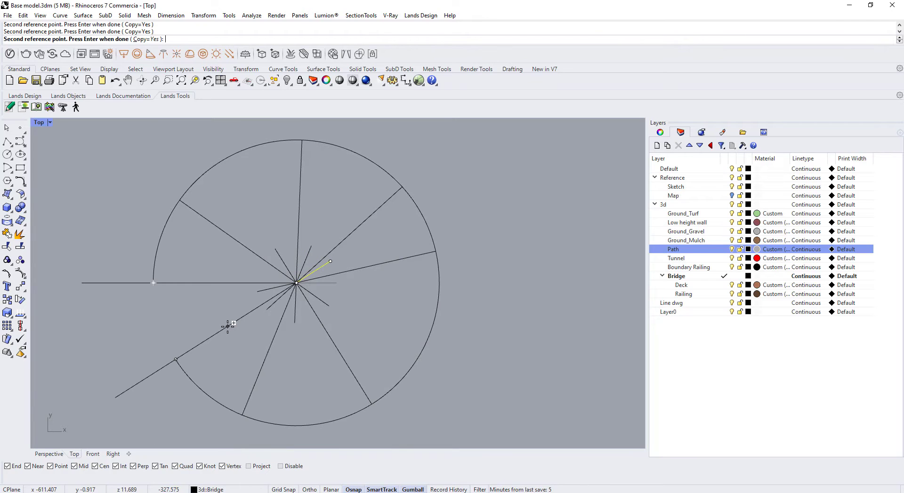
{"action": "left_click", "coordinate": [228, 325]}
{"action": "key", "text": "Return"}
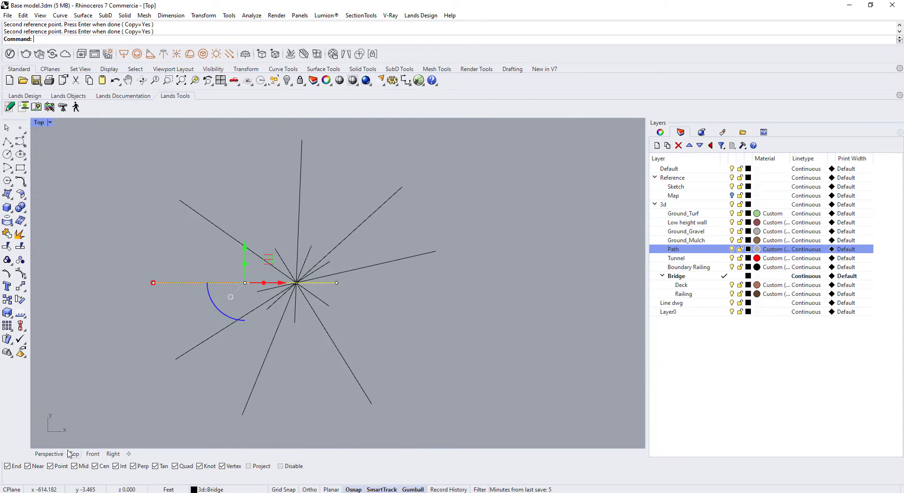
Delete the horizontal guide line at the base of the poles and view the pole frame beside the playground in Perspective
{"action": "left_click", "coordinate": [54, 455]}
{"action": "right_click_drag", "start_coordinate": [366, 350], "coordinate": [432, 376]}
{"action": "left_click", "coordinate": [425, 356]}
{"action": "key", "text": "Delete"}
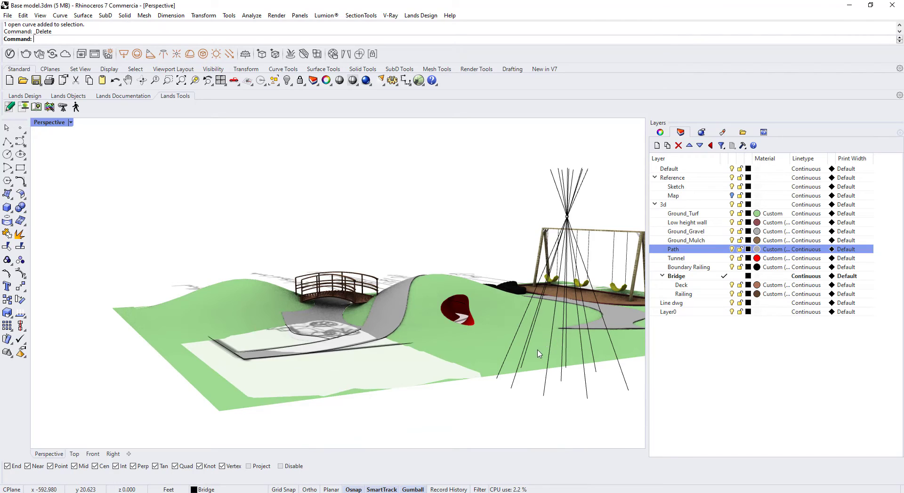
{"action": "right_click_drag", "start_coordinate": [539, 354], "coordinate": [527, 347]}
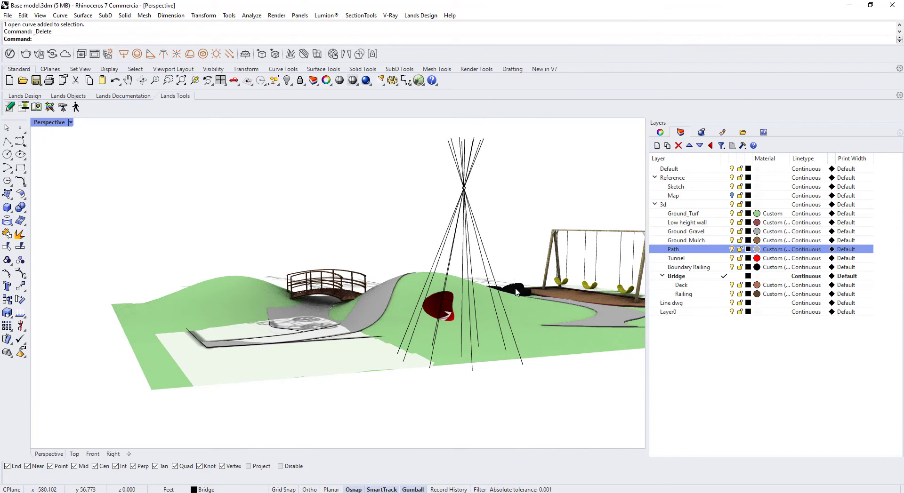
{"action": "scroll", "coordinate": [466, 335], "scroll_direction": "down", "scroll_amount": 6}
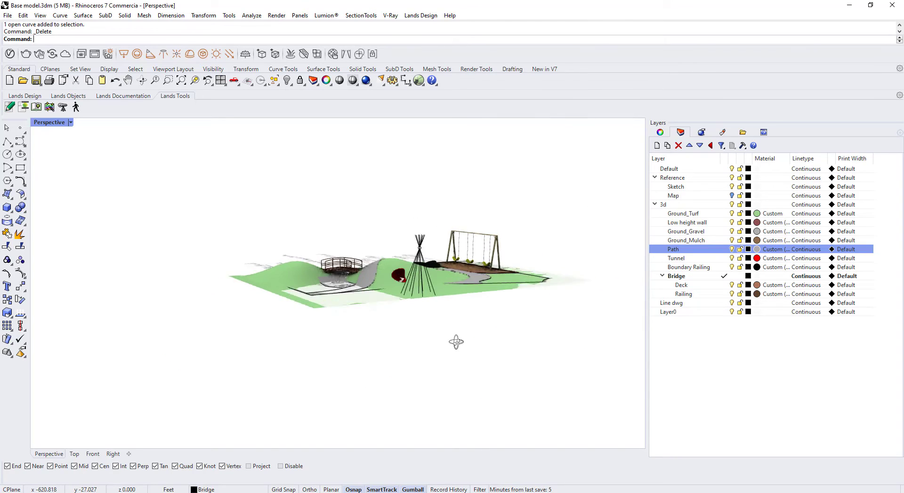
{"action": "right_click_drag", "start_coordinate": [455, 343], "coordinate": [461, 371]}
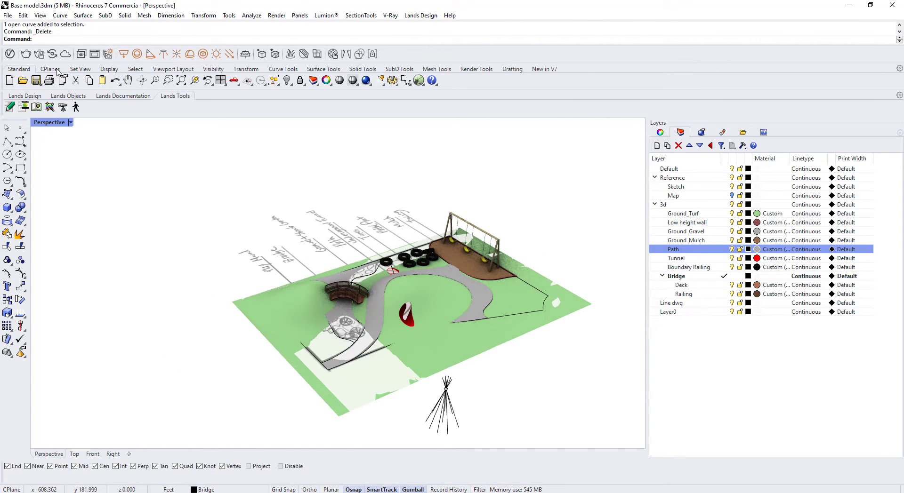
Create a solid vertical cone centred at the base of the poles, with a 3 ft radius to their lower ends and its tip at the crossing point
{"action": "left_click", "coordinate": [12, 212]}
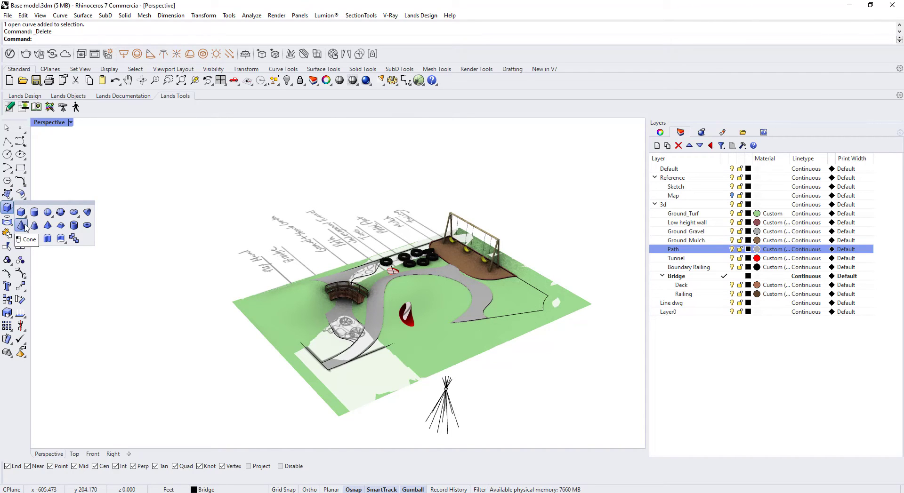
{"action": "left_click", "coordinate": [24, 226]}
{"action": "scroll", "coordinate": [178, 167], "scroll_direction": "down", "scroll_amount": 2}
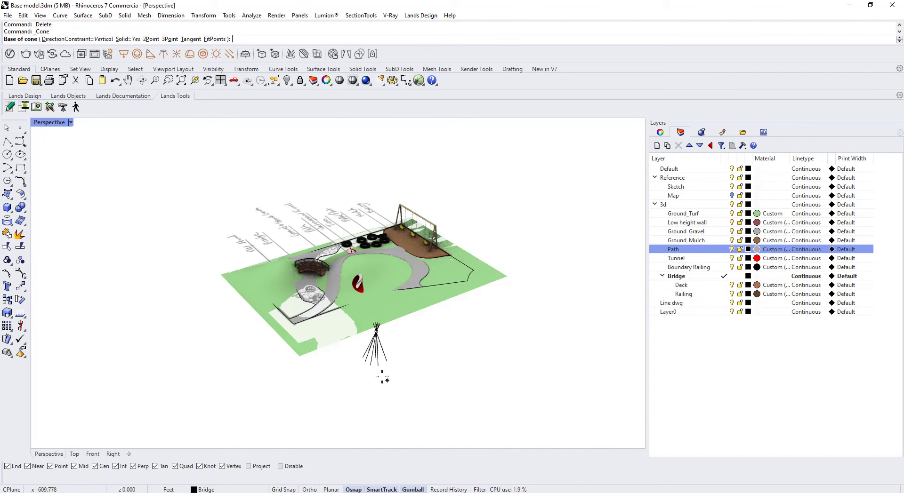
{"action": "scroll", "coordinate": [370, 361], "scroll_direction": "up", "scroll_amount": 10}
{"action": "left_click", "coordinate": [369, 361]}
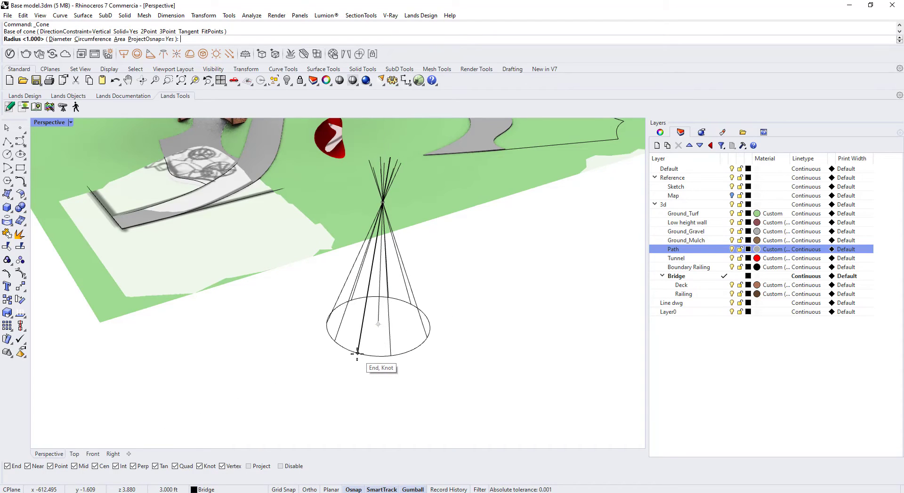
{"action": "left_click", "coordinate": [391, 355]}
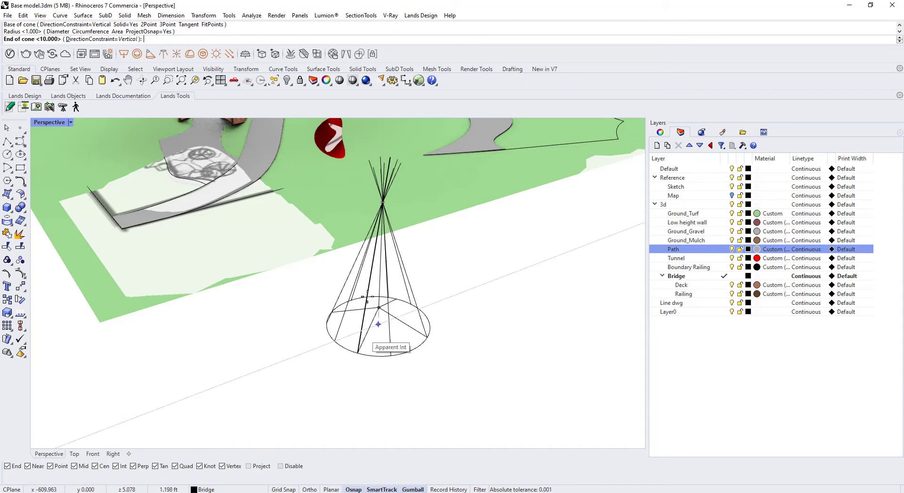
{"action": "left_click", "coordinate": [386, 206]}
{"action": "left_click", "coordinate": [405, 337]}
{"action": "right_click_drag", "start_coordinate": [464, 362], "coordinate": [481, 371]}
{"action": "right_click_drag", "start_coordinate": [535, 376], "coordinate": [526, 362]}
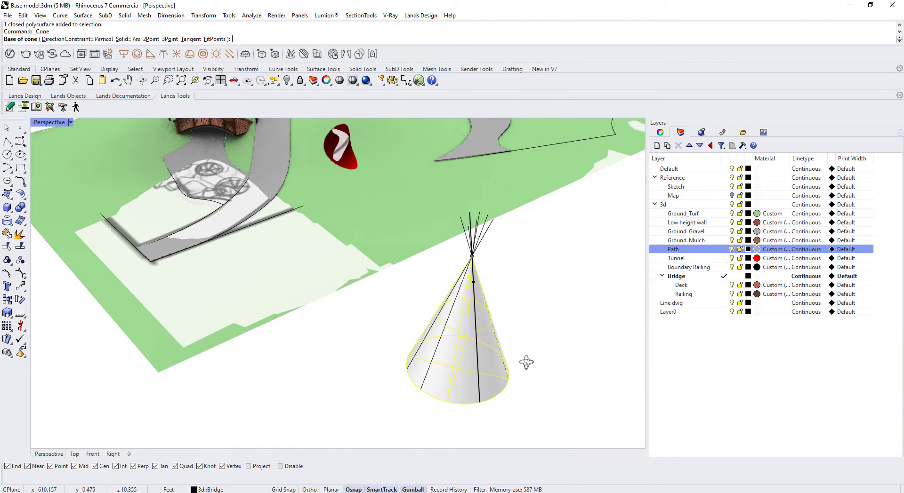
{"action": "key", "text": "Escape"}
{"action": "key", "text": "Escape"}
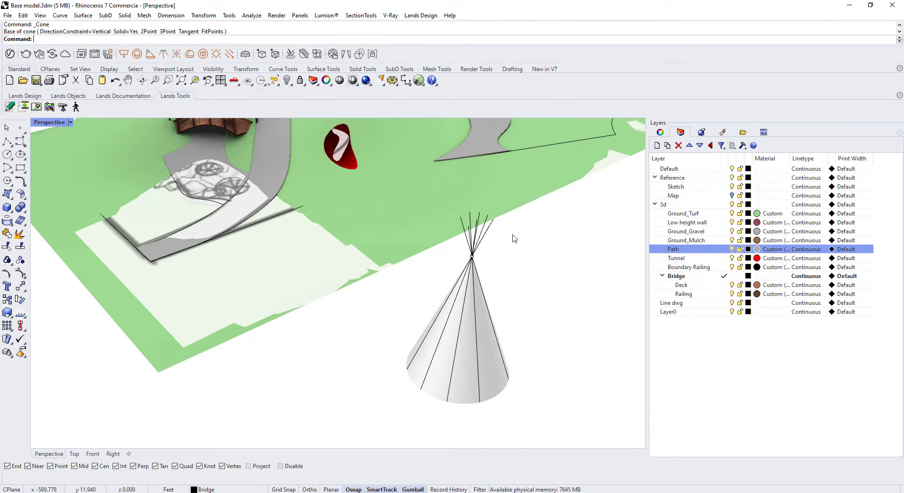
Turn all the pole lines into pipes with a 1" radius and flat caps
{"action": "left_click_drag", "start_coordinate": [507, 234], "coordinate": [461, 242]}
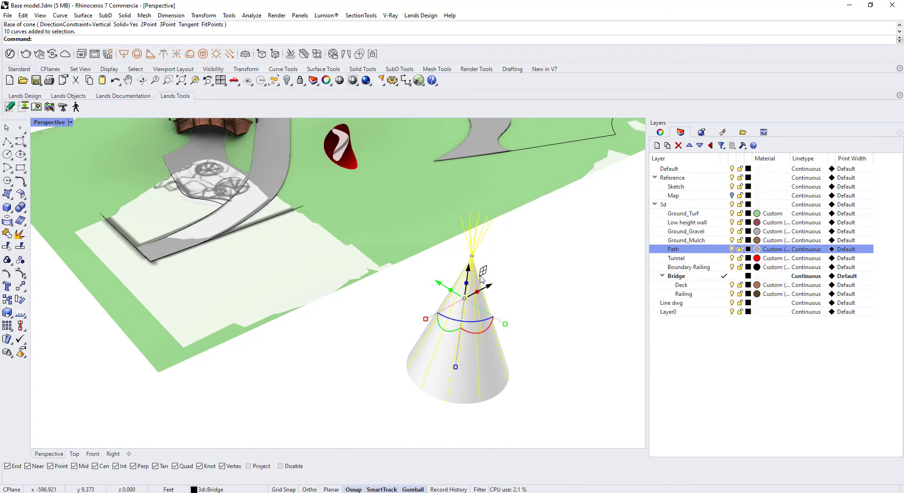
{"action": "type", "text": "Pipe"}
{"action": "key", "text": "Return"}
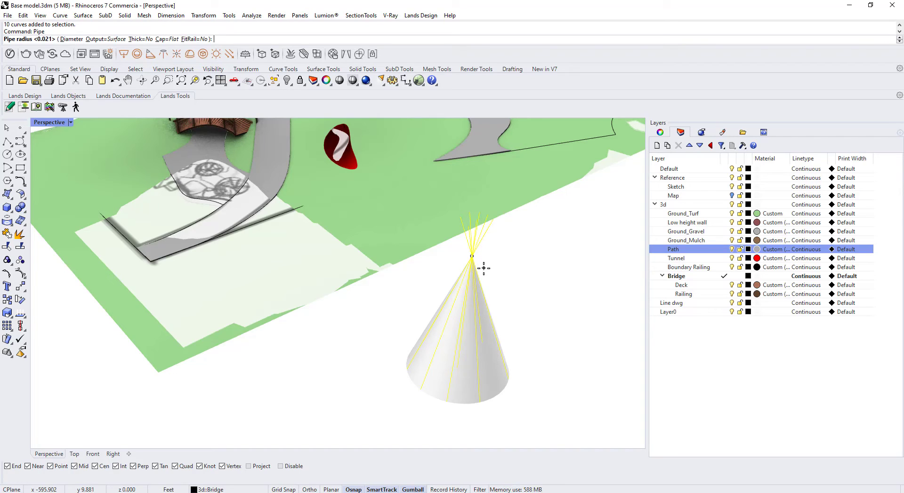
{"action": "type", "text": "1\""}
{"action": "key", "text": "Return"}
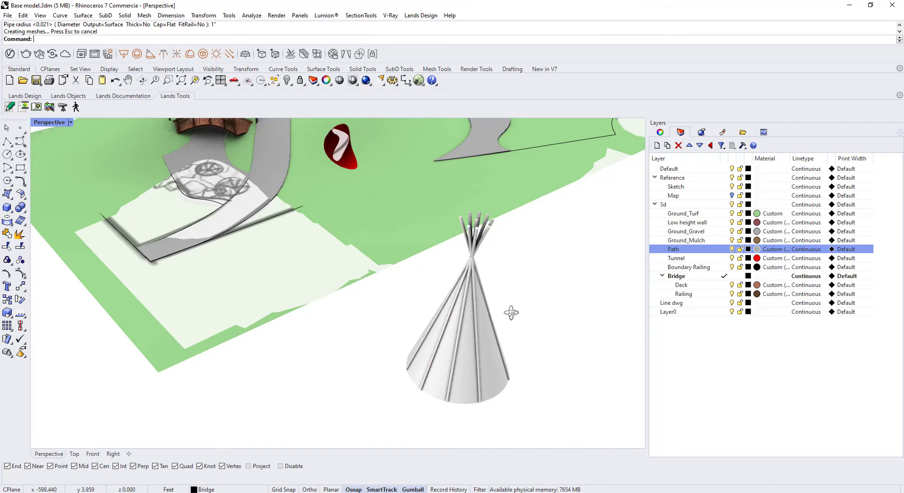
Move the poles and their centre lines to the Railing layer
{"action": "right_click_drag", "start_coordinate": [511, 312], "coordinate": [528, 312]}
{"action": "left_click_drag", "start_coordinate": [611, 248], "coordinate": [548, 286]}
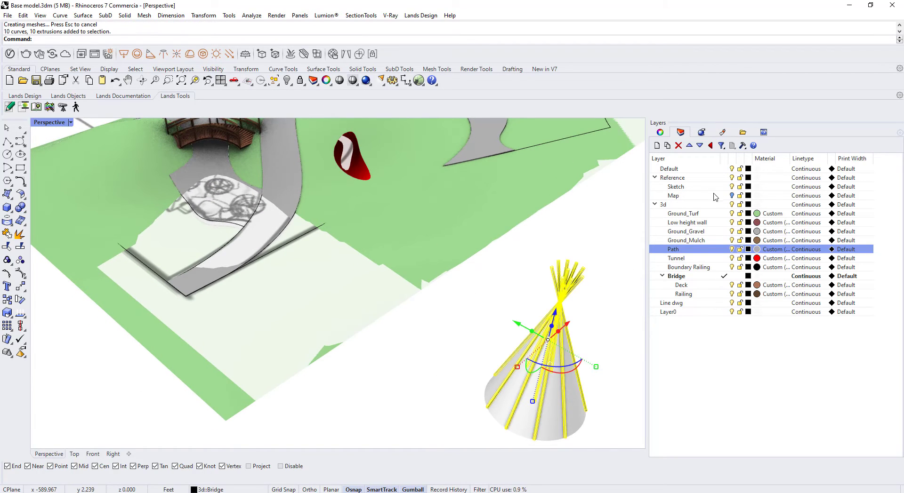
{"action": "right_click", "coordinate": [683, 295]}
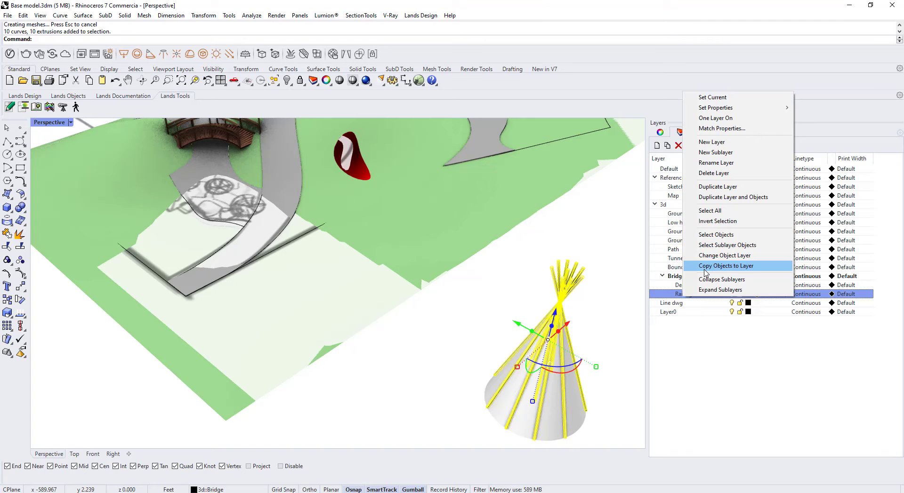
{"action": "left_click", "coordinate": [711, 255]}
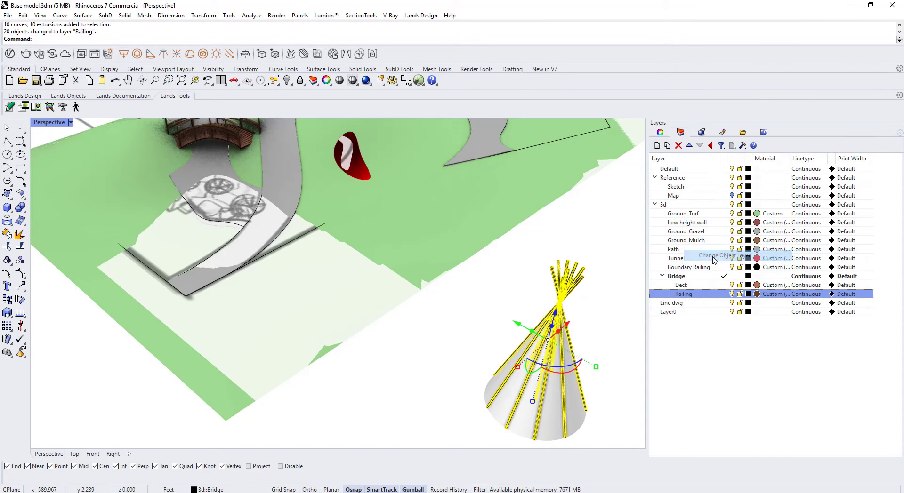
Isolate the tent's cone in the Front view, hiding everything else
{"action": "left_click", "coordinate": [574, 412]}
{"action": "key", "text": "ctrl+shift+e"}
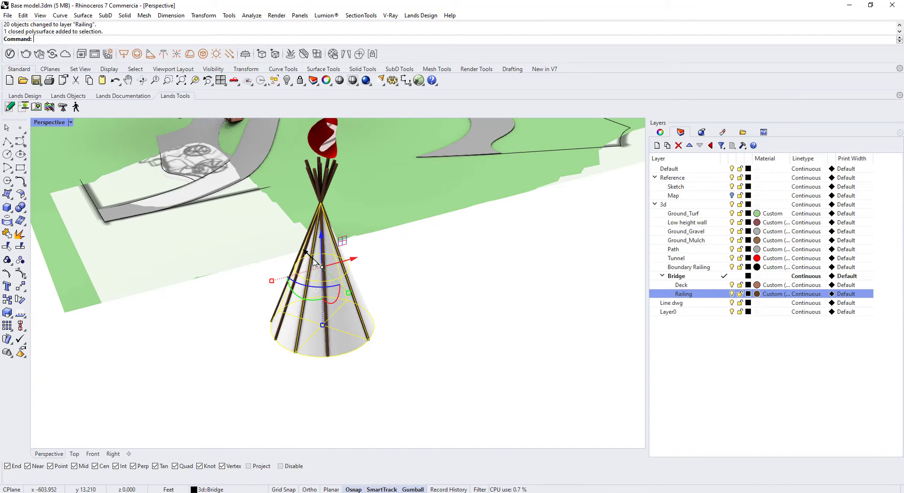
{"action": "left_click", "coordinate": [93, 454]}
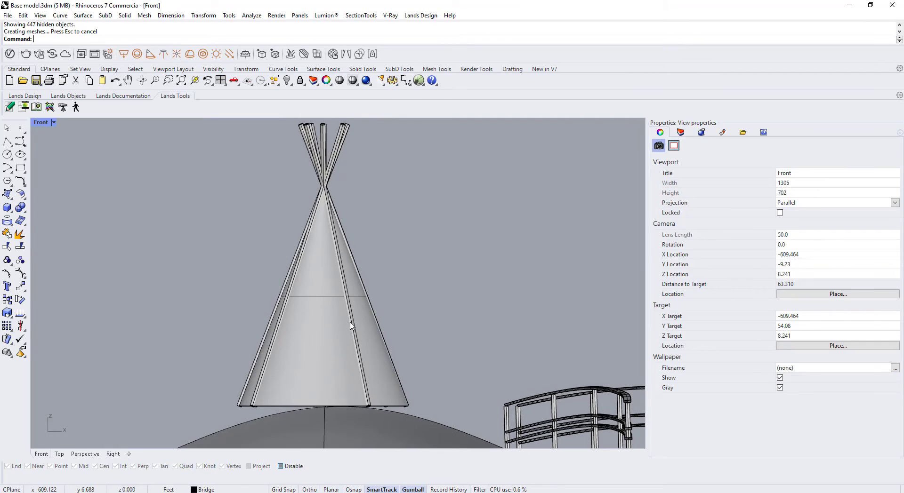
{"action": "left_click", "coordinate": [335, 324]}
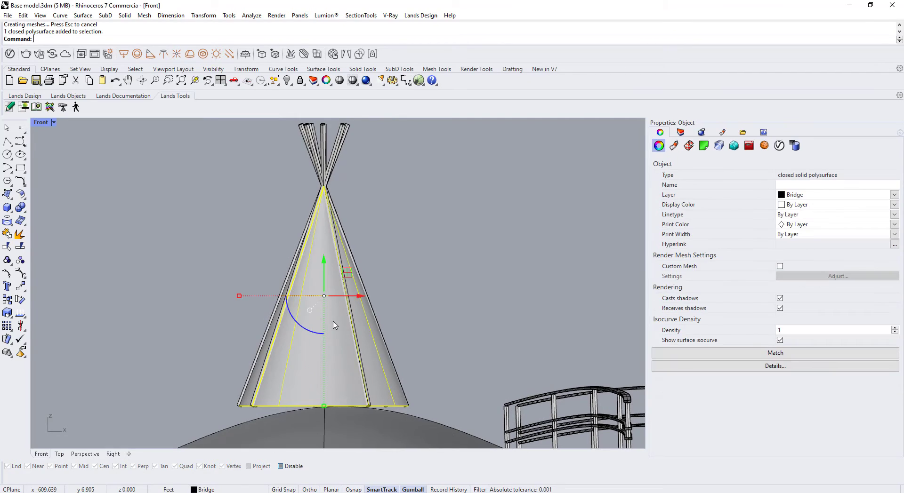
{"action": "left_click", "coordinate": [292, 85]}
{"action": "left_click", "coordinate": [323, 98]}
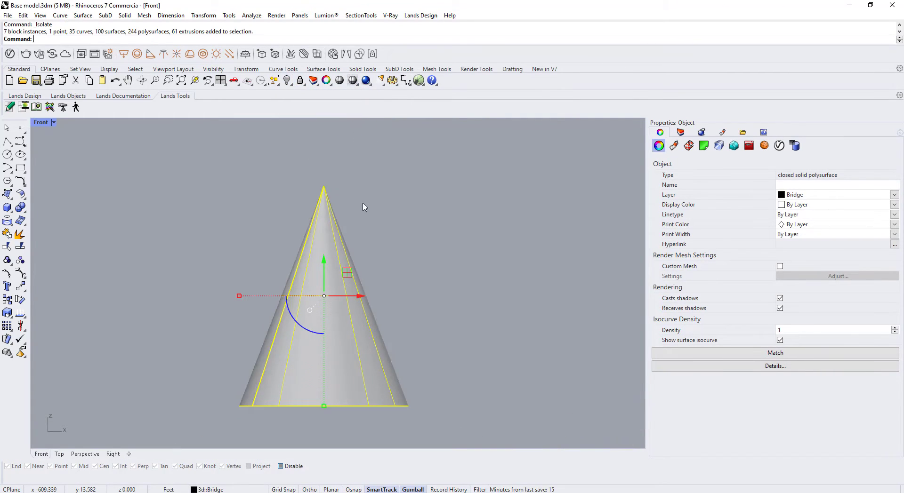
{"action": "right_click_drag", "start_coordinate": [457, 331], "coordinate": [481, 279]}
{"action": "left_click", "coordinate": [436, 304]}
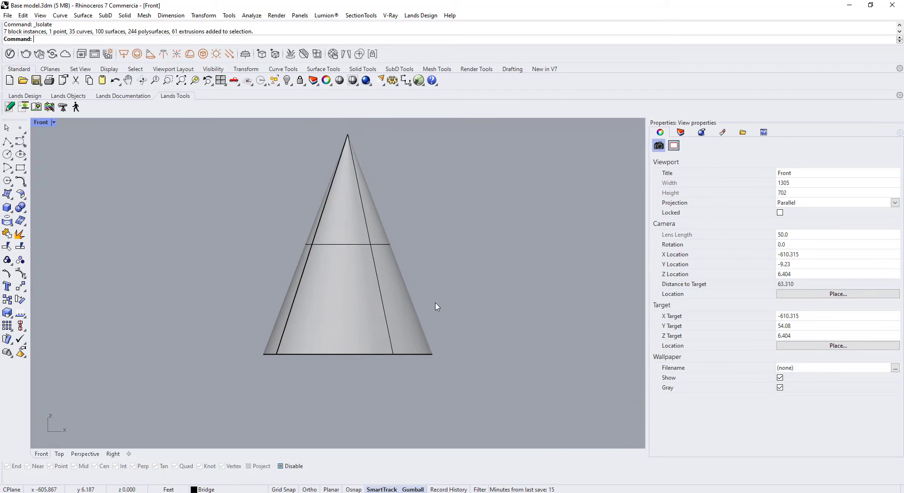
Enable object snaps and draw an open, inverted-V polyline over the cone's front, from below its base up to the doorway's peak and back down
{"action": "left_click", "coordinate": [282, 466]}
{"action": "left_click", "coordinate": [260, 467]}
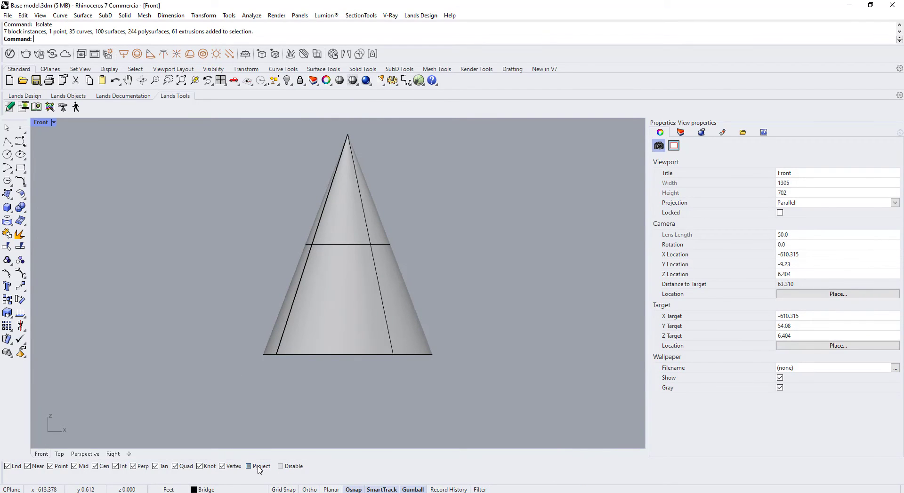
{"action": "left_click", "coordinate": [7, 142]}
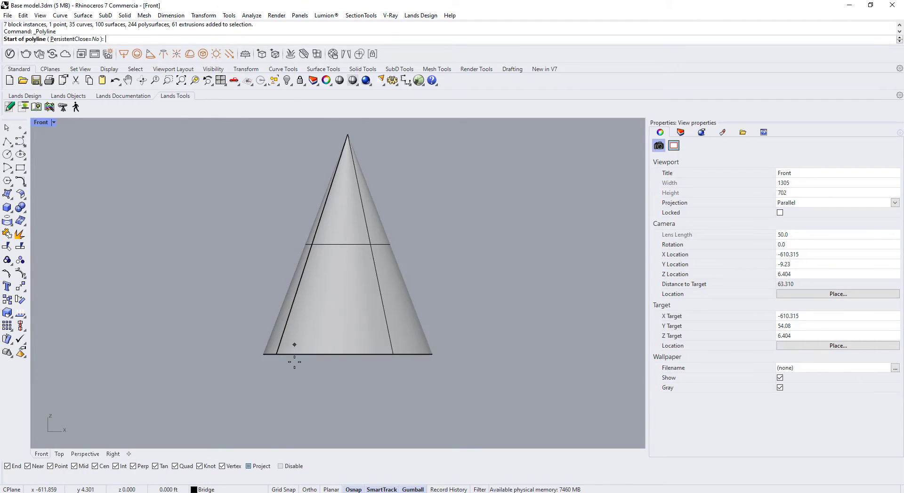
{"action": "left_click", "coordinate": [277, 373]}
{"action": "left_click", "coordinate": [336, 194]}
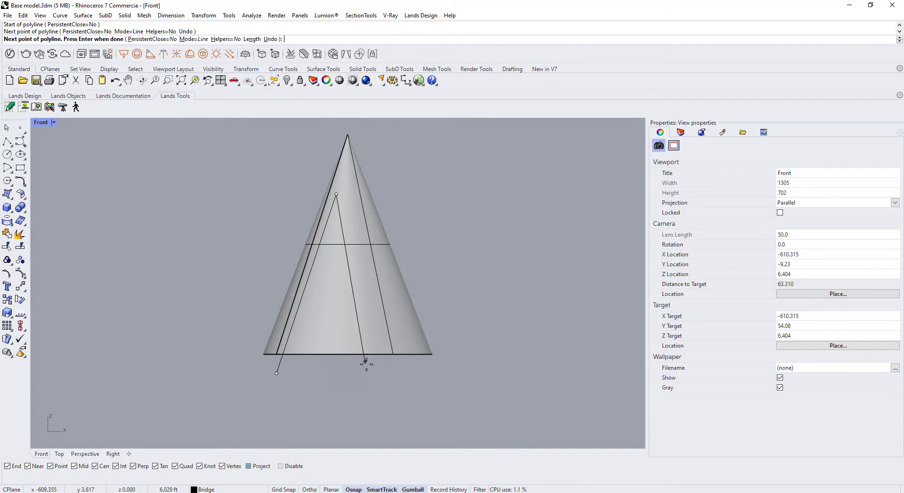
{"action": "left_click", "coordinate": [366, 377]}
{"action": "key", "text": "Return"}
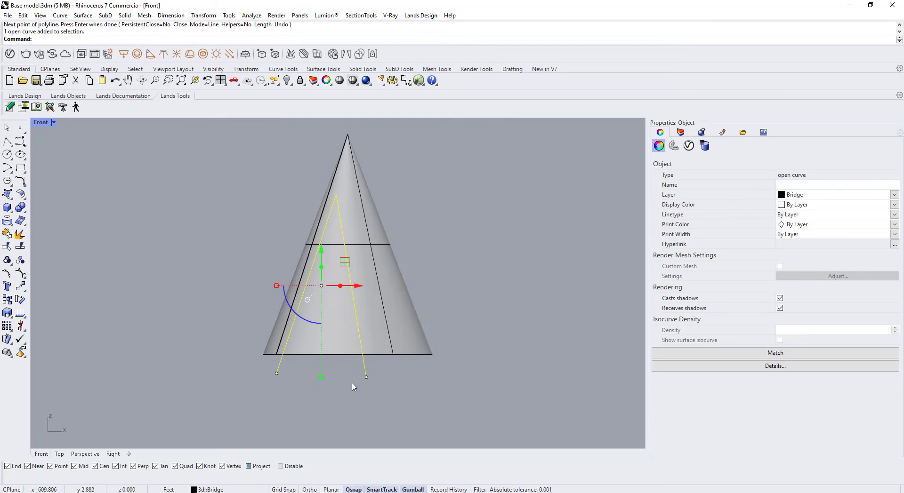
Try trimming the doorway out of the cone with the inverted-V polyline, and undo the trim
{"action": "type", "text": "tr"}
{"action": "key", "text": "Return"}
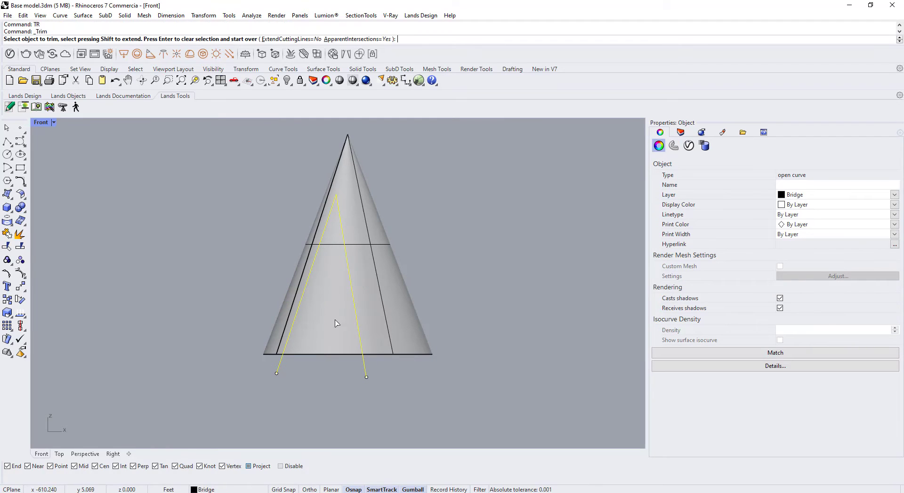
{"action": "left_click", "coordinate": [329, 320]}
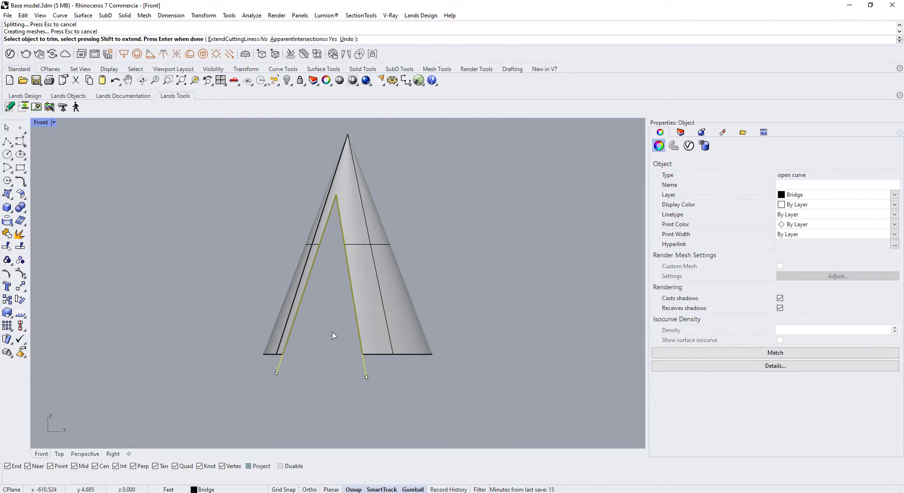
{"action": "key", "text": "Return"}
{"action": "key", "text": "Escape"}
{"action": "key", "text": "ctrl+z"}
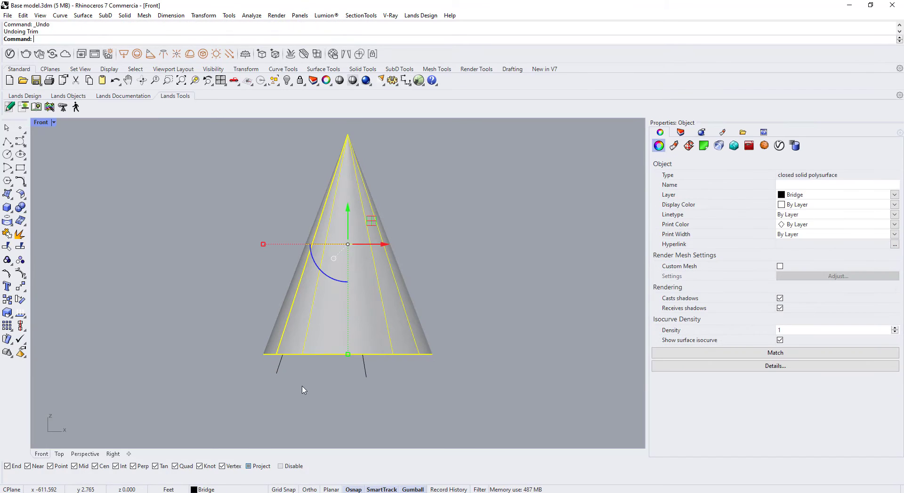
Move the doorway polyline clear of the cone's front in plan, and return to the Front view
{"action": "left_click", "coordinate": [389, 384]}
{"action": "left_click_drag", "start_coordinate": [379, 360], "coordinate": [309, 393]}
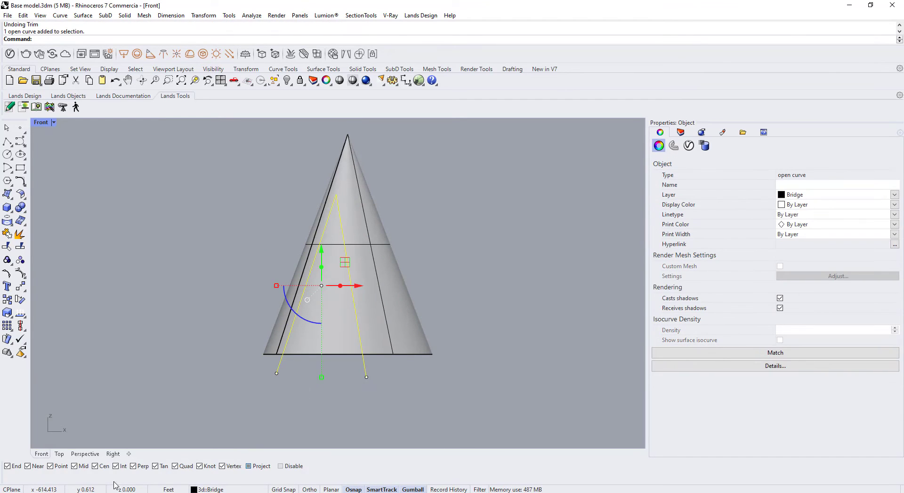
{"action": "left_click", "coordinate": [59, 454]}
{"action": "left_click_drag", "start_coordinate": [305, 353], "coordinate": [303, 430]}
{"action": "left_click", "coordinate": [302, 430]}
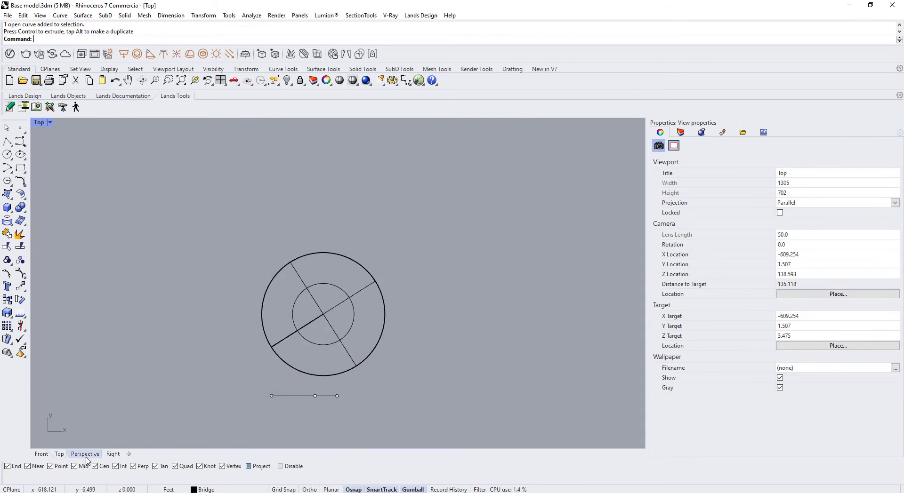
{"action": "left_click", "coordinate": [40, 454]}
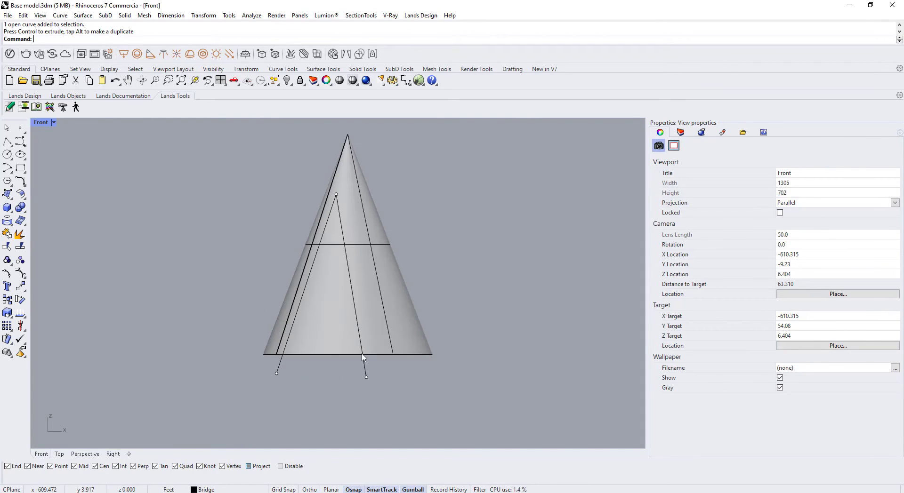
Trim the triangular doorway opening out of the cone using the polyline as the cutting object
{"action": "left_click", "coordinate": [366, 371]}
{"action": "key", "text": "Return"}
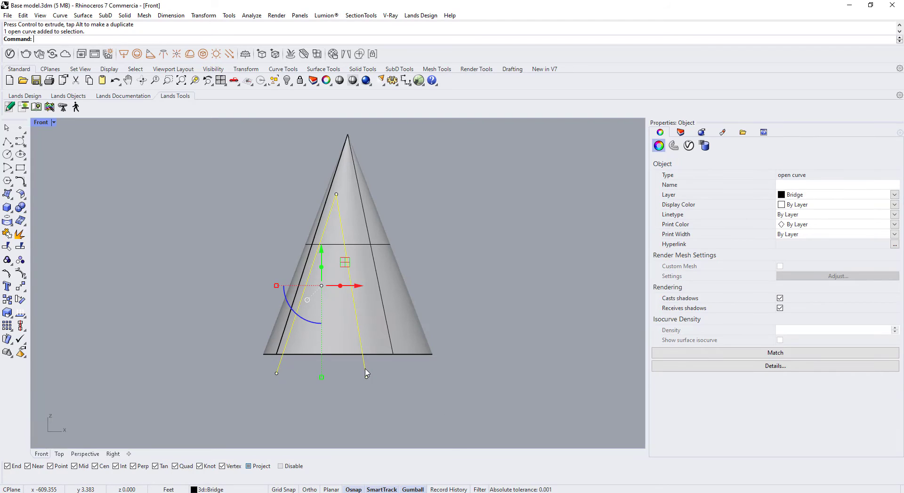
{"action": "type", "text": "TR"}
{"action": "key", "text": "Return"}
{"action": "left_click", "coordinate": [335, 326]}
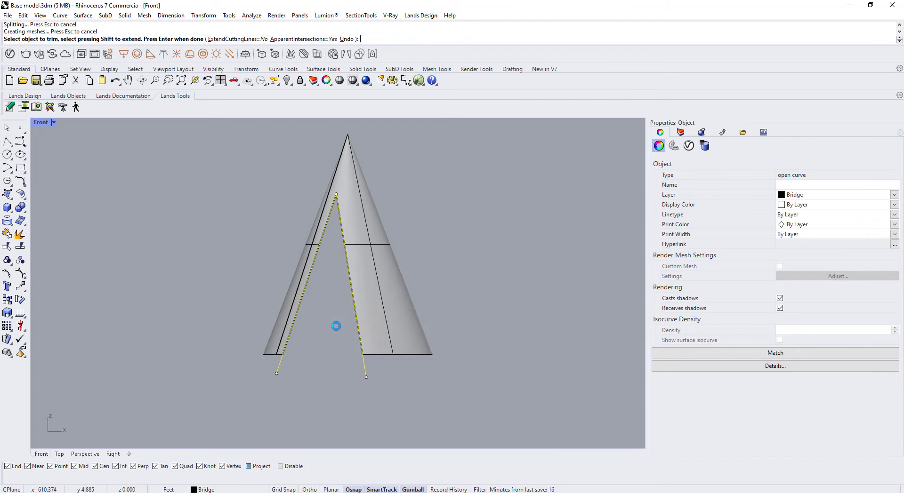
{"action": "key", "text": "Return"}
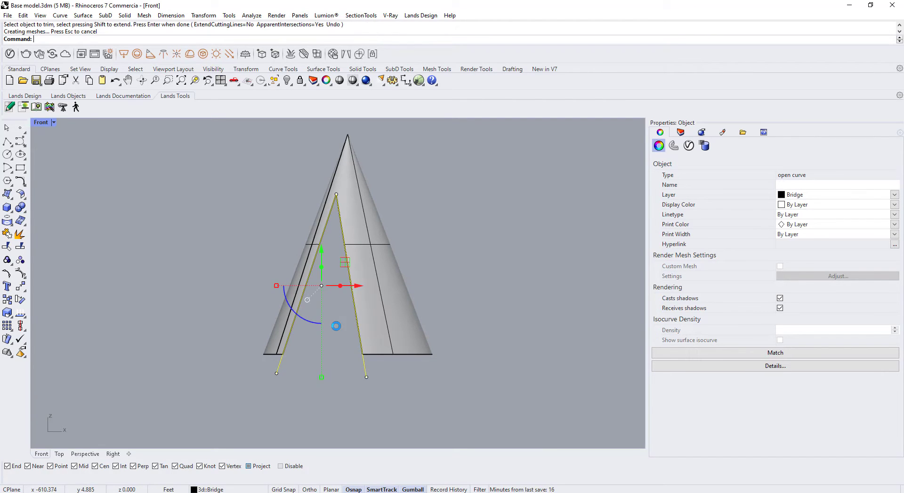
{"action": "key", "text": "Escape"}
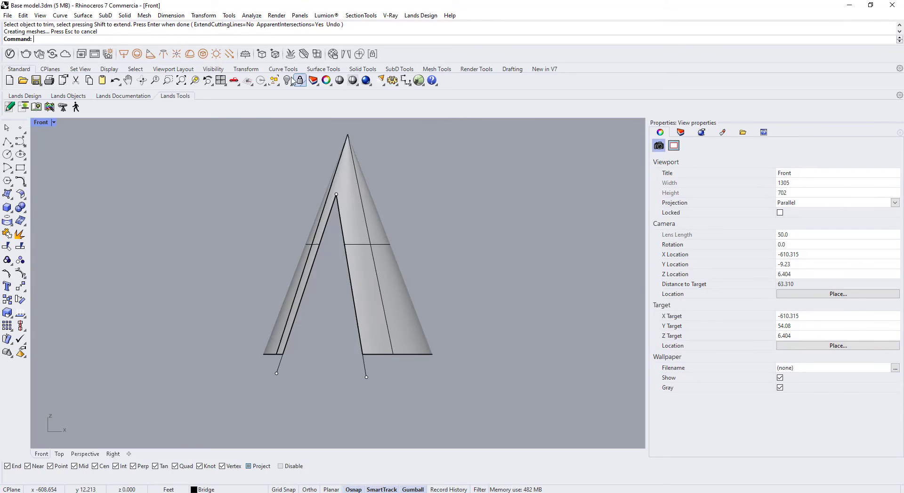
With the hidden objects shown again, group the teepee's cone and poles and lower the group slightly
{"action": "right_click", "coordinate": [287, 81]}
{"action": "scroll", "coordinate": [424, 318], "scroll_direction": "down", "scroll_amount": 4}
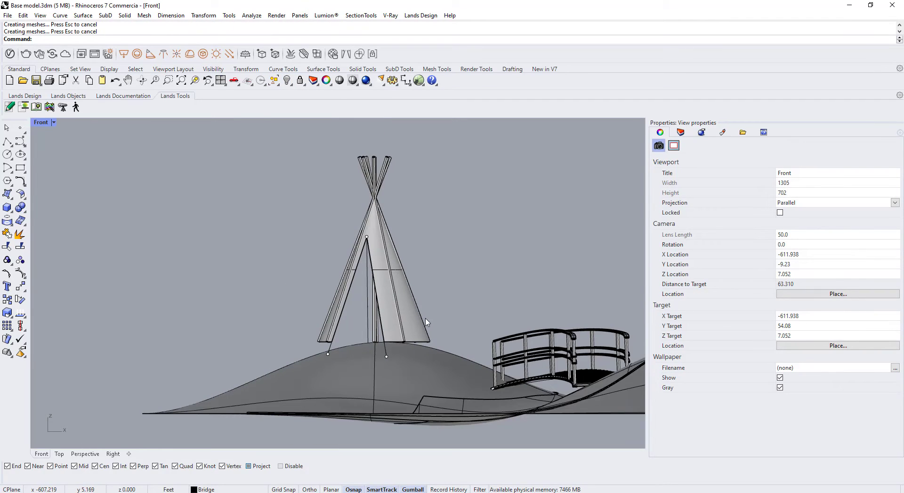
{"action": "left_click_drag", "start_coordinate": [422, 191], "coordinate": [324, 220]}
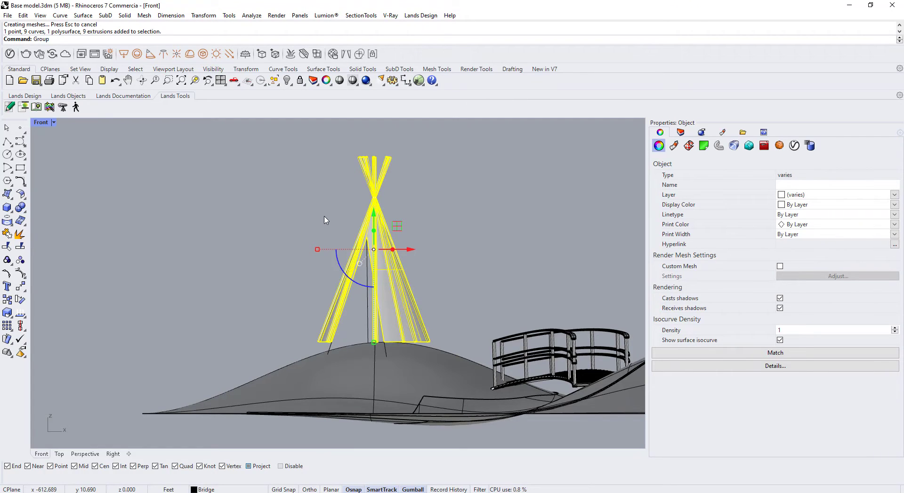
{"action": "key", "text": "Return"}
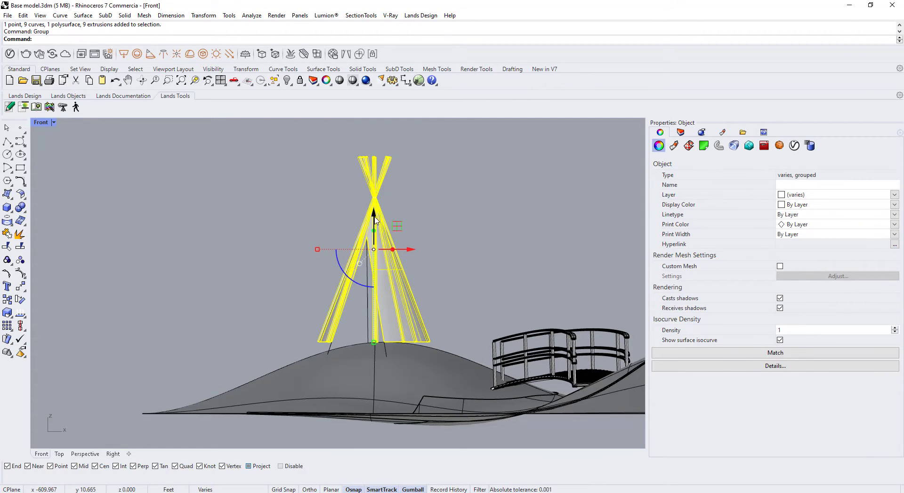
{"action": "left_click_drag", "start_coordinate": [375, 222], "coordinate": [376, 238]}
{"action": "key", "text": "Escape"}
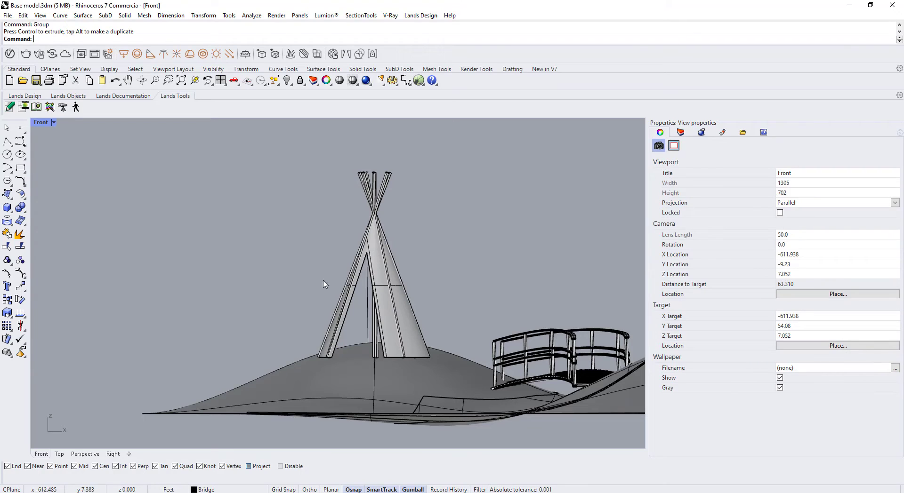
Delete the doorway cutting polyline and move the teepee onto the play mound beside the bridge in the Perspective view
{"action": "left_click", "coordinate": [85, 453]}
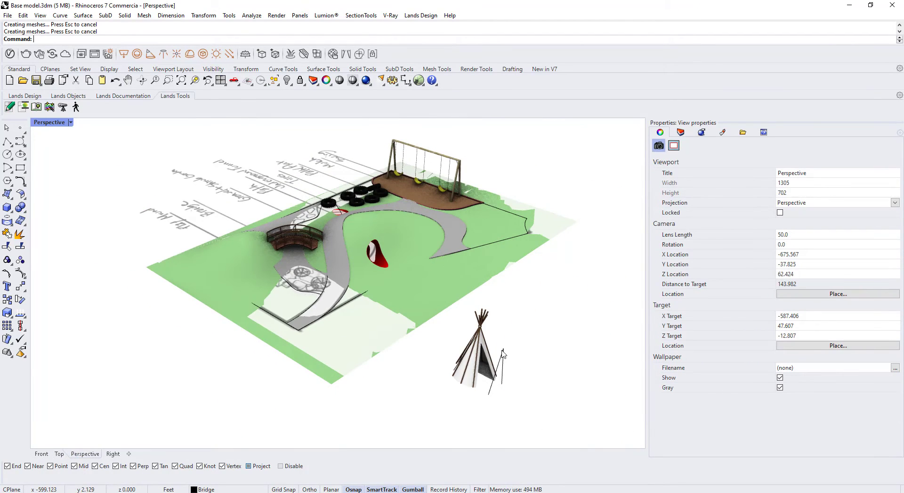
{"action": "left_click", "coordinate": [502, 352]}
{"action": "key", "text": "Delete"}
{"action": "left_click_drag", "start_coordinate": [507, 329], "coordinate": [209, 238]}
{"action": "left_click", "coordinate": [210, 239]}
{"action": "scroll", "coordinate": [223, 244], "scroll_direction": "up", "scroll_amount": 9}
{"action": "mouse_move", "coordinate": [285, 284]}
{"action": "right_mouse_down"}
{"action": "mouse_move", "coordinate": [263, 265]}
{"action": "mouse_move", "coordinate": [188, 258]}
{"action": "mouse_move", "coordinate": [229, 272]}
{"action": "mouse_move", "coordinate": [303, 269]}
{"action": "mouse_move", "coordinate": [292, 297]}
{"action": "right_mouse_up"}
{"action": "scroll", "coordinate": [253, 285], "scroll_direction": "down", "scroll_amount": 6}
{"action": "scroll", "coordinate": [251, 249], "scroll_direction": "up", "scroll_amount": 6}
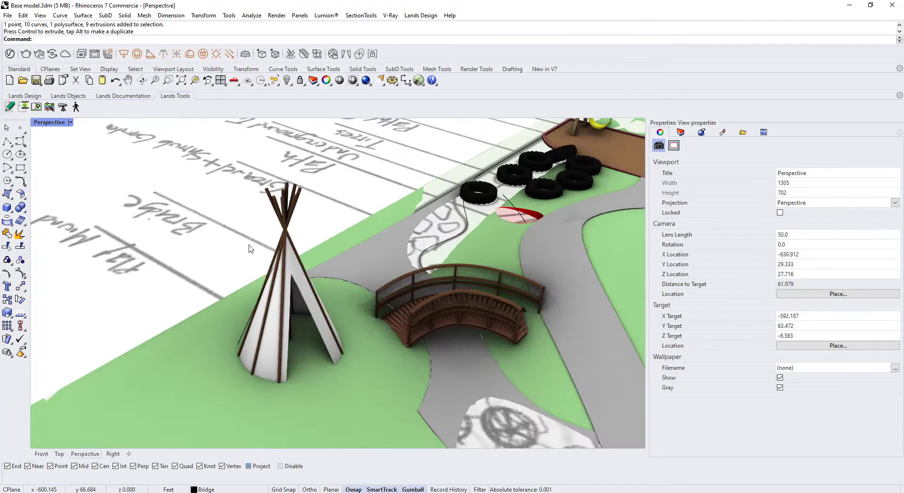
Delete the leftover curve at the teepee's doorway
{"action": "left_click", "coordinate": [290, 275]}
{"action": "left_click_drag", "start_coordinate": [311, 270], "coordinate": [328, 265]}
{"action": "left_click", "coordinate": [313, 326]}
{"action": "right_click_drag", "start_coordinate": [313, 327], "coordinate": [308, 358]}
{"action": "key", "text": "Delete"}
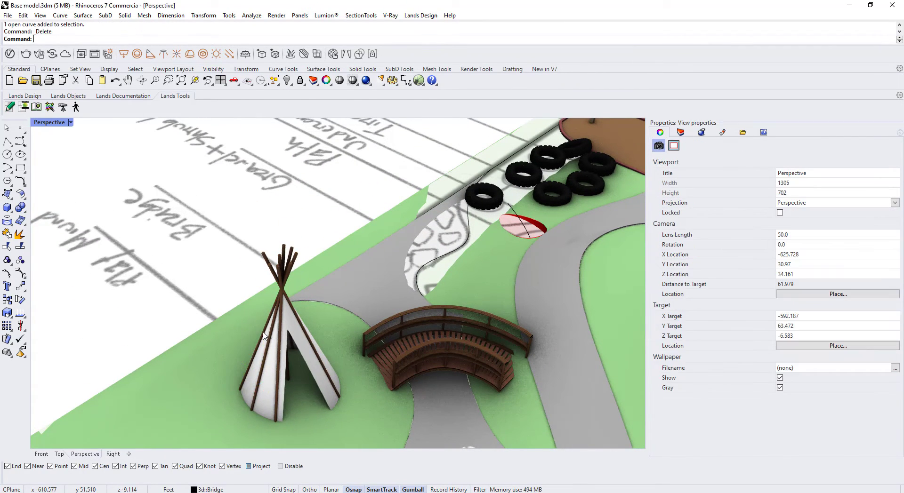
Rotate the grouped teepee about its vertical axis on the play mound in the Top view
{"action": "left_click", "coordinate": [257, 348]}
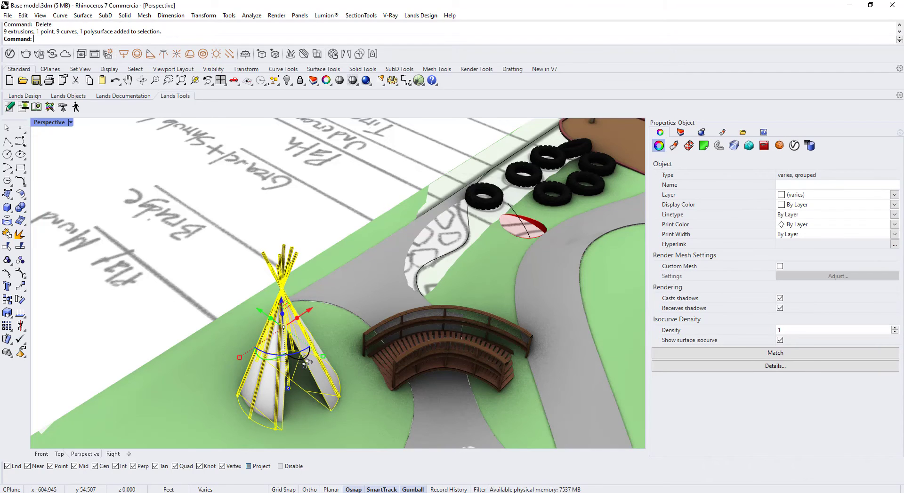
{"action": "right_click_drag", "start_coordinate": [308, 365], "coordinate": [353, 398]}
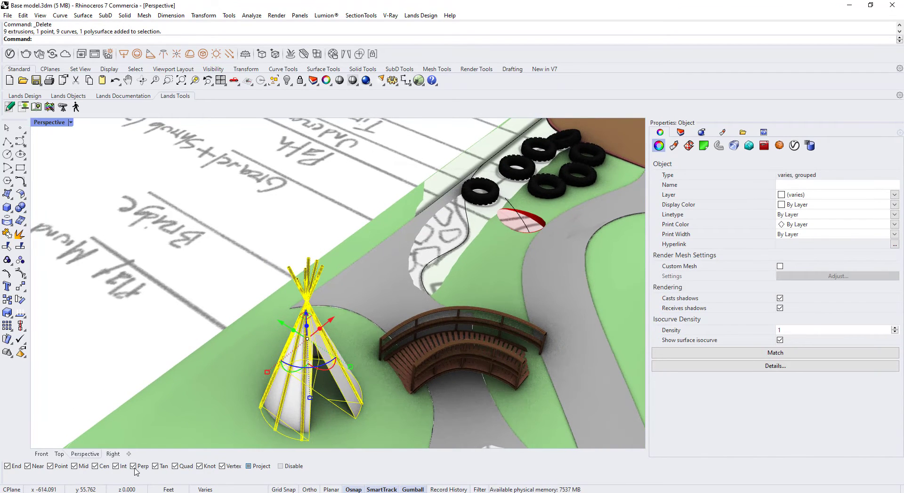
{"action": "left_click", "coordinate": [59, 454]}
{"action": "scroll", "coordinate": [391, 351], "scroll_direction": "down", "scroll_amount": 5}
{"action": "scroll", "coordinate": [349, 249], "scroll_direction": "up", "scroll_amount": 5}
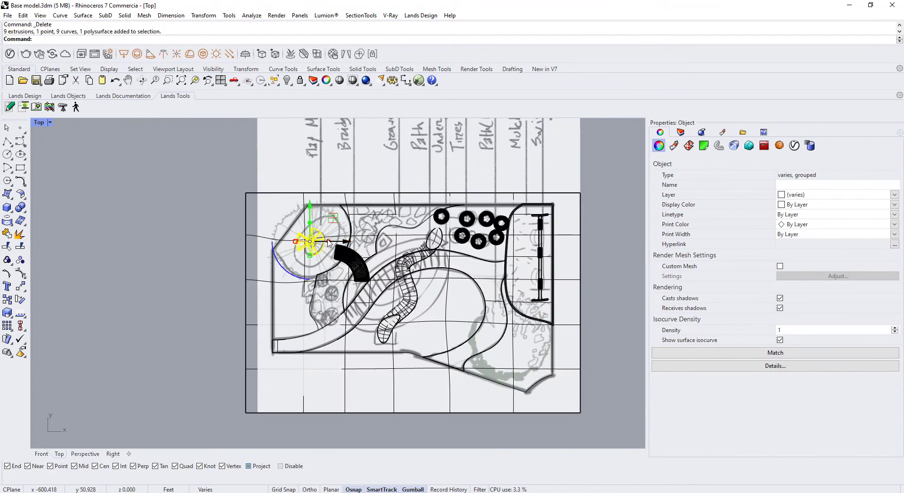
{"action": "left_click_drag", "start_coordinate": [328, 282], "coordinate": [387, 294]}
{"action": "key", "text": "Escape"}
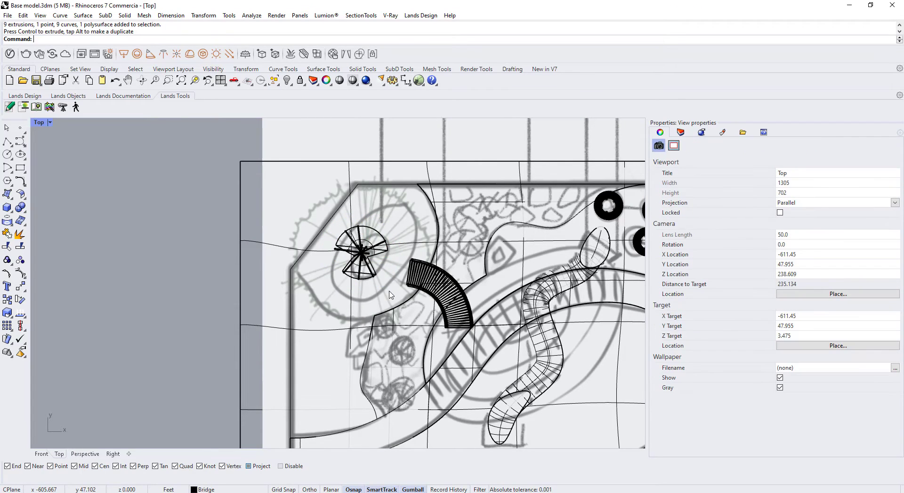
Examine the teepee on its mound and the overall playground layout in the Front, Perspective and Top views
{"action": "left_click", "coordinate": [42, 454]}
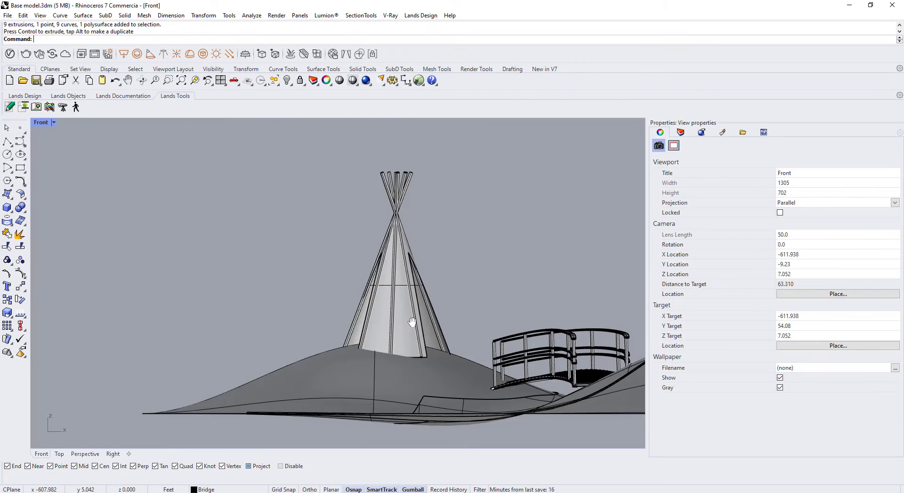
{"action": "right_click_drag", "start_coordinate": [413, 322], "coordinate": [233, 284]}
{"action": "scroll", "coordinate": [233, 285], "scroll_direction": "down", "scroll_amount": 3}
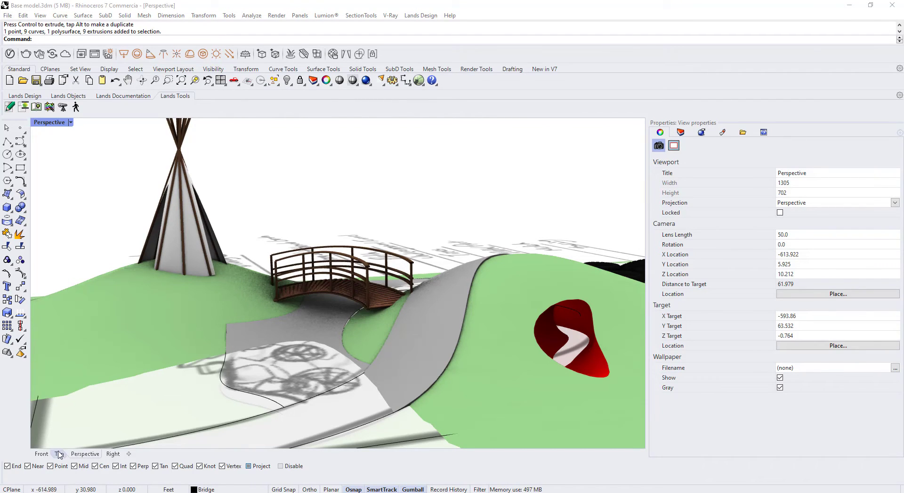
{"action": "scroll", "coordinate": [354, 372], "scroll_direction": "down", "scroll_amount": 5}
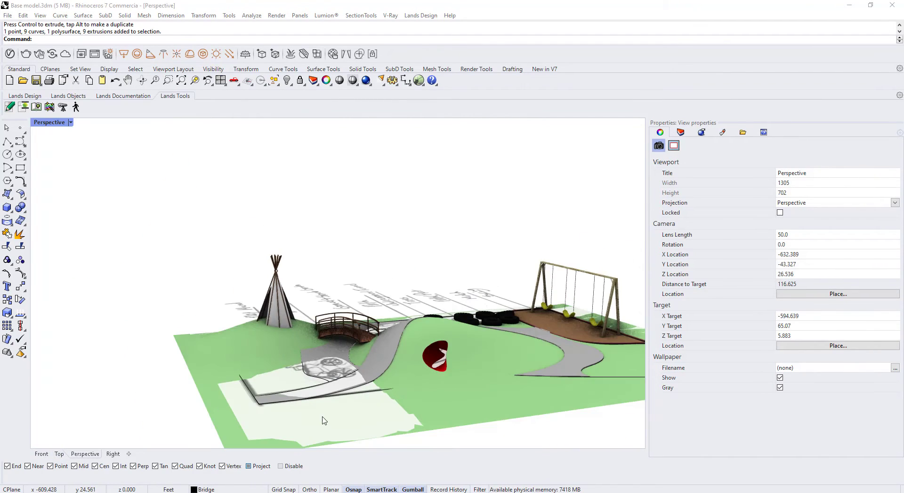
{"action": "left_click", "coordinate": [59, 454]}
{"action": "scroll", "coordinate": [396, 351], "scroll_direction": "down", "scroll_amount": 6}
{"action": "right_click_drag", "start_coordinate": [372, 347], "coordinate": [342, 329]}
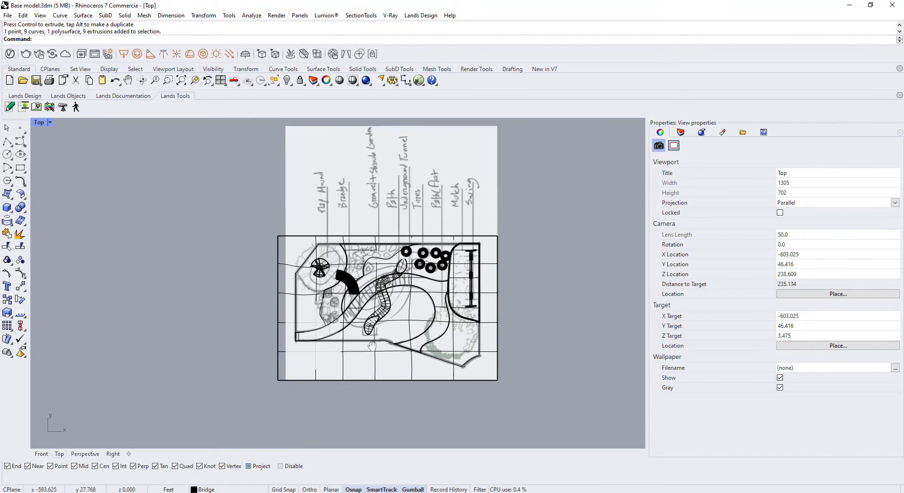
{"action": "scroll", "coordinate": [335, 309], "scroll_direction": "up", "scroll_amount": 3}
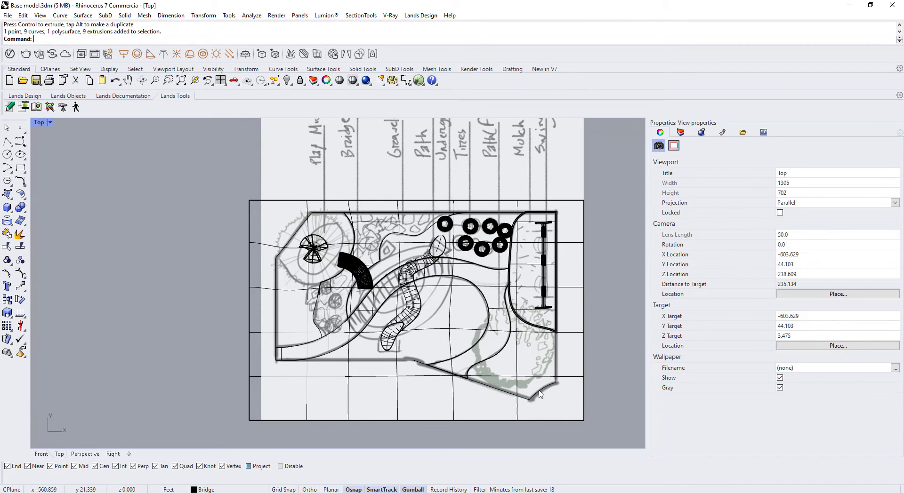
{"action": "right_click_drag", "start_coordinate": [493, 348], "coordinate": [384, 353]}
{"action": "scroll", "coordinate": [216, 250], "scroll_direction": "up", "scroll_amount": 2}
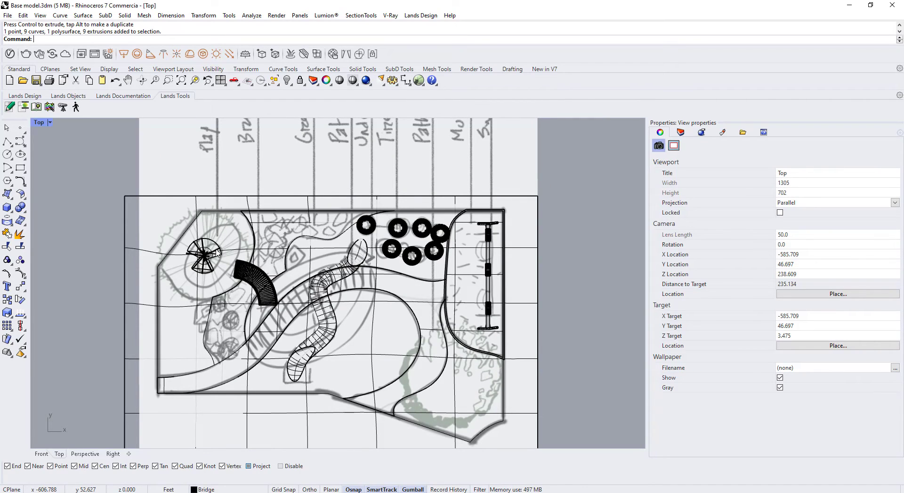
Trace the site's west edge, angled northwest edge and north edge with a polyline ending at the northeast corner in the Top view
{"action": "type", "text": "PL"}
{"action": "key", "text": "Return"}
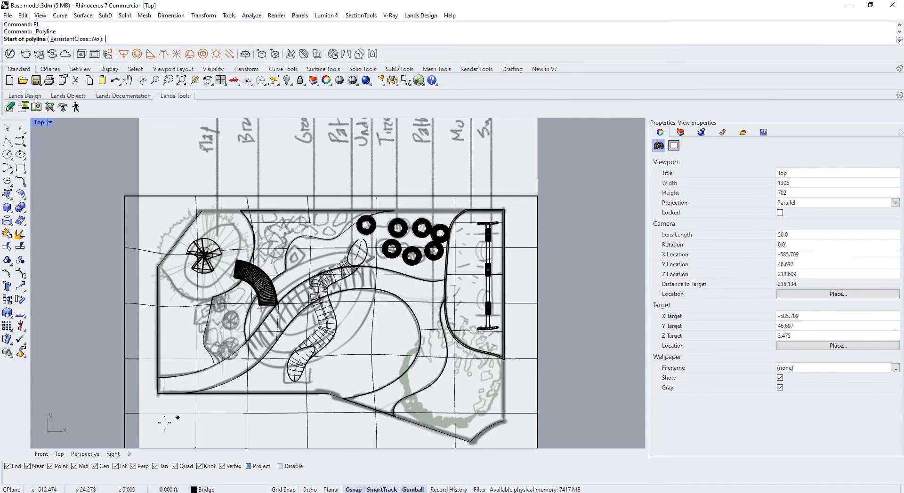
{"action": "left_click", "coordinate": [157, 393]}
{"action": "left_click", "coordinate": [157, 267]}
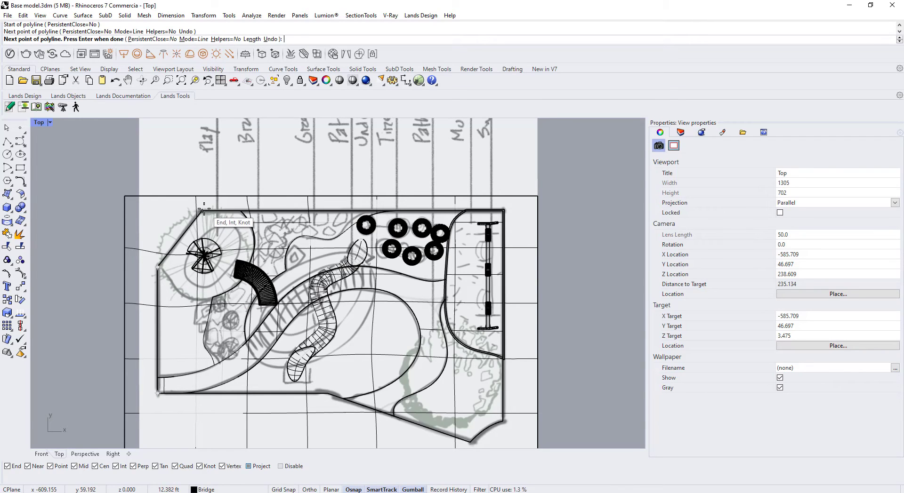
{"action": "left_click", "coordinate": [202, 211]}
{"action": "scroll", "coordinate": [504, 197], "scroll_direction": "up", "scroll_amount": 5}
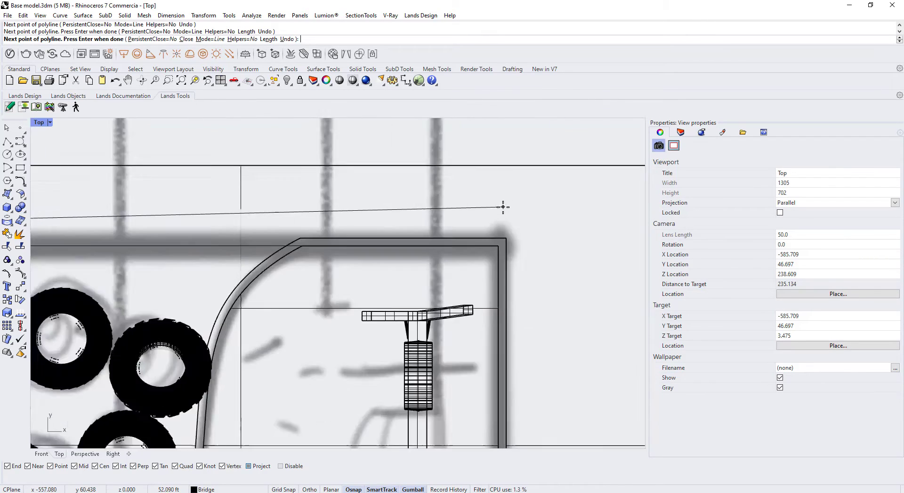
{"action": "left_click", "coordinate": [510, 258]}
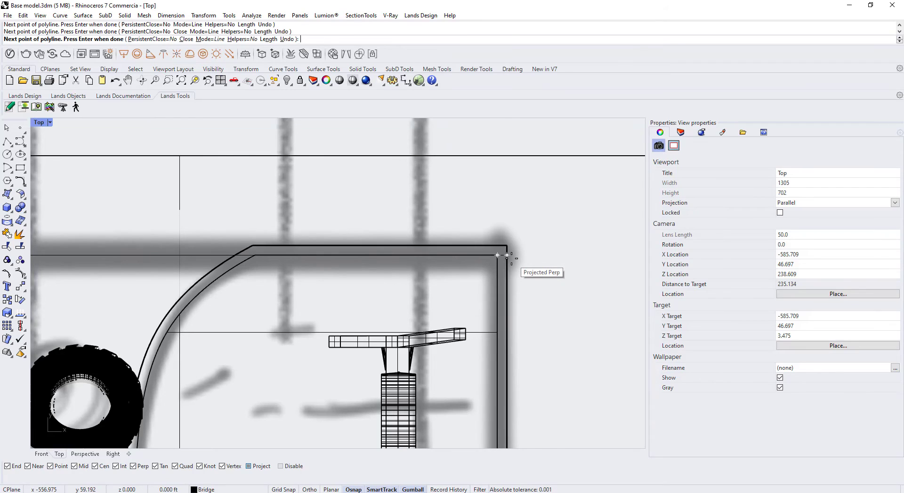
{"action": "key", "text": "Return"}
{"action": "scroll", "coordinate": [515, 257], "scroll_direction": "down", "scroll_amount": 5}
{"action": "scroll", "coordinate": [272, 384], "scroll_direction": "up", "scroll_amount": 4}
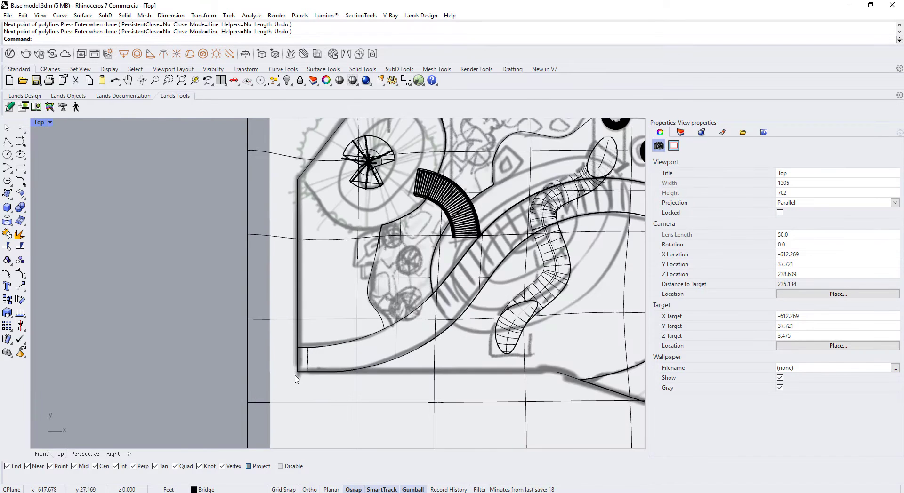
Isolate the new boundary polyline, hiding the rest of the playground model
{"action": "left_click", "coordinate": [298, 335]}
{"action": "scroll", "coordinate": [299, 338], "scroll_direction": "down", "scroll_amount": 4}
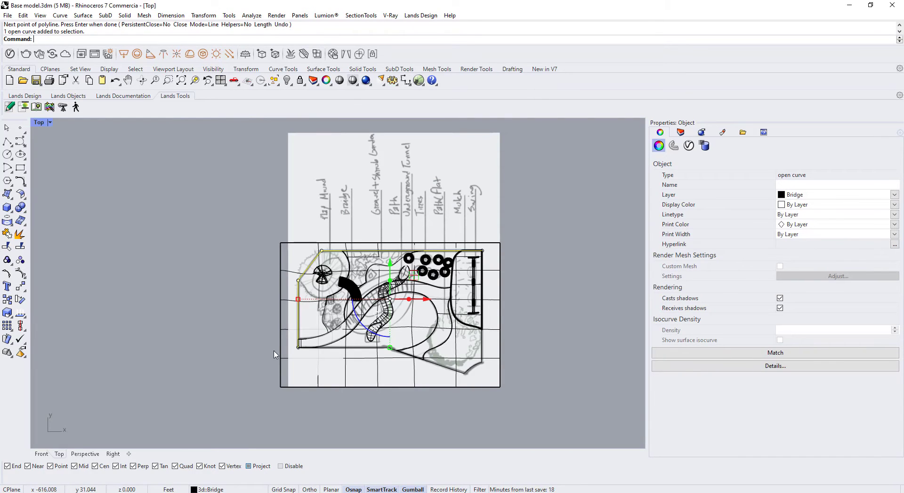
{"action": "left_click", "coordinate": [41, 453]}
{"action": "right_click_drag", "start_coordinate": [292, 236], "coordinate": [264, 373]}
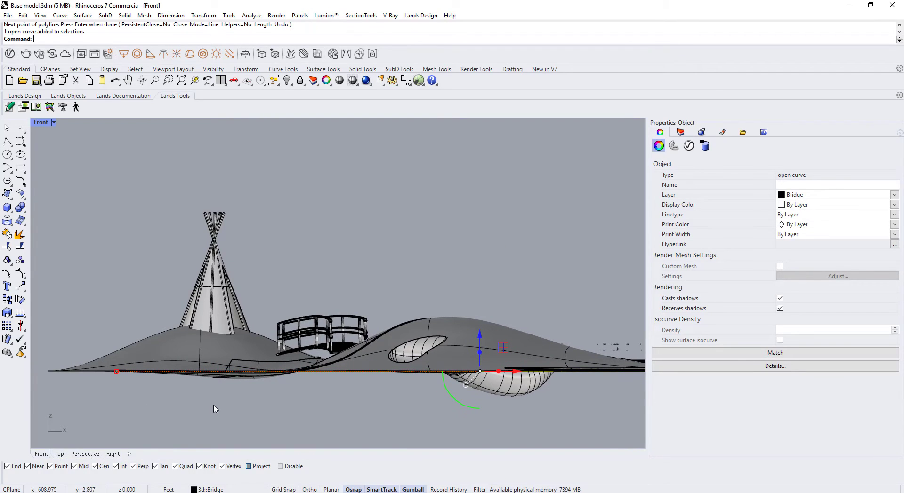
{"action": "scroll", "coordinate": [215, 409], "scroll_direction": "down", "scroll_amount": 4}
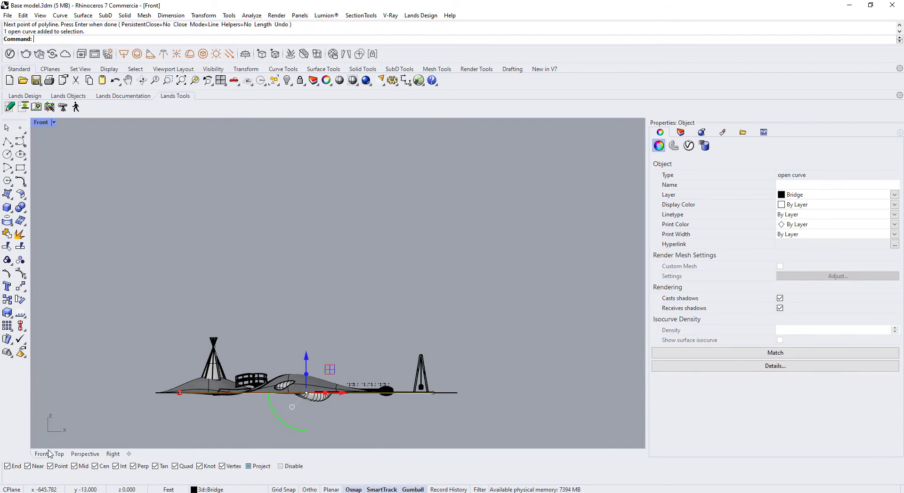
{"action": "left_click", "coordinate": [84, 454]}
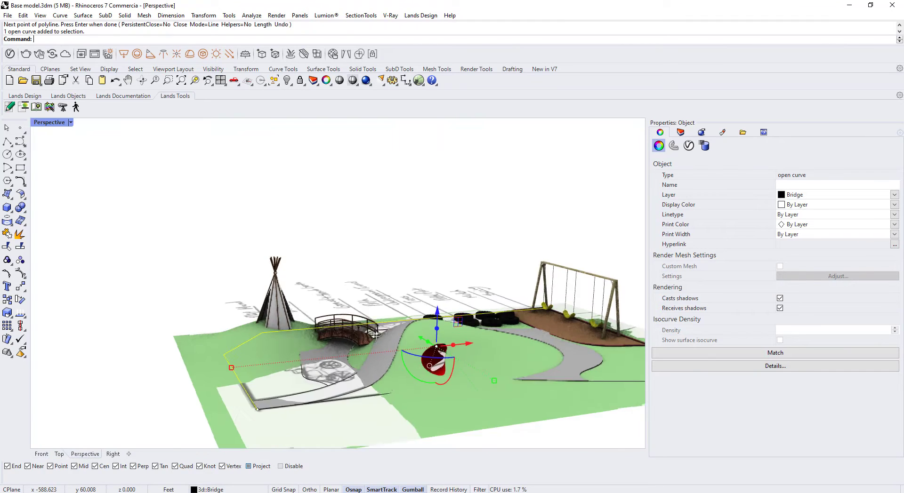
{"action": "left_click", "coordinate": [289, 84]}
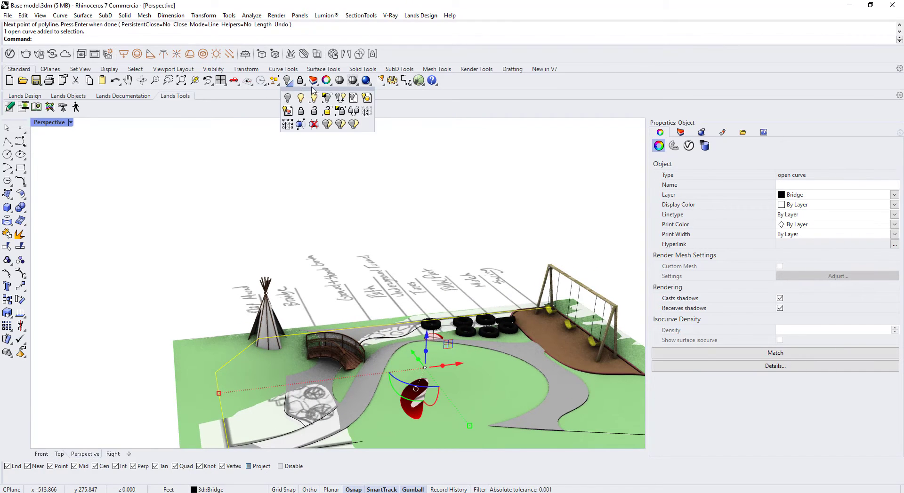
{"action": "left_click", "coordinate": [330, 99]}
{"action": "key", "text": "Escape"}
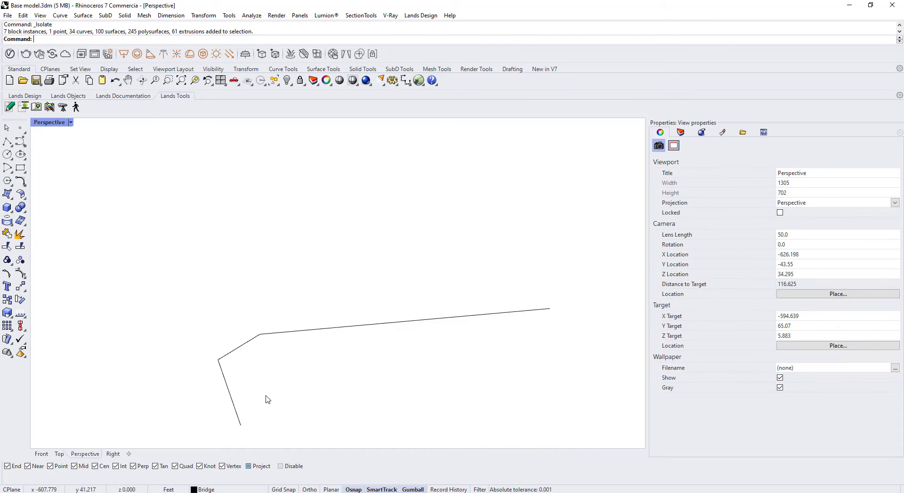
Draw a 1" by 1" rectangle at the south end of the boundary polyline in the Top view
{"action": "left_click", "coordinate": [41, 454]}
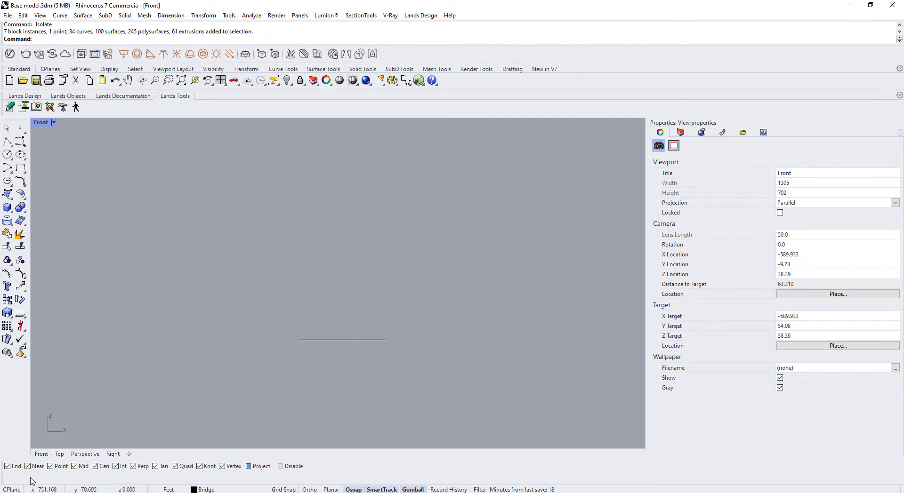
{"action": "left_click", "coordinate": [58, 454]}
{"action": "scroll", "coordinate": [329, 355], "scroll_direction": "up", "scroll_amount": 1}
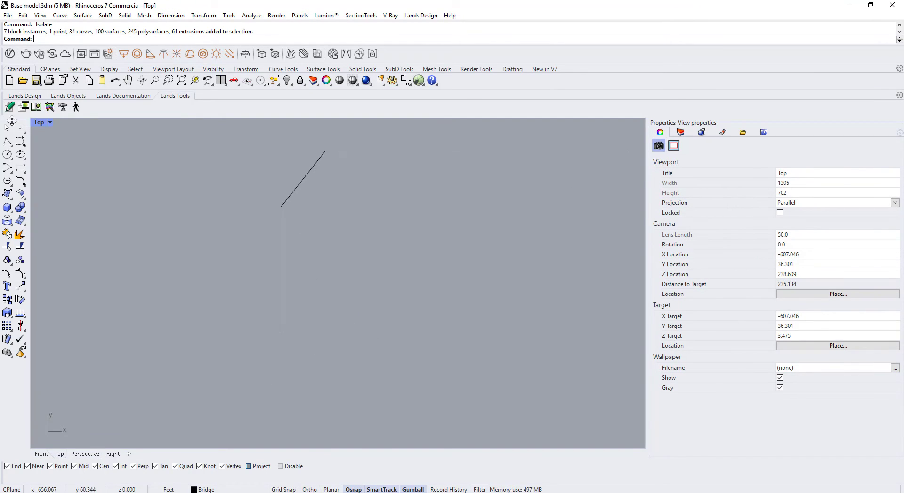
{"action": "left_click", "coordinate": [21, 167]}
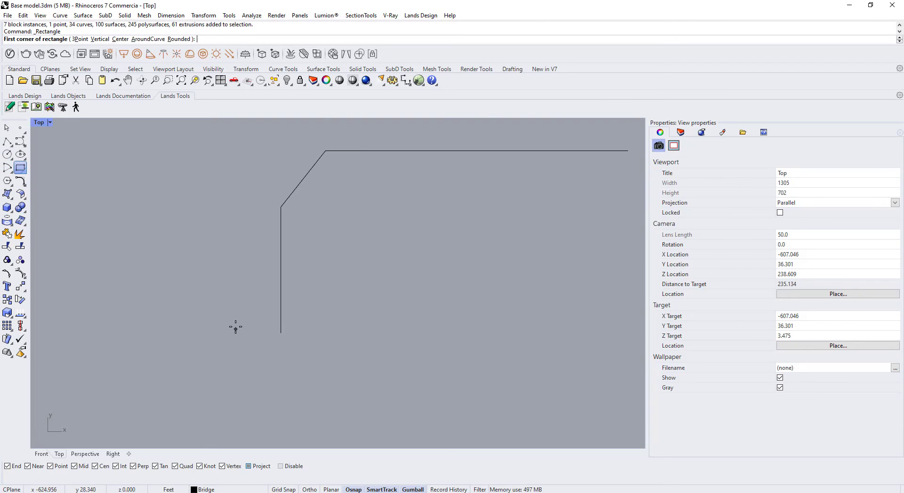
{"action": "scroll", "coordinate": [345, 356], "scroll_direction": "up", "scroll_amount": 2}
{"action": "left_click", "coordinate": [390, 317]}
{"action": "scroll", "coordinate": [385, 323], "scroll_direction": "up", "scroll_amount": 10}
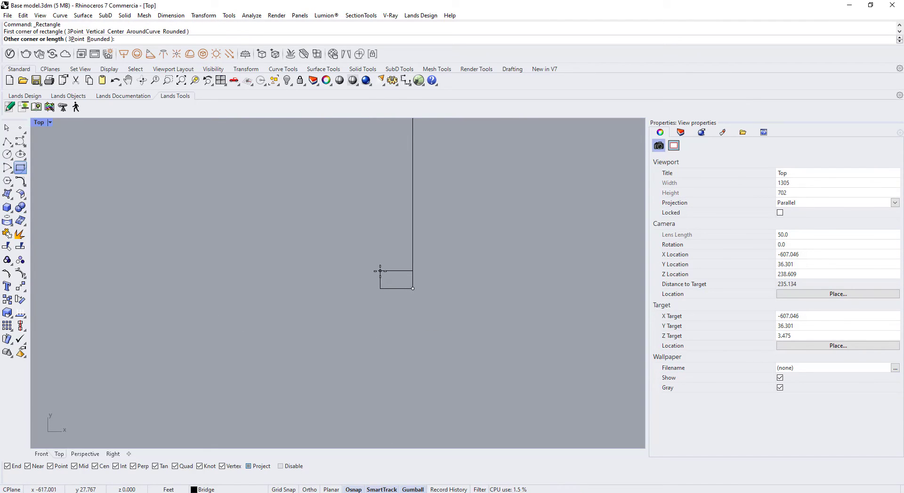
{"action": "type", "text": "1\""}
{"action": "key", "text": "Return"}
{"action": "type", "text": "1\""}
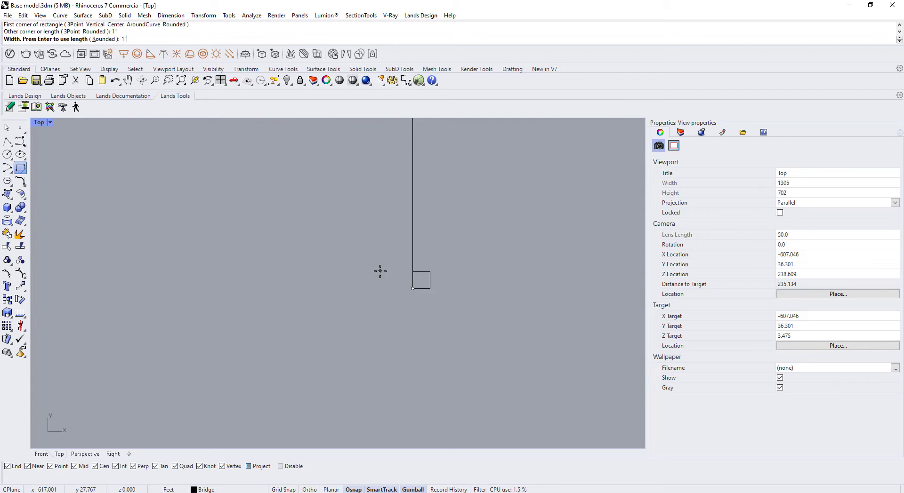
{"action": "key", "text": "Return"}
{"action": "left_click", "coordinate": [428, 282]}
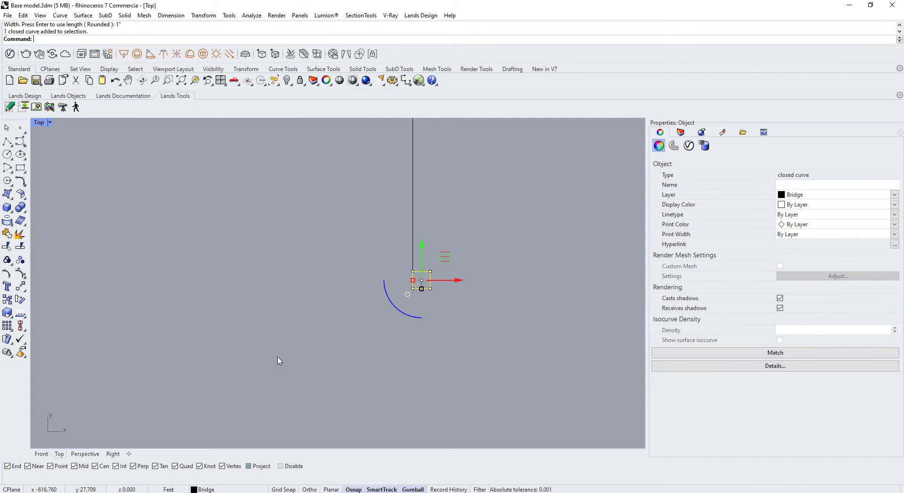
Extrude the small square 2.5' vertically as a solid railing post with ExtrudeCrv in the Front view
{"action": "left_click", "coordinate": [42, 454]}
{"action": "scroll", "coordinate": [296, 346], "scroll_direction": "up", "scroll_amount": 10}
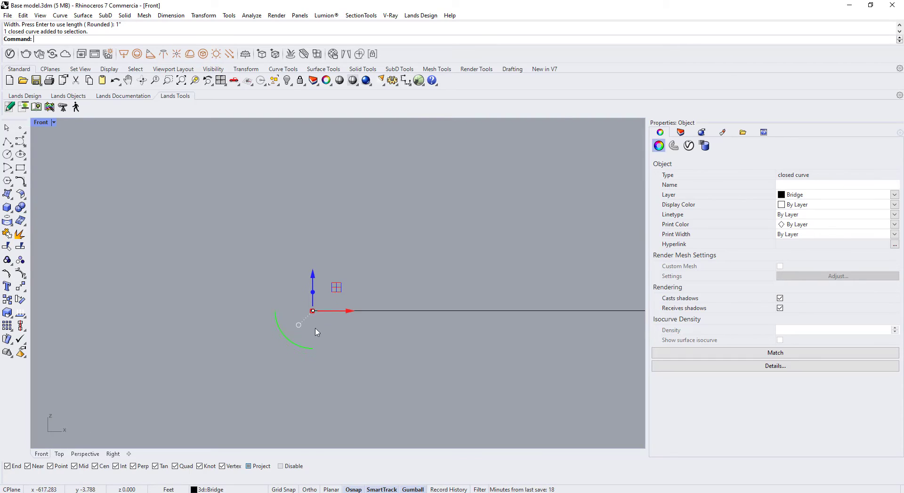
{"action": "type", "text": "EXtrudecrv"}
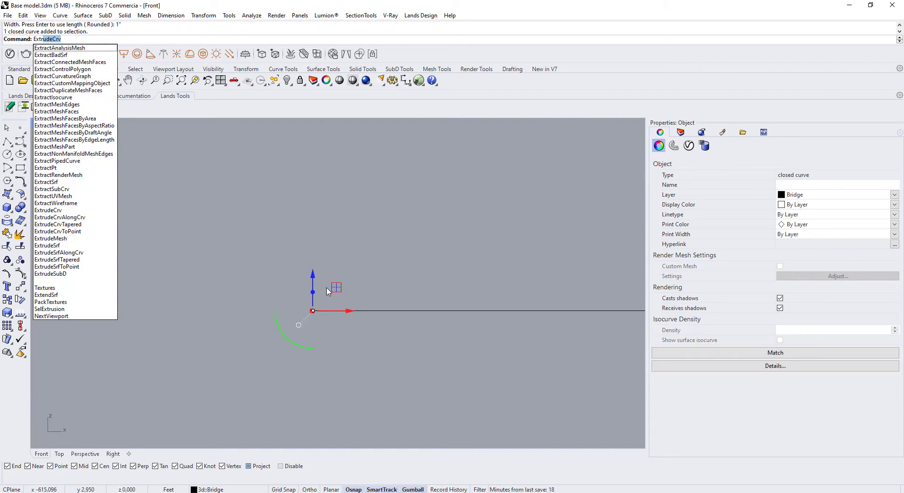
{"action": "key", "text": "Return"}
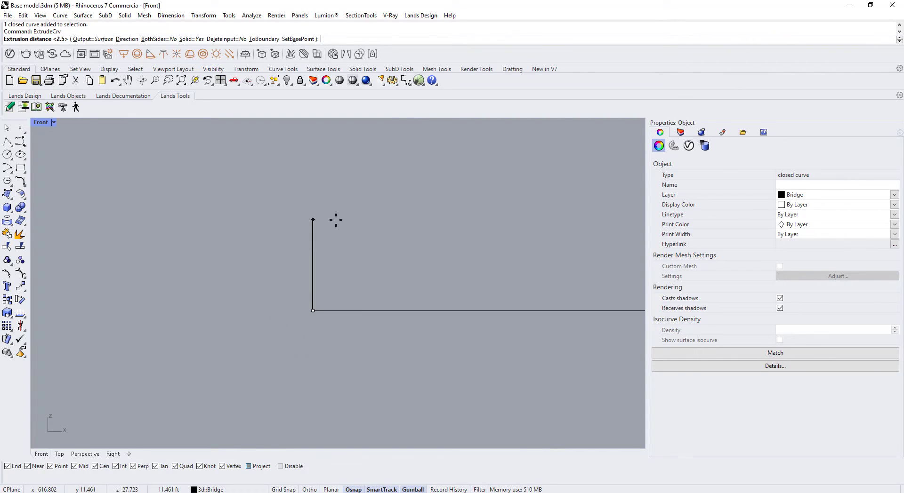
{"action": "key", "text": "Return"}
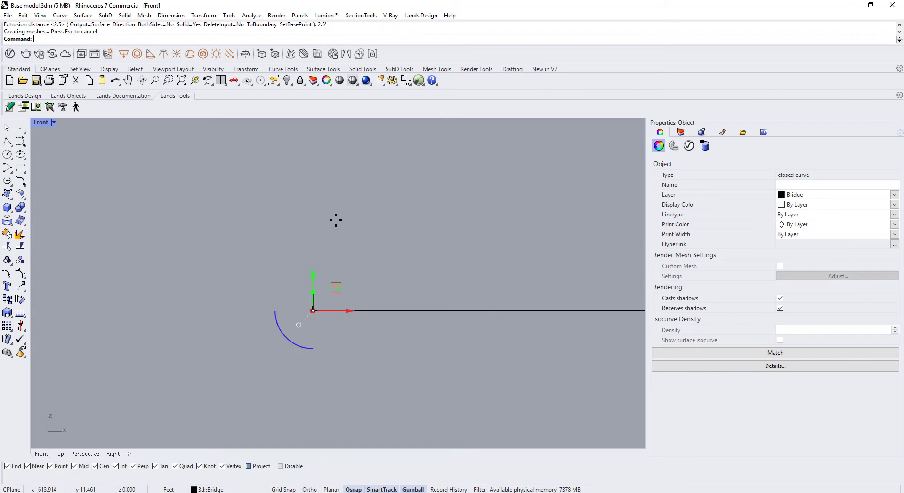
{"action": "scroll", "coordinate": [326, 226], "scroll_direction": "up", "scroll_amount": 7}
{"action": "key", "text": "Escape"}
{"action": "scroll", "coordinate": [298, 416], "scroll_direction": "up", "scroll_amount": 9}
{"action": "scroll", "coordinate": [308, 309], "scroll_direction": "up", "scroll_amount": 10}
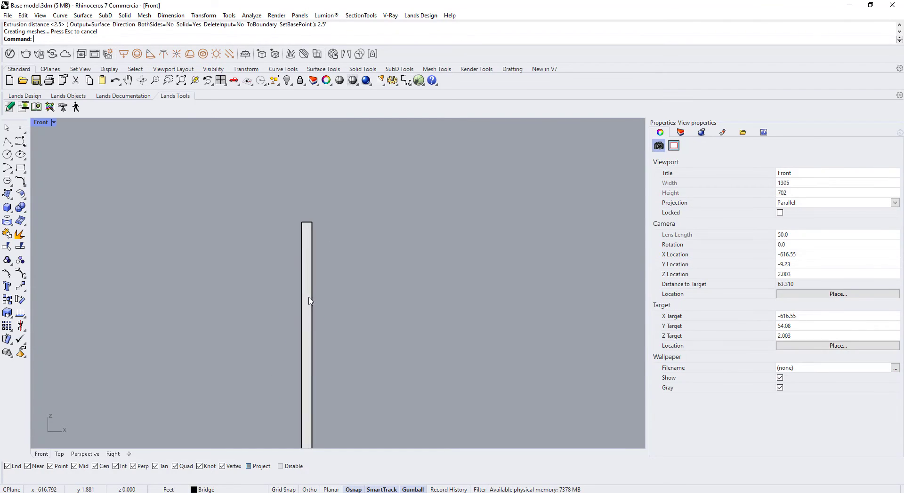
Sort the layer list by name and move the extruded post to the Boundary Railing layer
{"action": "left_click", "coordinate": [309, 298]}
{"action": "scroll", "coordinate": [309, 301], "scroll_direction": "down", "scroll_amount": 6}
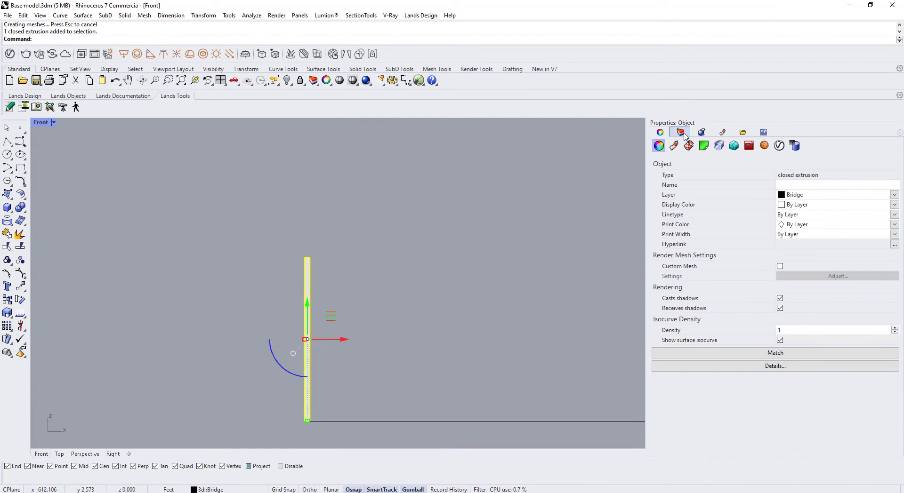
{"action": "left_click", "coordinate": [682, 134]}
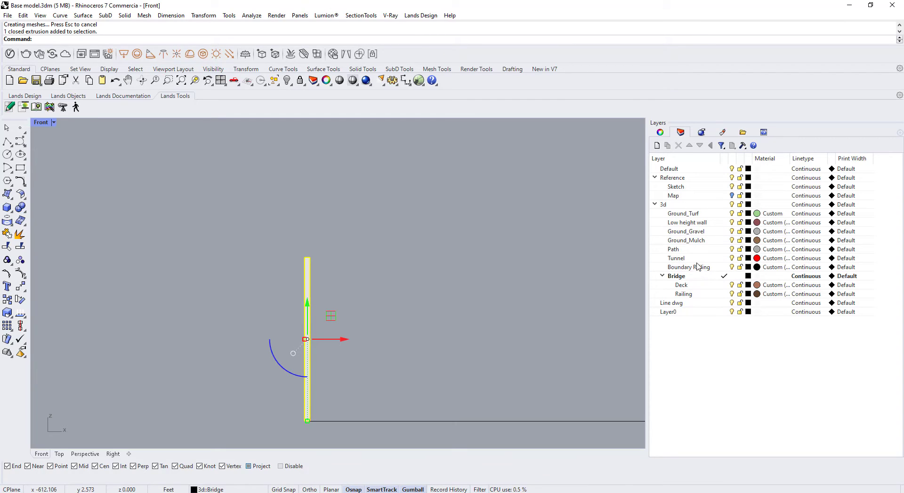
{"action": "left_click", "coordinate": [672, 161]}
{"action": "left_click", "coordinate": [673, 162]}
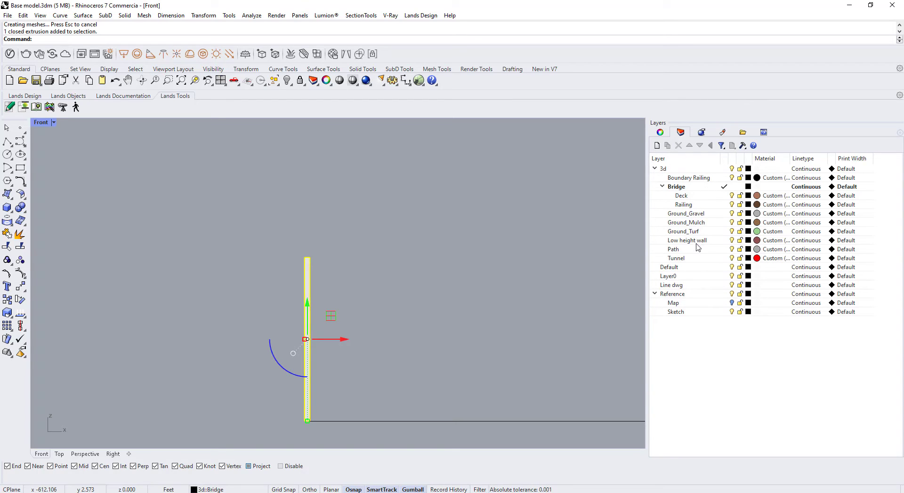
{"action": "left_click", "coordinate": [701, 178]}
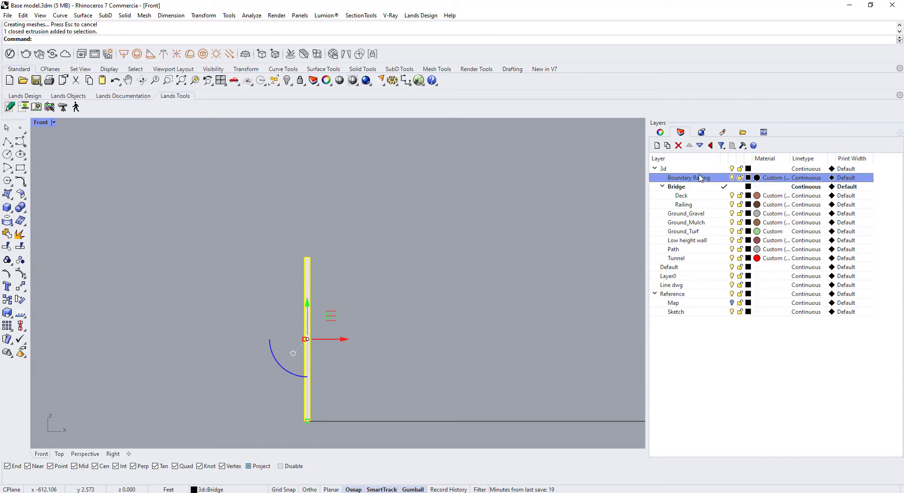
{"action": "right_click", "coordinate": [700, 177]}
{"action": "left_click", "coordinate": [731, 338]}
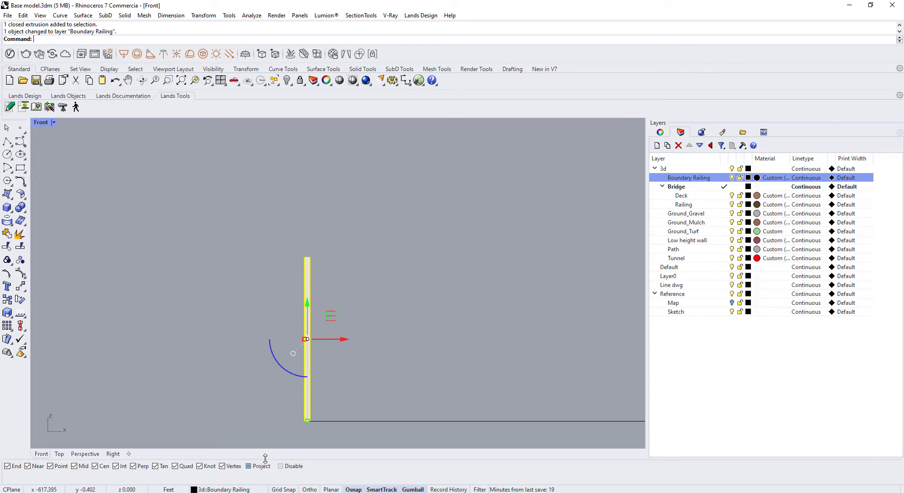
{"action": "left_click", "coordinate": [59, 454]}
{"action": "scroll", "coordinate": [355, 344], "scroll_direction": "down", "scroll_amount": 15}
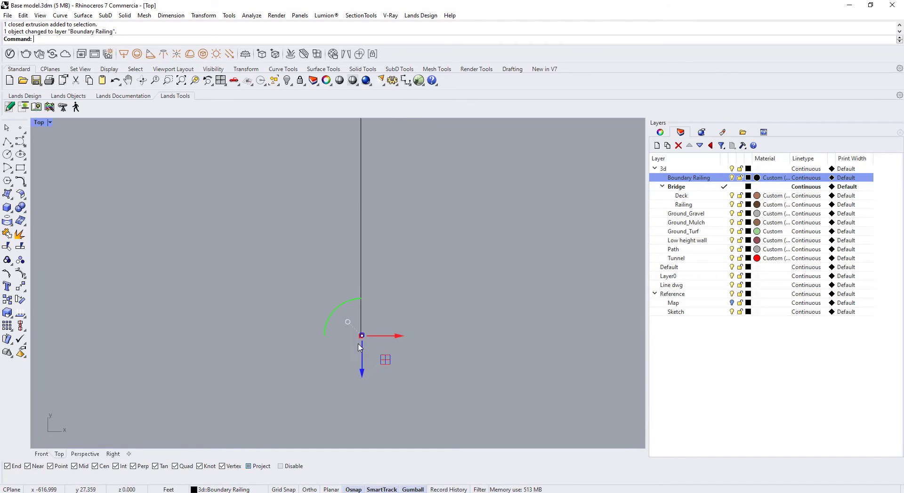
{"action": "left_click", "coordinate": [362, 252]}
{"action": "type", "text": "A"}
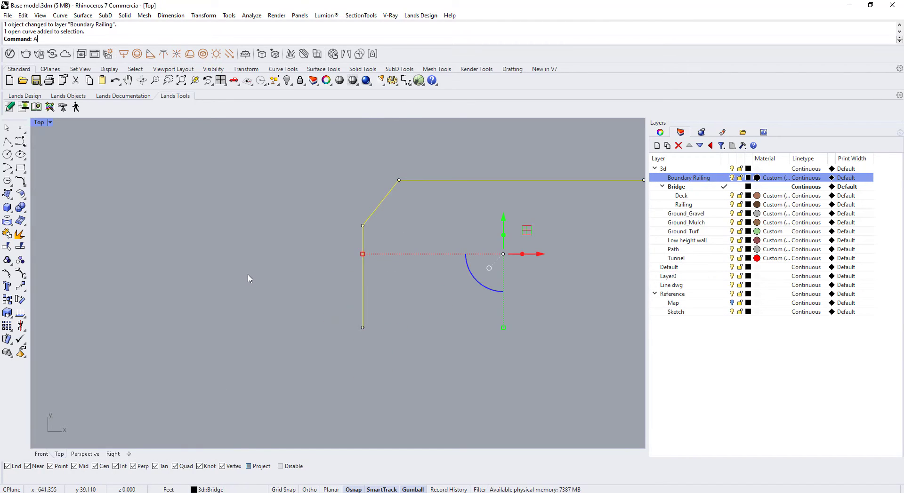
{"action": "type", "text": "rray"}
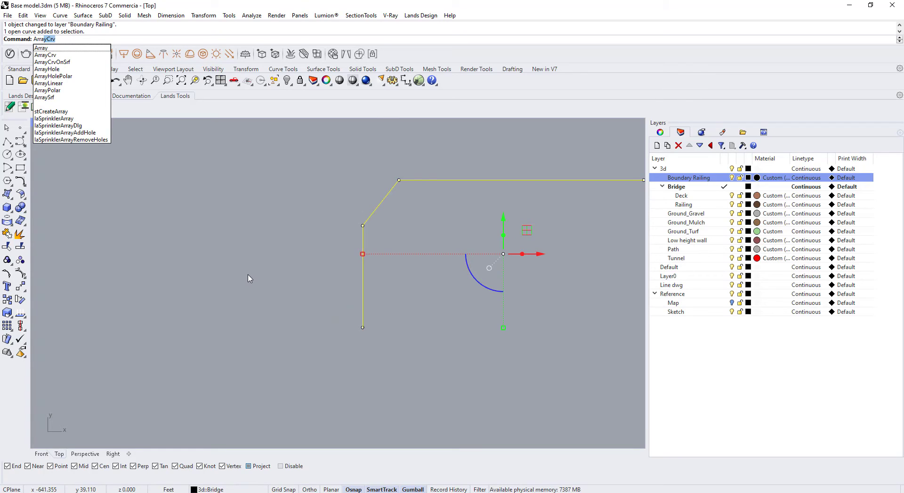
{"action": "key", "text": "Escape"}
{"action": "key", "text": "Escape"}
Array the railing post along the boundary polyline with ArrayCrv, setting 50 items and freeform orientation
{"action": "scroll", "coordinate": [367, 331], "scroll_direction": "up", "scroll_amount": 12}
{"action": "scroll", "coordinate": [310, 322], "scroll_direction": "down", "scroll_amount": 1}
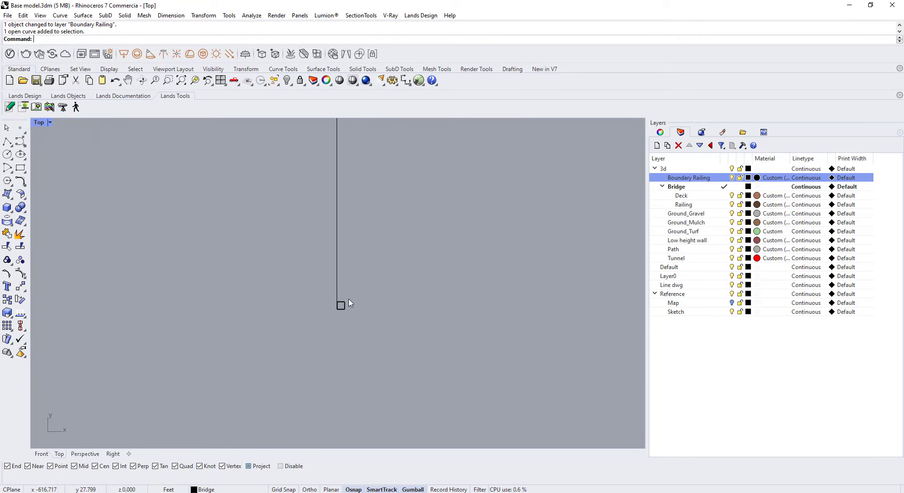
{"action": "left_click", "coordinate": [344, 307]}
{"action": "right_click_drag", "start_coordinate": [346, 310], "coordinate": [376, 343]}
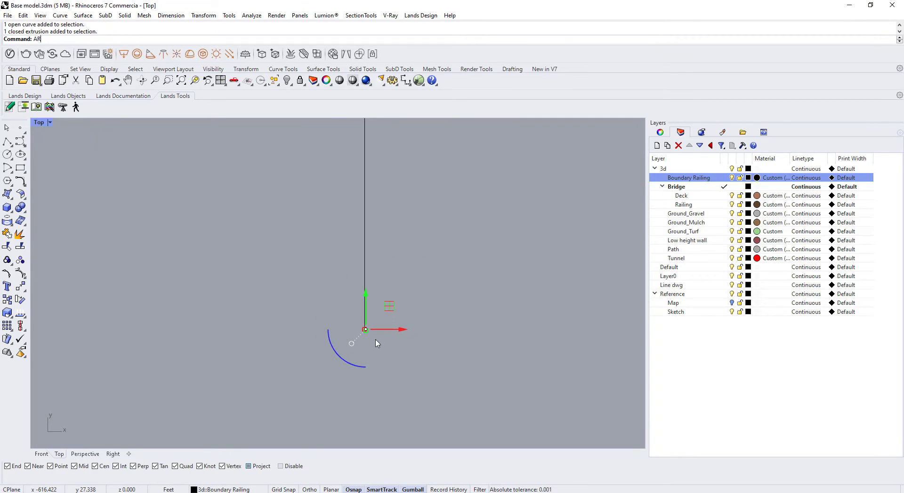
{"action": "key", "text": "Return"}
{"action": "left_click_drag", "start_coordinate": [380, 228], "coordinate": [297, 250]}
{"action": "scroll", "coordinate": [300, 282], "scroll_direction": "down", "scroll_amount": 14}
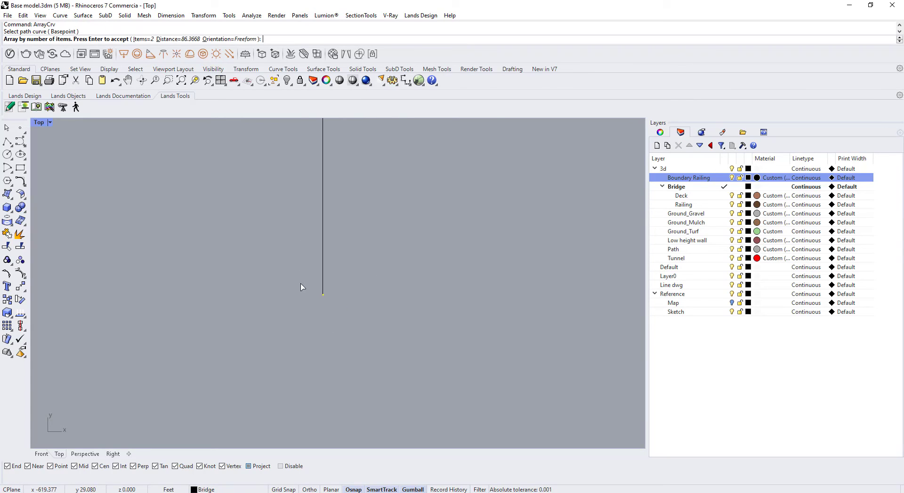
{"action": "scroll", "coordinate": [302, 288], "scroll_direction": "down", "scroll_amount": 6}
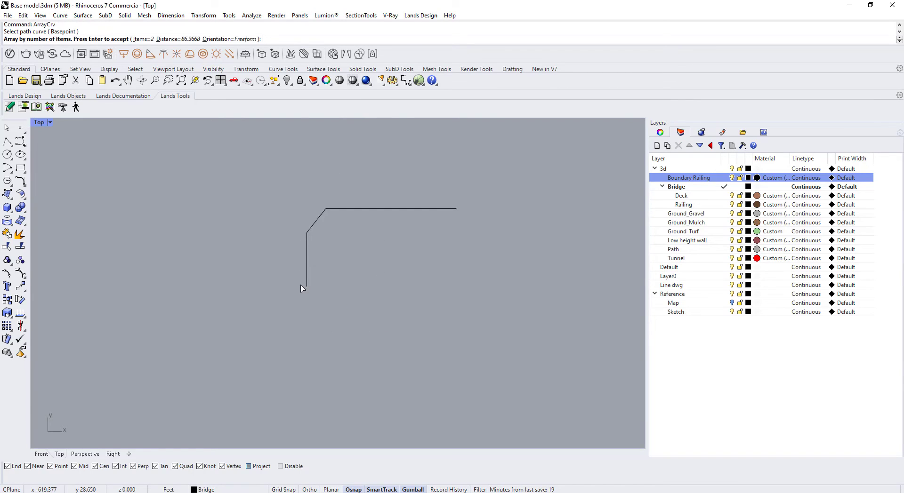
{"action": "left_click", "coordinate": [140, 39]}
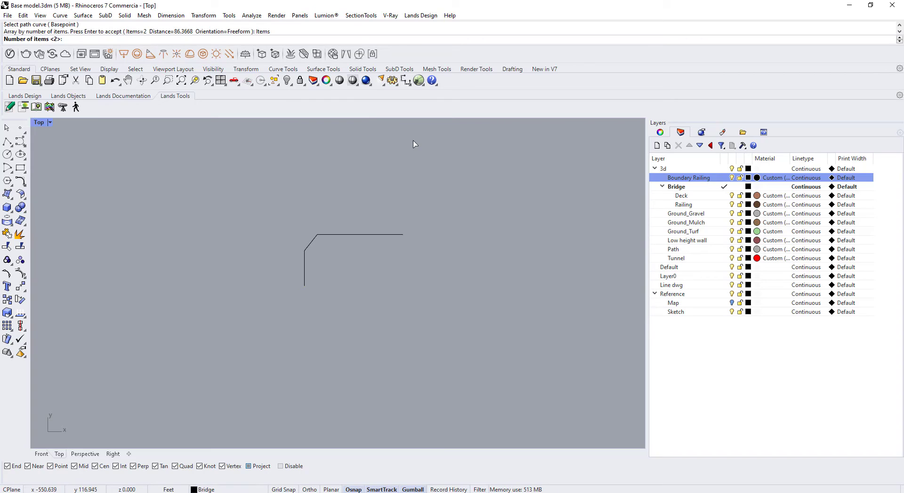
{"action": "type", "text": "50"}
{"action": "key", "text": "Return"}
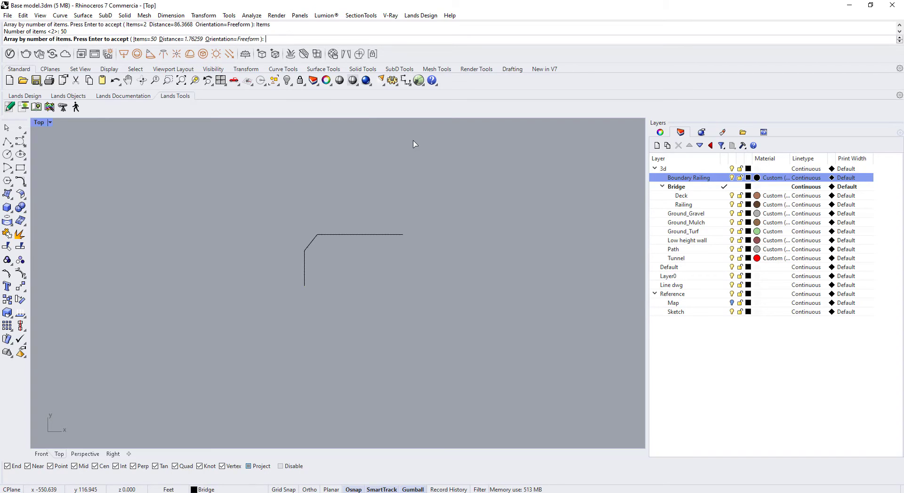
{"action": "scroll", "coordinate": [364, 211], "scroll_direction": "up", "scroll_amount": 8}
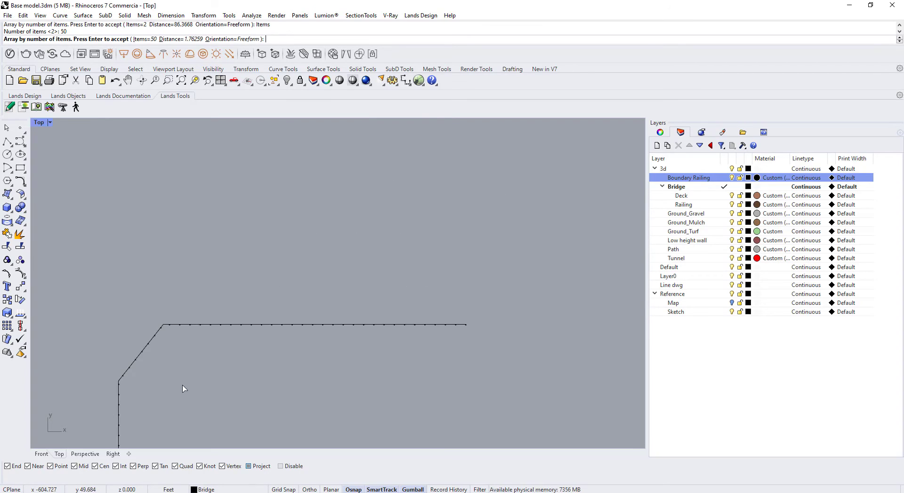
Change the post array to 75 items and create it along the boundary
{"action": "left_click", "coordinate": [140, 40]}
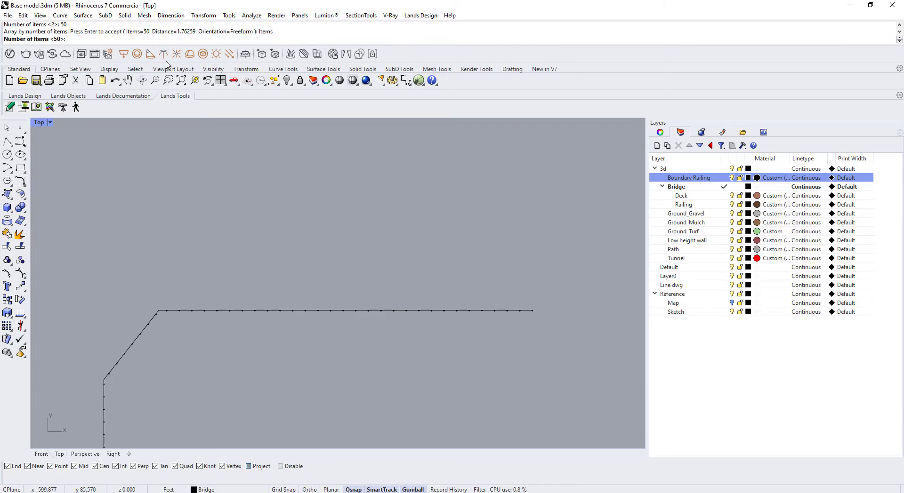
{"action": "key", "text": "Return"}
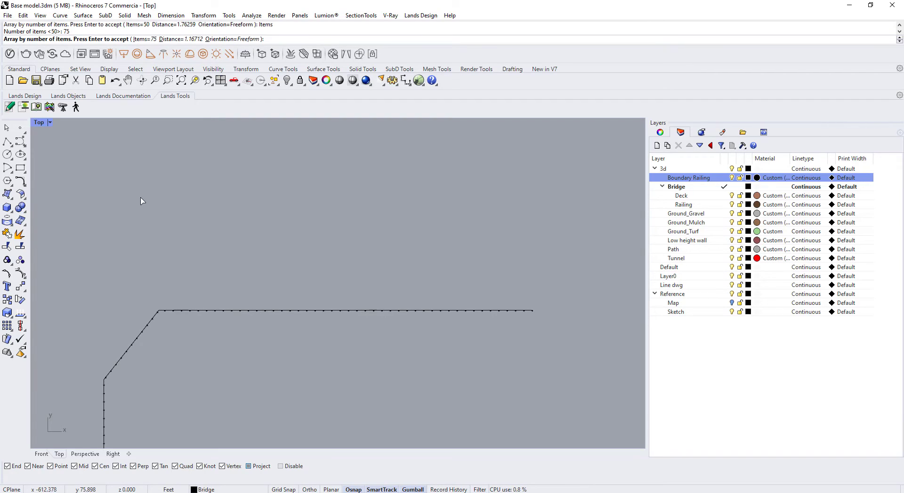
{"action": "key", "text": "Return"}
{"action": "scroll", "coordinate": [309, 347], "scroll_direction": "down", "scroll_amount": 5}
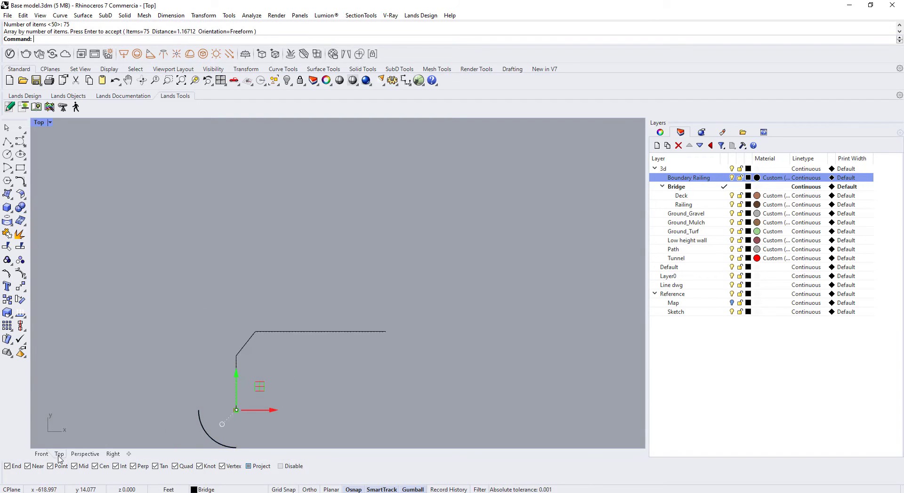
Draw a 1" by 1" rectangle across the lower part of the first post in the Front view
{"action": "left_click", "coordinate": [42, 454]}
{"action": "scroll", "coordinate": [295, 416], "scroll_direction": "up", "scroll_amount": 5}
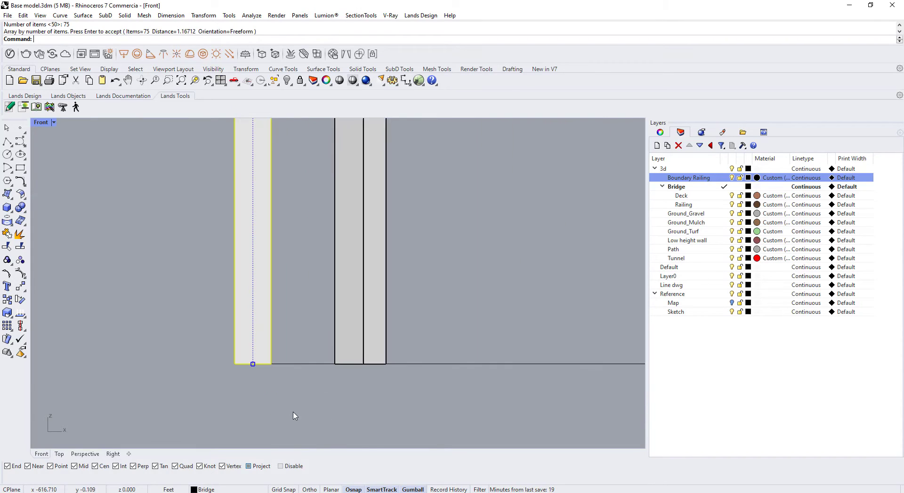
{"action": "type", "text": "rectangle"}
{"action": "key", "text": "Return"}
{"action": "left_click", "coordinate": [234, 306]}
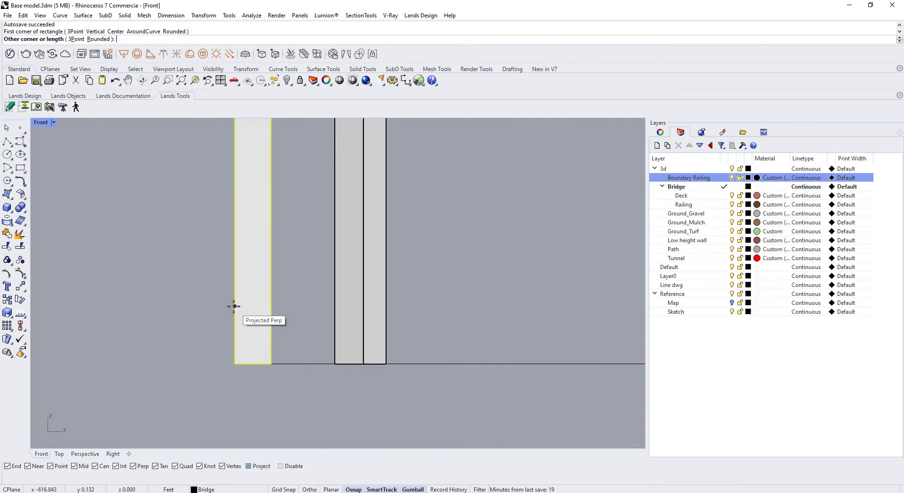
{"action": "type", "text": "1\""}
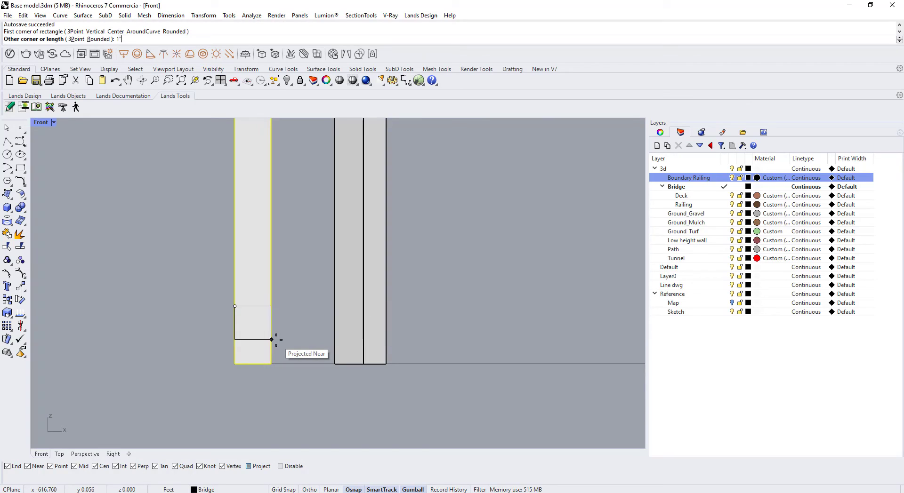
{"action": "key", "text": "Return"}
{"action": "type", "text": "1"}
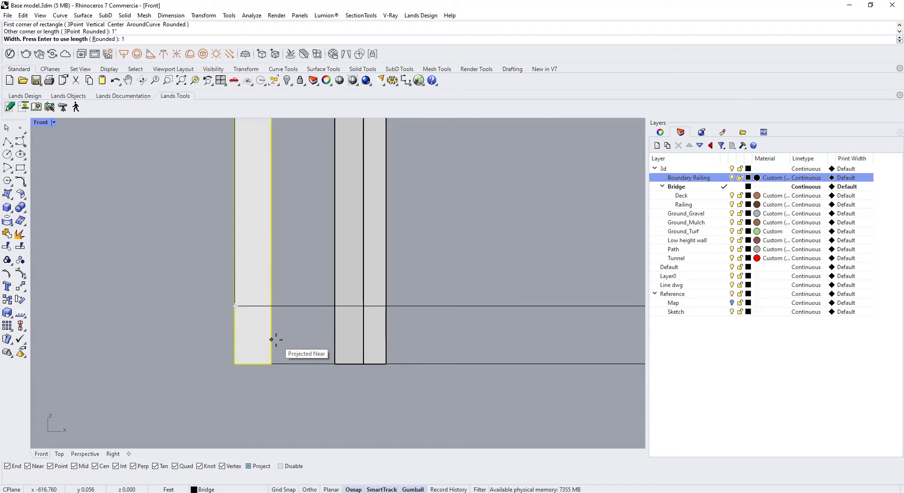
{"action": "key", "text": "Return"}
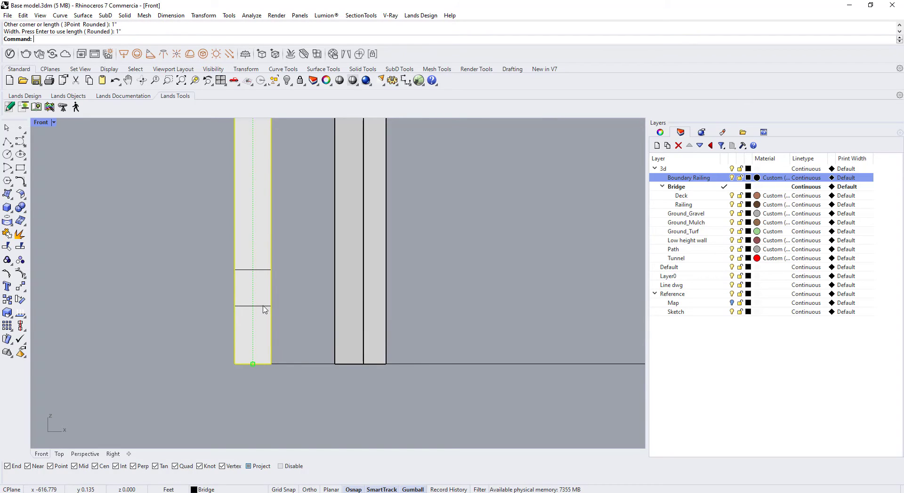
{"action": "left_click", "coordinate": [263, 306]}
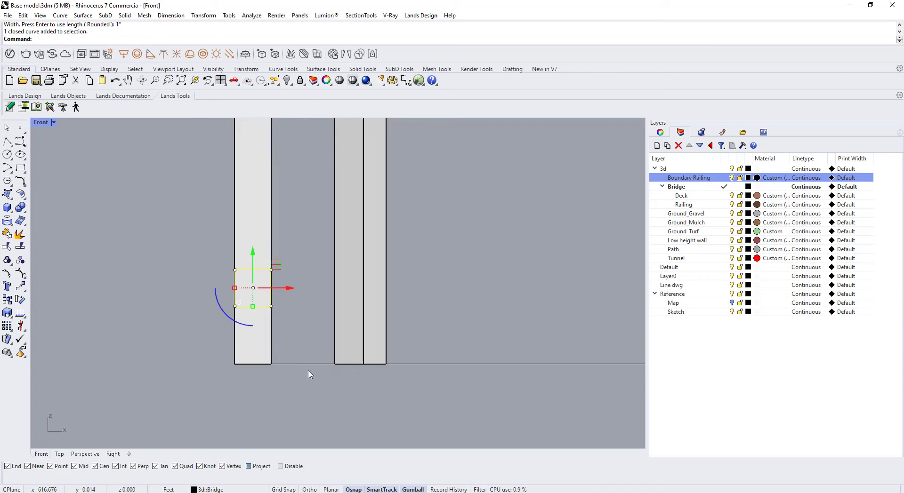
{"action": "left_click", "coordinate": [310, 357]}
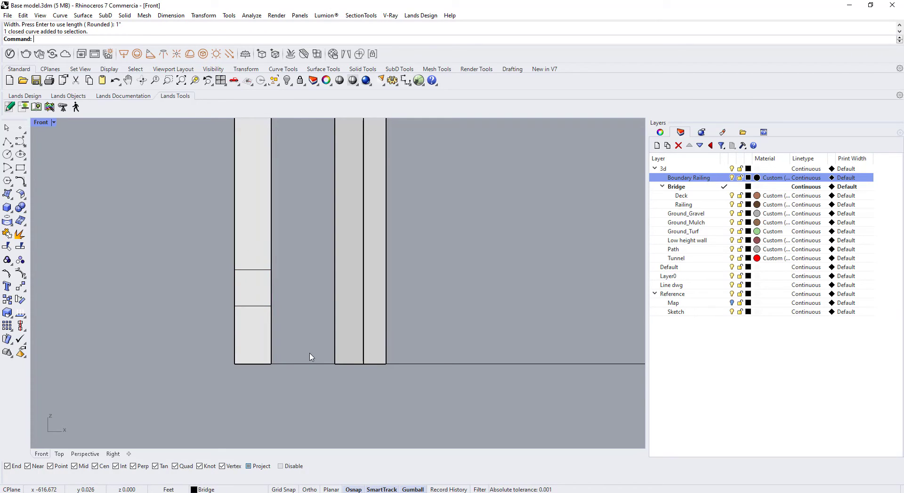
Try to sweep the small square along the boundary polyline with Sweep1
{"action": "type", "text": "Sweep1"}
{"action": "key", "text": "Return"}
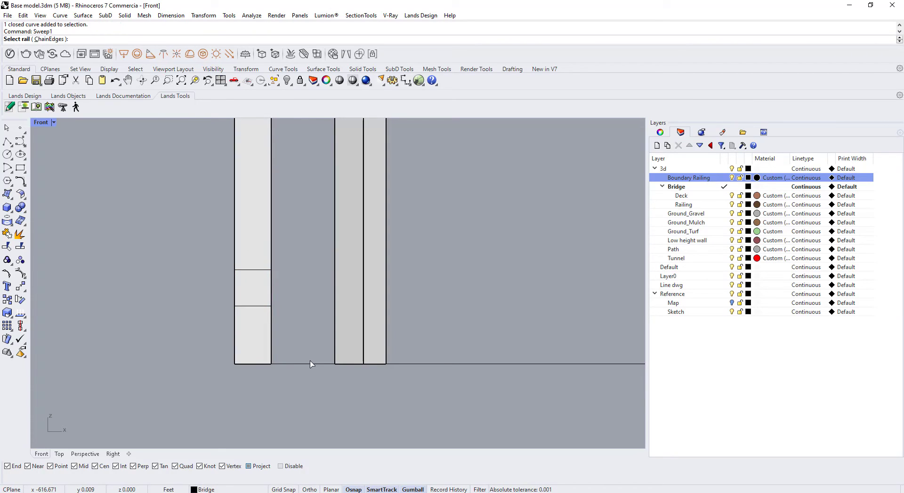
{"action": "left_click", "coordinate": [310, 364]}
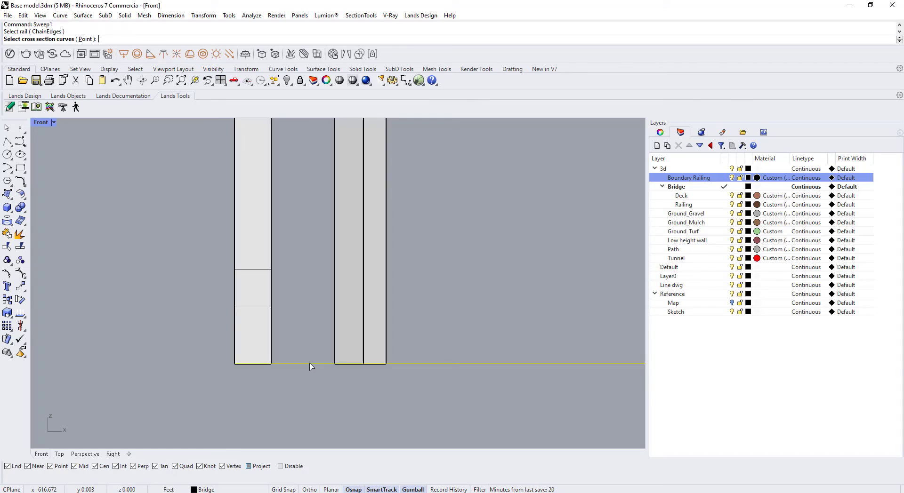
{"action": "left_click", "coordinate": [262, 307]}
{"action": "key", "text": "Return"}
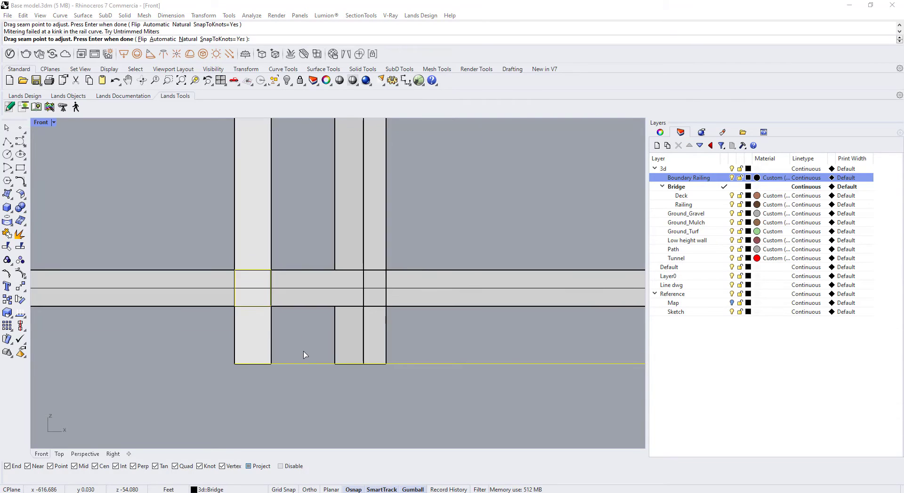
{"action": "scroll", "coordinate": [303, 355], "scroll_direction": "down", "scroll_amount": 10}
{"action": "key", "text": "Escape"}
Move the small square down so its lower corner snaps to the base of the first post
{"action": "scroll", "coordinate": [295, 350], "scroll_direction": "up", "scroll_amount": 10}
{"action": "left_click", "coordinate": [285, 322]}
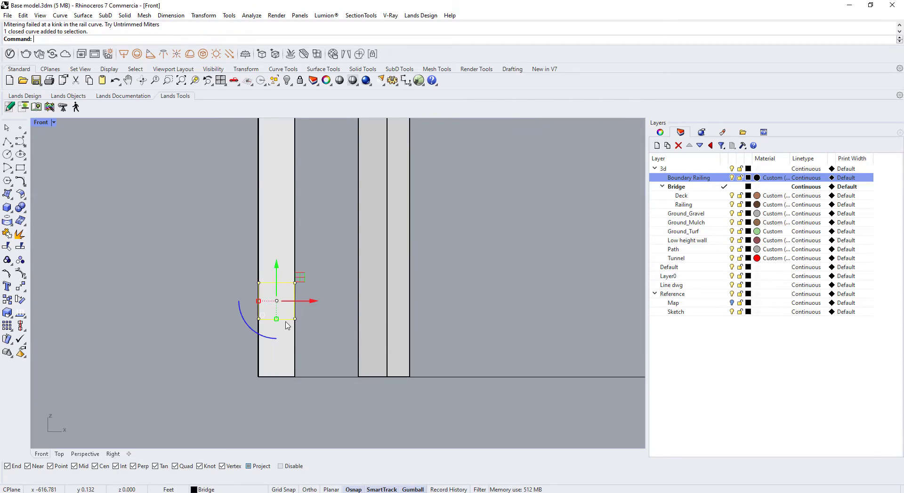
{"action": "type", "text": "m"}
{"action": "key", "text": "Return"}
{"action": "left_click", "coordinate": [295, 319]}
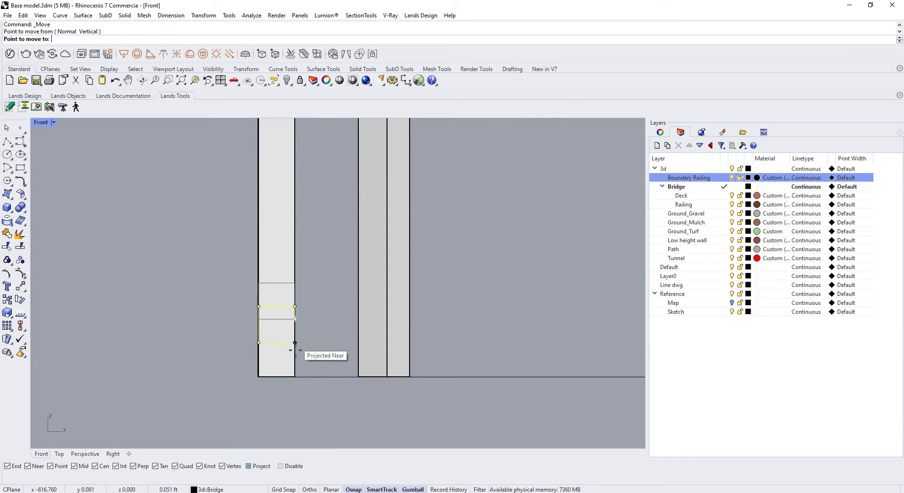
{"action": "left_click", "coordinate": [295, 376]}
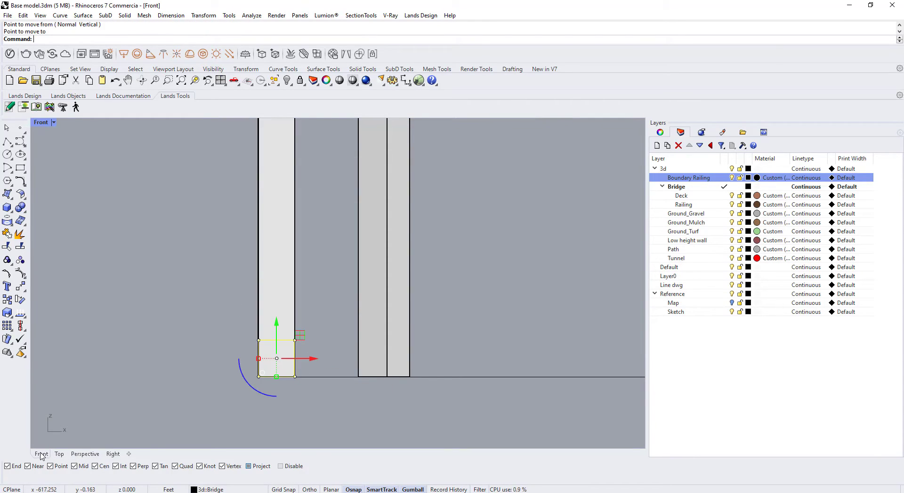
Move the square in the Top view onto the southern outer corner of the first post, where the boundary polyline ends
{"action": "left_click", "coordinate": [59, 454]}
{"action": "scroll", "coordinate": [378, 376], "scroll_direction": "down", "scroll_amount": 11}
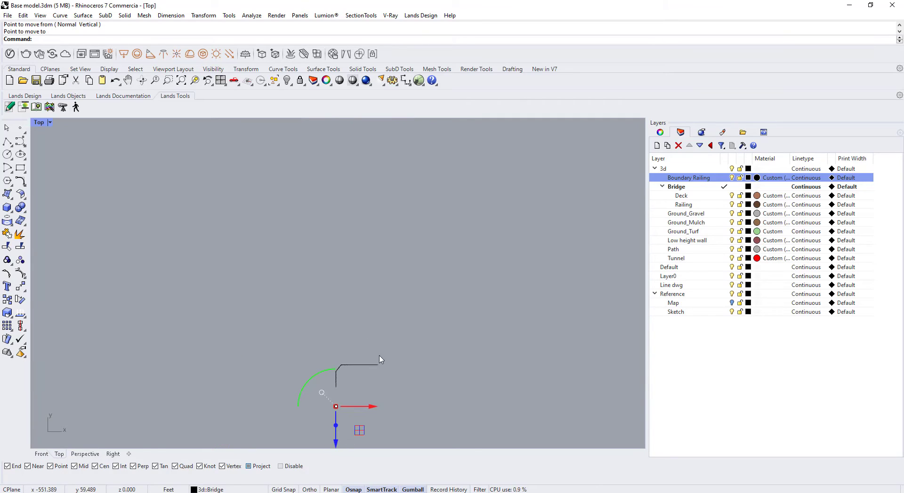
{"action": "left_click", "coordinate": [41, 455]}
{"action": "scroll", "coordinate": [329, 444], "scroll_direction": "up", "scroll_amount": 2}
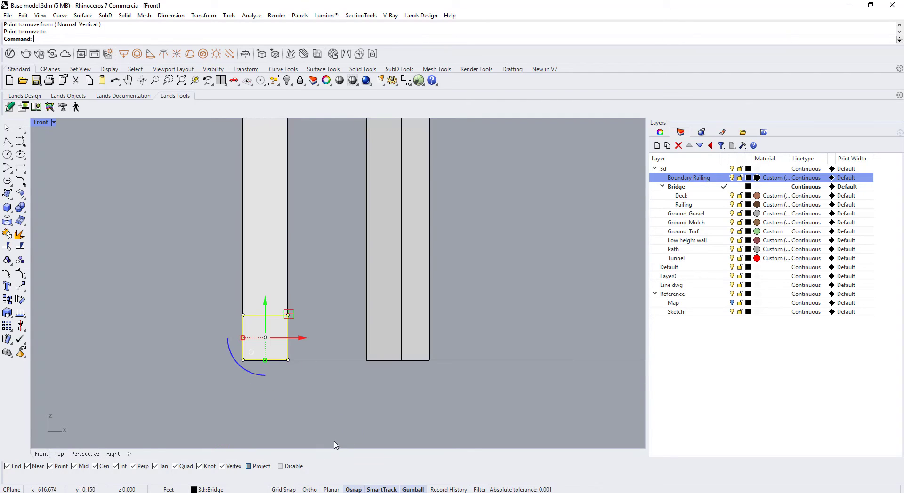
{"action": "left_click", "coordinate": [59, 454]}
{"action": "left_click_drag", "start_coordinate": [348, 399], "coordinate": [353, 357]}
{"action": "scroll", "coordinate": [352, 336], "scroll_direction": "up", "scroll_amount": 18}
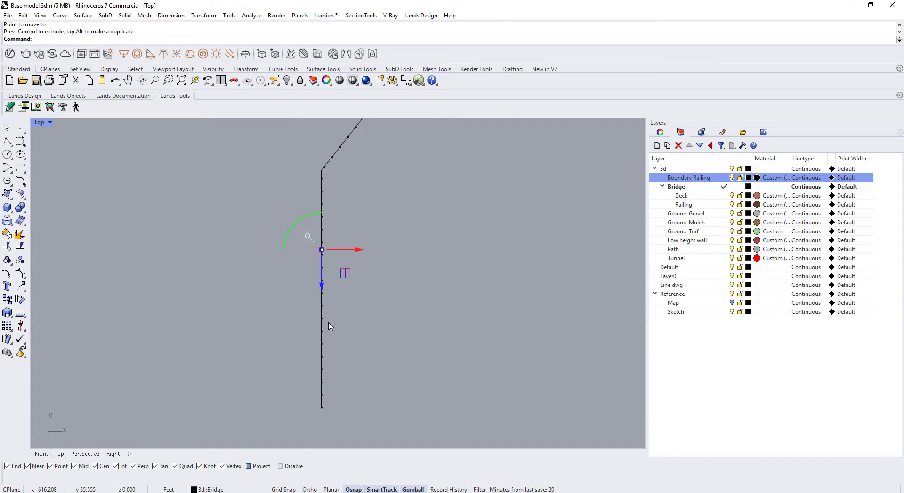
{"action": "type", "text": "M"}
{"action": "key", "text": "Return"}
{"action": "scroll", "coordinate": [324, 273], "scroll_direction": "up", "scroll_amount": 10}
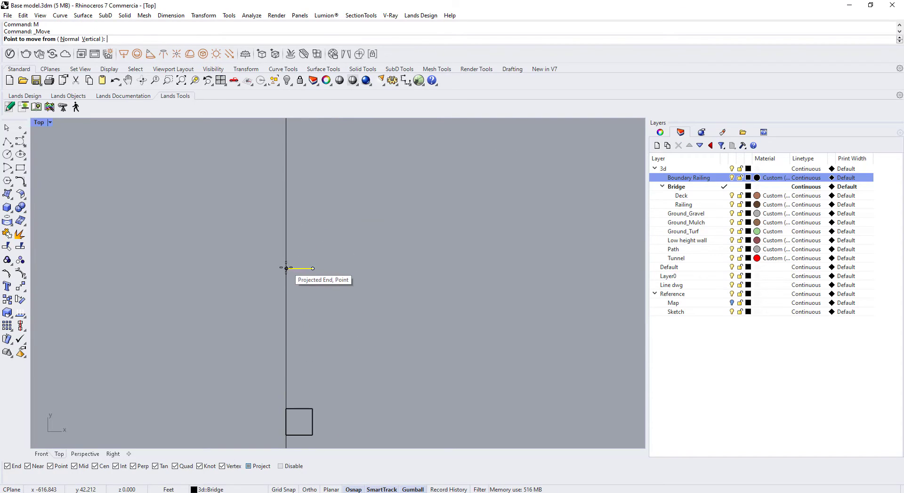
{"action": "left_click", "coordinate": [286, 268]}
{"action": "scroll", "coordinate": [300, 252], "scroll_direction": "down", "scroll_amount": 3}
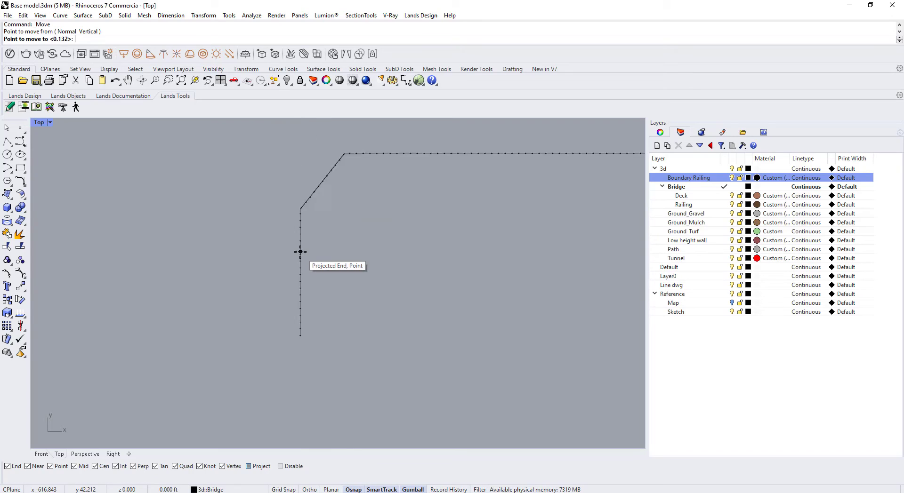
{"action": "scroll", "coordinate": [308, 329], "scroll_direction": "up", "scroll_amount": 10}
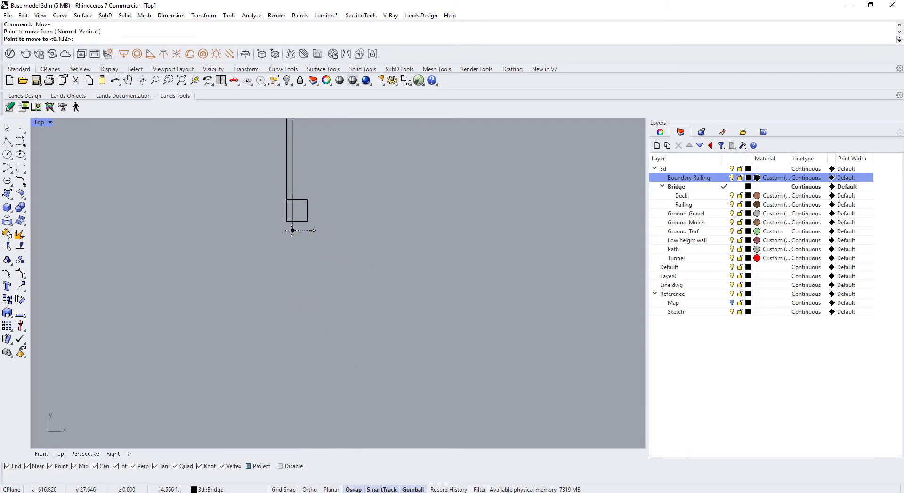
{"action": "left_click", "coordinate": [285, 222]}
{"action": "scroll", "coordinate": [308, 329], "scroll_direction": "down", "scroll_amount": 4}
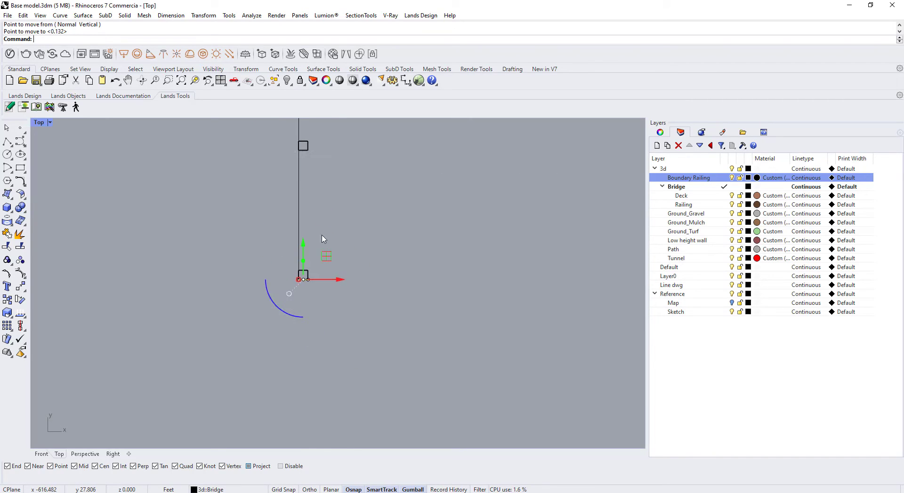
Sweep the repositioned square along the boundary polyline with Sweep1 as the bottom rail, and select the resulting rail
{"action": "left_click_drag", "start_coordinate": [314, 206], "coordinate": [269, 221]}
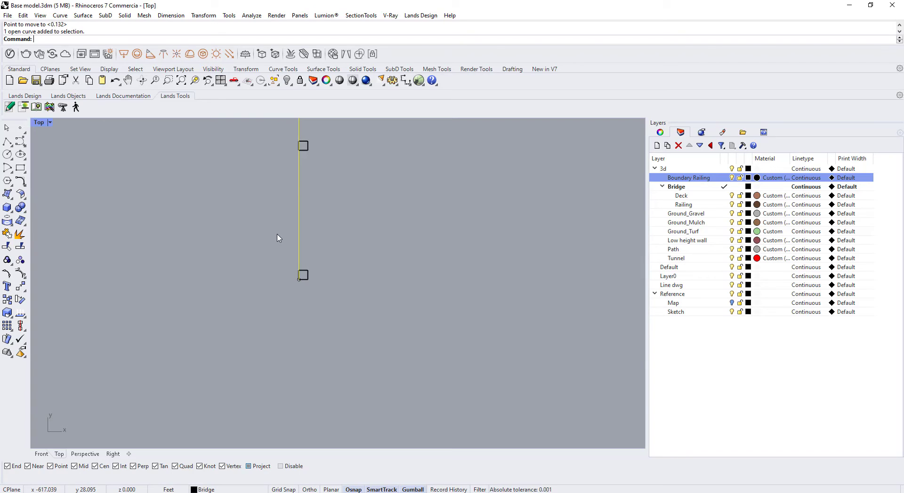
{"action": "key", "text": "Escape"}
{"action": "type", "text": "Sweep1"}
{"action": "key", "text": "Return"}
{"action": "left_click", "coordinate": [299, 223]}
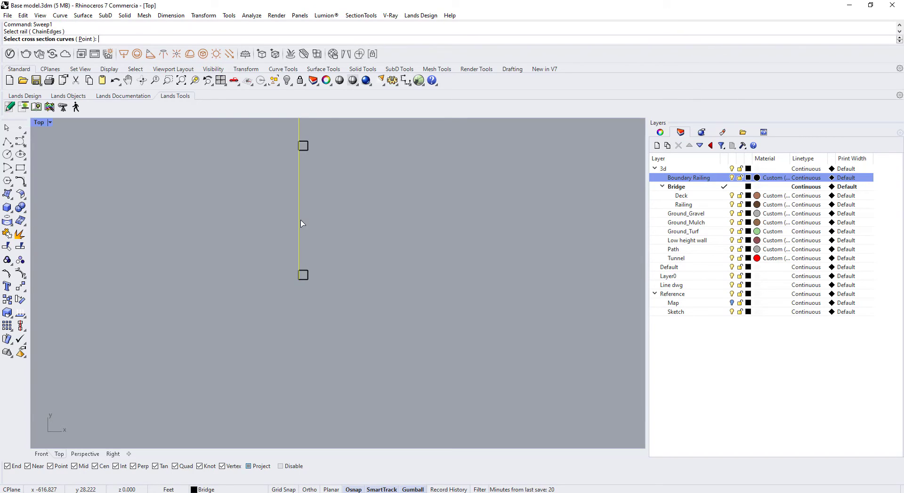
{"action": "left_click", "coordinate": [46, 454]}
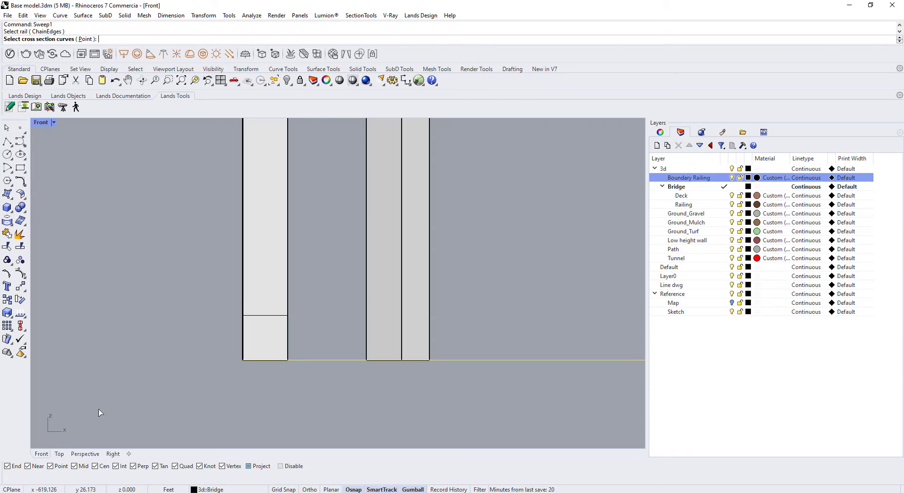
{"action": "left_click", "coordinate": [270, 317]}
{"action": "key", "text": "Return"}
{"action": "key", "text": "Return"}
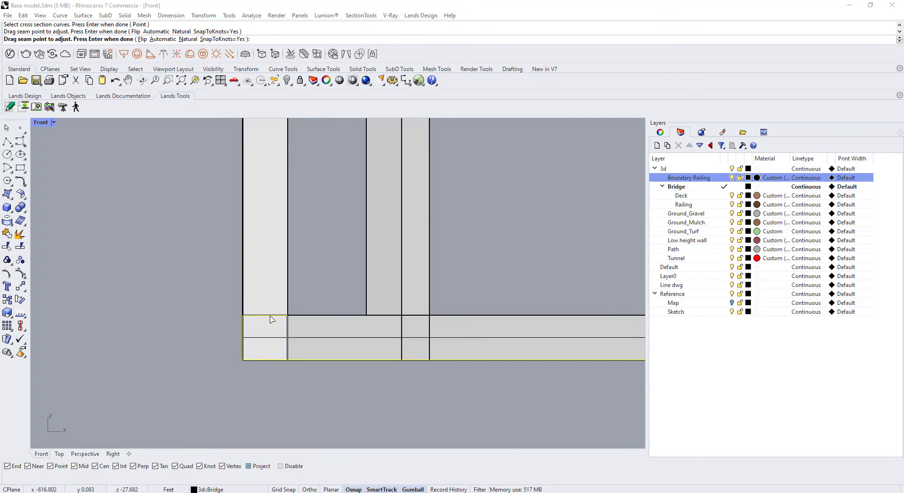
{"action": "left_click", "coordinate": [361, 337]}
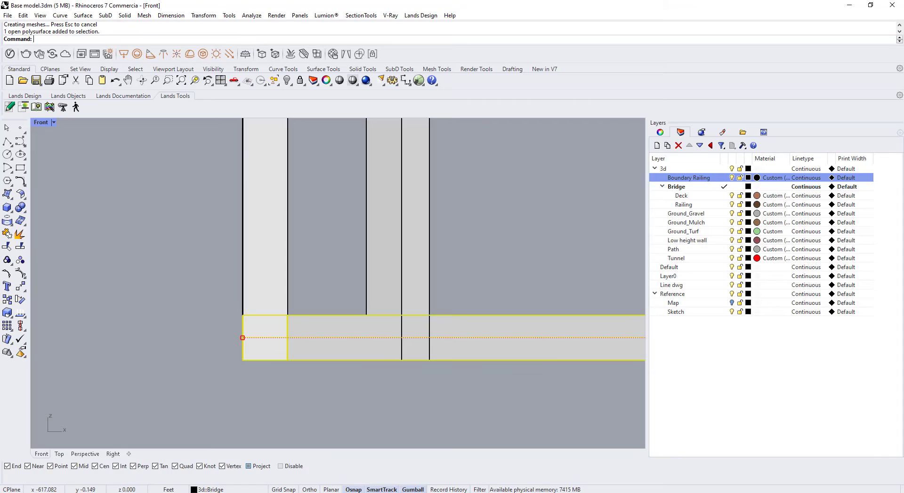
Assign the selected bottom rail to the Boundary Railing layer
{"action": "left_click", "coordinate": [59, 454]}
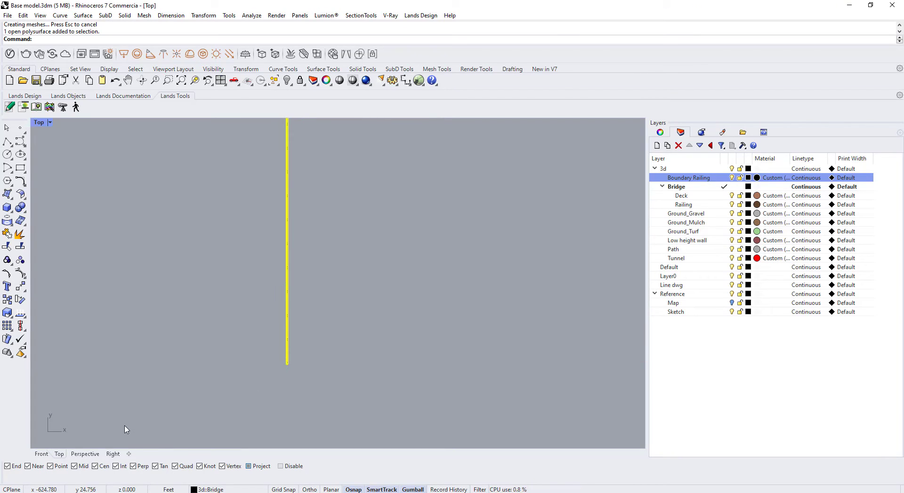
{"action": "left_click", "coordinate": [90, 454]}
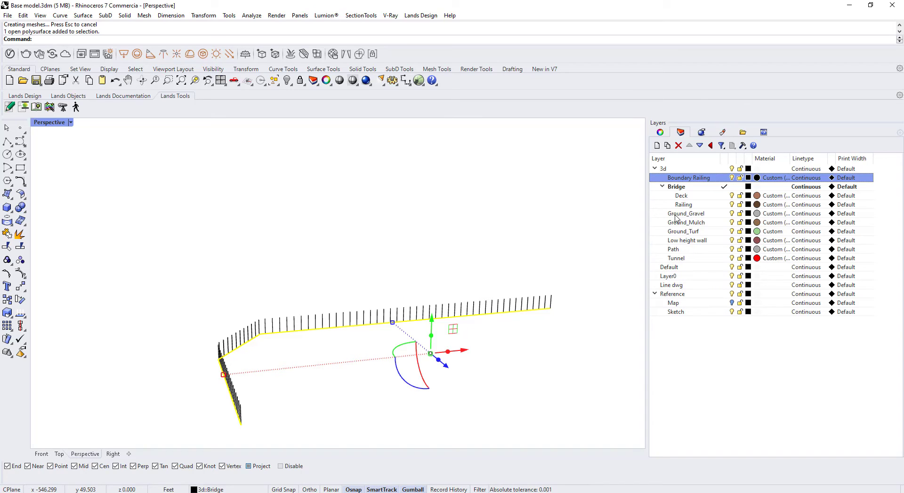
{"action": "right_click", "coordinate": [684, 204]}
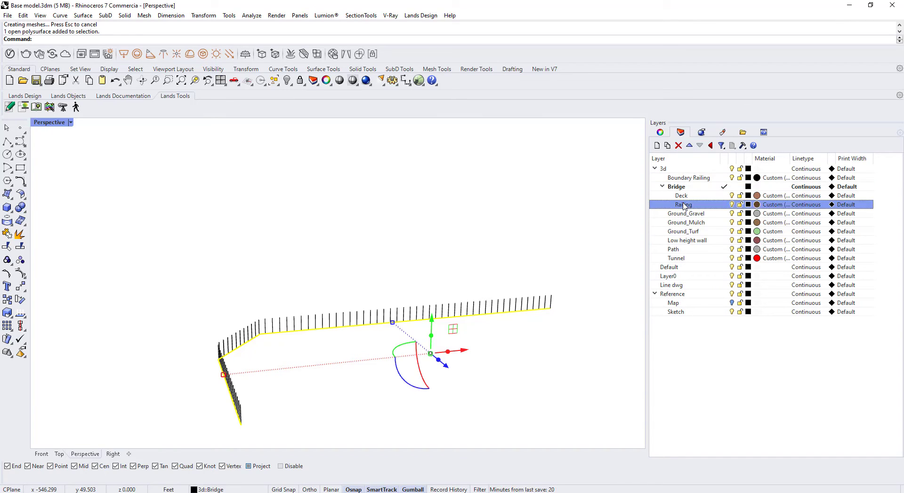
{"action": "right_click", "coordinate": [685, 179]}
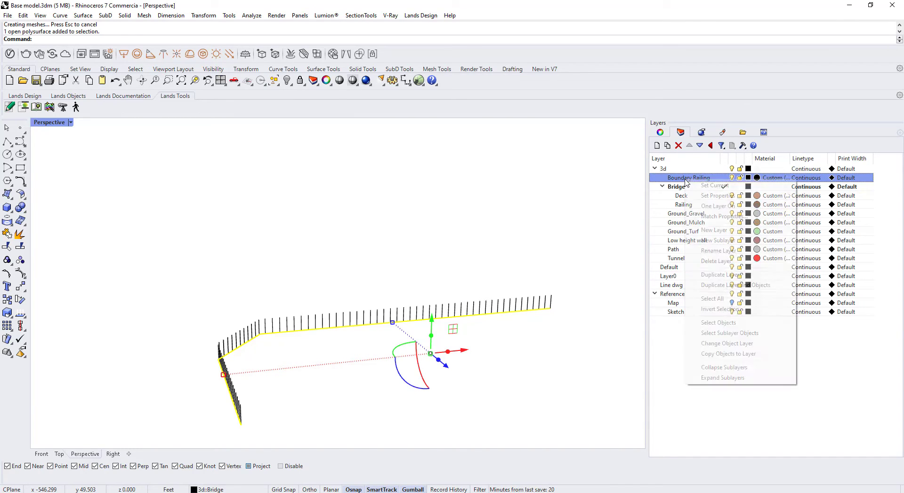
{"action": "left_click", "coordinate": [718, 344]}
Copy the bottom rail 2.5 ft straight up to form the top rail of the boundary railing
{"action": "scroll", "coordinate": [258, 370], "scroll_direction": "up", "scroll_amount": 3}
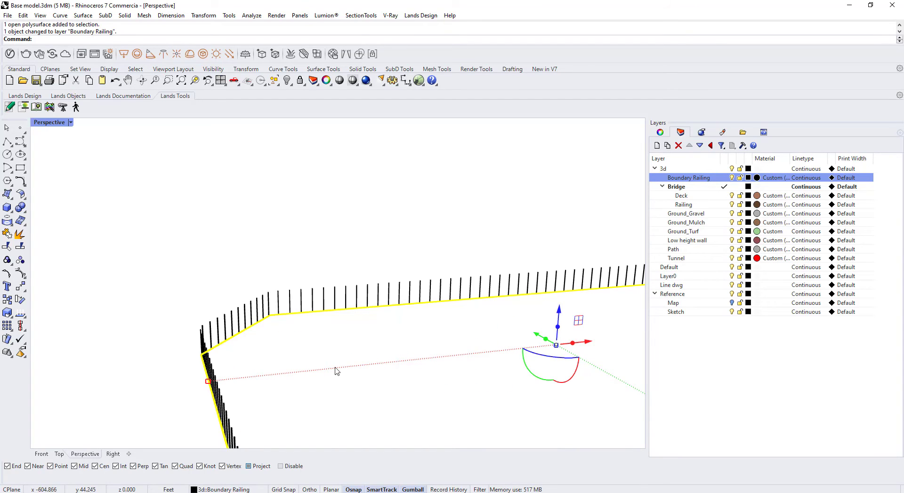
{"action": "left_click", "coordinate": [559, 310]}
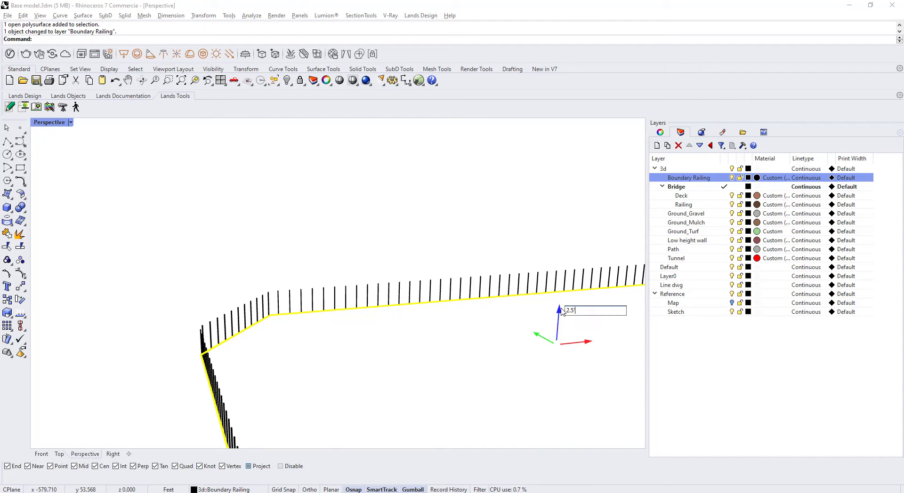
{"action": "type", "text": "2.5"}
{"action": "key", "text": "Return"}
{"action": "left_click", "coordinate": [366, 317]}
{"action": "scroll", "coordinate": [321, 294], "scroll_direction": "down", "scroll_amount": 4}
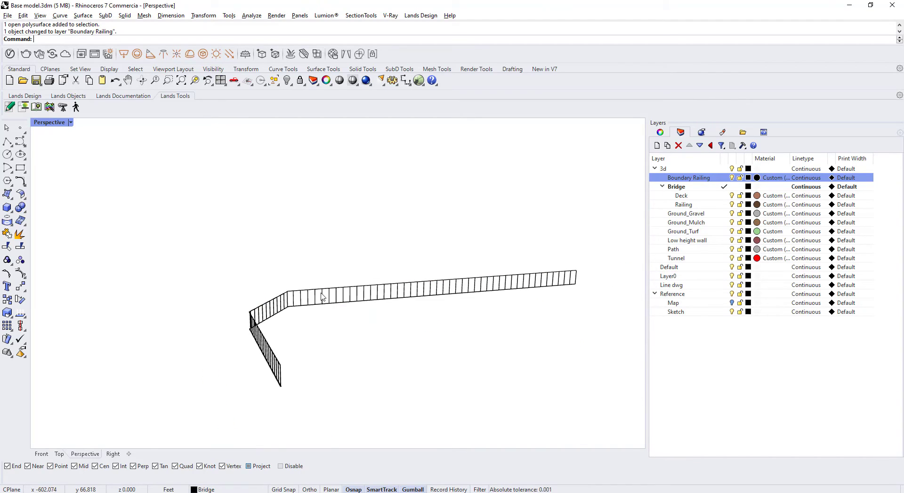
Copy the southern end post vertically so the duplicate stands directly above the original post
{"action": "scroll", "coordinate": [281, 379], "scroll_direction": "up", "scroll_amount": 4}
{"action": "left_click", "coordinate": [265, 338]}
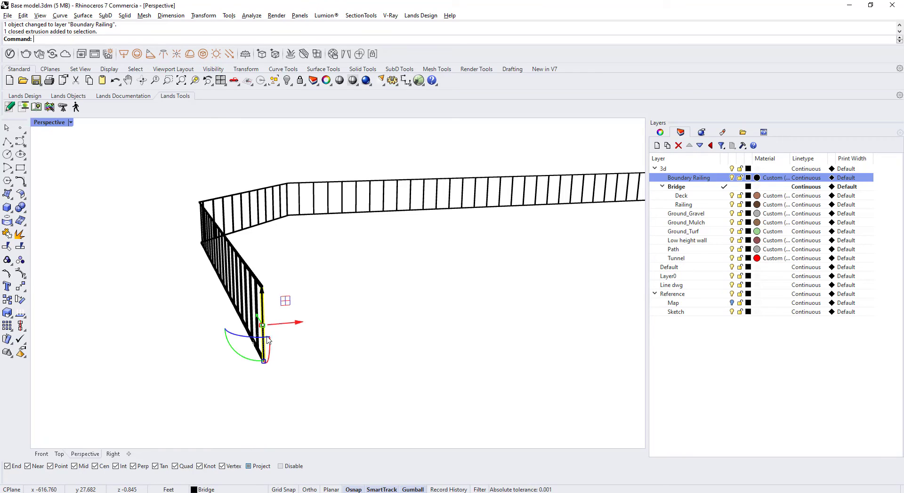
{"action": "left_click_drag", "start_coordinate": [262, 294], "coordinate": [273, 225]}
{"action": "key", "text": "ctrl+z"}
{"action": "left_click", "coordinate": [263, 292]}
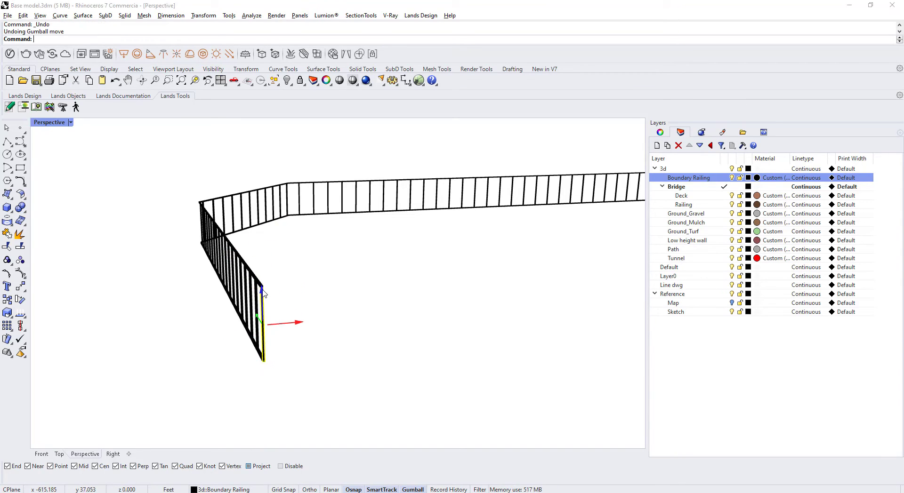
{"action": "key", "text": "Return"}
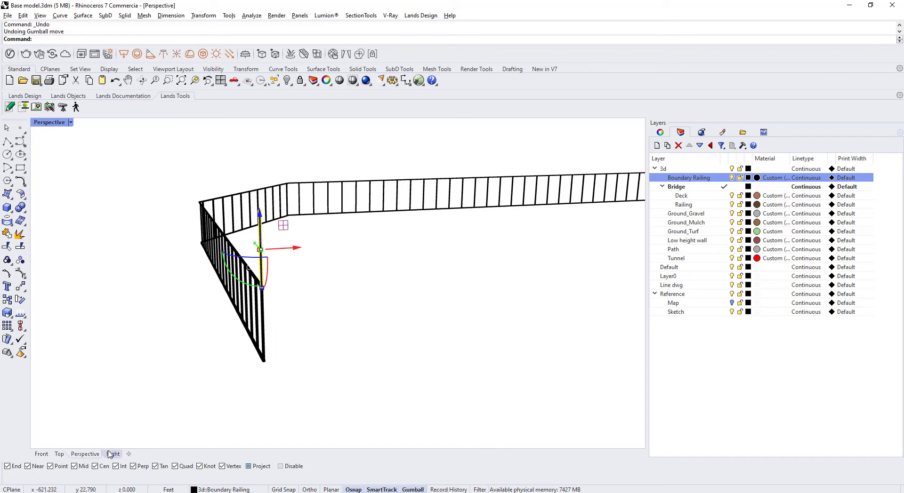
Shorten the copied end post in the Front view so it forms a short stub standing on the top rail
{"action": "left_click", "coordinate": [59, 454]}
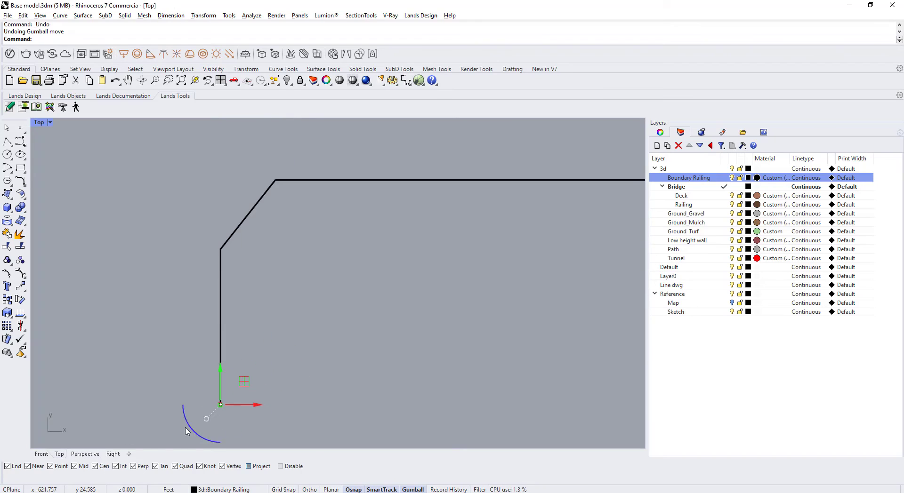
{"action": "left_click", "coordinate": [41, 454]}
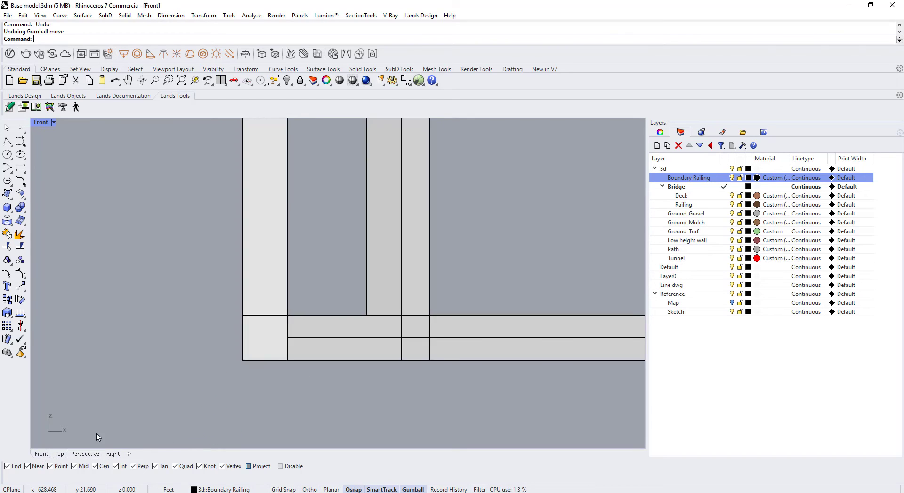
{"action": "scroll", "coordinate": [329, 365], "scroll_direction": "down", "scroll_amount": 4}
{"action": "scroll", "coordinate": [328, 364], "scroll_direction": "down", "scroll_amount": 2}
{"action": "scroll", "coordinate": [353, 212], "scroll_direction": "up", "scroll_amount": 6}
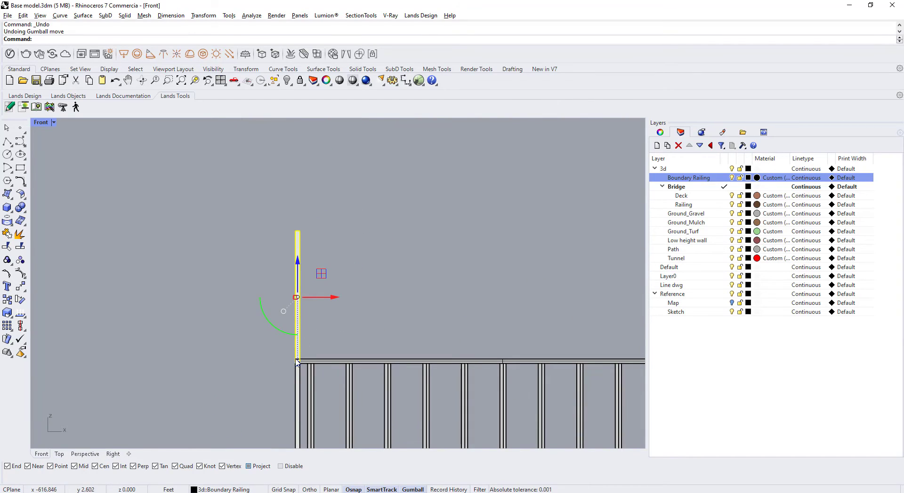
{"action": "left_click_drag", "start_coordinate": [298, 365], "coordinate": [298, 324]}
{"action": "scroll", "coordinate": [298, 324], "scroll_direction": "up", "scroll_amount": 3}
{"action": "left_click_drag", "start_coordinate": [299, 247], "coordinate": [308, 340]}
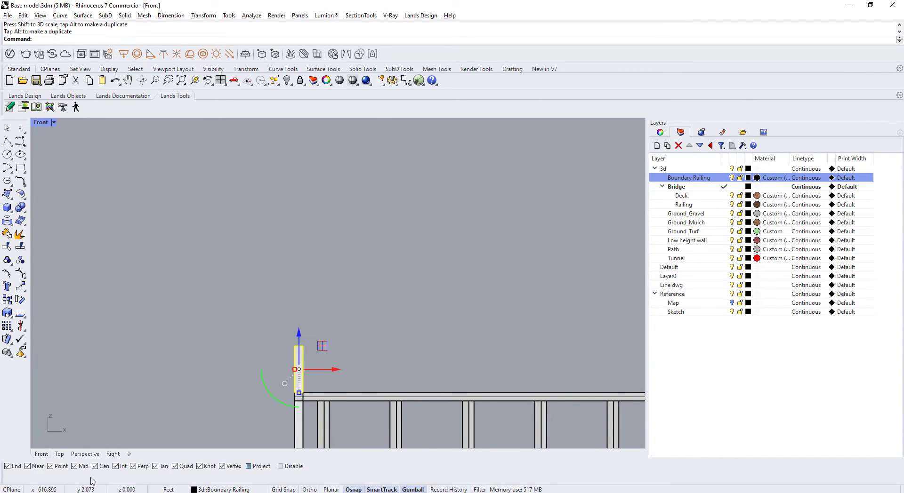
{"action": "left_click", "coordinate": [85, 453]}
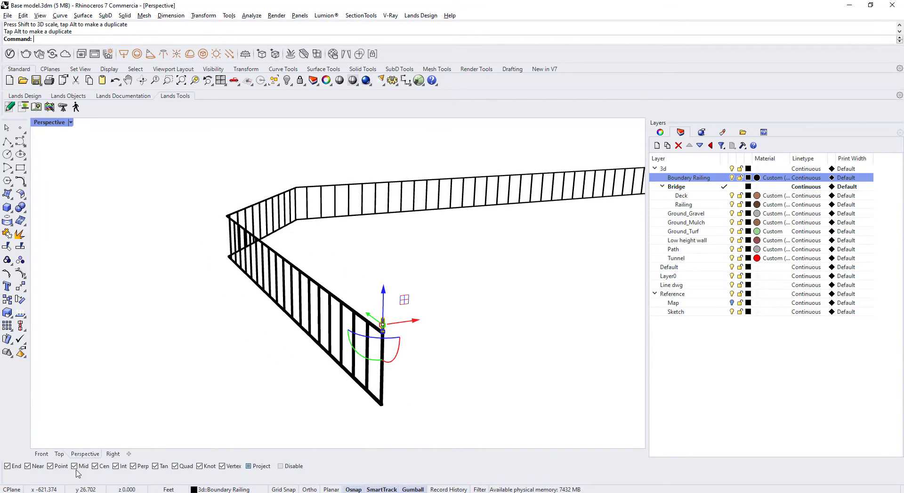
{"action": "left_click", "coordinate": [59, 453]}
{"action": "scroll", "coordinate": [230, 385], "scroll_direction": "up", "scroll_amount": 5}
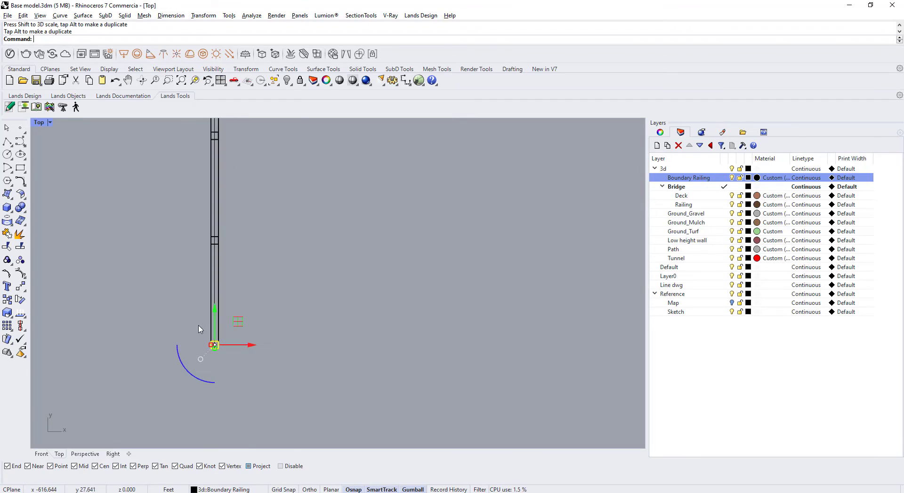
{"action": "scroll", "coordinate": [200, 330], "scroll_direction": "up", "scroll_amount": 10}
{"action": "left_click", "coordinate": [357, 379]}
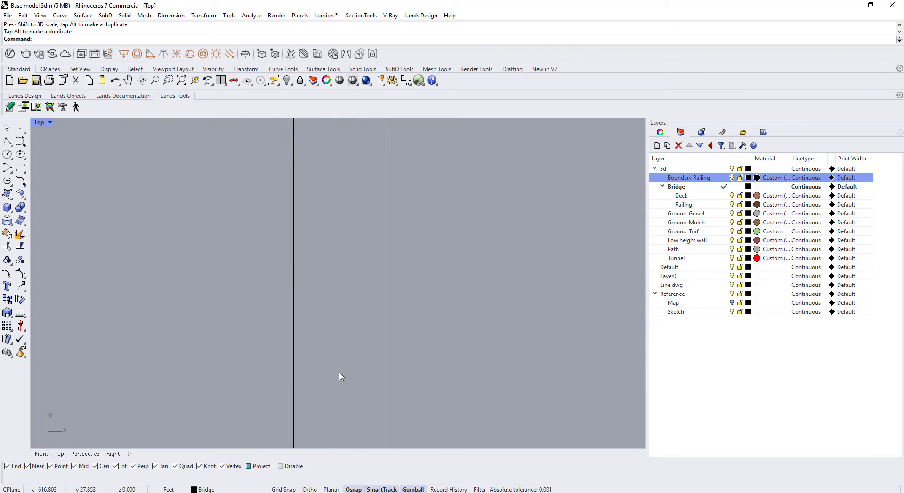
{"action": "key", "text": "Return"}
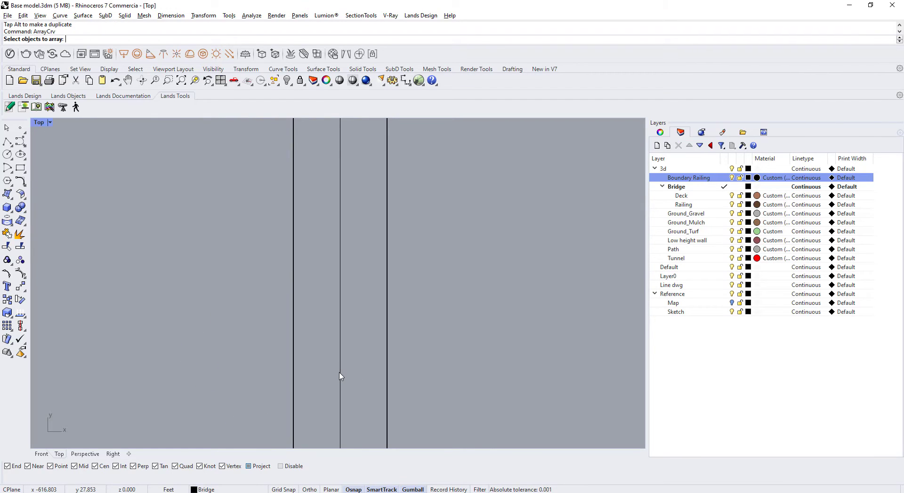
{"action": "scroll", "coordinate": [340, 376], "scroll_direction": "down", "scroll_amount": 4}
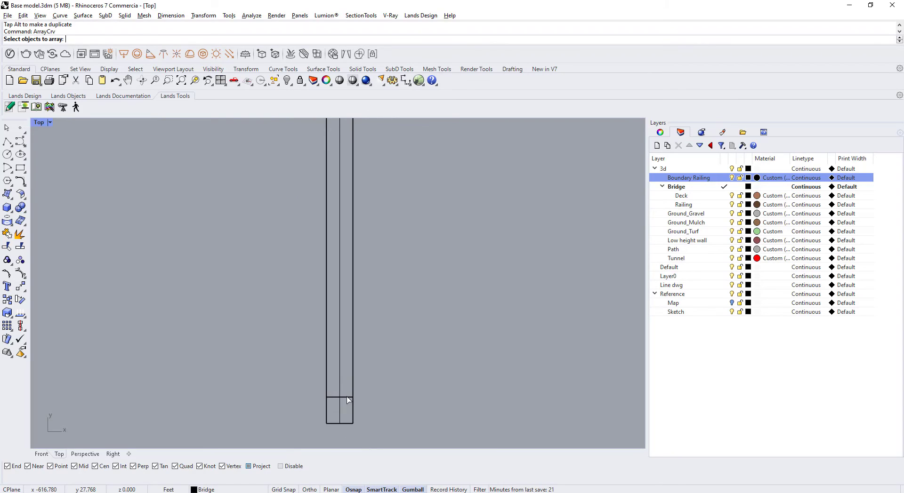
{"action": "left_click", "coordinate": [349, 401]}
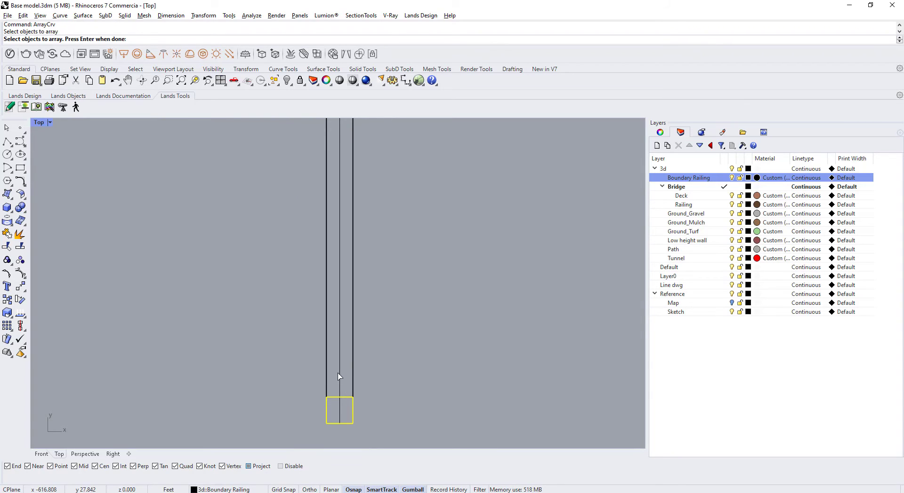
{"action": "key", "text": "Return"}
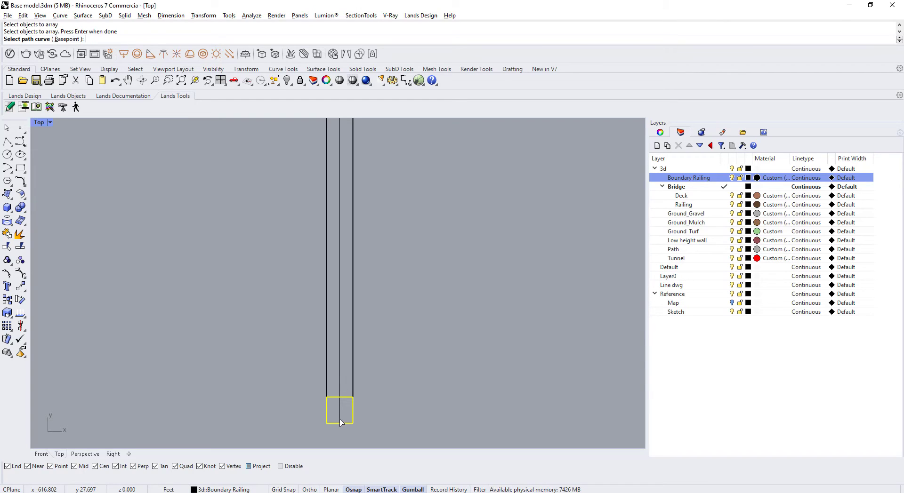
{"action": "key", "text": "Escape"}
{"action": "left_click", "coordinate": [341, 384]}
{"action": "scroll", "coordinate": [339, 386], "scroll_direction": "down", "scroll_amount": 4}
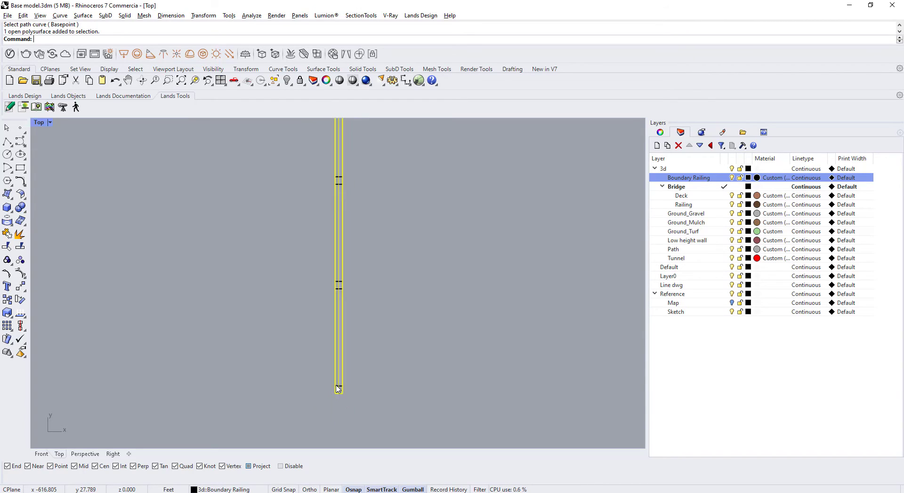
{"action": "left_click", "coordinate": [41, 454]}
{"action": "scroll", "coordinate": [347, 327], "scroll_direction": "down", "scroll_amount": 3}
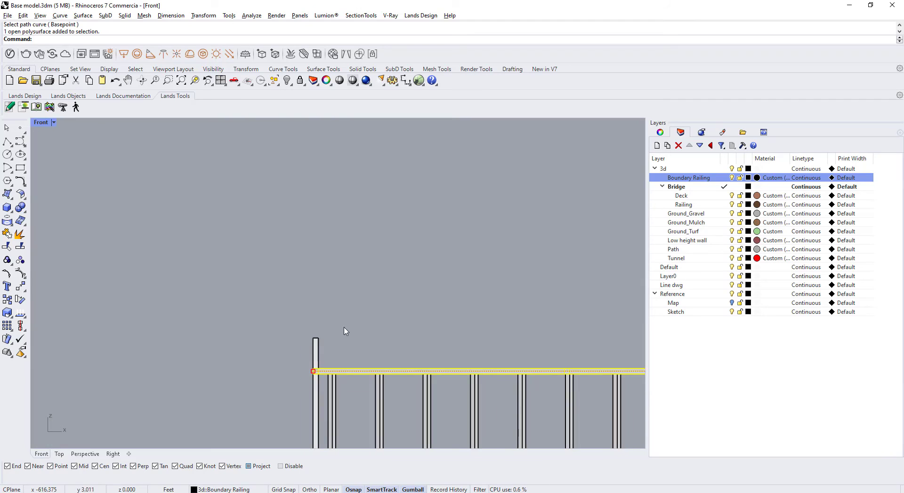
{"action": "scroll", "coordinate": [344, 328], "scroll_direction": "down", "scroll_amount": 8}
{"action": "scroll", "coordinate": [343, 434], "scroll_direction": "up", "scroll_amount": 12}
{"action": "key", "text": "Escape"}
Isolate all curves together with the short post above the top rail
{"action": "scroll", "coordinate": [332, 391], "scroll_direction": "up", "scroll_amount": 6}
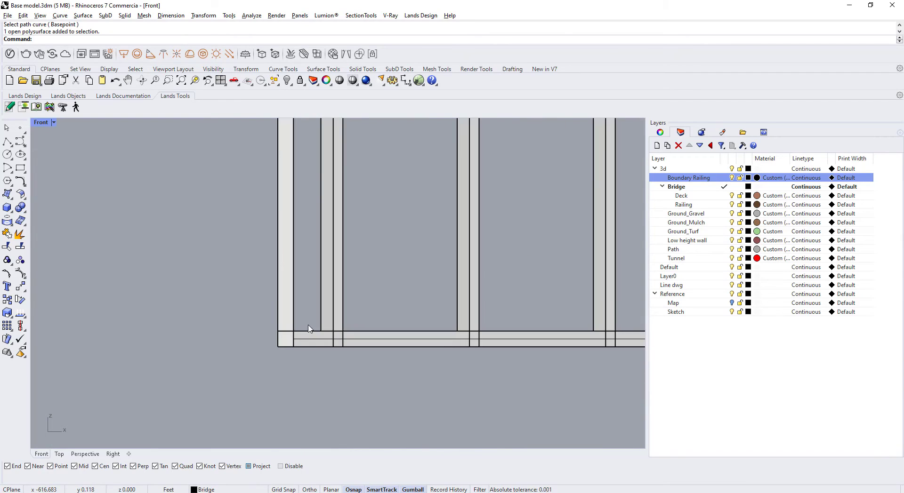
{"action": "left_click", "coordinate": [278, 85]}
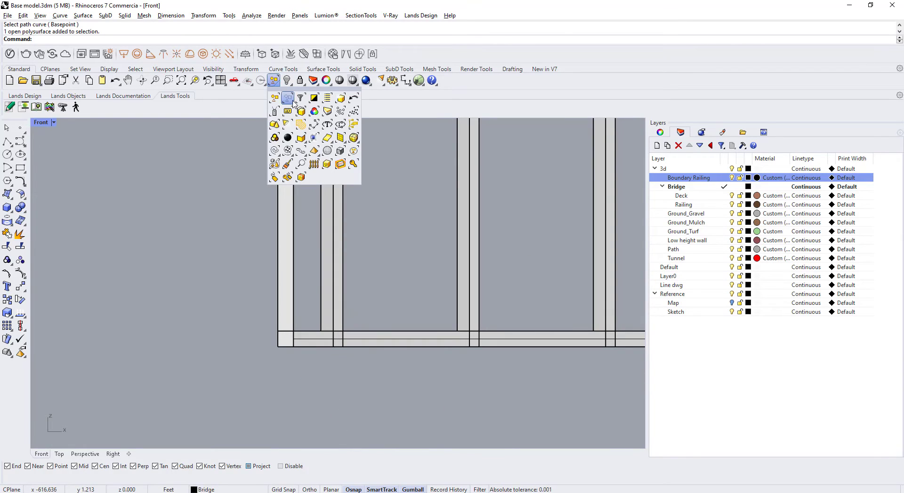
{"action": "left_click", "coordinate": [281, 153]}
{"action": "scroll", "coordinate": [289, 364], "scroll_direction": "down", "scroll_amount": 3}
{"action": "scroll", "coordinate": [287, 217], "scroll_direction": "up", "scroll_amount": 4}
{"action": "left_click", "coordinate": [295, 191], "text": "shift"}
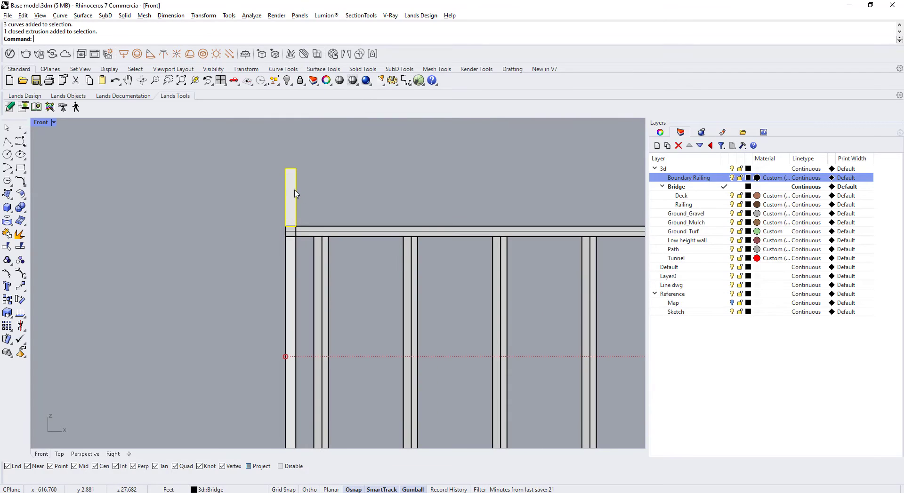
{"action": "left_click", "coordinate": [289, 84]}
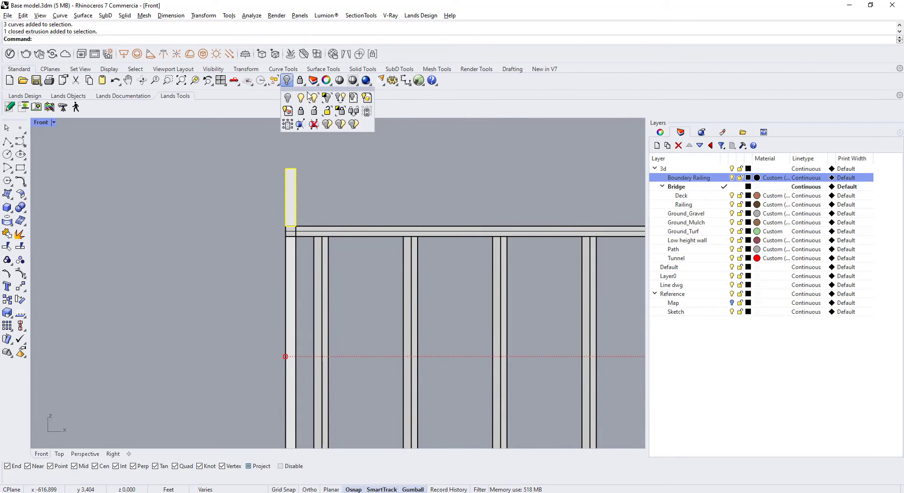
{"action": "left_click", "coordinate": [326, 98]}
Delete the small square profile curve at the end of the boundary polyline
{"action": "scroll", "coordinate": [343, 247], "scroll_direction": "down", "scroll_amount": 2}
{"action": "scroll", "coordinate": [338, 329], "scroll_direction": "up", "scroll_amount": 4}
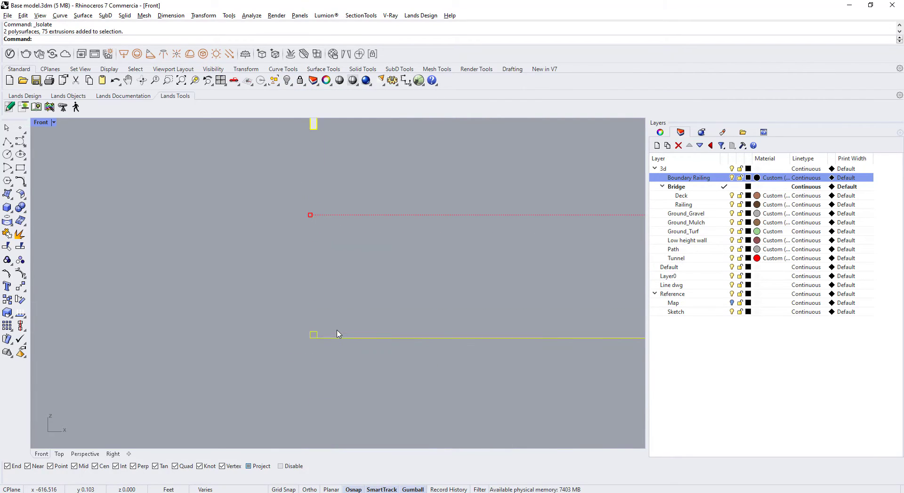
{"action": "left_click_drag", "start_coordinate": [336, 315], "coordinate": [269, 339]}
{"action": "key", "text": "Delete"}
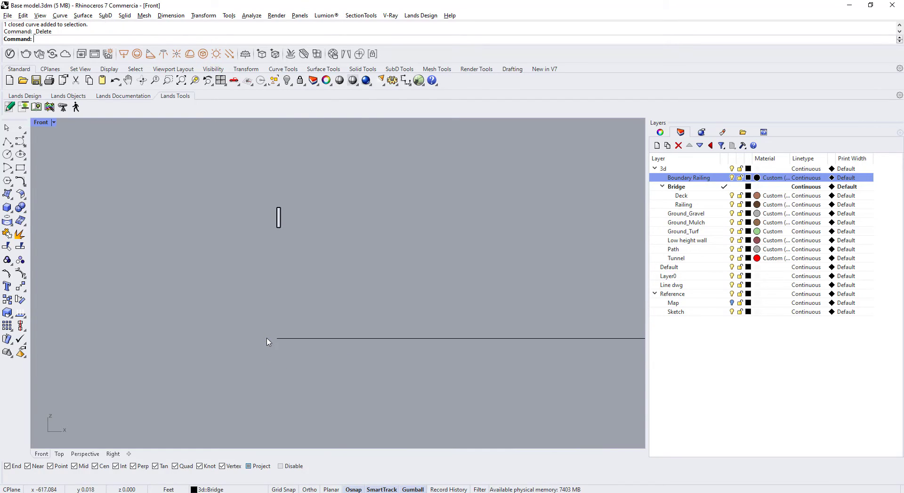
{"action": "scroll", "coordinate": [287, 287], "scroll_direction": "up", "scroll_amount": 2}
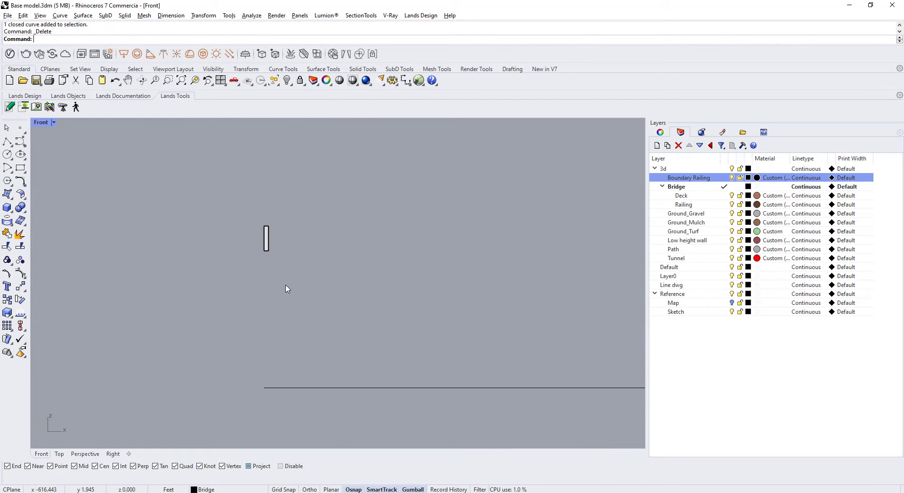
{"action": "left_click", "coordinate": [59, 454]}
{"action": "type", "text": "A"}
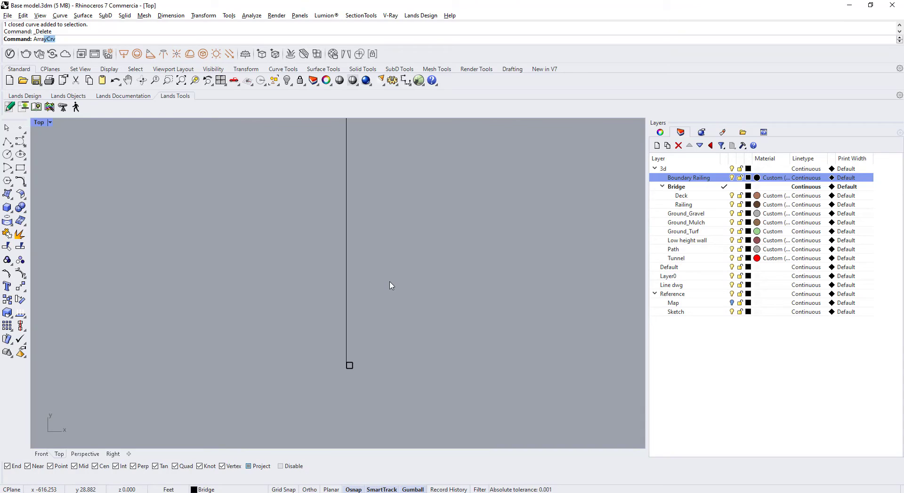
{"action": "type", "text": "rra"}
{"action": "key", "text": "Return"}
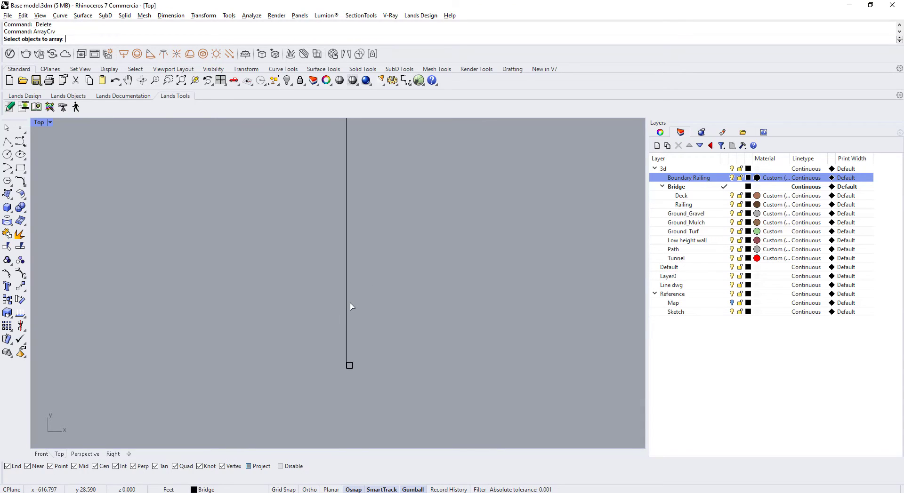
{"action": "left_click", "coordinate": [347, 306]}
{"action": "key", "text": "Escape"}
Array the short post extrusion along the boundary polyline with 50 items and Freeform orientation
{"action": "key", "text": "Return"}
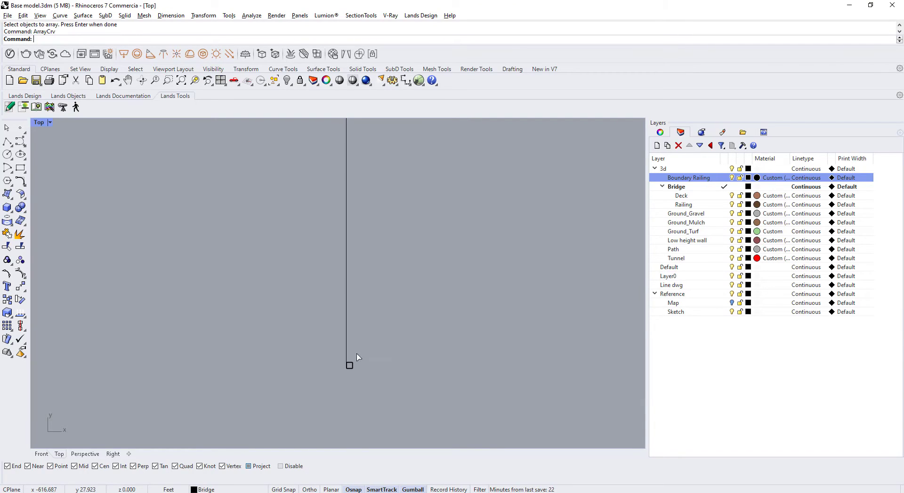
{"action": "left_click", "coordinate": [352, 364]}
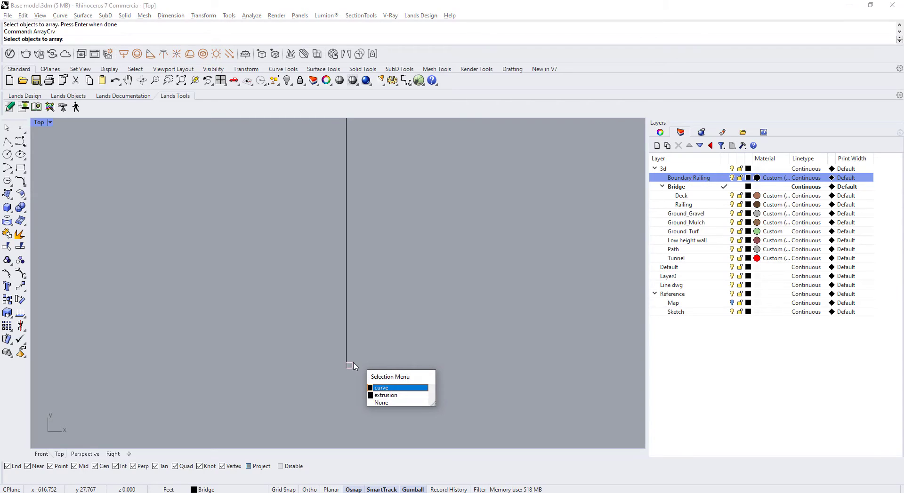
{"action": "left_click", "coordinate": [395, 396]}
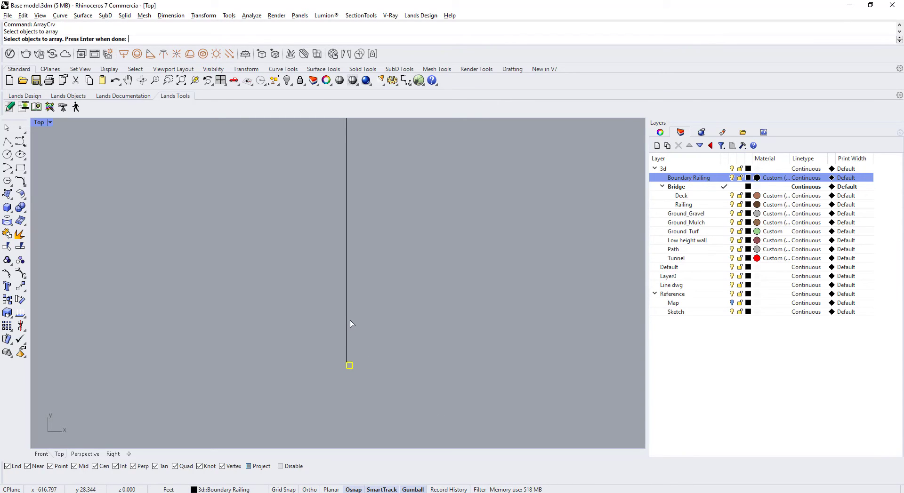
{"action": "key", "text": "Return"}
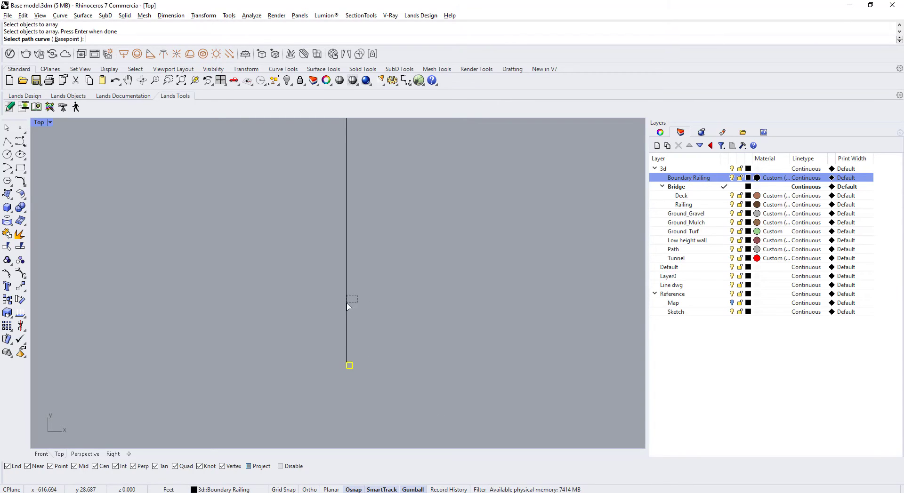
{"action": "left_click", "coordinate": [347, 307]}
{"action": "scroll", "coordinate": [316, 339], "scroll_direction": "down", "scroll_amount": 5}
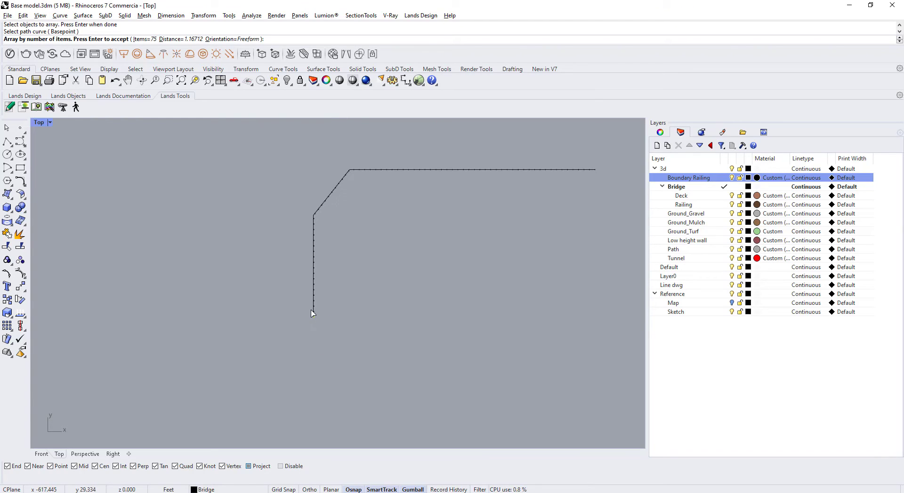
{"action": "left_click", "coordinate": [138, 39]}
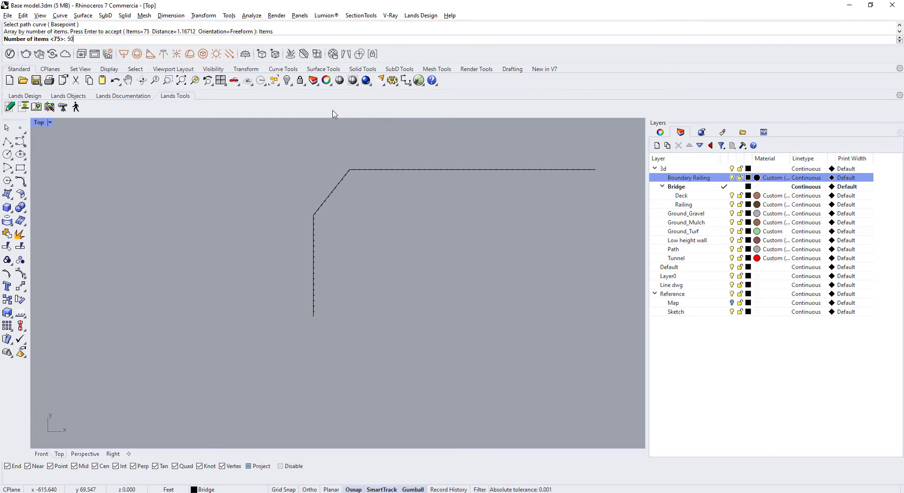
{"action": "key", "text": "Return"}
{"action": "key", "text": "Return"}
Check the arrayed short posts in the Front view and show all hidden objects again
{"action": "left_click", "coordinate": [42, 454]}
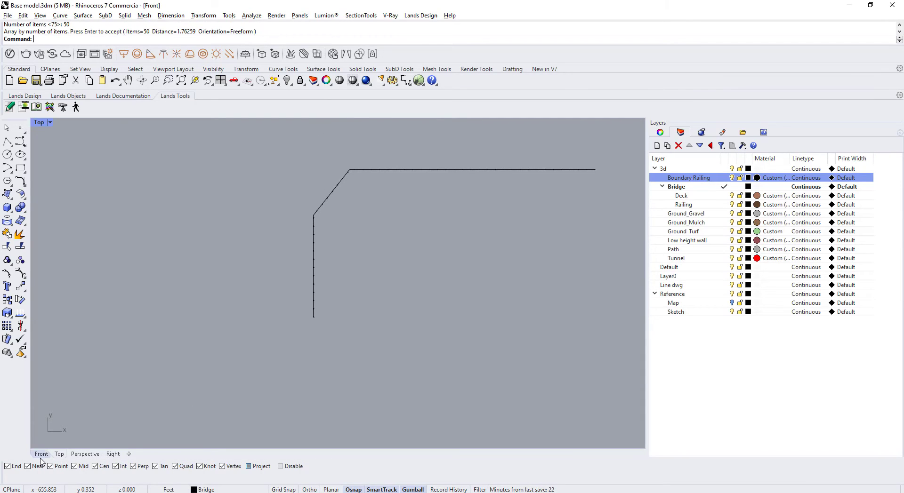
{"action": "scroll", "coordinate": [273, 362], "scroll_direction": "down", "scroll_amount": 4}
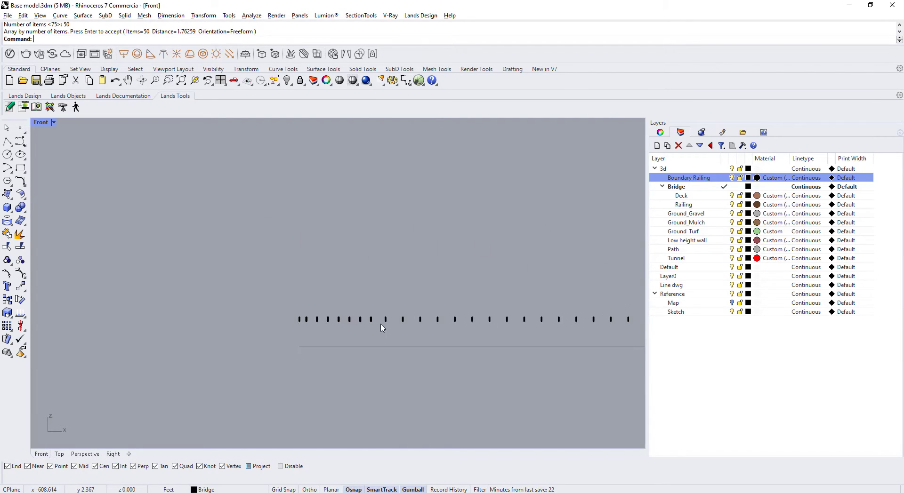
{"action": "scroll", "coordinate": [423, 332], "scroll_direction": "down", "scroll_amount": 3}
{"action": "scroll", "coordinate": [546, 335], "scroll_direction": "up", "scroll_amount": 2}
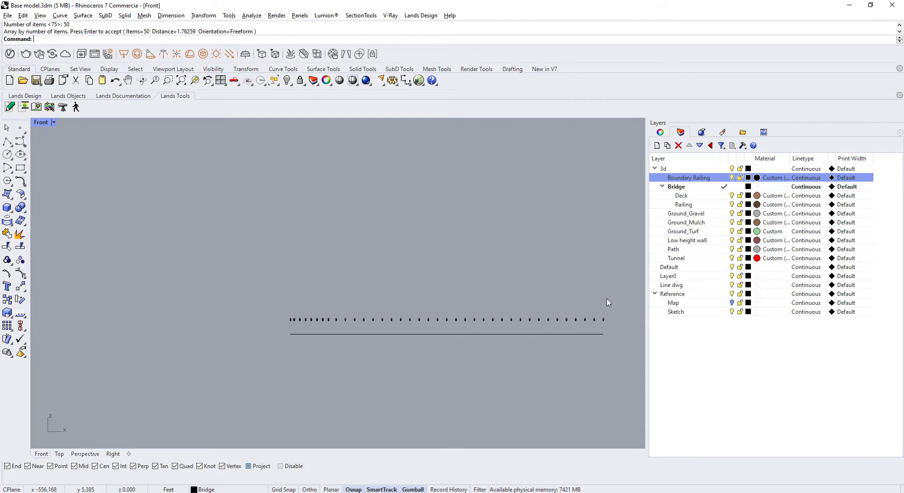
{"action": "left_click", "coordinate": [287, 80]}
Copy the boundary rail vertically so the duplicate's upper edge lines up with the tops of the short posts
{"action": "scroll", "coordinate": [297, 339], "scroll_direction": "up", "scroll_amount": 5}
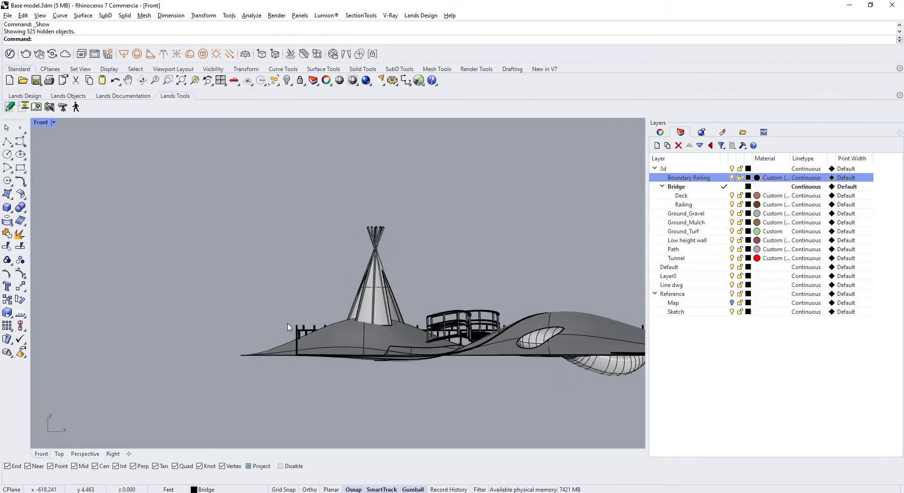
{"action": "scroll", "coordinate": [296, 339], "scroll_direction": "up", "scroll_amount": 3}
{"action": "left_click", "coordinate": [326, 315]}
{"action": "scroll", "coordinate": [326, 318], "scroll_direction": "up", "scroll_amount": 3}
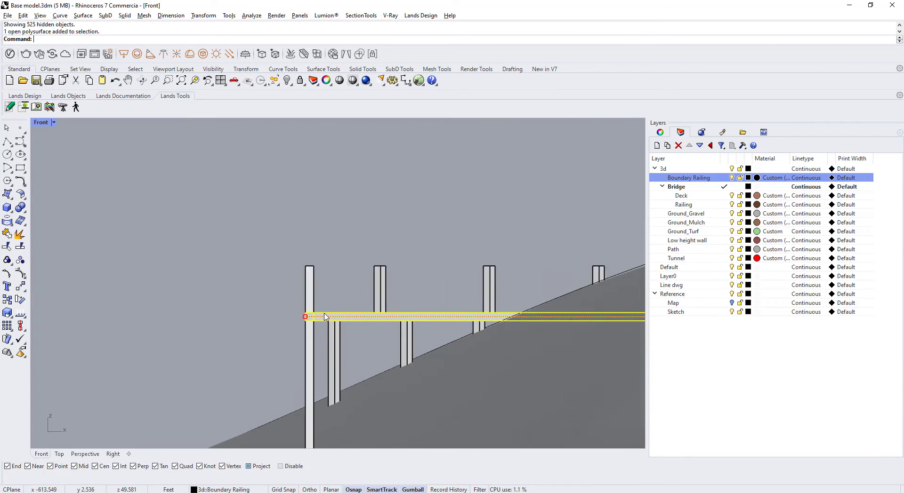
{"action": "type", "text": "Copy"}
{"action": "key", "text": "Return"}
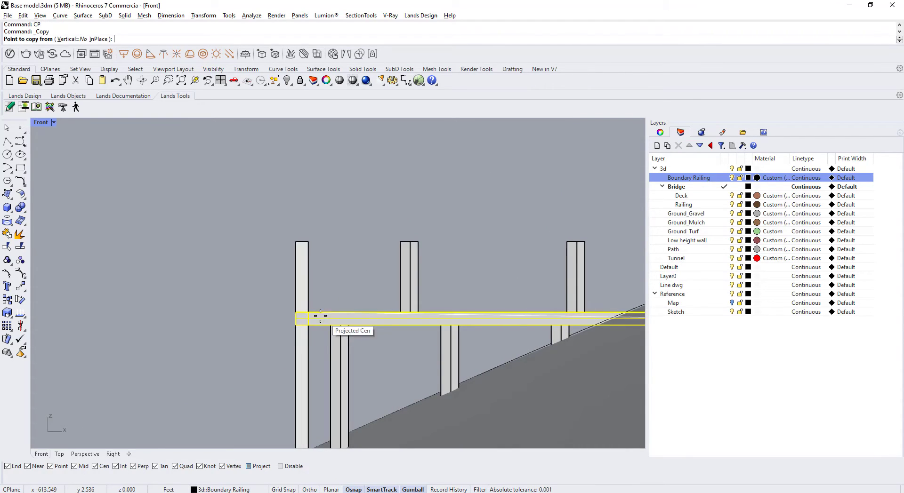
{"action": "left_click", "coordinate": [296, 313]}
{"action": "left_click", "coordinate": [294, 242]}
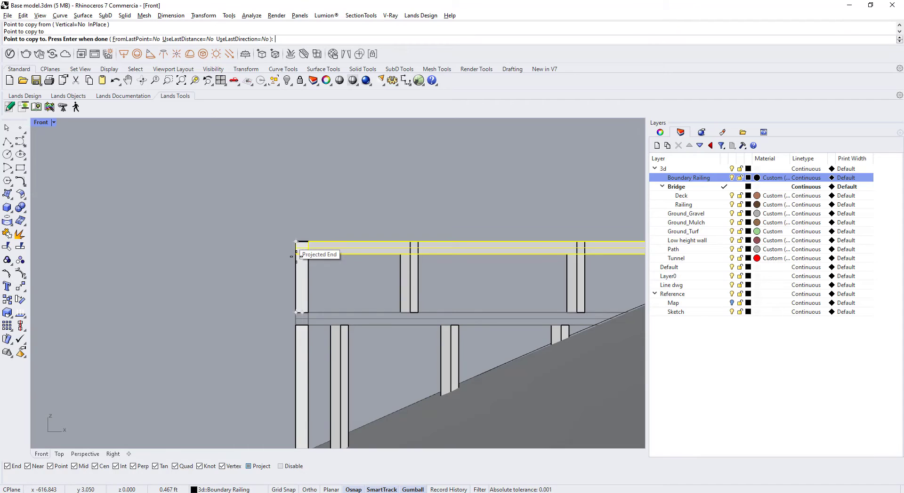
{"action": "key", "text": "Return"}
{"action": "scroll", "coordinate": [297, 317], "scroll_direction": "down", "scroll_amount": 5}
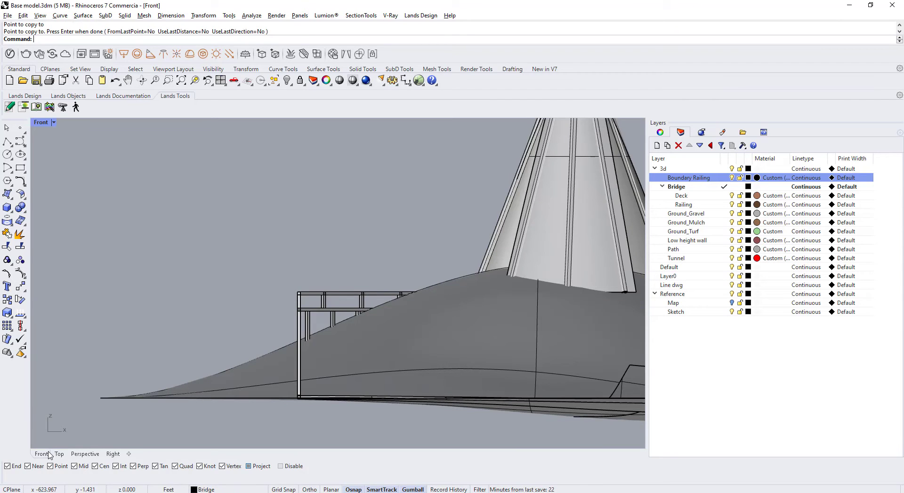
Examine the boundary railing and the whole playground from several angles in the Perspective view
{"action": "left_click", "coordinate": [86, 456]}
{"action": "scroll", "coordinate": [255, 380], "scroll_direction": "down", "scroll_amount": 5}
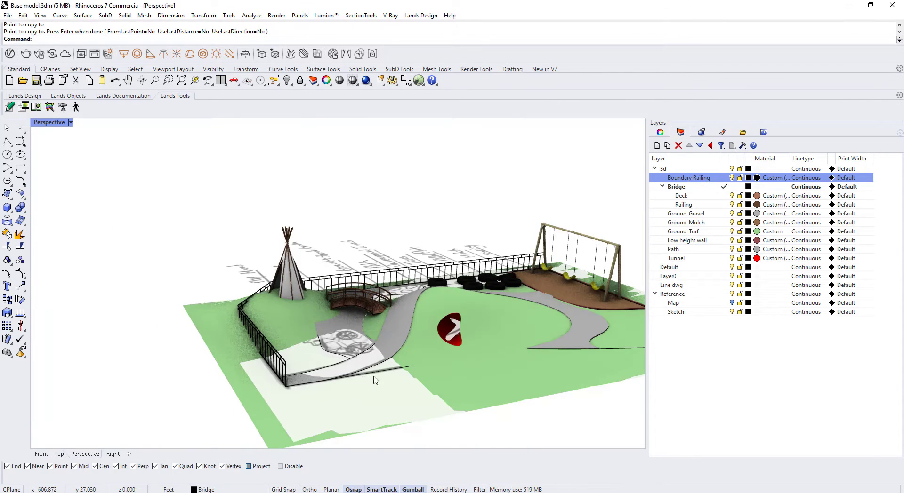
{"action": "right_click_drag", "start_coordinate": [375, 380], "coordinate": [316, 333]}
{"action": "scroll", "coordinate": [326, 342], "scroll_direction": "down", "scroll_amount": 4}
{"action": "right_click_drag", "start_coordinate": [375, 378], "coordinate": [395, 361]}
{"action": "scroll", "coordinate": [360, 328], "scroll_direction": "up", "scroll_amount": 5}
{"action": "right_click_drag", "start_coordinate": [486, 373], "coordinate": [456, 368]}
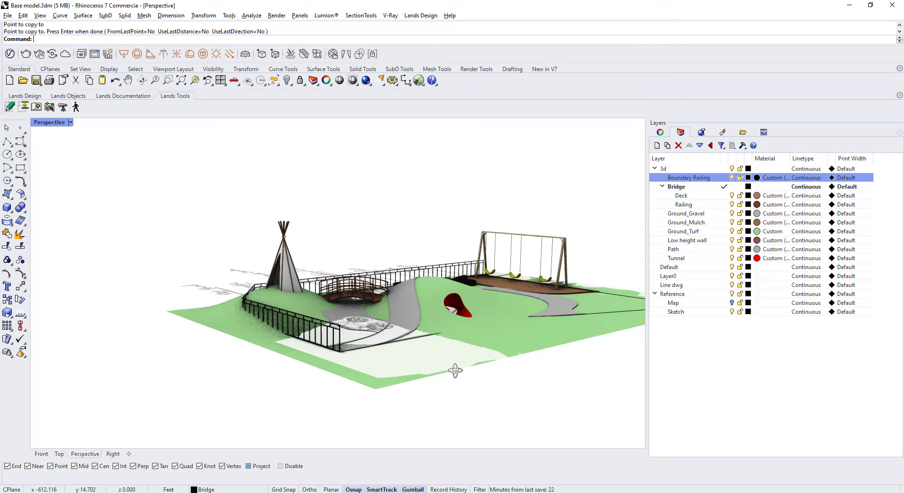
{"action": "right_click_drag", "start_coordinate": [459, 368], "coordinate": [396, 377]}
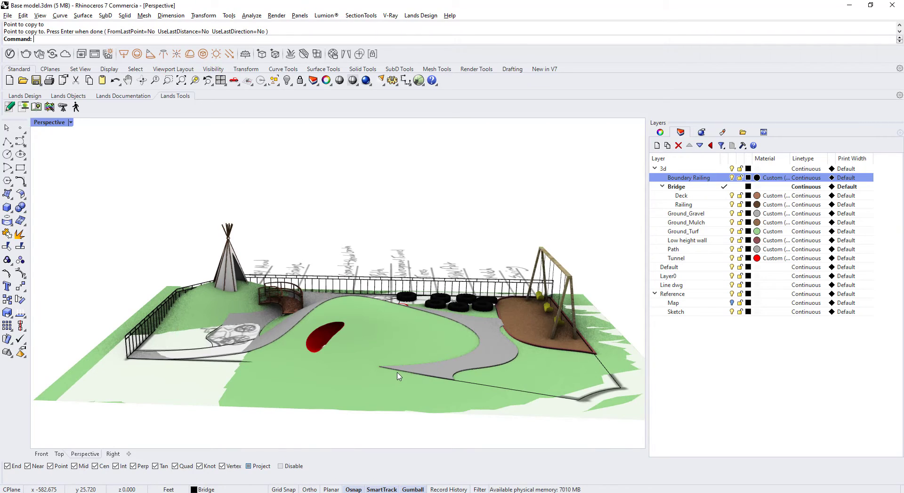
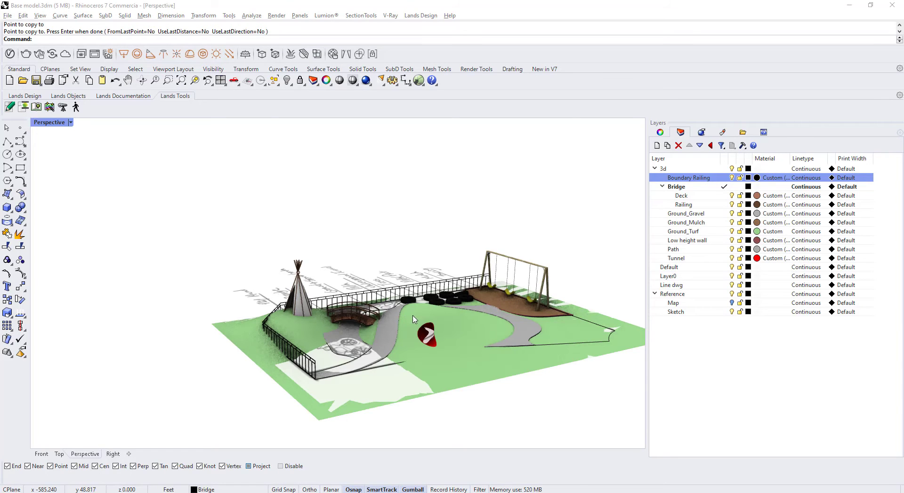
{"action": "right_click_drag", "start_coordinate": [412, 317], "coordinate": [435, 316]}
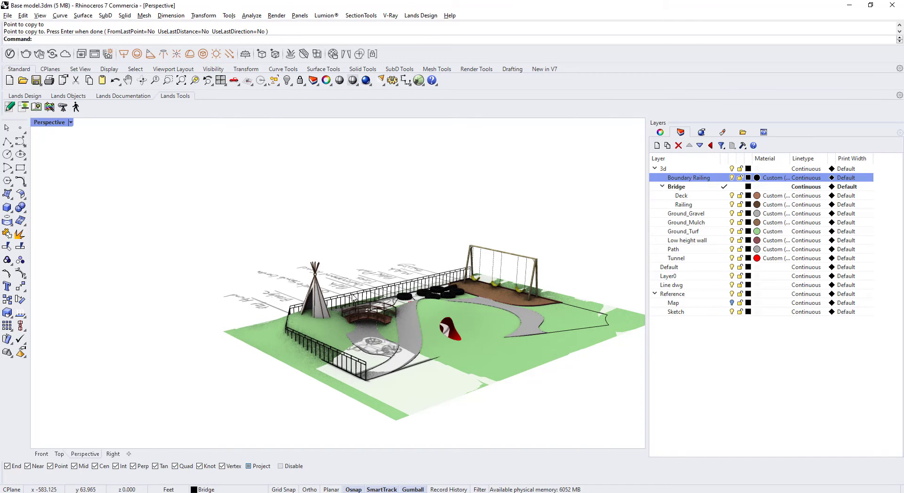
{"action": "scroll", "coordinate": [282, 298], "scroll_direction": "up", "scroll_amount": 2}
{"action": "right_click_drag", "start_coordinate": [387, 356], "coordinate": [313, 355]}
{"action": "scroll", "coordinate": [312, 355], "scroll_direction": "down", "scroll_amount": 5}
{"action": "right_click_drag", "start_coordinate": [381, 374], "coordinate": [438, 324]}
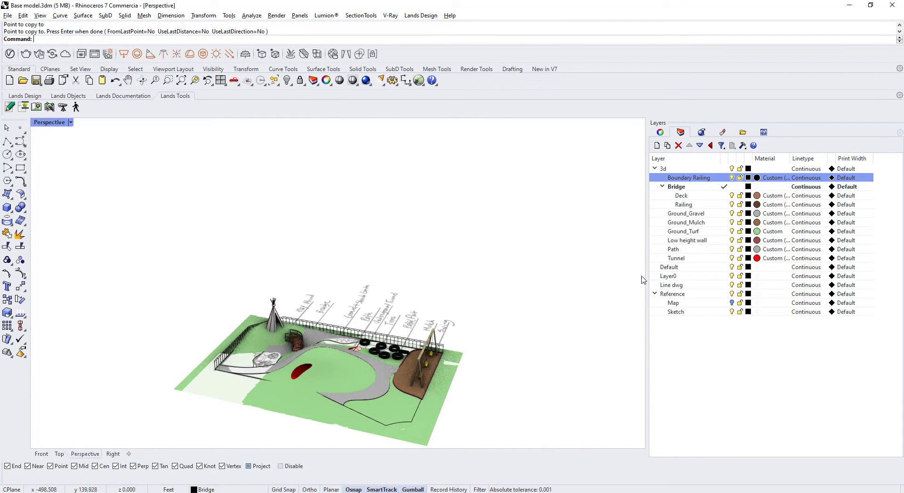
Hide the Reference layer with its map and sketch
{"action": "left_click", "coordinate": [732, 294]}
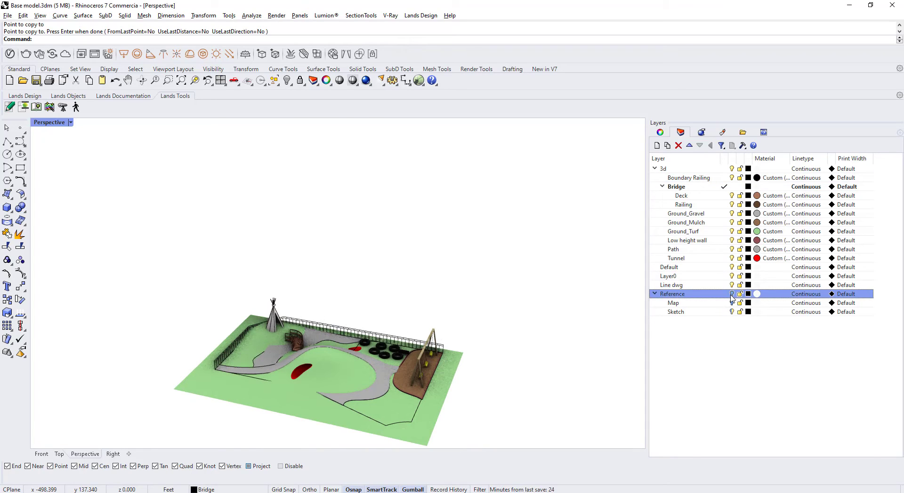
{"action": "right_click_drag", "start_coordinate": [349, 385], "coordinate": [415, 380]}
{"action": "scroll", "coordinate": [419, 367], "scroll_direction": "up", "scroll_amount": 4}
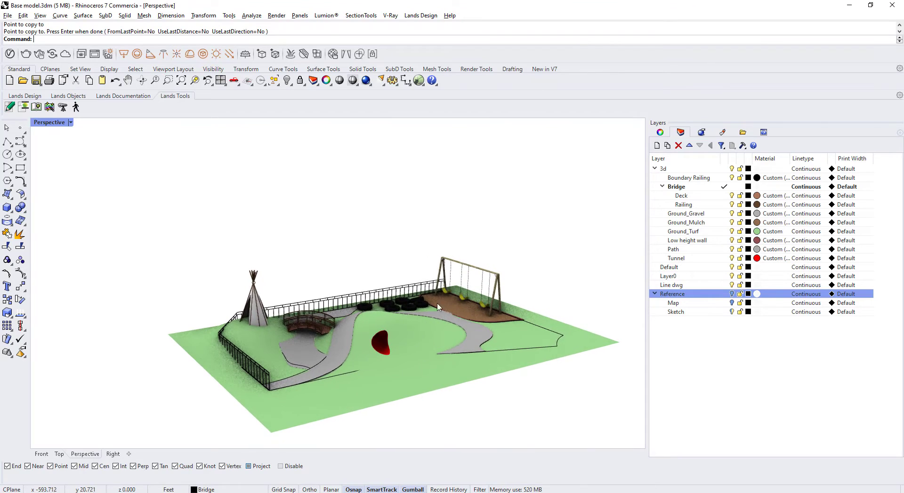
Move all curves in the model to the Line dwg layer and hide that layer
{"action": "left_click", "coordinate": [278, 84]}
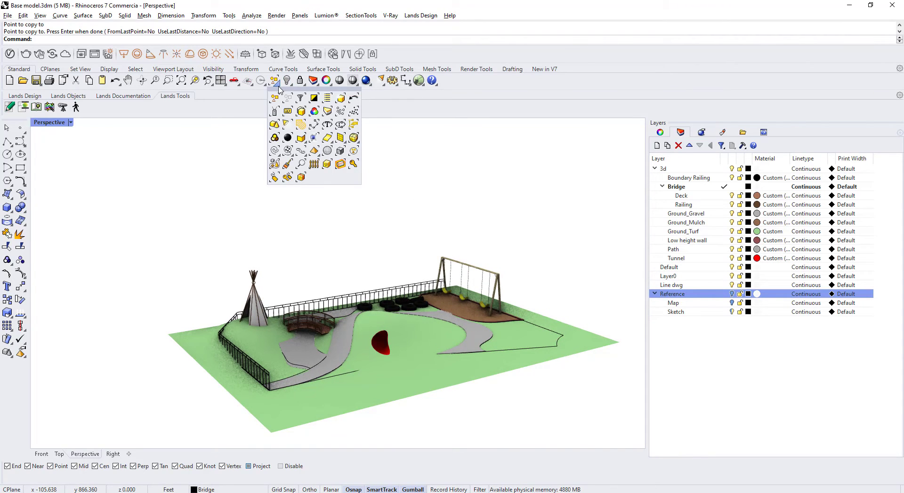
{"action": "left_click", "coordinate": [273, 151]}
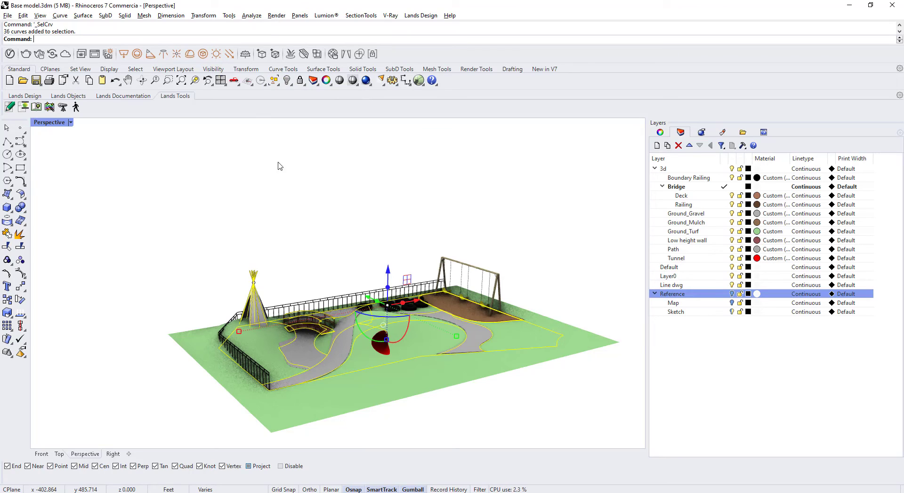
{"action": "scroll", "coordinate": [281, 268], "scroll_direction": "up", "scroll_amount": 5}
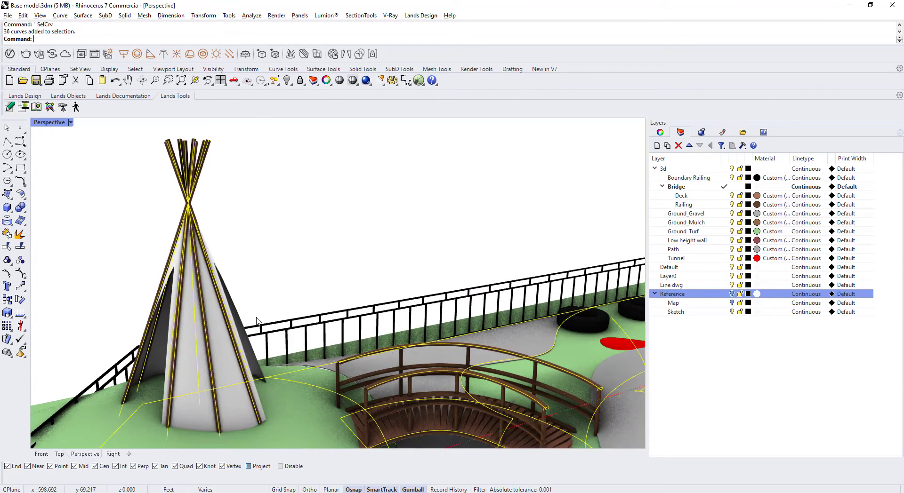
{"action": "scroll", "coordinate": [370, 348], "scroll_direction": "down", "scroll_amount": 3}
{"action": "right_click_drag", "start_coordinate": [371, 349], "coordinate": [331, 337]}
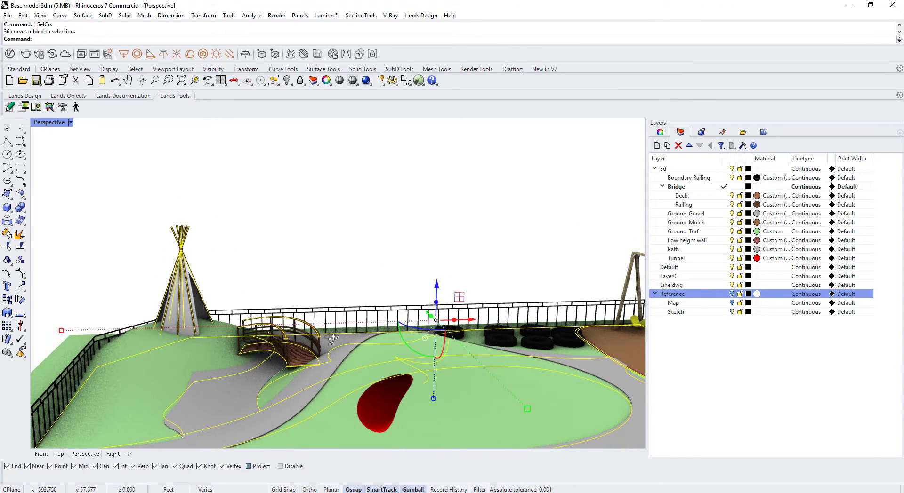
{"action": "scroll", "coordinate": [332, 337], "scroll_direction": "down", "scroll_amount": 2}
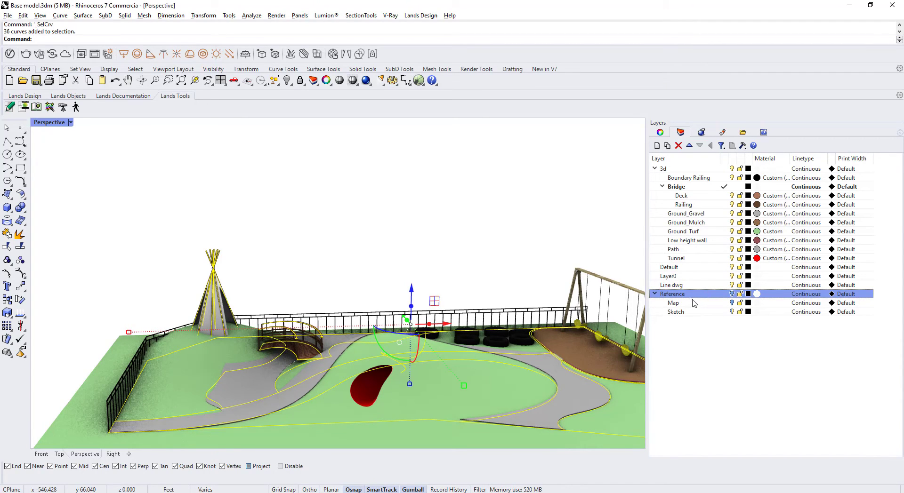
{"action": "right_click", "coordinate": [678, 287]}
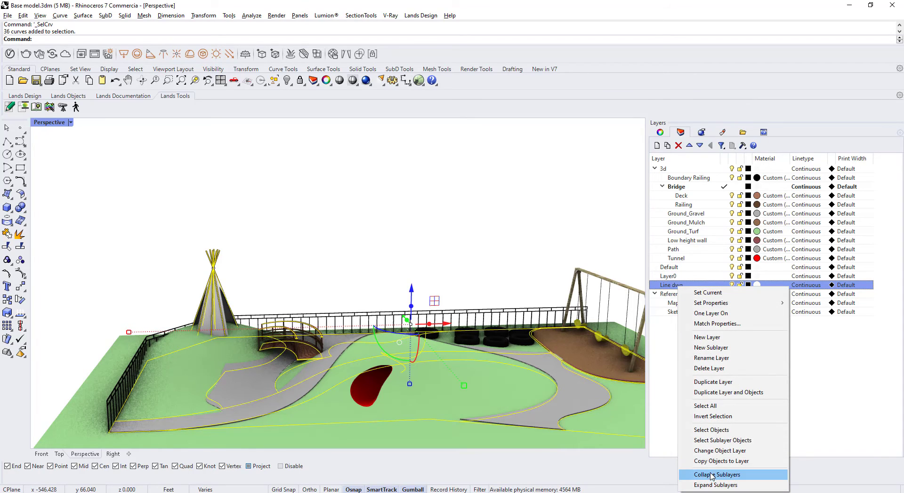
{"action": "left_click", "coordinate": [737, 451]}
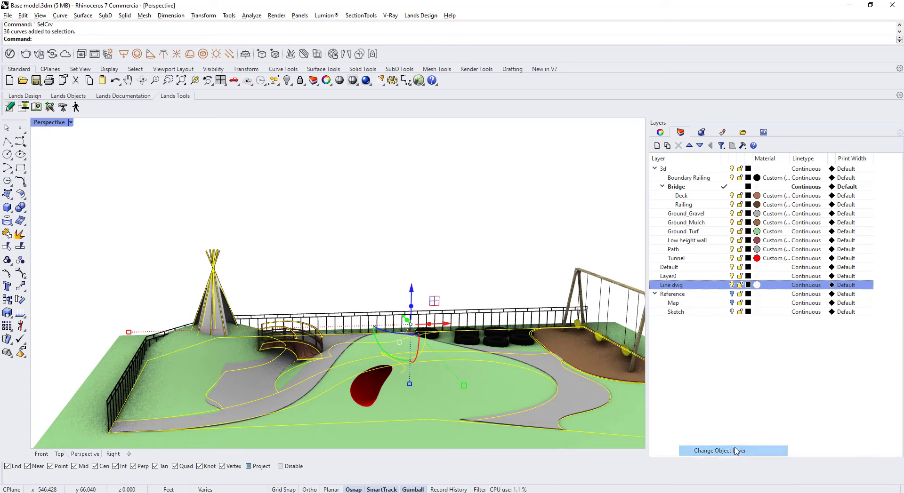
{"action": "left_click", "coordinate": [731, 285]}
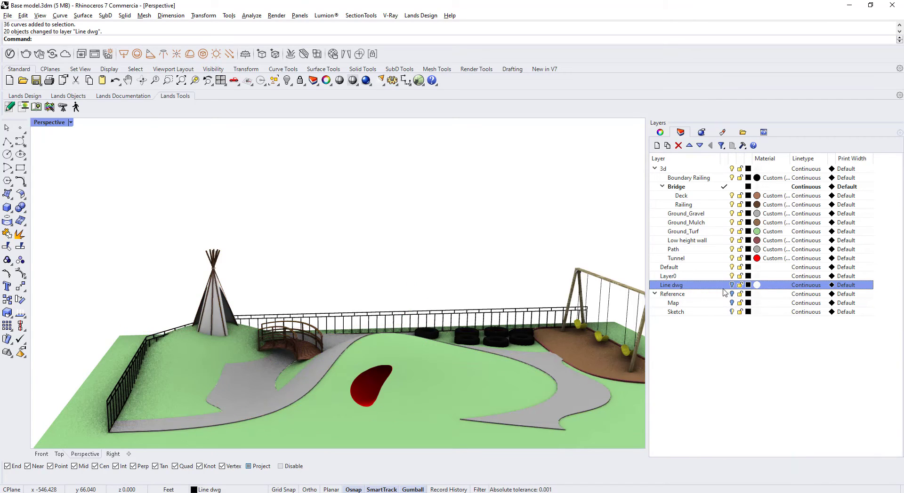
Select all visible objects in the playground model and start exporting the selection
{"action": "scroll", "coordinate": [326, 311], "scroll_direction": "down", "scroll_amount": 5}
{"action": "key", "text": "ctrl+a"}
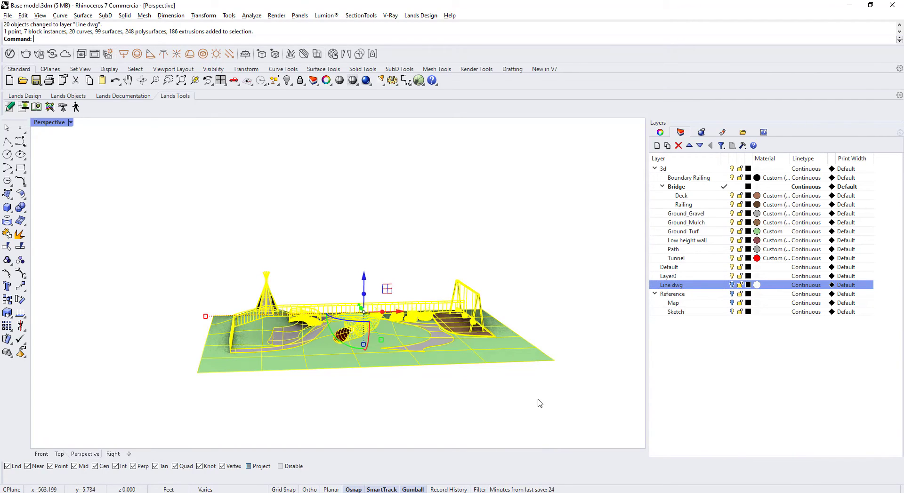
{"action": "left_click_drag", "start_coordinate": [570, 236], "coordinate": [162, 422]}
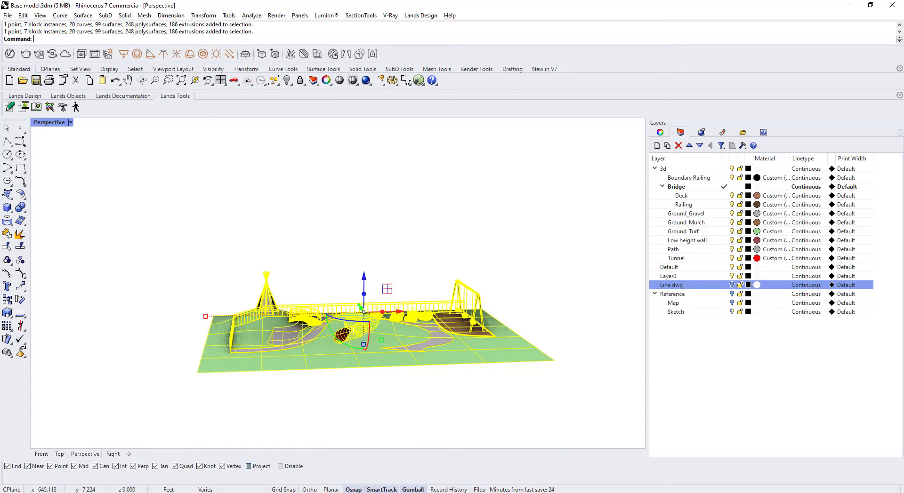
{"action": "right_click_drag", "start_coordinate": [288, 227], "coordinate": [307, 250]}
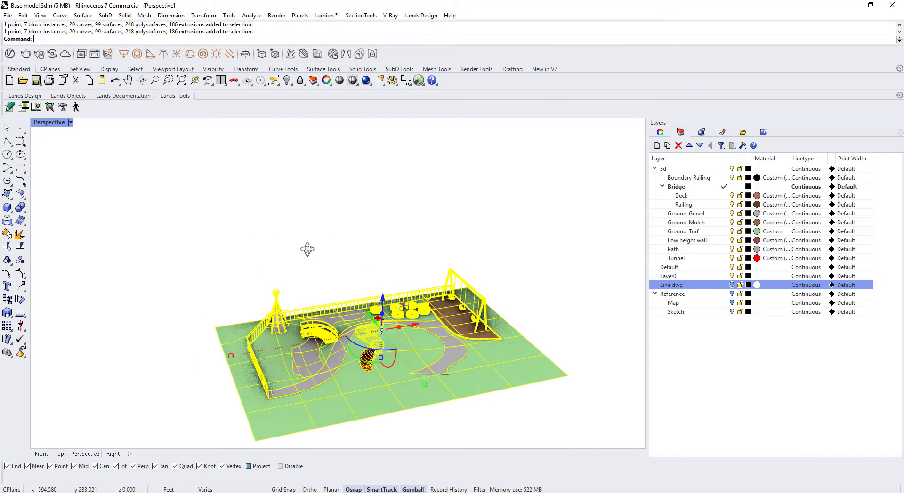
{"action": "left_click", "coordinate": [8, 16]}
{"action": "mouse_move", "coordinate": [54, 137]}
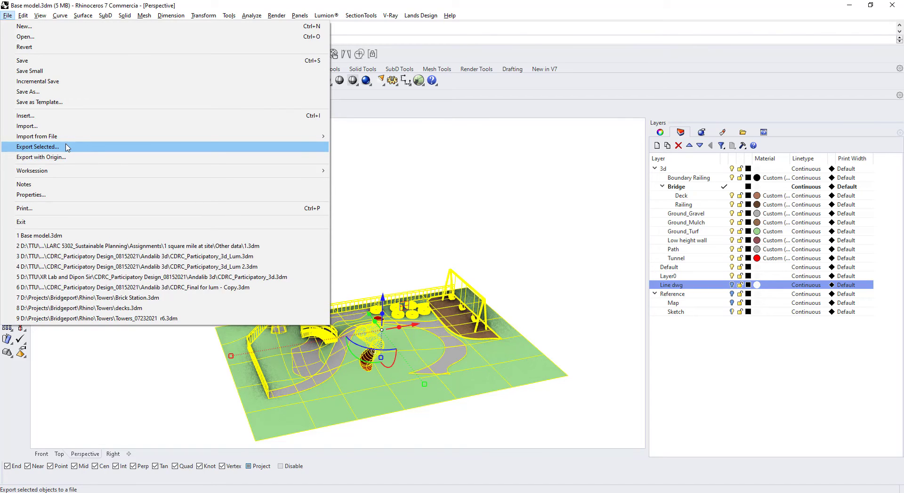
{"action": "left_click", "coordinate": [67, 147]}
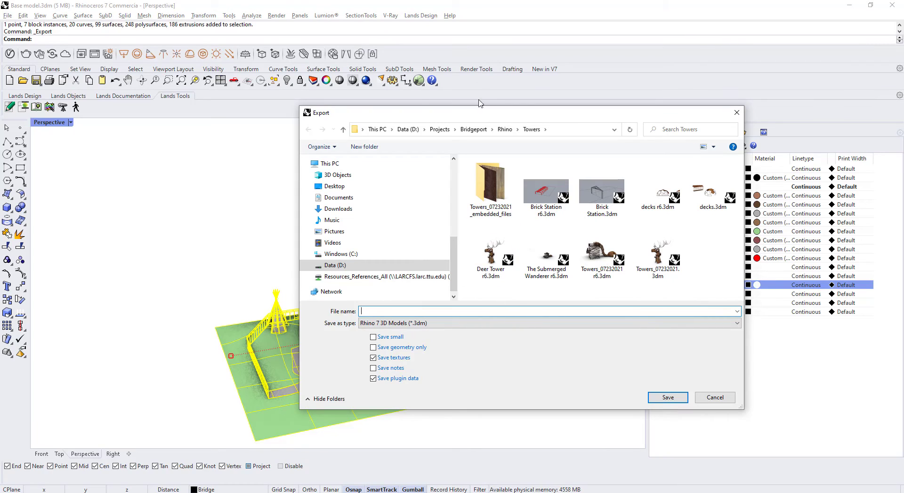
Set the export destination to the Rhino COurse folder within TTU on the D: drive
{"action": "left_click", "coordinate": [382, 267]}
{"action": "left_click", "coordinate": [568, 276]}
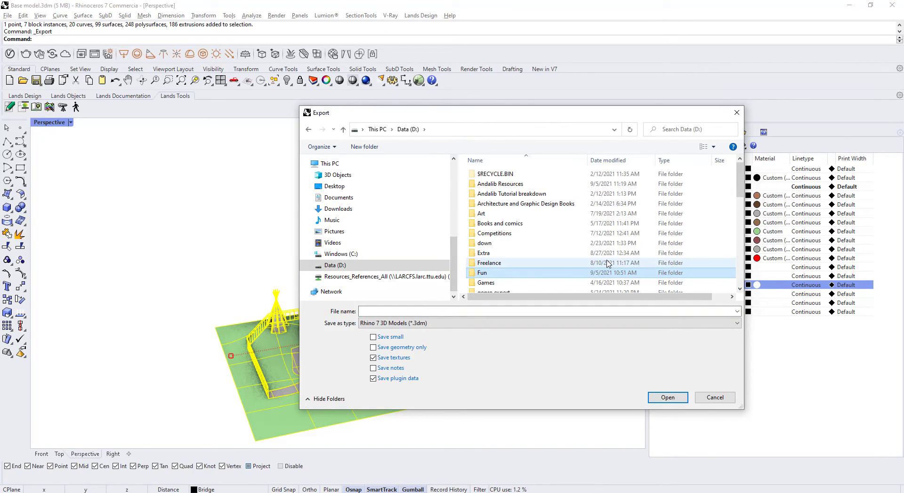
{"action": "scroll", "coordinate": [605, 263], "scroll_direction": "down", "scroll_amount": 10}
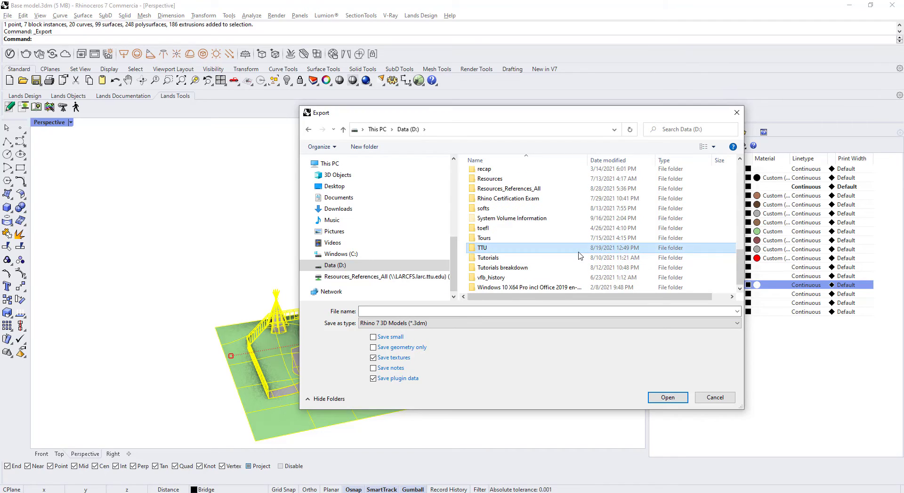
{"action": "double_click", "coordinate": [514, 250]}
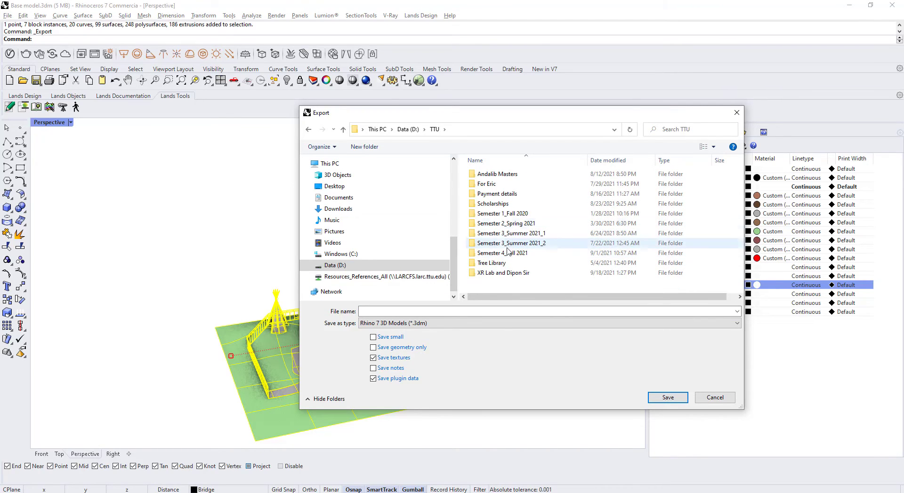
{"action": "double_click", "coordinate": [502, 273]}
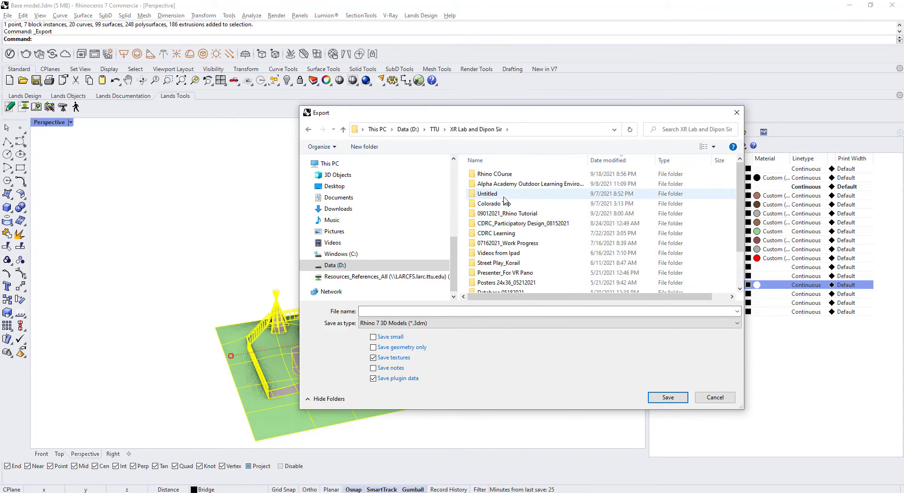
{"action": "double_click", "coordinate": [519, 174]}
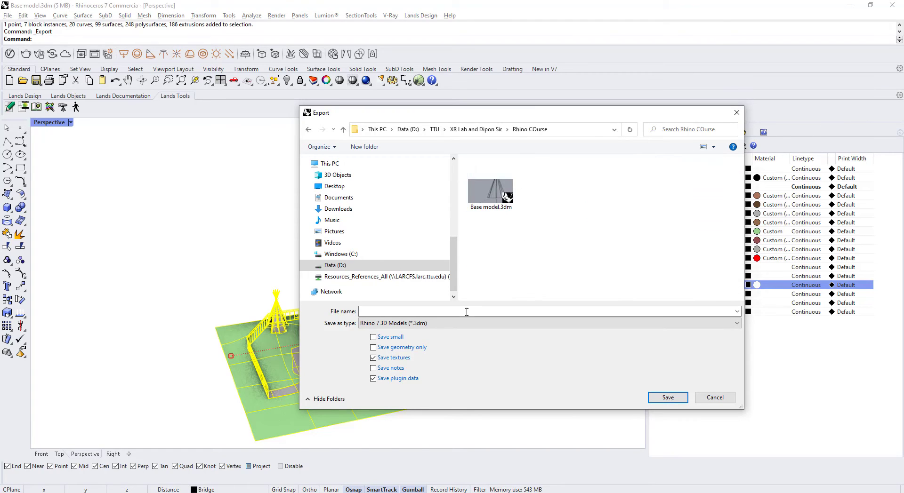
Set the export file type to COLLADA (*.dae)
{"action": "left_click", "coordinate": [460, 311]}
{"action": "left_click", "coordinate": [452, 325]}
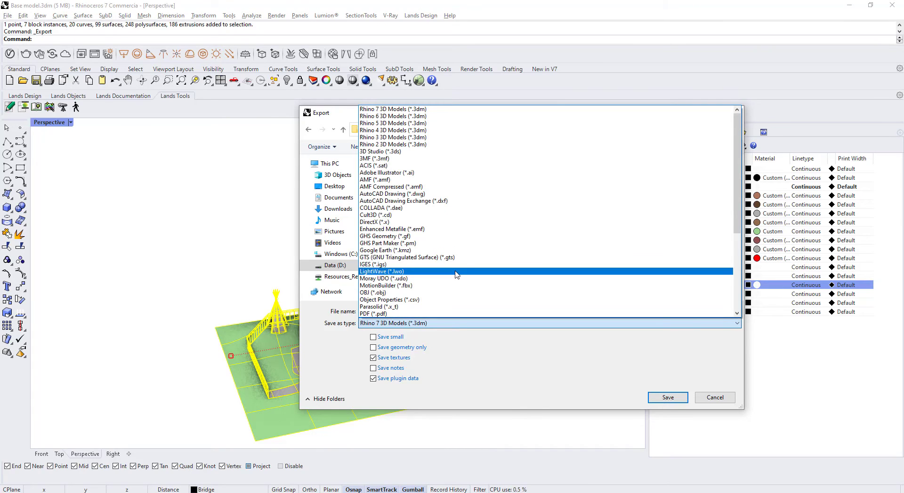
{"action": "scroll", "coordinate": [455, 275], "scroll_direction": "down", "scroll_amount": 6}
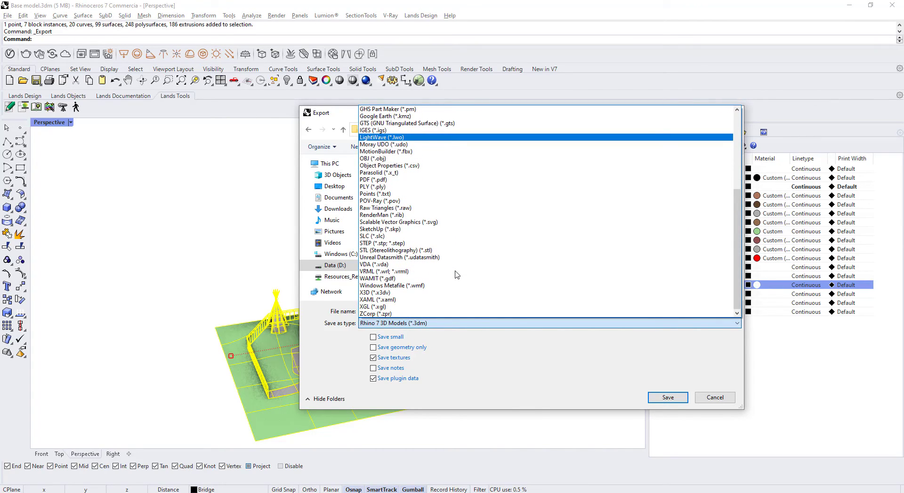
{"action": "scroll", "coordinate": [455, 275], "scroll_direction": "up", "scroll_amount": 2}
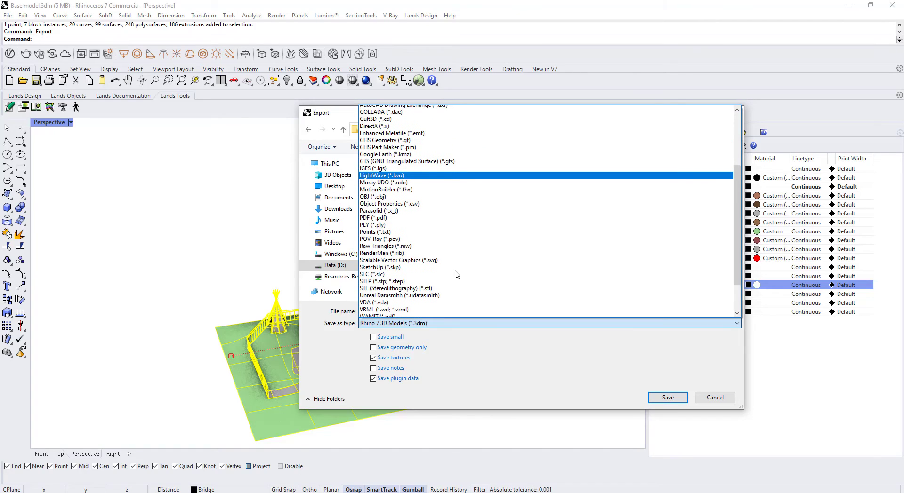
{"action": "scroll", "coordinate": [456, 275], "scroll_direction": "up", "scroll_amount": 3}
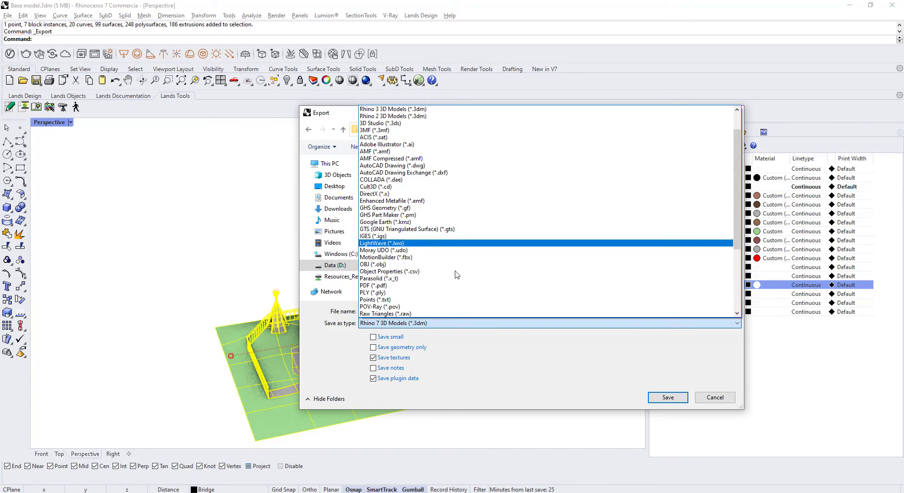
{"action": "scroll", "coordinate": [391, 235], "scroll_direction": "up", "scroll_amount": 2}
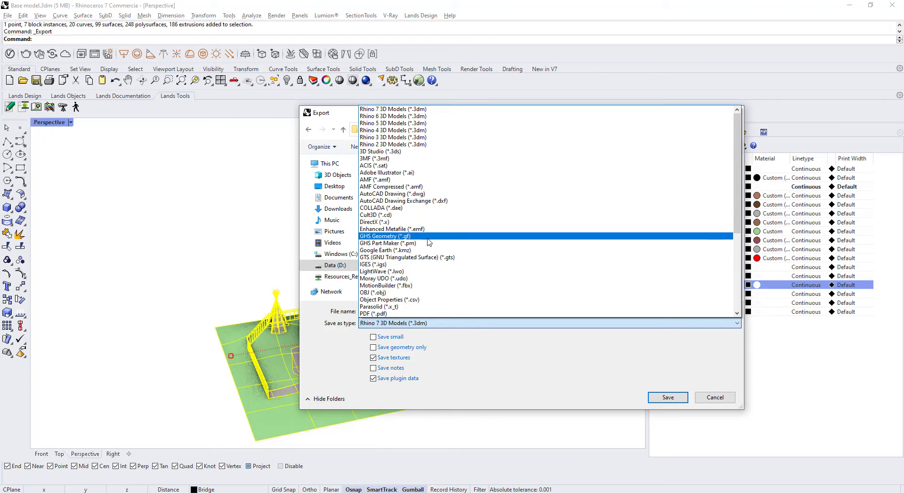
{"action": "scroll", "coordinate": [428, 242], "scroll_direction": "down", "scroll_amount": 4}
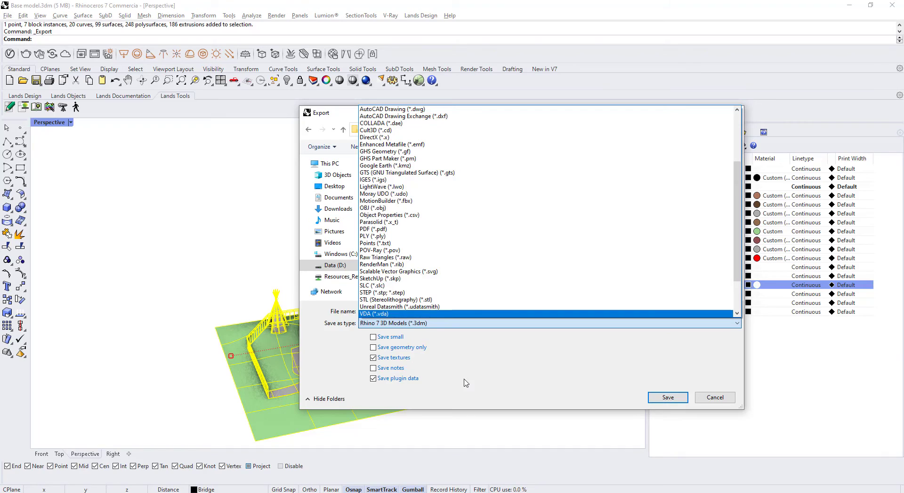
{"action": "scroll", "coordinate": [465, 284], "scroll_direction": "up", "scroll_amount": 3}
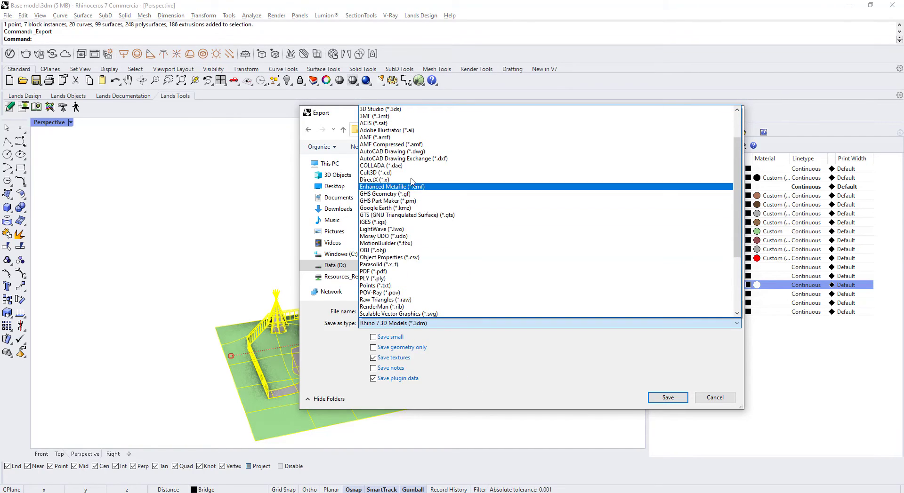
{"action": "left_click", "coordinate": [404, 166]}
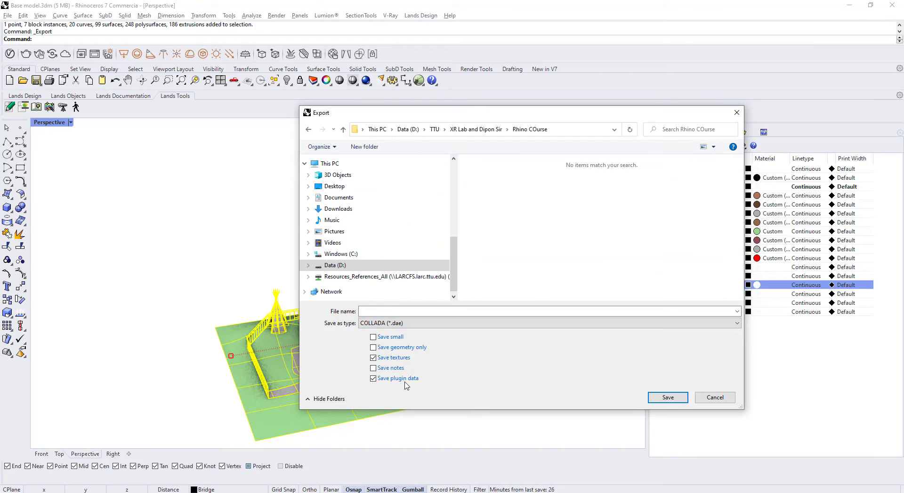
Name the export file CDRC_Lumion Export and save it
{"action": "left_click", "coordinate": [413, 311]}
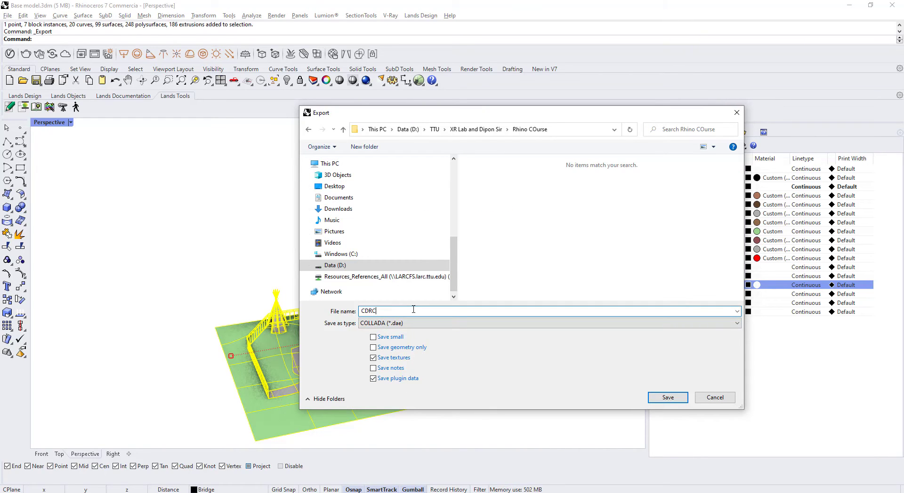
{"action": "type", "text": "CDRC_Lumion Export"}
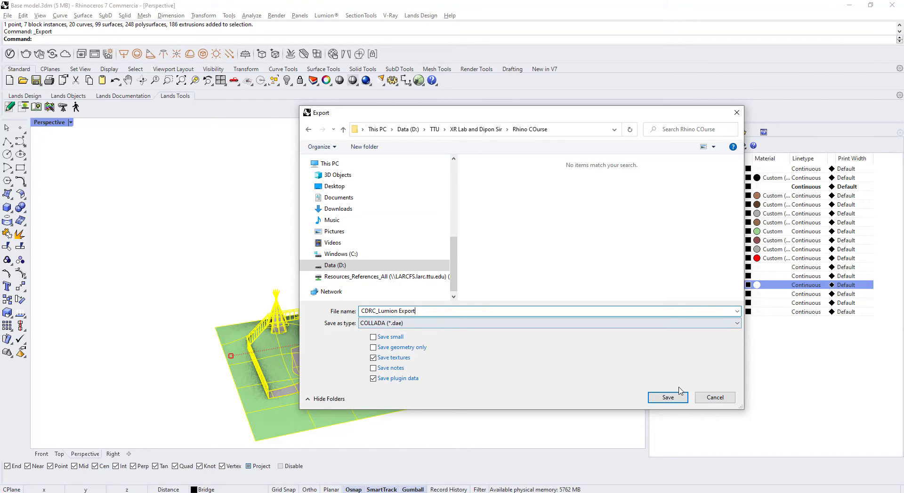
{"action": "left_click", "coordinate": [669, 398]}
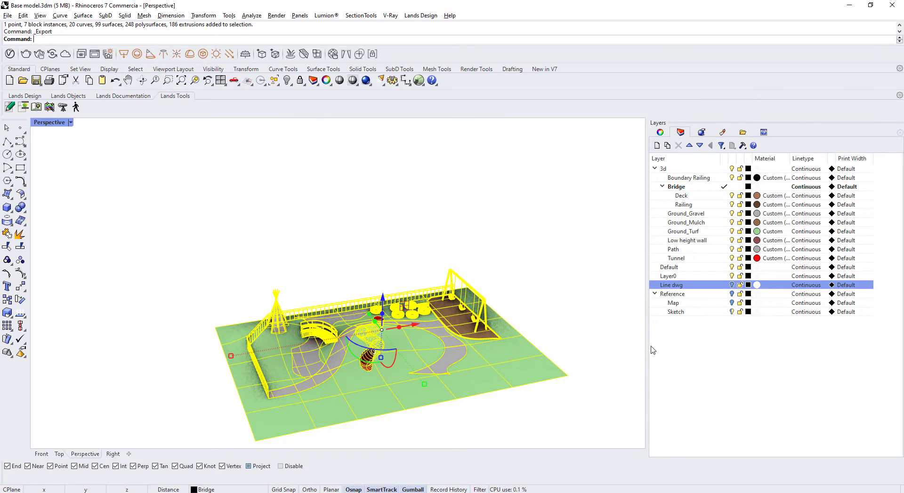
{"action": "right_click_drag", "start_coordinate": [458, 363], "coordinate": [471, 361]}
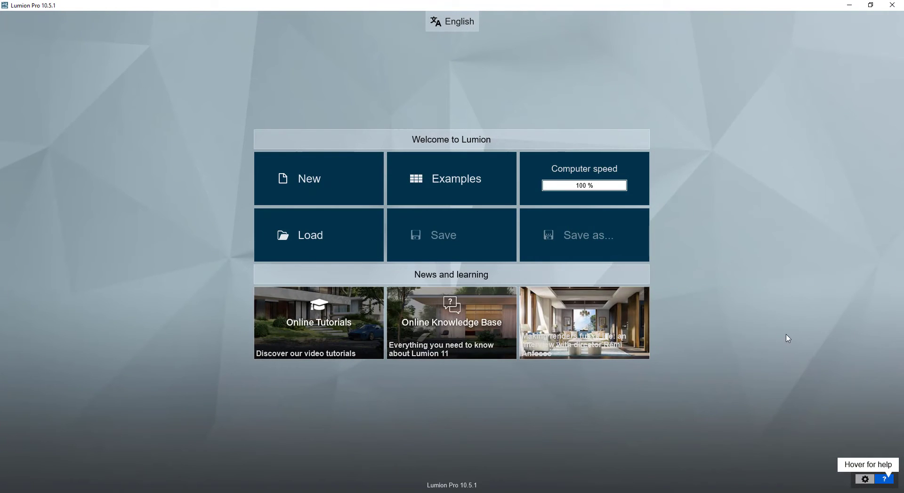
Switch to Lumion and create a new project from the Plain scene
{"action": "left_click", "coordinate": [304, 180]}
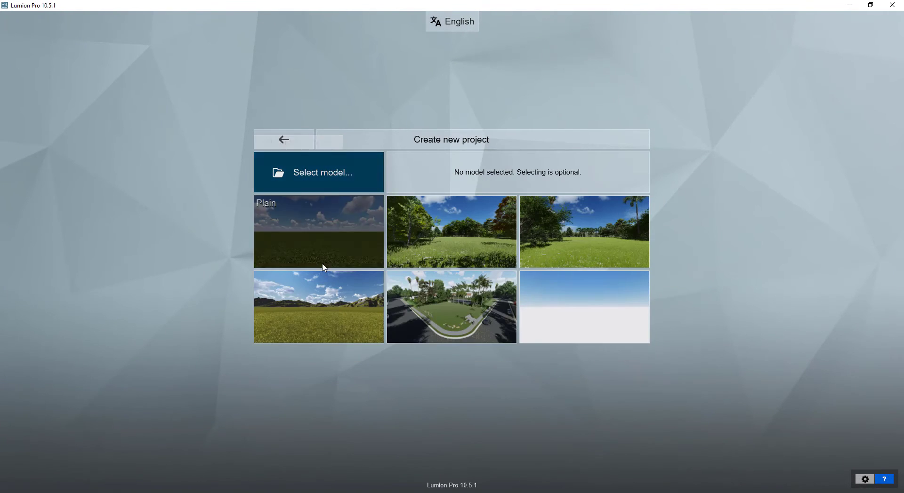
{"action": "left_click", "coordinate": [348, 261]}
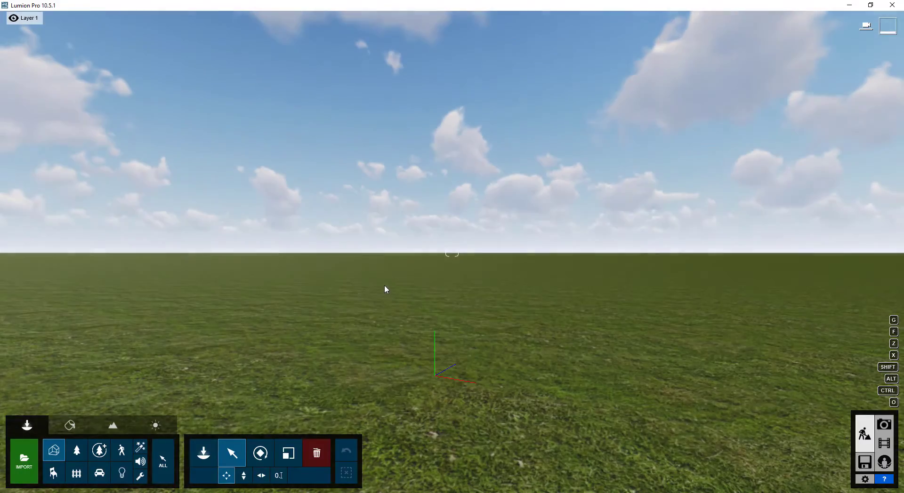
{"action": "right_click_drag", "start_coordinate": [384, 289], "coordinate": [453, 288]}
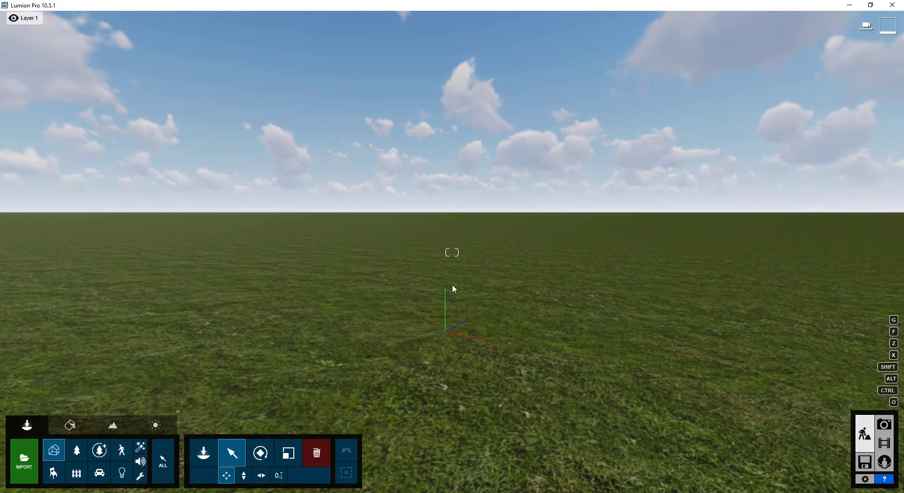
Choose CDRC_Lumion Export.dae from the Rhino COurse folder as the new model to import
{"action": "left_click", "coordinate": [26, 457]}
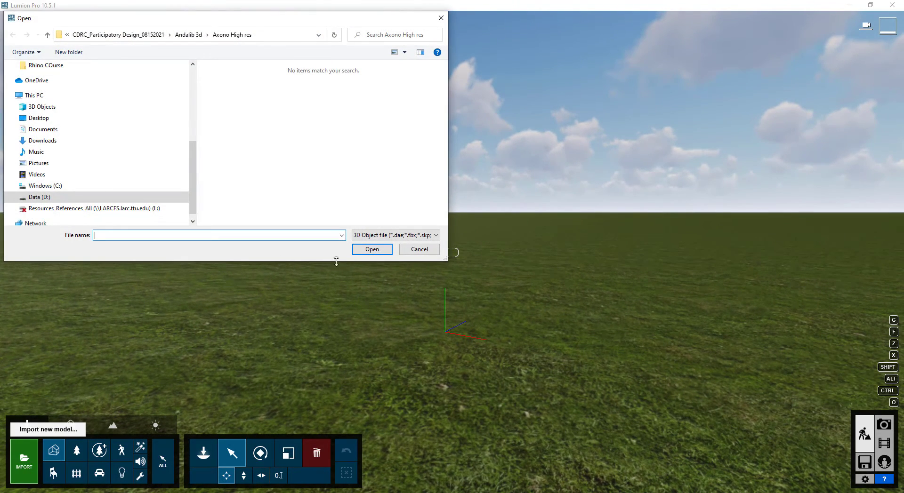
{"action": "left_click", "coordinate": [375, 235]}
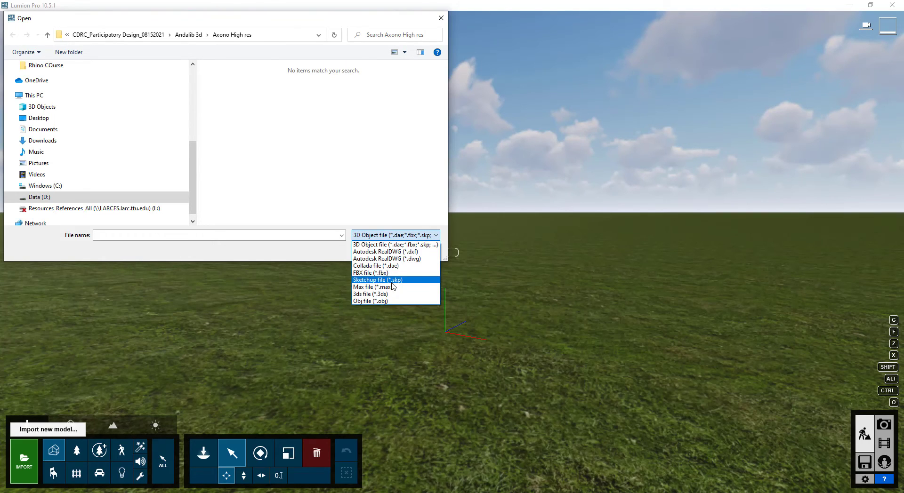
{"action": "left_click", "coordinate": [327, 164]}
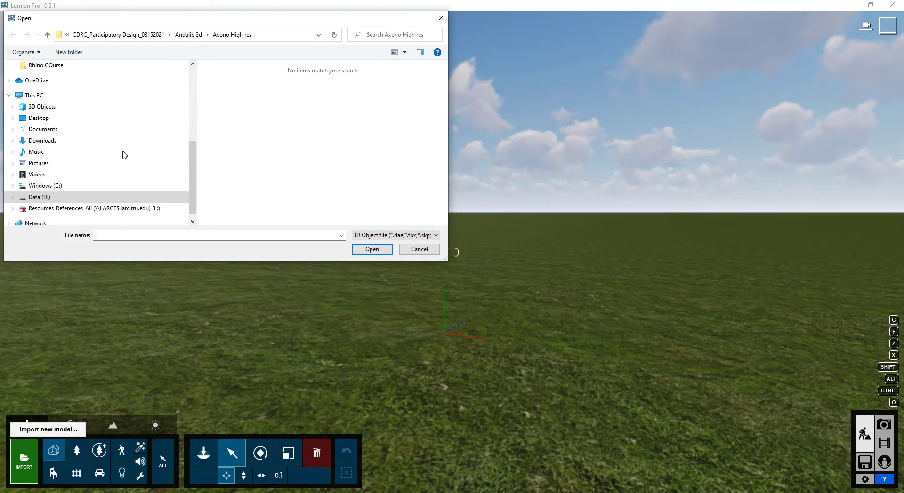
{"action": "left_click", "coordinate": [119, 37]}
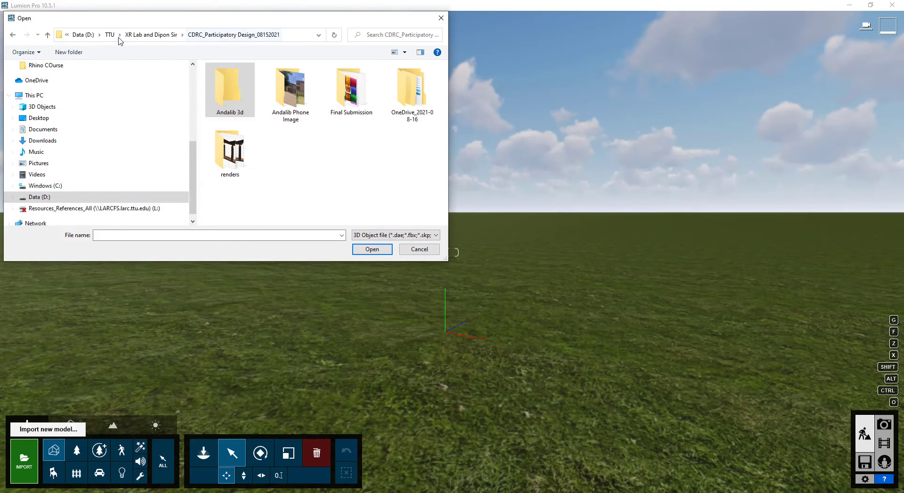
{"action": "left_click", "coordinate": [149, 35]}
{"action": "double_click", "coordinate": [254, 80]}
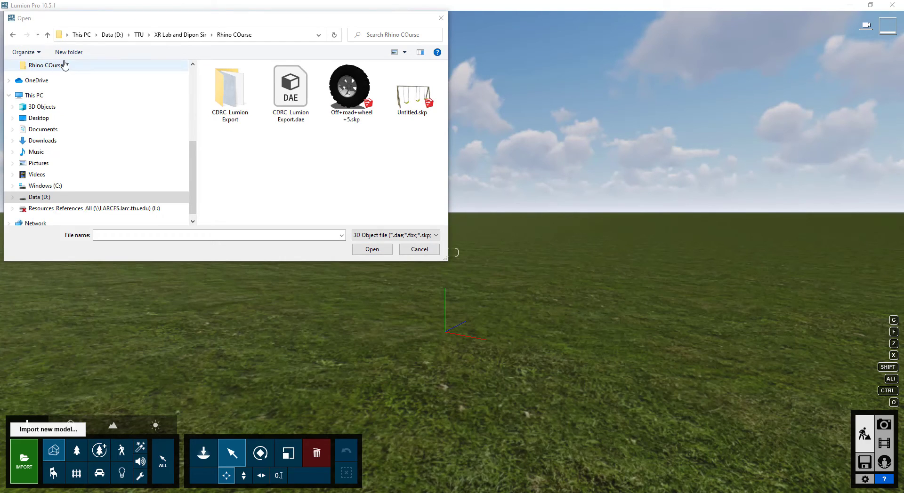
{"action": "double_click", "coordinate": [294, 109]}
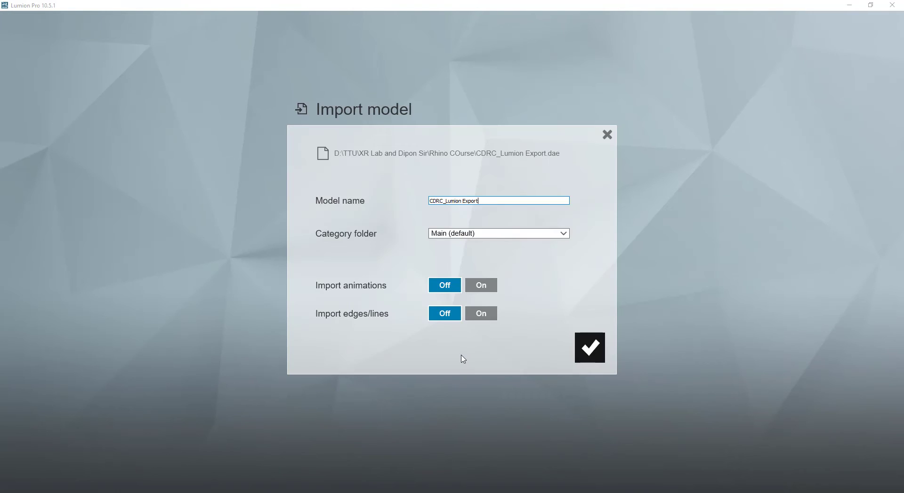
Import the model as CDRC_Lumion Export into the Main (default) category folder, with animations and edges/lines off
{"action": "left_click", "coordinate": [474, 234]}
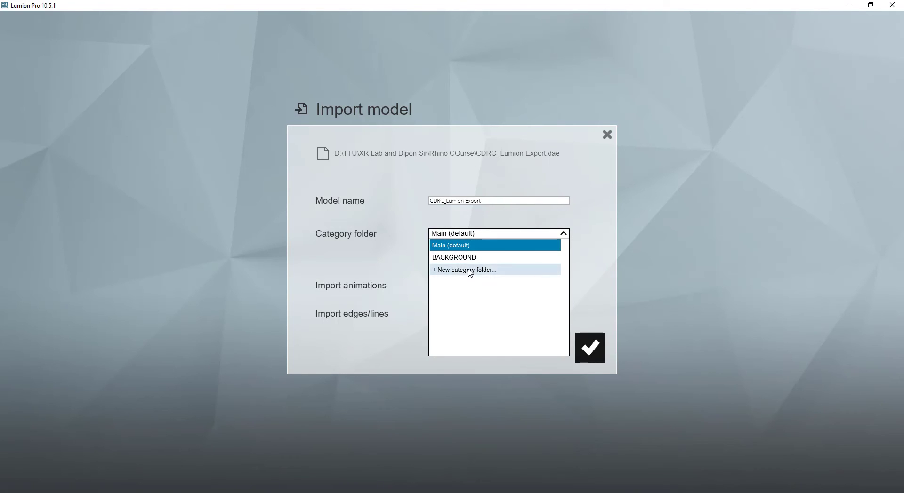
{"action": "left_click", "coordinate": [398, 262]}
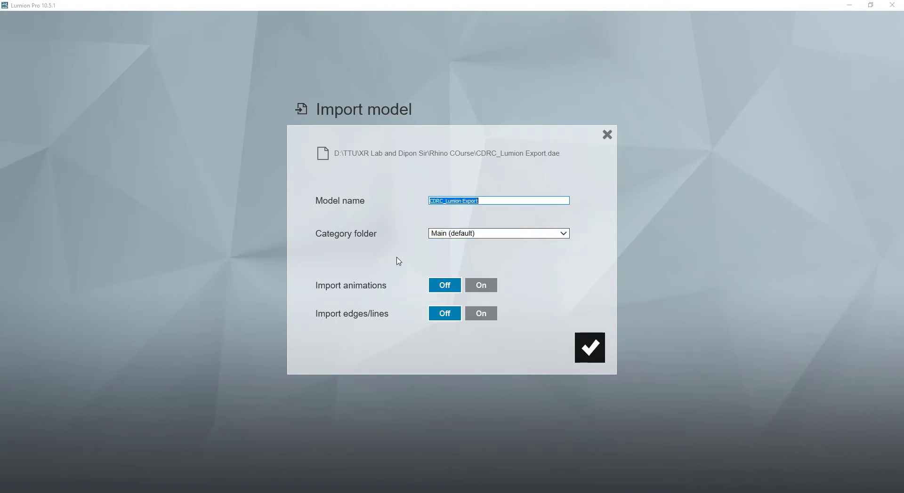
{"action": "left_click", "coordinate": [589, 348]}
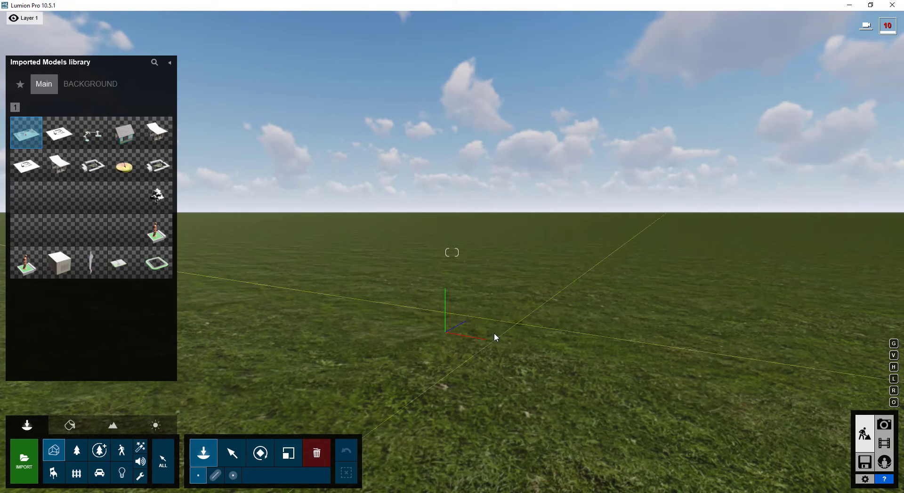
{"action": "right_click_drag", "start_coordinate": [503, 322], "coordinate": [542, 365]}
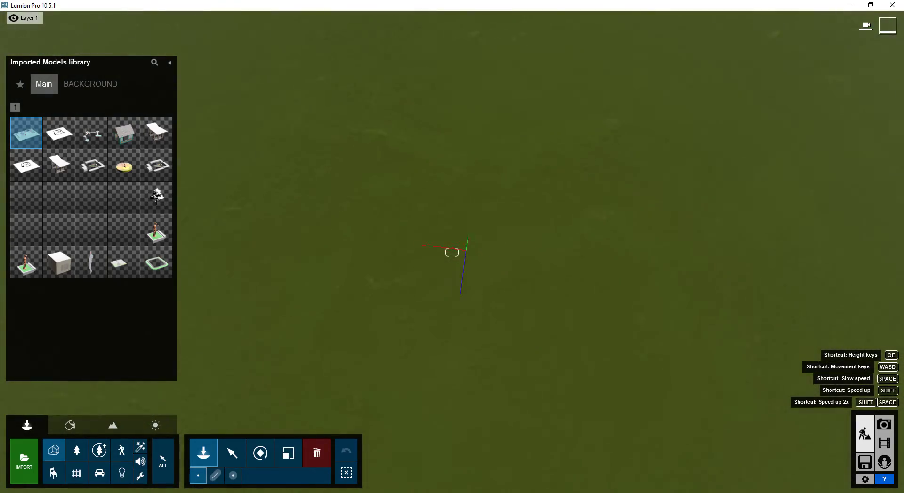
Place the imported CDRC_Lumion Export playground model on the plain grass terrain
{"action": "left_click", "coordinate": [150, 273]}
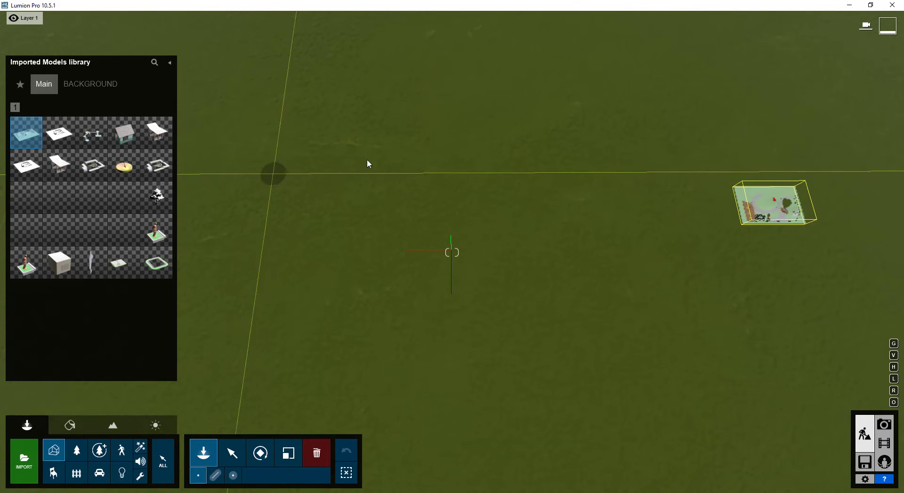
{"action": "right_click_drag", "start_coordinate": [372, 165], "coordinate": [476, 159]}
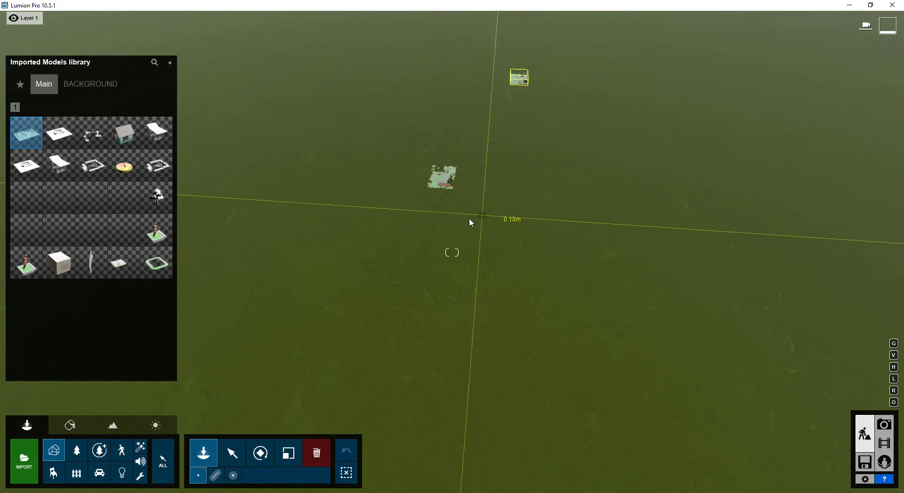
{"action": "left_click", "coordinate": [70, 425]}
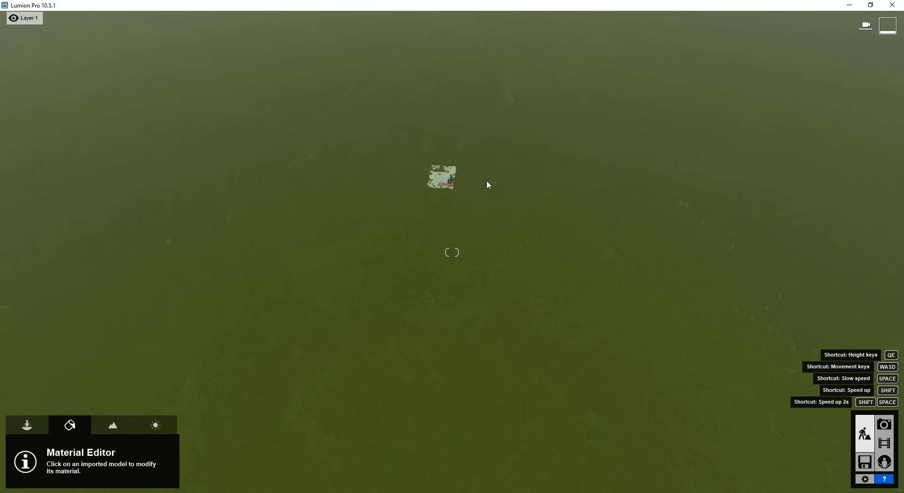
{"action": "key", "text": "w"}
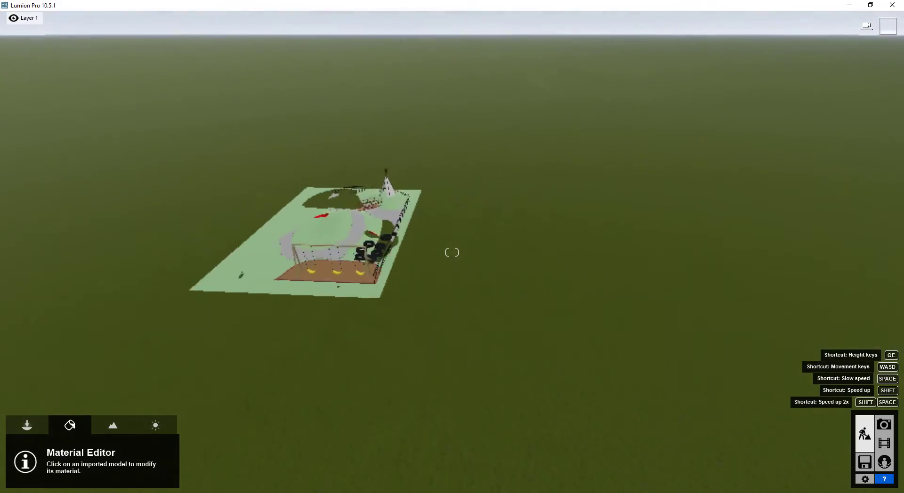
Examine the placed playground around the teepee, fence, bridge and tyres for areas where the terrain shows through its surface
{"action": "key", "text": "q"}
{"action": "key", "text": "w"}
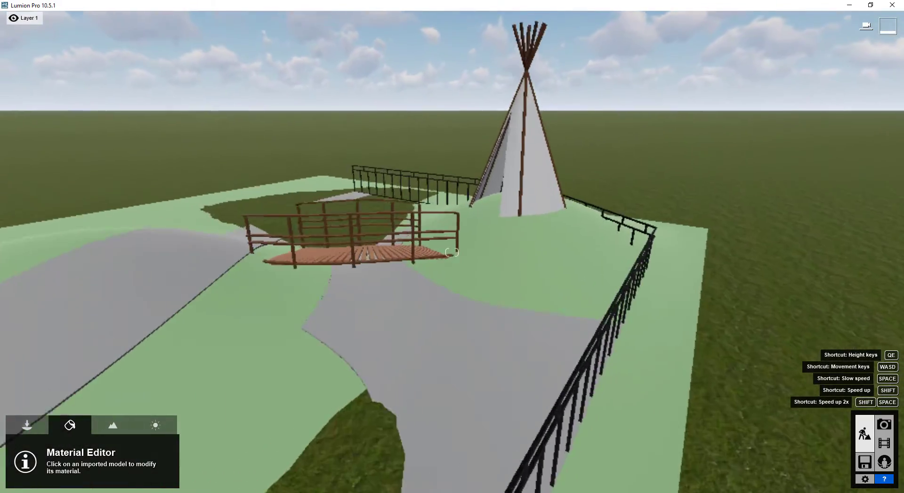
{"action": "key", "text": "w"}
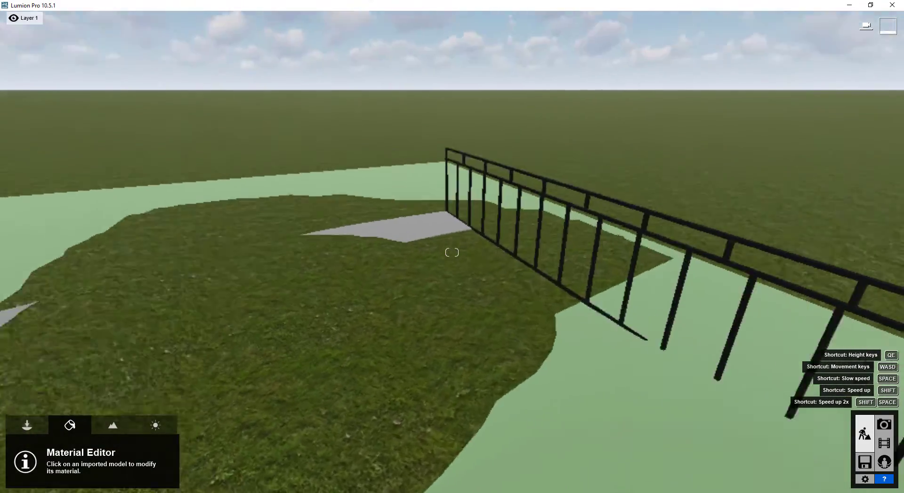
{"action": "key", "text": "s"}
{"action": "key", "text": "e"}
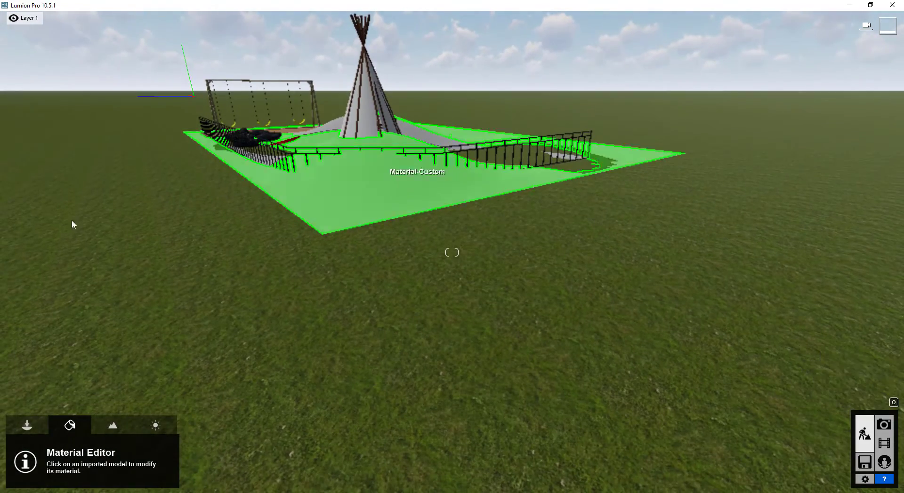
{"action": "left_click", "coordinate": [11, 429]}
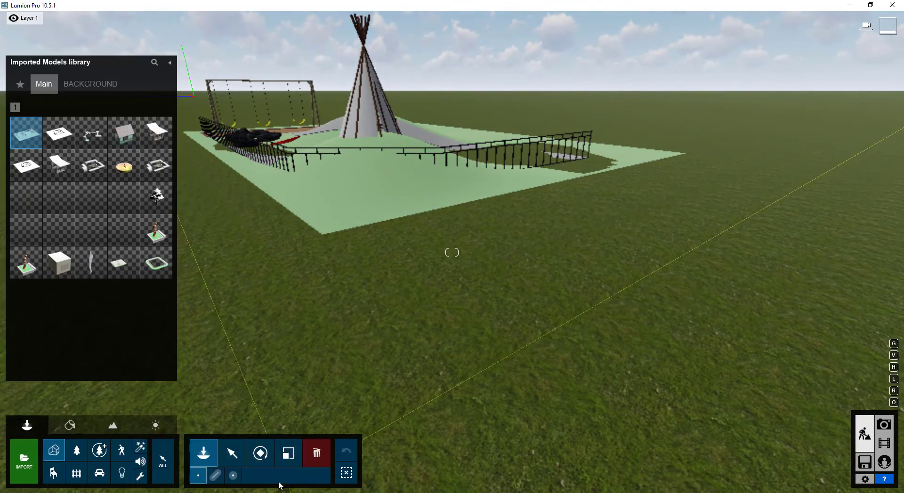
{"action": "left_click", "coordinate": [235, 461]}
{"action": "key", "text": "w"}
{"action": "right_click_drag", "start_coordinate": [528, 343], "coordinate": [515, 298]}
{"action": "key", "text": "w"}
{"action": "key", "text": "q"}
{"action": "key", "text": "e"}
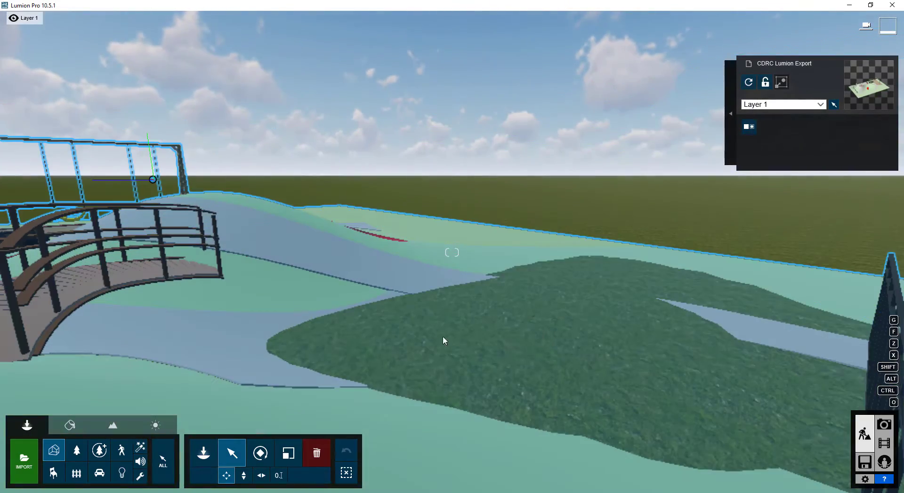
{"action": "right_click_drag", "start_coordinate": [636, 337], "coordinate": [558, 367]}
{"action": "key", "text": "w"}
{"action": "key", "text": "q"}
{"action": "key", "text": "w"}
{"action": "key", "text": "s"}
{"action": "key", "text": "s"}
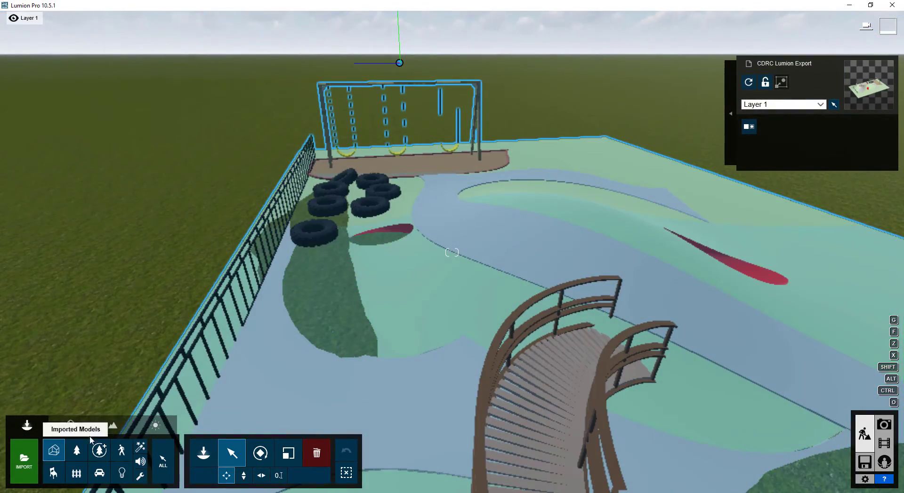
Set up landscape height sculpting with a small brush size and a low brush speed
{"action": "left_click", "coordinate": [118, 422]}
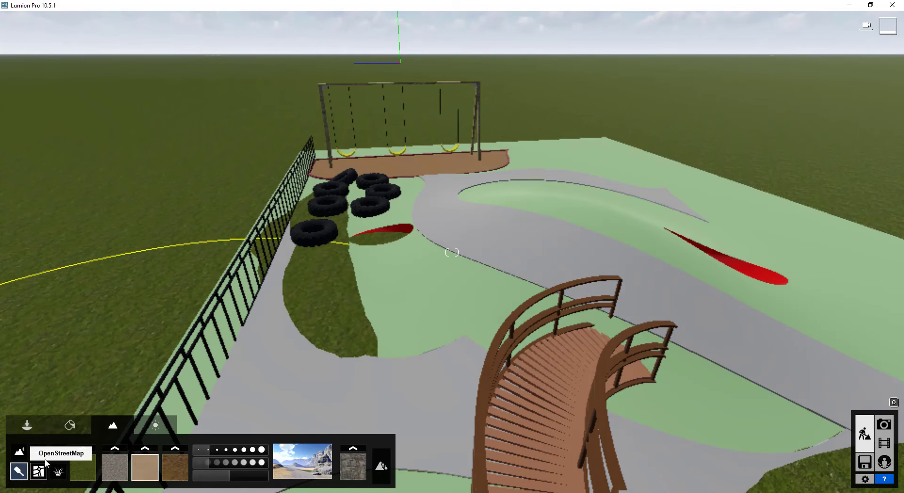
{"action": "left_click", "coordinate": [19, 453]}
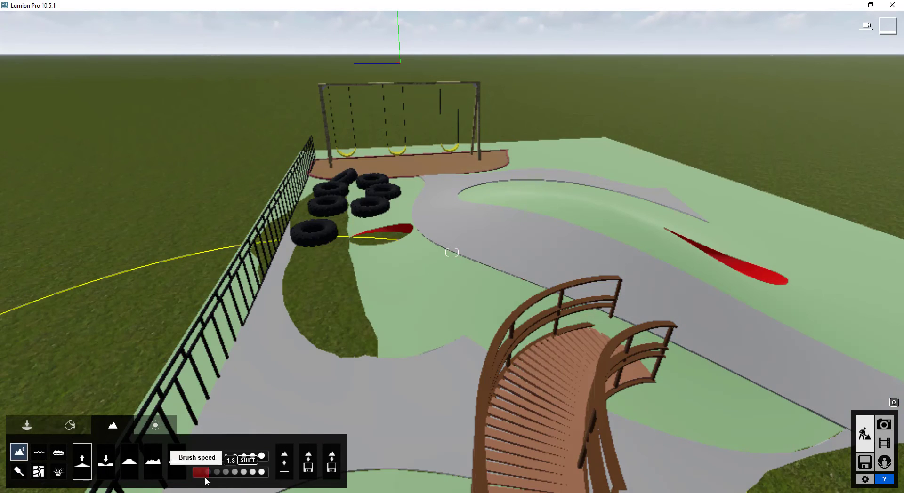
{"action": "mouse_move", "coordinate": [197, 472]}
{"action": "left_mouse_down"}
{"action": "mouse_move", "coordinate": [209, 471]}
{"action": "mouse_move", "coordinate": [193, 452]}
{"action": "left_mouse_up"}
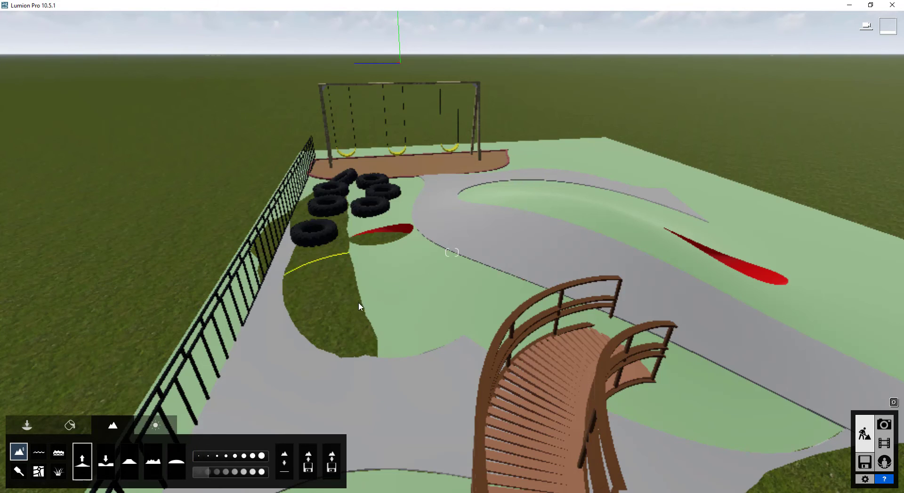
Try raising the terrain in the grassy patch in front of the tyres, and undo it
{"action": "left_click_drag", "start_coordinate": [358, 307], "coordinate": [359, 282]}
{"action": "mouse_move", "coordinate": [310, 485]}
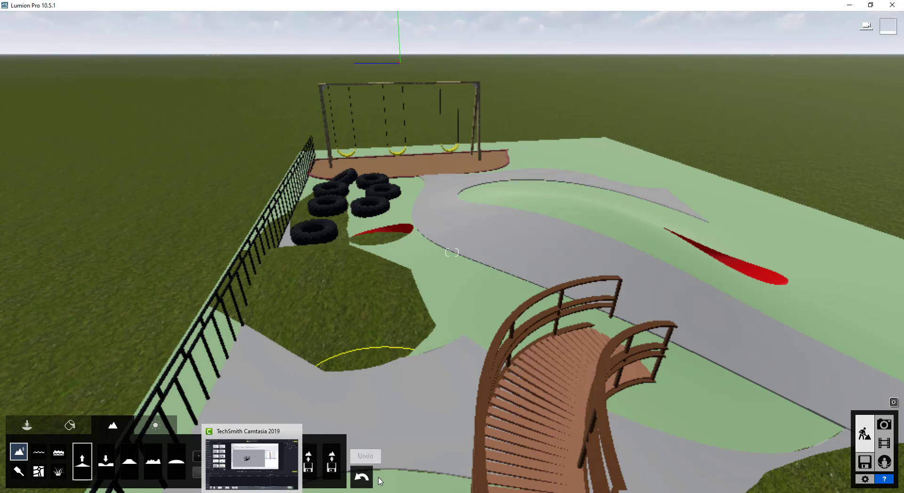
{"action": "left_click", "coordinate": [364, 483]}
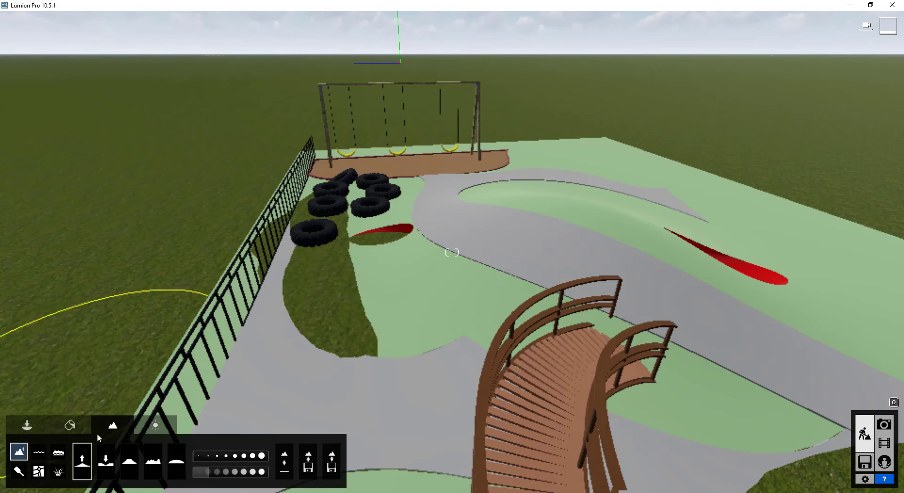
Lower the terrain where it pokes through the model in front of the tyres and around the path end by the corner fence
{"action": "left_click_drag", "start_coordinate": [396, 353], "coordinate": [390, 253]}
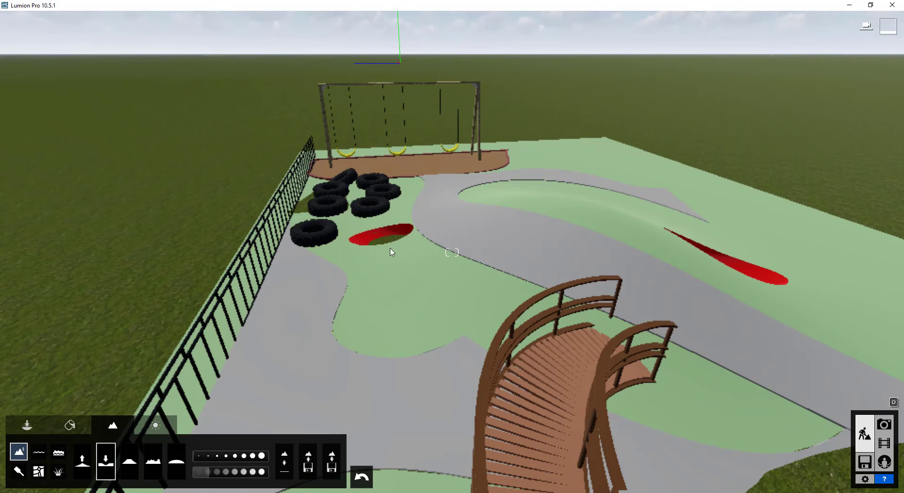
{"action": "right_click_drag", "start_coordinate": [396, 375], "coordinate": [607, 385]}
{"action": "left_click_drag", "start_coordinate": [450, 329], "coordinate": [486, 291]}
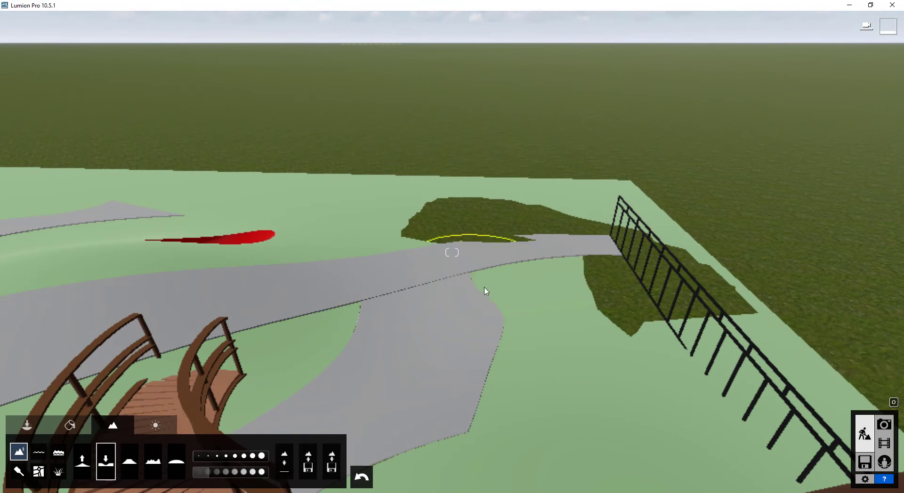
{"action": "left_click_drag", "start_coordinate": [526, 243], "coordinate": [586, 321]}
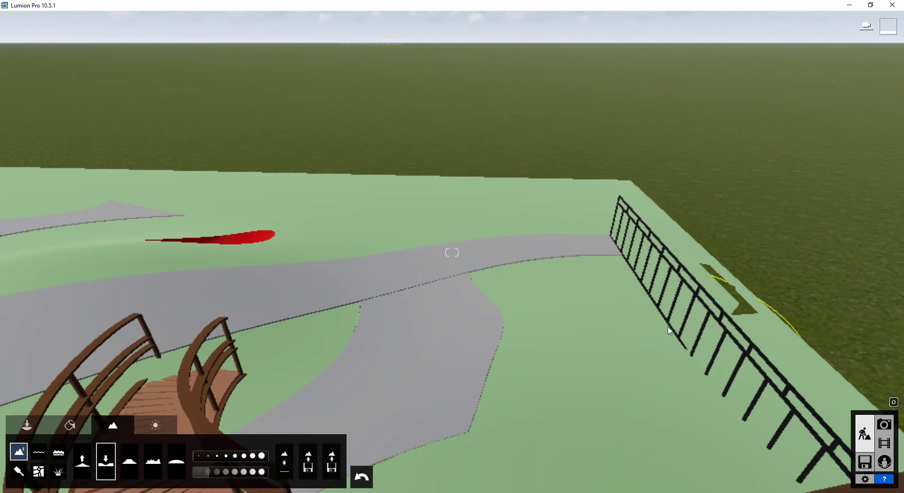
Inspect the red slide beside the tyres and the nearby paths for remaining terrain showing through
{"action": "key", "text": "s"}
{"action": "right_click_drag", "start_coordinate": [649, 327], "coordinate": [452, 286]}
{"action": "key", "text": "w"}
{"action": "right_click_drag", "start_coordinate": [452, 253], "coordinate": [589, 252]}
{"action": "key", "text": "a"}
{"action": "right_click_drag", "start_coordinate": [412, 294], "coordinate": [429, 409]}
{"action": "key", "text": "w"}
{"action": "key", "text": "q"}
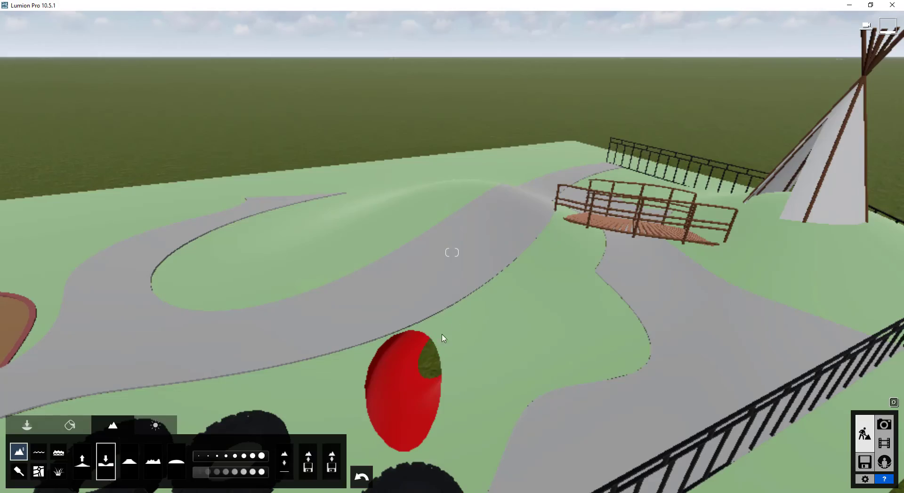
{"action": "key", "text": "w"}
{"action": "right_click_drag", "start_coordinate": [350, 367], "coordinate": [683, 268]}
Inspect the mound with the large red slide, the bridge, the swings and the surrounding ground for leftover terrain
{"action": "key", "text": "e"}
{"action": "key", "text": "q"}
{"action": "key", "text": "w"}
{"action": "key", "text": "w"}
{"action": "key", "text": "e"}
{"action": "key", "text": "w"}
{"action": "key", "text": "q"}
{"action": "key", "text": "s"}
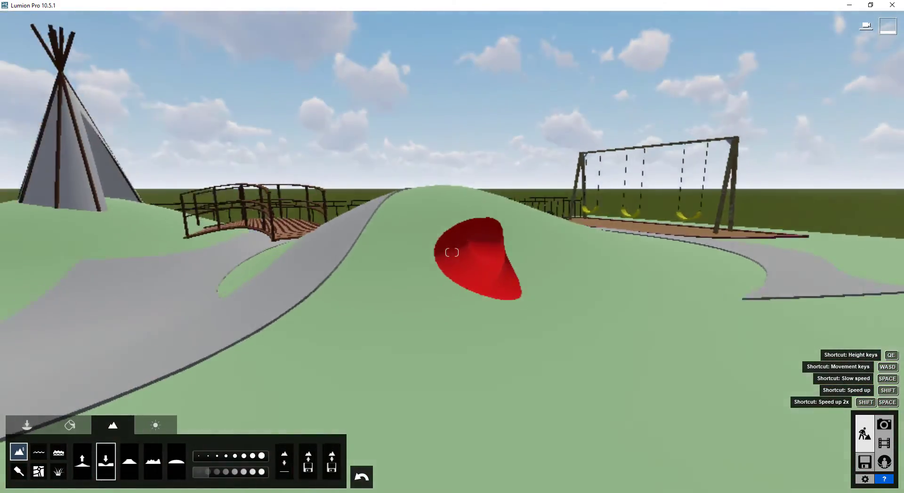
{"action": "key", "text": "a"}
{"action": "key", "text": "w"}
{"action": "key", "text": "s"}
{"action": "key", "text": "a"}
{"action": "right_click_drag", "start_coordinate": [452, 252], "coordinate": [480, 263]}
{"action": "key", "text": "d"}
{"action": "key", "text": "w"}
{"action": "key", "text": "w"}
{"action": "key", "text": "q"}
{"action": "key", "text": "d"}
{"action": "key", "text": "e"}
{"action": "key", "text": "s"}
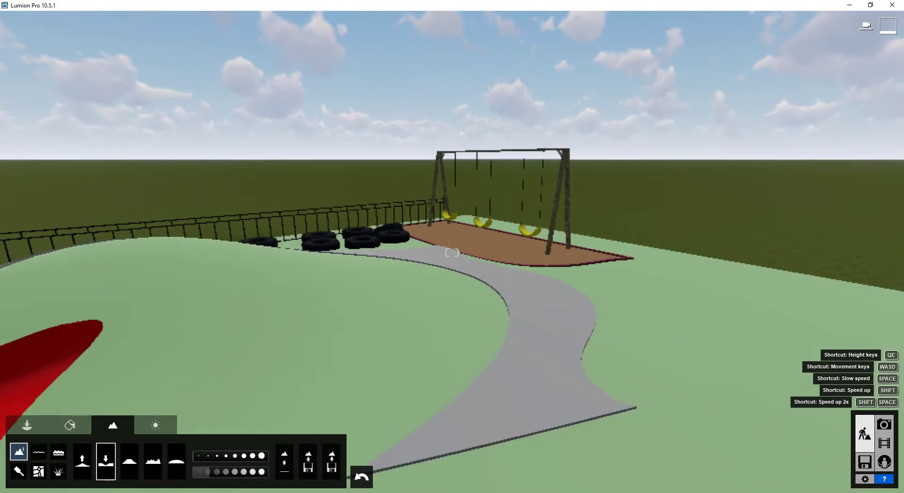
{"action": "key", "text": "a"}
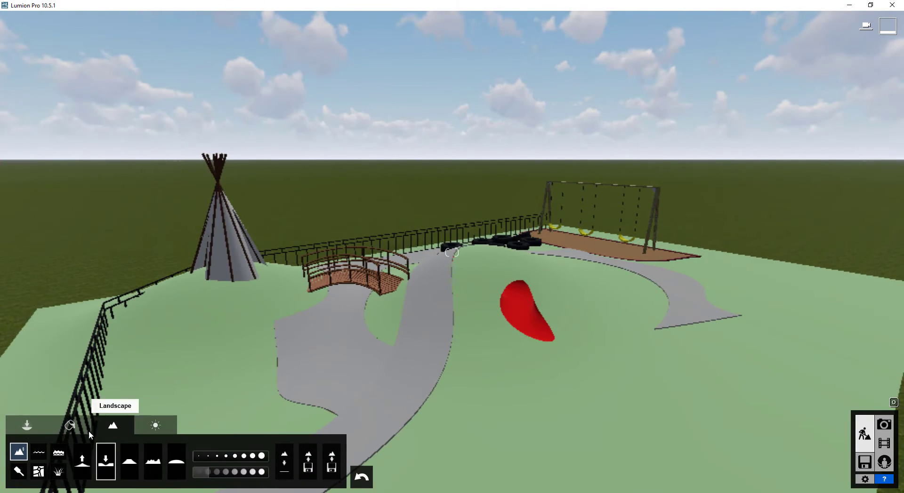
Apply the Wild Grass 02 material to the model's green ground surface and check it up close
{"action": "left_click", "coordinate": [72, 431]}
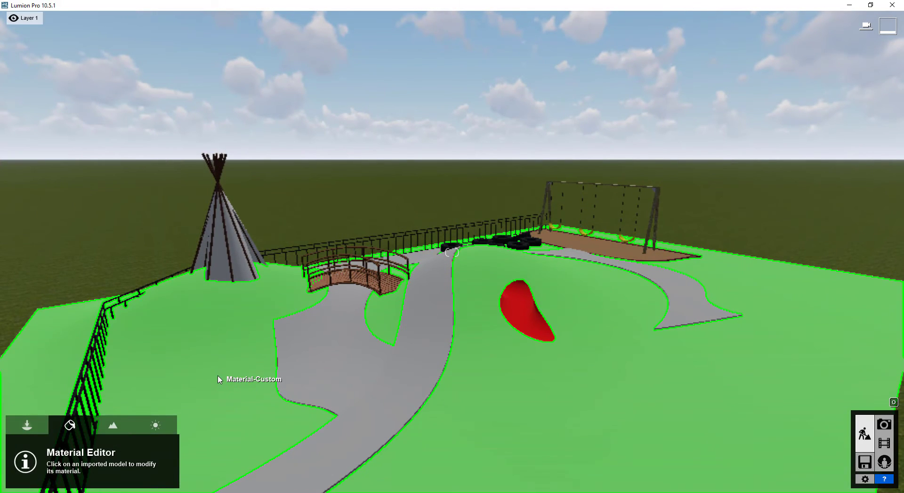
{"action": "left_click", "coordinate": [218, 379]}
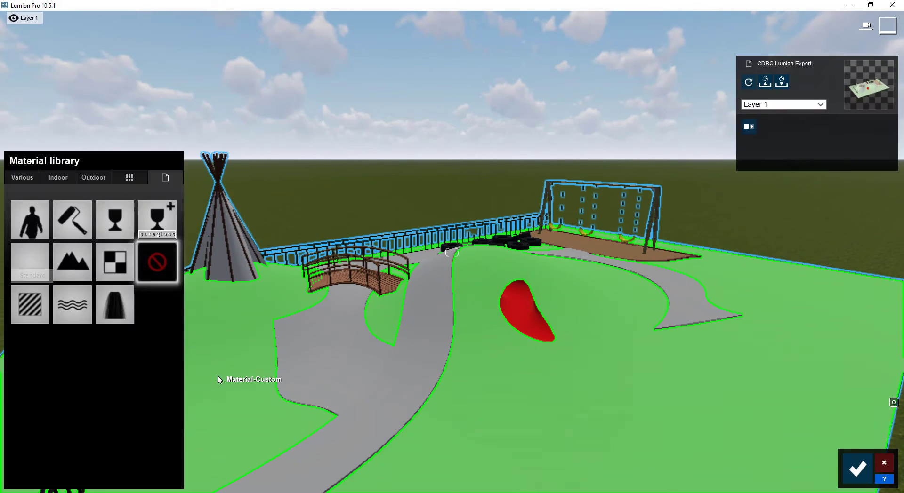
{"action": "left_click", "coordinate": [25, 178]}
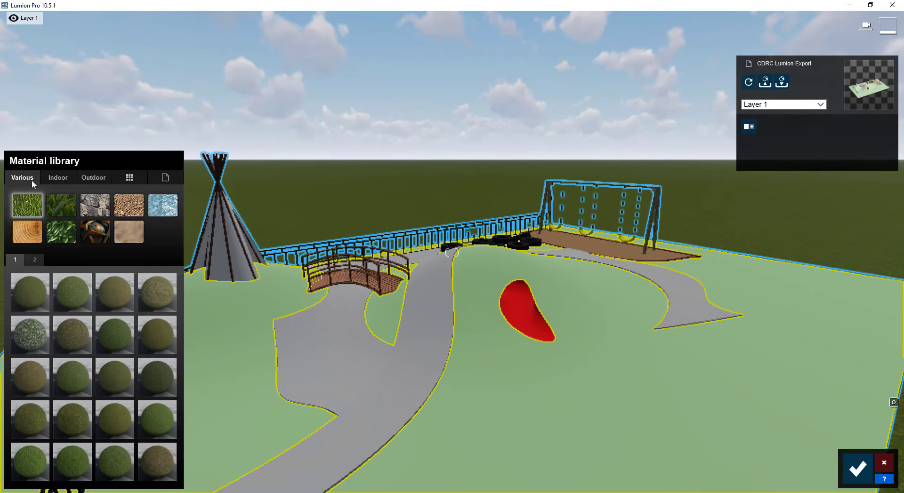
{"action": "left_click", "coordinate": [54, 204]}
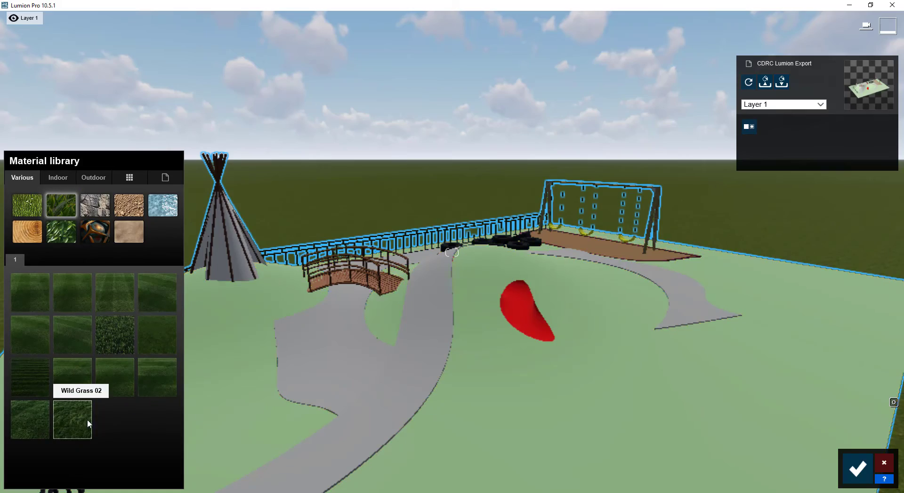
{"action": "left_click", "coordinate": [87, 420]}
{"action": "key", "text": "s"}
{"action": "right_click_drag", "start_coordinate": [463, 383], "coordinate": [475, 388]}
{"action": "key", "text": "e"}
{"action": "key", "text": "w"}
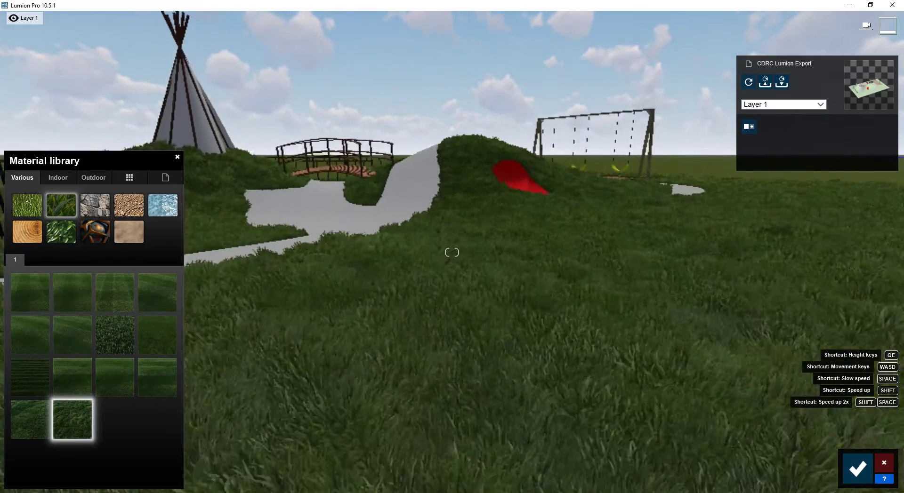
{"action": "key", "text": "w"}
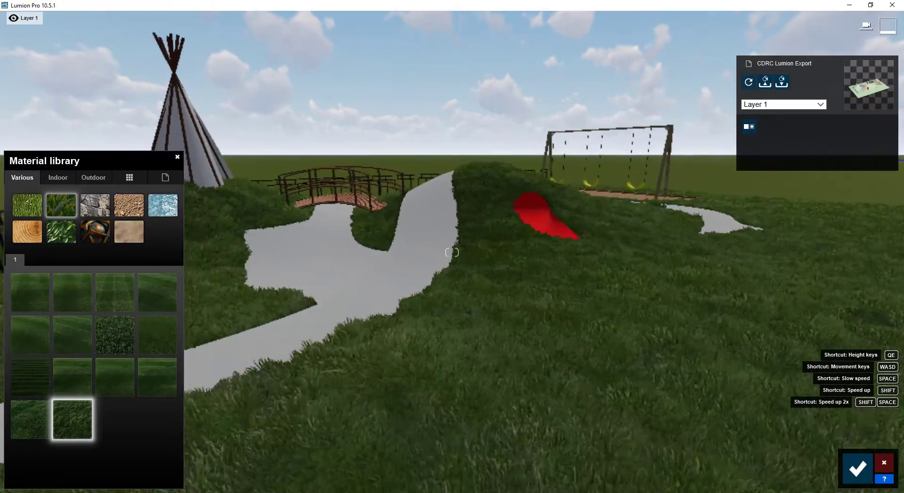
{"action": "key", "text": "s"}
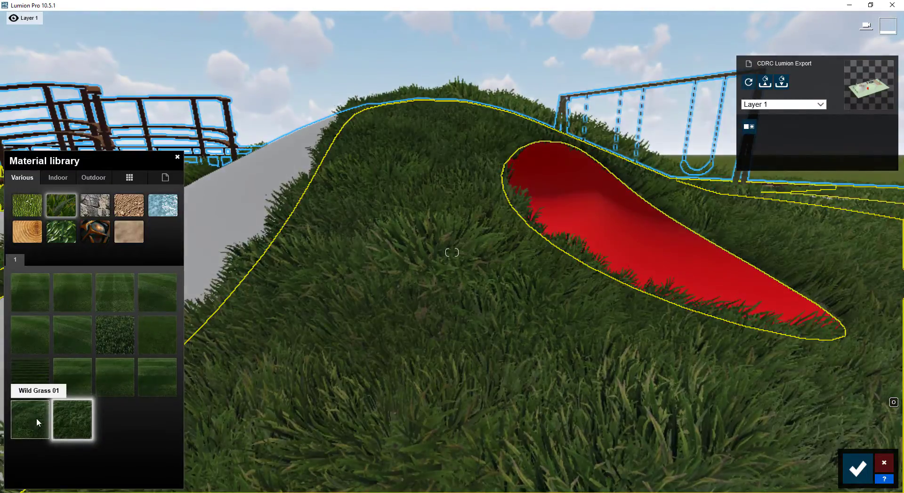
Change the ground surface material to Wild Grass 01 and view it from a distance
{"action": "left_click", "coordinate": [38, 422]}
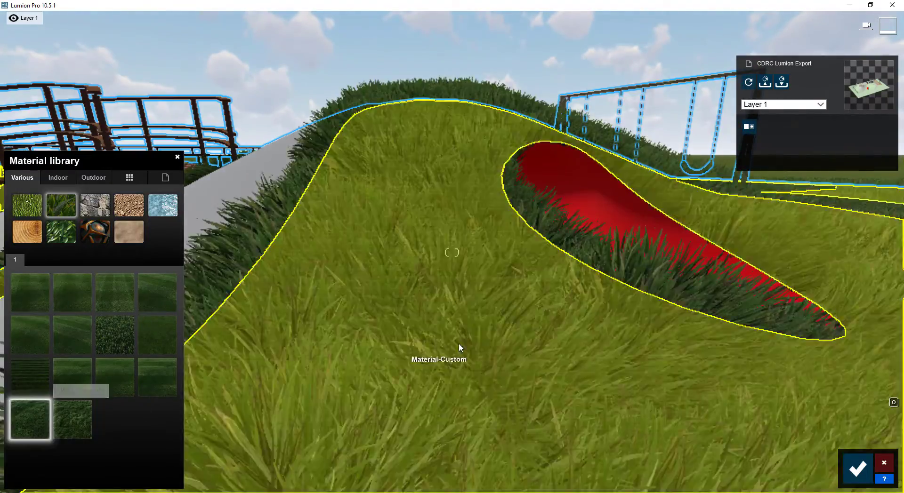
{"action": "key", "text": "s"}
{"action": "key", "text": "e"}
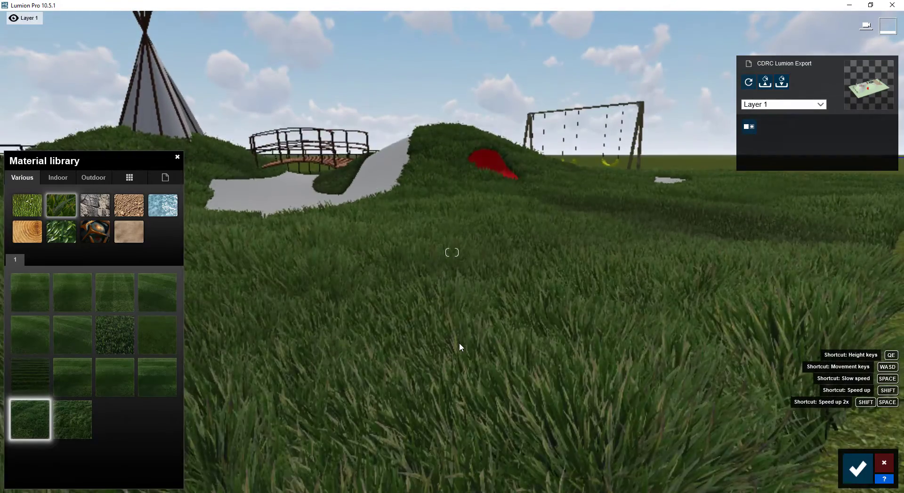
{"action": "key", "text": "q"}
{"action": "key", "text": "s"}
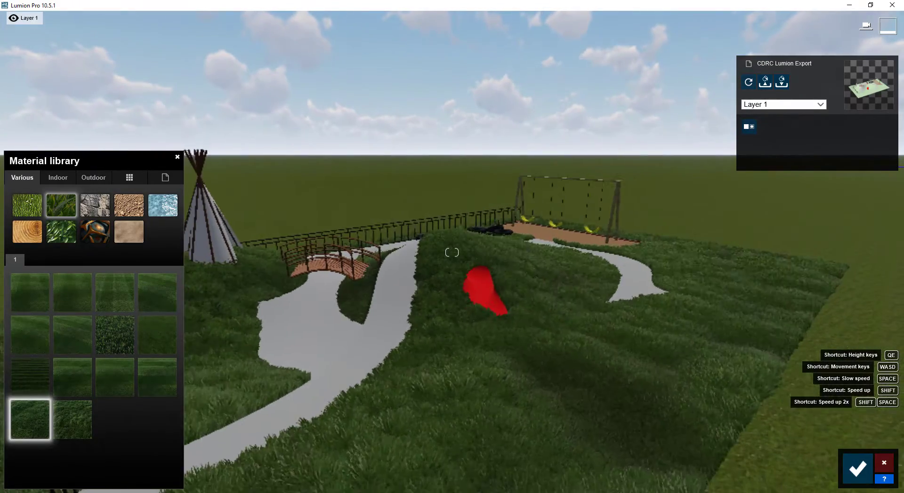
Try the Circular Grass 02 material on the ground surface
{"action": "left_click", "coordinate": [35, 348]}
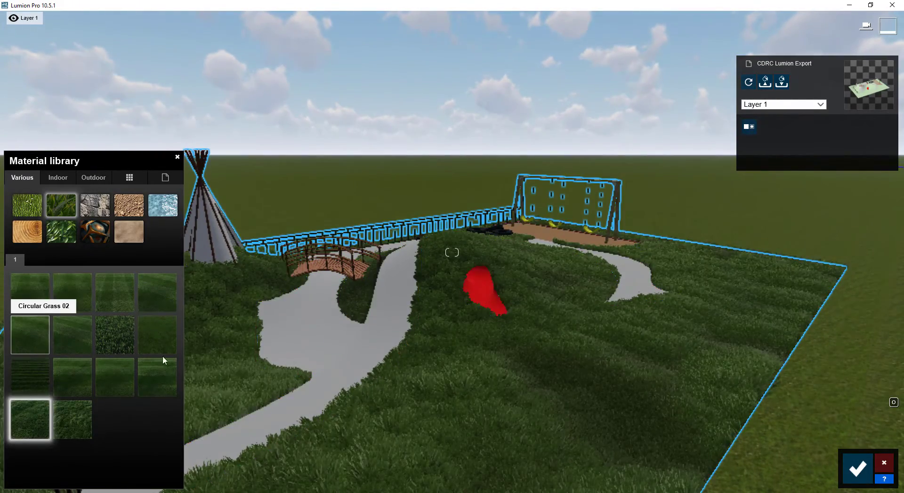
{"action": "key", "text": "a"}
{"action": "right_click_drag", "start_coordinate": [549, 389], "coordinate": [548, 428]}
{"action": "key", "text": "w"}
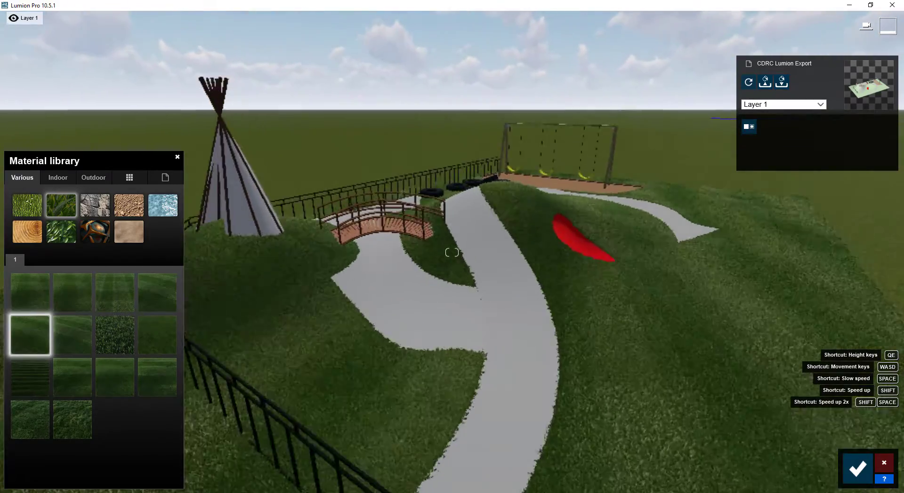
Reapply Wild Grass 01 to the ground surface and check the grass around the mound's slide
{"action": "left_click", "coordinate": [26, 420]}
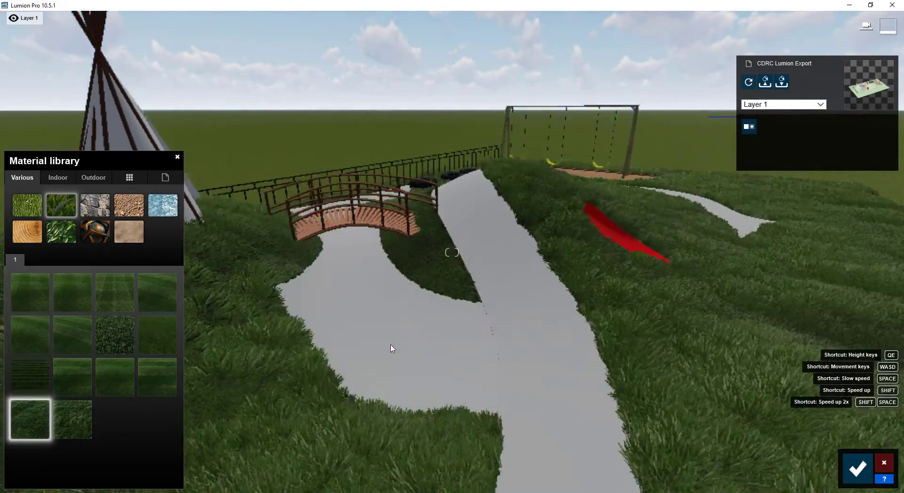
{"action": "key", "text": "w"}
{"action": "key", "text": "d"}
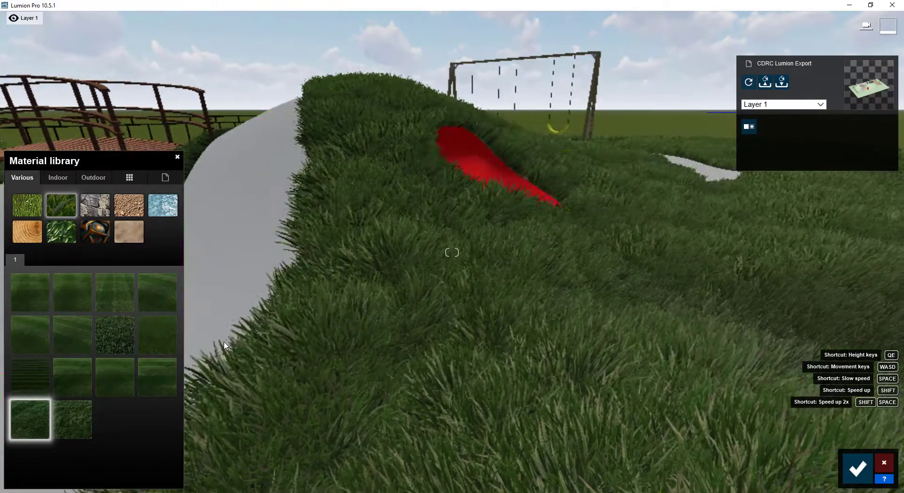
Adjust Wild Grass 01 by lowering gravity force and map scale, setting bending force to 0.7 and grass length to 0.2
{"action": "left_click", "coordinate": [36, 424]}
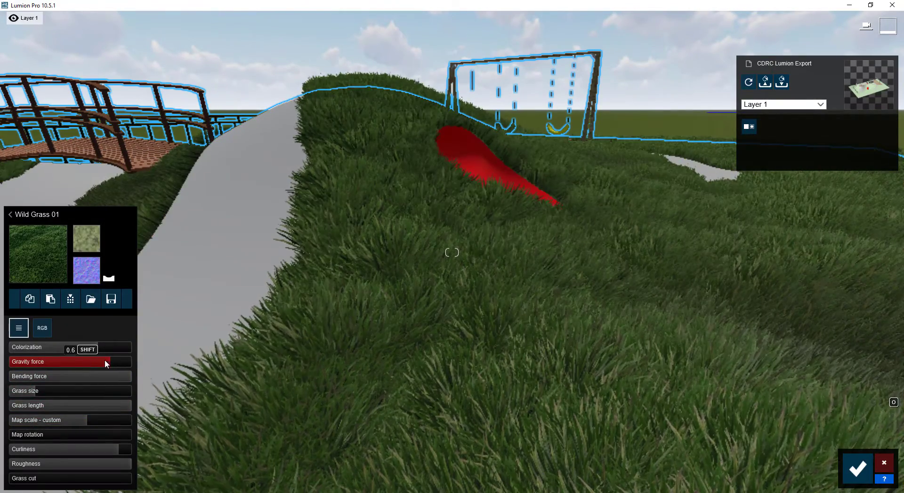
{"action": "left_click_drag", "start_coordinate": [106, 359], "coordinate": [90, 384]}
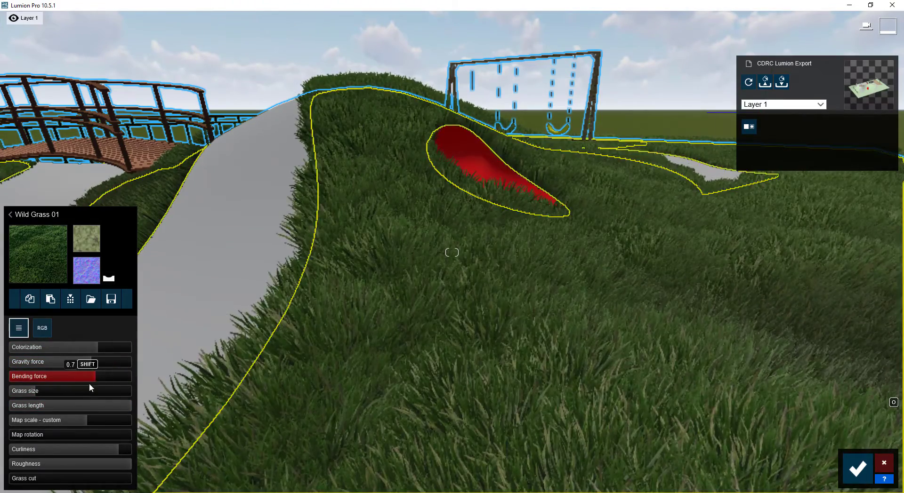
{"action": "left_click_drag", "start_coordinate": [81, 422], "coordinate": [33, 407]}
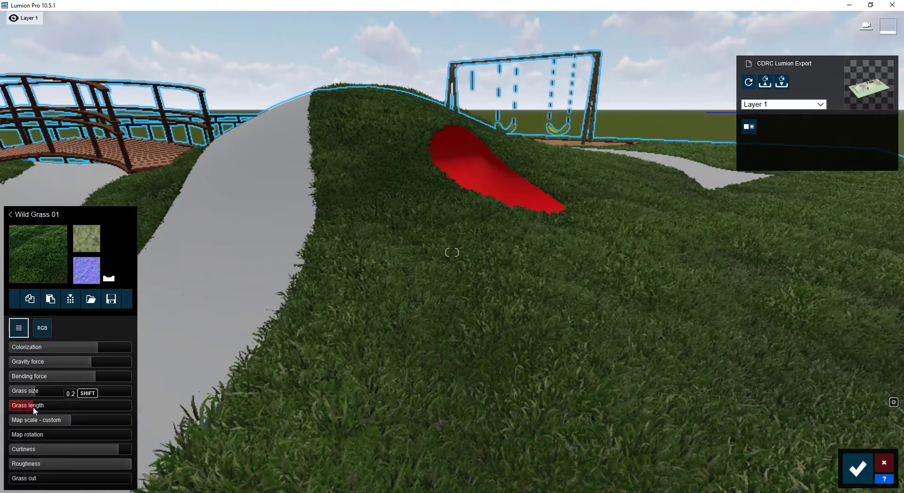
Apply the Wild Grass 01 material edits, save the project as CDRC Lumion, and return to build mode
{"action": "key", "text": "s"}
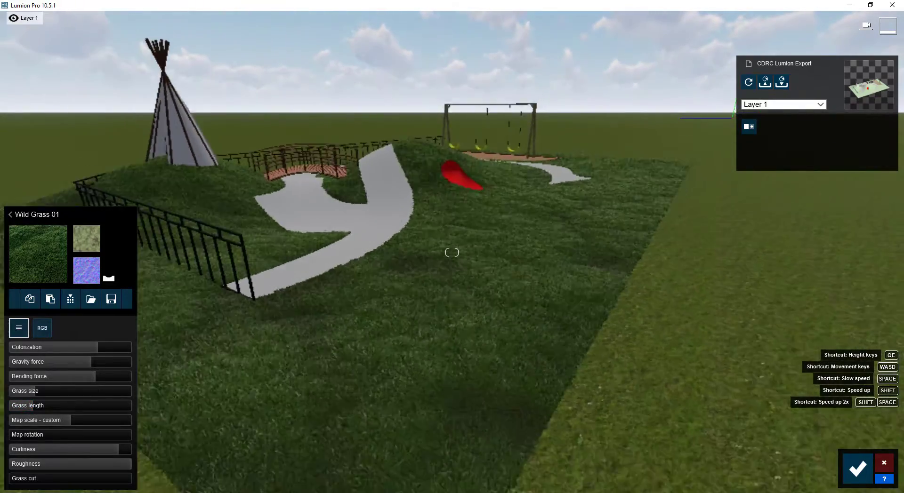
{"action": "left_click", "coordinate": [858, 469]}
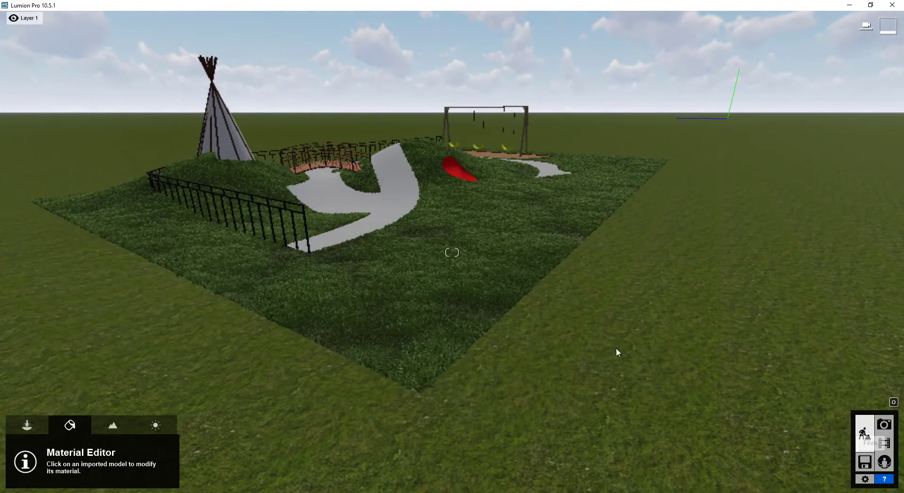
{"action": "left_click", "coordinate": [870, 462]}
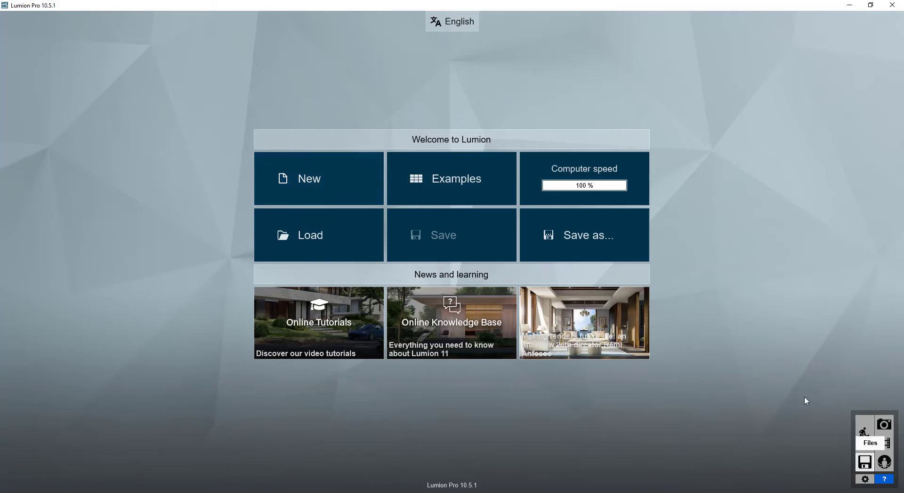
{"action": "left_click", "coordinate": [611, 246]}
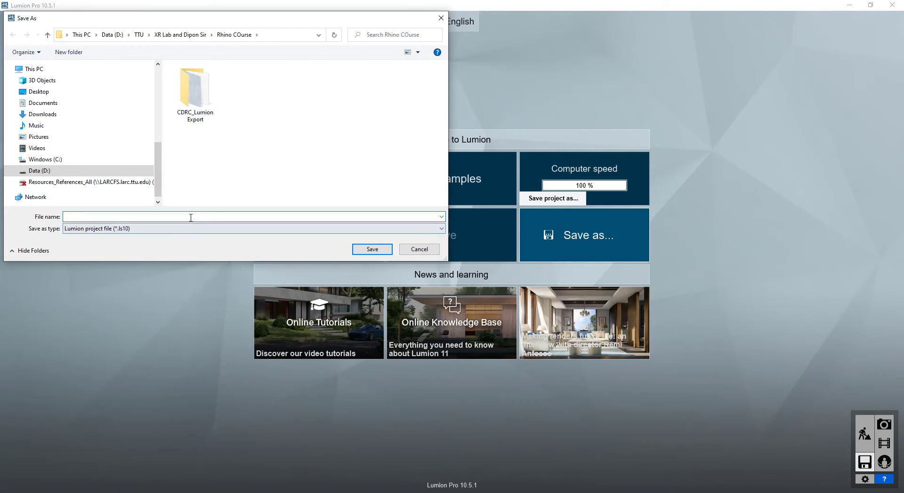
{"action": "type", "text": "CDRC Lumion"}
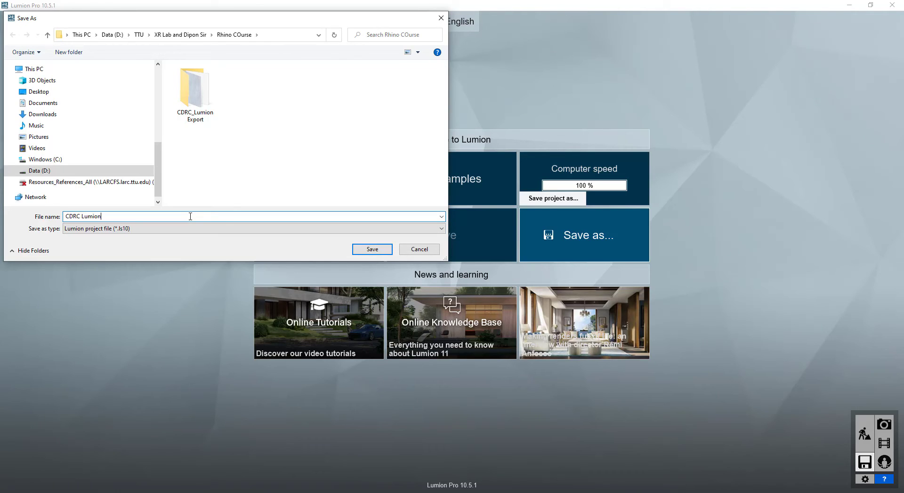
{"action": "left_click", "coordinate": [372, 249]}
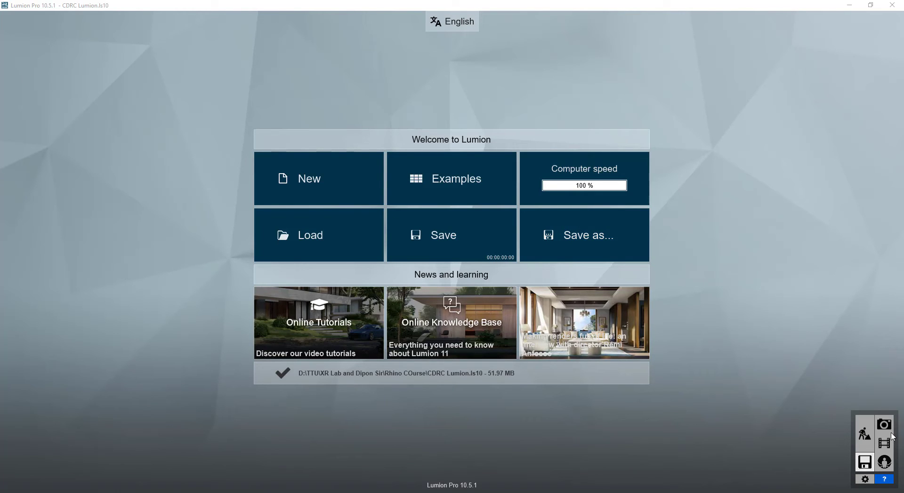
{"action": "left_click", "coordinate": [867, 438]}
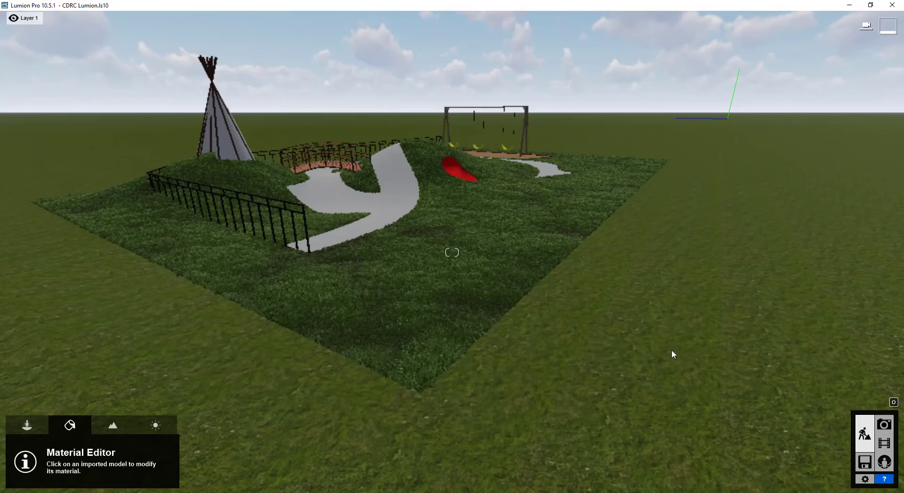
Turn on landscape grass for the terrain surrounding the playground model
{"action": "key", "text": "w"}
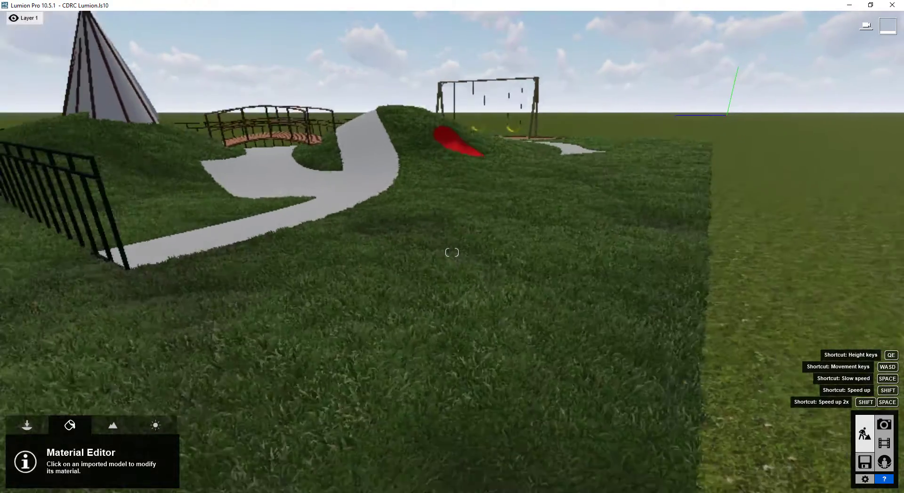
{"action": "key", "text": "s"}
{"action": "key", "text": "q"}
{"action": "key", "text": "e"}
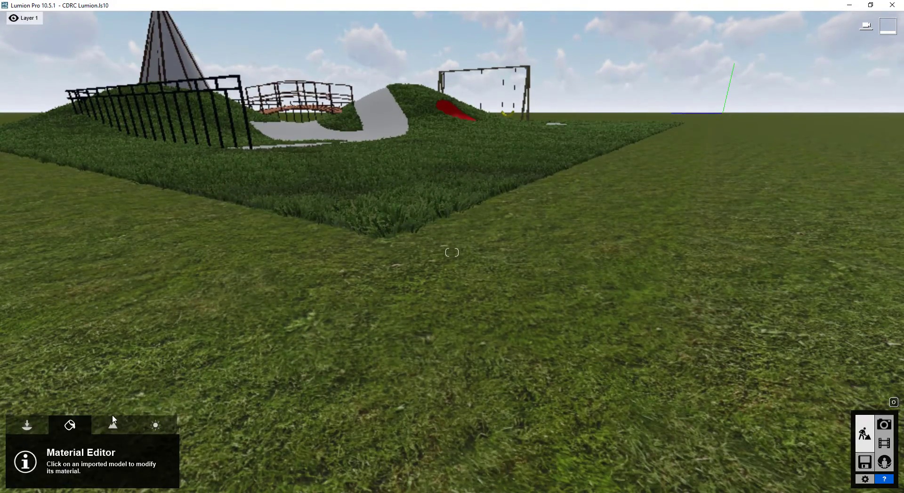
{"action": "left_click", "coordinate": [117, 429]}
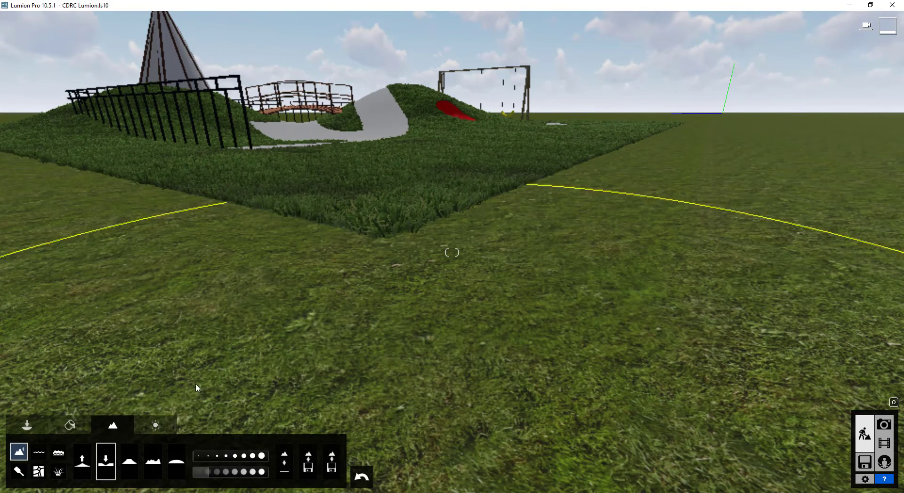
{"action": "left_click", "coordinate": [59, 472]}
{"action": "left_click", "coordinate": [97, 463]}
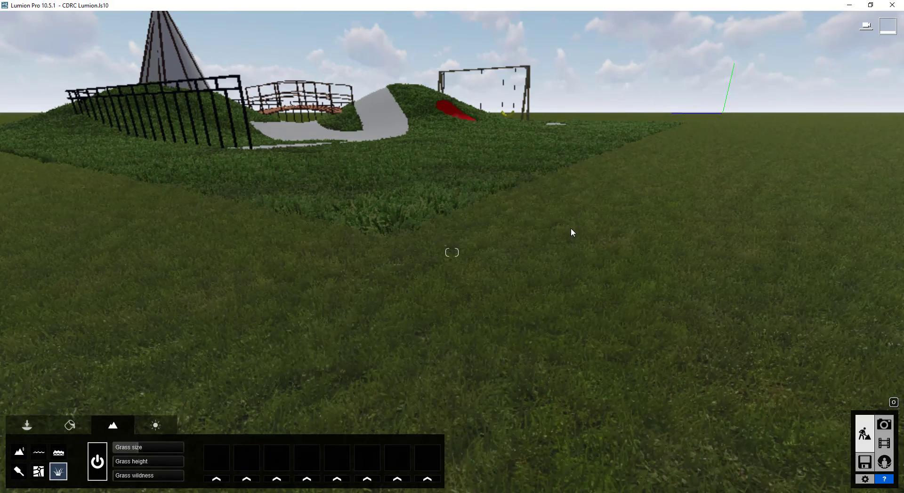
Examine how the terrain's landscape grass compares with the playground lawn along their shared edge
{"action": "key", "text": "q"}
{"action": "key", "text": "w"}
{"action": "key", "text": "e"}
{"action": "key", "text": "s"}
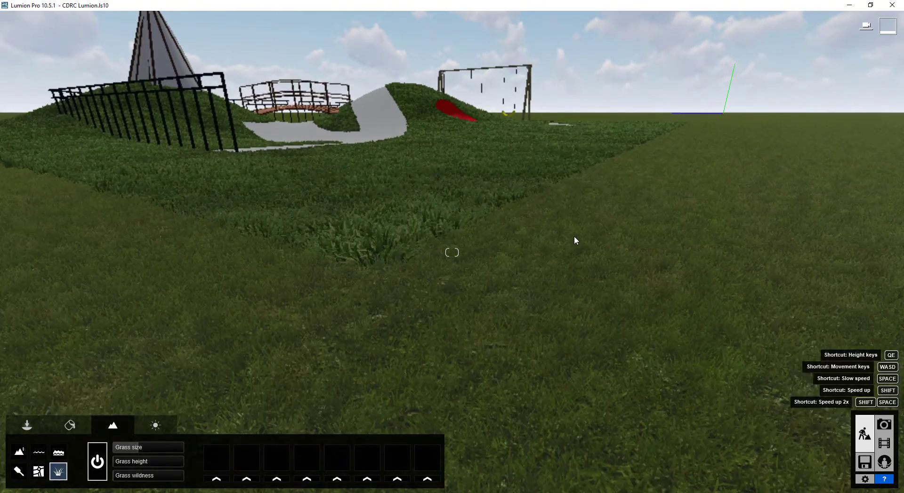
{"action": "key", "text": "w"}
{"action": "right_click_drag", "start_coordinate": [492, 228], "coordinate": [492, 263]}
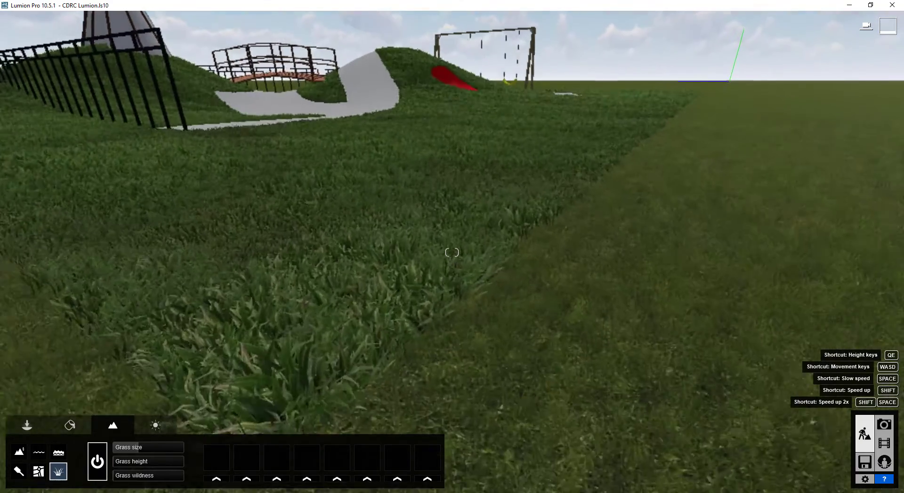
{"action": "key", "text": "s"}
{"action": "key", "text": "s"}
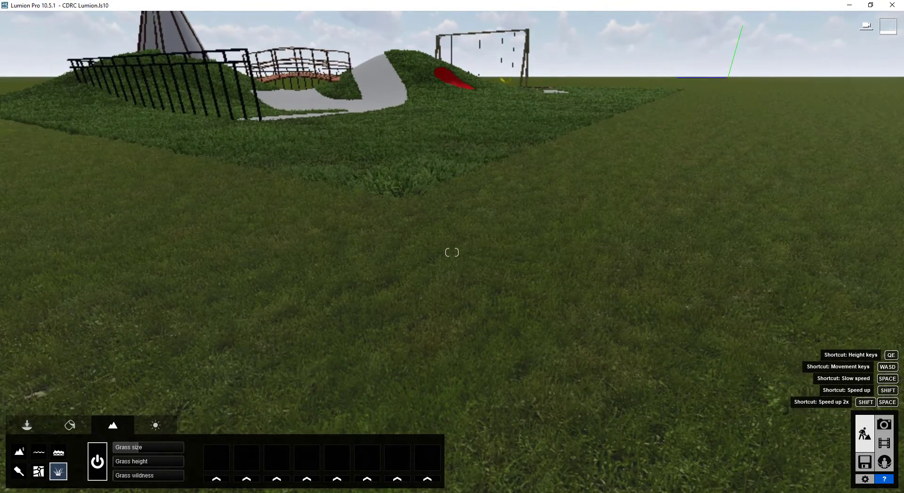
Try the Landscape material on the playground lawn and check how it meets the path edges
{"action": "left_click", "coordinate": [71, 425]}
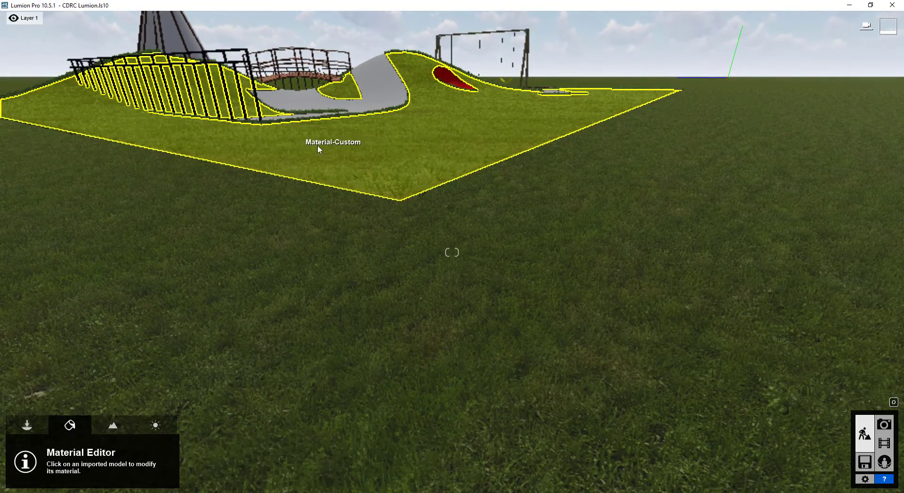
{"action": "left_click", "coordinate": [360, 140]}
{"action": "left_click", "coordinate": [28, 217]}
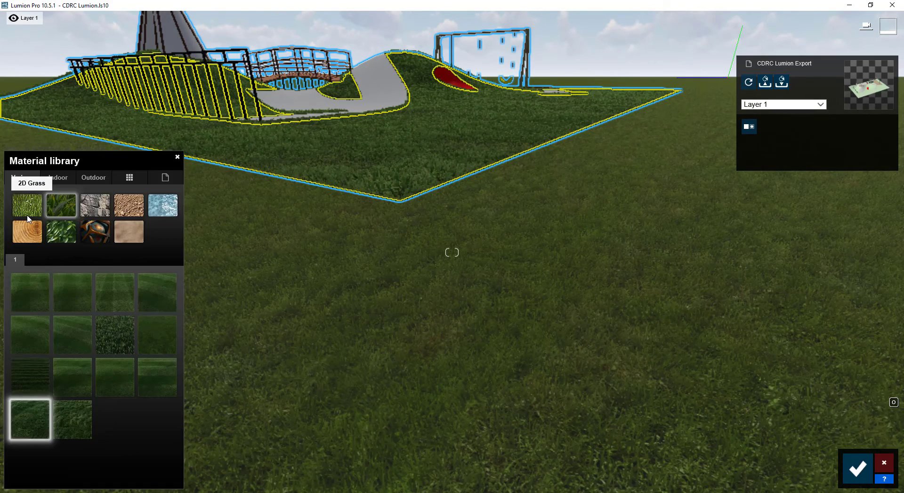
{"action": "left_click", "coordinate": [174, 179]}
{"action": "left_click", "coordinate": [84, 270]}
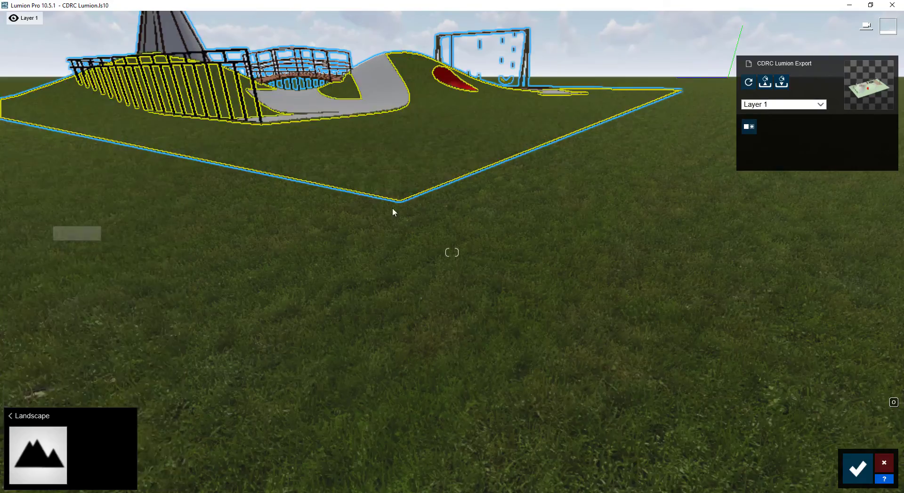
{"action": "key", "text": "w"}
{"action": "key", "text": "w"}
{"action": "right_click_drag", "start_coordinate": [452, 252], "coordinate": [673, 264]}
{"action": "right_click_drag", "start_coordinate": [513, 222], "coordinate": [348, 216]}
{"action": "key", "text": "e"}
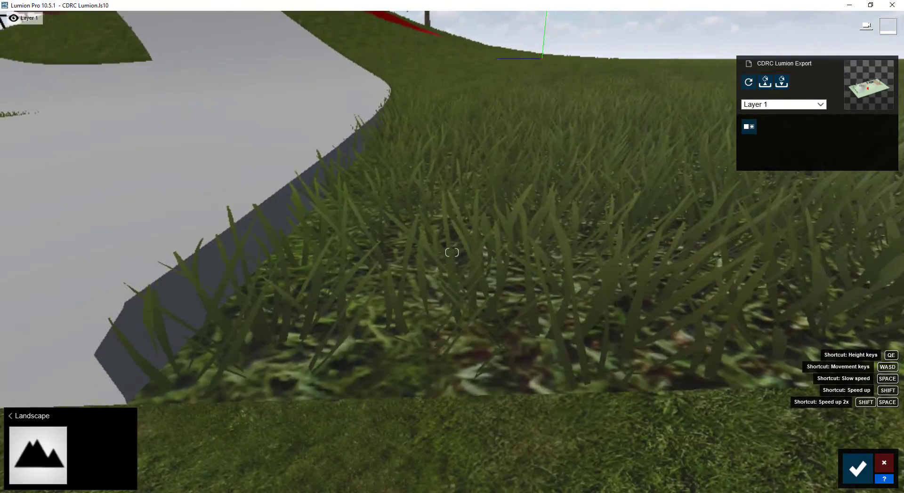
{"action": "key", "text": "s"}
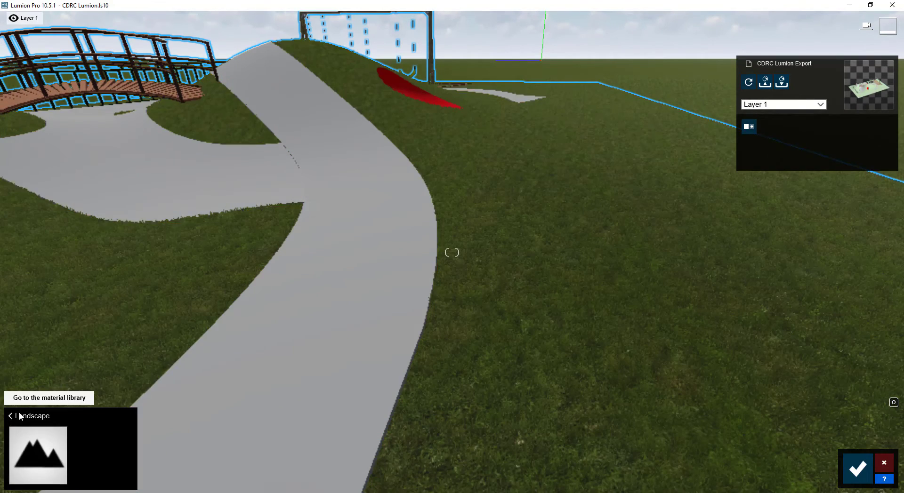
Assign the Wild Grass 01 3D grass to the playground lawn and reduce its grass length to about half
{"action": "left_click", "coordinate": [19, 416]}
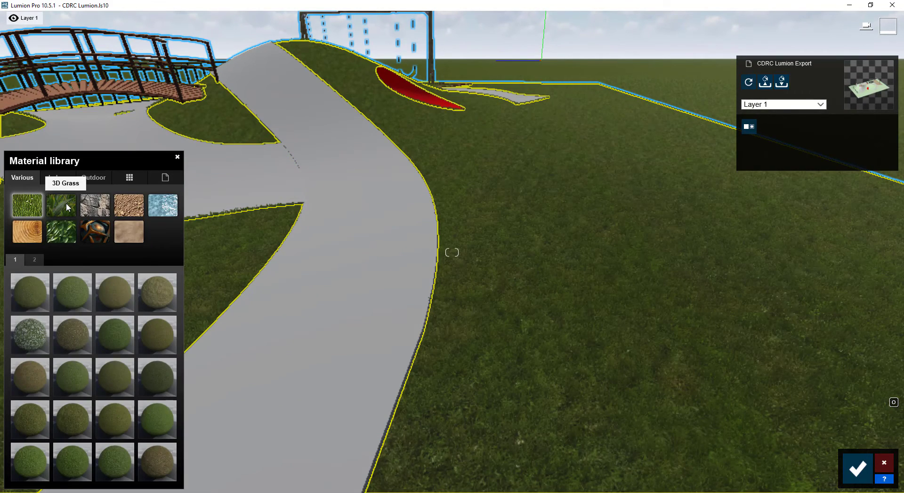
{"action": "left_click", "coordinate": [66, 204]}
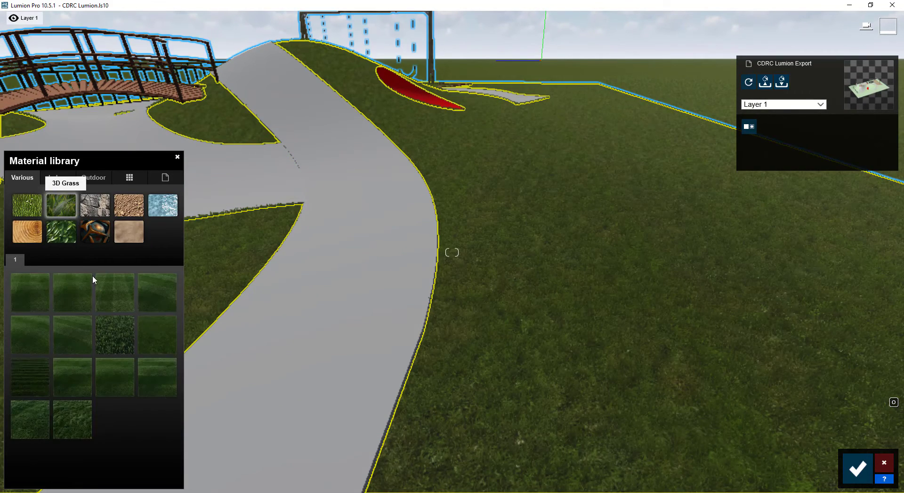
{"action": "left_click", "coordinate": [41, 420]}
{"action": "key", "text": "s"}
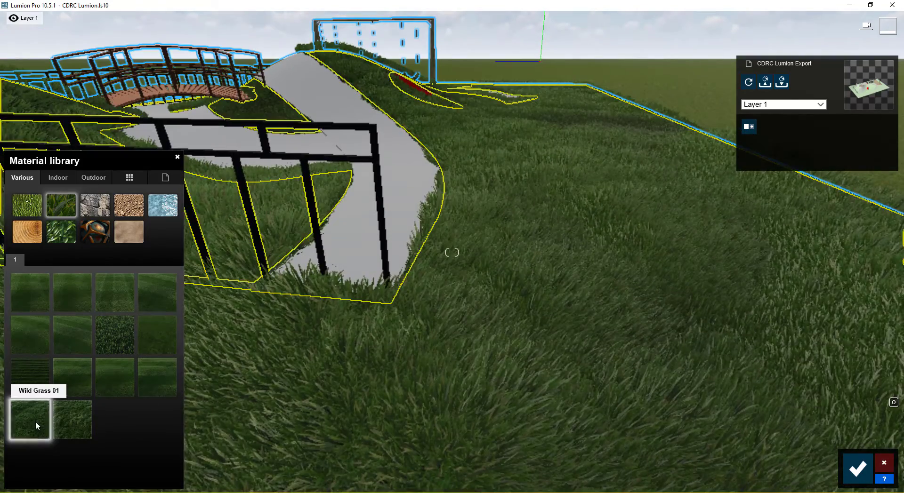
{"action": "left_click", "coordinate": [35, 422]}
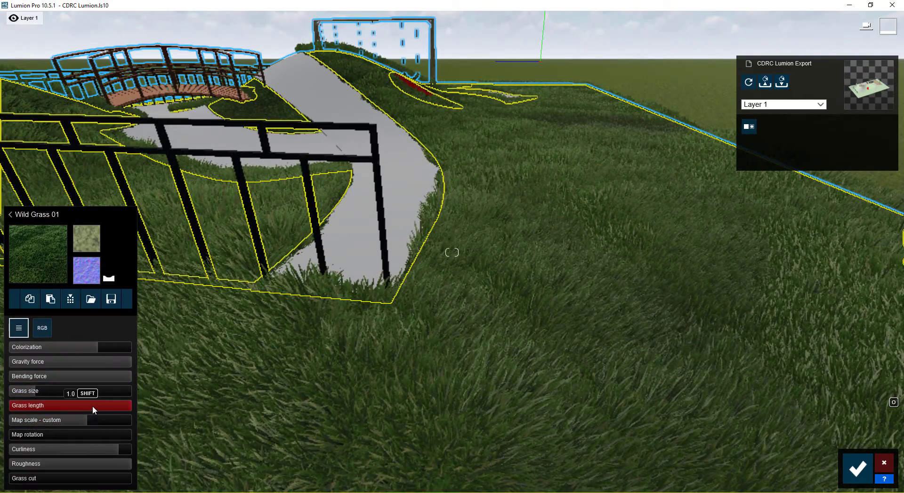
{"action": "left_click_drag", "start_coordinate": [93, 406], "coordinate": [69, 408]}
Examine the shortened grass up close around the red slide and along the path
{"action": "key", "text": "s"}
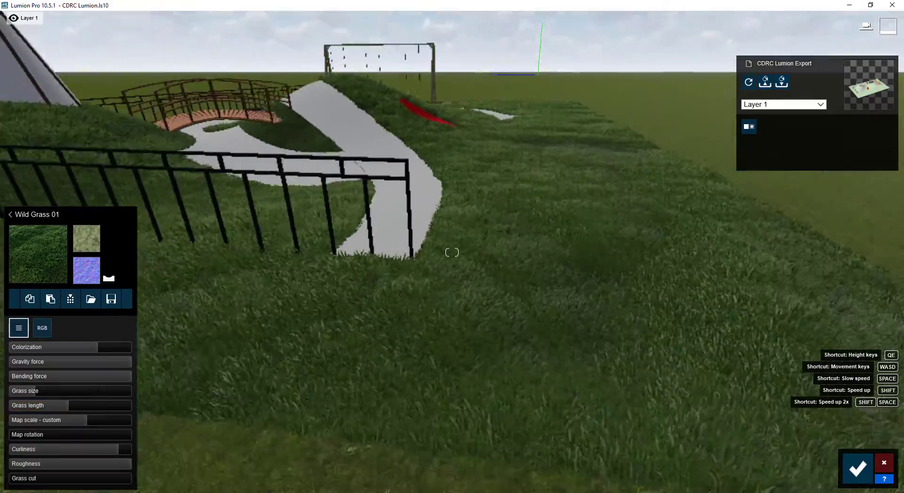
{"action": "right_click_drag", "start_coordinate": [451, 252], "coordinate": [453, 207]}
{"action": "key", "text": "e"}
{"action": "key", "text": "q"}
{"action": "key", "text": "w"}
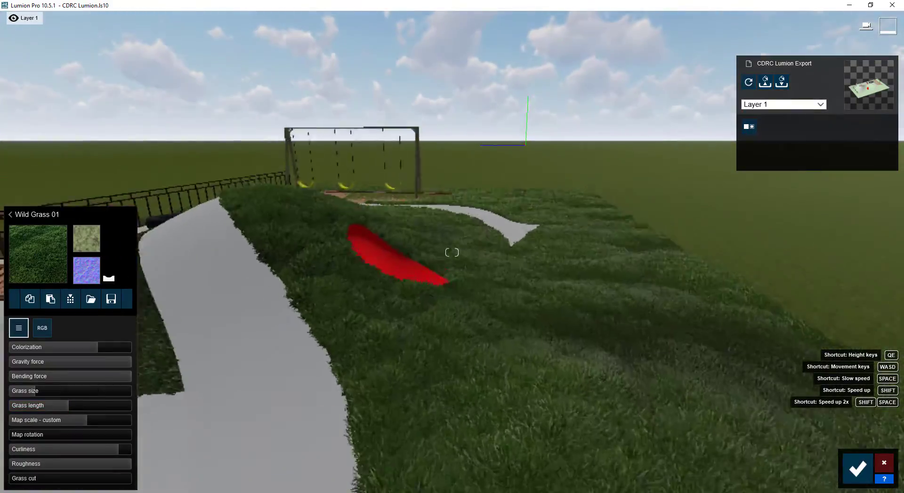
{"action": "key", "text": "w"}
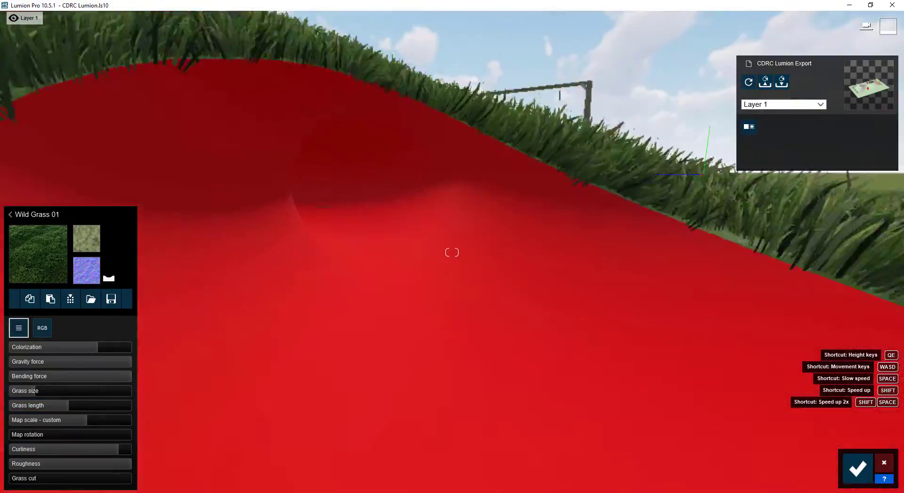
{"action": "key", "text": "s"}
{"action": "key", "text": "q"}
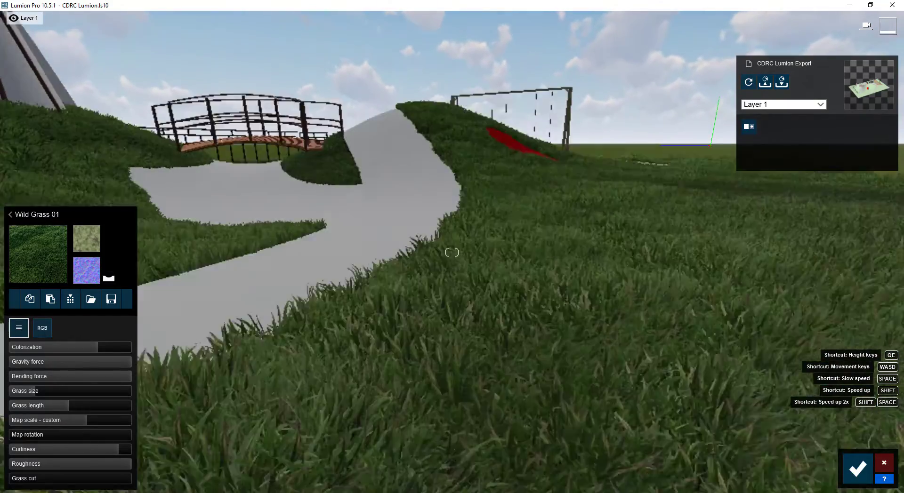
{"action": "key", "text": "w"}
{"action": "key", "text": "s"}
{"action": "key", "text": "a"}
{"action": "key", "text": "e"}
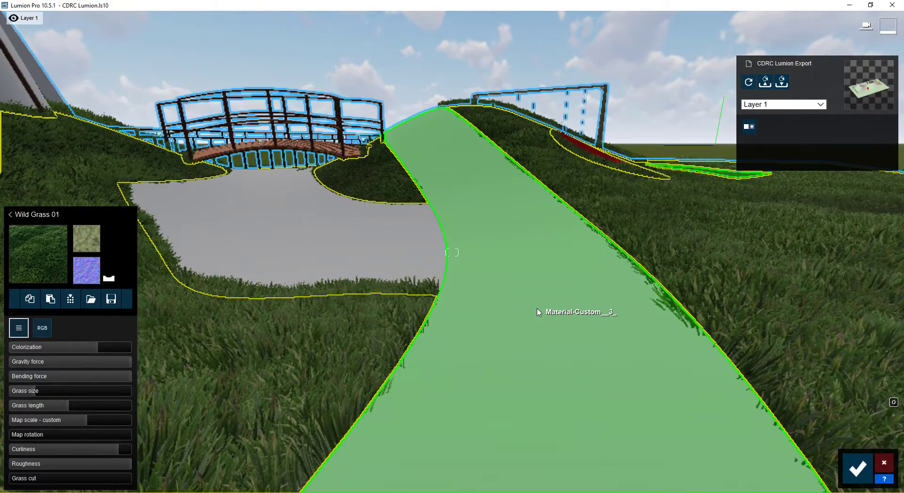
Assign the outdoor concrete material Polii Concrete 32 2k to the curved path and check it along its length
{"action": "left_click", "coordinate": [537, 312]}
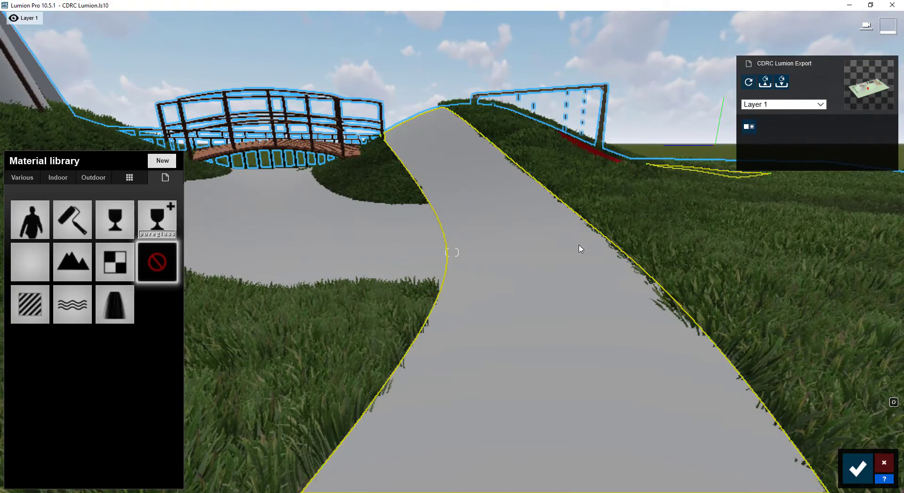
{"action": "left_click", "coordinate": [97, 178]}
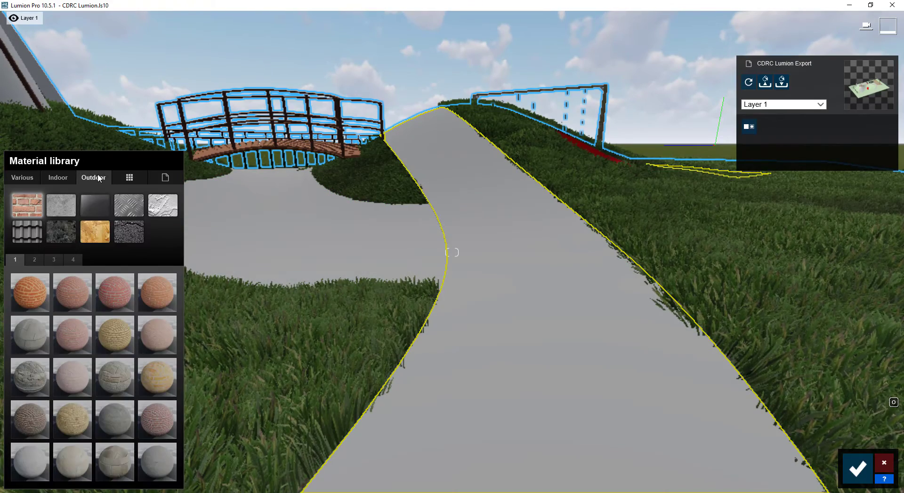
{"action": "left_click", "coordinate": [62, 207]}
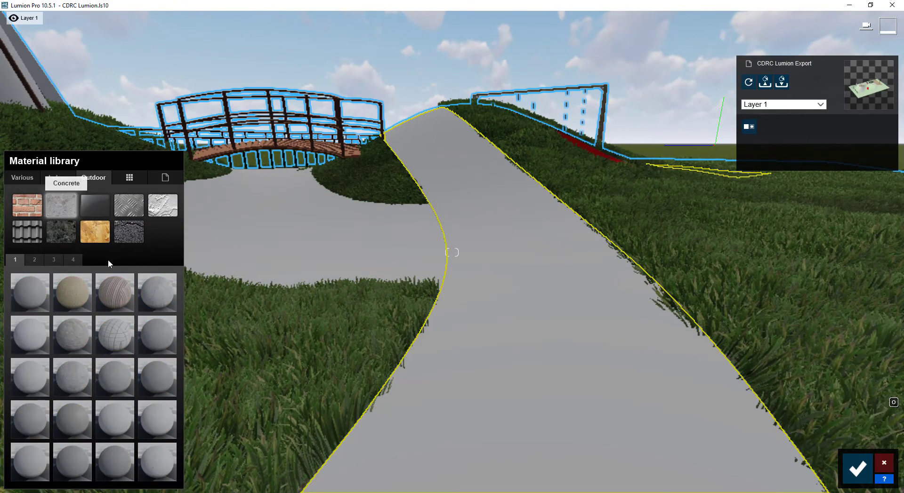
{"action": "left_click", "coordinate": [72, 260]}
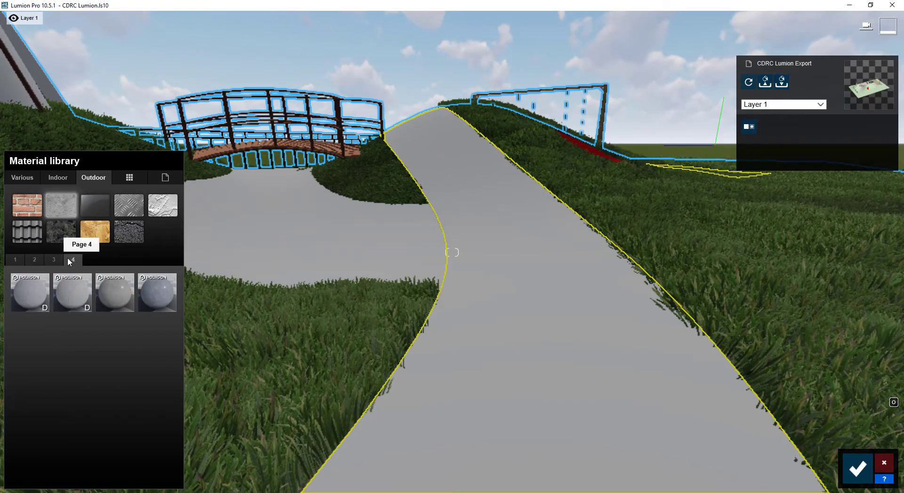
{"action": "left_click", "coordinate": [569, 315]}
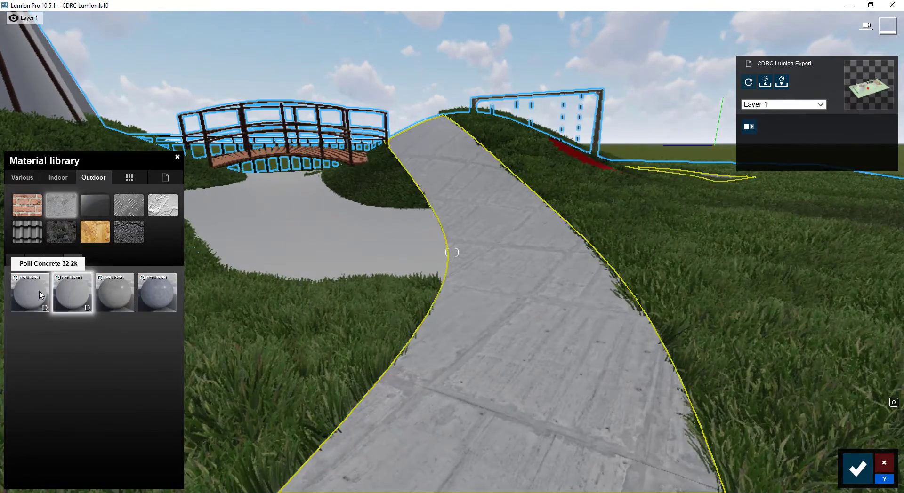
{"action": "left_click", "coordinate": [39, 298]}
{"action": "key", "text": "d"}
{"action": "key", "text": "w"}
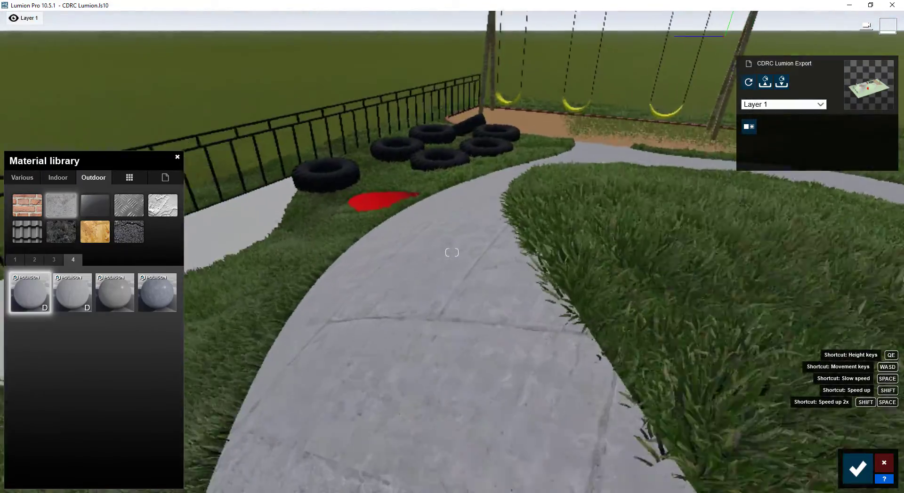
{"action": "key", "text": "e"}
{"action": "key", "text": "q"}
{"action": "key", "text": "s"}
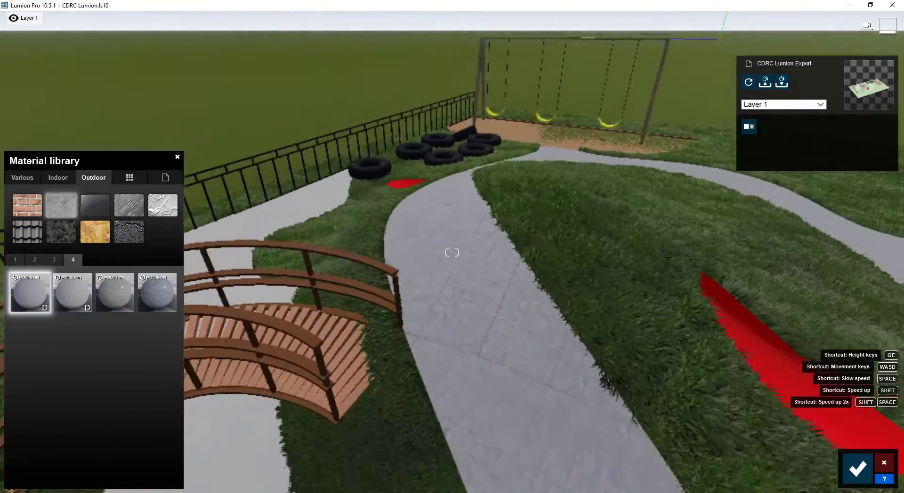
Change the curved path's material to the outdoor concrete Polii Concrete 30 2k and check it along the path
{"action": "key", "text": "a"}
{"action": "key", "text": "w"}
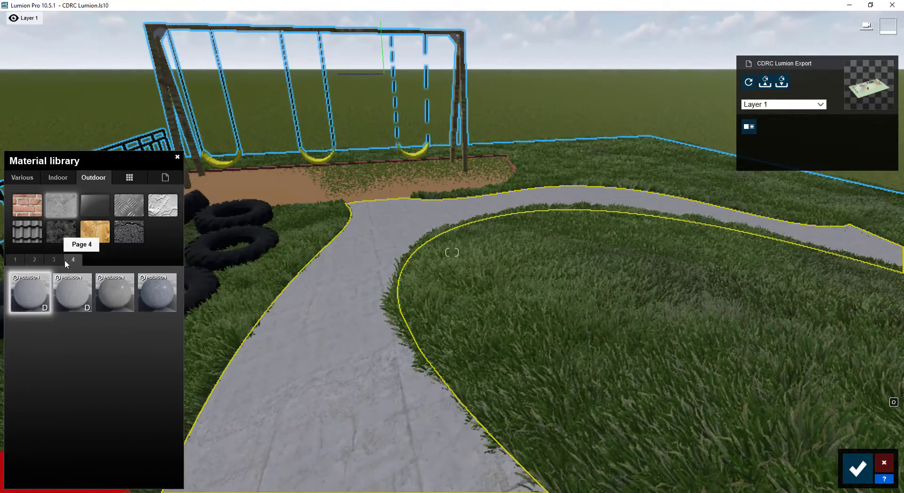
{"action": "left_click", "coordinate": [57, 258]}
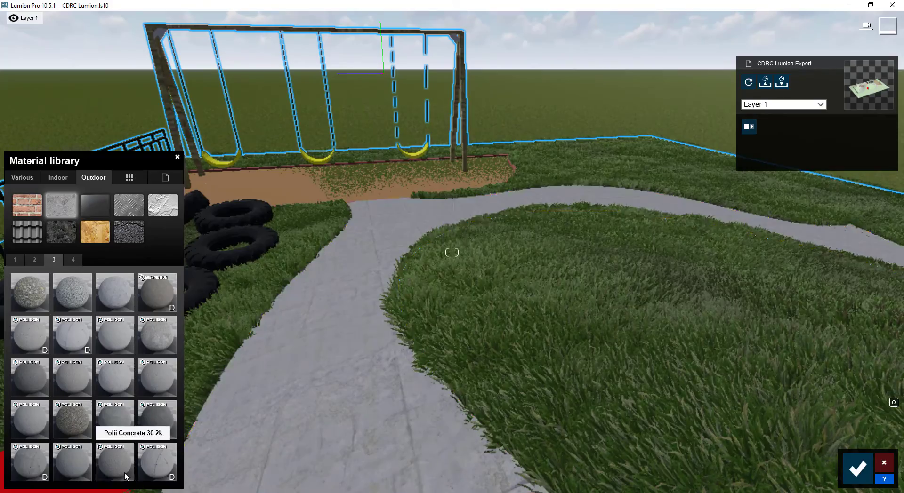
{"action": "left_click", "coordinate": [125, 476]}
{"action": "key", "text": "s"}
{"action": "right_click_drag", "start_coordinate": [332, 431], "coordinate": [393, 426]}
{"action": "key", "text": "w"}
{"action": "key", "text": "s"}
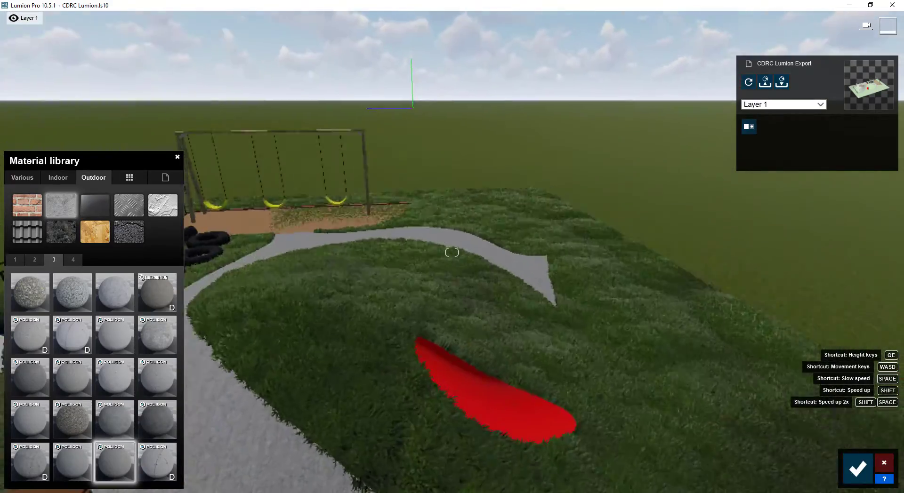
Save the material changes and lower the terrain beneath the swing area to clear the grass poking through its surface
{"action": "key", "text": "w"}
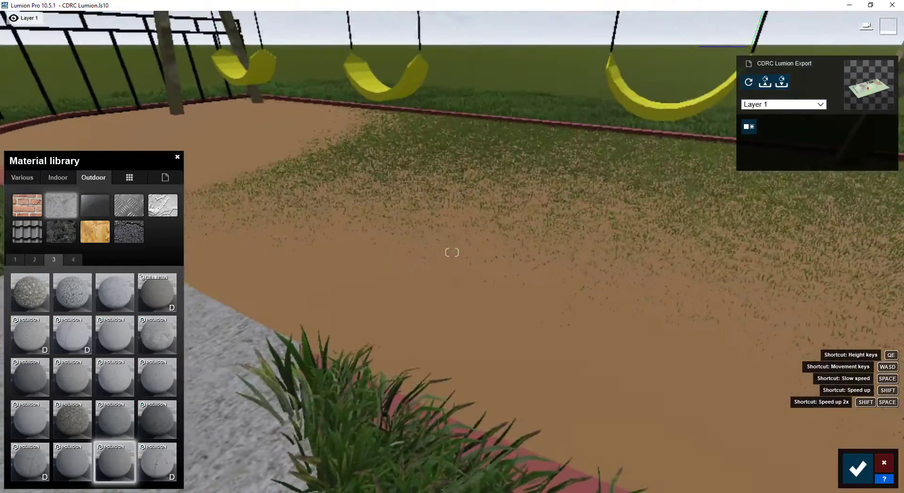
{"action": "key", "text": "s"}
{"action": "right_click_drag", "start_coordinate": [220, 387], "coordinate": [250, 376]}
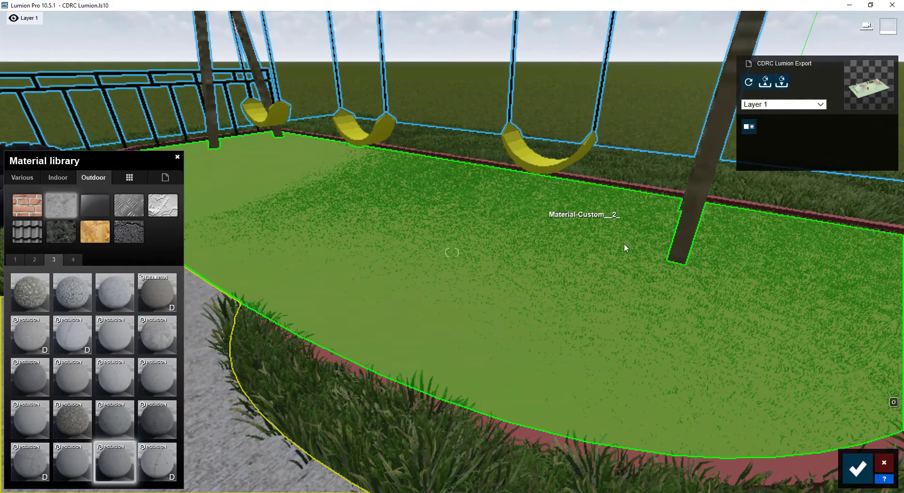
{"action": "key", "text": "s"}
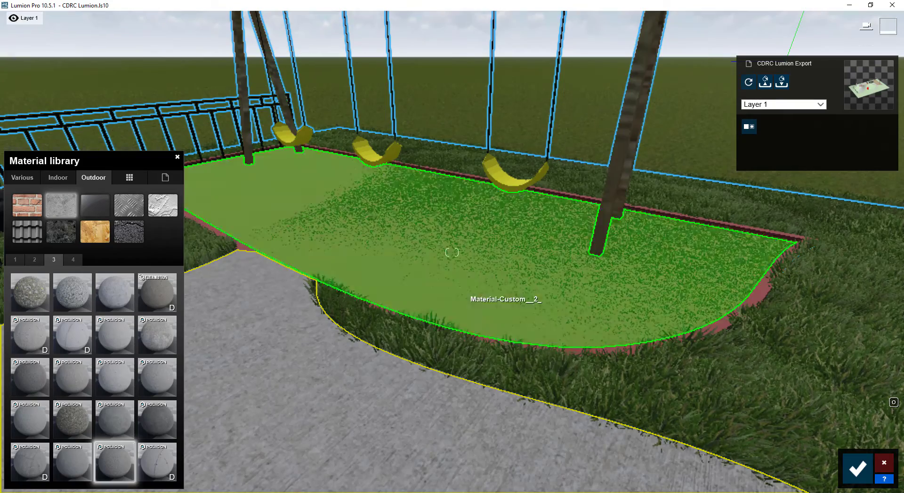
{"action": "left_click", "coordinate": [858, 468]}
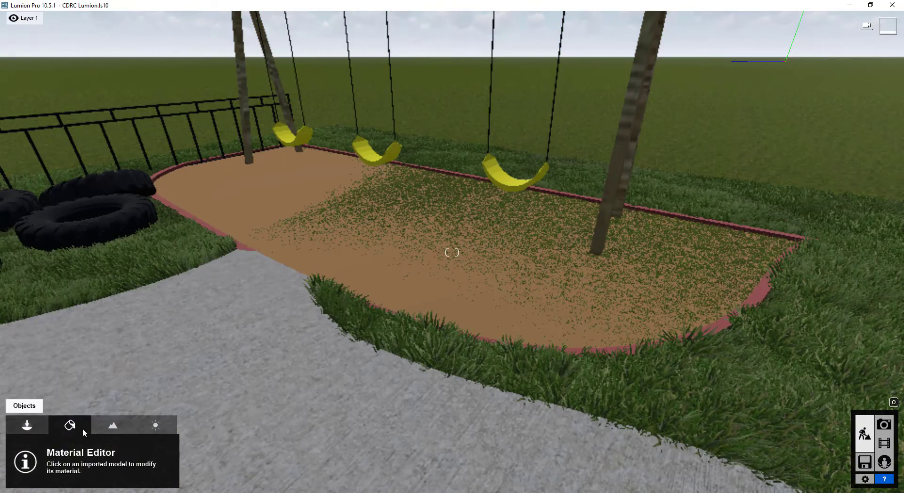
{"action": "left_click", "coordinate": [109, 426]}
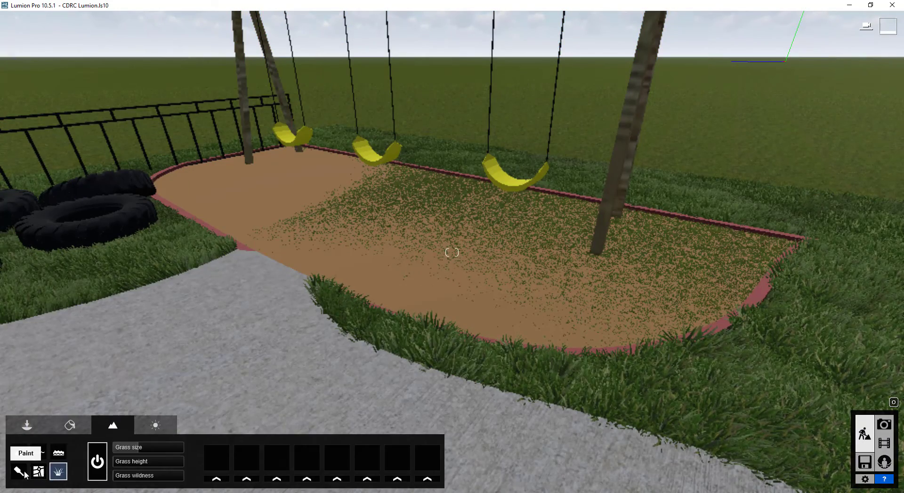
{"action": "left_click", "coordinate": [20, 453]}
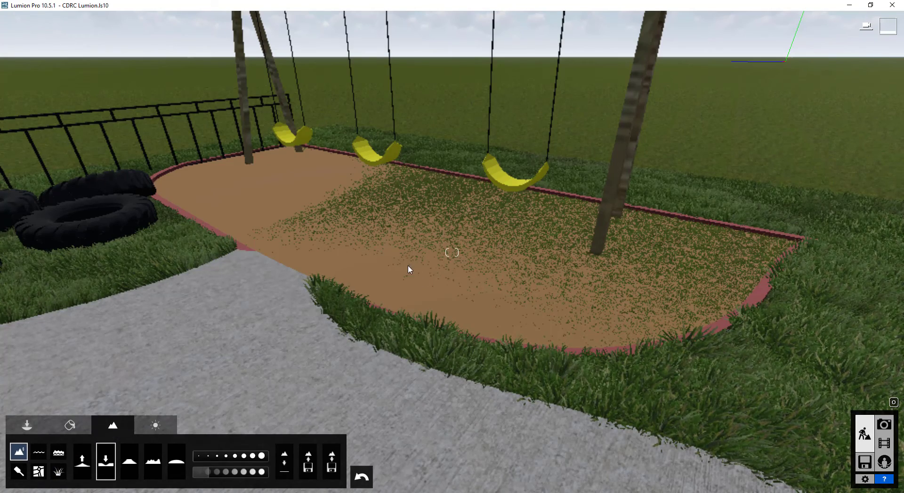
{"action": "left_click_drag", "start_coordinate": [369, 214], "coordinate": [591, 297]}
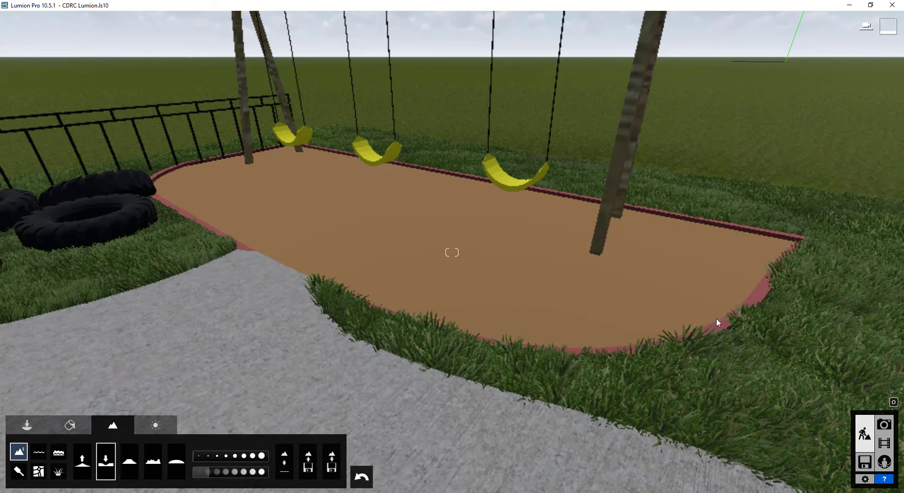
Look over the playground from the tires and bridge back to the swing area to check the lowered terrain
{"action": "key", "text": "s"}
{"action": "key", "text": "a"}
{"action": "key", "text": "e"}
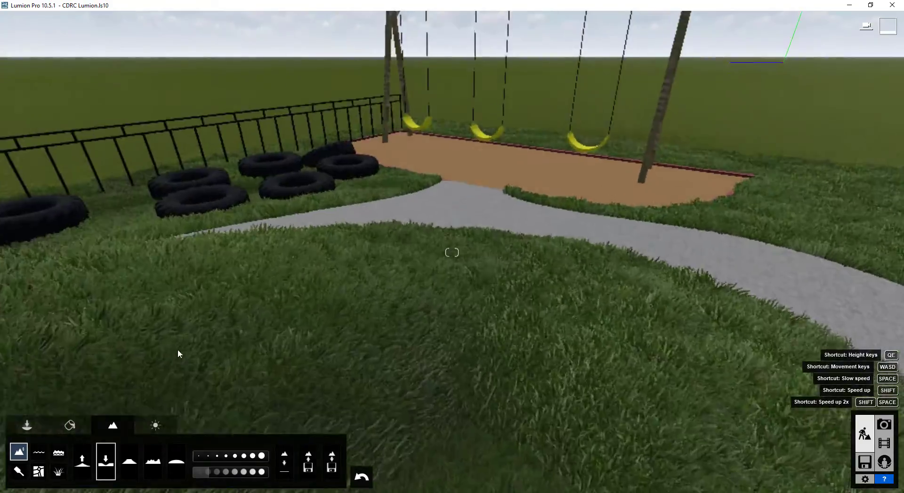
{"action": "key", "text": "q"}
{"action": "right_click_drag", "start_coordinate": [177, 351], "coordinate": [158, 356]}
{"action": "key", "text": "s"}
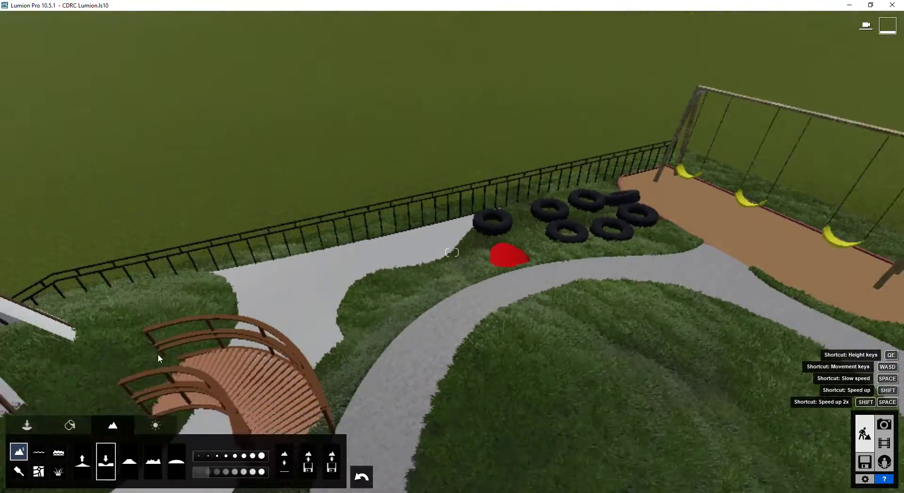
{"action": "key", "text": "s"}
{"action": "key", "text": "w"}
{"action": "right_click_drag", "start_coordinate": [448, 273], "coordinate": [555, 252]}
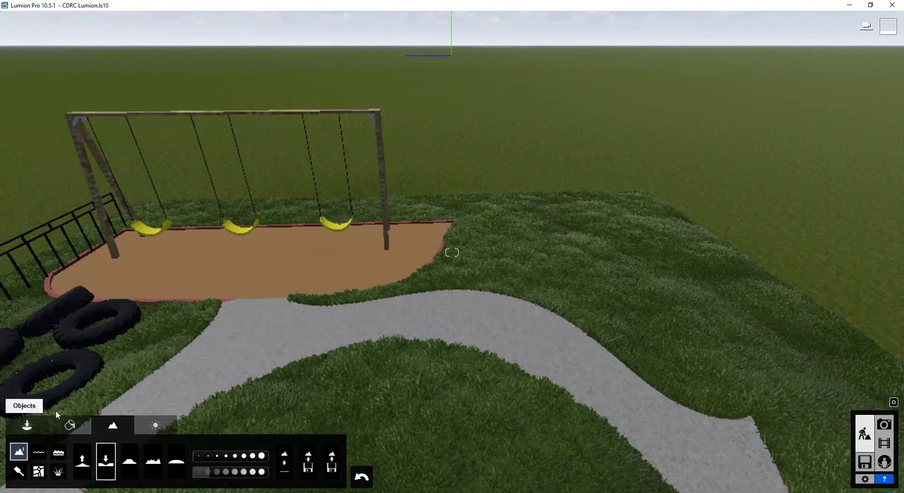
Assign the dry-leaf soil material from the Various library to the ground beneath the swings and view it up close
{"action": "left_click", "coordinate": [70, 426]}
{"action": "left_click", "coordinate": [254, 264]}
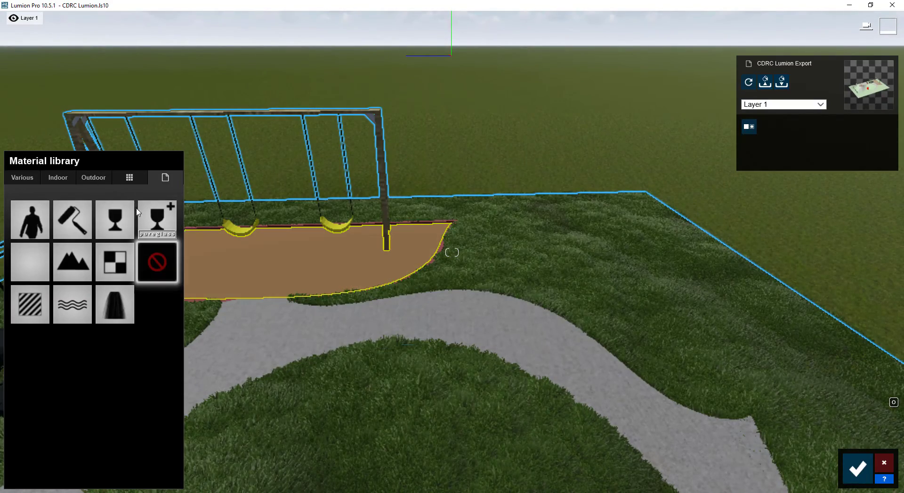
{"action": "left_click", "coordinate": [29, 181]}
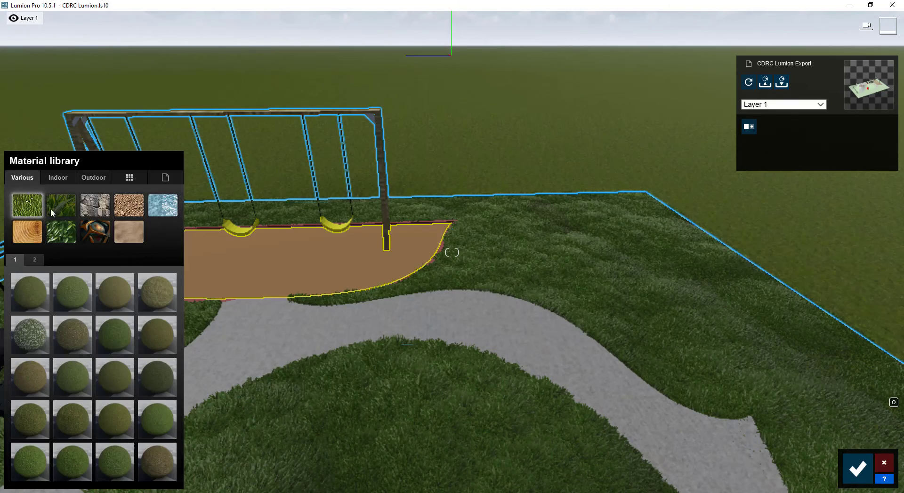
{"action": "left_click", "coordinate": [129, 205]}
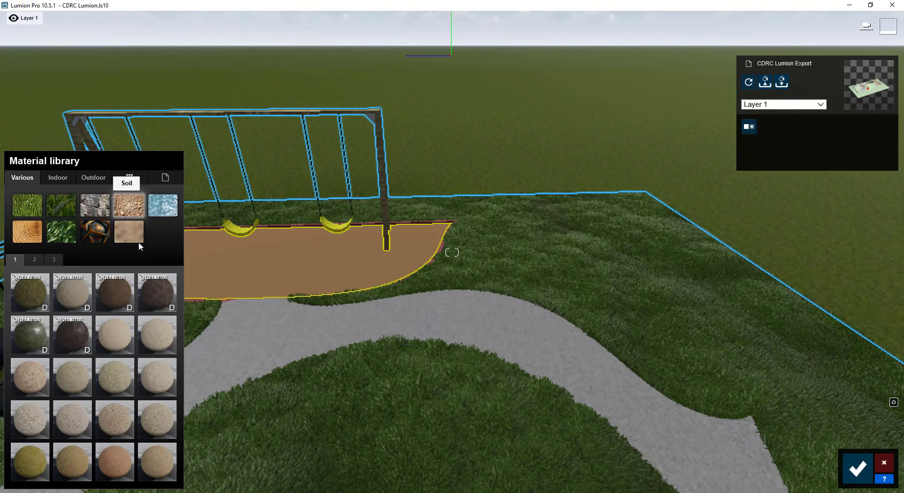
{"action": "scroll", "coordinate": [125, 269], "scroll_direction": "down", "scroll_amount": 3}
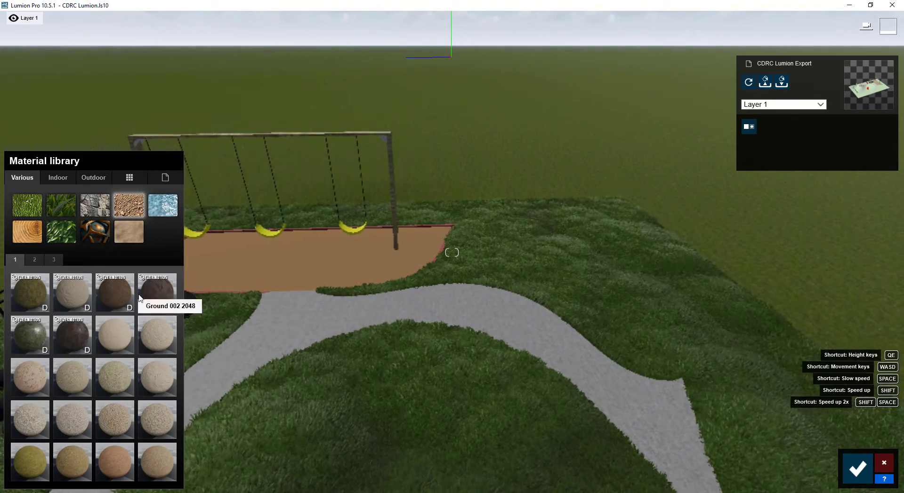
{"action": "left_click", "coordinate": [39, 260]}
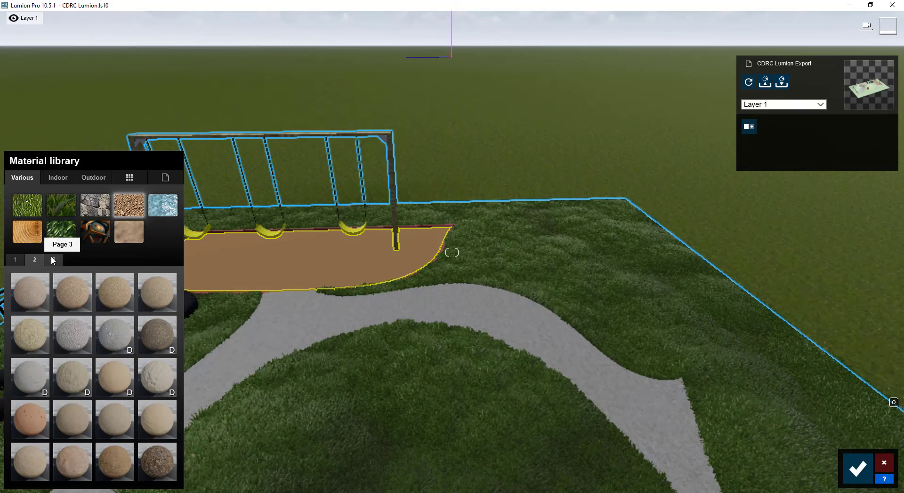
{"action": "left_click", "coordinate": [165, 473]}
{"action": "key", "text": "w"}
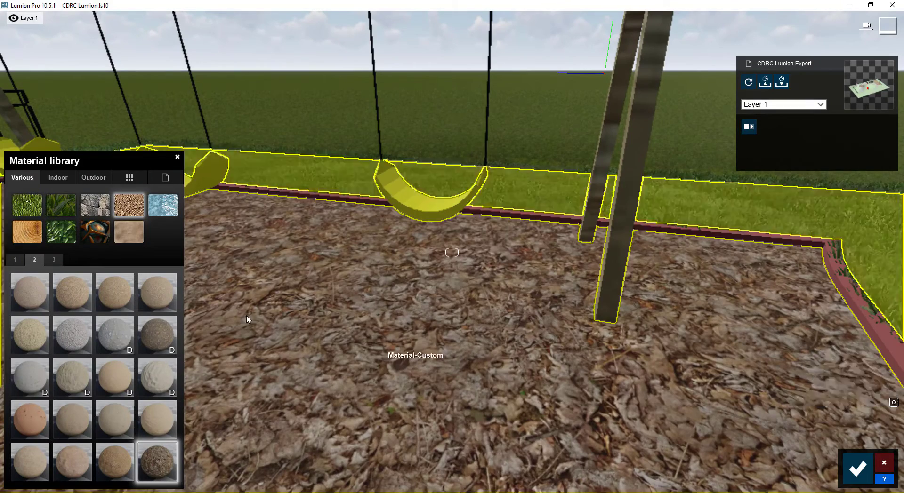
Browse the other soil materials and examine the leaf-covered ground around the swings for comparison
{"action": "left_click", "coordinate": [54, 260]}
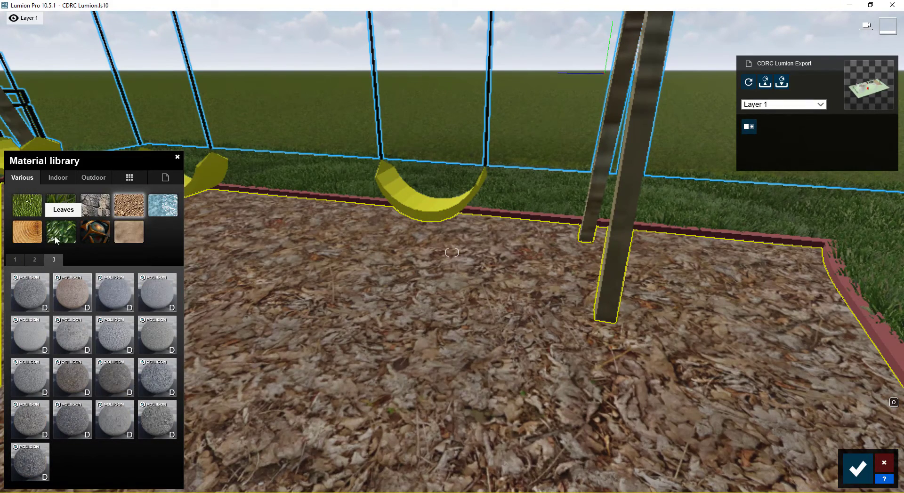
{"action": "left_click", "coordinate": [21, 262]}
{"action": "key", "text": "s"}
{"action": "mouse_move", "coordinate": [452, 395]}
{"action": "right_mouse_down"}
{"action": "mouse_move", "coordinate": [464, 401]}
{"action": "mouse_move", "coordinate": [452, 410]}
{"action": "mouse_move", "coordinate": [475, 402]}
{"action": "mouse_move", "coordinate": [464, 402]}
{"action": "right_mouse_up"}
{"action": "key", "text": "w"}
{"action": "key", "text": "w"}
{"action": "key", "text": "s"}
{"action": "key", "text": "w"}
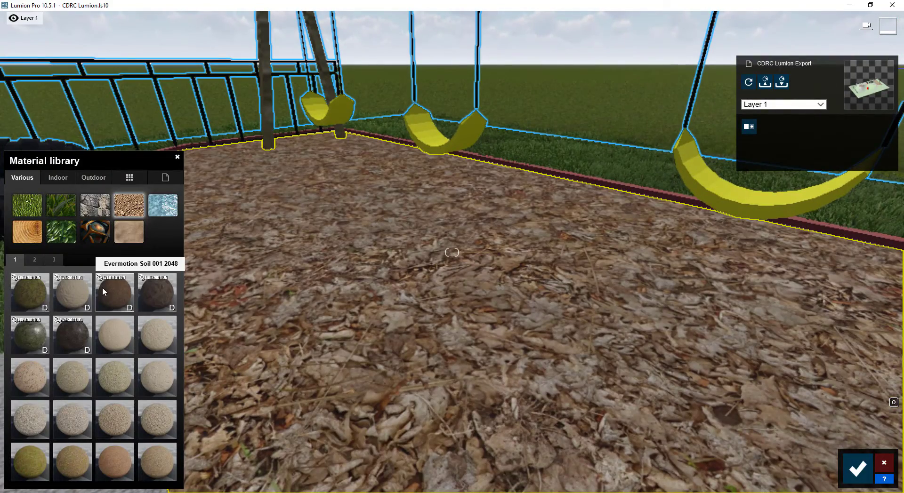
Switch to the Chrome browser and open textures.com
{"action": "mouse_move", "coordinate": [77, 492]}
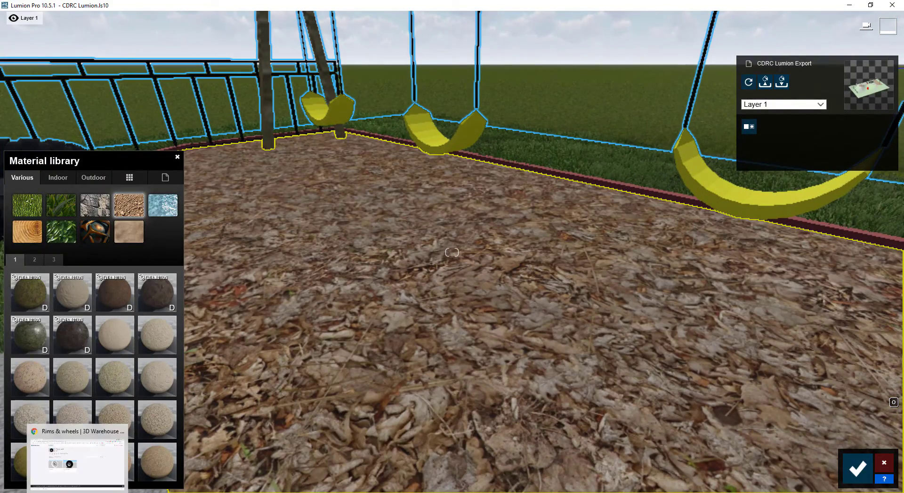
{"action": "left_click", "coordinate": [77, 461]}
{"action": "left_click", "coordinate": [347, 26]}
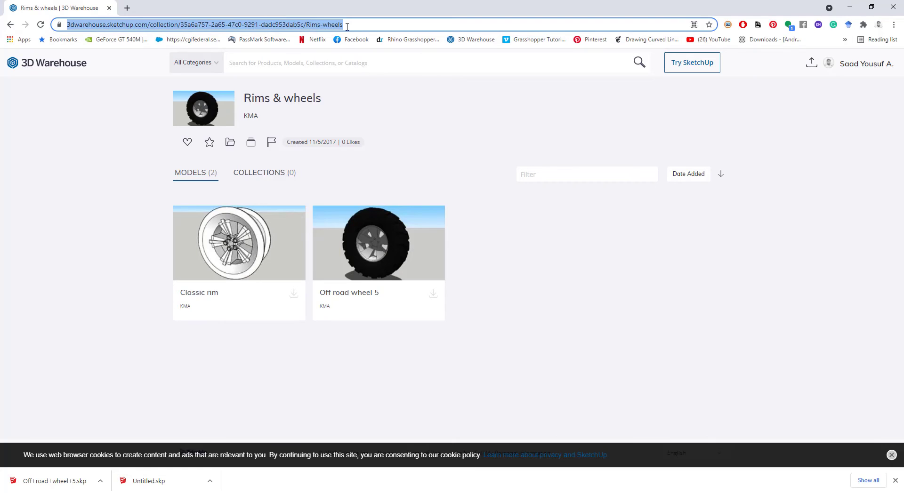
{"action": "type", "text": "textures.com"}
{"action": "key", "text": "Return"}
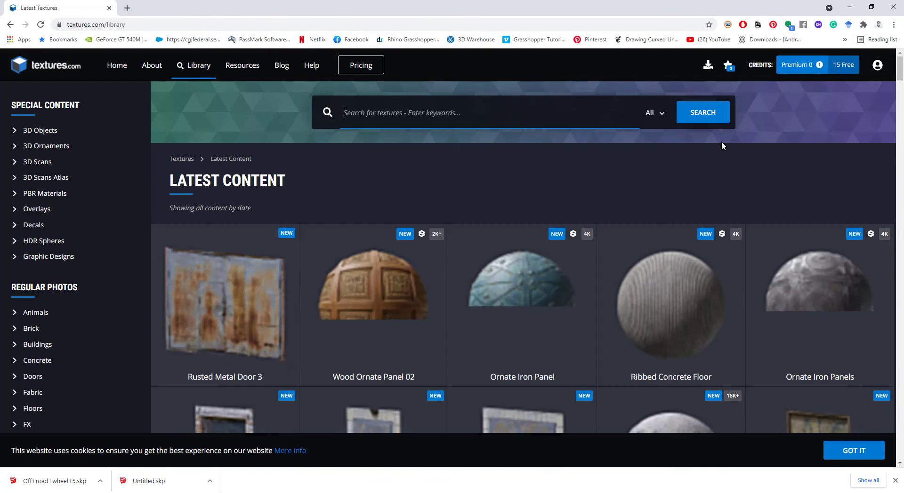
Search the texture library for mulch
{"action": "left_click", "coordinate": [514, 114]}
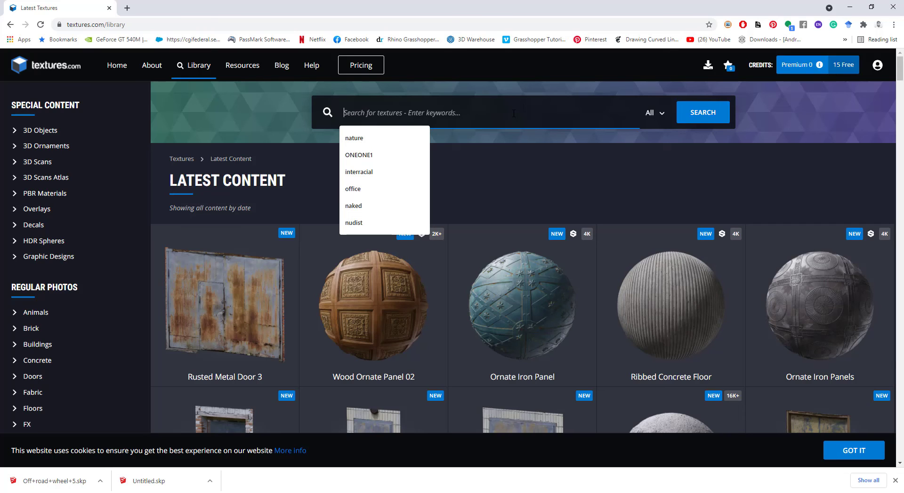
{"action": "type", "text": "m"}
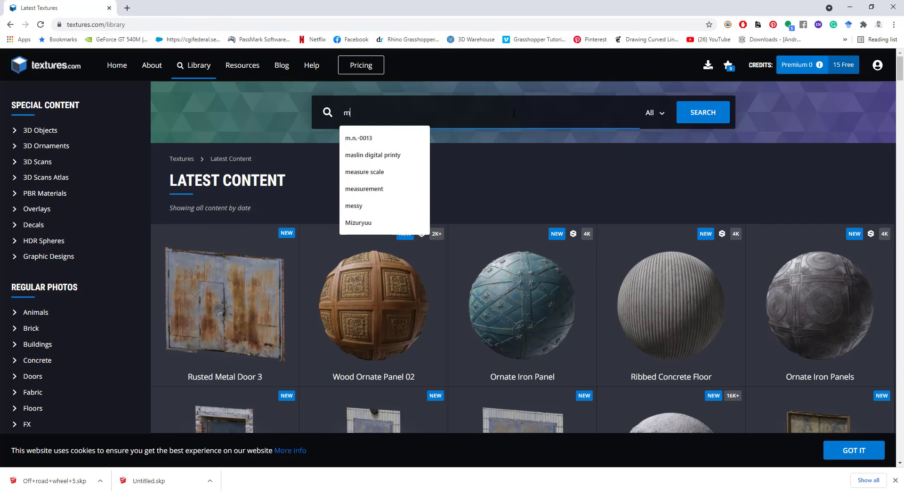
{"action": "type", "text": "ulch"}
{"action": "key", "text": "Return"}
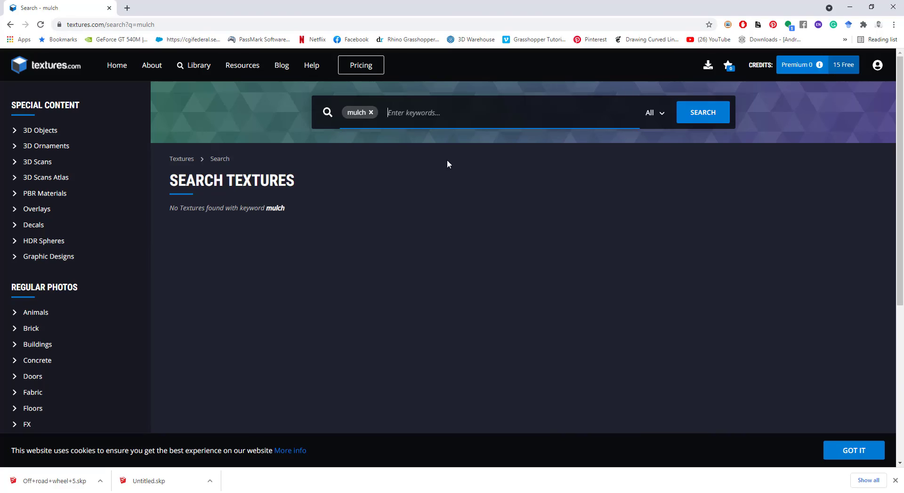
{"action": "left_click", "coordinate": [374, 112]}
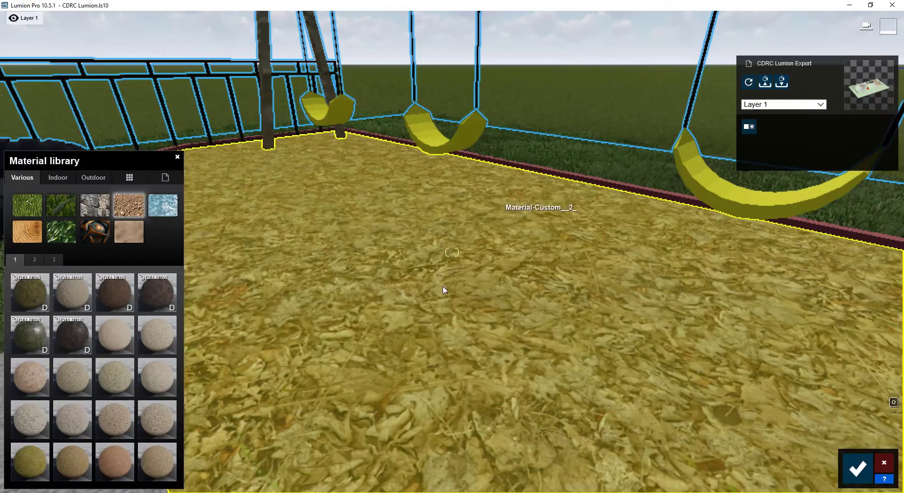
Return to Lumion, check the leaf-covered swing ground from farther away and save the material changes
{"action": "right_click_drag", "start_coordinate": [445, 302], "coordinate": [449, 304]}
{"action": "key", "text": "s"}
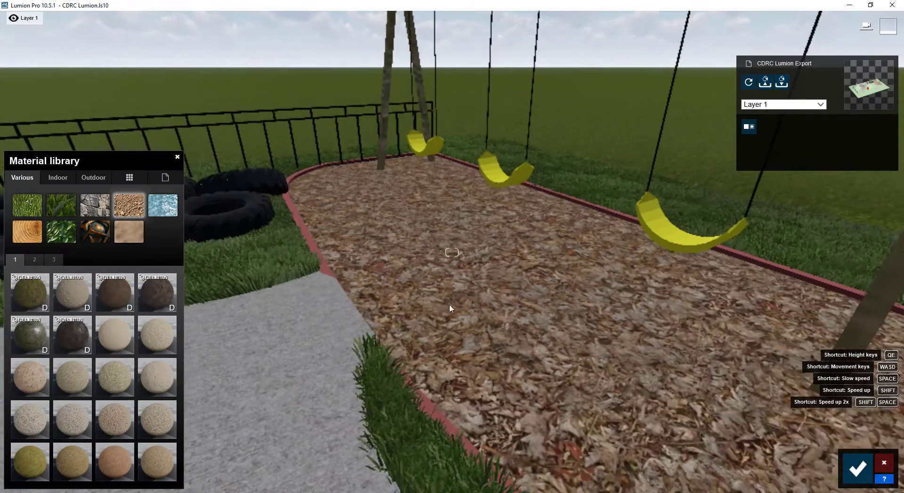
{"action": "key", "text": "s"}
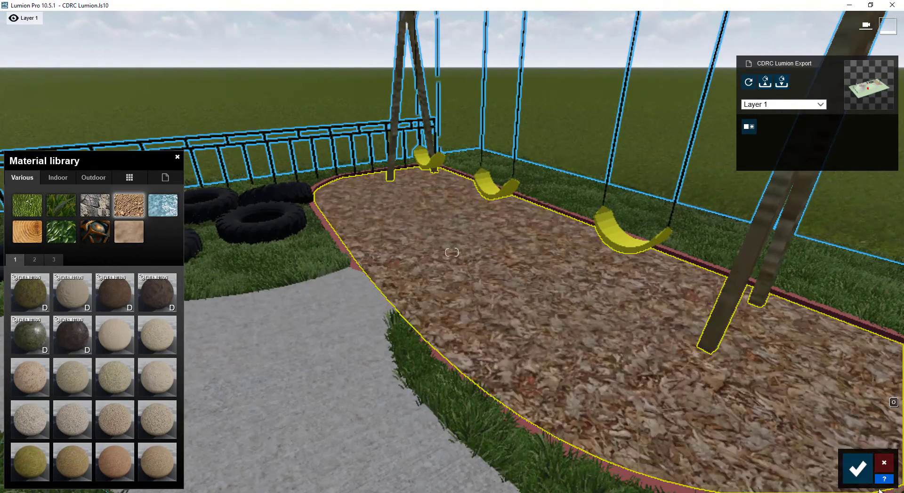
{"action": "left_click", "coordinate": [866, 473]}
Apply a white-and-grey loose stone material from the stone library to the dry stream bed running under the bridge
{"action": "key", "text": "s"}
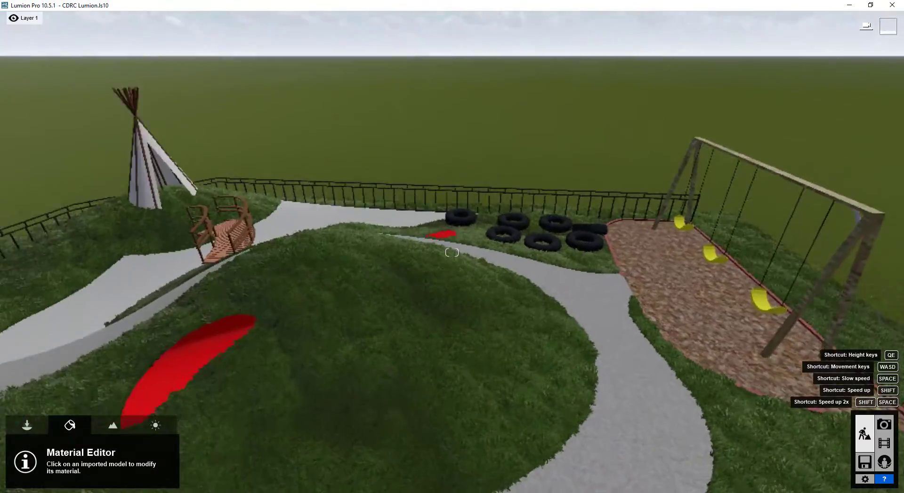
{"action": "right_click_drag", "start_coordinate": [452, 252], "coordinate": [344, 244]}
{"action": "key", "text": "w"}
{"action": "key", "text": "w"}
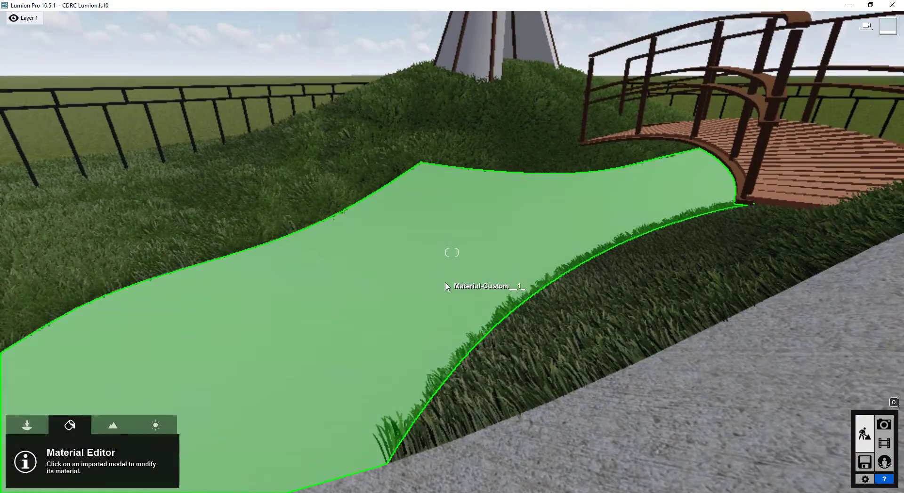
{"action": "left_click", "coordinate": [447, 285]}
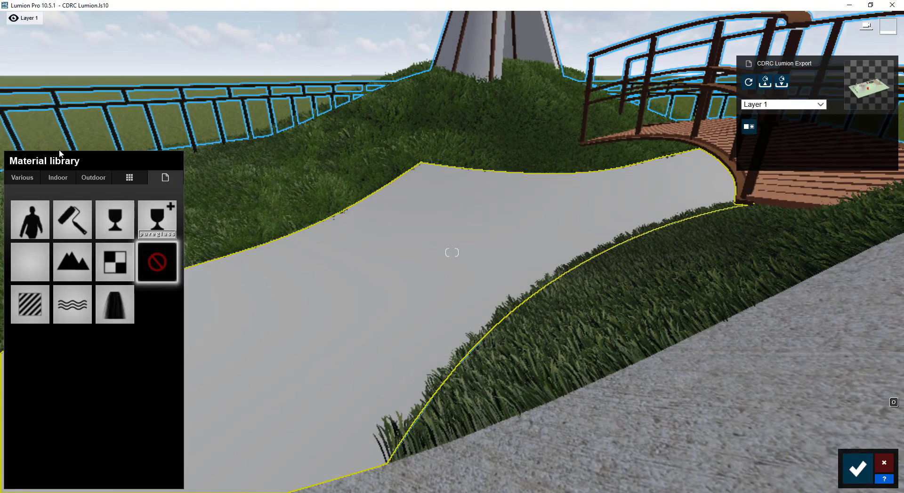
{"action": "left_click", "coordinate": [20, 179]}
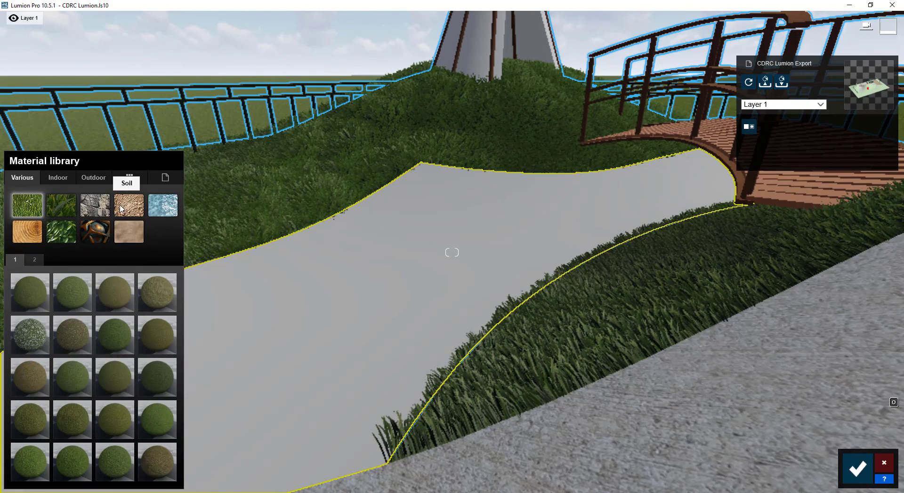
{"action": "left_click", "coordinate": [105, 212]}
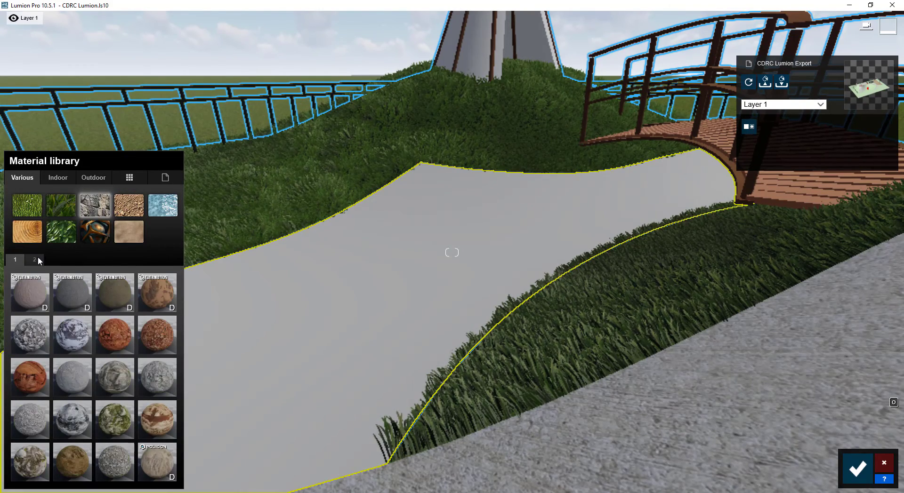
{"action": "left_click", "coordinate": [36, 259]}
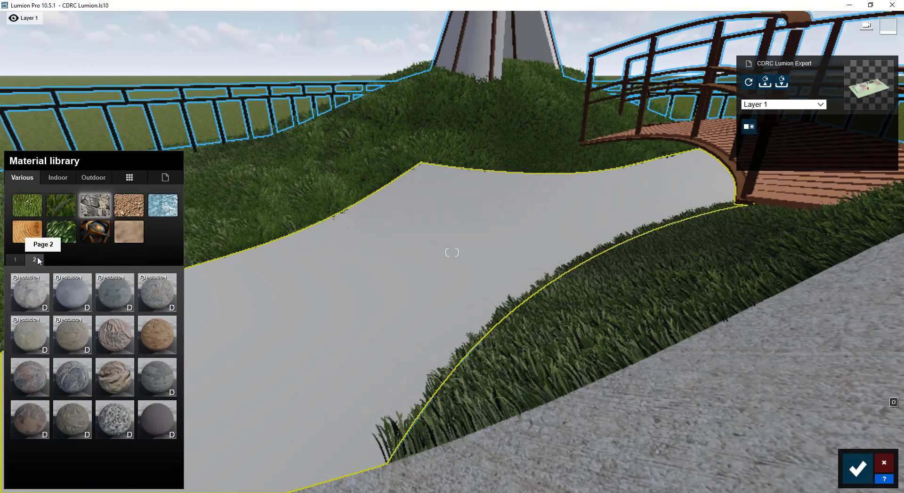
{"action": "left_click", "coordinate": [121, 418]}
Examine the stones on the stream bed from several heights and distances, looking toward the bridge
{"action": "key", "text": "s"}
{"action": "key", "text": "w"}
{"action": "right_click_drag", "start_coordinate": [452, 252], "coordinate": [574, 212]}
{"action": "key", "text": "e"}
{"action": "key", "text": "w"}
{"action": "key", "text": "q"}
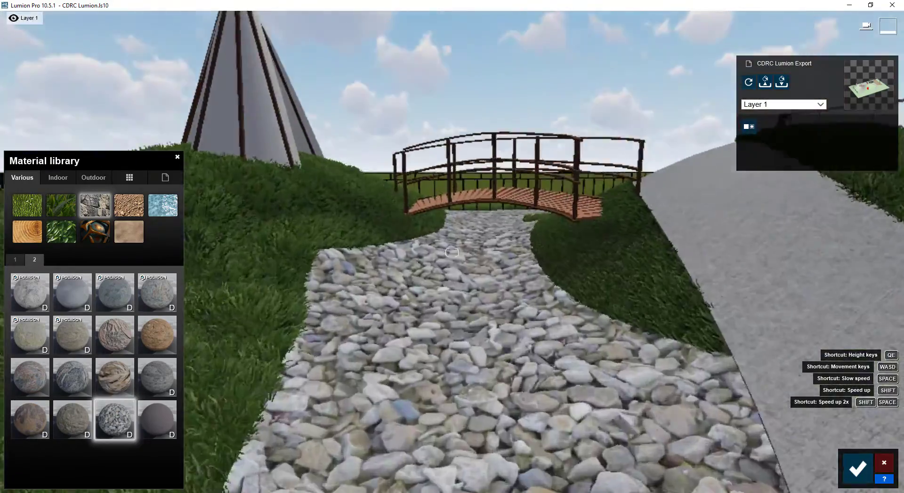
{"action": "key", "text": "e"}
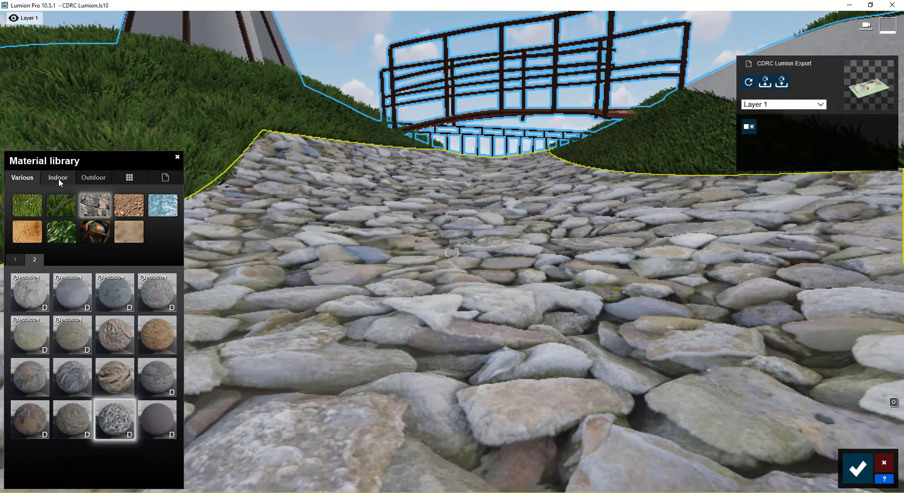
Replace the stream bed's stones with a fine blue-grey gravel from the Soil materials, check it around the bridge and save the change
{"action": "left_click", "coordinate": [121, 206]}
{"action": "left_click", "coordinate": [54, 260]}
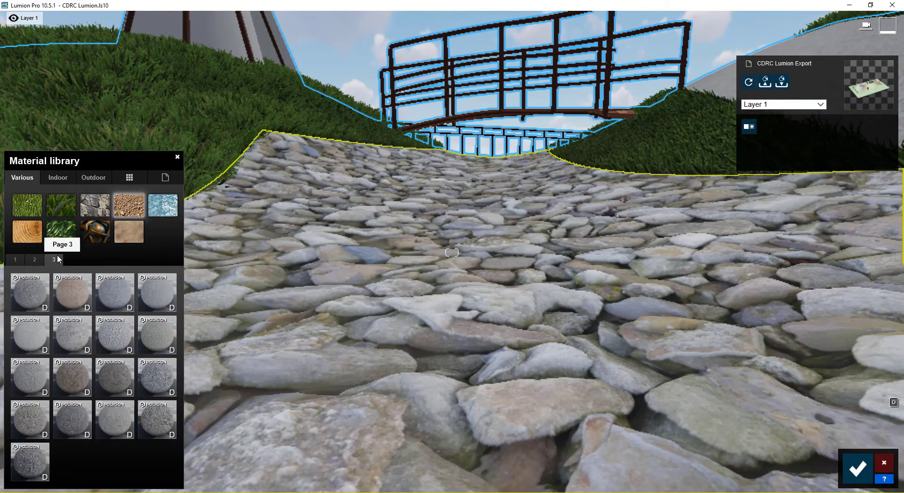
{"action": "left_click", "coordinate": [160, 387]}
{"action": "scroll", "coordinate": [197, 383], "scroll_direction": "down", "scroll_amount": 5}
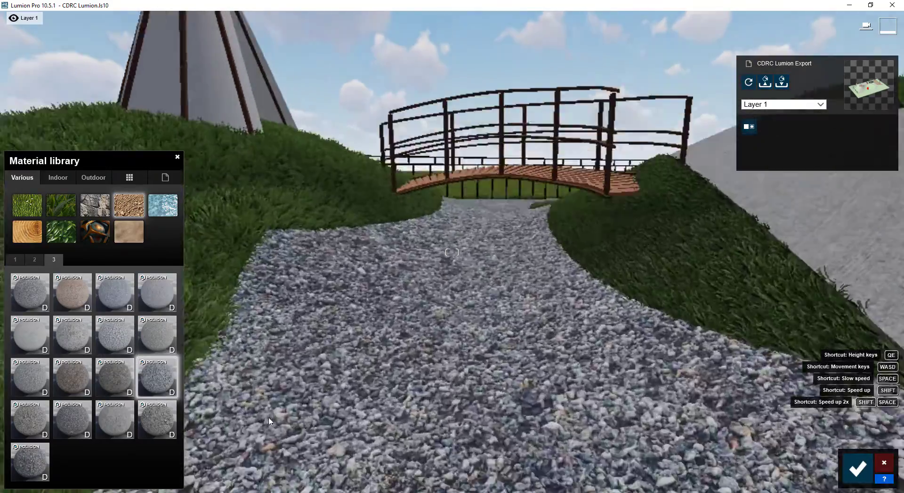
{"action": "key", "text": "d"}
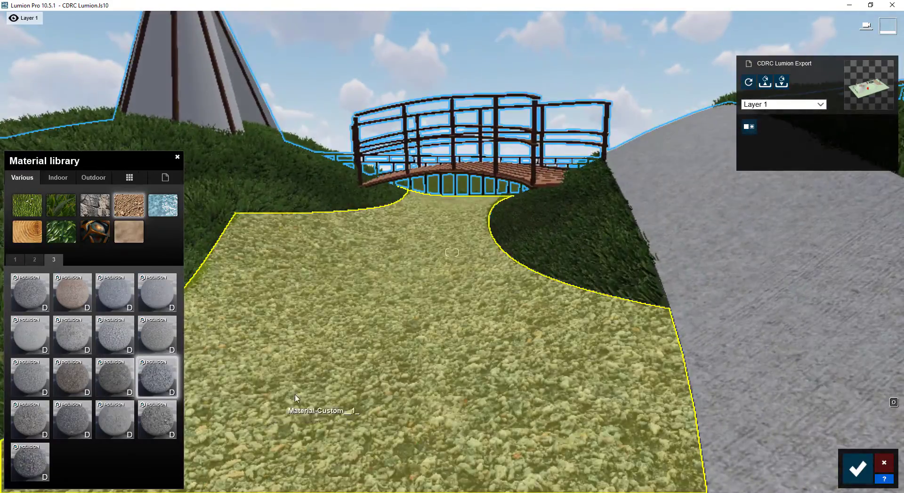
{"action": "key", "text": "s"}
{"action": "key", "text": "q"}
{"action": "key", "text": "w"}
{"action": "key", "text": "e"}
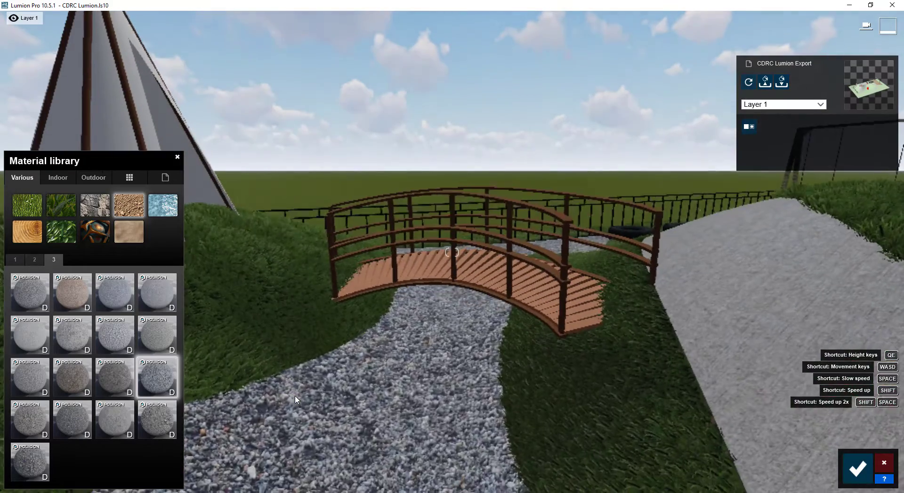
{"action": "left_click", "coordinate": [857, 468]}
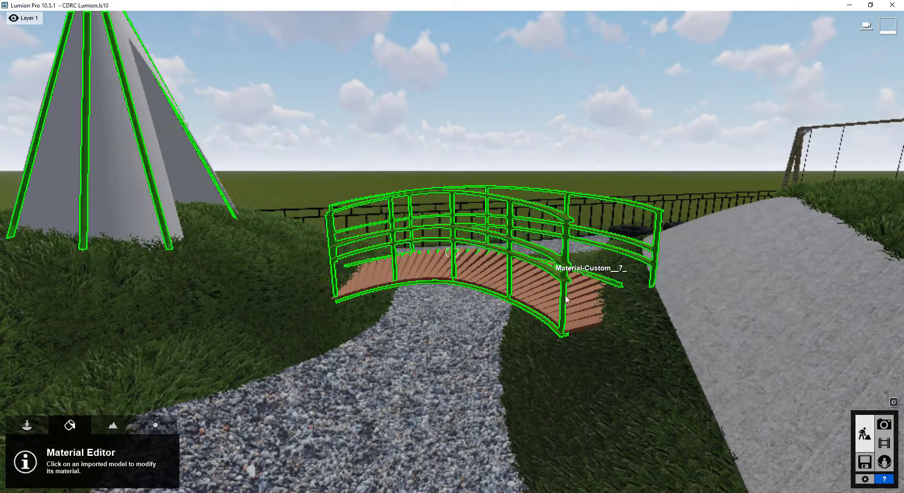
Apply the outdoor wood material Polii Wood Fine 022 3k to the bridge's deck planks
{"action": "key", "text": "w"}
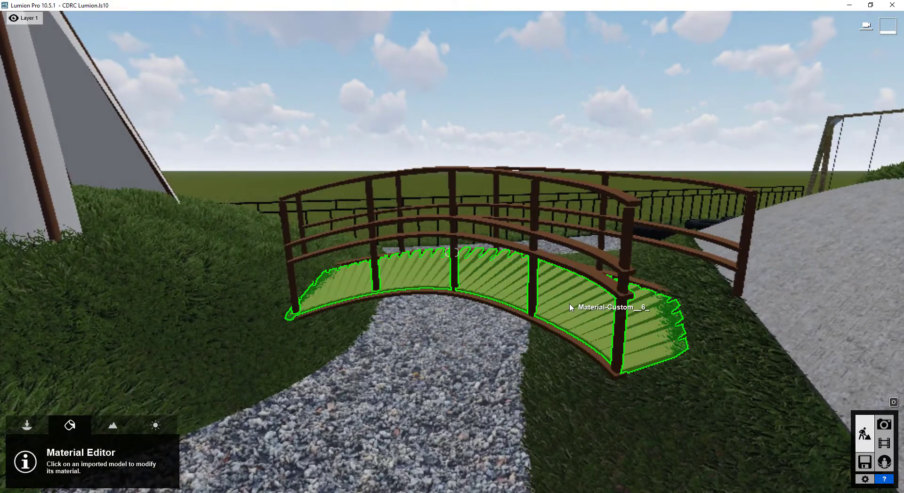
{"action": "left_click", "coordinate": [570, 308]}
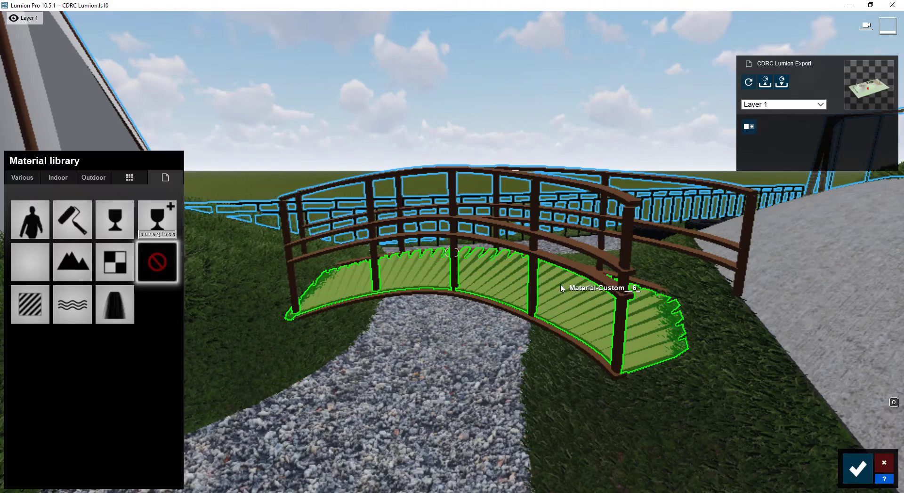
{"action": "left_click", "coordinate": [92, 178]}
{"action": "left_click", "coordinate": [105, 233]}
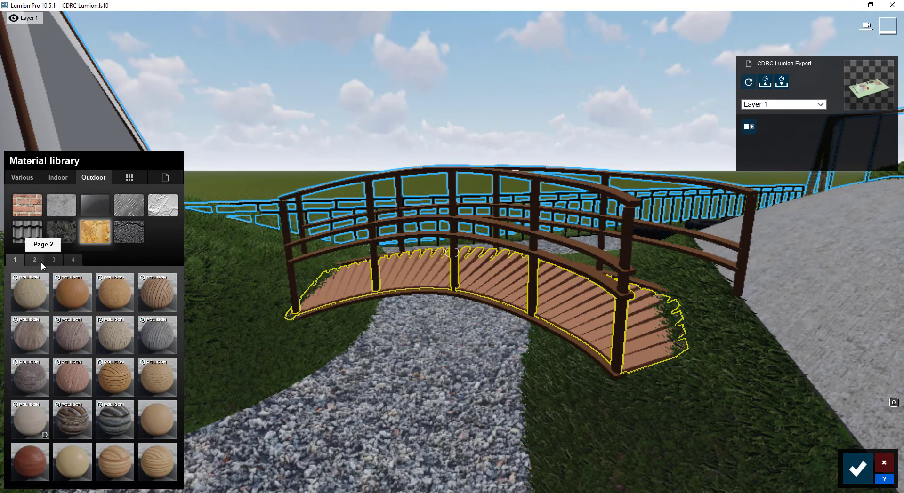
{"action": "left_click", "coordinate": [61, 288]}
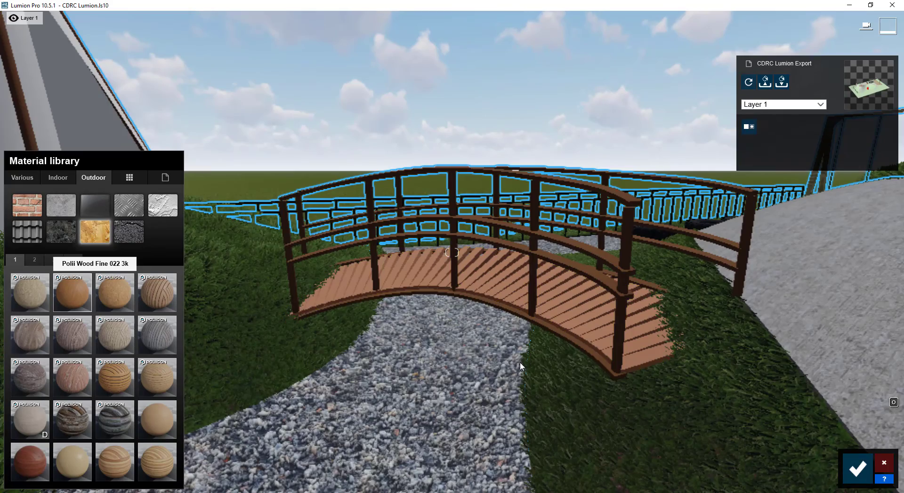
Examine the wood grain on the bridge's deck planks from above and up close
{"action": "key", "text": "q"}
{"action": "right_click_drag", "start_coordinate": [520, 363], "coordinate": [525, 423]}
{"action": "key", "text": "s"}
{"action": "key", "text": "w"}
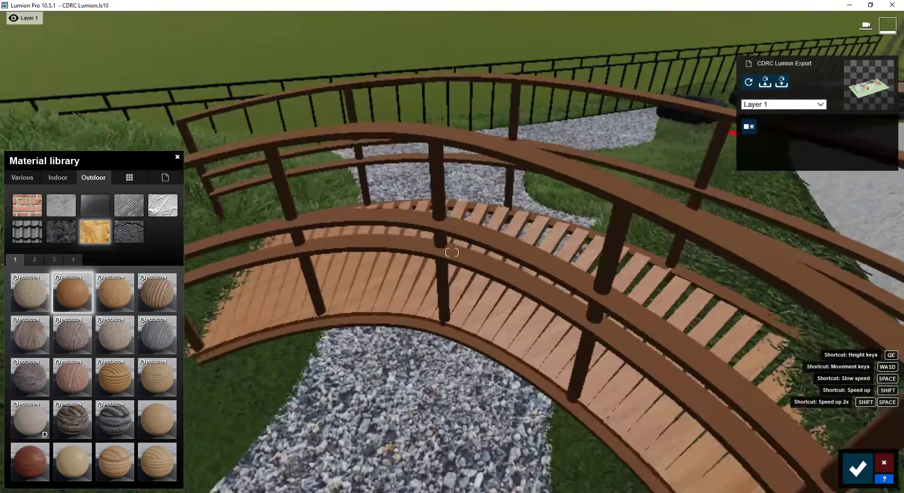
{"action": "key", "text": "w"}
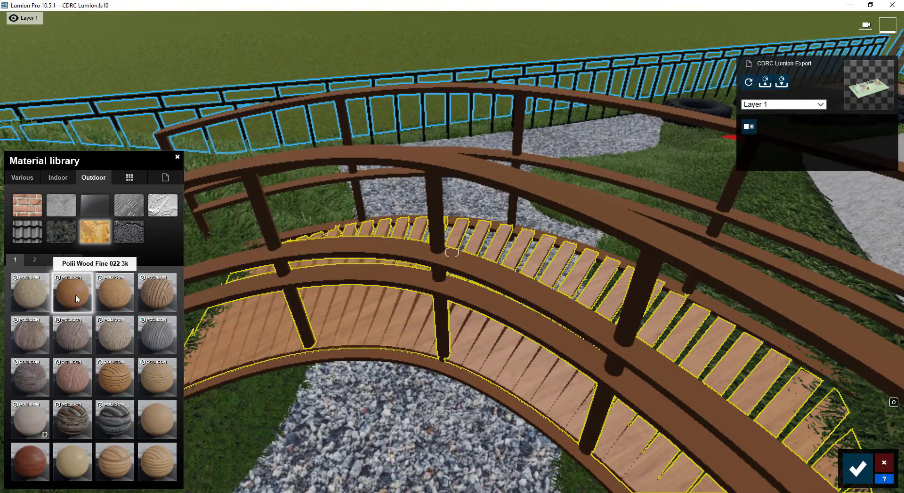
{"action": "left_click", "coordinate": [75, 299]}
{"action": "key", "text": "w"}
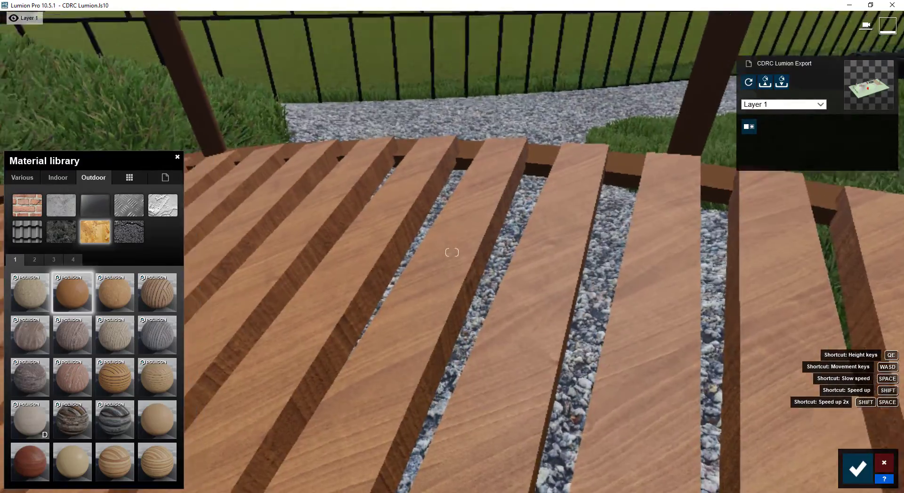
Apply a reddish-brown bark material from the natural wood materials to the bridge's railings and posts
{"action": "key", "text": "d"}
{"action": "key", "text": "s"}
{"action": "right_click_drag", "start_coordinate": [451, 252], "coordinate": [330, 212]}
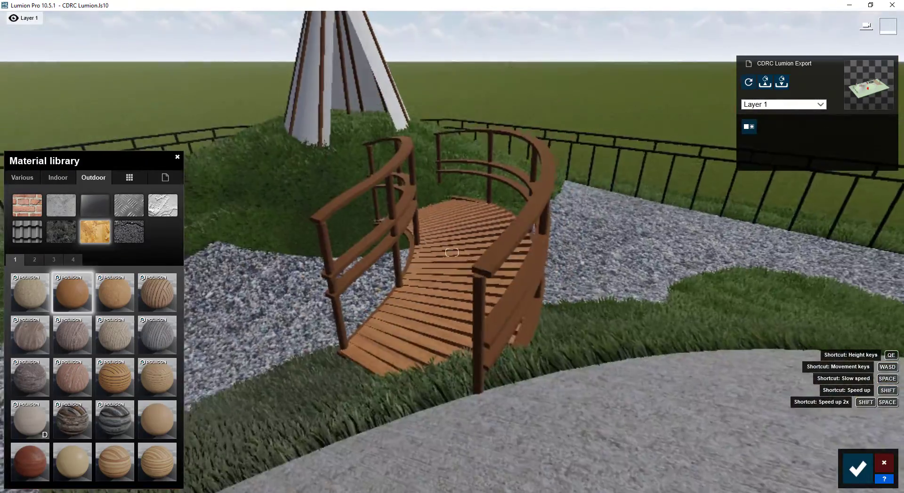
{"action": "key", "text": "w"}
{"action": "left_click", "coordinate": [494, 368]}
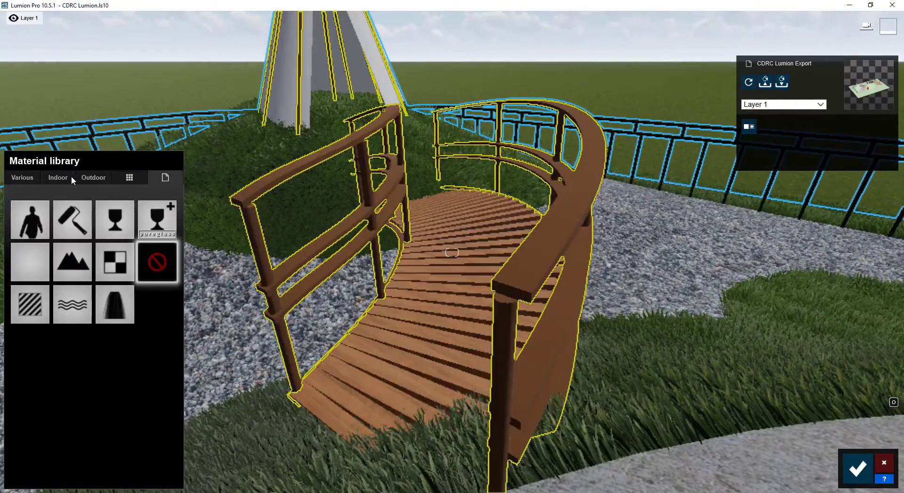
{"action": "left_click", "coordinate": [32, 180]}
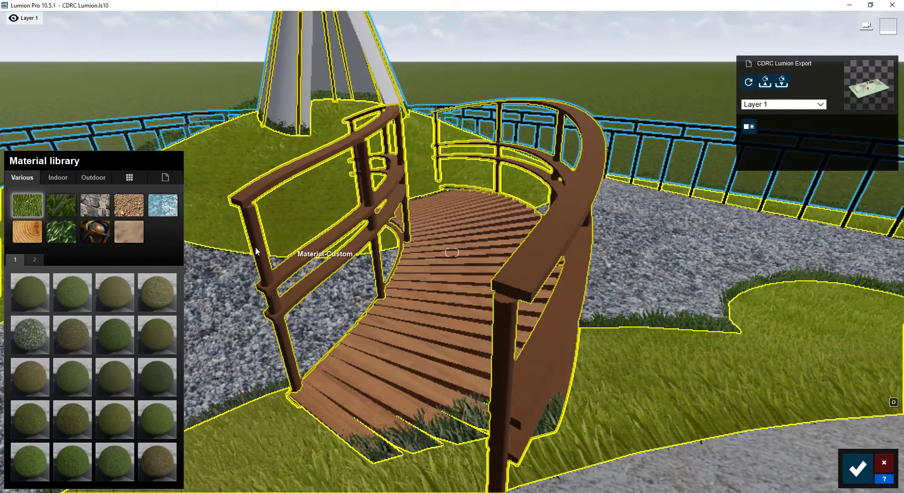
{"action": "left_click", "coordinate": [27, 231]}
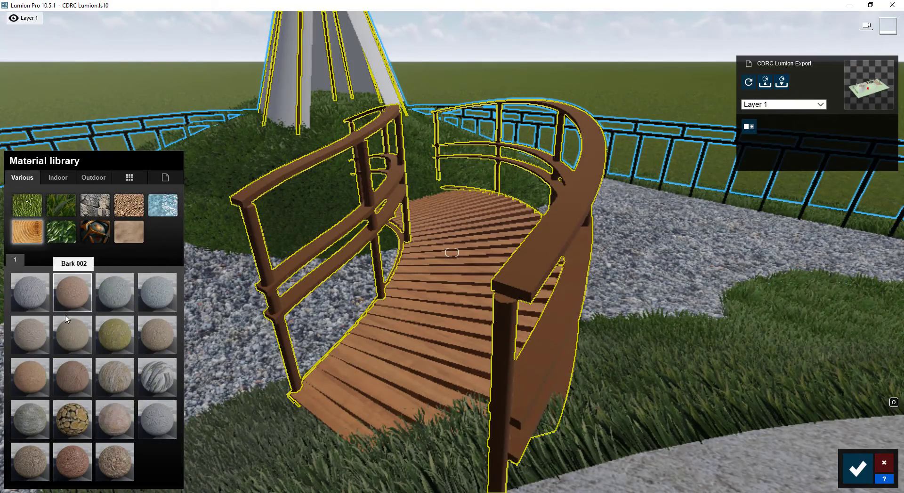
{"action": "left_click", "coordinate": [66, 374]}
Check the bark railings, wooden deck and gravel stream bed from farther away and from the path side
{"action": "scroll", "coordinate": [605, 370], "scroll_direction": "down", "scroll_amount": 5}
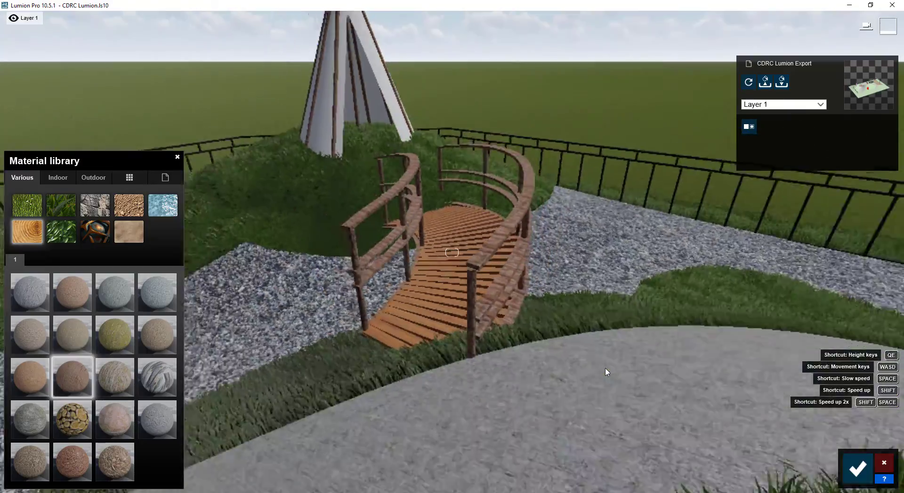
{"action": "middle_click_drag", "start_coordinate": [605, 370], "coordinate": [659, 384]}
{"action": "key", "text": "a"}
{"action": "right_click_drag", "start_coordinate": [452, 253], "coordinate": [532, 242]}
{"action": "key", "text": "w"}
{"action": "key", "text": "s"}
{"action": "key", "text": "d"}
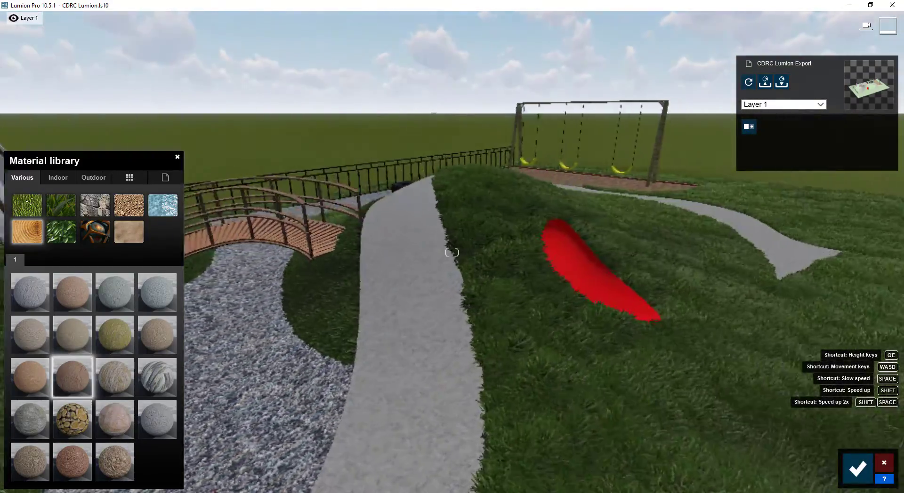
Apply the purple Plastic 016 indoor material to the red tunnel in the grassy mound
{"action": "key", "text": "s"}
{"action": "key", "text": "d"}
{"action": "key", "text": "w"}
{"action": "right_click_drag", "start_coordinate": [598, 263], "coordinate": [567, 293]}
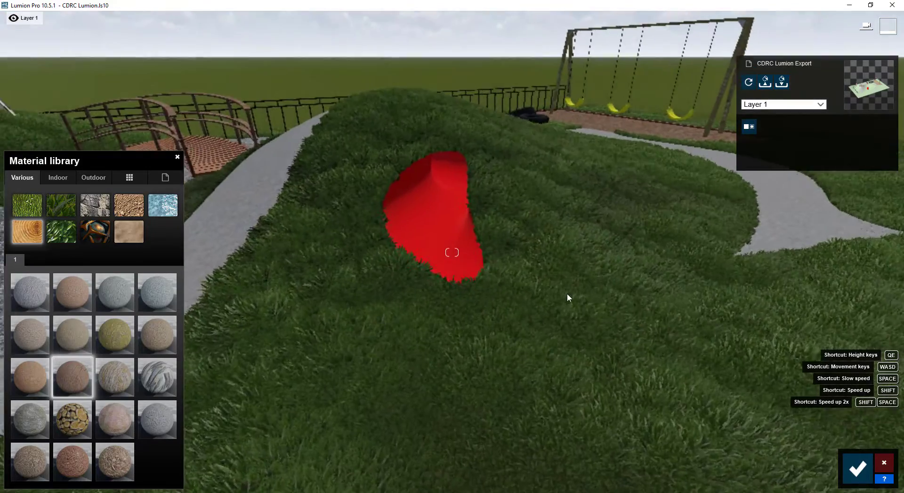
{"action": "left_click", "coordinate": [410, 195]}
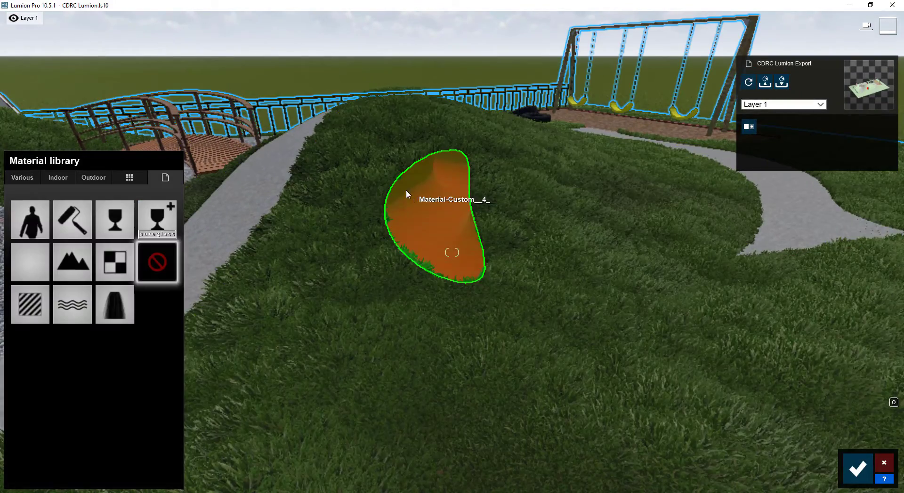
{"action": "left_click", "coordinate": [54, 180]}
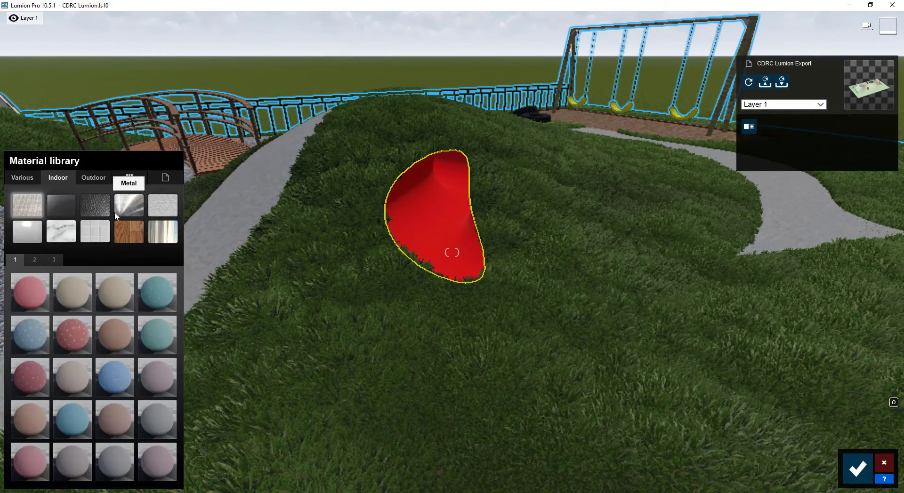
{"action": "left_click", "coordinate": [33, 233]}
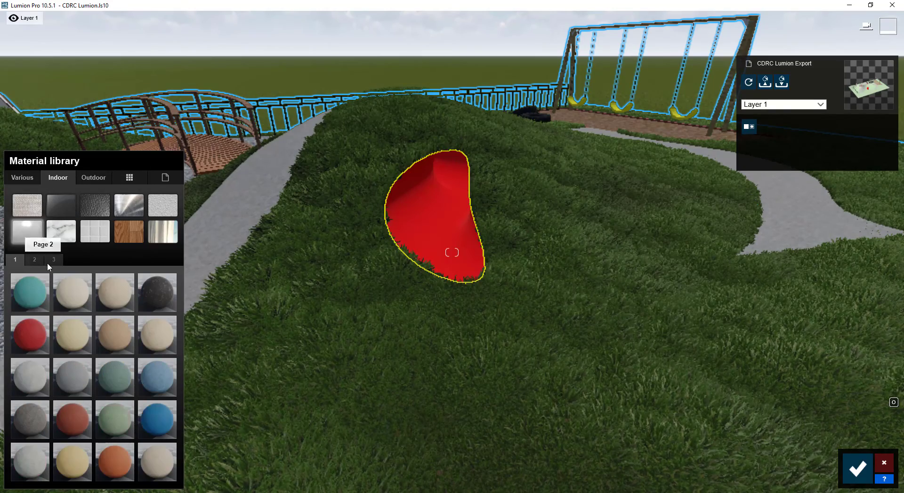
{"action": "left_click", "coordinate": [48, 261]}
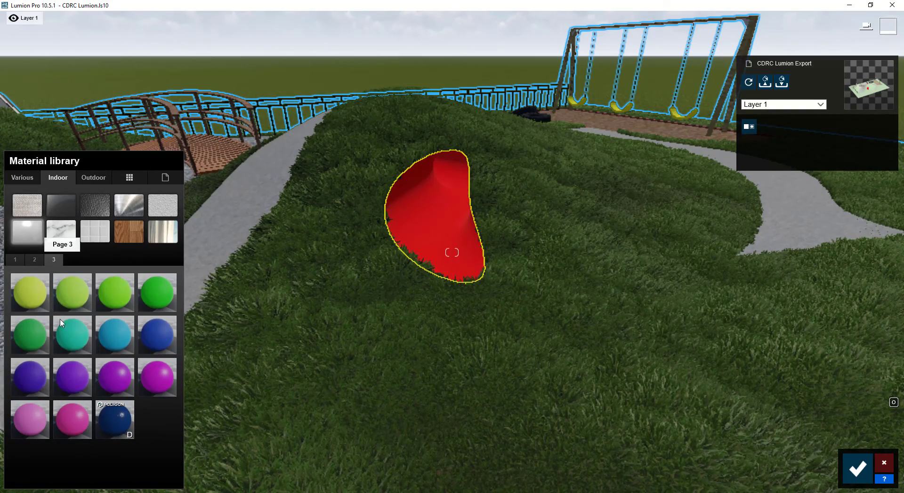
{"action": "left_click", "coordinate": [83, 390]}
Set the tunnel plastic's colorization to about half strength and choose a bright magenta-violet tint
{"action": "key", "text": "w"}
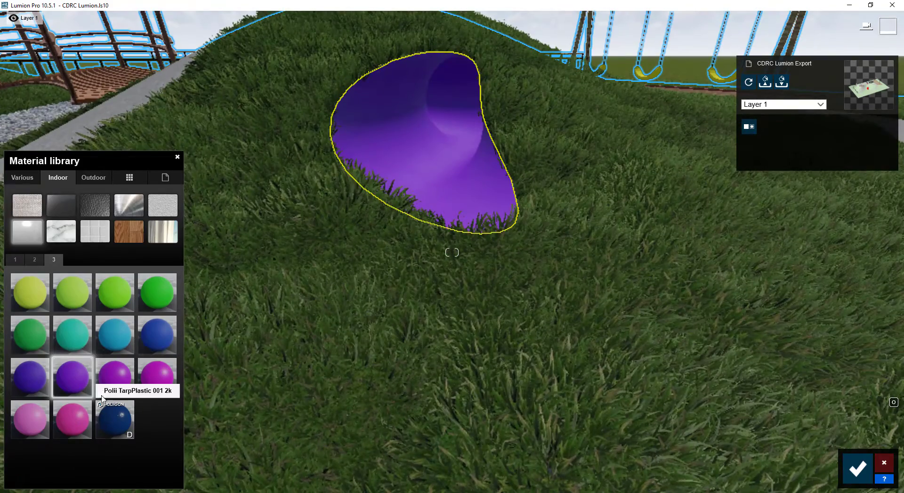
{"action": "left_click", "coordinate": [84, 376]}
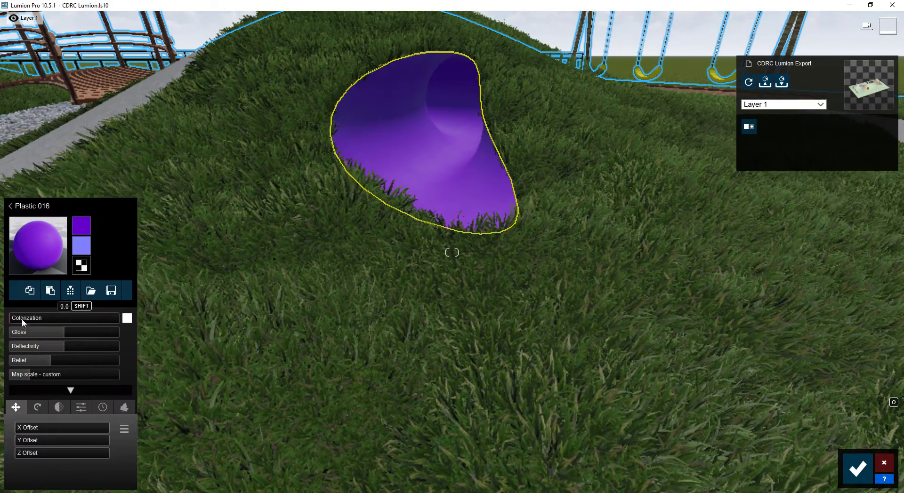
{"action": "left_click_drag", "start_coordinate": [38, 320], "coordinate": [64, 313]}
{"action": "left_click", "coordinate": [127, 319]}
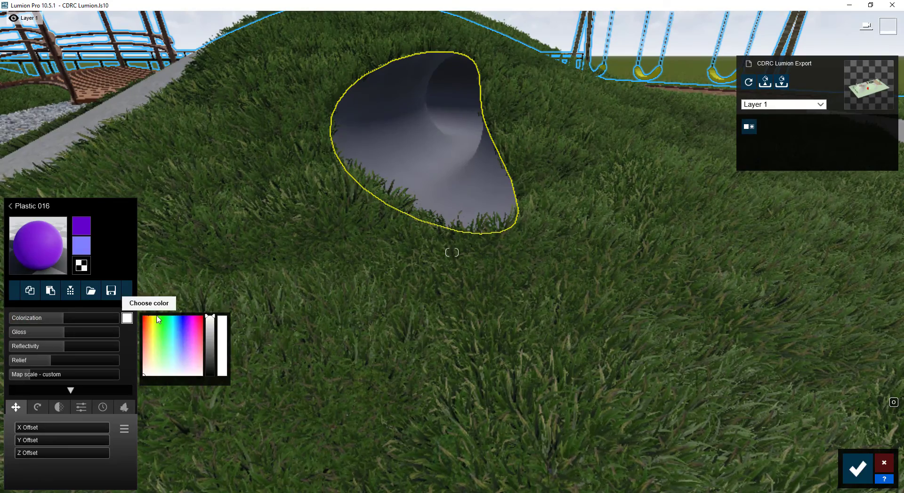
{"action": "left_click", "coordinate": [196, 331]}
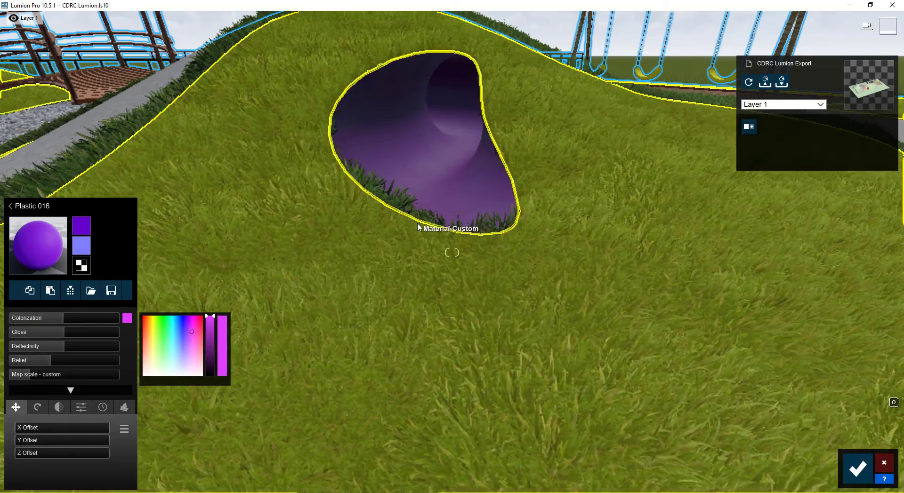
Apply the beige Carpet Domestic 002 1024 indoor material to the teepee's cover
{"action": "key", "text": "w"}
{"action": "right_click_drag", "start_coordinate": [419, 227], "coordinate": [440, 249]}
{"action": "key", "text": "q"}
{"action": "key", "text": "s"}
{"action": "key", "text": "q"}
{"action": "key", "text": "a"}
{"action": "key", "text": "s"}
{"action": "key", "text": "s"}
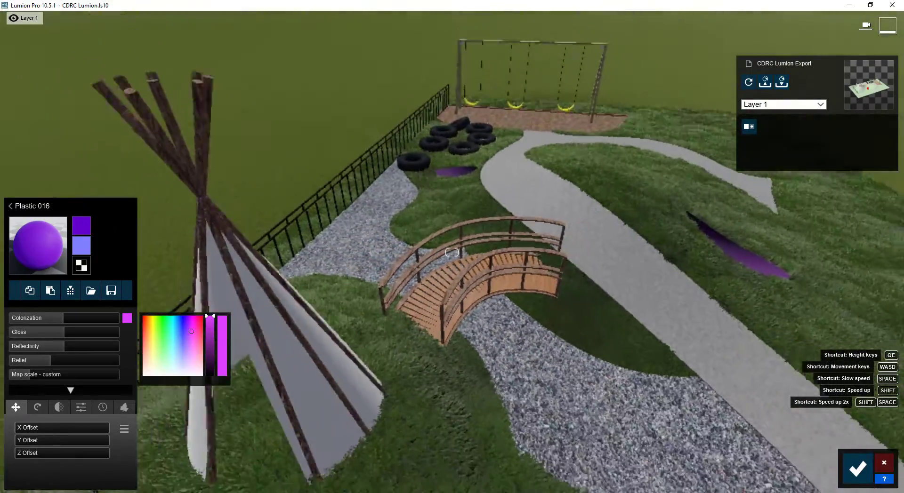
{"action": "key", "text": "w"}
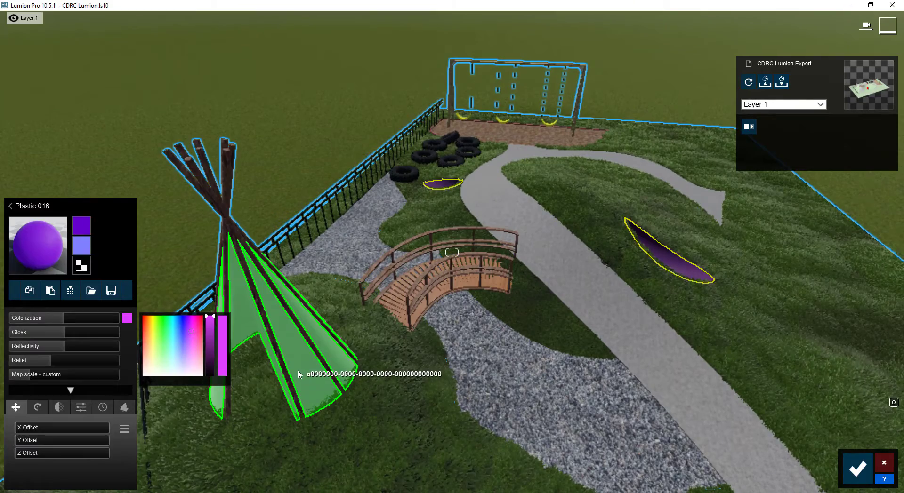
{"action": "left_click", "coordinate": [298, 374]}
{"action": "left_click", "coordinate": [58, 177]}
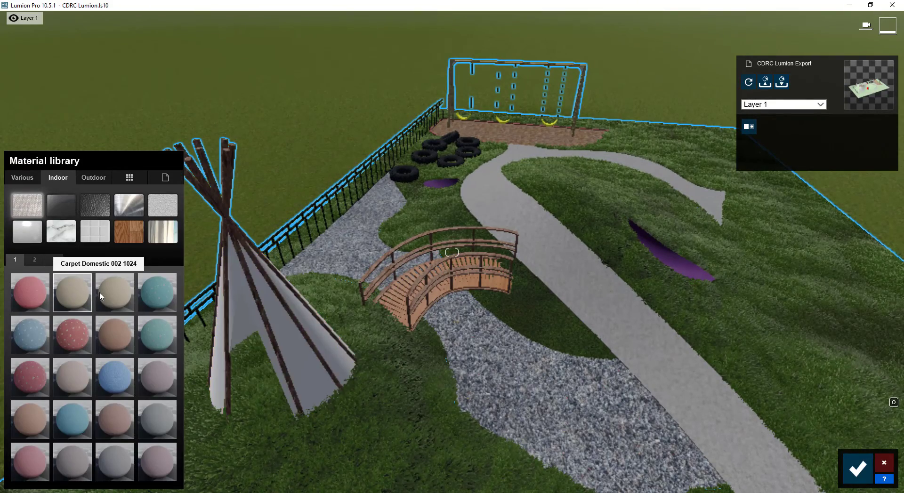
{"action": "left_click", "coordinate": [85, 295]}
{"action": "key", "text": "w"}
{"action": "right_click_drag", "start_coordinate": [371, 419], "coordinate": [283, 416]}
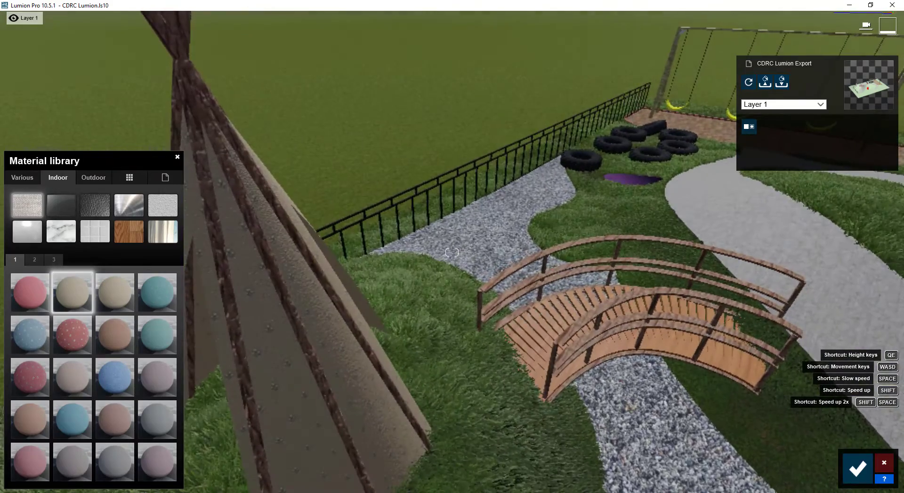
{"action": "key", "text": "e"}
Replace the teepee cover's material with a taupe Poliigon fabric from the second page of indoor fabrics
{"action": "left_click", "coordinate": [54, 259]}
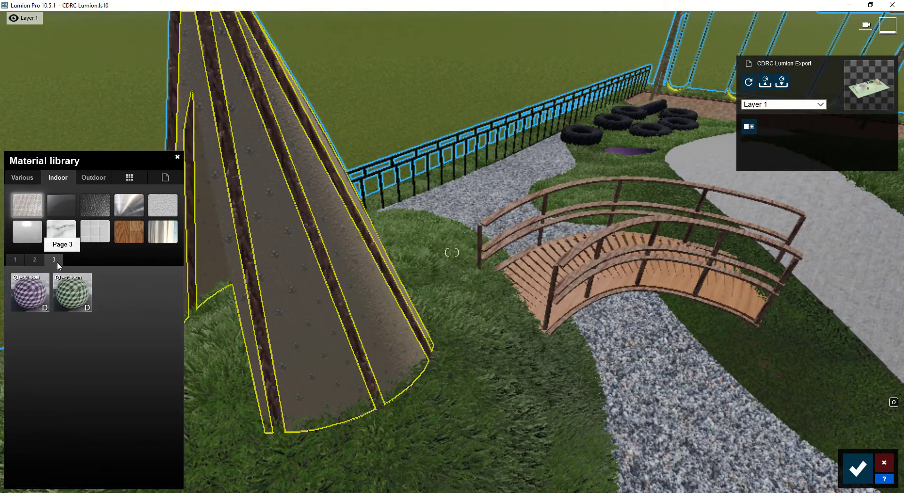
{"action": "left_click", "coordinate": [35, 260]}
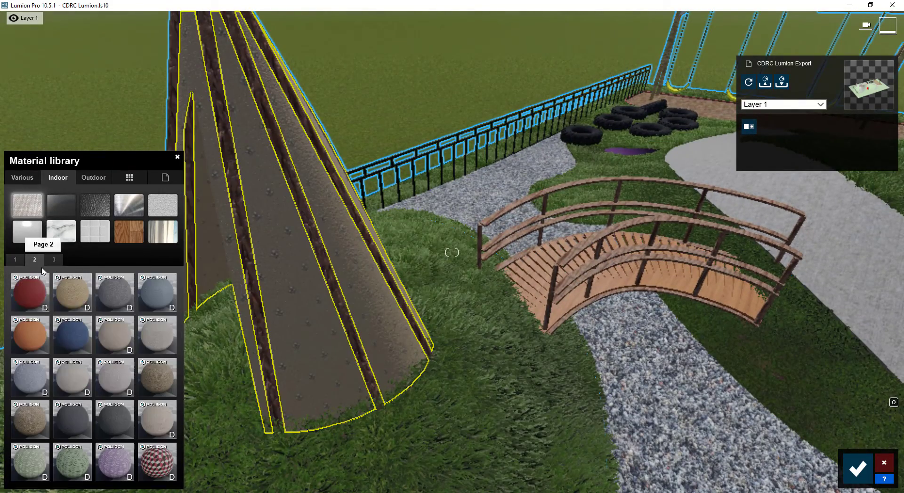
{"action": "left_click", "coordinate": [115, 335]}
{"action": "right_click_drag", "start_coordinate": [414, 400], "coordinate": [476, 362]}
{"action": "key", "text": "s"}
{"action": "key", "text": "s"}
Apply the purple Plastic Glossy 006 indoor material to the yellow swing seats
{"action": "key", "text": "w"}
{"action": "key", "text": "w"}
{"action": "right_click_drag", "start_coordinate": [443, 278], "coordinate": [407, 295]}
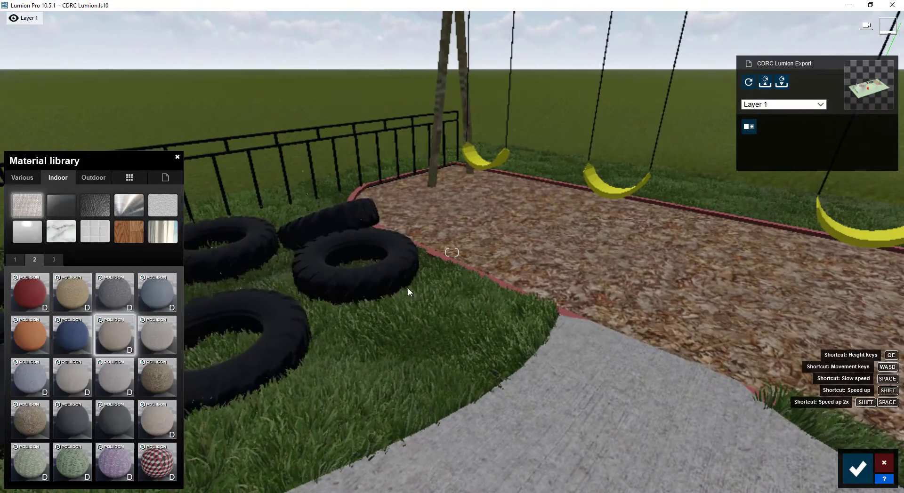
{"action": "key", "text": "w"}
{"action": "right_click_drag", "start_coordinate": [541, 282], "coordinate": [598, 284]}
{"action": "key", "text": "q"}
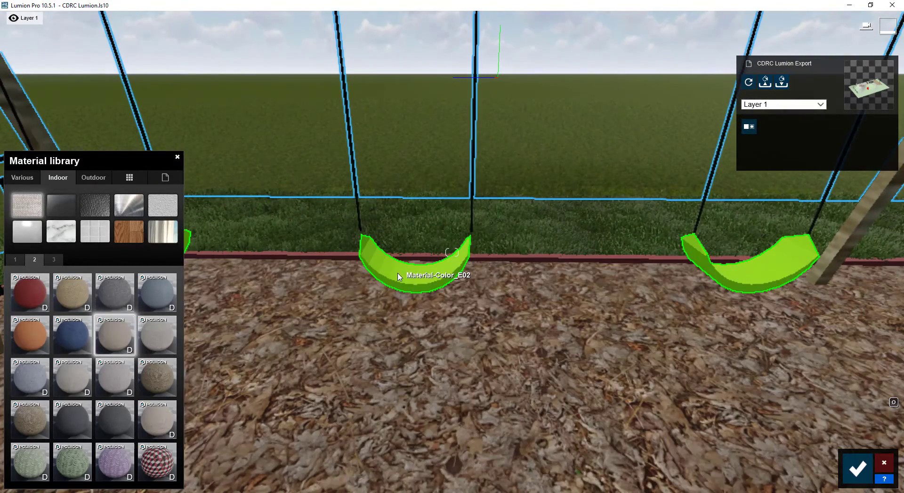
{"action": "left_click", "coordinate": [397, 276]}
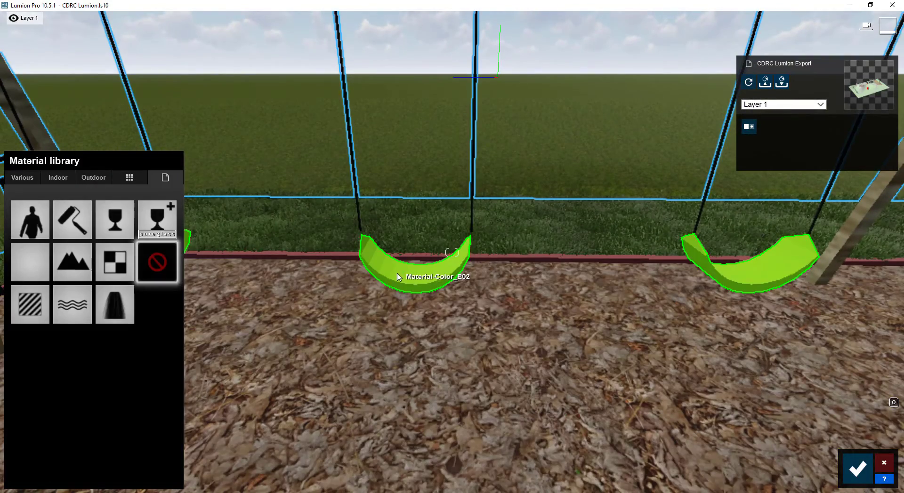
{"action": "left_click", "coordinate": [93, 177]}
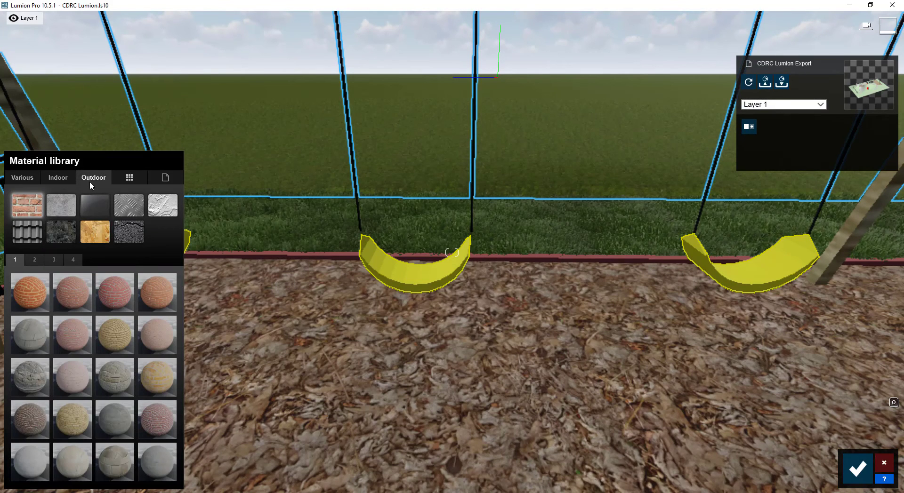
{"action": "left_click", "coordinate": [60, 179]}
{"action": "left_click", "coordinate": [27, 237]}
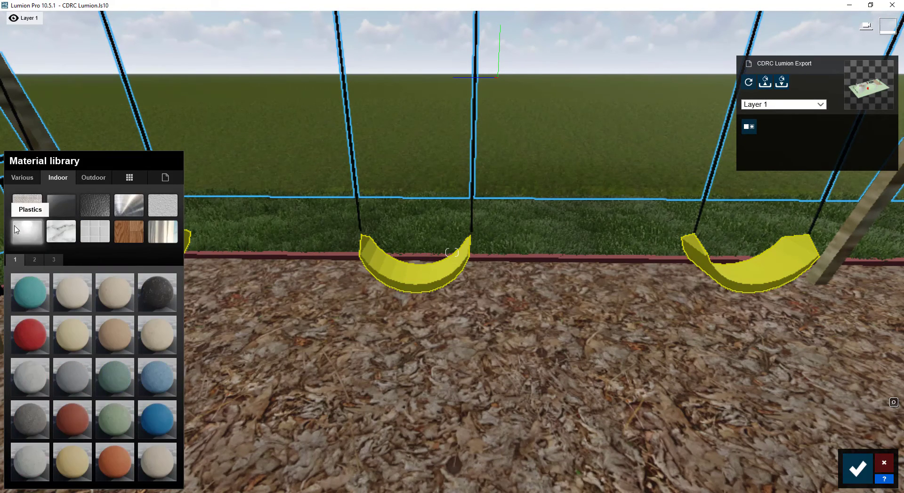
{"action": "left_click", "coordinate": [54, 261]}
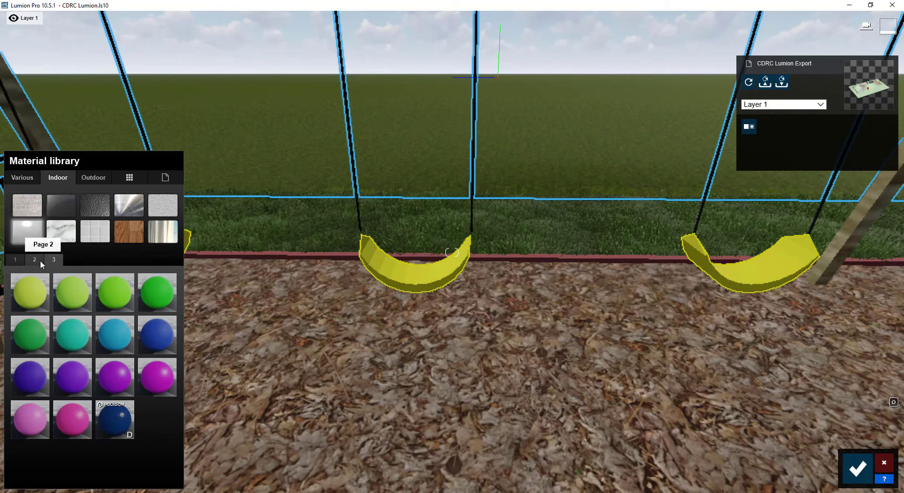
{"action": "left_click", "coordinate": [108, 377]}
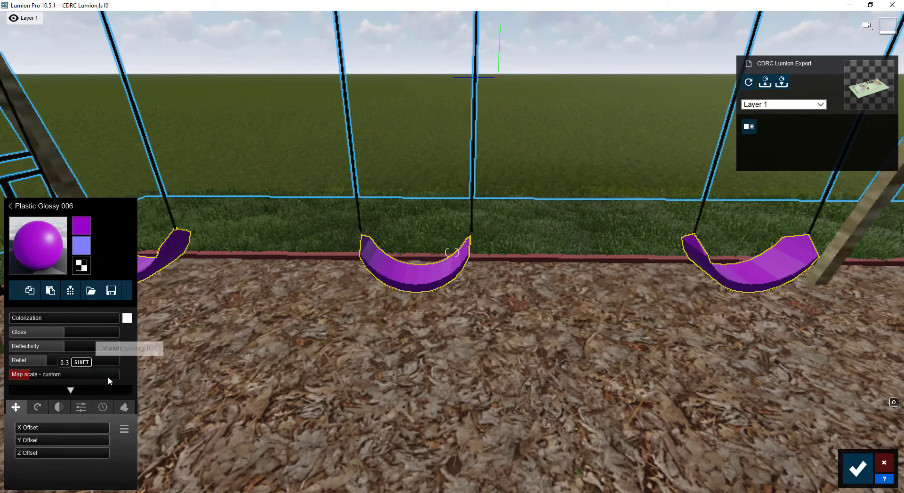
Colorize the swing seats' plastic black at full strength and save the material changes
{"action": "left_click", "coordinate": [127, 319]}
{"action": "left_click_drag", "start_coordinate": [212, 344], "coordinate": [219, 426]}
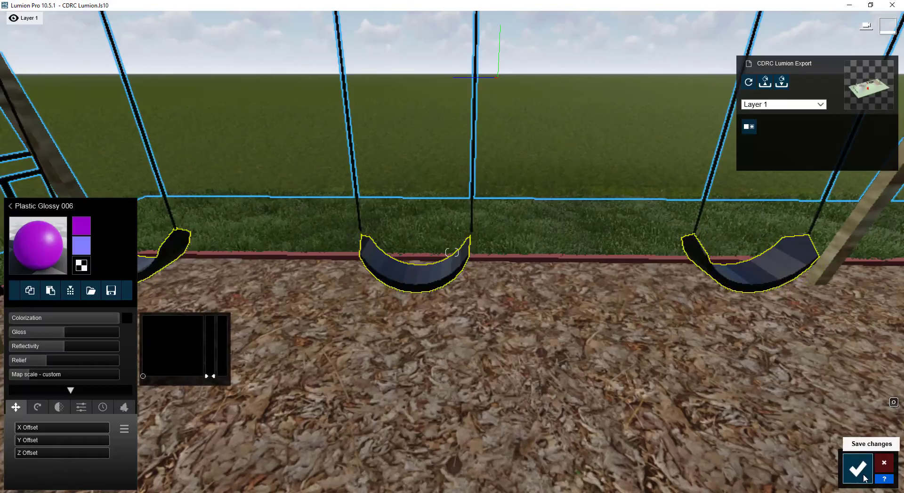
{"action": "left_click", "coordinate": [856, 468]}
Check the finished materials across the playground, including the teepee, bridge, tunnel, paths and swing area
{"action": "key", "text": "s"}
{"action": "right_click_drag", "start_coordinate": [452, 252], "coordinate": [353, 283]}
{"action": "key", "text": "e"}
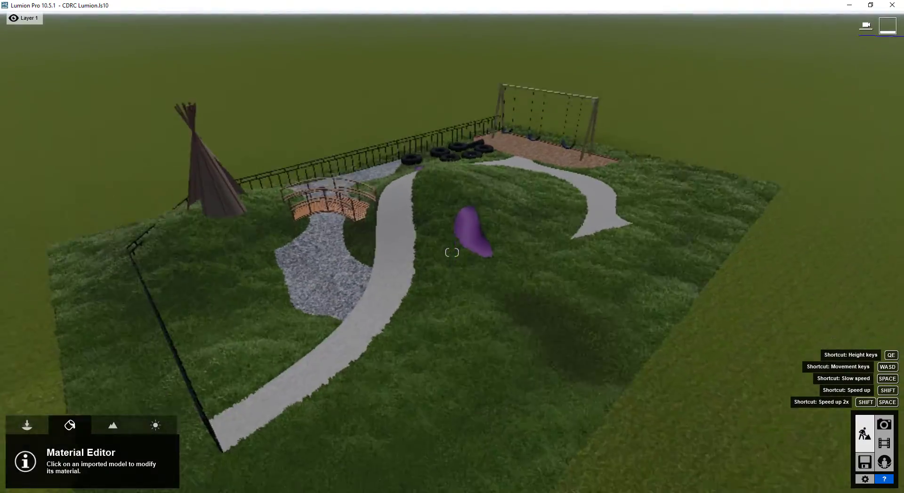
{"action": "key", "text": "w"}
{"action": "key", "text": "w"}
{"action": "key", "text": "q"}
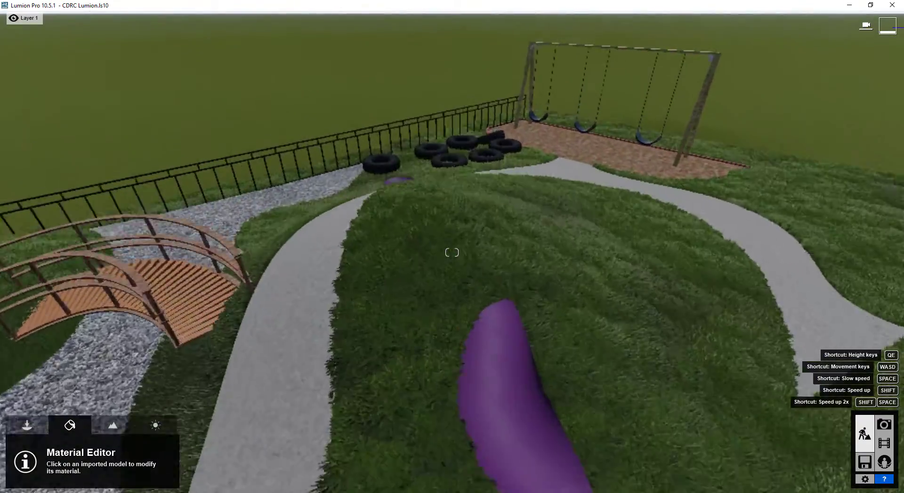
{"action": "key", "text": "d"}
{"action": "key", "text": "d"}
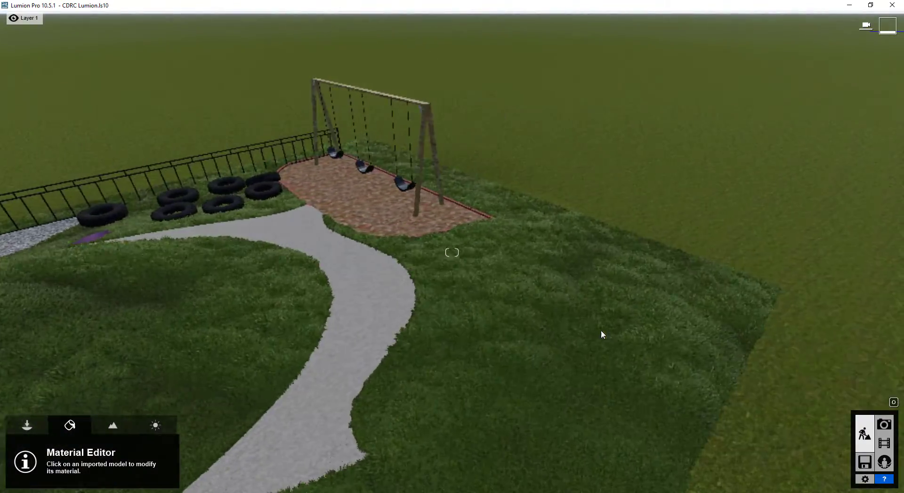
{"action": "key", "text": "a"}
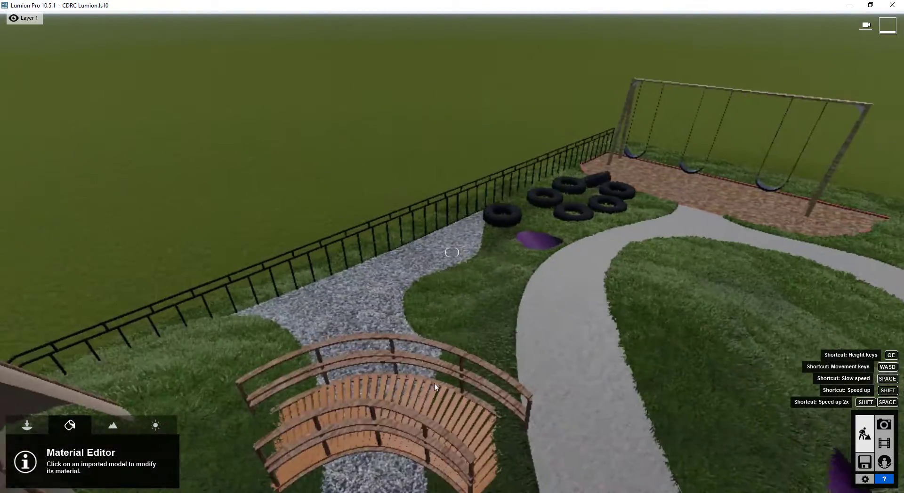
{"action": "key", "text": "s"}
{"action": "key", "text": "s"}
{"action": "key", "text": "s"}
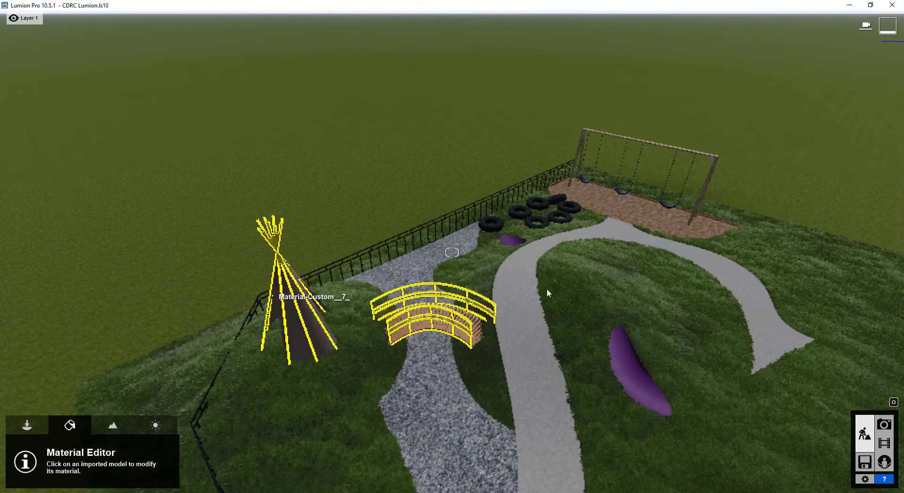
{"action": "right_click_drag", "start_coordinate": [670, 289], "coordinate": [688, 273]}
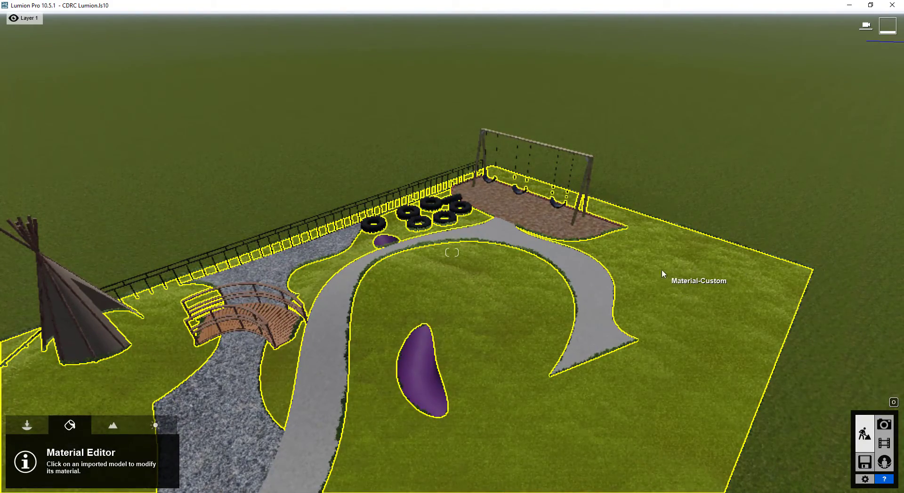
{"action": "key", "text": "w"}
{"action": "key", "text": "e"}
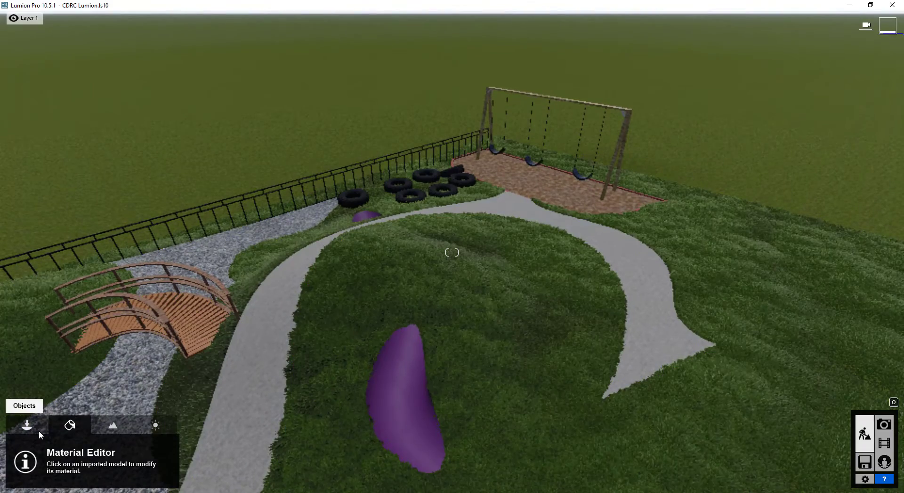
Search the nature library for "apple" and place the second tree found on the grass beside the teepee
{"action": "left_click", "coordinate": [31, 429]}
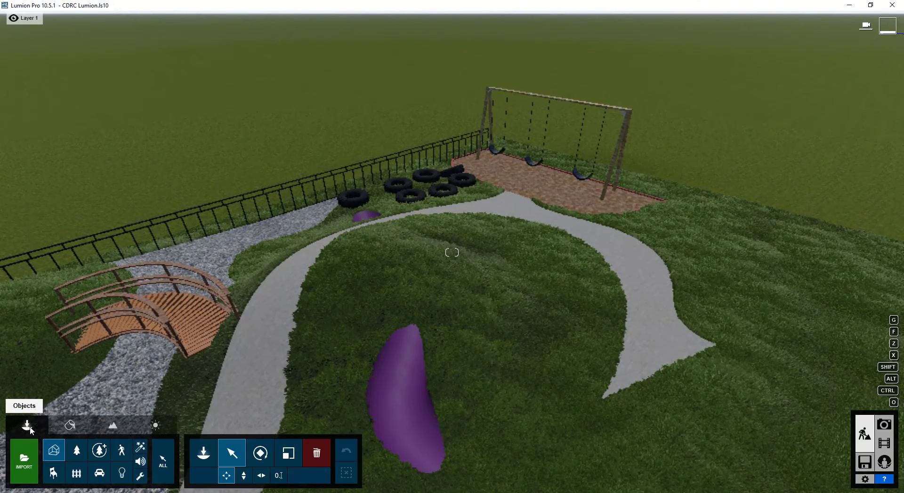
{"action": "left_click", "coordinate": [81, 453]}
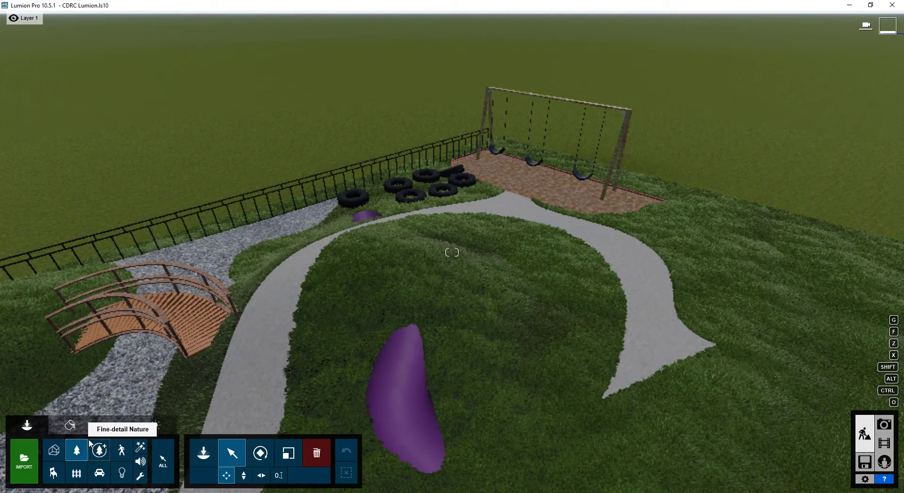
{"action": "left_click", "coordinate": [203, 453]}
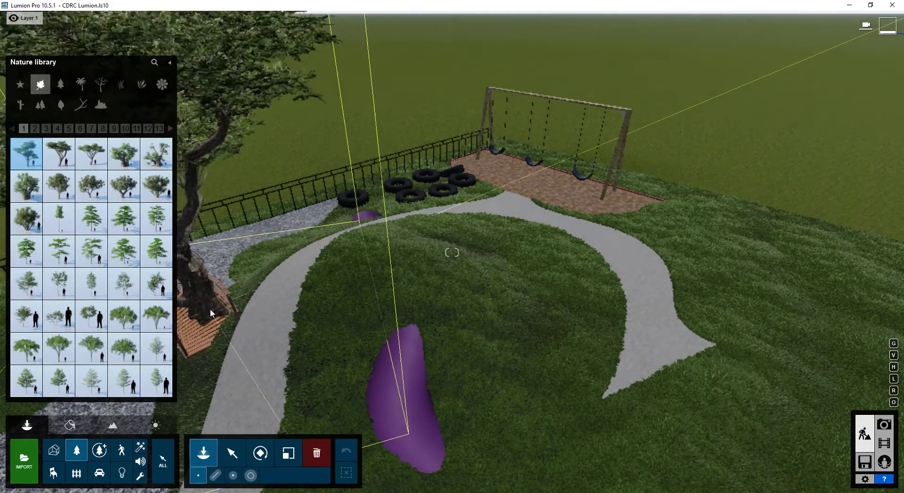
{"action": "left_click", "coordinate": [153, 66]}
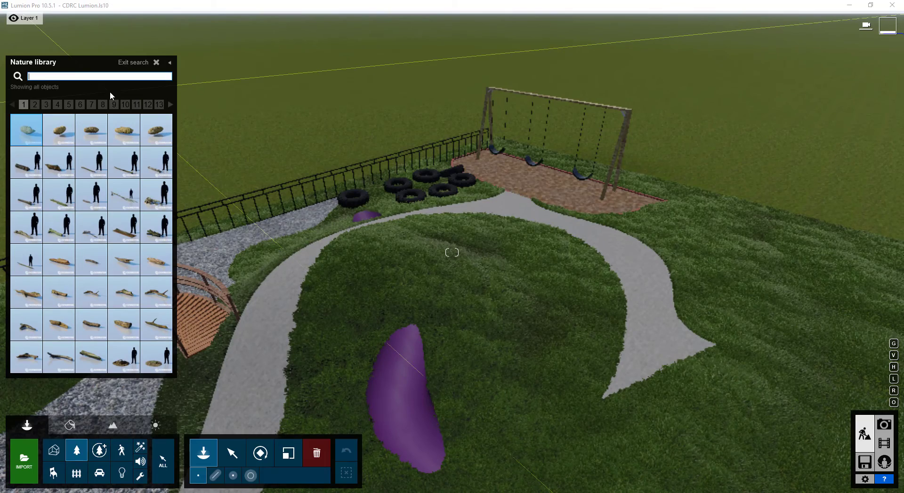
{"action": "type", "text": "apple"}
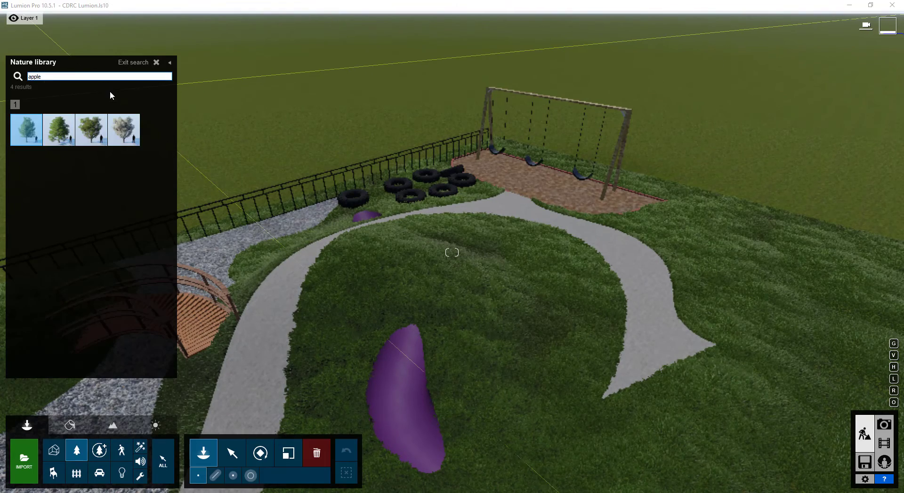
{"action": "mouse_move", "coordinate": [44, 133]}
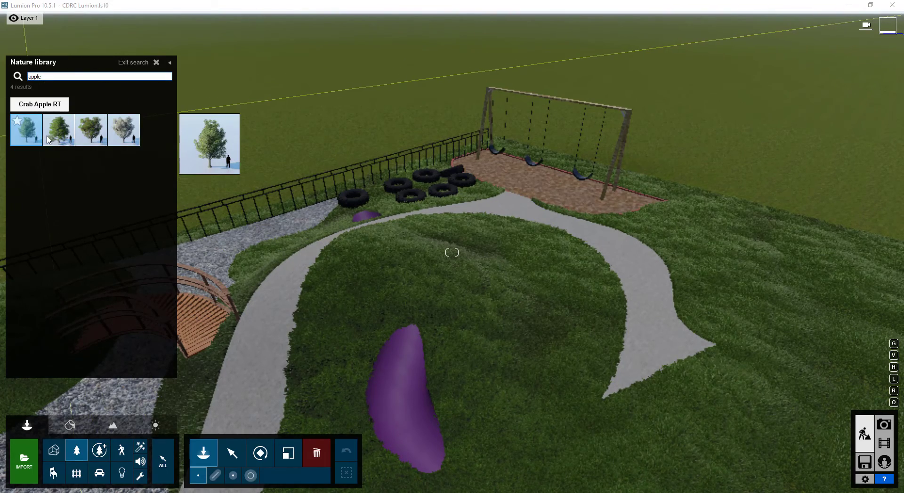
{"action": "left_click", "coordinate": [60, 138]}
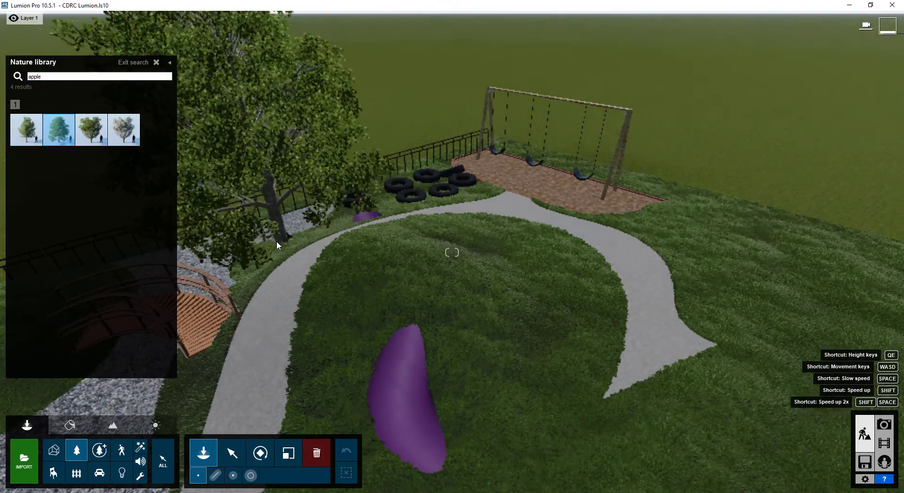
{"action": "key", "text": "a"}
{"action": "key", "text": "s"}
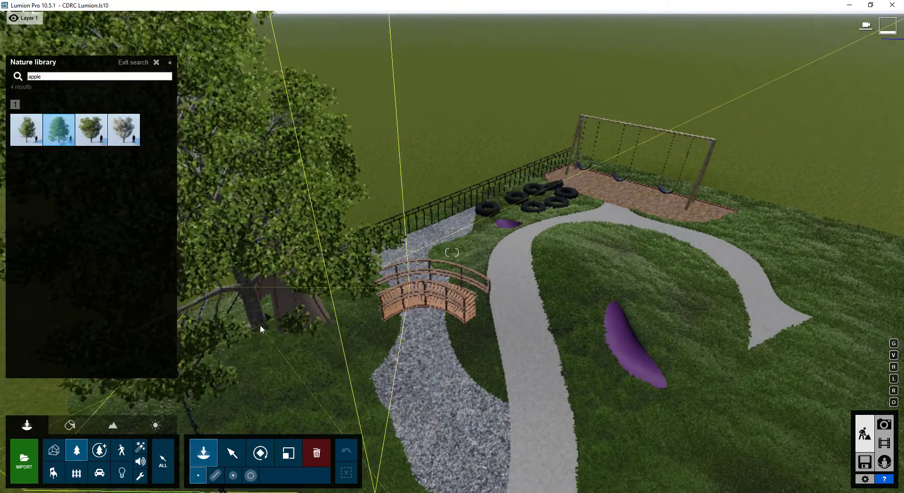
{"action": "left_click", "coordinate": [255, 325]}
Search the nature library for "pinyon" and "pine" trees and look through the pine models
{"action": "key", "text": "s"}
{"action": "right_click_drag", "start_coordinate": [256, 325], "coordinate": [251, 223]}
{"action": "key", "text": "e"}
{"action": "key", "text": "w"}
{"action": "key", "text": "d"}
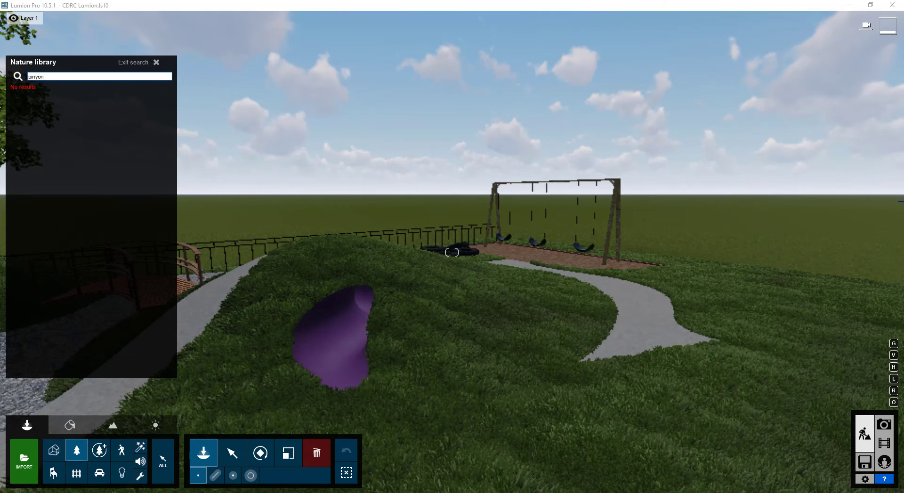
{"action": "type", "text": "pin"}
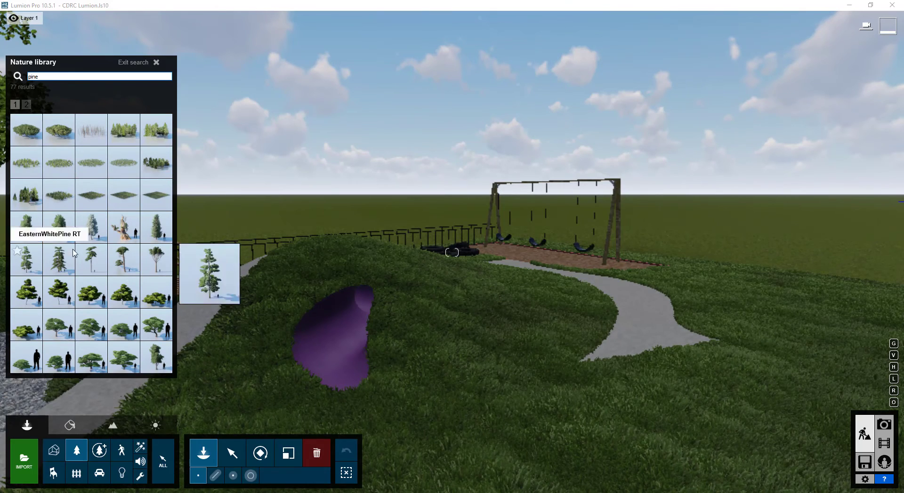
{"action": "mouse_move", "coordinate": [131, 259]}
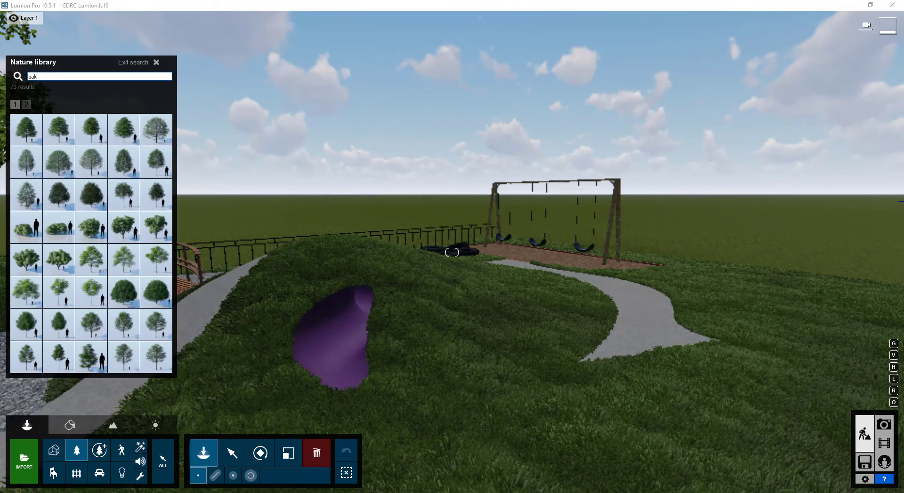
Search the nature library for "oak" and place the second tree found on the grass between the path and swing area
{"action": "left_click", "coordinate": [73, 142]}
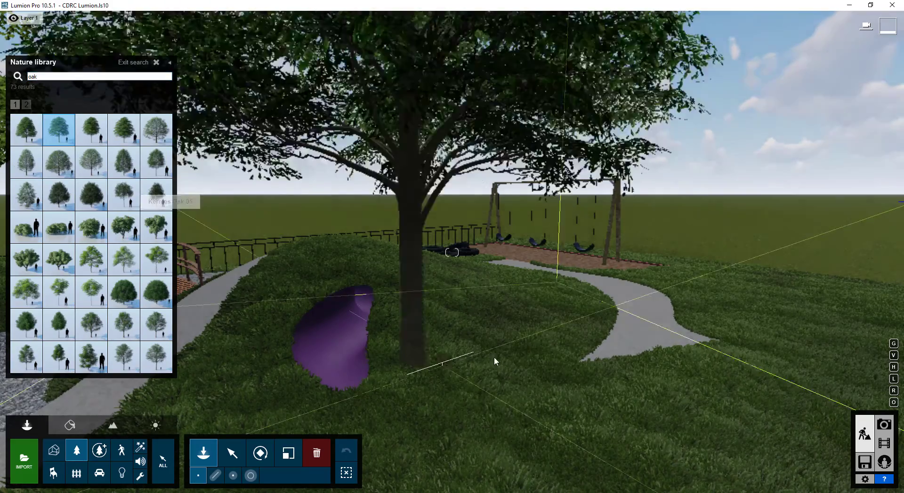
{"action": "right_click_drag", "start_coordinate": [783, 339], "coordinate": [602, 363]}
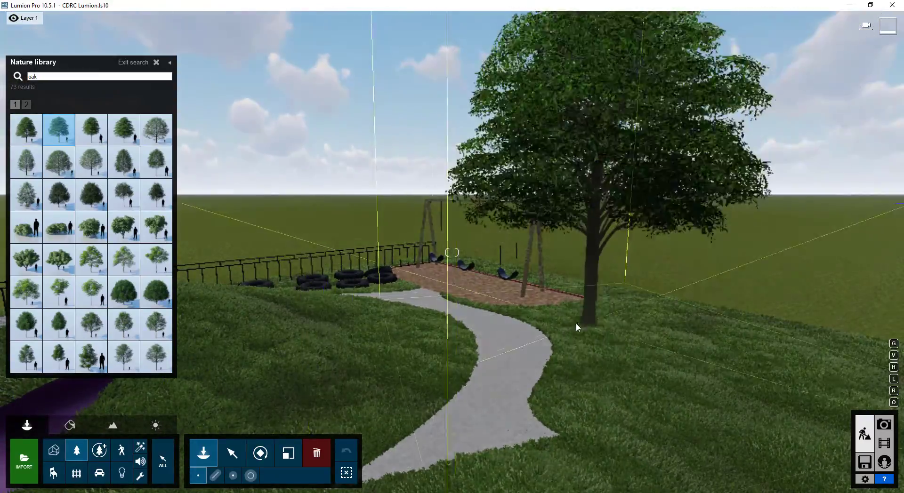
{"action": "left_click", "coordinate": [565, 329]}
Search the nature library for "yucca" and place the fifth, red-flowering plant on both sides of the gravel bed in front of the bridge
{"action": "key", "text": "s"}
{"action": "right_click_drag", "start_coordinate": [565, 329], "coordinate": [511, 344]}
{"action": "key", "text": "a"}
{"action": "key", "text": "e"}
{"action": "key", "text": "w"}
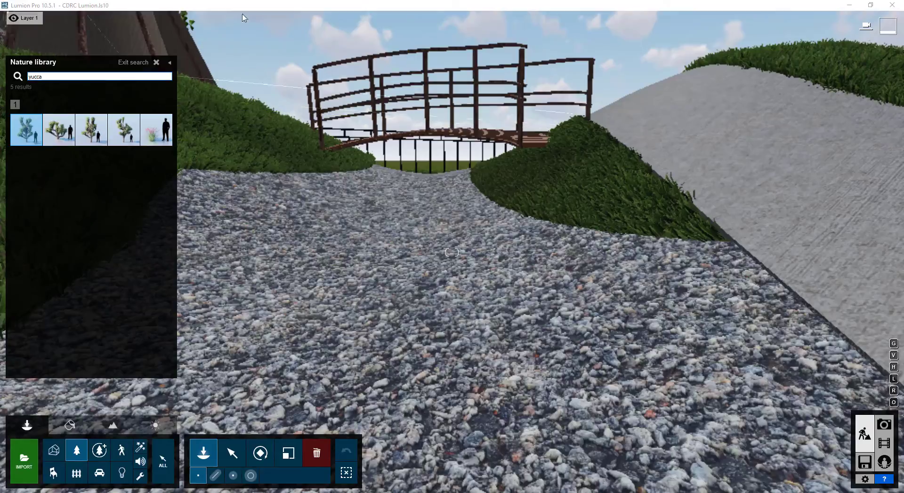
{"action": "left_click", "coordinate": [155, 129]}
{"action": "scroll", "coordinate": [409, 344], "scroll_direction": "down", "scroll_amount": 5}
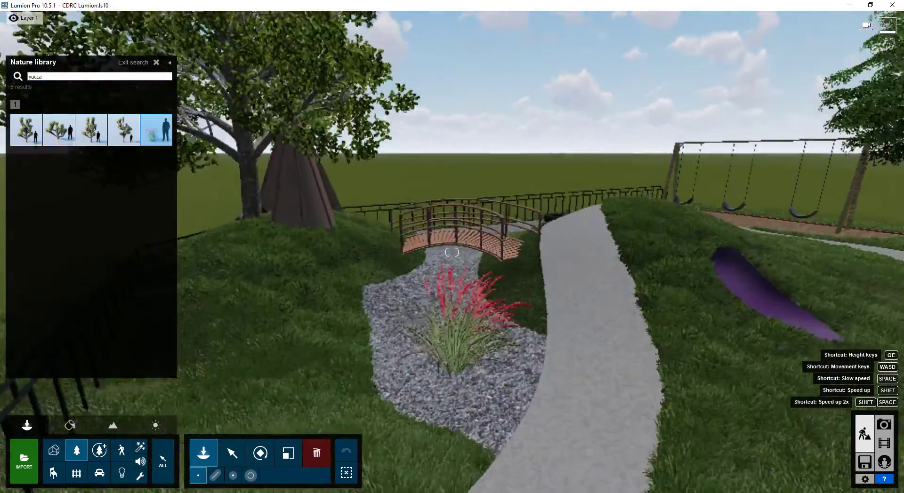
{"action": "right_click_drag", "start_coordinate": [408, 344], "coordinate": [389, 241]}
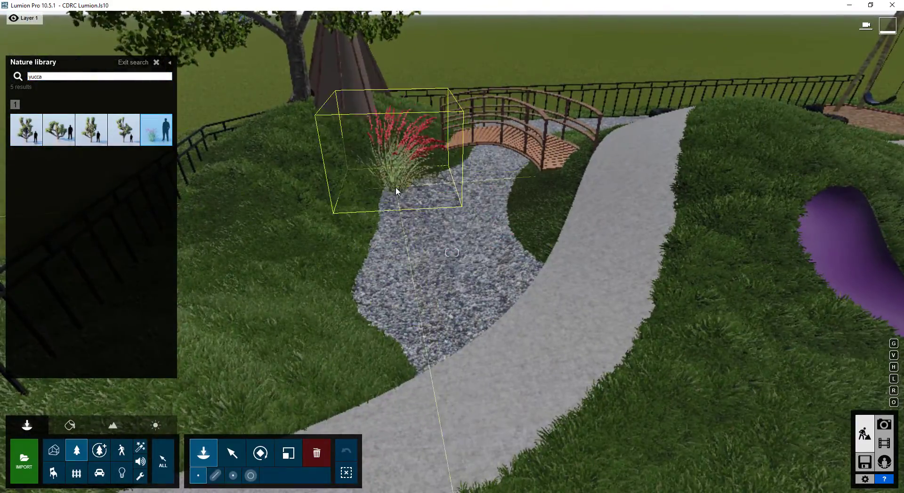
{"action": "left_click", "coordinate": [403, 179]}
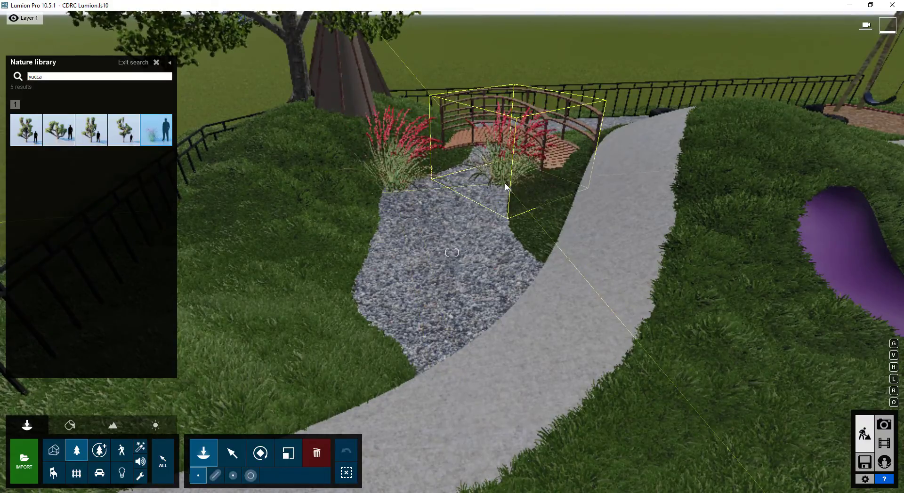
{"action": "left_click", "coordinate": [506, 186]}
Place two more red-flowering yuccas behind the bridge, one at the gravel's edge near the railing and one beside the tires
{"action": "key", "text": "w"}
{"action": "mouse_move", "coordinate": [640, 190]}
{"action": "right_mouse_down"}
{"action": "mouse_move", "coordinate": [637, 259]}
{"action": "mouse_move", "coordinate": [630, 176]}
{"action": "right_mouse_up"}
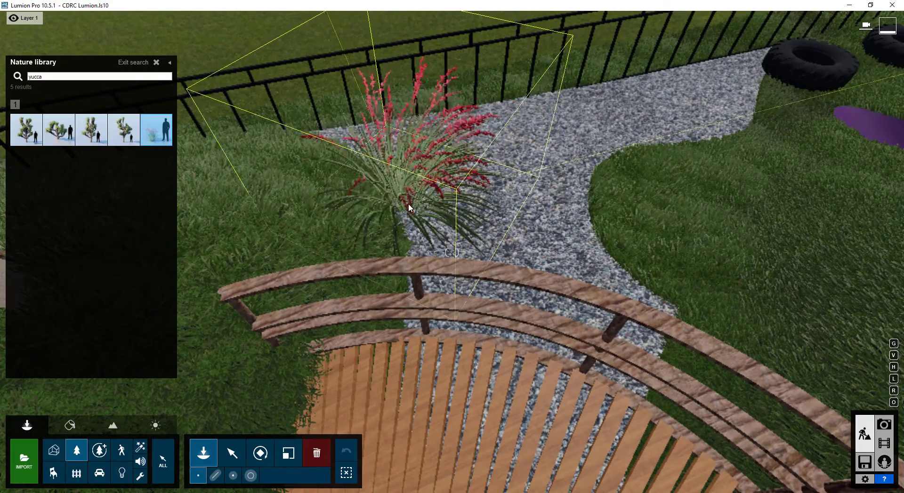
{"action": "left_click", "coordinate": [408, 203]}
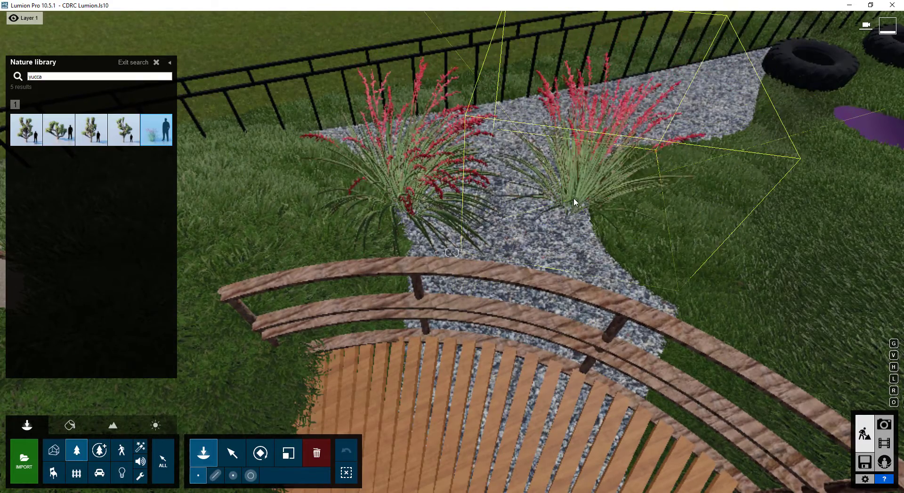
{"action": "left_click", "coordinate": [748, 128]}
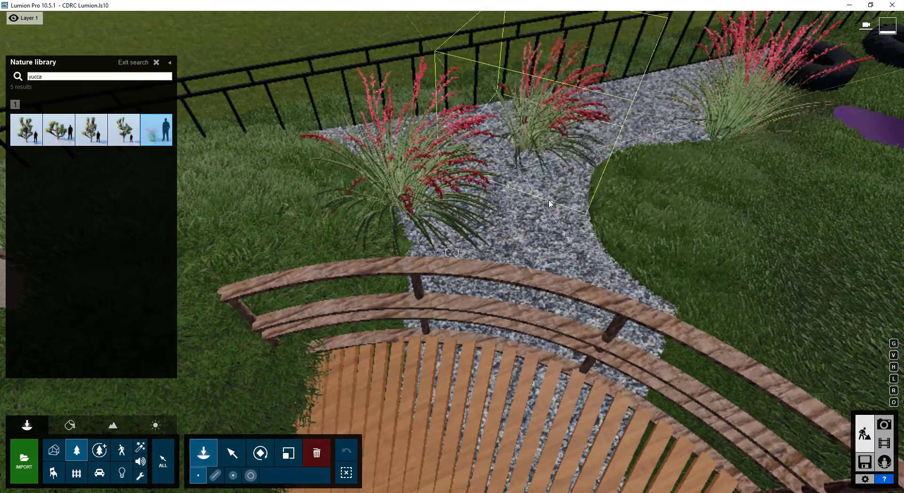
Choose the starred plant in the nature library's grass category and place clumps along the gravel edge between the bridge and tires
{"action": "left_click", "coordinate": [60, 76]}
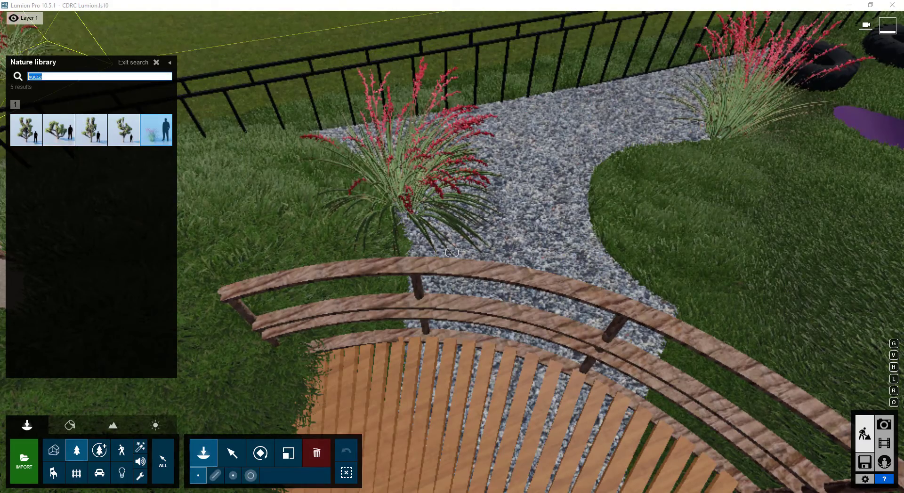
{"action": "left_click", "coordinate": [155, 63]}
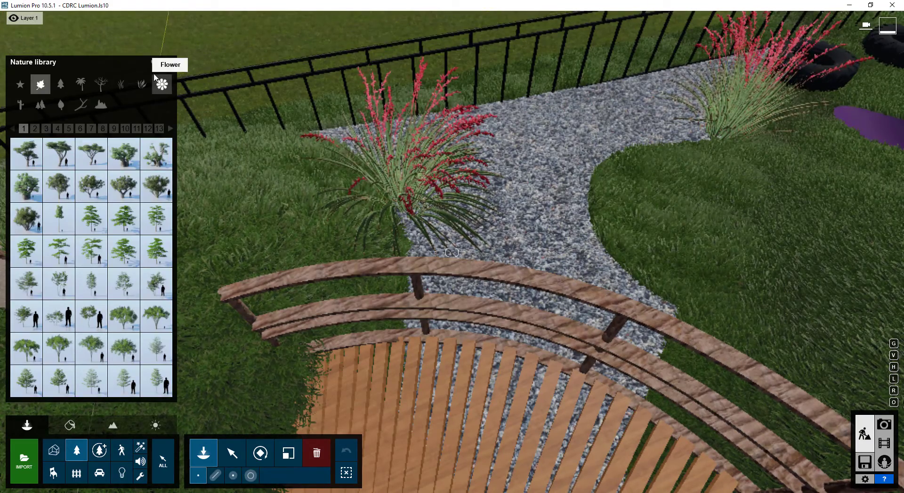
{"action": "left_click", "coordinate": [119, 88]}
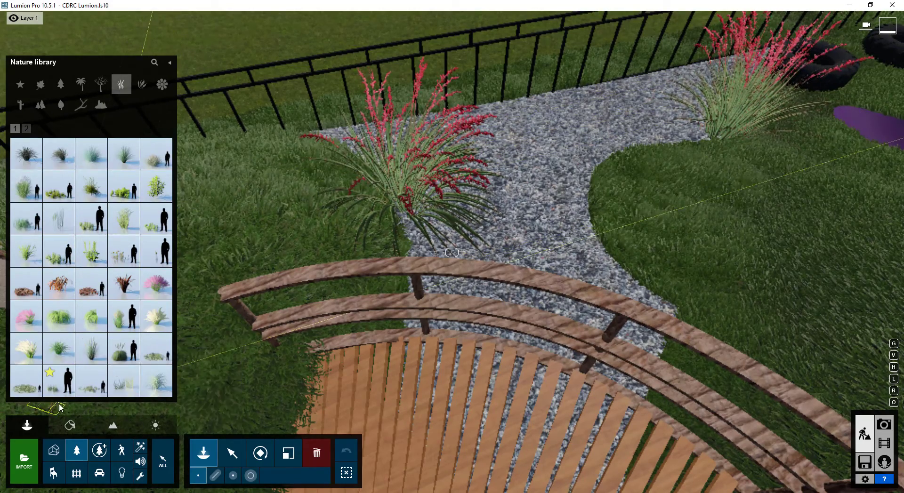
{"action": "left_click", "coordinate": [74, 384]}
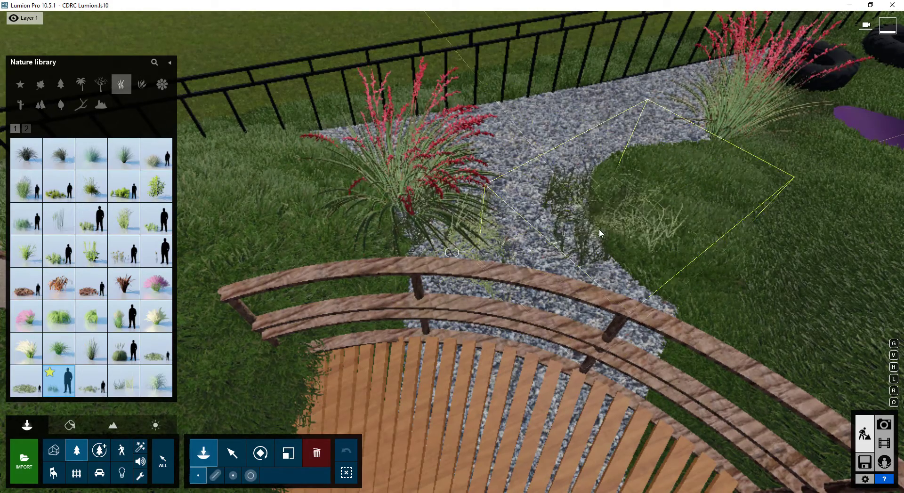
{"action": "left_click", "coordinate": [606, 207]}
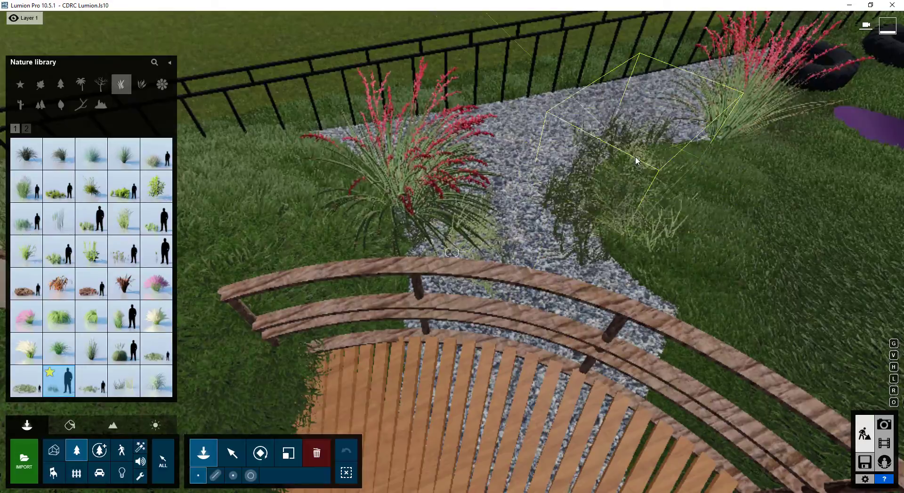
{"action": "right_click_drag", "start_coordinate": [674, 149], "coordinate": [682, 168]}
{"action": "key", "text": "w"}
{"action": "key", "text": "s"}
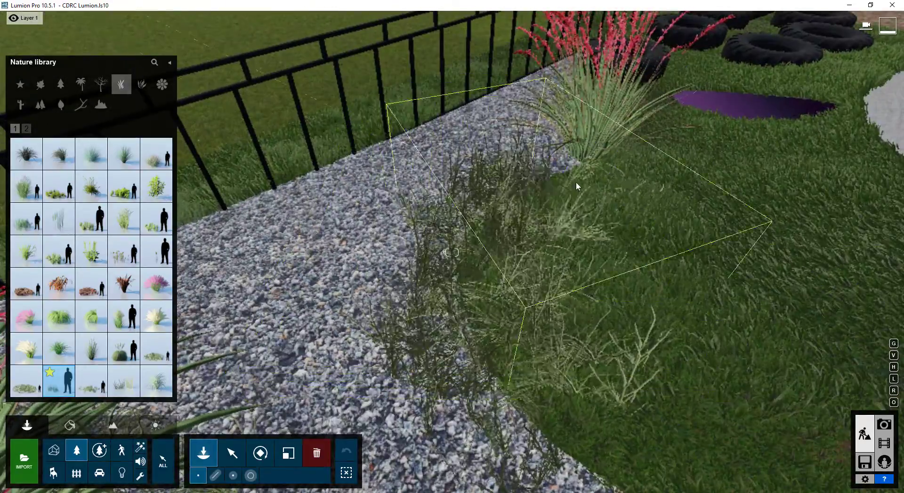
{"action": "left_click", "coordinate": [403, 189]}
Place more of the starred grass around the yucca behind the bridge, including the gravel corner by the fence
{"action": "right_click_drag", "start_coordinate": [398, 186], "coordinate": [330, 244]}
{"action": "key", "text": "s"}
{"action": "key", "text": "d"}
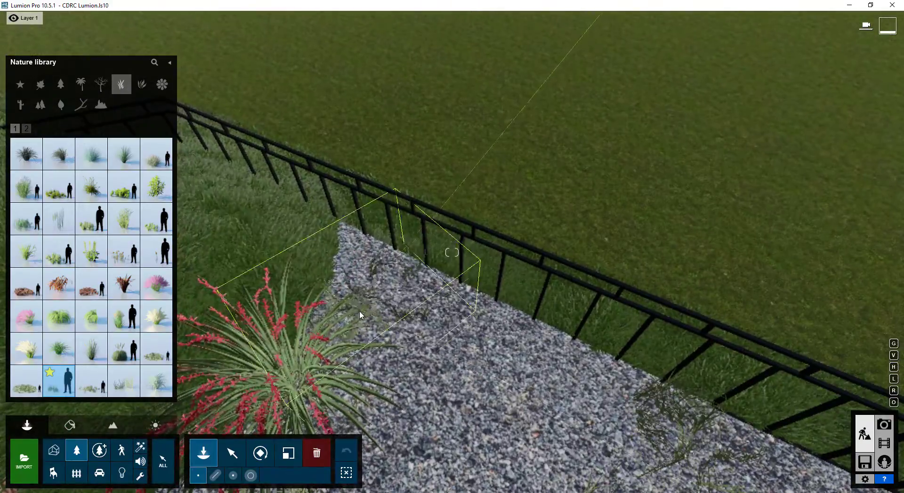
{"action": "left_click", "coordinate": [340, 294]}
{"action": "left_click", "coordinate": [306, 345]}
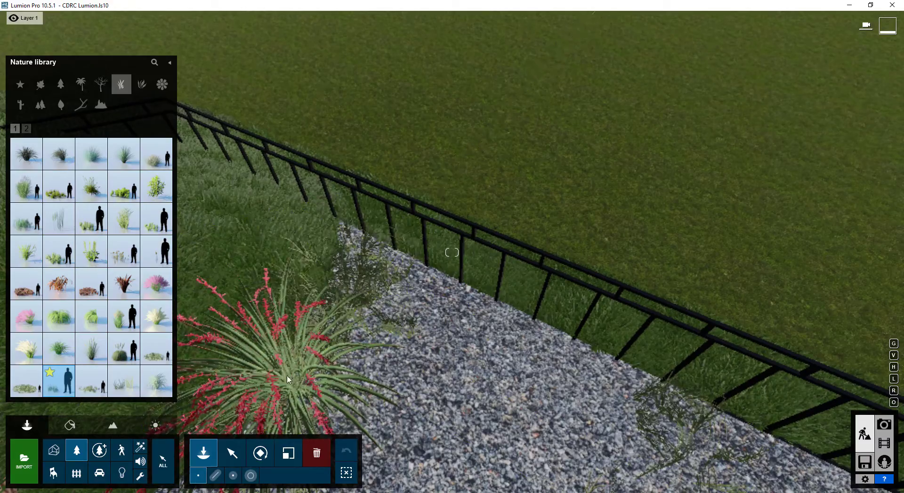
{"action": "left_click", "coordinate": [342, 249]}
Search the nature library for "redbud" and place the second tree found among the grasses beside the gravel bed behind the bridge
{"action": "key", "text": "s"}
{"action": "key", "text": "s"}
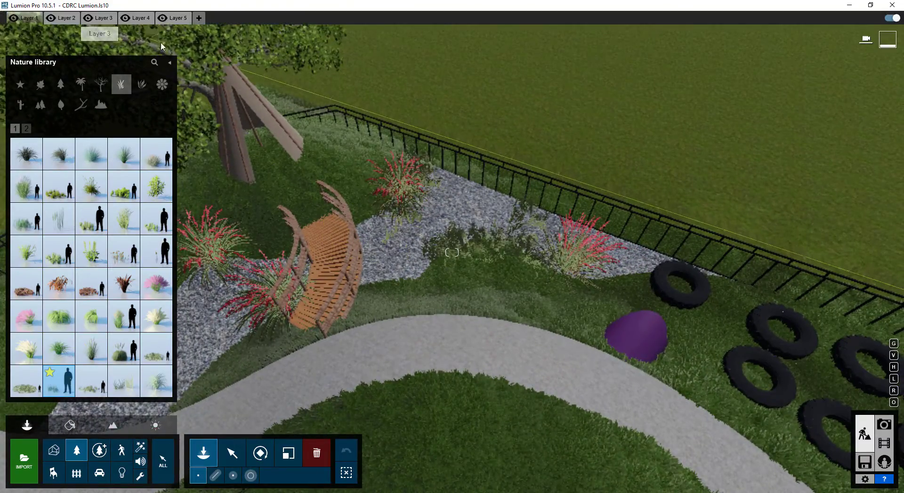
{"action": "left_click", "coordinate": [154, 62]}
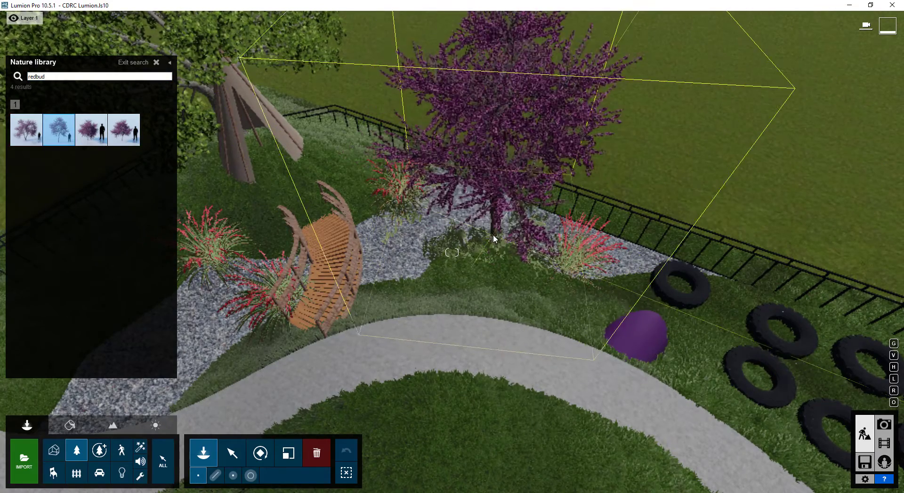
{"action": "left_click", "coordinate": [504, 248]}
{"action": "mouse_move", "coordinate": [419, 247]}
{"action": "right_mouse_down"}
{"action": "mouse_move", "coordinate": [292, 244]}
{"action": "mouse_move", "coordinate": [417, 205]}
{"action": "mouse_move", "coordinate": [415, 254]}
{"action": "right_mouse_up"}
{"action": "key", "text": "s"}
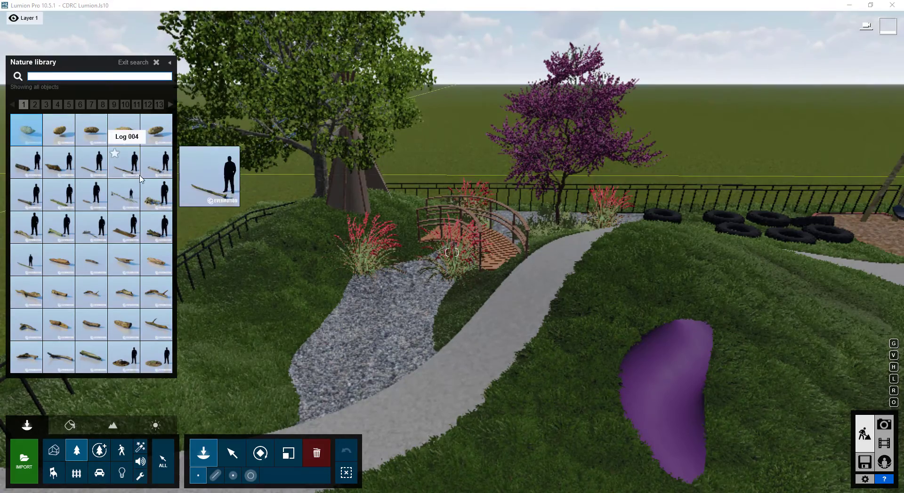
Choose Stone Desert 012 from the rock category and place boulders along the gravel bed's edge by the front yuccas
{"action": "left_click", "coordinate": [156, 63]}
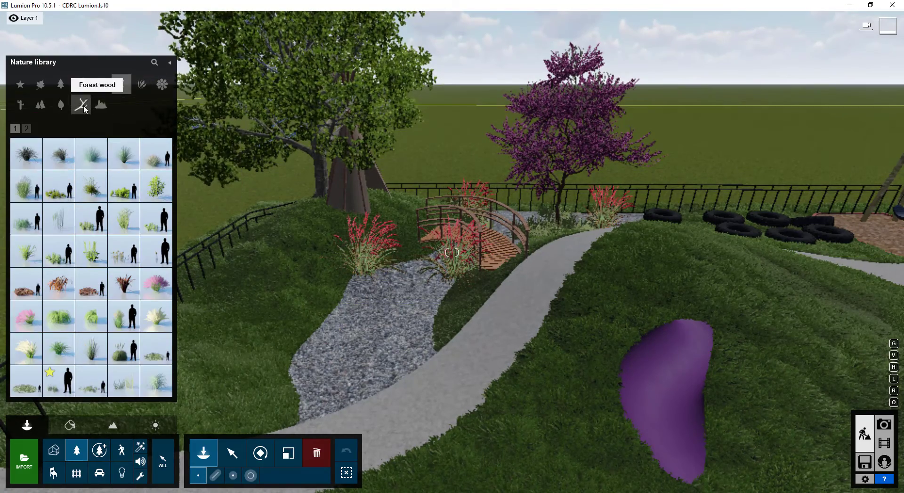
{"action": "left_click", "coordinate": [103, 109]}
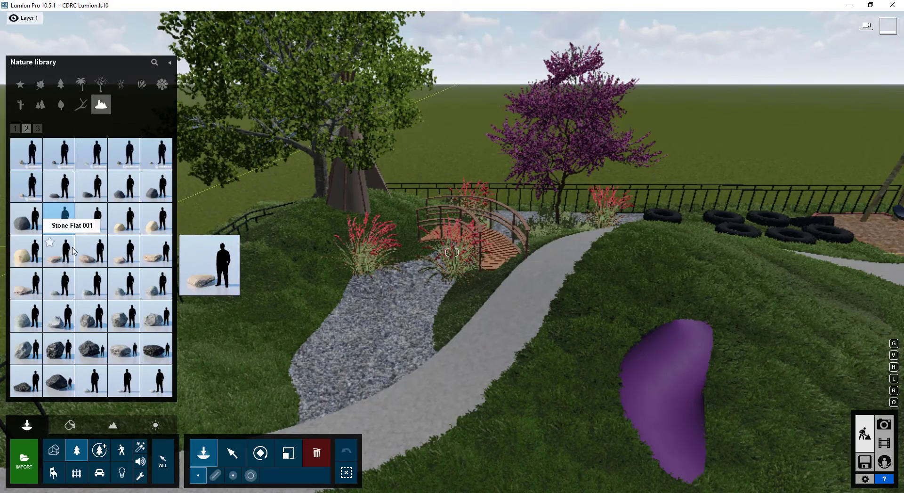
{"action": "left_click", "coordinate": [156, 264]}
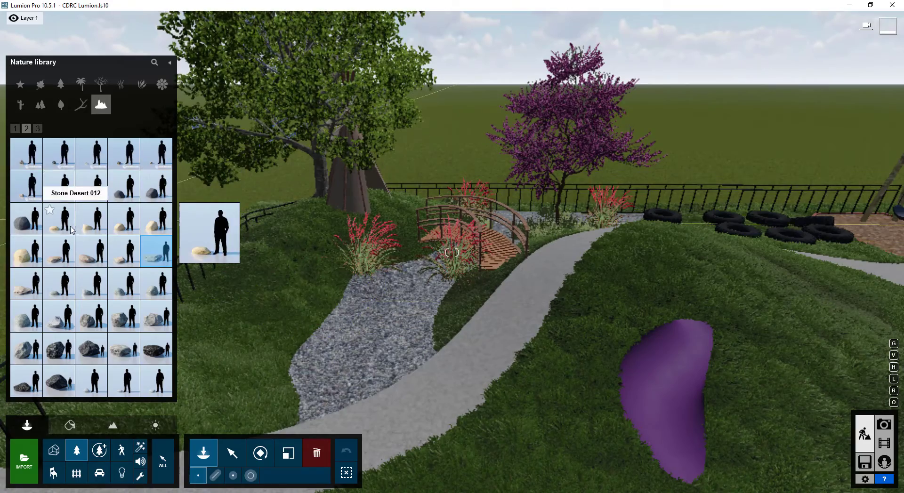
{"action": "left_click", "coordinate": [56, 234]}
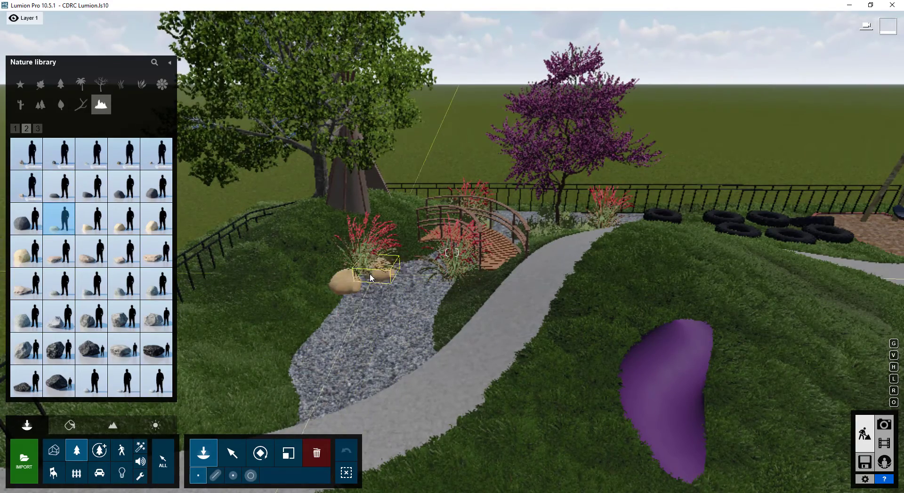
{"action": "left_click", "coordinate": [405, 267]}
{"action": "key", "text": "w"}
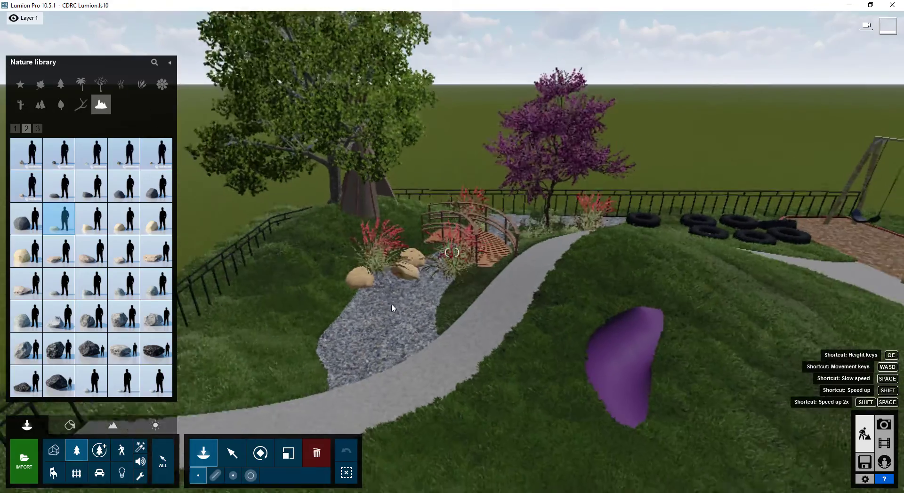
Place rounded gray stones of two different models along both edges of the gravel bed in front of the bridge
{"action": "key", "text": "e"}
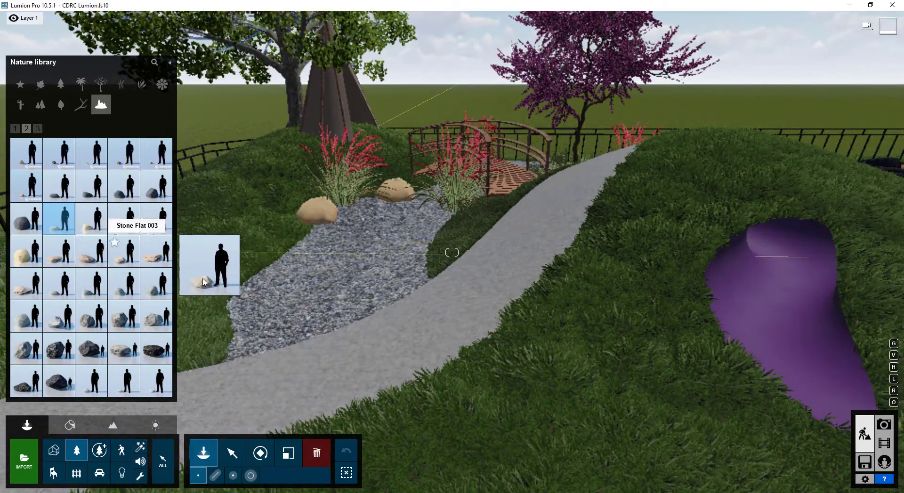
{"action": "key", "text": "a"}
{"action": "key", "text": "e"}
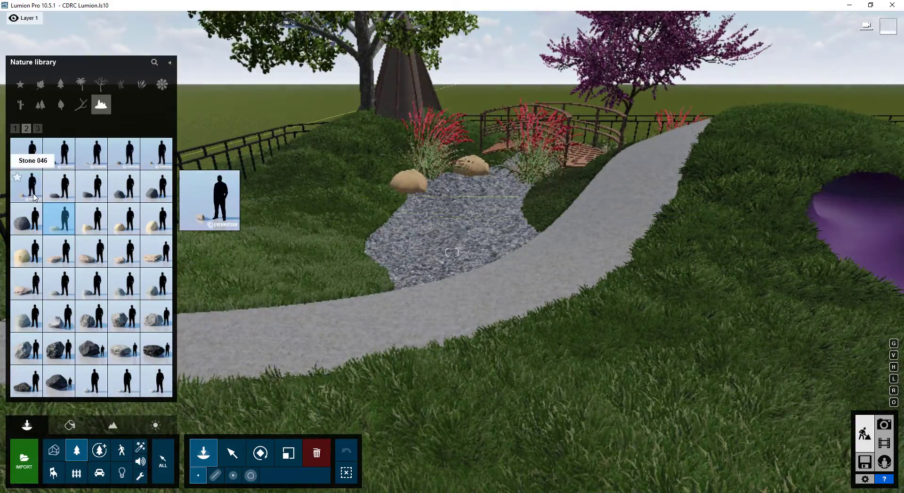
{"action": "key", "text": "w"}
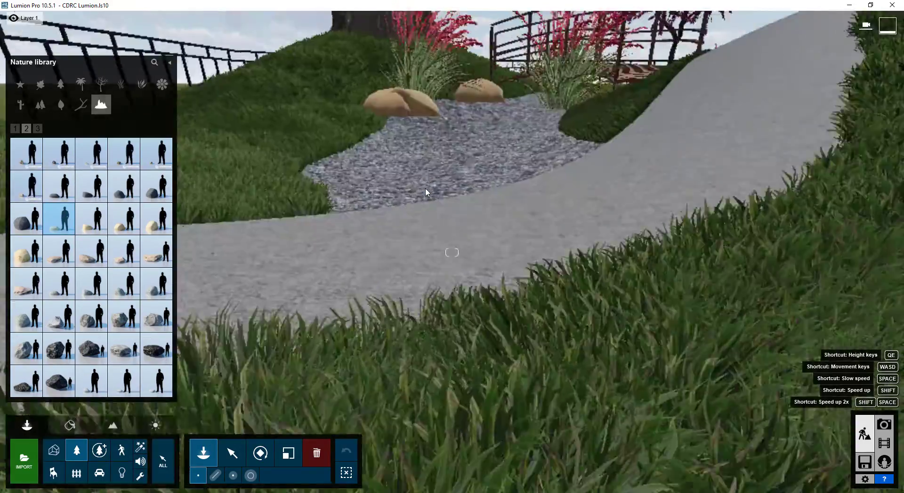
{"action": "key", "text": "s"}
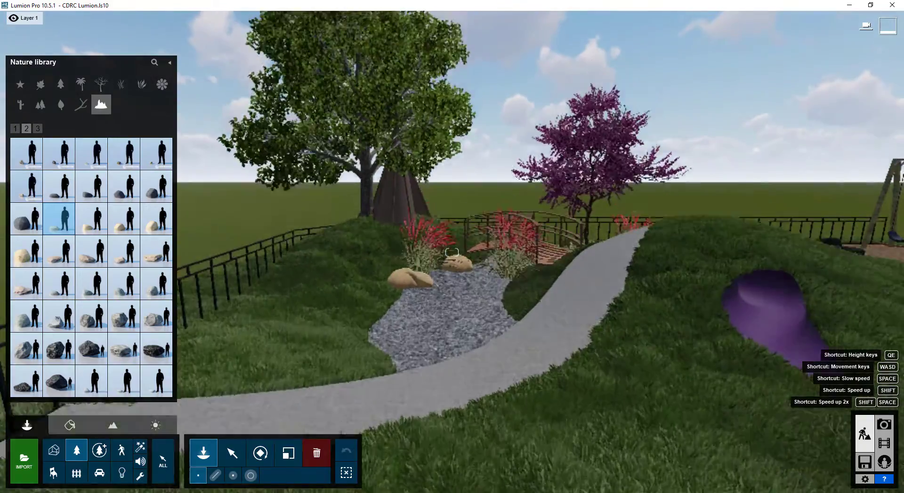
{"action": "key", "text": "w"}
{"action": "key", "text": "q"}
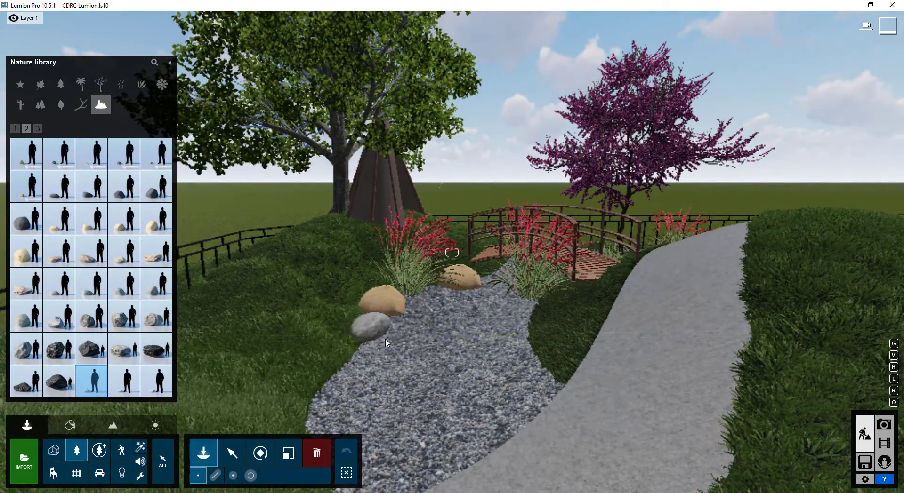
{"action": "left_click", "coordinate": [536, 381]}
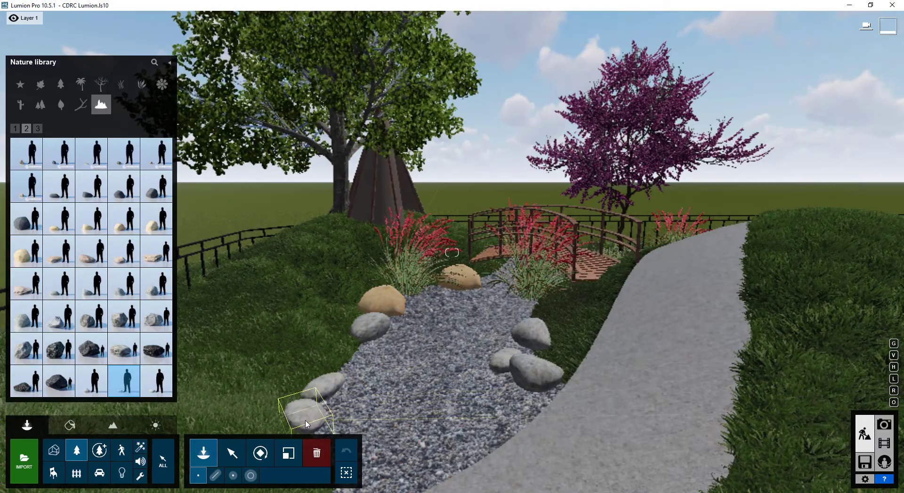
Place gray stones around the base of the redbud tree and beside the yucca next to the tires
{"action": "key", "text": "w"}
{"action": "right_click_drag", "start_coordinate": [481, 286], "coordinate": [453, 306]}
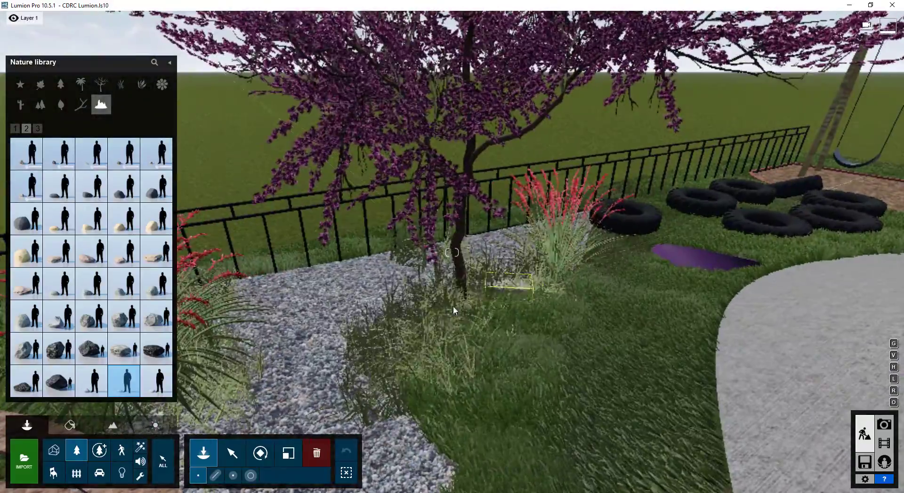
{"action": "left_click", "coordinate": [430, 315]}
{"action": "left_click", "coordinate": [518, 269]}
{"action": "key", "text": "w"}
{"action": "key", "text": "d"}
{"action": "key", "text": "q"}
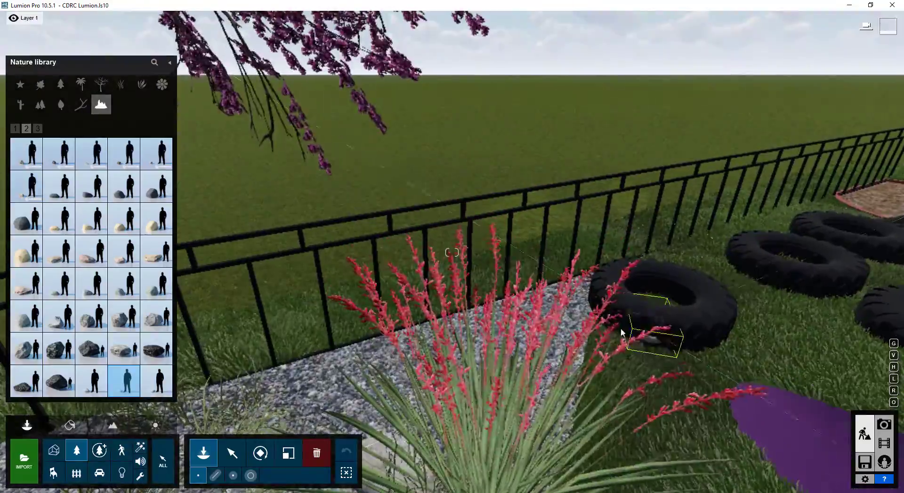
{"action": "key", "text": "s"}
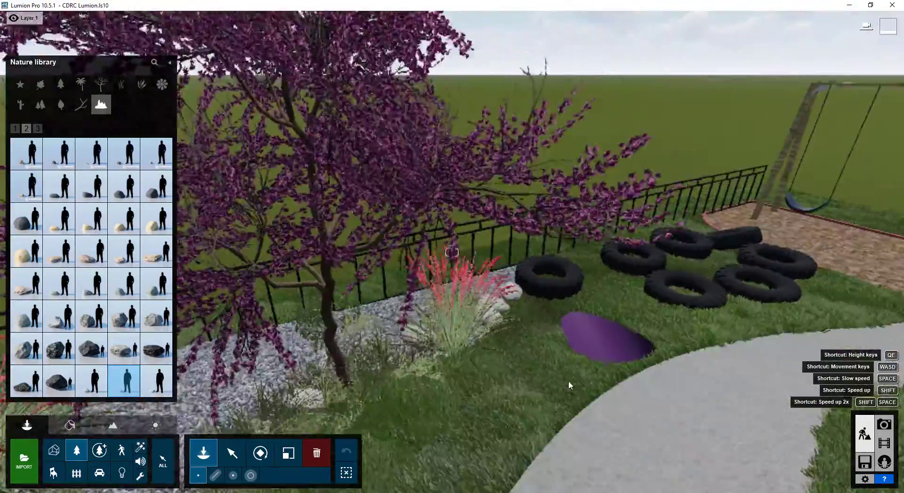
Place a rounded gray stone beside the yucca at the fence-side edge of the gravel bed behind the bridge
{"action": "key", "text": "s"}
{"action": "right_click_drag", "start_coordinate": [568, 386], "coordinate": [459, 394]}
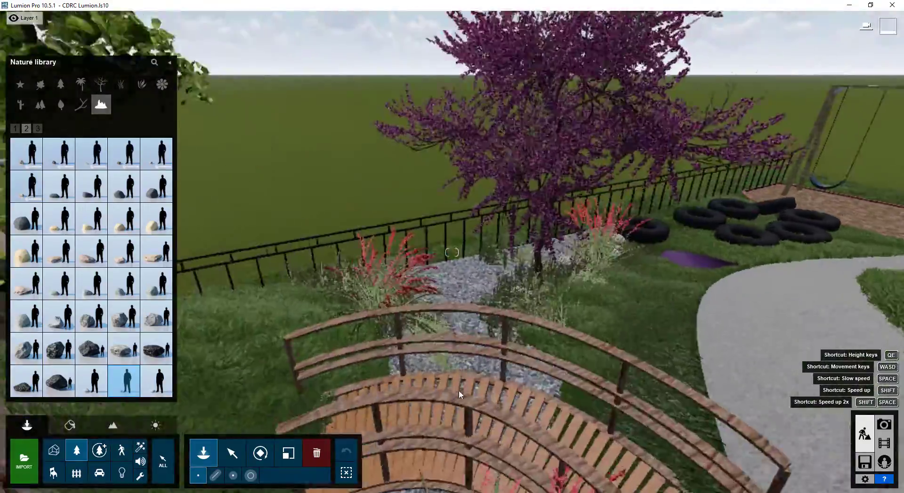
{"action": "key", "text": "w"}
{"action": "left_click", "coordinate": [282, 372]}
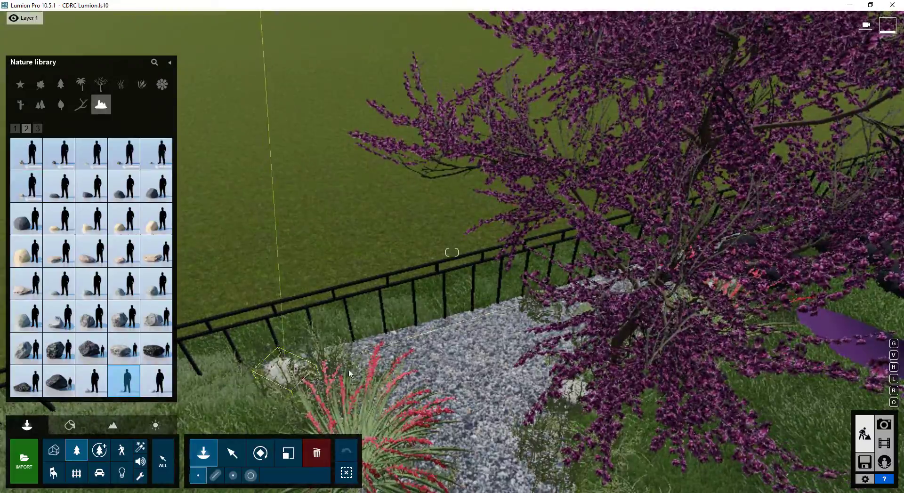
Place rounded stones next to the bridge on the rear gravel bed, at the yucca's base and along the lawn edge
{"action": "key", "text": "s"}
{"action": "right_click_drag", "start_coordinate": [565, 376], "coordinate": [472, 400]}
{"action": "key", "text": "d"}
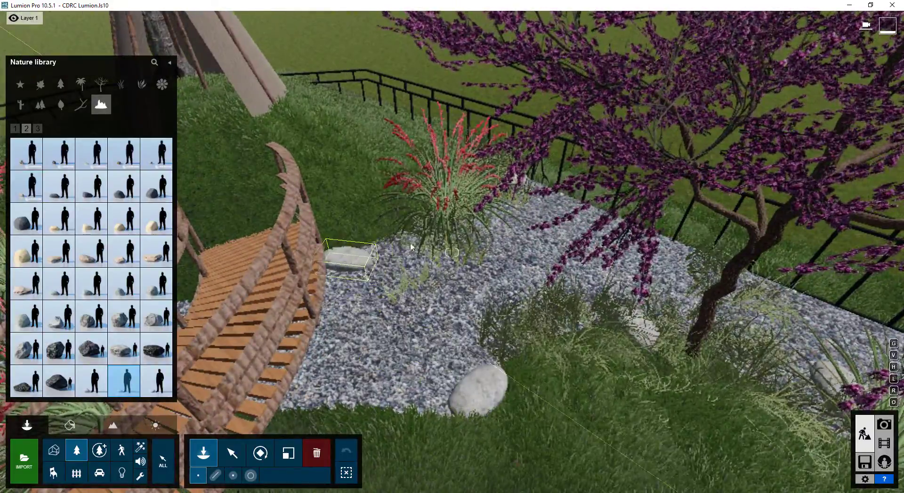
{"action": "left_click", "coordinate": [411, 263]}
{"action": "key", "text": "s"}
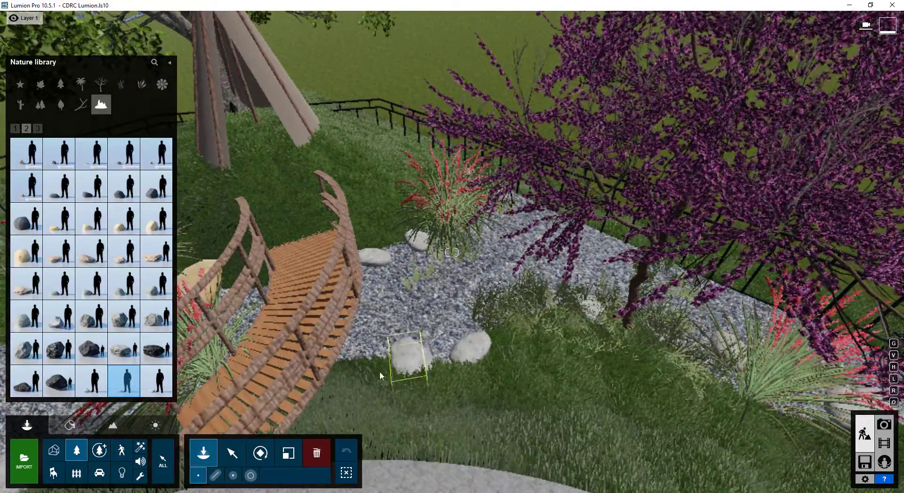
{"action": "key", "text": "s"}
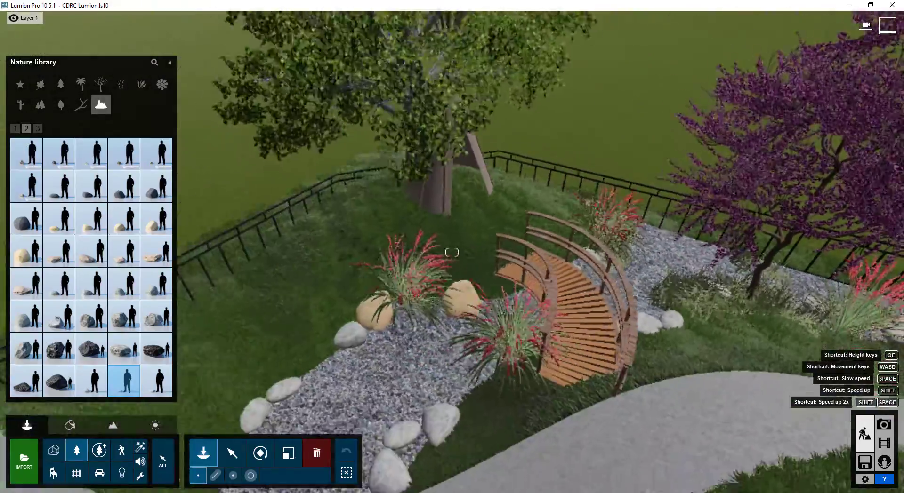
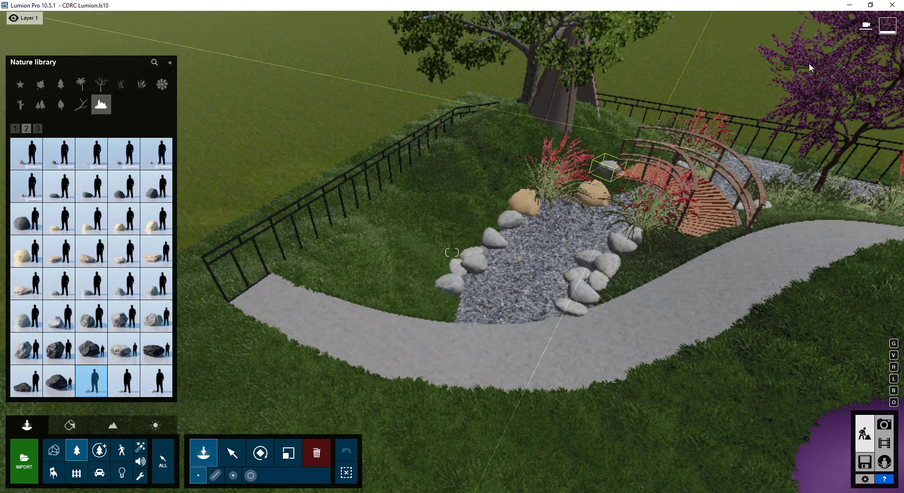
Place larger gray stones behind the bridge, along the lawn edge up to the grasses and between the bridge and yucca
{"action": "key", "text": "w"}
{"action": "right_click_drag", "start_coordinate": [810, 68], "coordinate": [837, 29]}
{"action": "key", "text": "w"}
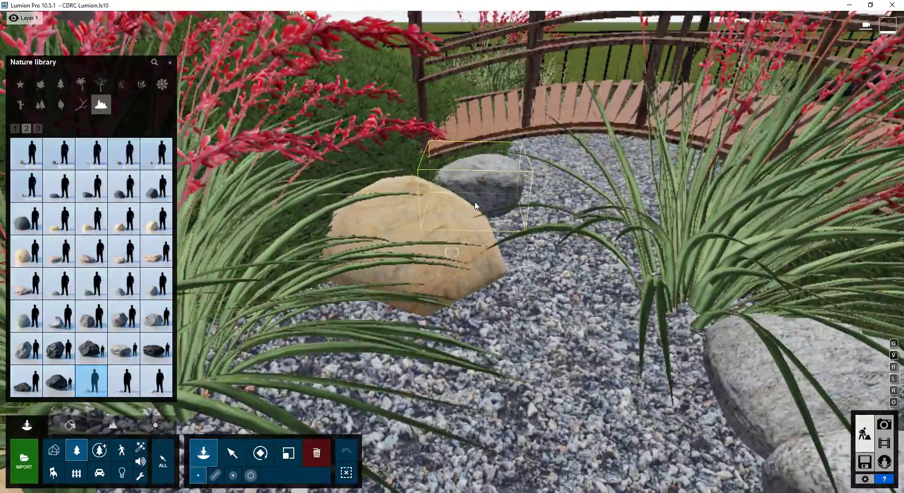
{"action": "key", "text": "w"}
{"action": "right_click_drag", "start_coordinate": [486, 186], "coordinate": [405, 343]}
{"action": "key", "text": "w"}
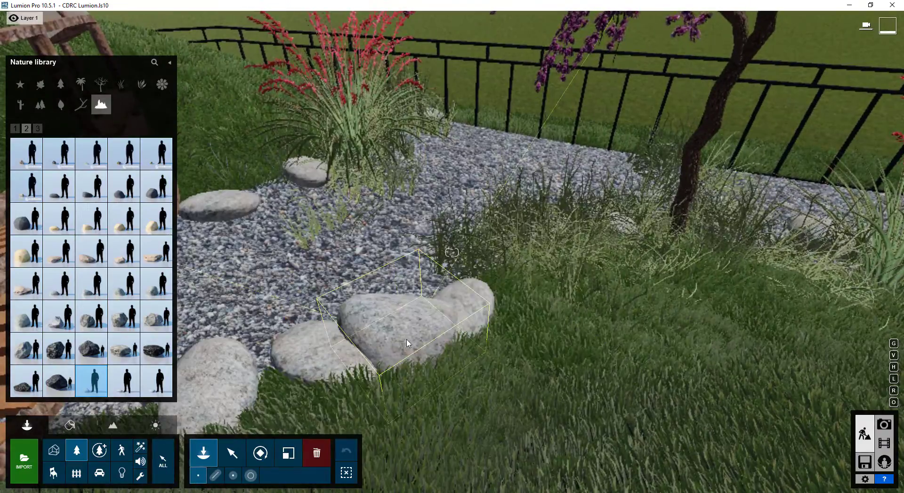
{"action": "left_click", "coordinate": [513, 285]}
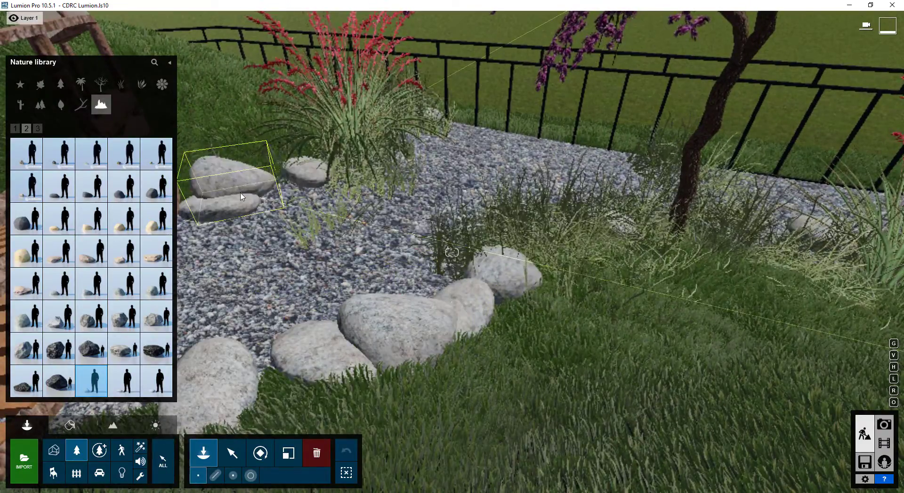
{"action": "left_click", "coordinate": [264, 185]}
{"action": "key", "text": "a"}
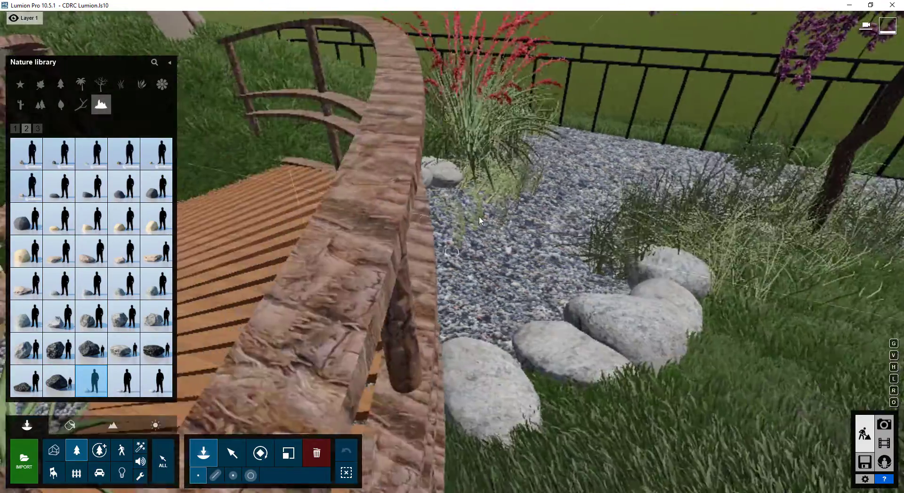
{"action": "key", "text": "d"}
{"action": "right_click_drag", "start_coordinate": [479, 217], "coordinate": [352, 205]}
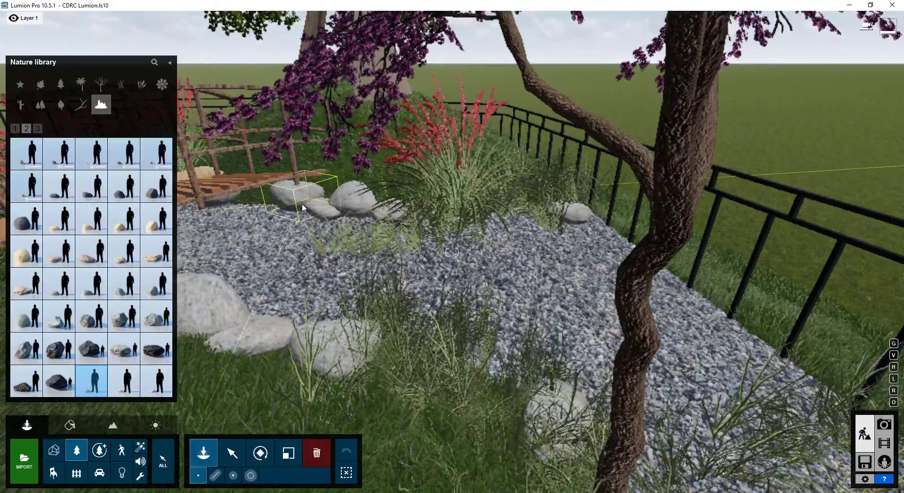
Place small greenish stones between the boulders along both edges of the gravel bed in front of the bridge
{"action": "key", "text": "a"}
{"action": "right_click_drag", "start_coordinate": [290, 228], "coordinate": [527, 238]}
{"action": "key", "text": "a"}
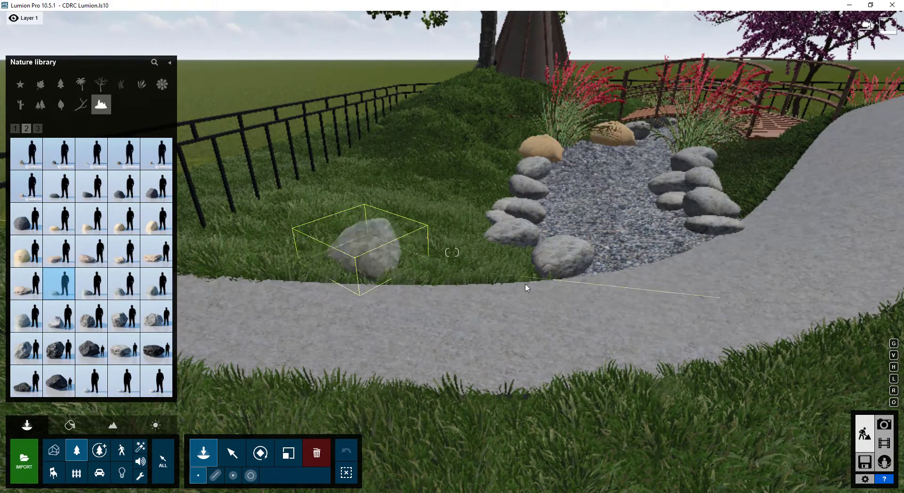
{"action": "left_click", "coordinate": [507, 263]}
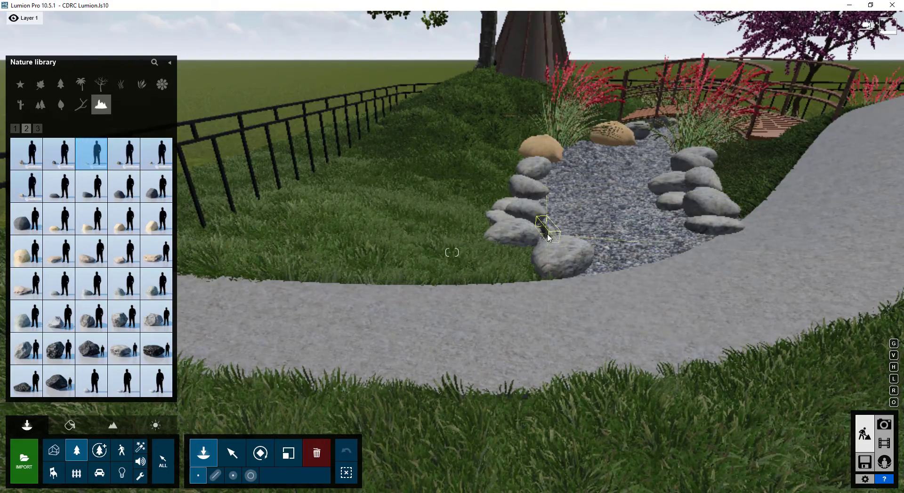
{"action": "key", "text": "w"}
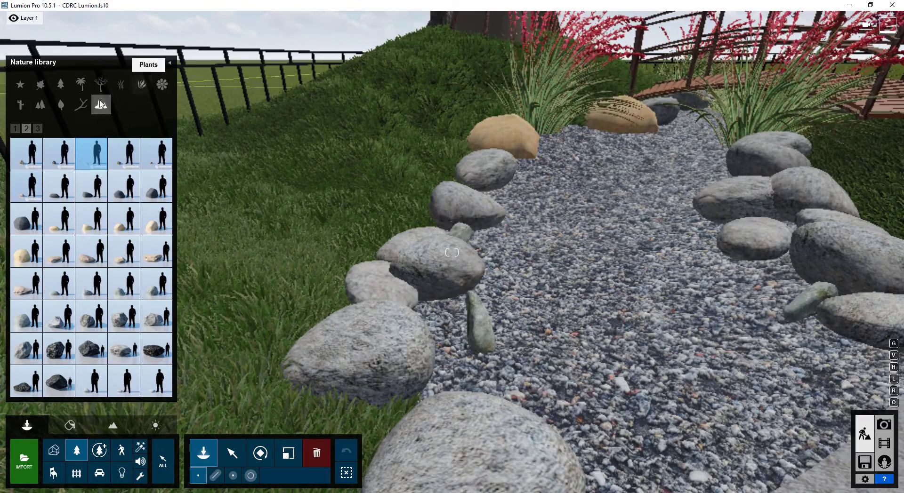
Choose a short log from the forest wood category and place pieces among the front stones and beside the yucca behind the bridge
{"action": "left_click", "coordinate": [79, 107]}
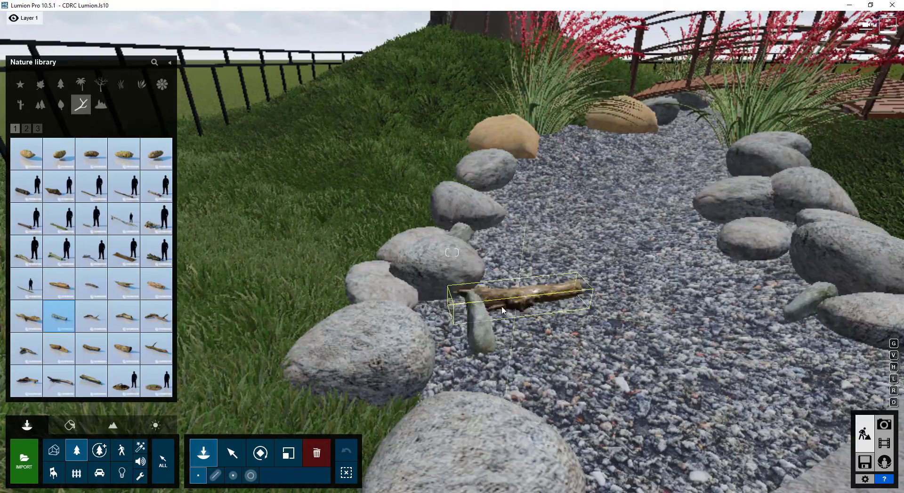
{"action": "key", "text": "s"}
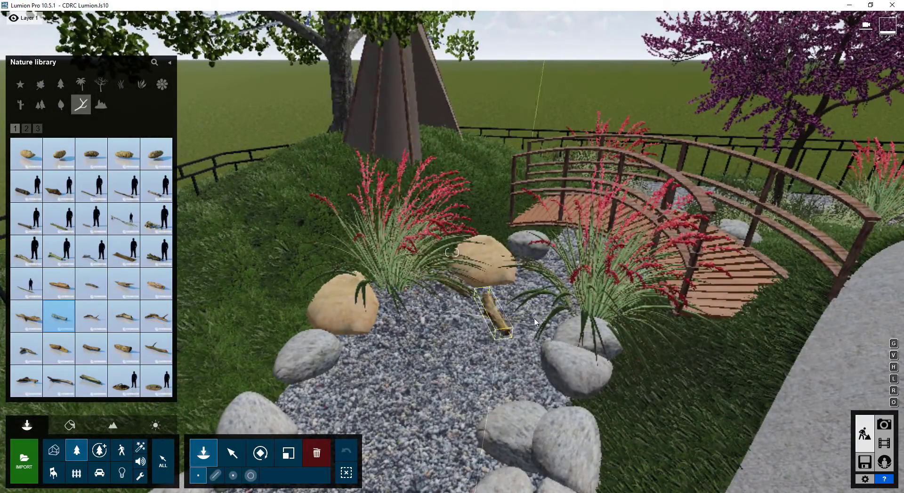
{"action": "left_click", "coordinate": [544, 376]}
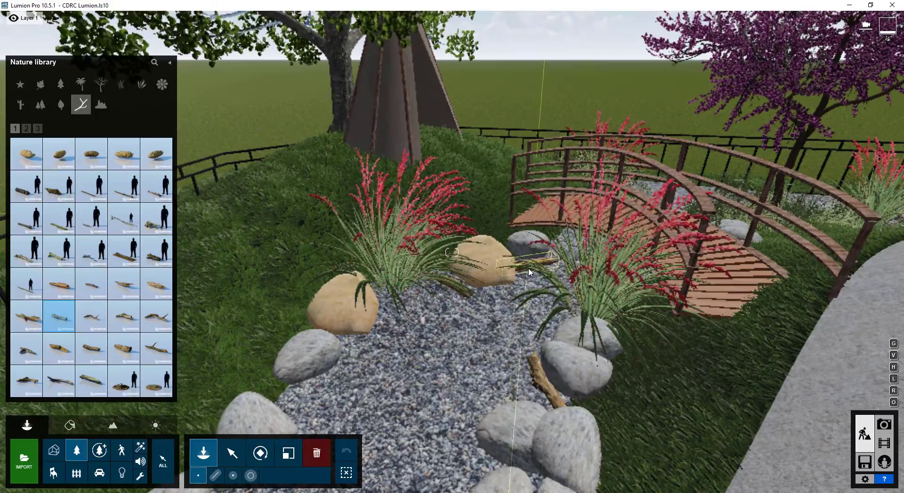
{"action": "key", "text": "w"}
{"action": "key", "text": "d"}
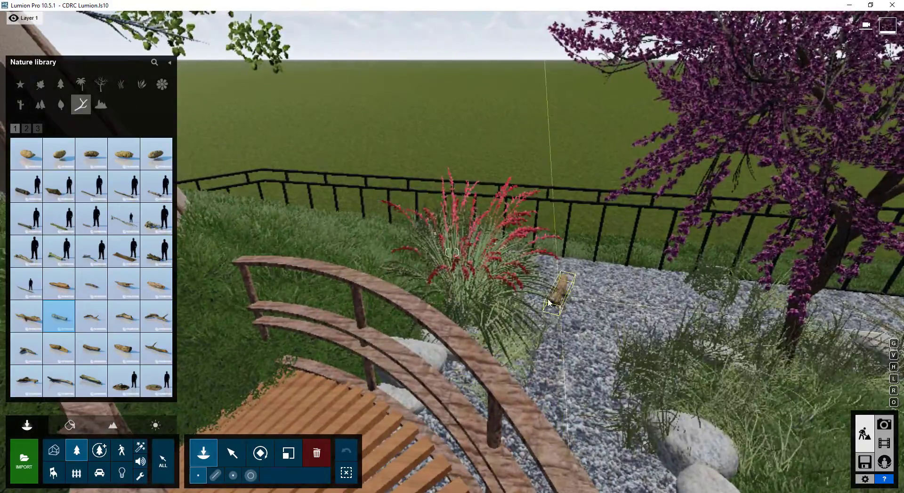
{"action": "left_click", "coordinate": [544, 294]}
Place a large gnarled, branching piece of forest wood on the gravel beside the yucca behind the bridge
{"action": "left_click", "coordinate": [157, 219]}
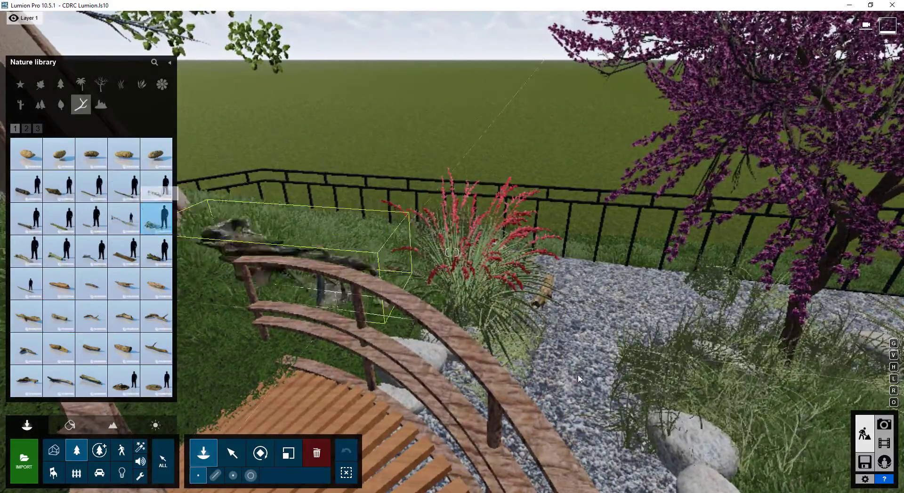
{"action": "left_click", "coordinate": [565, 297]}
{"action": "key", "text": "d"}
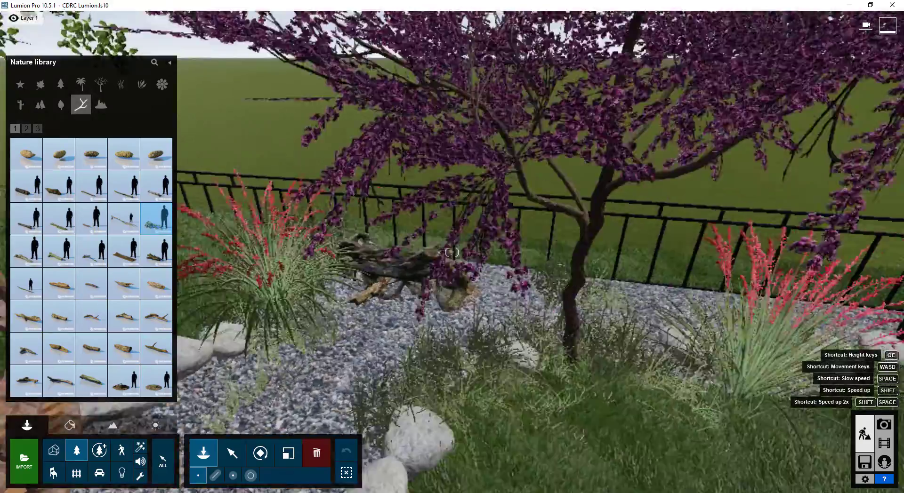
Choose a thin branch model from the forest wood category and place it on the gravel near the stones behind the bridge
{"action": "key", "text": "s"}
{"action": "key", "text": "e"}
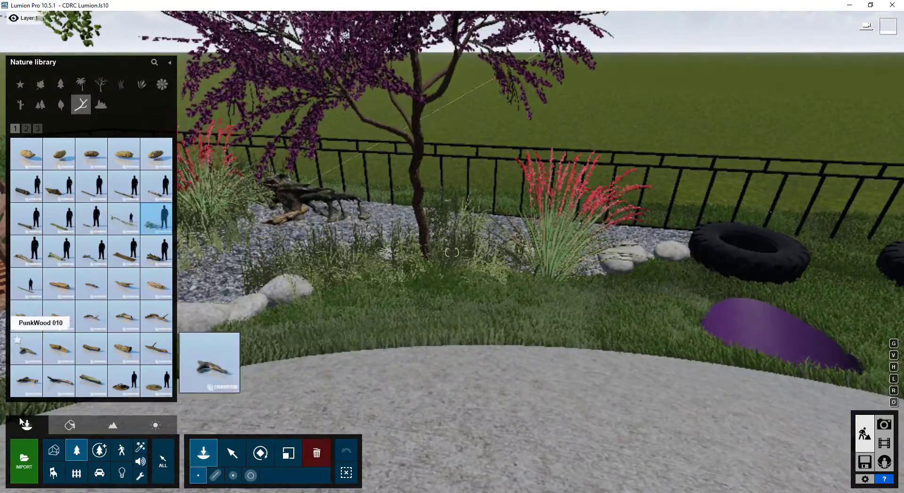
{"action": "left_click", "coordinate": [156, 381]}
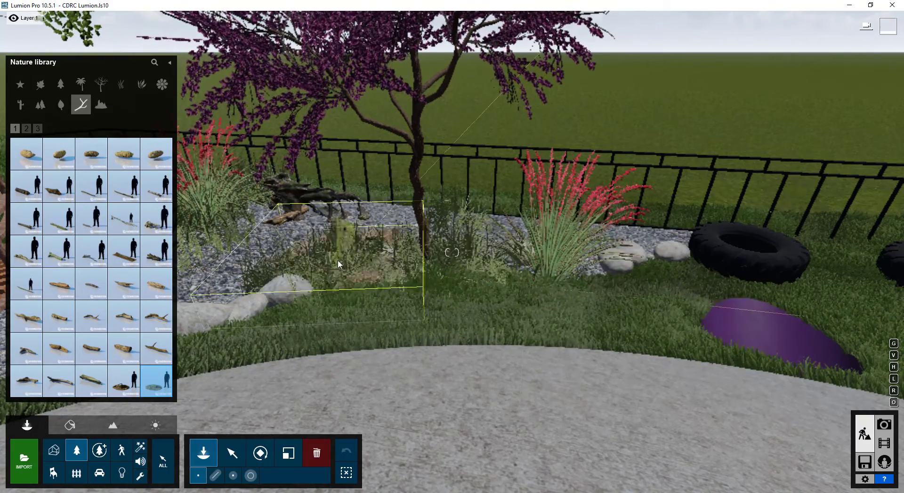
{"action": "key", "text": "a"}
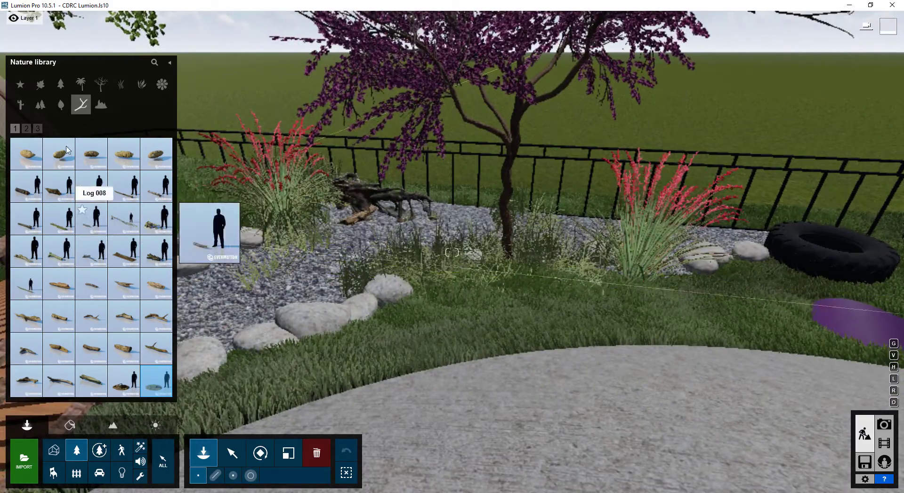
{"action": "left_click", "coordinate": [36, 130]}
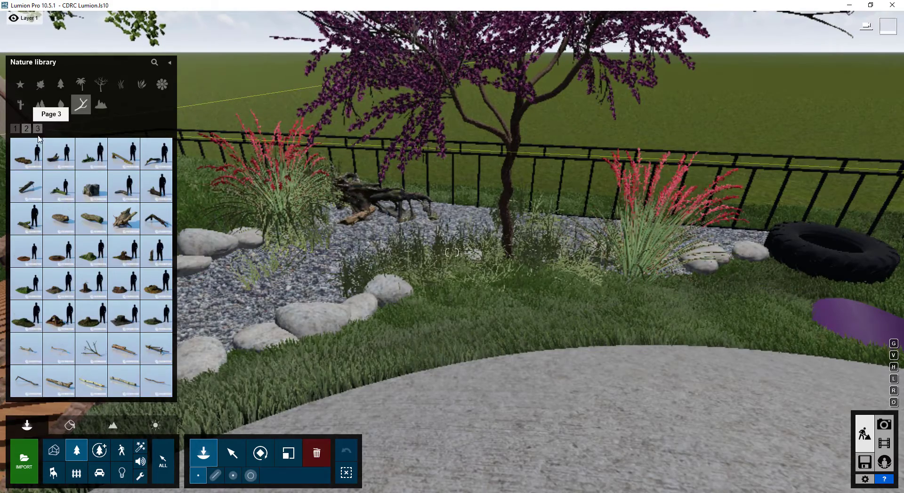
{"action": "left_click", "coordinate": [156, 349]}
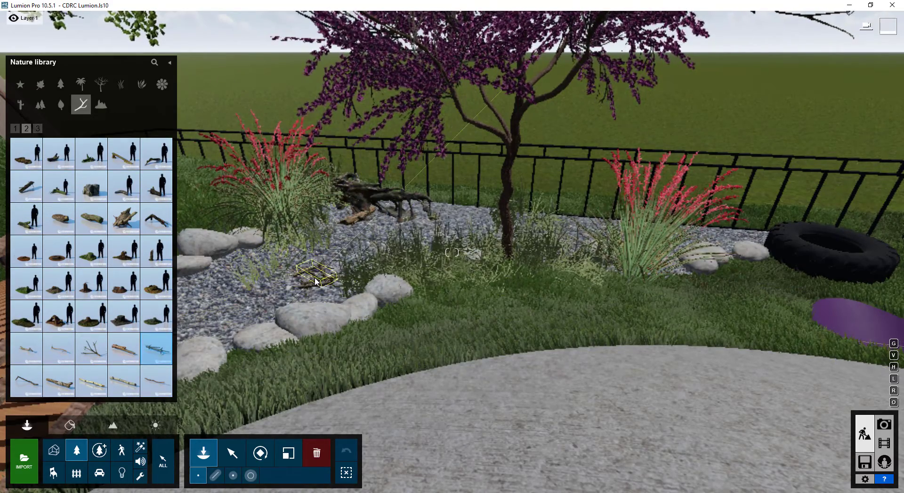
{"action": "left_click", "coordinate": [315, 281]}
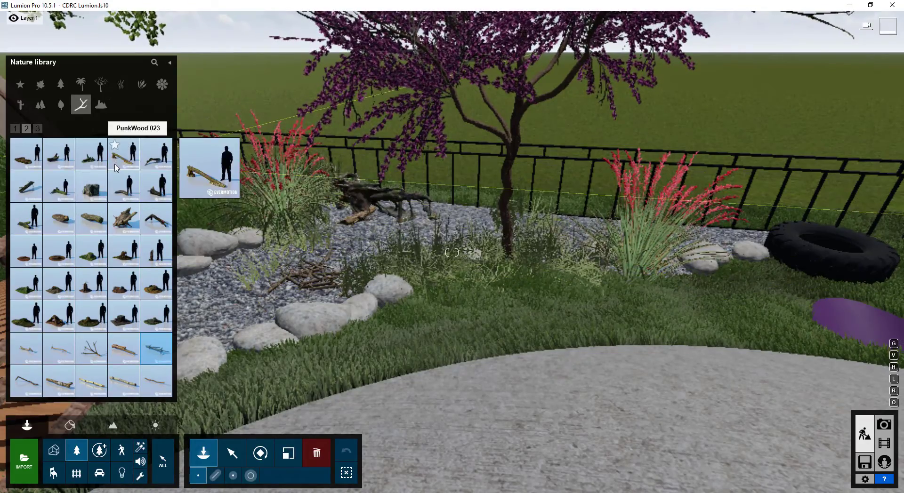
Choose PunkWood 023 and lay the mossy log across the gravel bed over the twigs behind the bridge
{"action": "left_click", "coordinate": [124, 154]}
{"action": "key", "text": "s"}
{"action": "right_click_drag", "start_coordinate": [398, 249], "coordinate": [400, 250]}
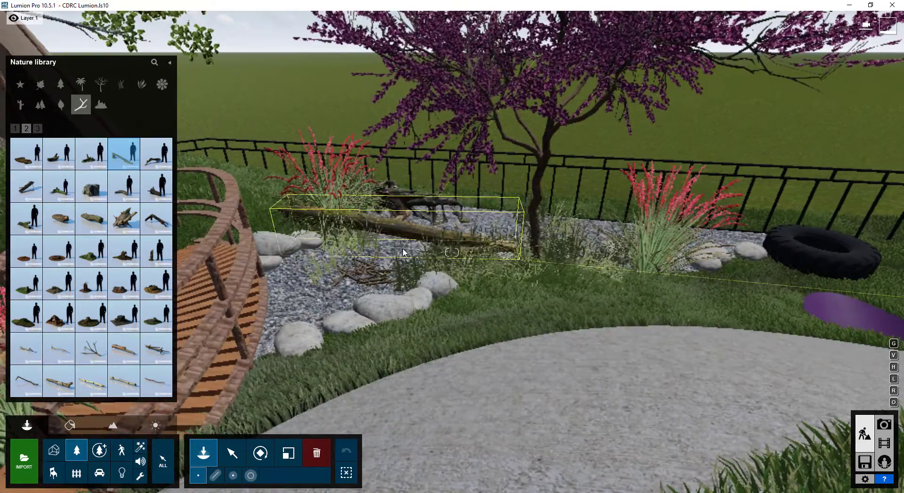
{"action": "left_click", "coordinate": [381, 278]}
{"action": "key", "text": "a"}
{"action": "mouse_move", "coordinate": [372, 346]}
{"action": "right_mouse_down"}
{"action": "mouse_move", "coordinate": [349, 346]}
{"action": "mouse_move", "coordinate": [360, 347]}
{"action": "right_mouse_up"}
{"action": "key", "text": "w"}
{"action": "right_click_drag", "start_coordinate": [452, 253], "coordinate": [451, 273]}
{"action": "key", "text": "d"}
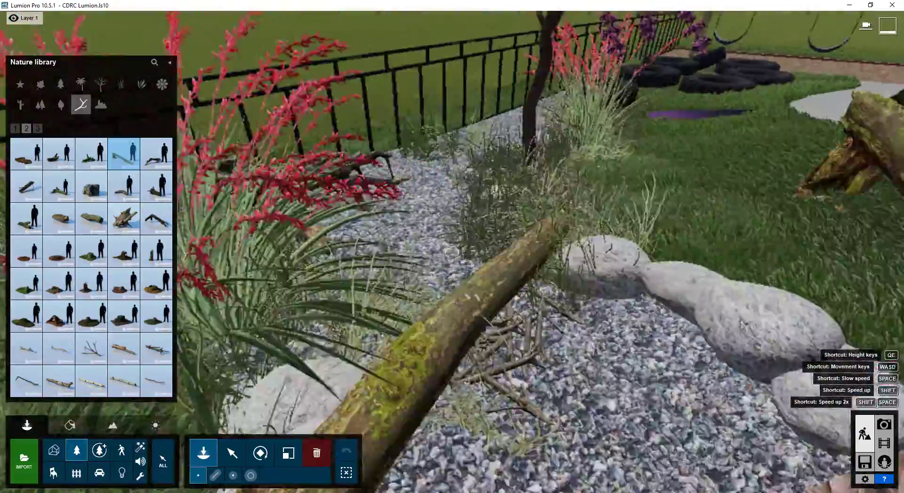
Choose a small gray rock from the rock category and place it on the gravel beside the gnarled wood near the fence
{"action": "key", "text": "s"}
{"action": "key", "text": "w"}
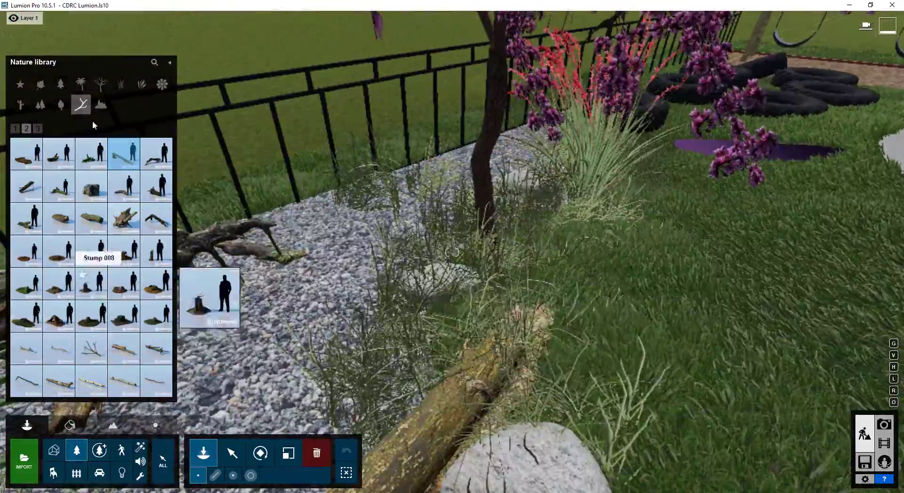
{"action": "left_click", "coordinate": [15, 128]}
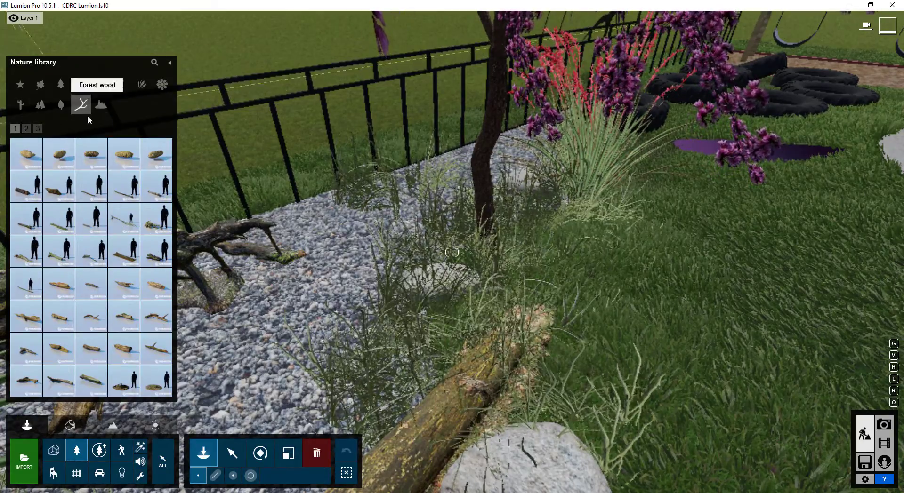
{"action": "left_click", "coordinate": [100, 105]}
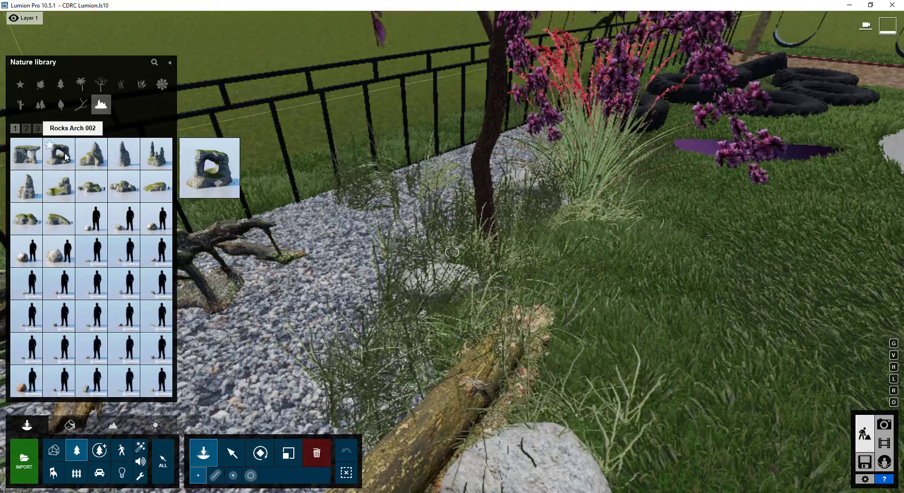
{"action": "left_click", "coordinate": [26, 129]}
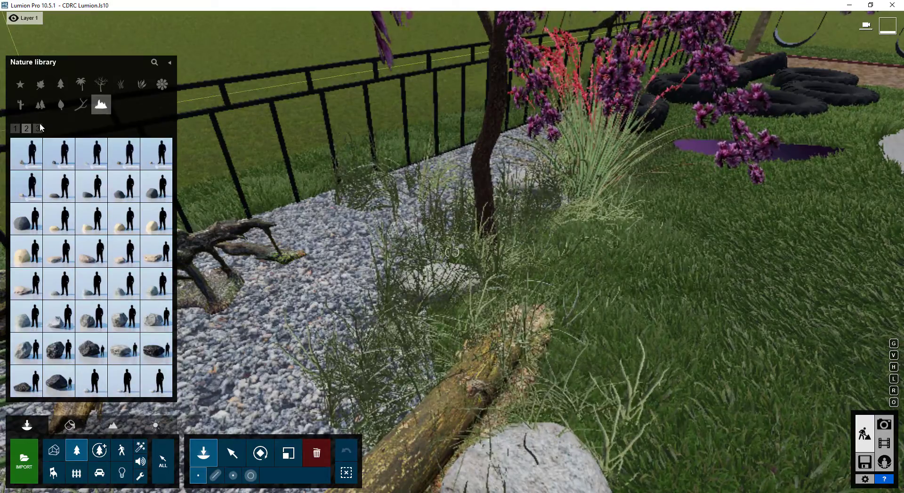
{"action": "left_click", "coordinate": [59, 153]}
{"action": "left_click", "coordinate": [291, 230]}
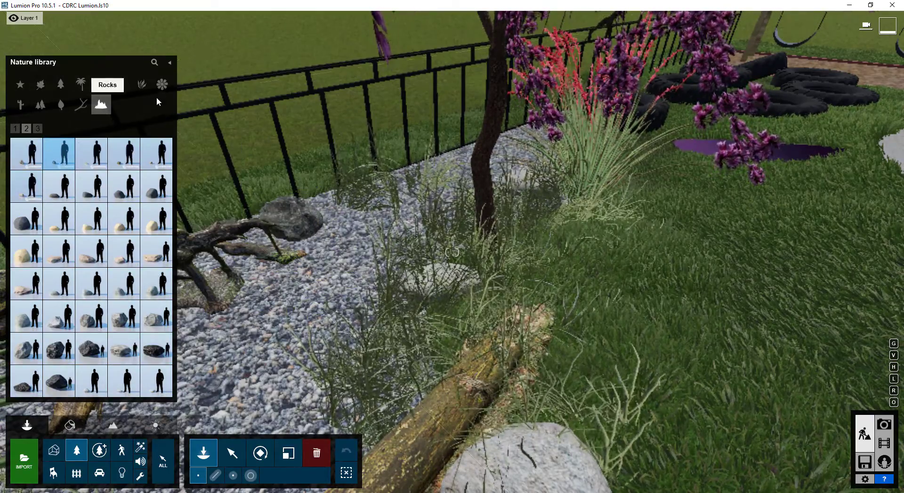
Look through the plant category's pages for low shrubs that suit the gravel bed behind the bridge
{"action": "left_click", "coordinate": [137, 87]}
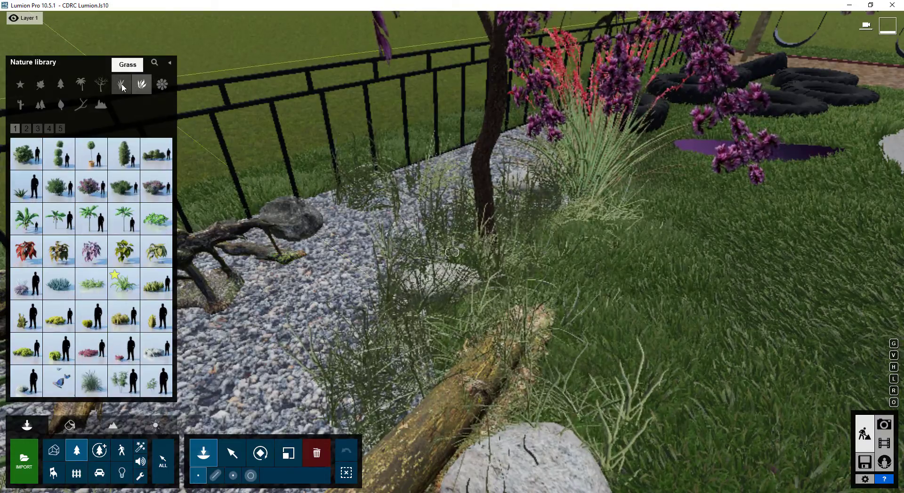
{"action": "left_click", "coordinate": [123, 348]}
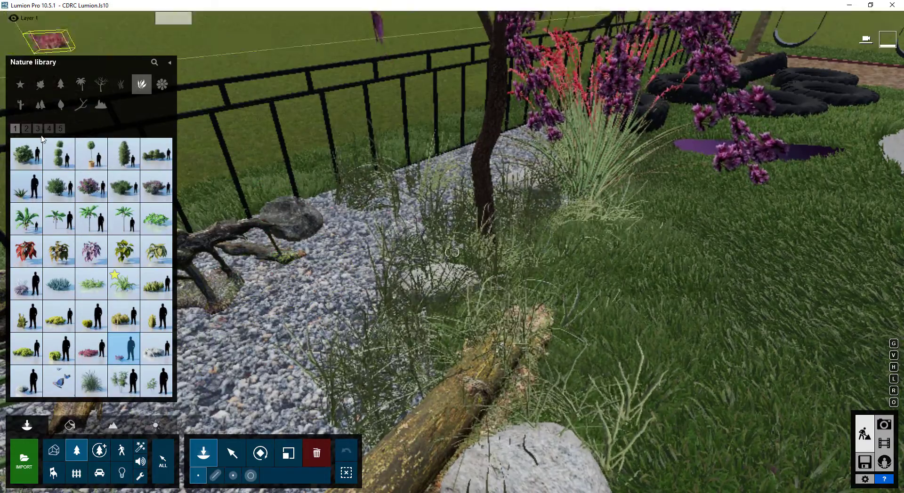
{"action": "left_click", "coordinate": [49, 130]}
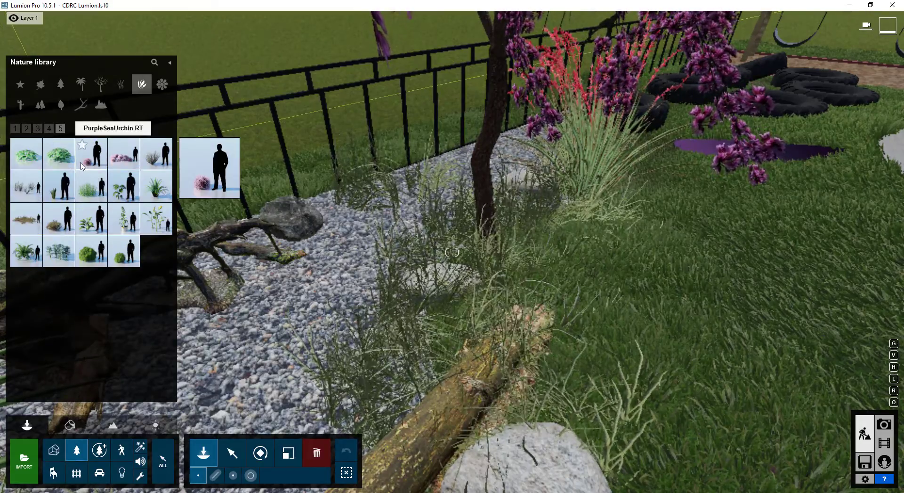
{"action": "left_click", "coordinate": [123, 252]}
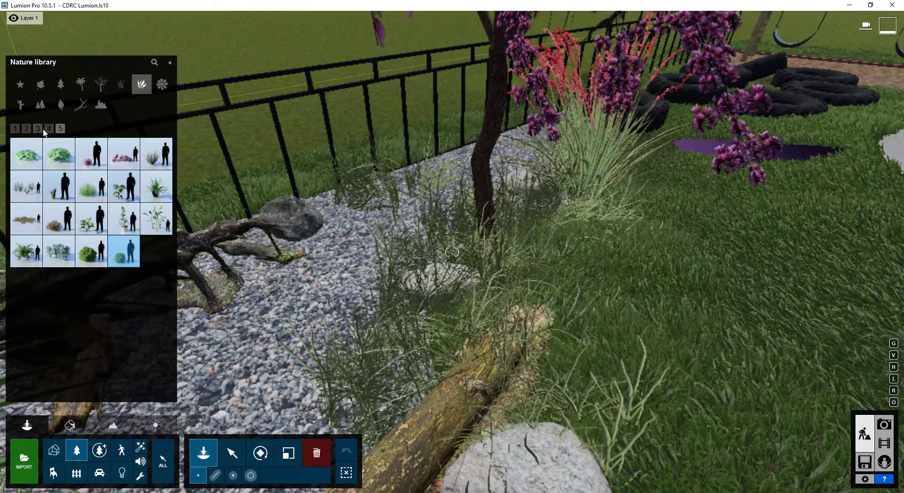
{"action": "left_click", "coordinate": [45, 130]}
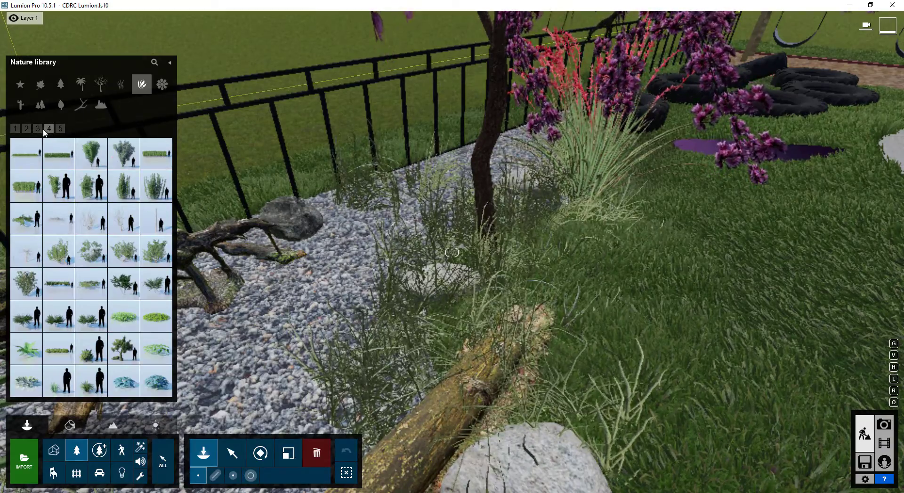
{"action": "left_click", "coordinate": [124, 348]}
{"action": "key", "text": "s"}
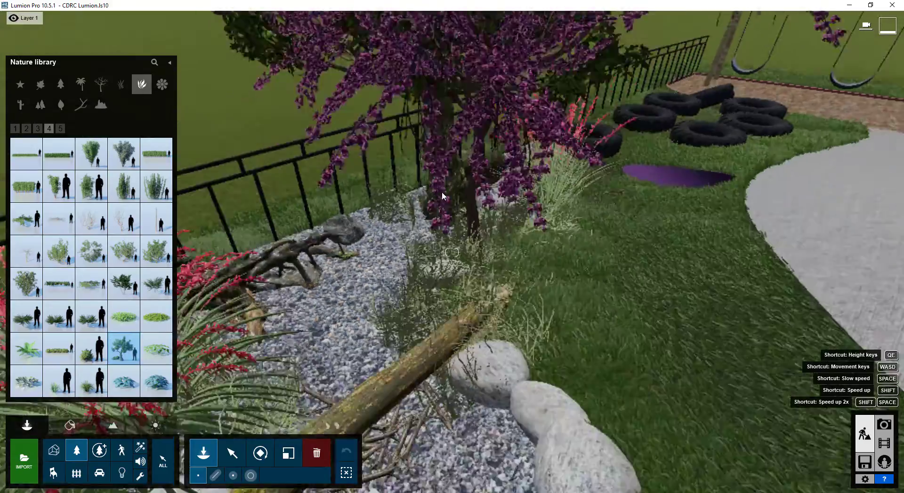
{"action": "key", "text": "a"}
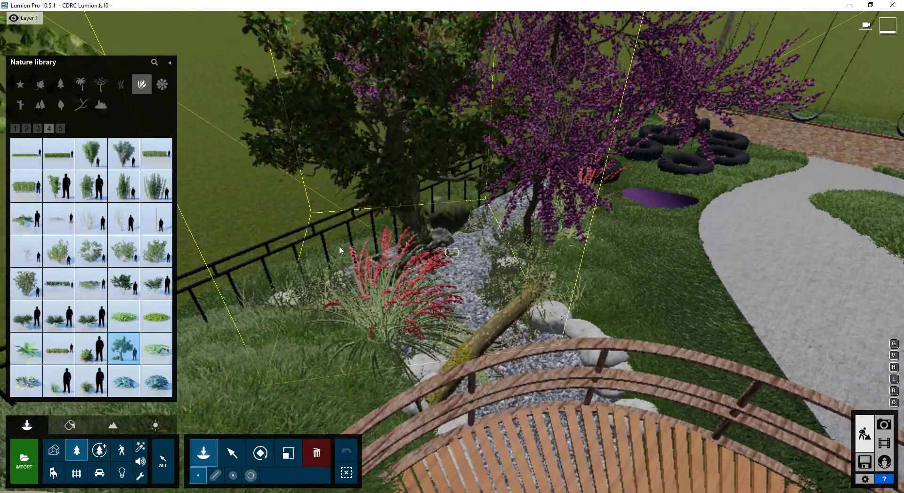
{"action": "left_click", "coordinate": [38, 130]}
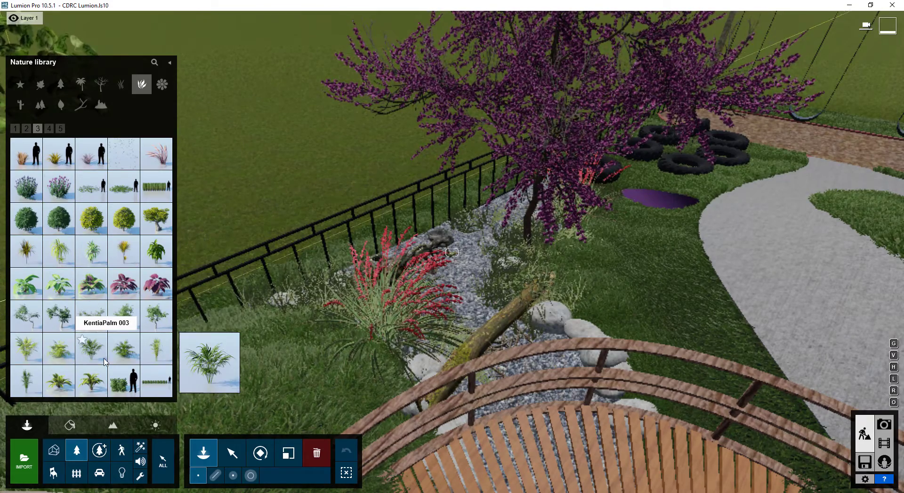
{"action": "left_click", "coordinate": [18, 130]}
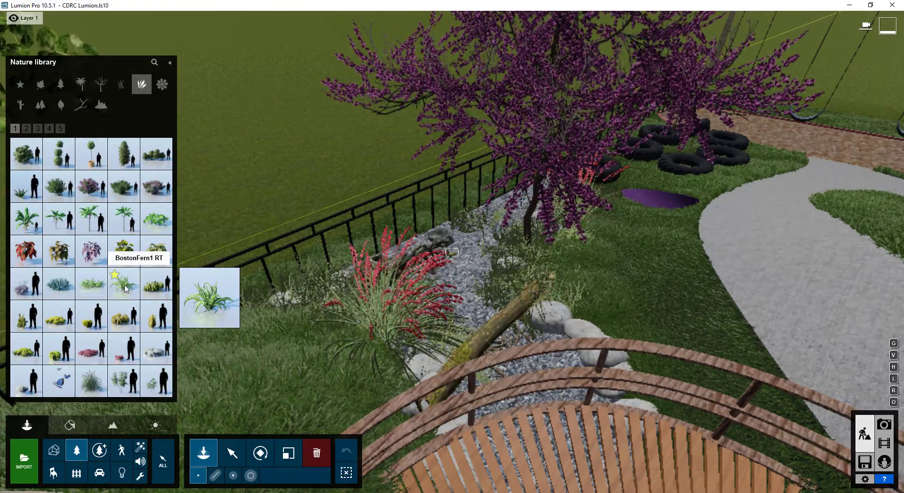
{"action": "key", "text": "w"}
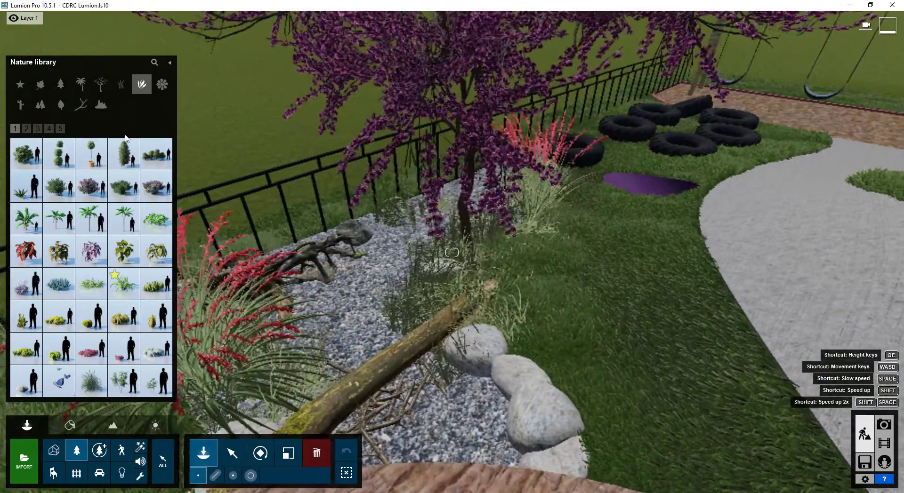
Choose Rough Grass1 RT from the grass category and place several clumps around the white stones behind the bridge
{"action": "left_click", "coordinate": [123, 86]}
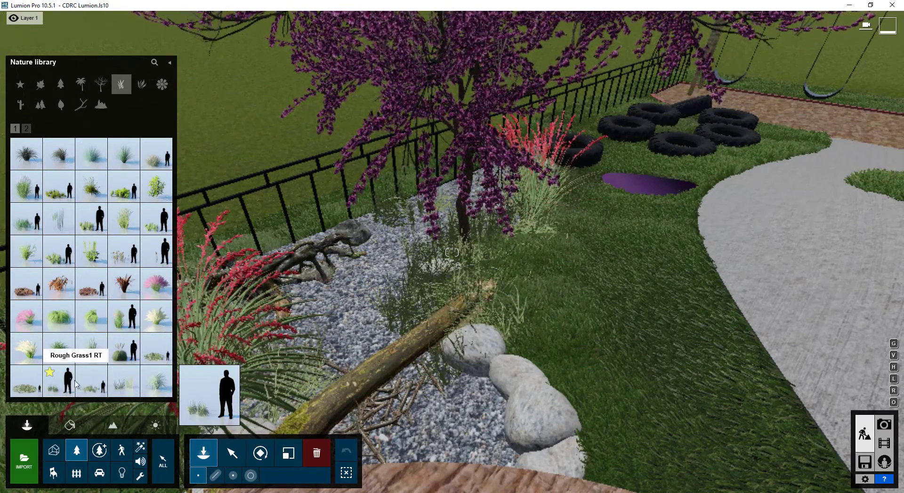
{"action": "left_click", "coordinate": [59, 381]}
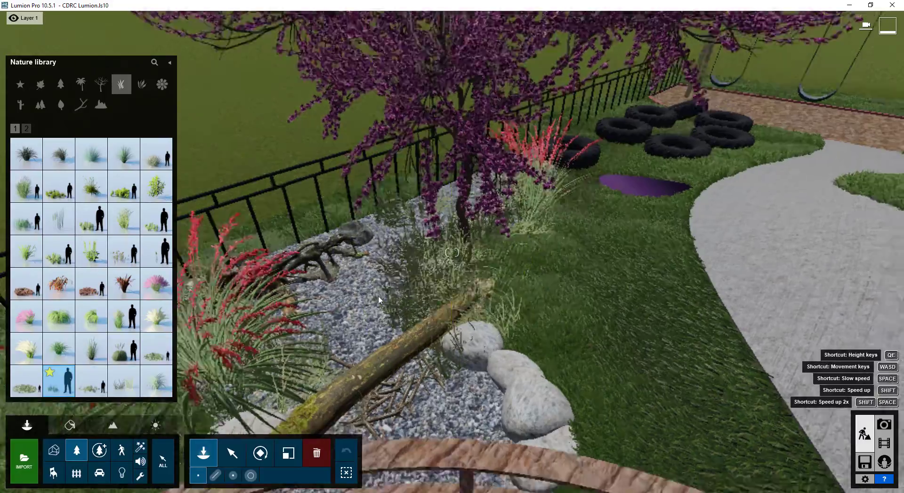
{"action": "key", "text": "s"}
{"action": "key", "text": "w"}
{"action": "key", "text": "d"}
{"action": "right_click_drag", "start_coordinate": [377, 296], "coordinate": [372, 332]}
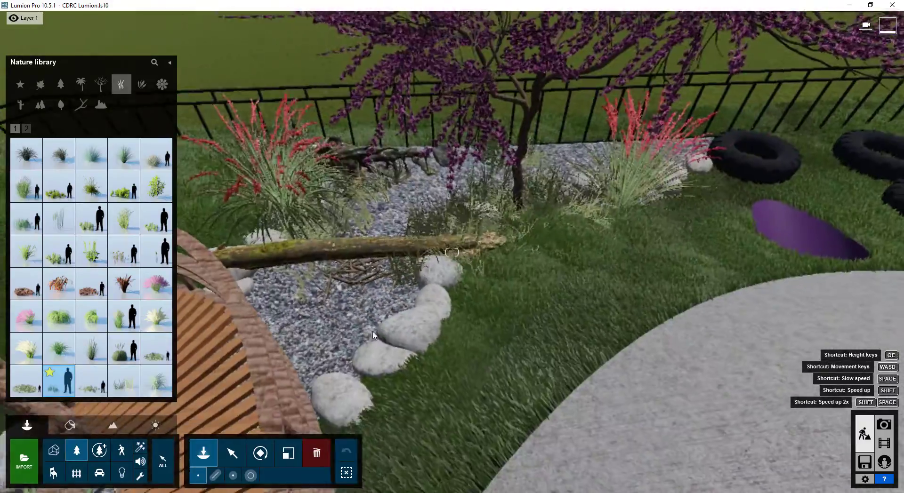
{"action": "left_click", "coordinate": [394, 371]}
{"action": "left_click", "coordinate": [377, 351]}
{"action": "left_click", "coordinate": [380, 365]}
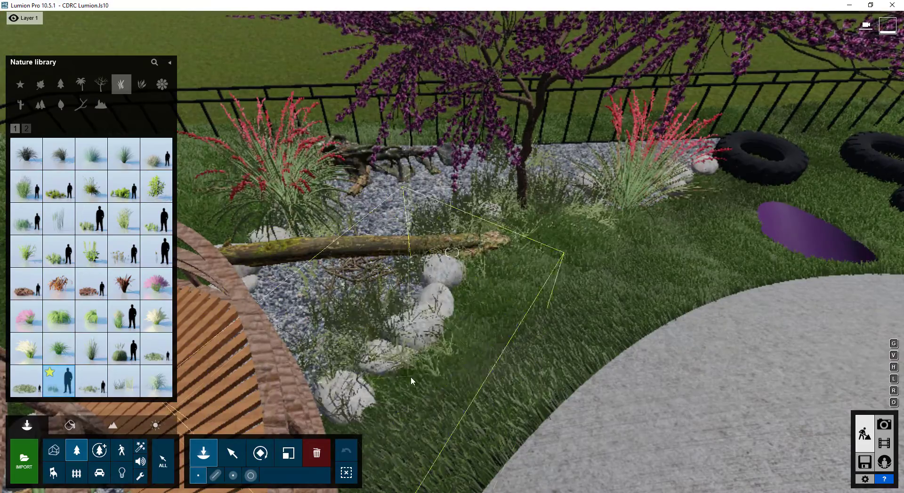
{"action": "left_click", "coordinate": [411, 377]}
{"action": "left_click", "coordinate": [459, 309]}
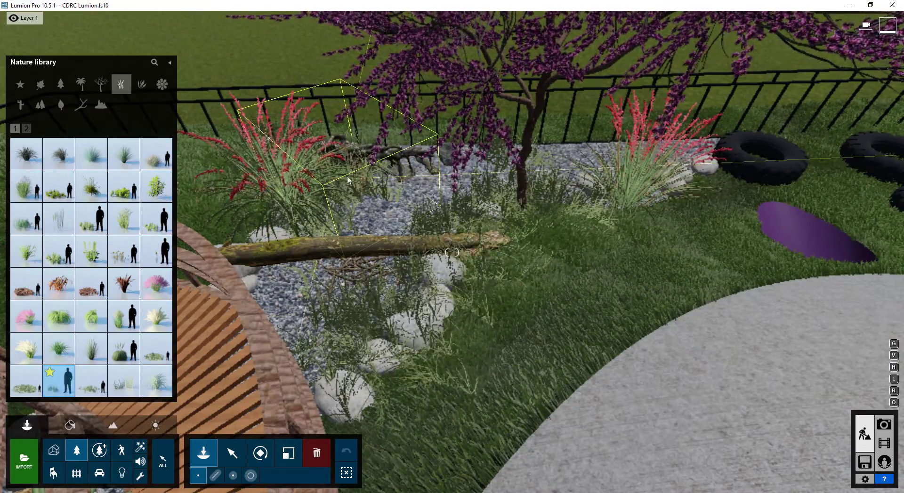
Place rough grass clumps among the stones on the grassy mound side of the gravel bed in front of the bridge
{"action": "key", "text": "s"}
{"action": "right_click_drag", "start_coordinate": [560, 207], "coordinate": [385, 317]}
{"action": "key", "text": "a"}
{"action": "key", "text": "w"}
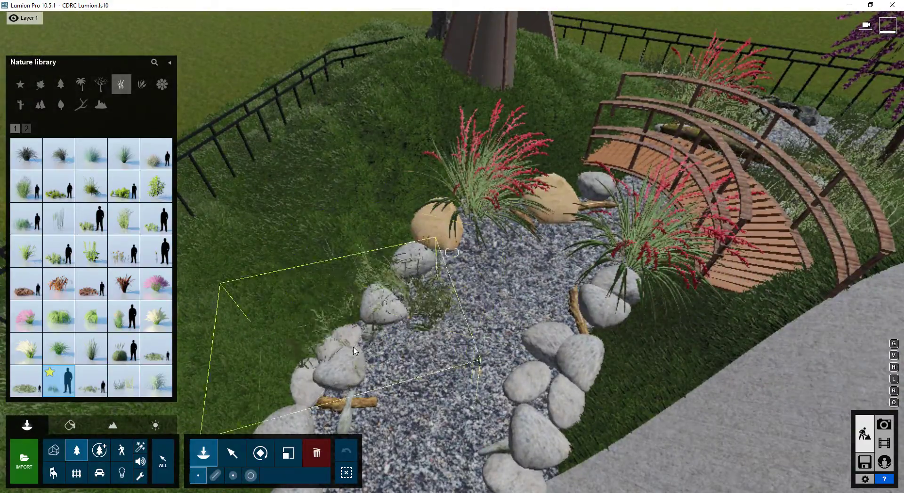
{"action": "key", "text": "s"}
{"action": "right_click_drag", "start_coordinate": [426, 299], "coordinate": [387, 163]}
{"action": "key", "text": "w"}
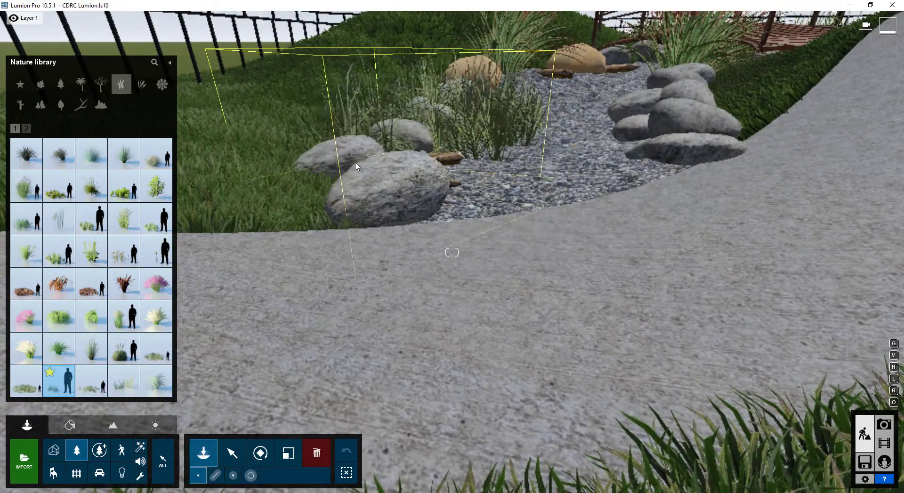
{"action": "left_click", "coordinate": [330, 207]}
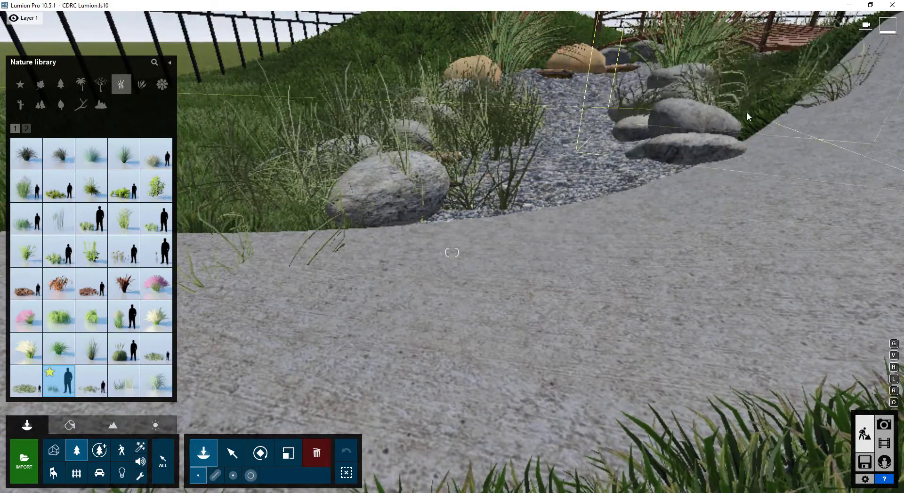
Add rough grass clumps around the stacked gray stones between the gravel bed and the concrete path
{"action": "key", "text": "s"}
{"action": "key", "text": "q"}
{"action": "right_click_drag", "start_coordinate": [692, 97], "coordinate": [687, 120]}
{"action": "key", "text": "w"}
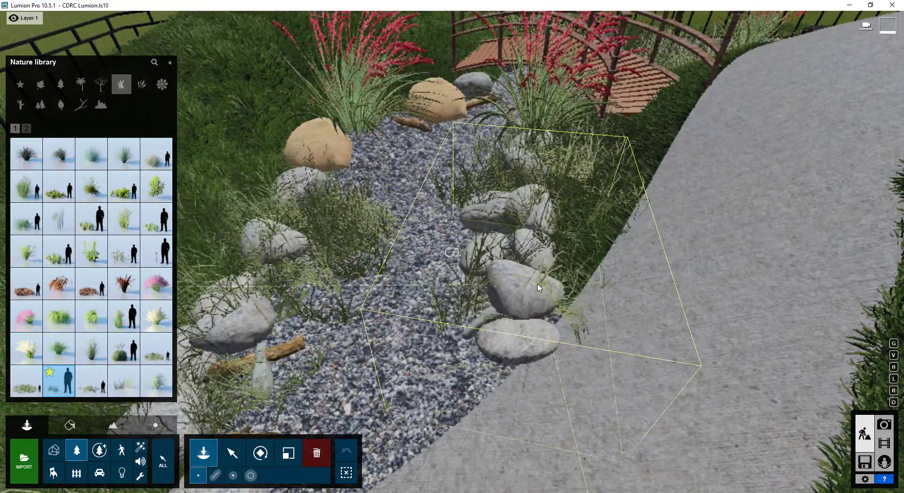
{"action": "left_click", "coordinate": [565, 298]}
Inspect the planted gravel bed from near ground level, from the path up to the bridge
{"action": "key", "text": "s"}
{"action": "right_click_drag", "start_coordinate": [564, 298], "coordinate": [547, 228]}
{"action": "key", "text": "e"}
{"action": "key", "text": "w"}
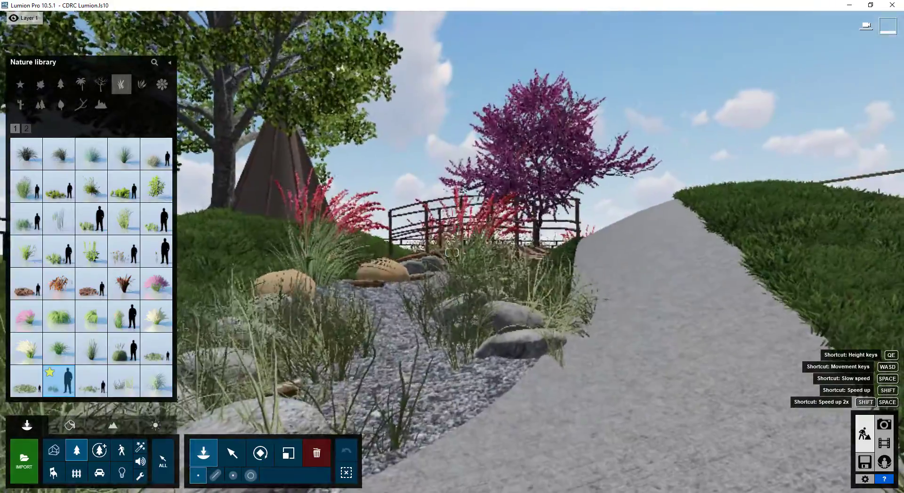
{"action": "key", "text": "a"}
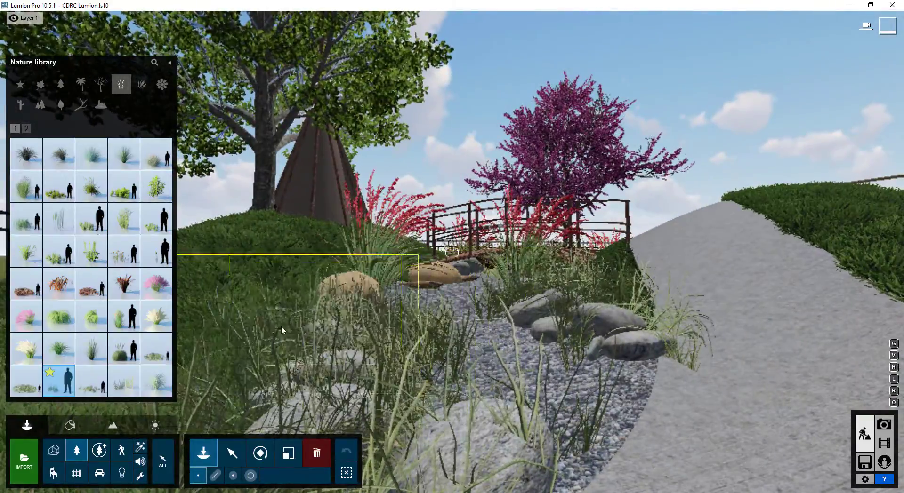
{"action": "key", "text": "w"}
{"action": "right_click_drag", "start_coordinate": [543, 287], "coordinate": [543, 287]}
{"action": "key", "text": "w"}
{"action": "key", "text": "q"}
{"action": "key", "text": "s"}
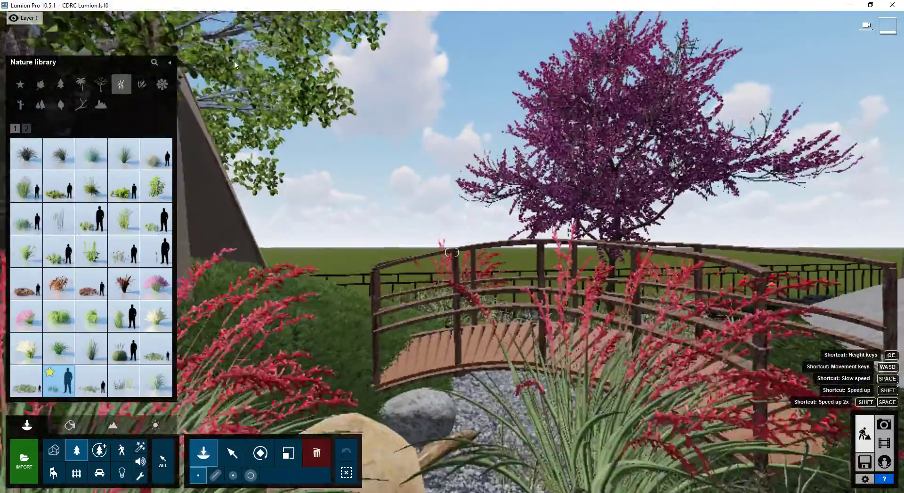
Choose African Daisy Orange from the flower category and place it beside the tan boulder at the bridge's mound-side end
{"action": "left_click", "coordinate": [161, 84]}
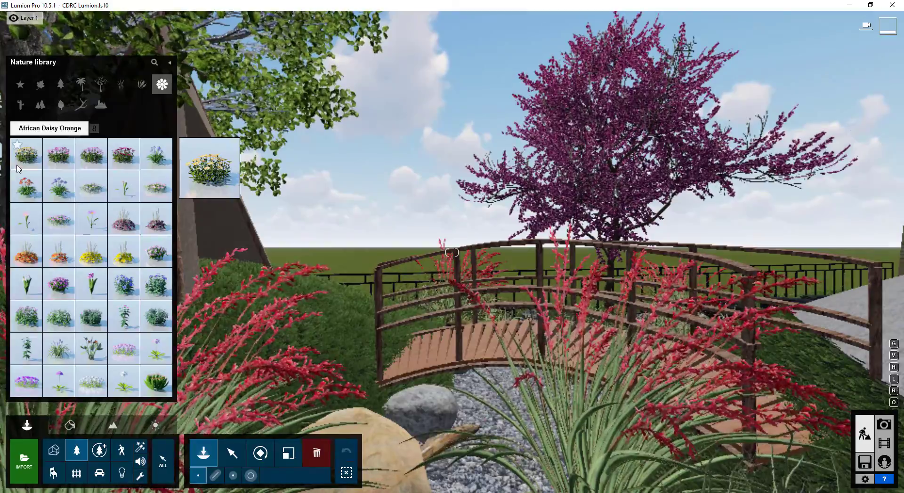
{"action": "left_click", "coordinate": [26, 154]}
{"action": "right_click_drag", "start_coordinate": [429, 443], "coordinate": [429, 352]}
{"action": "key", "text": "w"}
{"action": "key", "text": "q"}
{"action": "key", "text": "s"}
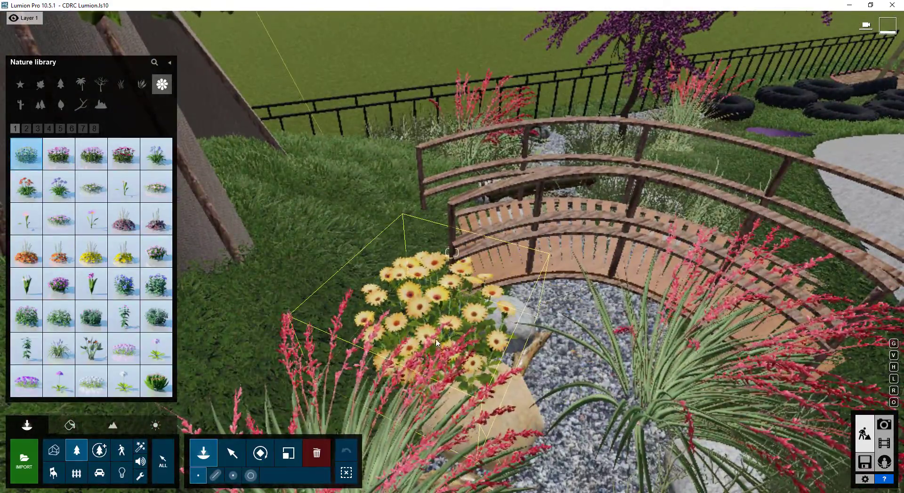
{"action": "left_click", "coordinate": [441, 331]}
Place a second African Daisy Orange clump beside the red yucca between the bridge and the concrete path
{"action": "key", "text": "d"}
{"action": "key", "text": "e"}
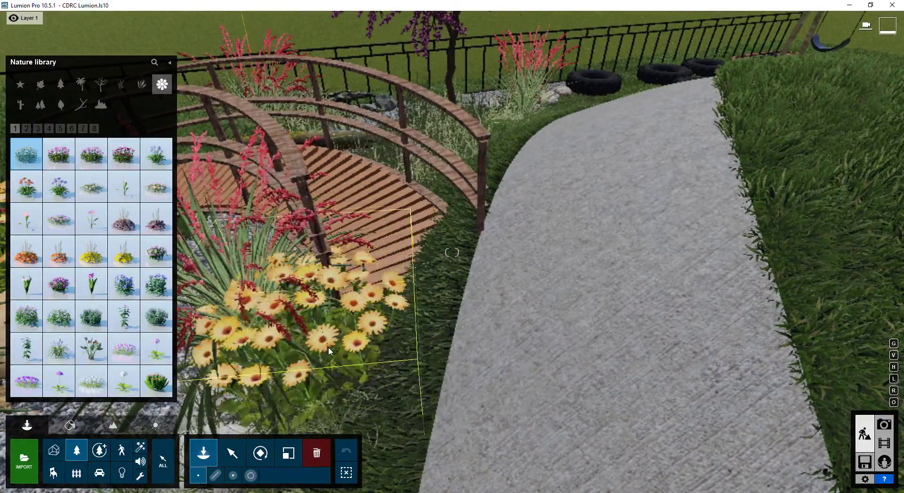
{"action": "left_click", "coordinate": [337, 349]}
{"action": "key", "text": "s"}
{"action": "key", "text": "e"}
{"action": "right_click_drag", "start_coordinate": [375, 324], "coordinate": [382, 337]}
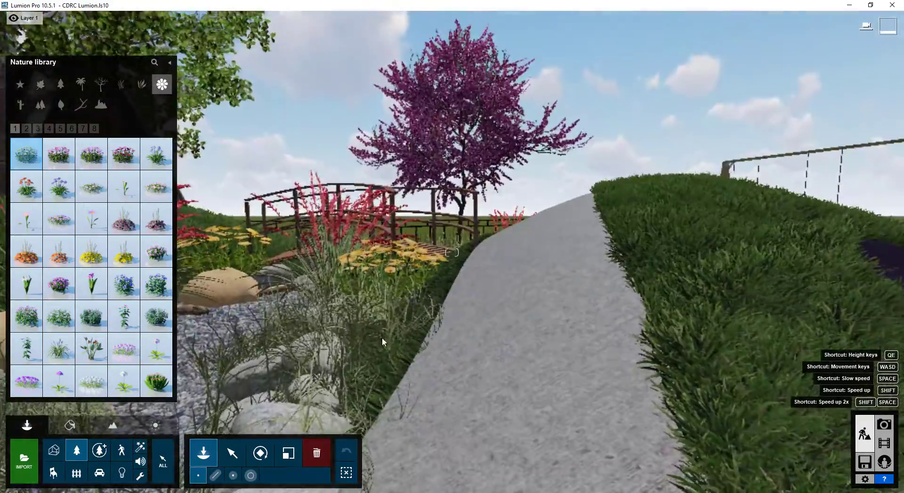
Place another African Daisy Orange clump behind the bridge, close to the gravel bed
{"action": "key", "text": "w"}
{"action": "key", "text": "q"}
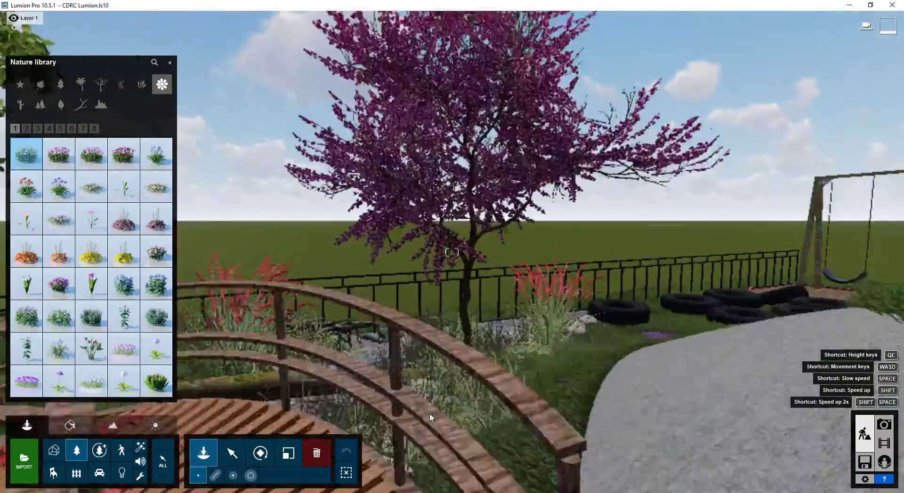
{"action": "key", "text": "d"}
{"action": "key", "text": "q"}
{"action": "key", "text": "s"}
{"action": "key", "text": "a"}
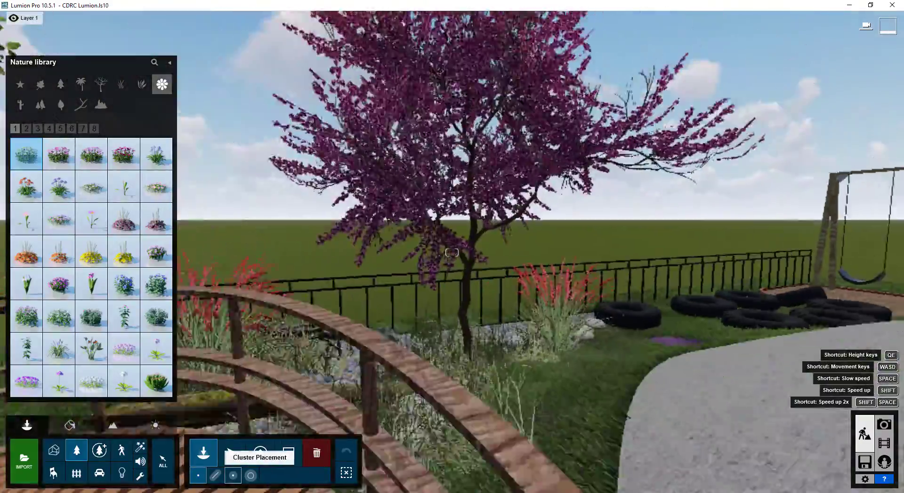
{"action": "right_click_drag", "start_coordinate": [240, 482], "coordinate": [240, 492]}
{"action": "key", "text": "s"}
{"action": "key", "text": "a"}
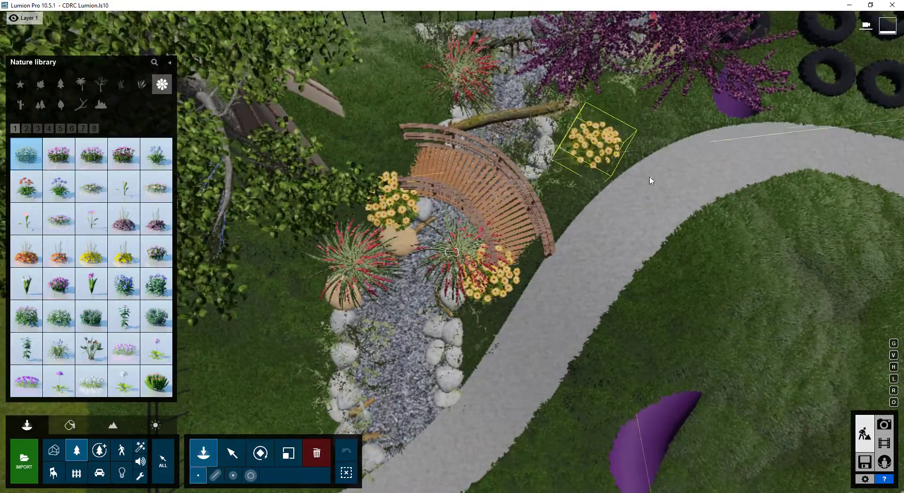
{"action": "left_click", "coordinate": [594, 169]}
{"action": "key", "text": "w"}
{"action": "right_click_drag", "start_coordinate": [603, 182], "coordinate": [602, 178]}
{"action": "key", "text": "d"}
{"action": "mouse_move", "coordinate": [489, 15]}
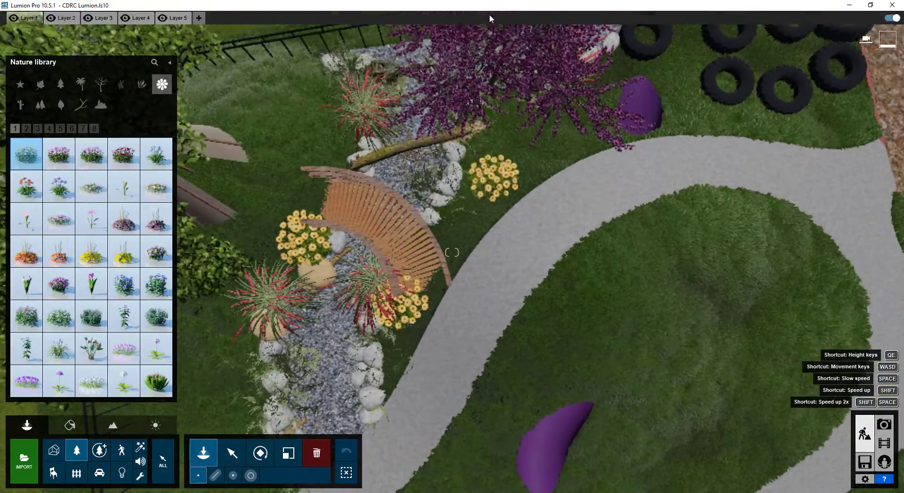
{"action": "key", "text": "q"}
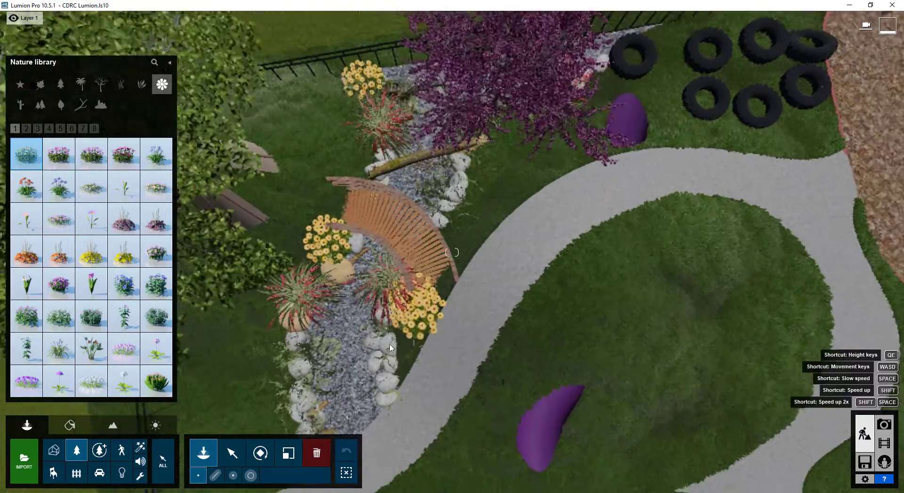
Place an African Daisy Orange clump at the end of the gravel bed where it meets the concrete path
{"action": "key", "text": "s"}
{"action": "key", "text": "a"}
{"action": "key", "text": "e"}
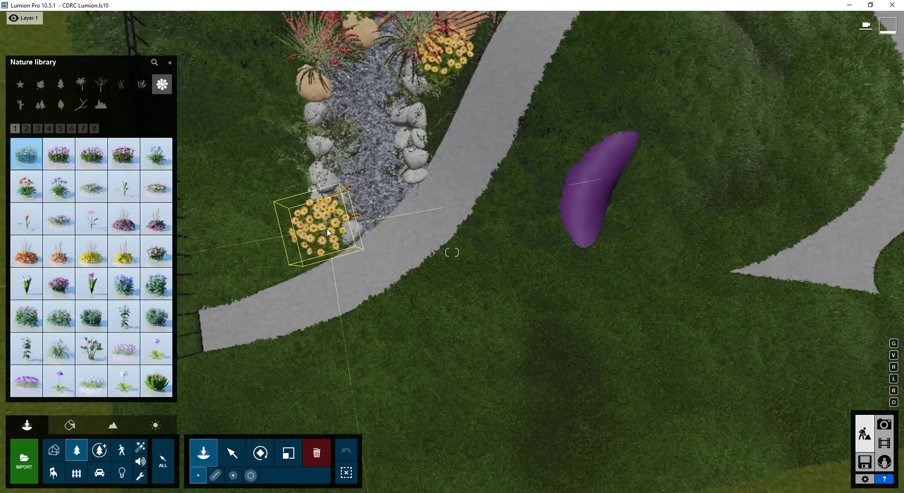
{"action": "right_click_drag", "start_coordinate": [387, 193], "coordinate": [428, 144]}
Choose English Lavender from the flowers and place two clumps in the gravel bed behind the bridge, between the log and the purple tree
{"action": "key", "text": "s"}
{"action": "key", "text": "w"}
{"action": "right_click_drag", "start_coordinate": [452, 252], "coordinate": [450, 196]}
{"action": "key", "text": "e"}
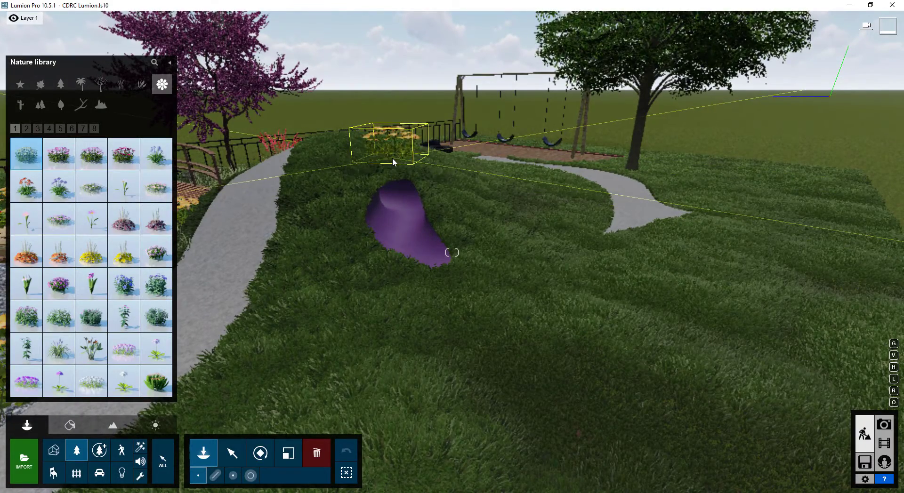
{"action": "key", "text": "w"}
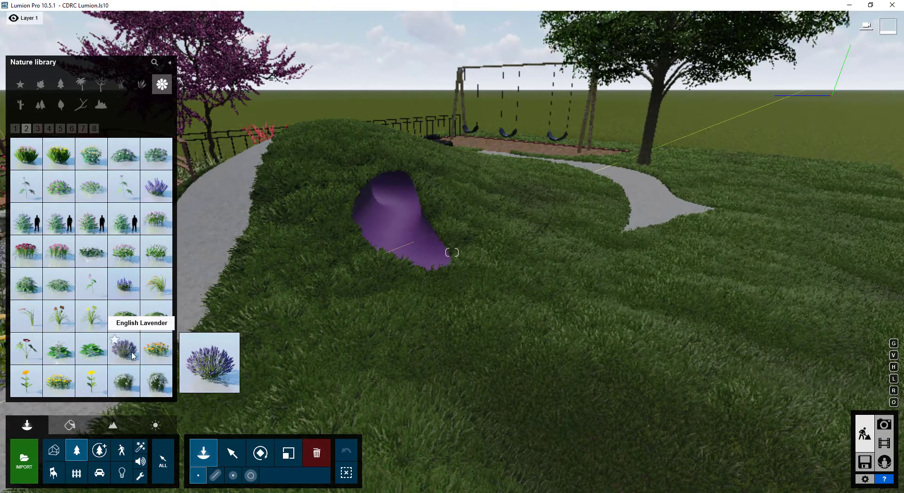
{"action": "key", "text": "a"}
{"action": "right_click_drag", "start_coordinate": [210, 331], "coordinate": [290, 259]}
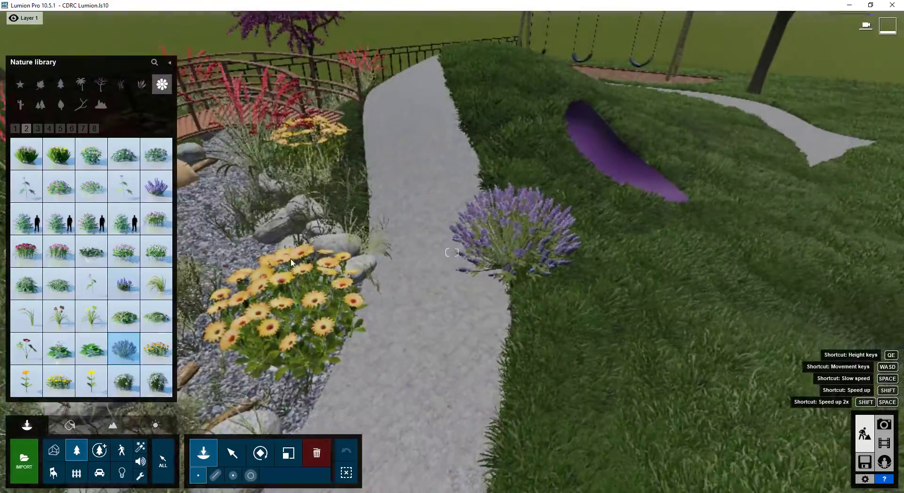
{"action": "key", "text": "a"}
{"action": "right_click_drag", "start_coordinate": [256, 231], "coordinate": [235, 240]}
{"action": "key", "text": "w"}
{"action": "key", "text": "w"}
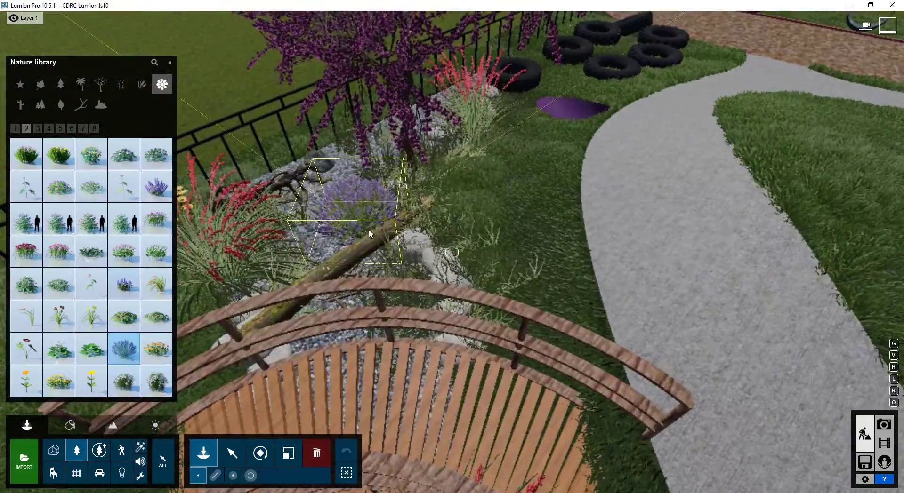
{"action": "left_click", "coordinate": [373, 229]}
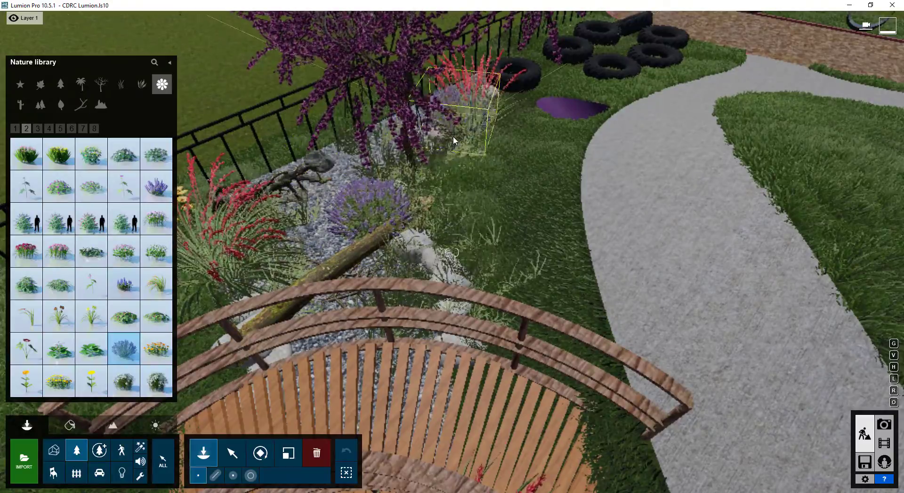
{"action": "left_click", "coordinate": [409, 179]}
Place an English Lavender clump in the gravel bed in front of the bridge, just behind the orange daisies
{"action": "key", "text": "s"}
{"action": "right_click_drag", "start_coordinate": [383, 294], "coordinate": [372, 198]}
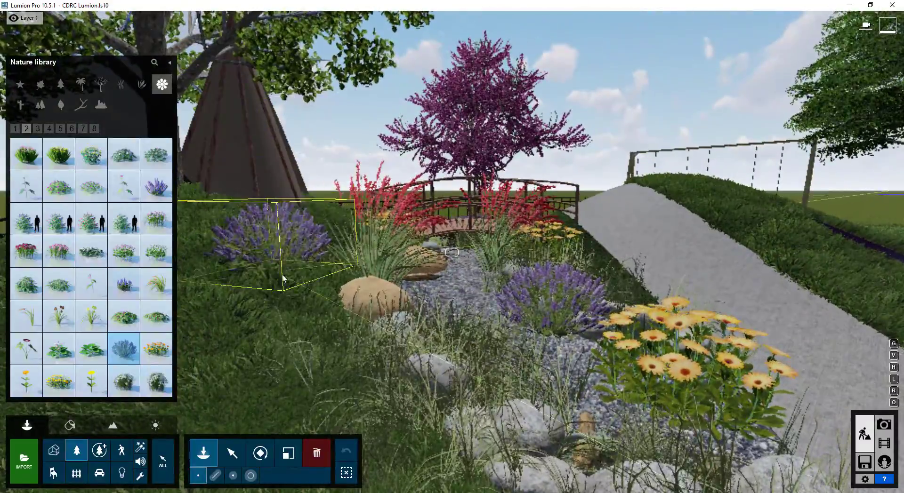
{"action": "left_click", "coordinate": [328, 290]}
{"action": "key", "text": "w"}
{"action": "key", "text": "s"}
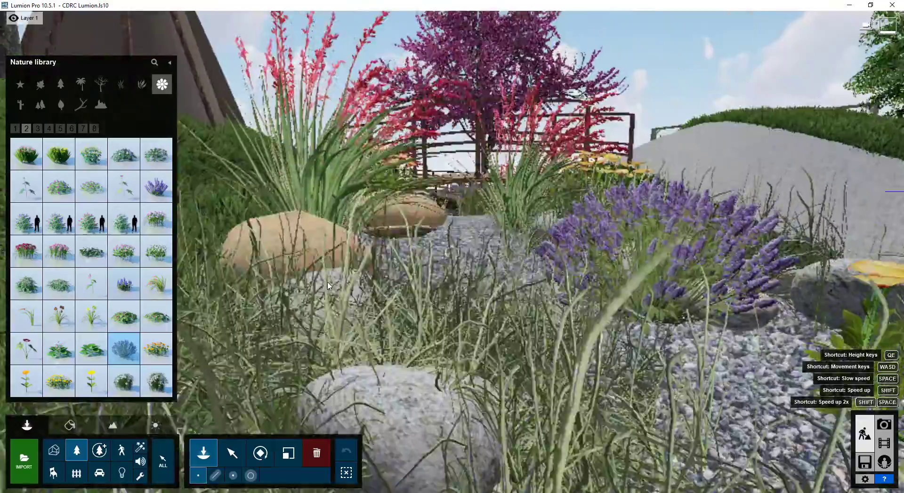
Choose Leaves Elm Square Small 001 from the nature library's fallen leaves
{"action": "key", "text": "d"}
{"action": "key", "text": "s"}
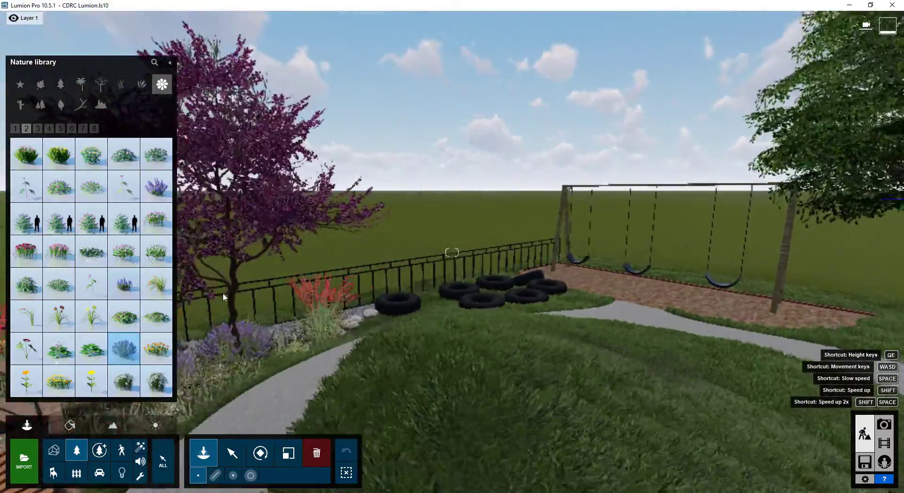
{"action": "mouse_move", "coordinate": [159, 254]}
{"action": "key", "text": "s"}
{"action": "key", "text": "e"}
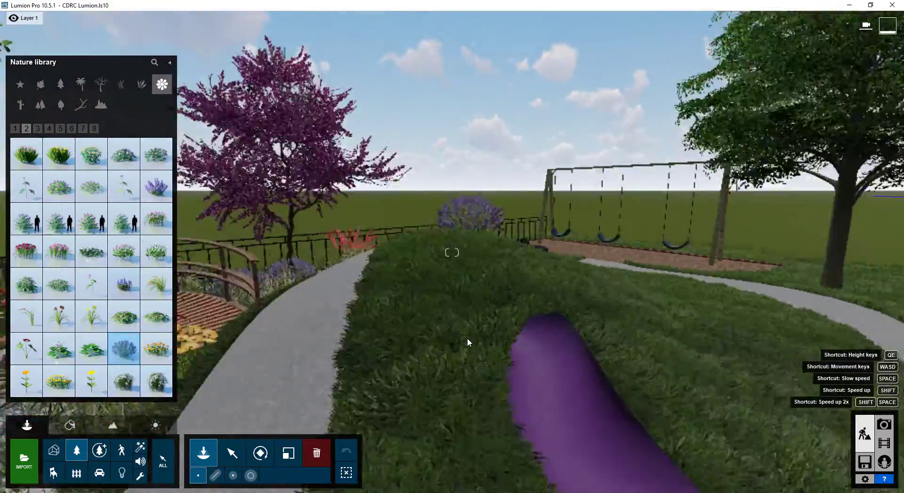
{"action": "key", "text": "a"}
{"action": "key", "text": "q"}
{"action": "mouse_move", "coordinate": [82, 189]}
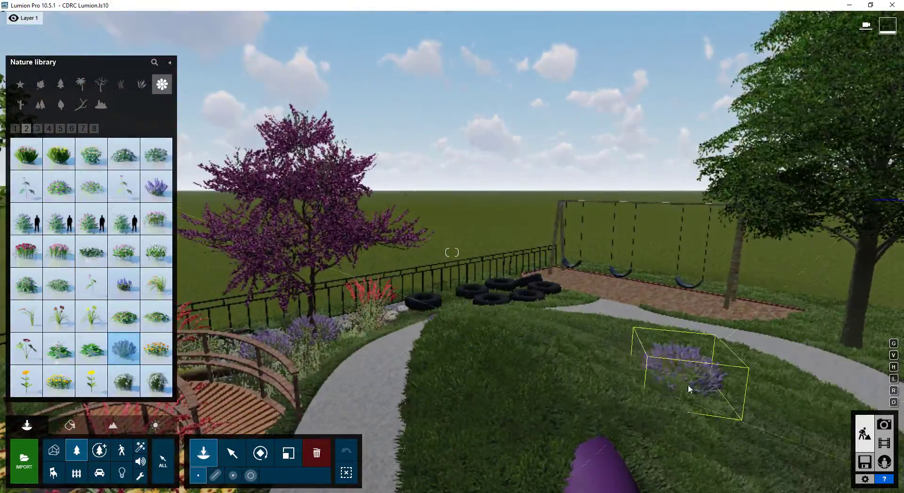
{"action": "left_click", "coordinate": [142, 85]}
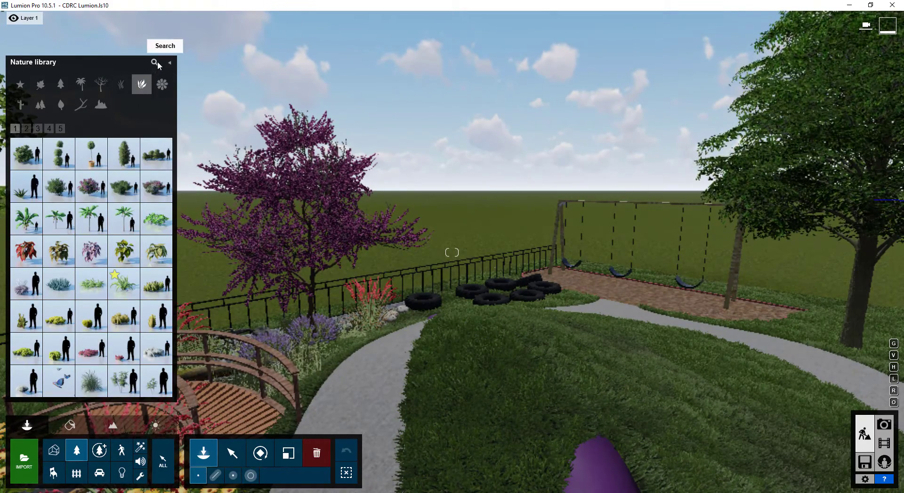
{"action": "left_click", "coordinate": [61, 104]}
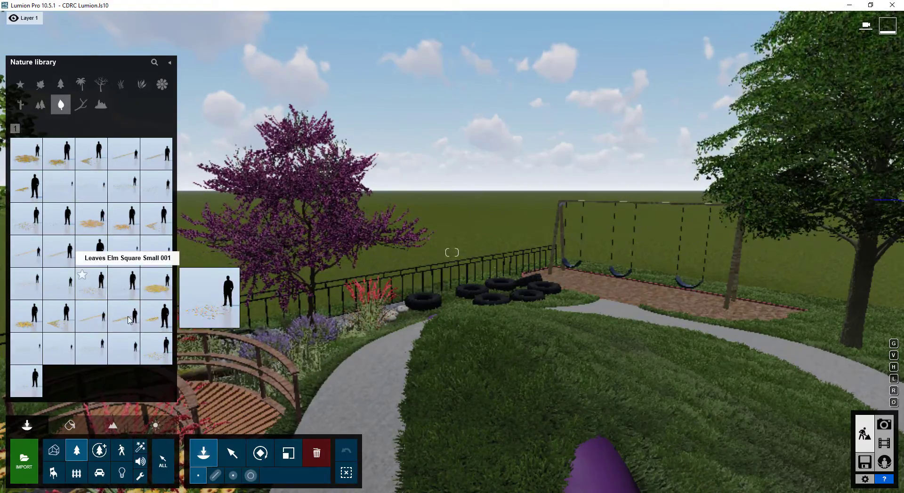
{"action": "left_click", "coordinate": [97, 287]}
Scatter a patch of elm leaves on the concrete path next to the large tree near the swings
{"action": "key", "text": "s"}
{"action": "key", "text": "a"}
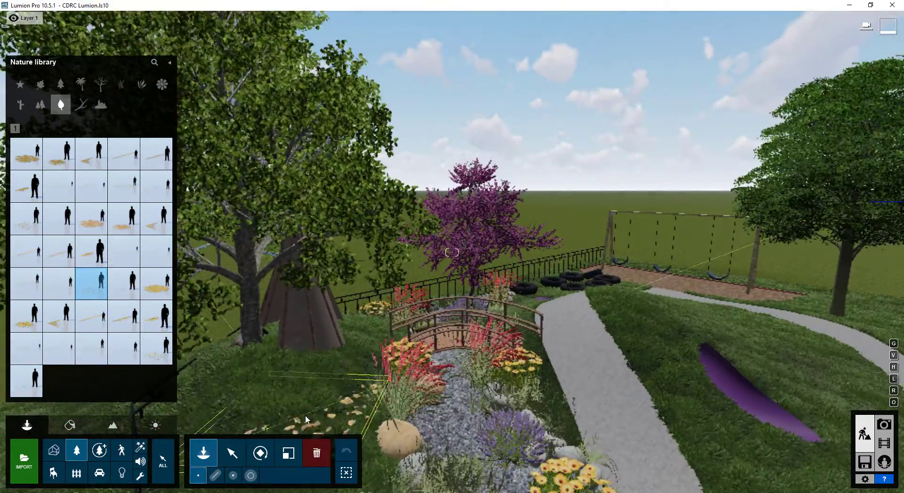
{"action": "key", "text": "s"}
{"action": "key", "text": "d"}
{"action": "key", "text": "w"}
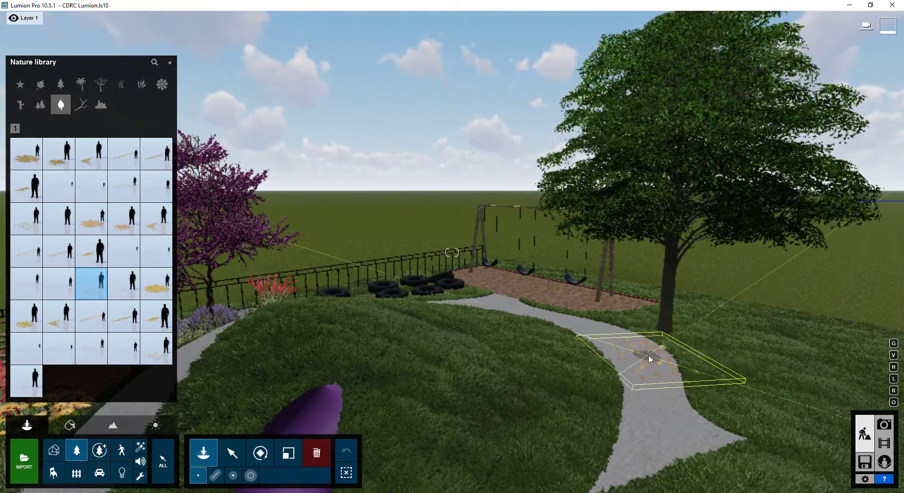
{"action": "key", "text": "e"}
{"action": "key", "text": "d"}
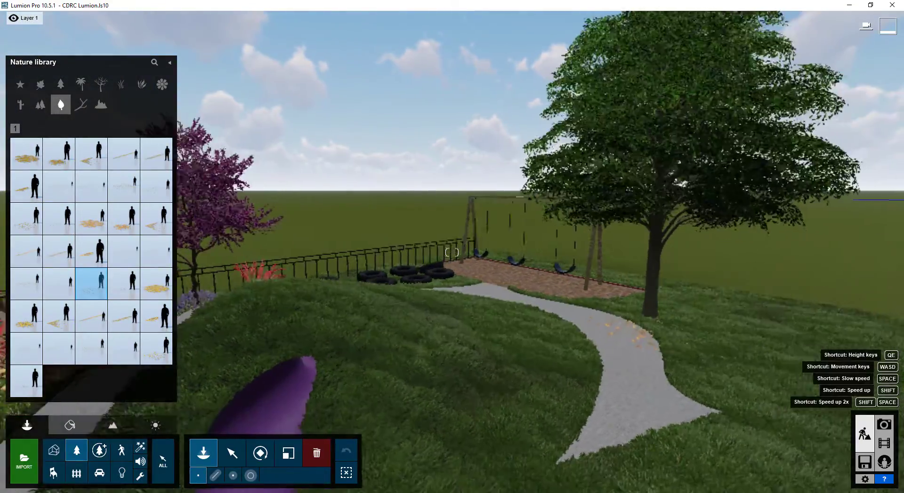
Add more elm leaves along the edge of the path and toward the trunk of the tree by the swings
{"action": "key", "text": "w"}
{"action": "key", "text": "w"}
{"action": "key", "text": "d"}
{"action": "right_click_drag", "start_coordinate": [753, 264], "coordinate": [716, 308]}
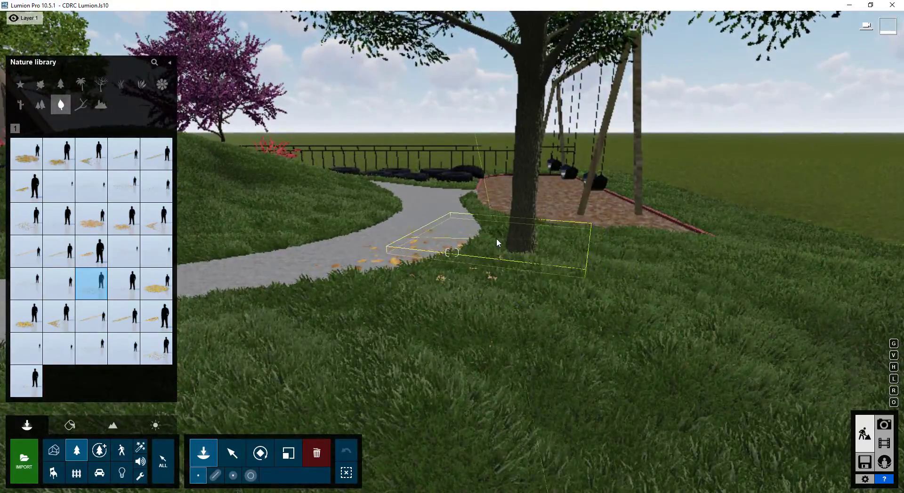
Place an elm leaf patch on the grass between the fence and the rocks at the near end of the gravel bed
{"action": "key", "text": "s"}
{"action": "key", "text": "a"}
{"action": "right_click_drag", "start_coordinate": [468, 274], "coordinate": [454, 251]}
{"action": "key", "text": "a"}
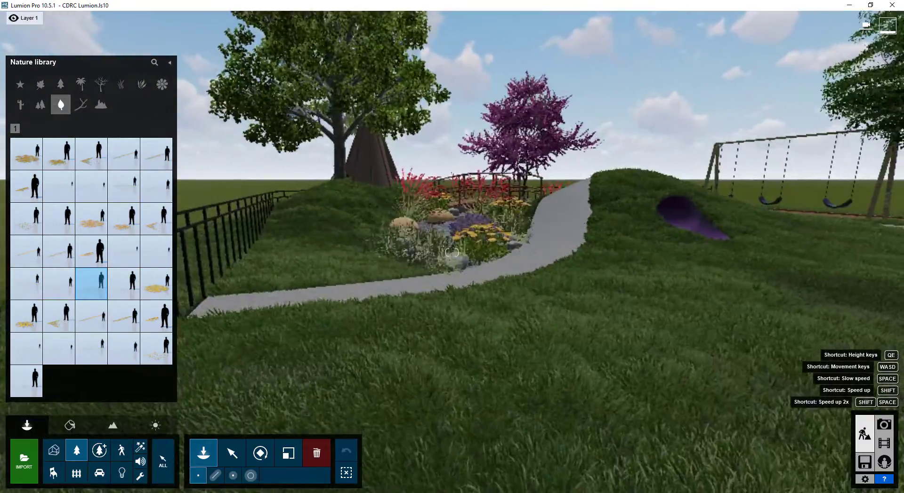
{"action": "key", "text": "q"}
{"action": "key", "text": "w"}
{"action": "right_click_drag", "start_coordinate": [351, 293], "coordinate": [349, 310]}
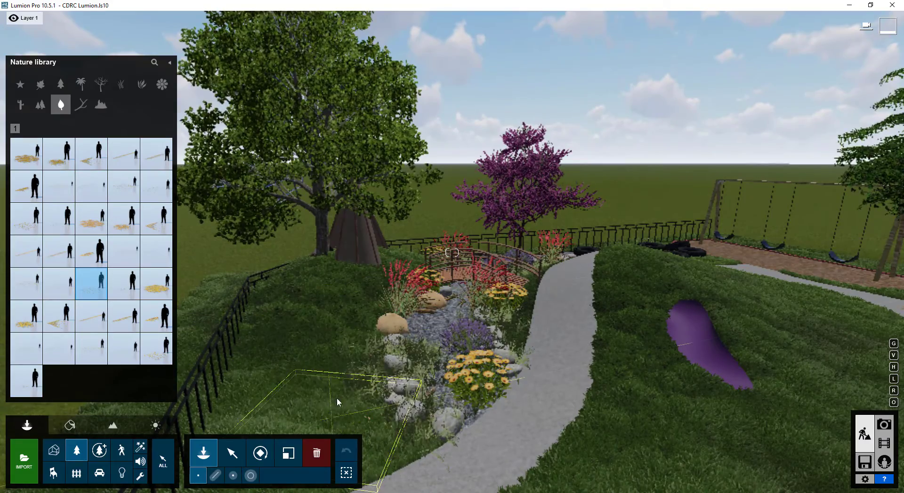
{"action": "left_click", "coordinate": [328, 368]}
{"action": "key", "text": "w"}
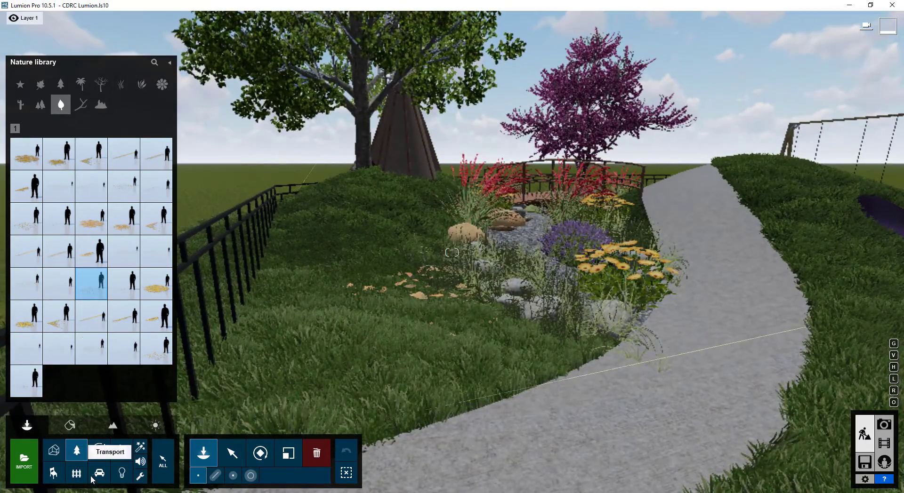
Search the indoor library for "apple" and choose the second apple model
{"action": "left_click", "coordinate": [75, 473]}
{"action": "left_click", "coordinate": [54, 473]}
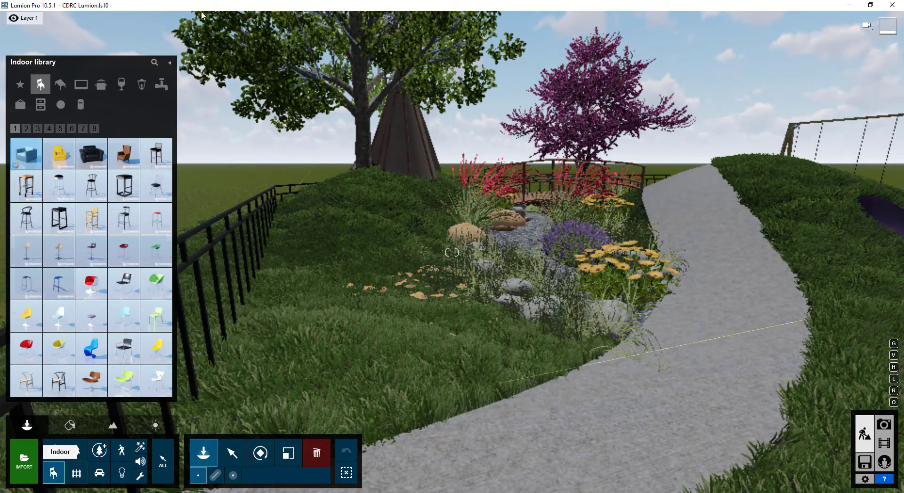
{"action": "left_click", "coordinate": [152, 63]}
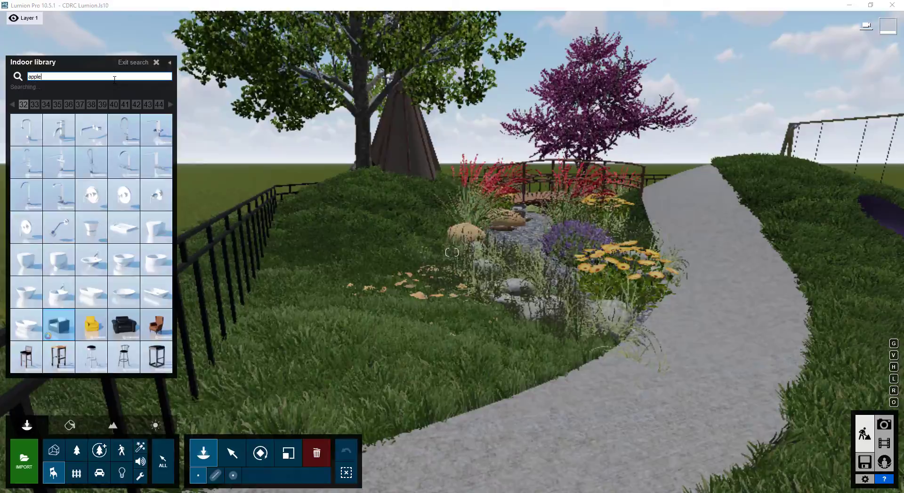
{"action": "left_click", "coordinate": [70, 141]}
Scatter several yellow-red apples and a green apple in the grass between the tree trunk and the tepee
{"action": "key", "text": "w"}
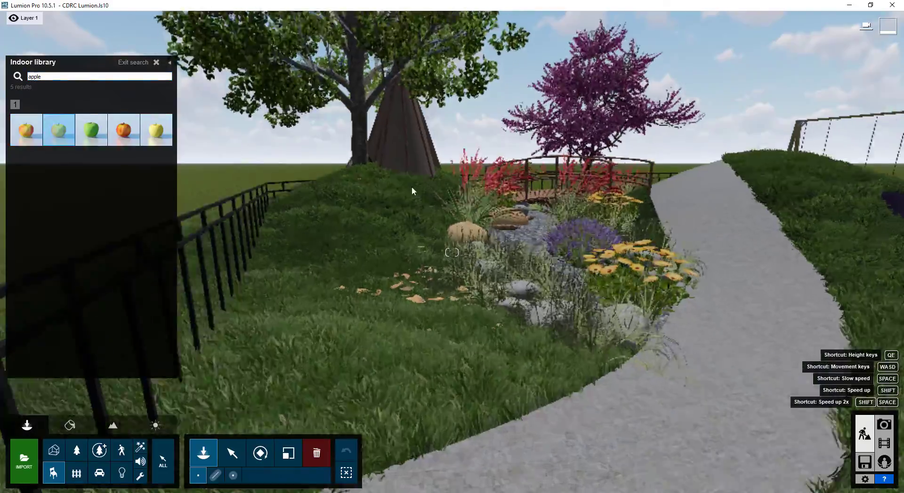
{"action": "key", "text": "q"}
{"action": "key", "text": "e"}
{"action": "key", "text": "a"}
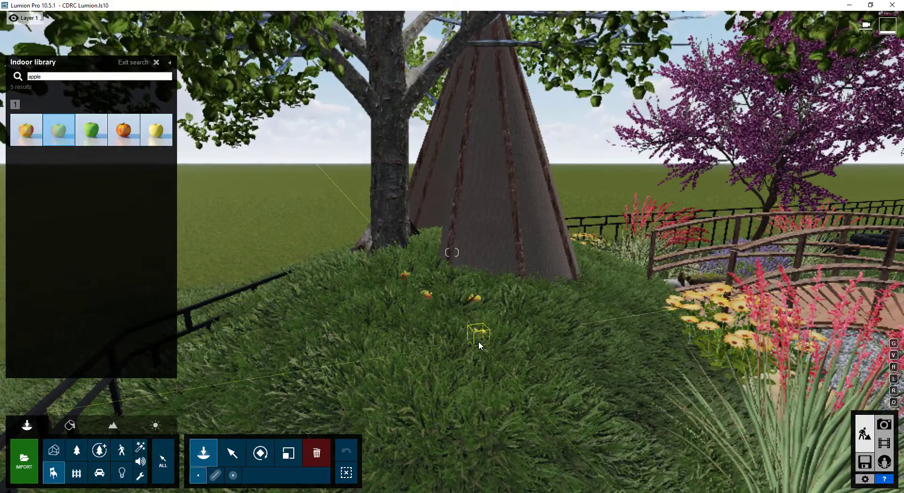
{"action": "key", "text": "w"}
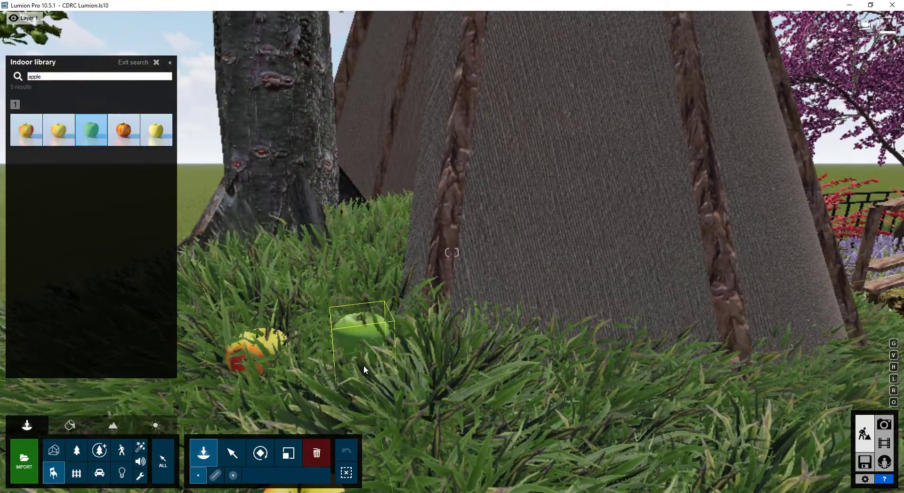
{"action": "left_click", "coordinate": [364, 365]}
Adjust the lawn's Wild Grass 01 material to a paler green and save the material changes
{"action": "key", "text": "s"}
{"action": "right_click_drag", "start_coordinate": [458, 445], "coordinate": [565, 437]}
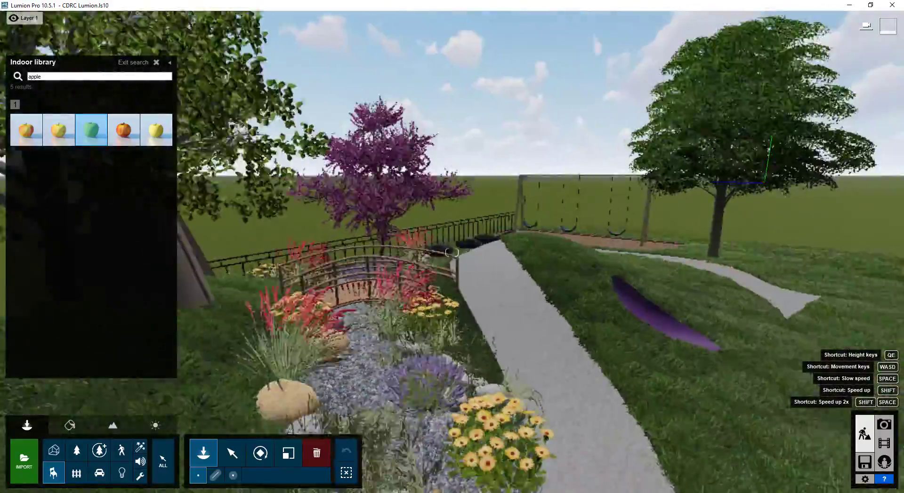
{"action": "key", "text": "s"}
{"action": "right_click_drag", "start_coordinate": [452, 253], "coordinate": [428, 255]}
{"action": "key", "text": "e"}
{"action": "key", "text": "d"}
{"action": "key", "text": "d"}
{"action": "key", "text": "d"}
{"action": "key", "text": "d"}
{"action": "key", "text": "a"}
{"action": "key", "text": "a"}
{"action": "key", "text": "w"}
{"action": "key", "text": "q"}
{"action": "key", "text": "w"}
{"action": "key", "text": "e"}
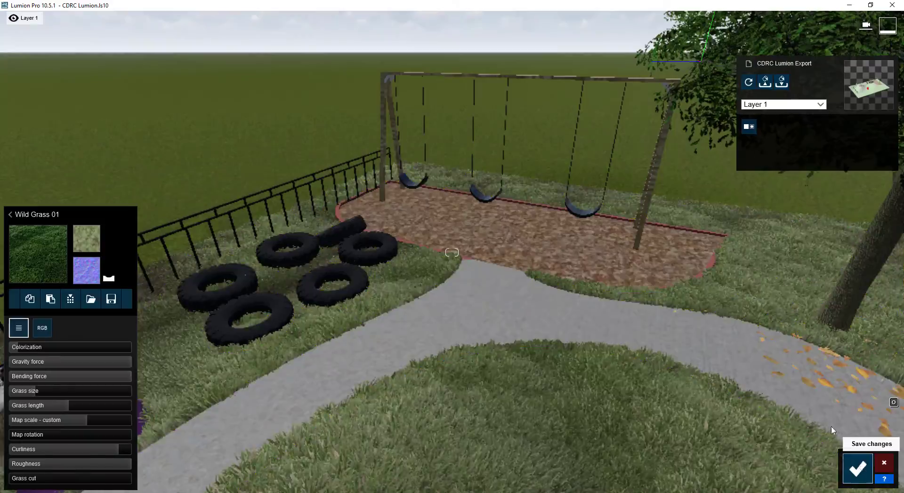
{"action": "left_click", "coordinate": [858, 469]}
Back the view off to overlook the path, gravel bed and purple slide, and enter Photo mode
{"action": "key", "text": "s"}
{"action": "right_click_drag", "start_coordinate": [550, 251], "coordinate": [462, 238]}
{"action": "key", "text": "e"}
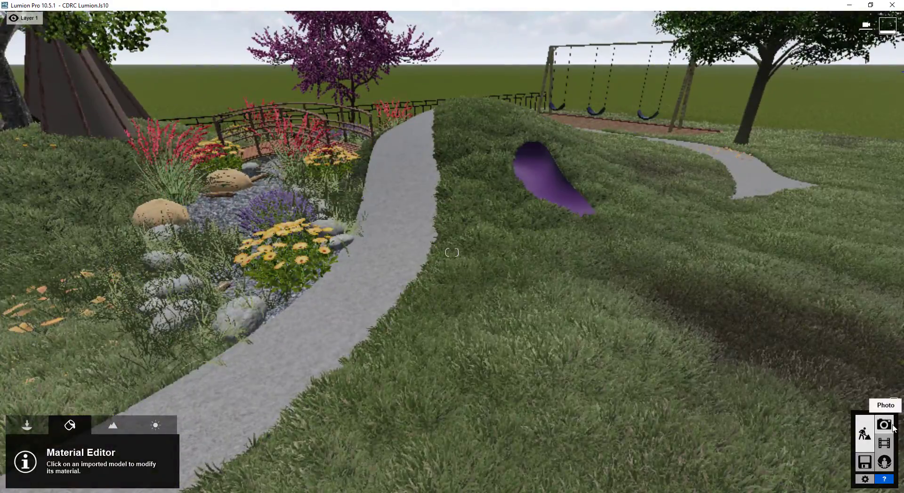
{"action": "left_click", "coordinate": [892, 426]}
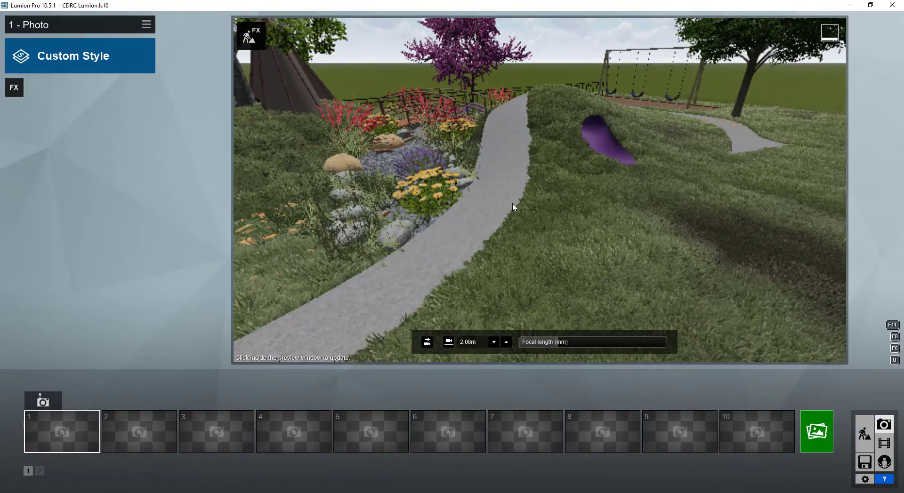
Frame the photo low over the gravel bed facing the bridge and set the focal length to about 12.1 mm
{"action": "key", "text": "w"}
{"action": "right_click_drag", "start_coordinate": [369, 182], "coordinate": [335, 155]}
{"action": "key", "text": "e"}
{"action": "key", "text": "d"}
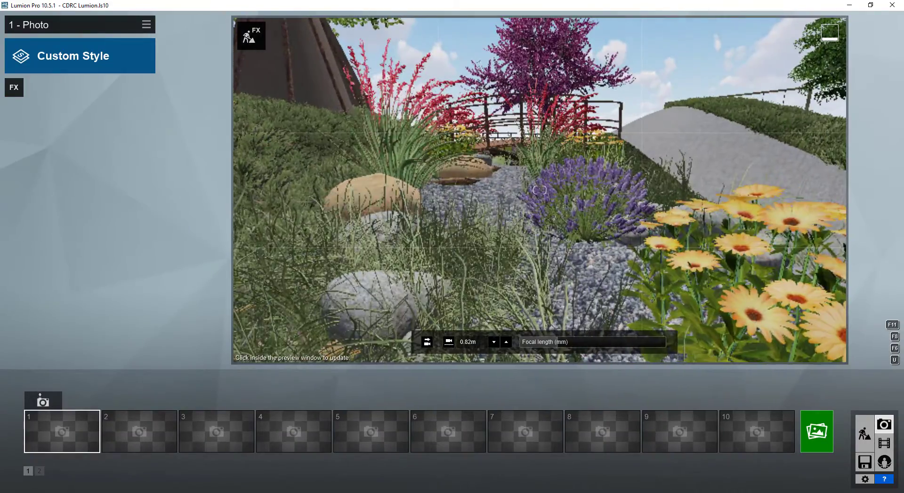
{"action": "key", "text": "s"}
{"action": "key", "text": "s"}
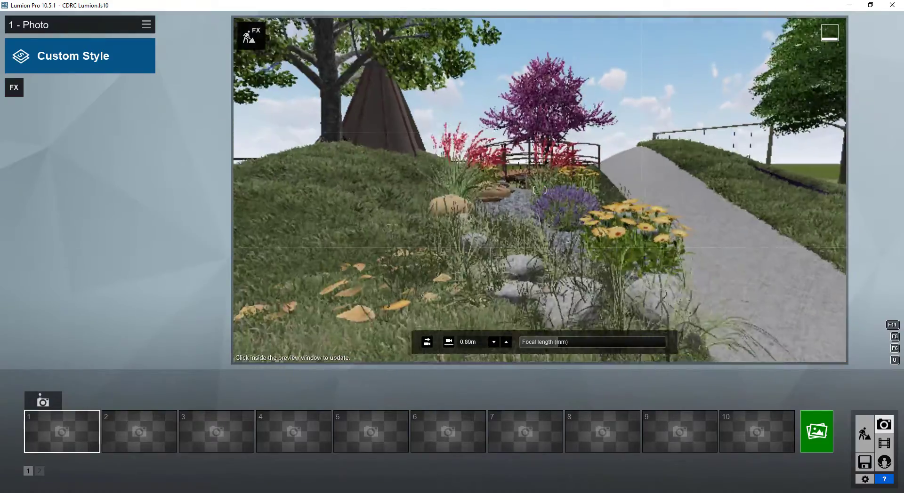
{"action": "key", "text": "w"}
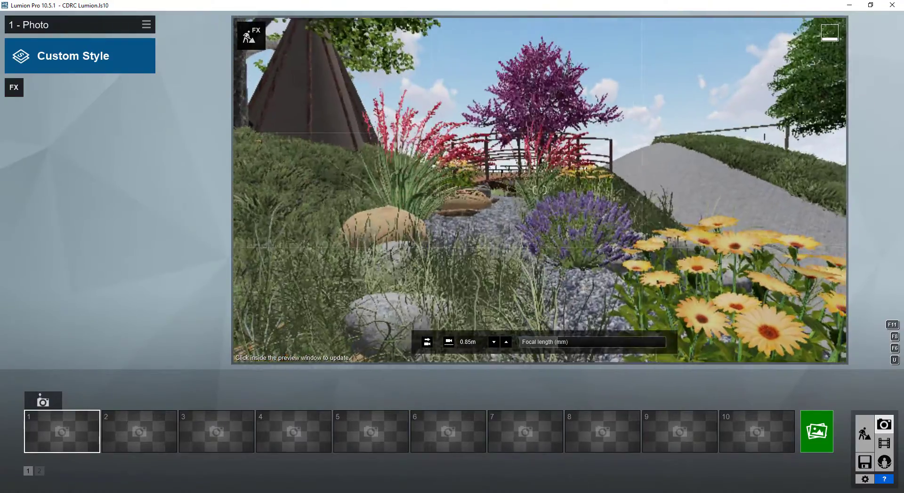
{"action": "left_click_drag", "start_coordinate": [557, 342], "coordinate": [548, 340]}
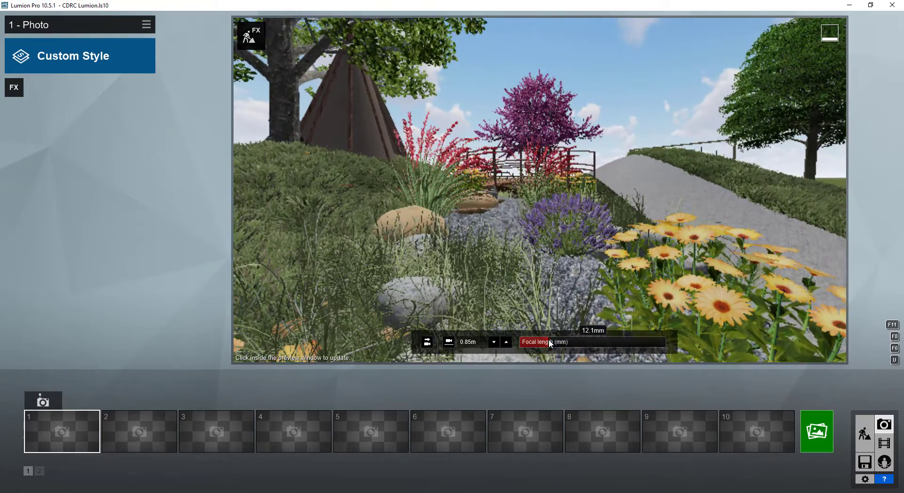
Bring the camera in close to the tan boulder and lavender, facing the bridge, and store the view in photo slot 1
{"action": "key", "text": "w"}
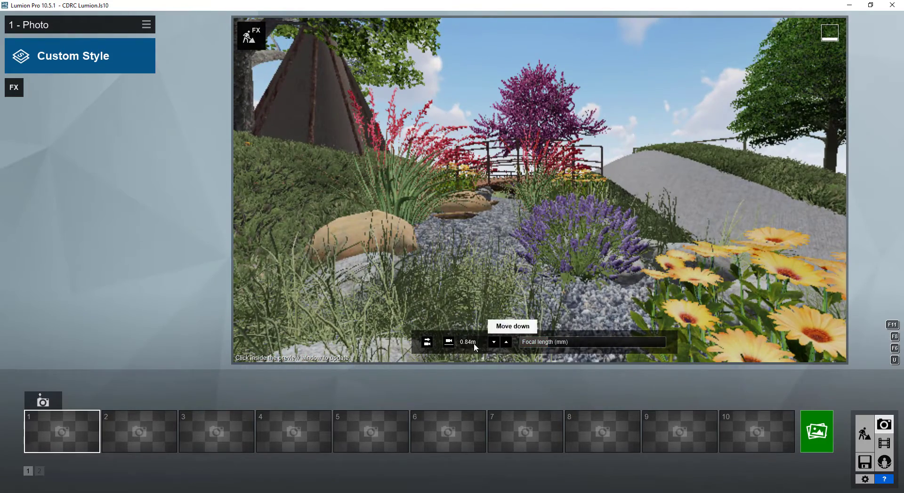
{"action": "key", "text": "d"}
{"action": "right_click_drag", "start_coordinate": [501, 301], "coordinate": [488, 292]}
{"action": "key", "text": "a"}
{"action": "key", "text": "w"}
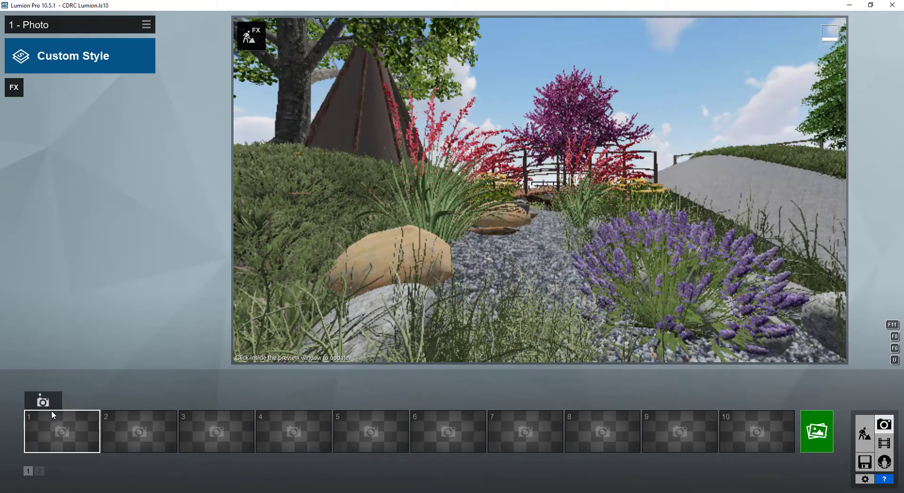
{"action": "left_click", "coordinate": [43, 400]}
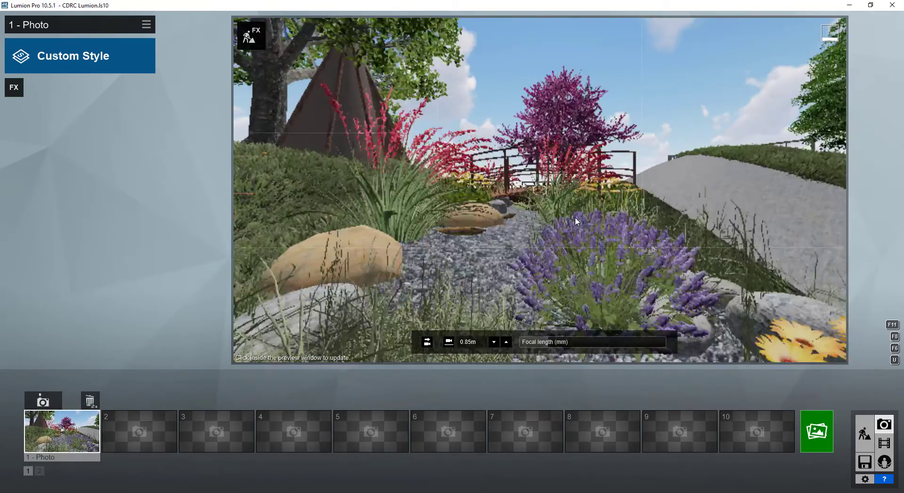
Frame the grassy mound with the purple slide, the garden path and swings, and store the view in photo slot 2
{"action": "key", "text": "d"}
{"action": "key", "text": "a"}
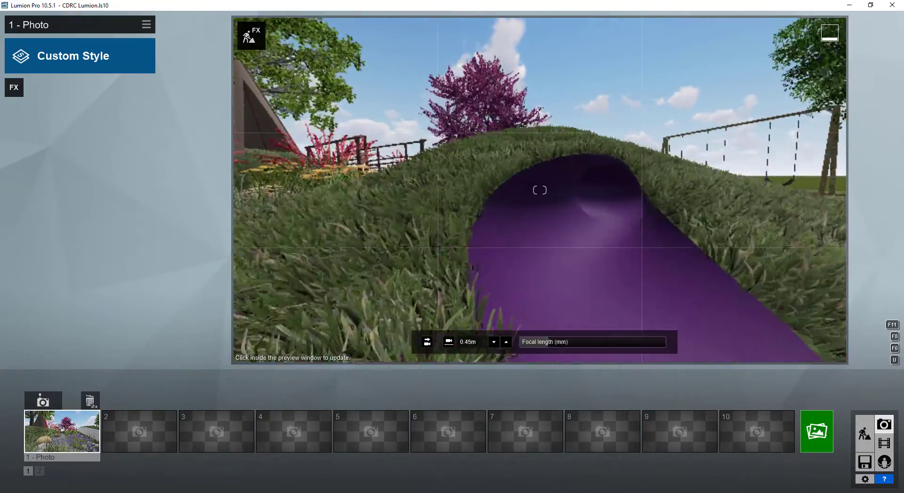
{"action": "key", "text": "s"}
{"action": "right_click_drag", "start_coordinate": [507, 346], "coordinate": [487, 329]}
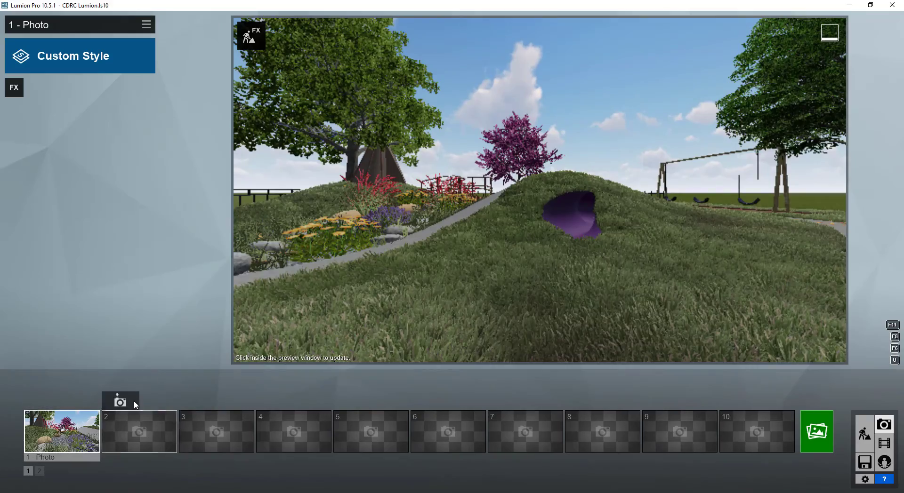
{"action": "left_click", "coordinate": [120, 400]}
Frame the curving path with the tyres and fence beside it, and store this view in photo slot 2
{"action": "key", "text": "w"}
{"action": "key", "text": "w"}
{"action": "right_click_drag", "start_coordinate": [539, 190], "coordinate": [470, 189]}
{"action": "key", "text": "d"}
{"action": "key", "text": "q"}
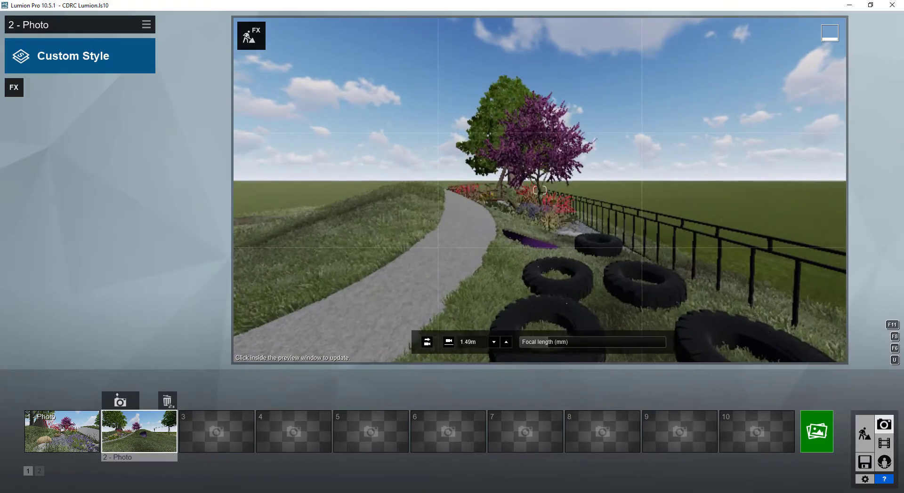
{"action": "left_click", "coordinate": [118, 404]}
Move the camera along the path from the tyres and into the teepee at about grass height
{"action": "key", "text": "w"}
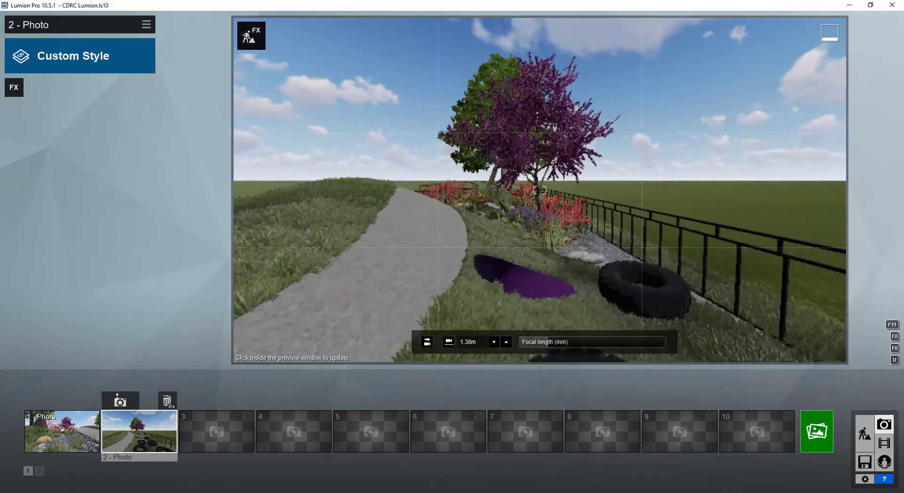
{"action": "key", "text": "w"}
{"action": "right_click_drag", "start_coordinate": [539, 191], "coordinate": [781, 187]}
{"action": "key", "text": "a"}
{"action": "key", "text": "a"}
{"action": "key", "text": "d"}
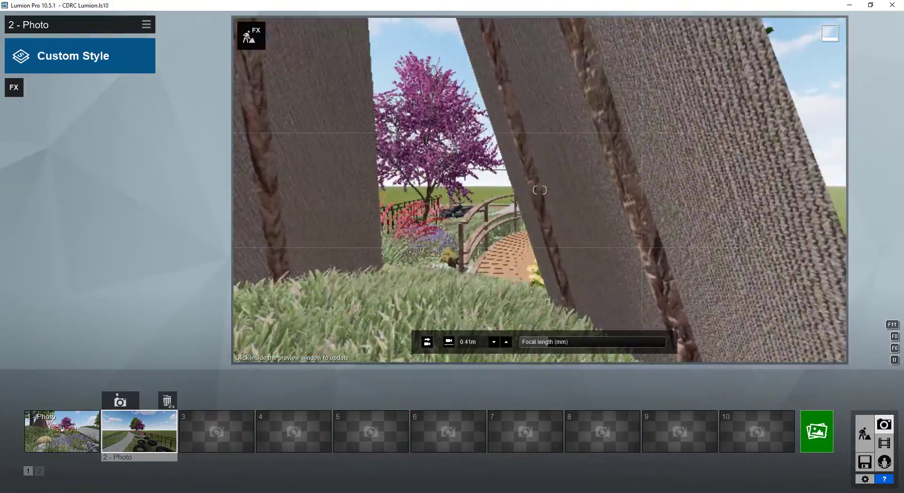
Frame the bridge through the teepee opening with a shorter focal length and store the view in photo slot 3
{"action": "key", "text": "w"}
{"action": "key", "text": "a"}
{"action": "key", "text": "s"}
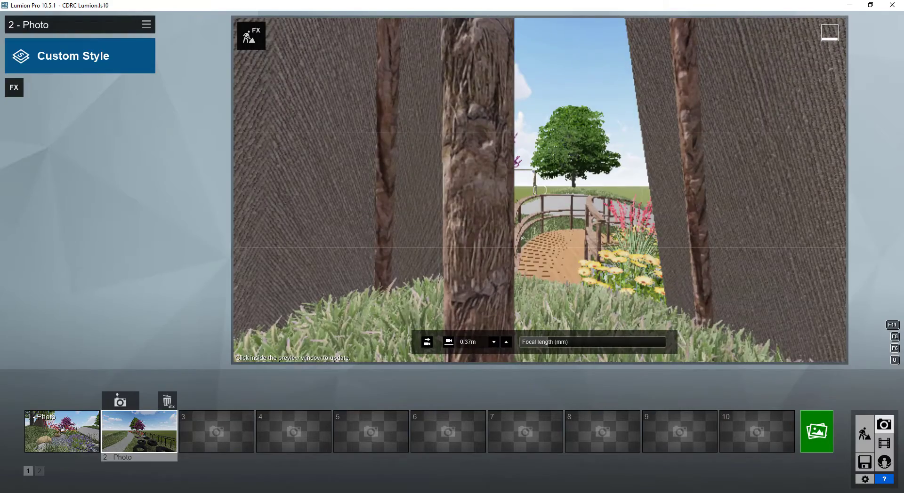
{"action": "key", "text": "w"}
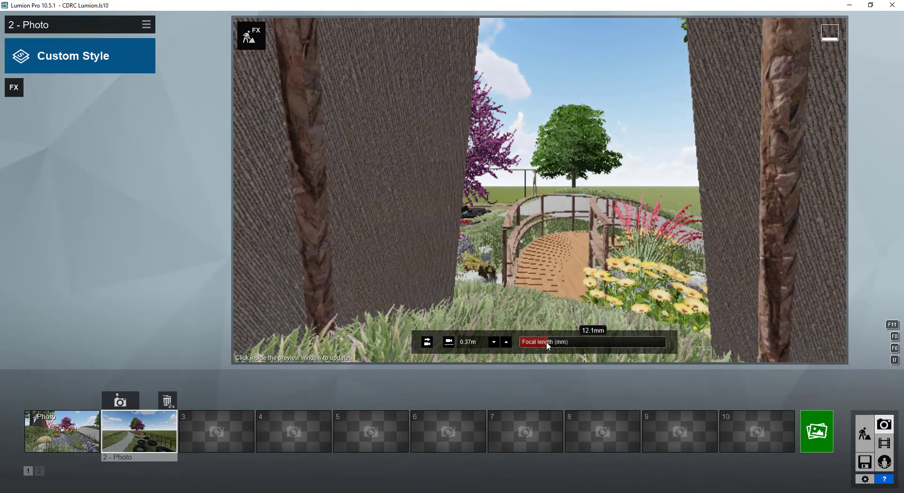
{"action": "left_click_drag", "start_coordinate": [547, 346], "coordinate": [530, 343]}
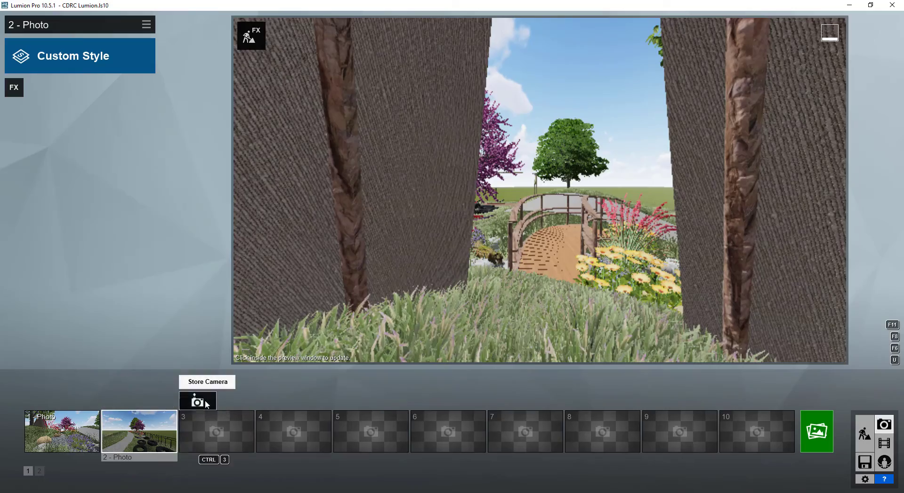
{"action": "left_click", "coordinate": [197, 401]}
{"action": "key", "text": "d"}
{"action": "key", "text": "q"}
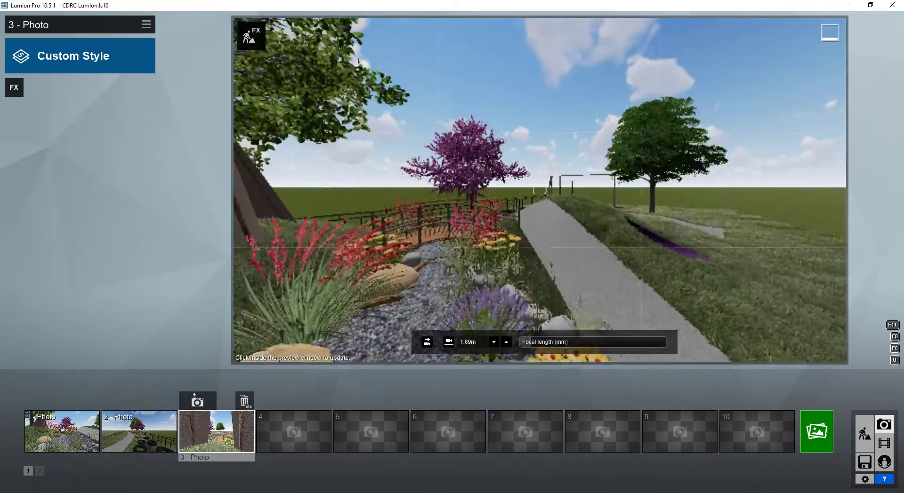
{"action": "key", "text": "w"}
{"action": "key", "text": "e"}
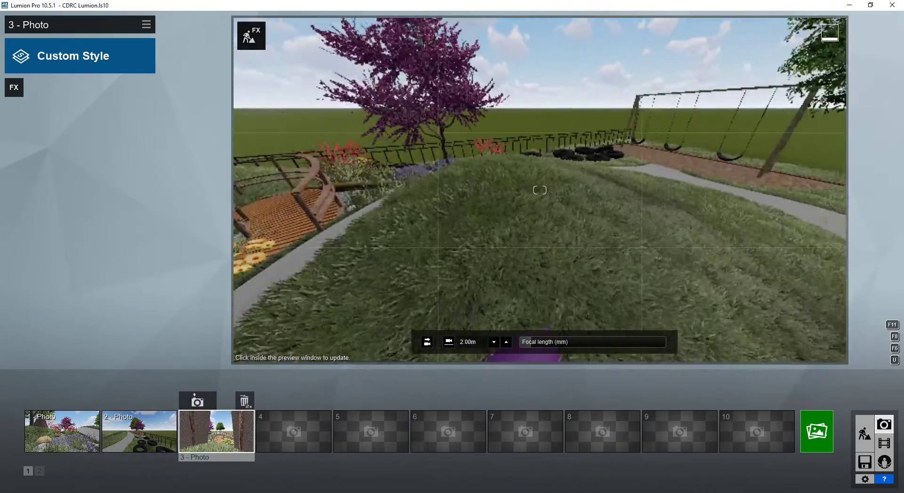
{"action": "key", "text": "q"}
{"action": "key", "text": "s"}
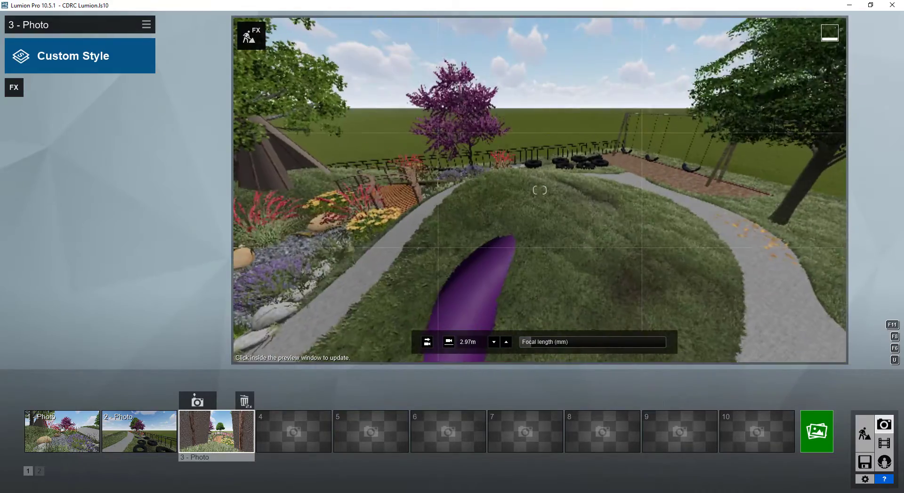
Recall photo 1 and apply the Realistic style to it
{"action": "left_click", "coordinate": [61, 431]}
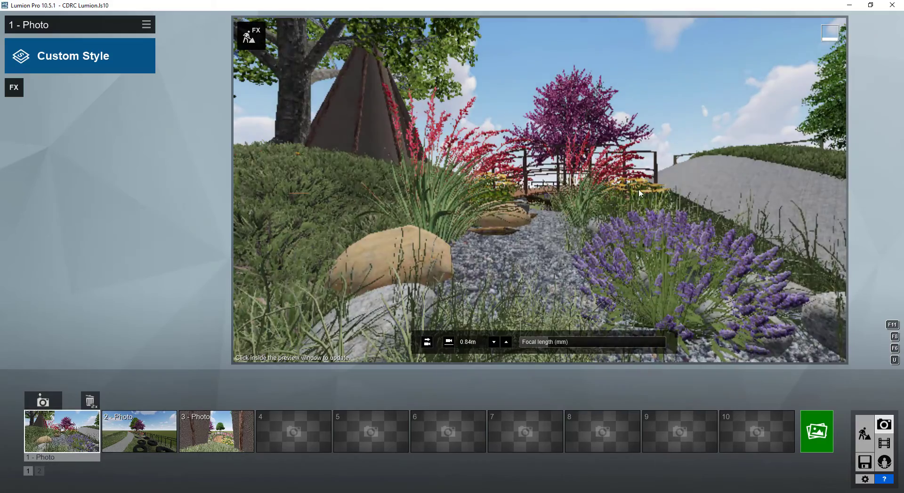
{"action": "left_click", "coordinate": [115, 74]}
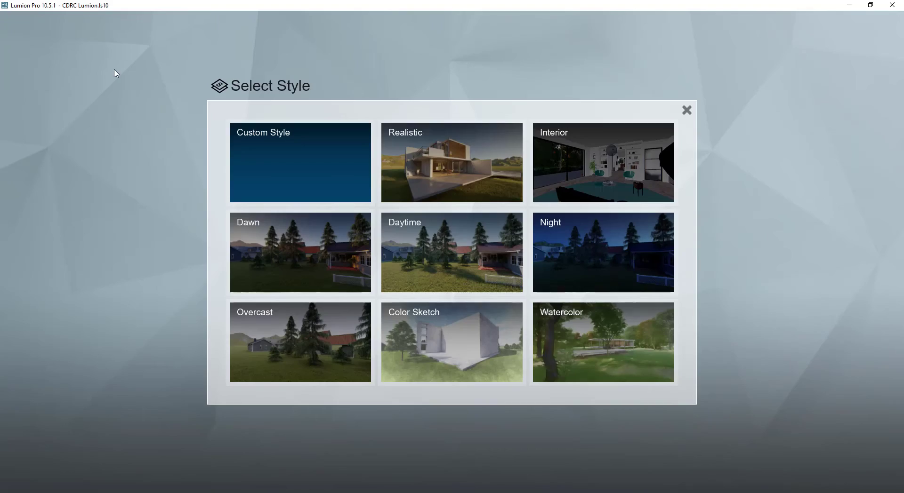
{"action": "left_click", "coordinate": [464, 164]}
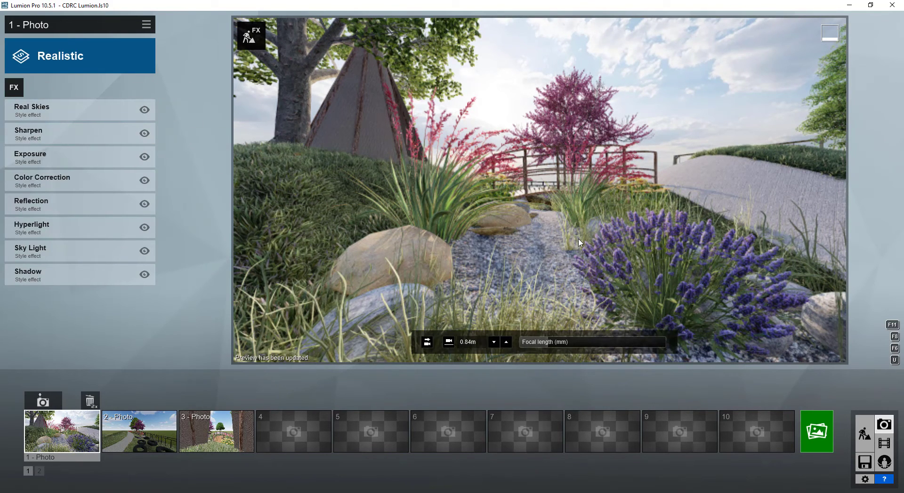
Browse the Cloudy and Sunset presets of photo 1's Real Skies effect
{"action": "left_click", "coordinate": [92, 114]}
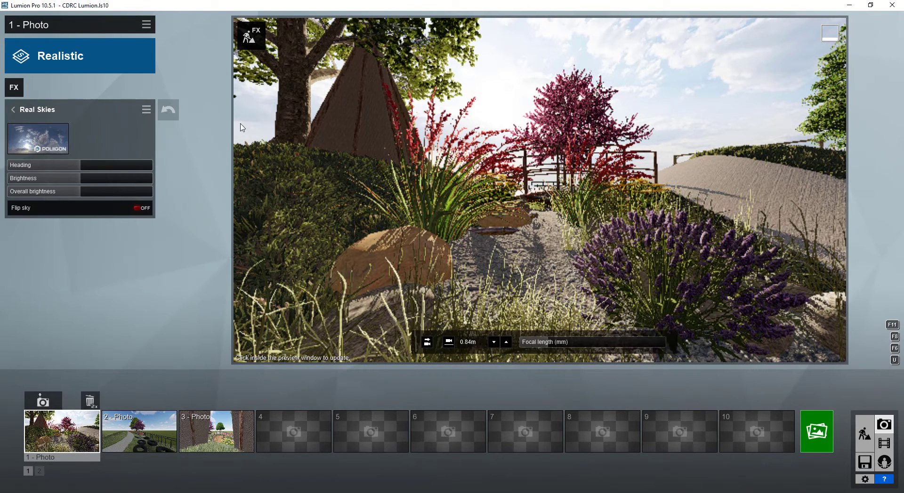
{"action": "left_click", "coordinate": [60, 134]}
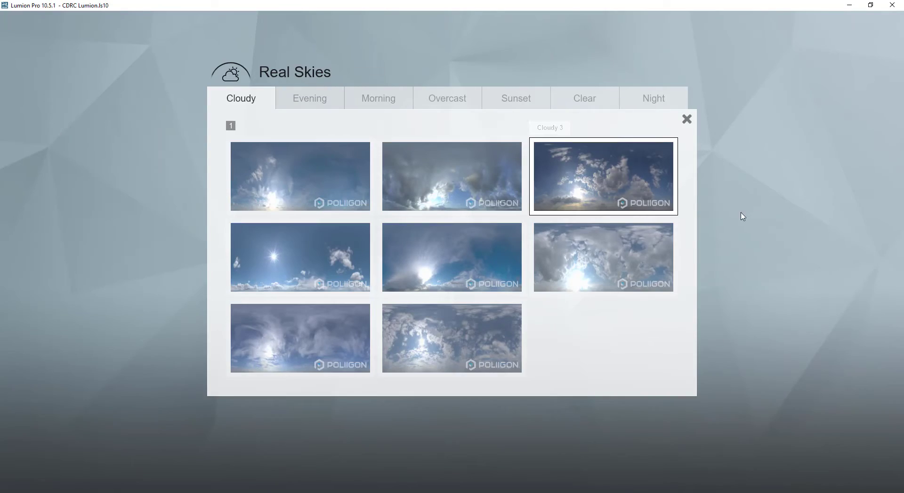
{"action": "left_click", "coordinate": [532, 110]}
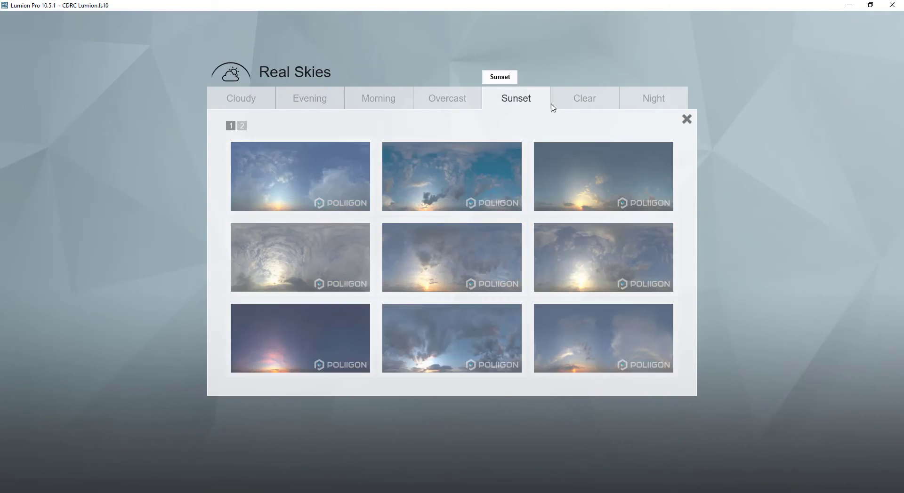
{"action": "left_click", "coordinate": [687, 120]}
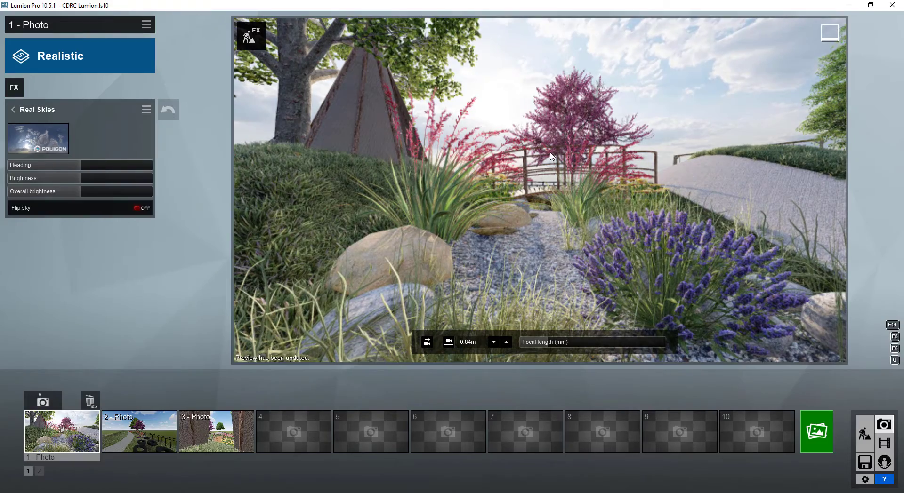
Recall photo 2, reframe the path and tyres from a lower camera position, and store the view in slot 2 again
{"action": "key", "text": "s"}
{"action": "key", "text": "d"}
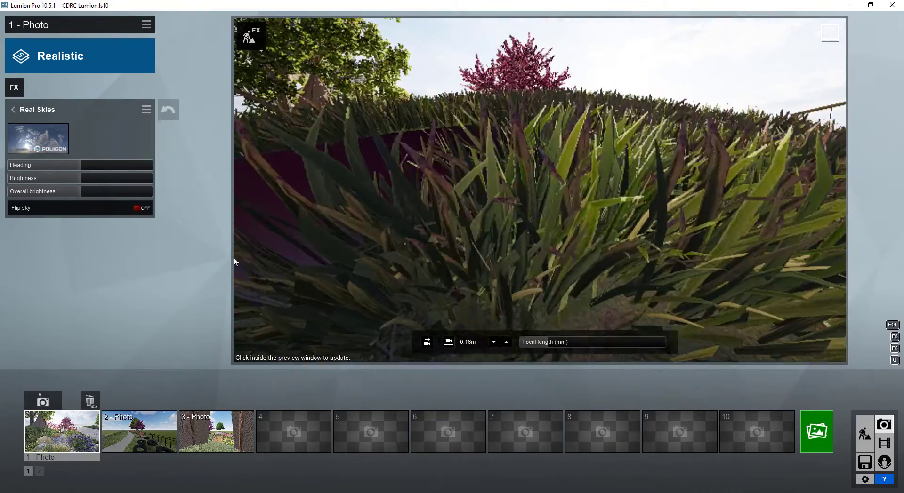
{"action": "left_click", "coordinate": [162, 441]}
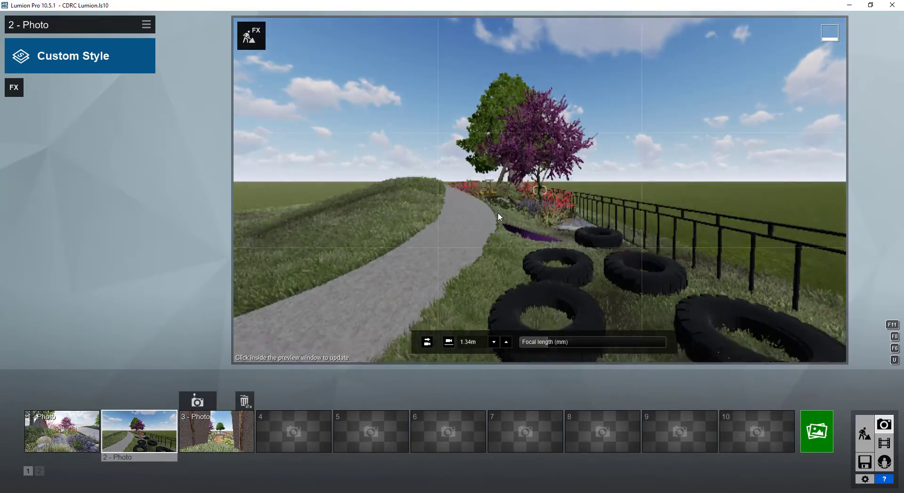
{"action": "key", "text": "a"}
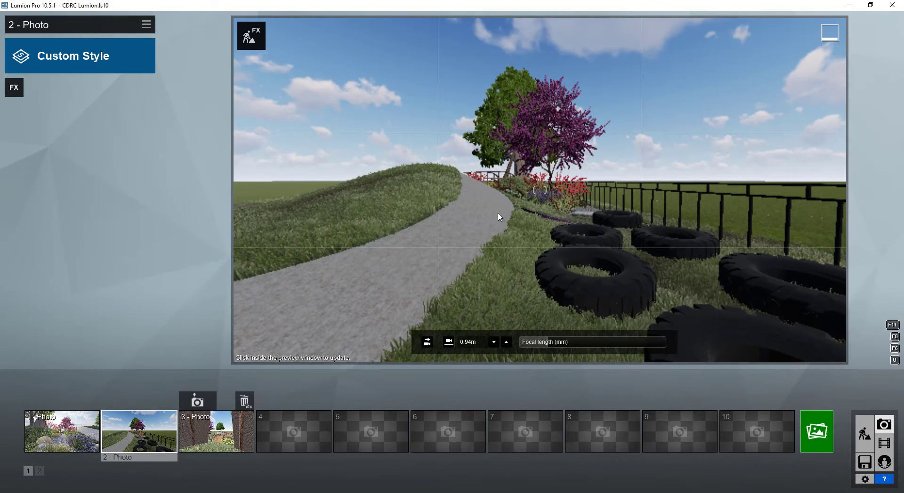
{"action": "left_click", "coordinate": [121, 400]}
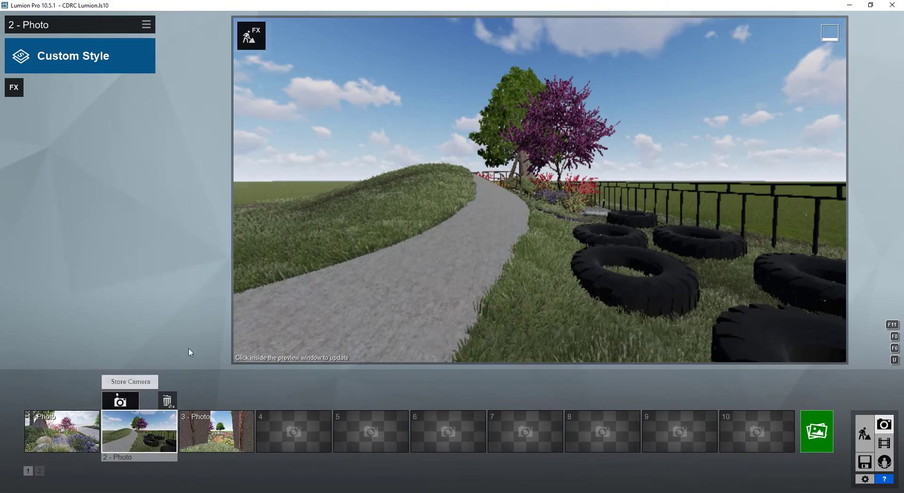
Apply the Realistic style to photo 2
{"action": "left_click", "coordinate": [70, 56]}
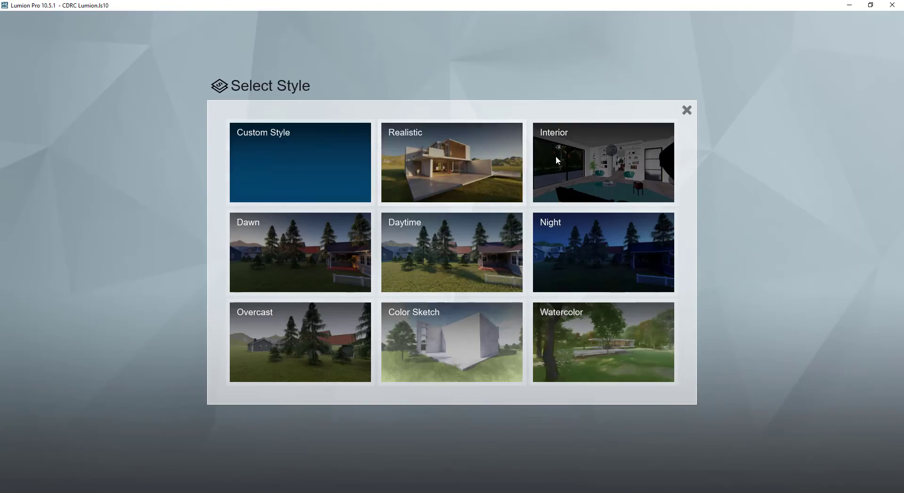
{"action": "left_click", "coordinate": [462, 159]}
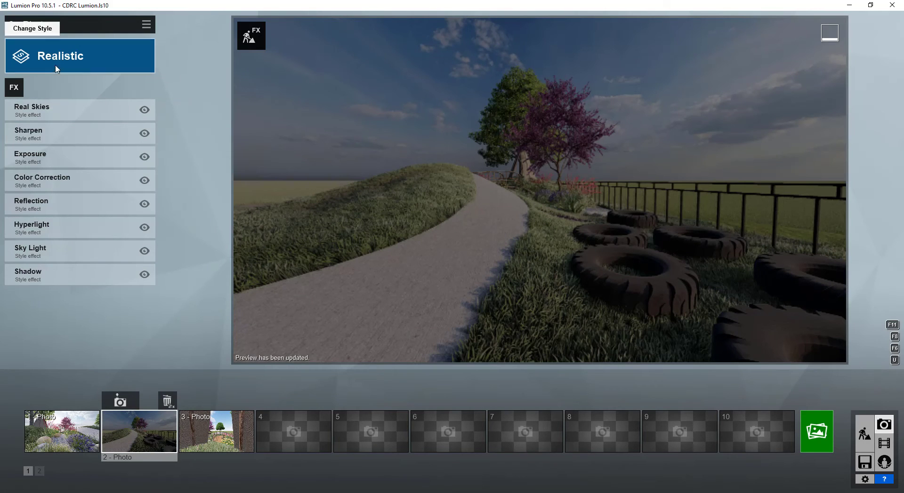
Set photo 2's Real Skies to Sunset 2, raise the sky heading slightly and update the preview
{"action": "left_click", "coordinate": [29, 113]}
{"action": "left_click", "coordinate": [57, 151]}
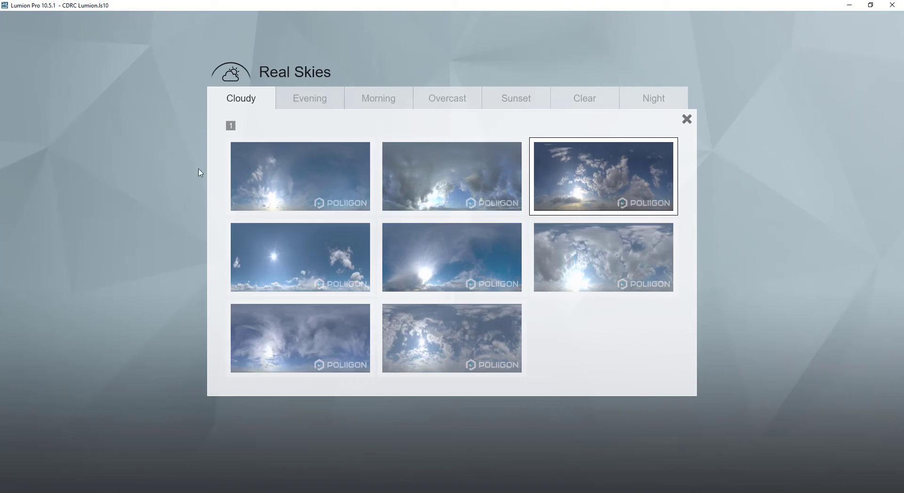
{"action": "left_click", "coordinate": [531, 103]}
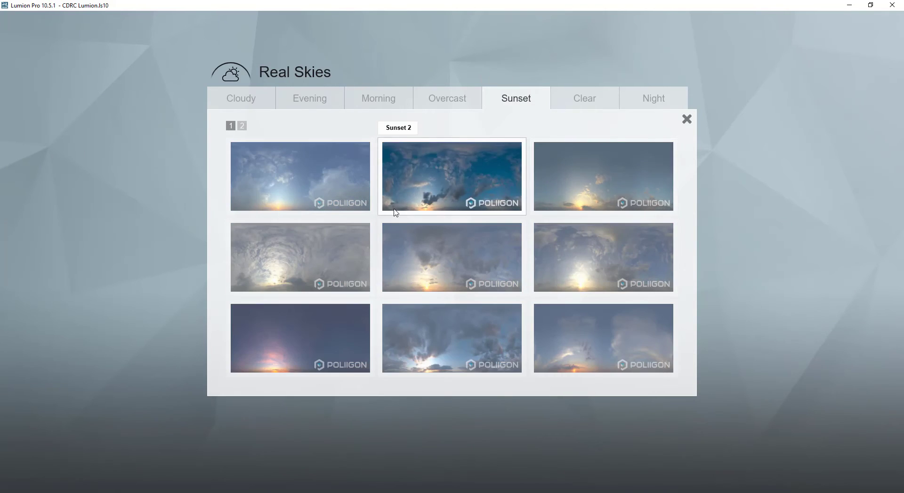
{"action": "left_click", "coordinate": [455, 184]}
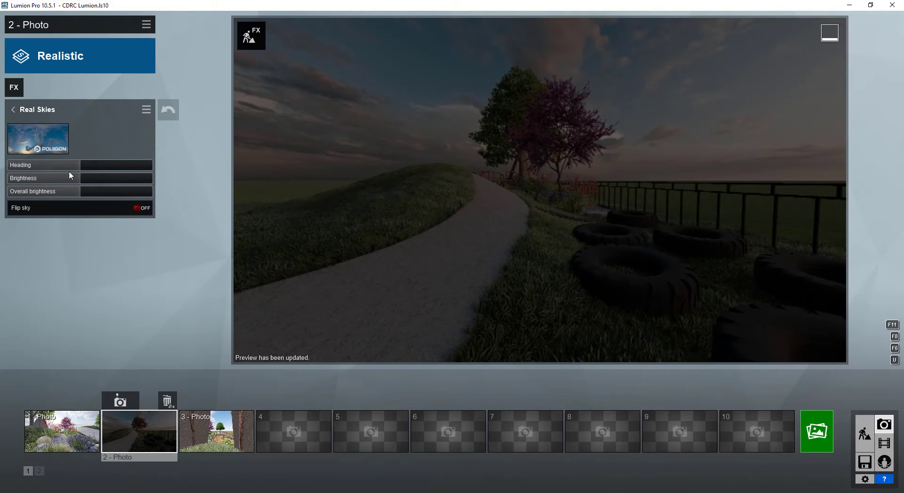
{"action": "left_click_drag", "start_coordinate": [80, 164], "coordinate": [100, 165]}
{"action": "left_click", "coordinate": [638, 230]}
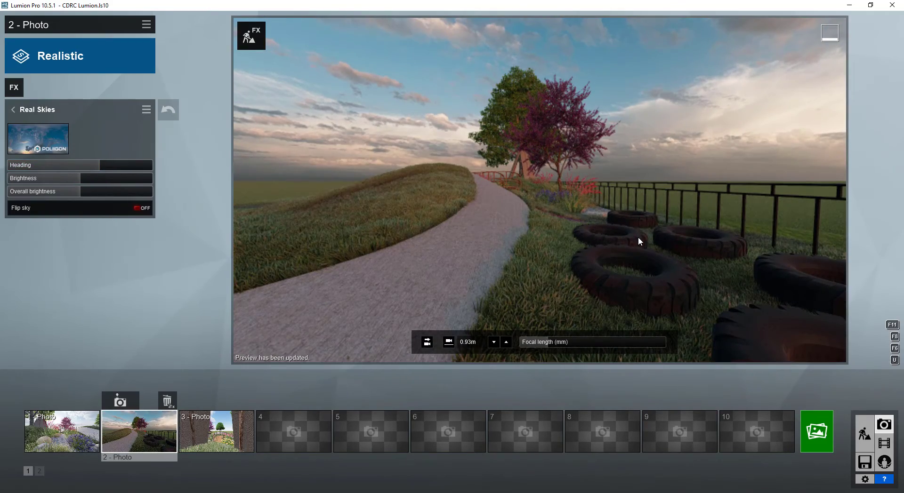
Recall photo 3, the bridge seen from inside the teepee, and apply the Realistic style
{"action": "left_click", "coordinate": [221, 433]}
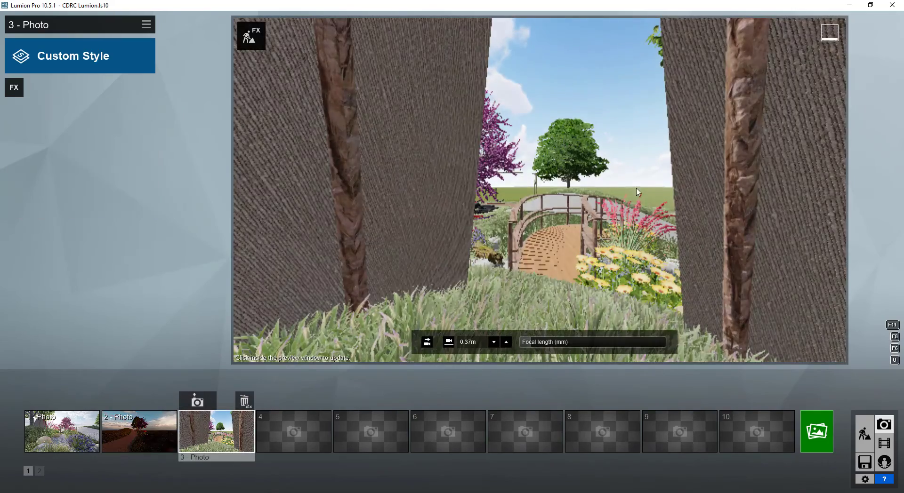
{"action": "left_click", "coordinate": [104, 61]}
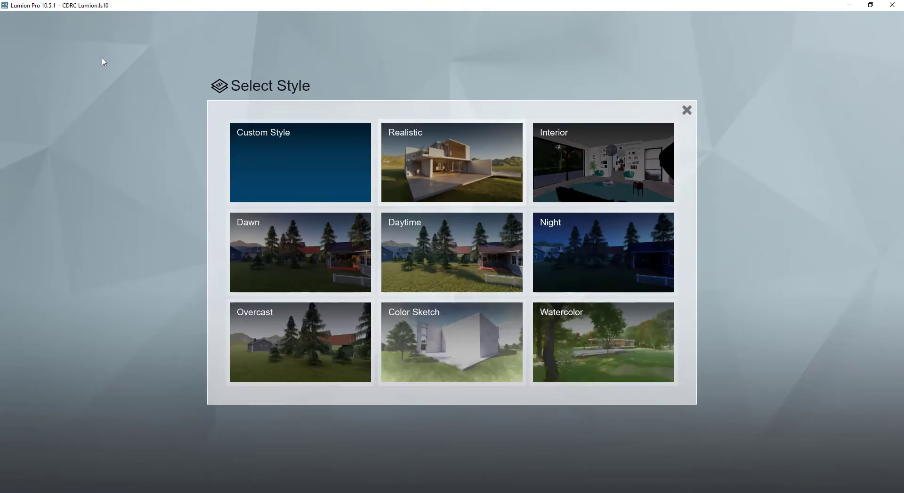
{"action": "left_click", "coordinate": [479, 183]}
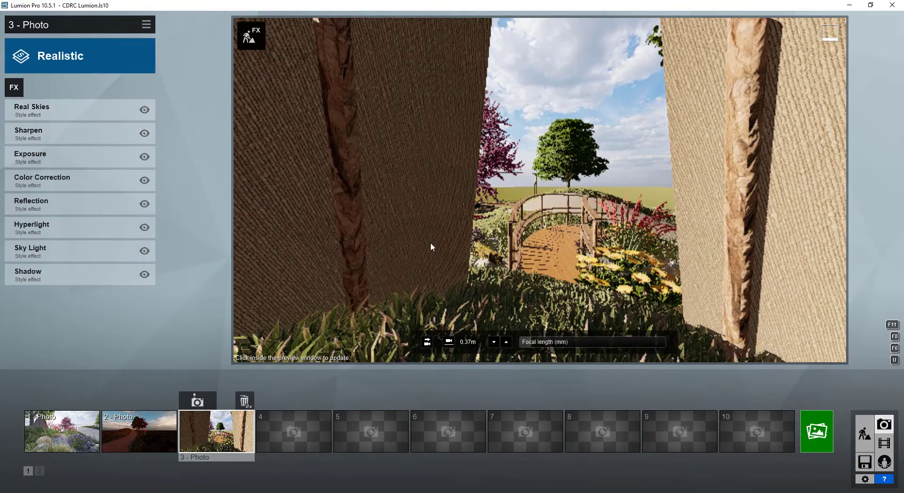
Recall photo 2 and add the Precipitation effect, with particle quantity and size at minimum and a slightly reduced precipitation phase
{"action": "left_click", "coordinate": [153, 452]}
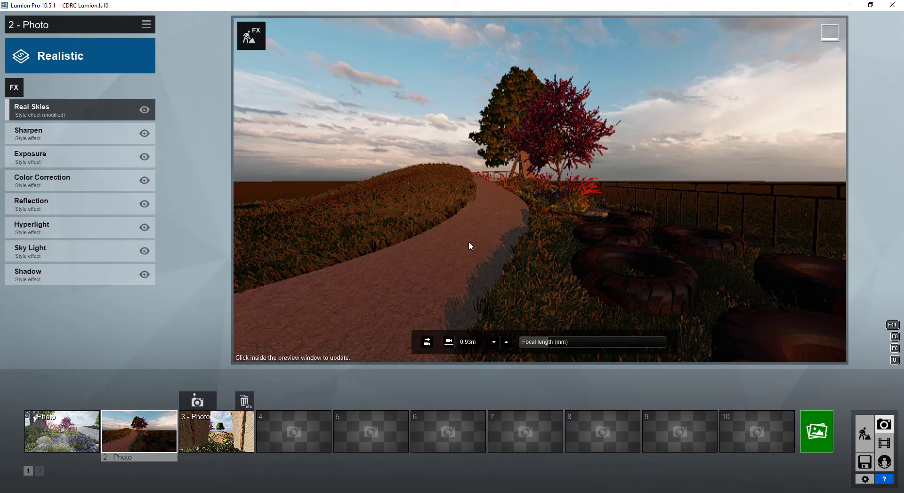
{"action": "left_click", "coordinate": [14, 88]}
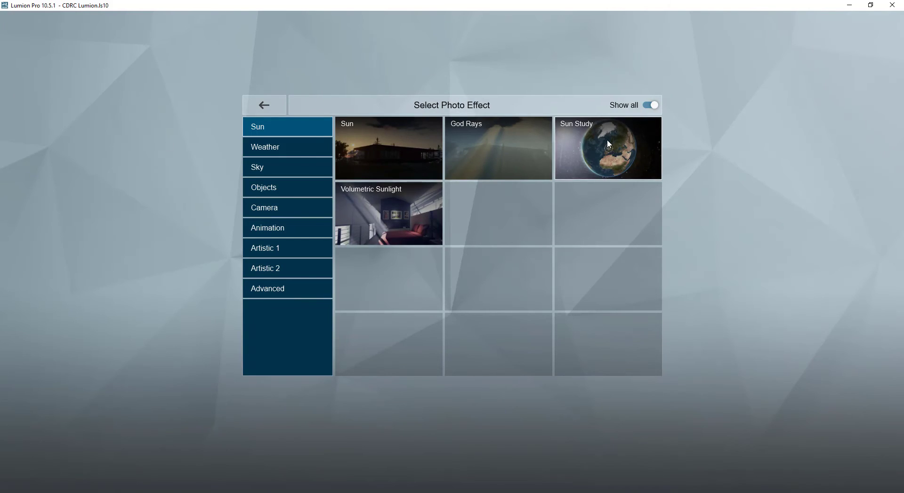
{"action": "left_click", "coordinate": [264, 106]}
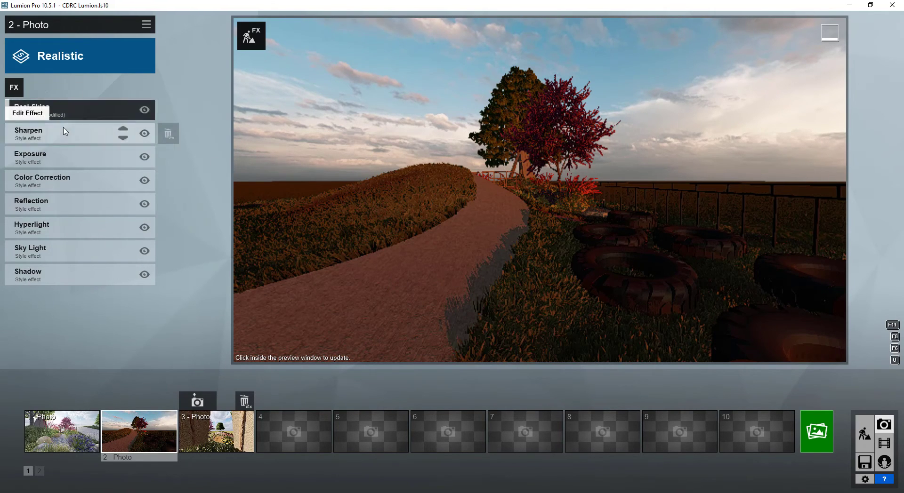
{"action": "left_click", "coordinate": [15, 89]}
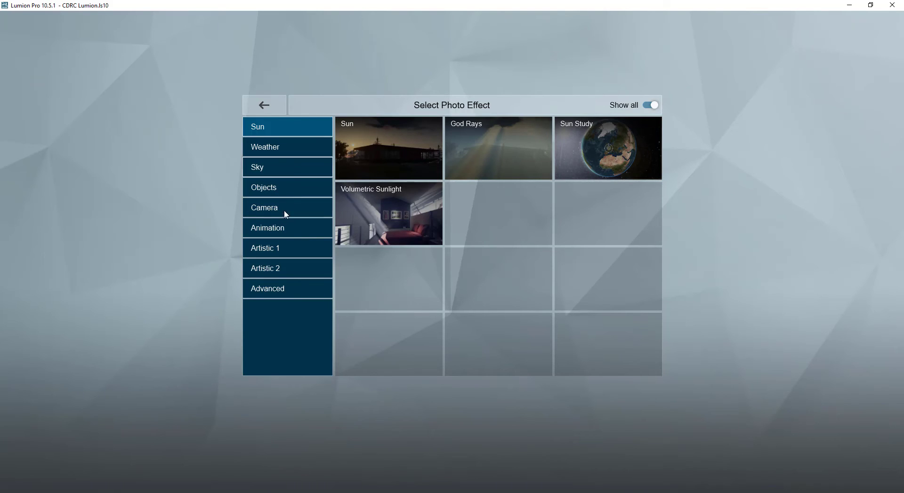
{"action": "left_click", "coordinate": [296, 144]}
{"action": "left_click", "coordinate": [614, 168]}
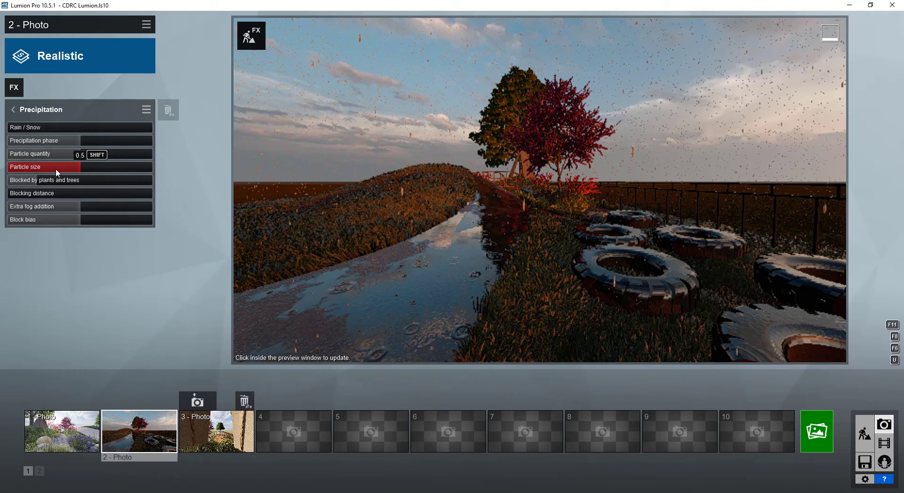
{"action": "left_click_drag", "start_coordinate": [60, 155], "coordinate": [3, 165]}
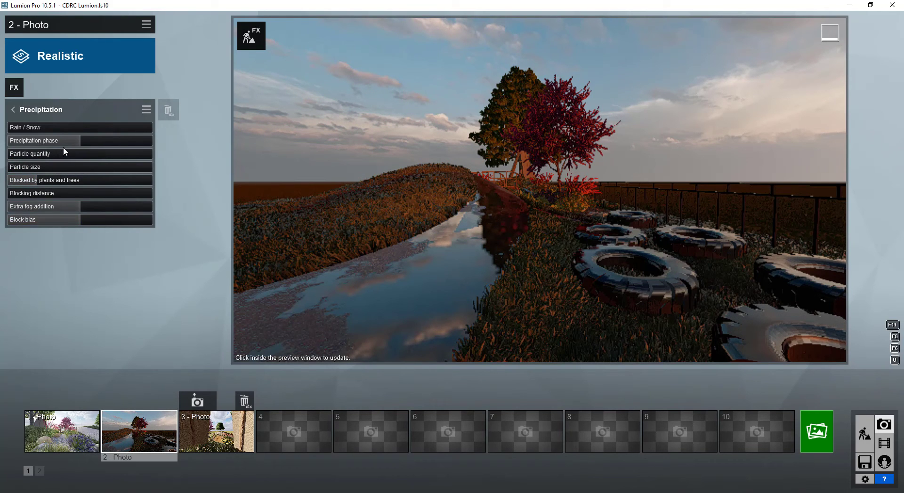
{"action": "mouse_move", "coordinate": [64, 144]}
{"action": "left_mouse_down"}
{"action": "mouse_move", "coordinate": [98, 142]}
{"action": "mouse_move", "coordinate": [72, 146]}
{"action": "left_mouse_up"}
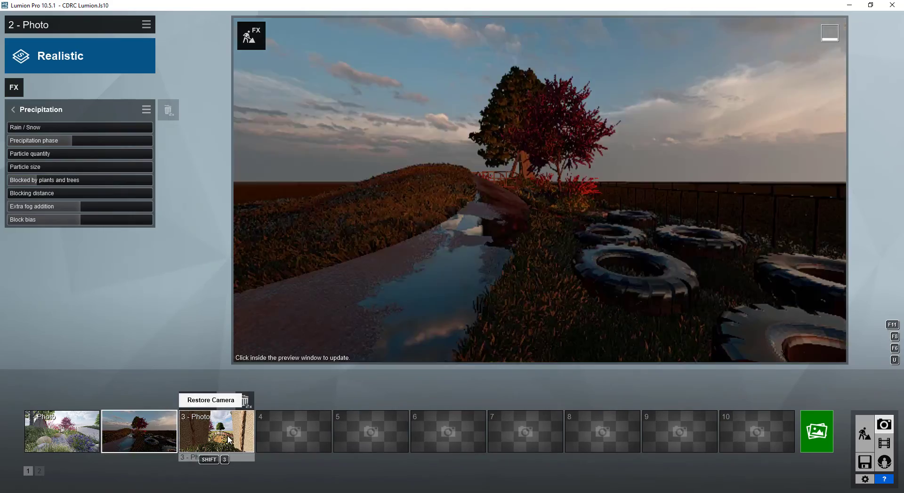
Recall photo 3 and set its Real Skies heading to about 45.6°
{"action": "left_click", "coordinate": [214, 431]}
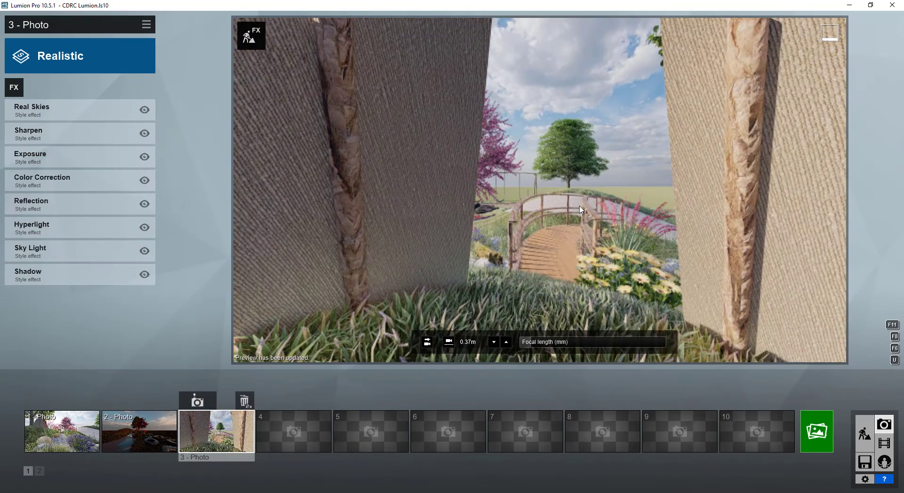
{"action": "left_click", "coordinate": [87, 113]}
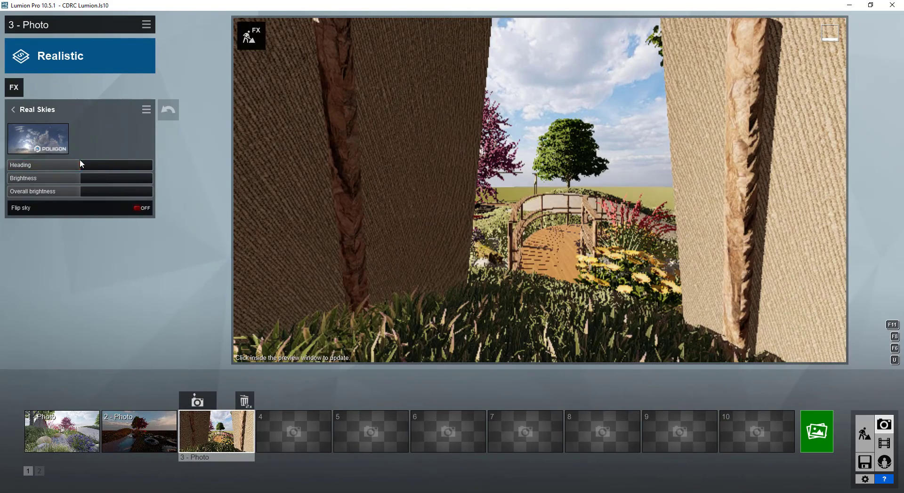
{"action": "left_click", "coordinate": [114, 165]}
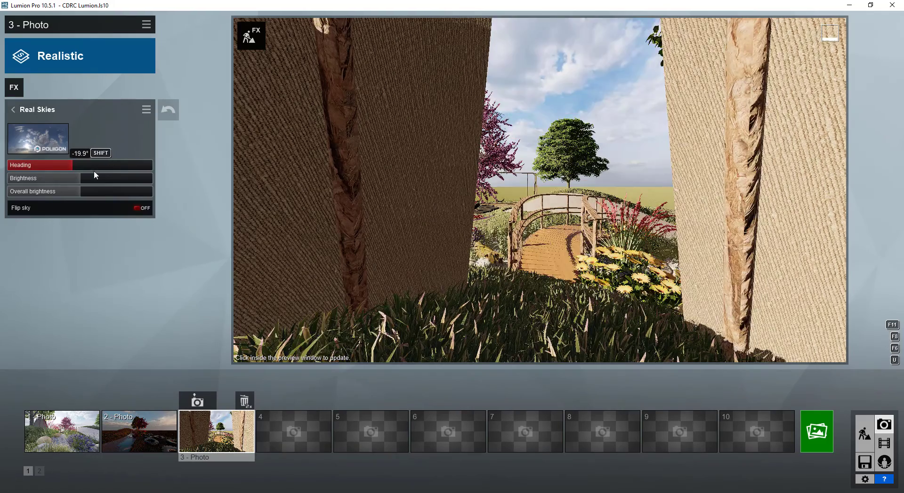
{"action": "left_click_drag", "start_coordinate": [118, 178], "coordinate": [100, 182]}
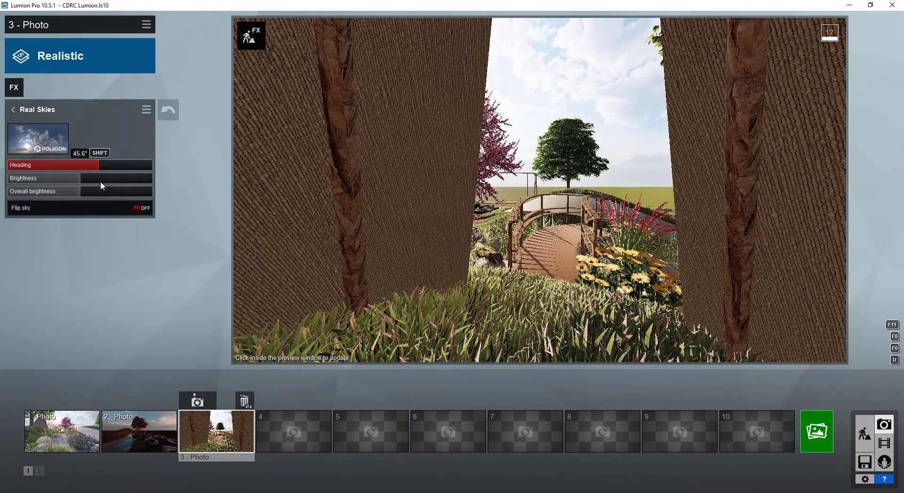
Try the second Overcast sky on photo 3 and raise its heading further
{"action": "left_click", "coordinate": [47, 142]}
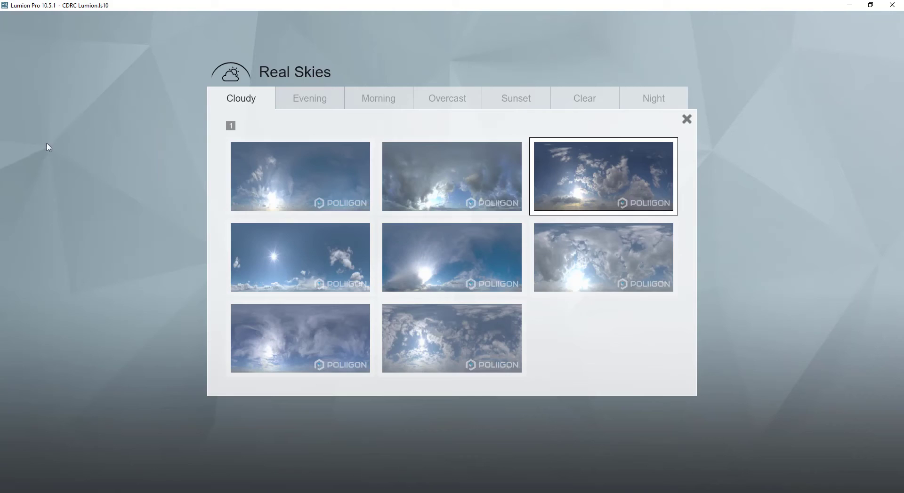
{"action": "left_click", "coordinate": [460, 98]}
{"action": "left_click", "coordinate": [494, 182]}
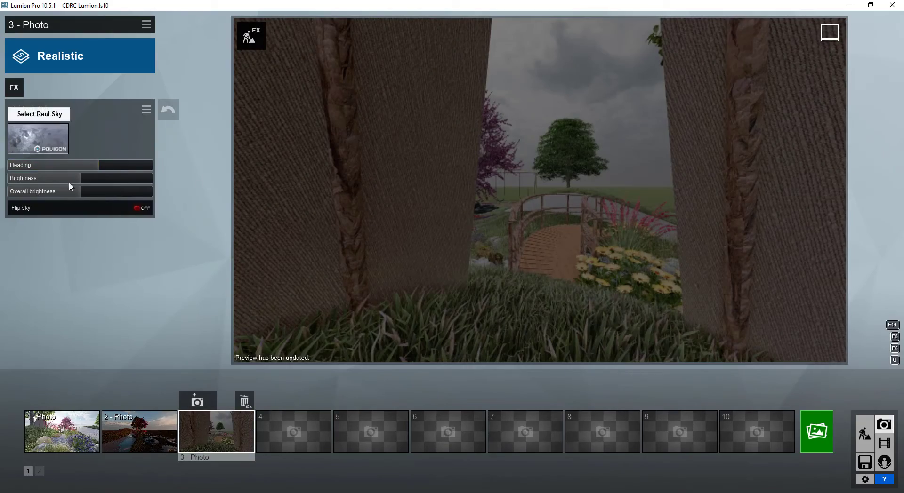
{"action": "left_click_drag", "start_coordinate": [93, 165], "coordinate": [120, 166]}
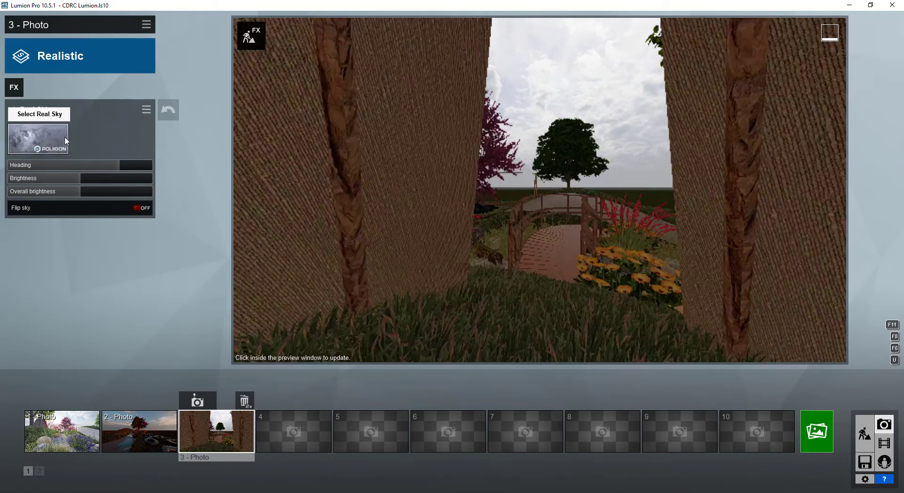
Set photo 3's Real Skies to the fourth Clear sky and lower the heading to slightly above its midpoint
{"action": "left_click", "coordinate": [66, 140]}
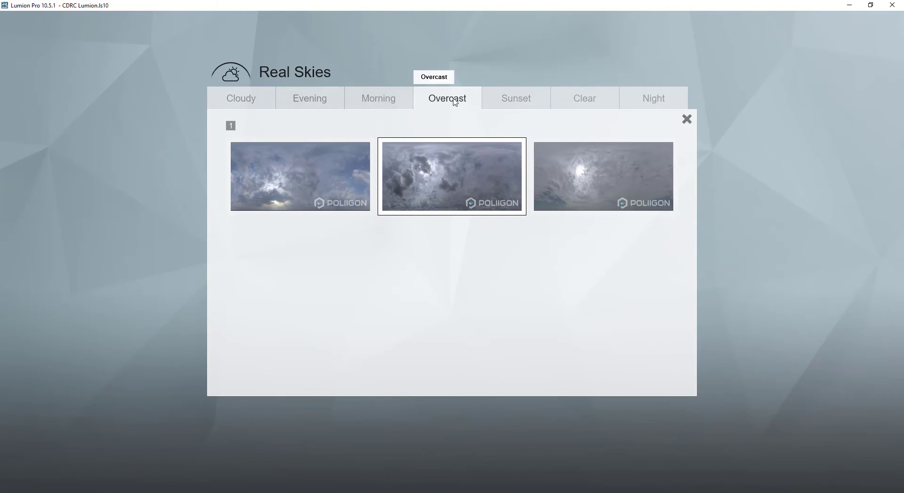
{"action": "left_click", "coordinate": [561, 100]}
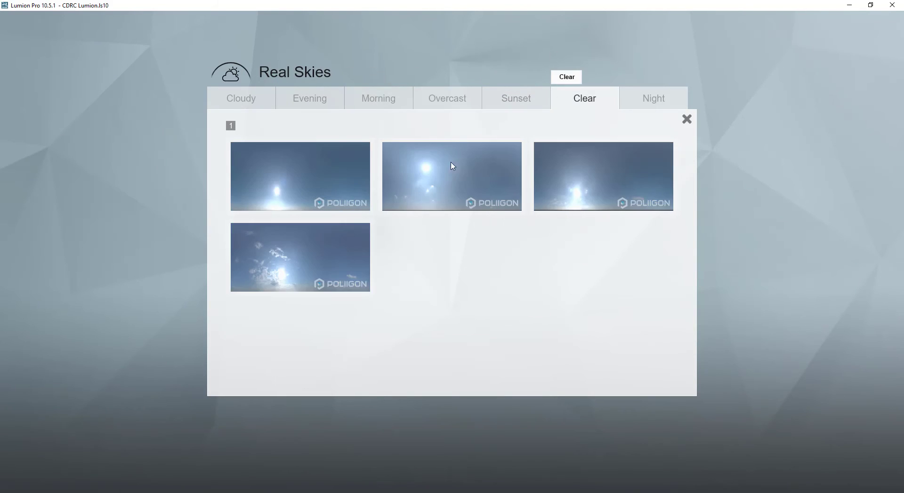
{"action": "left_click", "coordinate": [322, 246]}
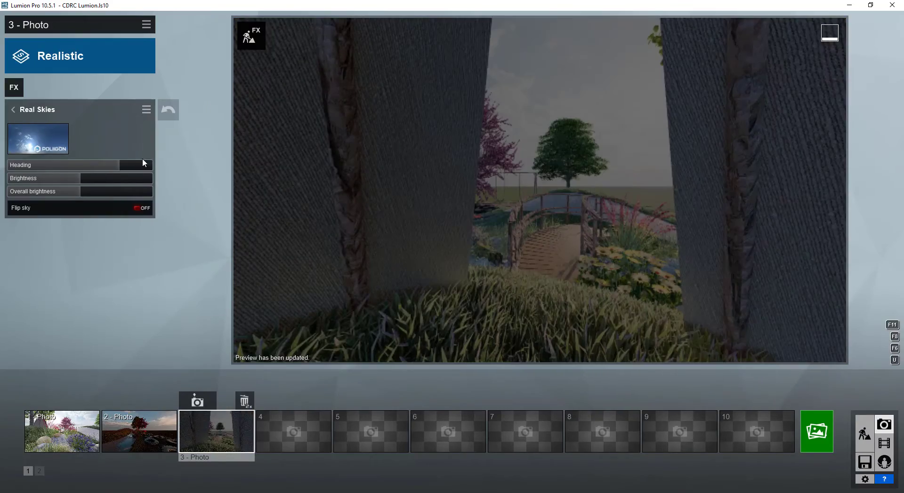
{"action": "left_click_drag", "start_coordinate": [114, 163], "coordinate": [90, 172]}
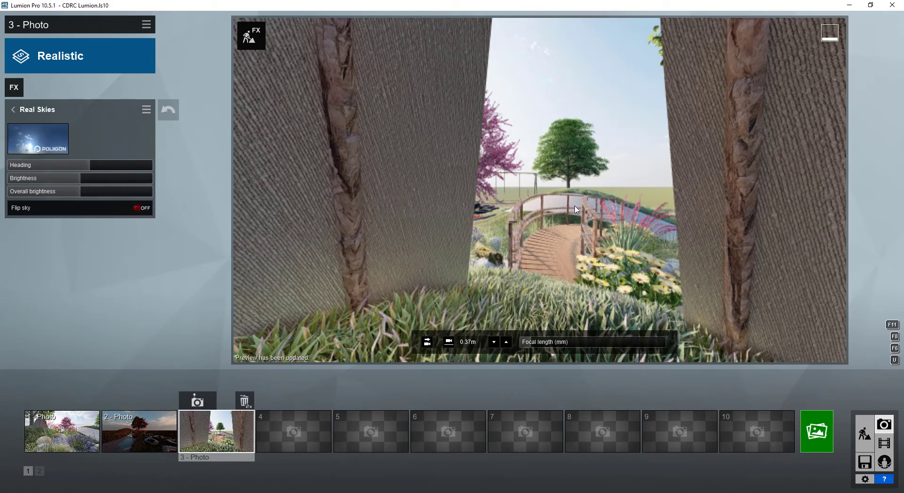
Review photos 1, 2 and 3 in turn and return to photo 1
{"action": "left_click", "coordinate": [64, 431]}
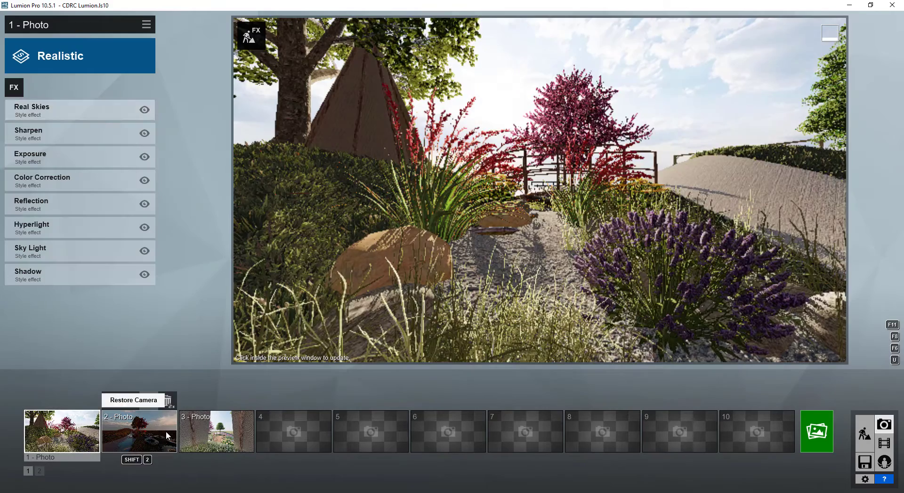
{"action": "left_click", "coordinate": [166, 431]}
{"action": "left_click", "coordinate": [216, 431]}
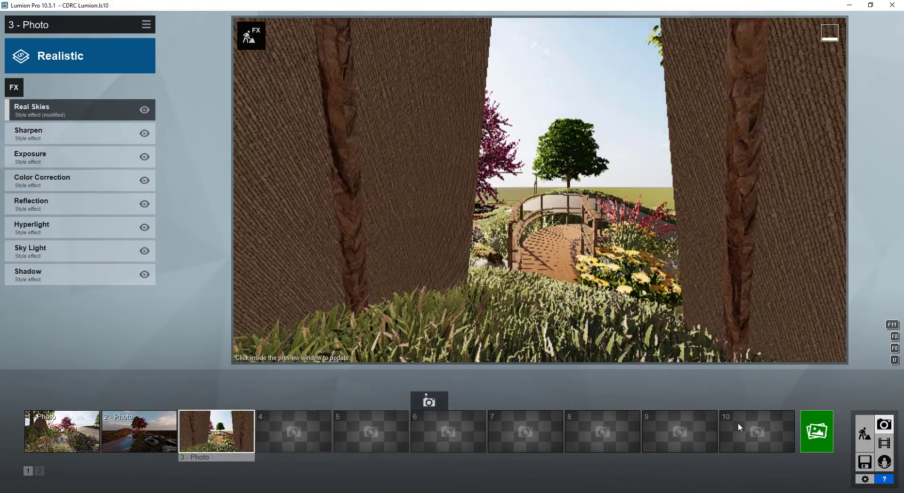
{"action": "left_click", "coordinate": [61, 430]}
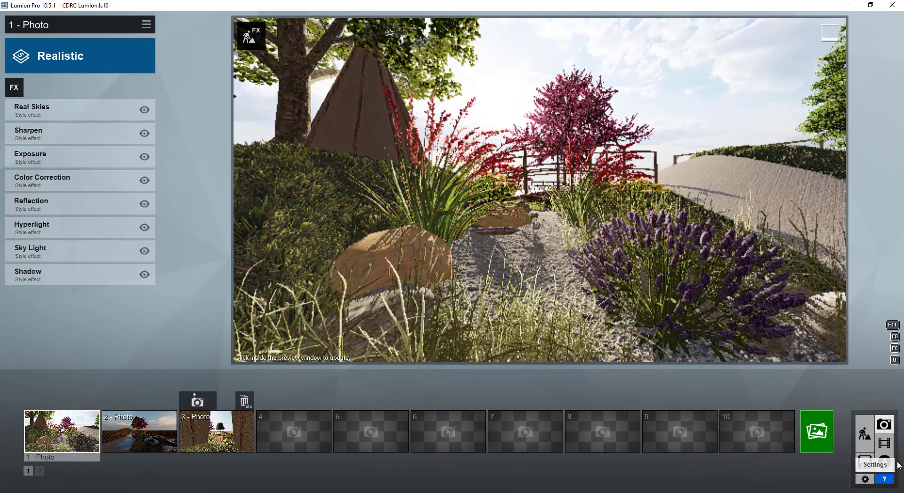
Set up a render of the whole three-photo set at Desktop size, 1920x1080
{"action": "left_click", "coordinate": [828, 446]}
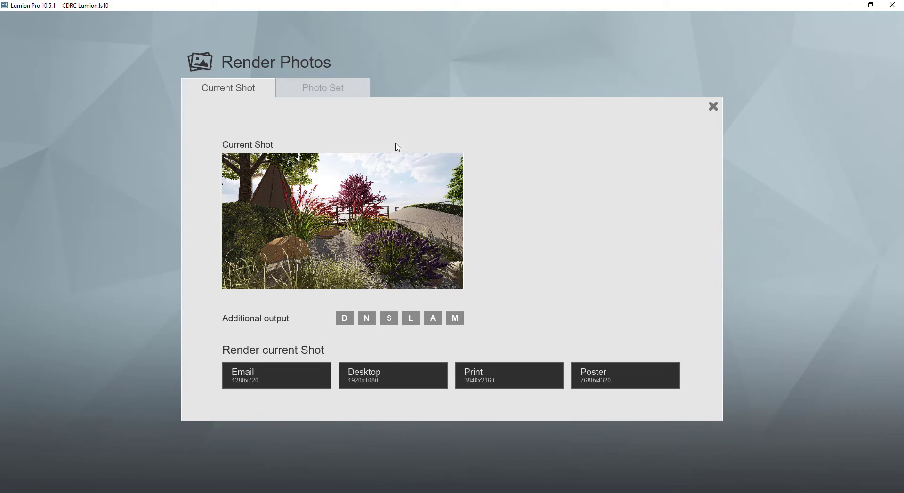
{"action": "left_click", "coordinate": [336, 97]}
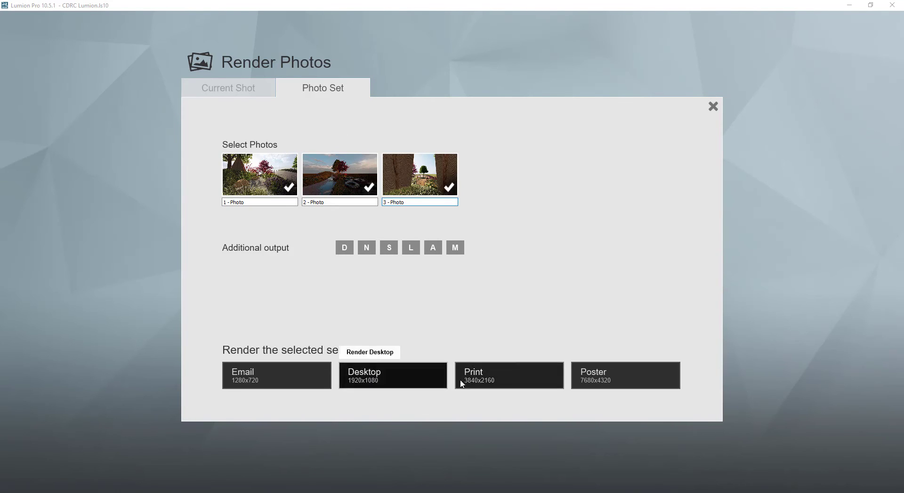
{"action": "left_click", "coordinate": [411, 382]}
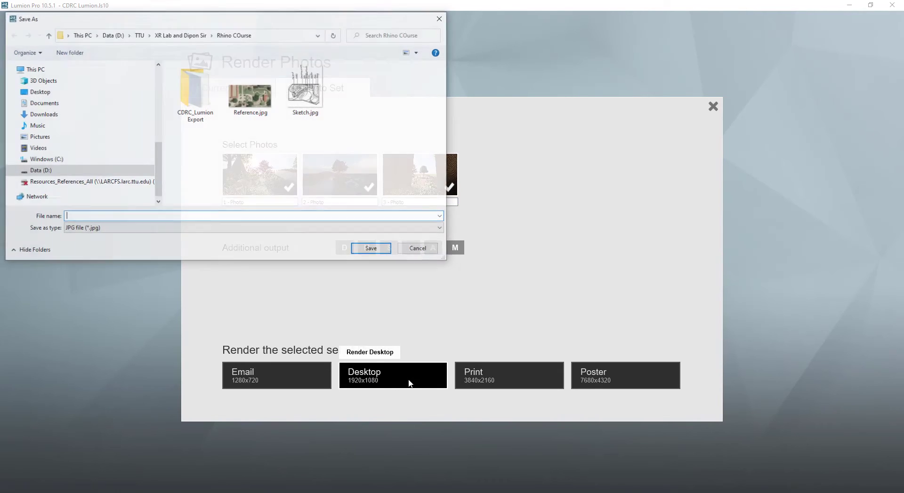
Create a folder named Renders inside Rhino COurse and open it as the save location
{"action": "left_click", "coordinate": [71, 52]}
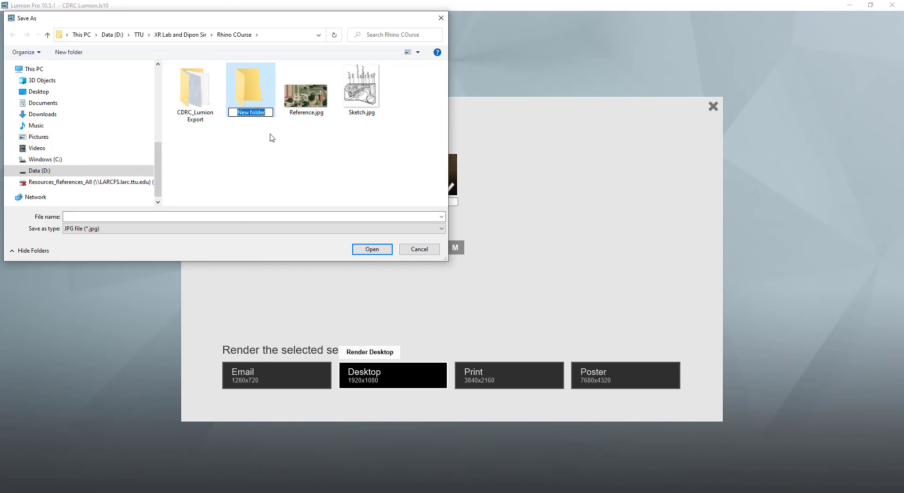
{"action": "type", "text": "Renders"}
{"action": "key", "text": "Return"}
{"action": "key", "text": "Return"}
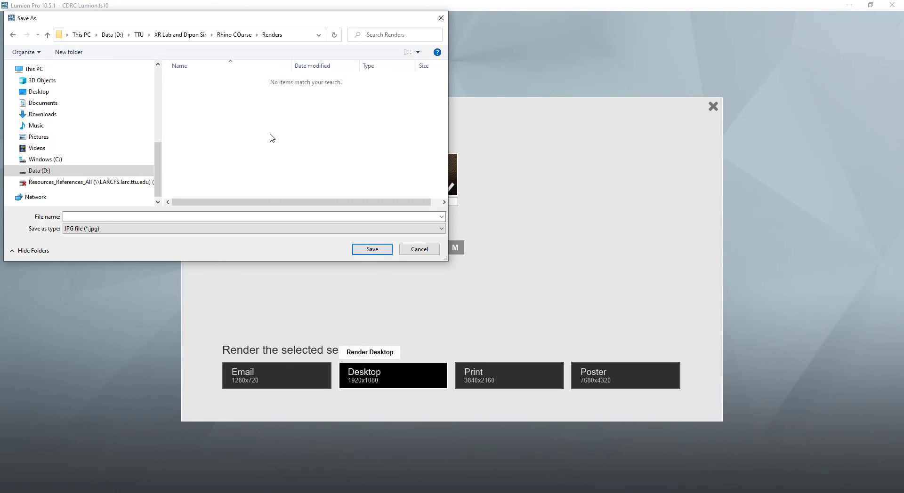
Name the JPG output Renders_, render the photo set into the folder, and close the finished render
{"action": "left_click", "coordinate": [142, 215]}
{"action": "type", "text": "Phot"}
{"action": "key", "text": "ctrl+a"}
{"action": "type", "text": "Renders+_"}
{"action": "key", "text": "BackSpace"}
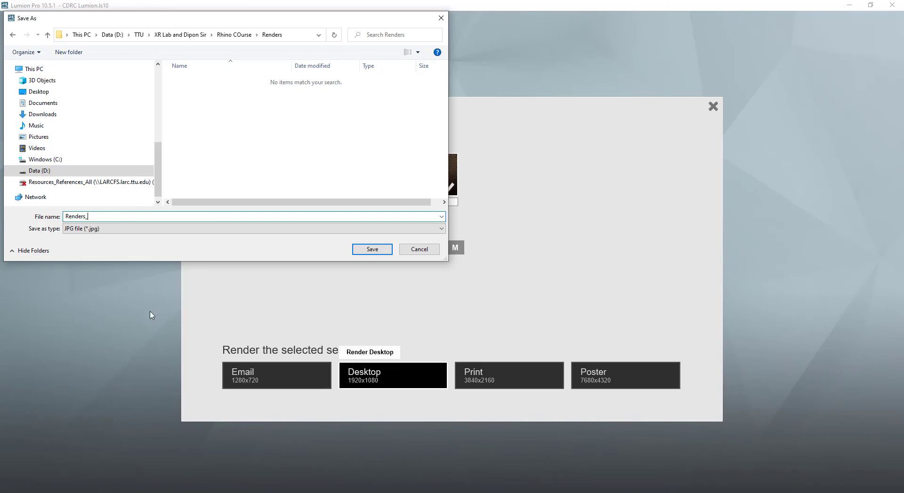
{"action": "left_click", "coordinate": [374, 250]}
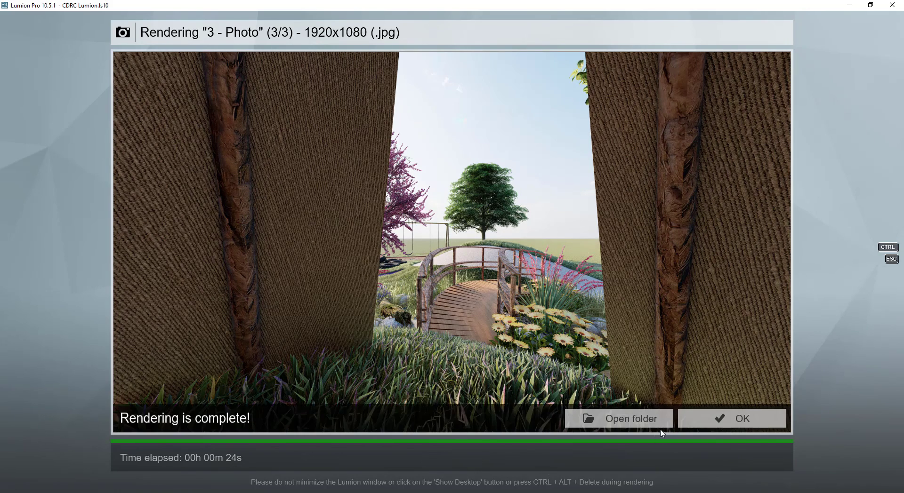
{"action": "left_click", "coordinate": [724, 418]}
Switch to File Explorer, open the Renders folder, and view the three rendered images one after another in Photos
{"action": "mouse_move", "coordinate": [95, 492]}
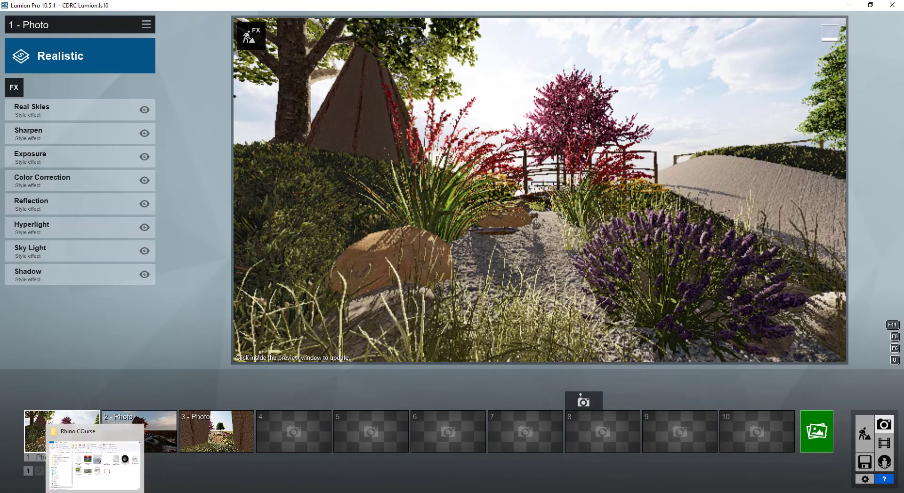
{"action": "left_click", "coordinate": [96, 458]}
{"action": "double_click", "coordinate": [243, 261]}
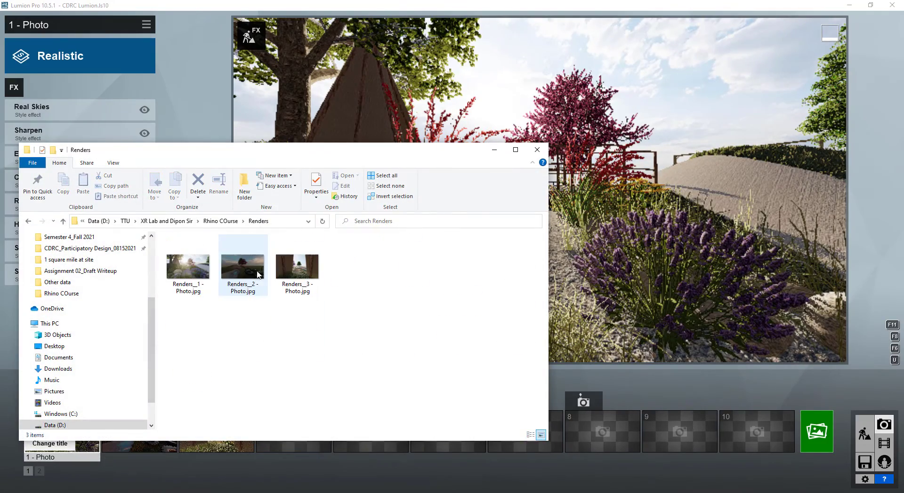
{"action": "left_click", "coordinate": [194, 267]}
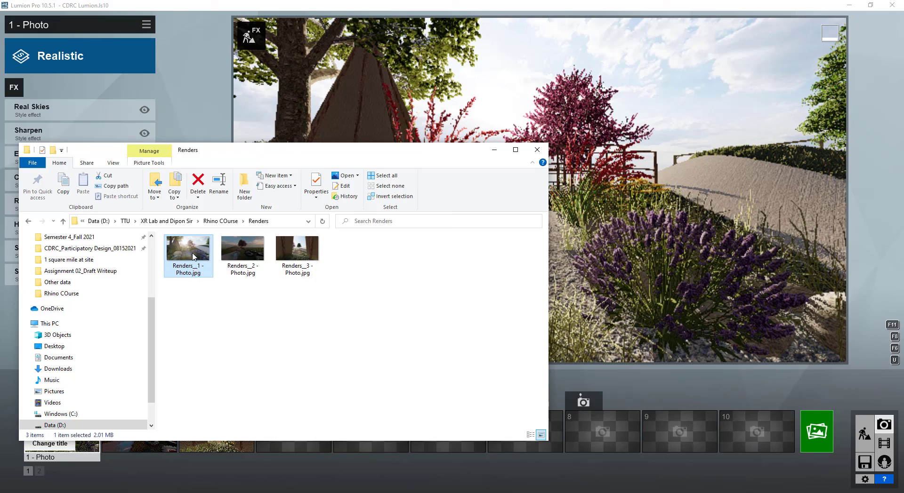
{"action": "double_click", "coordinate": [193, 254]}
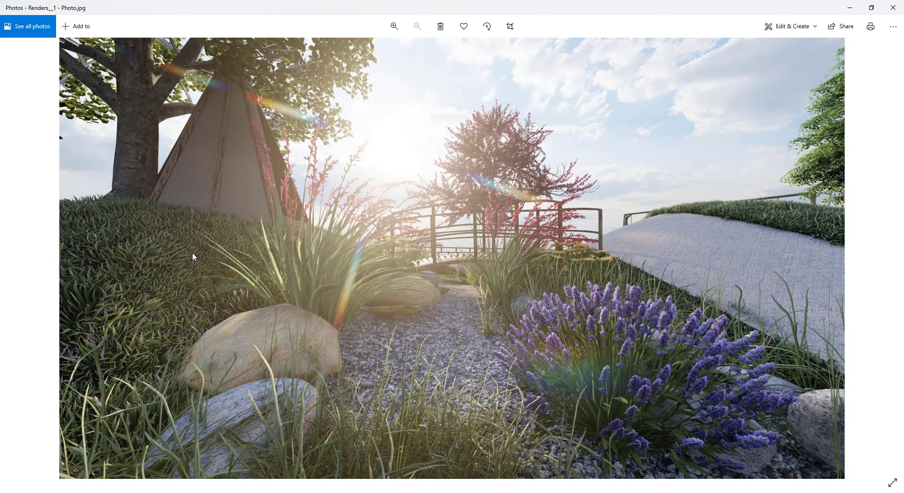
{"action": "key", "text": "Right"}
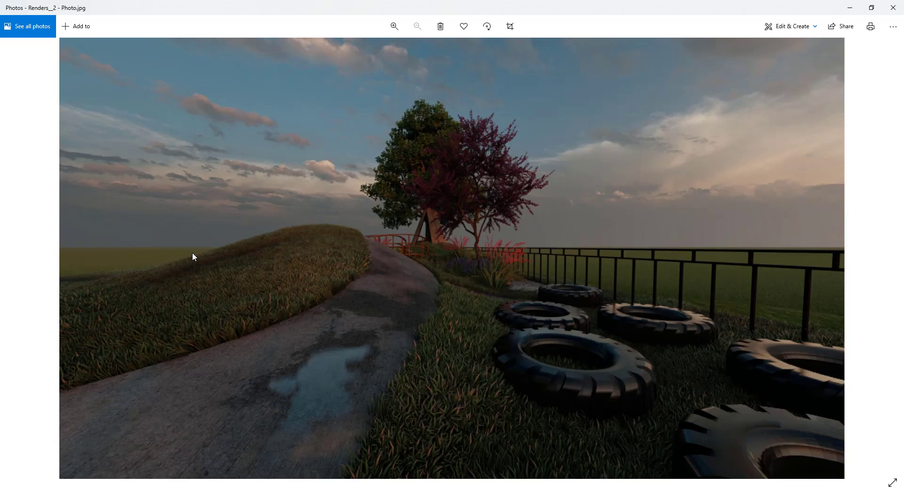
{"action": "key", "text": "Right"}
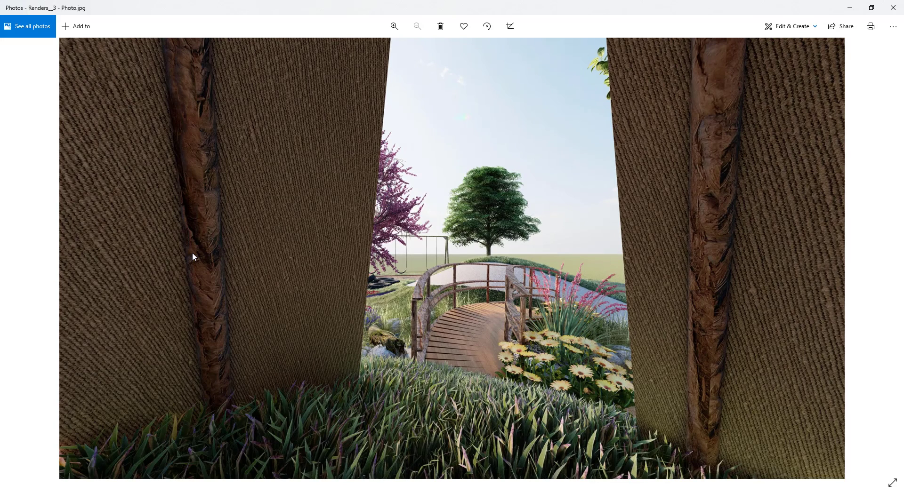